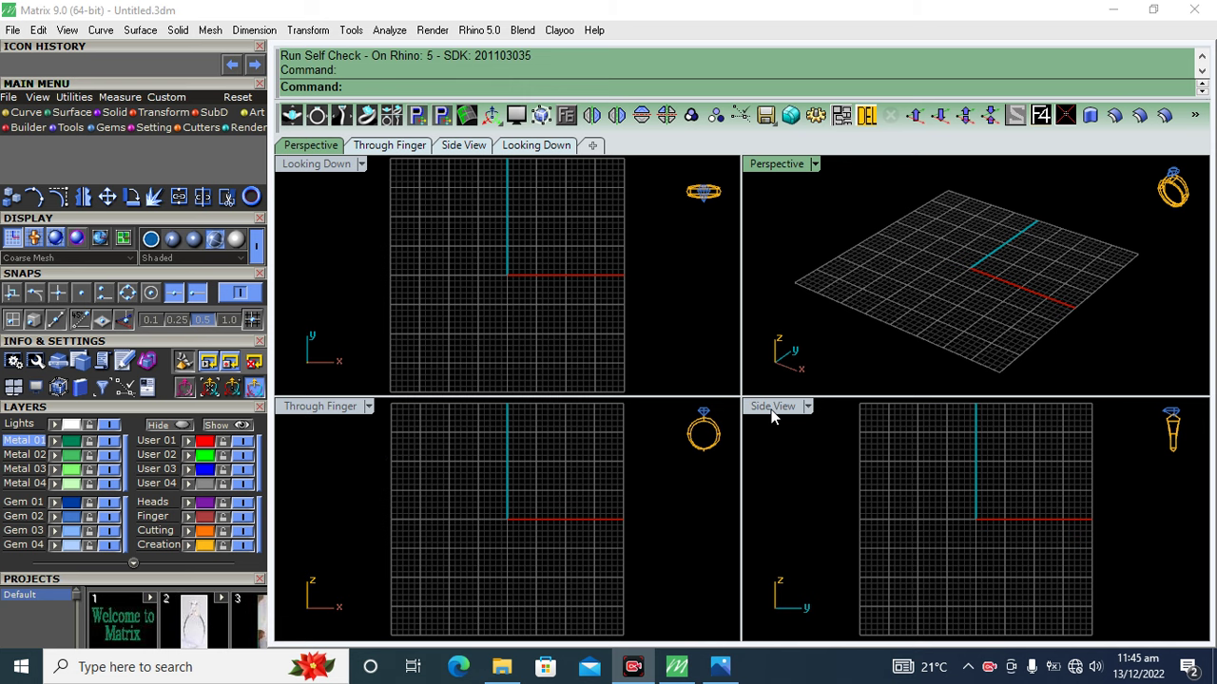
- Browse the Main Menu's surface, solid, ring builder, gem and render tool categories
double_click(790, 8)
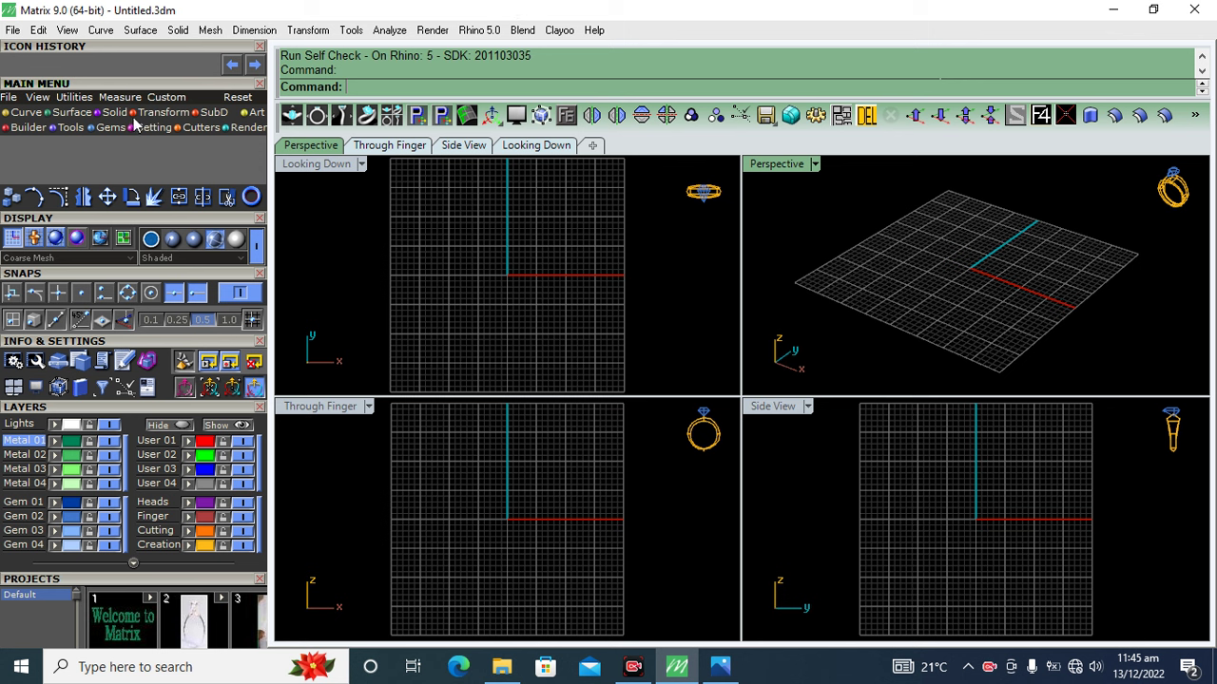
click(26, 112)
click(70, 112)
click(115, 114)
click(154, 115)
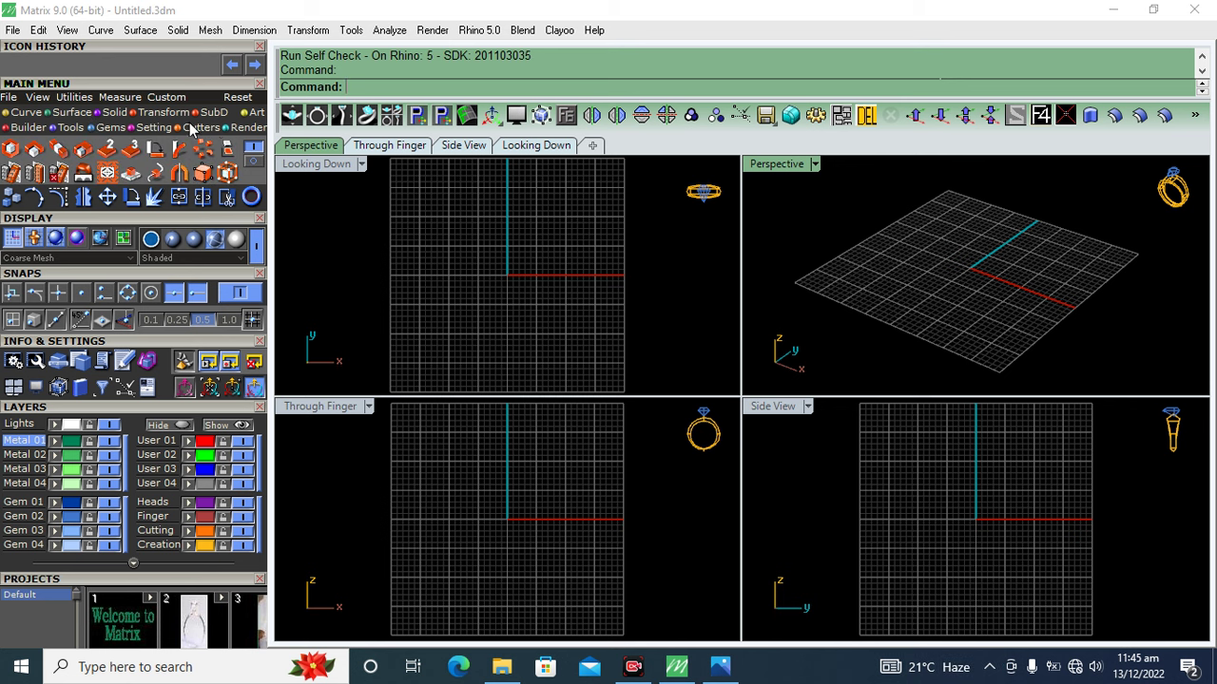
click(213, 113)
click(254, 112)
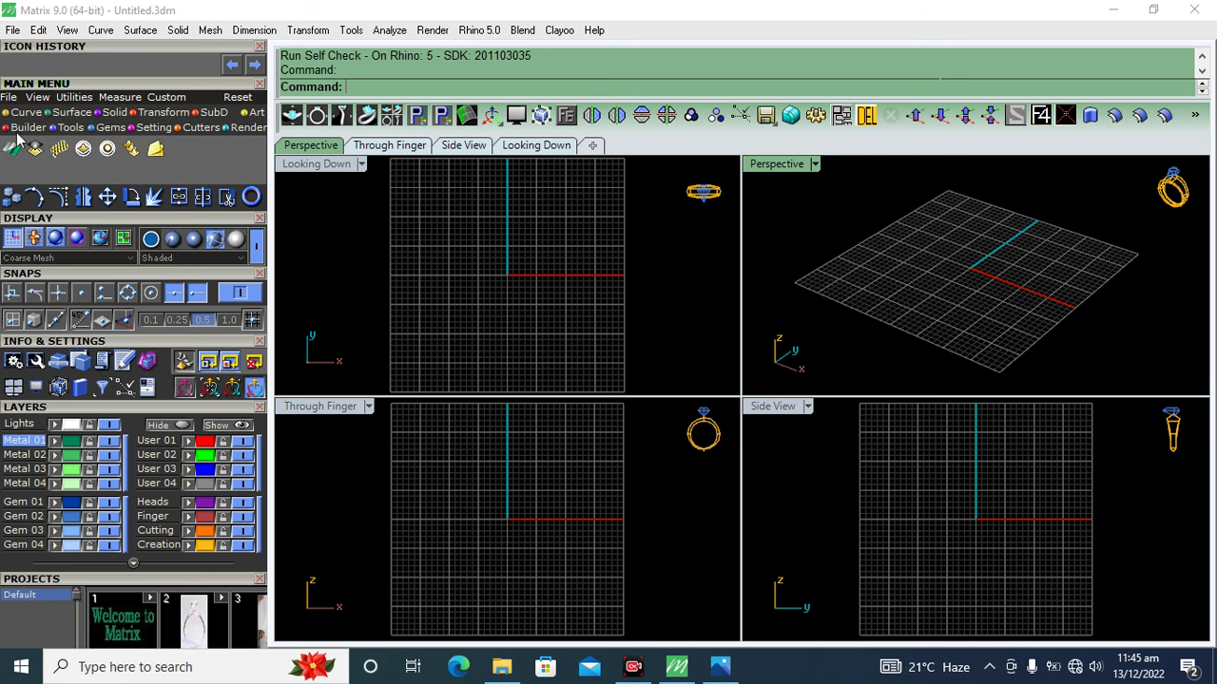
click(28, 128)
click(74, 127)
click(111, 128)
click(151, 127)
click(247, 127)
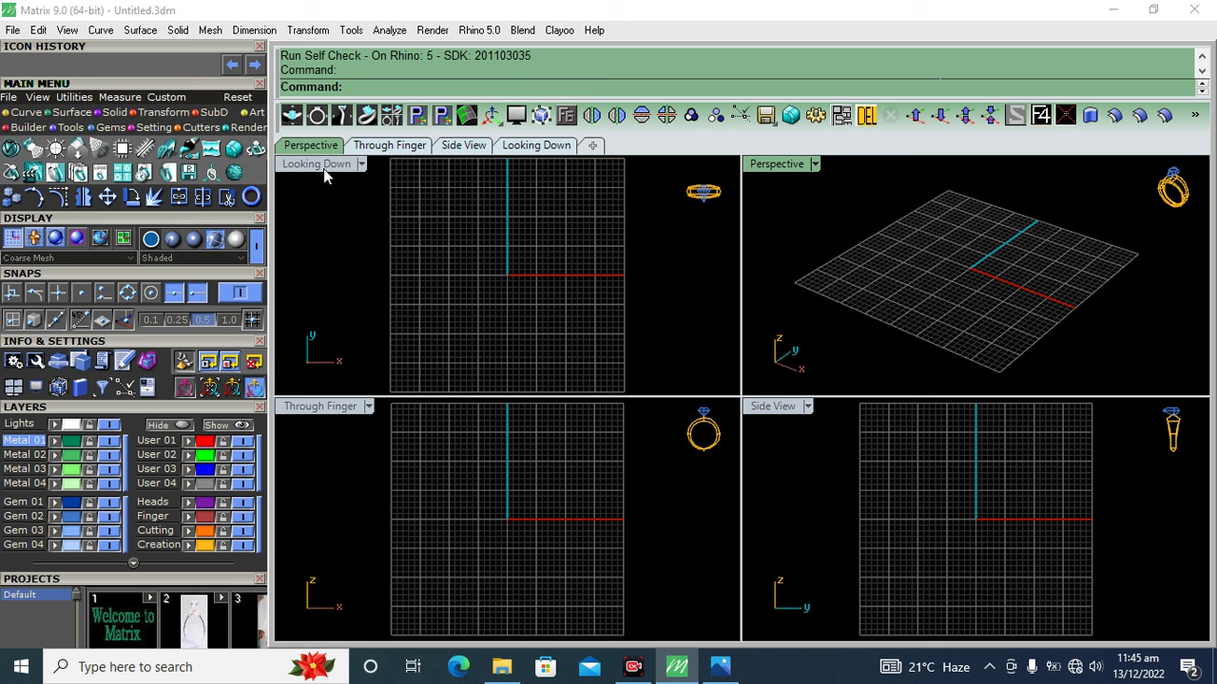
- Maximize the top-down view, try the through-finger view, then return to four views
double_click(316, 165)
scroll(677, 360, down, 2)
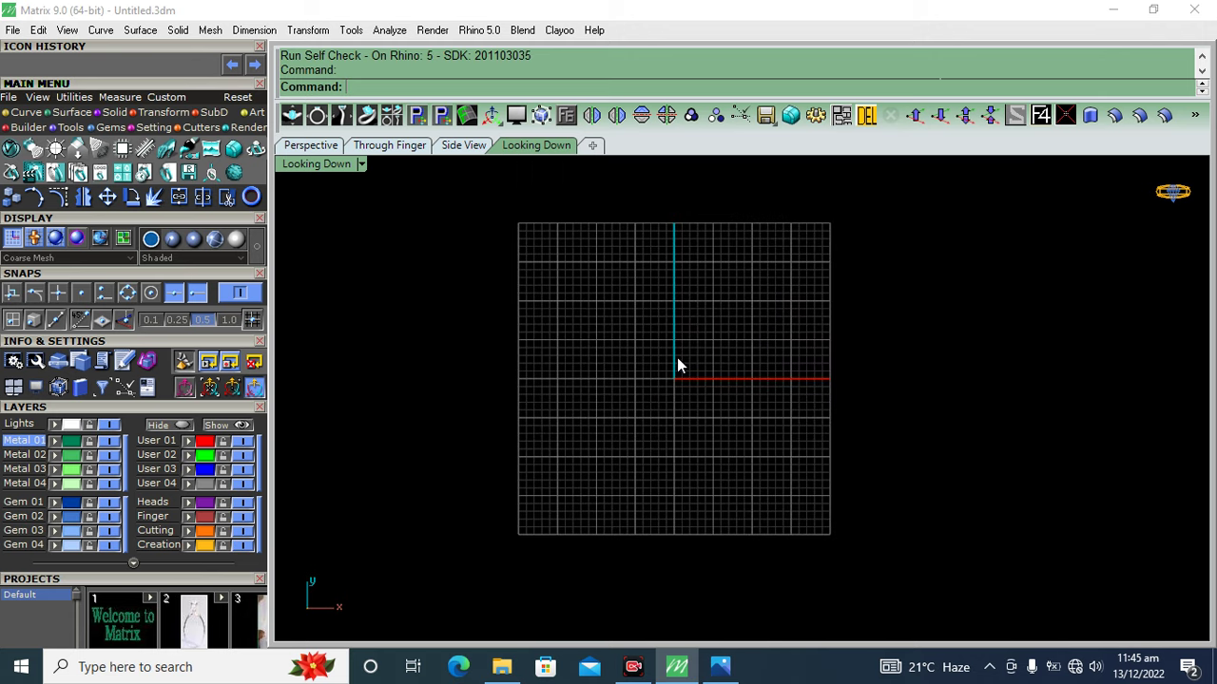
click(387, 146)
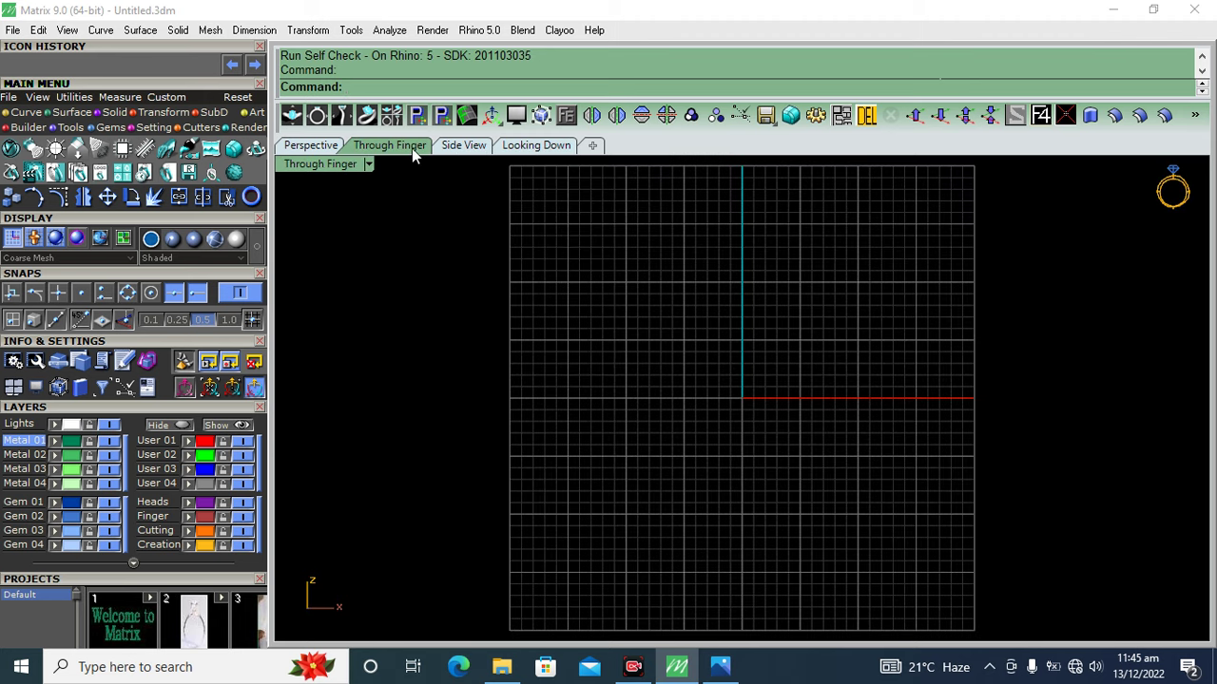
double_click(308, 167)
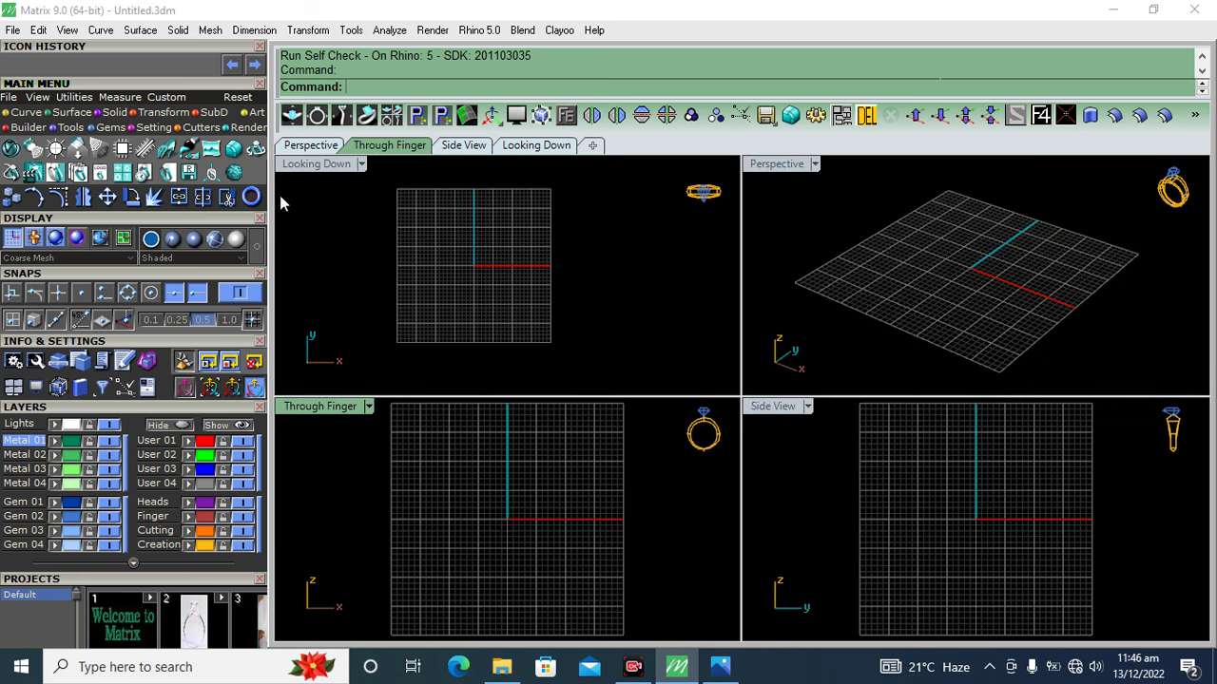
- Maximize a single viewport and cycle side, top and perspective views, ending on Looking Down
double_click(331, 412)
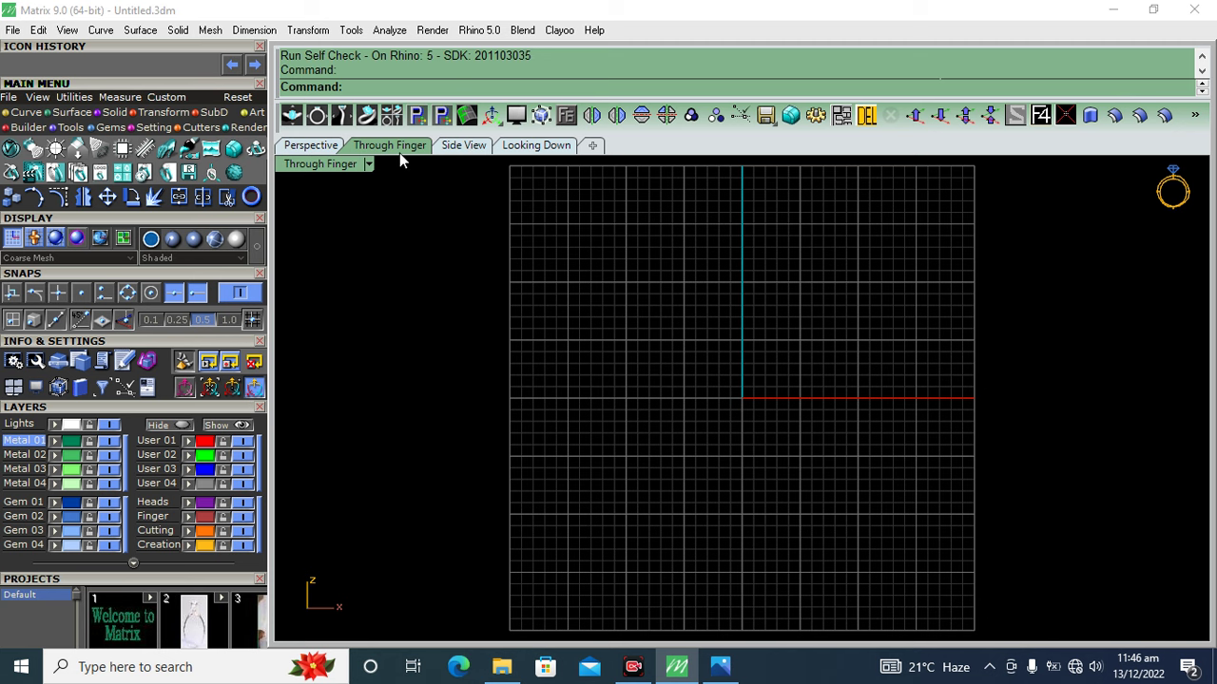
click(452, 147)
click(536, 148)
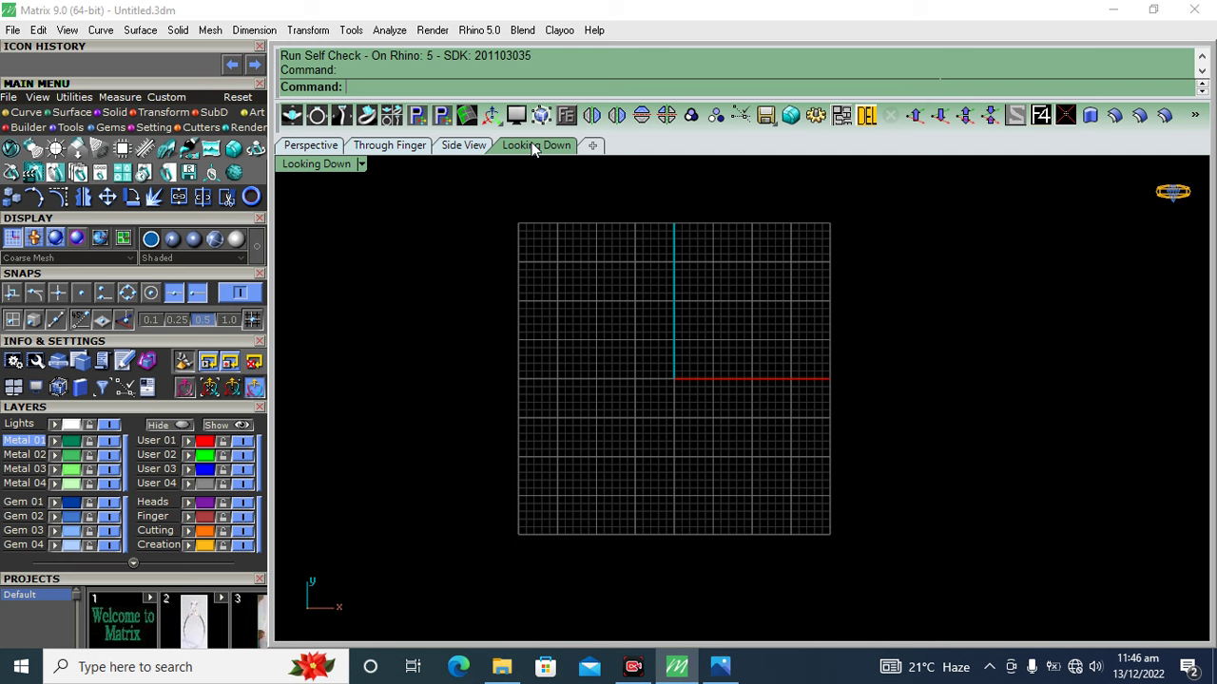
click(314, 146)
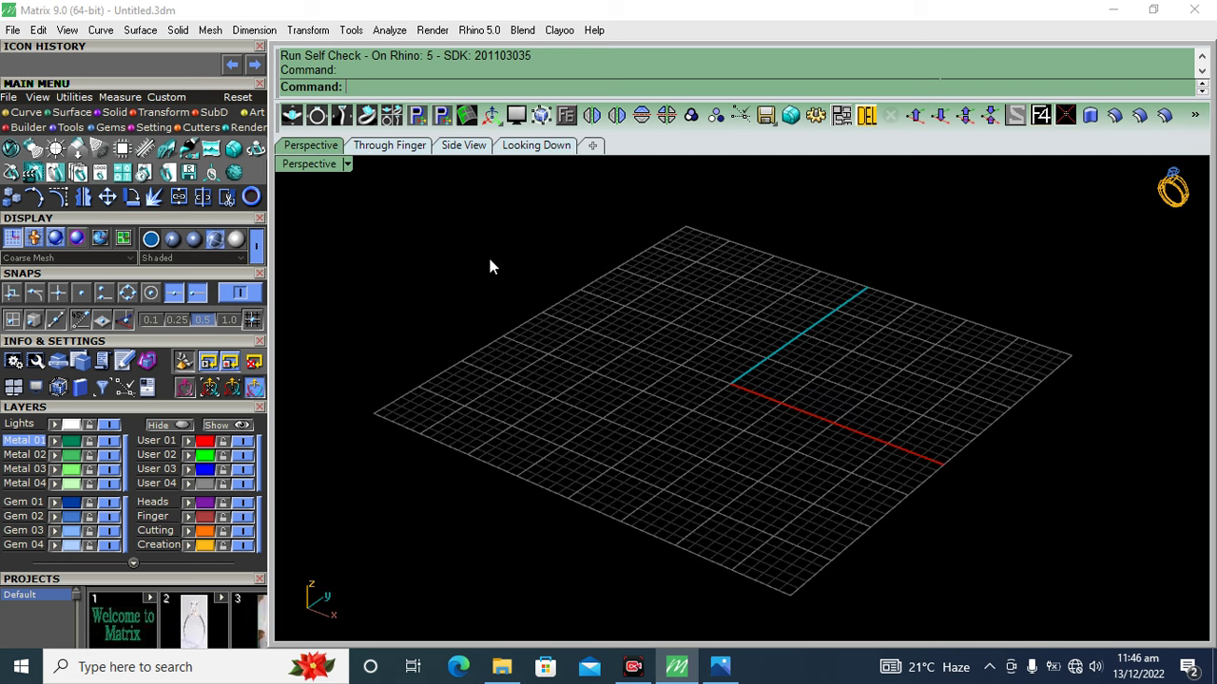
click(526, 147)
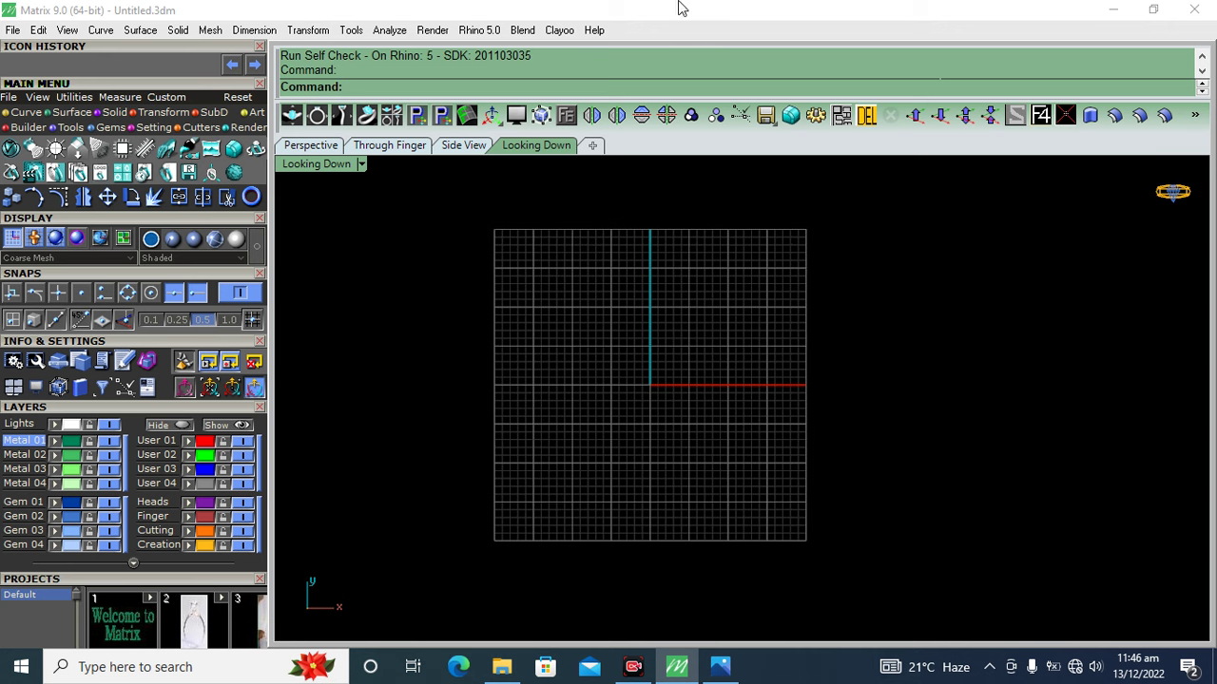
click(38, 98)
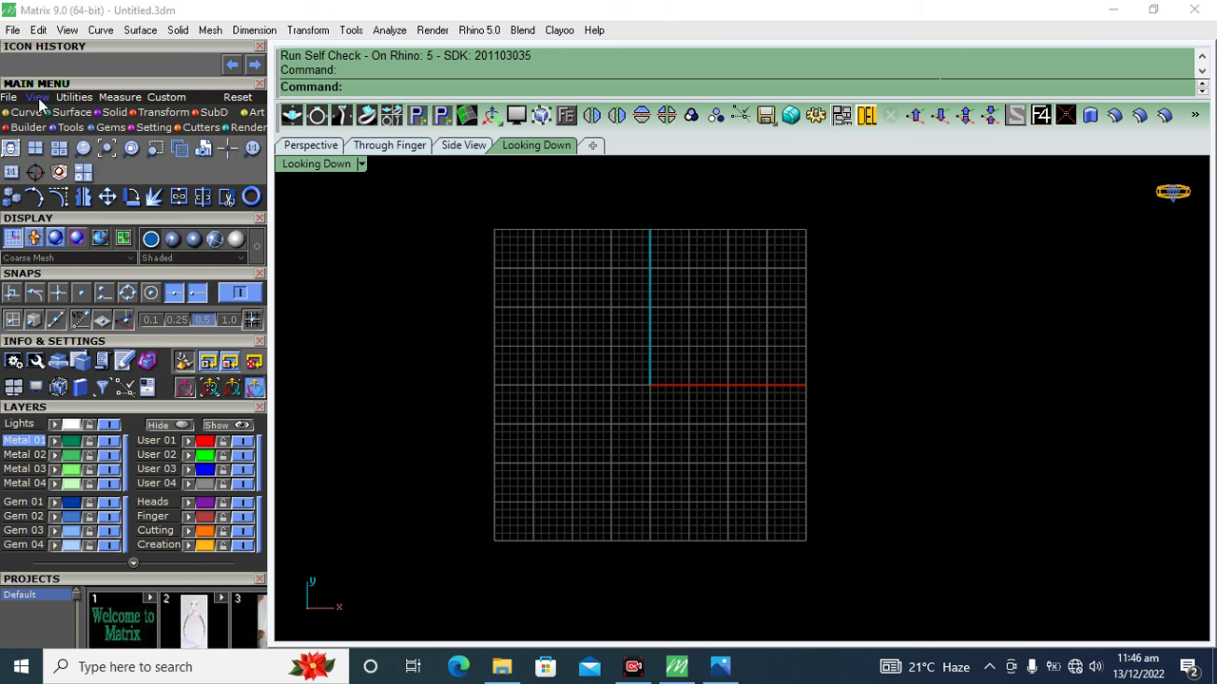
click(11, 150)
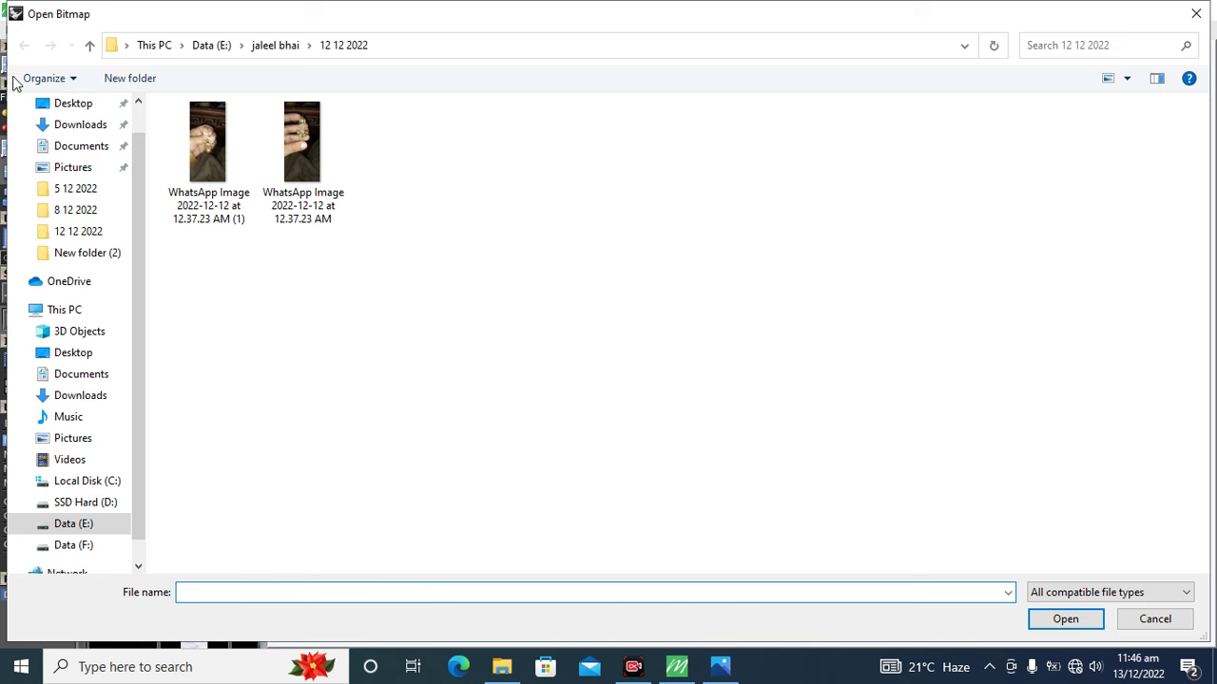
click(76, 104)
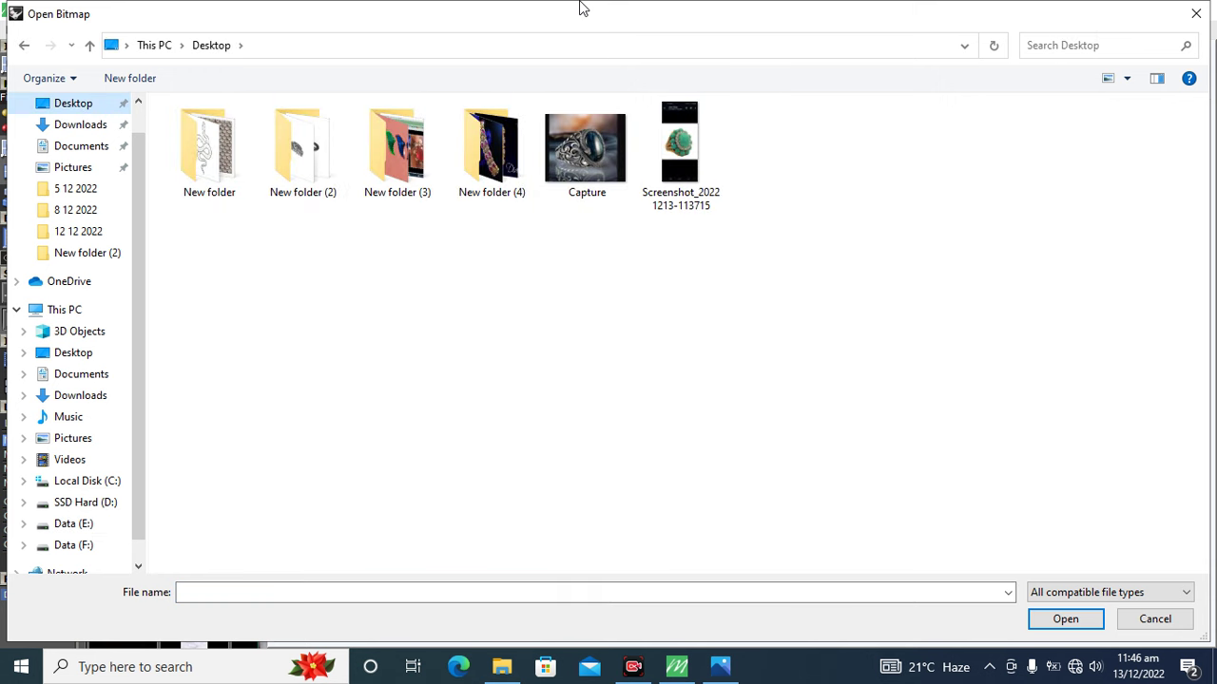
click(691, 181)
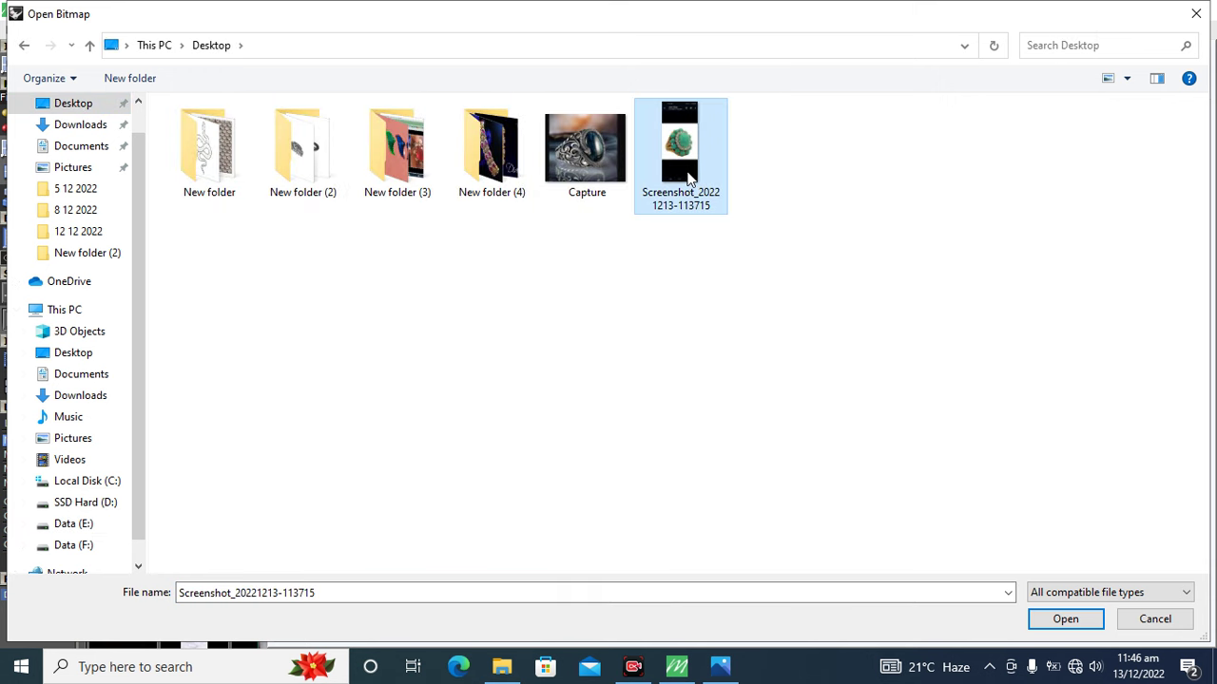
double_click(688, 177)
scroll(578, 340, down, 2)
scroll(585, 387, down, 1)
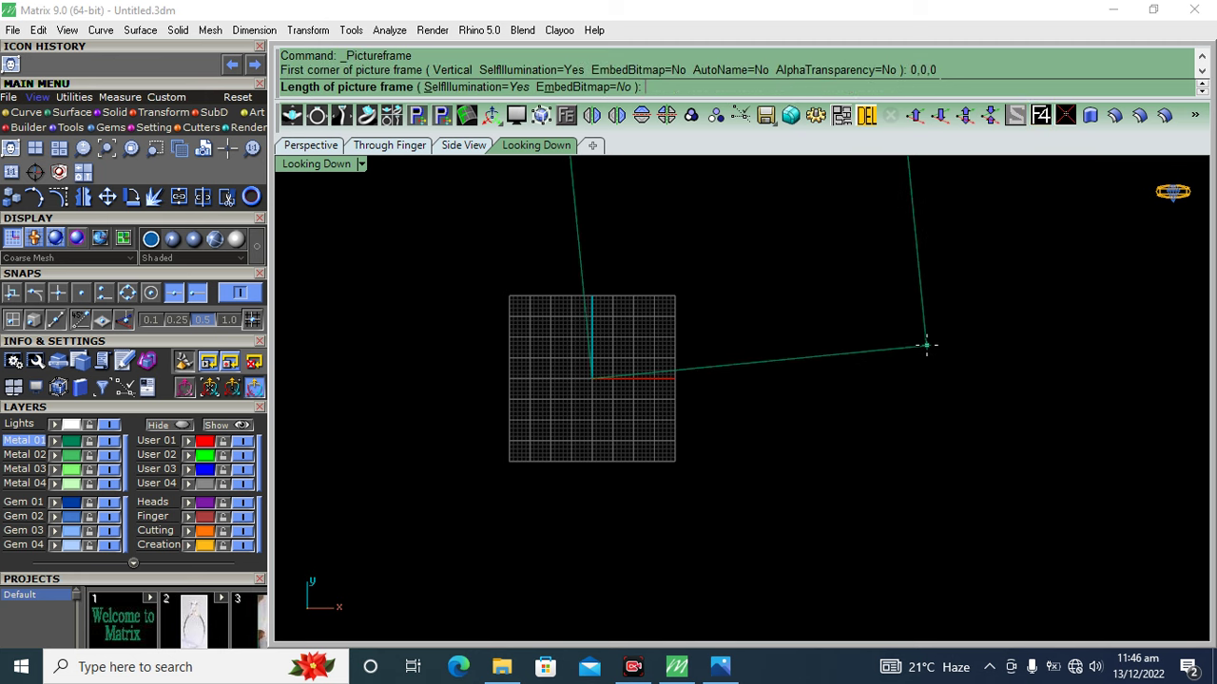
- Drag out the picture frame's size, held straight with Shift, to create the ring picture
scroll(685, 461, down, 3)
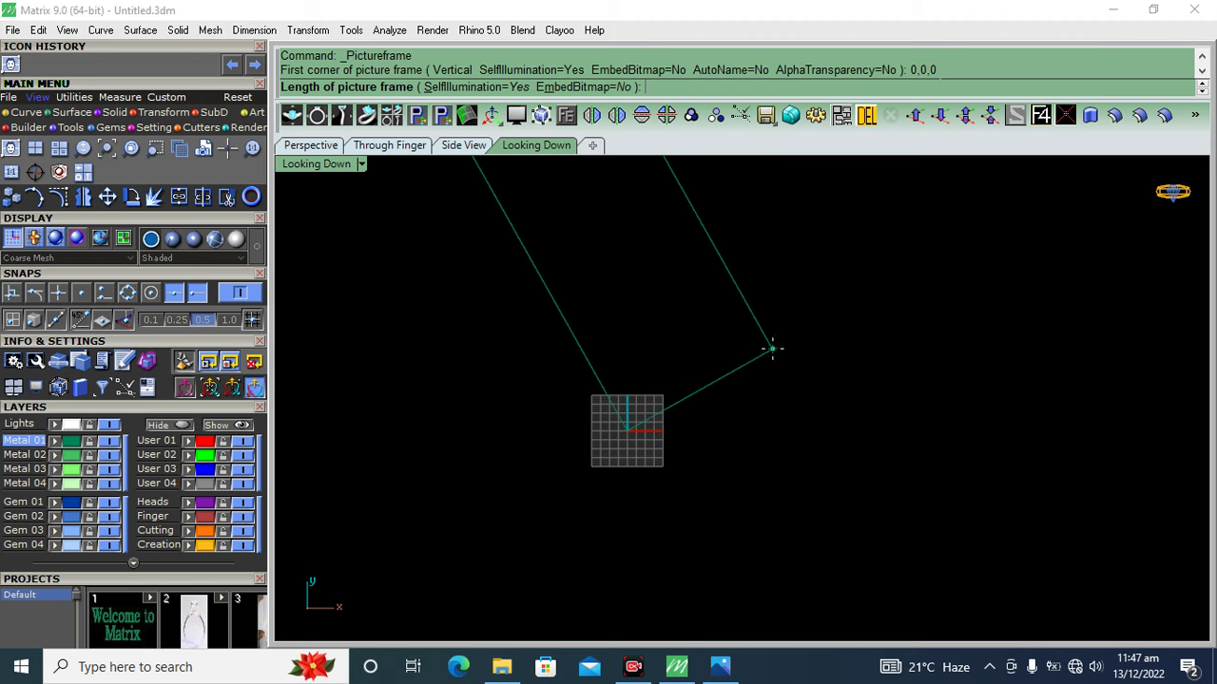
right_drag(792, 361, 698, 438)
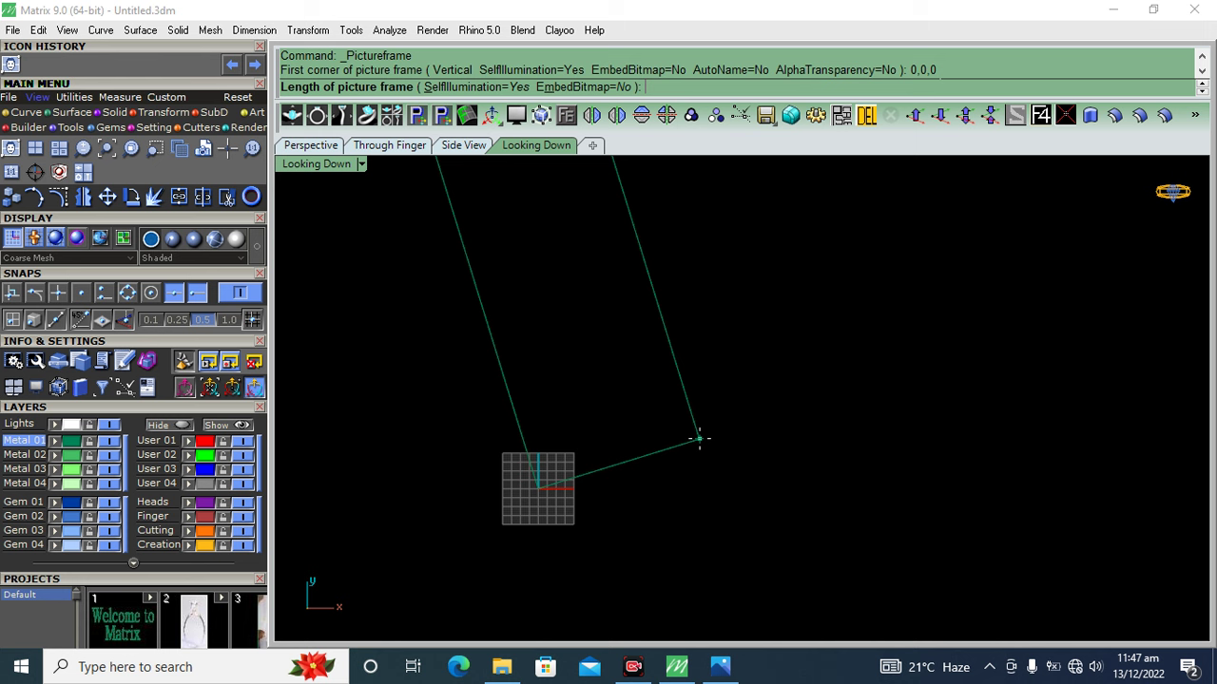
key(shift)
right_drag(702, 438, 847, 408)
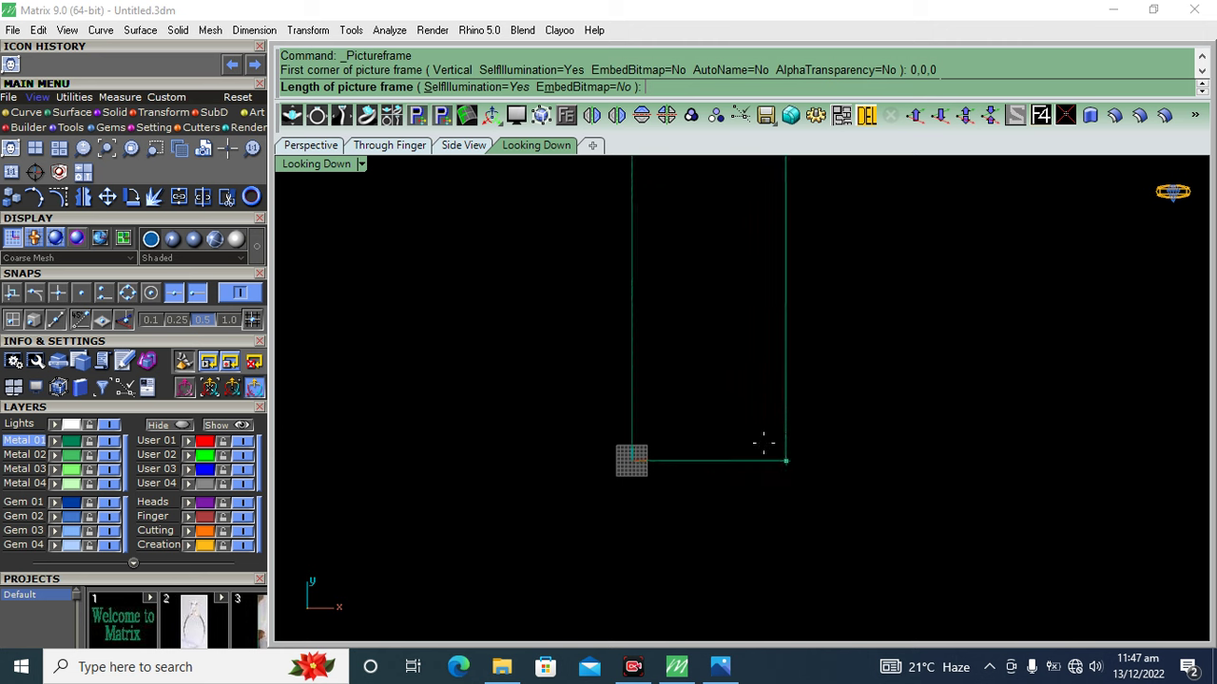
click(698, 478)
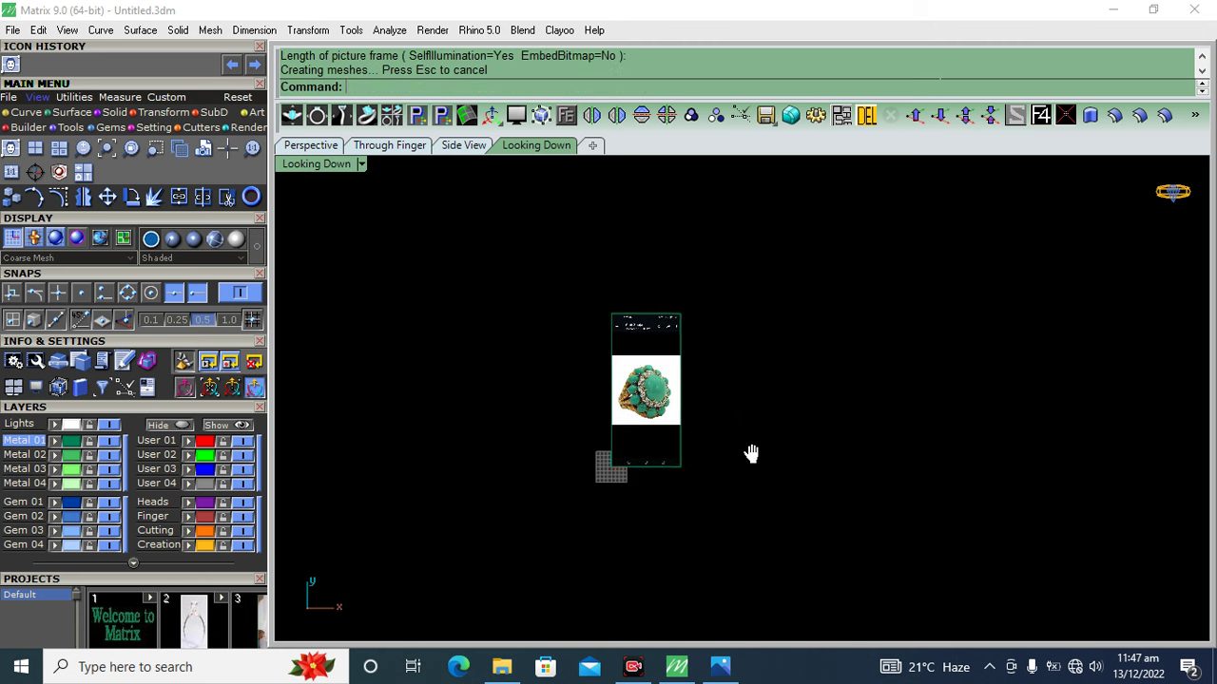
- Move the ring picture frame down beside the origin grid and deselect it
scroll(634, 425, up, 5)
scroll(634, 425, down, 3)
drag(655, 409, 662, 489)
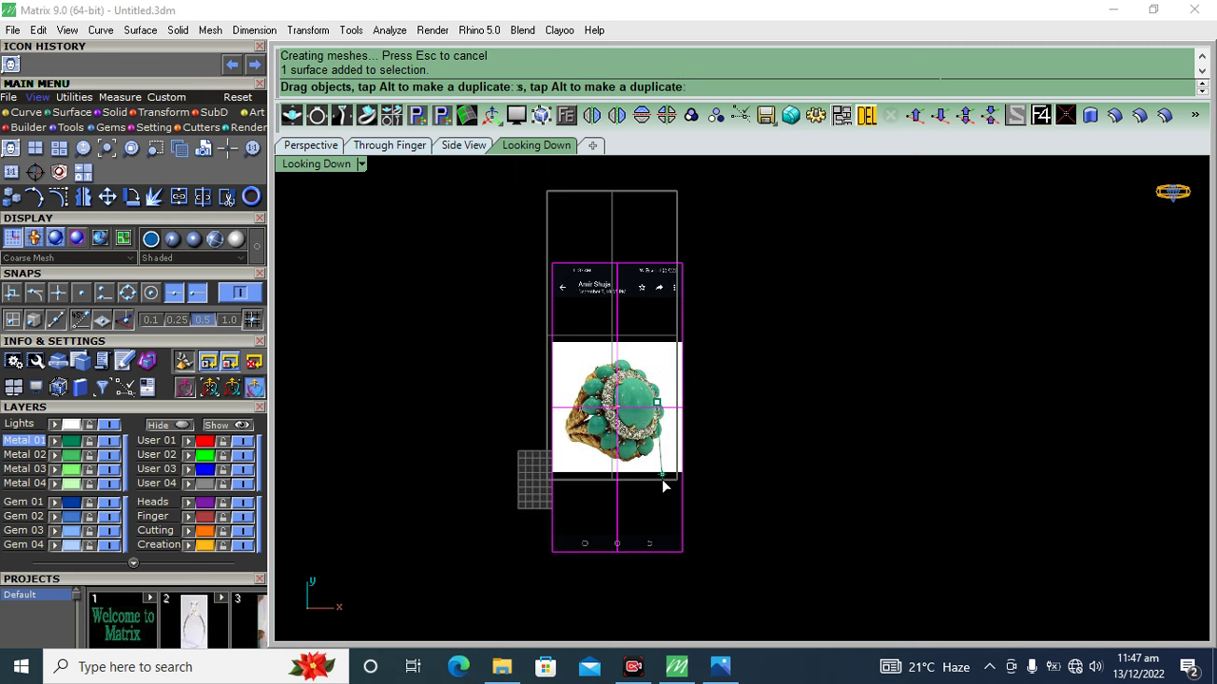
click(769, 466)
scroll(651, 430, up, 3)
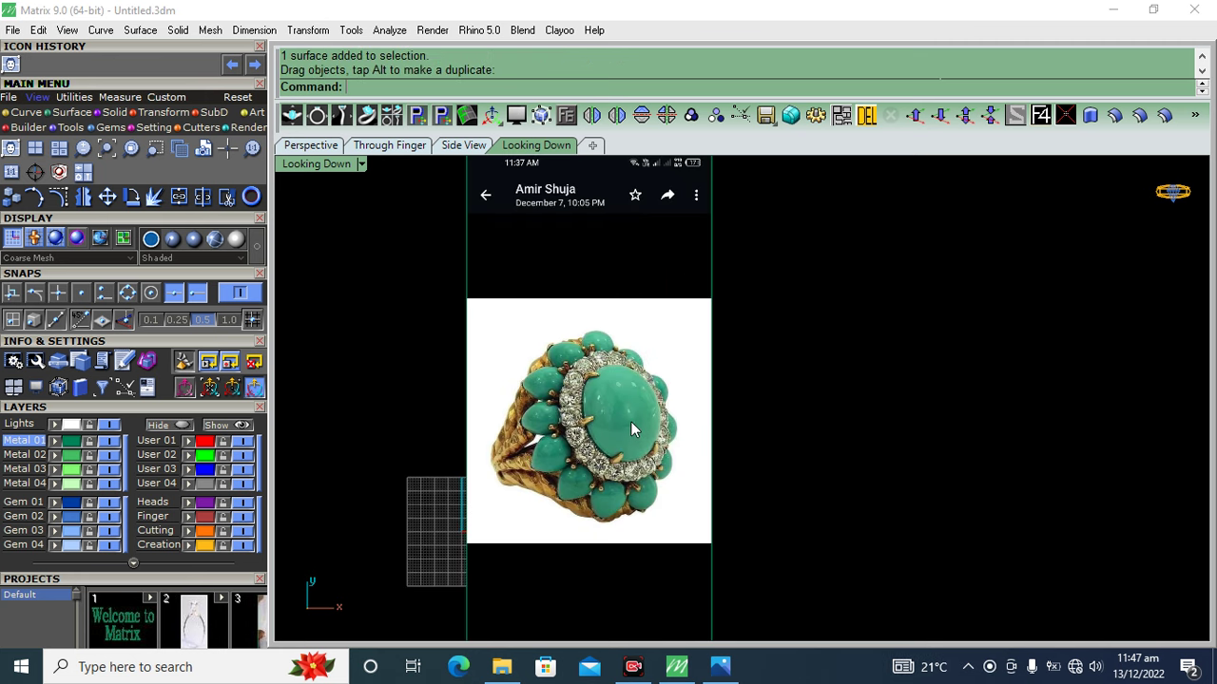
scroll(594, 423, up, 1)
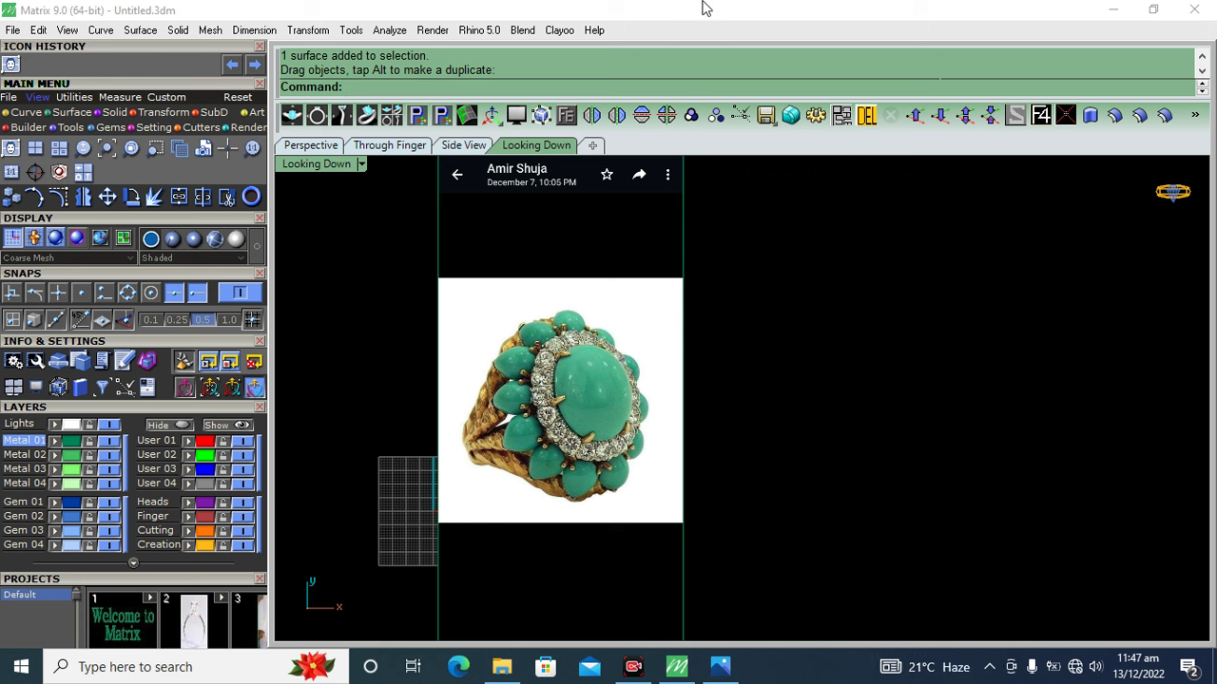
click(27, 113)
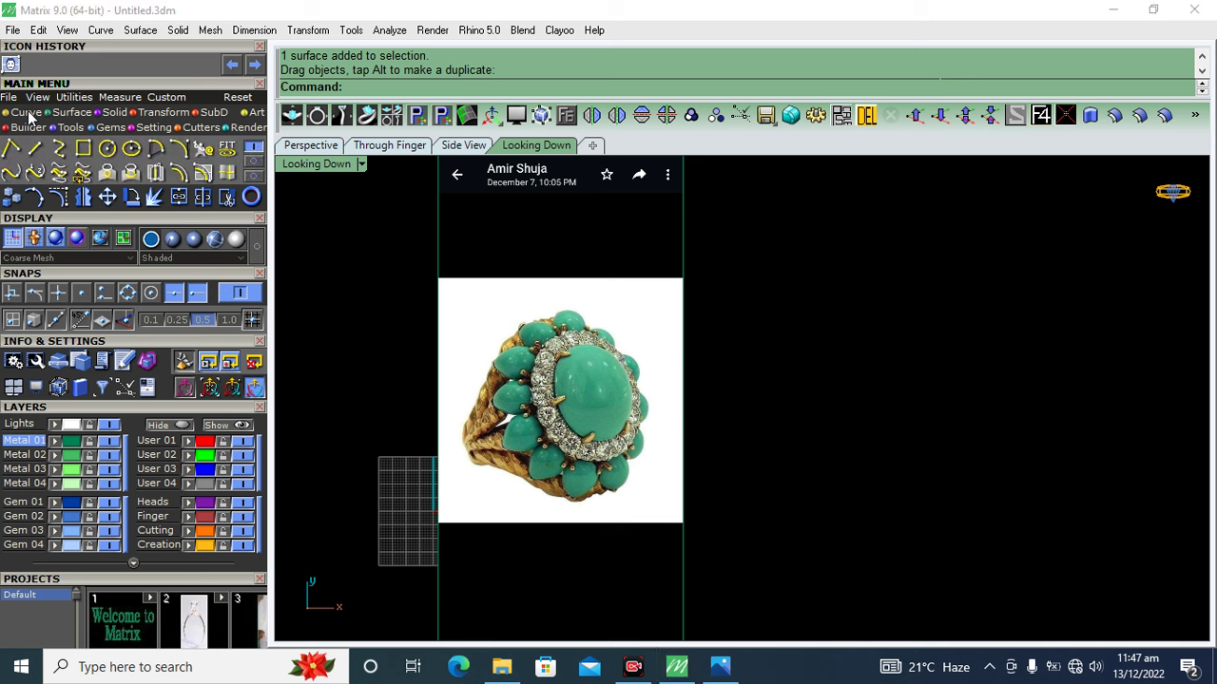
- Start a rectangle while trying User 01–03 as current layer, then cancel the attempt
click(83, 150)
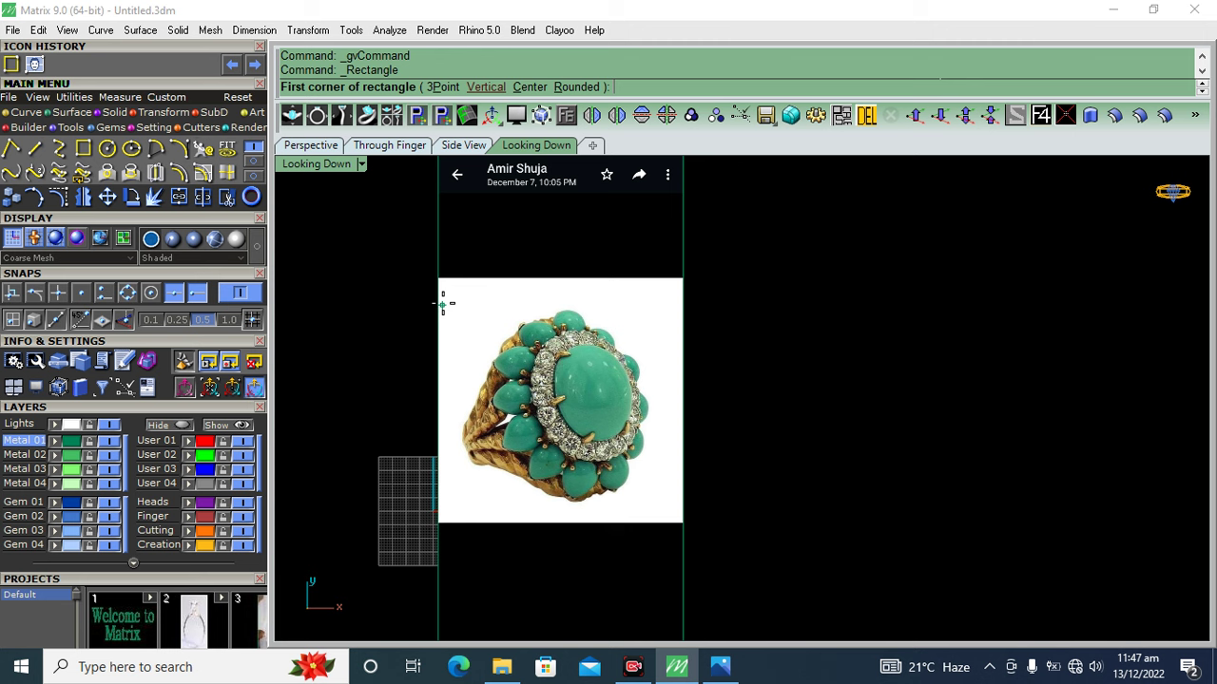
click(152, 466)
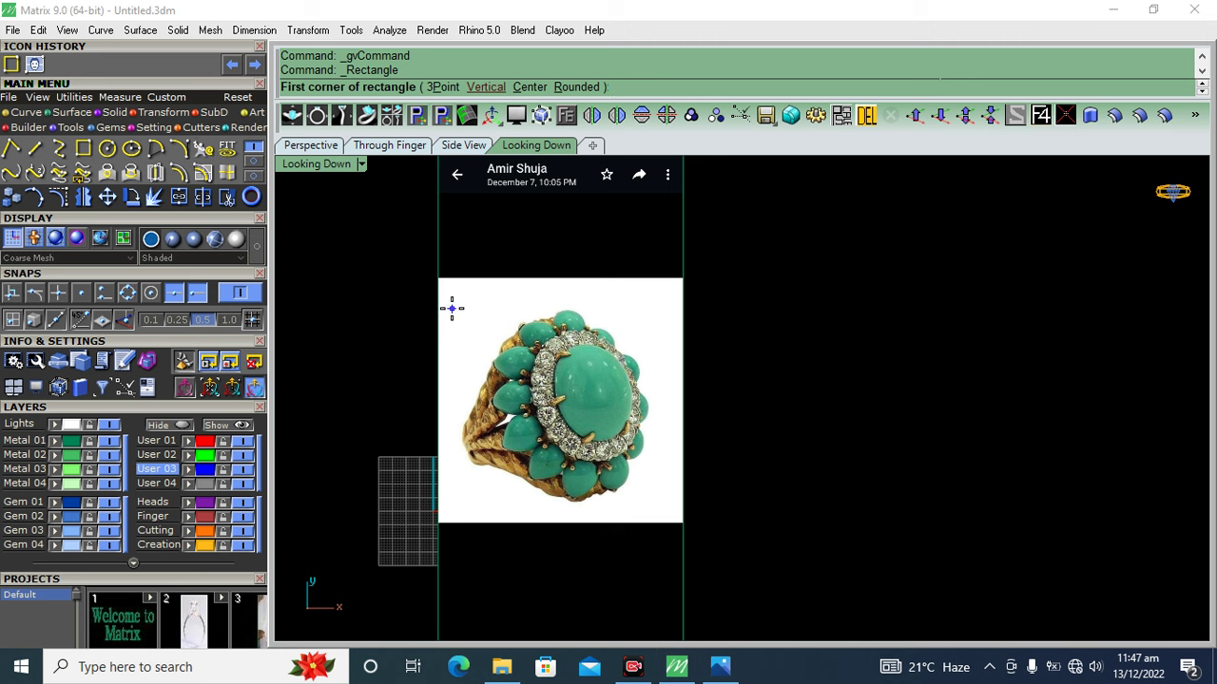
click(159, 457)
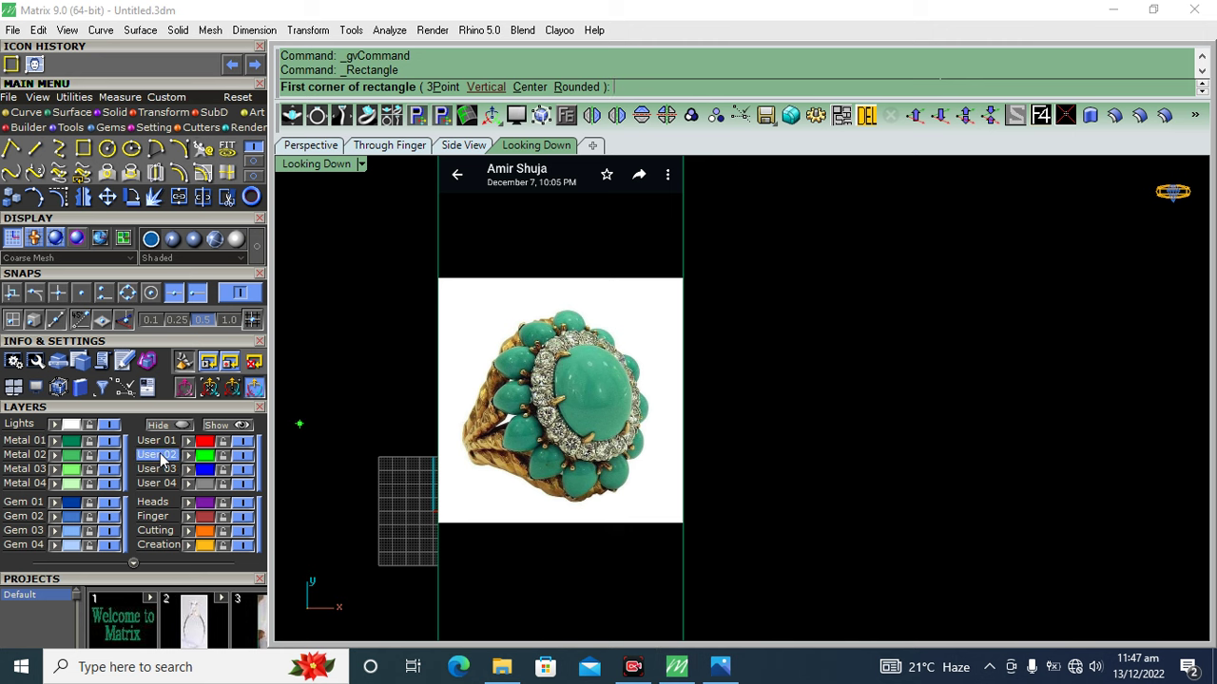
click(371, 338)
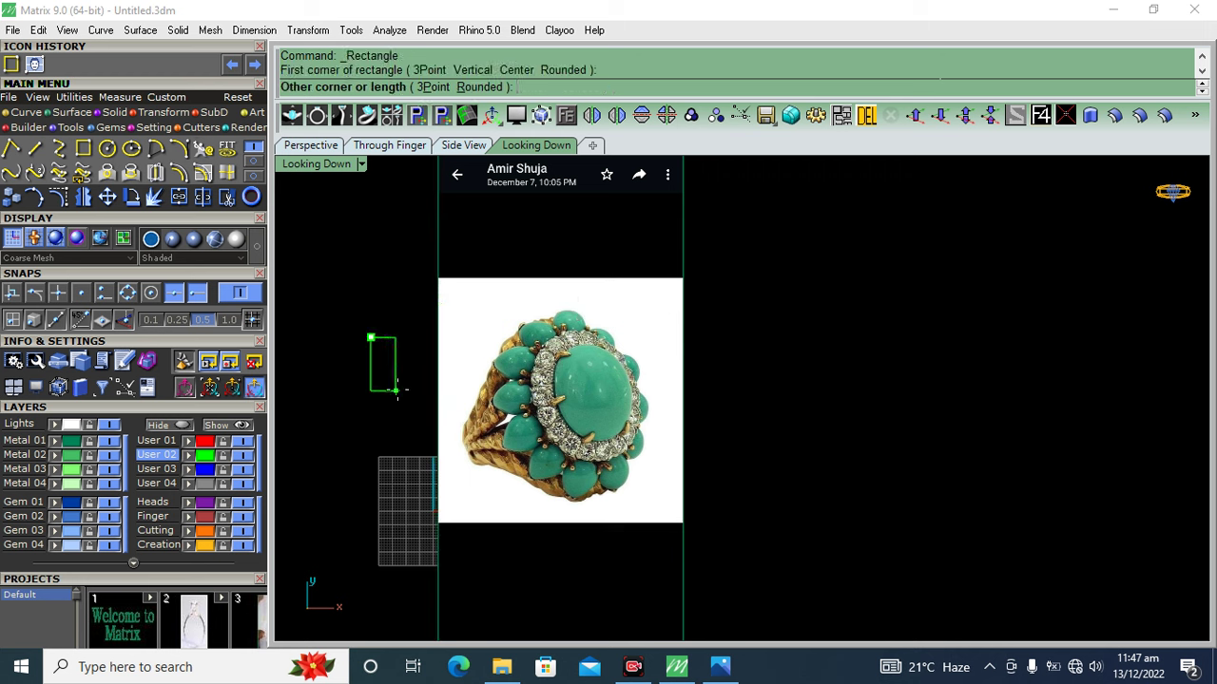
click(163, 441)
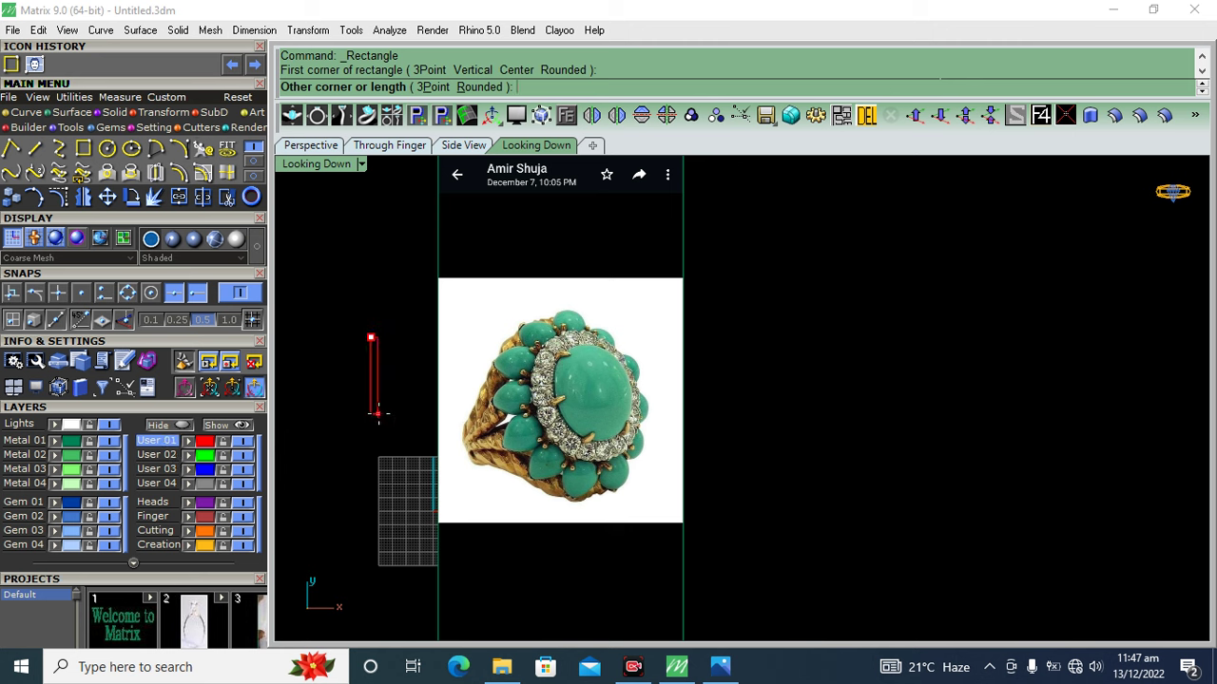
click(158, 469)
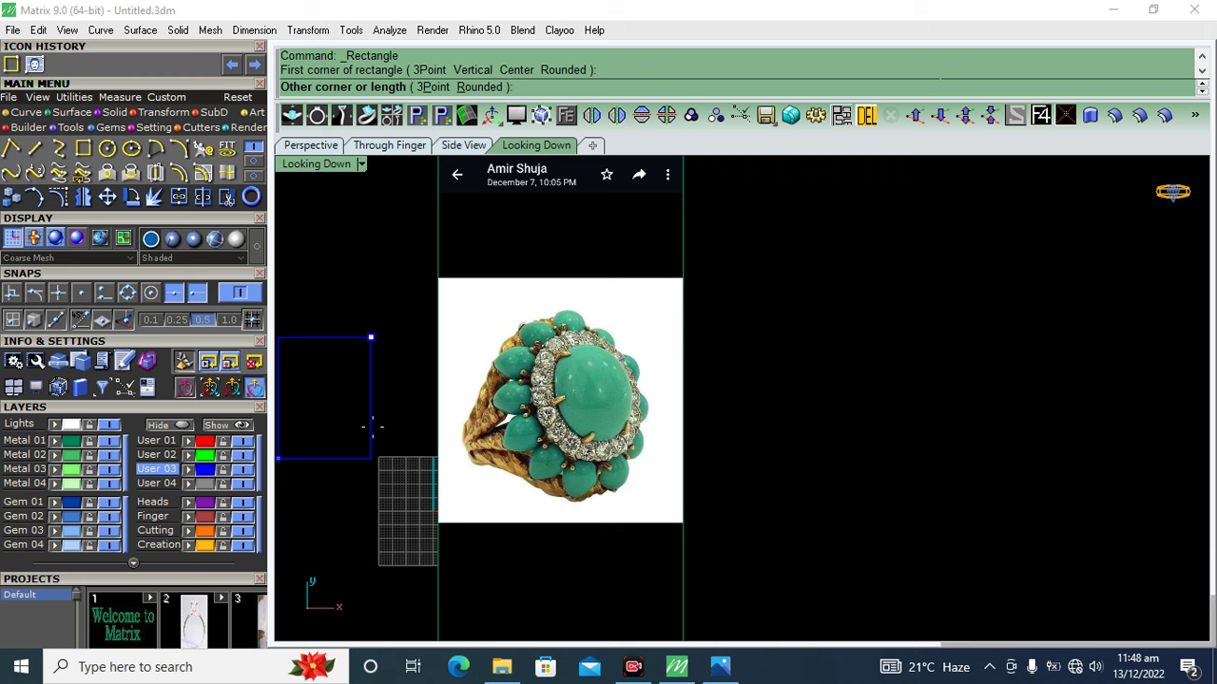
key(Escape)
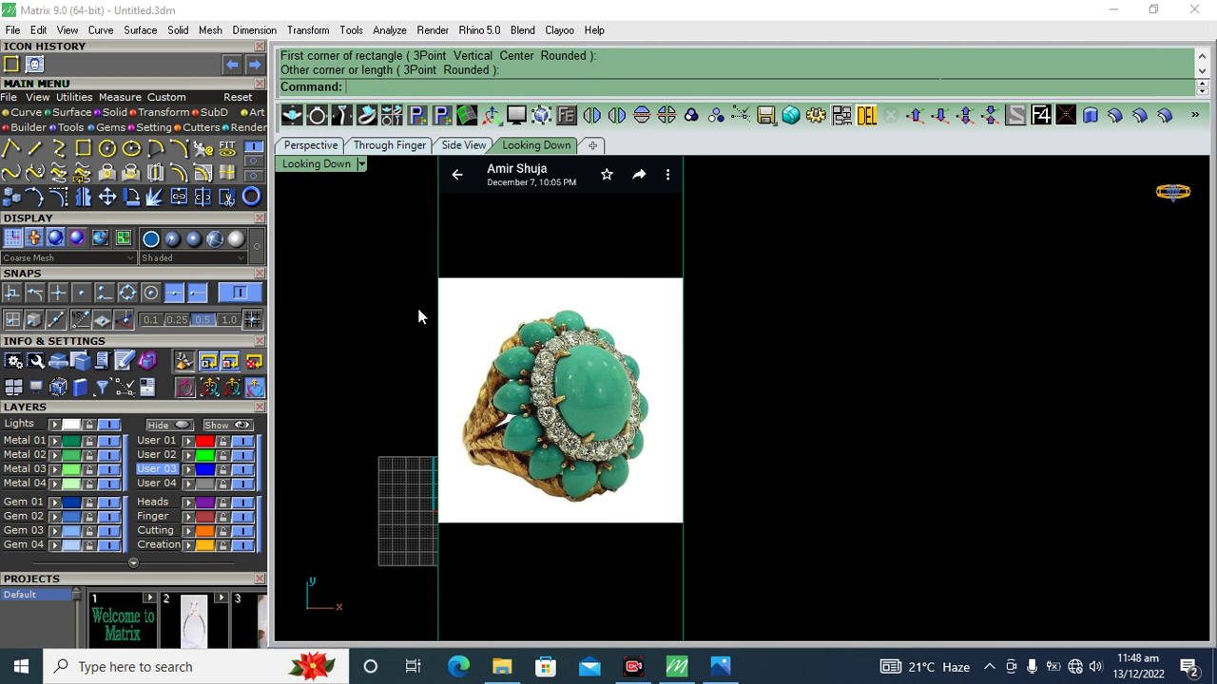
- Draw the rectangle on User 01 from the photo's top-left to bottom-right corner
right_click(383, 308)
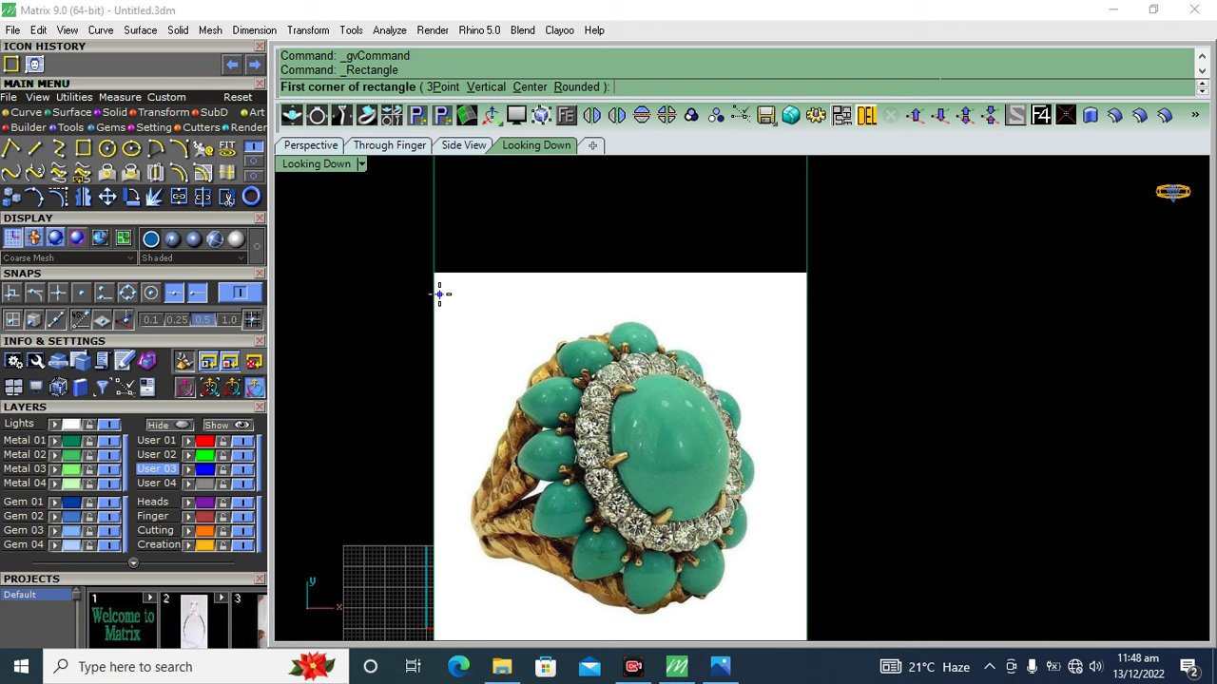
click(439, 295)
right_drag(619, 374, 599, 286)
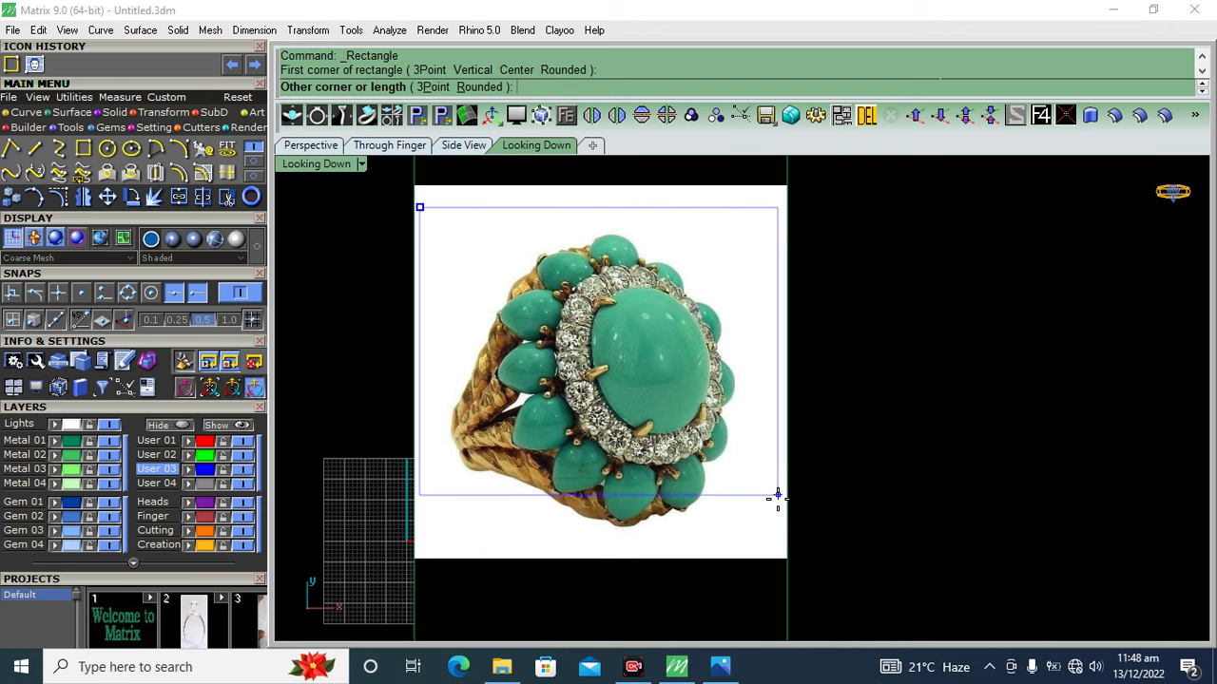
click(164, 457)
click(162, 442)
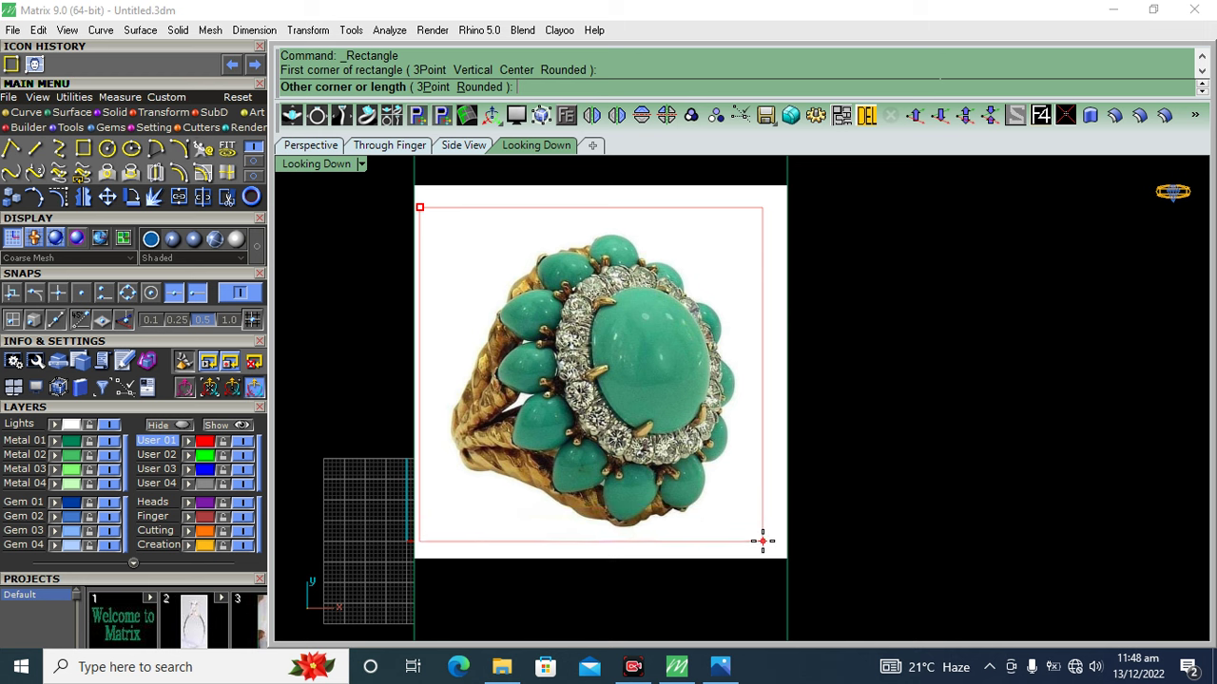
click(762, 544)
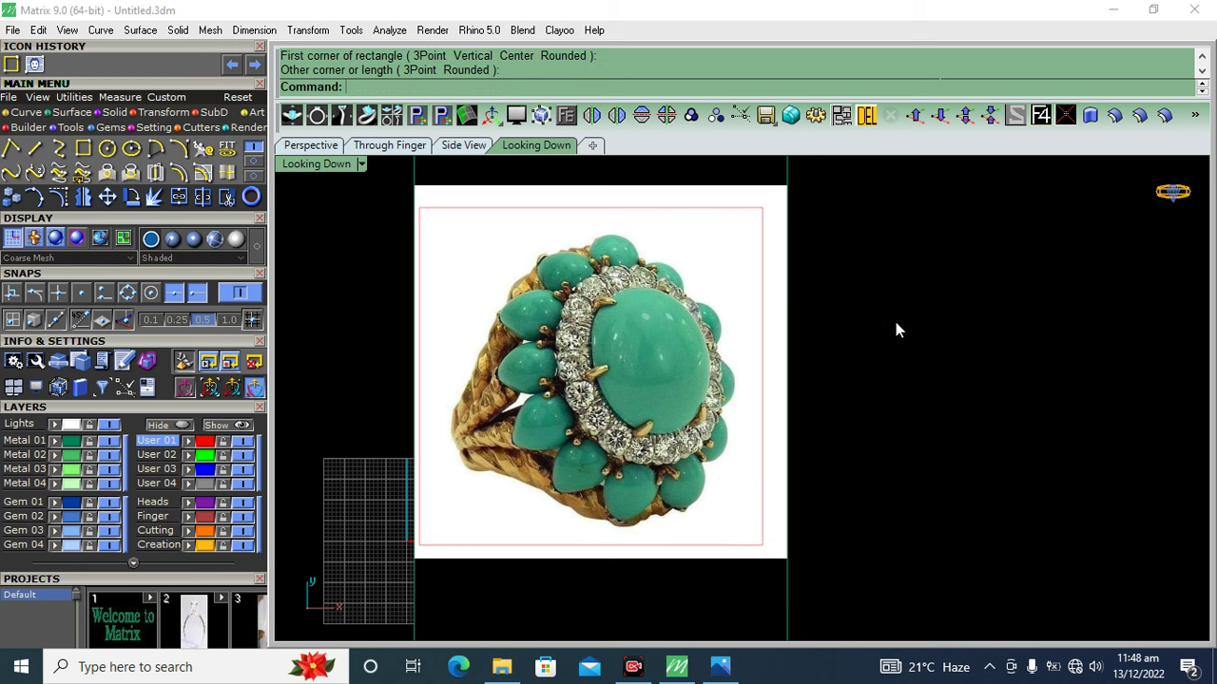
scroll(897, 329, up, 2)
scroll(777, 215, up, 1)
scroll(717, 234, down, 3)
scroll(679, 250, down, 2)
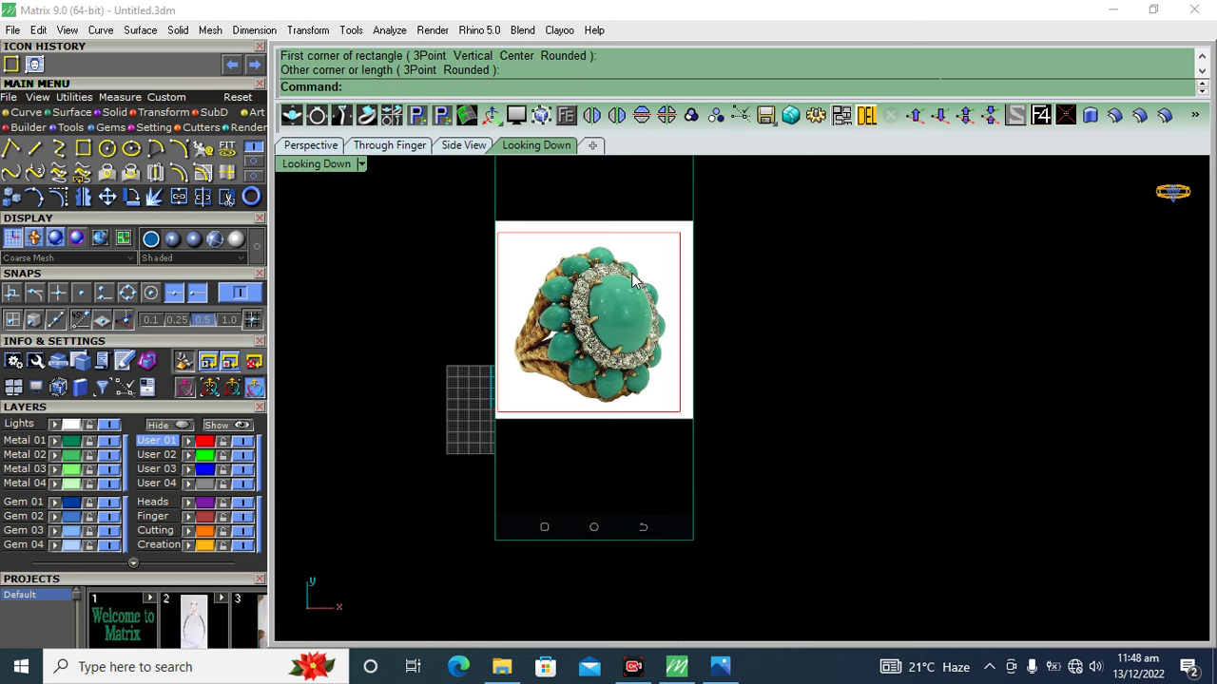
click(634, 279)
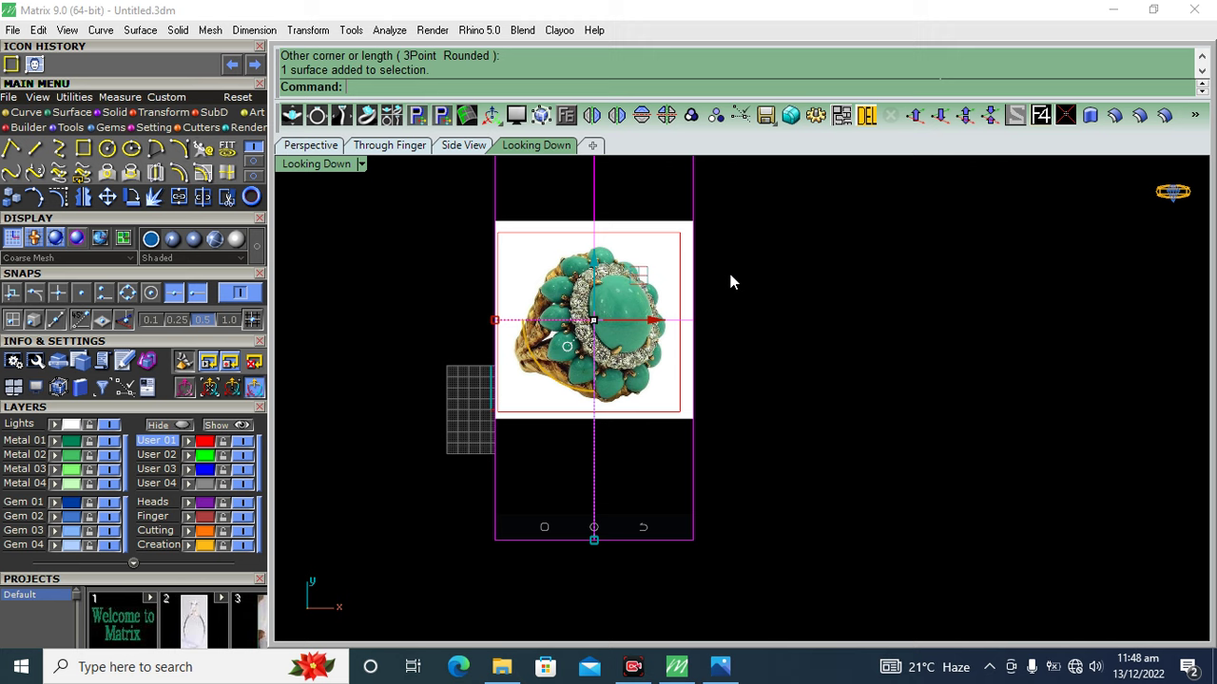
- Split the reference screenshot surface using the rectangle as the cutter
right_drag(731, 281, 748, 325)
click(639, 249)
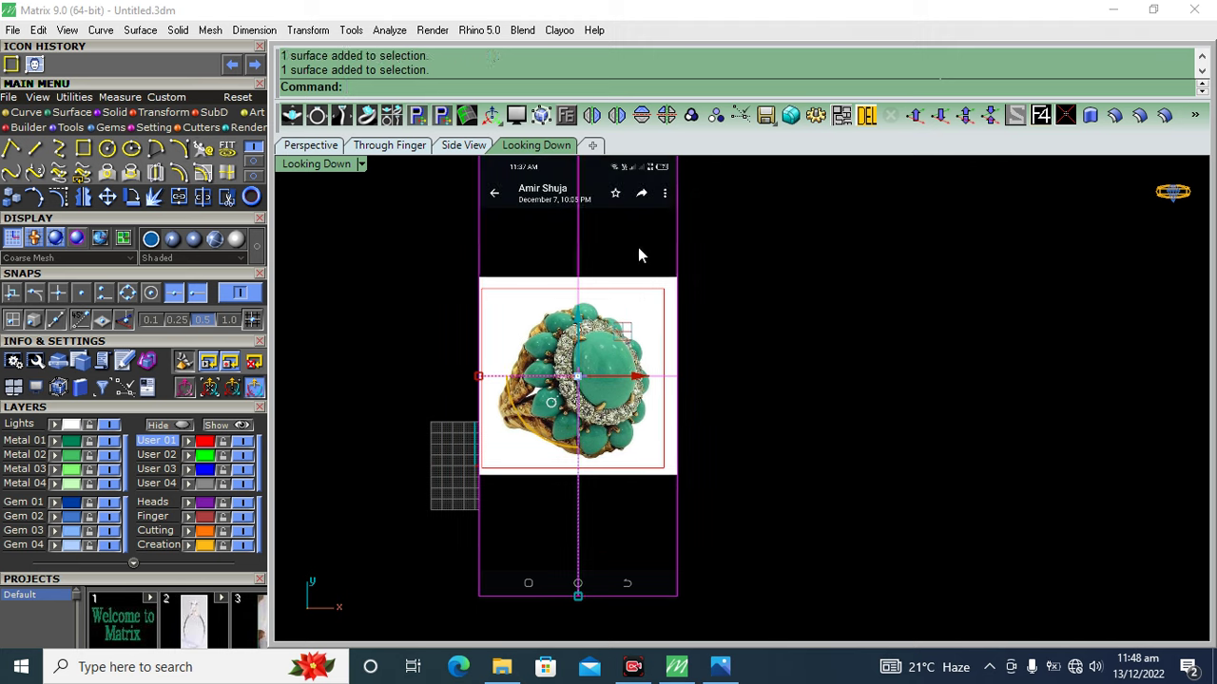
click(206, 194)
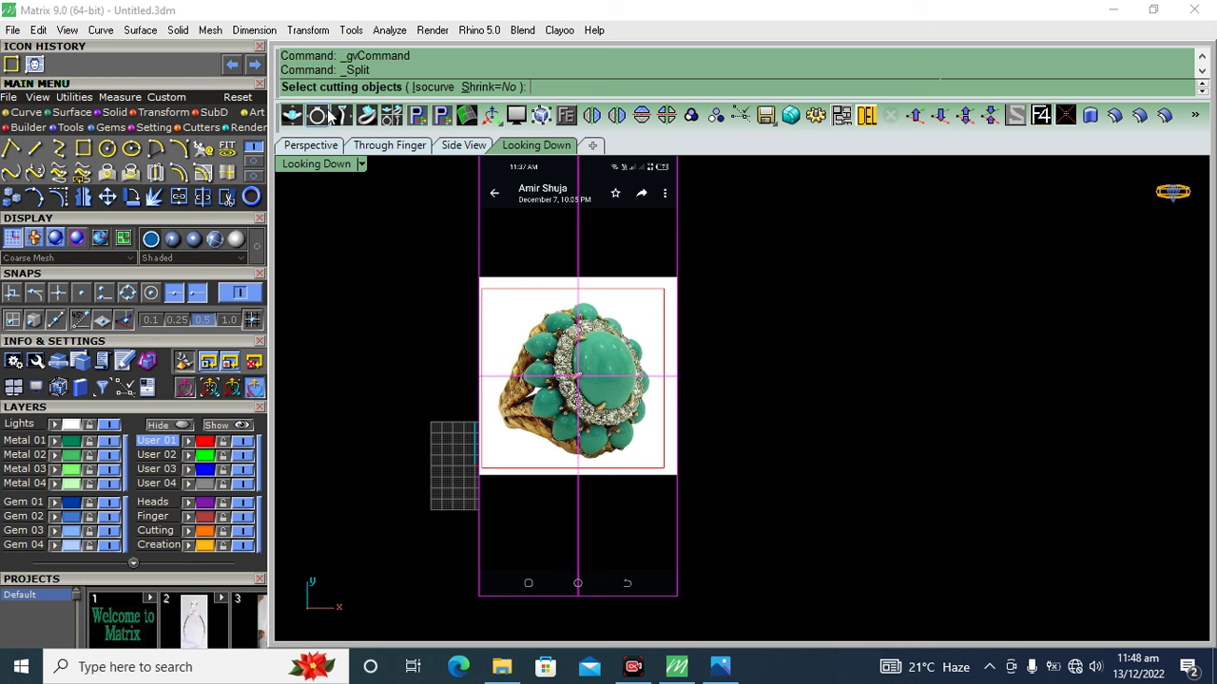
right_drag(381, 339, 379, 356)
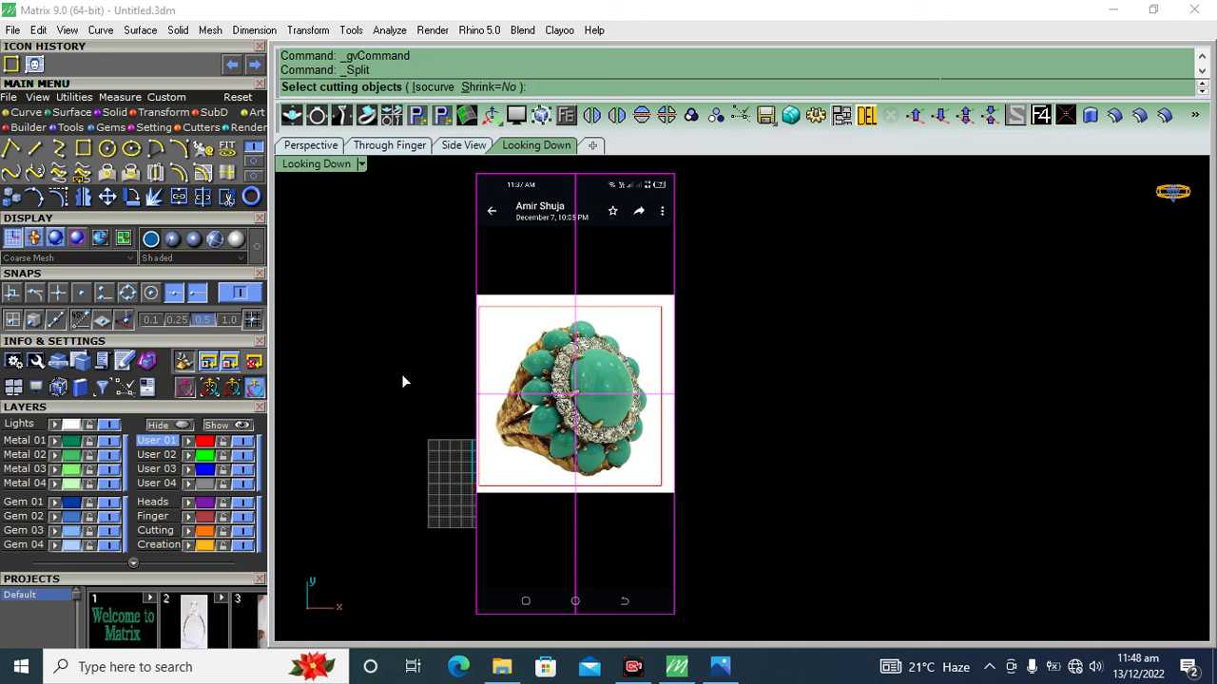
scroll(647, 326, up, 1)
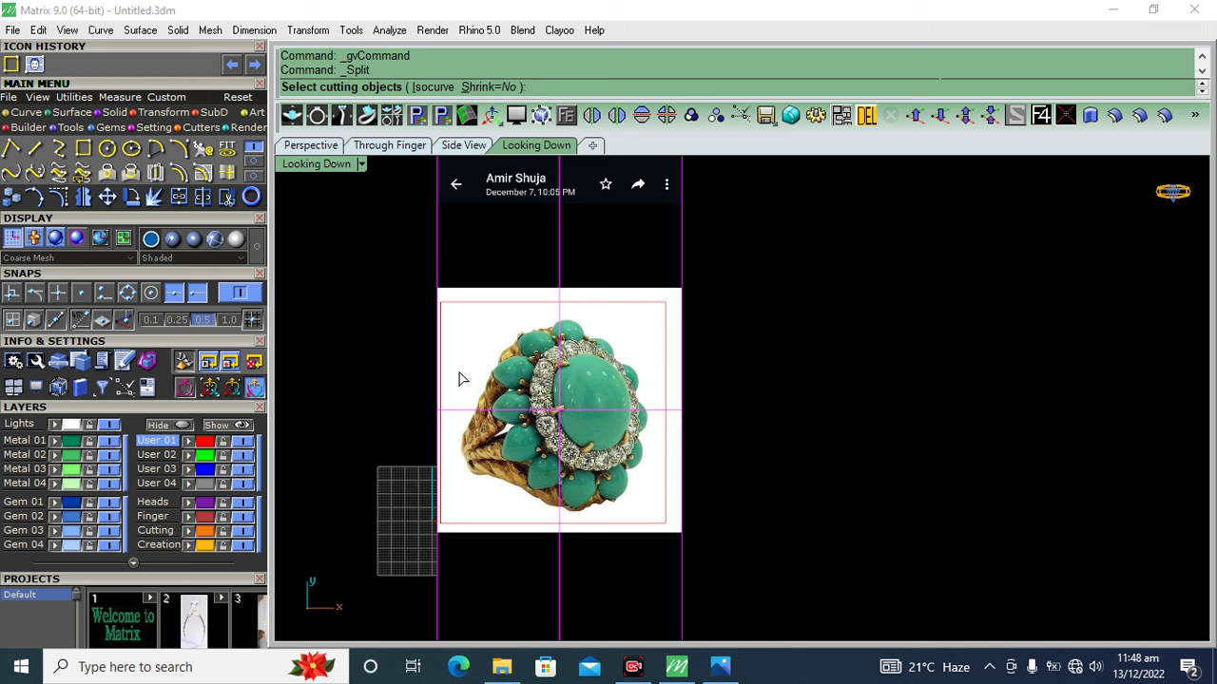
click(522, 309)
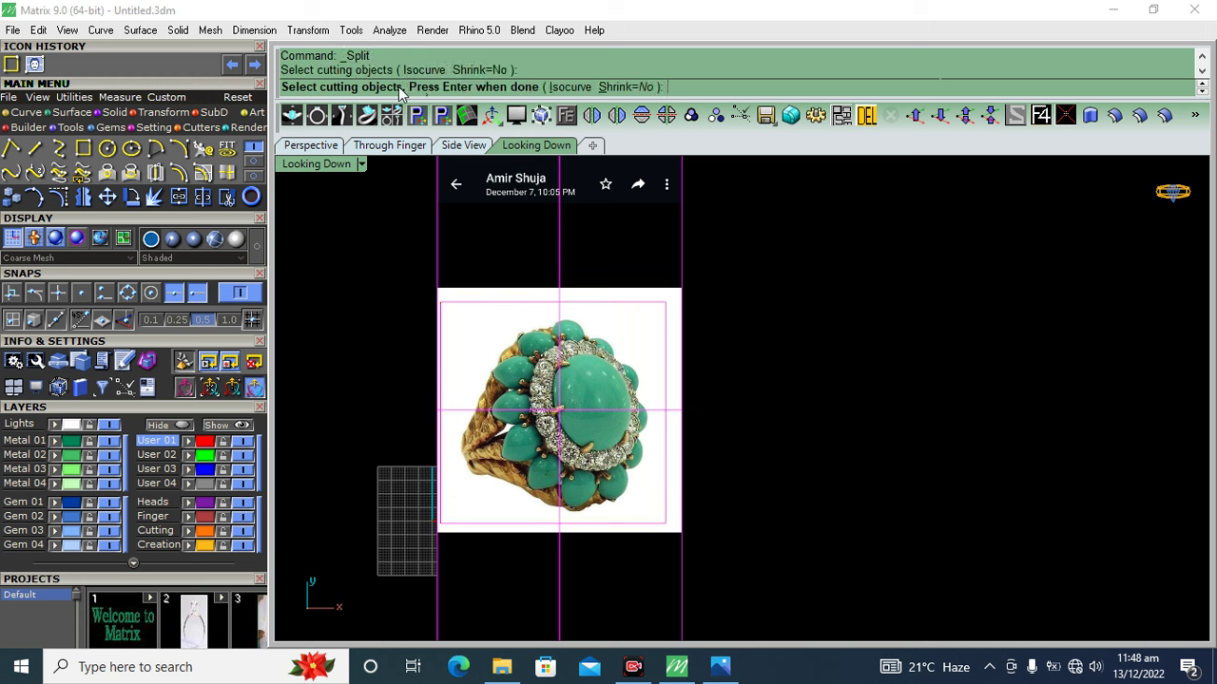
key(Return)
- Move the cropped ring photo aside and delete the leftover frame surface and rectangle
click(398, 330)
click(537, 314)
click(551, 378)
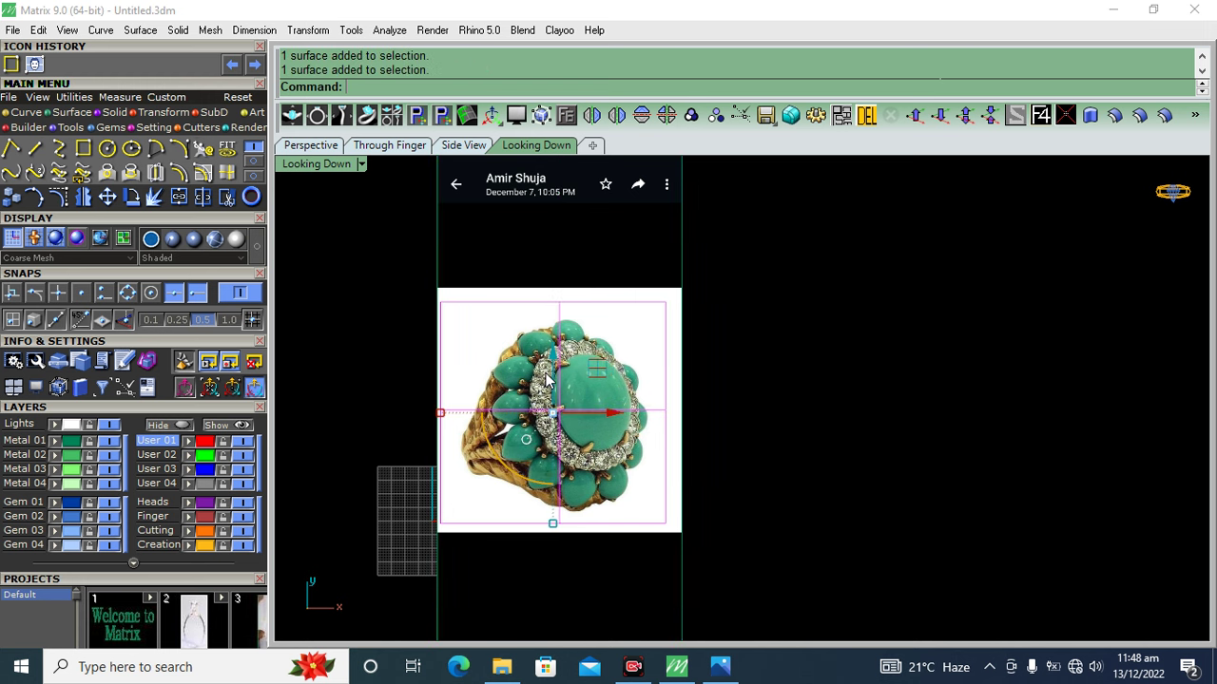
drag(610, 418, 982, 419)
click(762, 354)
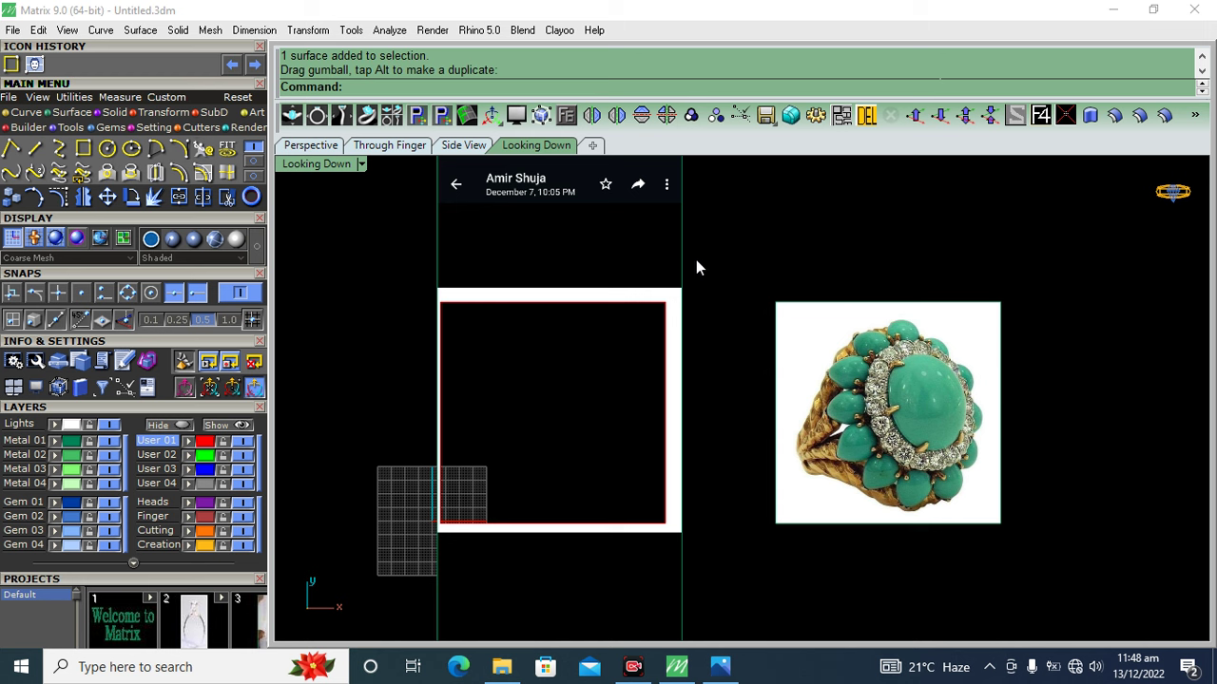
drag(526, 539, 527, 540)
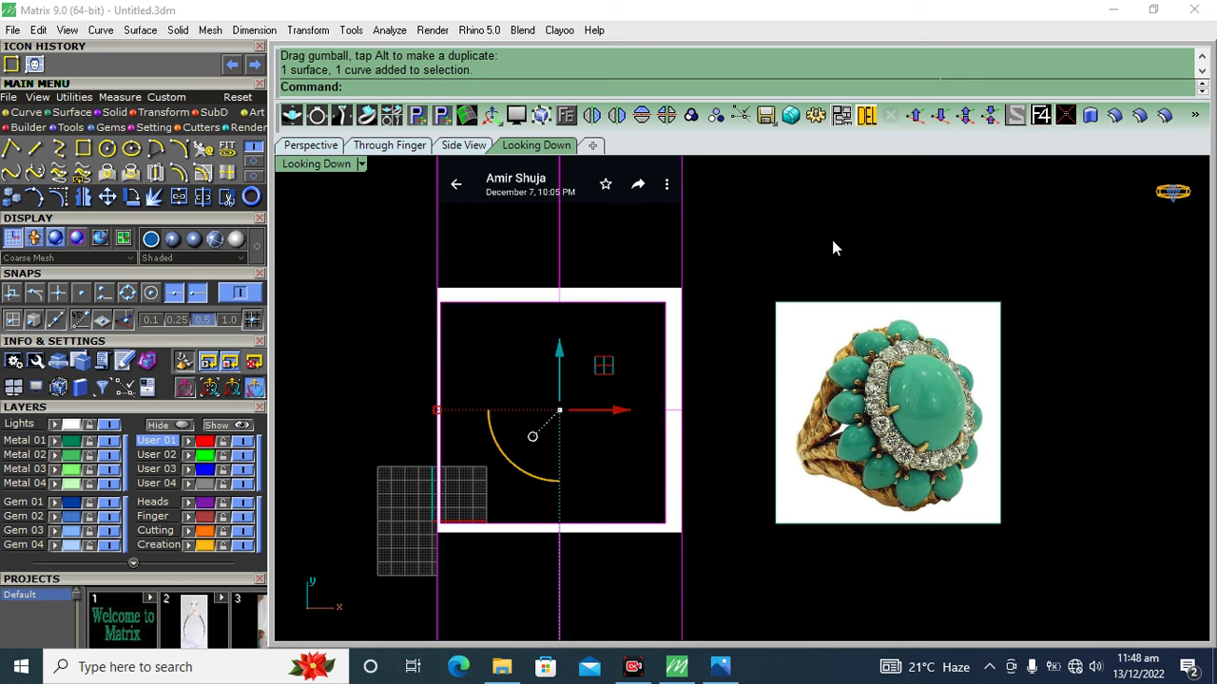
drag(705, 285, 535, 558)
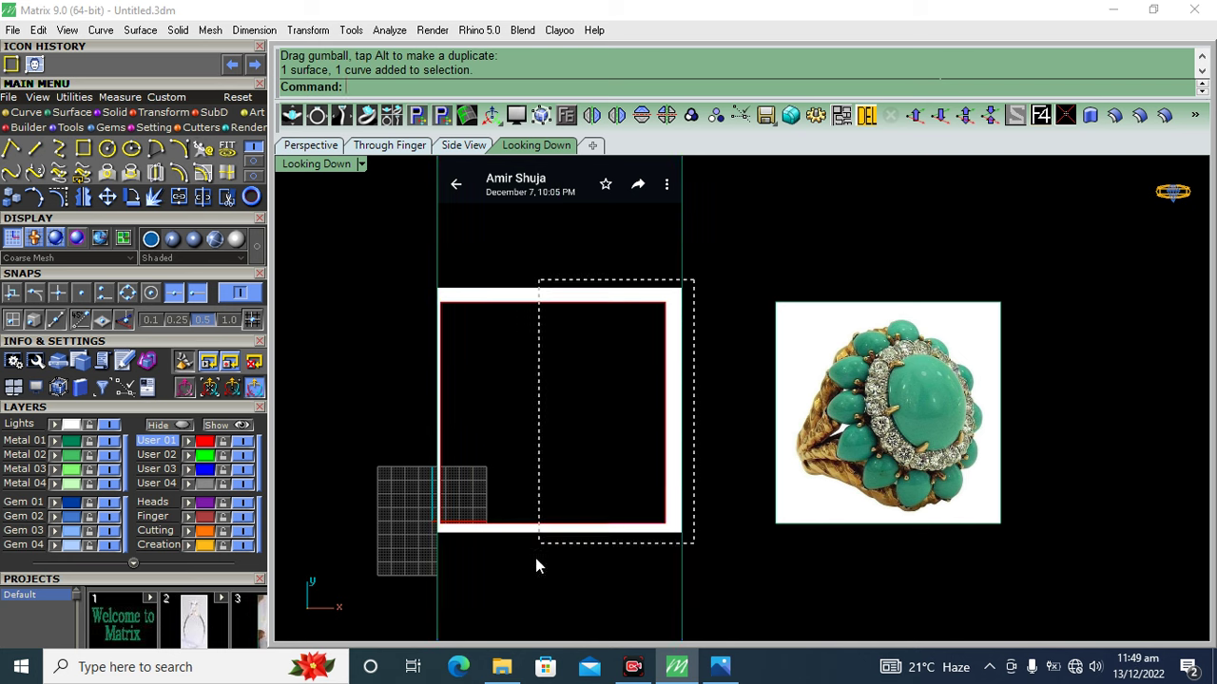
click(865, 115)
mouse_move(828, 399)
mouse_down()
mouse_move(613, 466)
mouse_move(637, 389)
mouse_up()
- Bring up the transform tool set for the cropped ring photo
click(160, 113)
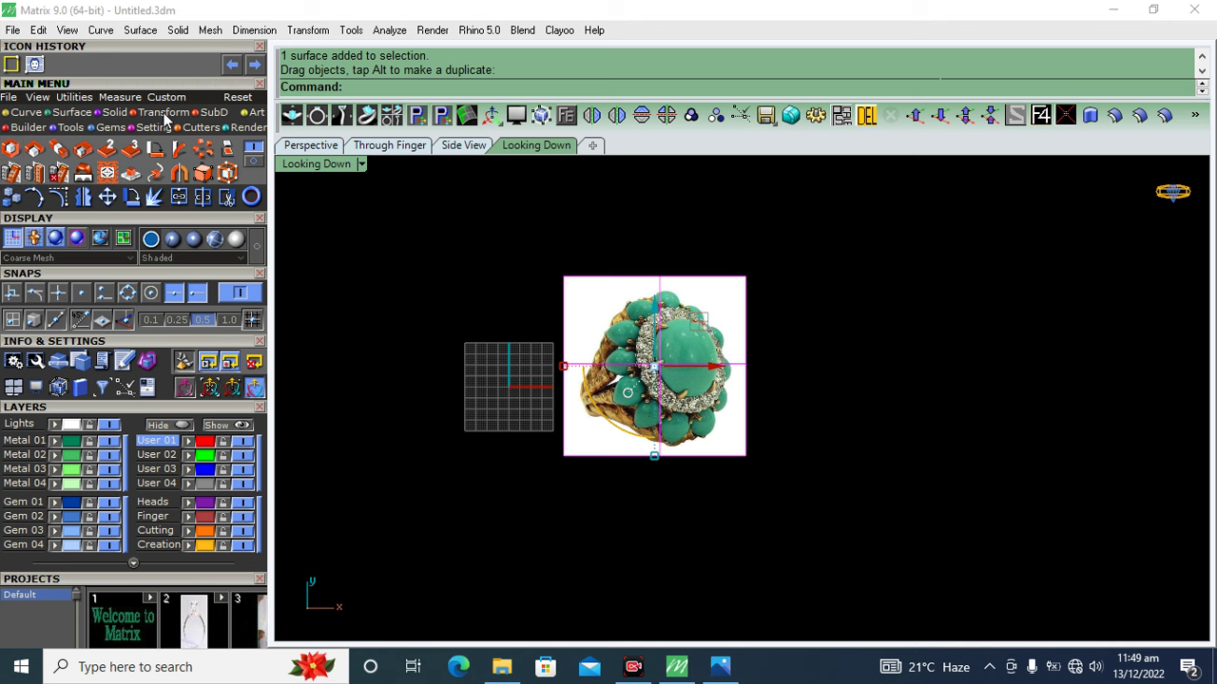
- Scale 3-D the ring photo smaller about the ring's centre using two reference points
click(9, 152)
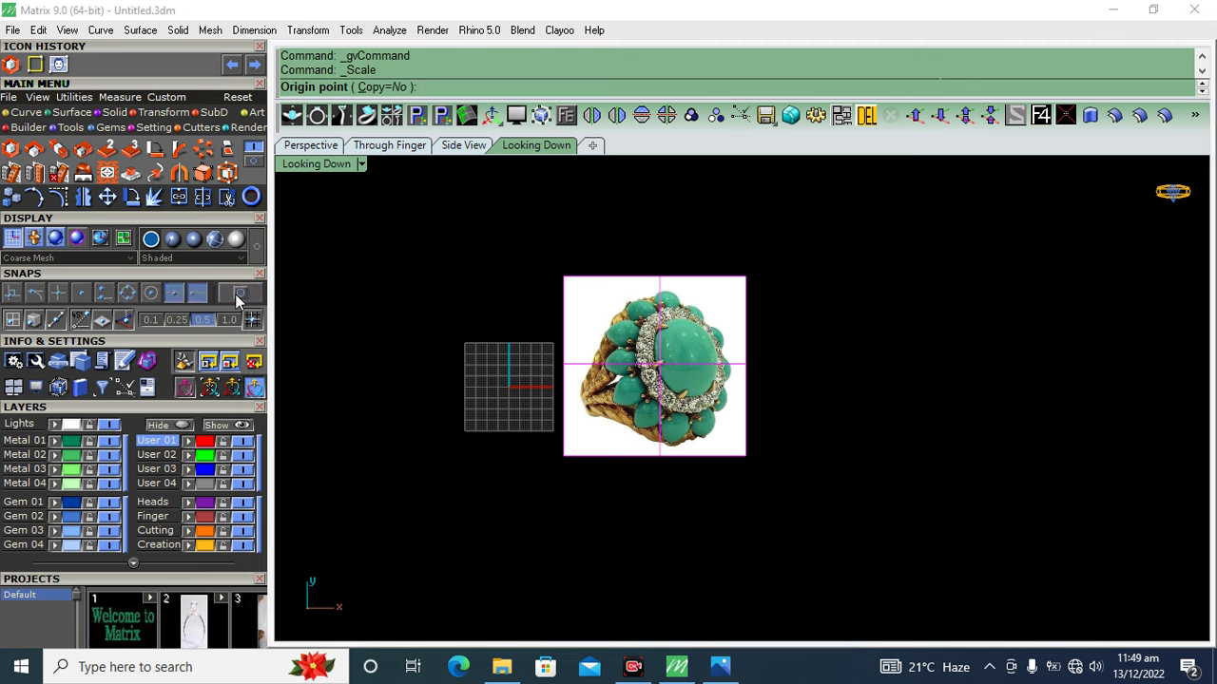
scroll(608, 409, up, 2)
scroll(627, 380, up, 1)
scroll(632, 372, up, 2)
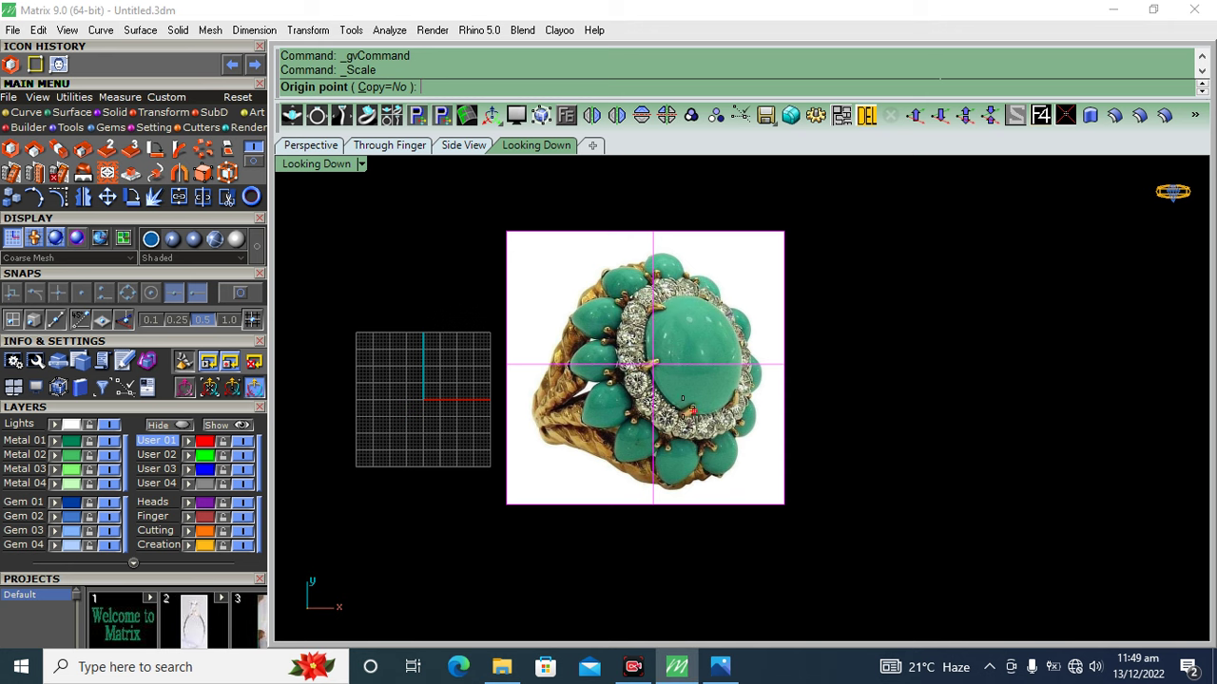
click(653, 364)
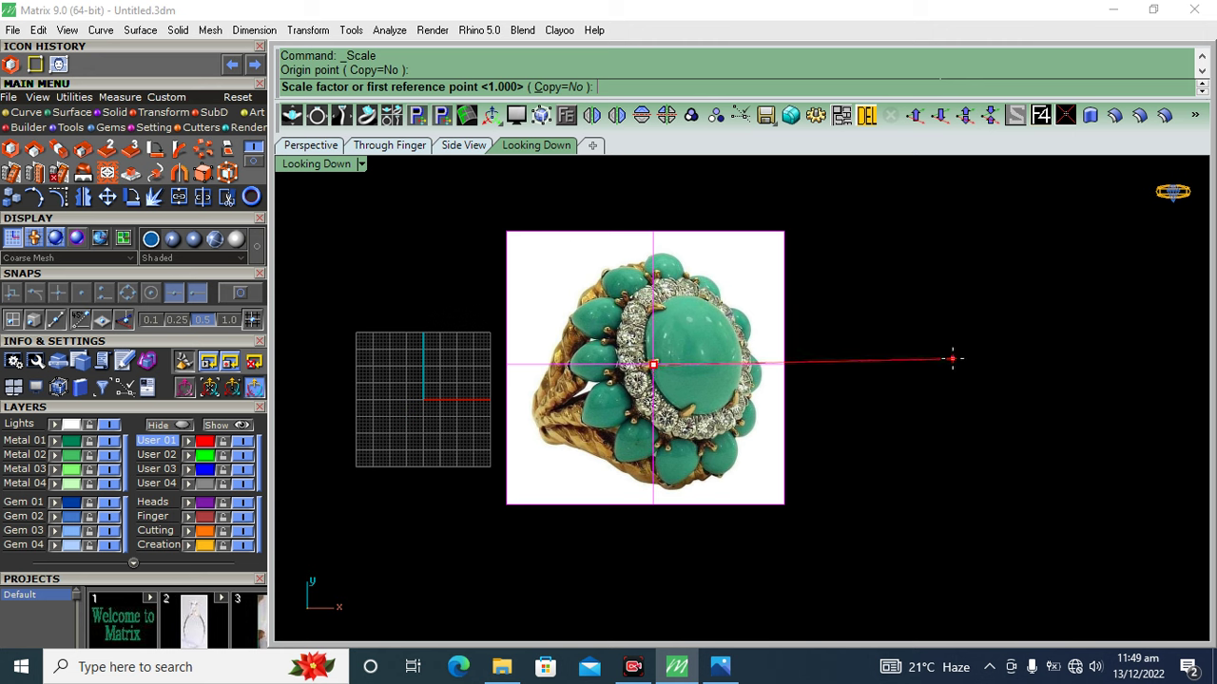
click(1100, 363)
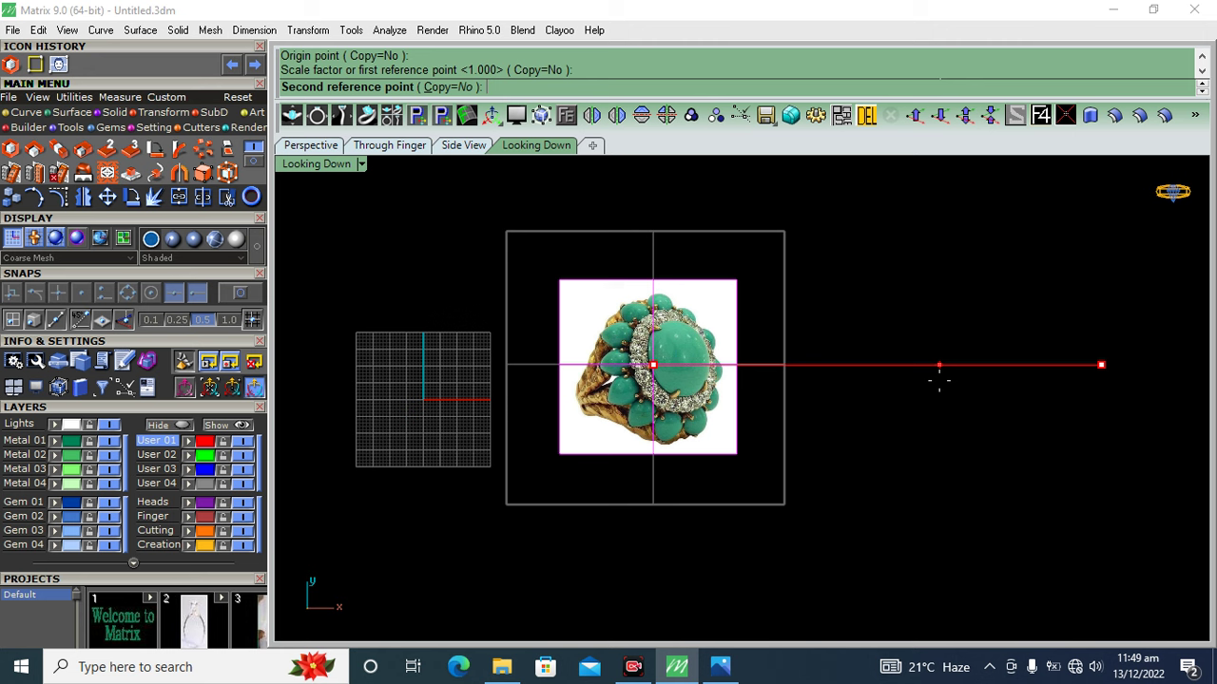
click(993, 381)
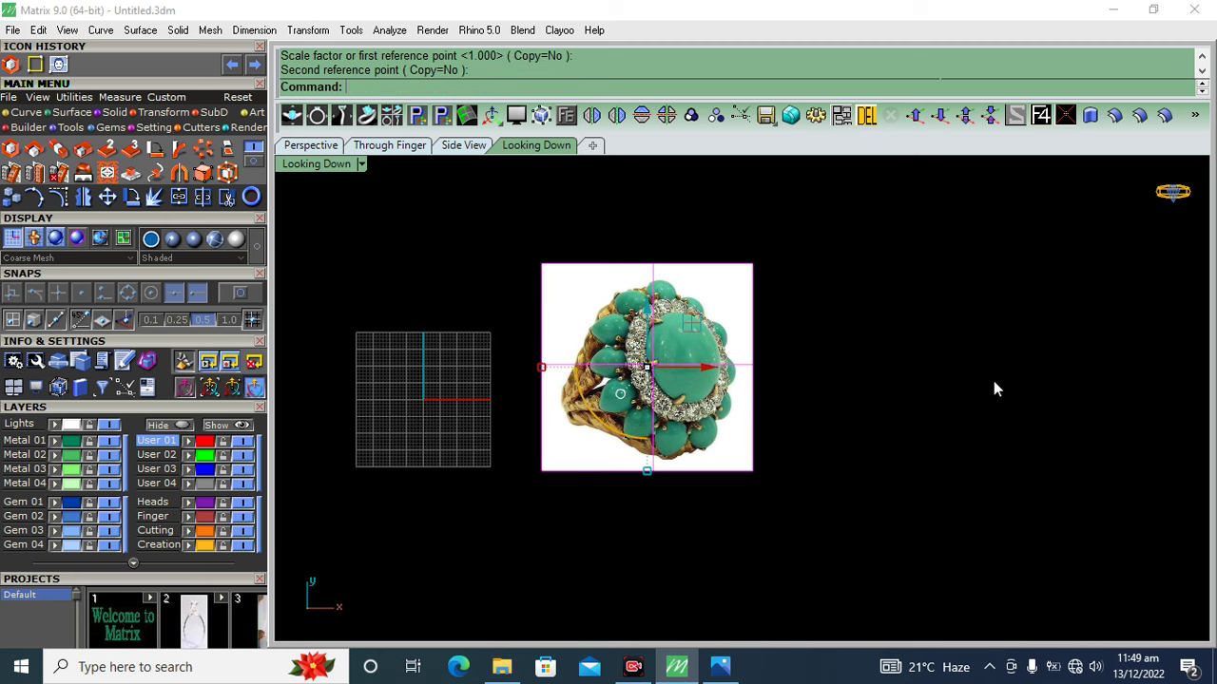
right_drag(854, 409, 989, 403)
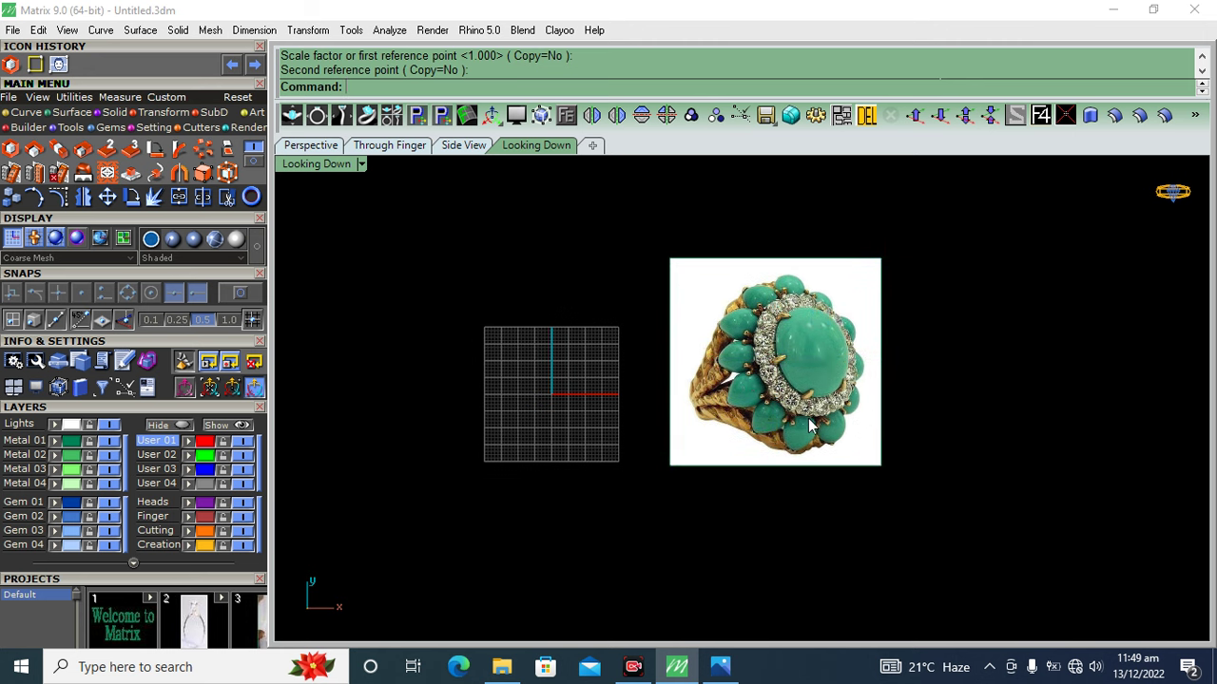
- Try shrinking, squeezing and squashing the ring photo, then undo those resizing attempts
drag(810, 425, 768, 454)
scroll(723, 385, up, 2)
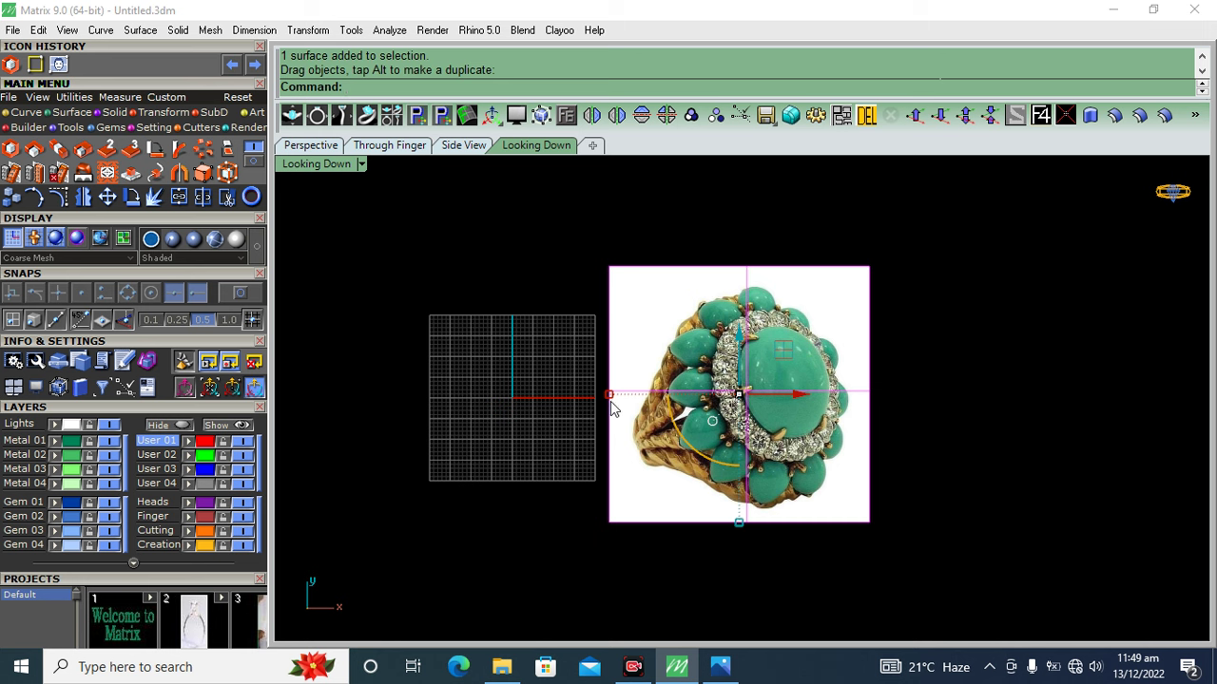
drag(611, 396, 630, 394)
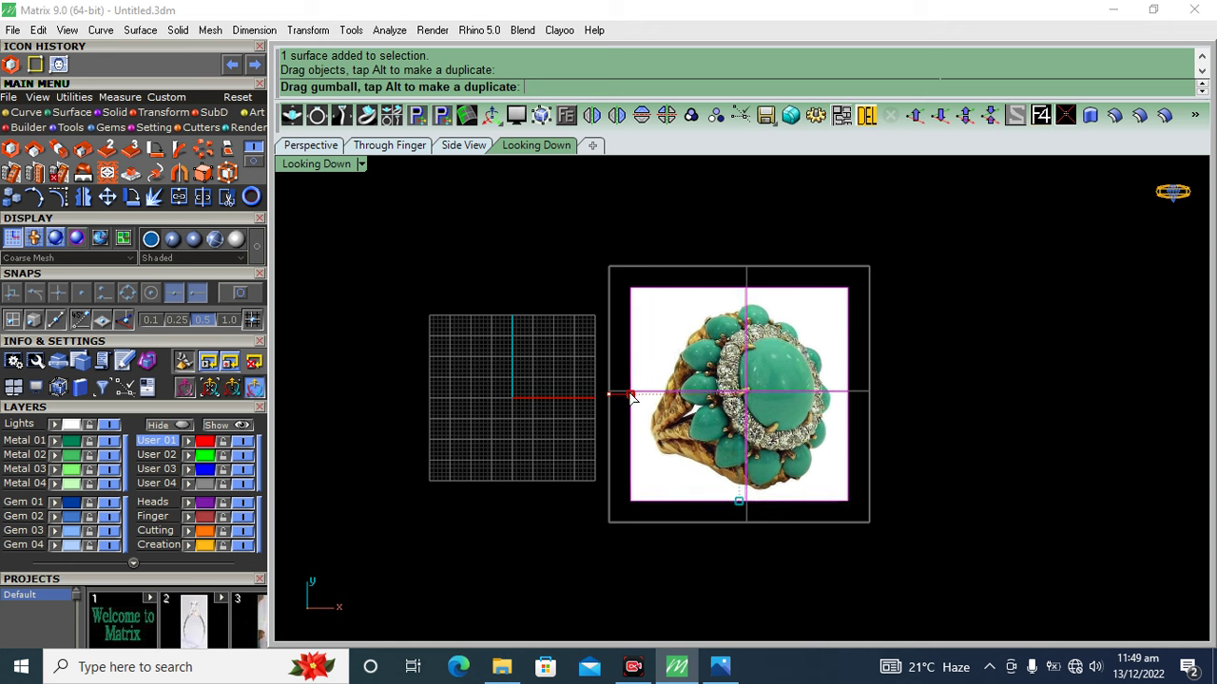
drag(634, 399, 632, 396)
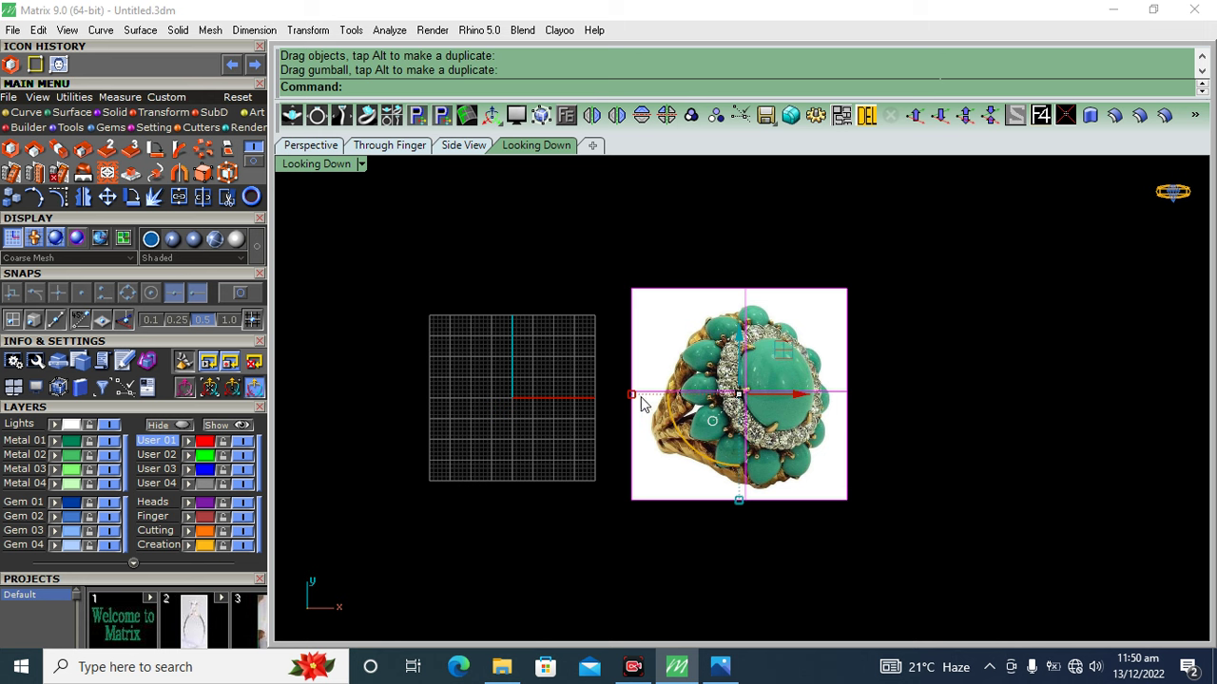
mouse_move(631, 395)
mouse_down()
mouse_move(664, 391)
mouse_move(650, 394)
mouse_up()
drag(738, 499, 740, 485)
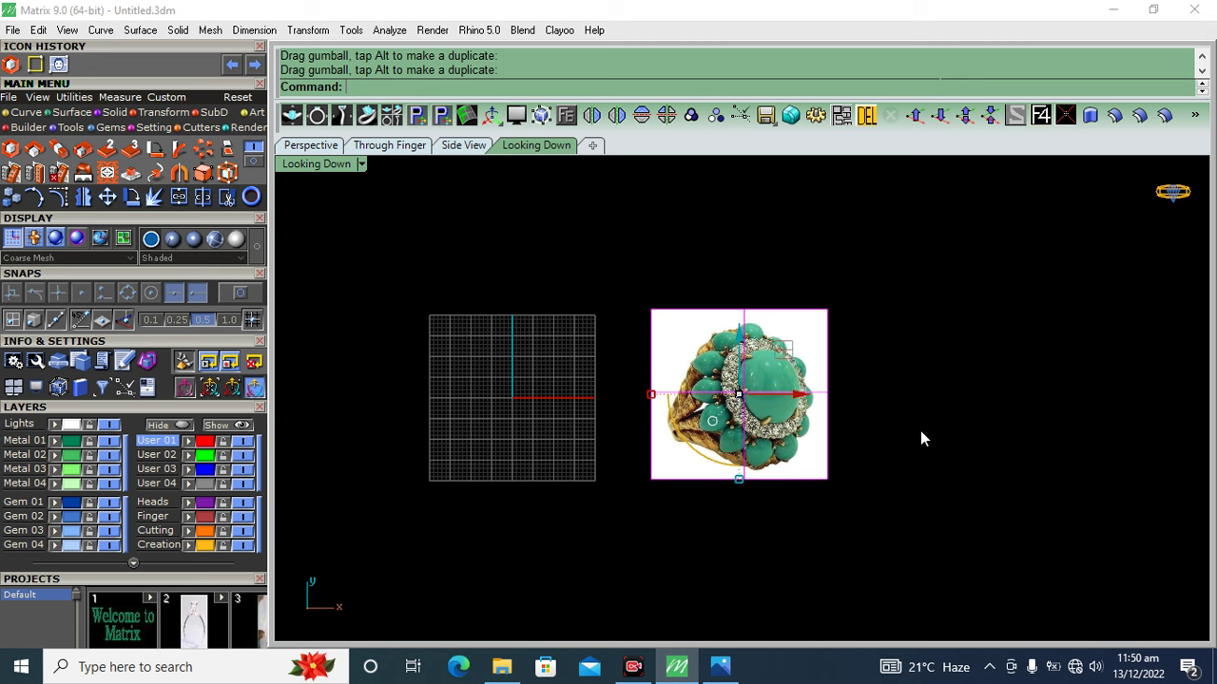
key(ctrl+z)
key(ctrl+z)
- Shrink the ring photo again, nudge it right, and zoom out to show it with the grid
click(697, 408)
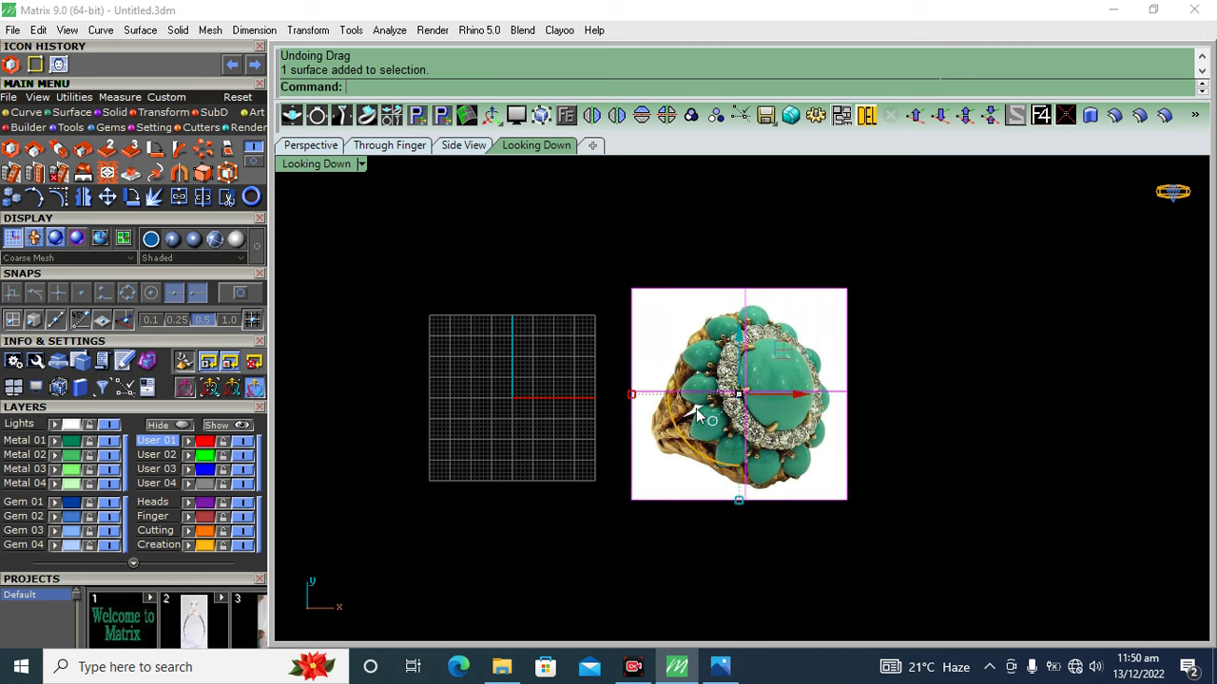
scroll(697, 409, up, 1)
mouse_move(615, 393)
mouse_down()
mouse_move(700, 440)
mouse_move(674, 408)
mouse_up()
drag(781, 408, 789, 409)
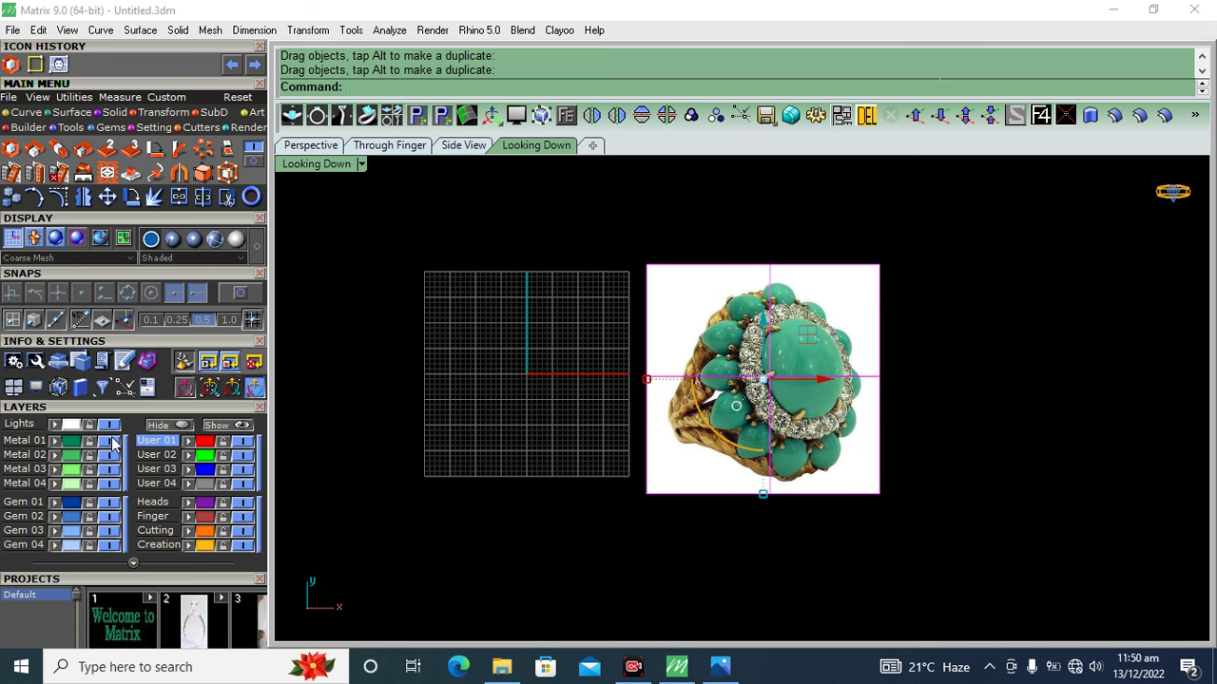
click(597, 350)
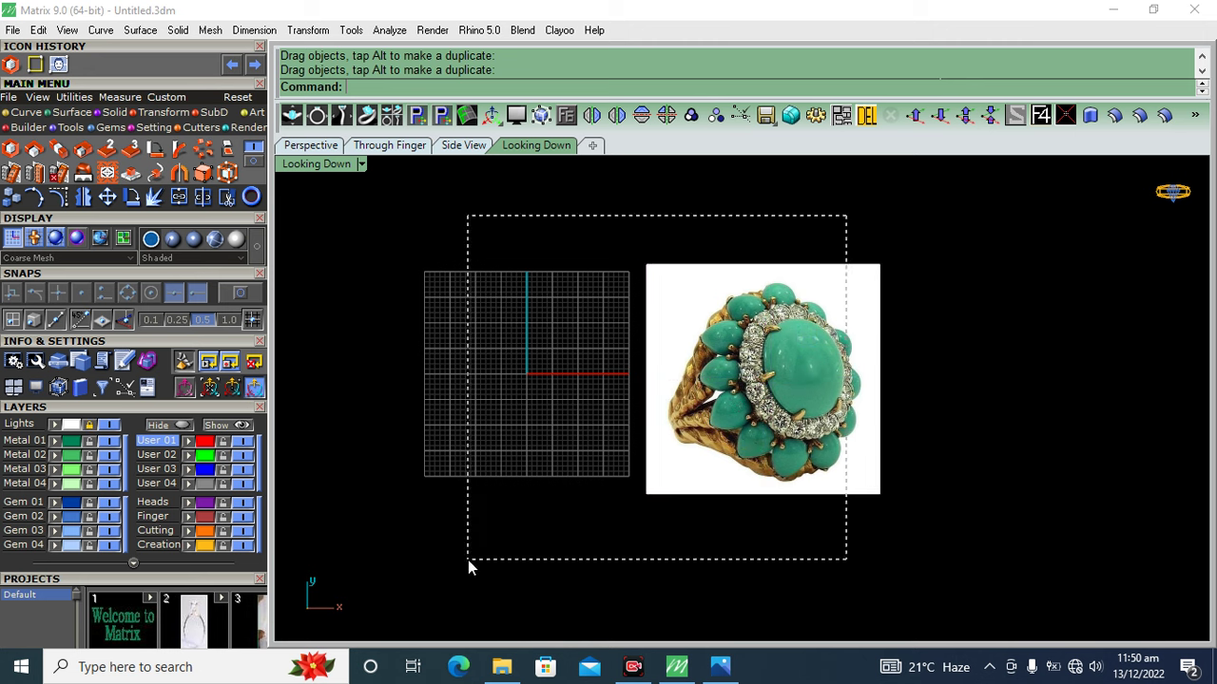
drag(632, 516, 632, 516)
scroll(795, 364, up, 5)
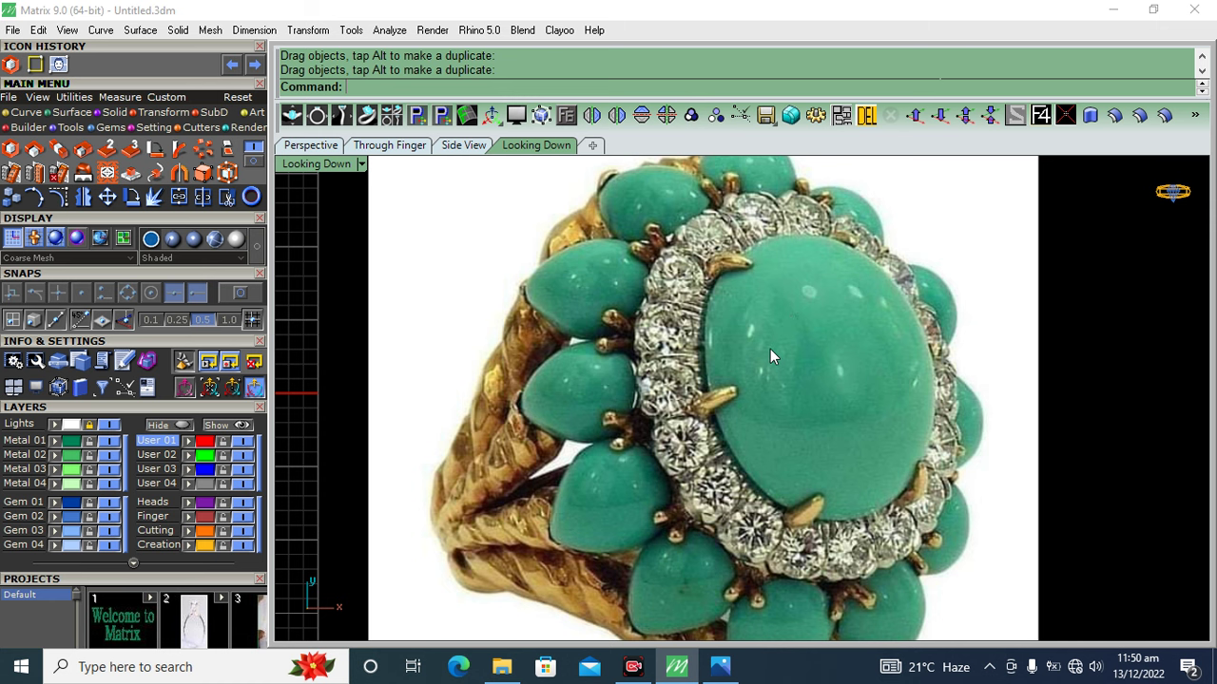
scroll(787, 357, down, 2)
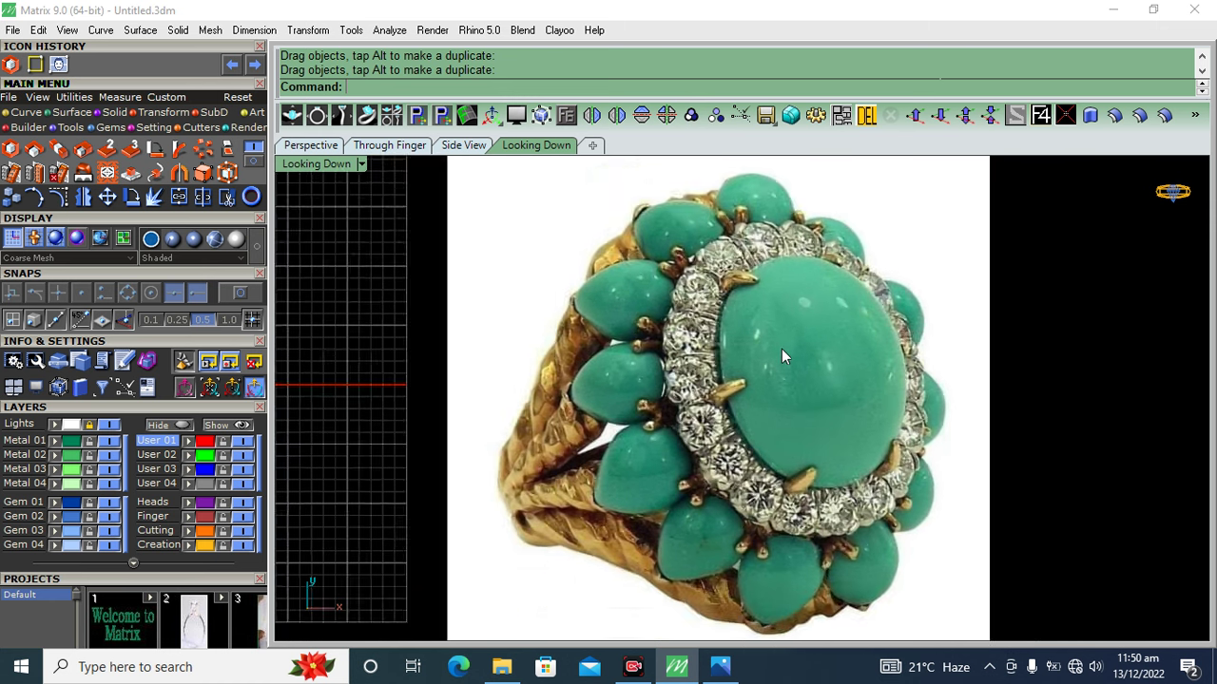
scroll(783, 354, down, 2)
click(111, 128)
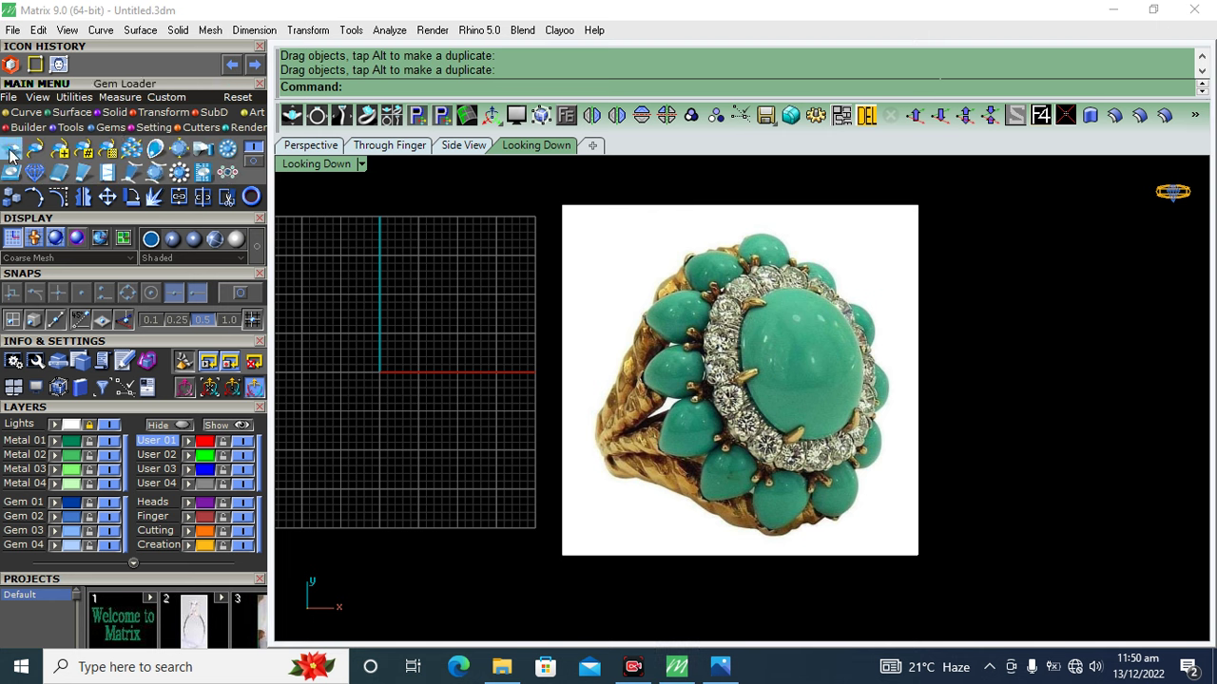
- Load an 8.5 × 6.5 mm Oval gem from the Gem Loader's second page at the origin
click(12, 152)
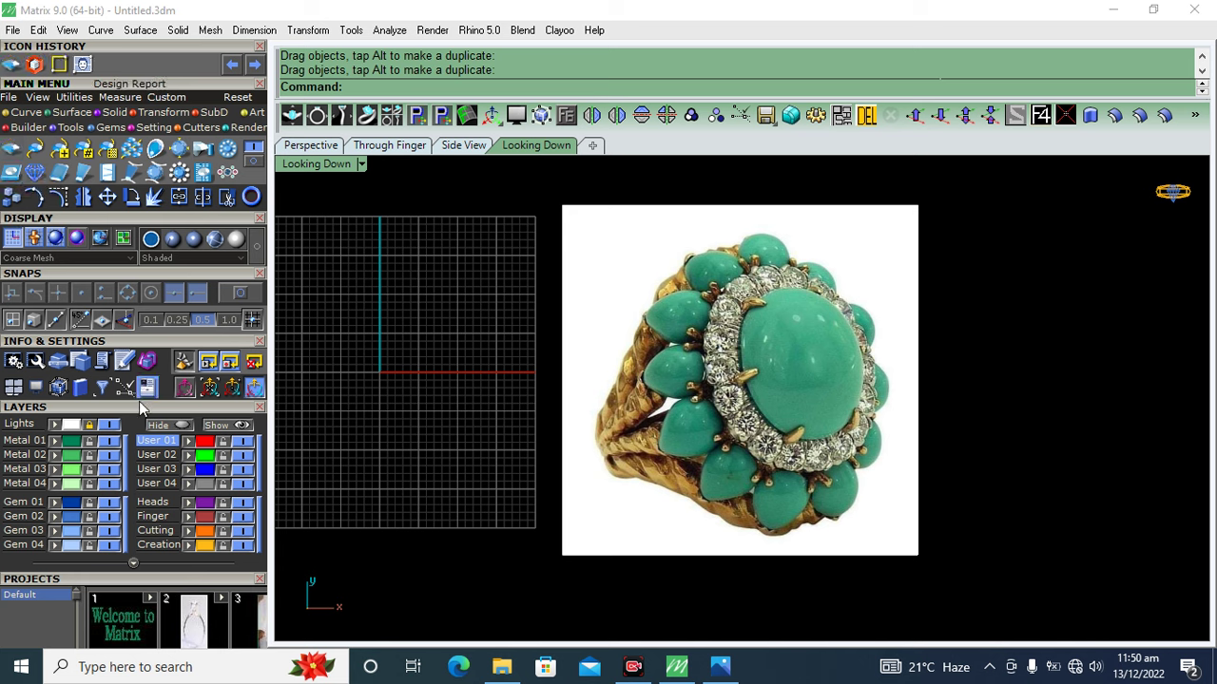
click(131, 406)
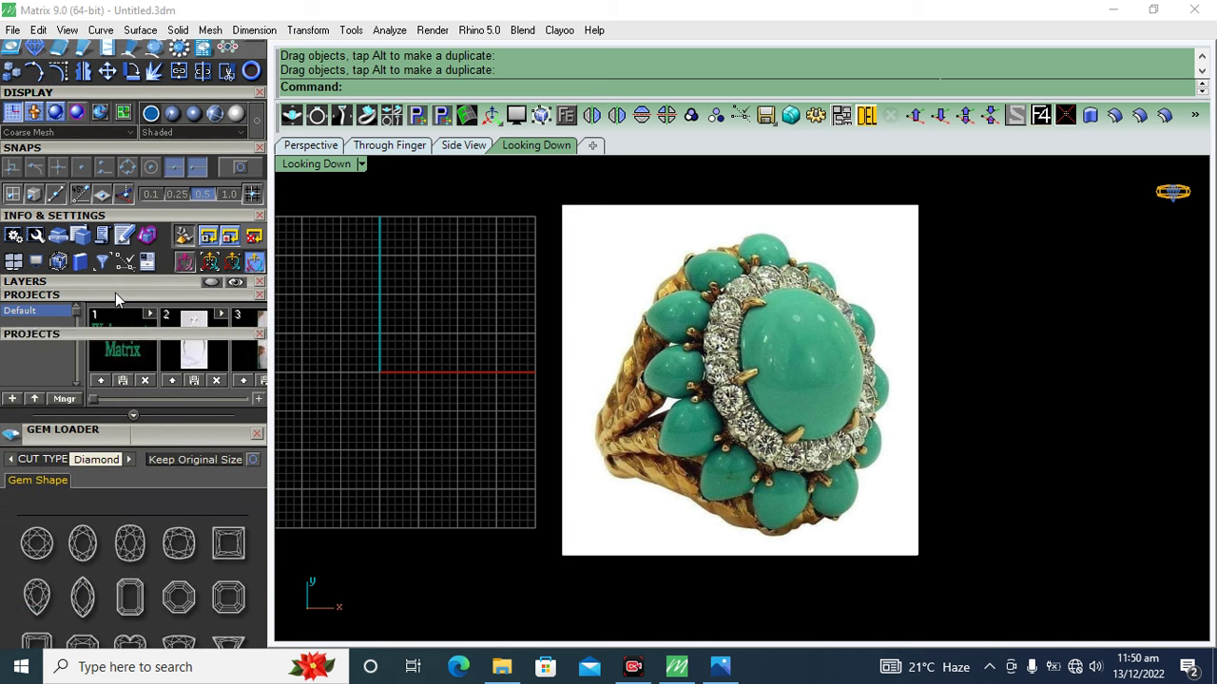
click(119, 293)
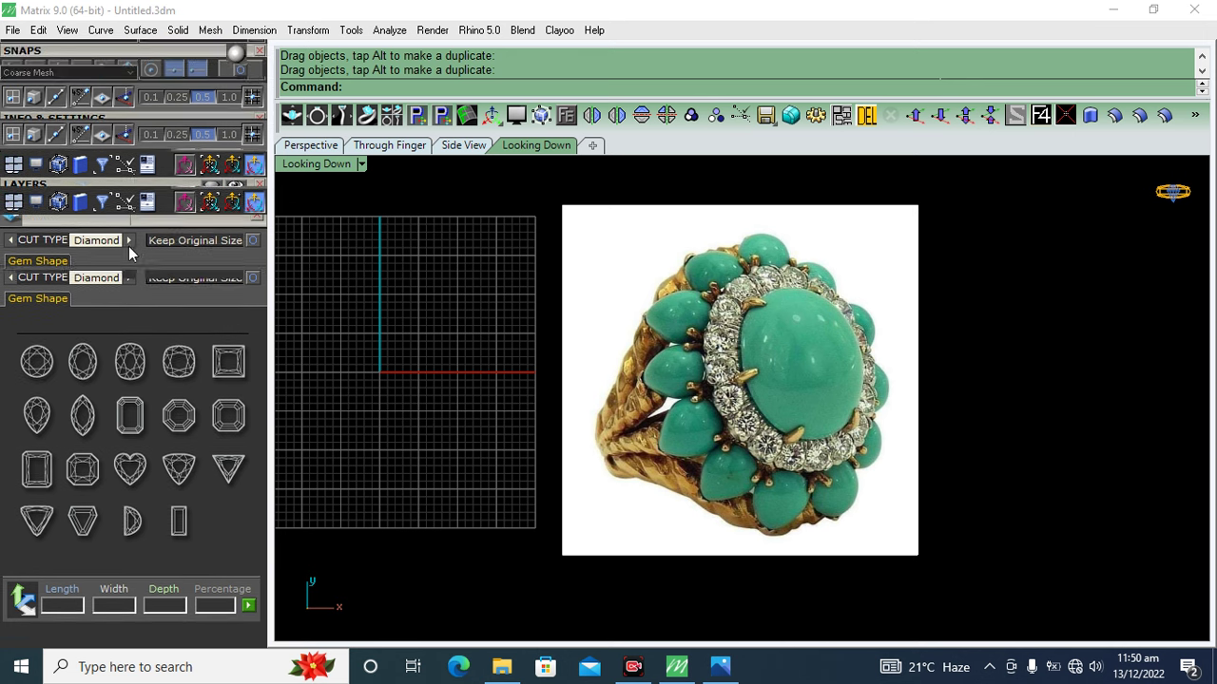
scroll(122, 236, up, 1)
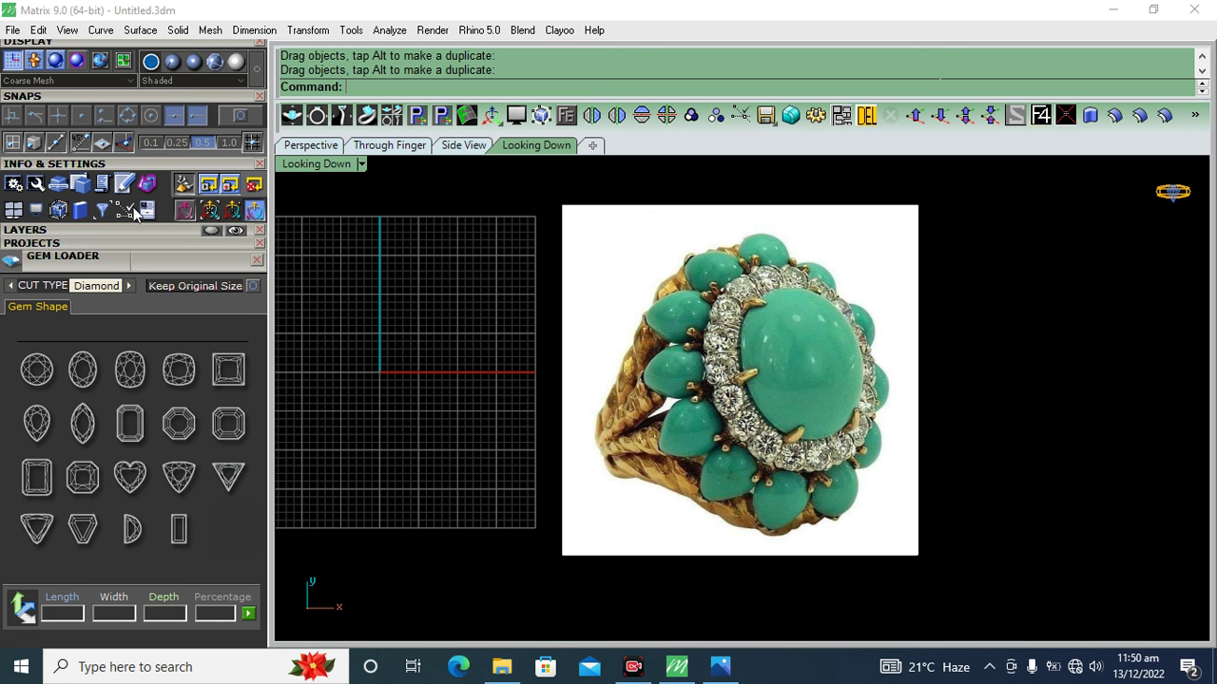
click(83, 371)
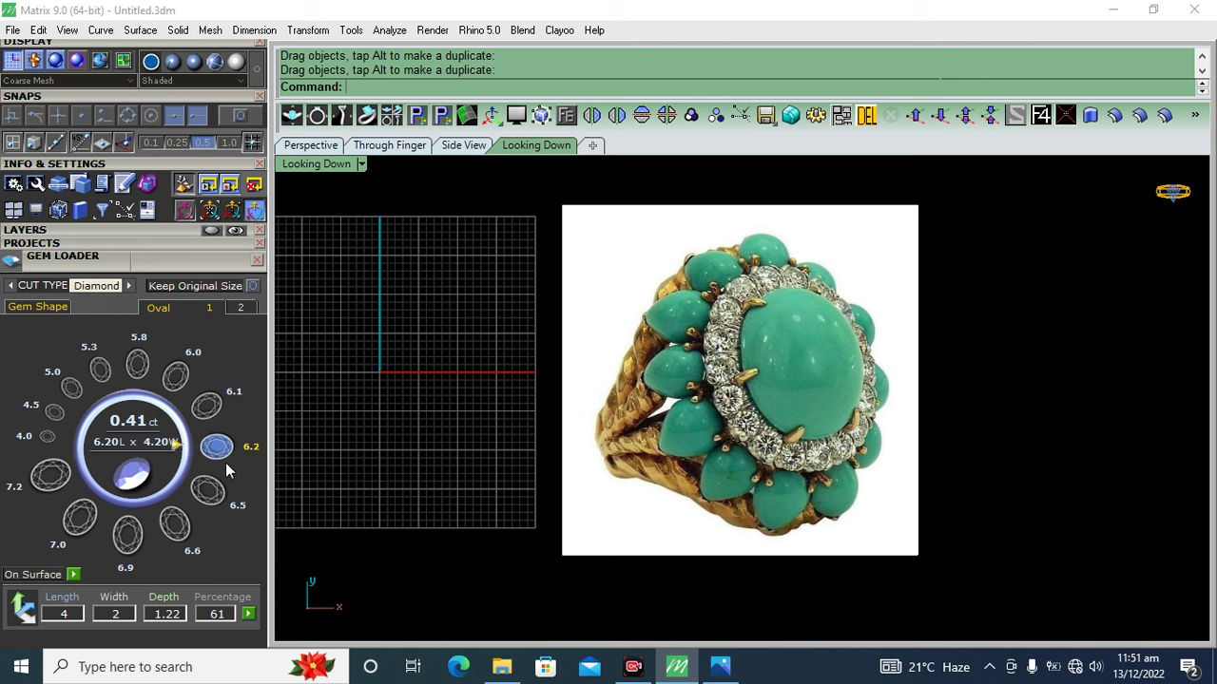
click(240, 309)
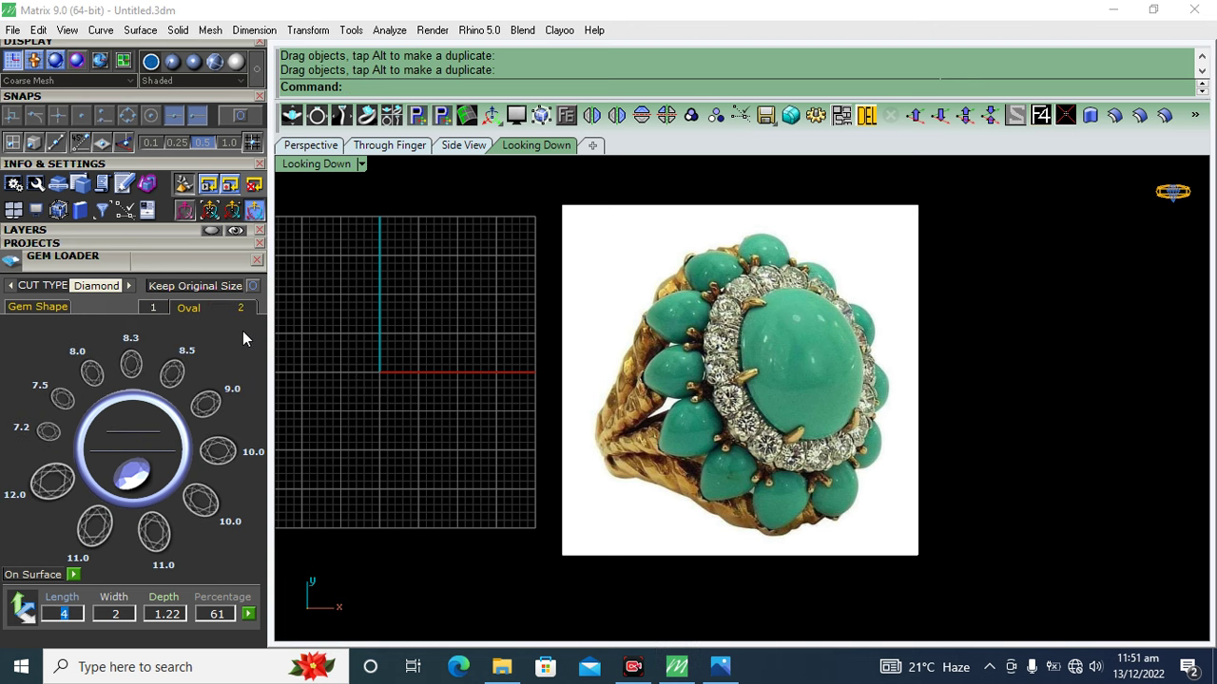
click(91, 372)
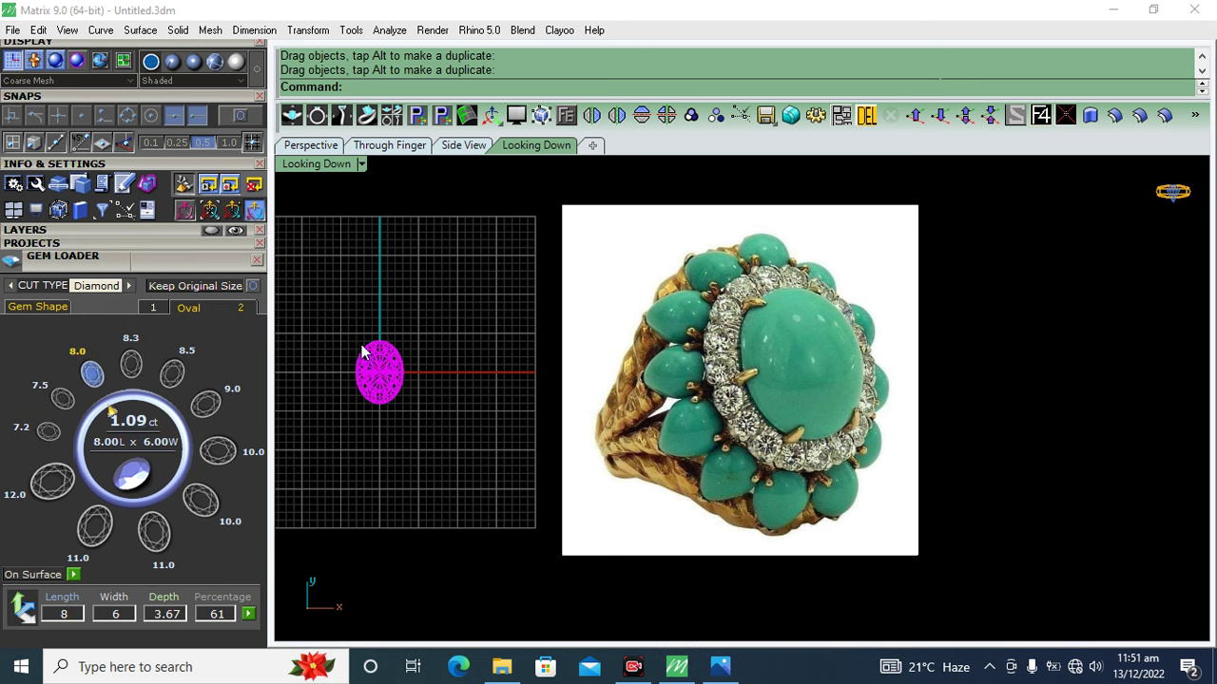
click(172, 374)
scroll(415, 371, up, 3)
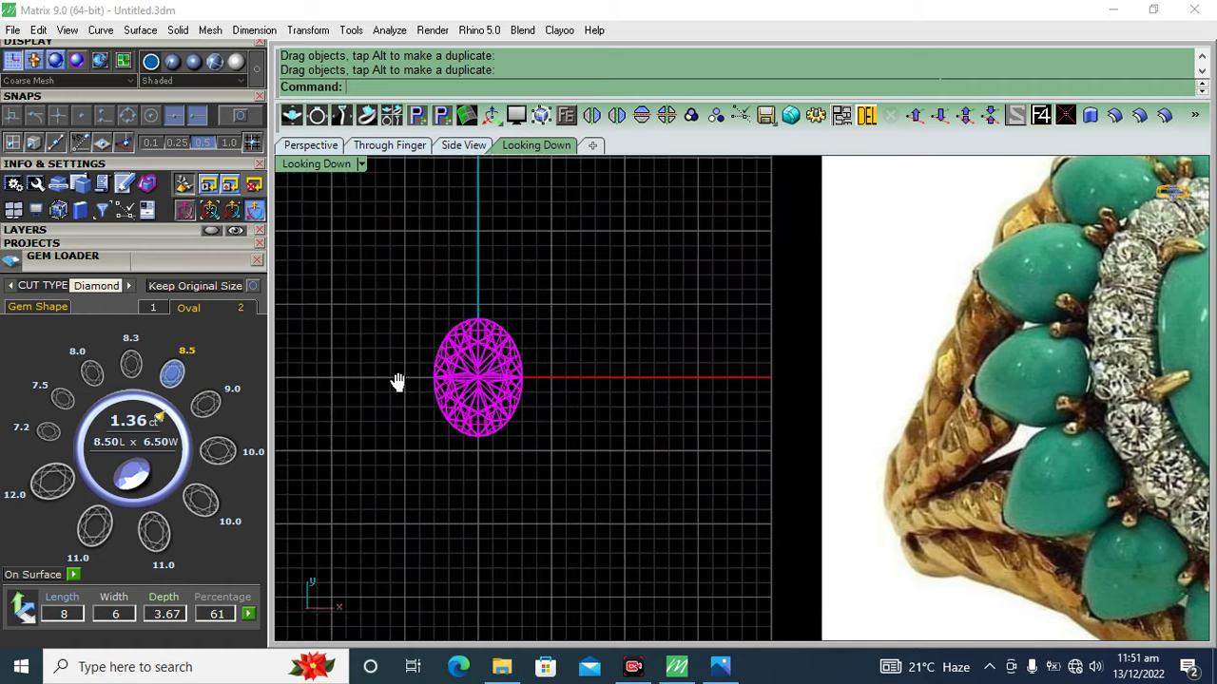
click(257, 262)
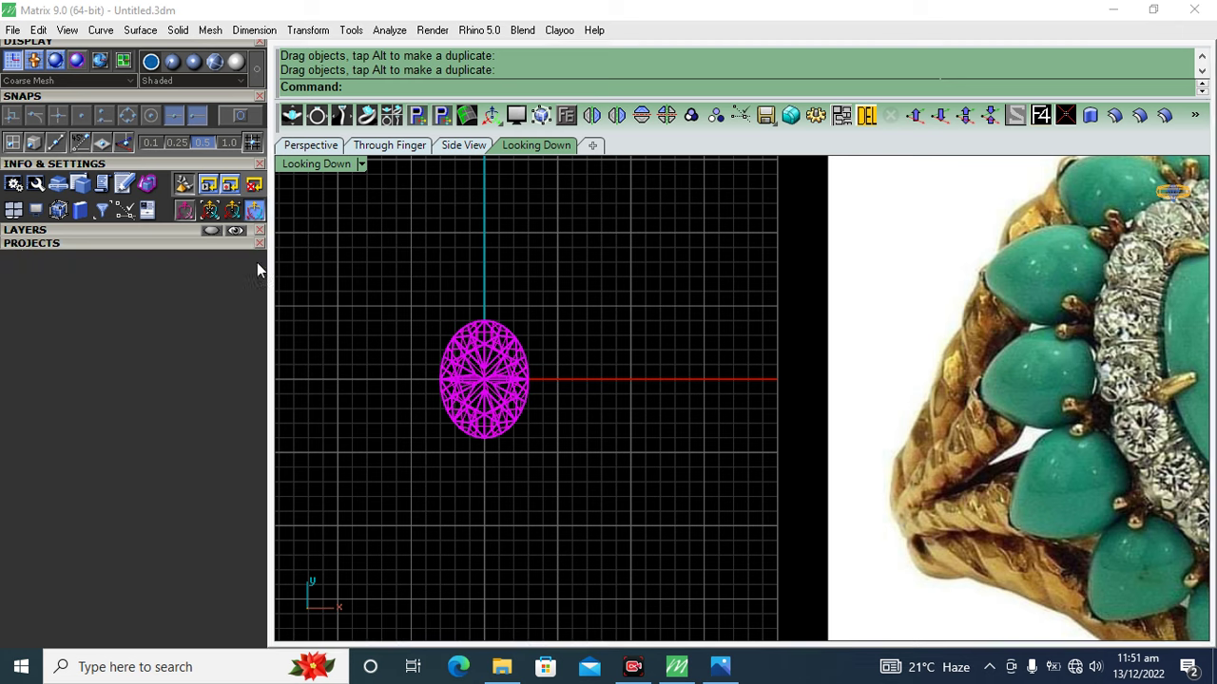
click(490, 485)
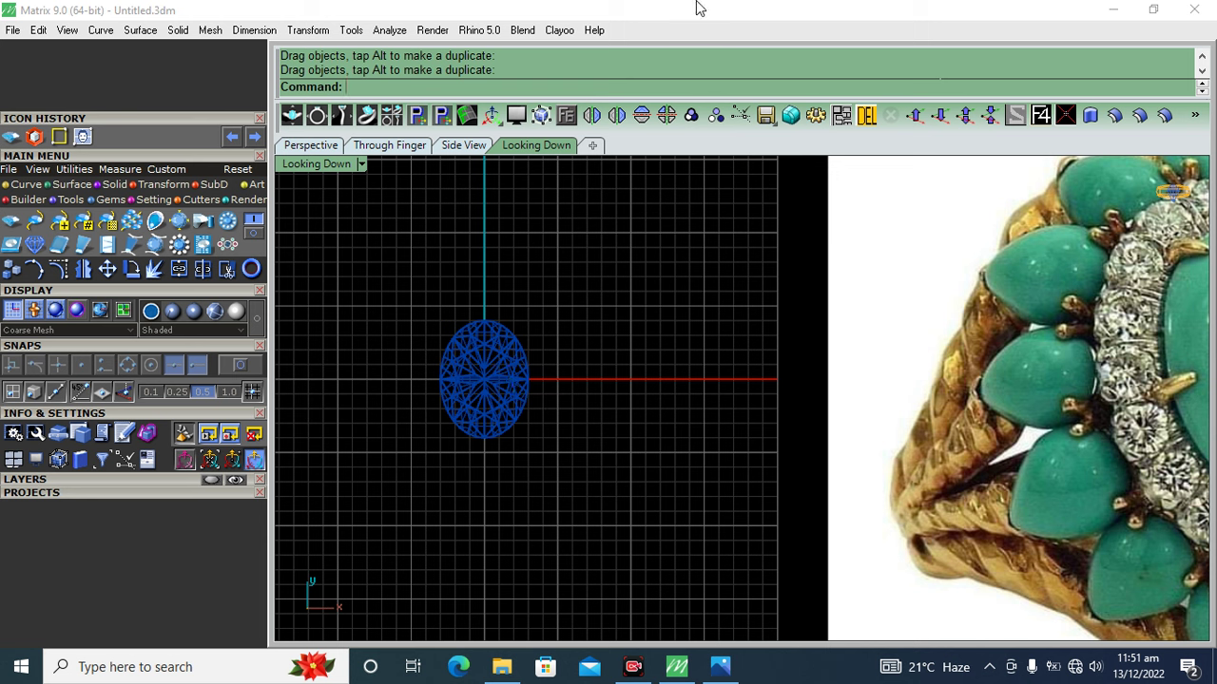
- Shade the gem, try the Machine material, then switch back to Plastic
click(172, 314)
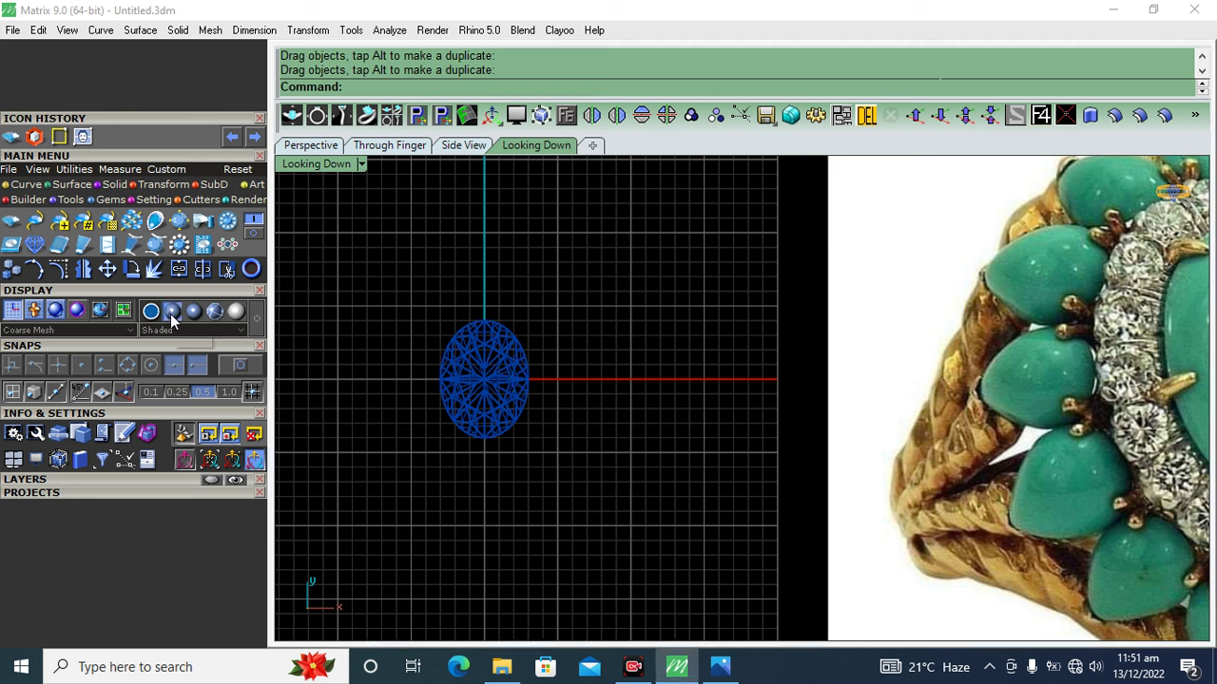
click(200, 314)
right_drag(543, 395, 582, 392)
scroll(541, 391, up, 1)
scroll(545, 395, up, 1)
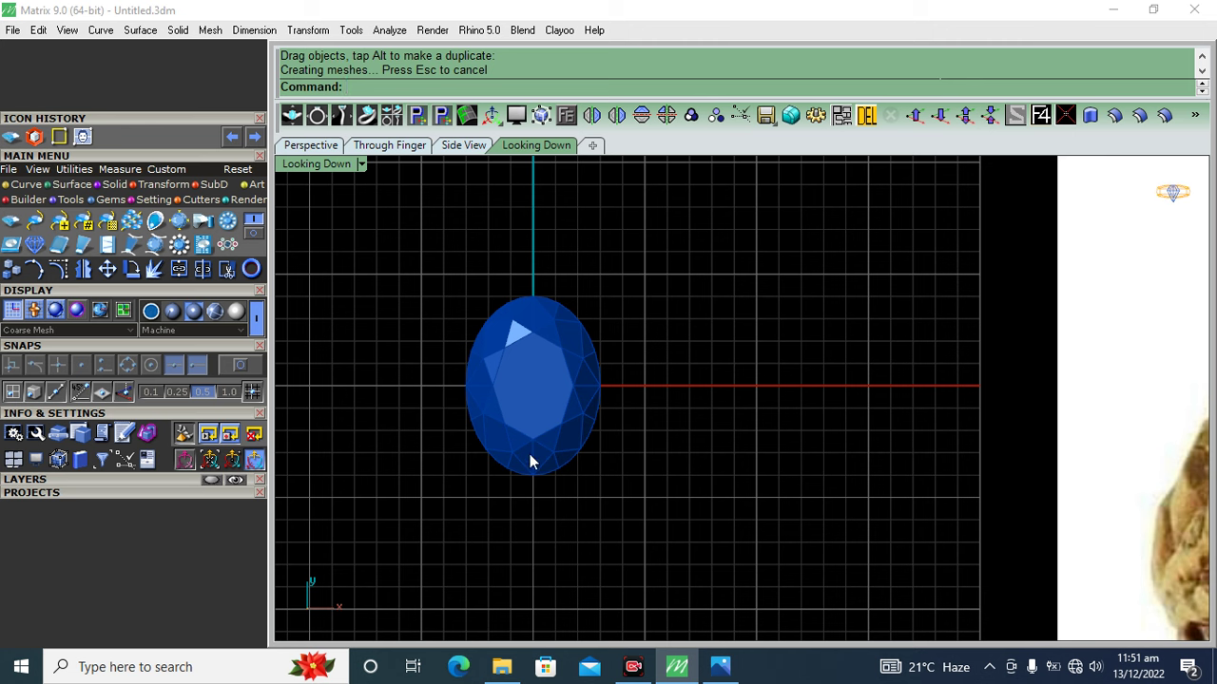
click(173, 314)
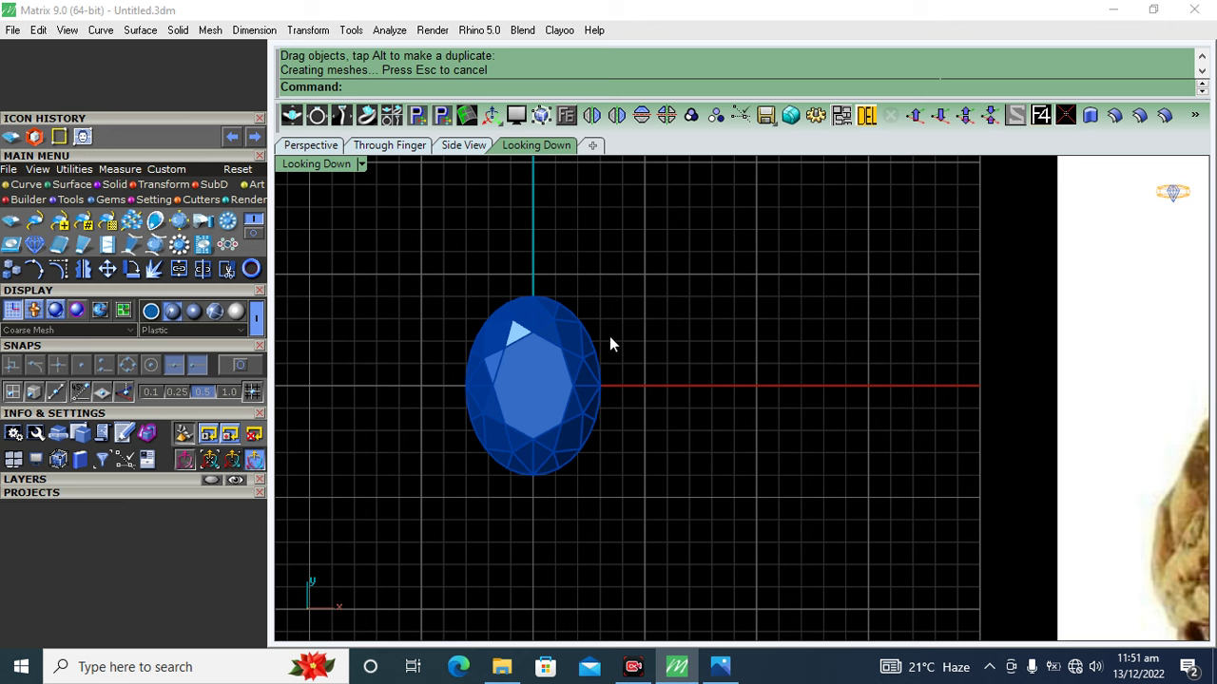
scroll(610, 338, down, 1)
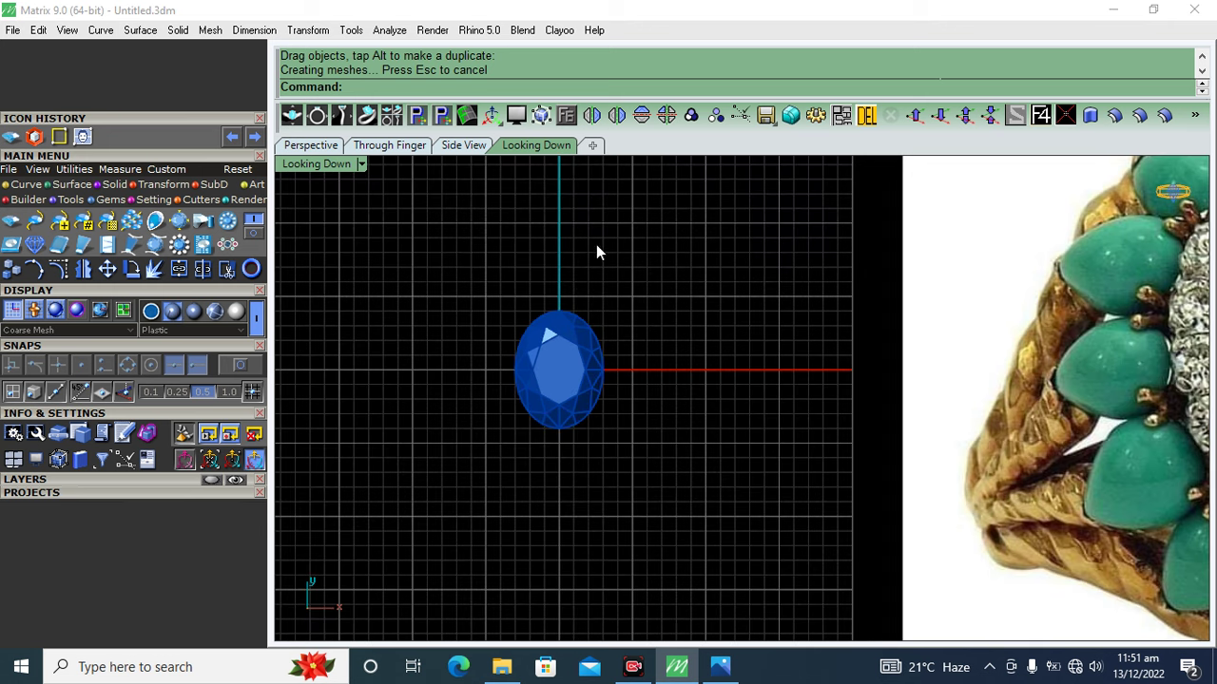
- Toggle the gem to wireframe and back to shaded, then select the oval gem
click(256, 328)
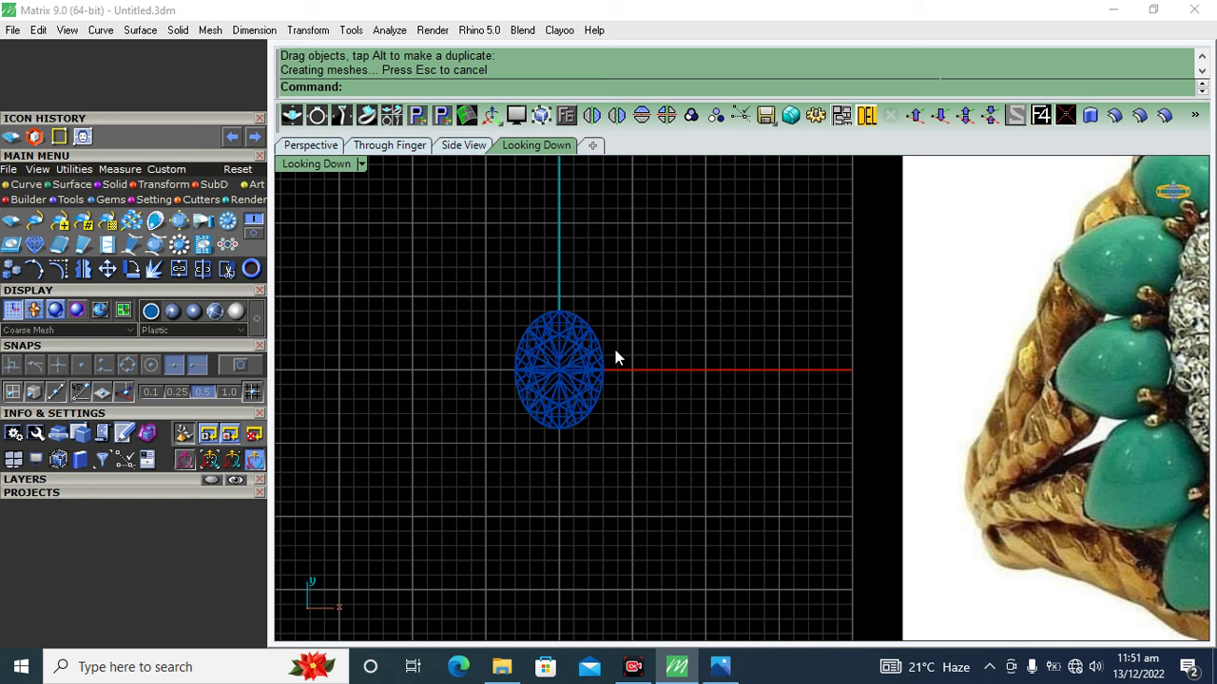
scroll(616, 355, up, 1)
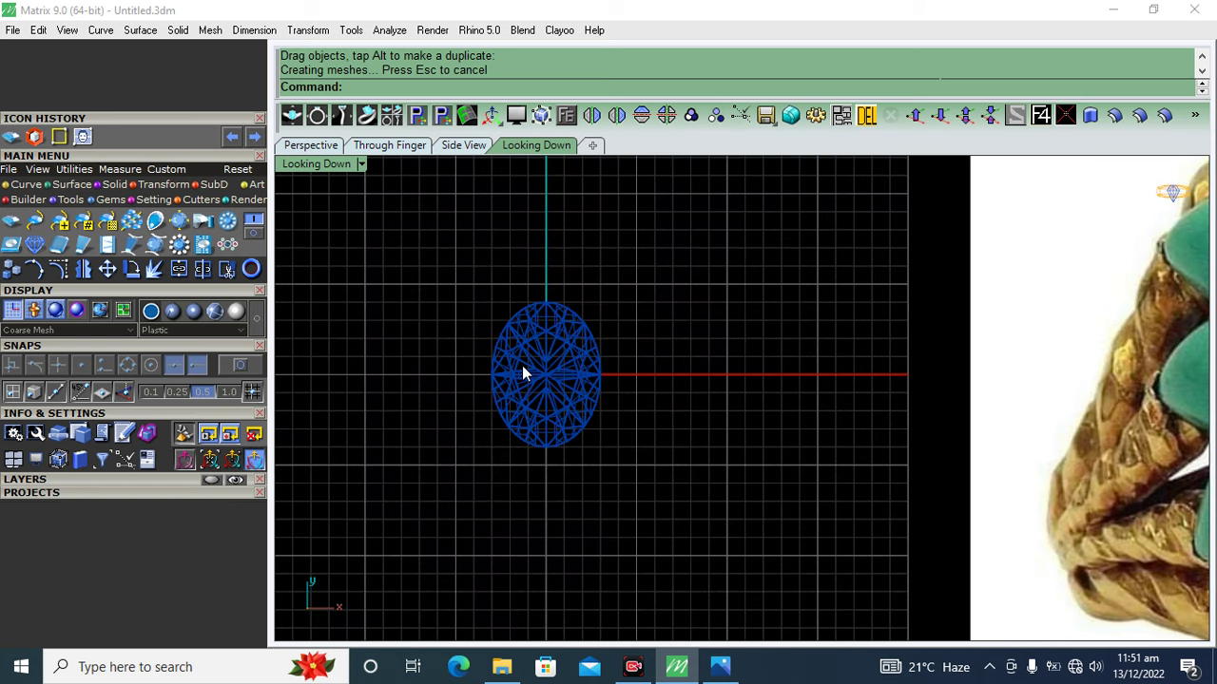
click(256, 328)
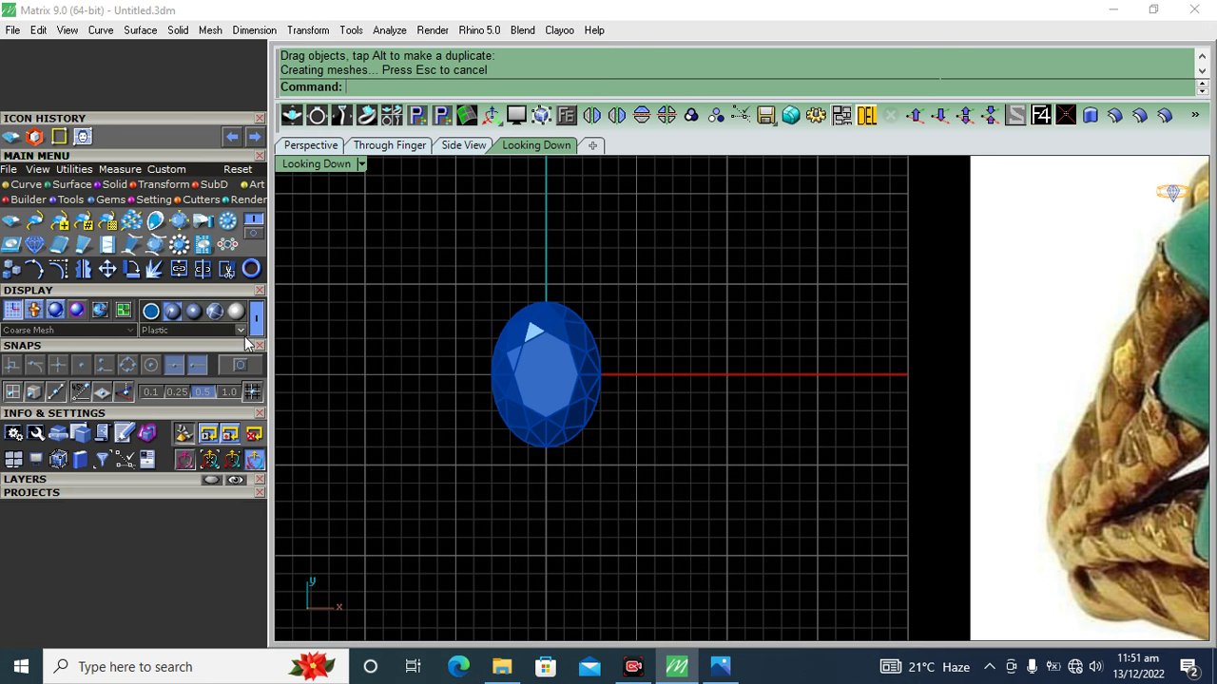
click(241, 330)
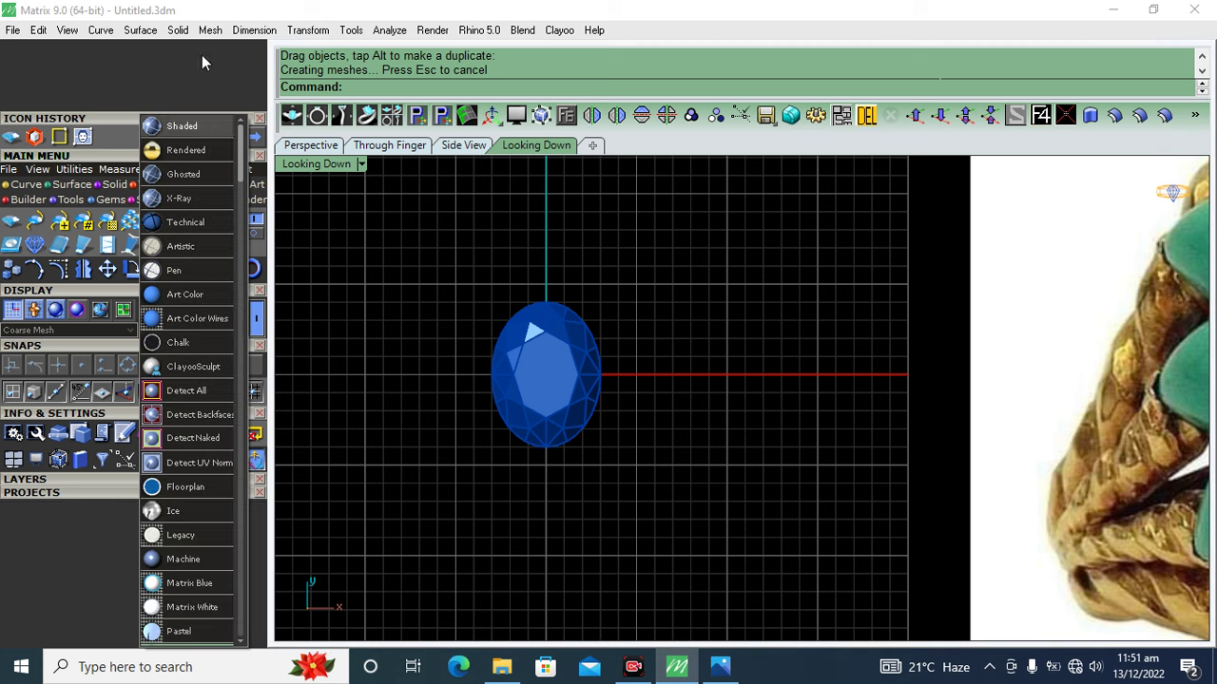
click(638, 31)
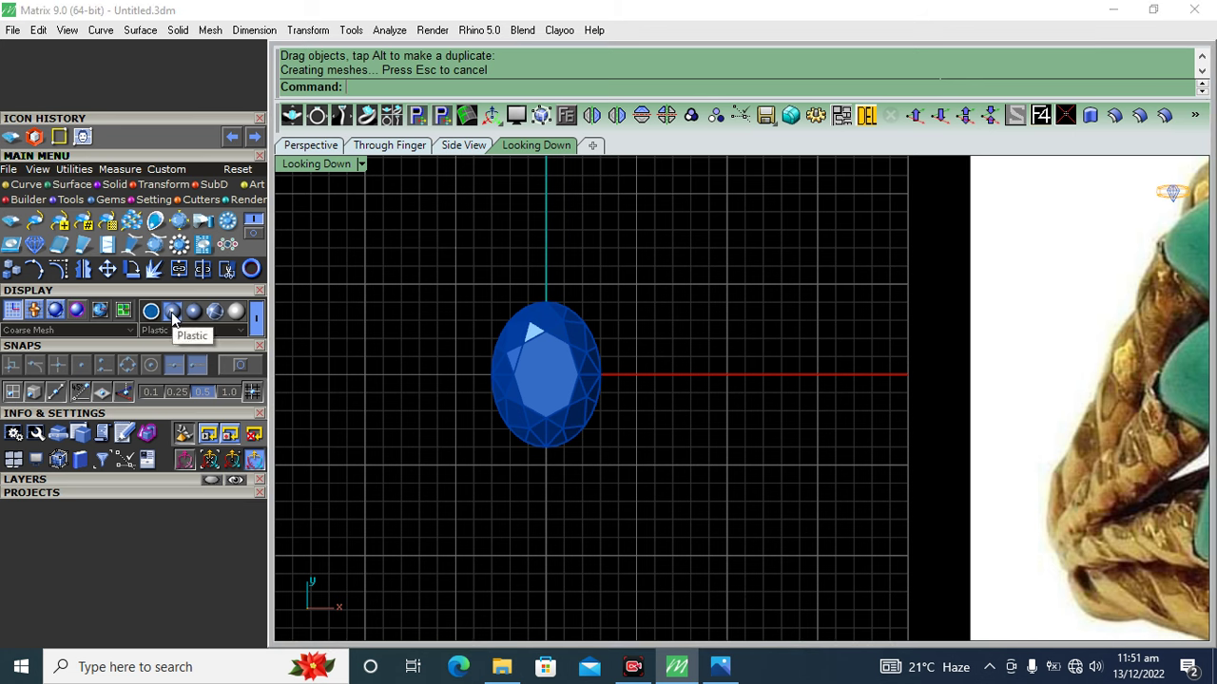
click(551, 368)
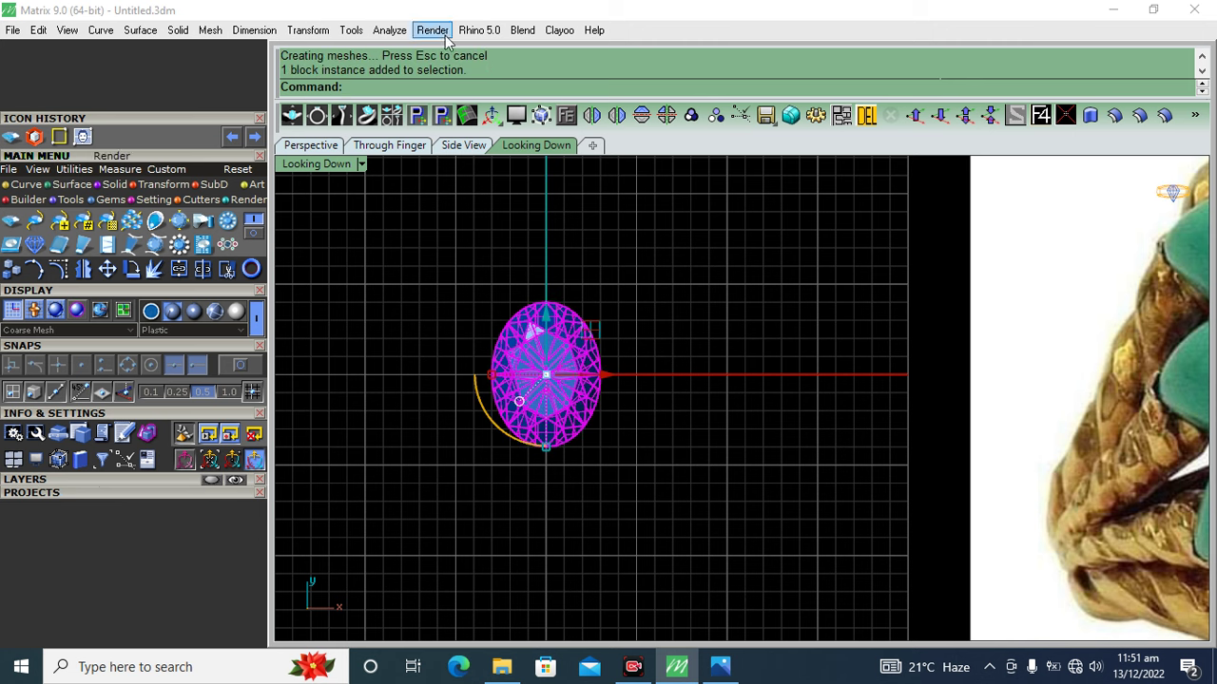
- Create a Gem Profile curve around the selected oval gem's edge
middle_click(566, 115)
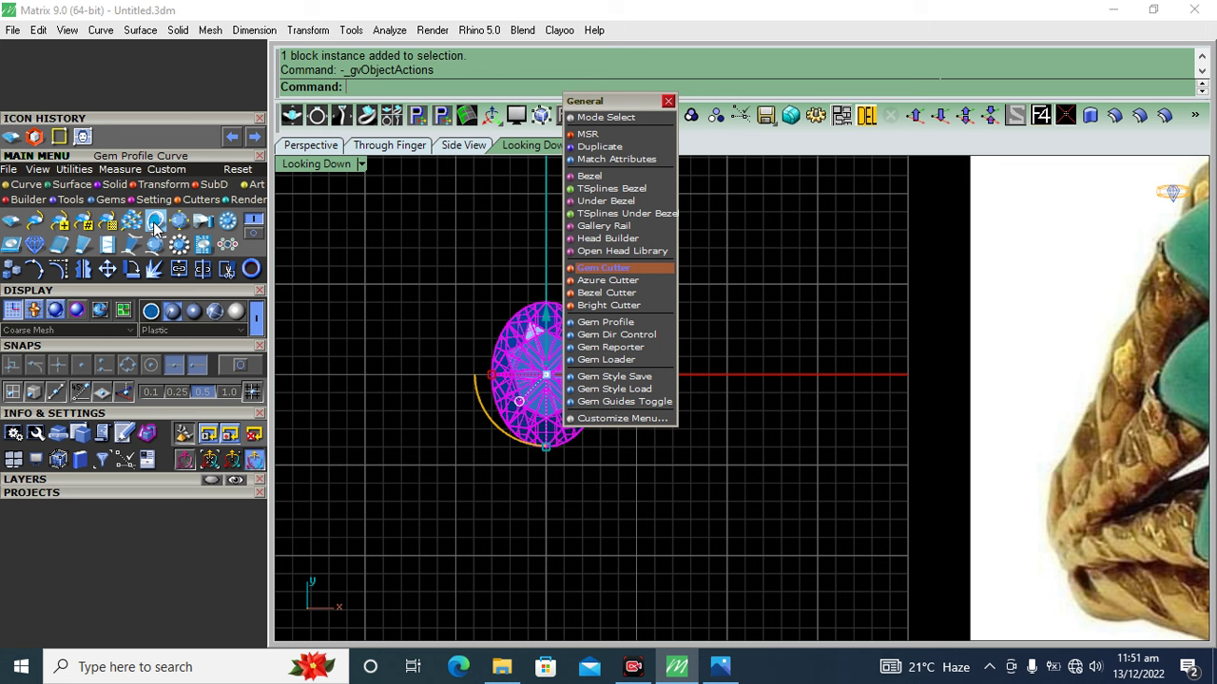
key(Down)
key(Down)
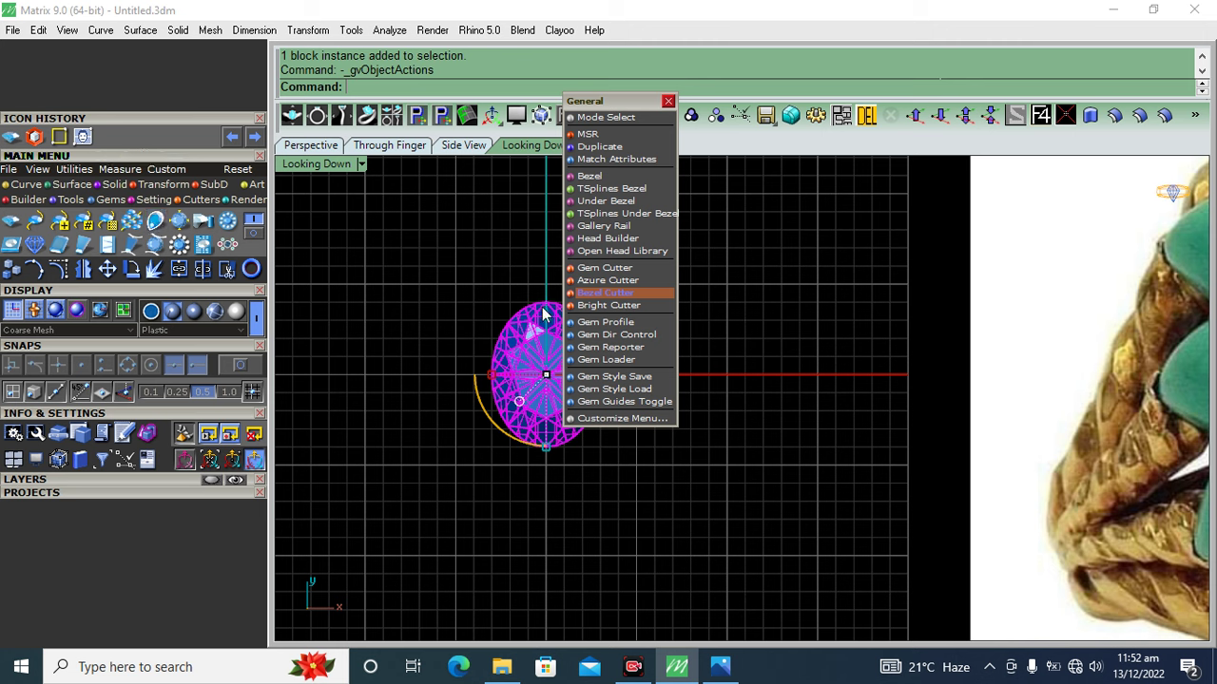
click(611, 322)
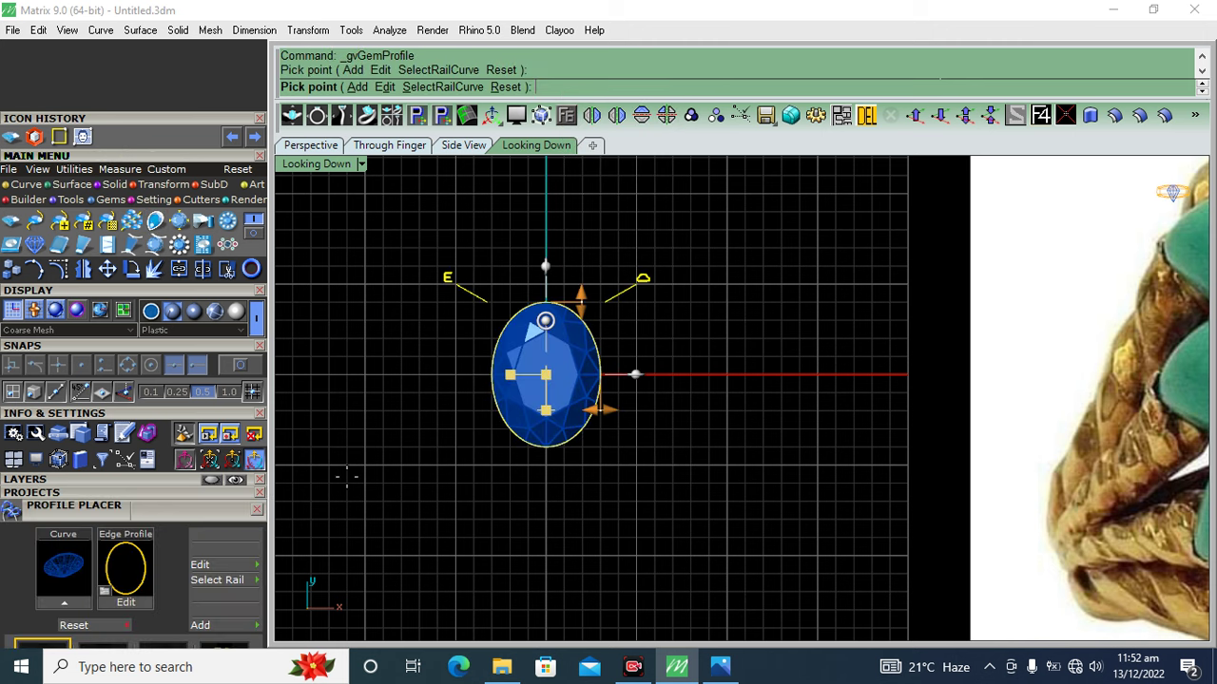
right_click(686, 428)
- Hide the Gem 01 layer and window-select the ellipse outline curve
click(136, 478)
scroll(150, 370, down, 1)
click(109, 455)
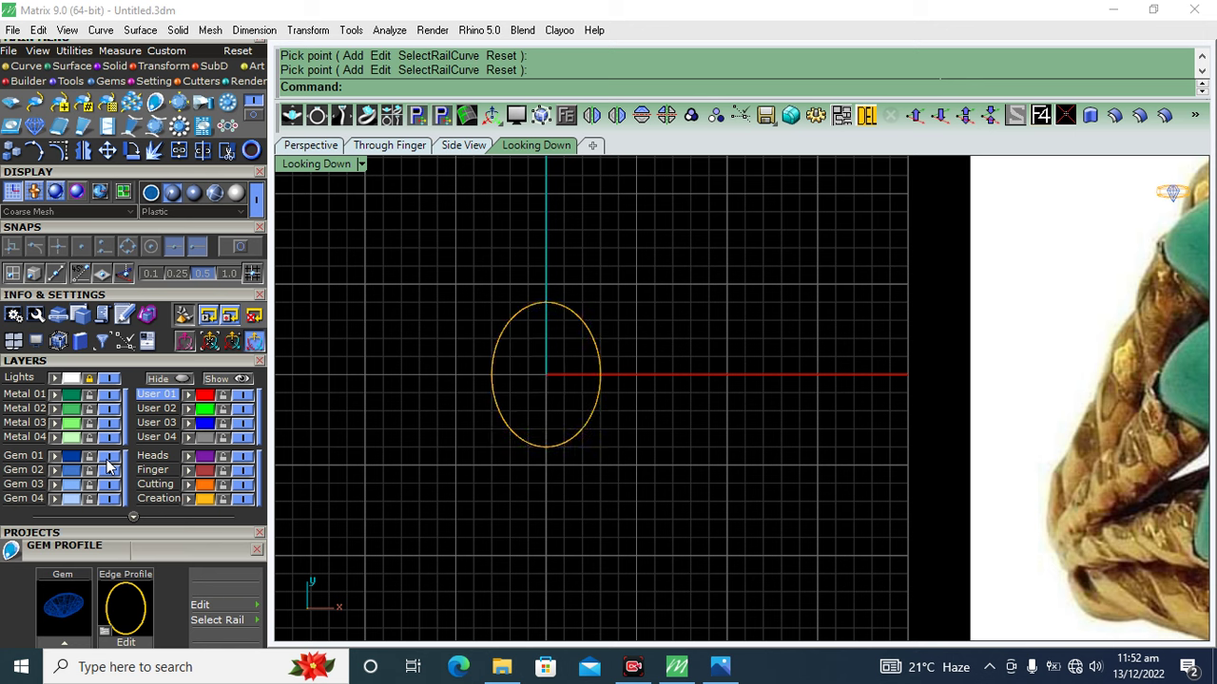
click(113, 363)
scroll(152, 275, down, 3)
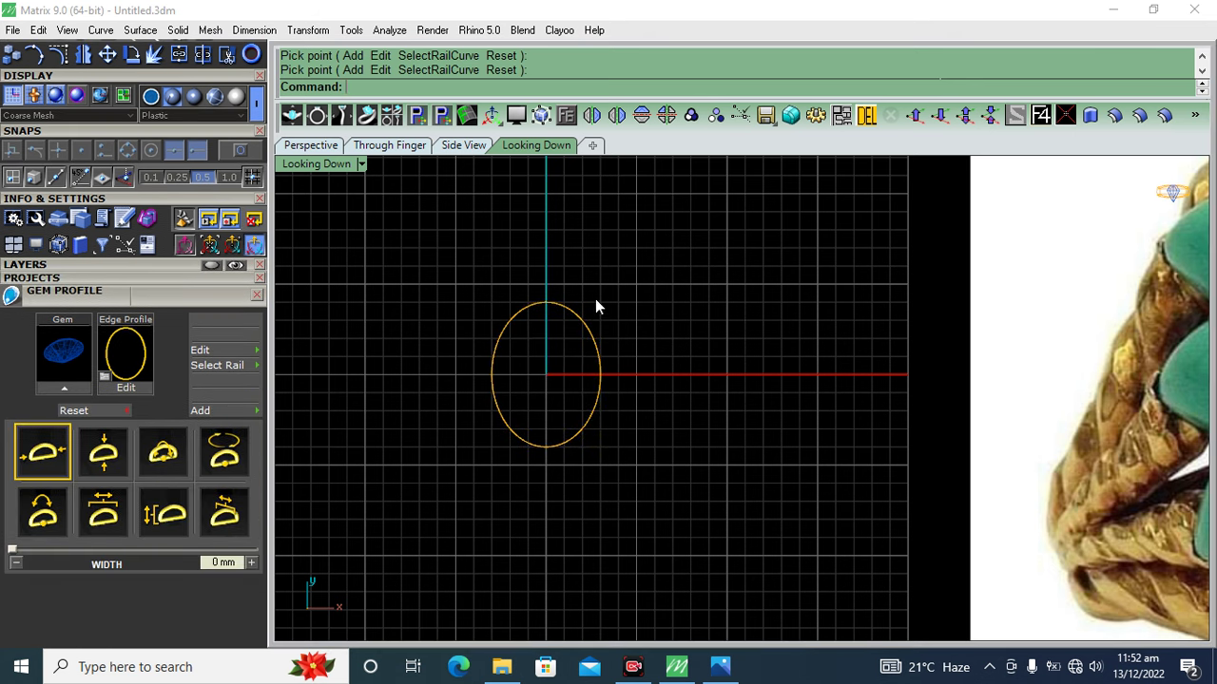
scroll(595, 306, up, 3)
drag(564, 275, 502, 407)
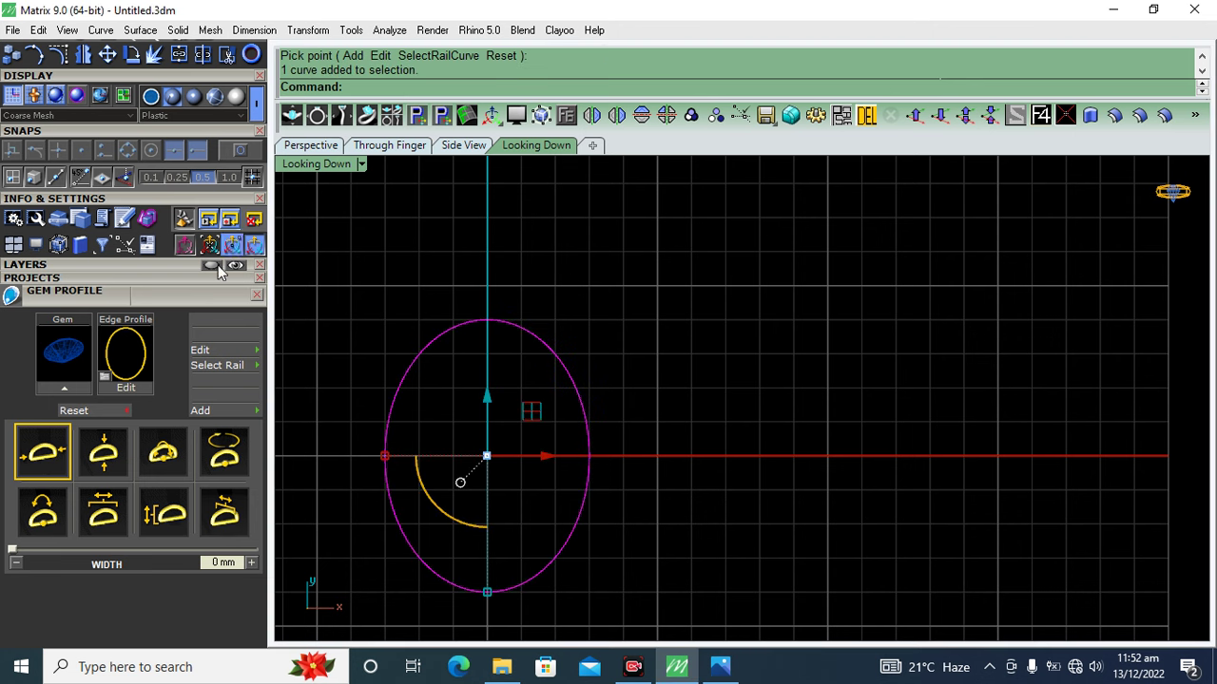
click(256, 295)
scroll(59, 570, up, 5)
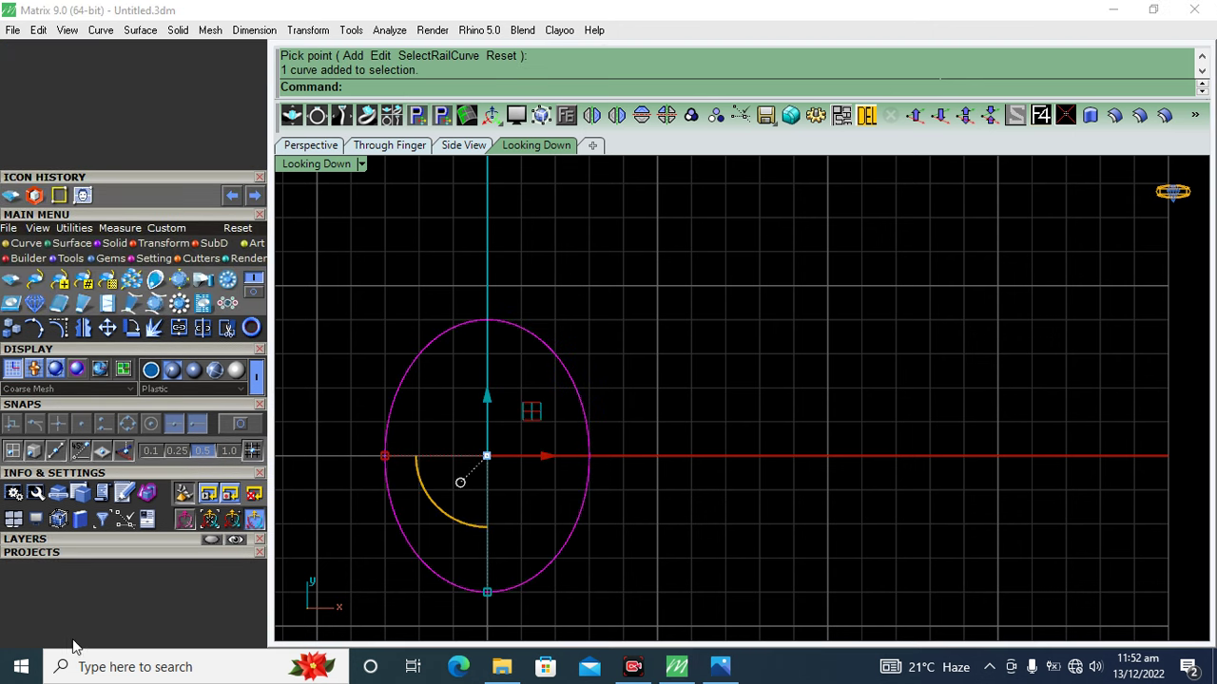
scroll(523, 371, down, 3)
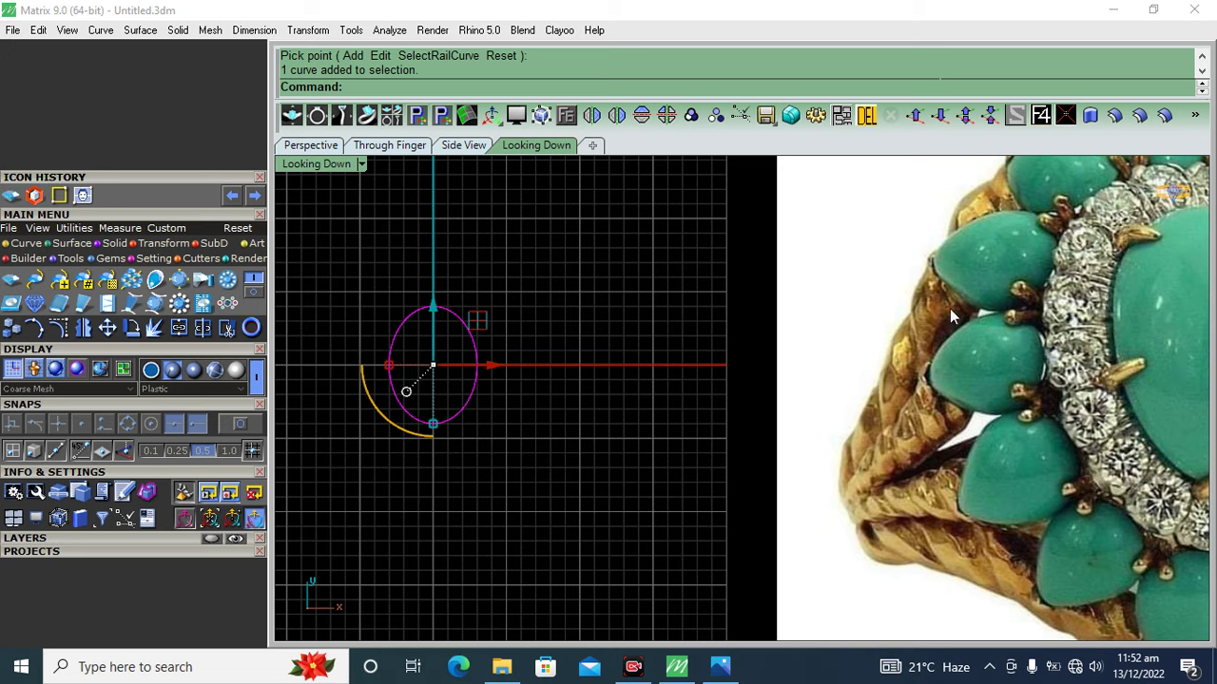
right_drag(613, 297, 688, 342)
click(26, 243)
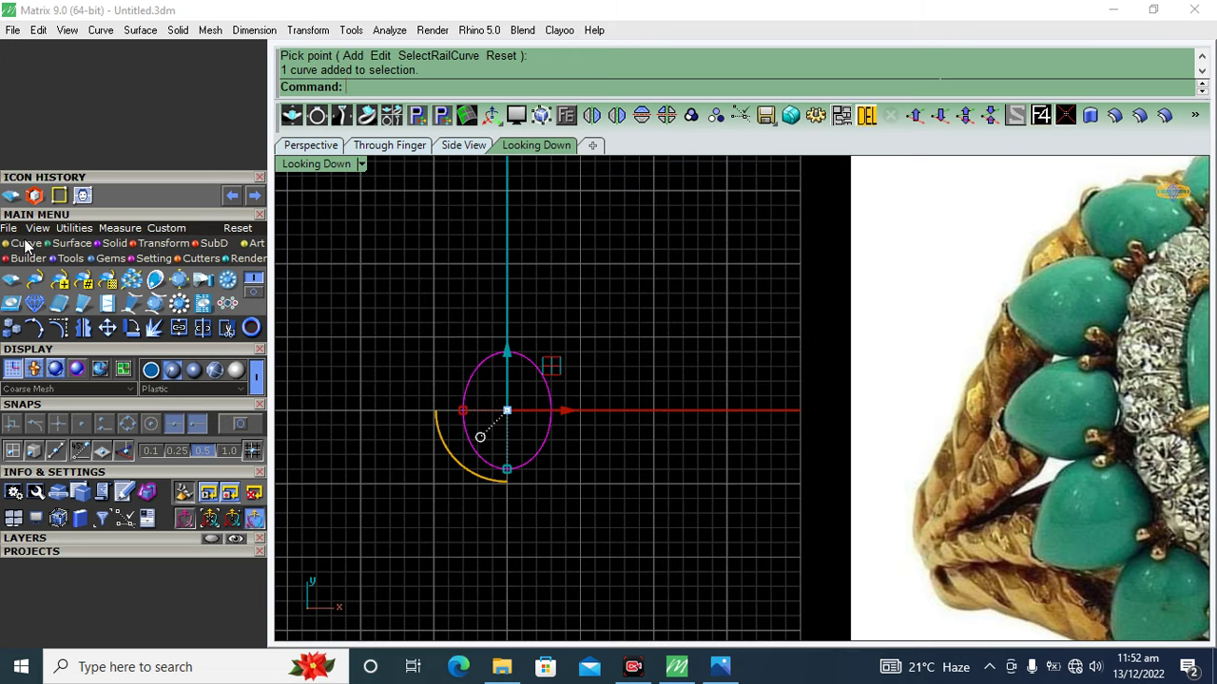
- Undo the too-wide 1.4 offset and re-offset the ellipse 0.5 to the inside
click(178, 328)
scroll(468, 399, up, 3)
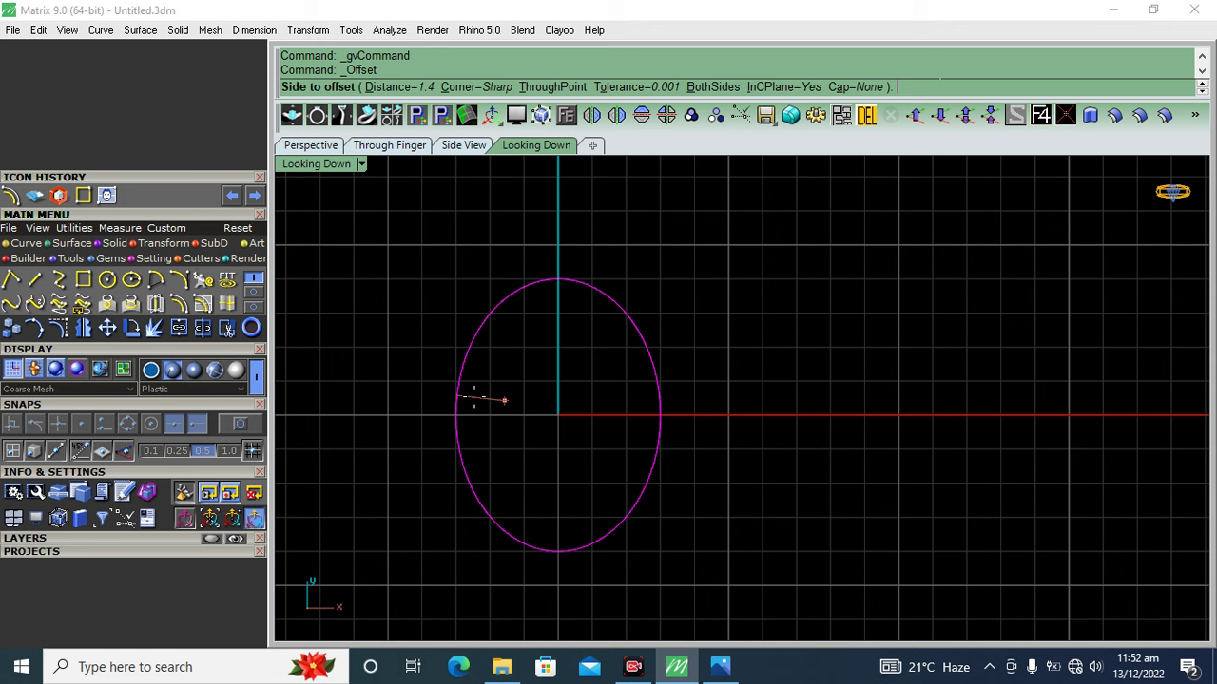
click(494, 375)
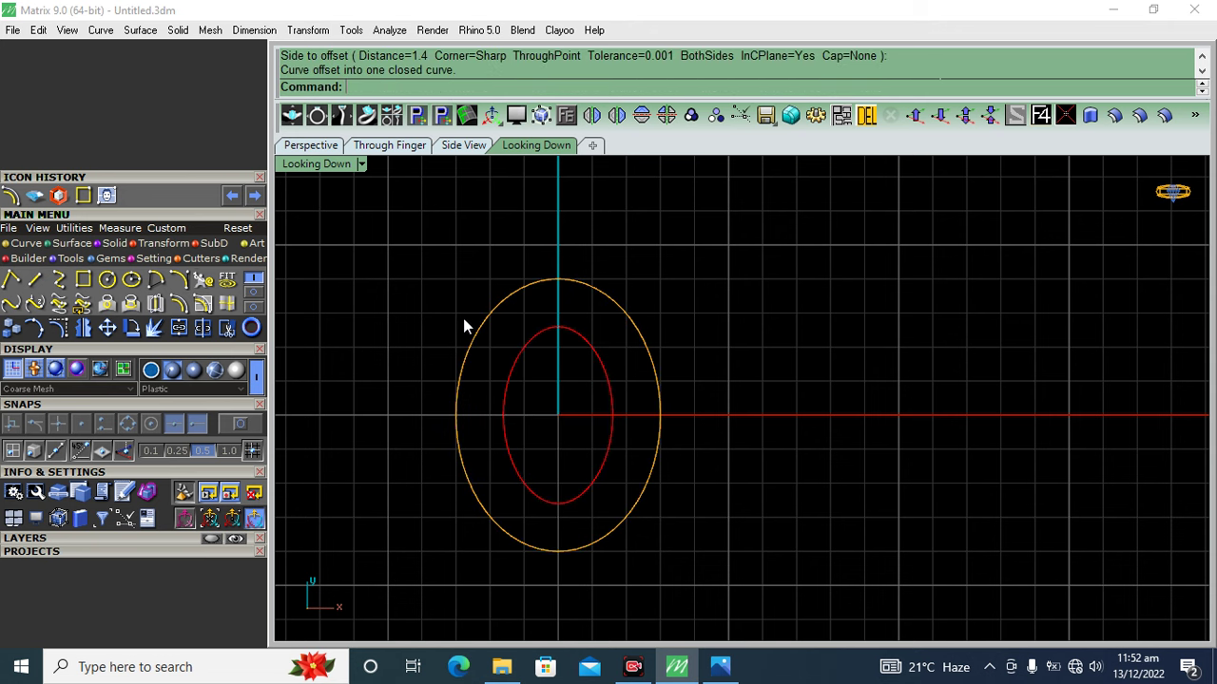
scroll(464, 326, up, 2)
scroll(499, 270, down, 1)
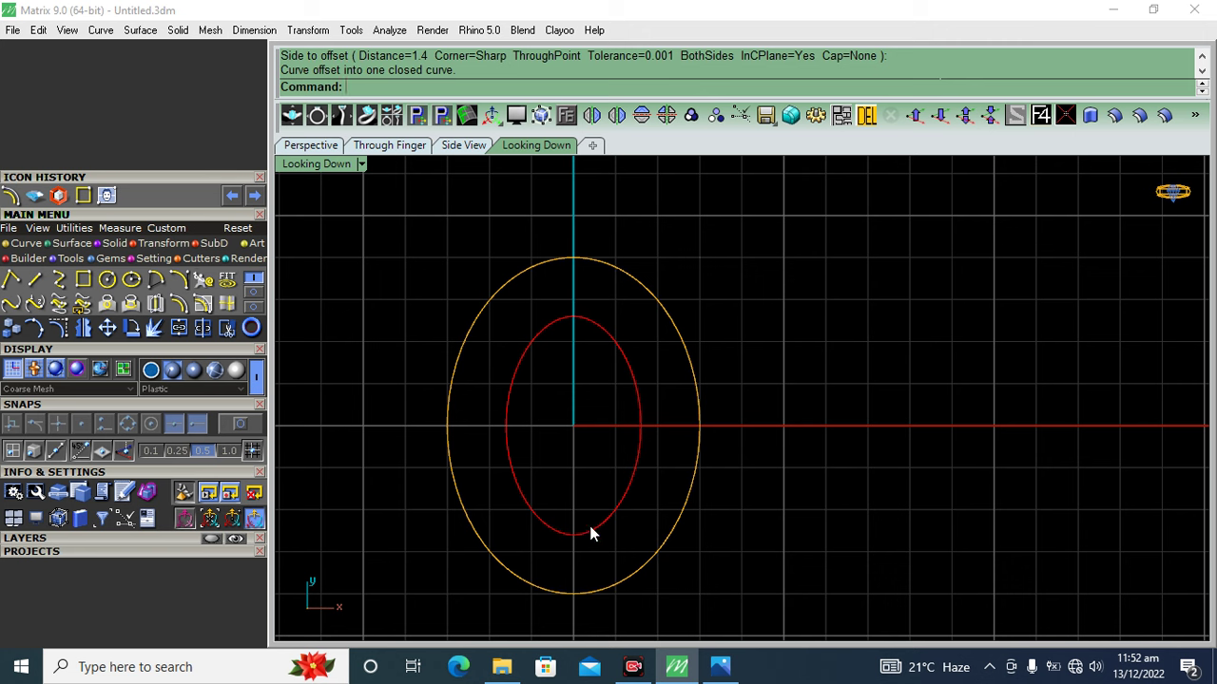
key(ctrl+z)
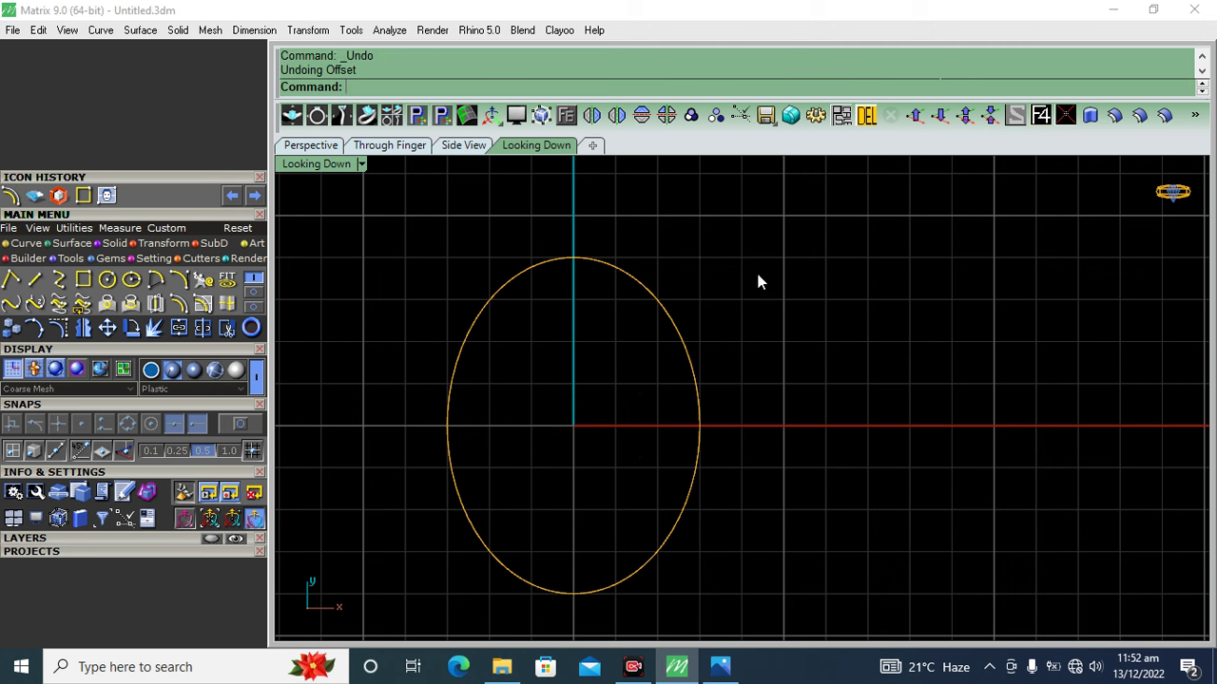
drag(622, 389, 621, 391)
right_click(623, 385)
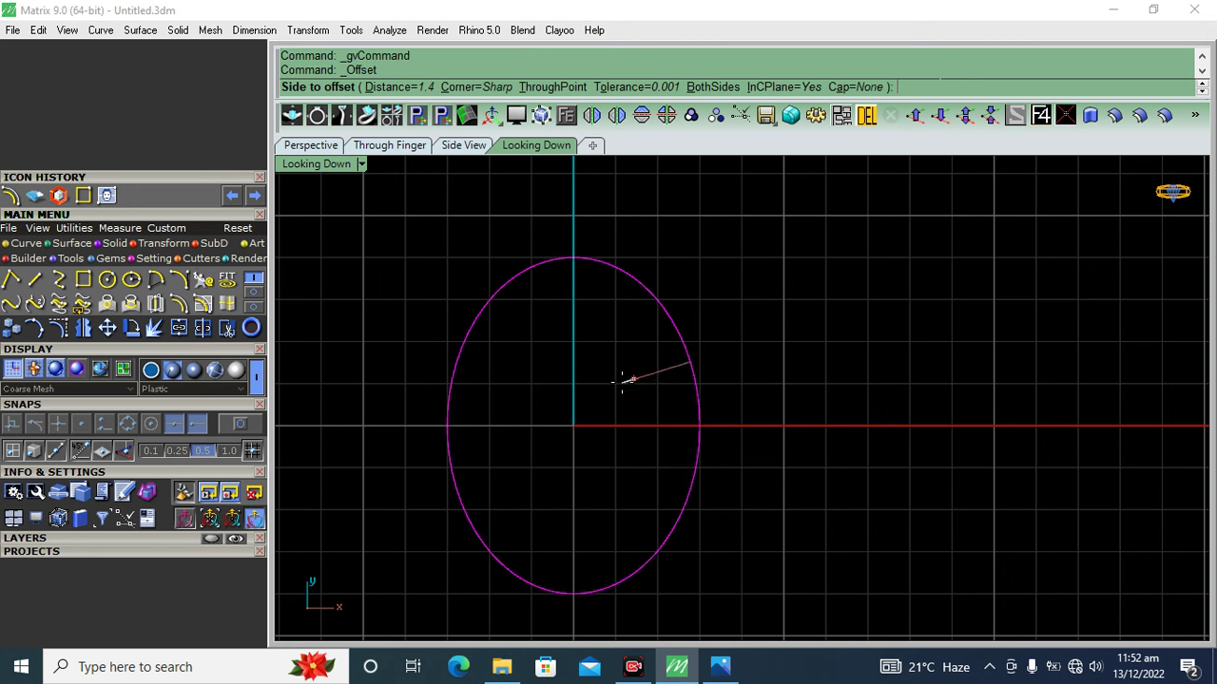
text(.5)
key(Return)
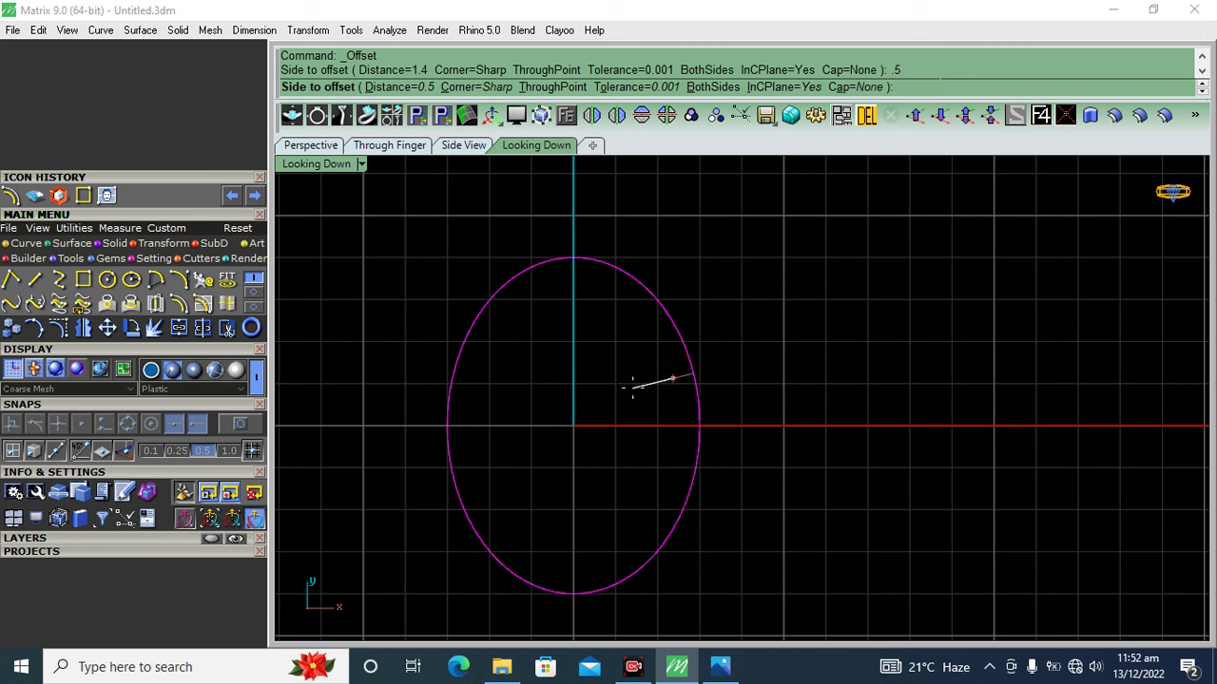
click(632, 385)
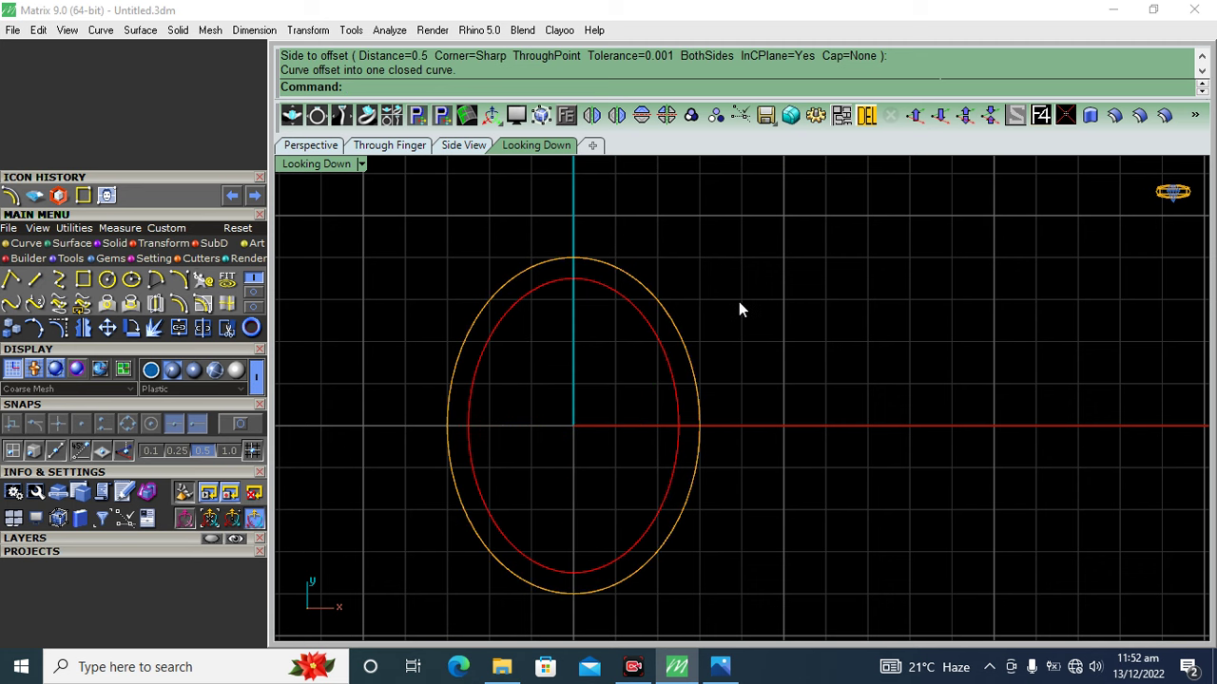
- Redo the inner offset, trying 0.6 and 0.45 before settling on 0.5, then select both ellipses
key(ctrl+a)
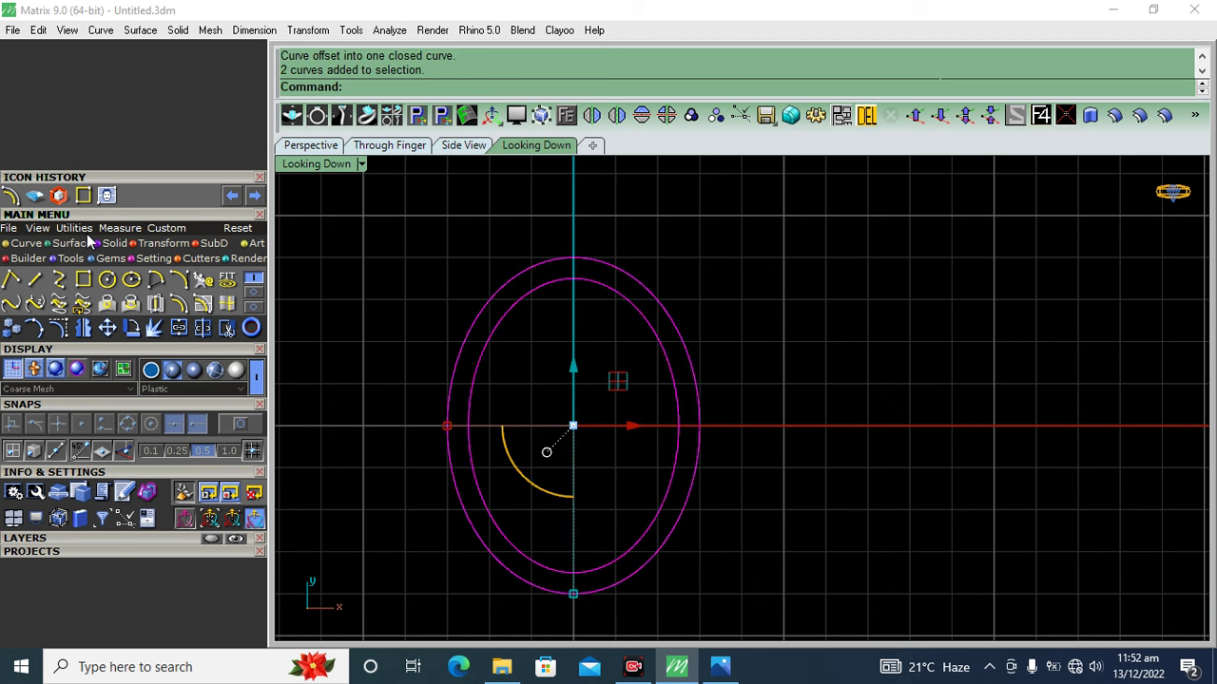
click(68, 244)
key(Escape)
key(ctrl+z)
key(ctrl+a)
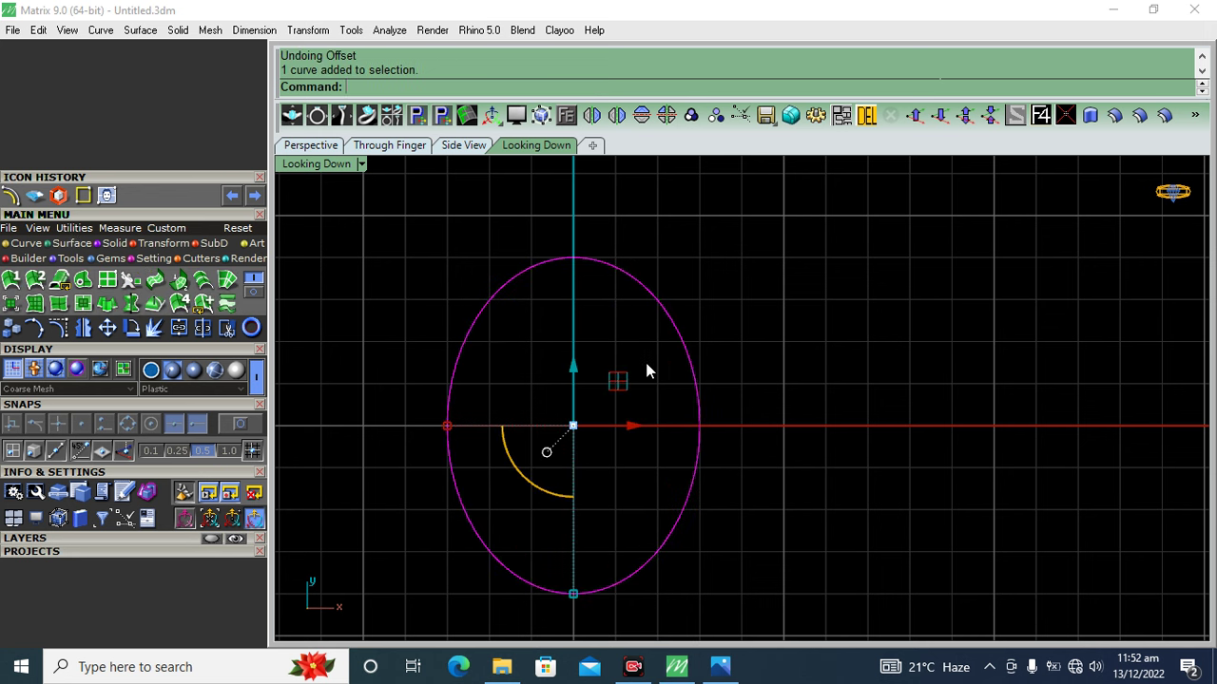
click(9, 197)
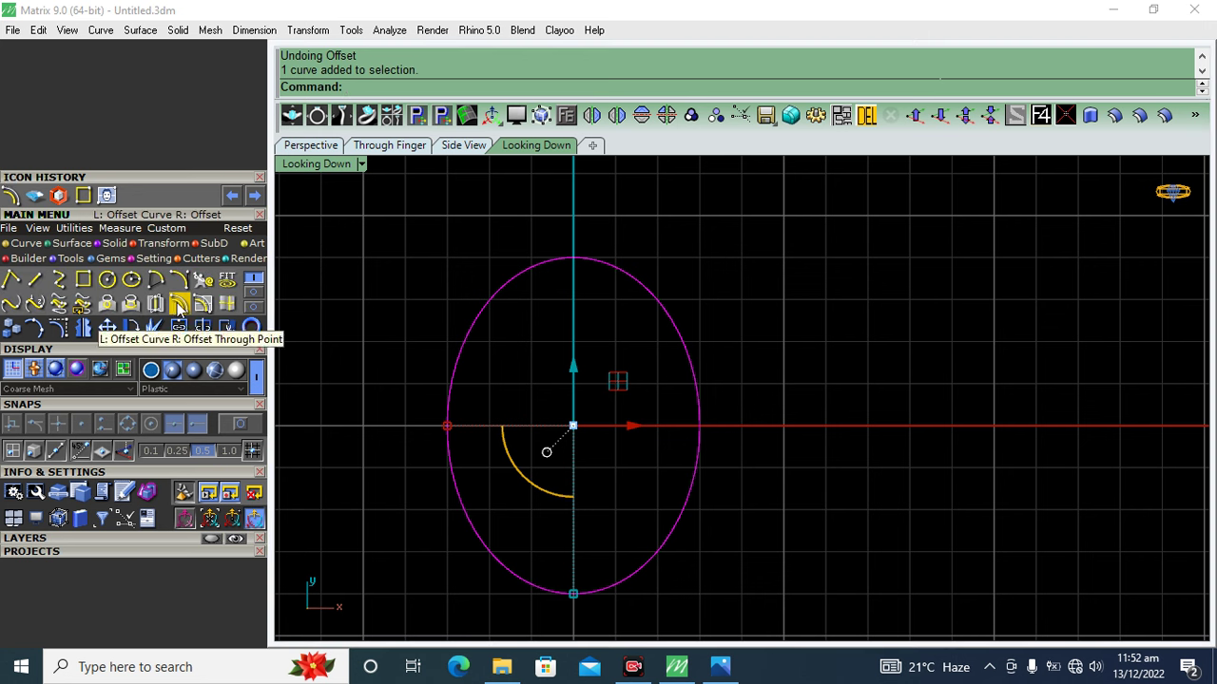
click(179, 309)
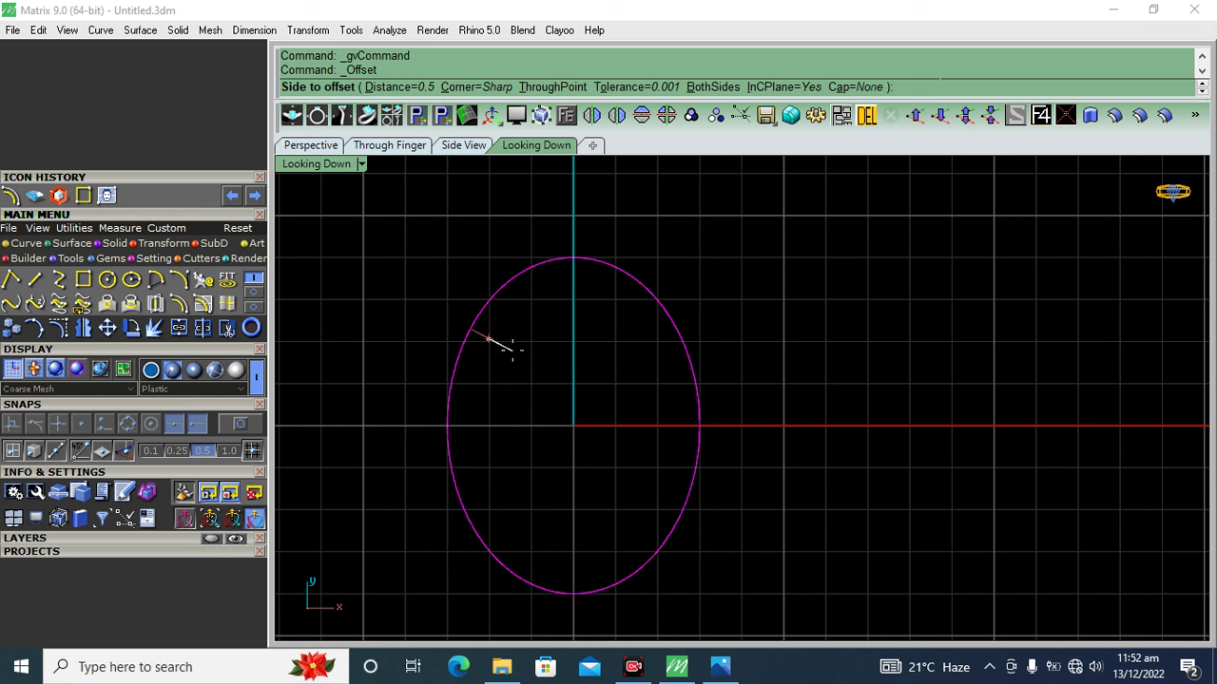
text(.6)
key(Return)
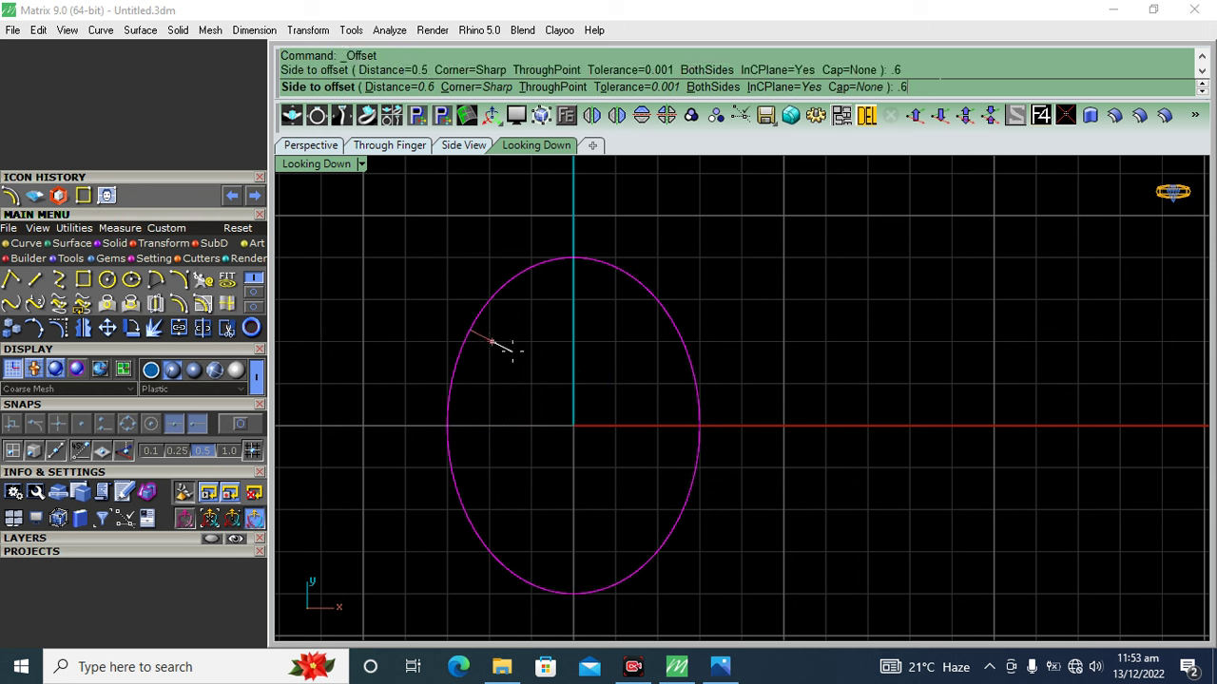
text(.4)
text(5)
key(Return)
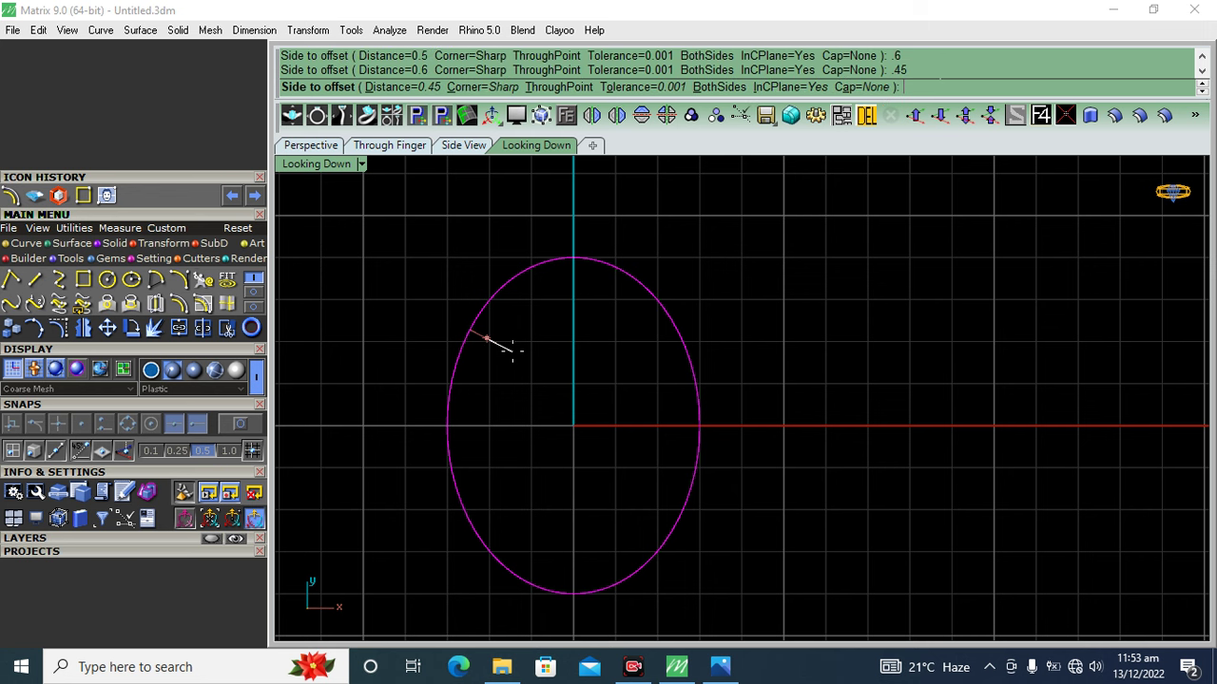
text(5)
key(Return)
click(512, 350)
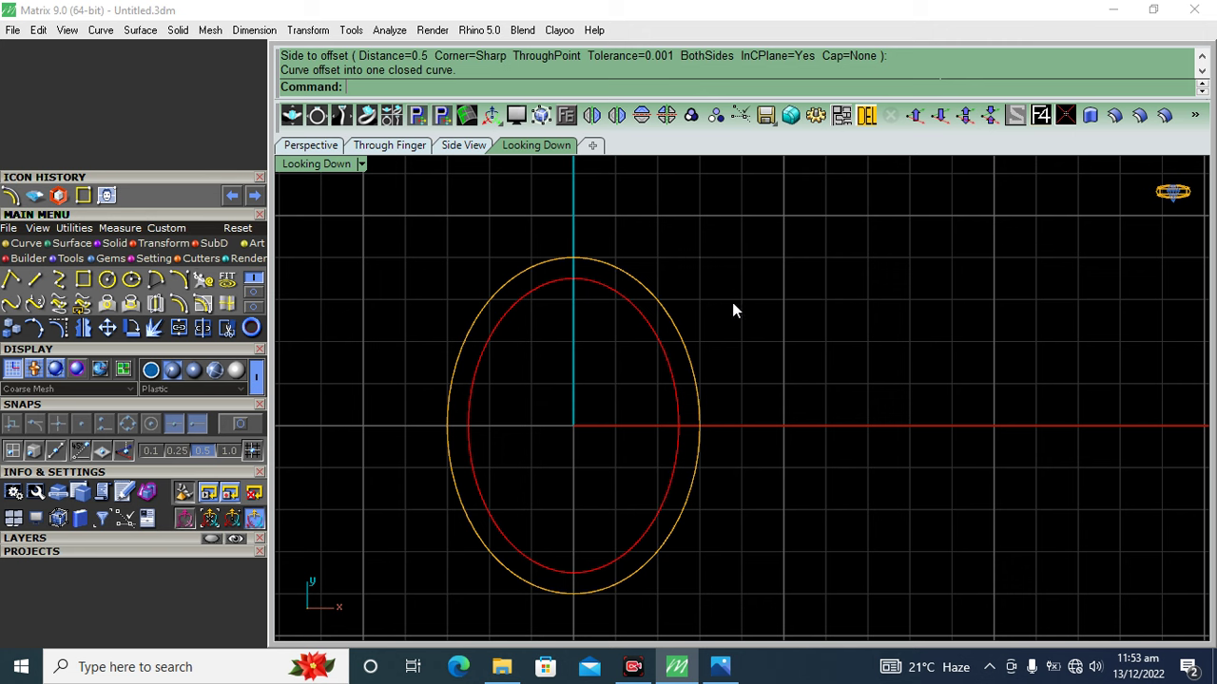
drag(592, 439, 577, 446)
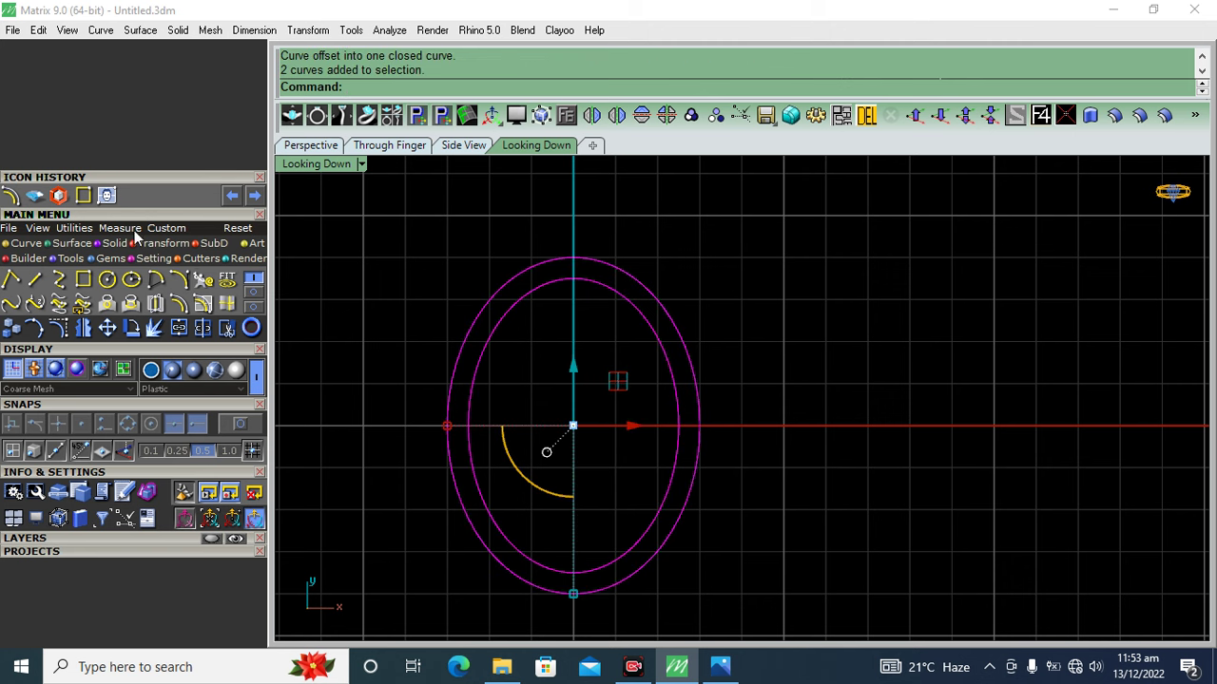
- Build a flat red patch surface from the two ellipses
click(68, 259)
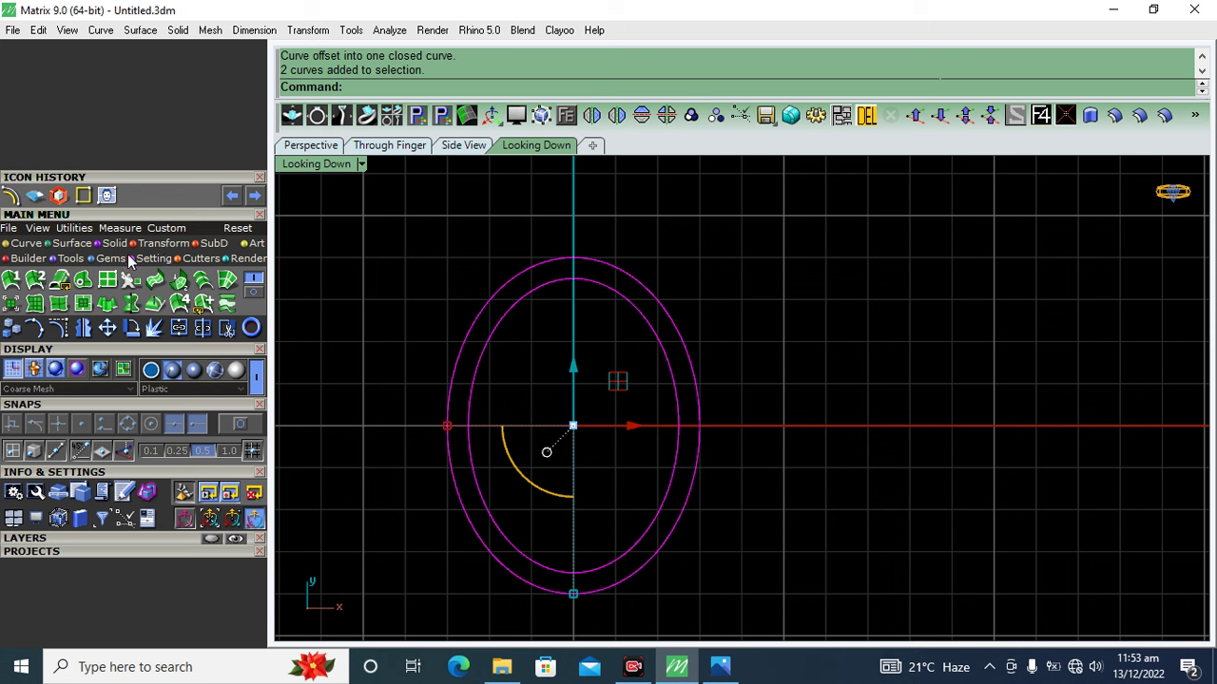
click(34, 306)
drag(540, 198, 947, 207)
click(853, 482)
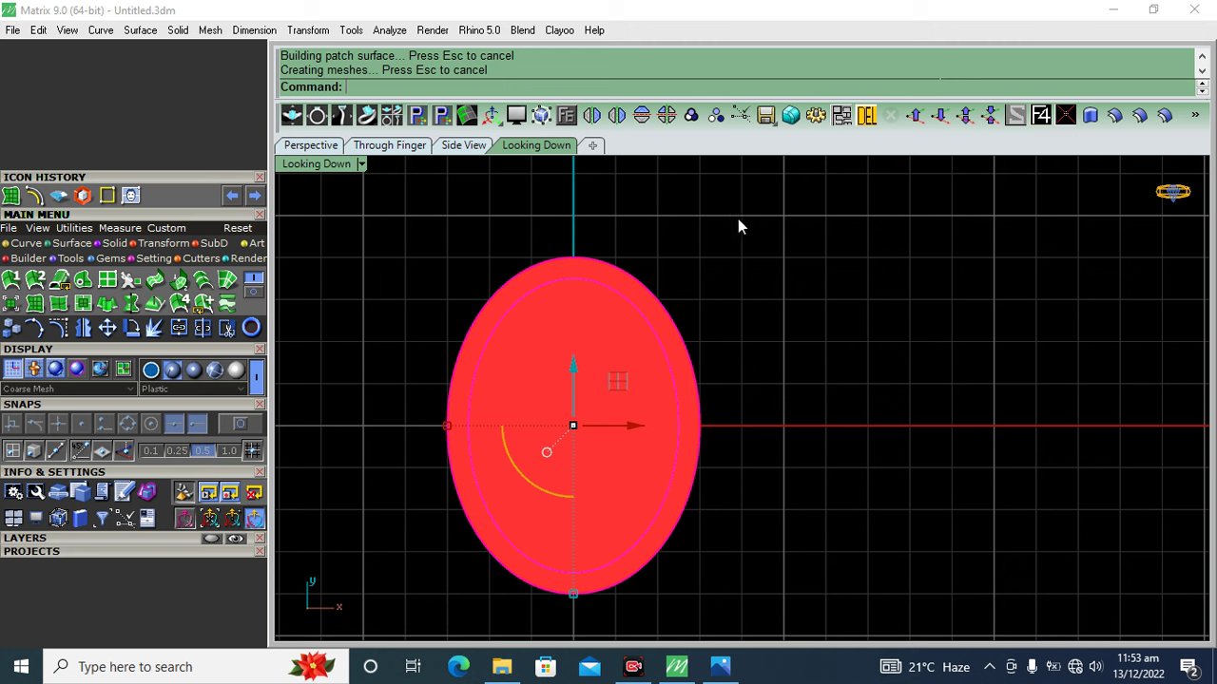
- Trim the area inside the inner ellipse from the red surface, undoing and retrying the first attempt
click(226, 328)
click(531, 418)
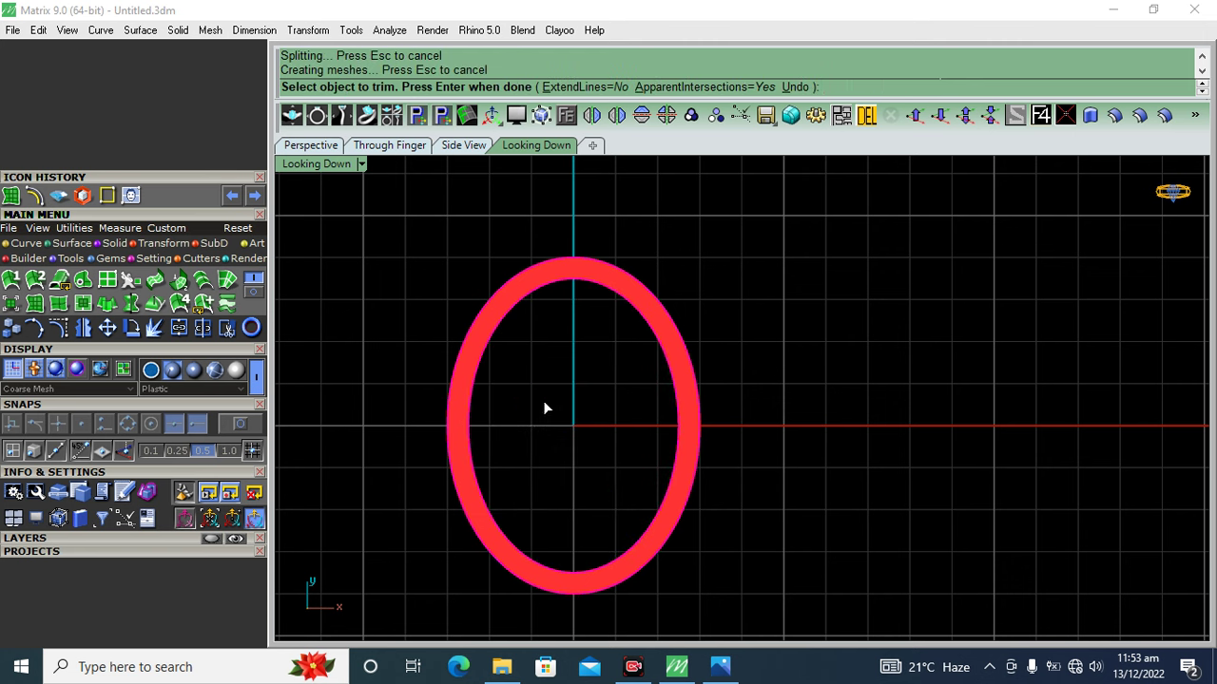
key(Return)
key(ctrl+z)
click(427, 315)
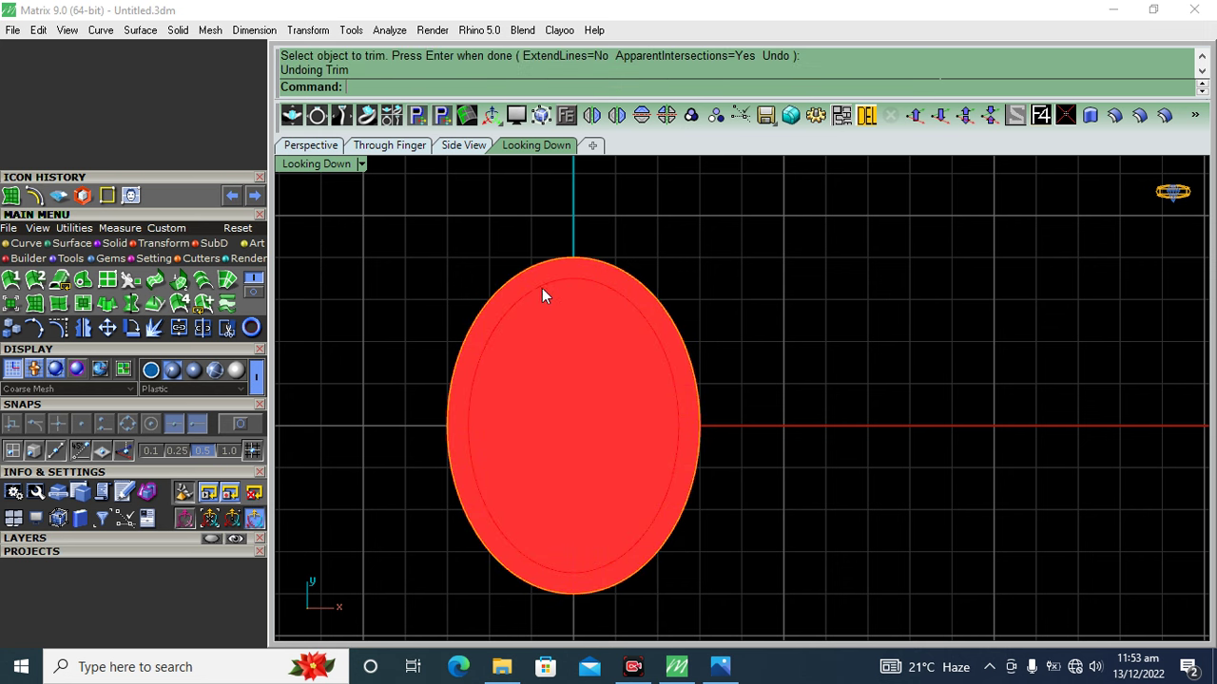
click(580, 344)
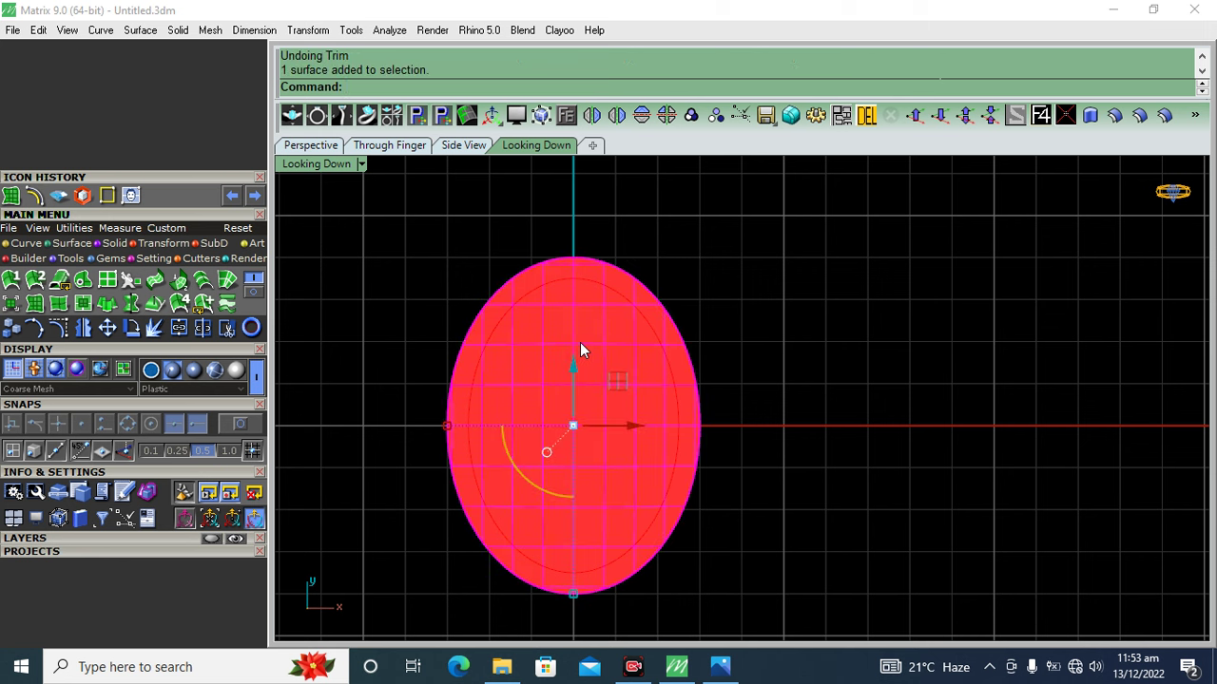
click(227, 328)
click(543, 381)
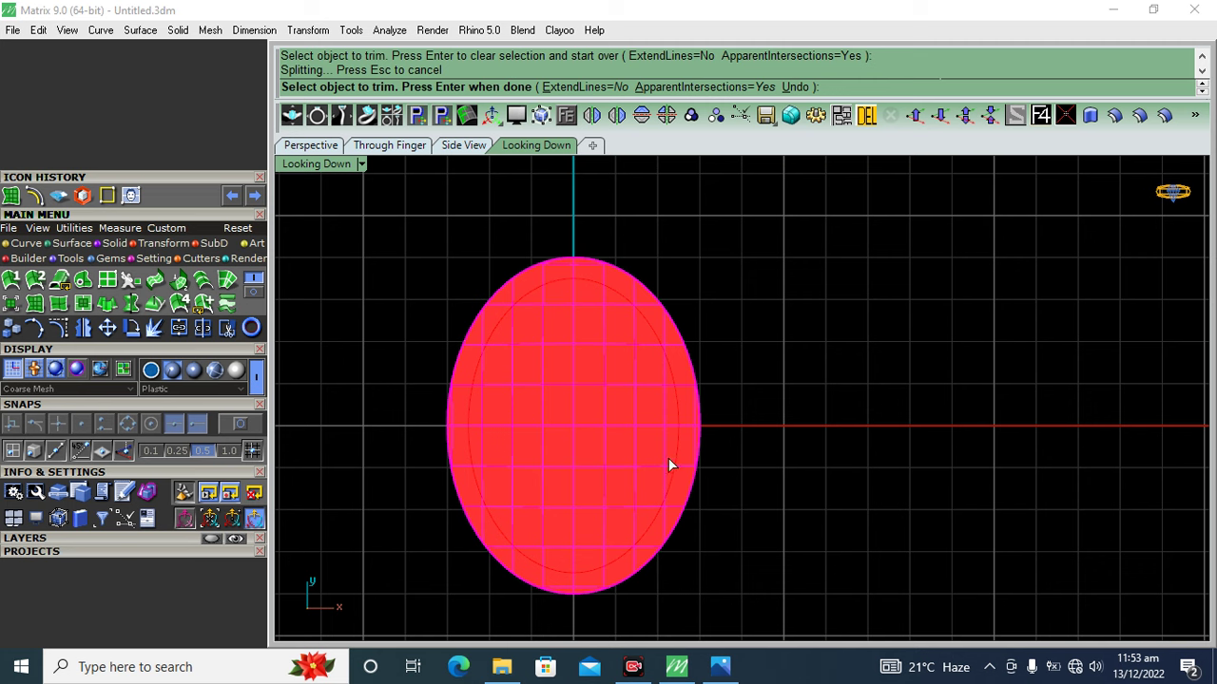
key(Return)
- Select the surface with both curves and trim out the oval centre, leaving a ring
click(829, 366)
drag(859, 242, 397, 507)
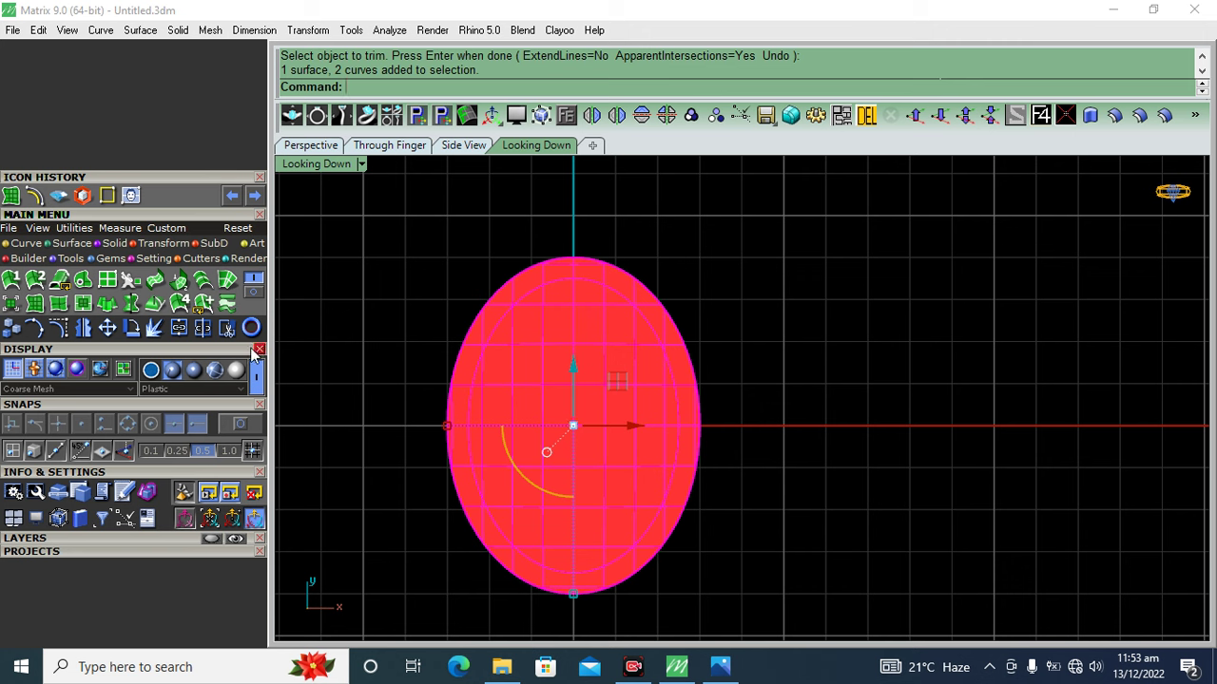
click(228, 328)
click(540, 379)
key(Return)
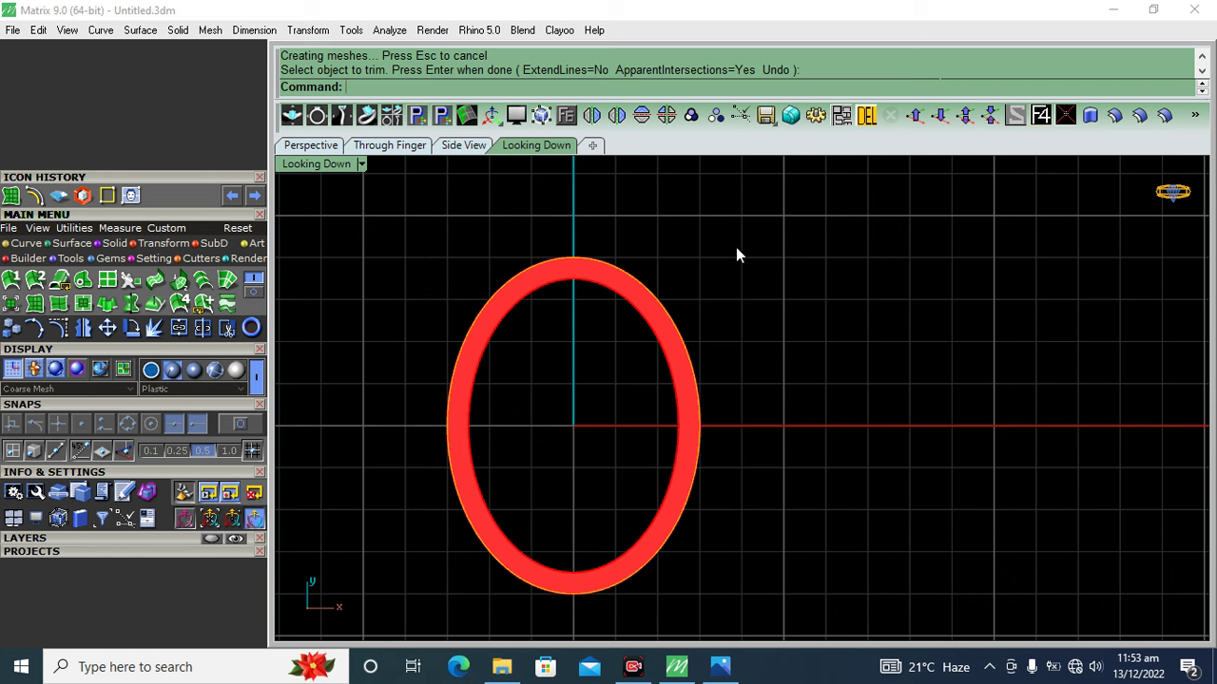
drag(541, 392, 543, 389)
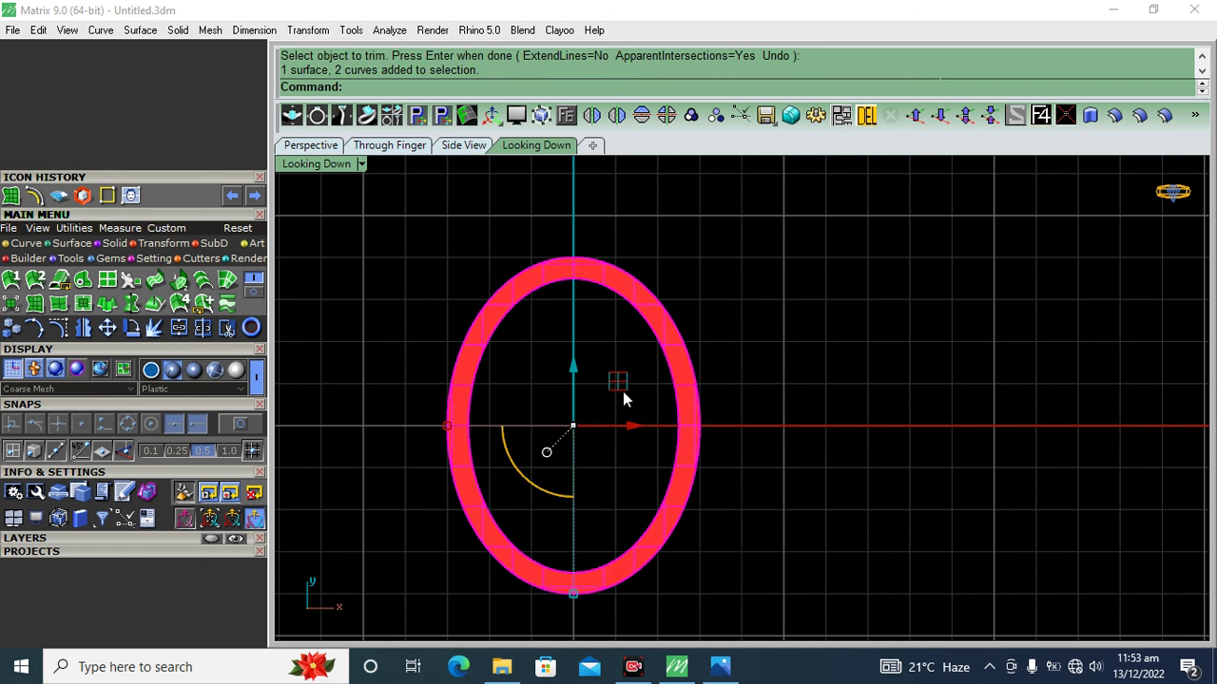
scroll(609, 282, up, 5)
ctrl+click(594, 276)
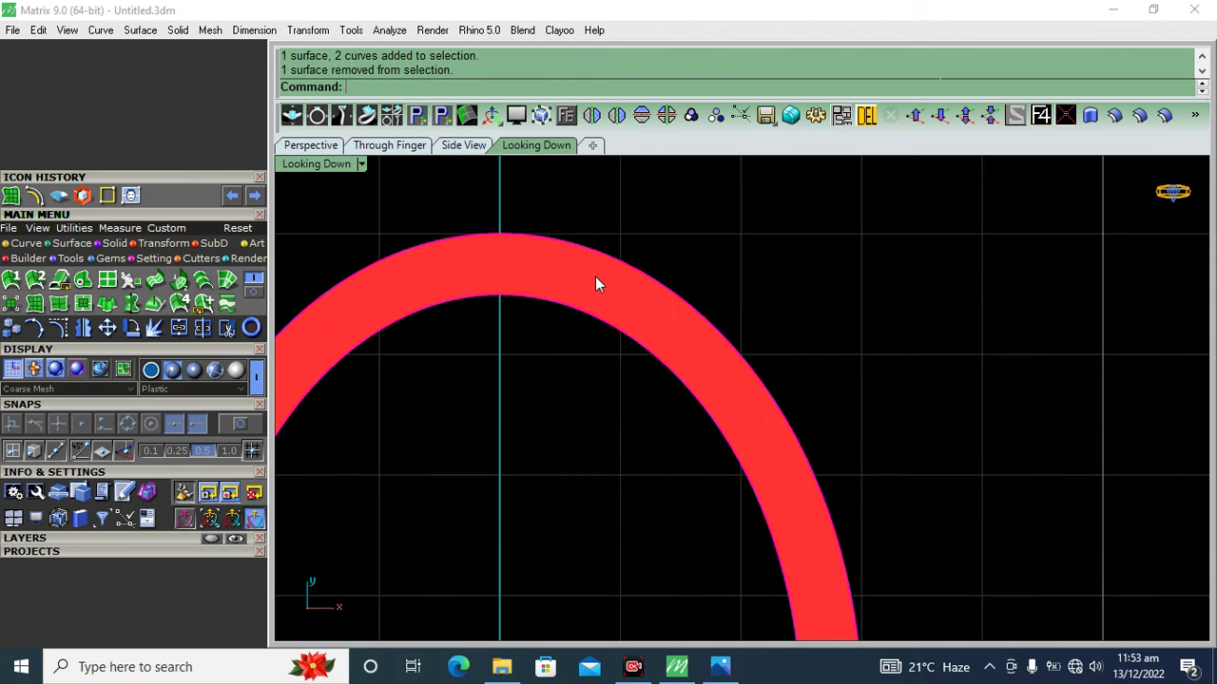
scroll(560, 270, down, 4)
scroll(513, 278, down, 3)
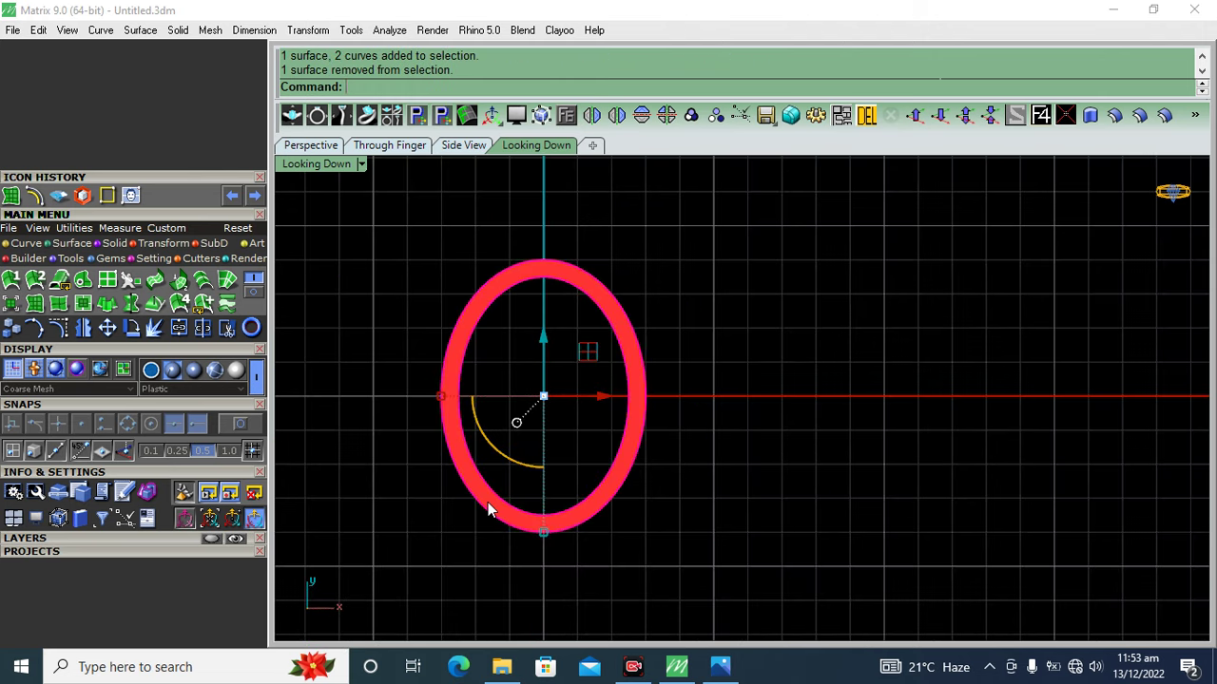
- Move the ring surface onto the Metal 01 layer
click(180, 536)
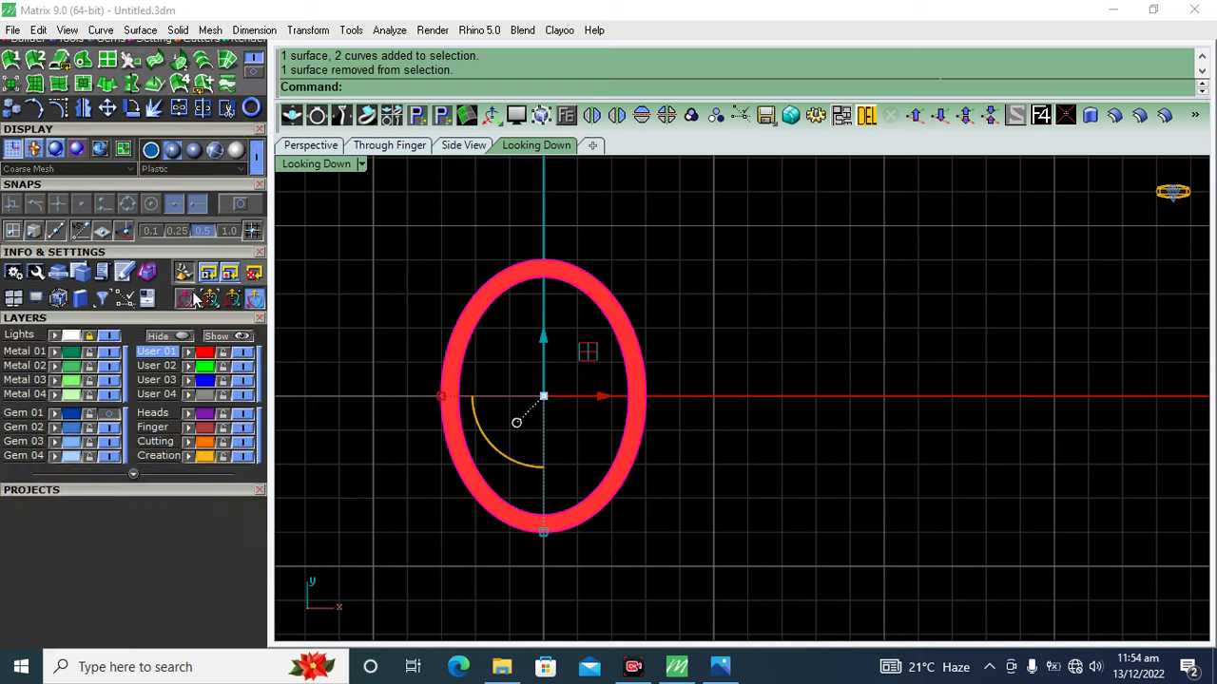
click(133, 451)
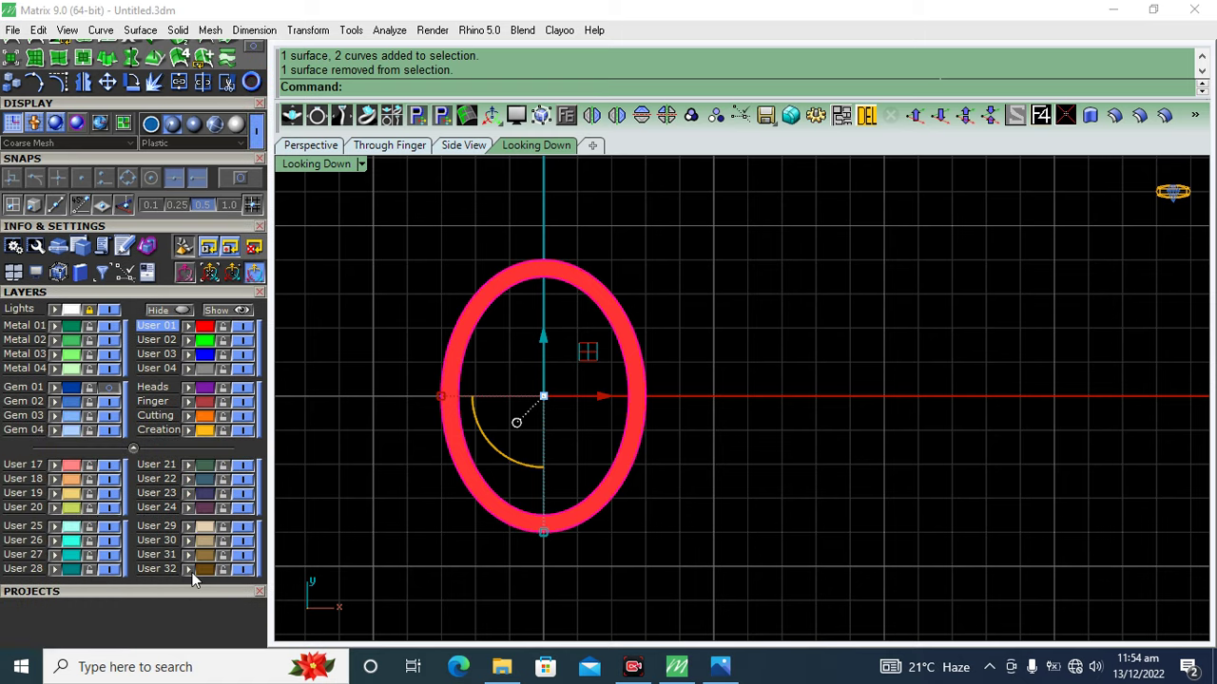
click(350, 556)
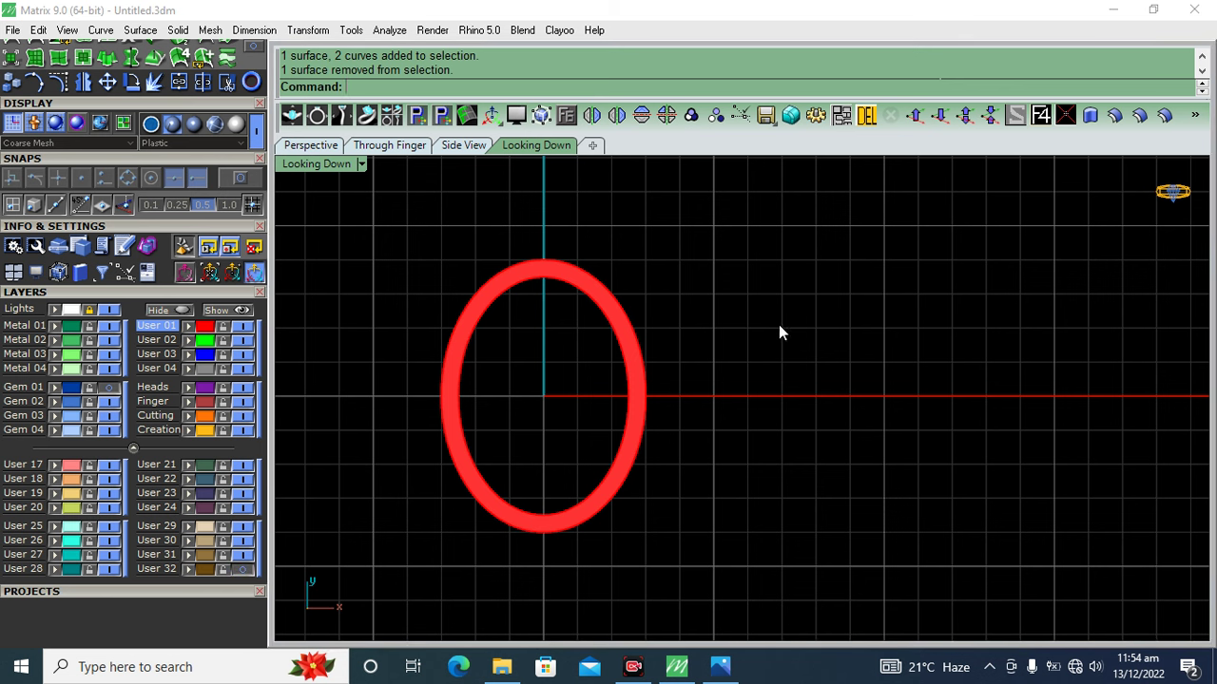
drag(512, 430, 514, 425)
click(54, 326)
click(448, 211)
drag(706, 307, 561, 385)
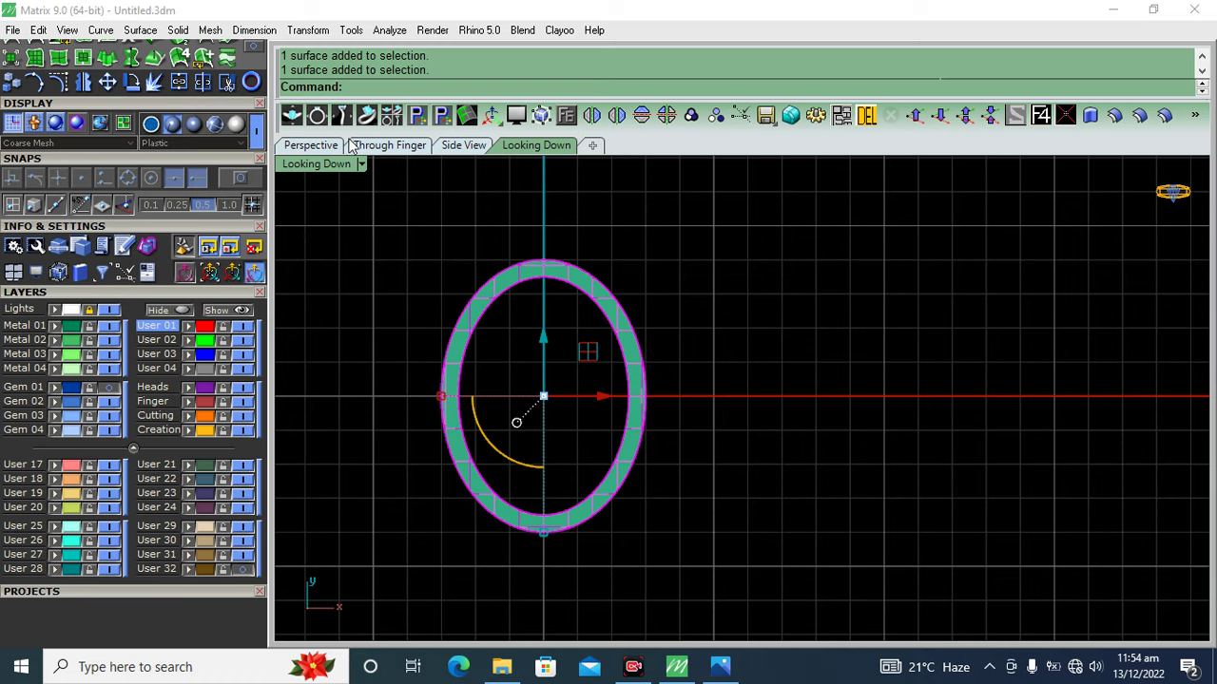
- Show the ring in Perspective with Plastic shading, collapse the Layers panel and reveal the main tools
click(311, 145)
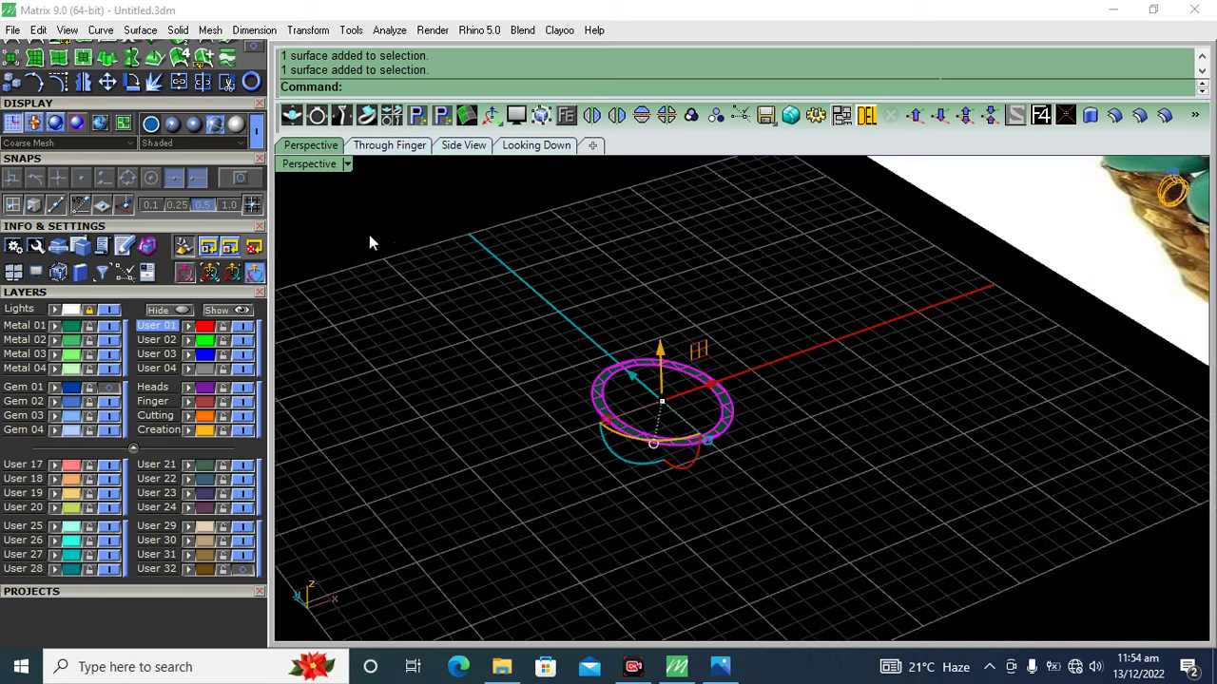
click(194, 123)
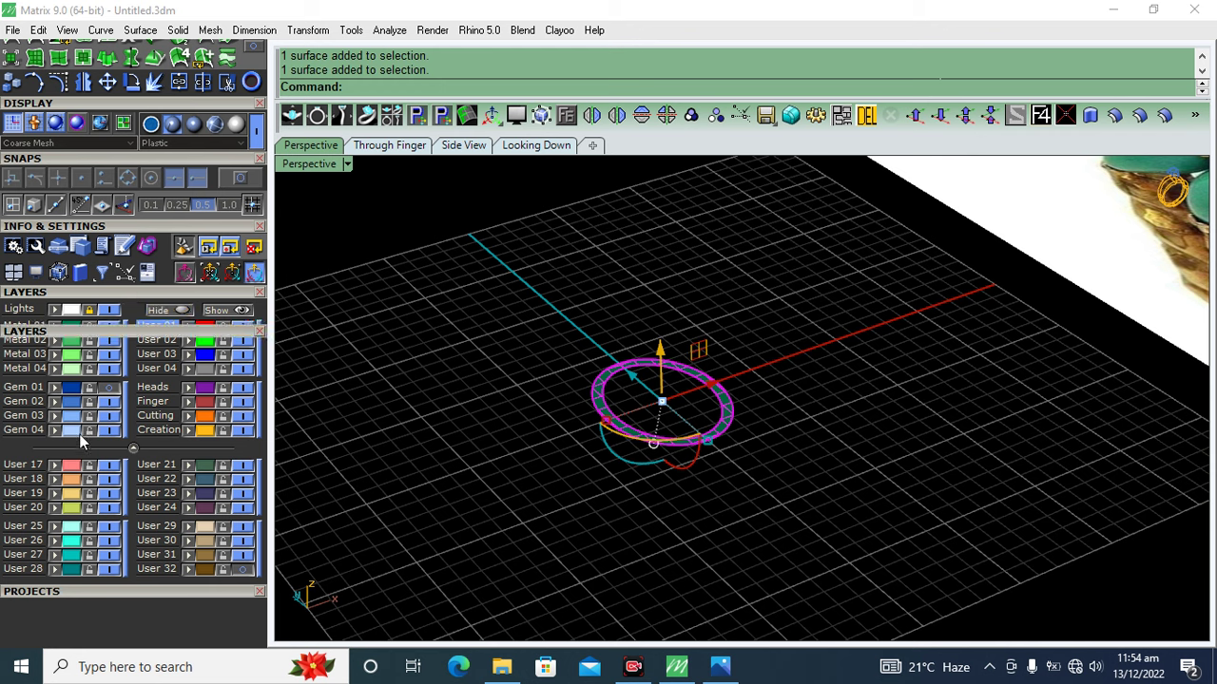
click(38, 291)
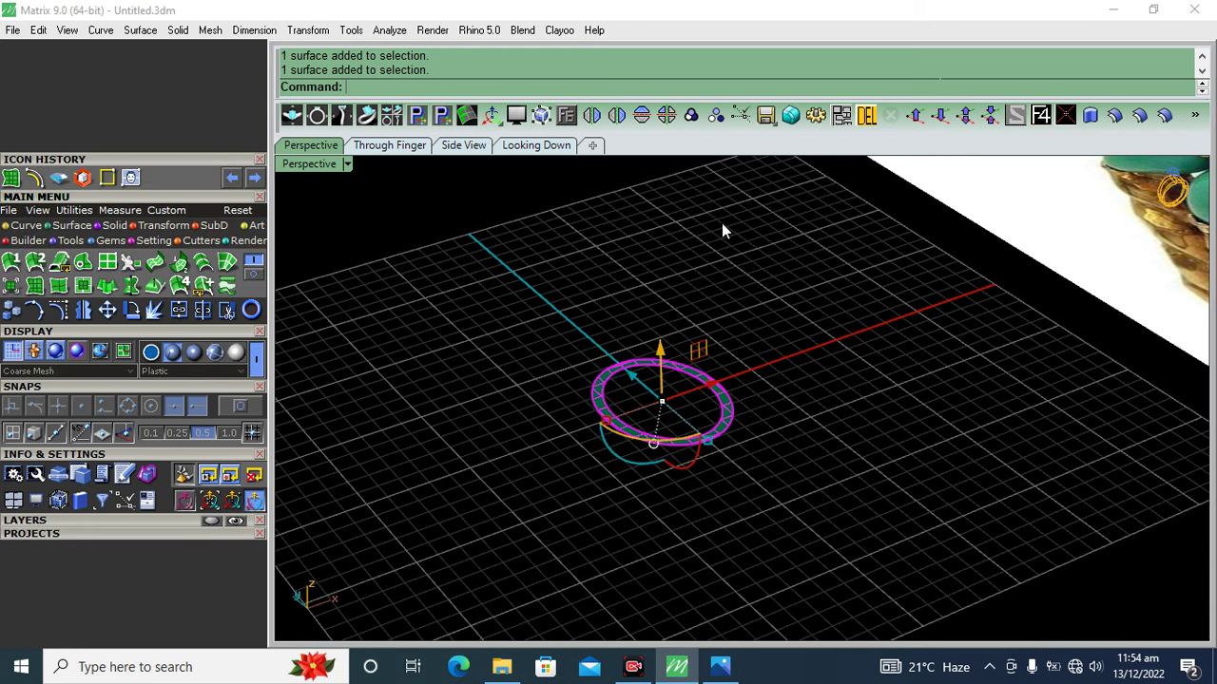
click(788, 297)
click(613, 461)
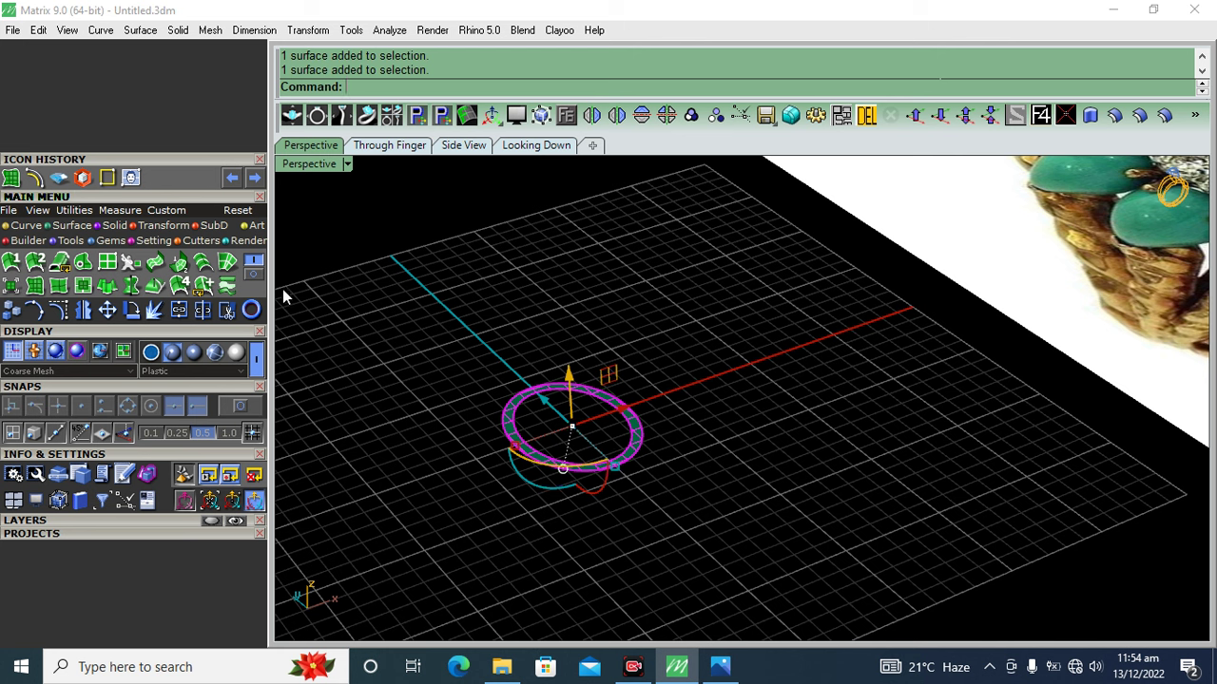
- Offset the ring surface 0.7 upward as a solid, checking the flip direction before confirming
click(1138, 115)
scroll(632, 433, up, 3)
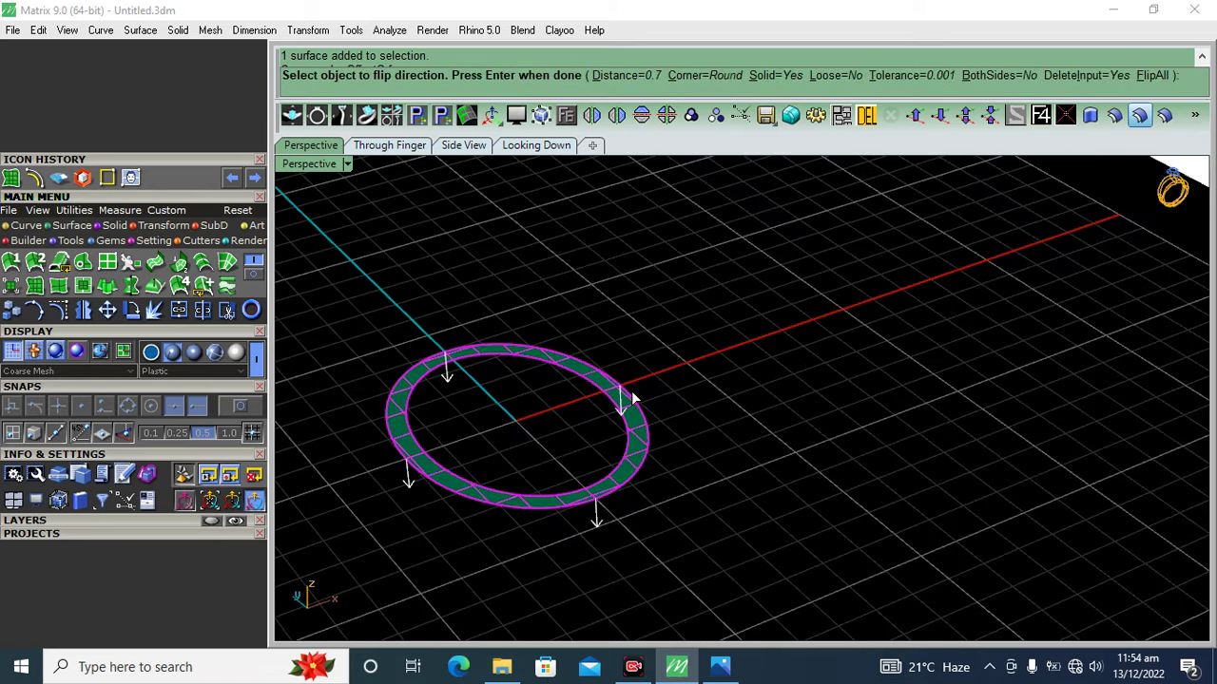
click(1154, 88)
click(1154, 89)
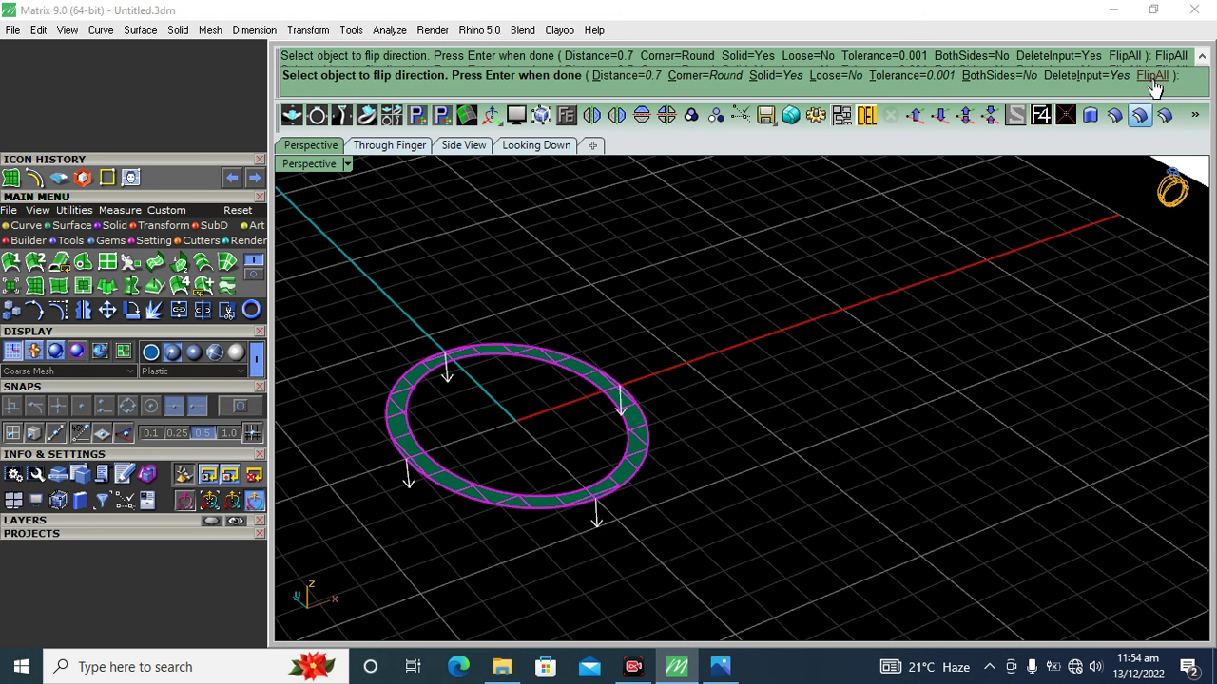
click(1152, 83)
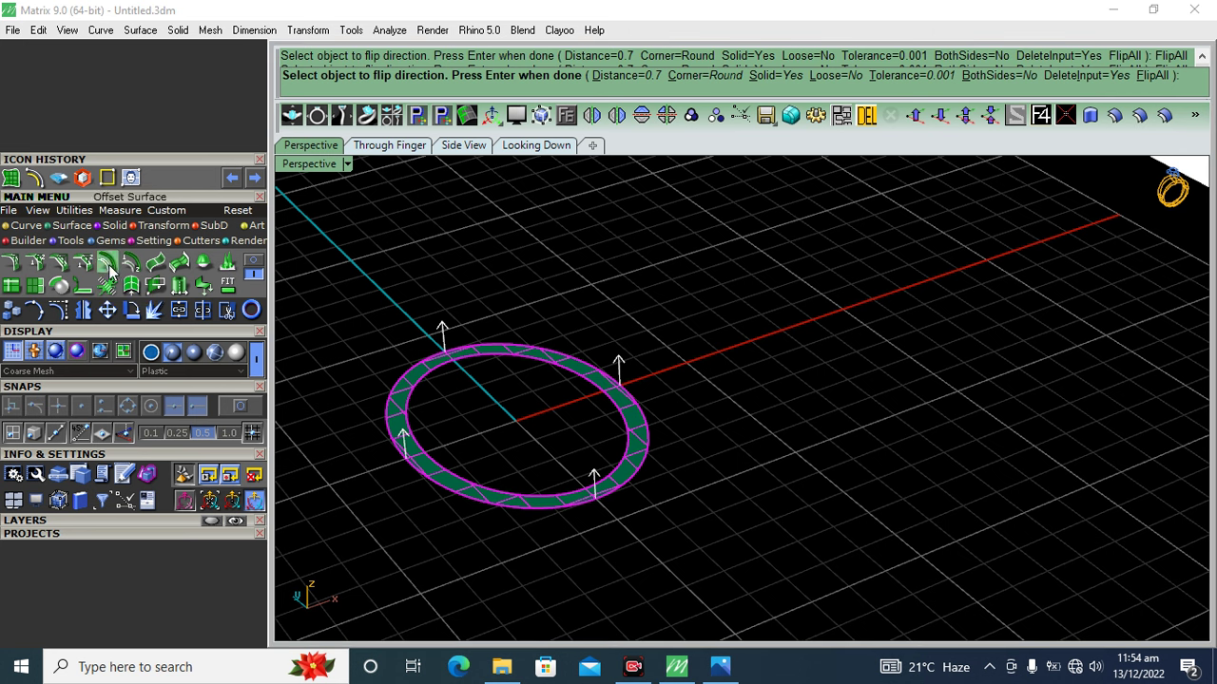
click(642, 458)
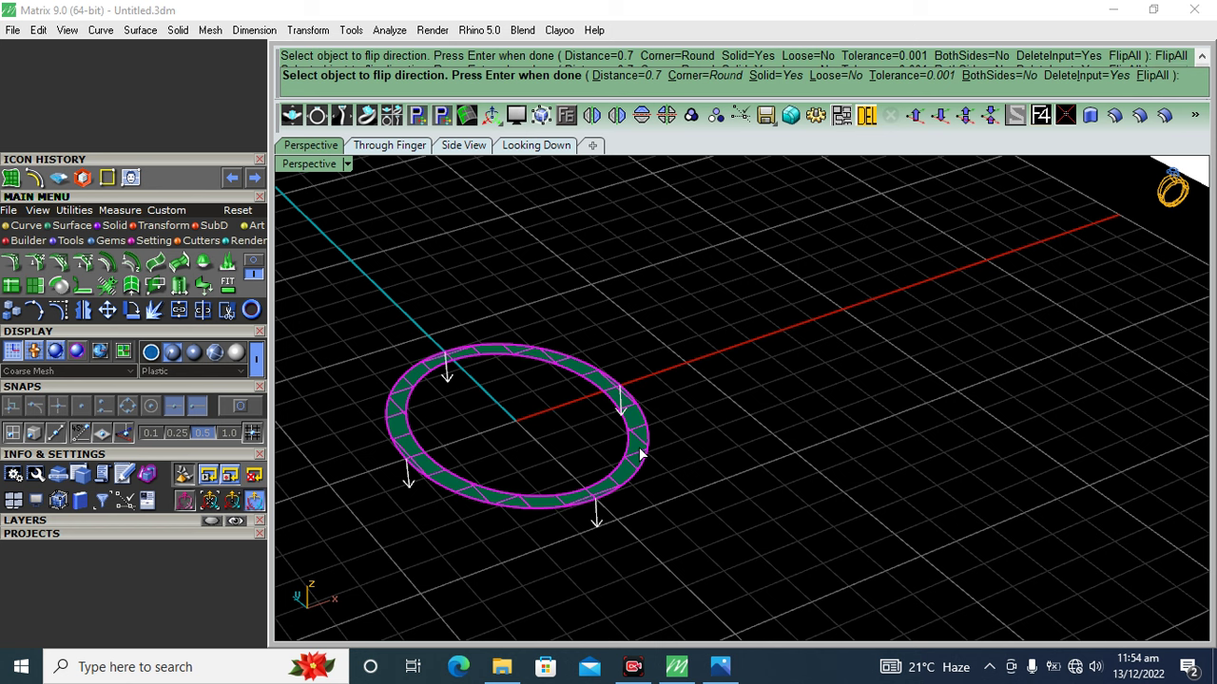
click(641, 454)
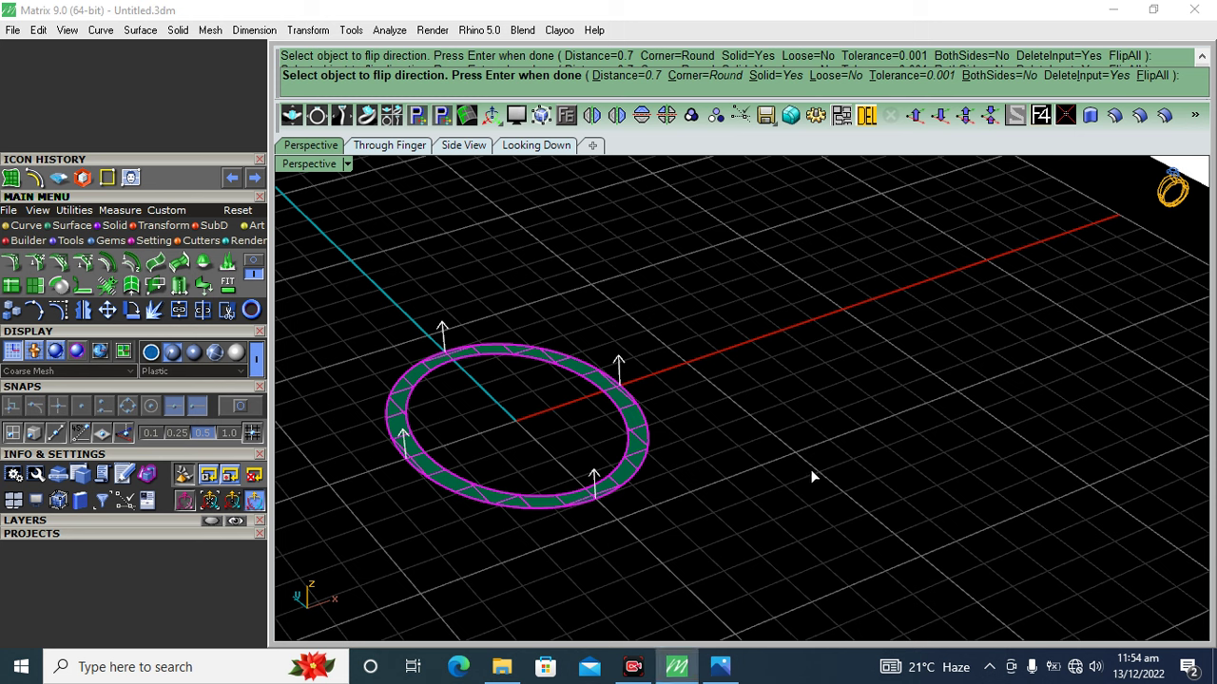
key(Return)
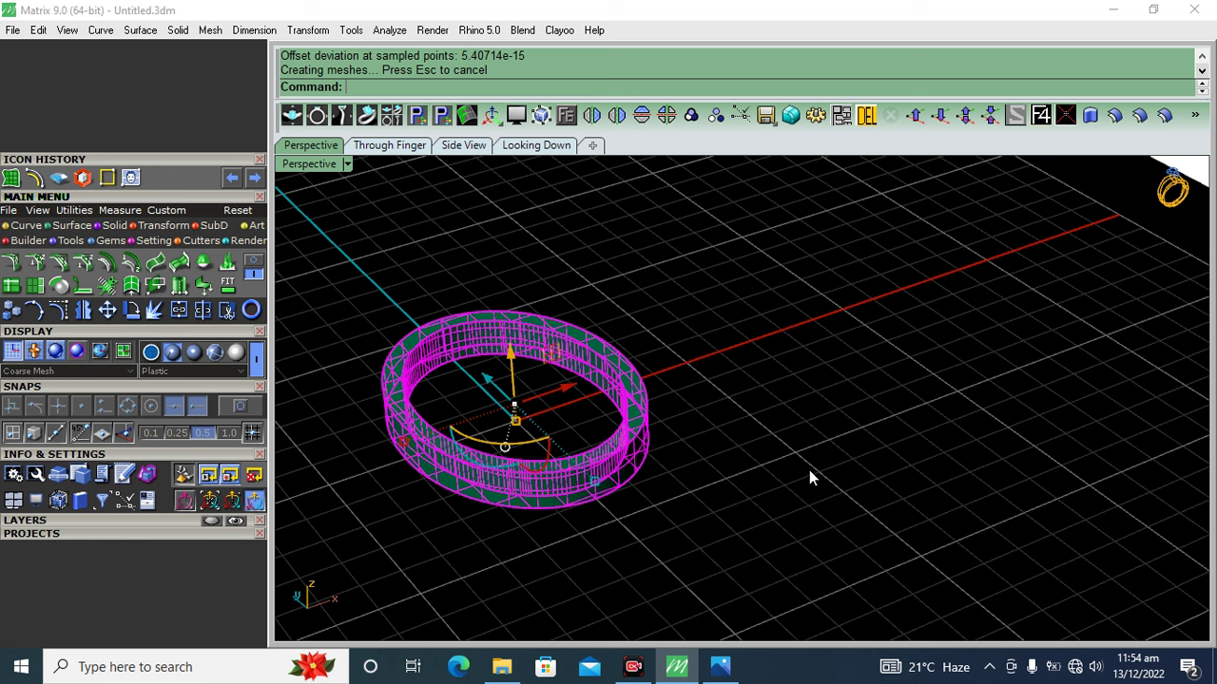
key(Escape)
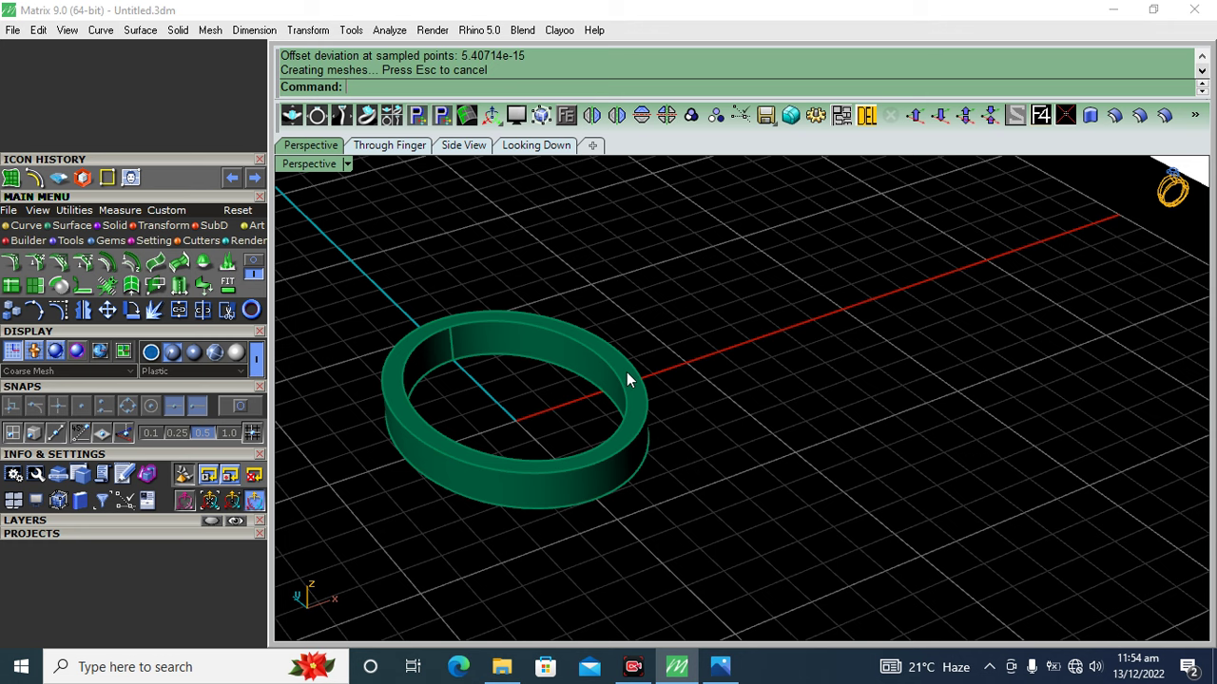
mouse_move(623, 375)
right_down()
mouse_move(976, 390)
mouse_move(646, 326)
mouse_move(620, 356)
right_up()
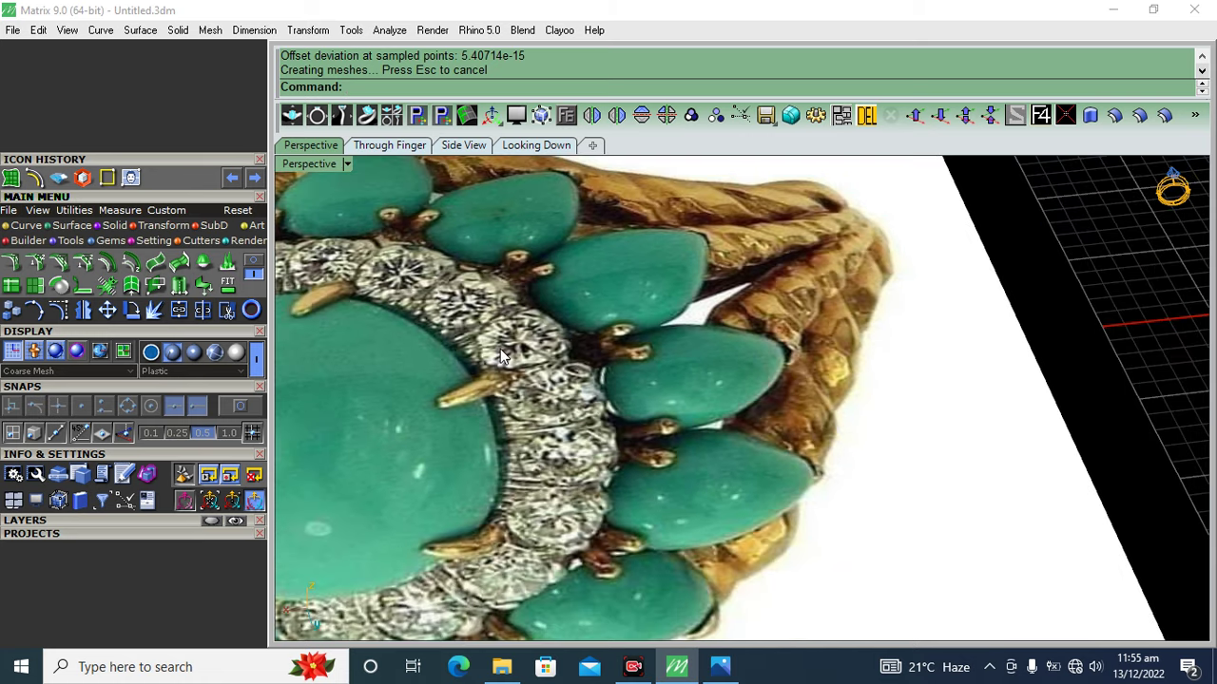
- Zoom and pan around the green band to compare it with the reference ring photo
scroll(779, 408, up, 5)
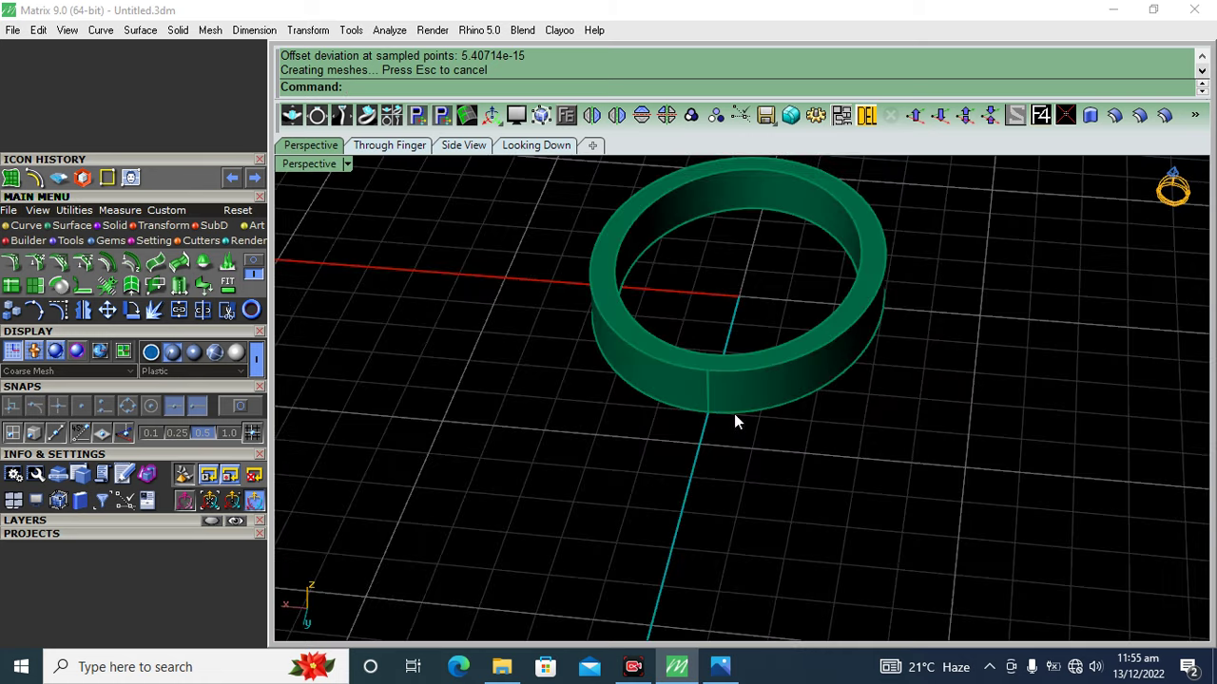
click(745, 404)
shift+right_drag(744, 404, 701, 489)
click(705, 487)
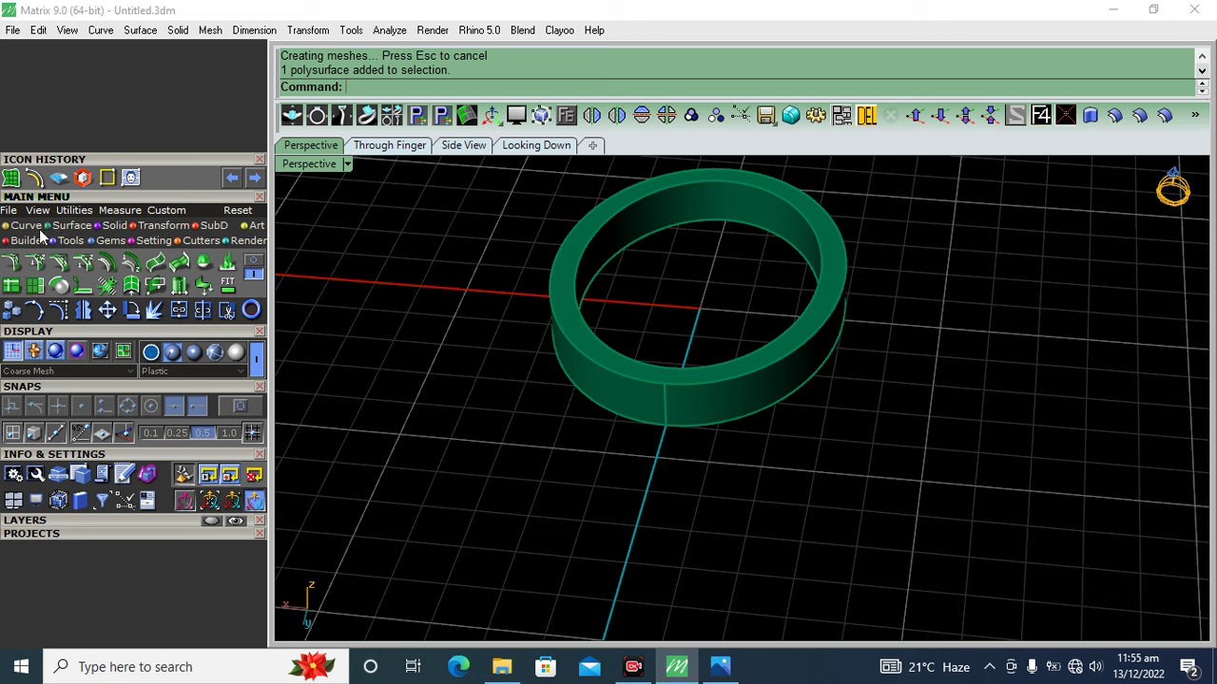
scroll(703, 362, down, 2)
scroll(553, 403, down, 3)
scroll(613, 427, up, 1)
scroll(425, 362, up, 2)
scroll(425, 361, up, 3)
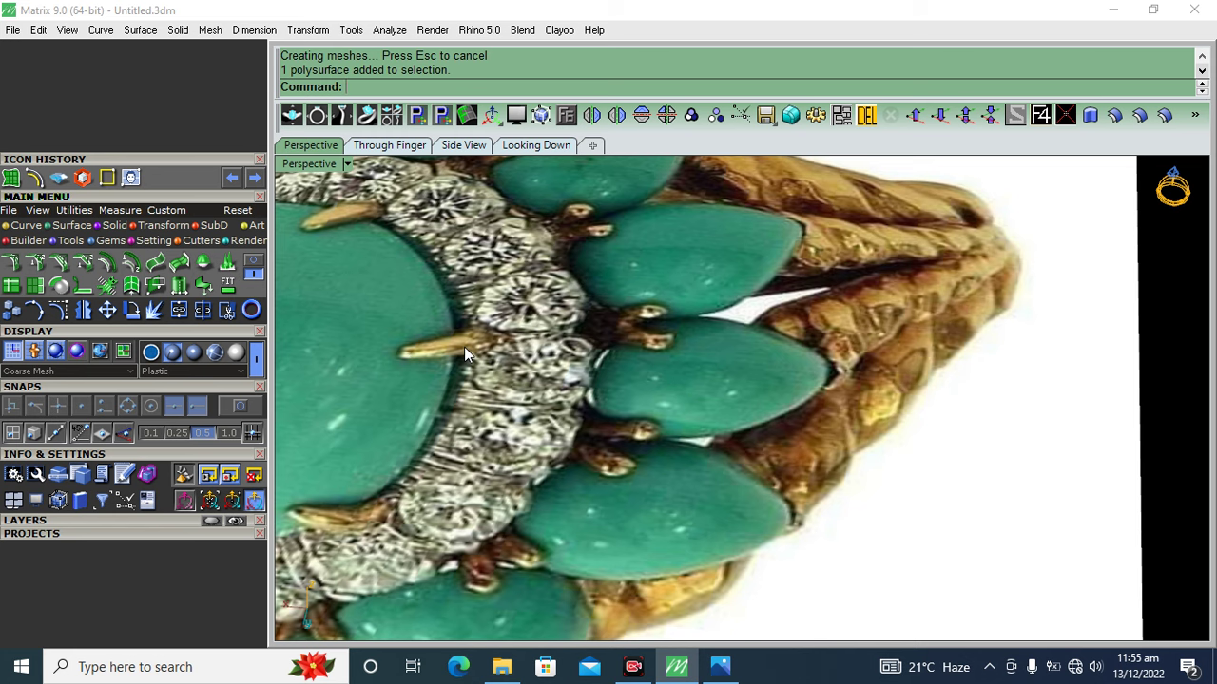
- Bring the view back to the model and start a cylinder from the Solid tools
shift+right_drag(677, 378, 453, 393)
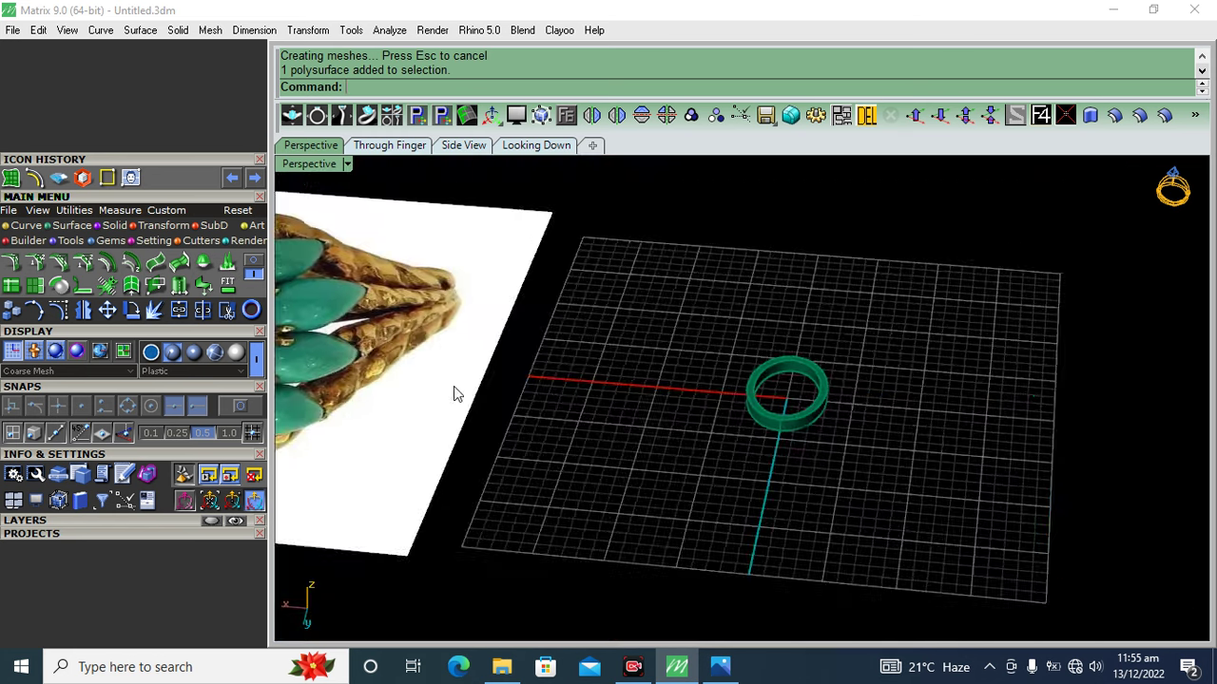
scroll(811, 432, up, 5)
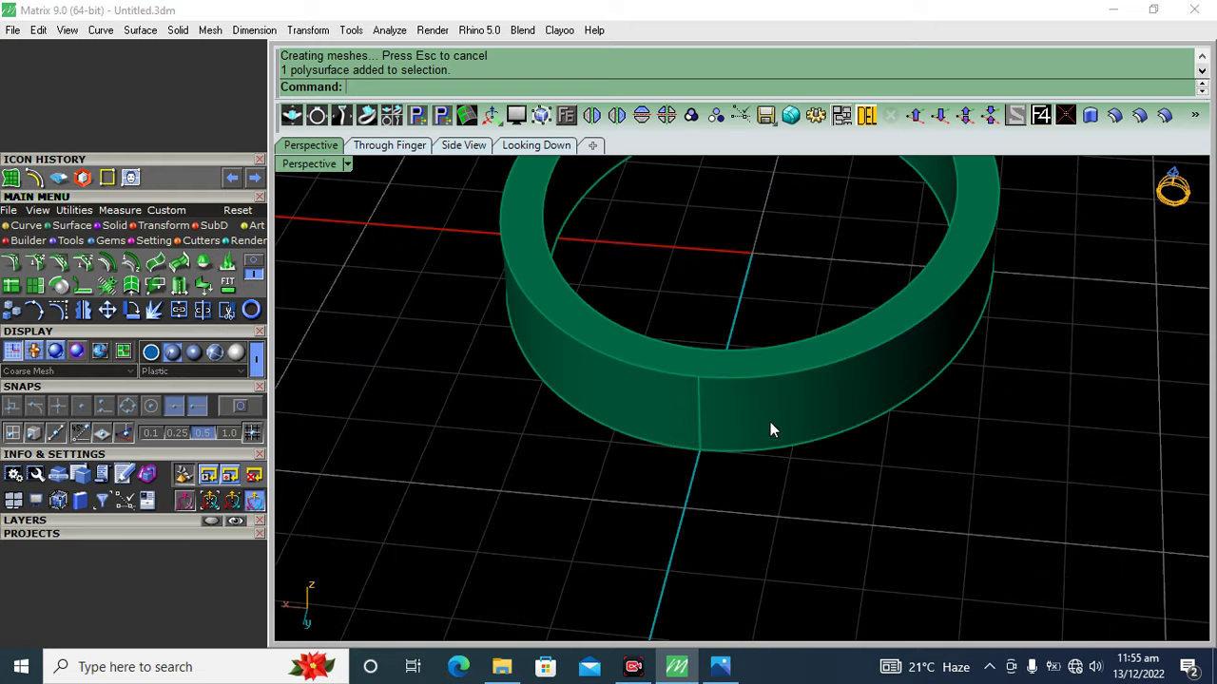
click(114, 229)
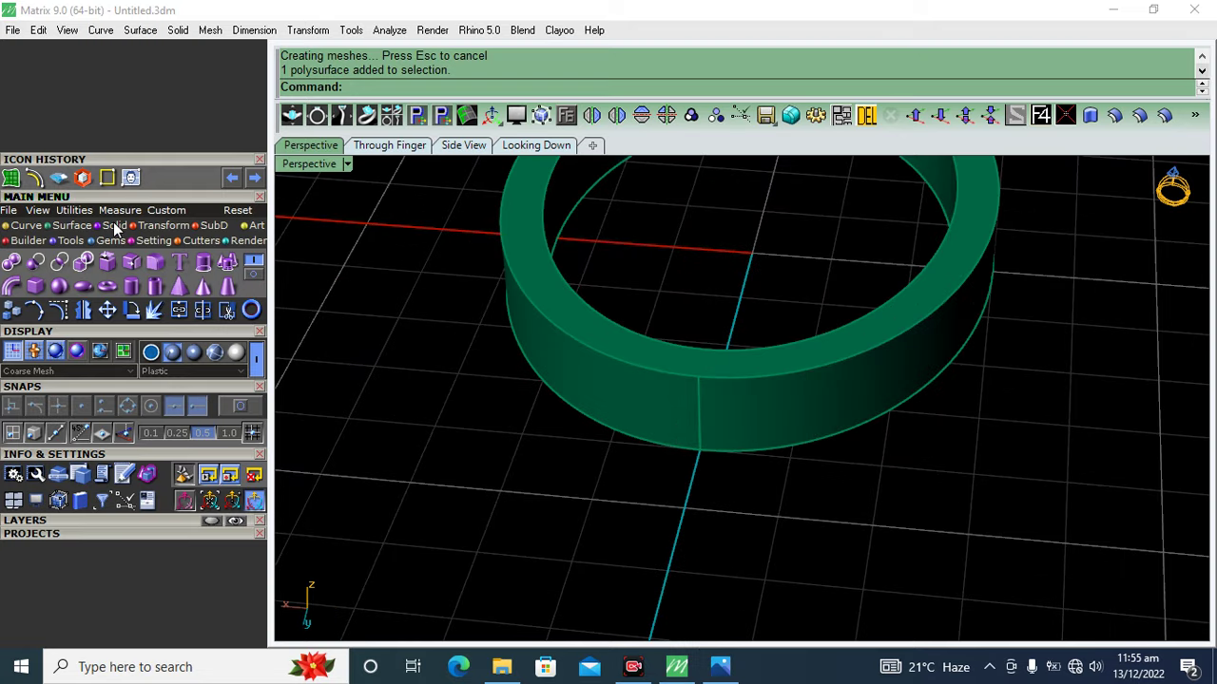
click(131, 287)
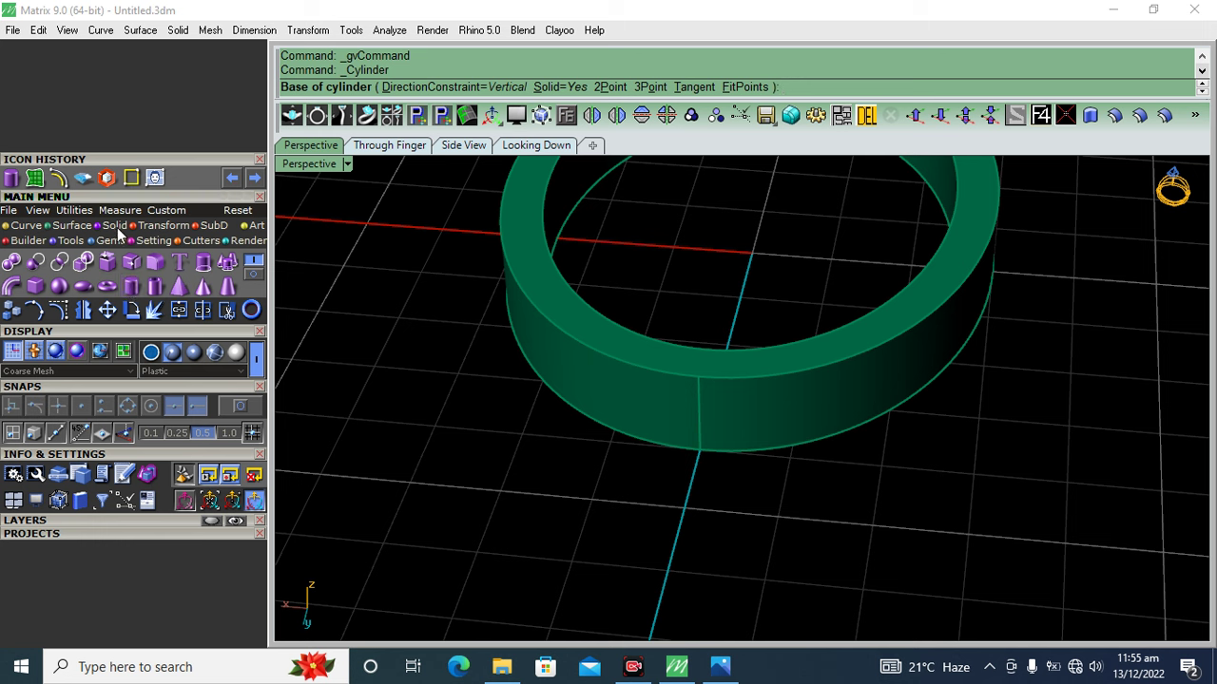
- Turn on object snaps and place the cylinder base at the band's bottom quadrant
click(234, 407)
click(173, 405)
click(128, 406)
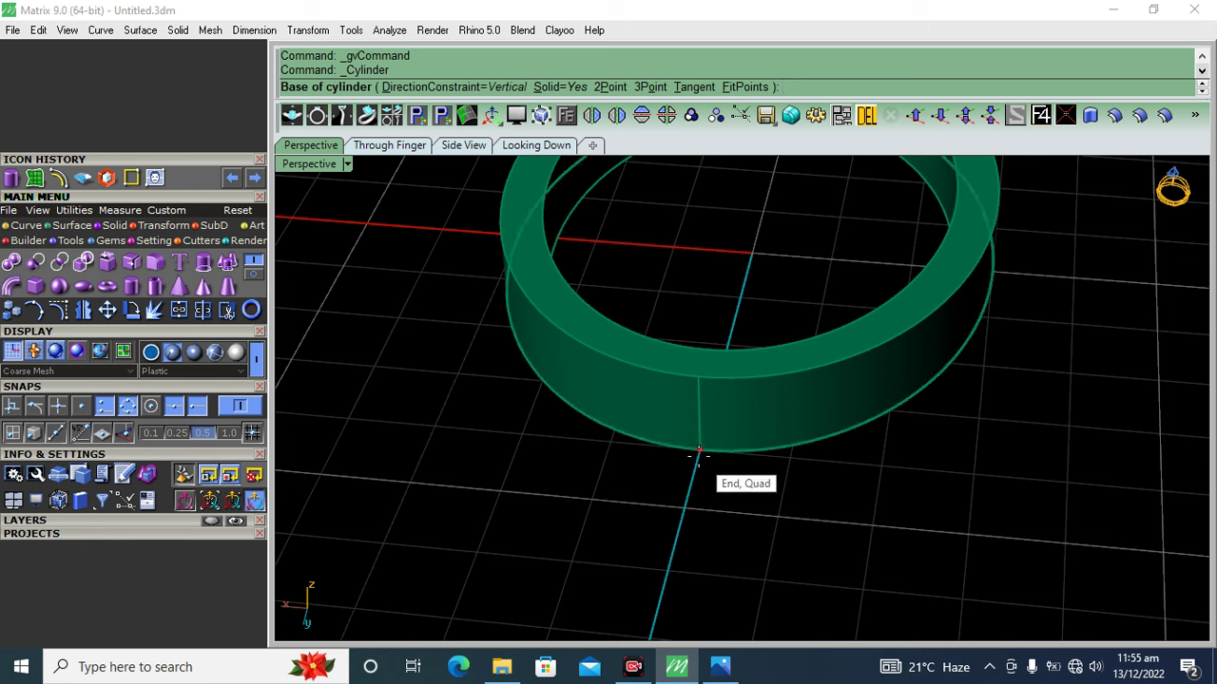
click(698, 454)
mouse_move(594, 437)
right_down()
mouse_move(594, 536)
mouse_move(543, 440)
right_up()
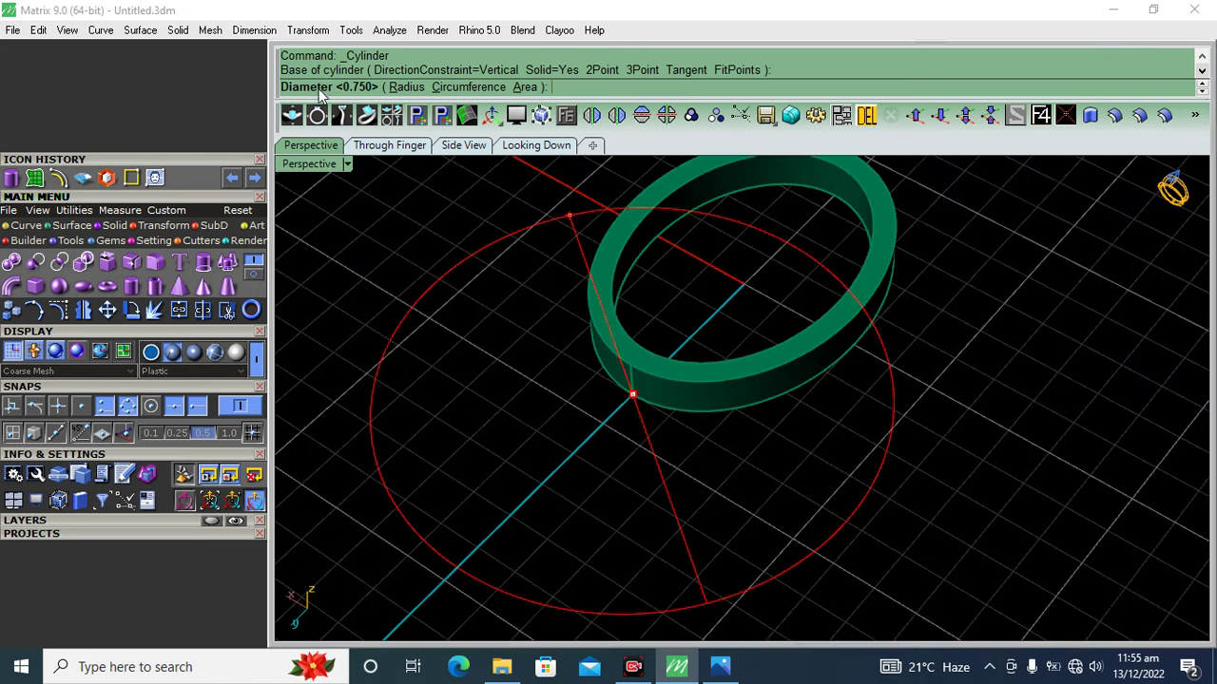
- Keep the cylinder sized by diameter and accept 0.750
click(405, 88)
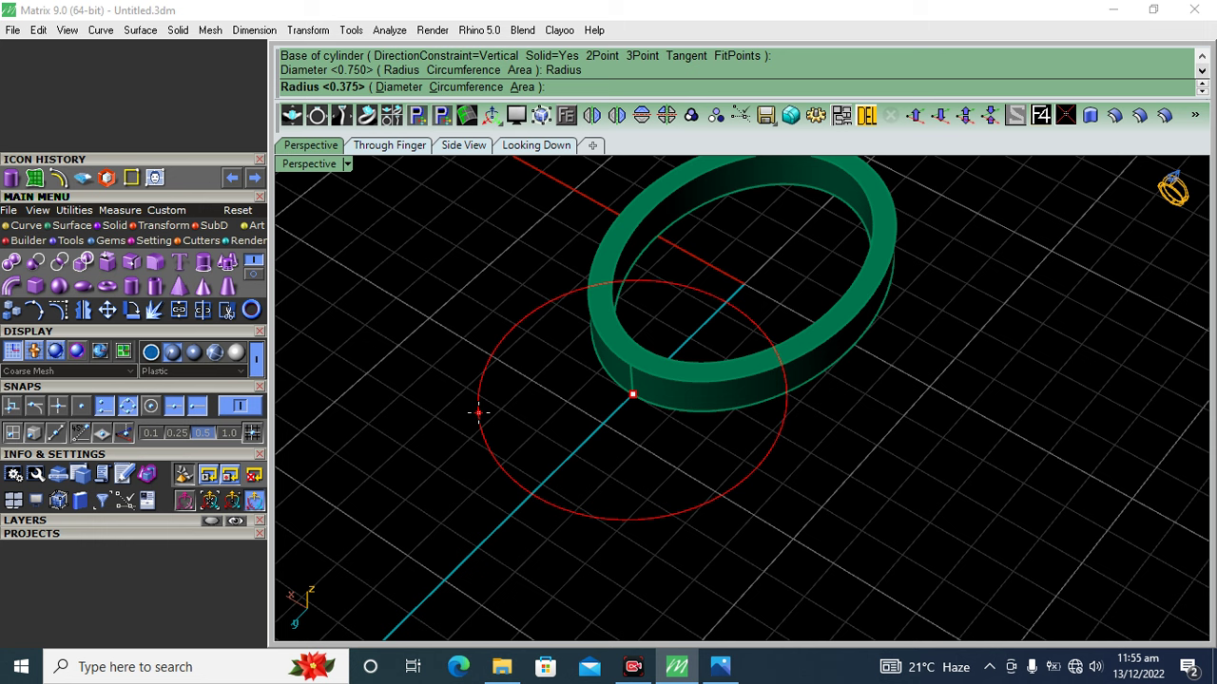
click(398, 86)
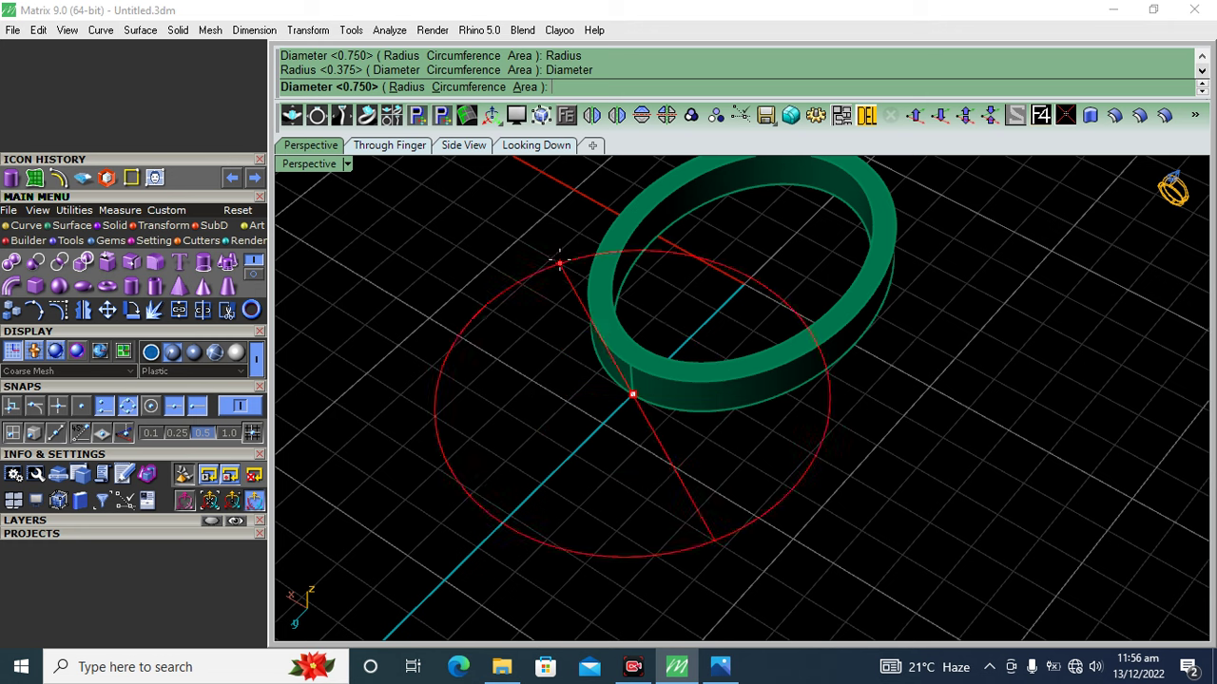
click(407, 88)
scroll(484, 250, up, 2)
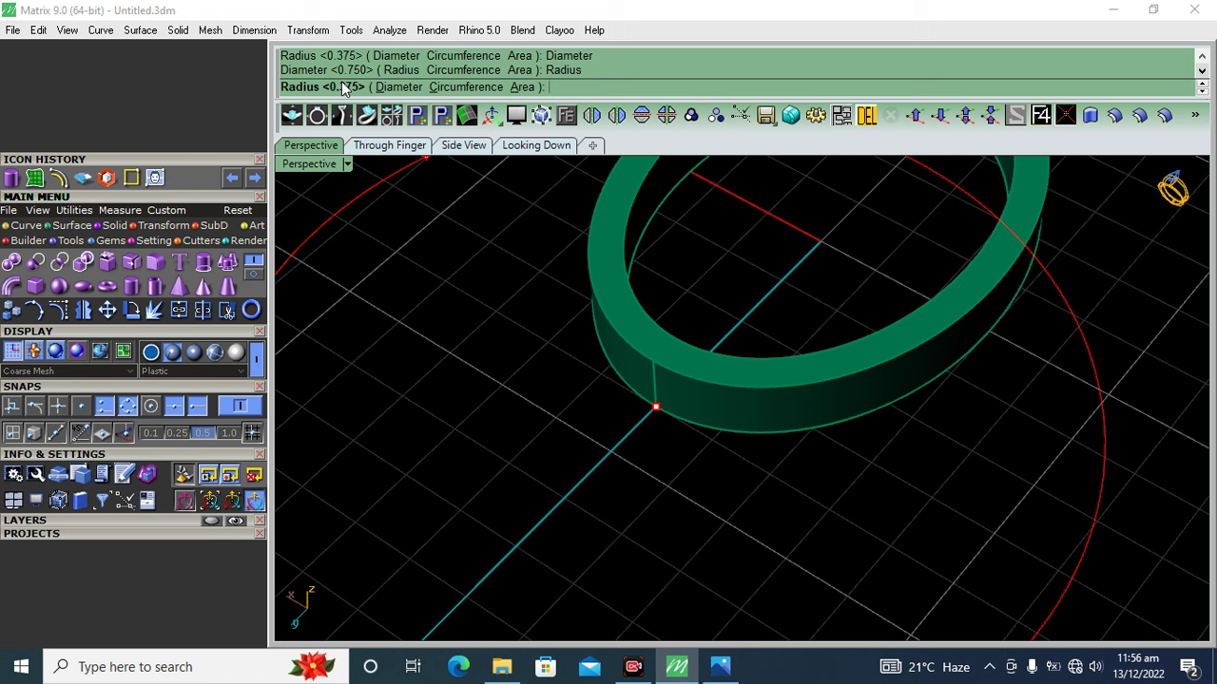
click(398, 87)
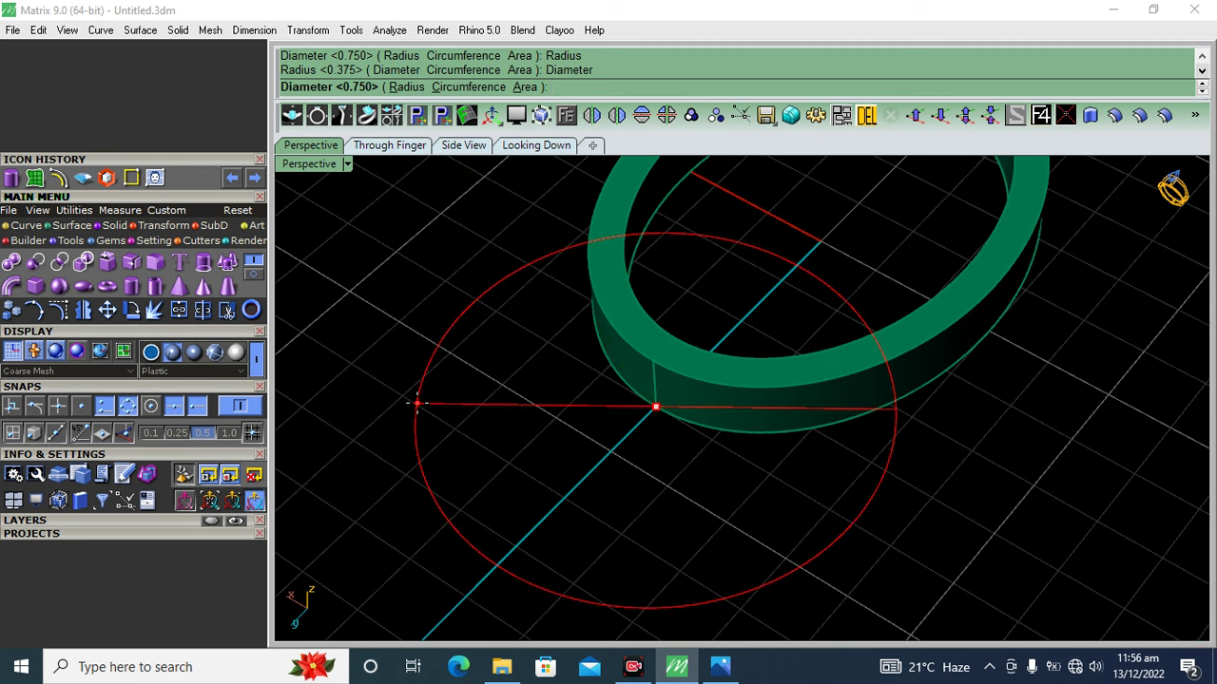
key(Return)
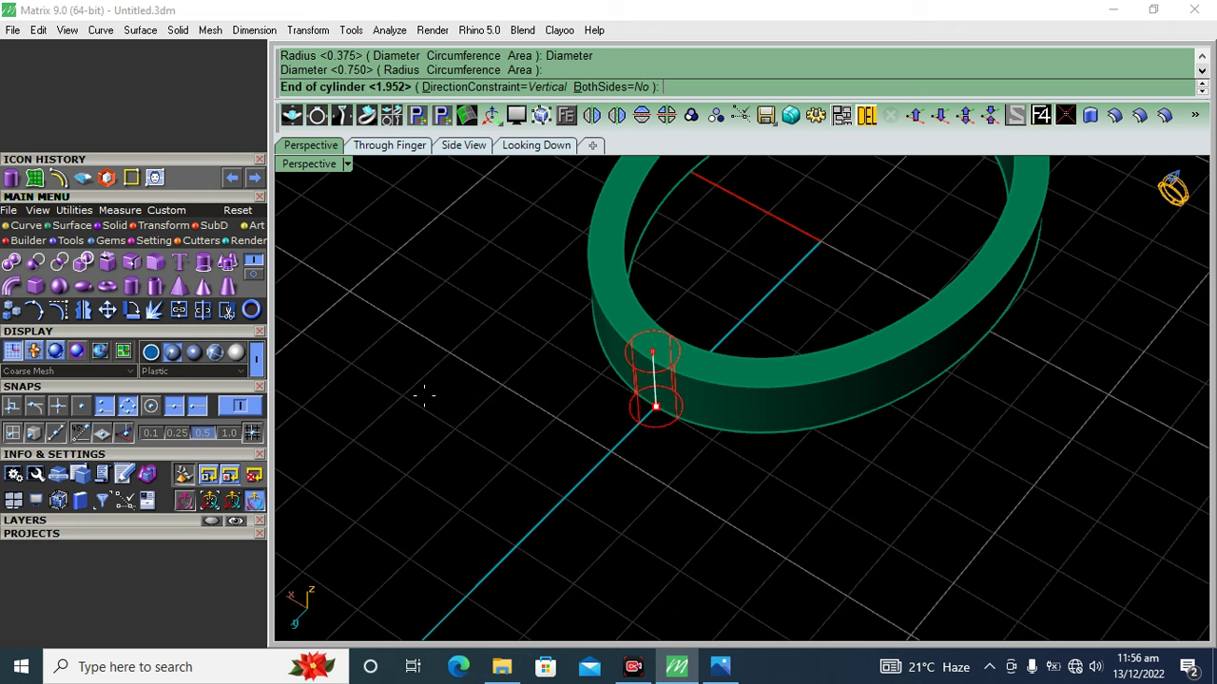
- In Side View, set the cylinder height well above the band to create the post
right_drag(425, 394, 488, 345)
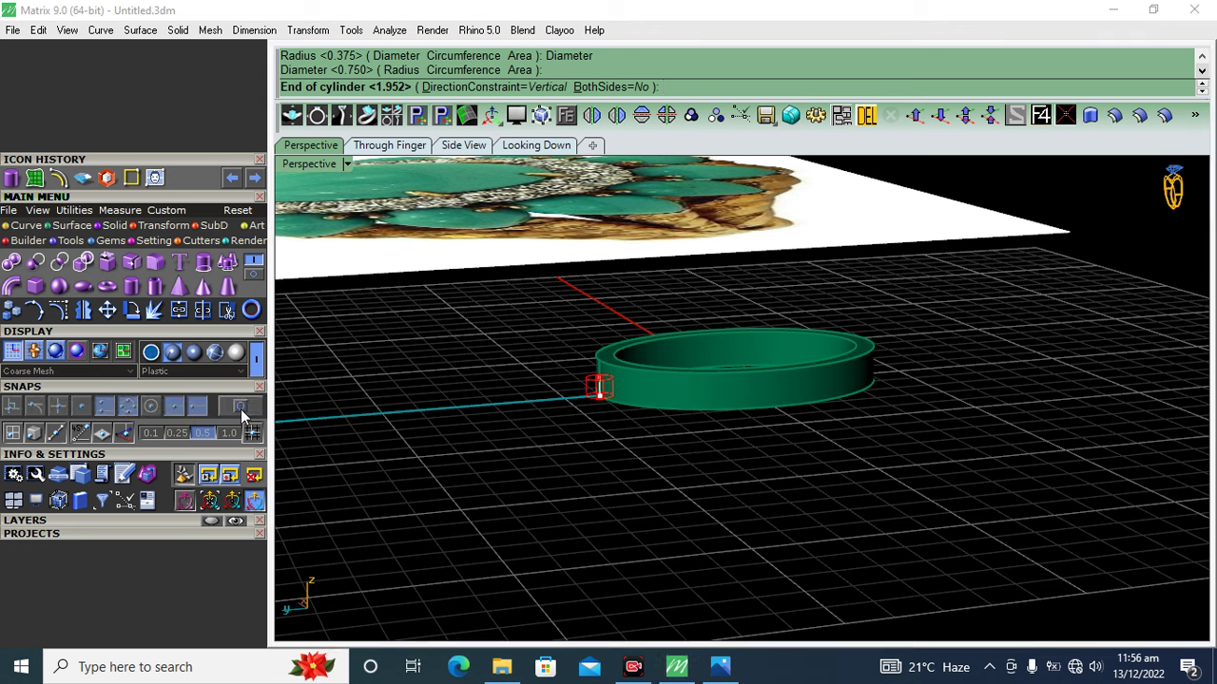
click(463, 145)
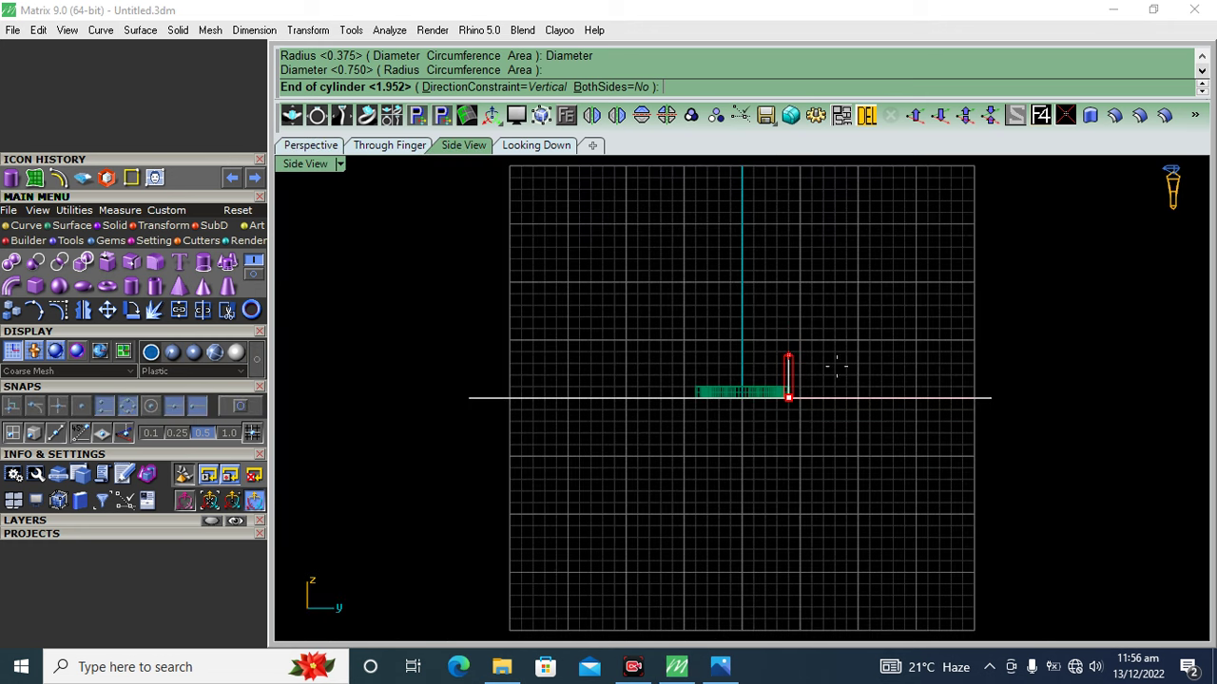
scroll(784, 366, up, 4)
scroll(712, 353, up, 1)
scroll(766, 353, down, 1)
scroll(773, 385, up, 3)
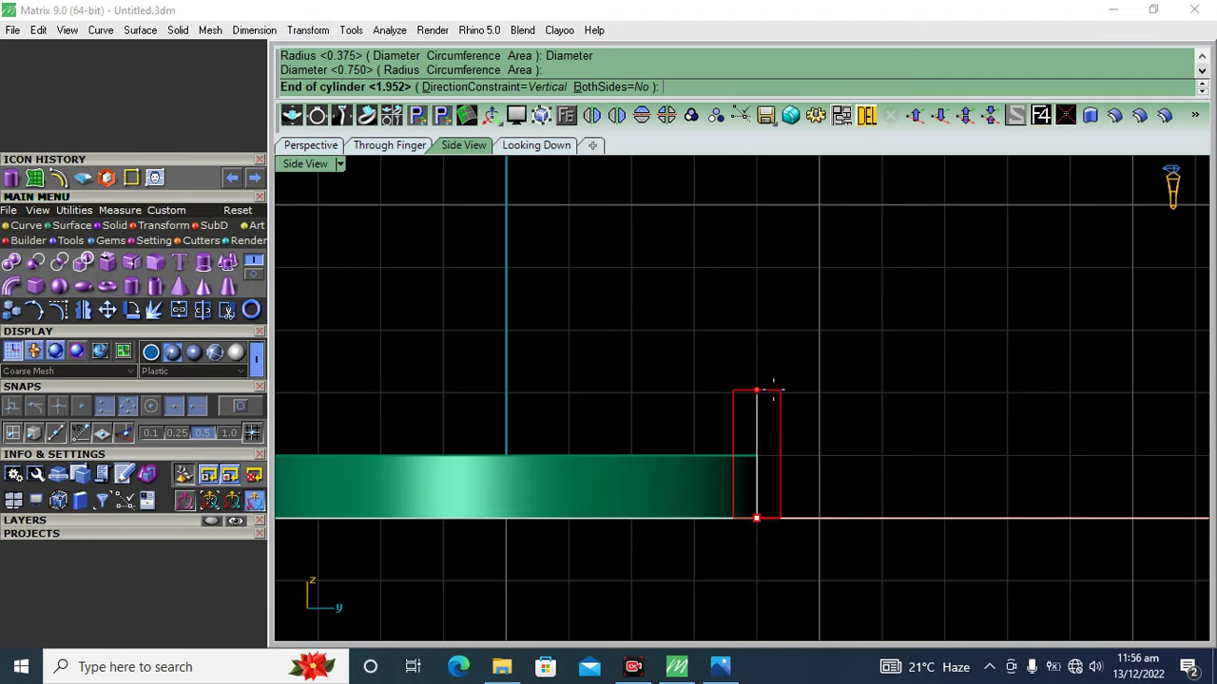
scroll(751, 285, down, 3)
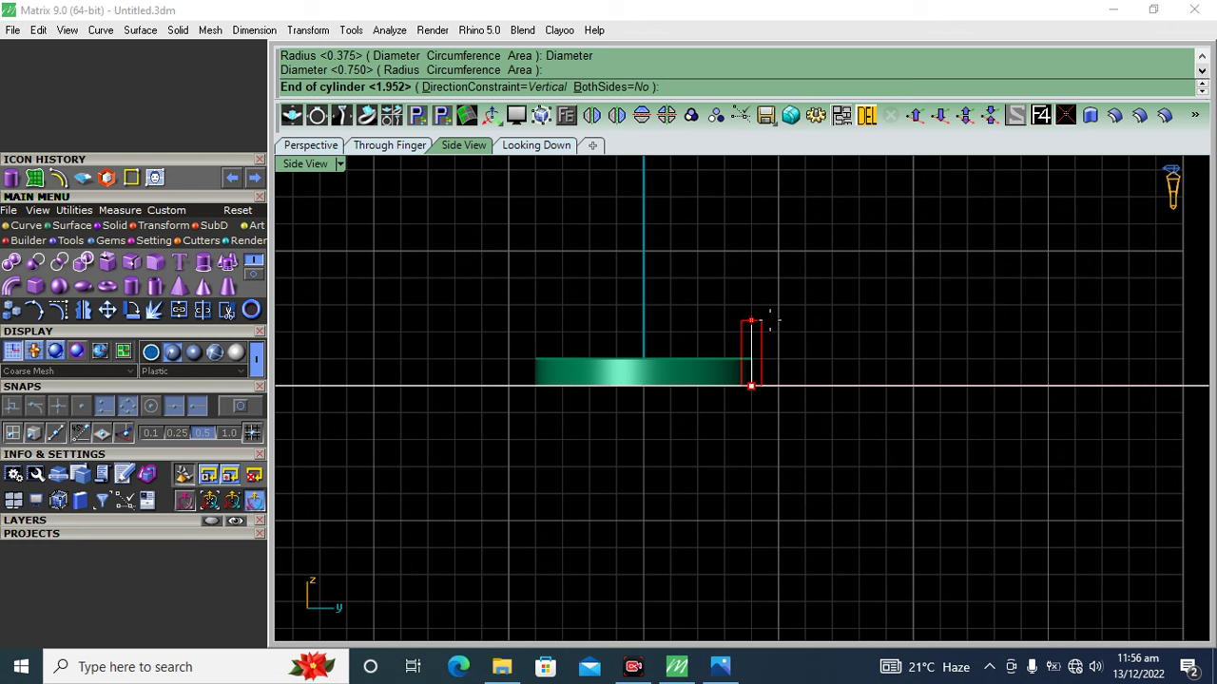
scroll(761, 319, up, 3)
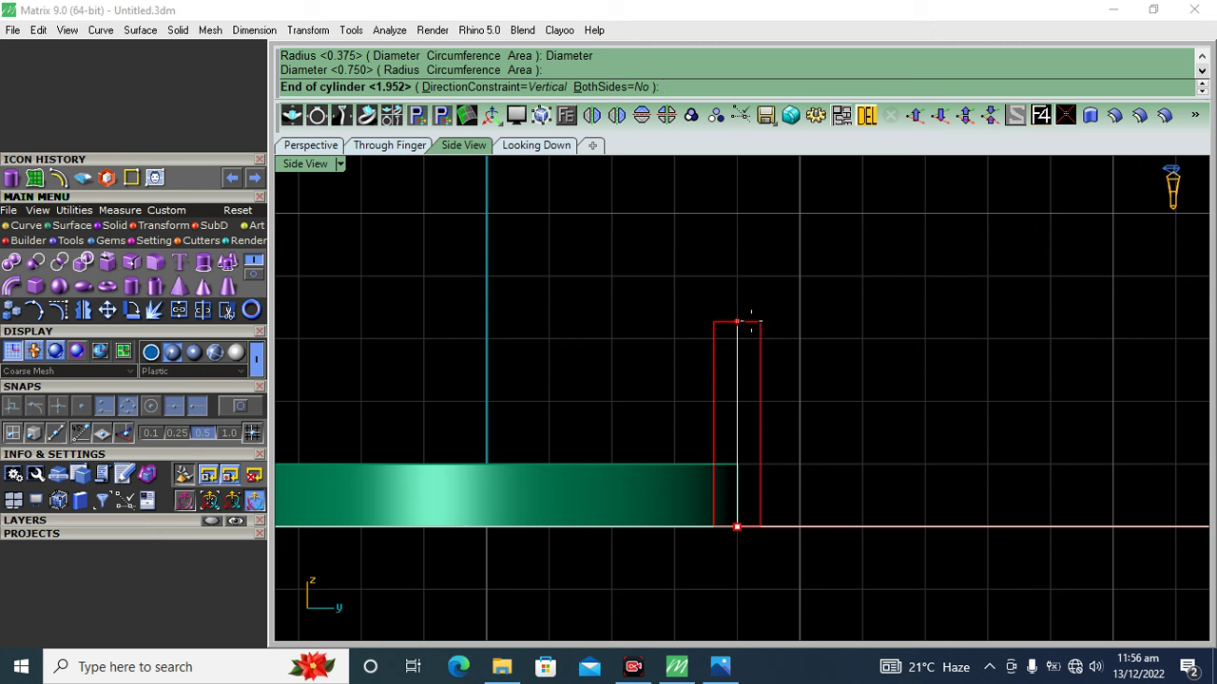
click(751, 322)
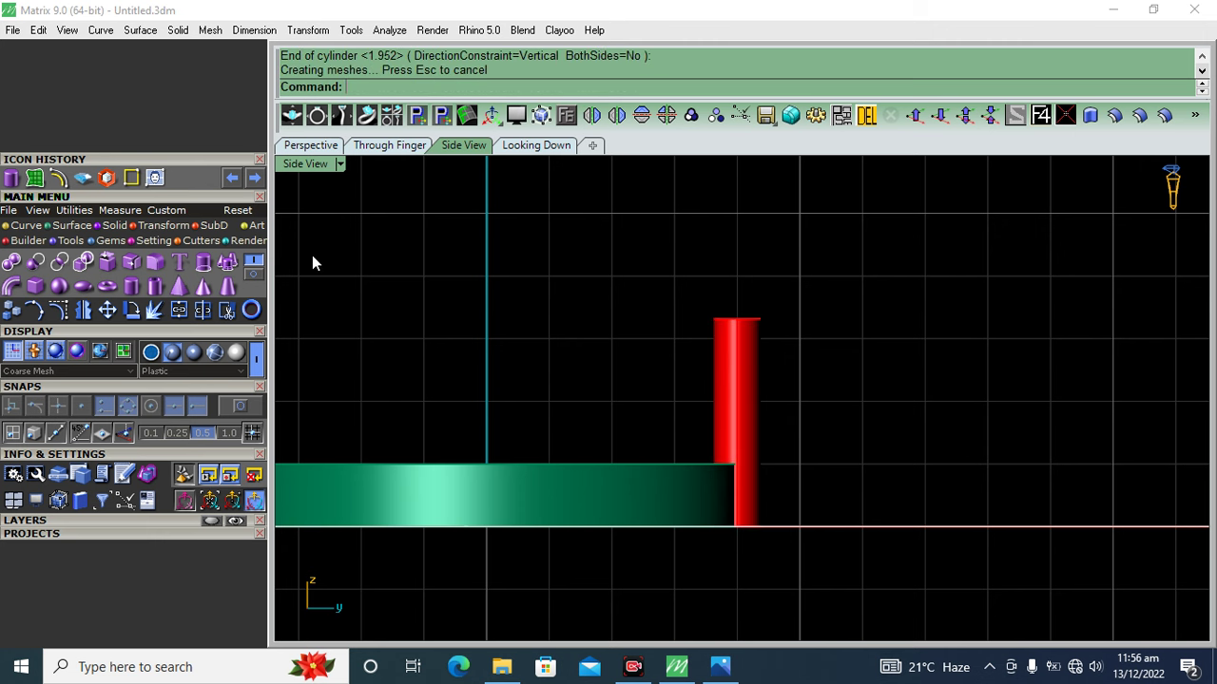
- Fillet the red post's top edge using SetAll with radius 0.33
click(156, 263)
drag(624, 345, 617, 355)
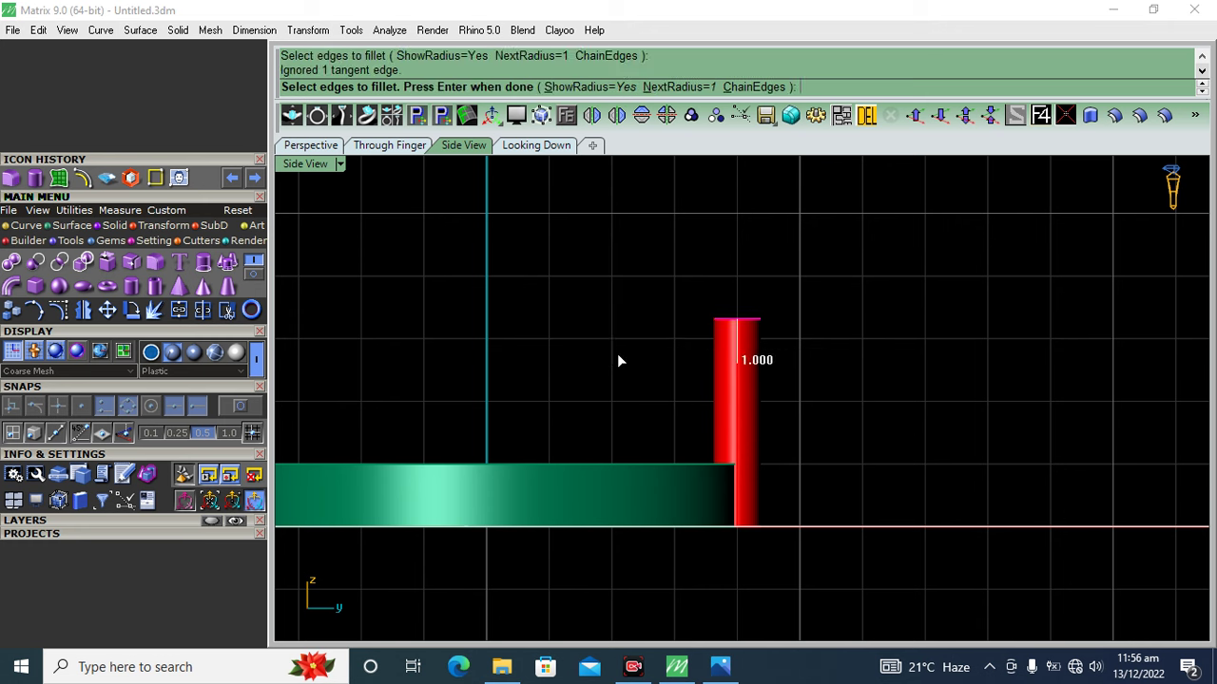
right_click(780, 329)
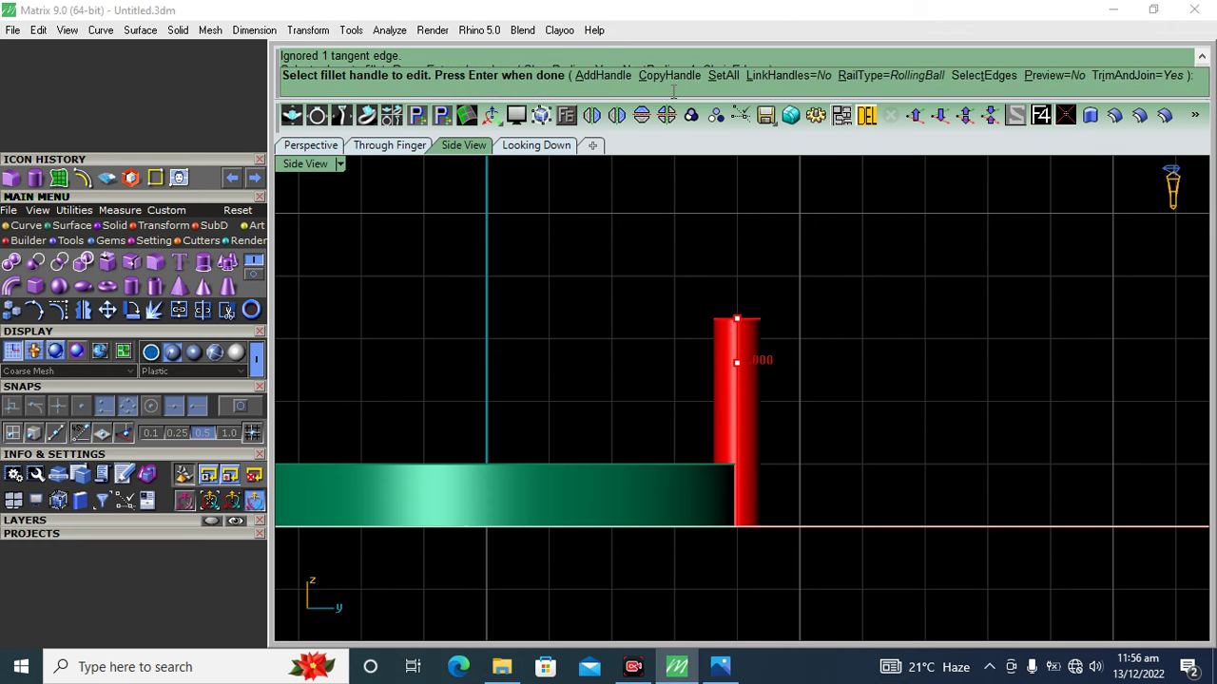
click(722, 75)
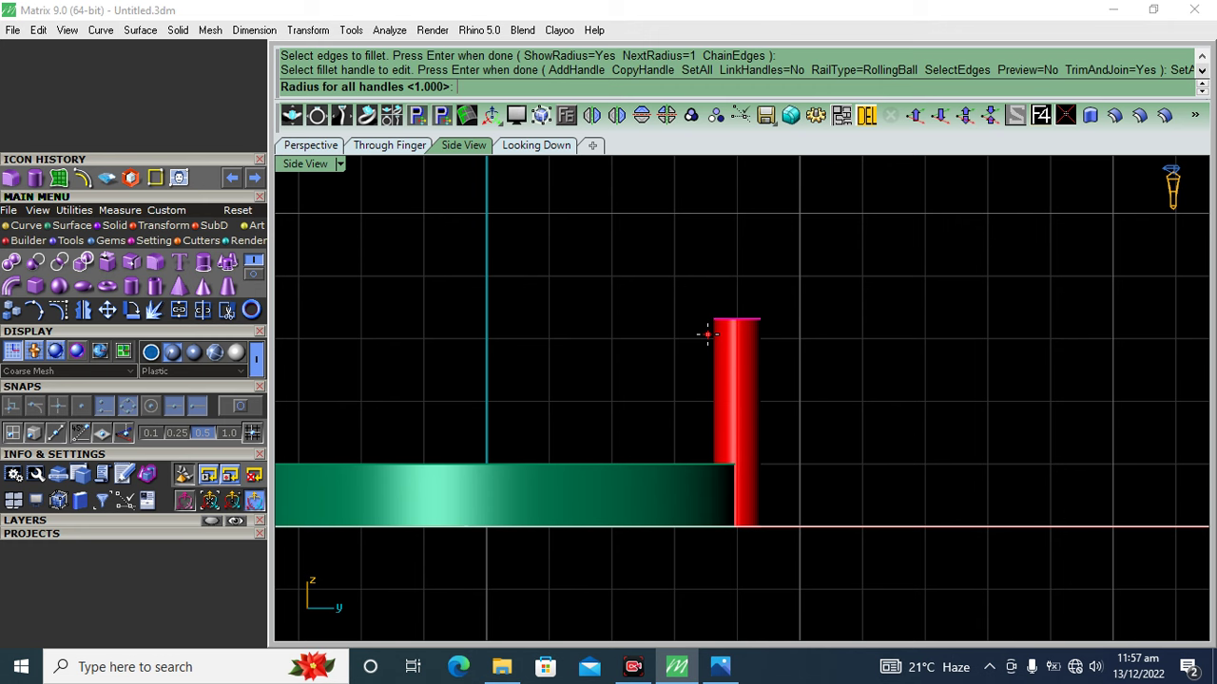
text(.33)
key(Return)
key(Return)
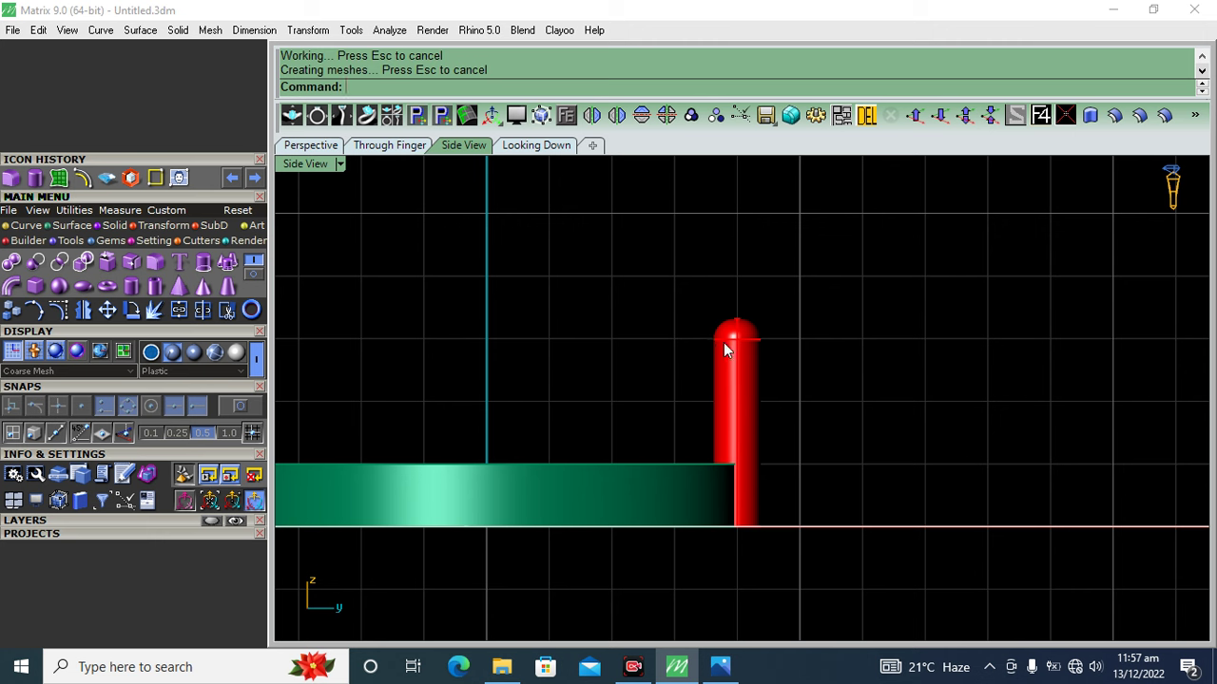
click(724, 345)
- Switch to the Looking Down view and shift the ring reference photo slightly left
click(537, 145)
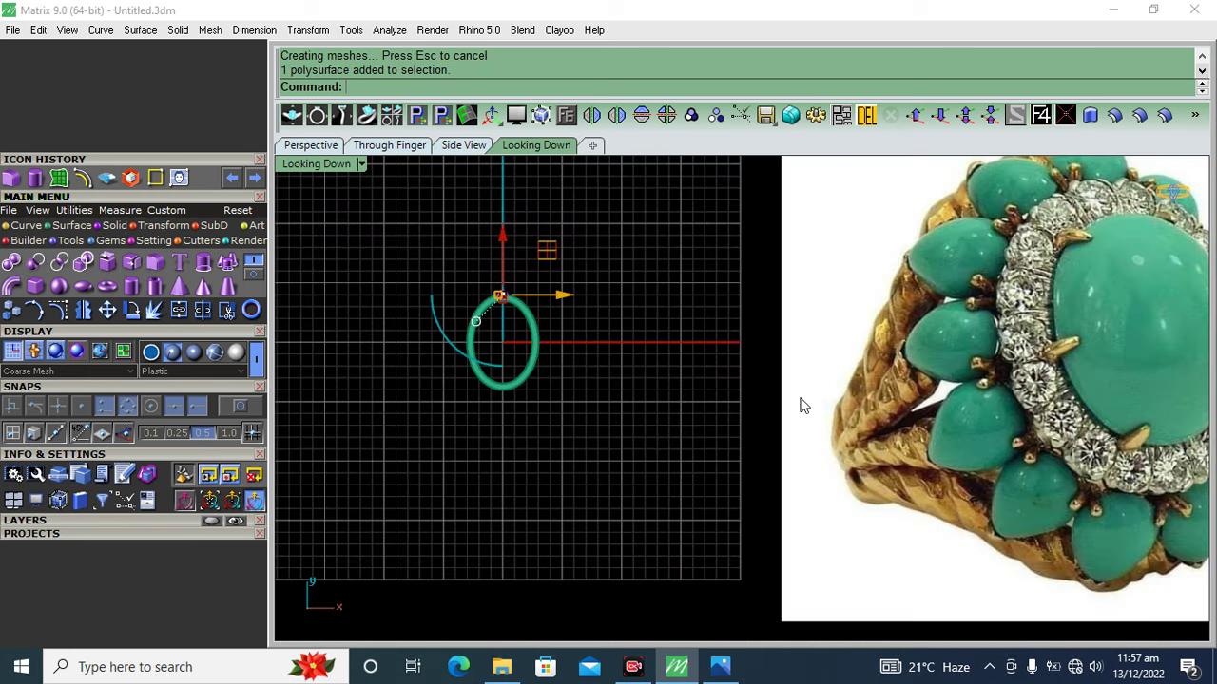
click(775, 403)
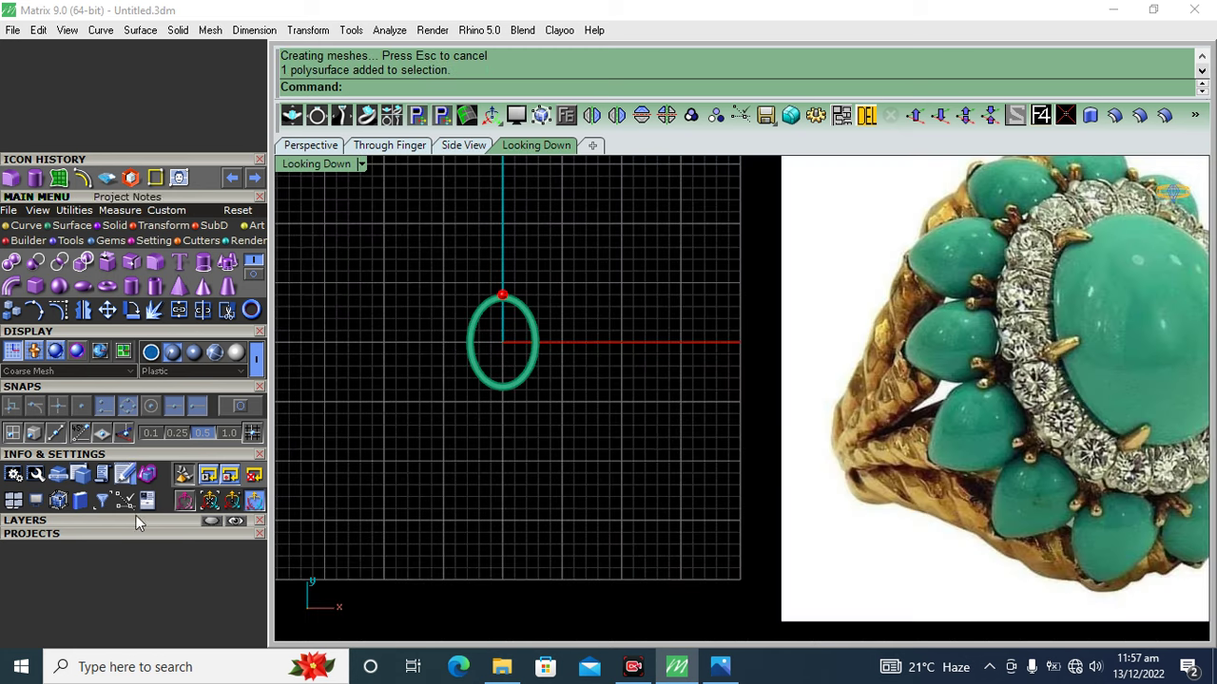
click(105, 519)
mouse_move(749, 378)
mouse_down()
mouse_move(839, 394)
mouse_move(728, 399)
mouse_move(739, 373)
mouse_up()
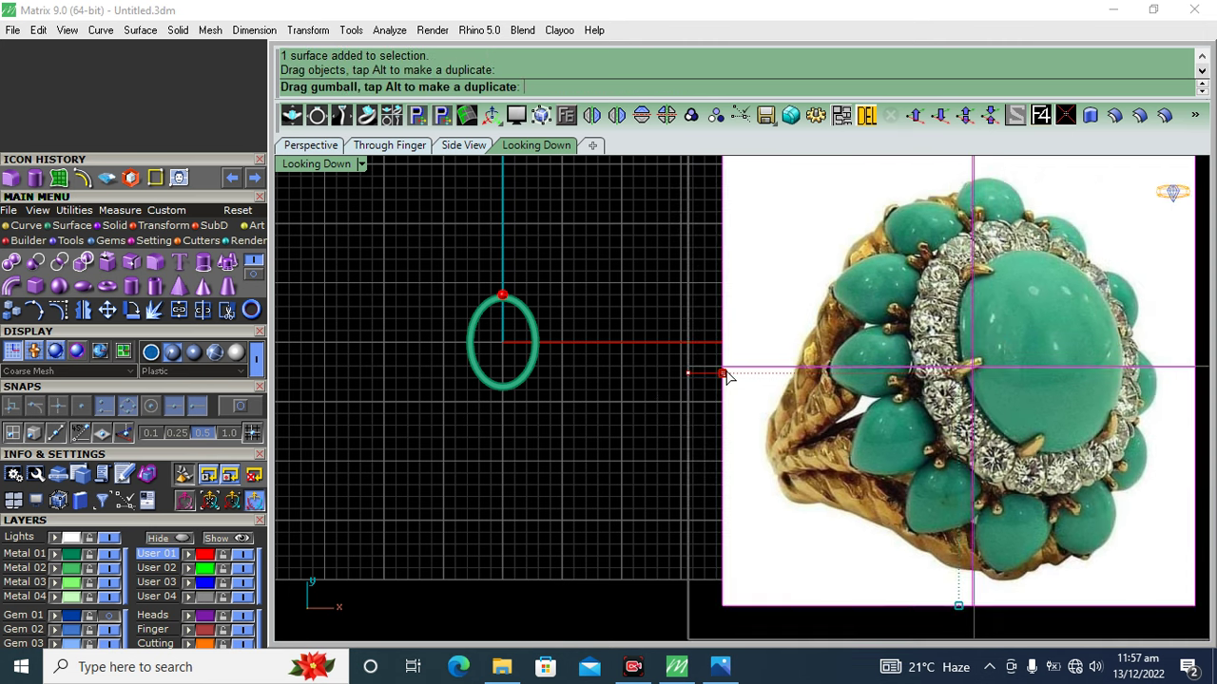
drag(865, 403, 821, 403)
click(608, 295)
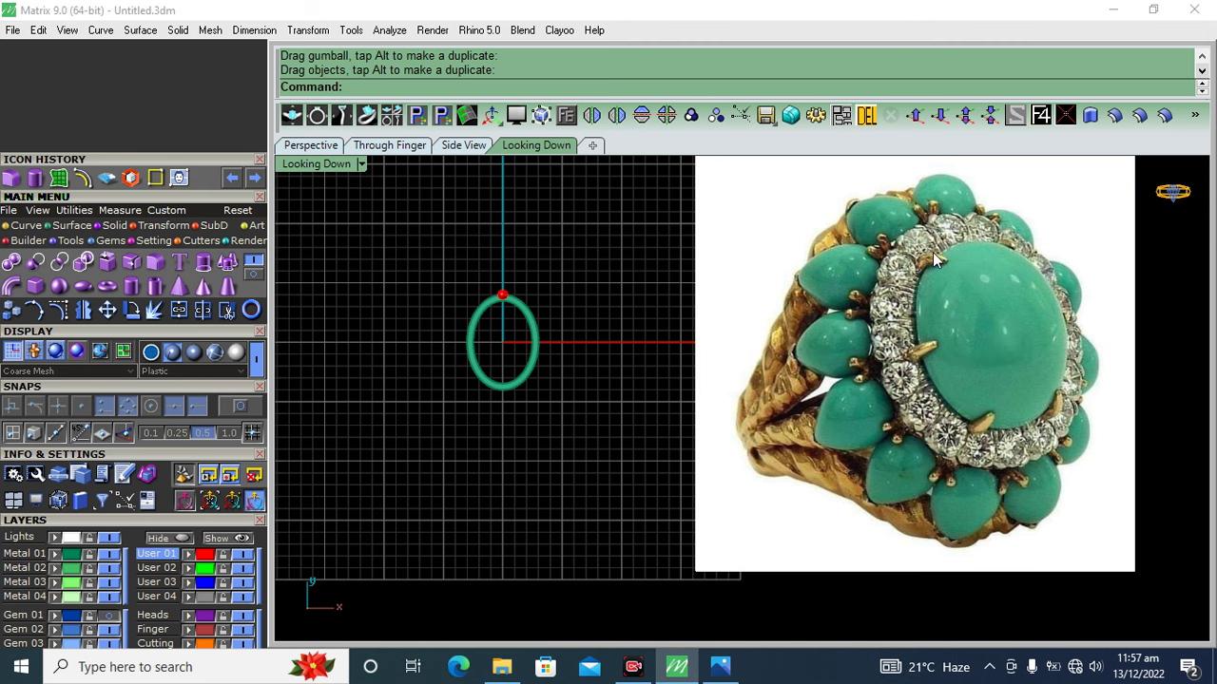
- Try moving the prong post left, then undo the move
scroll(485, 296, up, 3)
click(535, 301)
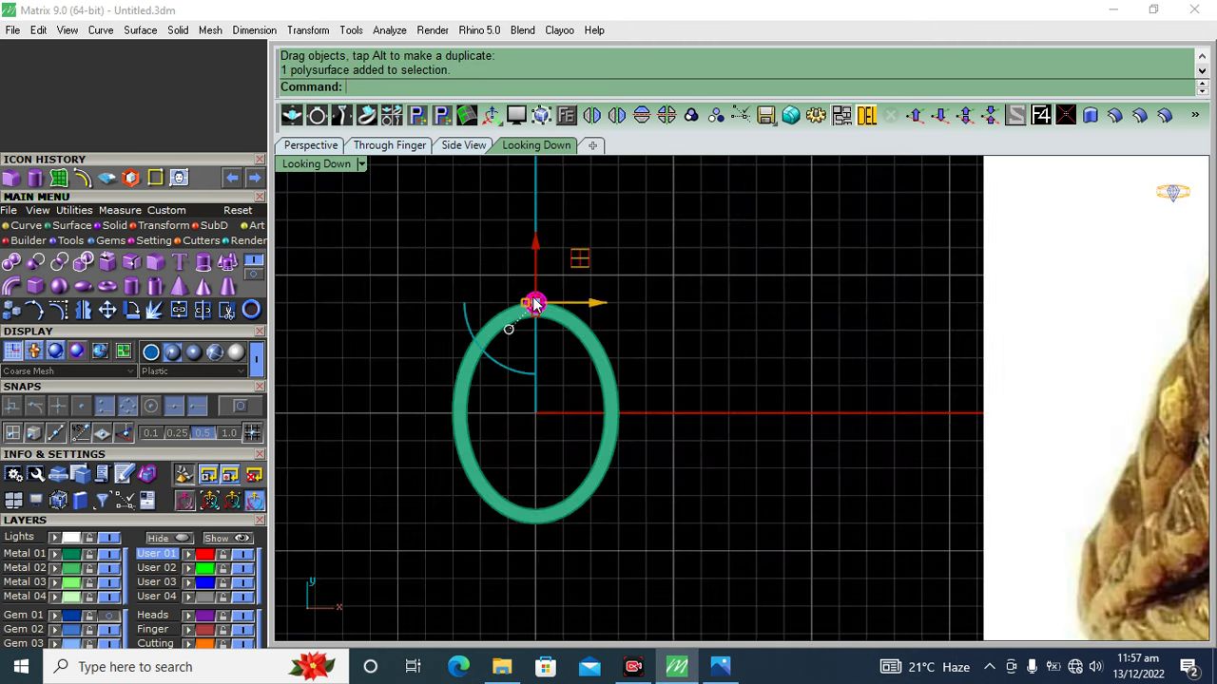
scroll(565, 271, up, 2)
mouse_move(562, 258)
mouse_down()
mouse_move(488, 274)
mouse_move(485, 293)
mouse_up()
key(ctrl+z)
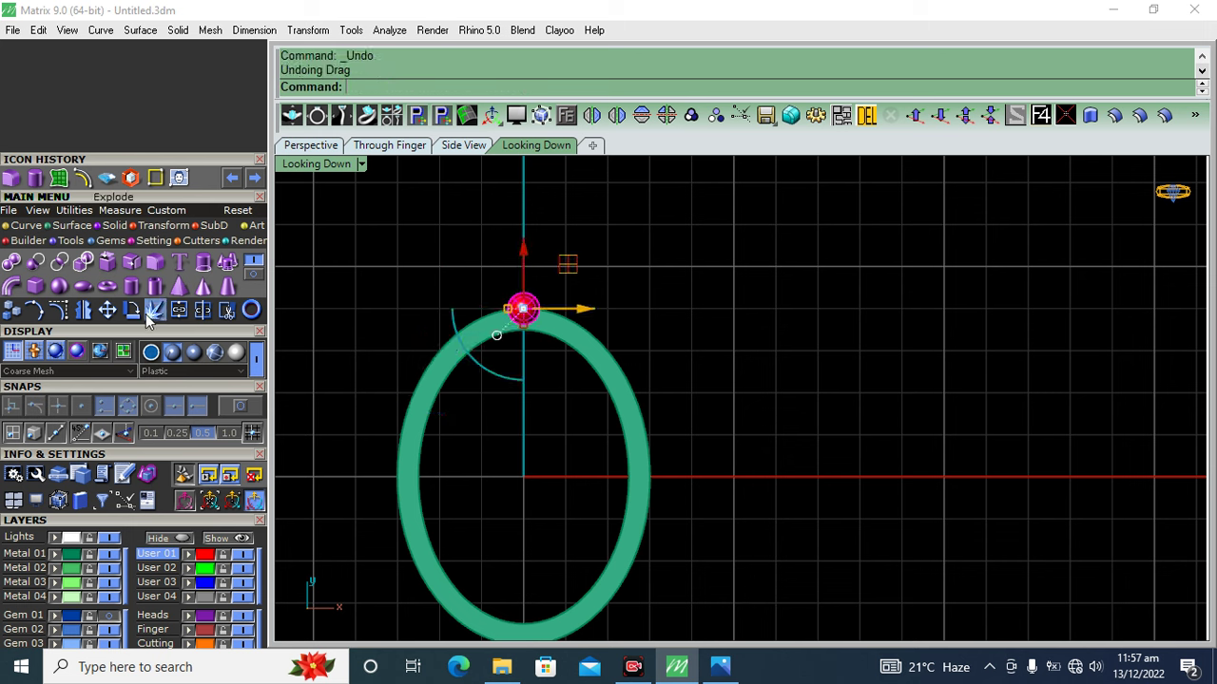
click(131, 310)
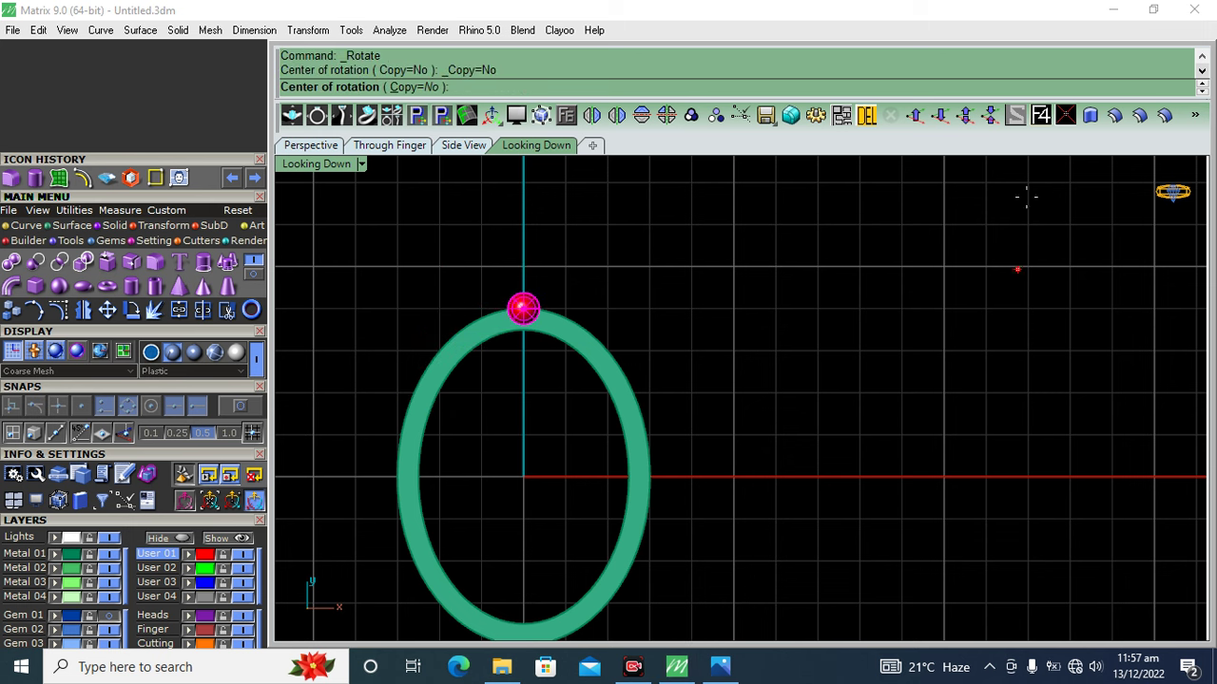
- Rotate a copy of the prong 90° about 0,0,0 to the left side of the bezel
text(0,0,0)
key(Return)
scroll(805, 276, down, 2)
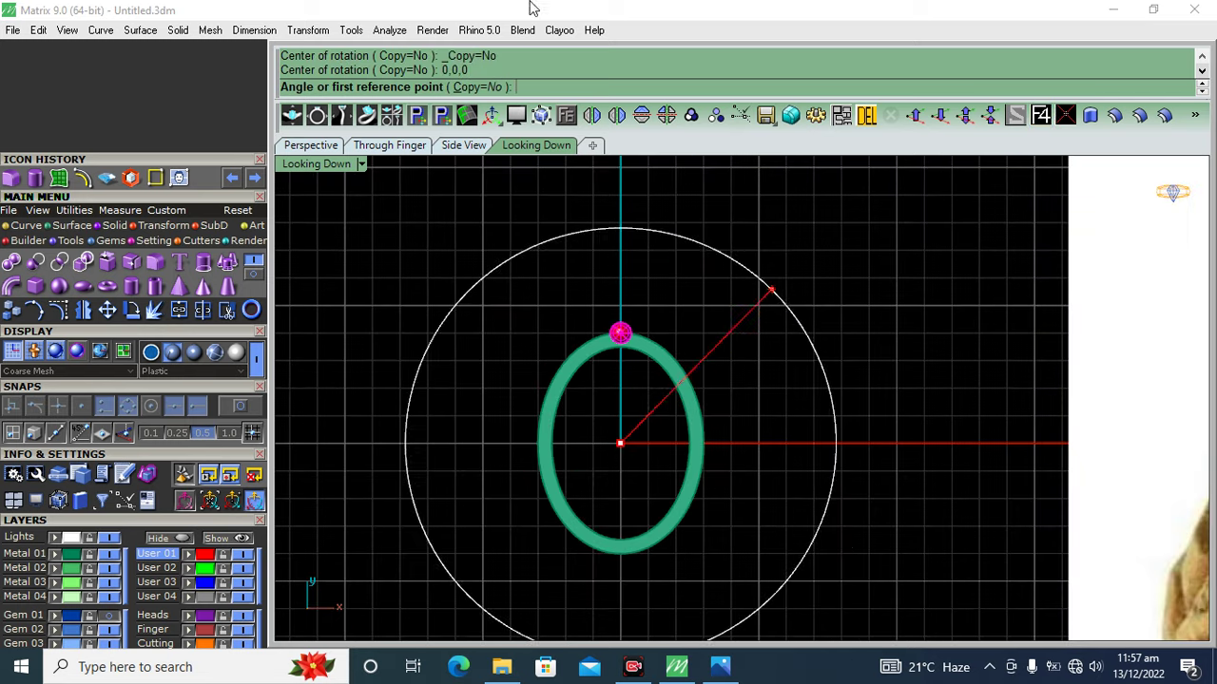
click(471, 87)
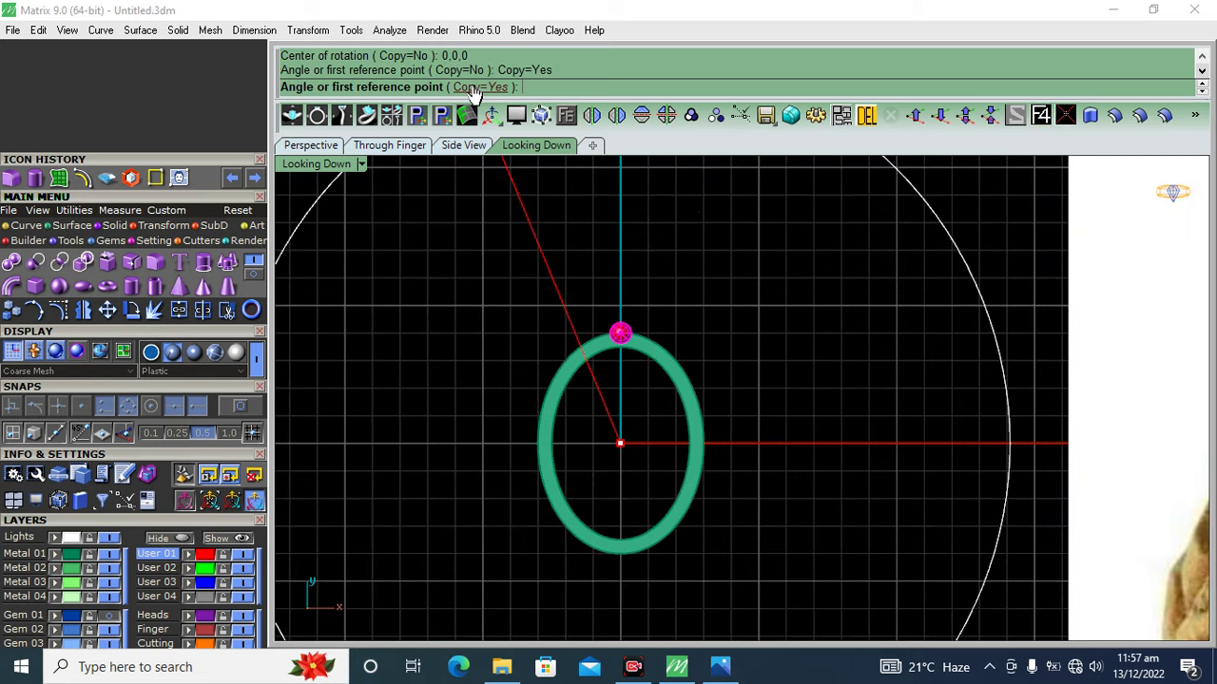
click(619, 253)
click(488, 443)
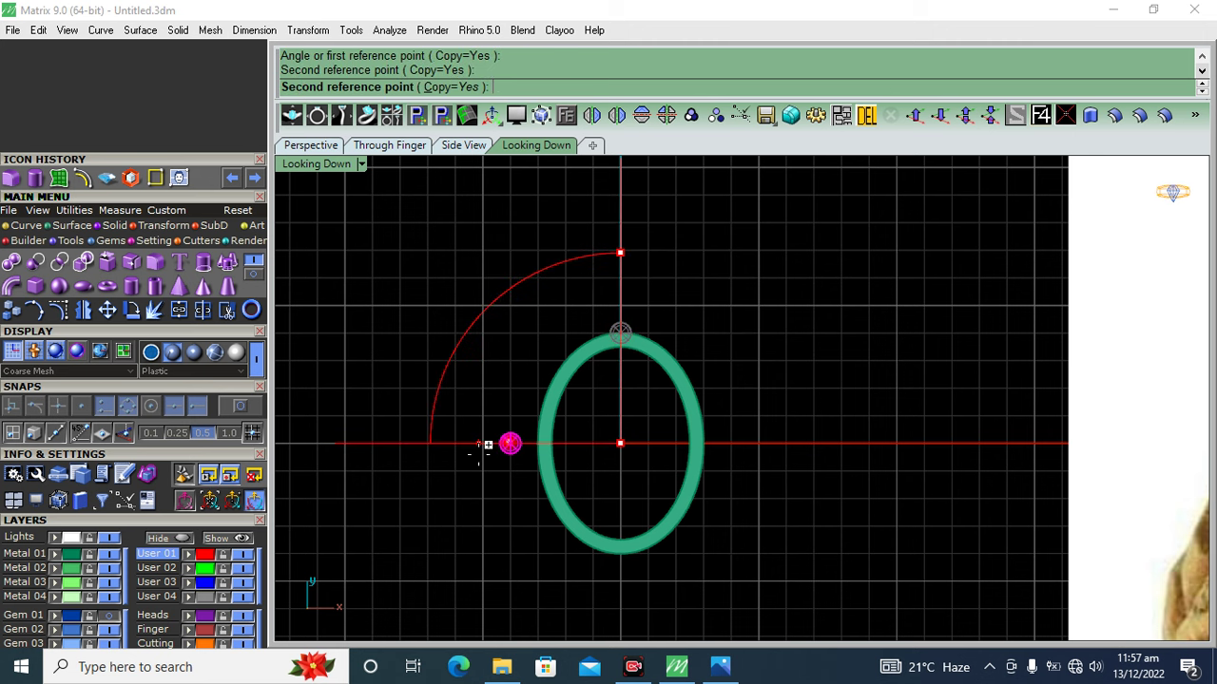
key(Return)
- Drag the left prong onto the oval band and shift the top prong up-left along the ring
scroll(494, 446, up, 2)
scroll(511, 456, up, 1)
click(532, 437)
drag(460, 434, 504, 439)
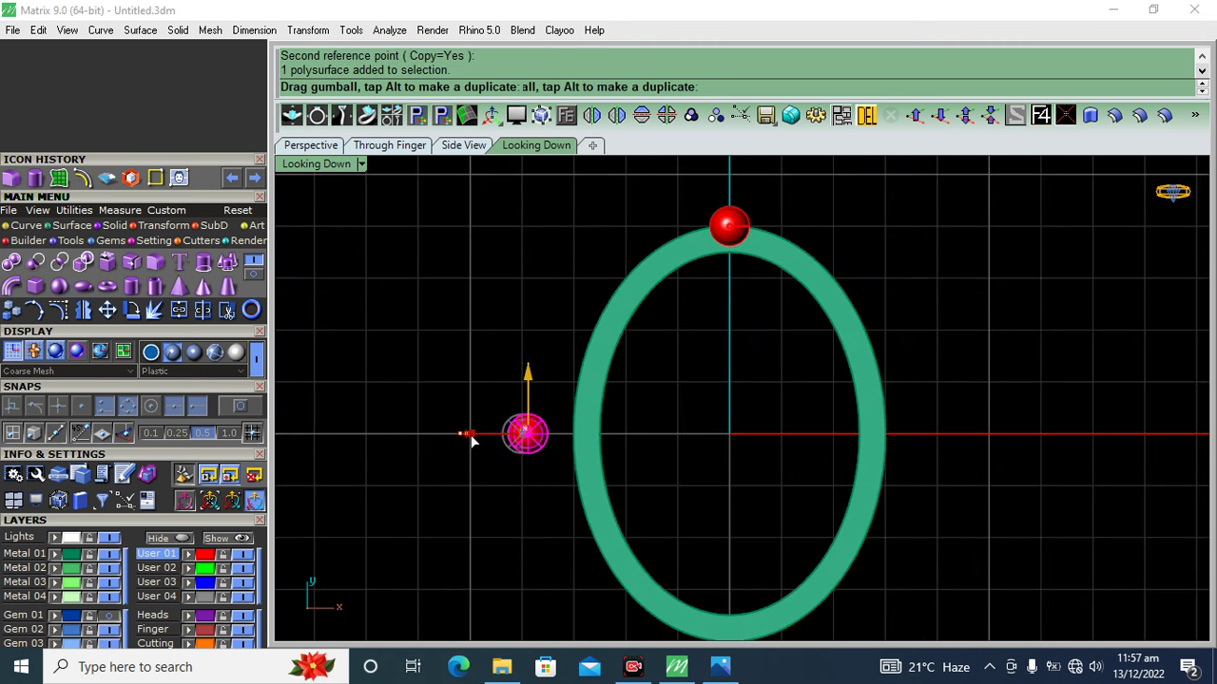
click(730, 224)
drag(770, 196, 669, 239)
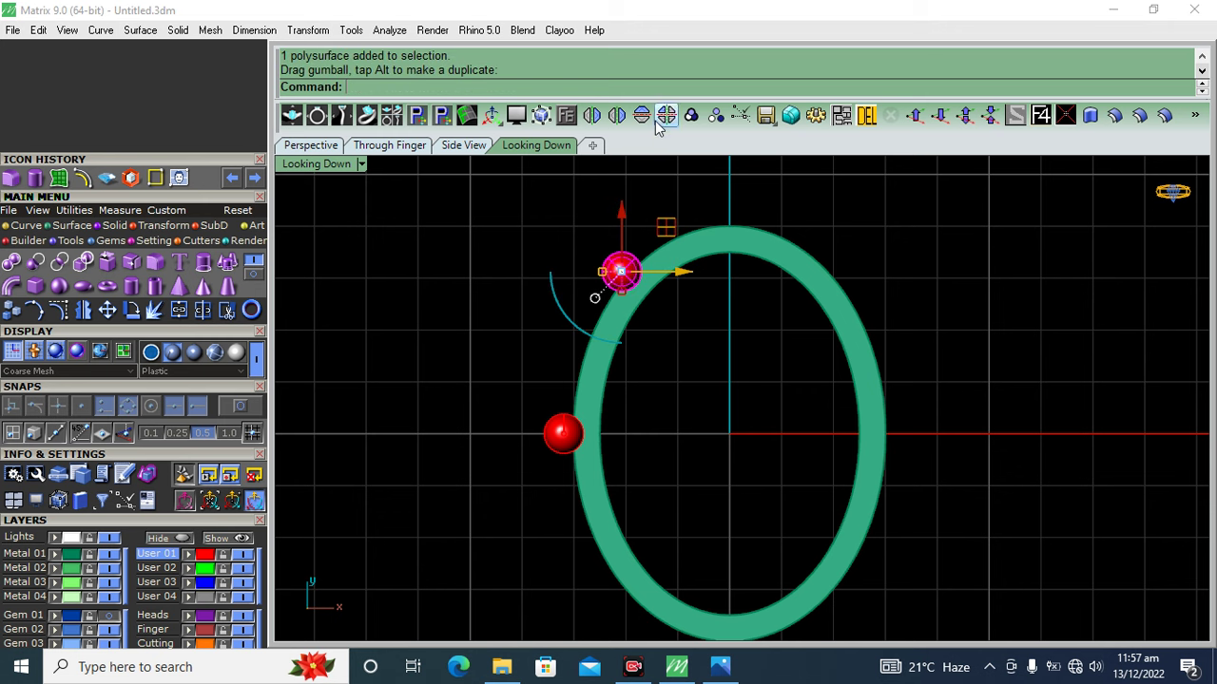
click(530, 239)
click(619, 273)
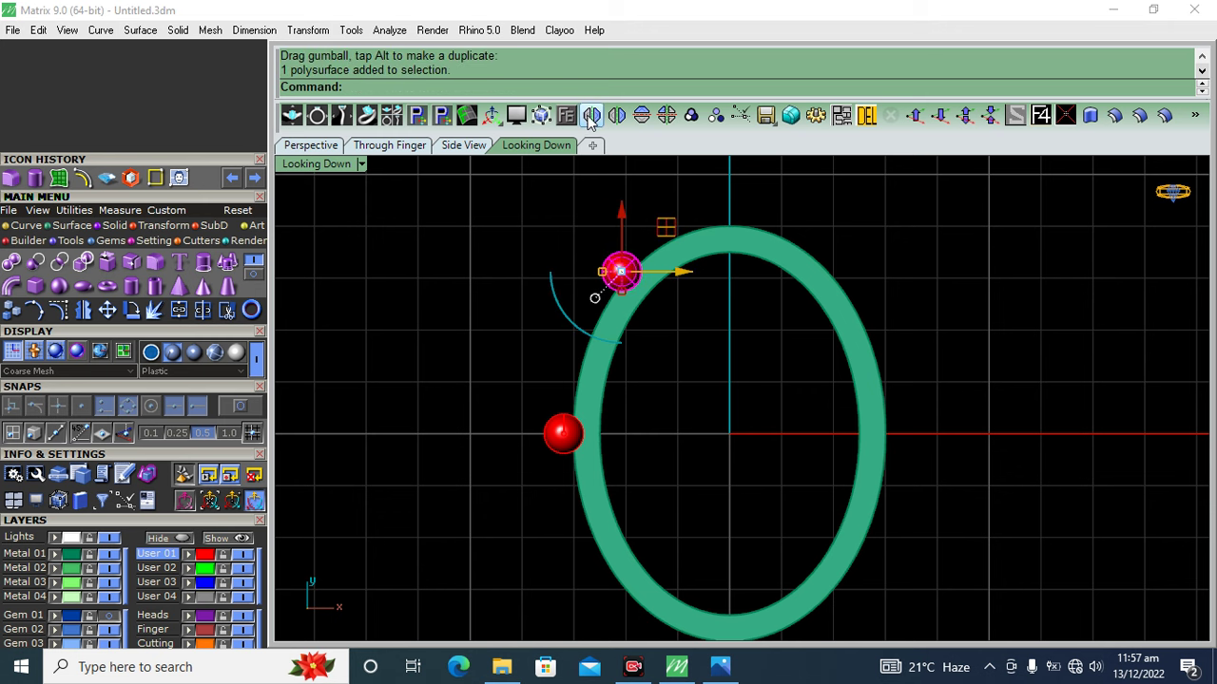
scroll(505, 299, down, 2)
right_drag(505, 299, 481, 326)
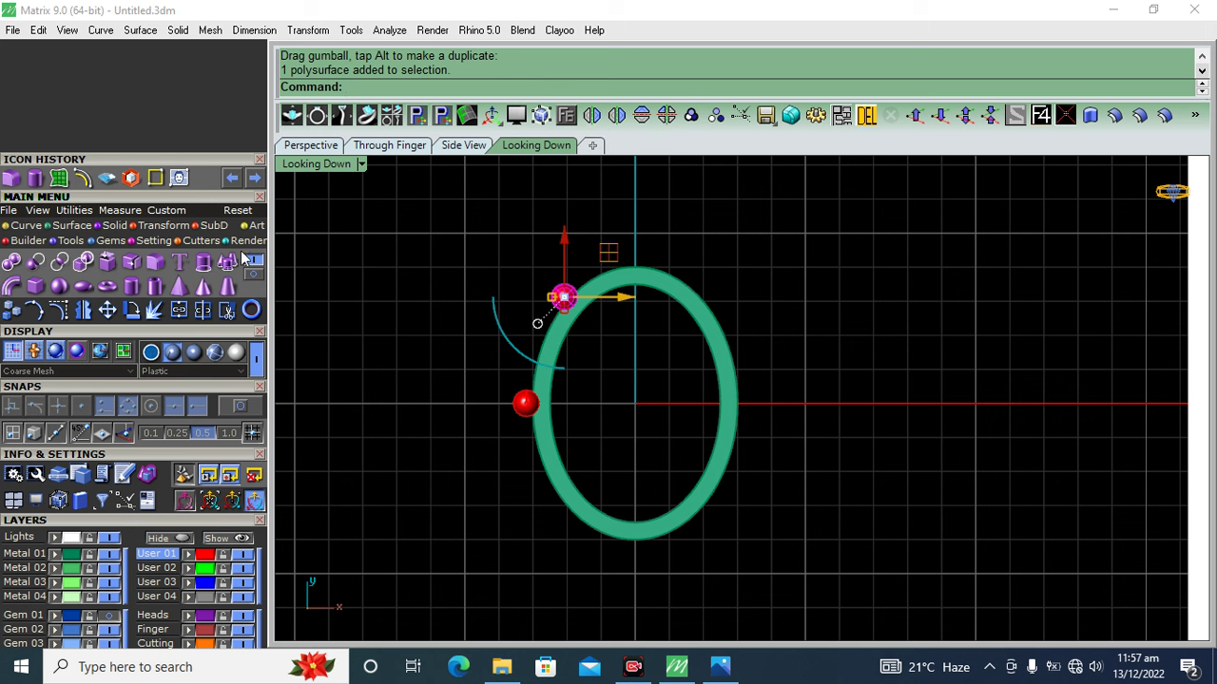
- Mirror the top-left prong to the top-right and the left prong to the right about 0,0,0
click(84, 312)
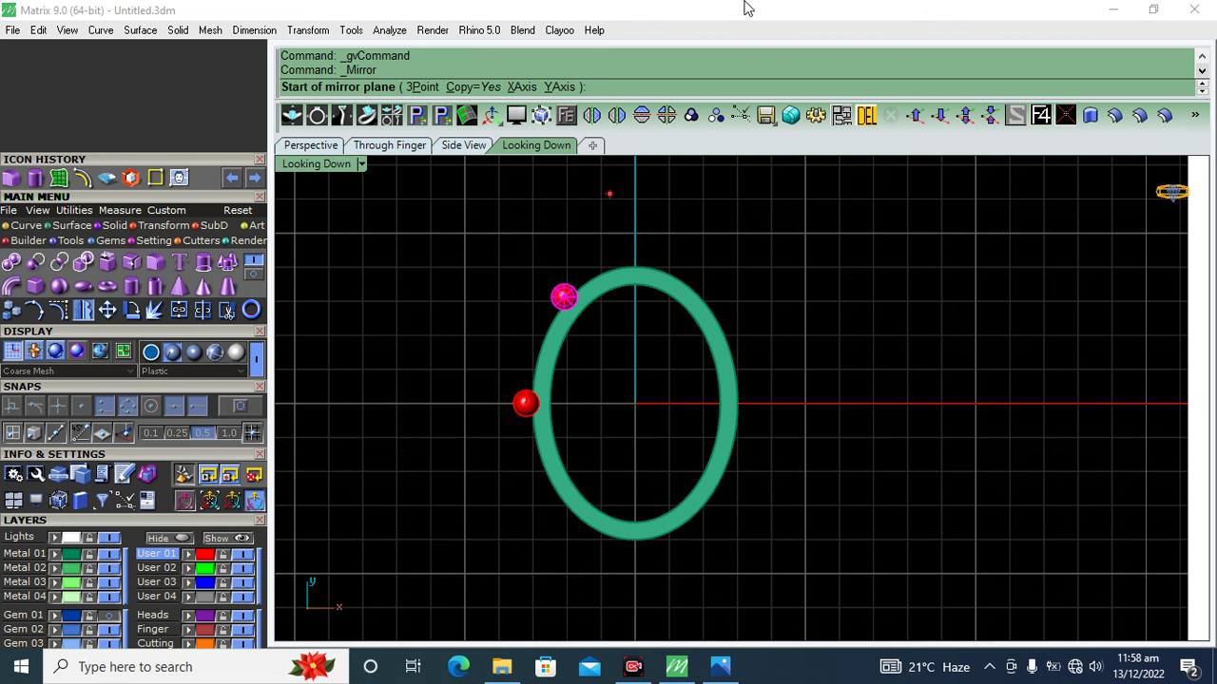
text( 0,0,0)
key(Return)
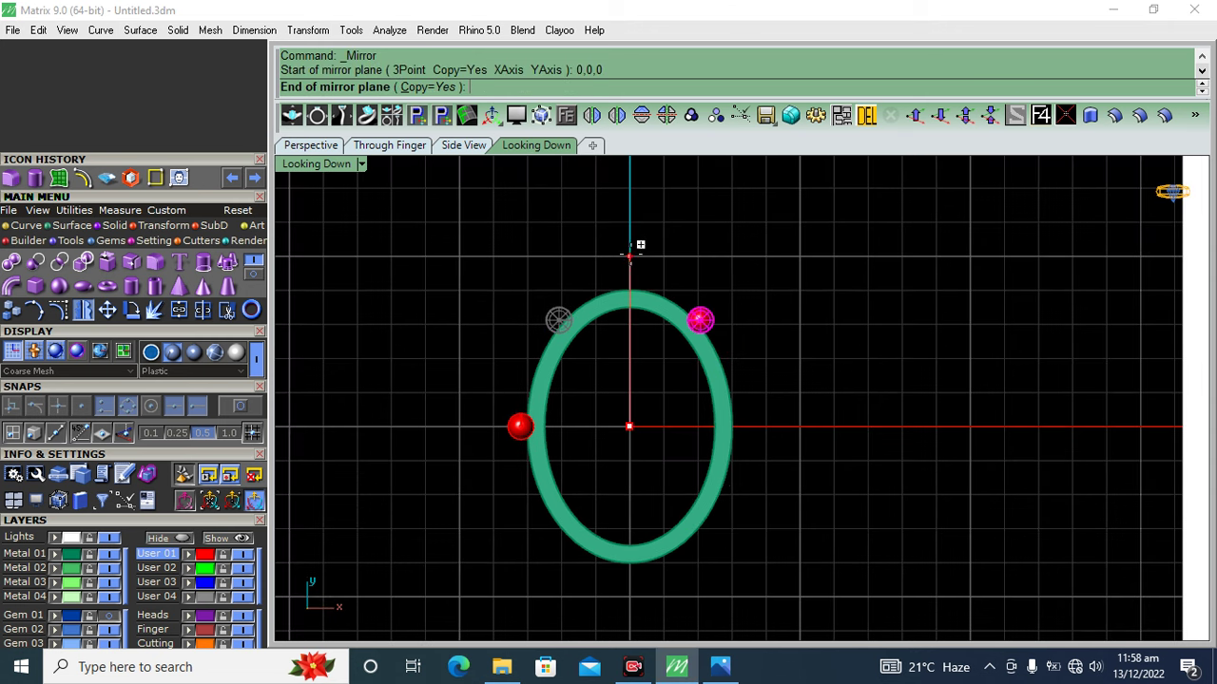
click(628, 260)
click(520, 427)
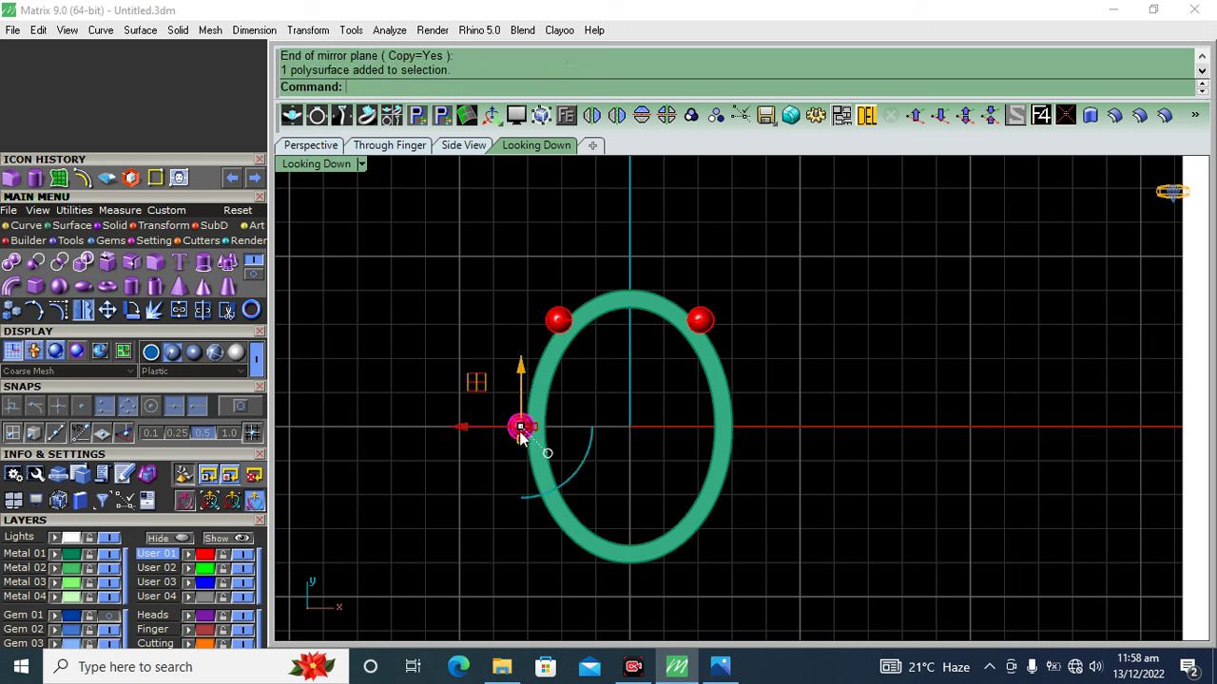
key(Return)
text(0,0,0)
key(Return)
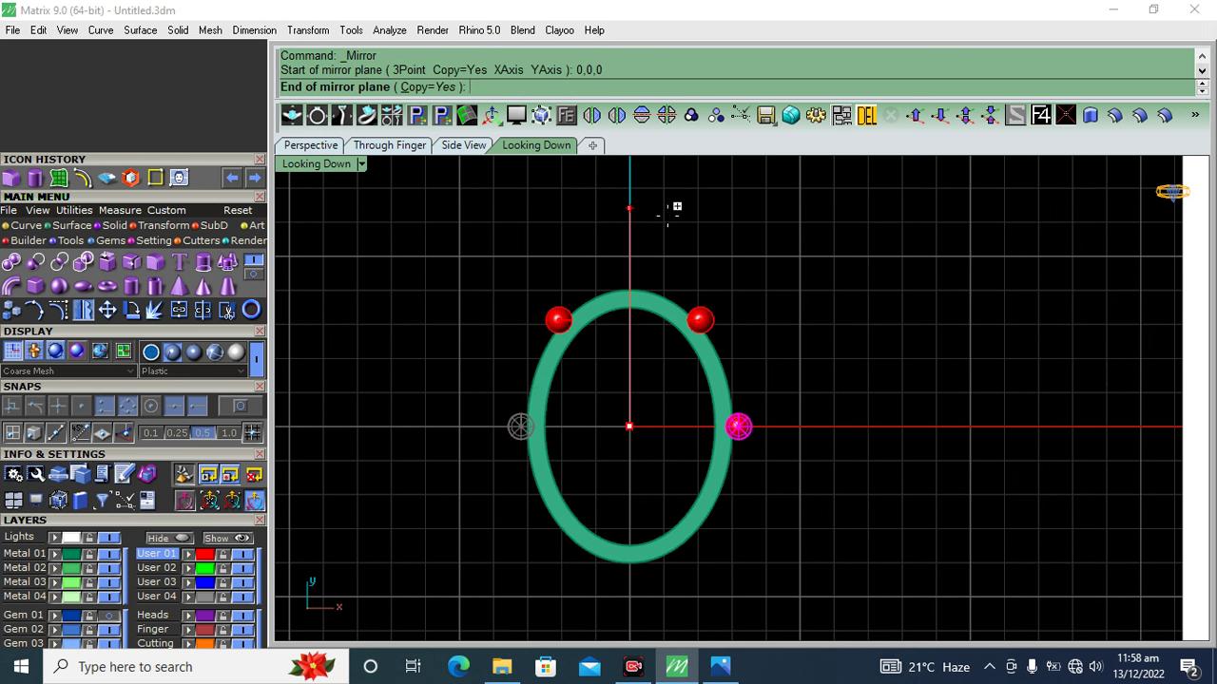
click(673, 205)
- Mirror the two top prongs about 0,0,0 to create the two bottom prongs
click(558, 321)
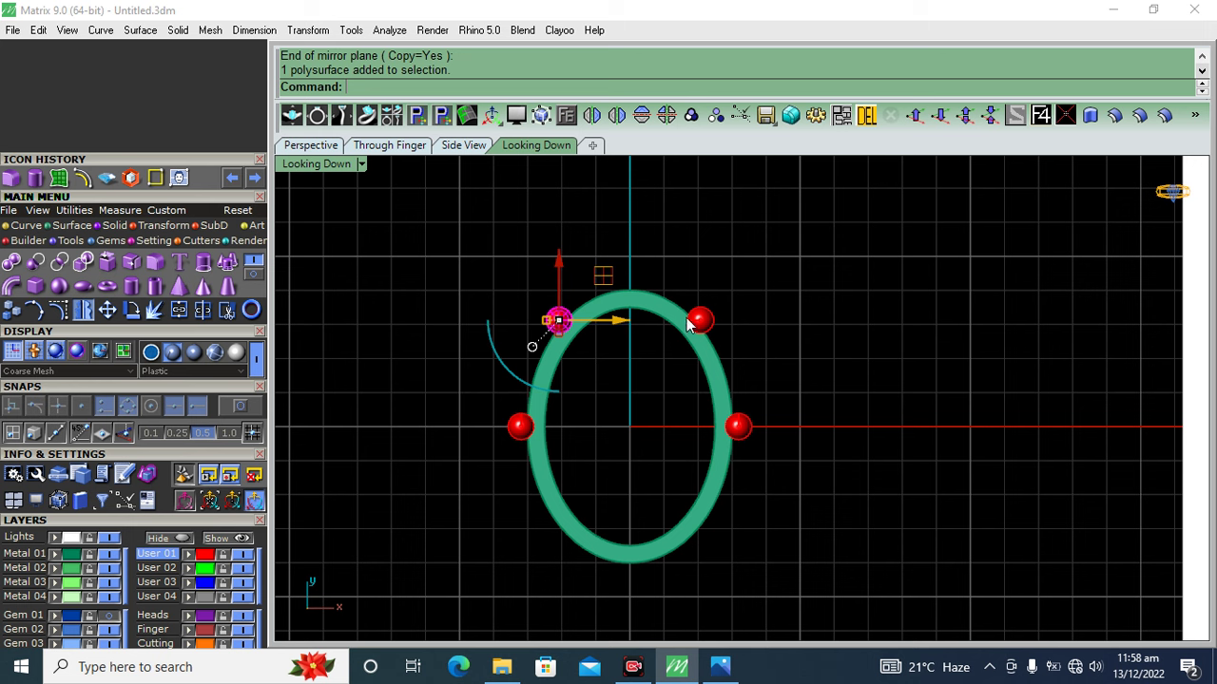
shift+click(699, 319)
key(Return)
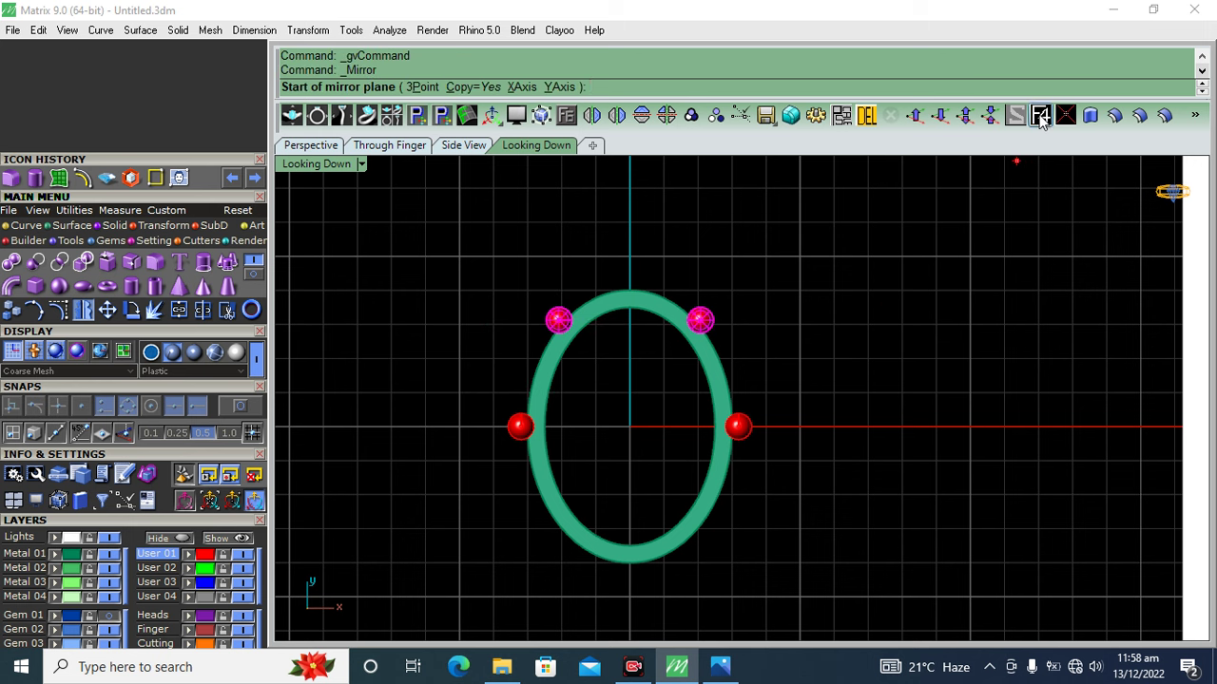
text(0,0,0)
key(Return)
click(1039, 411)
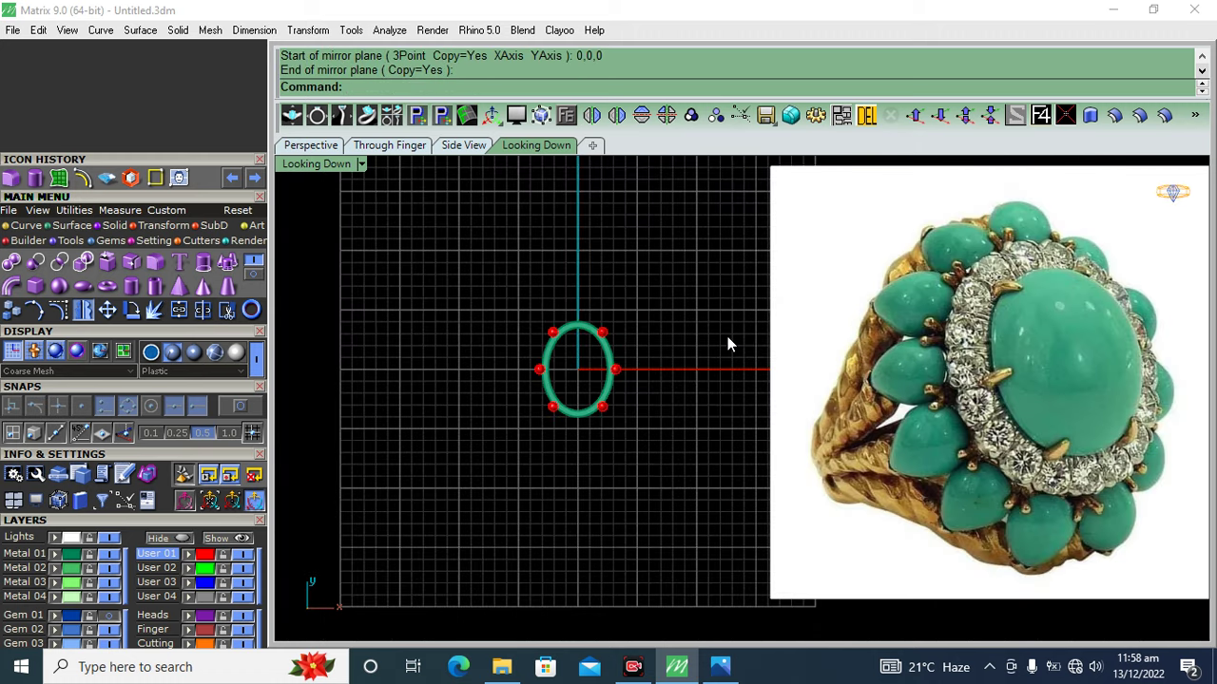
drag(643, 268, 480, 534)
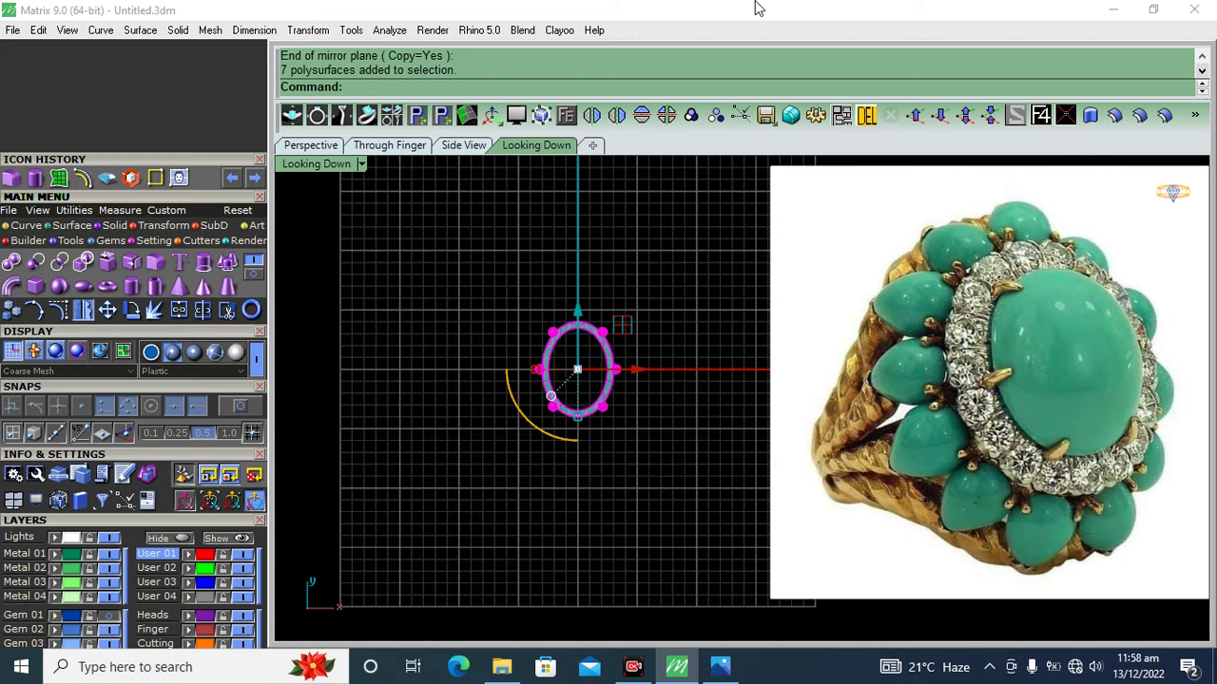
- Group the bezel and prongs, lift the oval gem, and place it on the Gem 01 layer
click(691, 115)
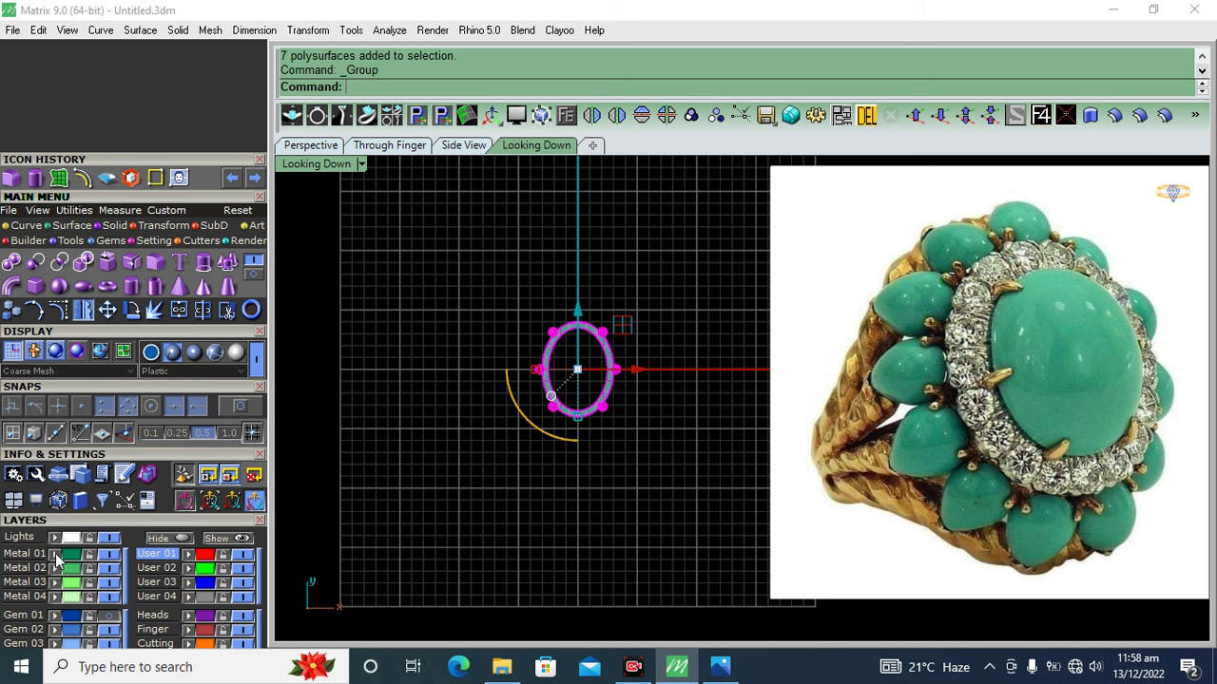
click(537, 377)
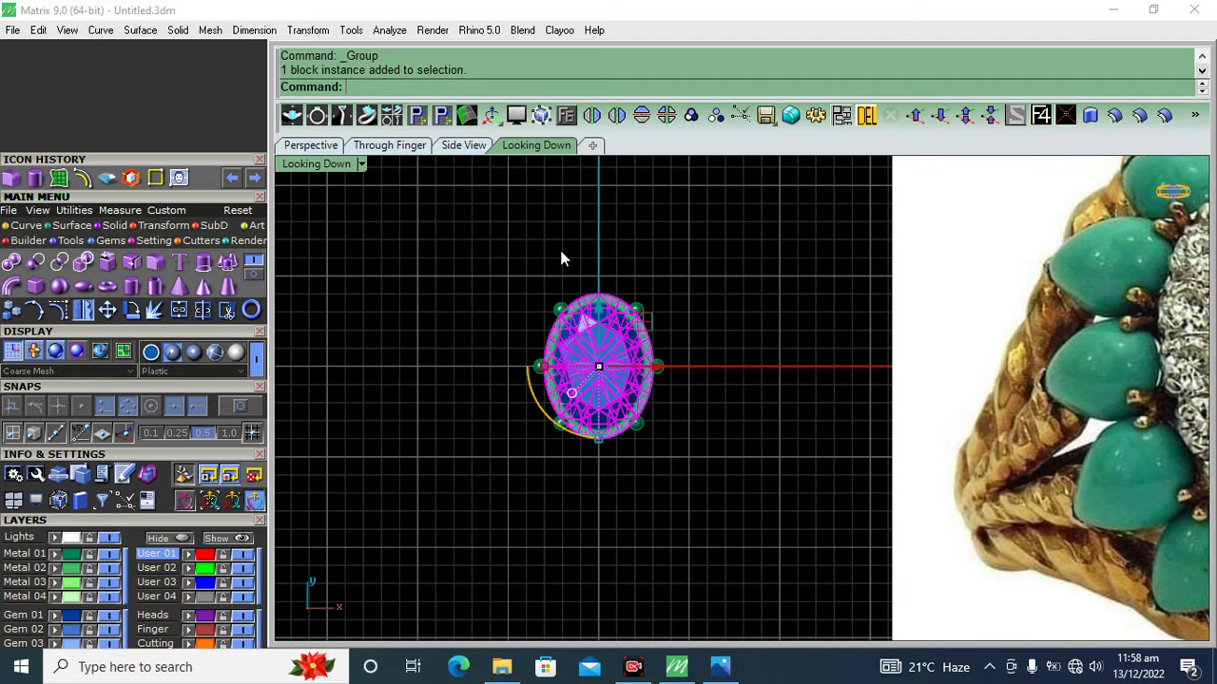
click(324, 147)
drag(747, 359, 741, 318)
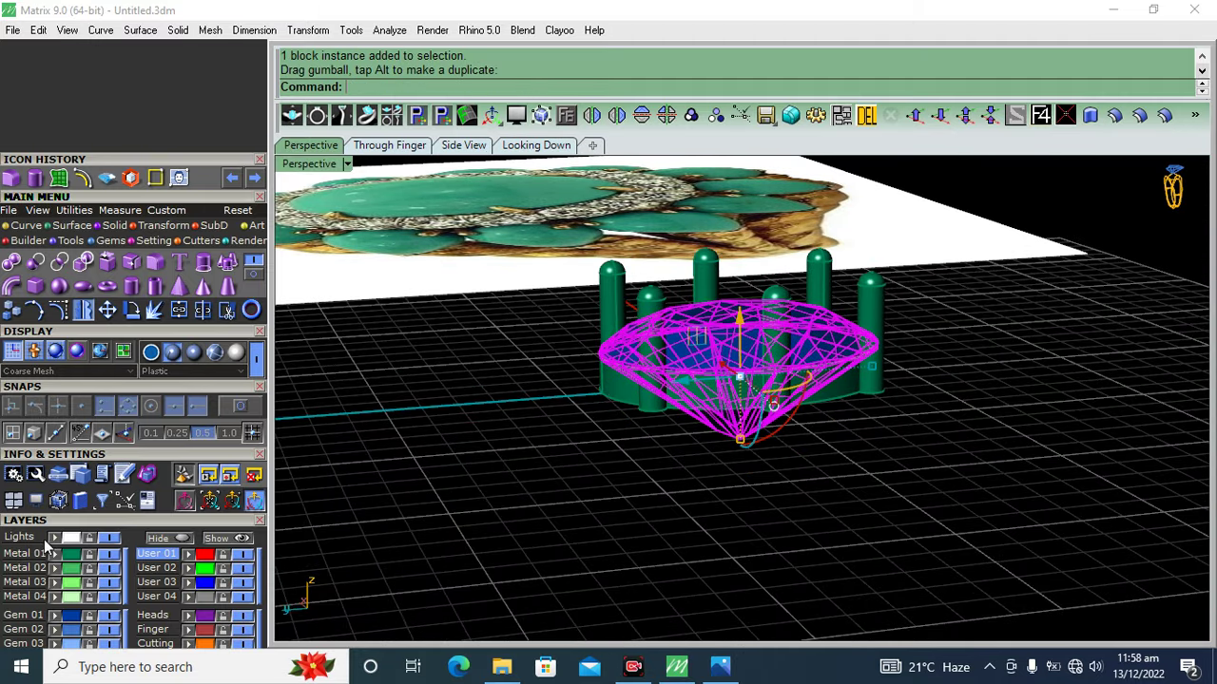
click(109, 616)
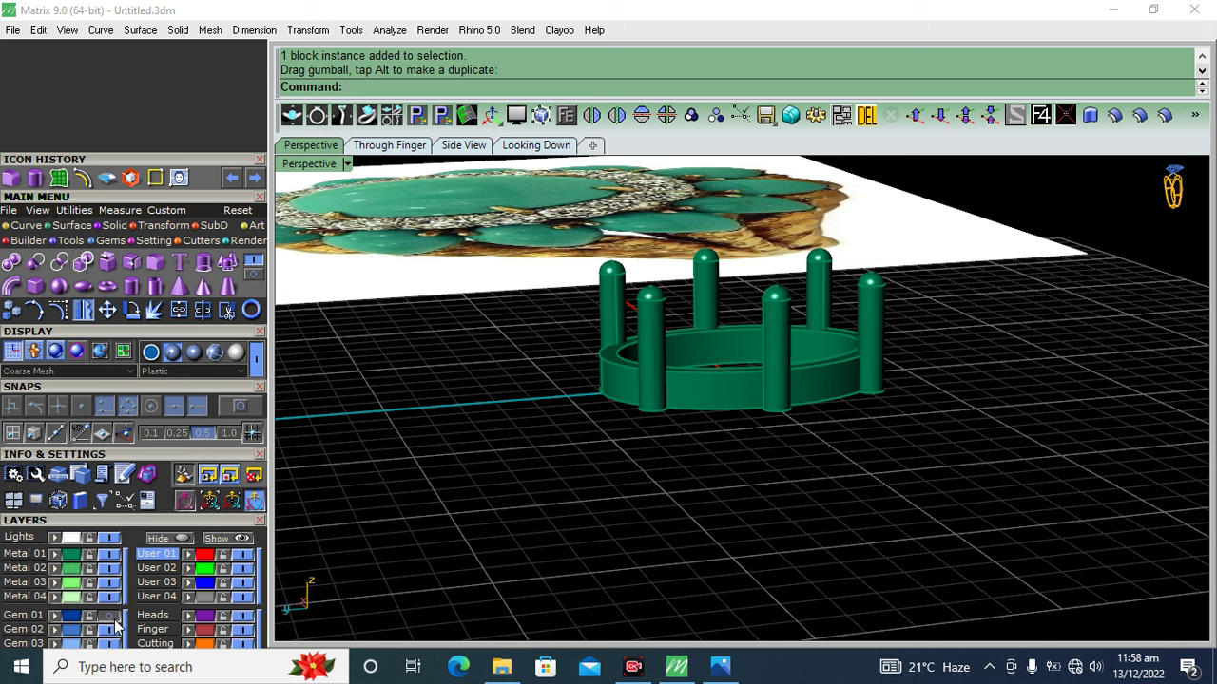
click(109, 618)
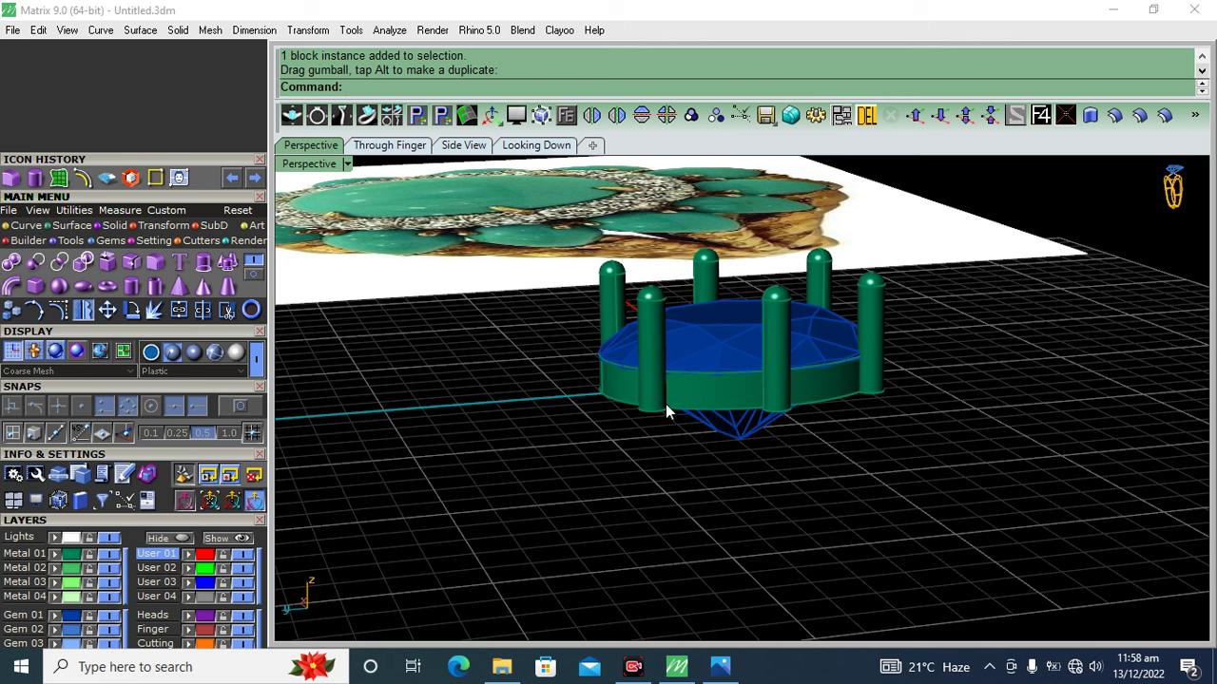
click(107, 554)
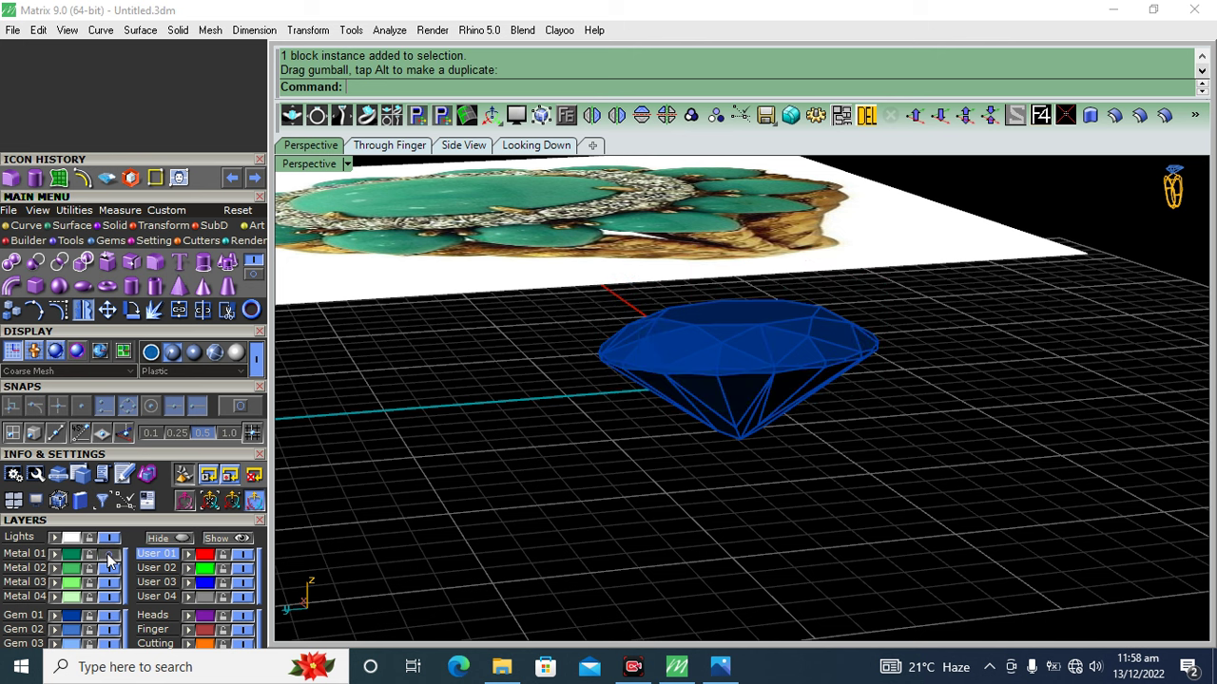
click(108, 556)
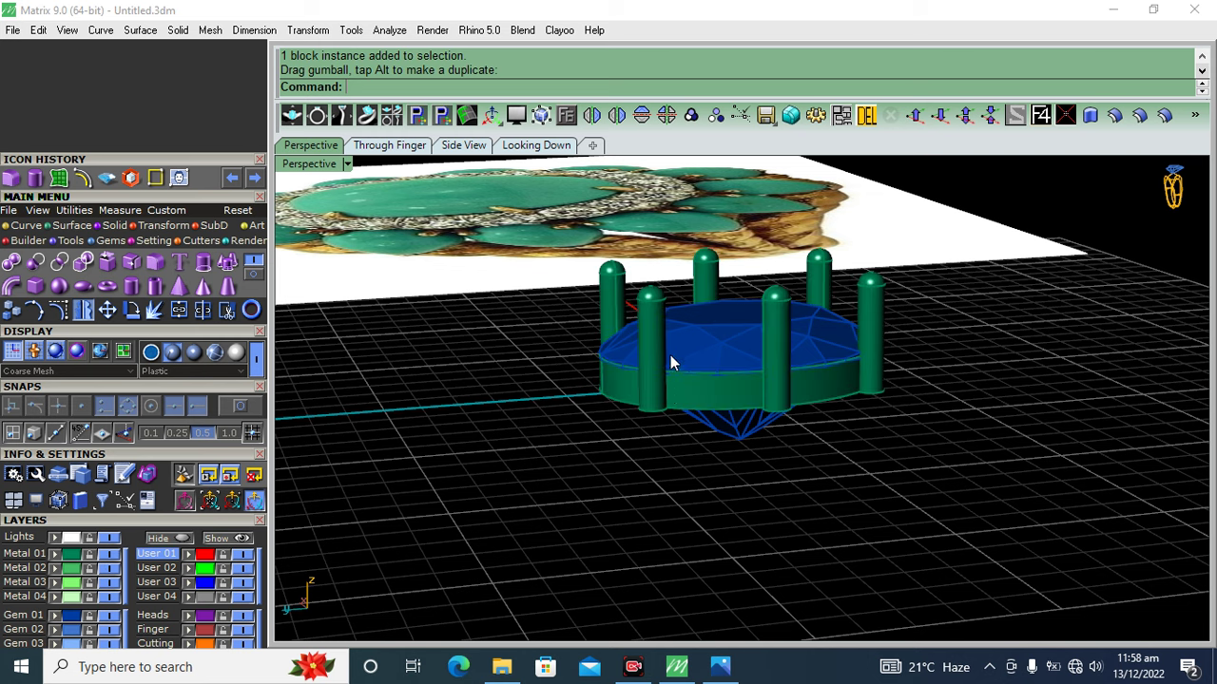
- Lower the gem slightly in the bezel, then group gem, prongs and bezel with Ctrl+G
scroll(670, 354, up, 3)
click(711, 344)
drag(803, 338, 765, 489)
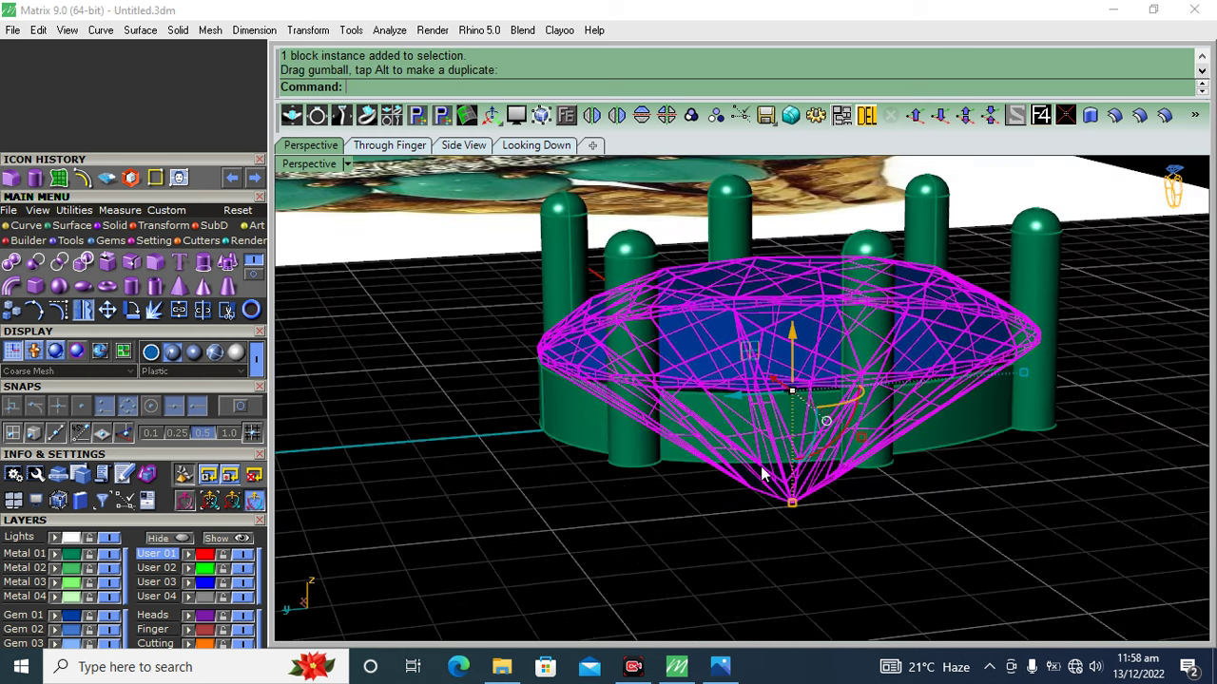
click(676, 516)
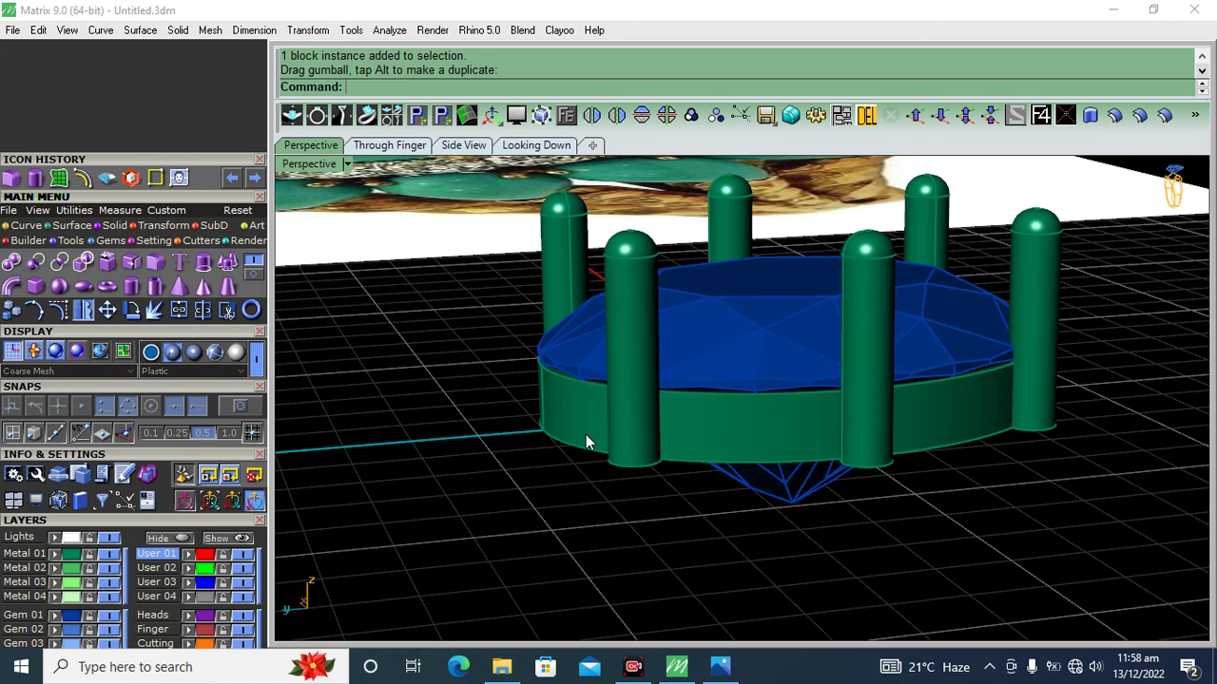
scroll(581, 439, down, 5)
right_drag(581, 439, 694, 451)
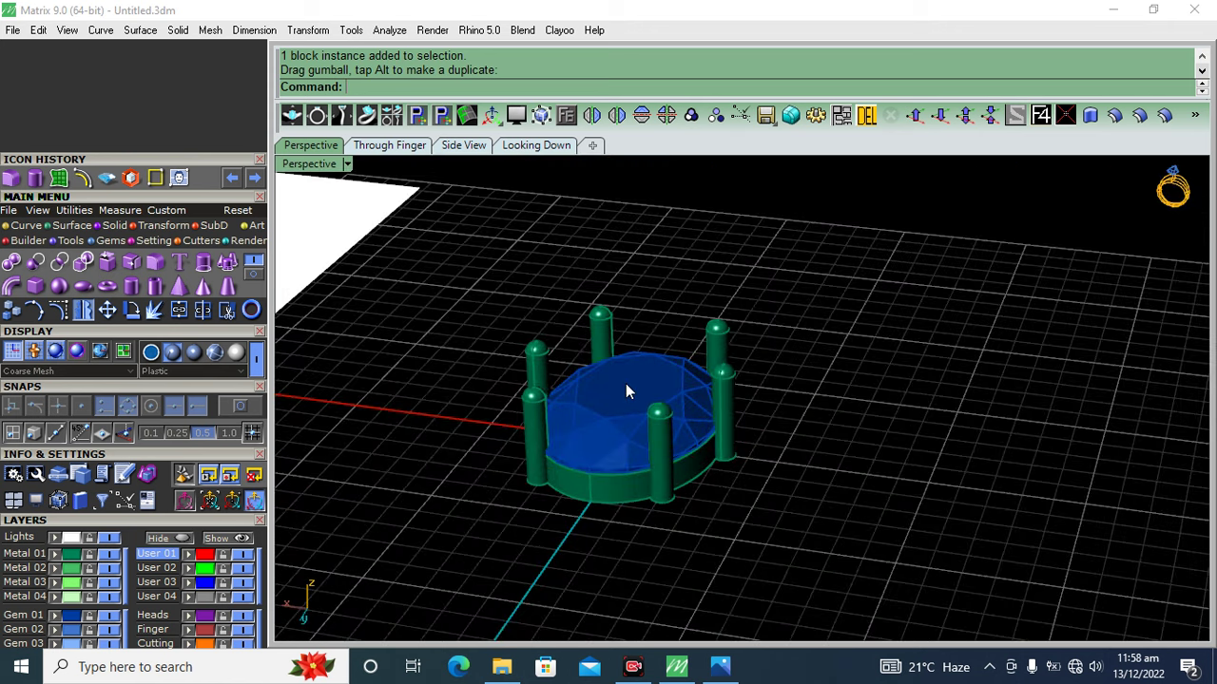
drag(795, 283, 551, 499)
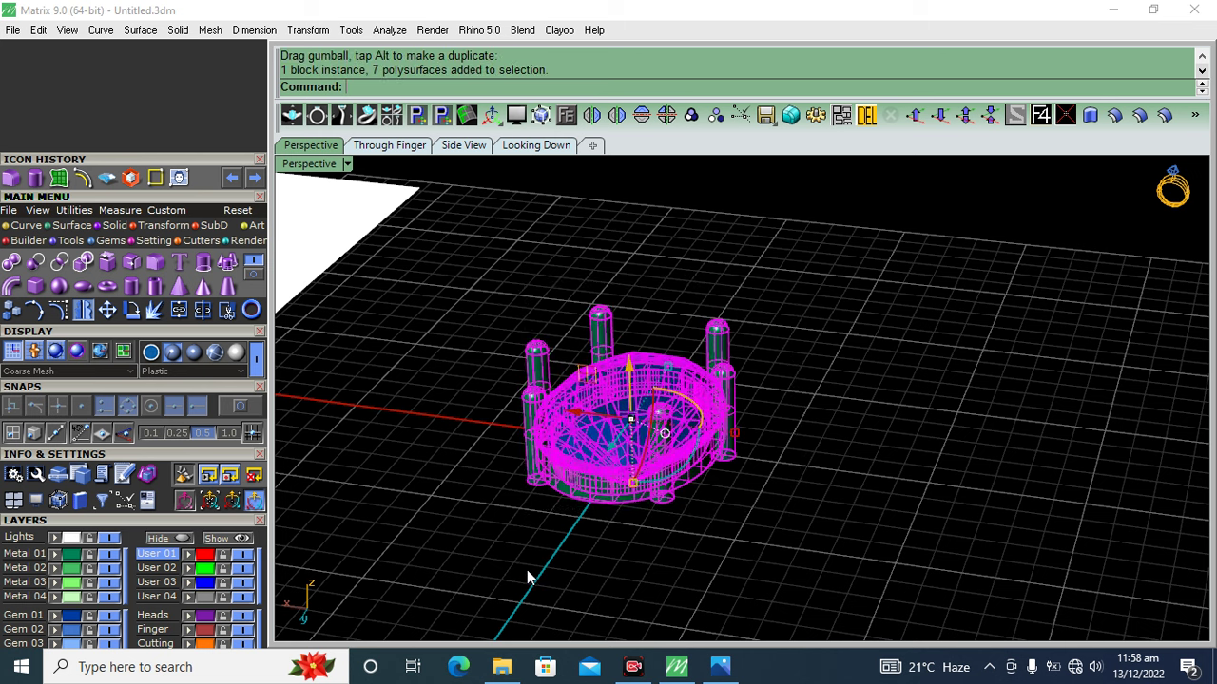
key(ctrl+g)
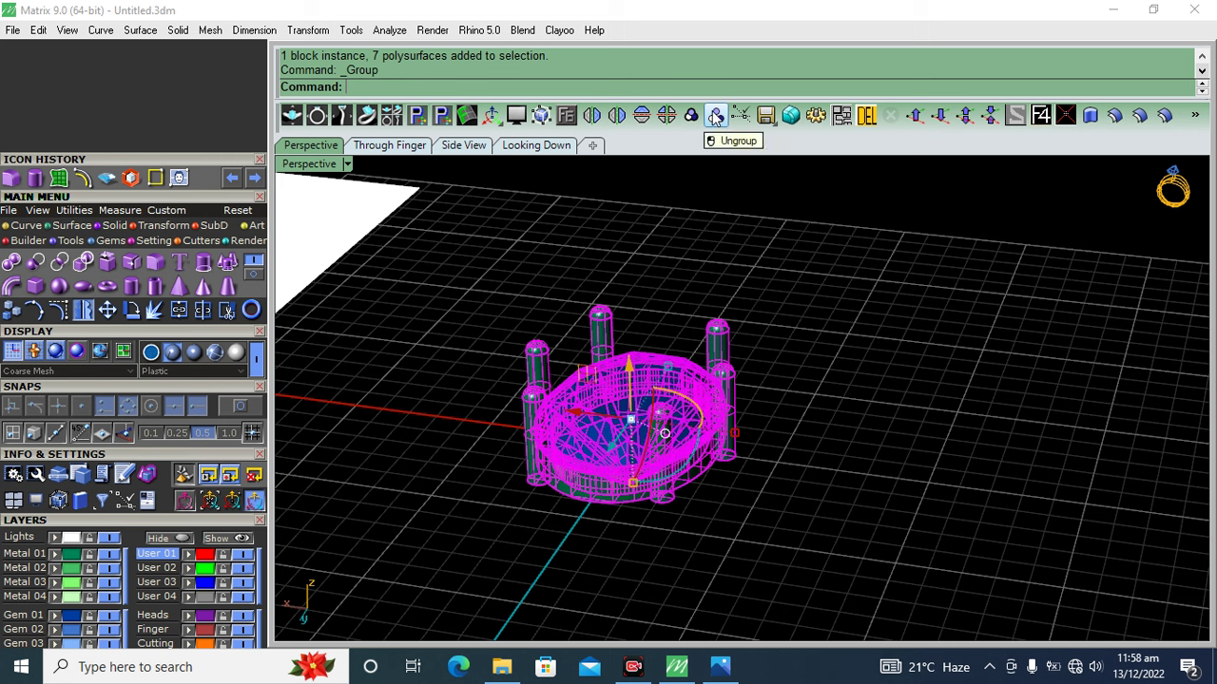
click(863, 265)
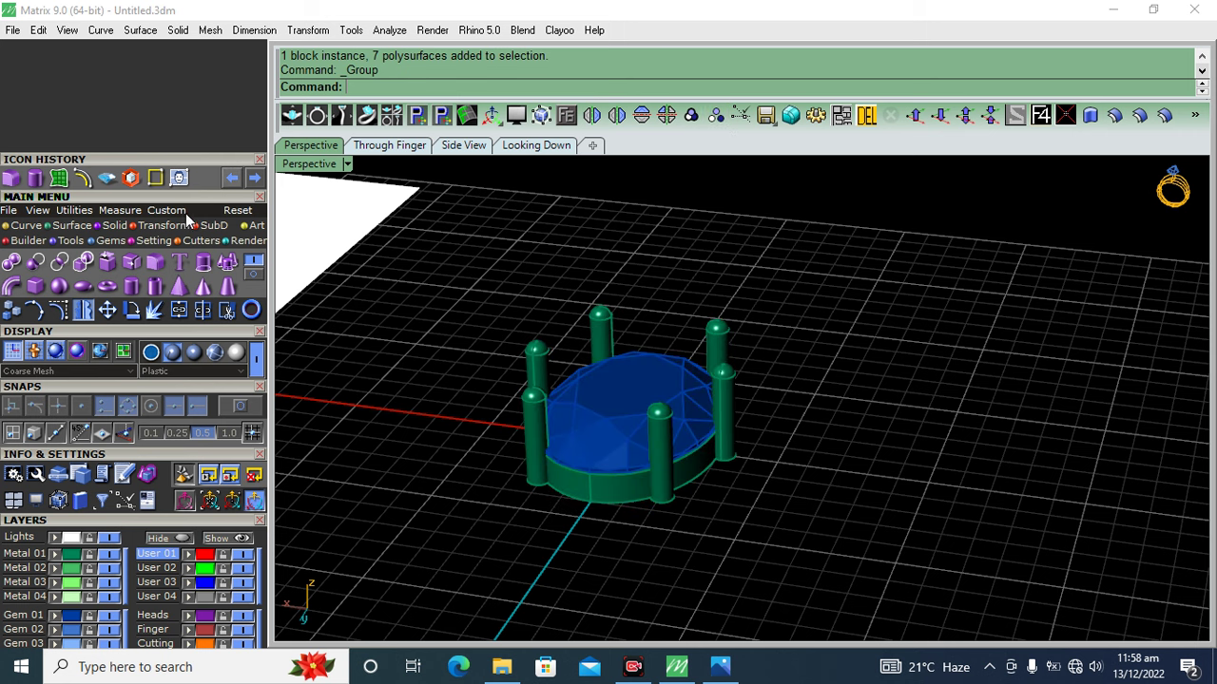
- Switch to the top-down view and zoom around the turquoise ring photo
click(74, 210)
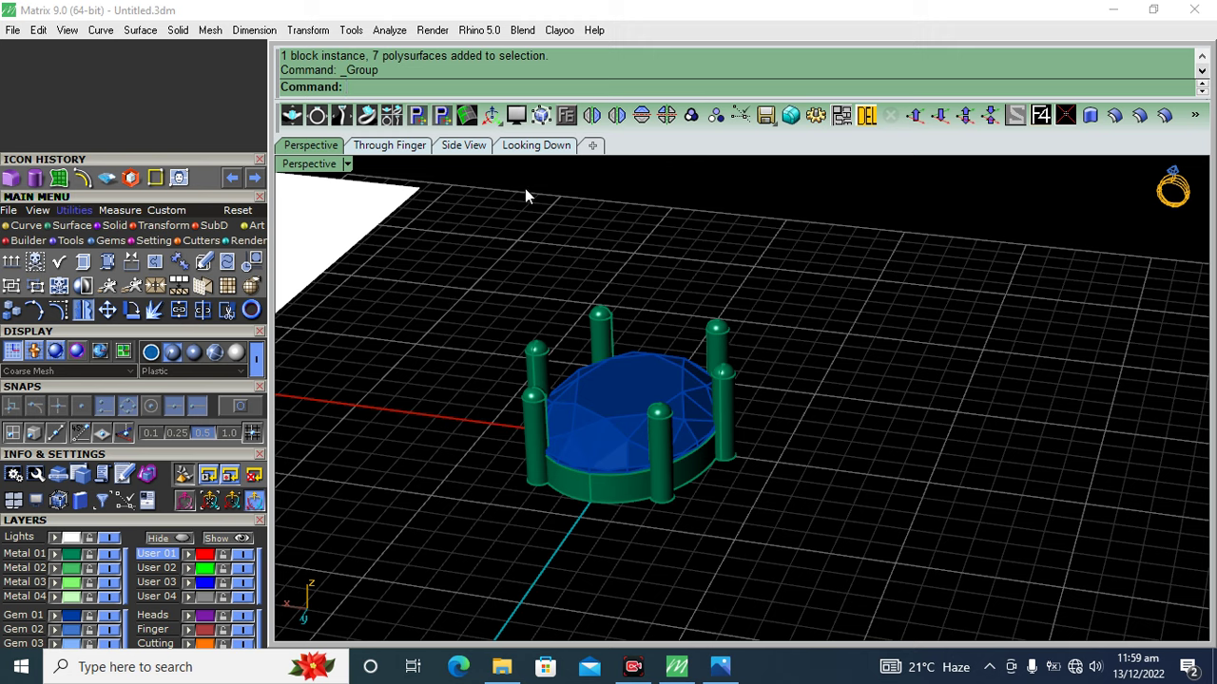
click(520, 149)
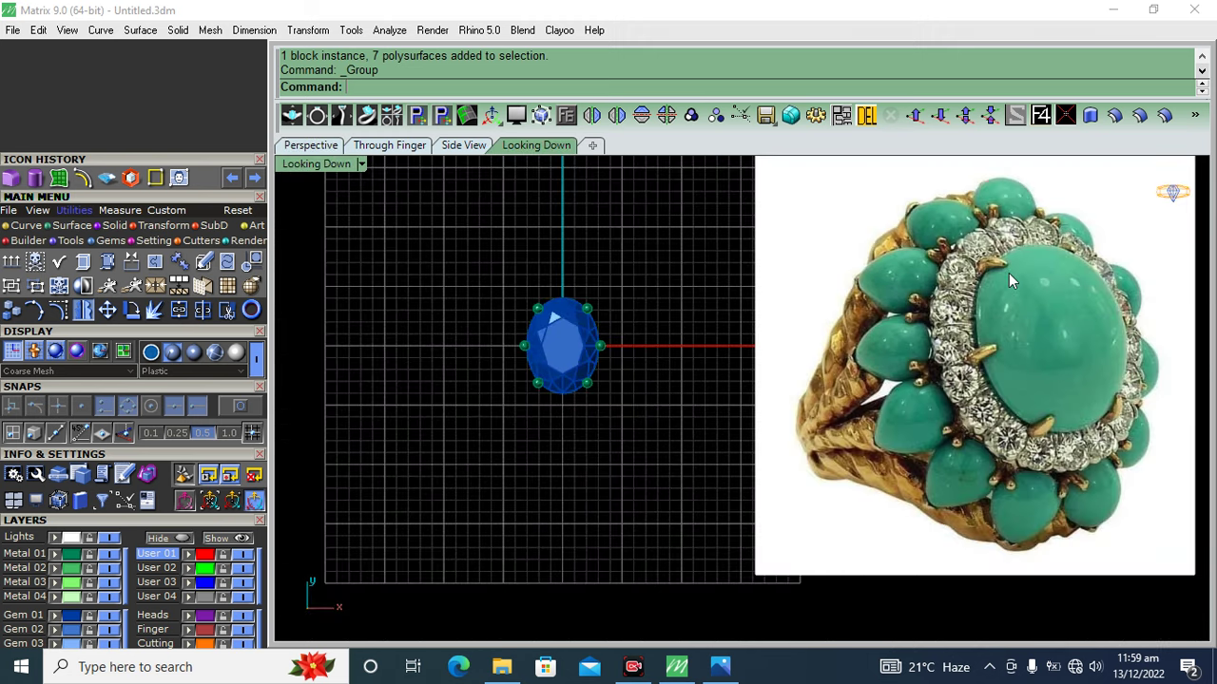
scroll(985, 269, up, 2)
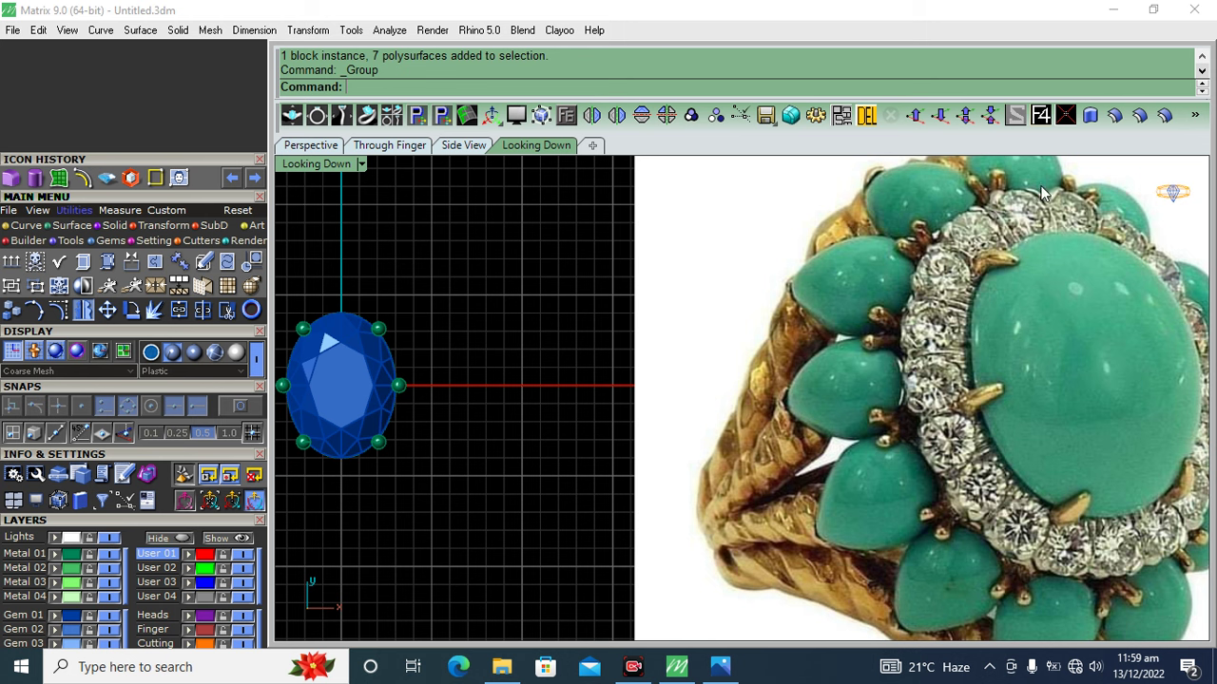
scroll(1030, 209, up, 2)
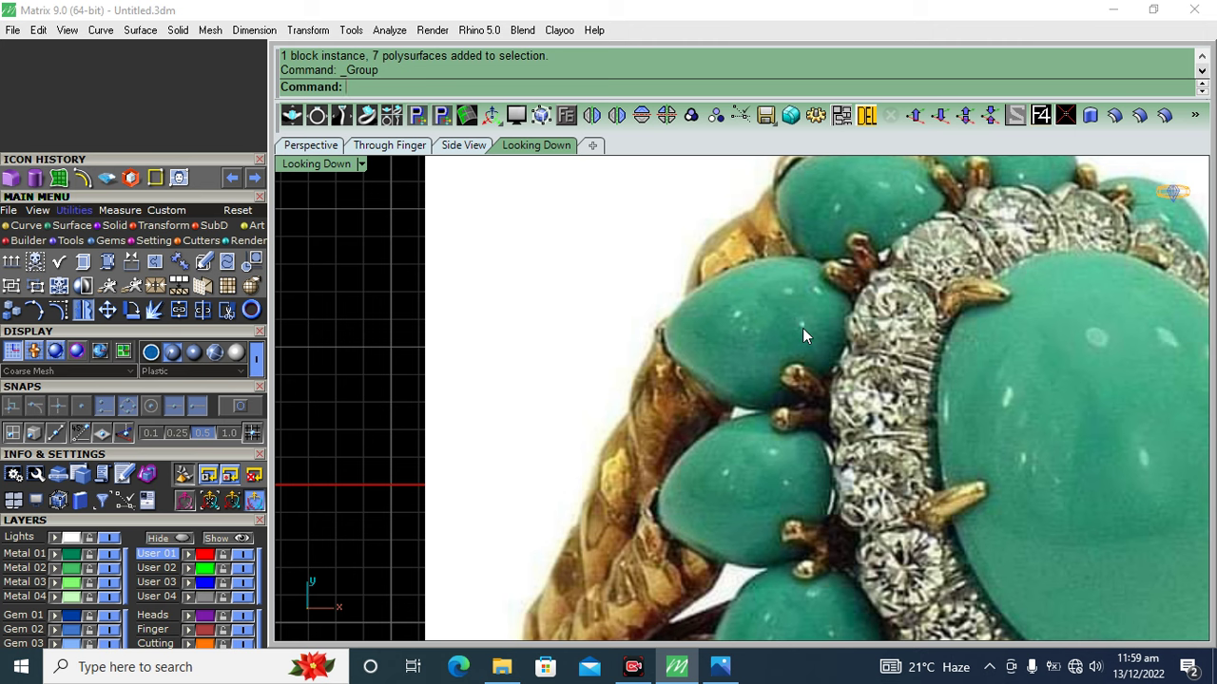
scroll(761, 352, down, 5)
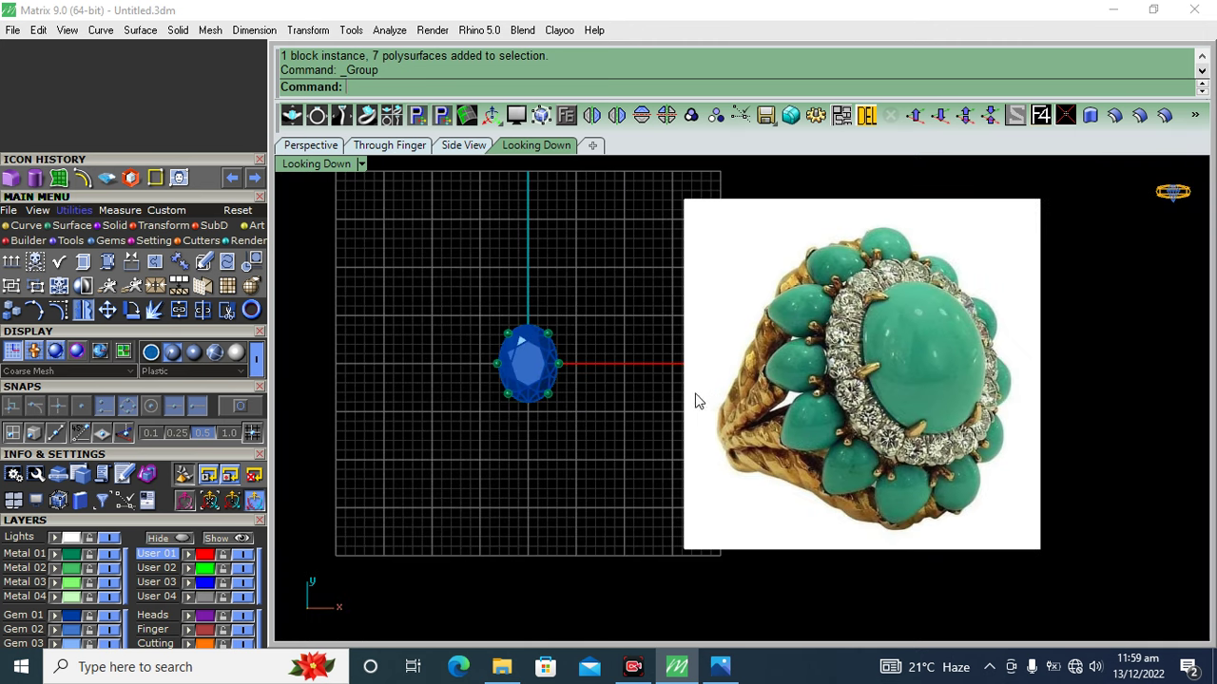
- Start the Duplicate Edge curve tool from the curve tools
click(21, 226)
click(254, 274)
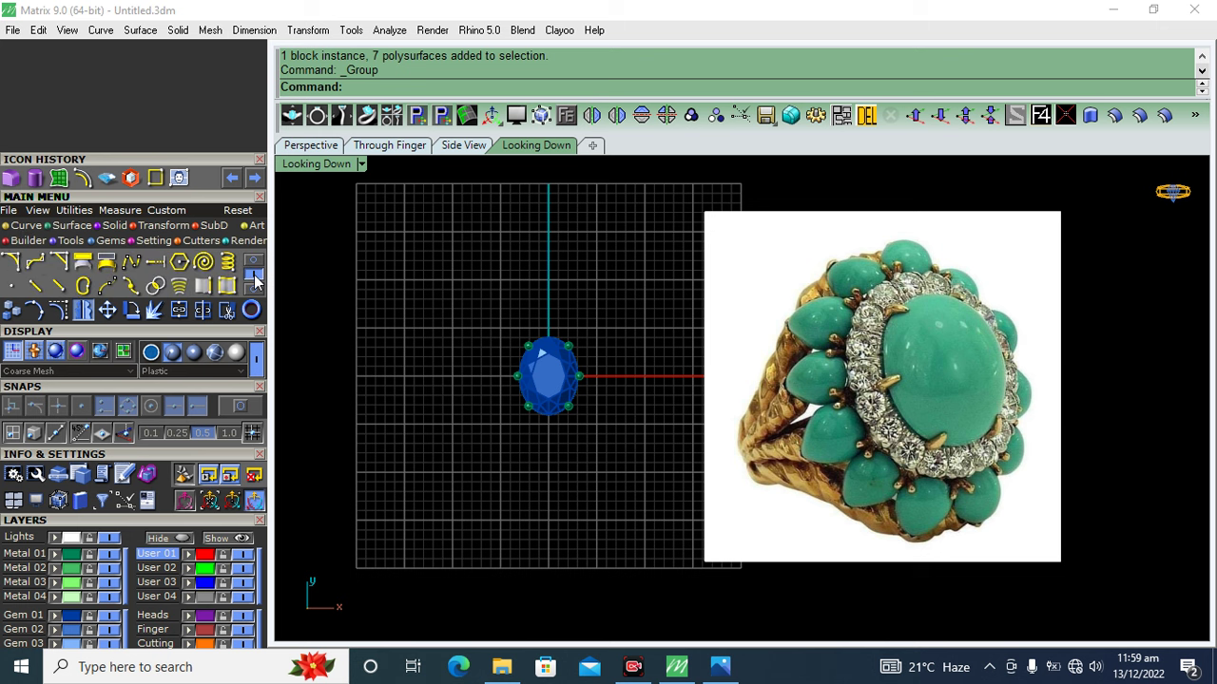
click(203, 287)
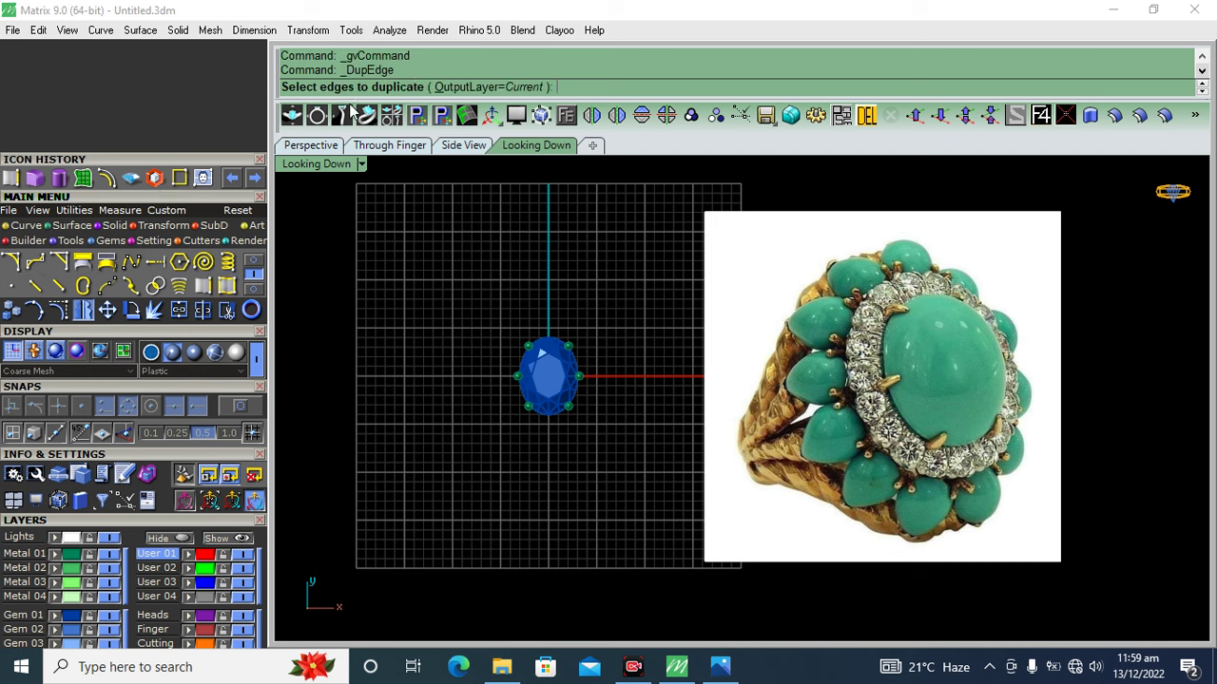
- Duplicate the gem's bottom oval edge as a curve in the perspective view
click(316, 145)
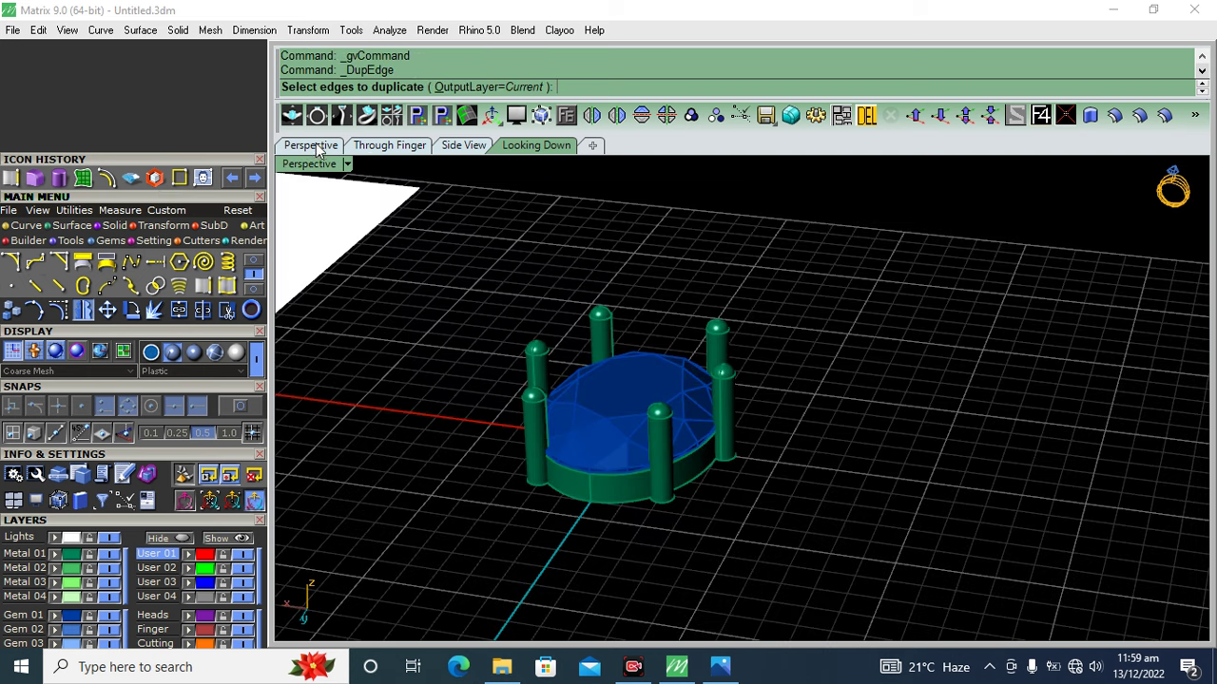
click(567, 498)
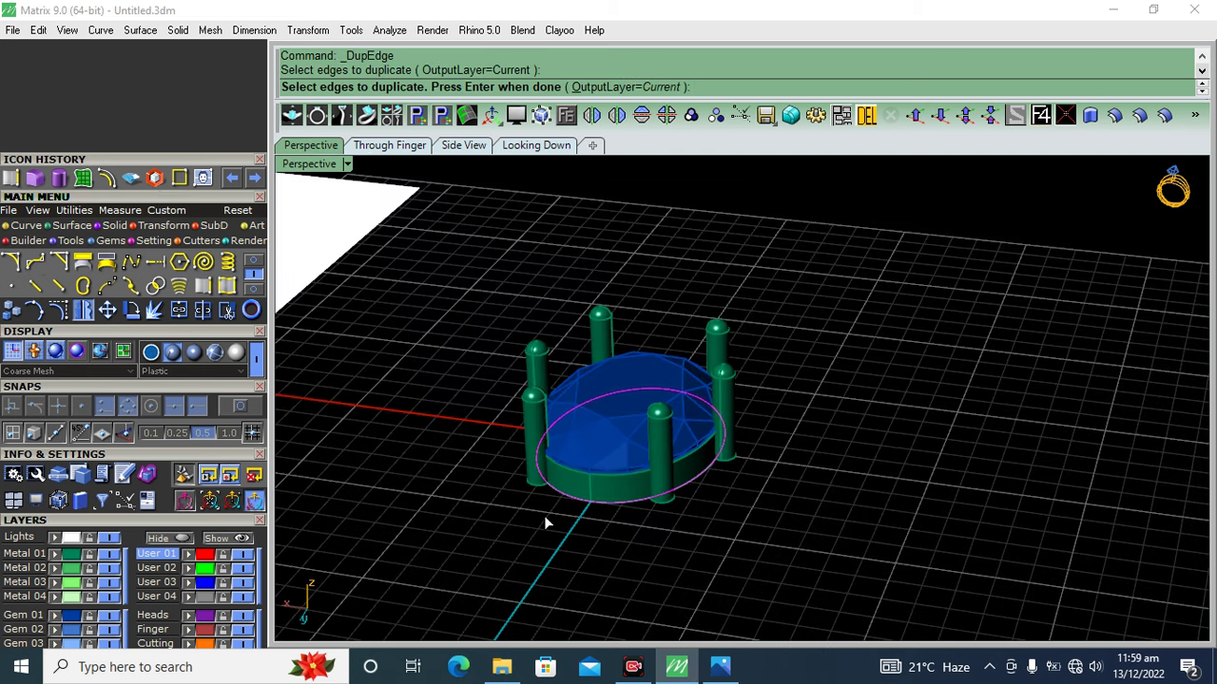
key(Return)
click(537, 145)
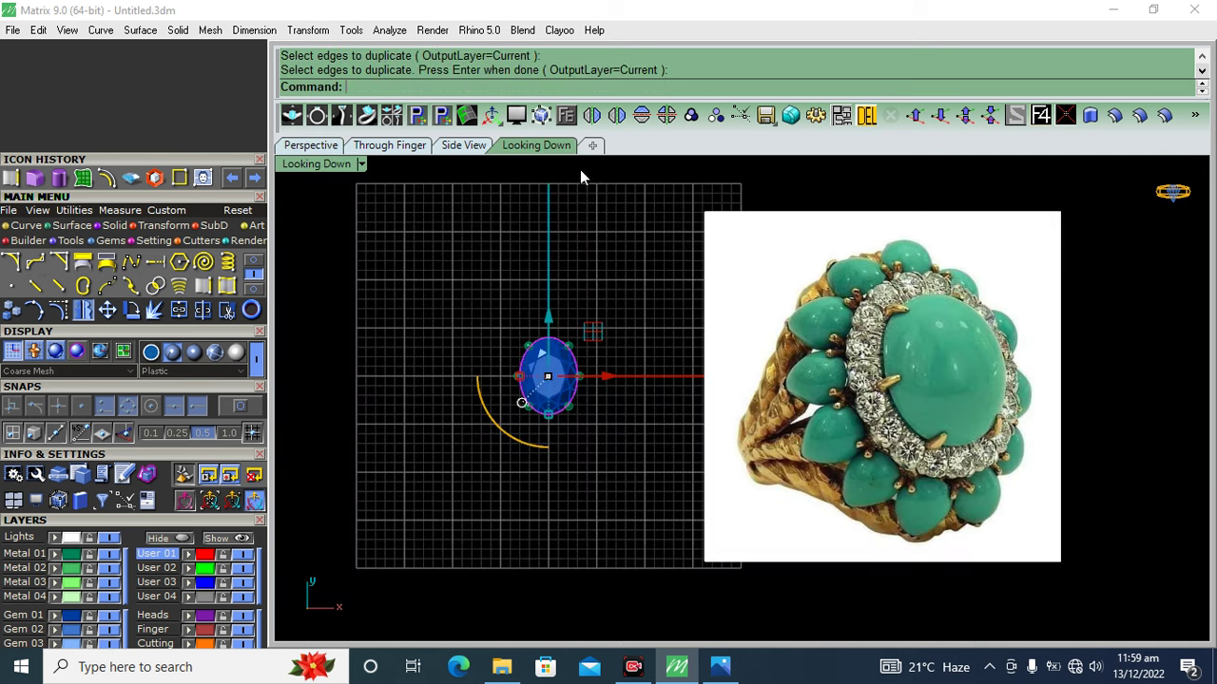
- Offset the duplicated oval curve 2 outward into a larger surrounding ellipse
click(107, 179)
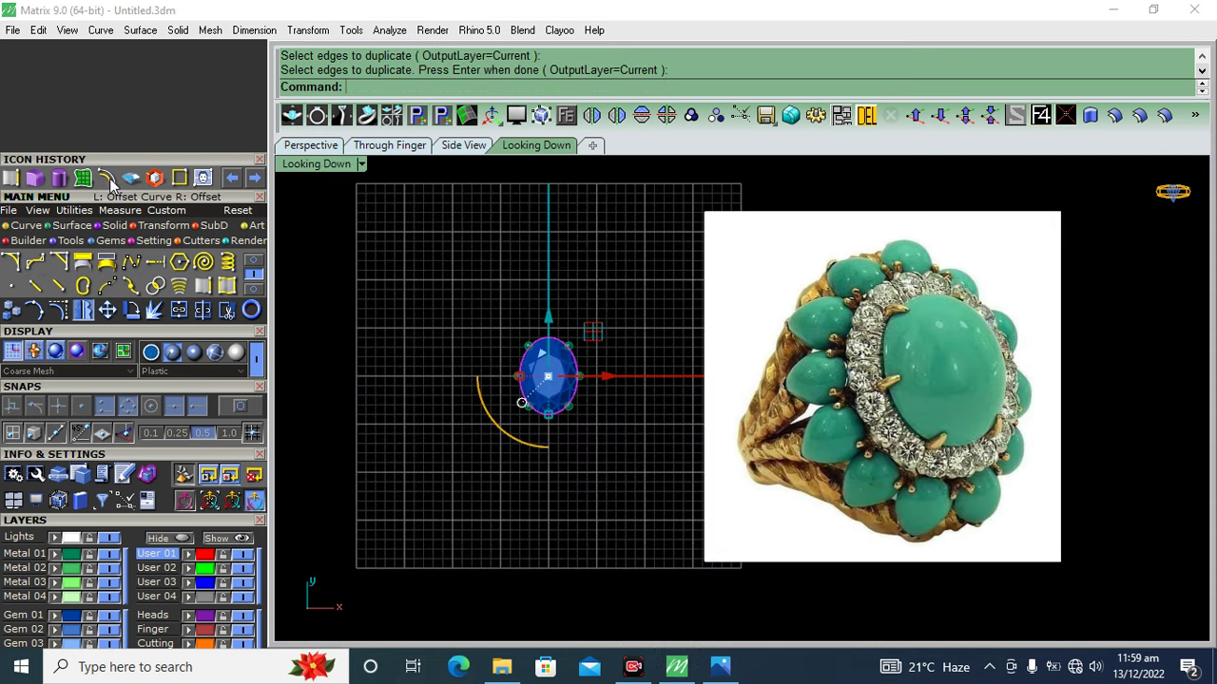
scroll(599, 358, up, 1)
scroll(585, 353, up, 1)
scroll(575, 351, up, 1)
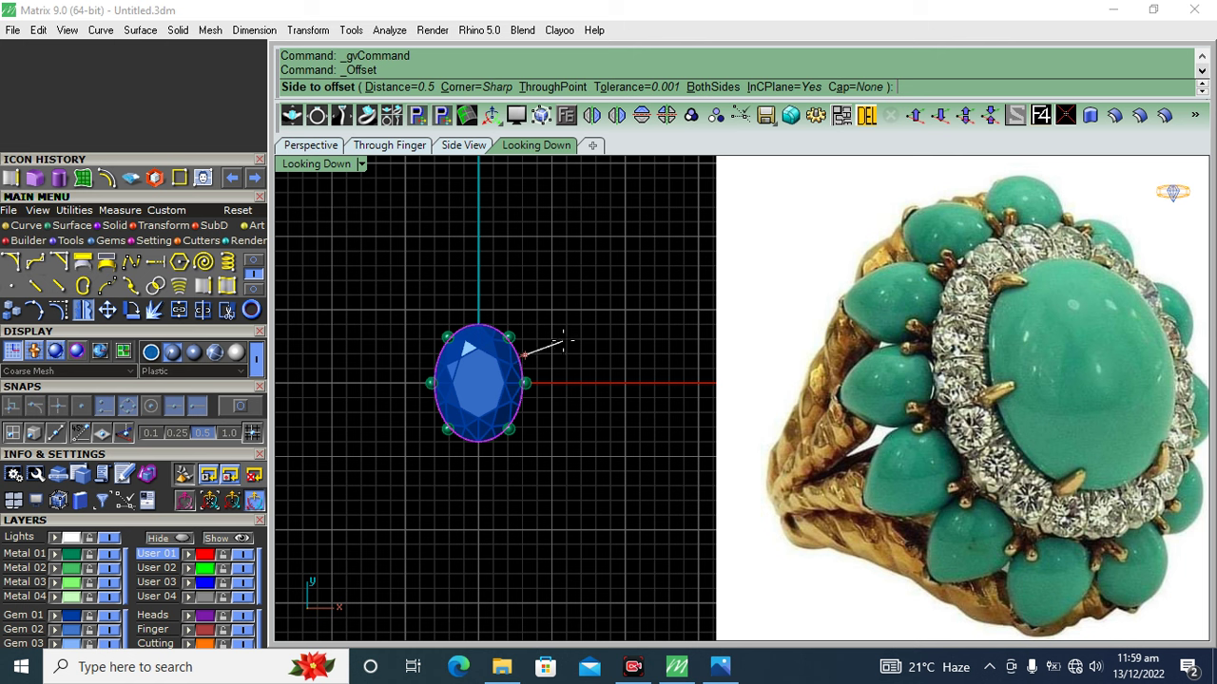
text(2)
key(Return)
click(570, 333)
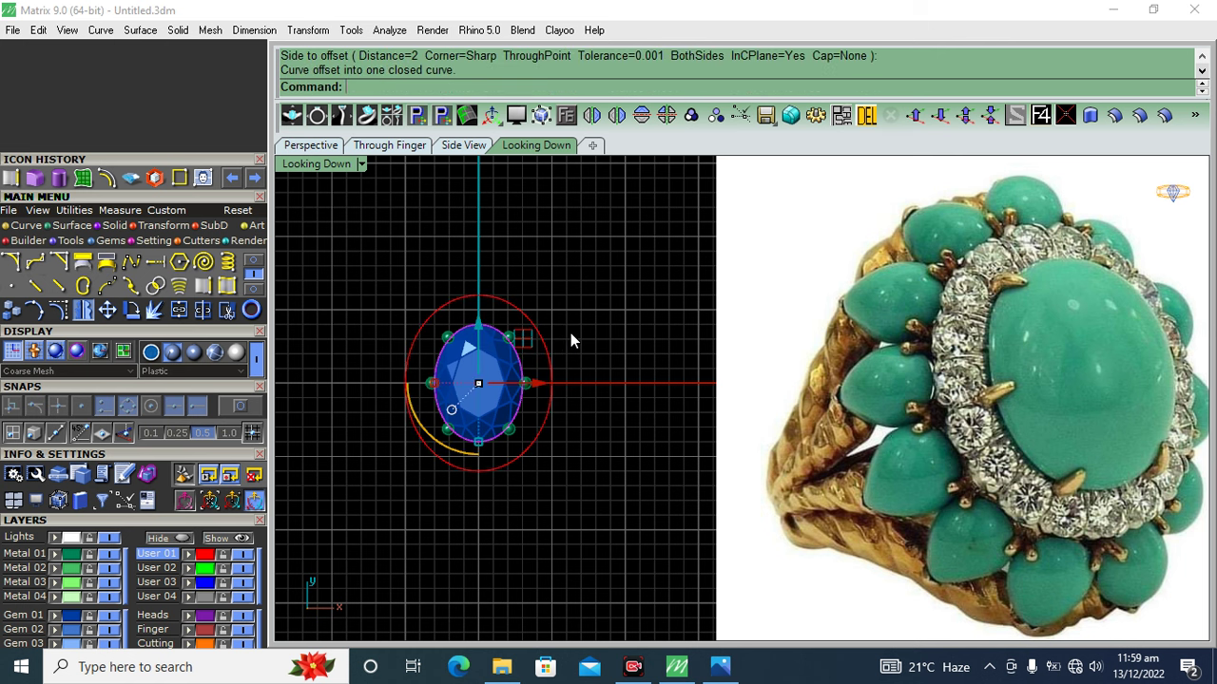
click(581, 333)
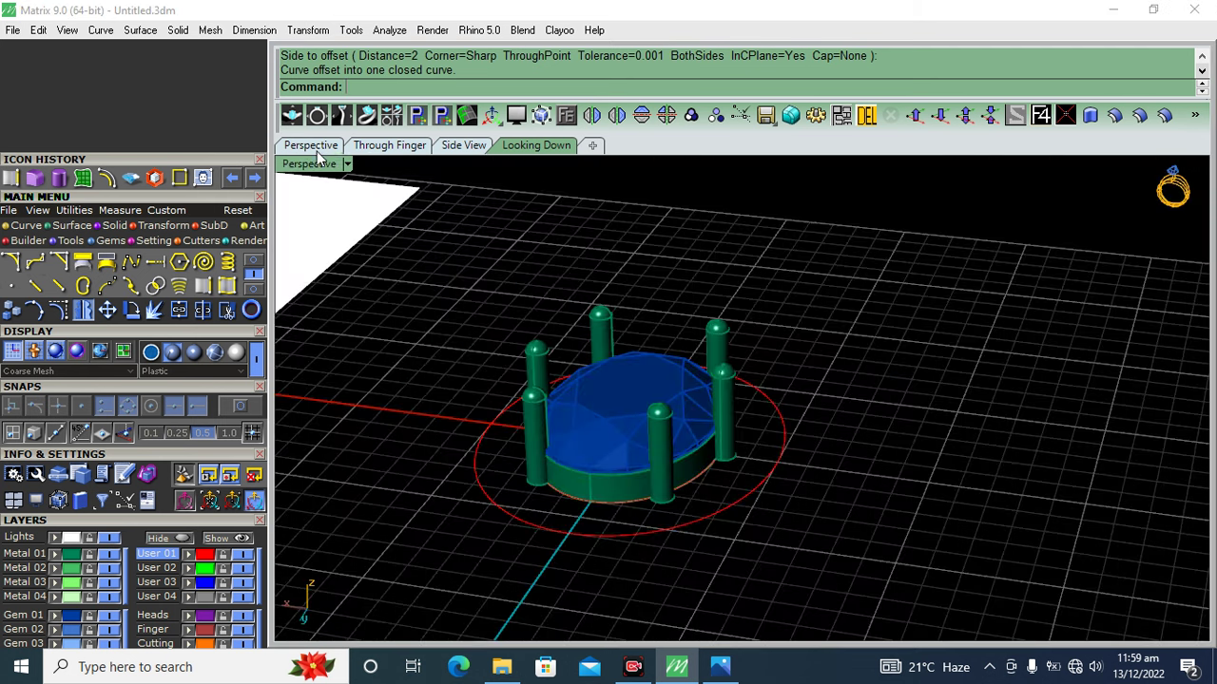
click(320, 148)
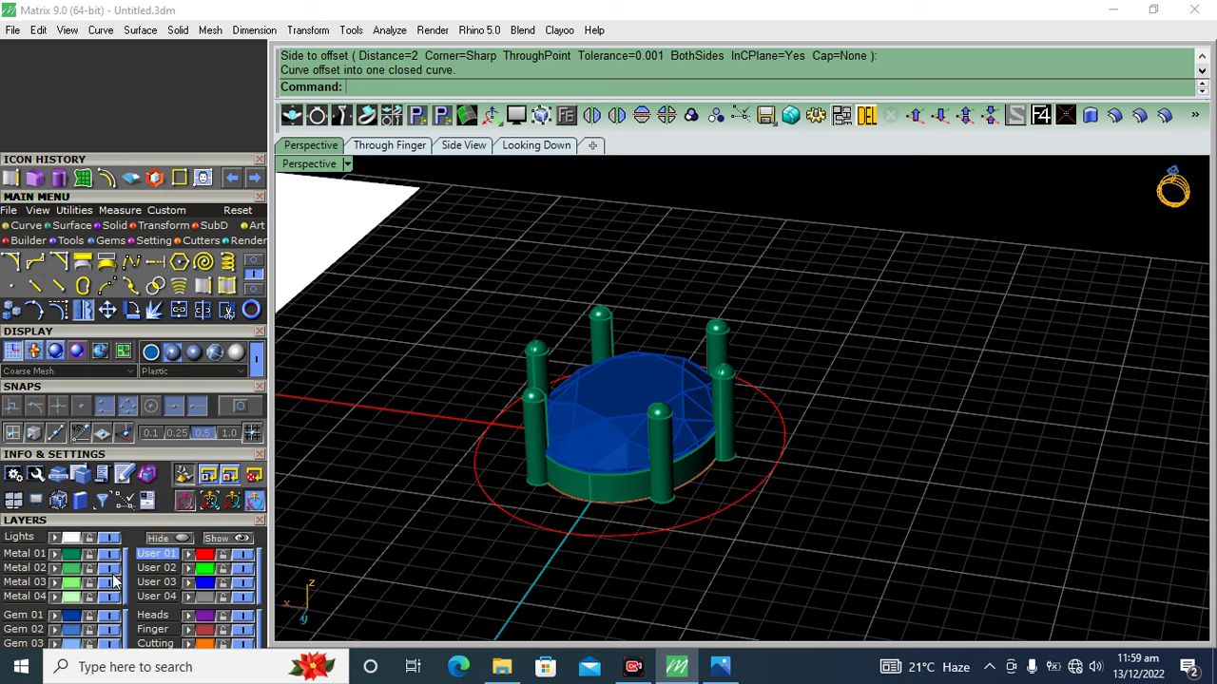
click(109, 553)
click(109, 615)
mouse_move(397, 545)
right_down()
mouse_move(694, 421)
mouse_move(666, 452)
right_up()
click(667, 451)
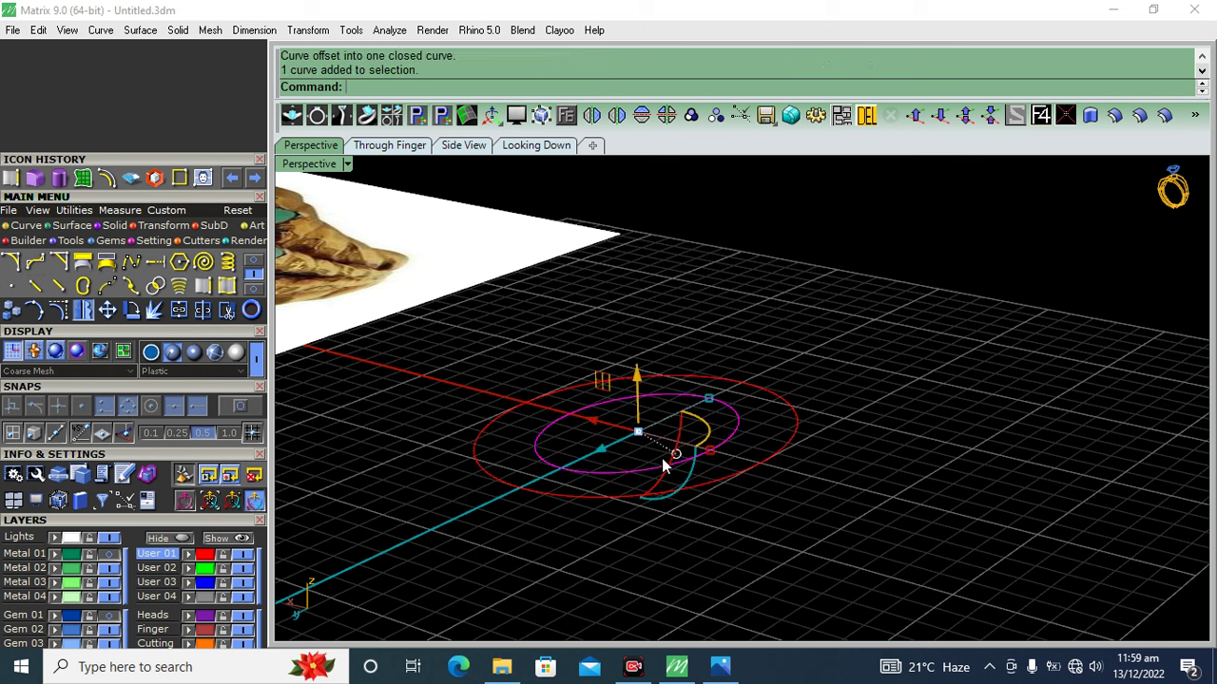
click(637, 378)
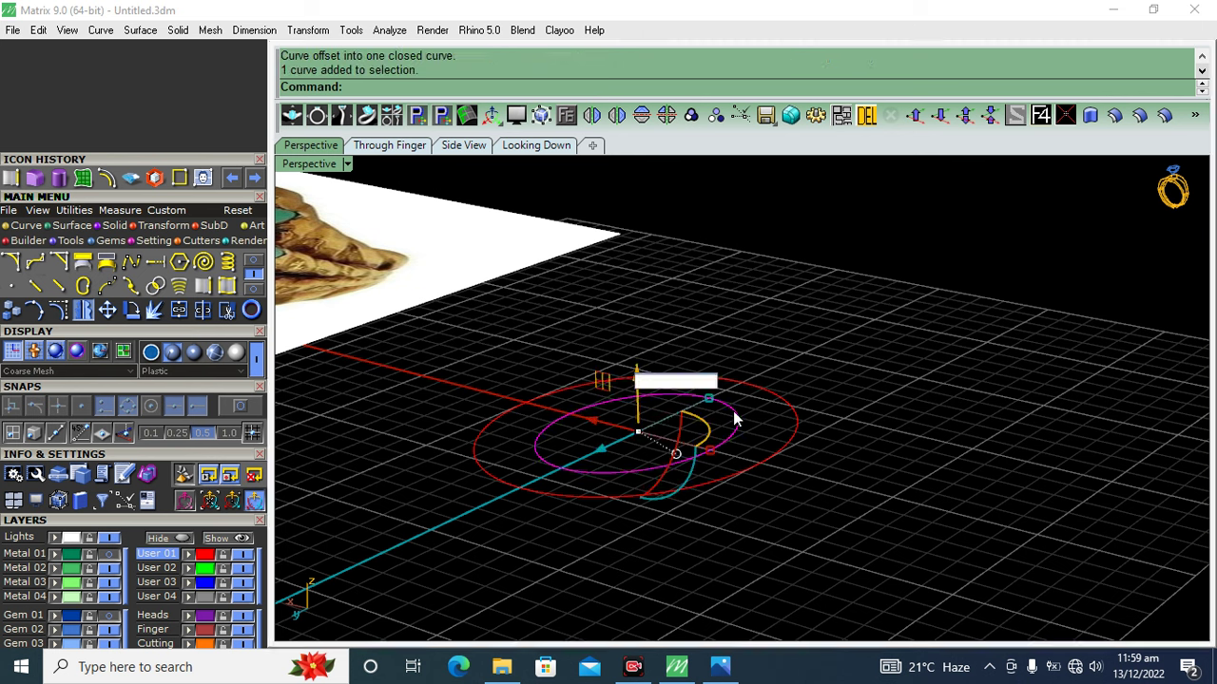
text(1)
key(Return)
key(Escape)
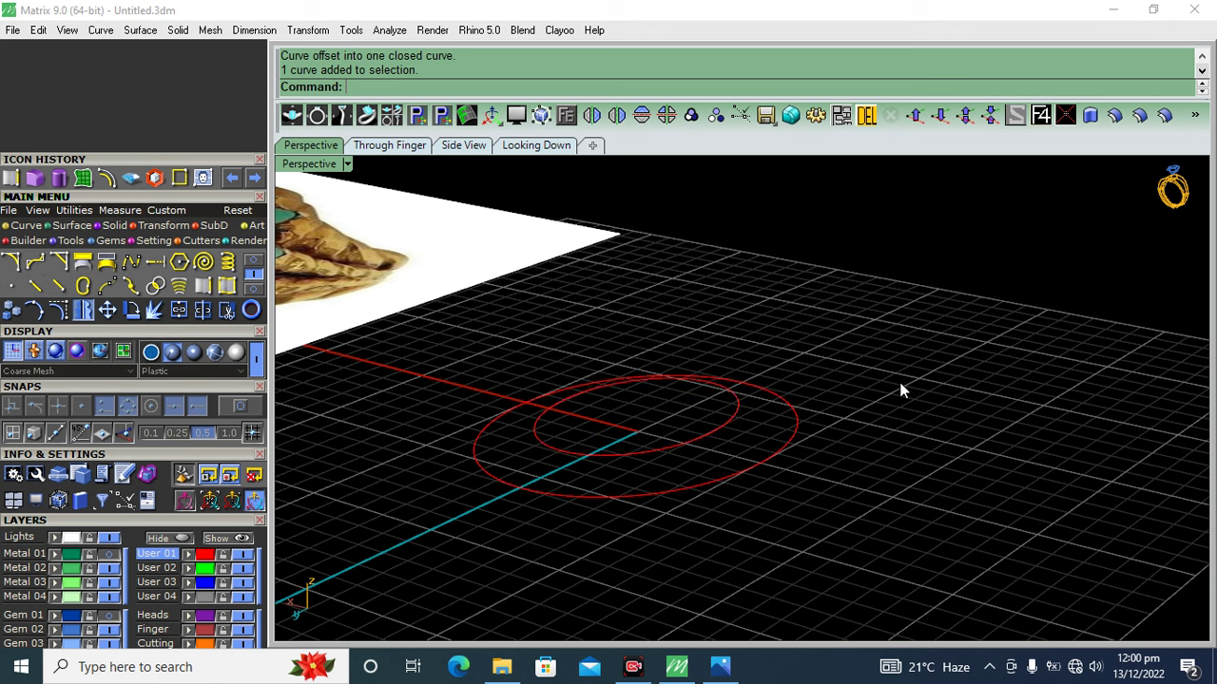
click(536, 150)
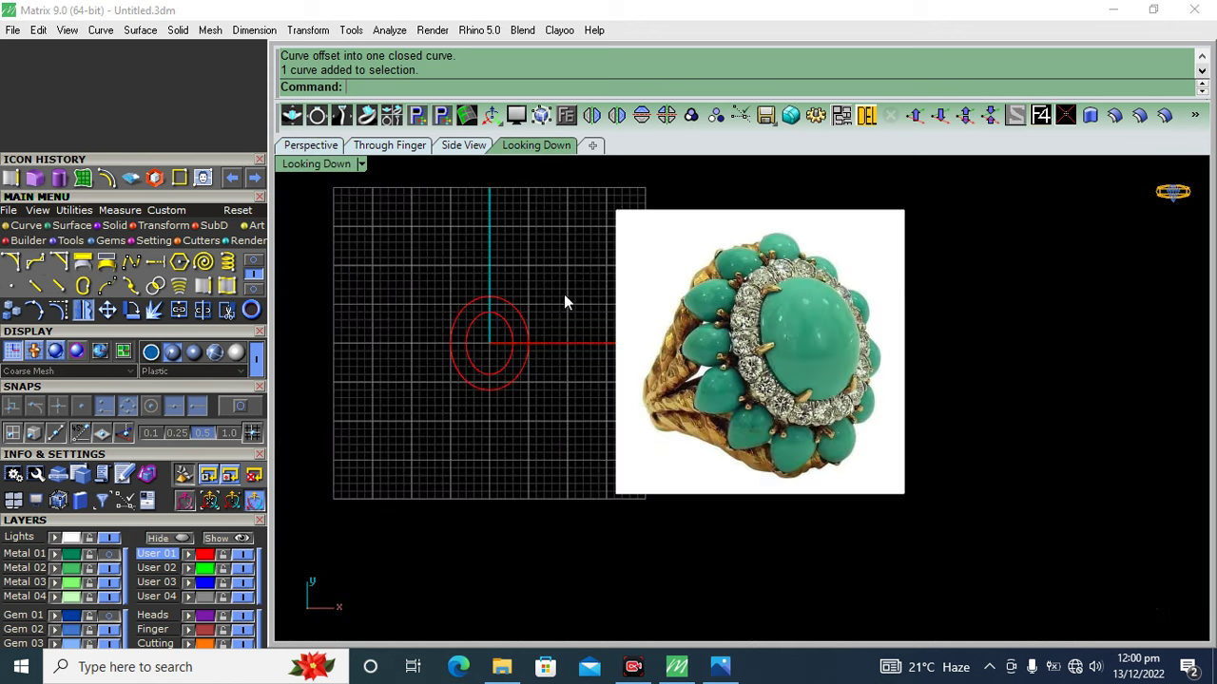
scroll(785, 342, up, 3)
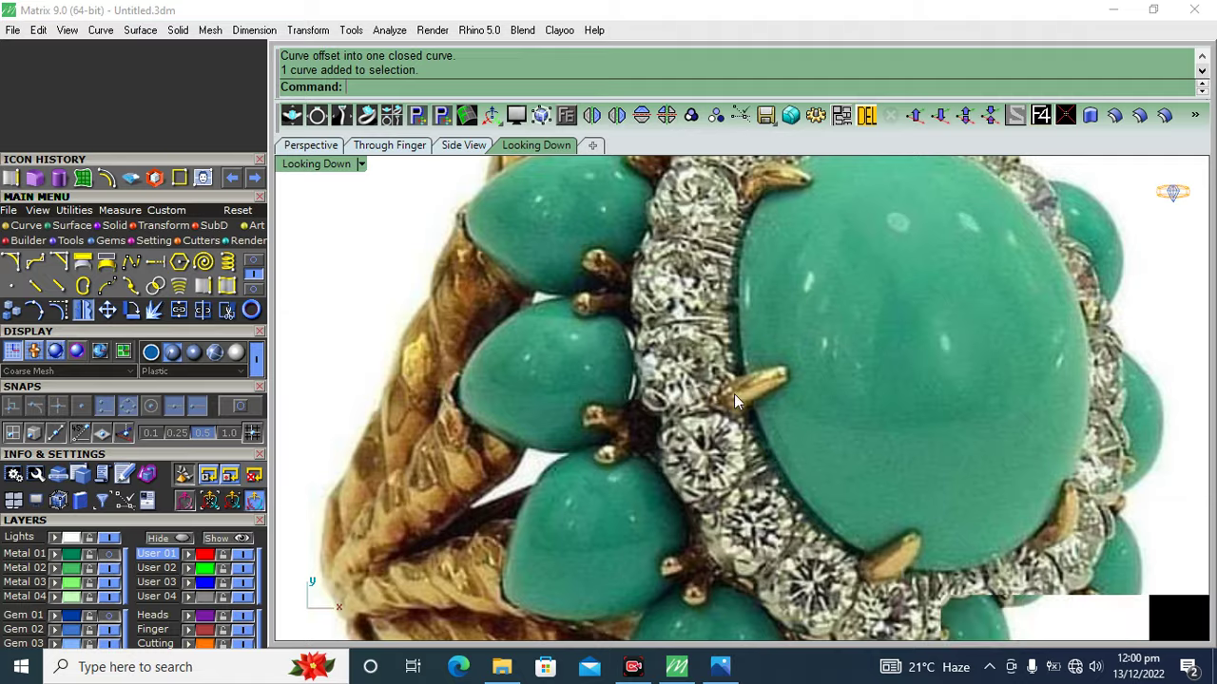
scroll(733, 394, down, 3)
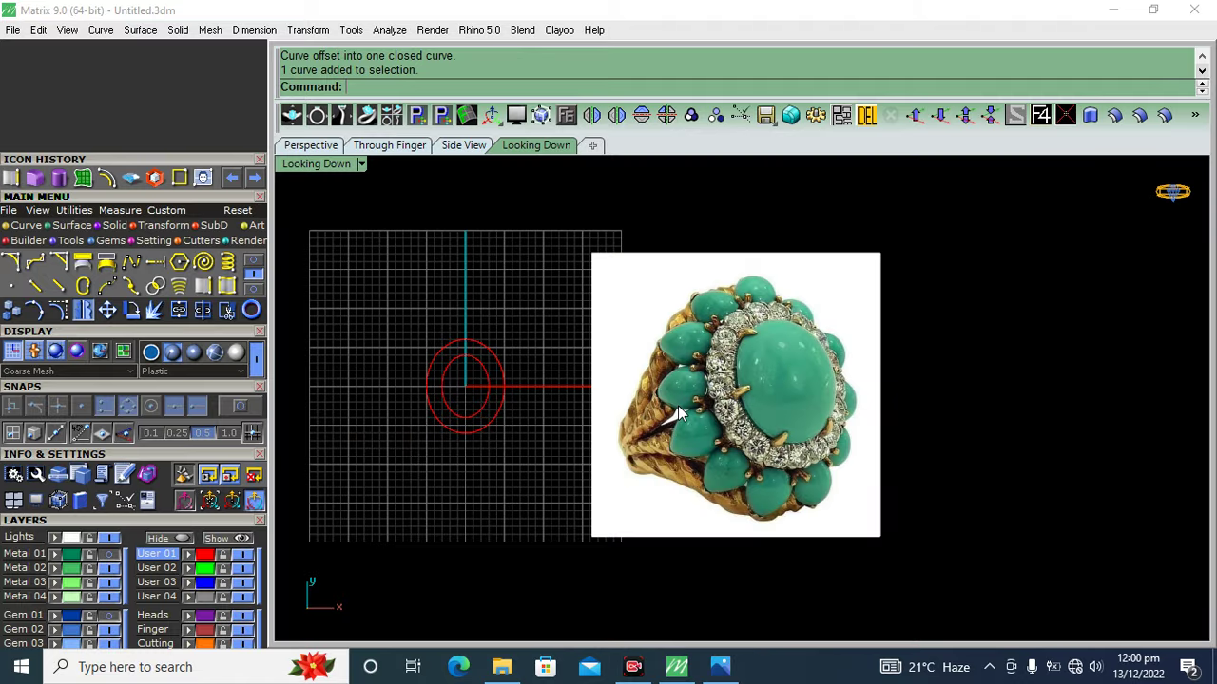
scroll(722, 392, up, 3)
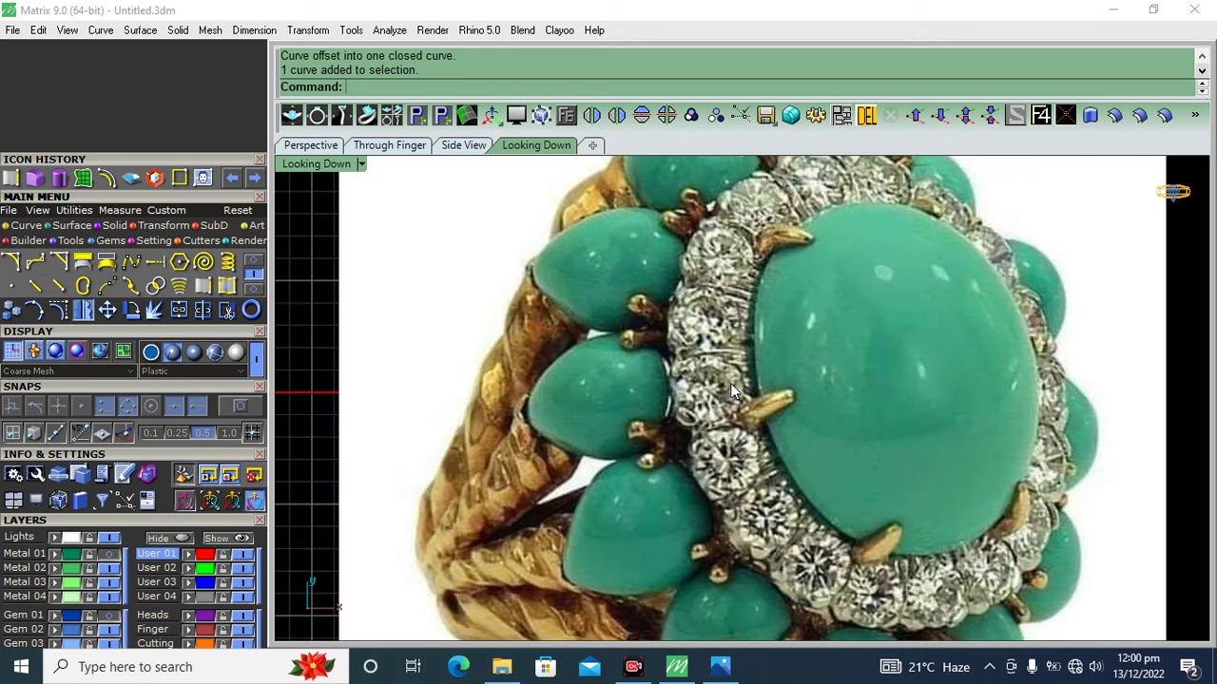
scroll(738, 383, down, 2)
scroll(782, 345, down, 2)
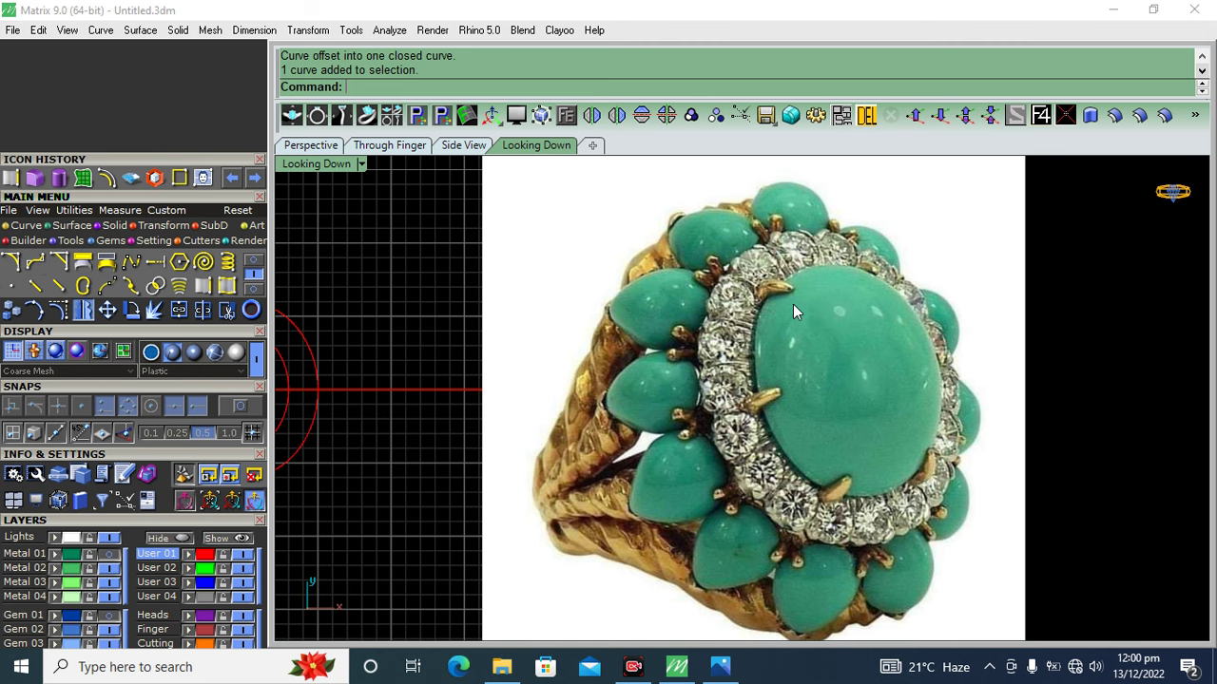
scroll(796, 306, down, 2)
scroll(769, 320, up, 1)
scroll(760, 323, up, 3)
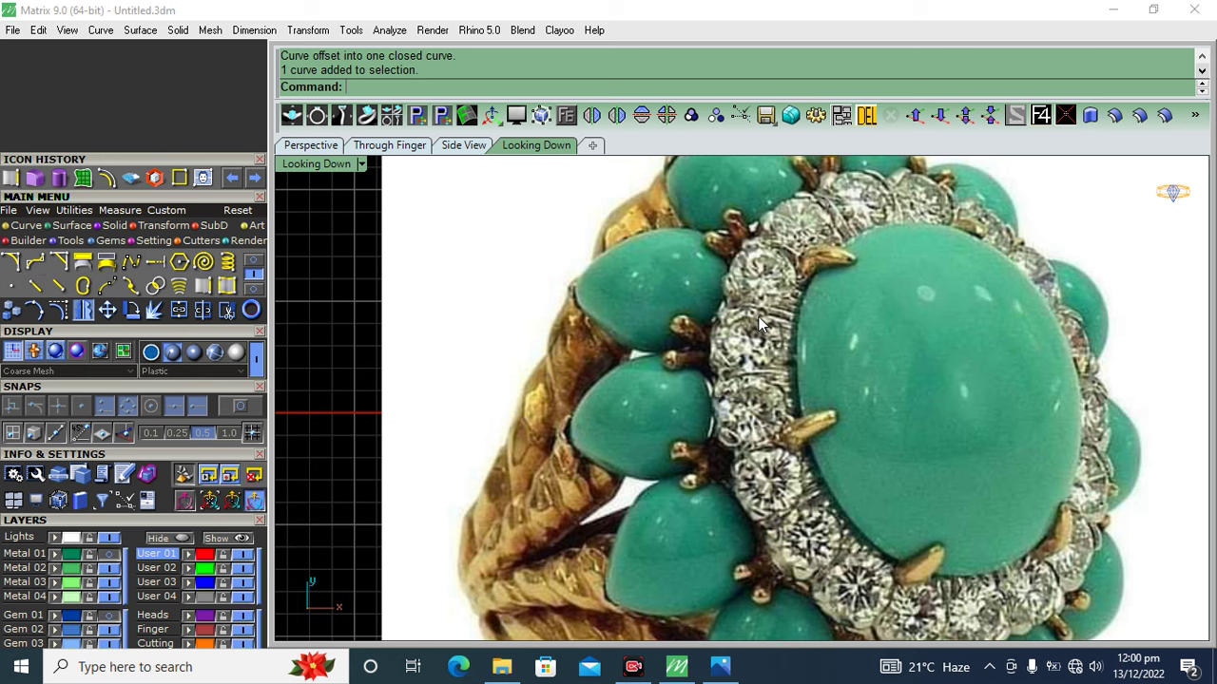
scroll(758, 323, down, 3)
scroll(765, 317, up, 3)
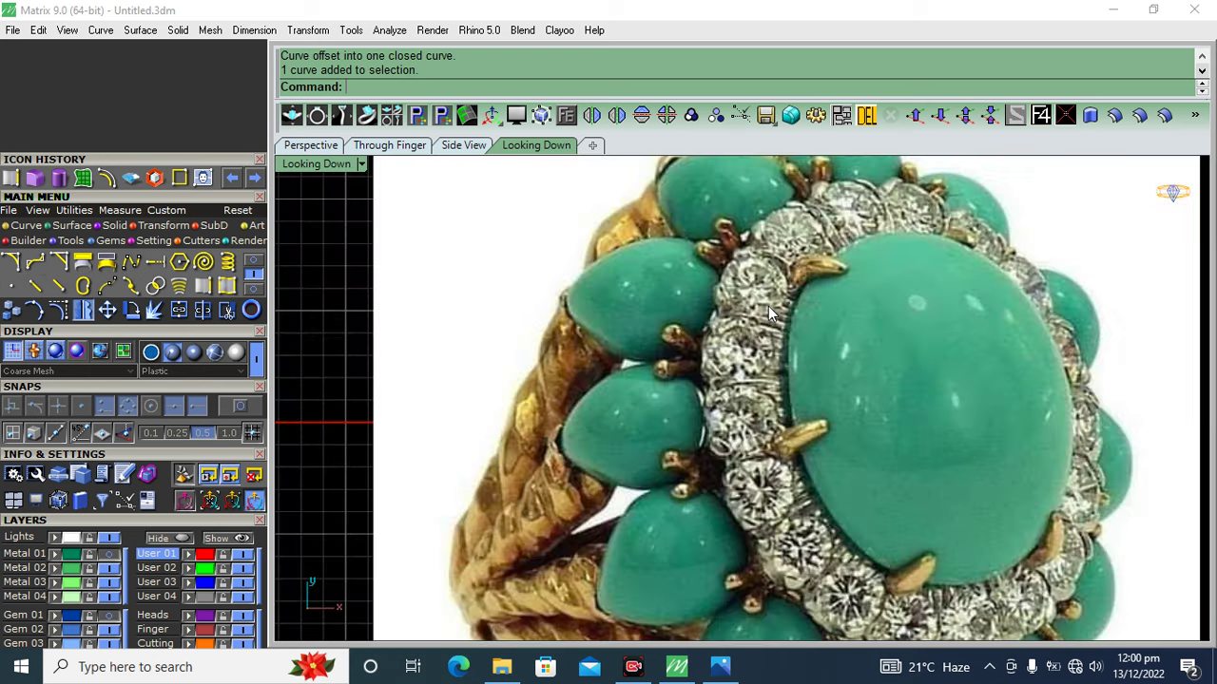
scroll(768, 306, down, 3)
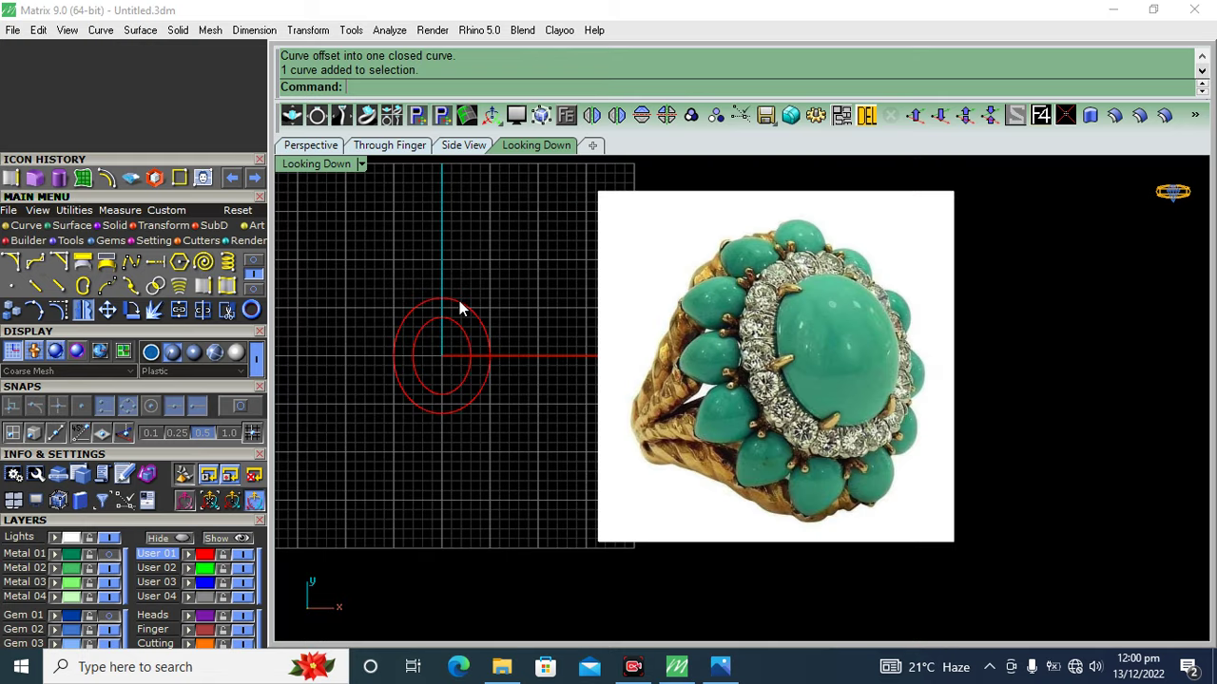
scroll(465, 314, up, 2)
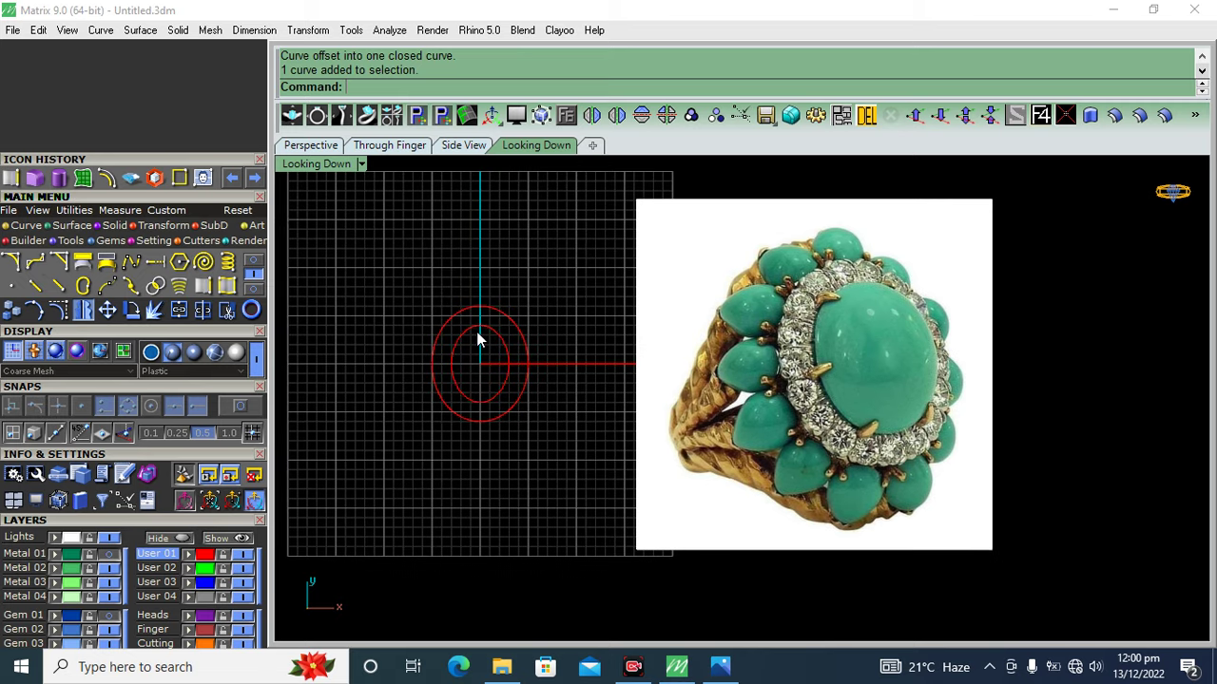
scroll(480, 331, up, 1)
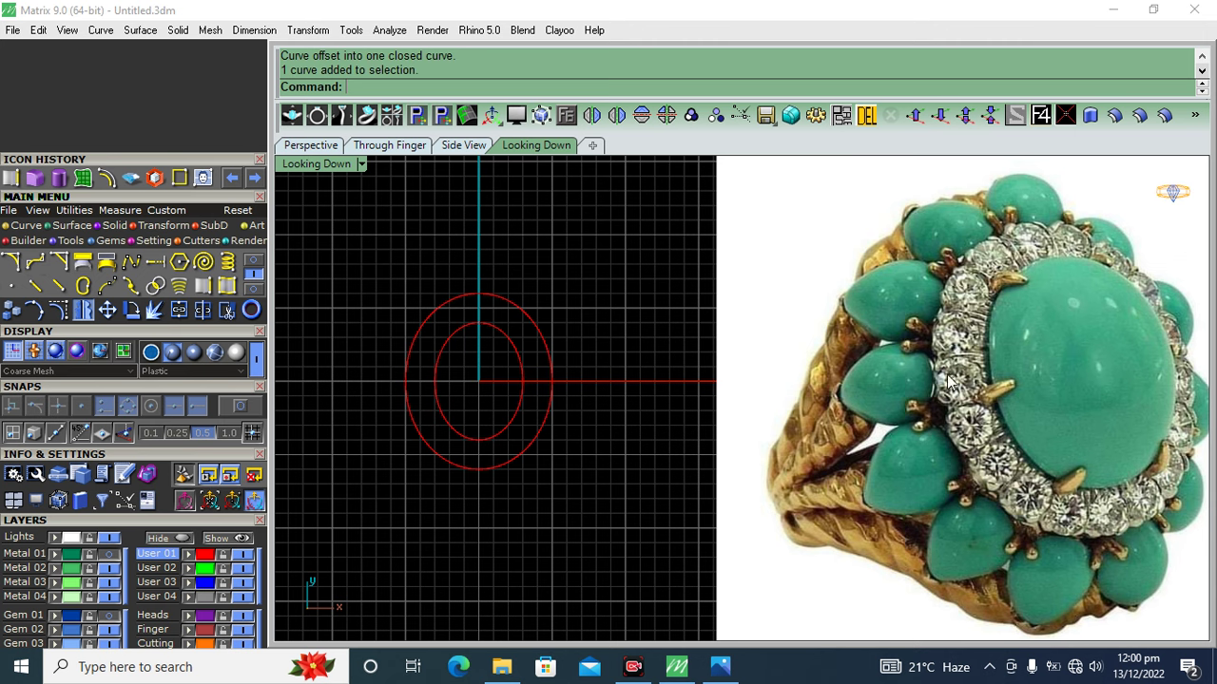
click(665, 8)
- Raise the inner oval curve 0.5 on the gumball Z axis, undoing a first 1-unit lift
click(308, 147)
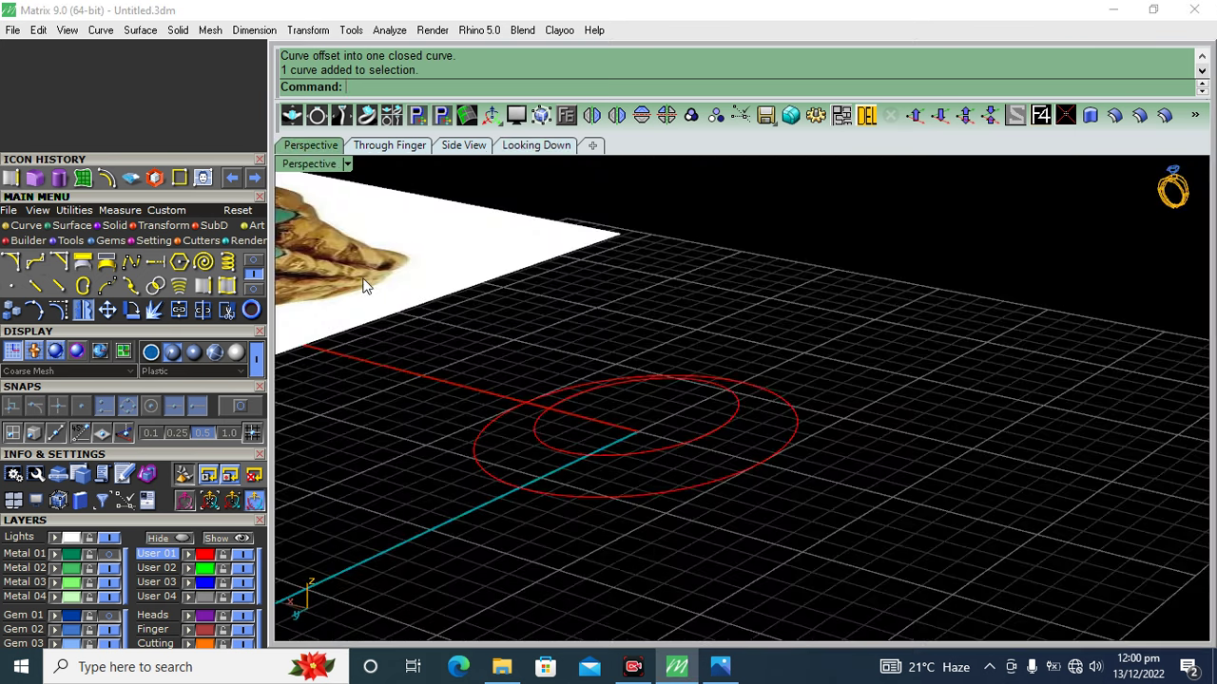
mouse_move(548, 392)
right_down()
mouse_move(395, 434)
mouse_move(409, 434)
right_up()
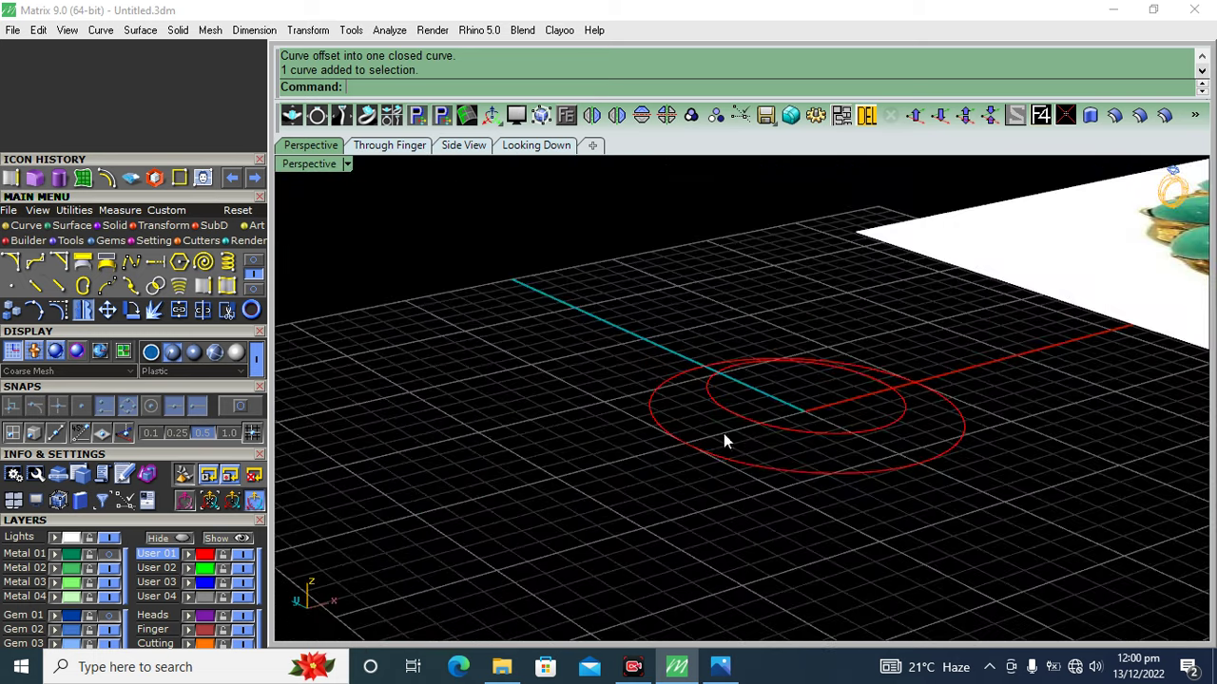
click(759, 425)
click(808, 342)
text(1)
key(Return)
key(ctrl+z)
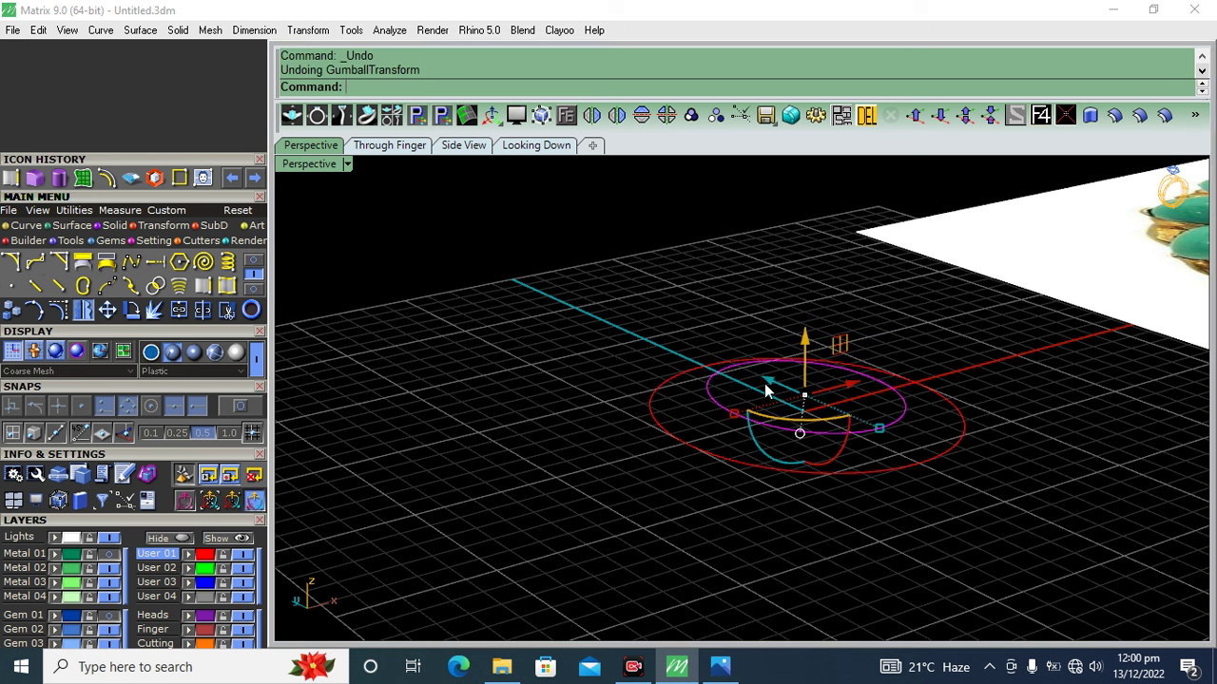
click(803, 340)
text(0.5)
key(Return)
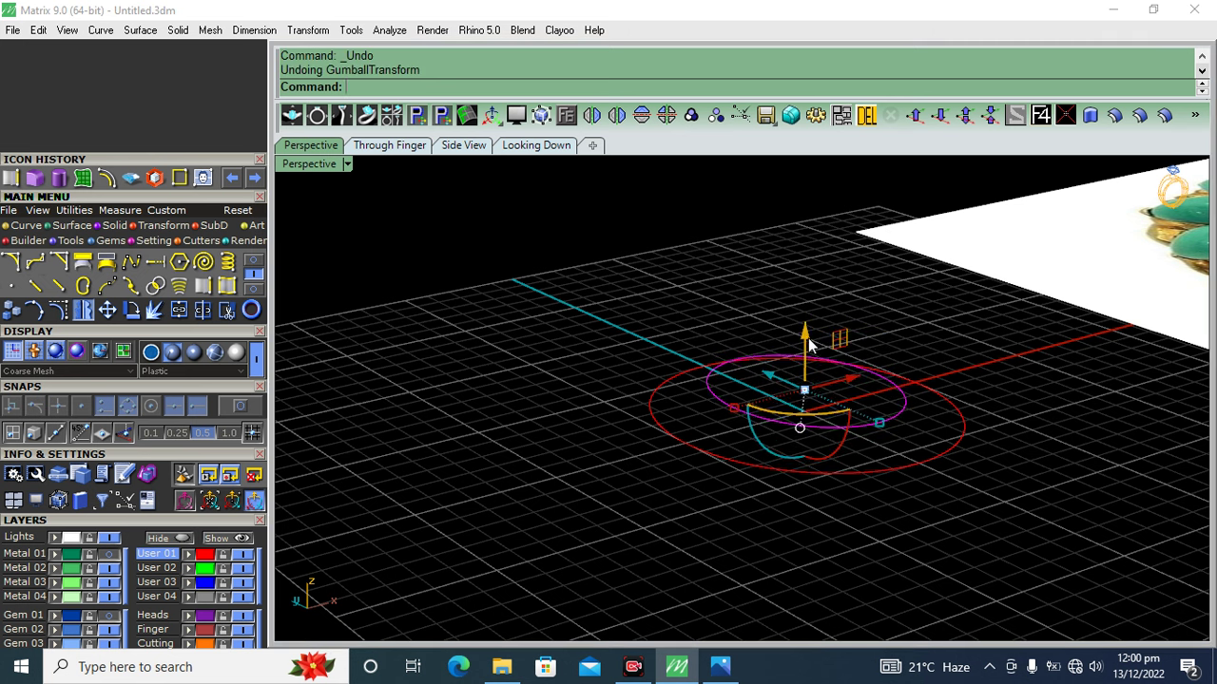
key(Escape)
- Window-select both oval curves together
right_drag(477, 344, 568, 407)
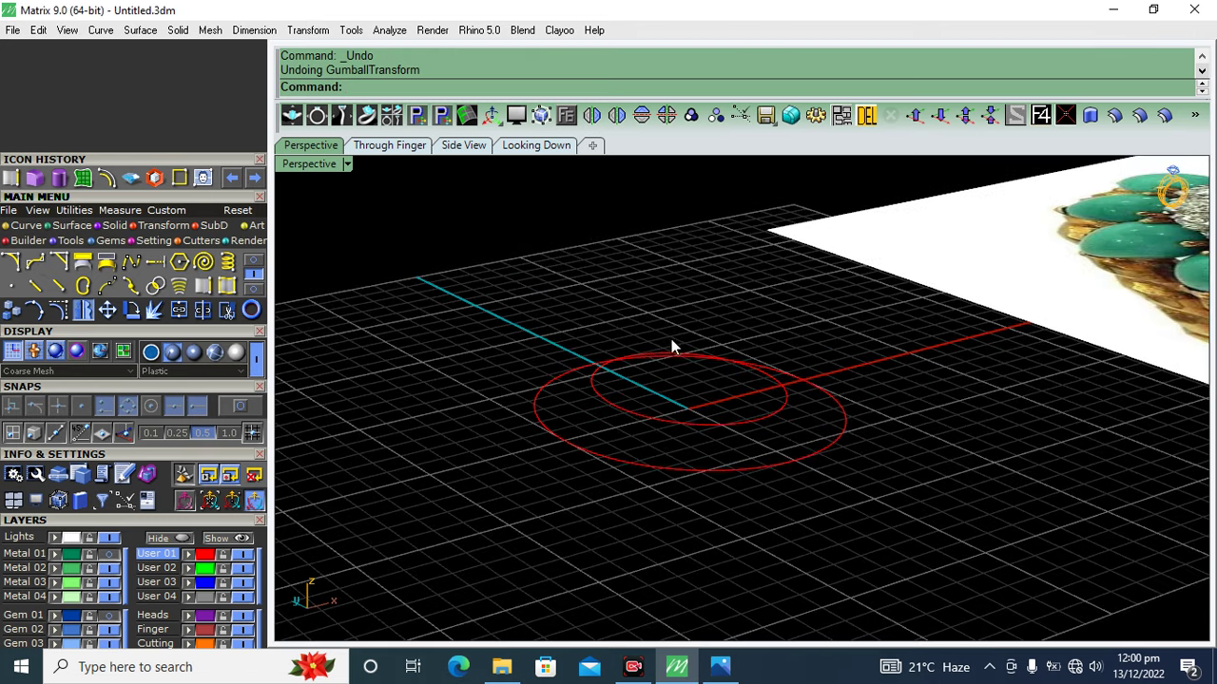
click(685, 425)
scroll(708, 360, up, 2)
scroll(708, 361, up, 2)
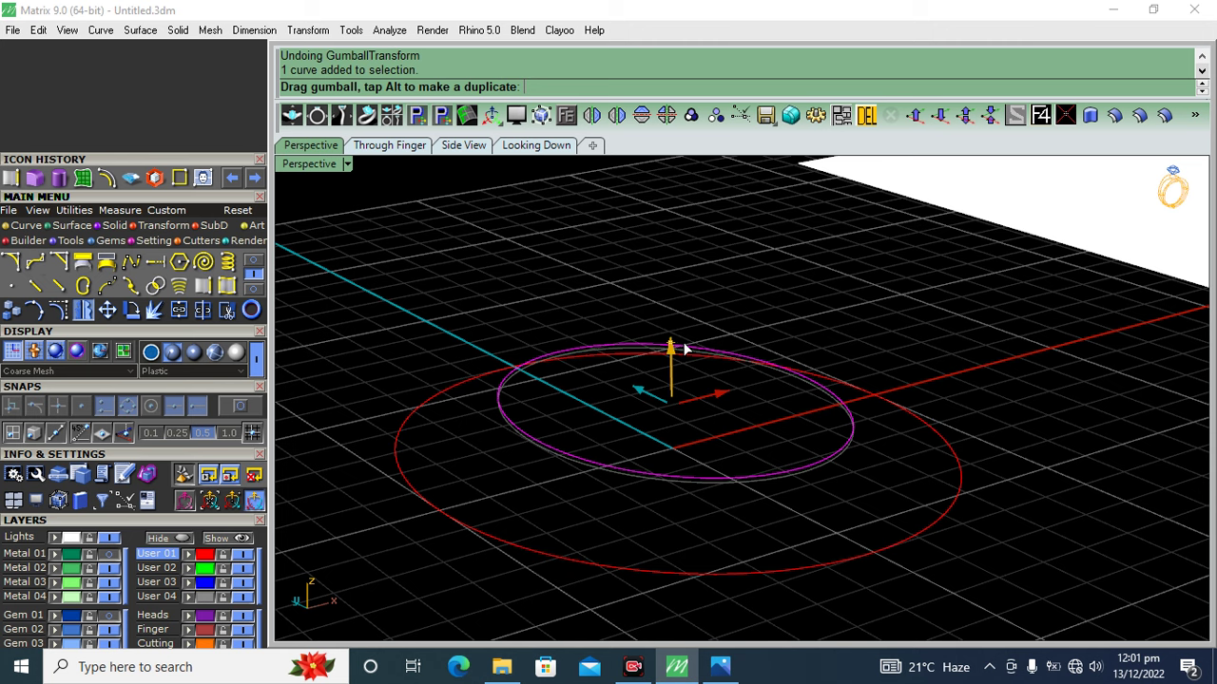
click(604, 251)
mouse_move(576, 310)
right_down()
mouse_move(606, 299)
mouse_move(532, 456)
mouse_move(575, 350)
right_up()
drag(596, 315, 428, 532)
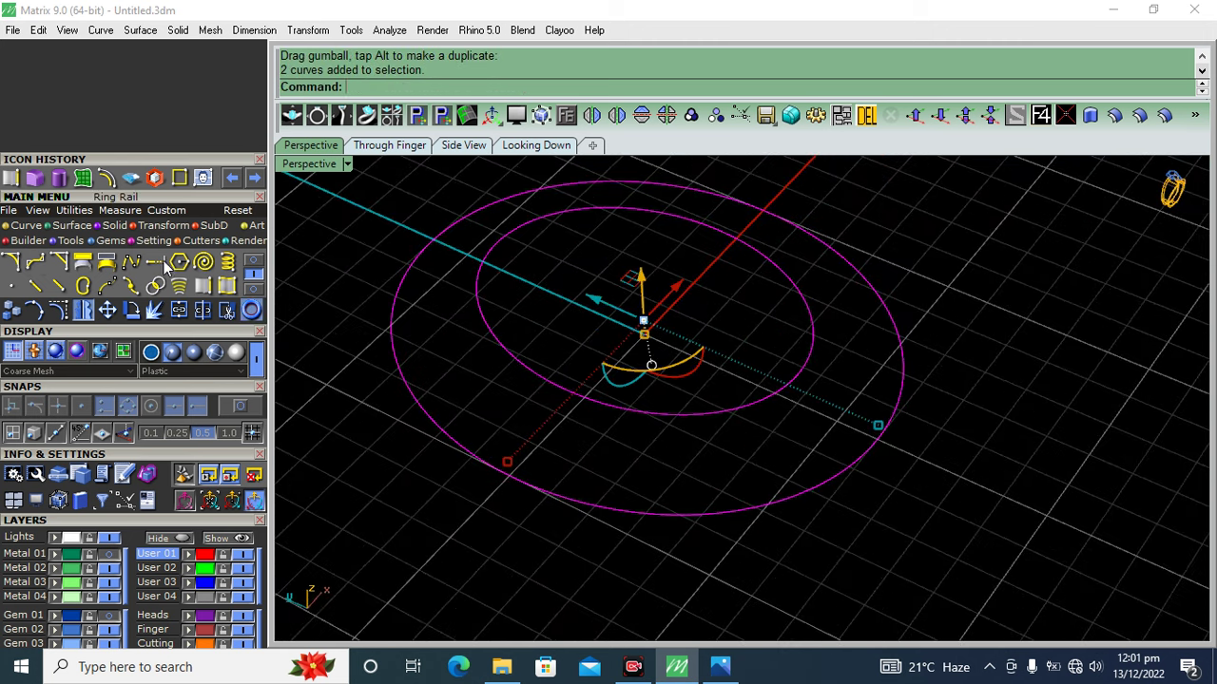
click(70, 227)
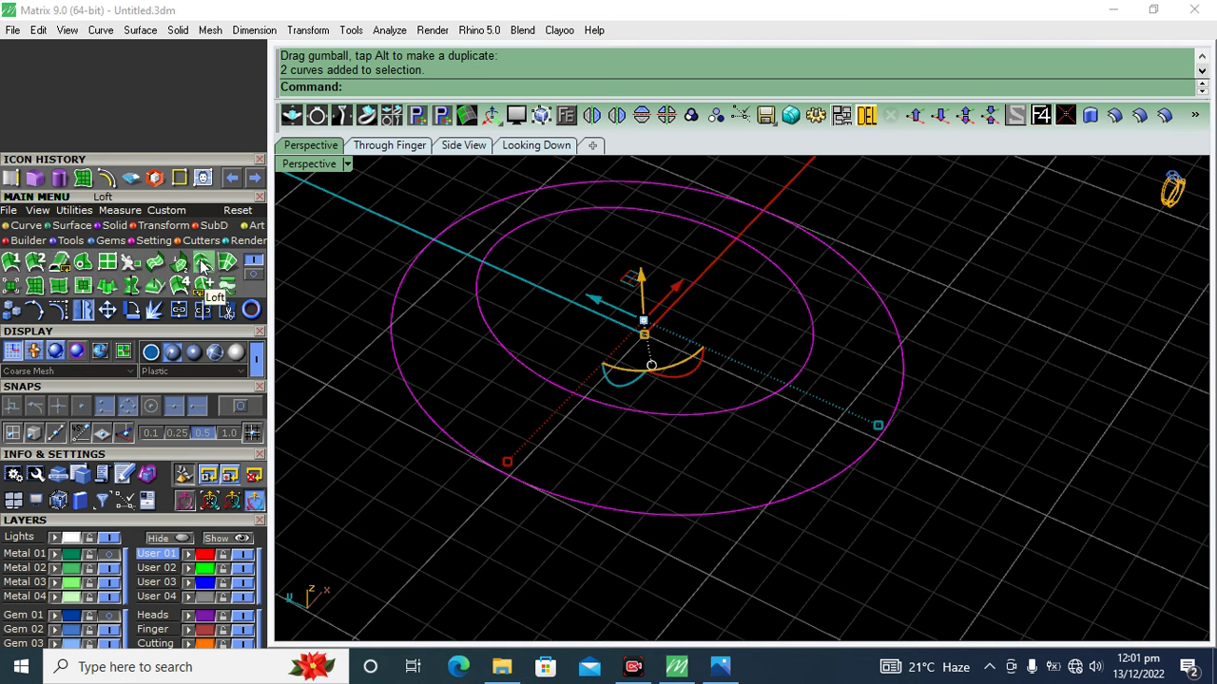
click(202, 263)
mouse_move(327, 512)
right_down()
mouse_move(453, 531)
mouse_move(597, 445)
right_up()
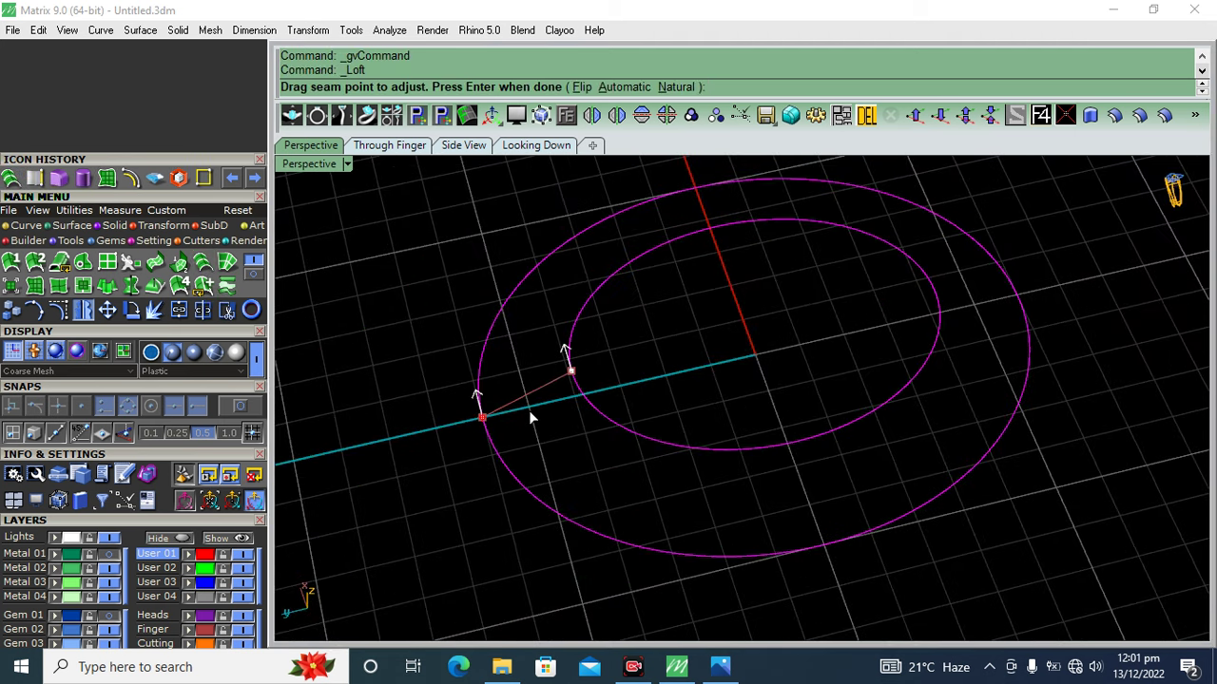
click(567, 354)
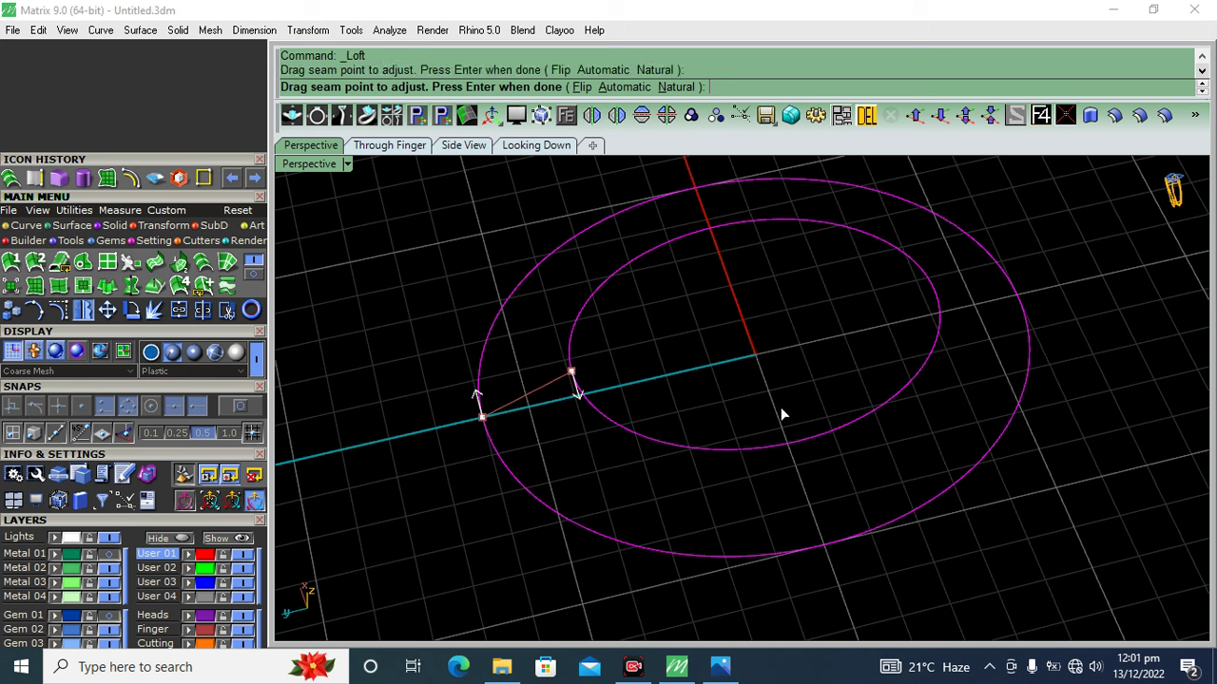
right_click(745, 361)
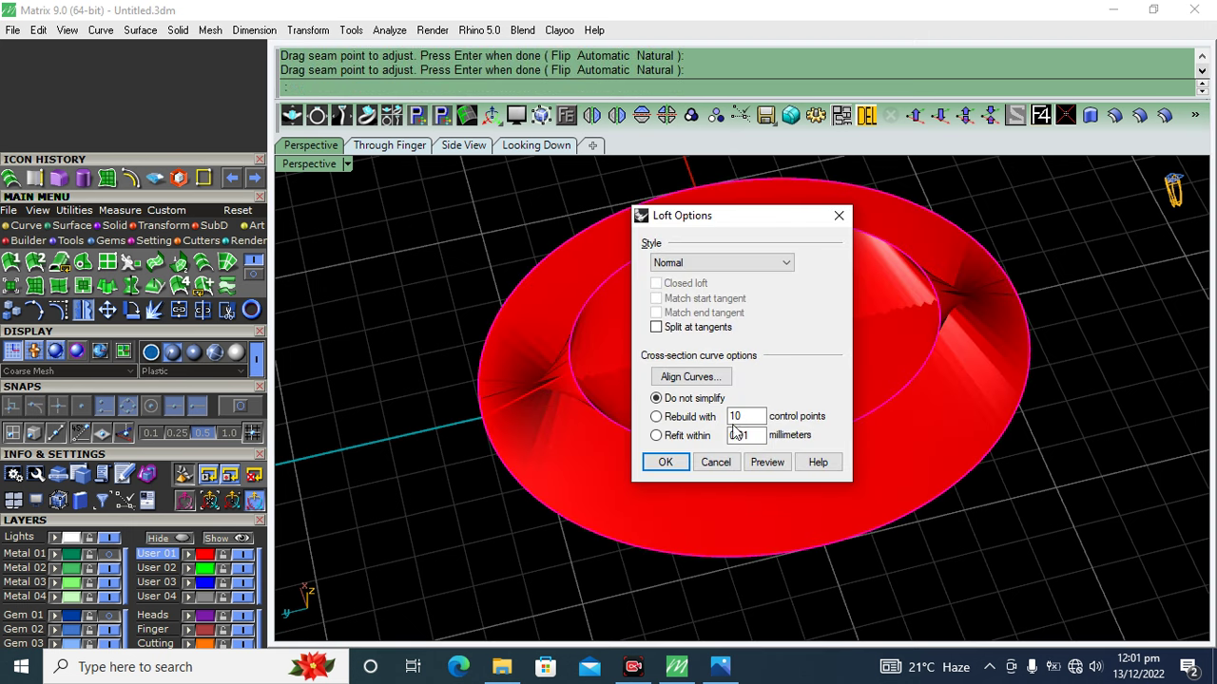
mouse_move(739, 231)
mouse_down()
mouse_move(1097, 388)
mouse_move(606, 241)
mouse_up()
click(584, 476)
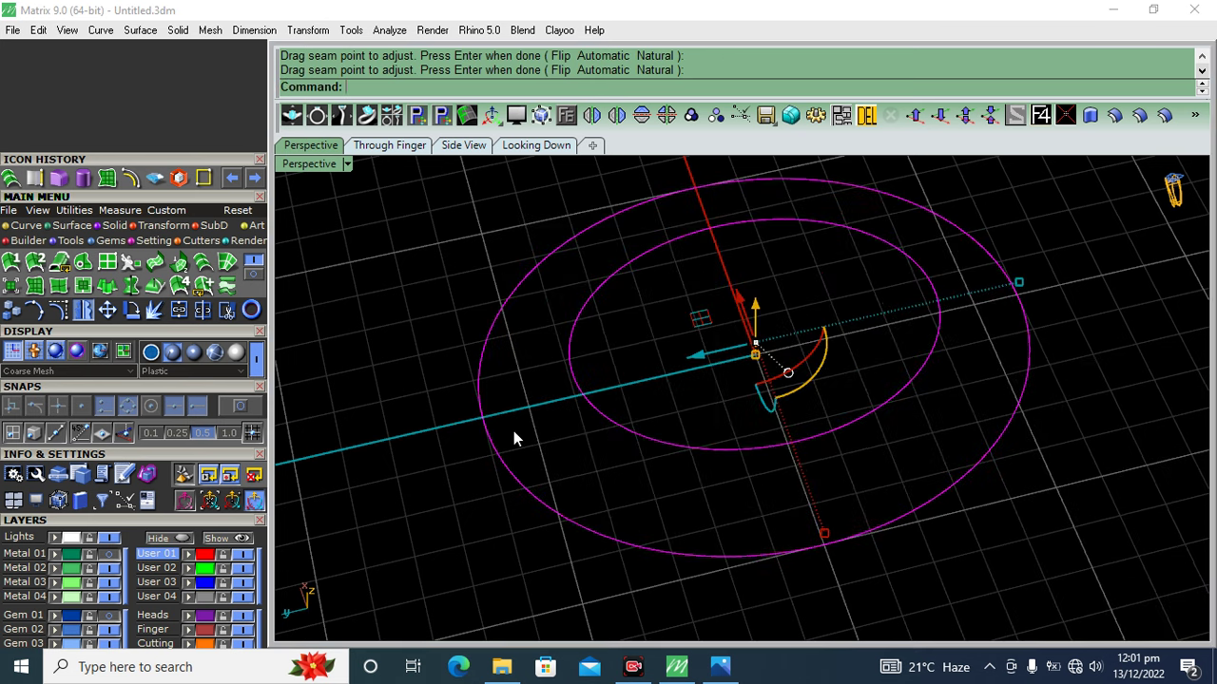
right_click(478, 410)
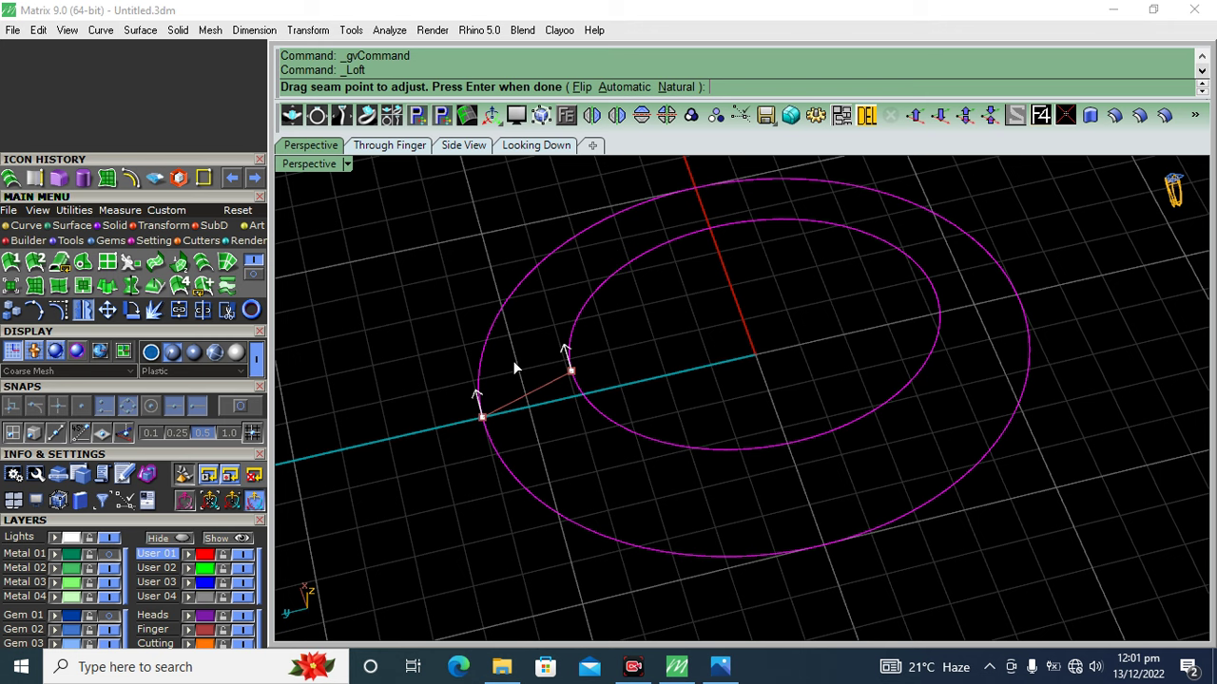
right_click(575, 446)
click(535, 480)
mouse_move(537, 483)
right_down()
mouse_move(467, 361)
mouse_move(568, 374)
mouse_move(557, 350)
right_up()
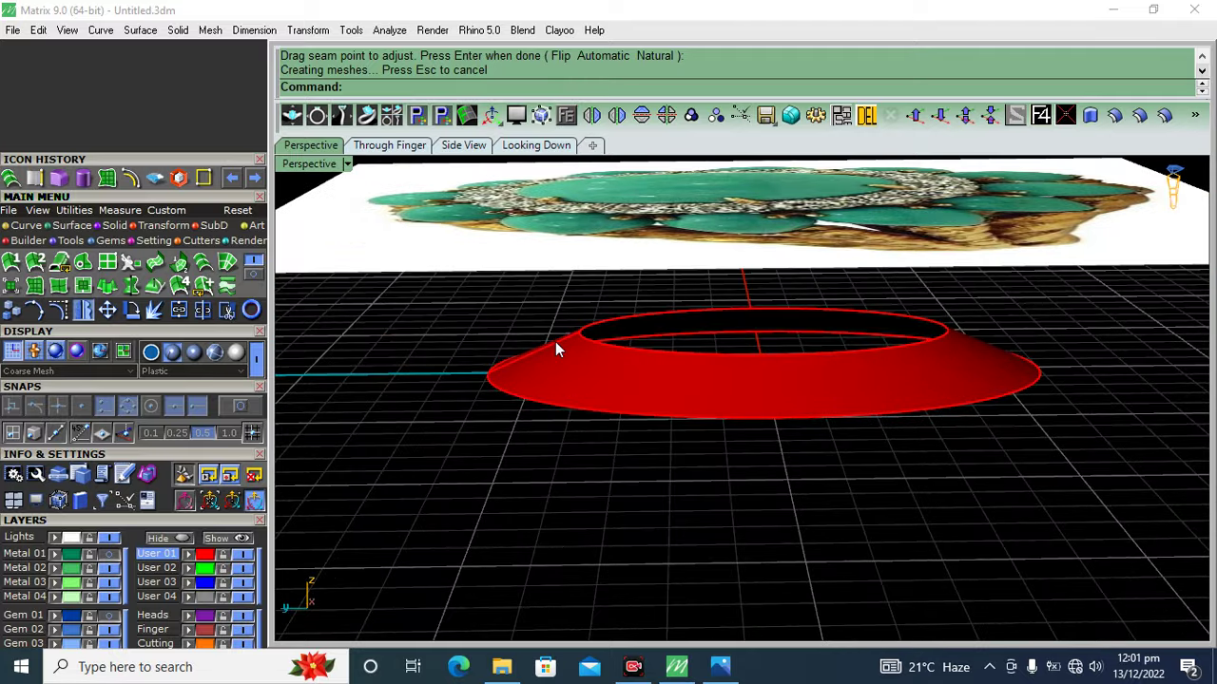
scroll(556, 347, up, 2)
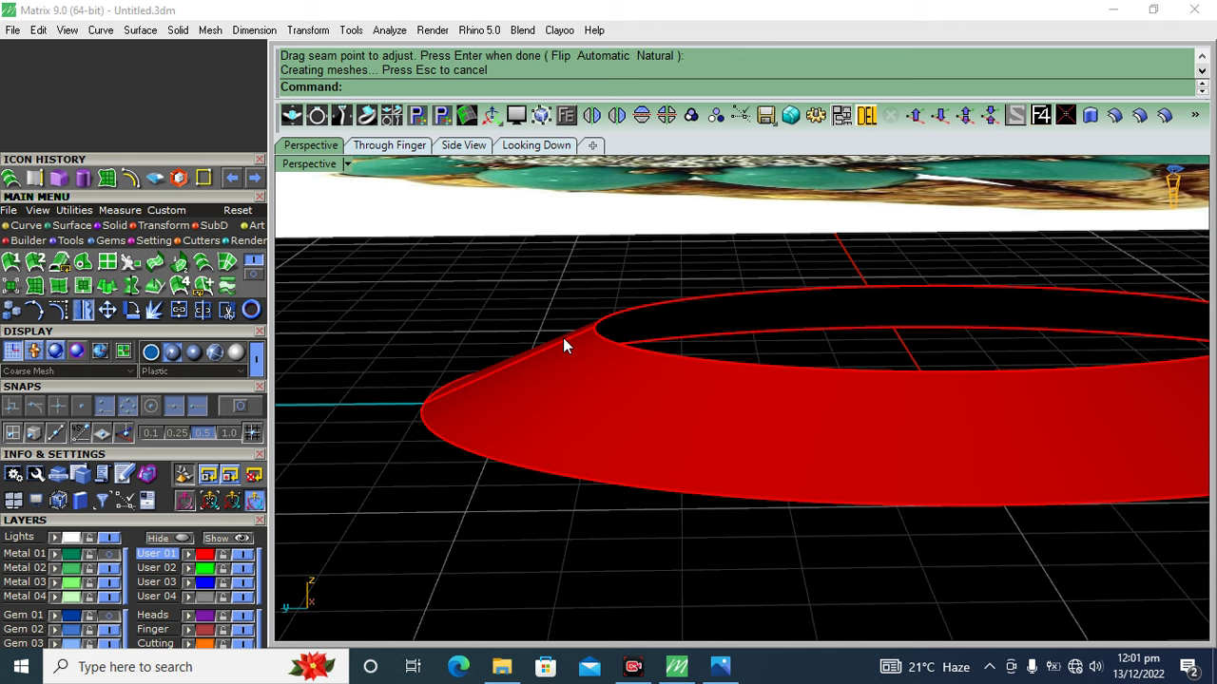
click(537, 144)
scroll(430, 368, down, 3)
scroll(552, 361, up, 4)
scroll(609, 363, down, 3)
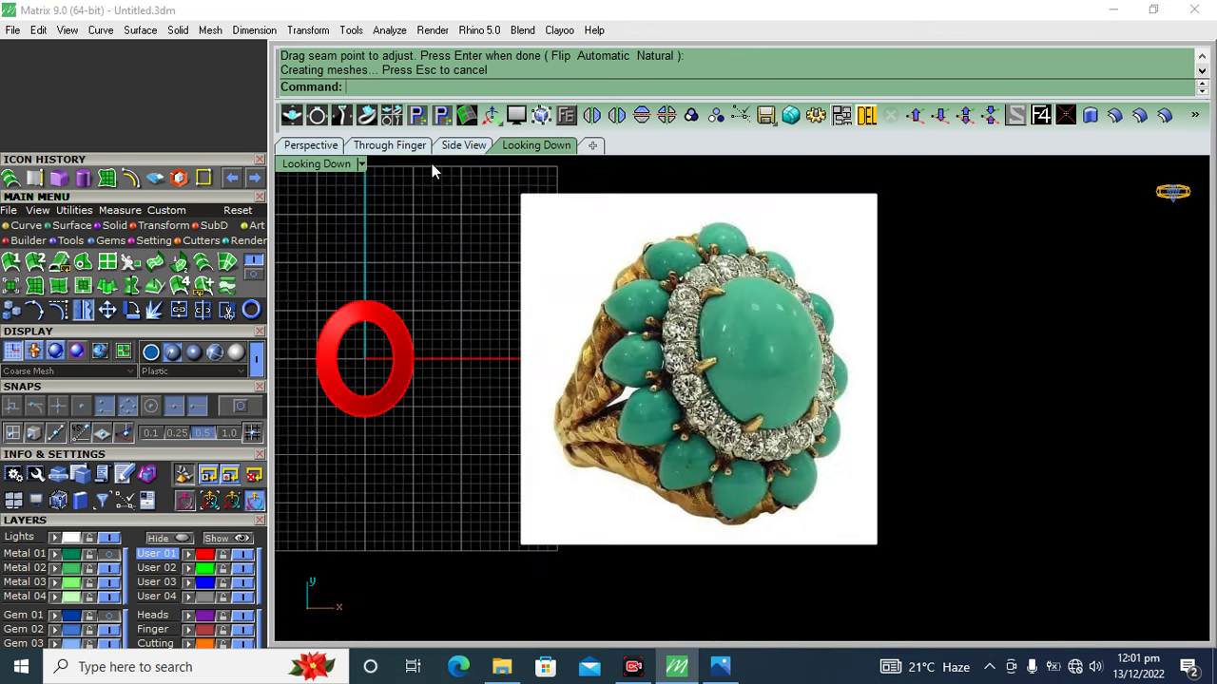
click(310, 145)
key(ctrl+z)
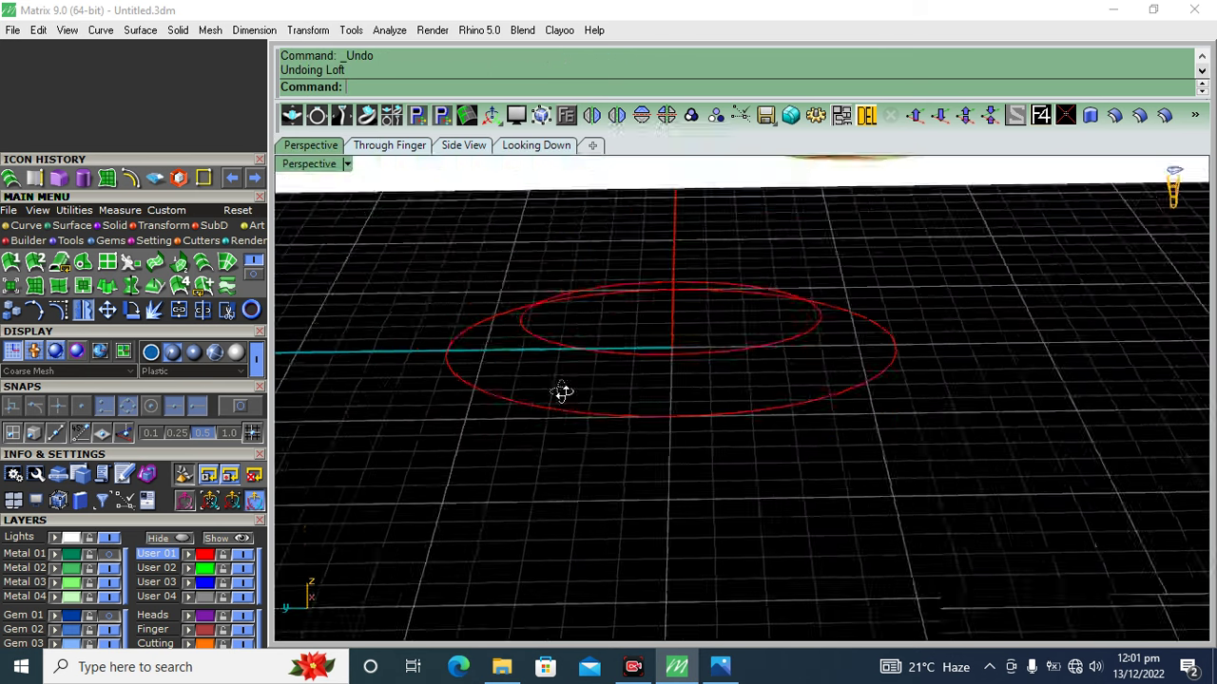
key(ctrl+a)
- Move the two oval curves onto layer User 03
click(156, 582)
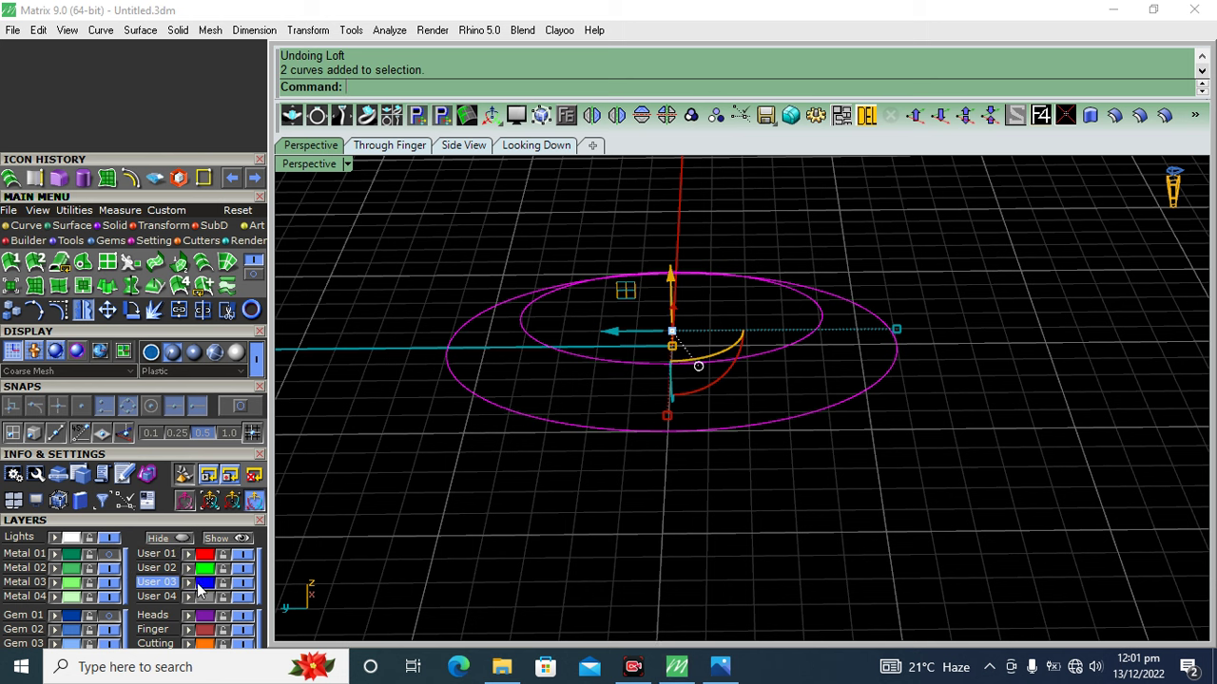
scroll(165, 519, down, 2)
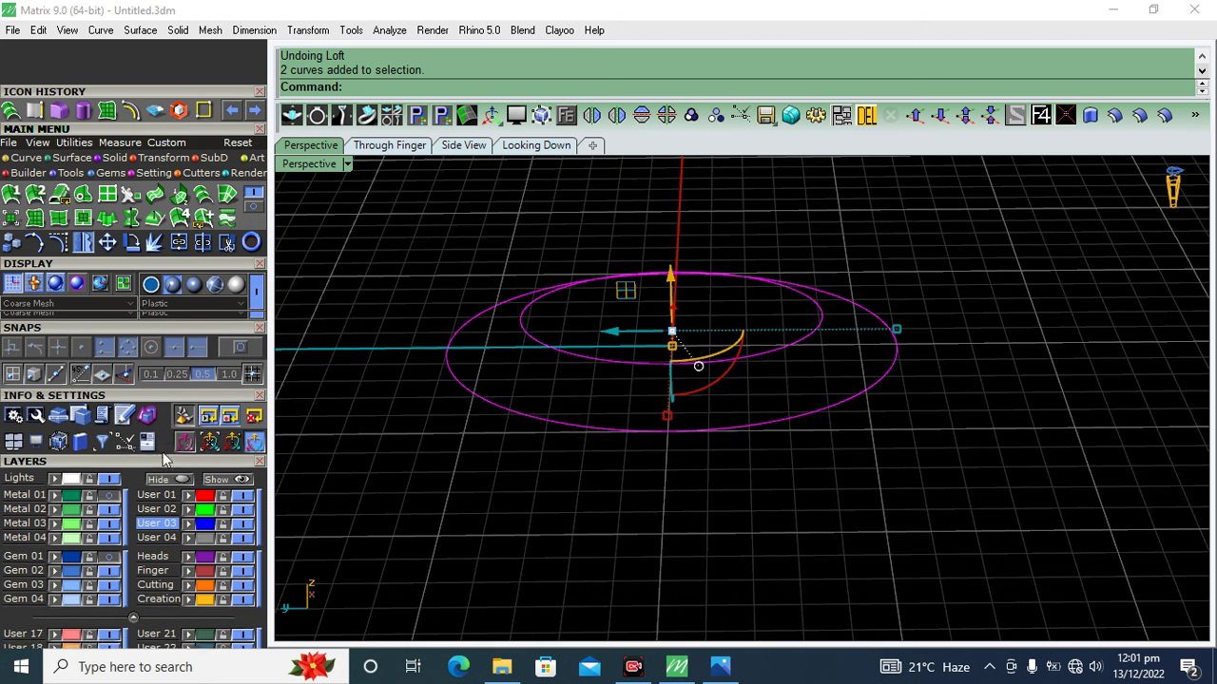
click(452, 473)
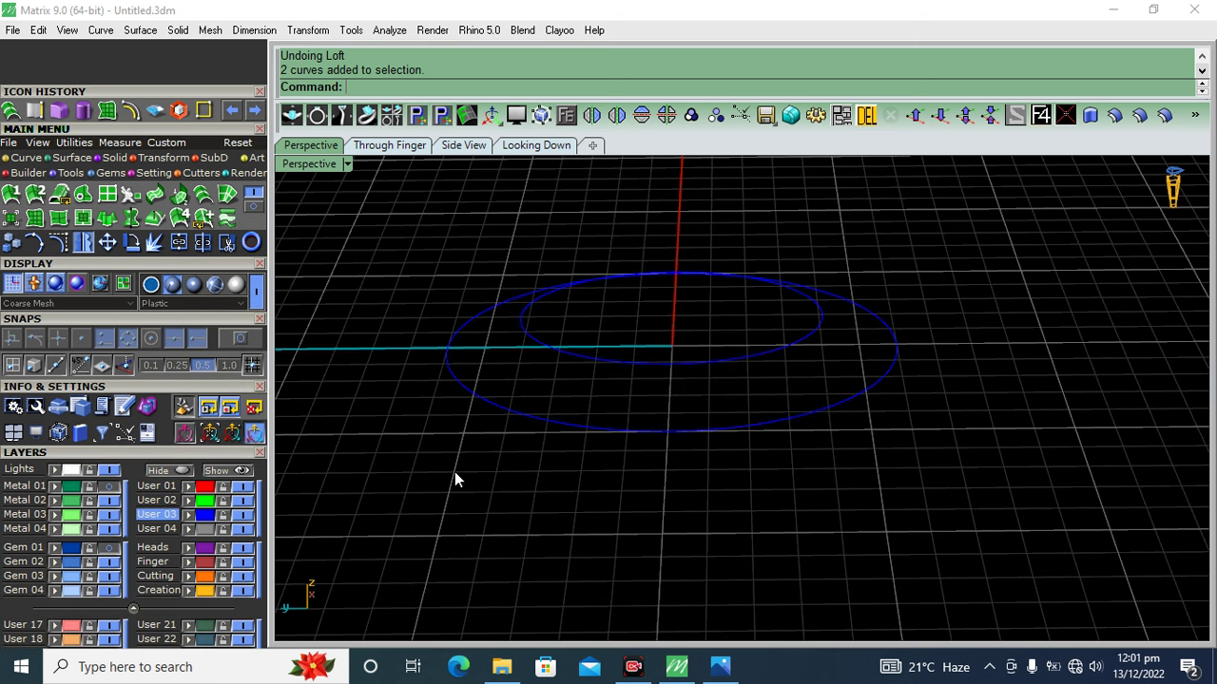
- Start an arc with snapping to curve quadrant points turned on
click(25, 158)
click(179, 195)
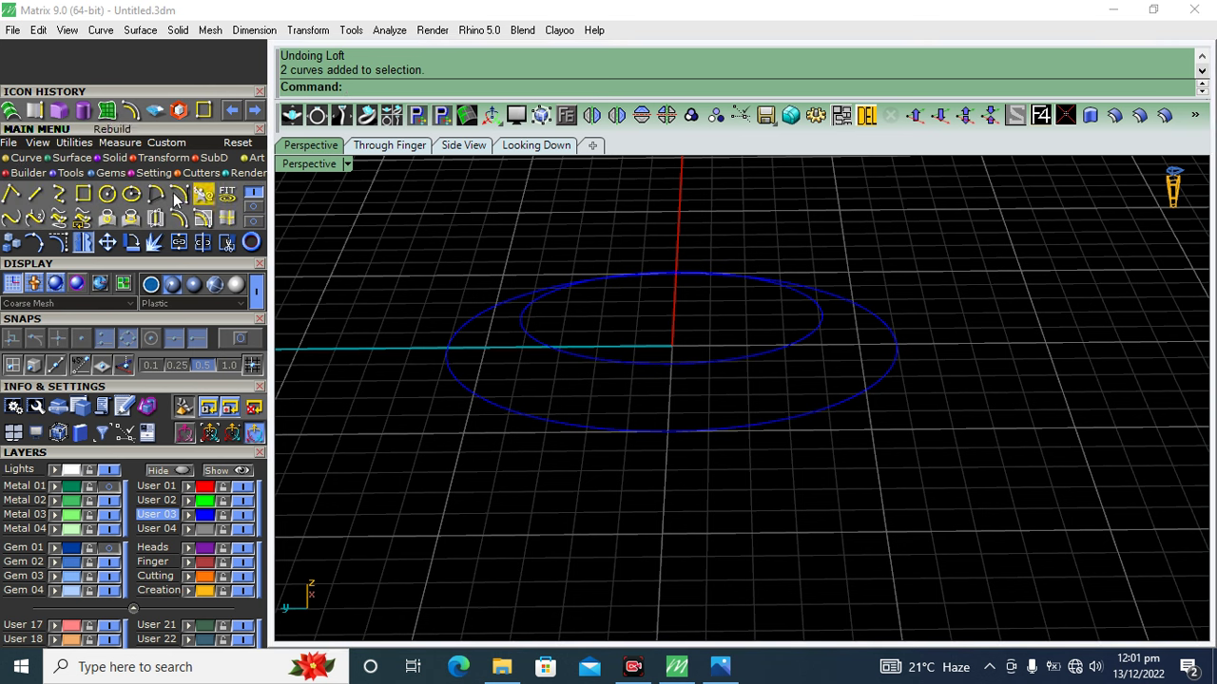
click(188, 202)
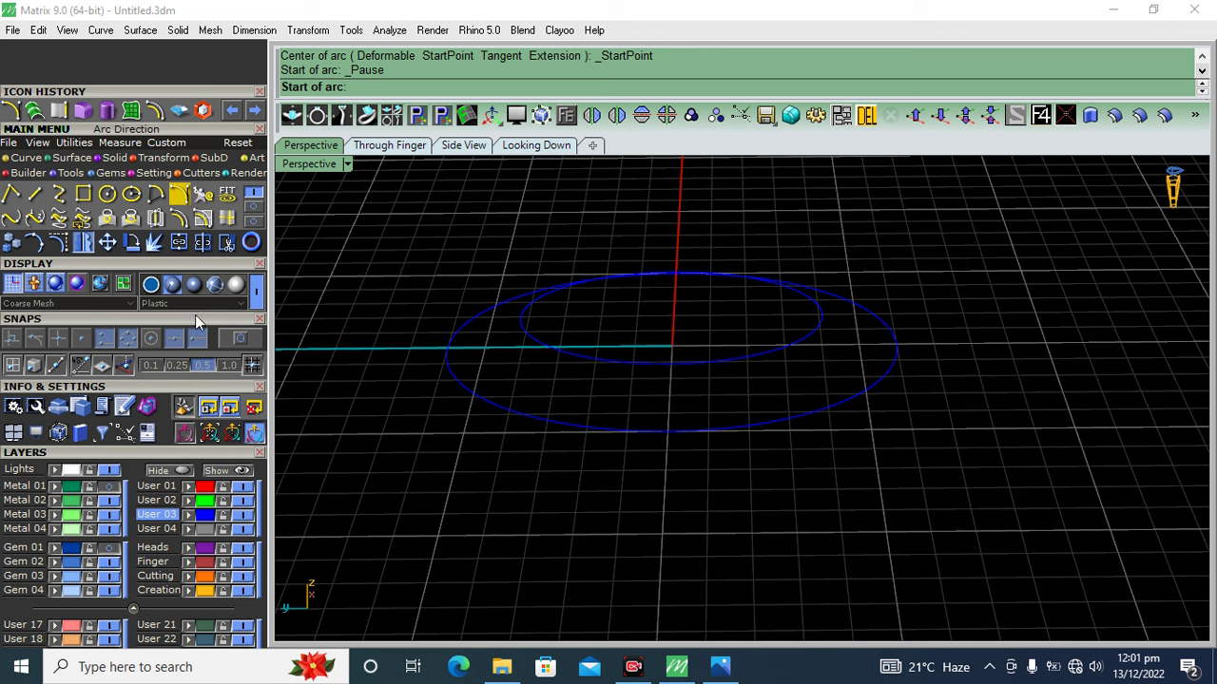
click(237, 343)
right_drag(842, 448, 696, 376)
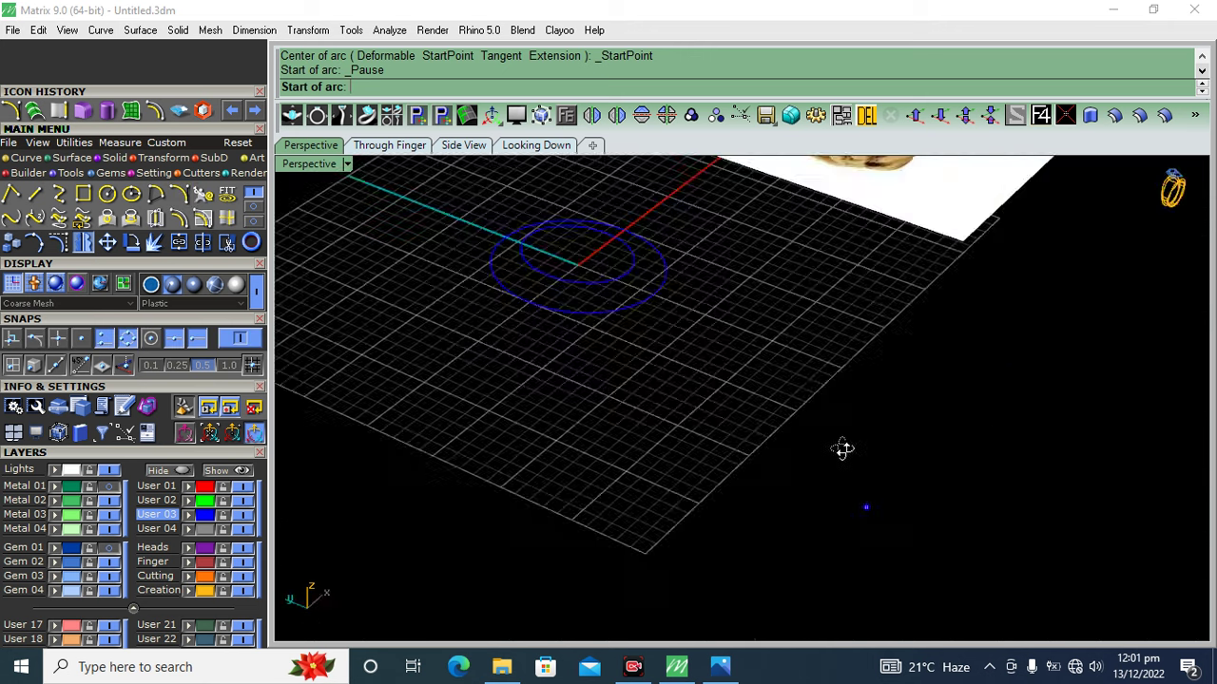
scroll(696, 376, up, 2)
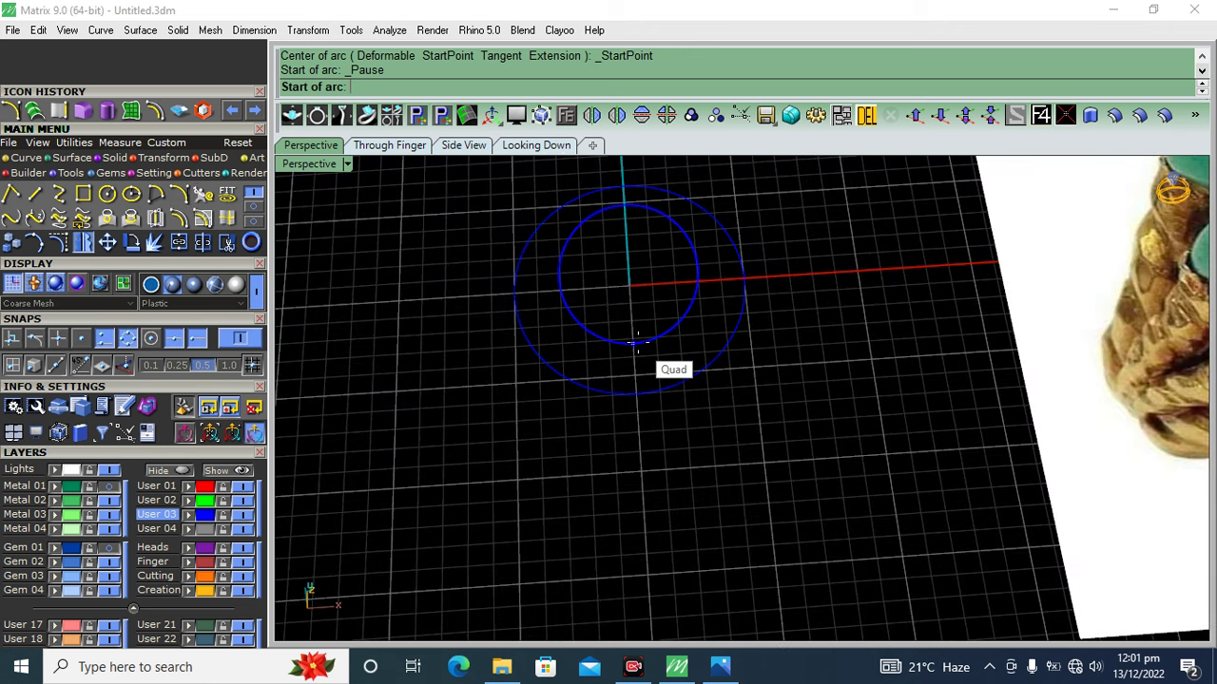
- Draw the domed arc from the inner oval's quadrant to the outer oval's quadrant
click(632, 343)
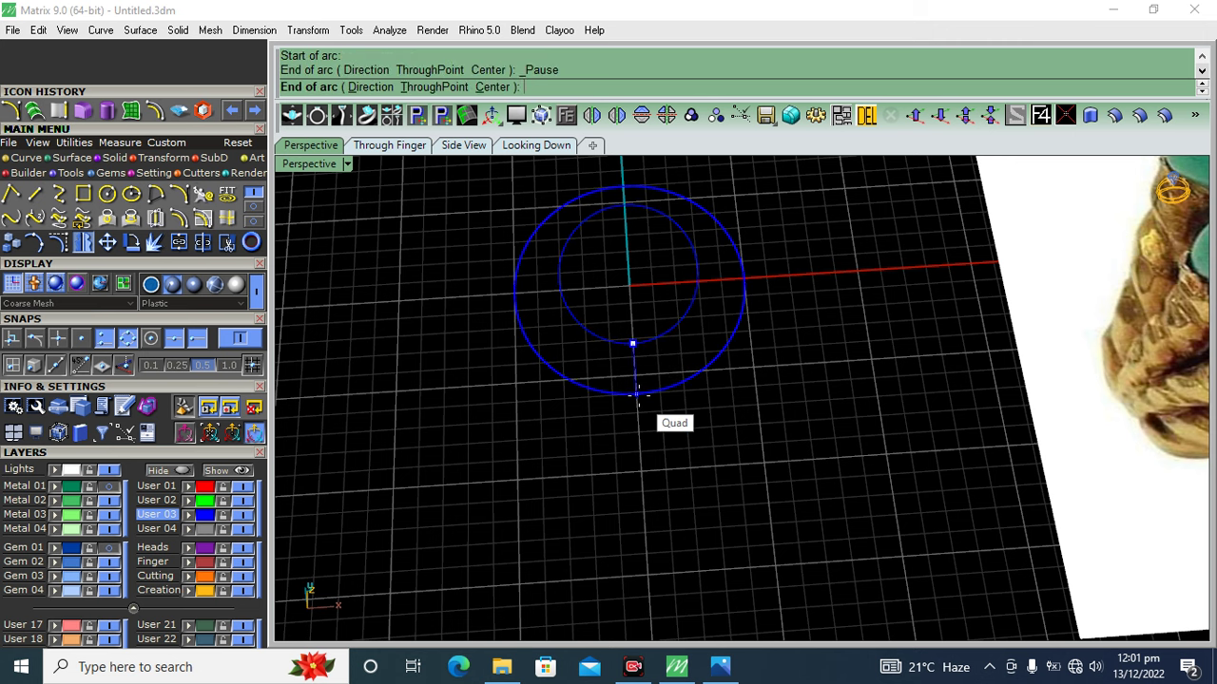
click(637, 394)
scroll(454, 277, down, 2)
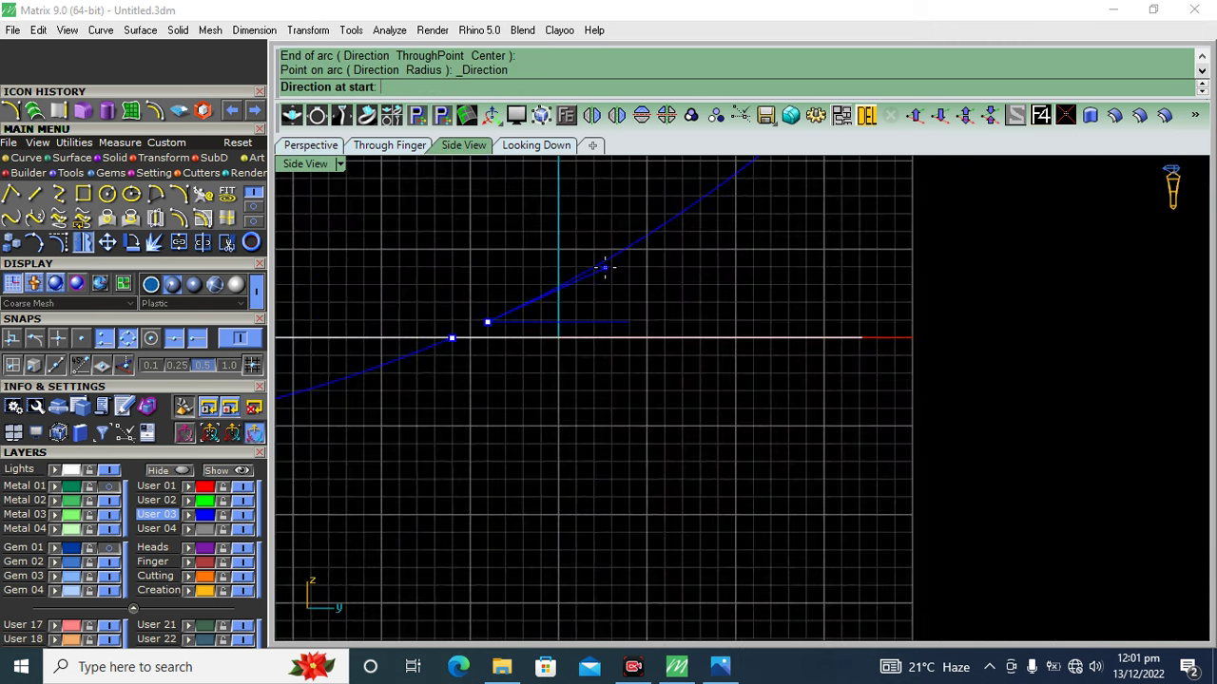
scroll(491, 320, down, 1)
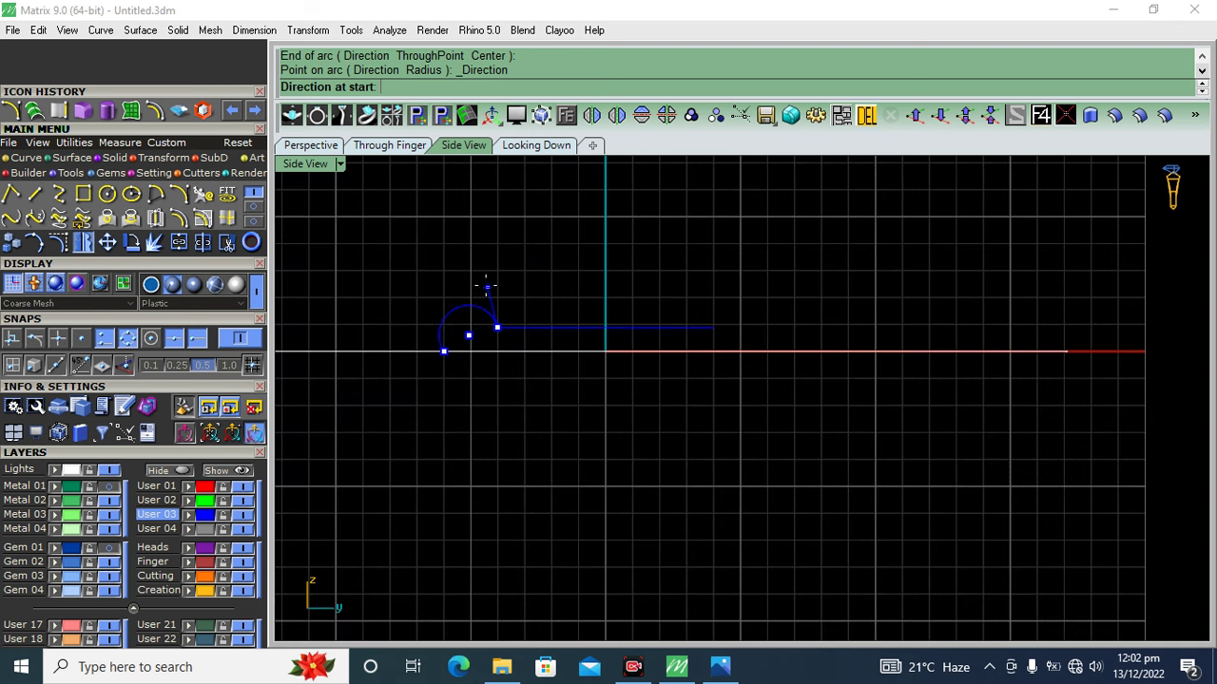
scroll(480, 291, up, 1)
scroll(470, 295, up, 1)
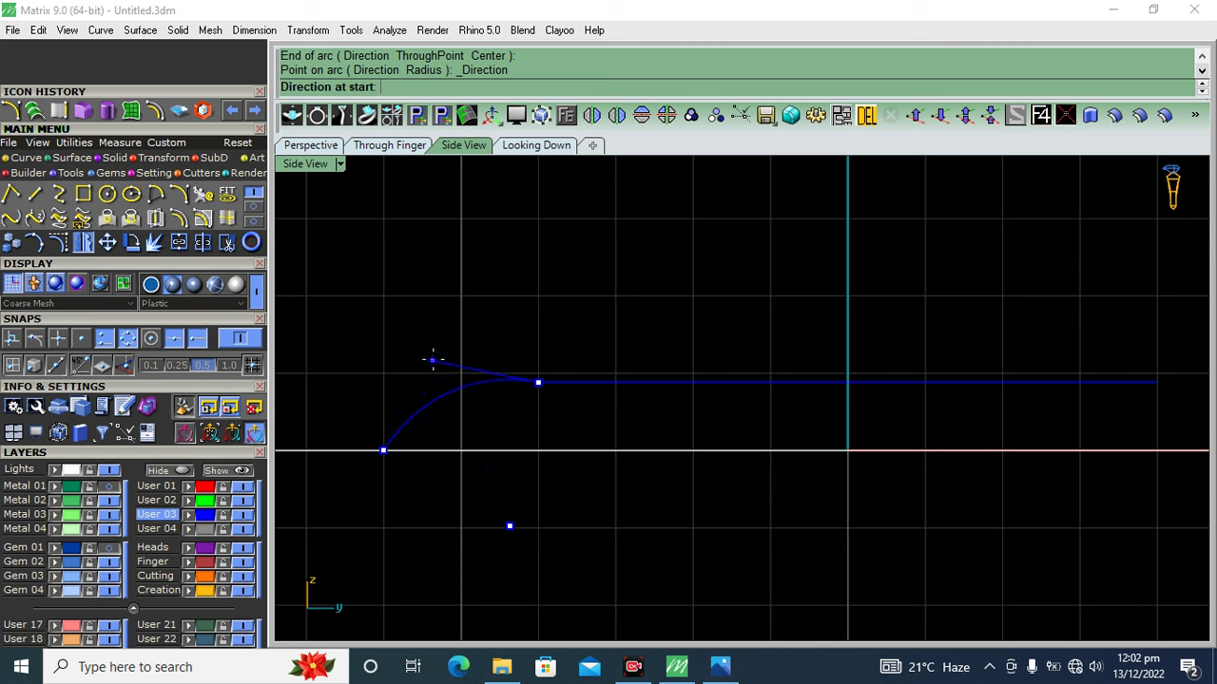
click(432, 360)
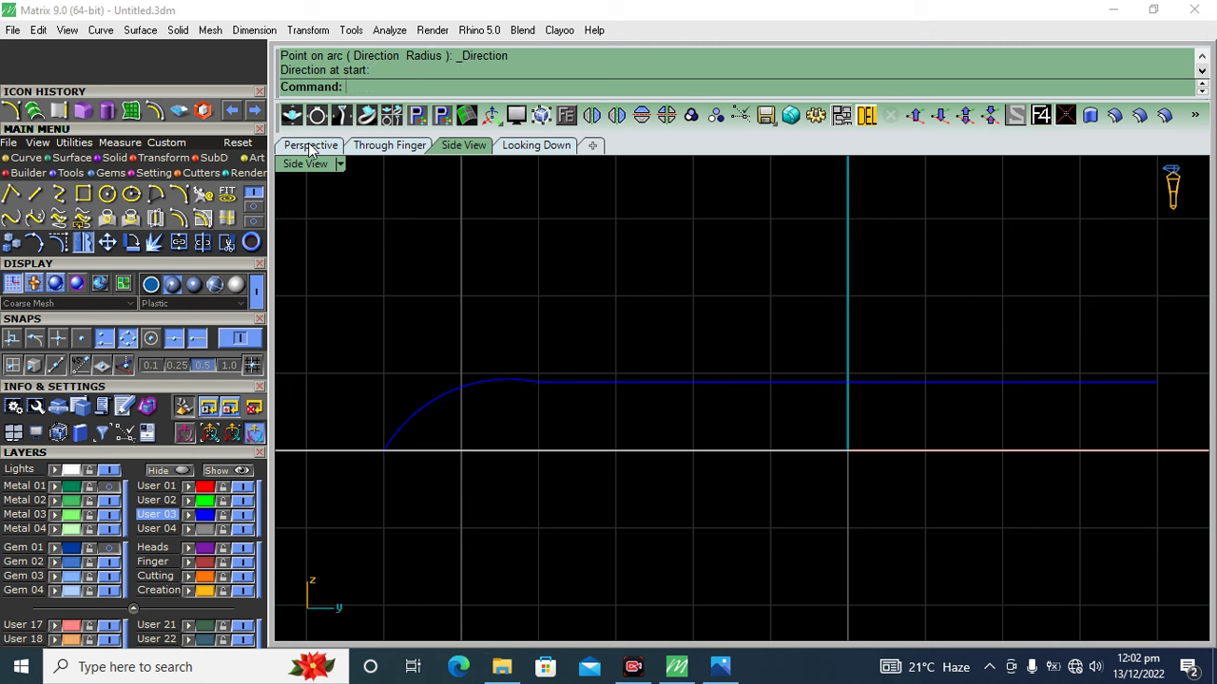
click(311, 145)
scroll(680, 366, up, 3)
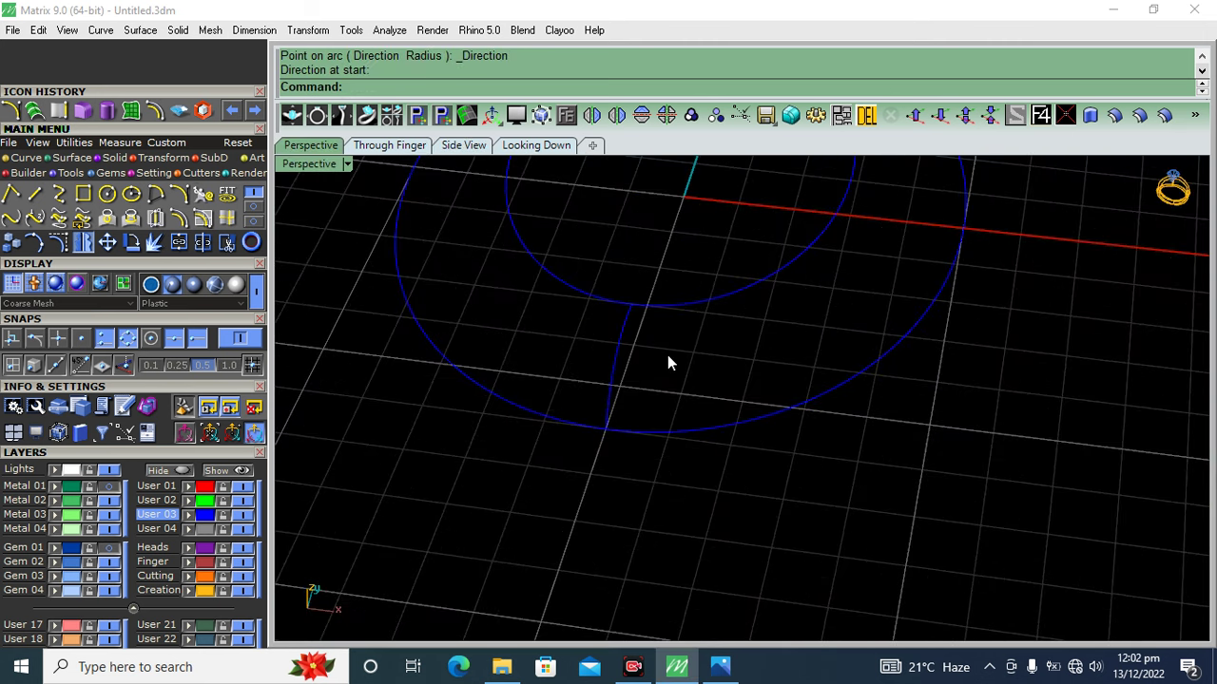
- Select the arc profile and outer oval rail and try a one-rail sweep, then cancel it
click(605, 382)
drag(756, 391, 712, 485)
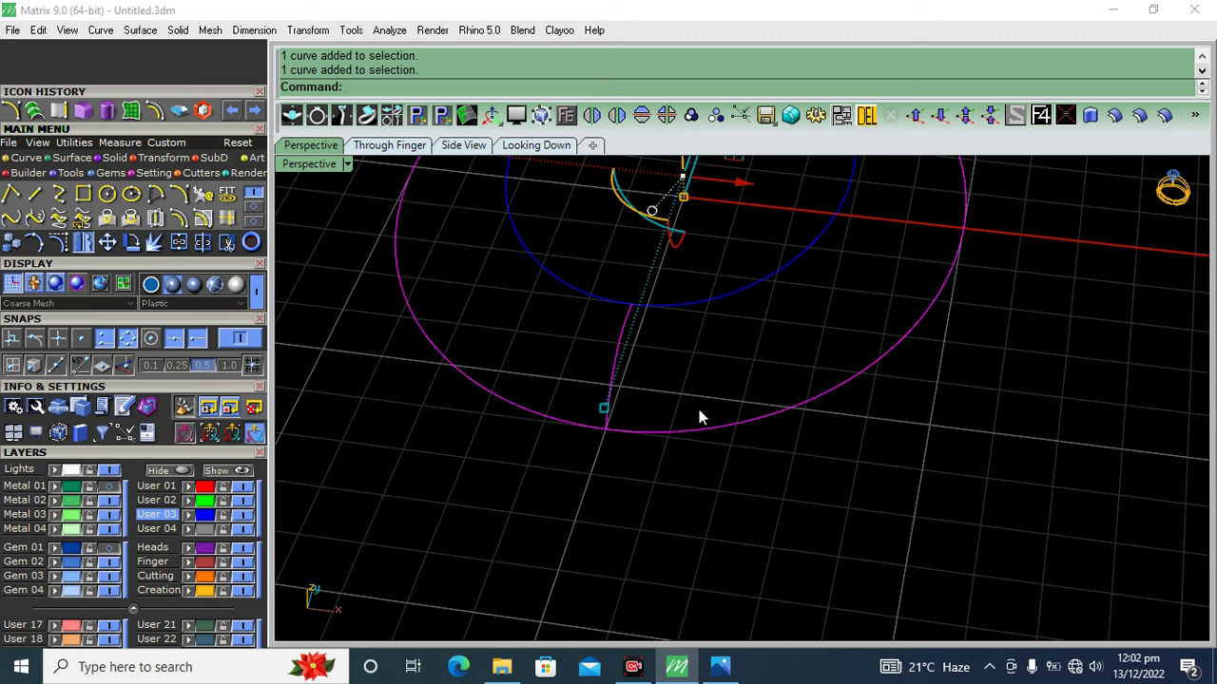
right_drag(700, 421, 681, 359)
drag(636, 418, 575, 442)
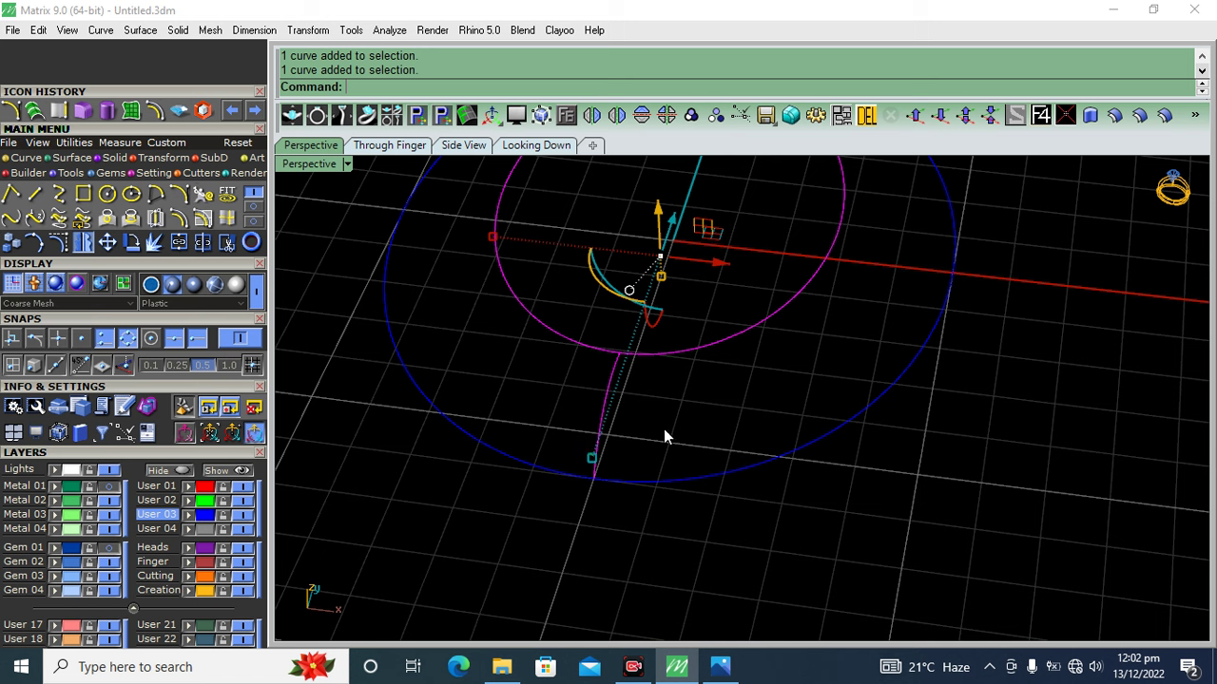
drag(664, 428, 564, 509)
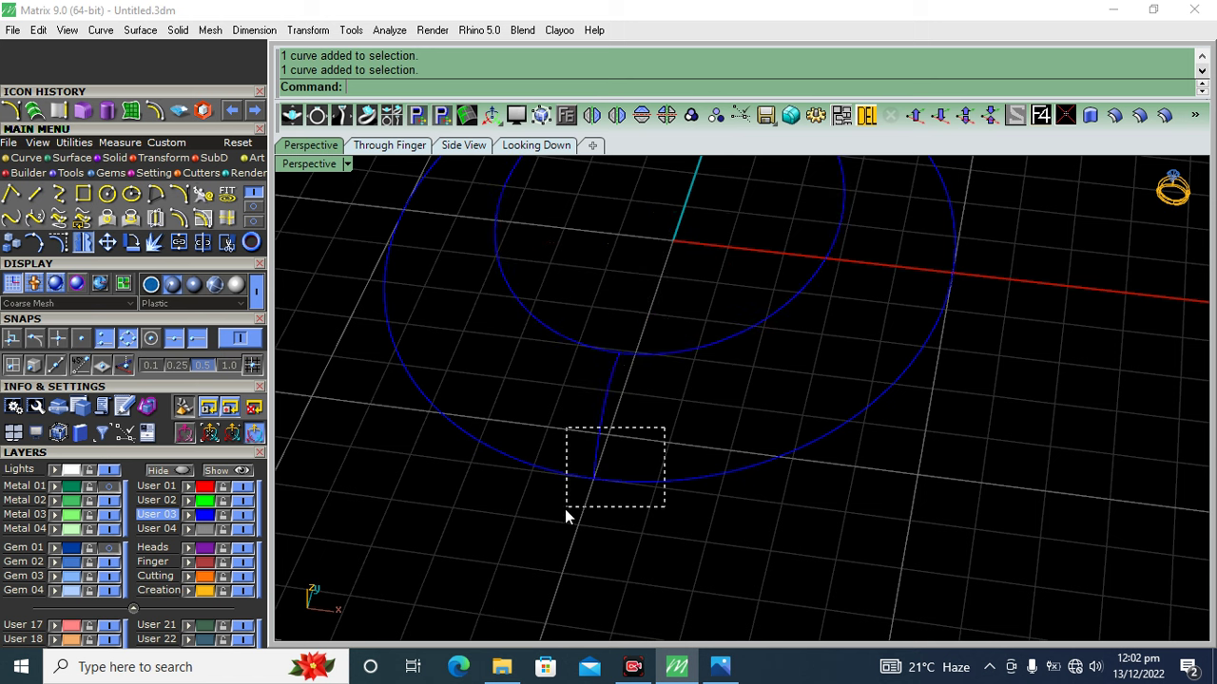
click(71, 158)
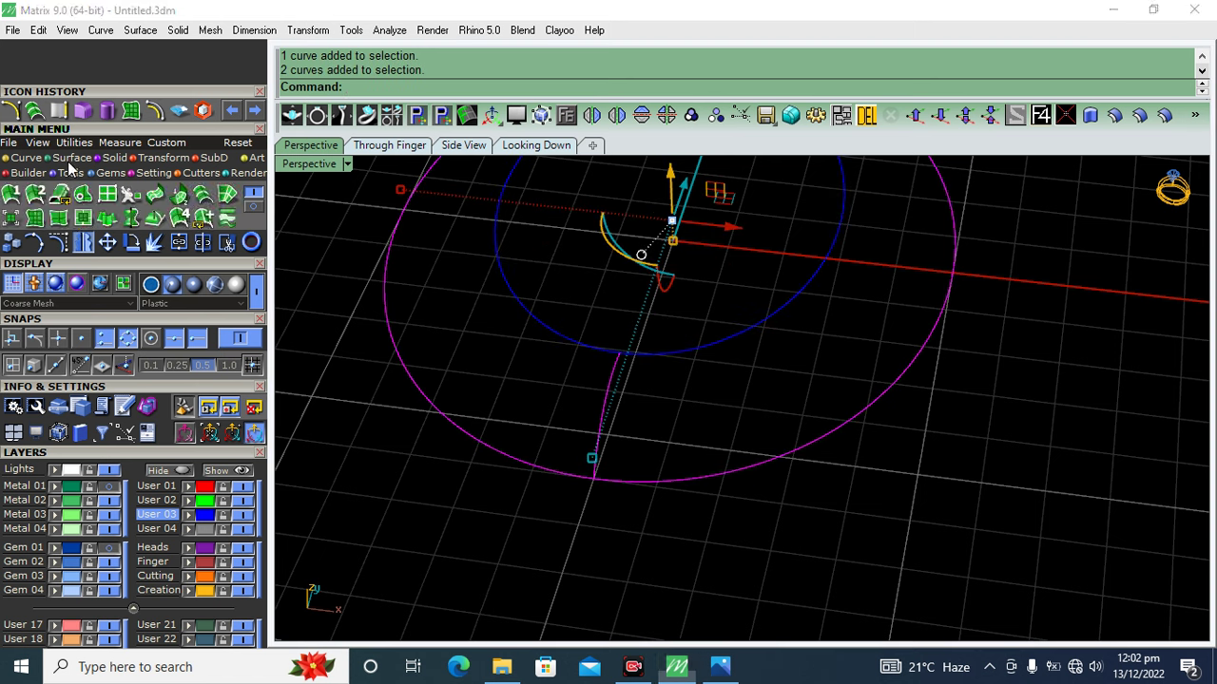
click(11, 196)
mouse_move(560, 381)
right_down()
mouse_move(408, 497)
mouse_move(565, 412)
mouse_move(542, 426)
mouse_move(543, 451)
mouse_move(564, 361)
mouse_move(562, 408)
mouse_move(844, 491)
mouse_move(790, 528)
right_up()
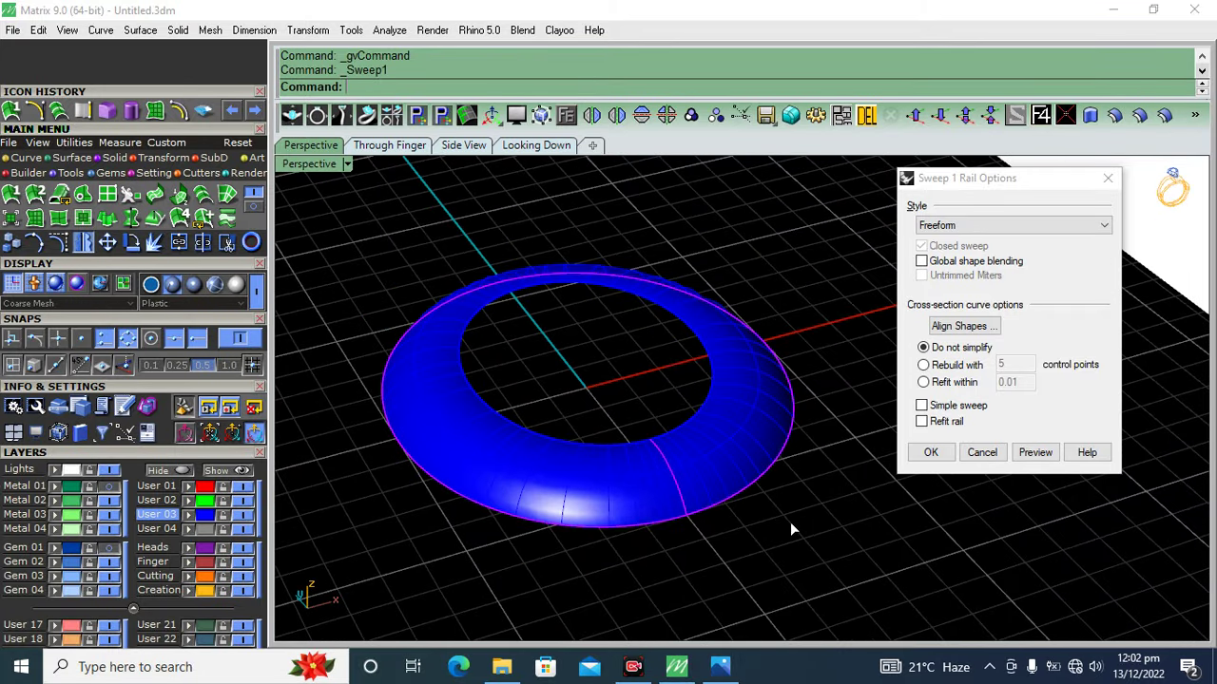
click(982, 452)
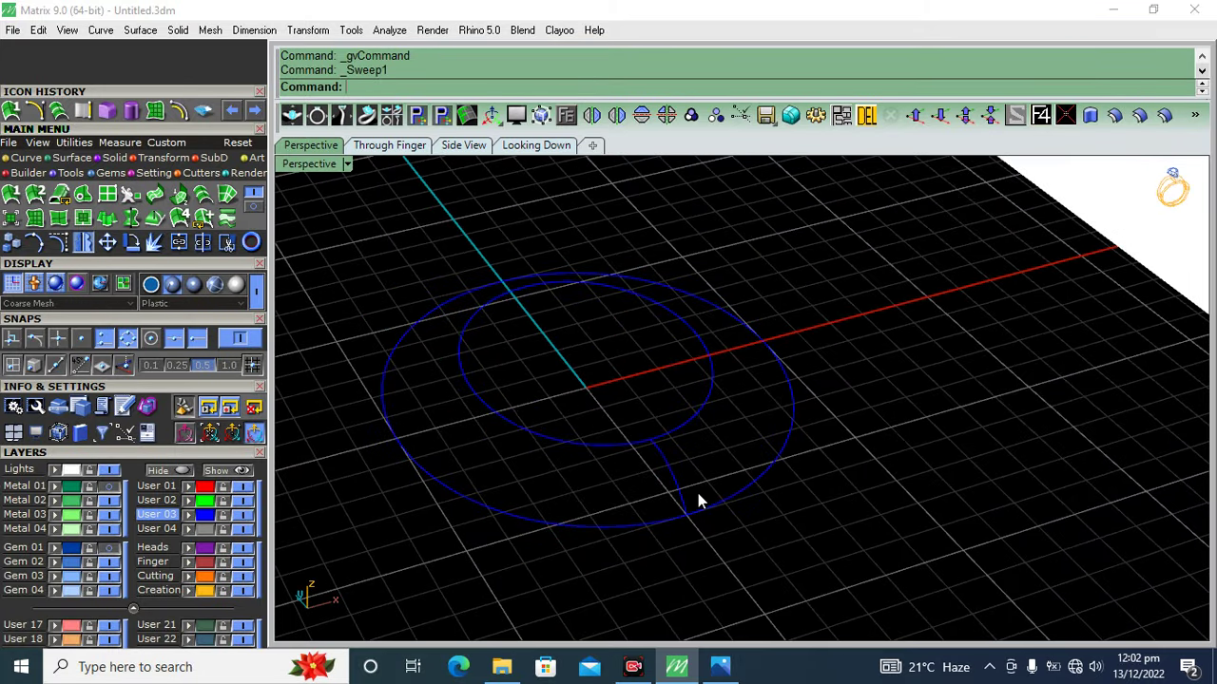
- Sweep the arc profile along the outer oval with Sweep 1 Rail, accepting the options
drag(697, 501, 639, 556)
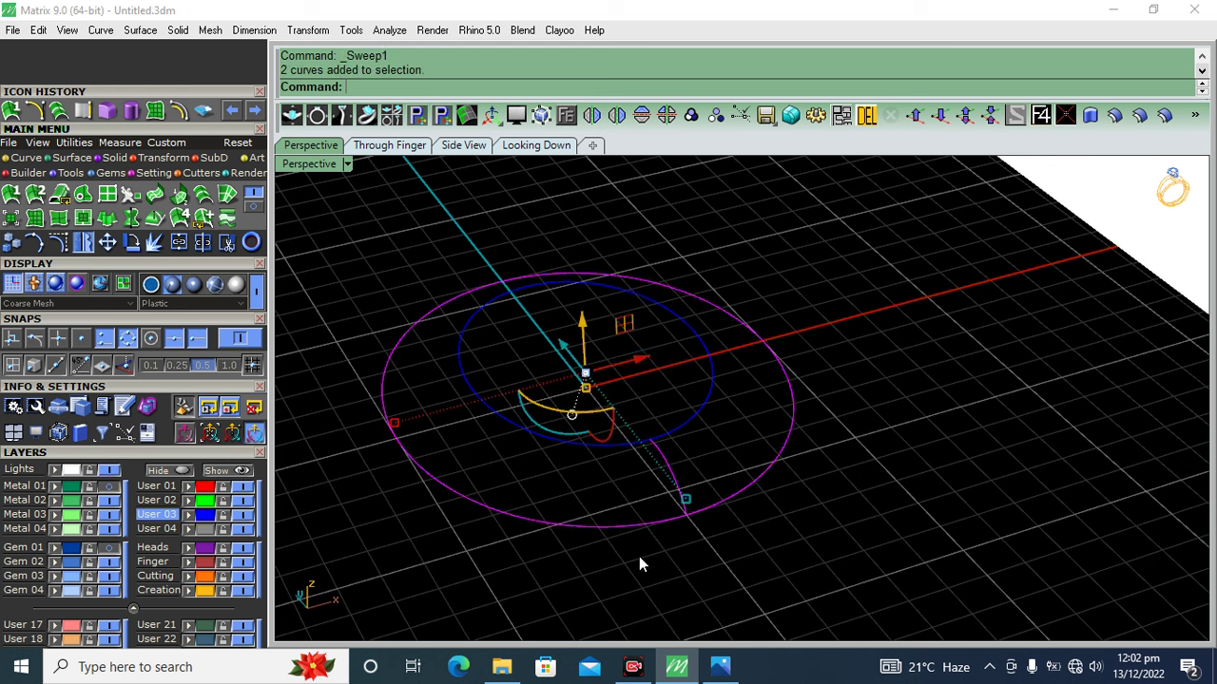
click(10, 194)
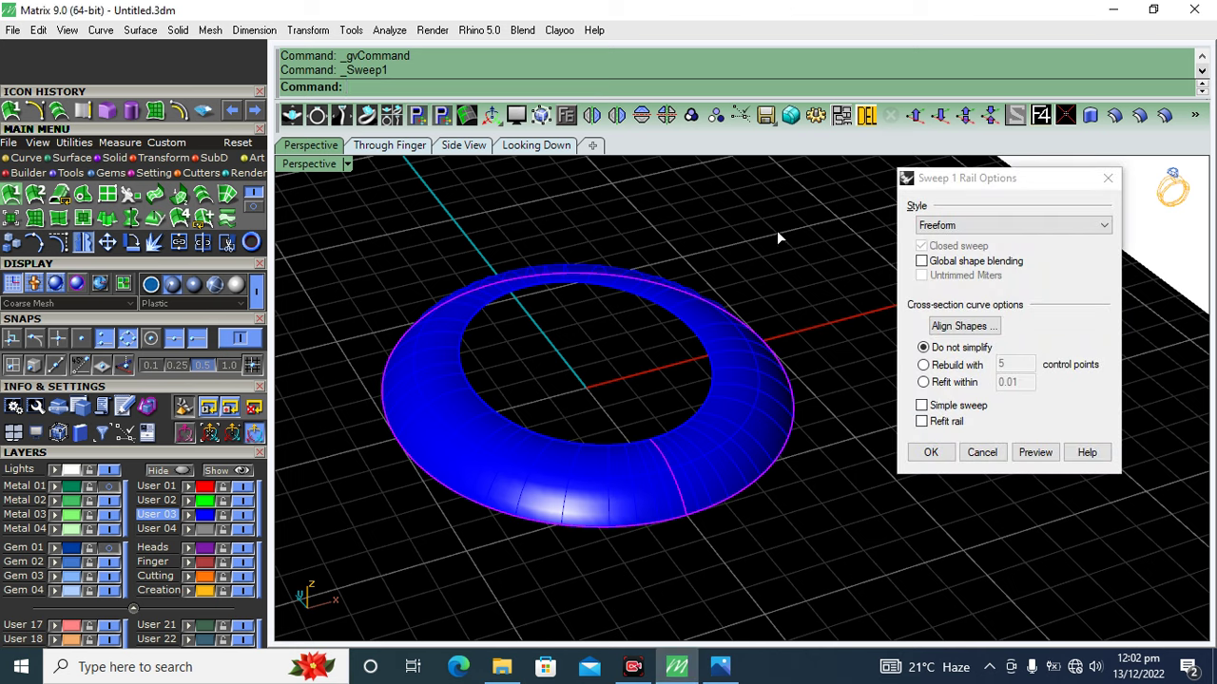
click(929, 454)
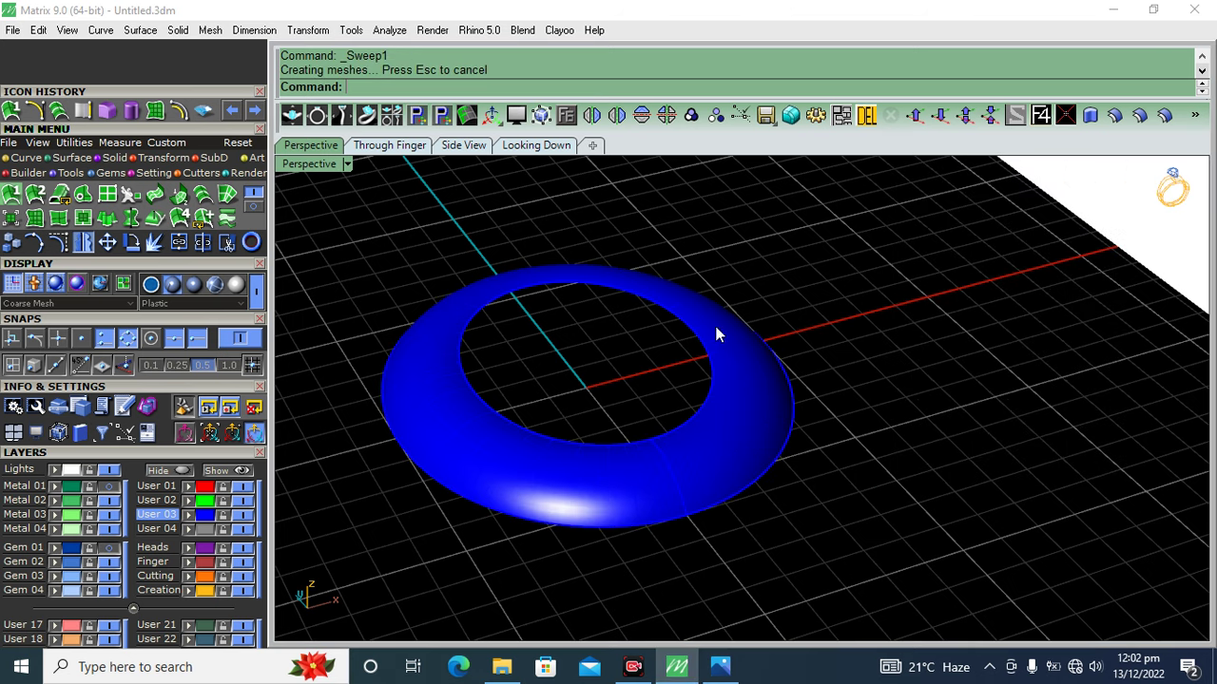
click(554, 477)
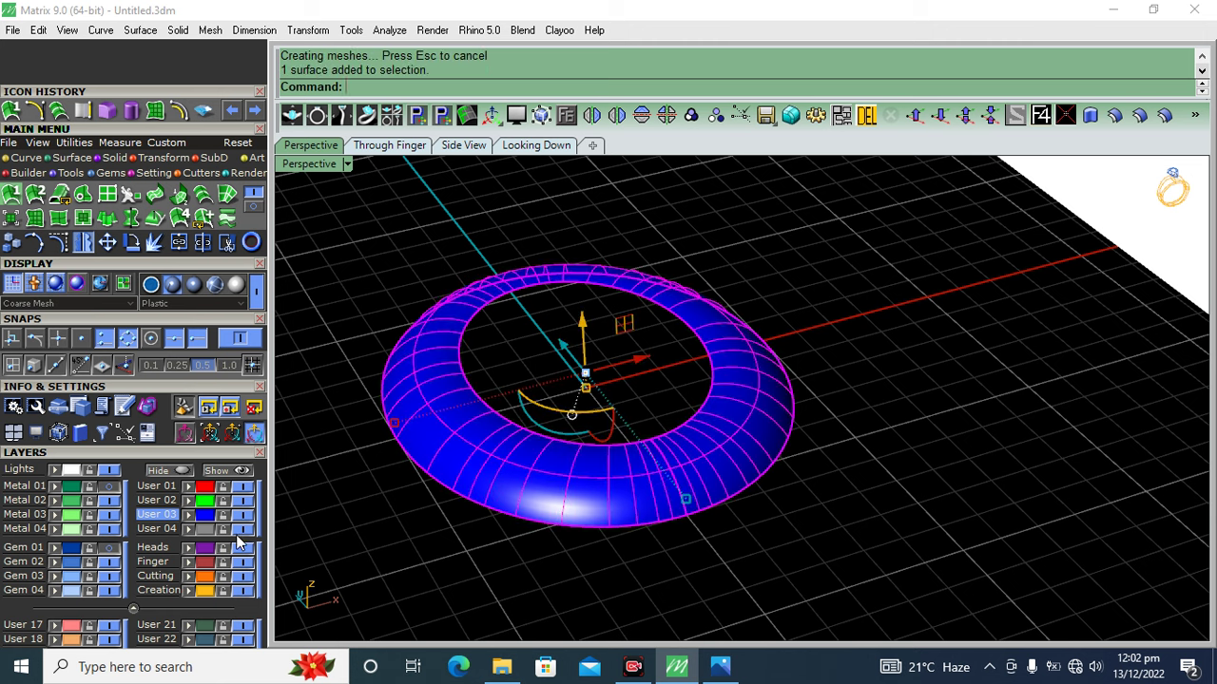
- Assign the swept domed band to a grey layer
click(187, 562)
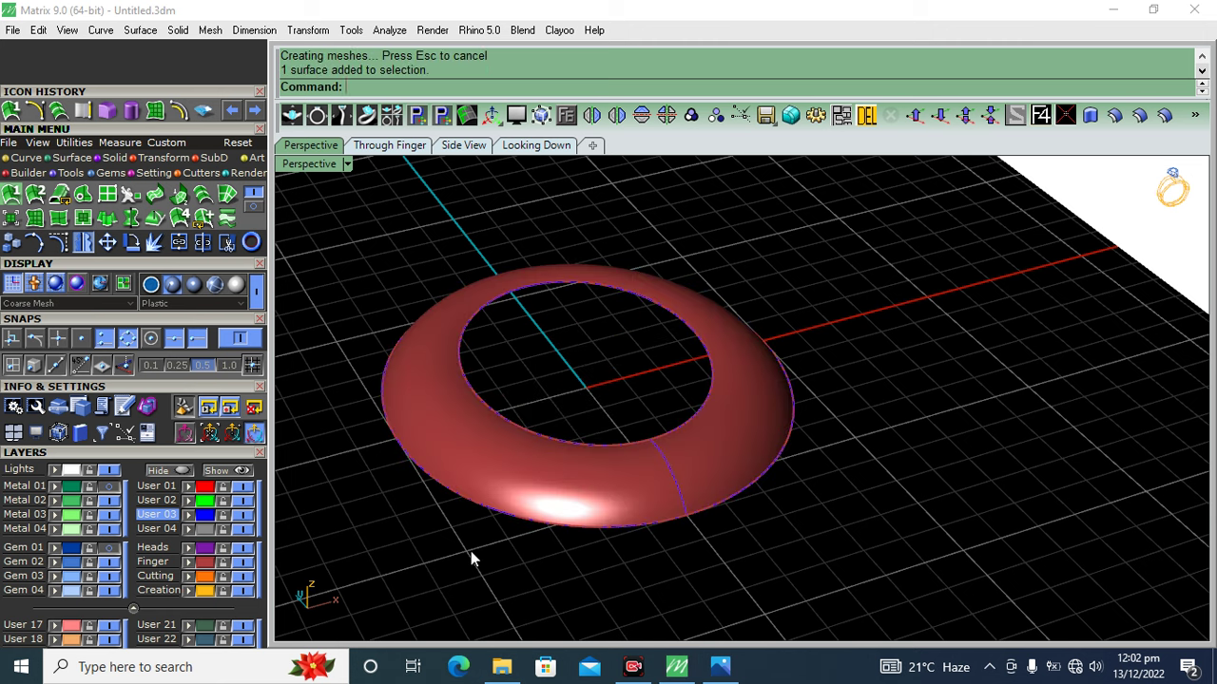
click(597, 465)
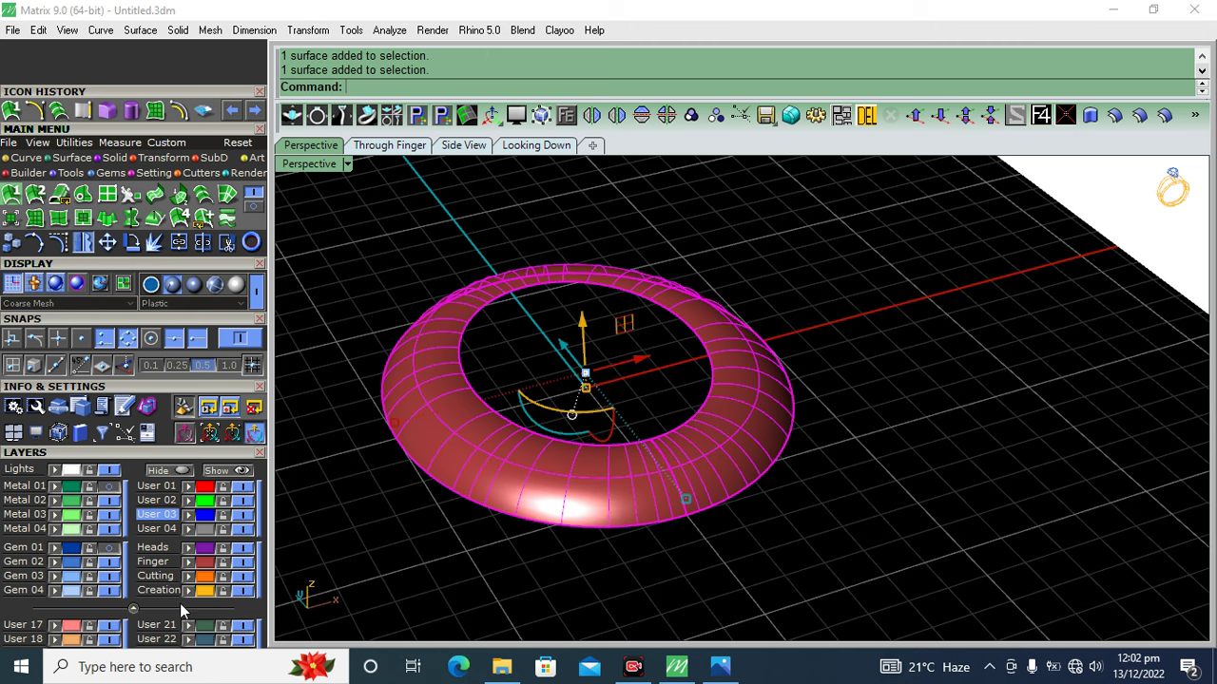
click(187, 529)
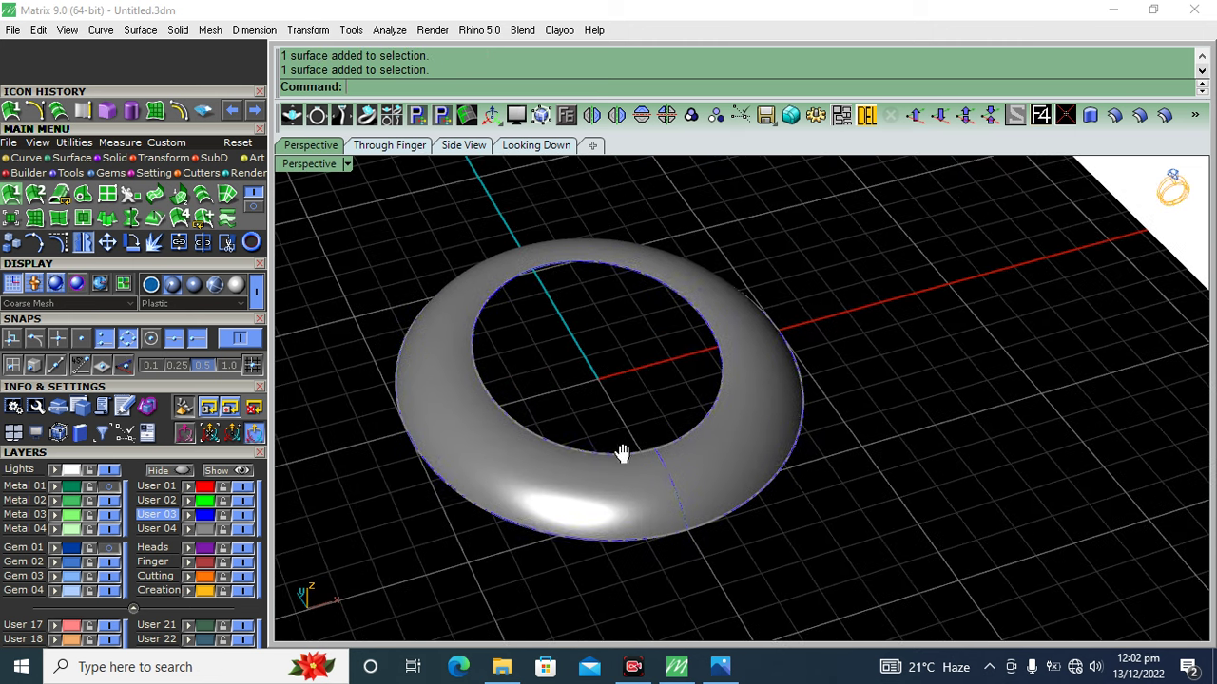
right_drag(622, 450, 566, 443)
- Move the profile arc and two oval curves onto a separate layer out of view
drag(306, 608, 306, 601)
scroll(565, 494, up, 3)
ctrl+click(595, 446)
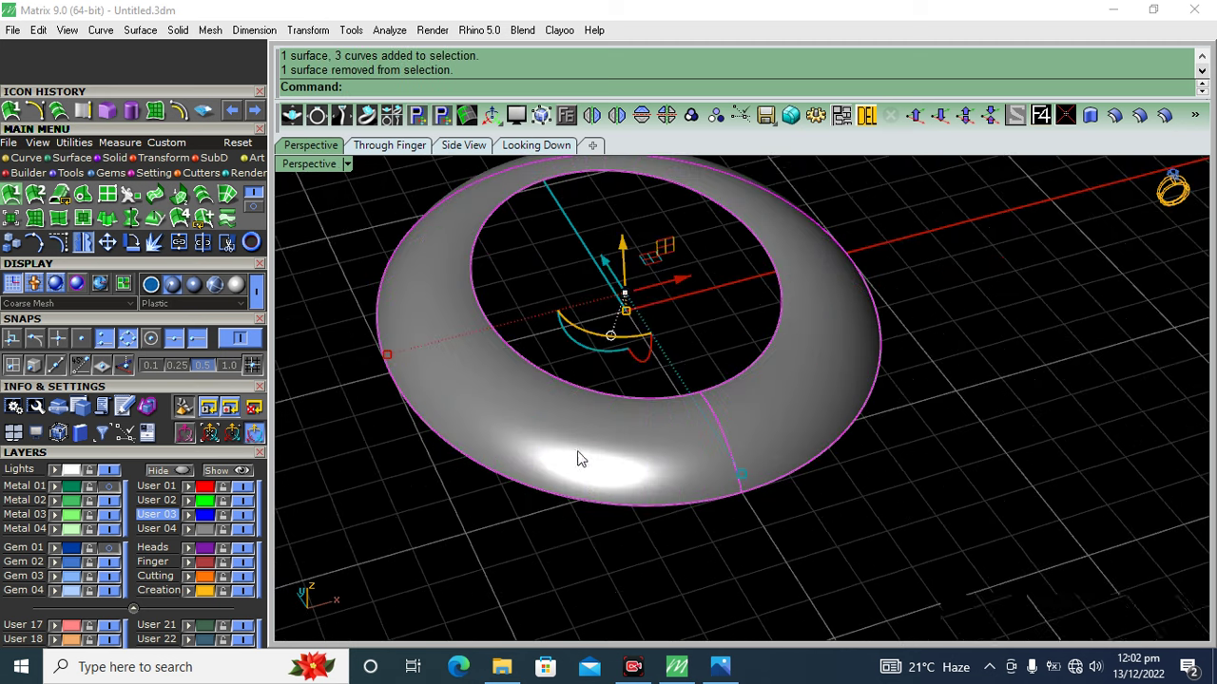
scroll(594, 441, down, 3)
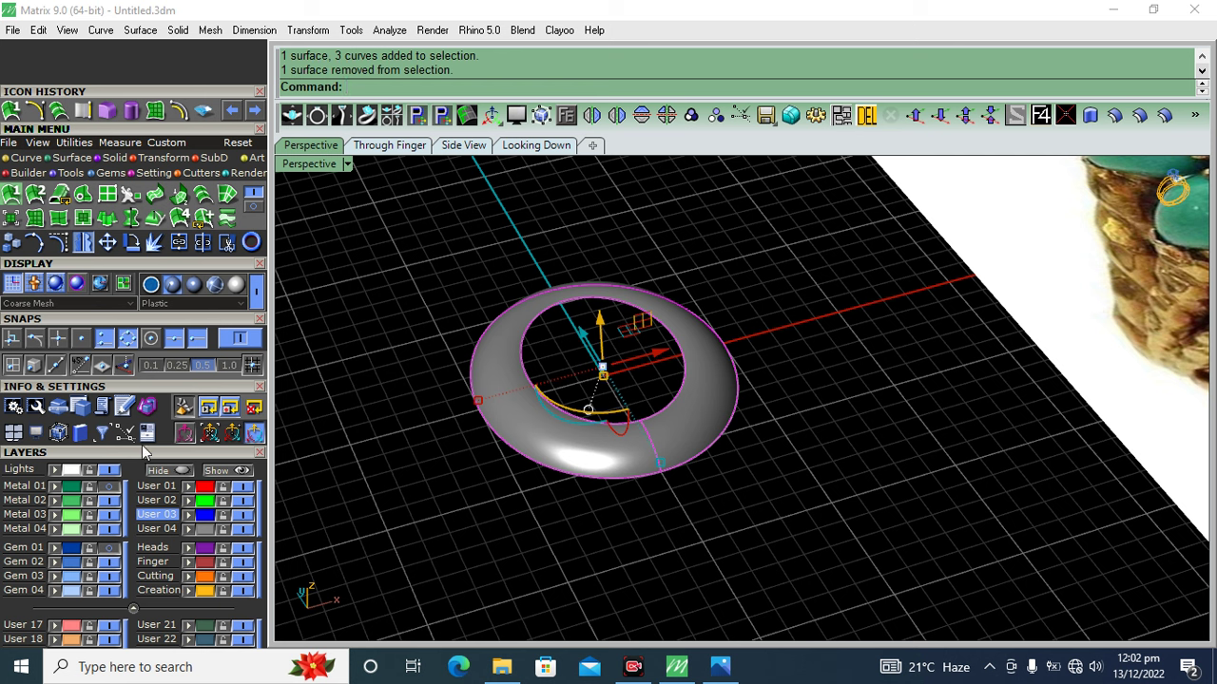
drag(147, 456, 150, 300)
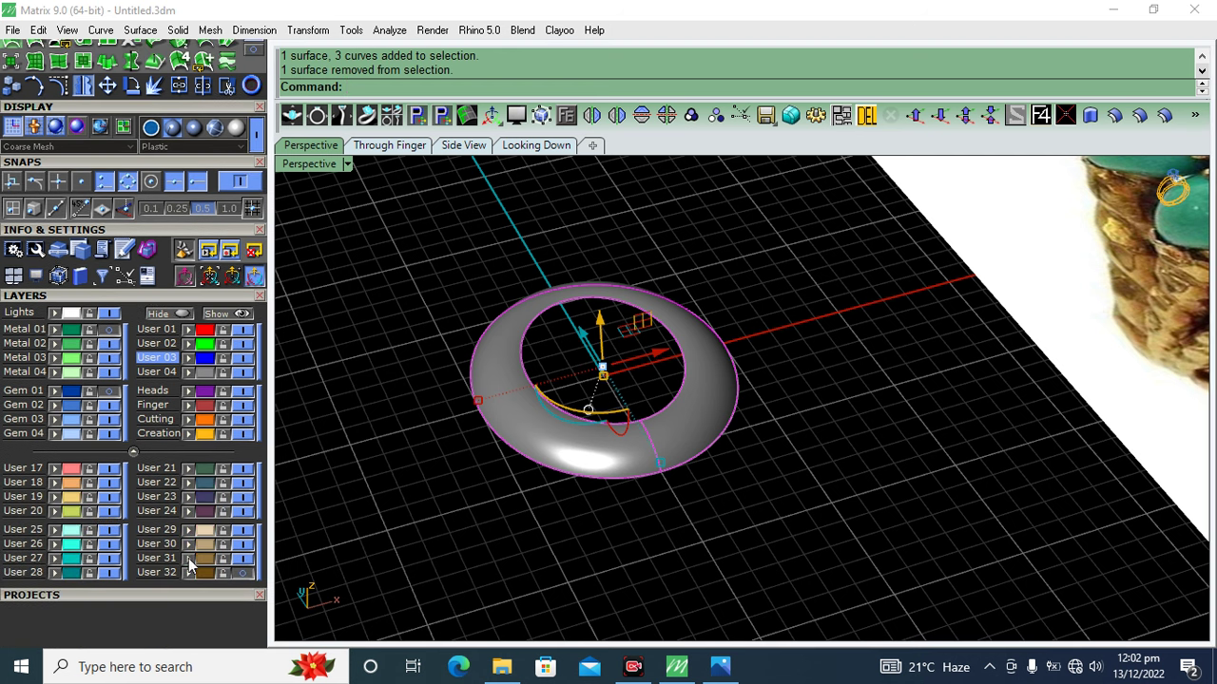
click(243, 572)
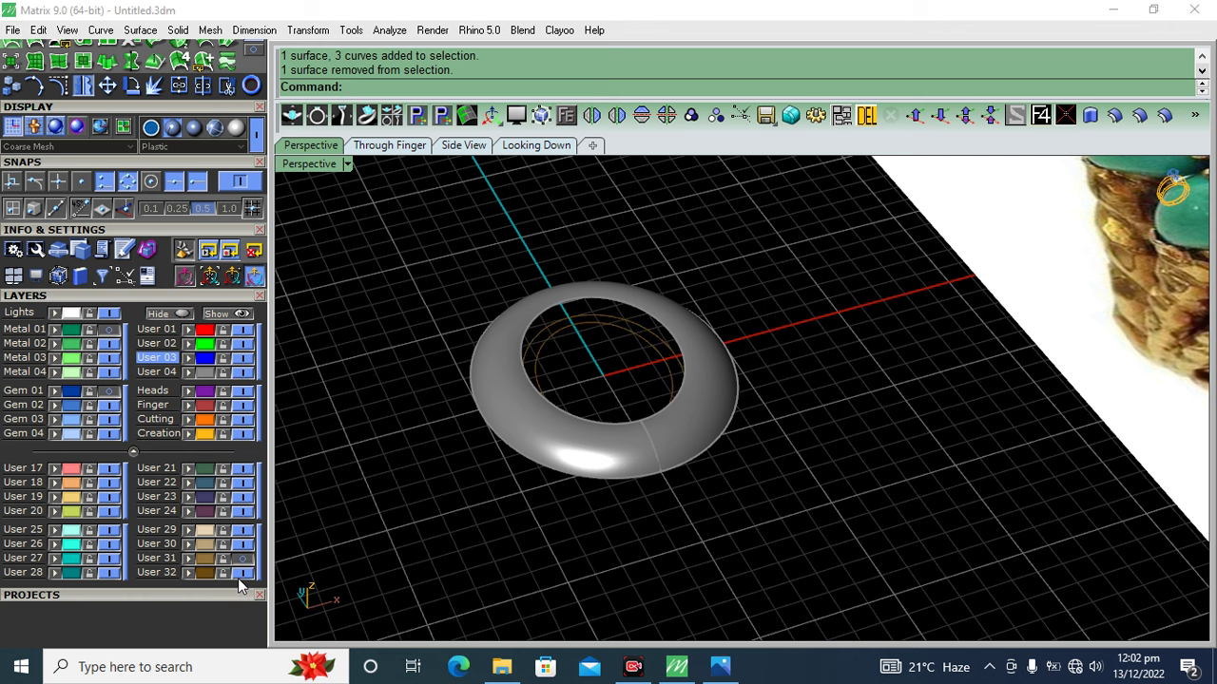
- Show the Metal 01 layer and raise the bezel and six prongs along Z
click(110, 329)
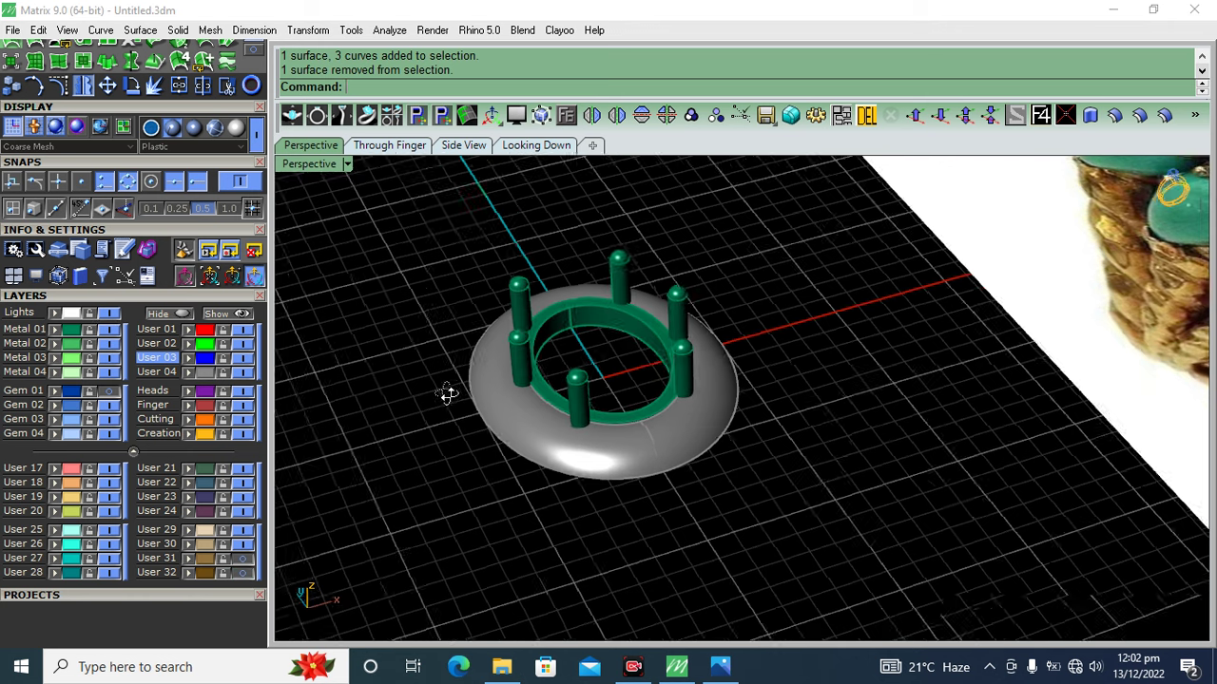
scroll(447, 394, up, 3)
scroll(543, 386, up, 3)
click(543, 386)
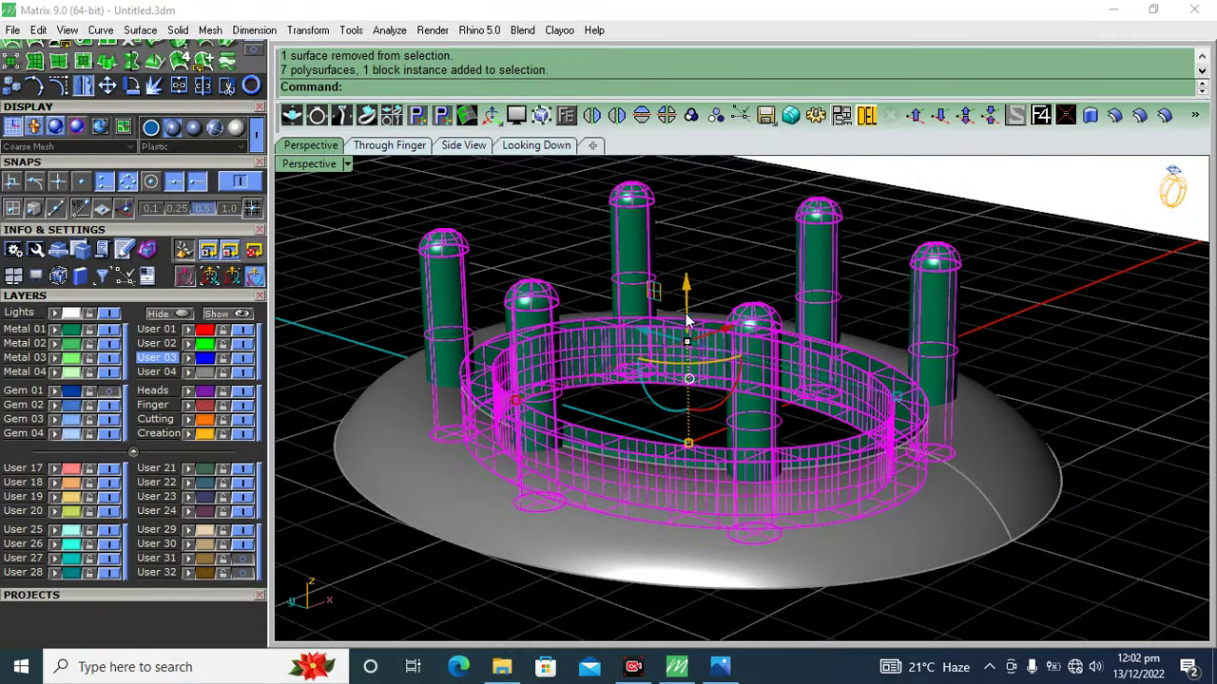
drag(686, 285, 691, 250)
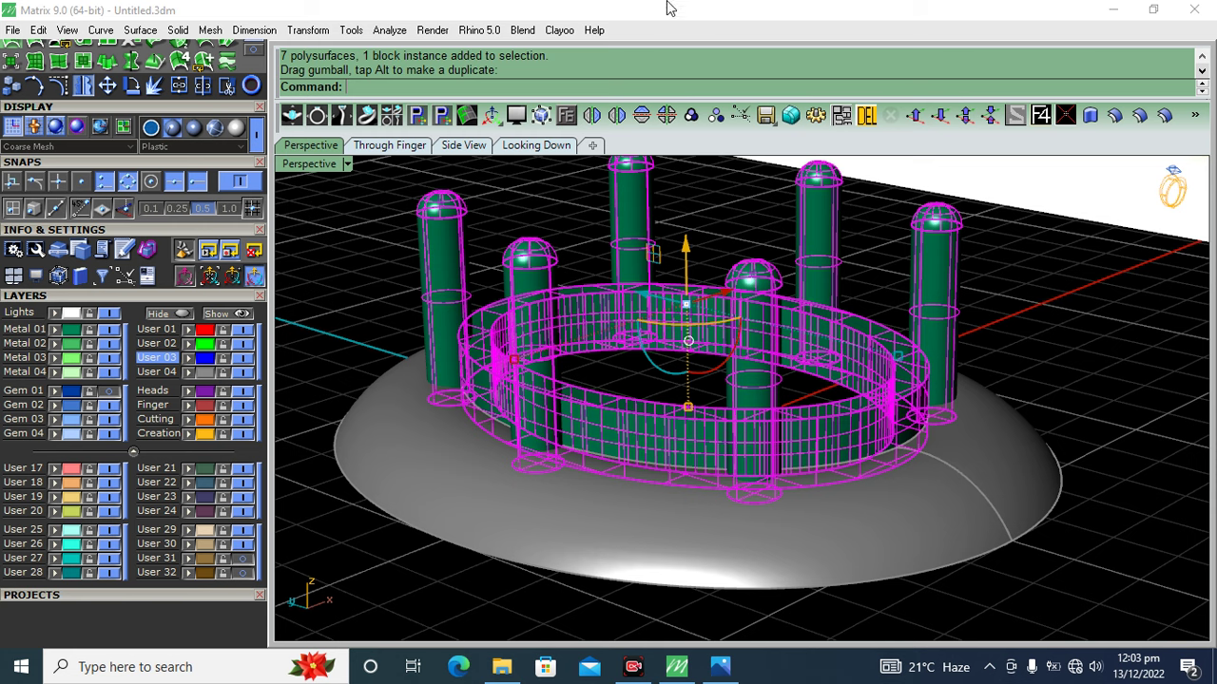
click(577, 245)
- Reposition the bezel and prongs so they sit on the outer band
scroll(577, 249, down, 3)
right_drag(577, 249, 657, 458)
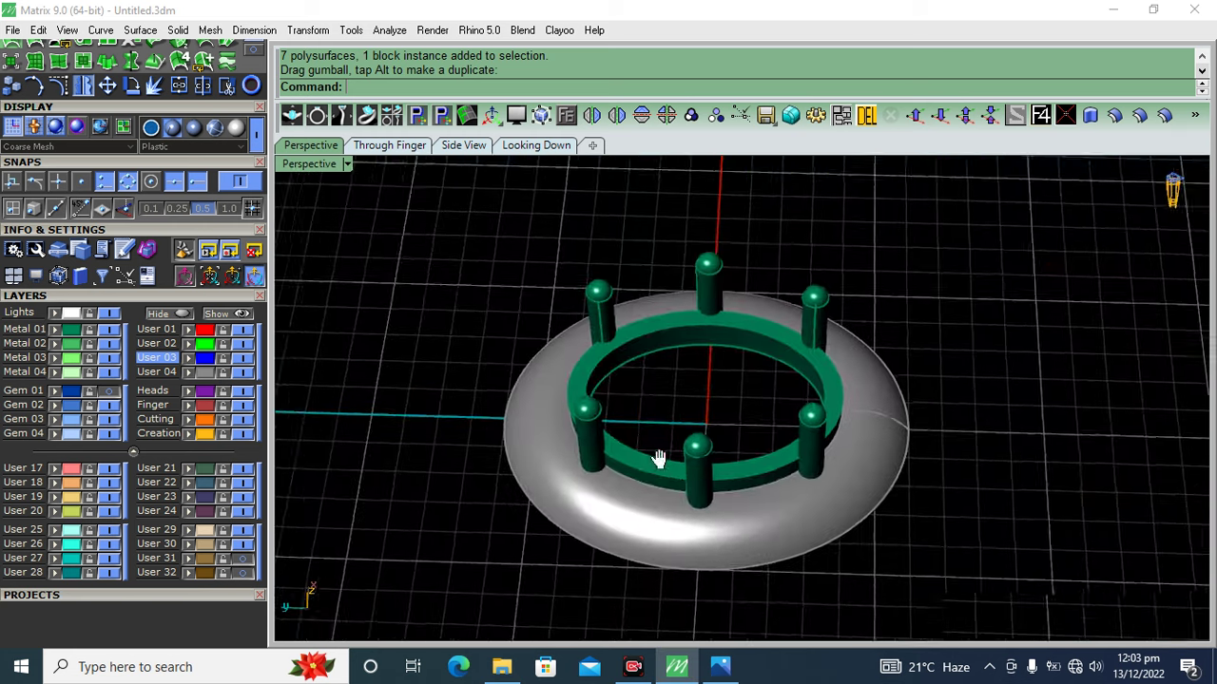
right_drag(787, 409, 776, 367)
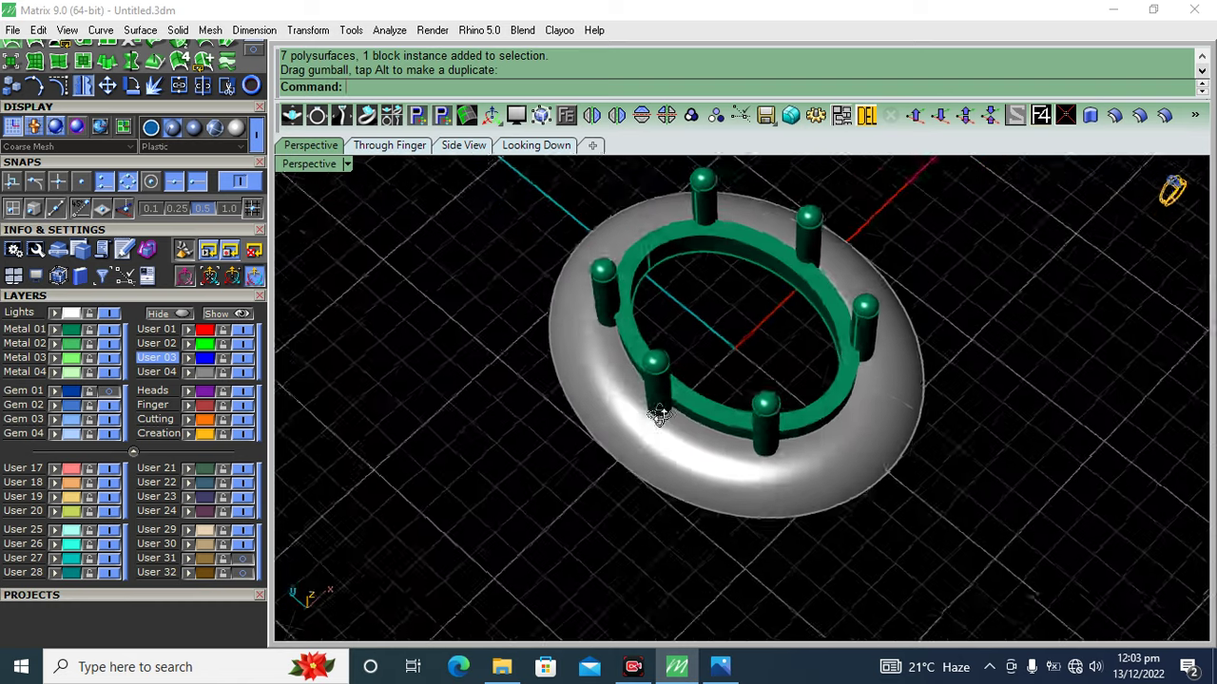
scroll(776, 368, up, 3)
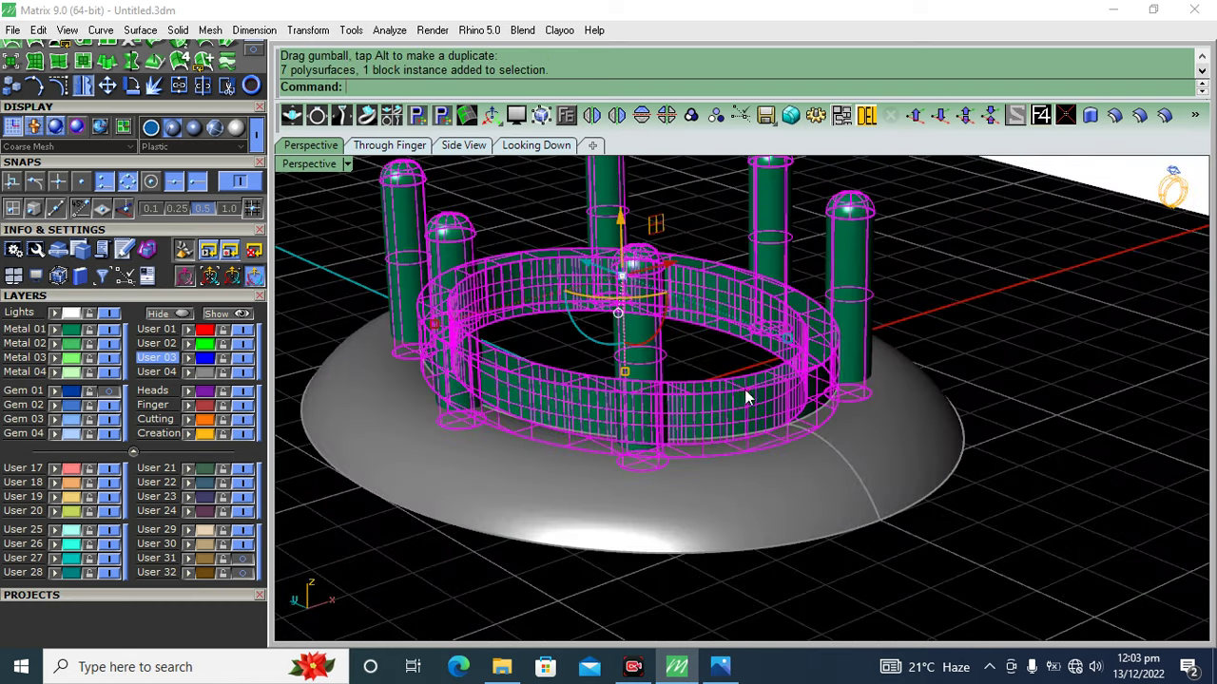
drag(618, 221, 619, 228)
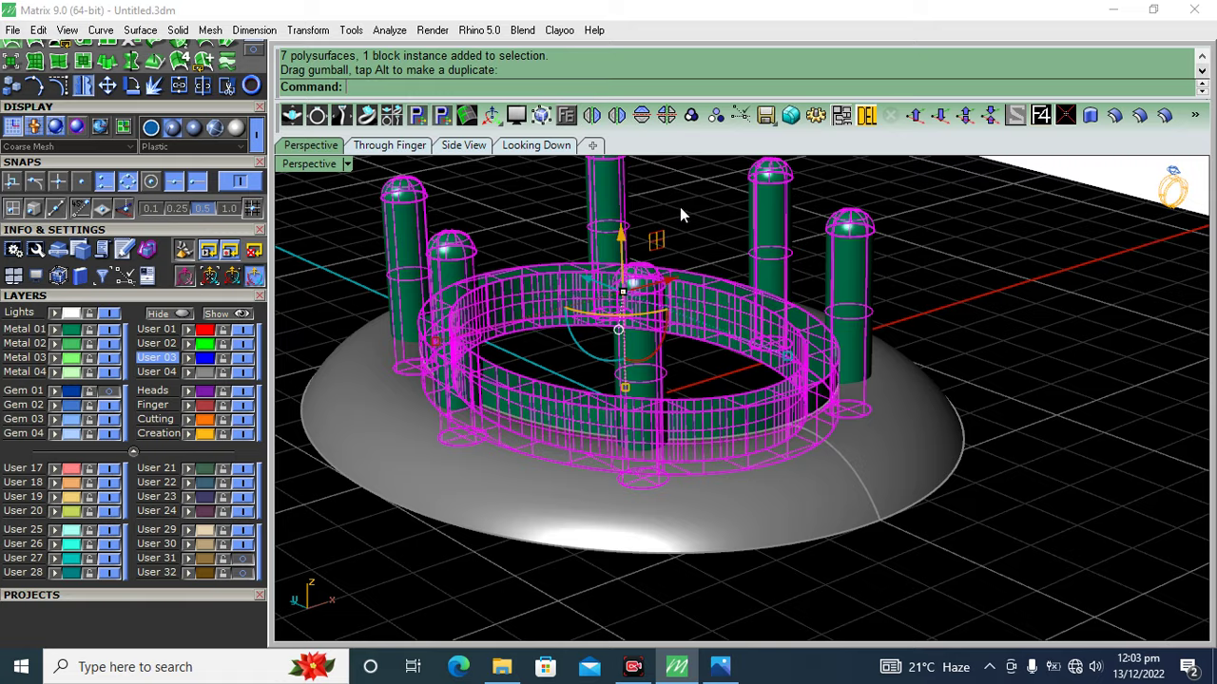
scroll(679, 207, down, 3)
scroll(745, 405, up, 3)
- Start a distance-1 solid offset of the domed outer band surface
click(757, 399)
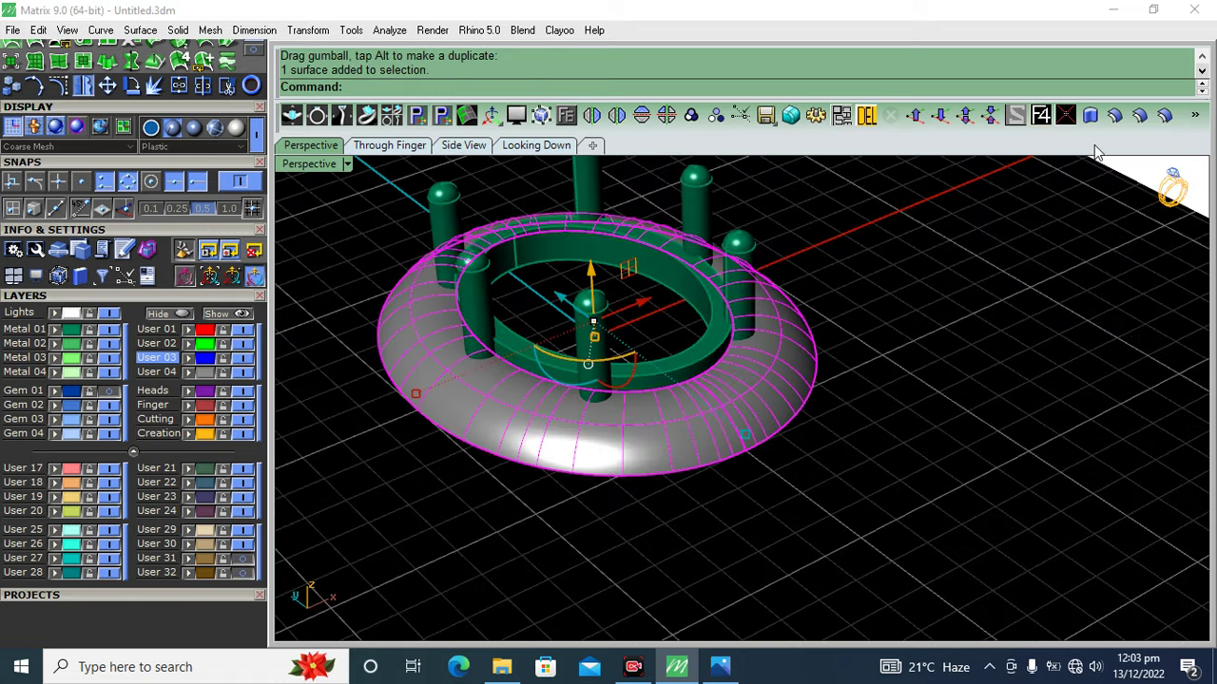
click(1114, 115)
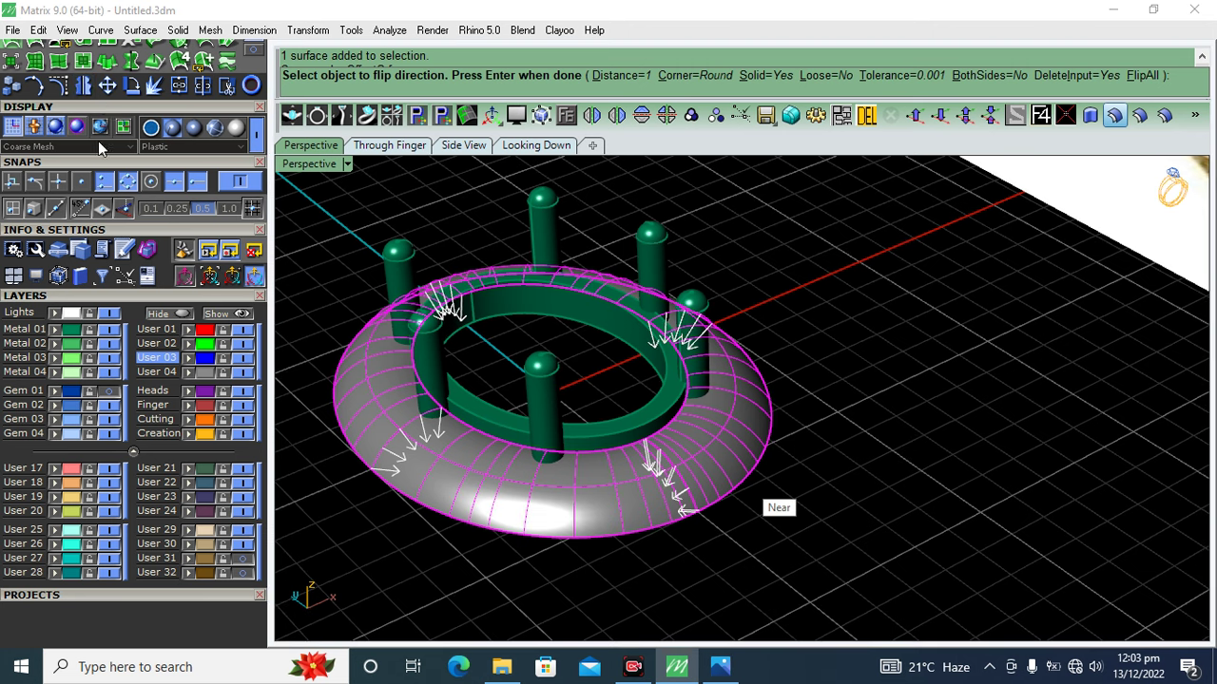
scroll(100, 135, up, 3)
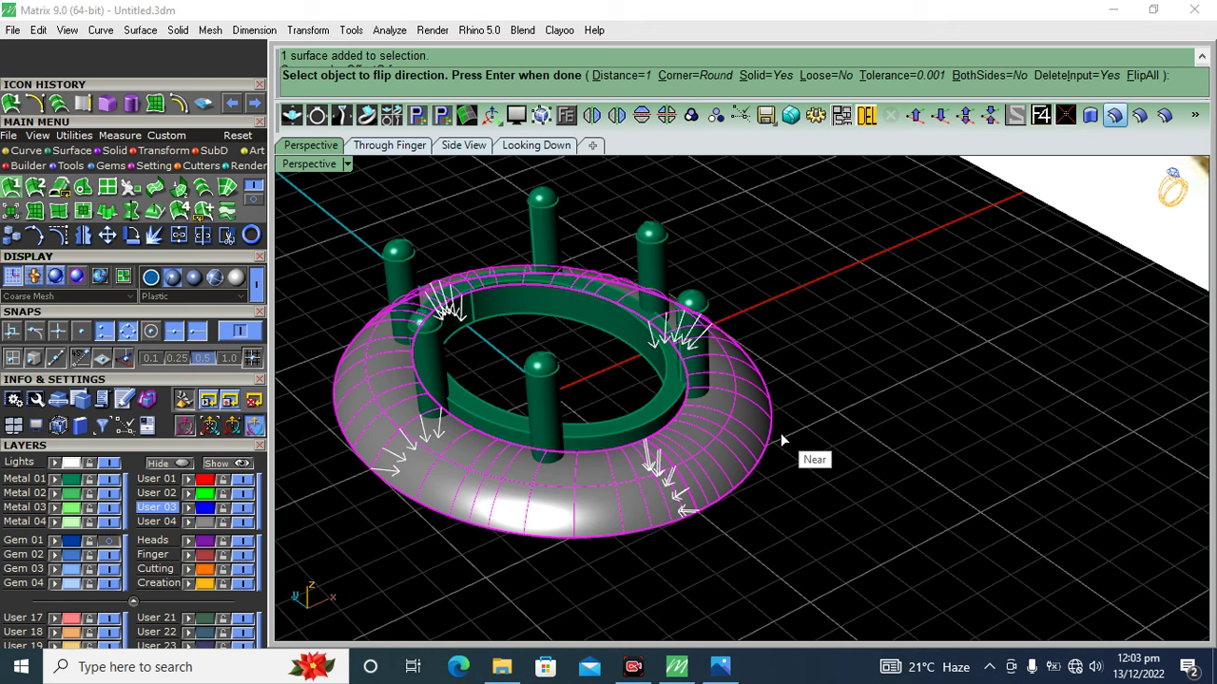
- Offset the dome surface by 0.5 into a solid, then view it side-on
mouse_move(837, 467)
right_down()
mouse_move(912, 472)
mouse_move(876, 478)
right_up()
key(Return)
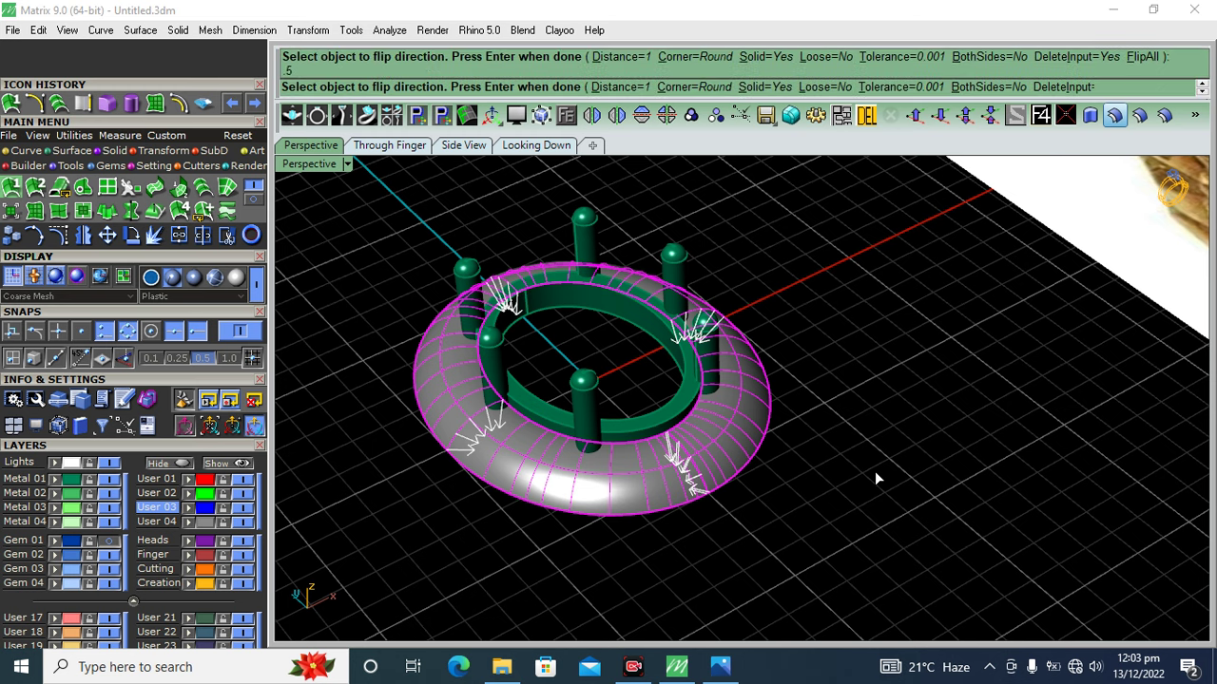
mouse_move(870, 488)
right_down()
mouse_move(722, 497)
mouse_move(712, 331)
mouse_move(783, 494)
right_up()
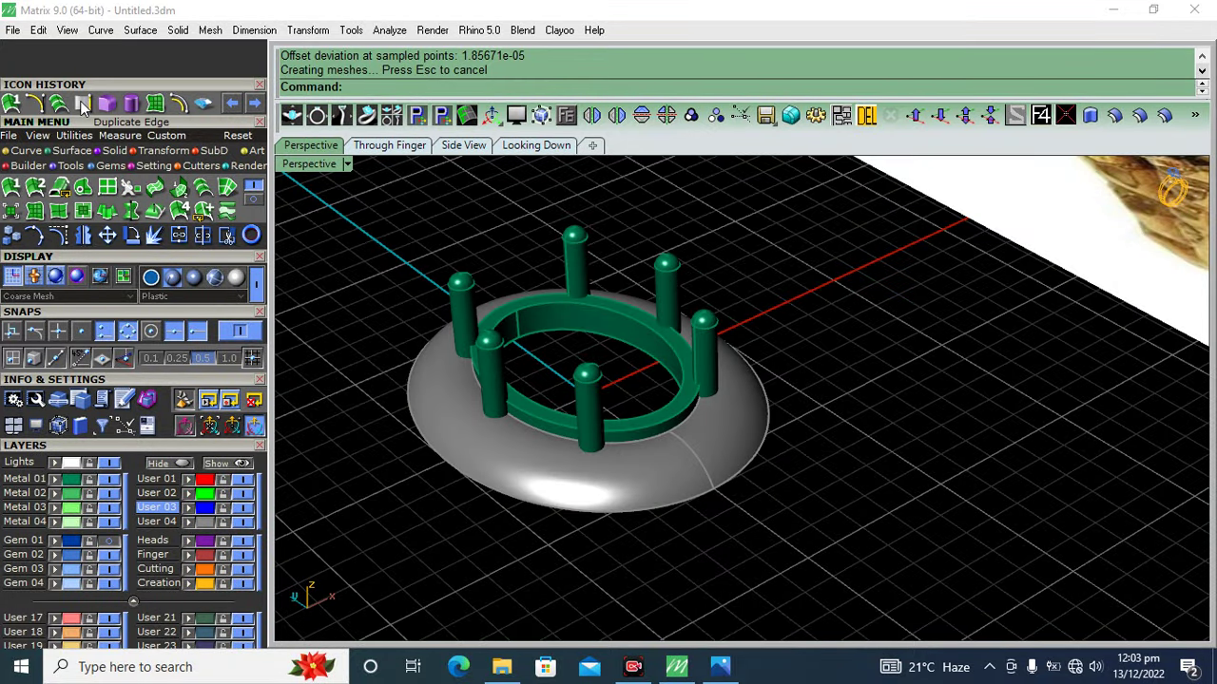
mouse_move(768, 391)
right_down()
mouse_move(558, 268)
mouse_move(731, 274)
mouse_move(773, 291)
right_up()
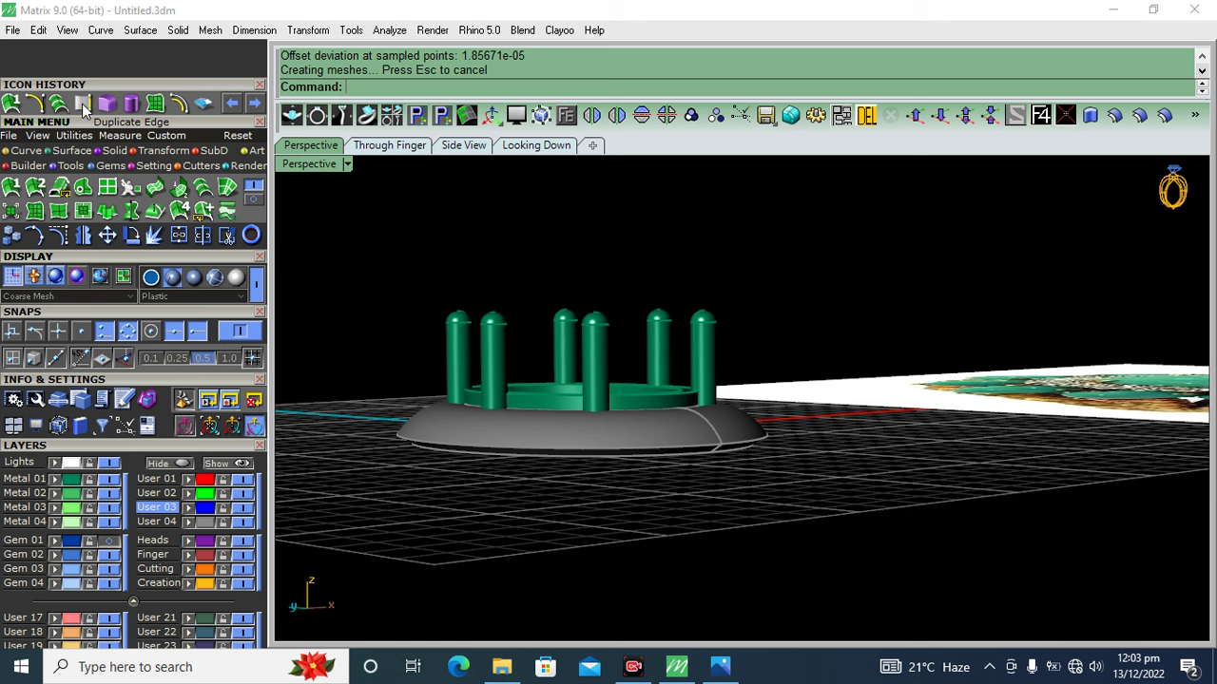
- Duplicate the dome's bottom edge as a curve
click(83, 103)
scroll(684, 468, up, 3)
click(654, 453)
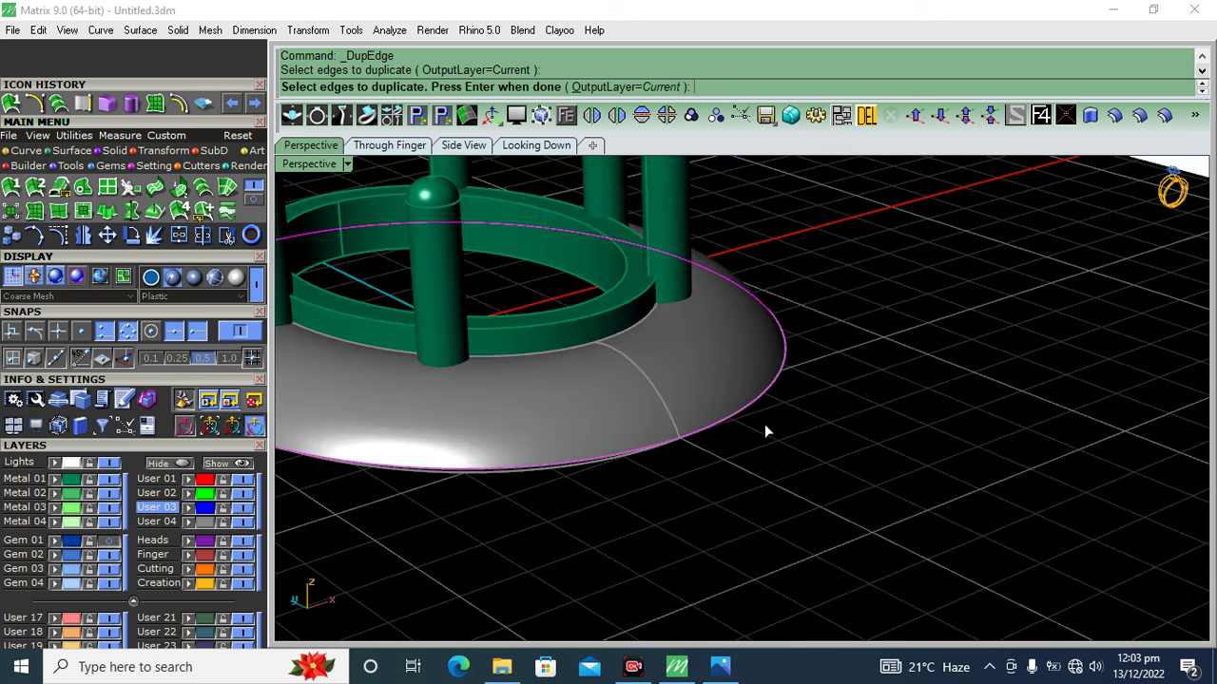
scroll(665, 446, down, 3)
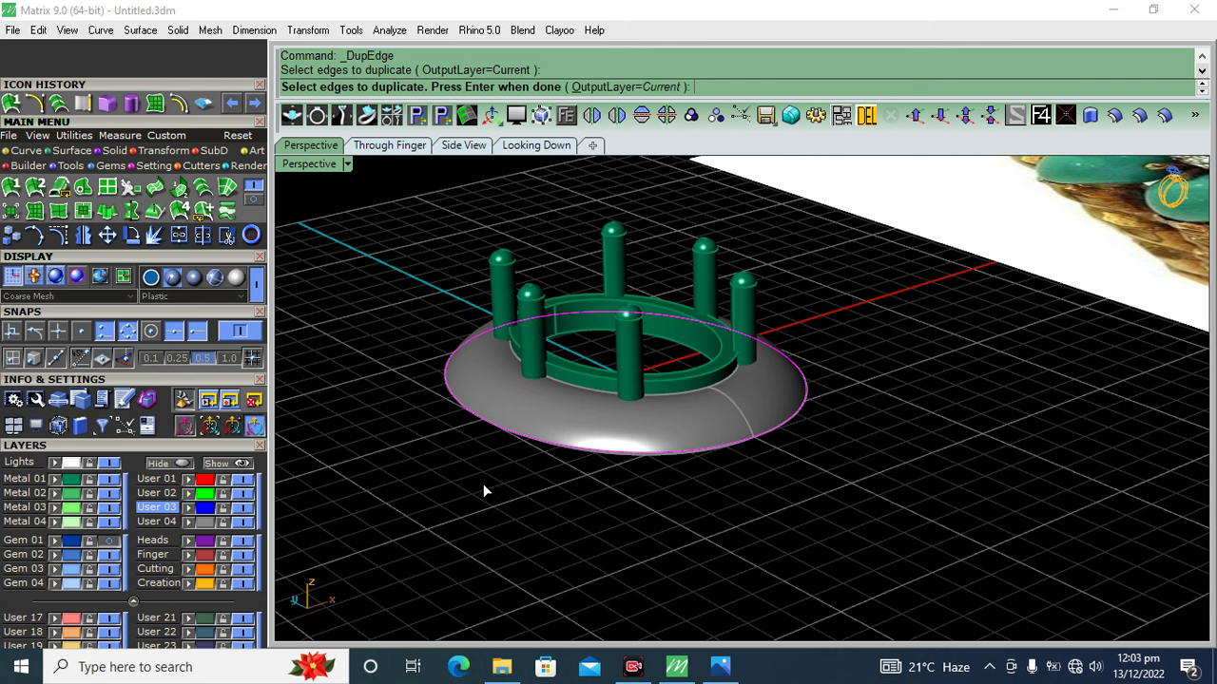
key(Return)
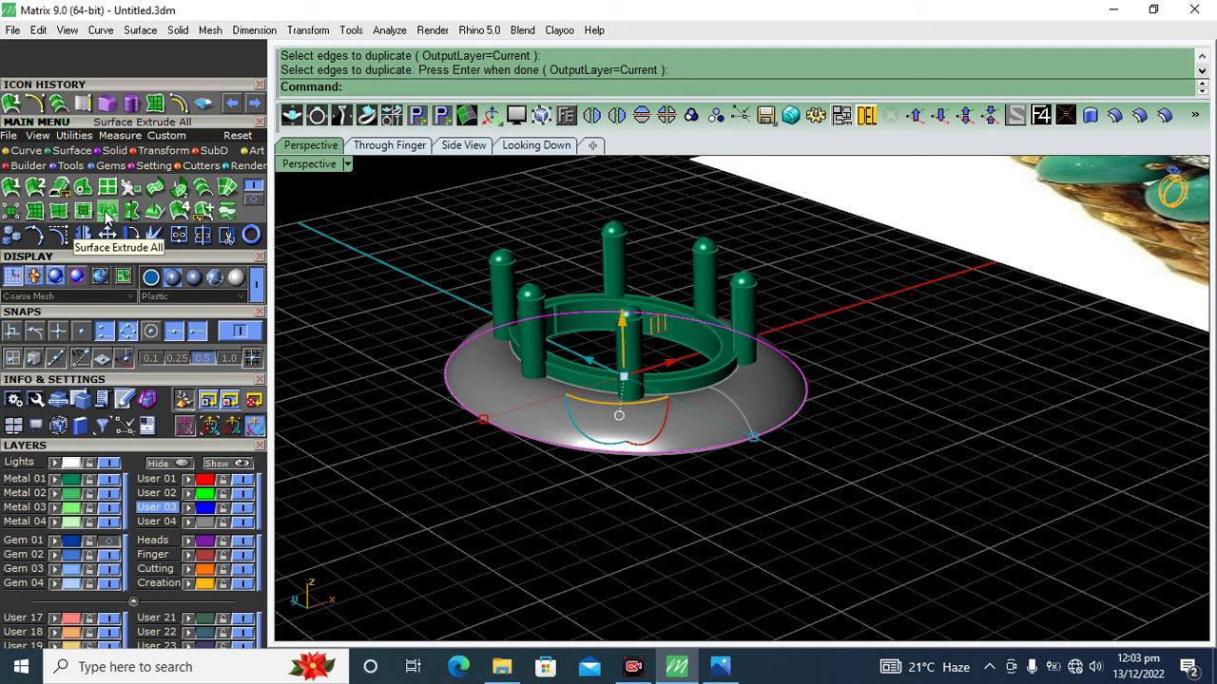
- Extrude the edge curve straight down 0.8 and delete the leftover guide curves
click(106, 217)
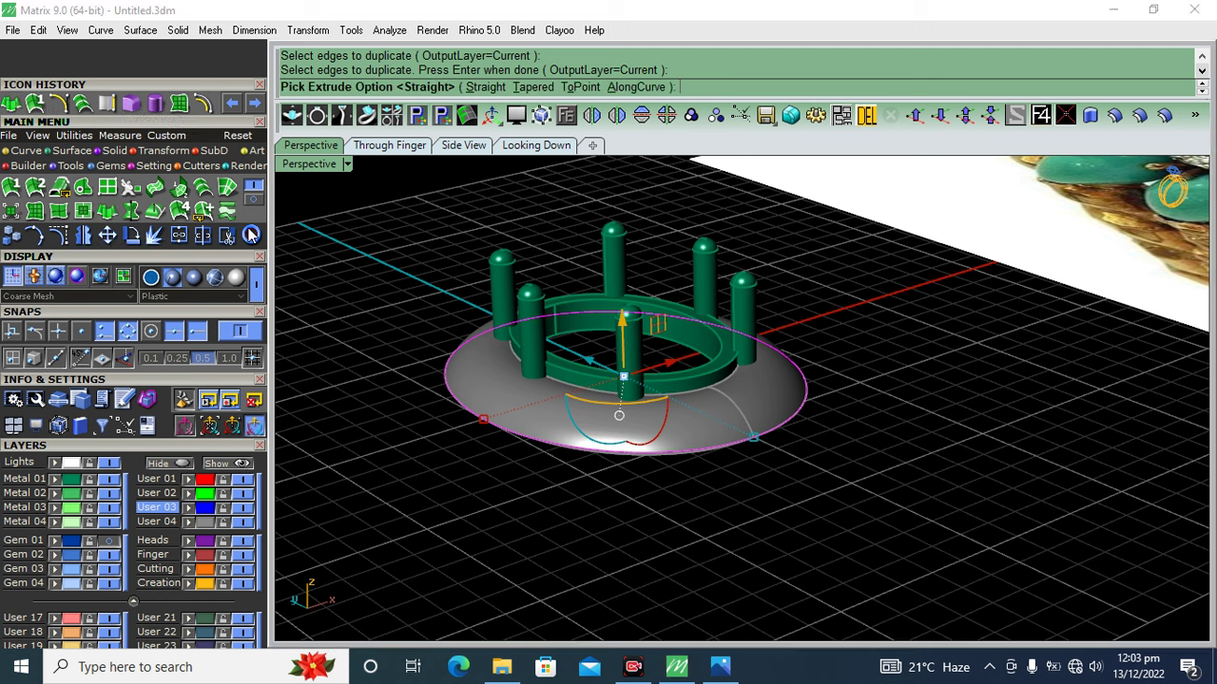
click(485, 87)
right_drag(589, 427, 513, 447)
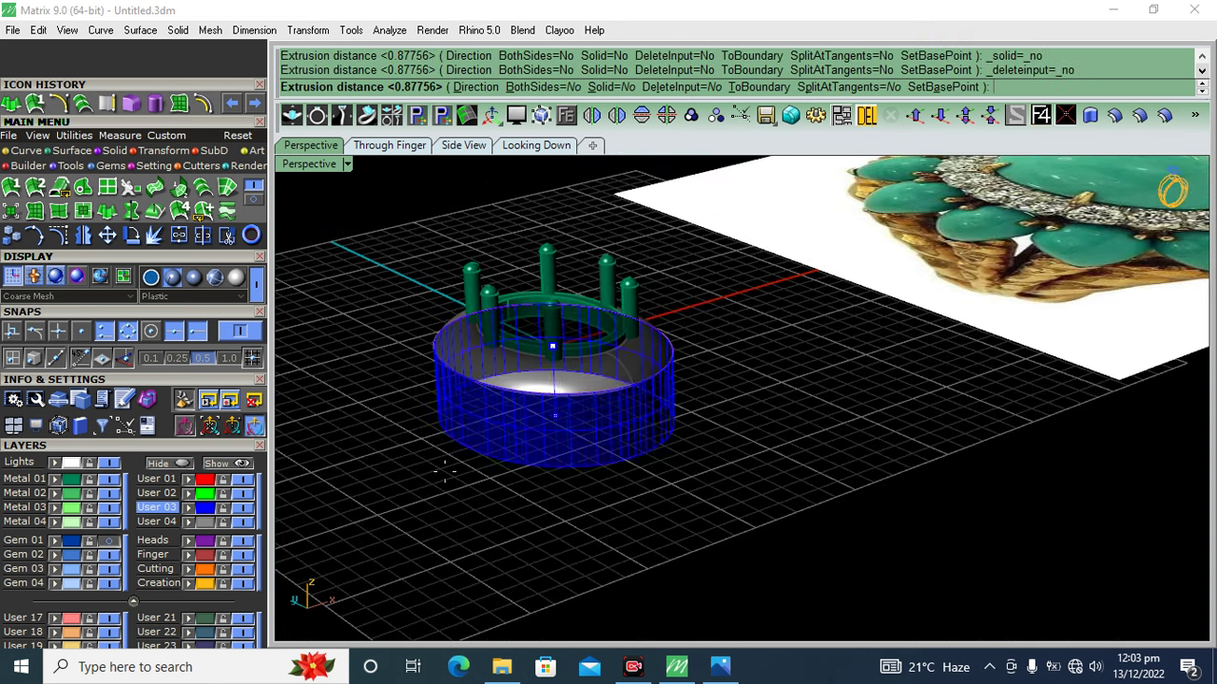
scroll(500, 449, up, 3)
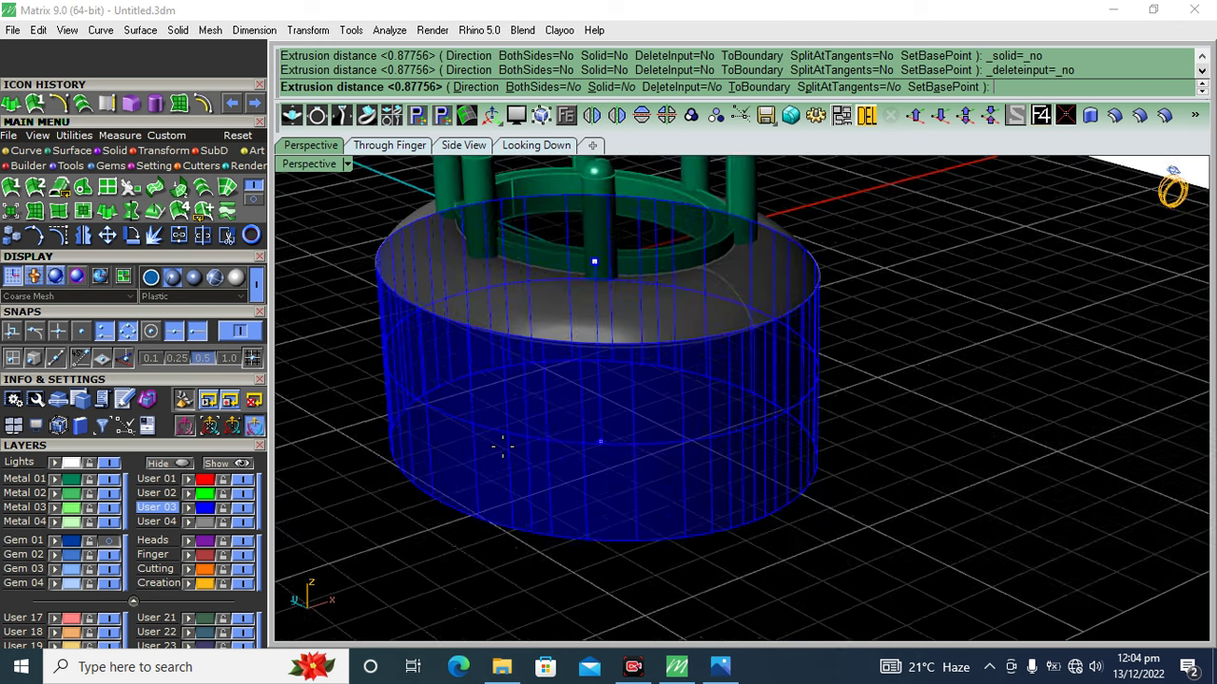
text(-.8)
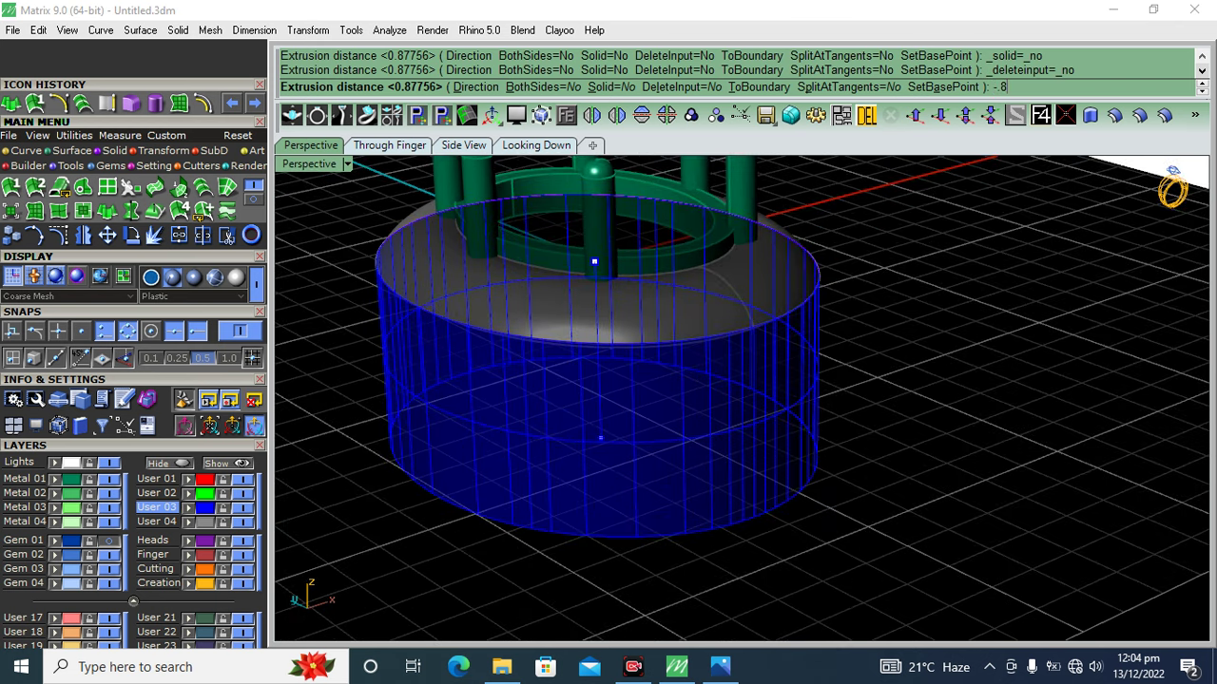
key(Return)
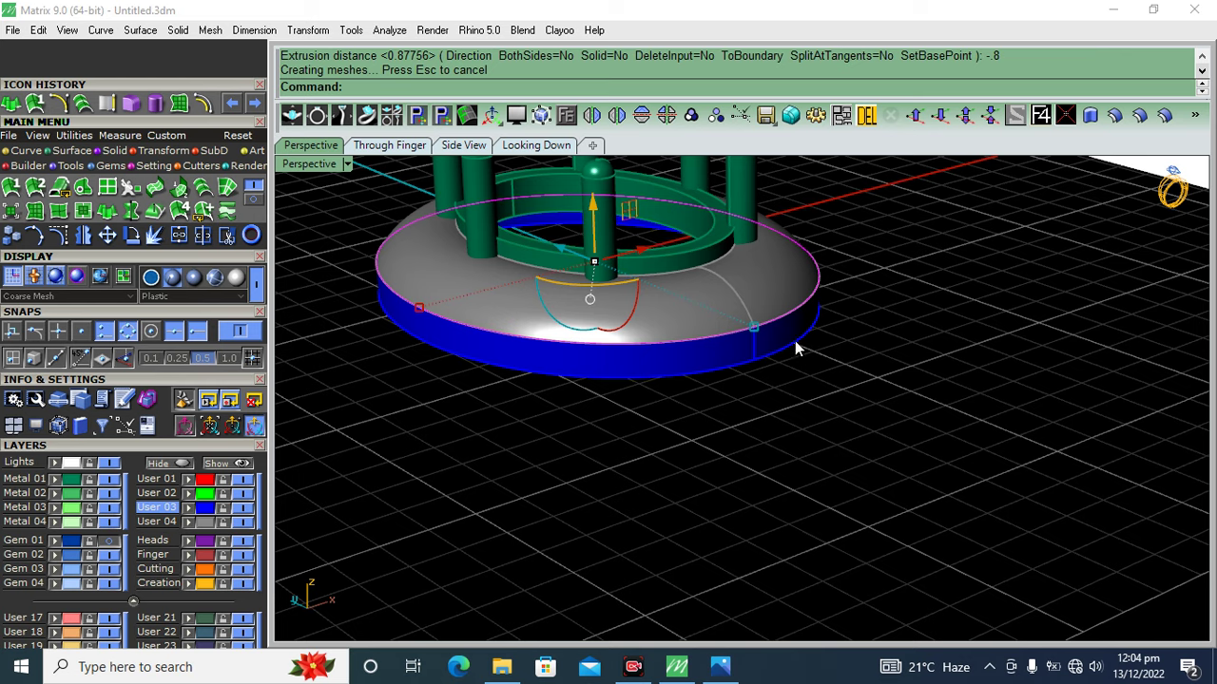
key(Delete)
mouse_move(796, 440)
right_down()
mouse_move(555, 331)
mouse_move(823, 389)
right_up()
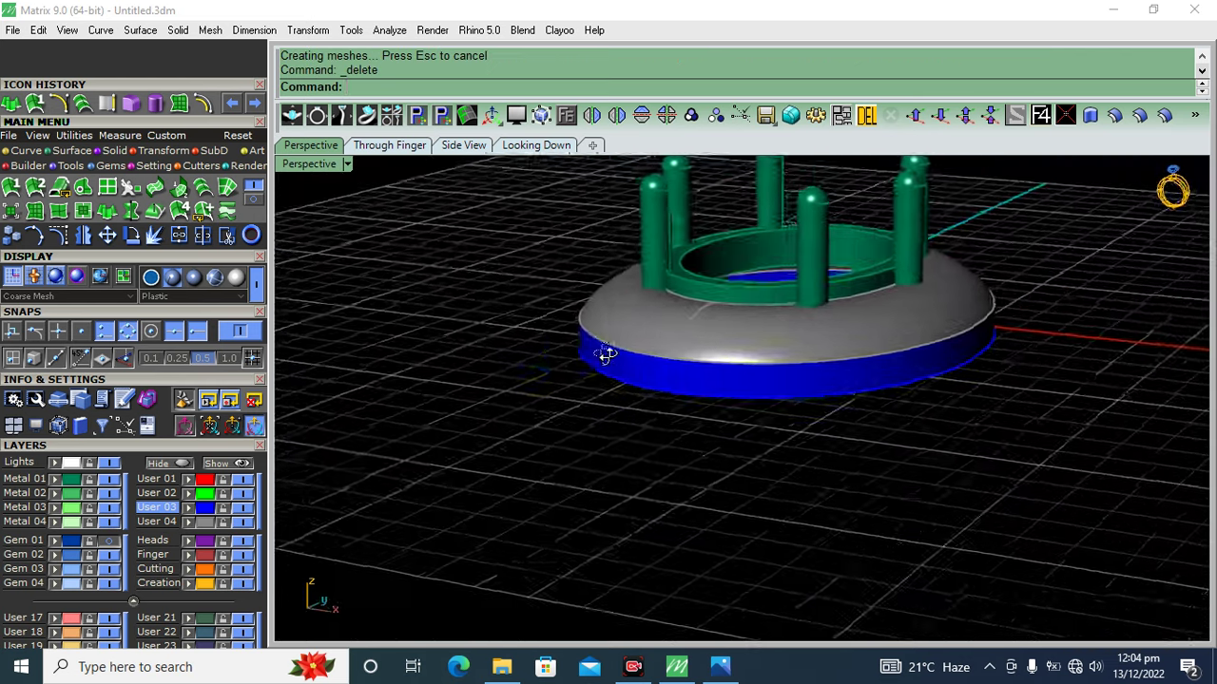
- Offset the blue band surface by 0.5 with FlipAll into a solid wall
scroll(823, 388, up, 3)
click(760, 425)
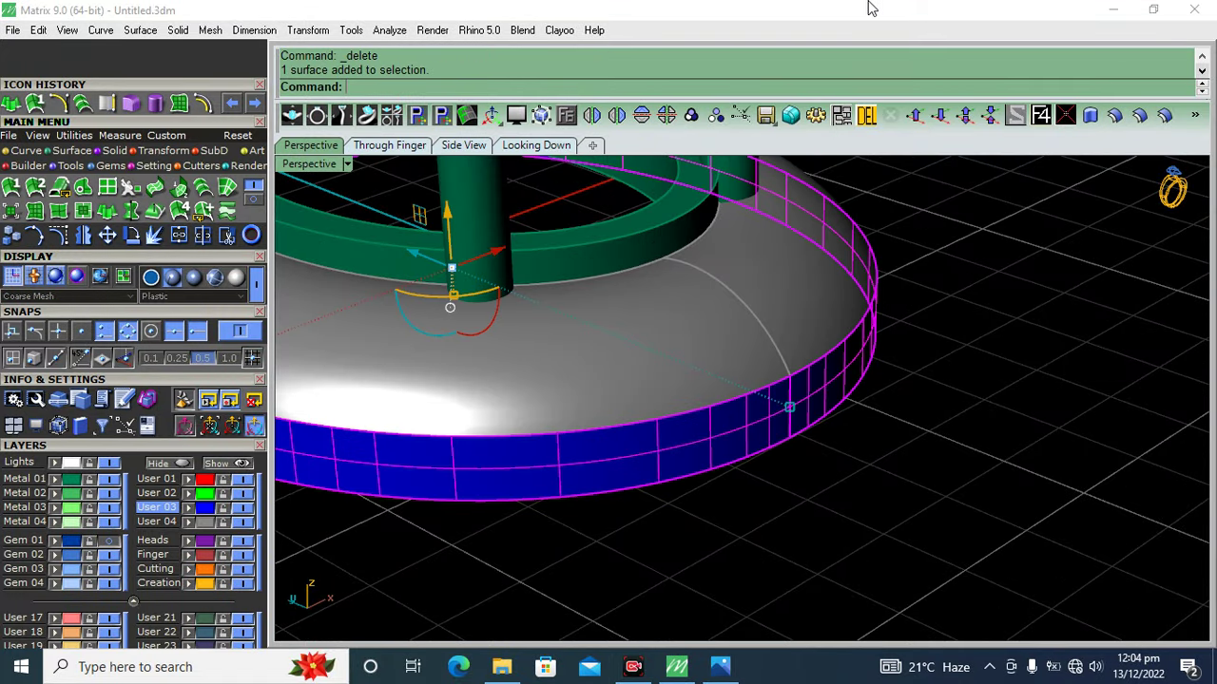
click(1114, 115)
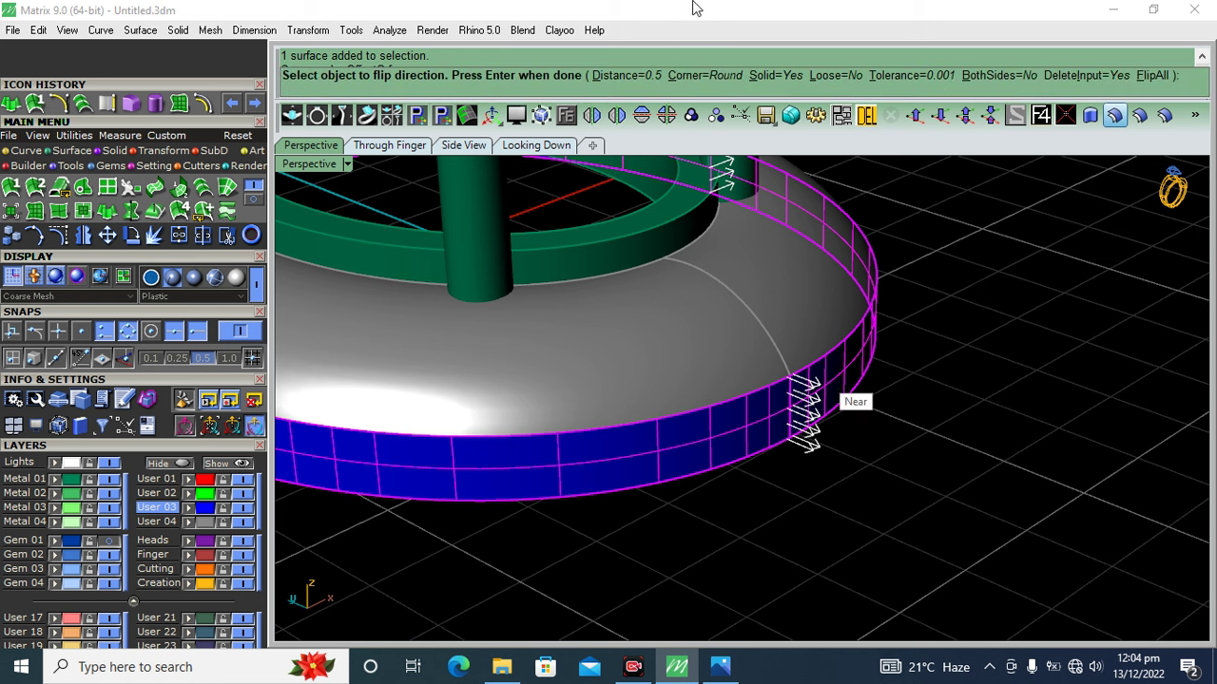
click(761, 444)
scroll(731, 429, down, 3)
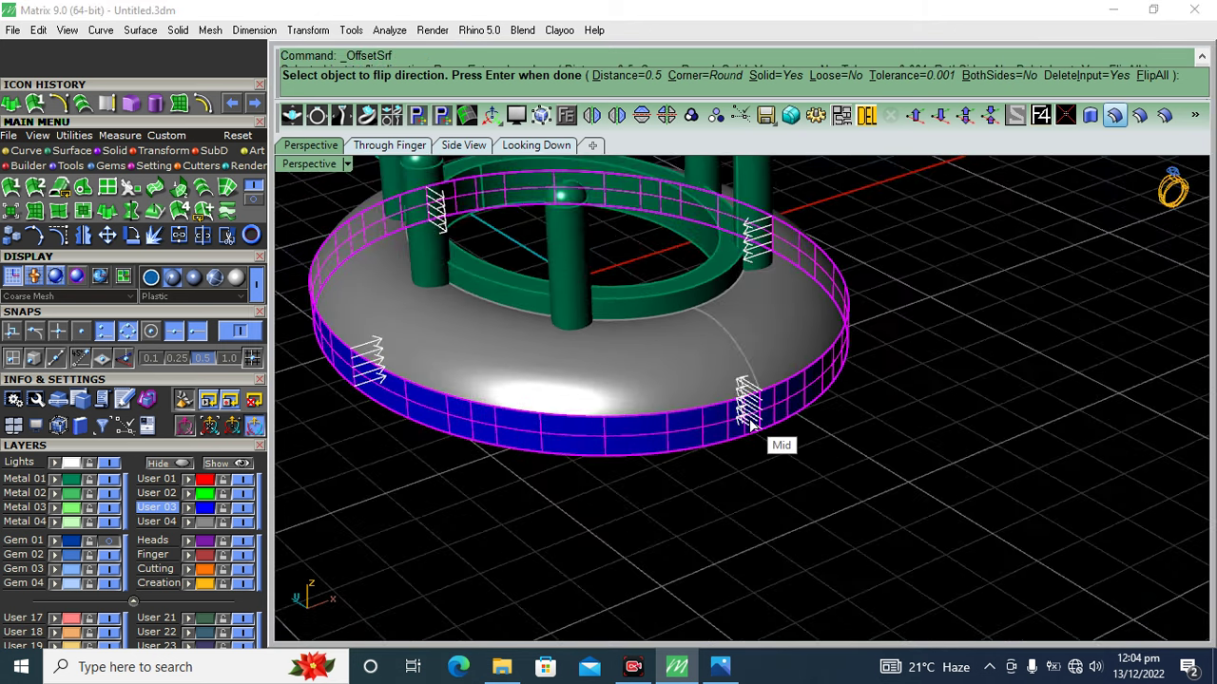
click(749, 427)
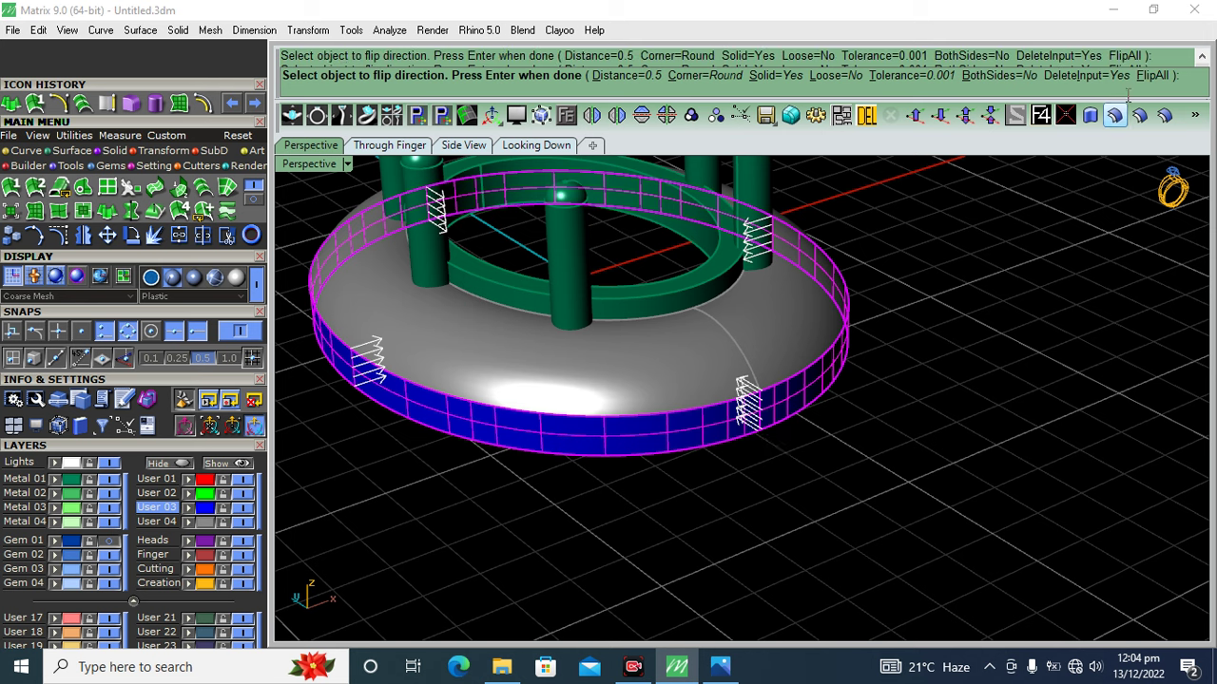
click(1162, 80)
key(Return)
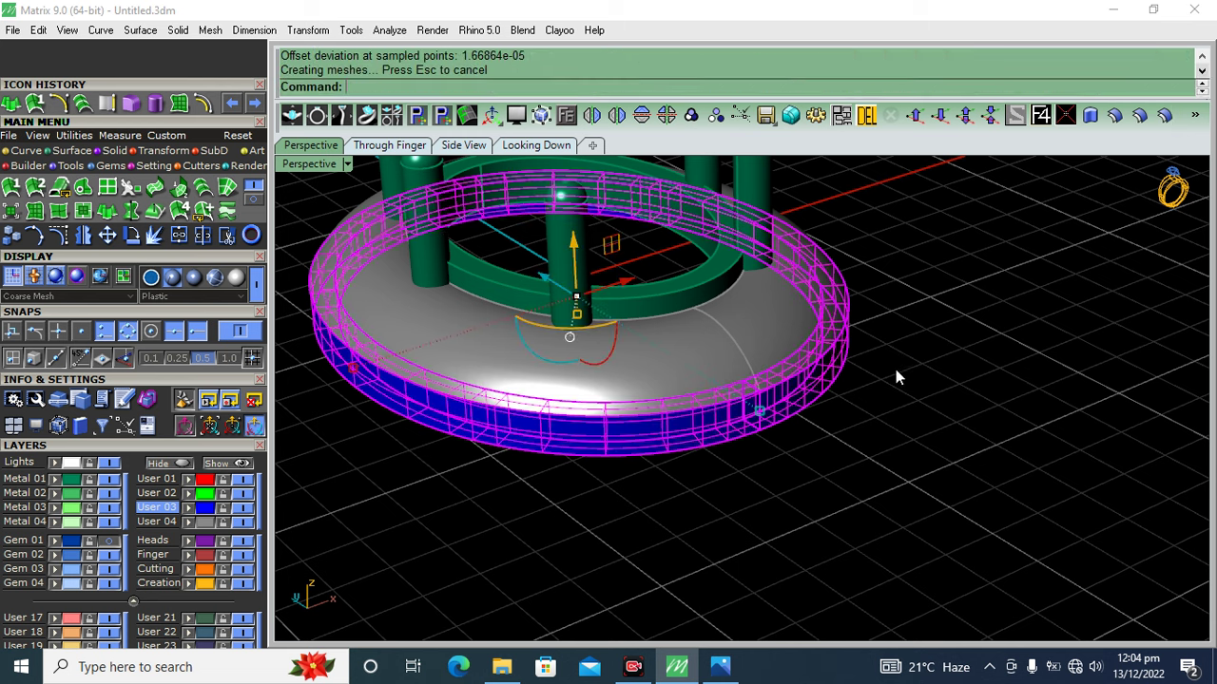
scroll(774, 434, up, 2)
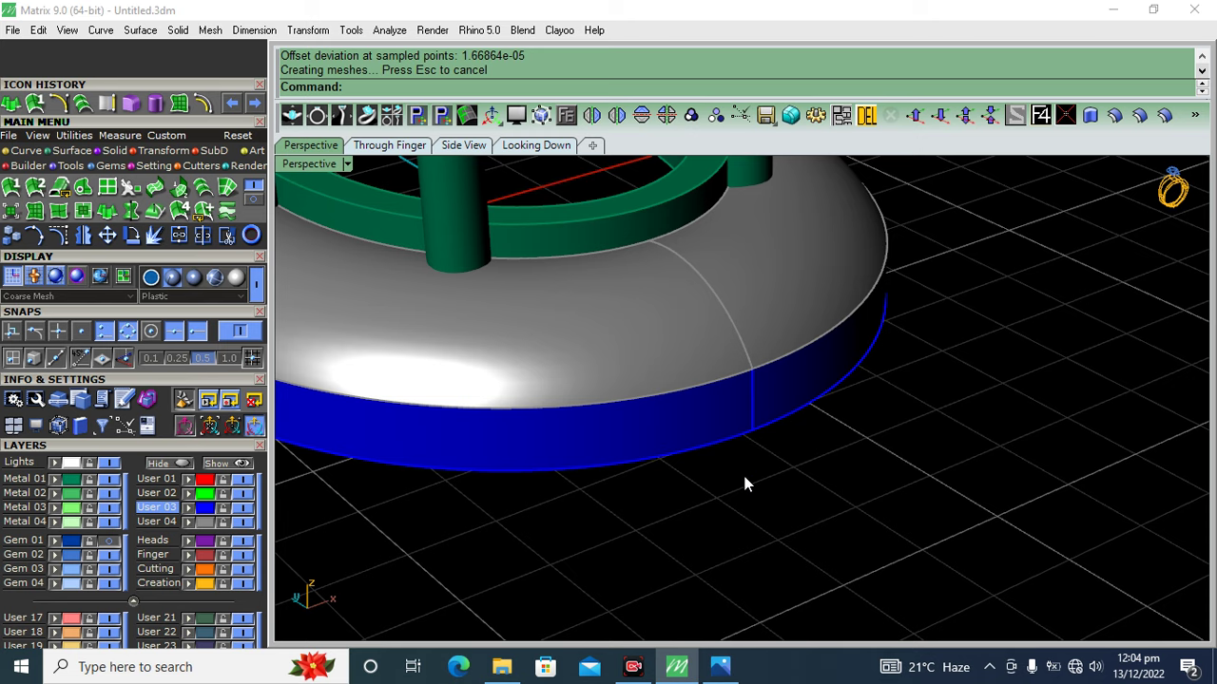
key(Up)
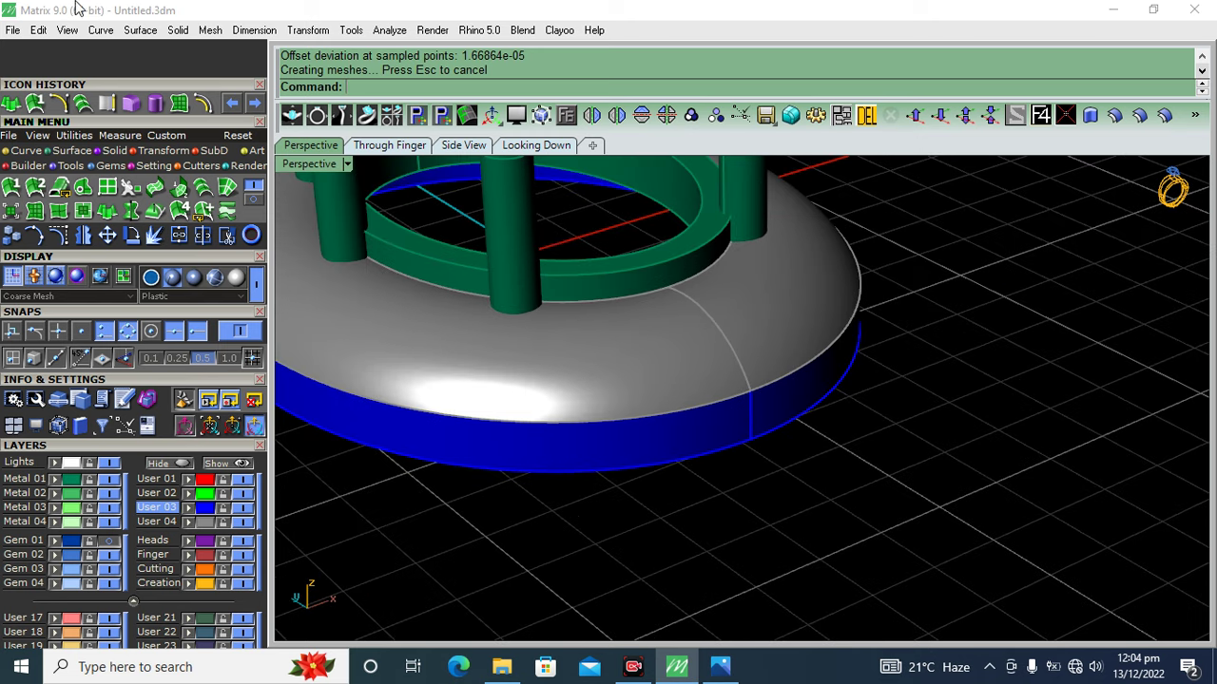
- Try Extract Isocurve on the dome surface, then cancel the first attempt
click(25, 150)
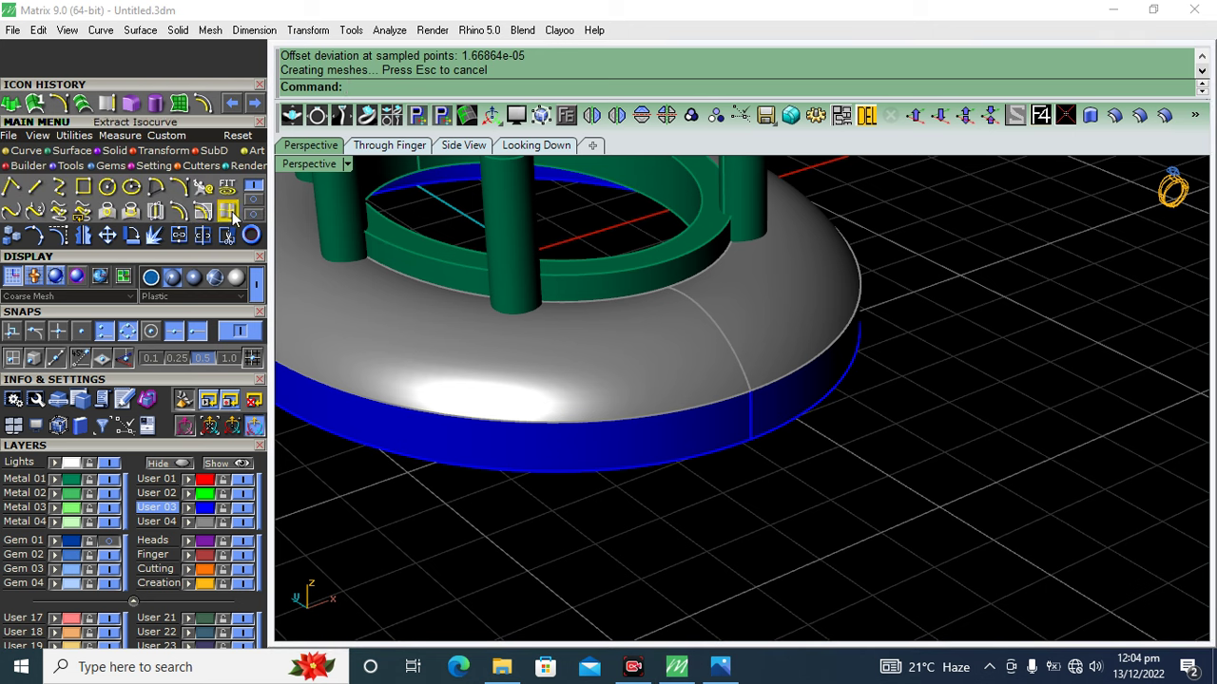
click(232, 211)
right_drag(742, 344, 698, 395)
click(698, 395)
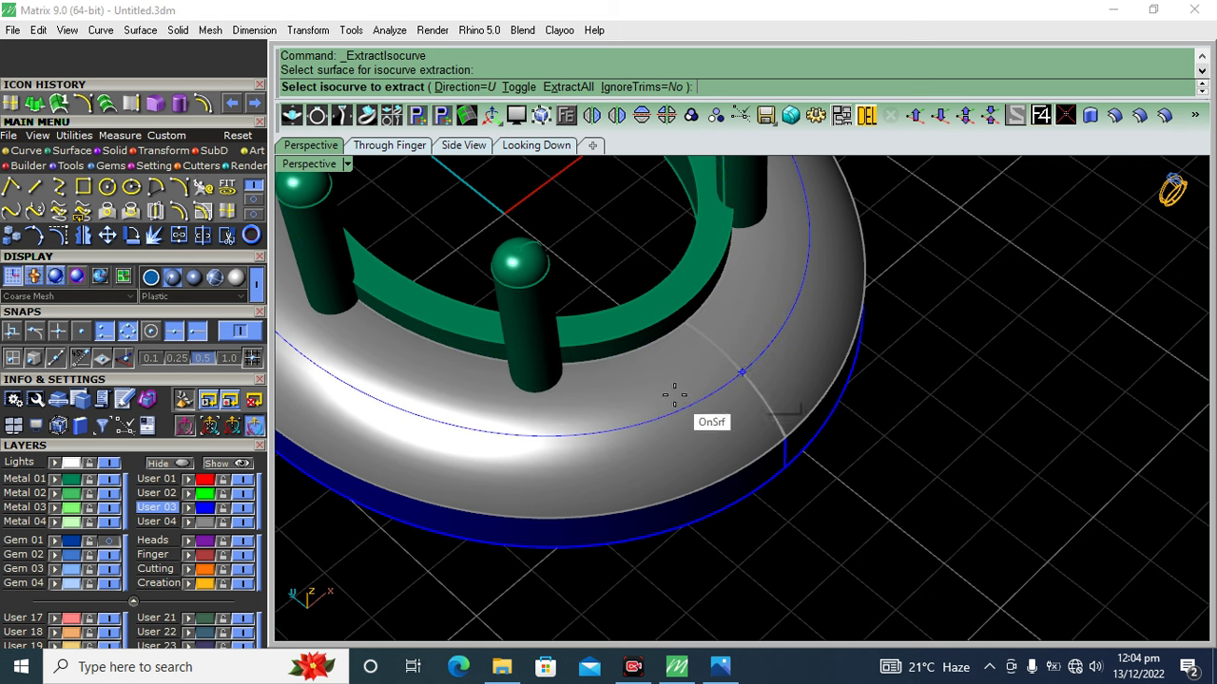
key(Escape)
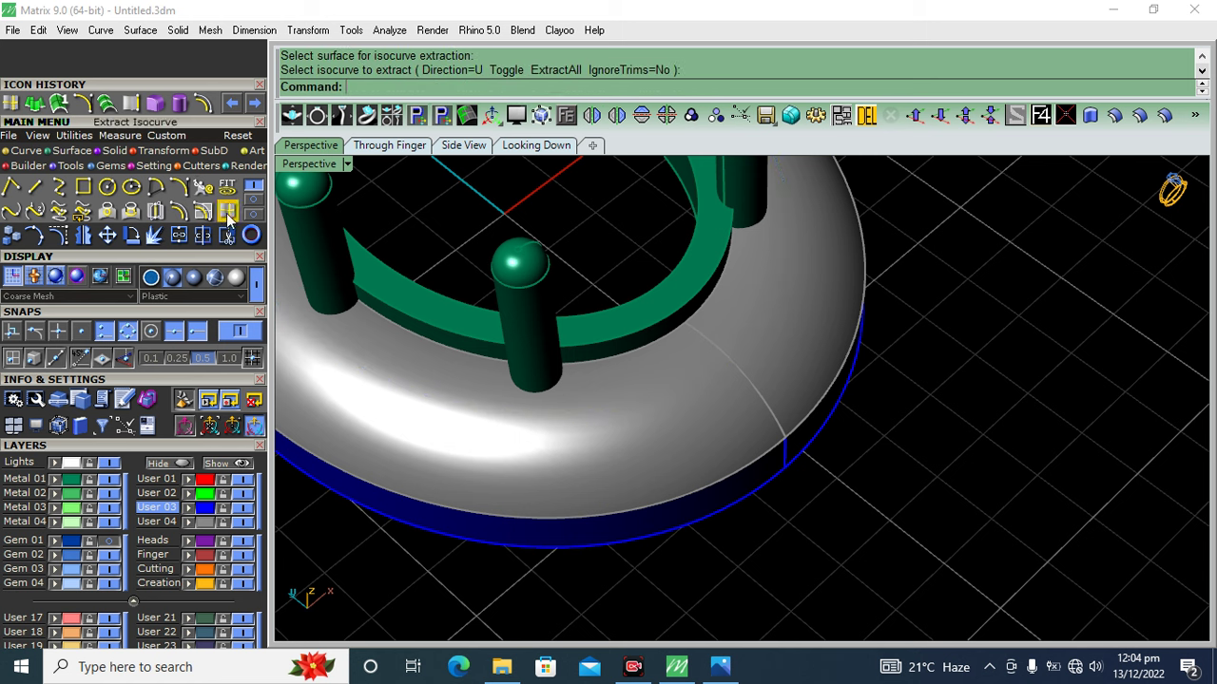
- Extract the isocurve through the dome's mid point with Near snap turned off
click(228, 215)
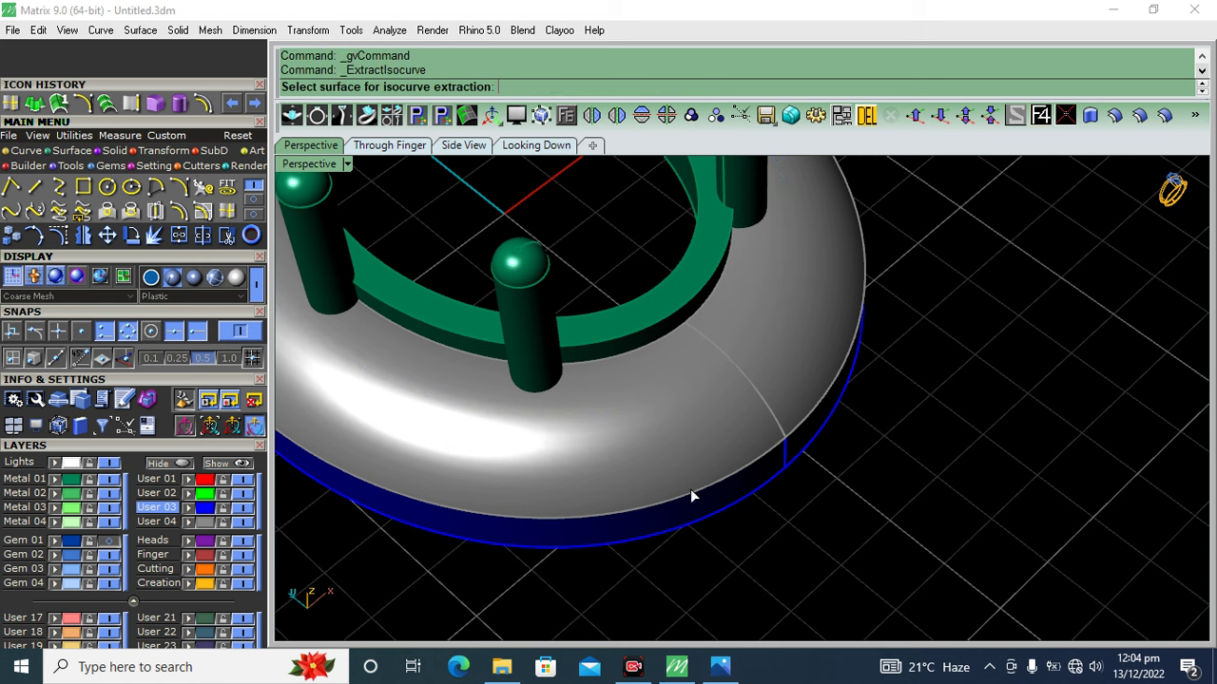
click(686, 416)
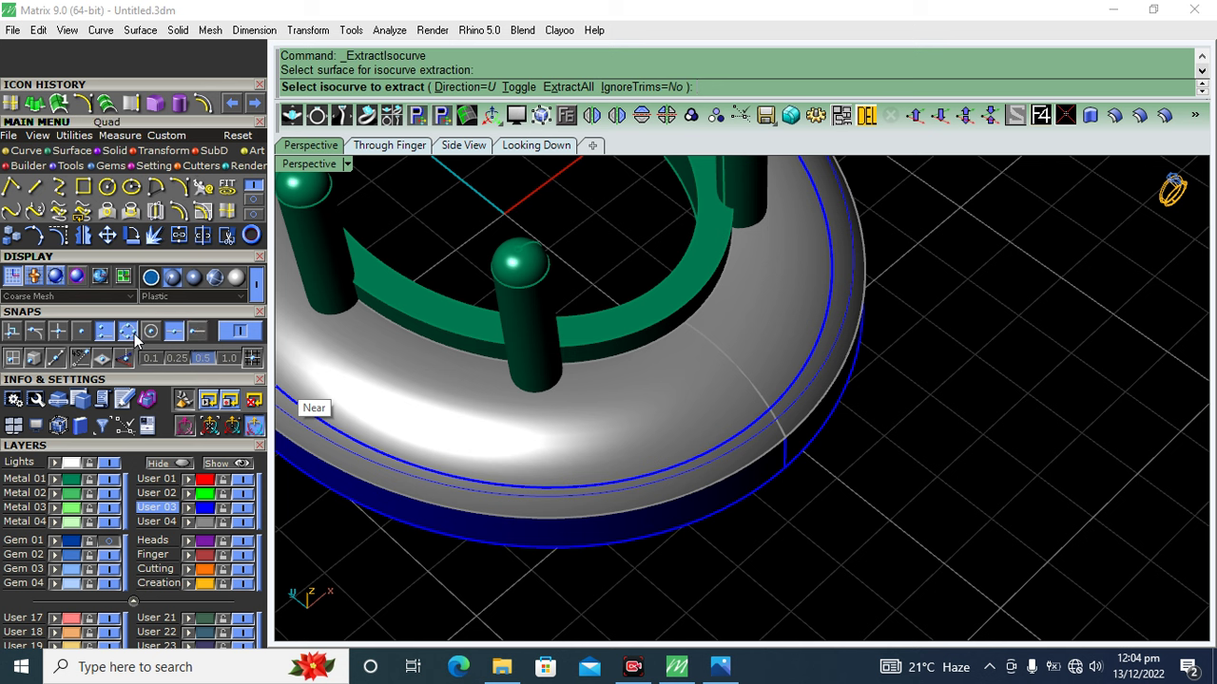
click(106, 334)
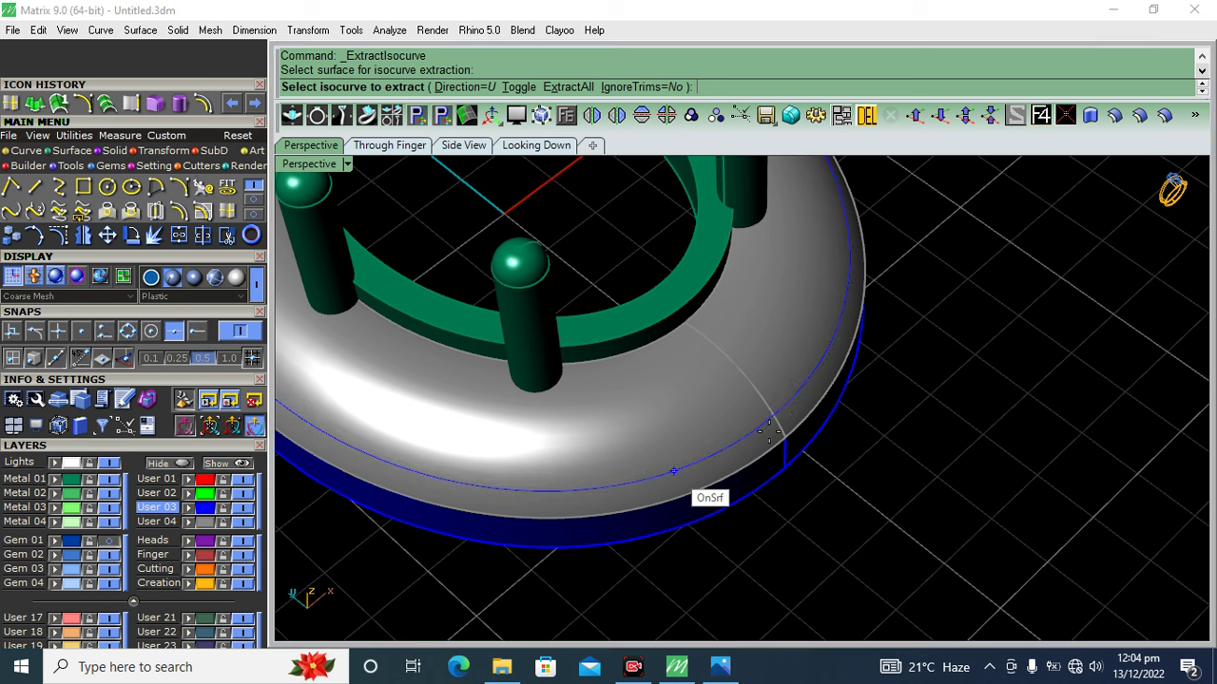
click(743, 369)
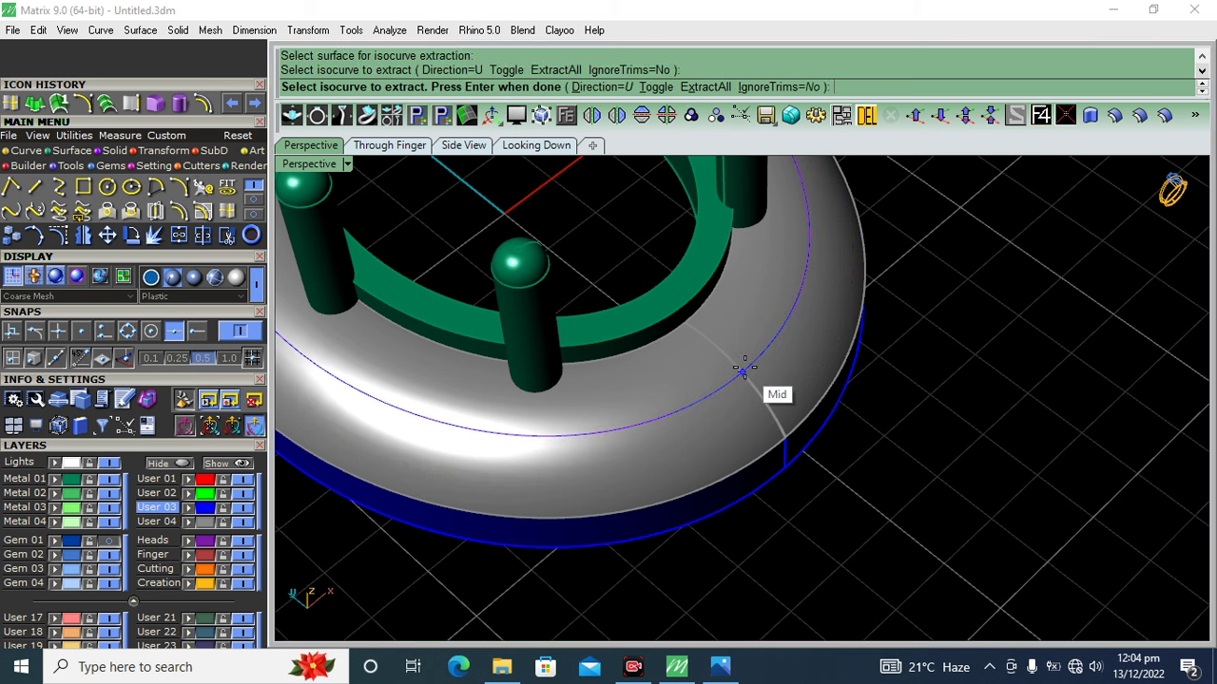
scroll(741, 407, down, 3)
key(Return)
key(Escape)
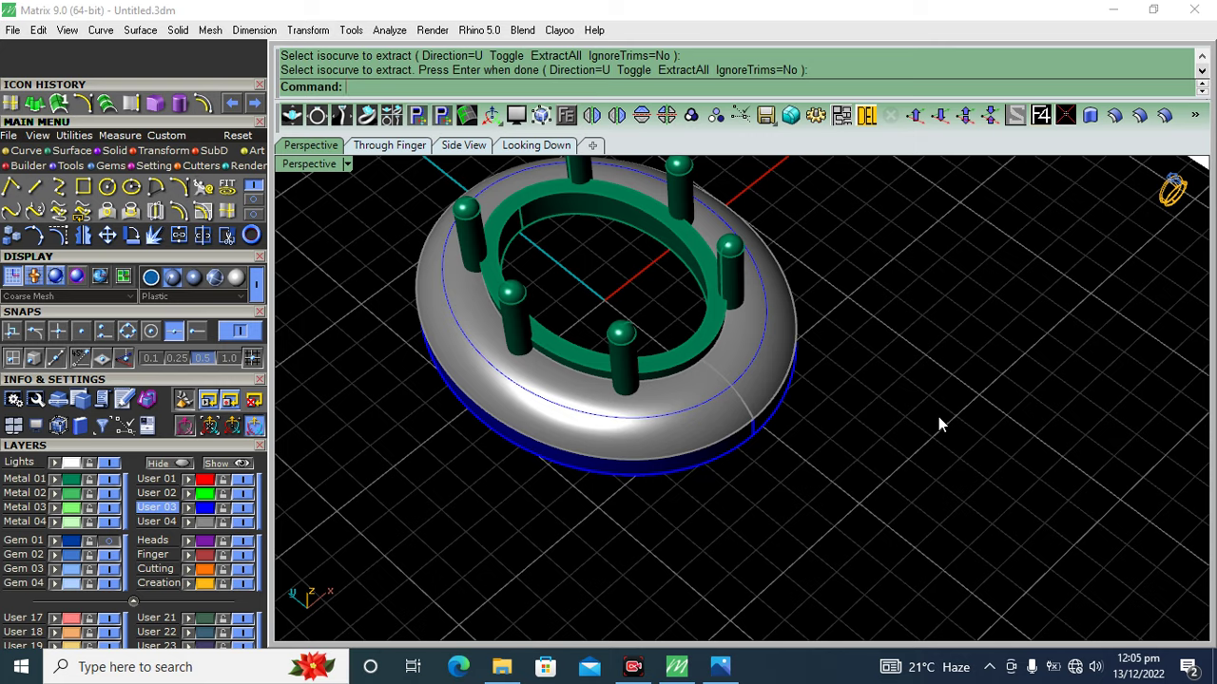
right_drag(896, 419, 744, 357)
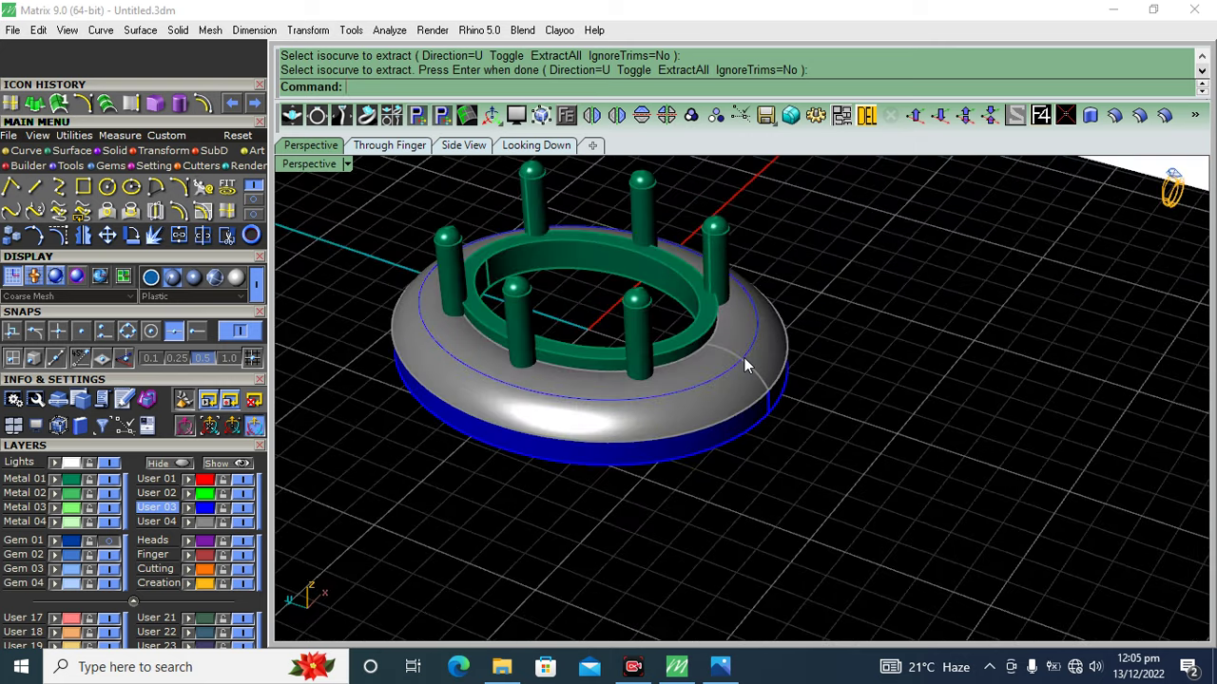
scroll(751, 351, up, 2)
- Select the dome's isocurve and start placing gems along it
click(760, 330)
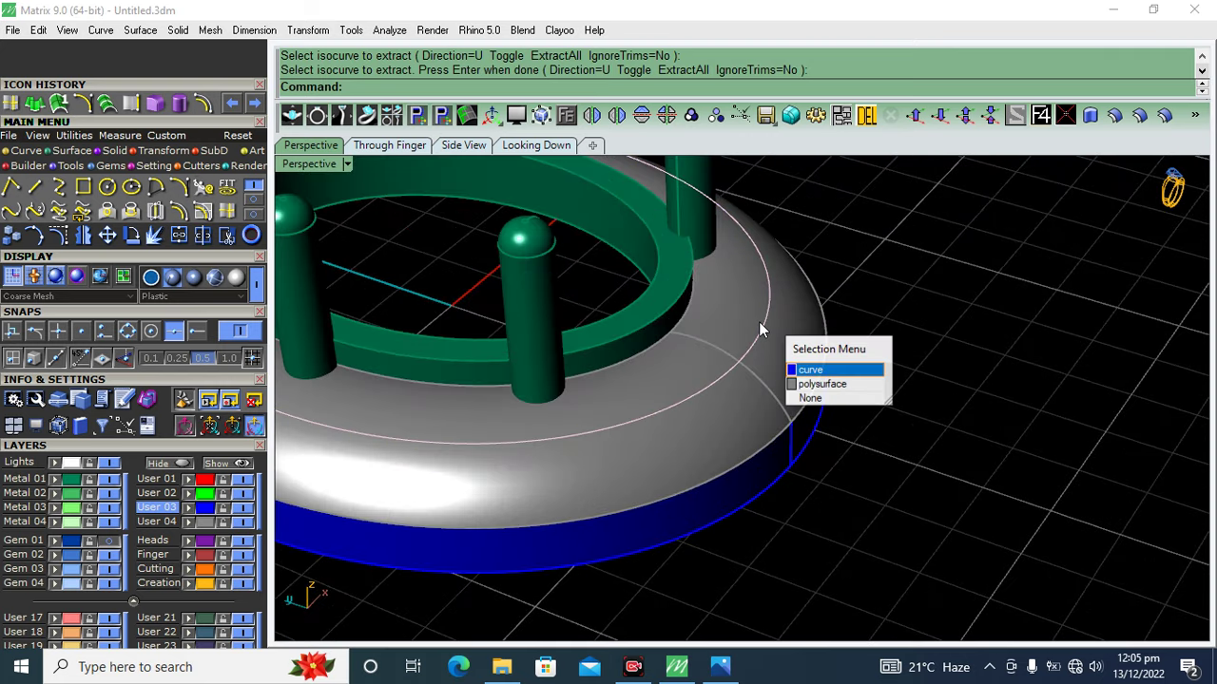
click(832, 369)
click(568, 114)
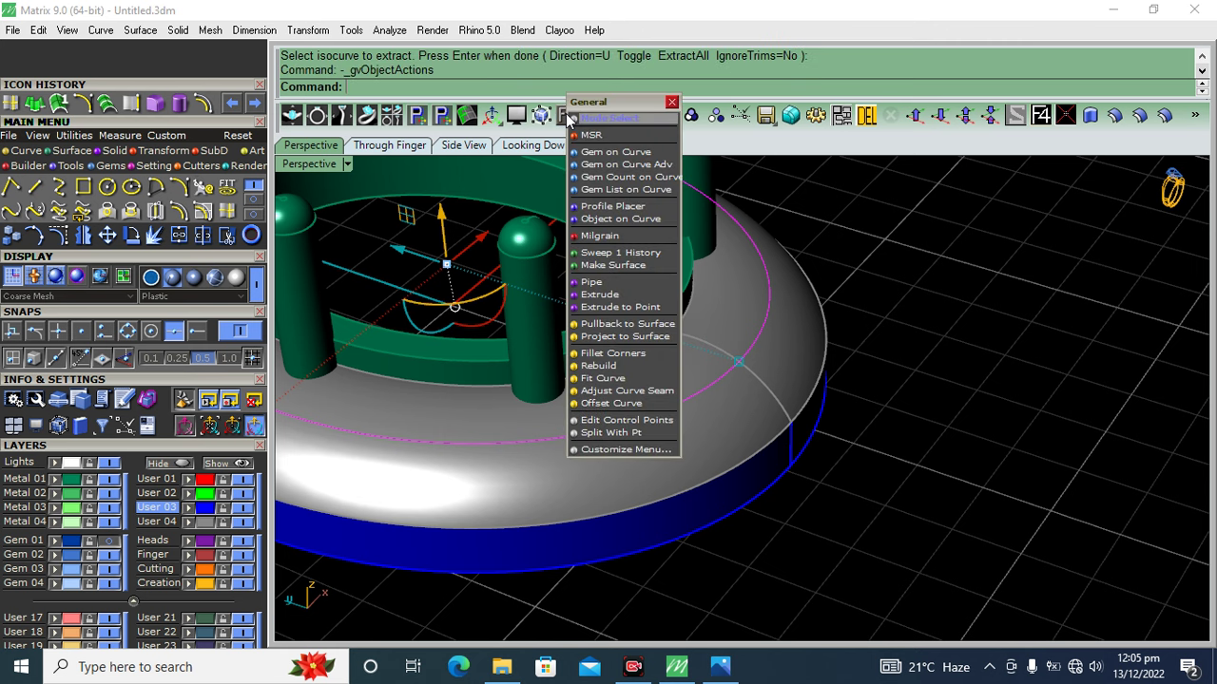
click(613, 154)
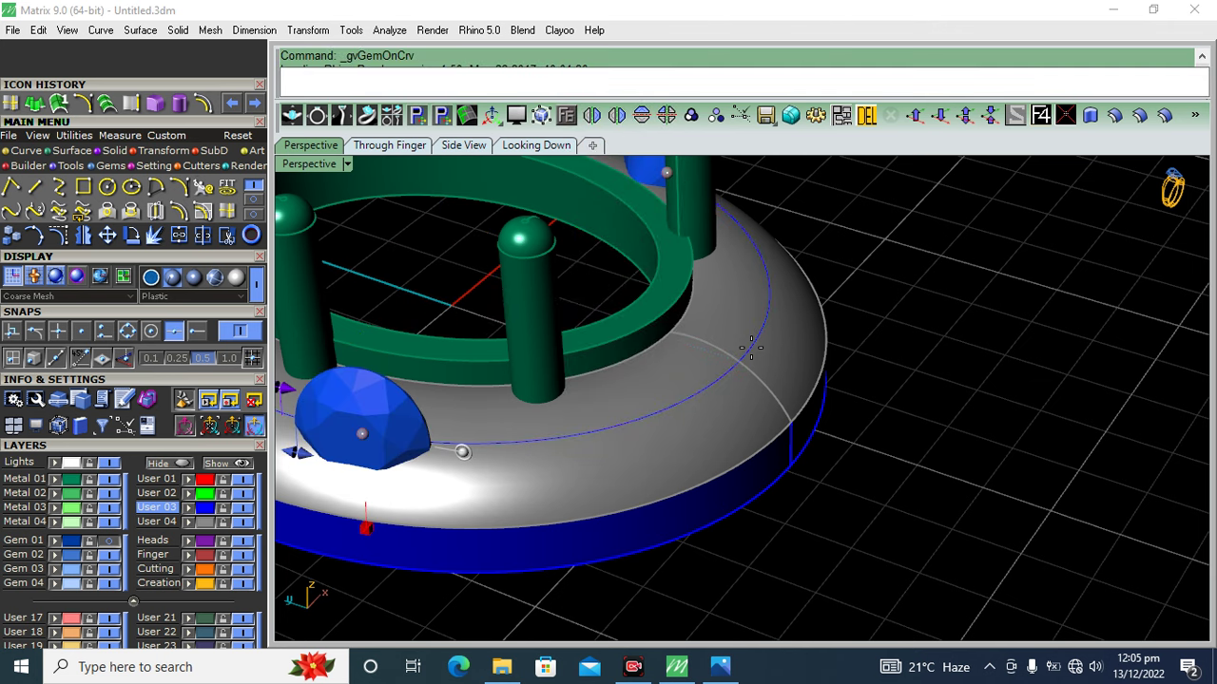
scroll(751, 348, down, 5)
right_drag(751, 348, 656, 418)
- Set Culet Dir to Object and pick the ring surface to angle the gems
click(138, 447)
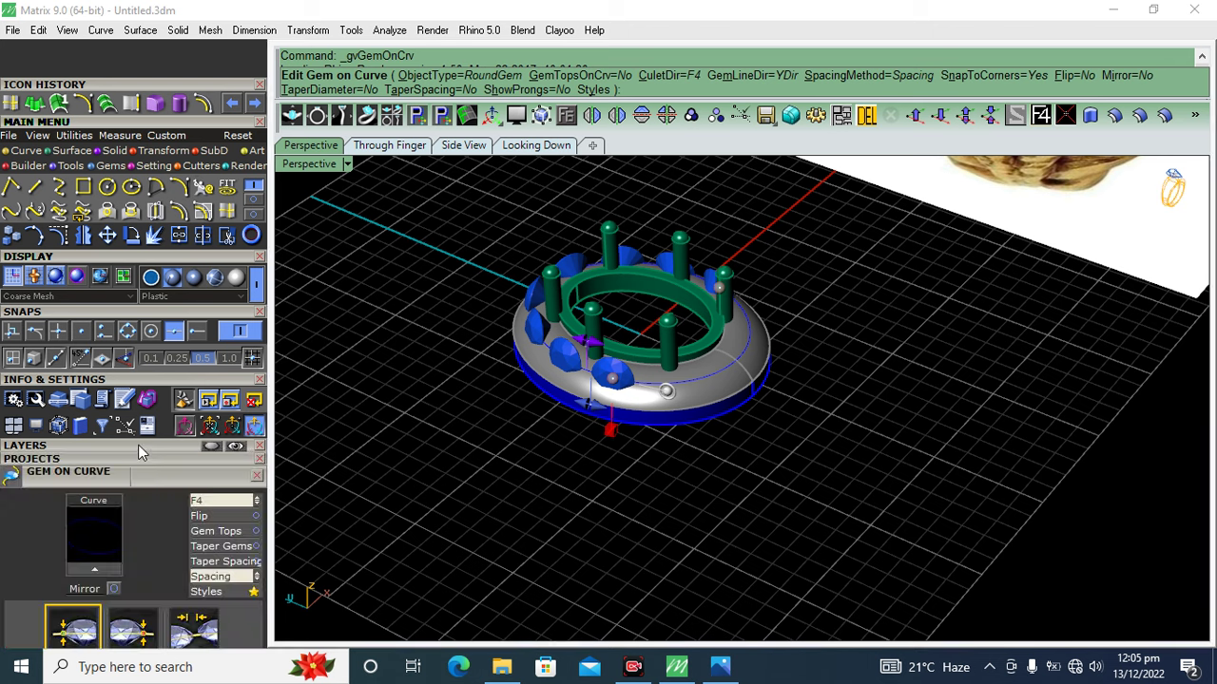
click(210, 398)
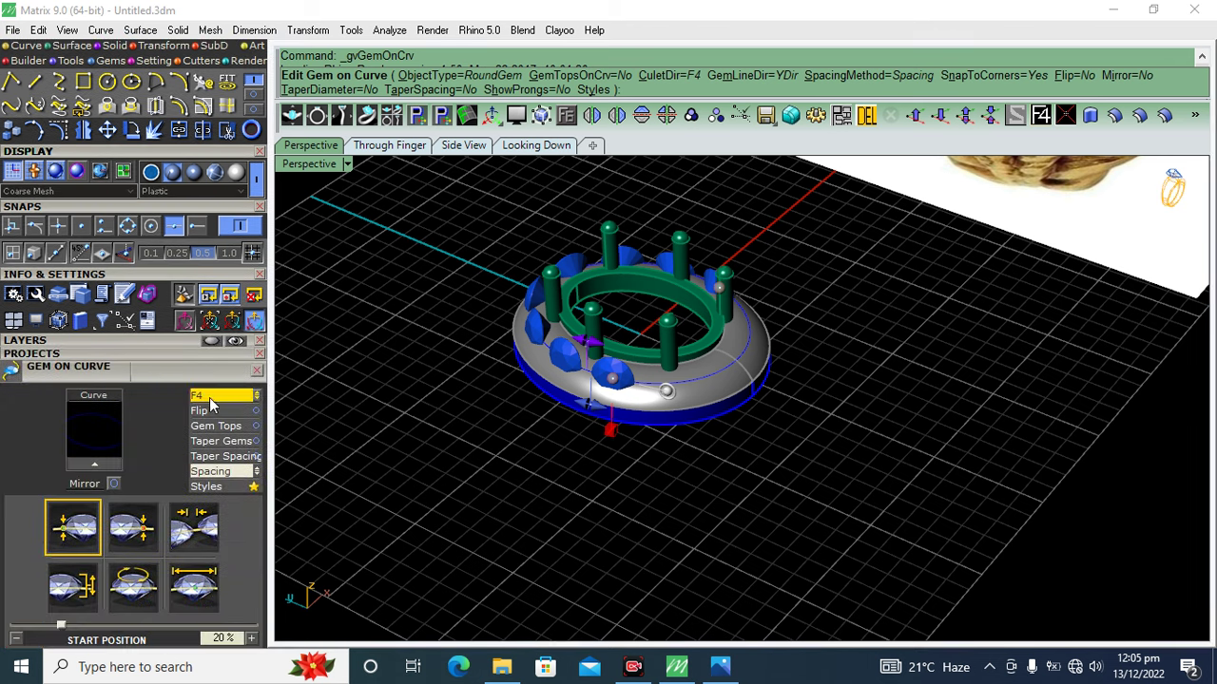
click(210, 398)
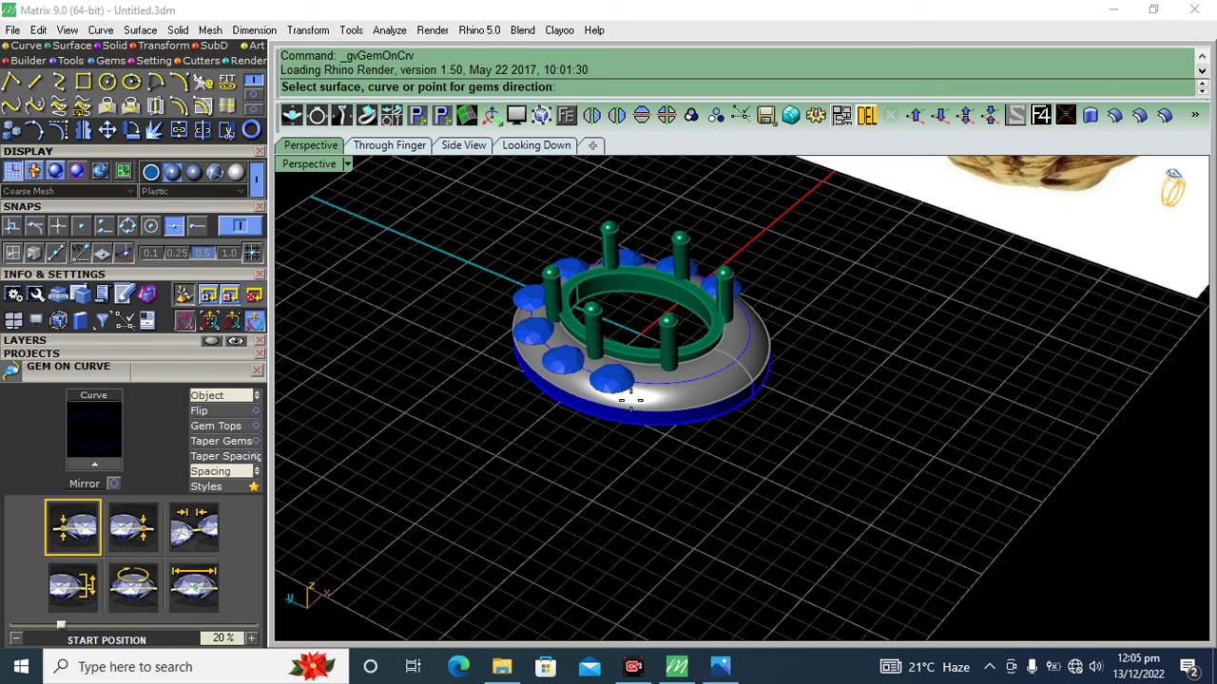
scroll(713, 412, up, 2)
scroll(713, 411, up, 2)
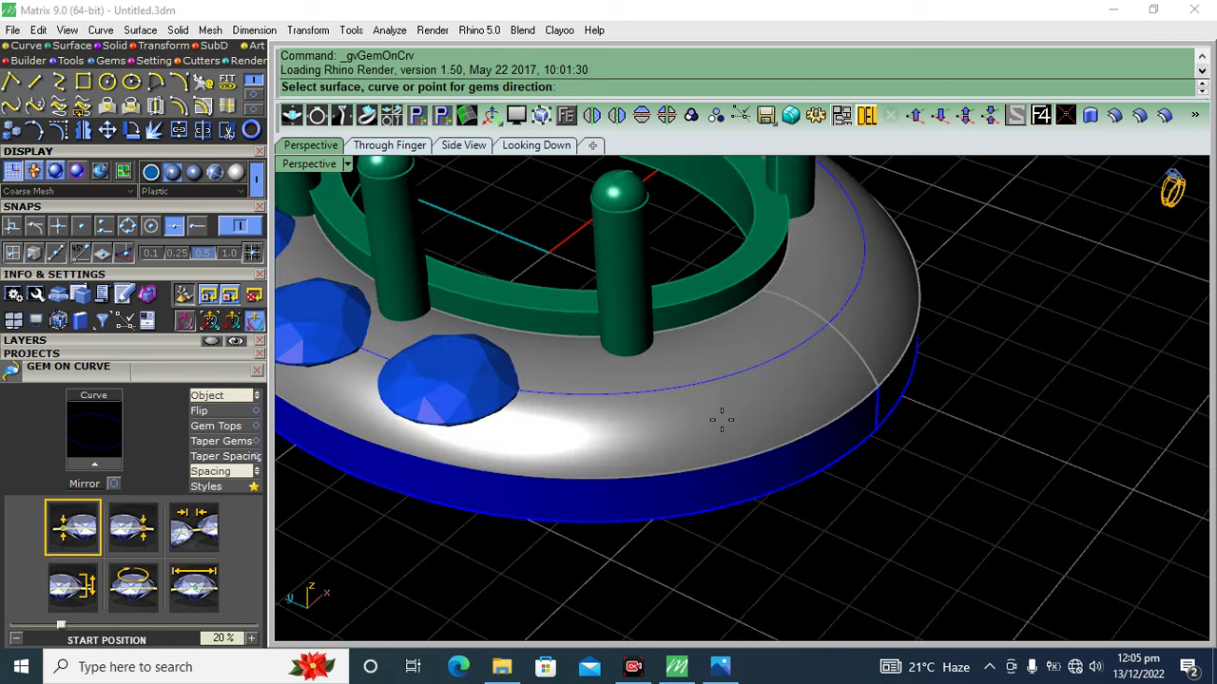
click(721, 419)
scroll(721, 419, down, 2)
mouse_move(721, 419)
right_down()
mouse_move(783, 428)
mouse_move(801, 462)
right_up()
scroll(116, 220, down, 3)
click(195, 476)
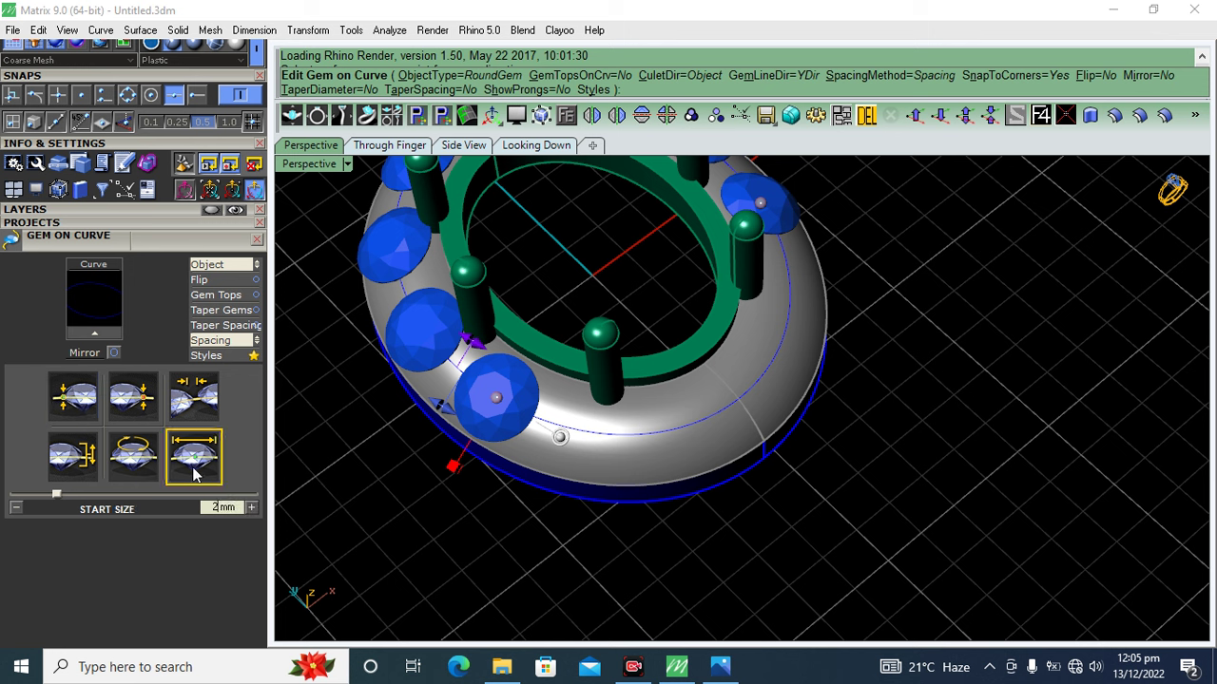
- Set a 1.75 mm gem start size with the row spanning 0% to 100% of the curve
text(1.7)
text(5)
key(Return)
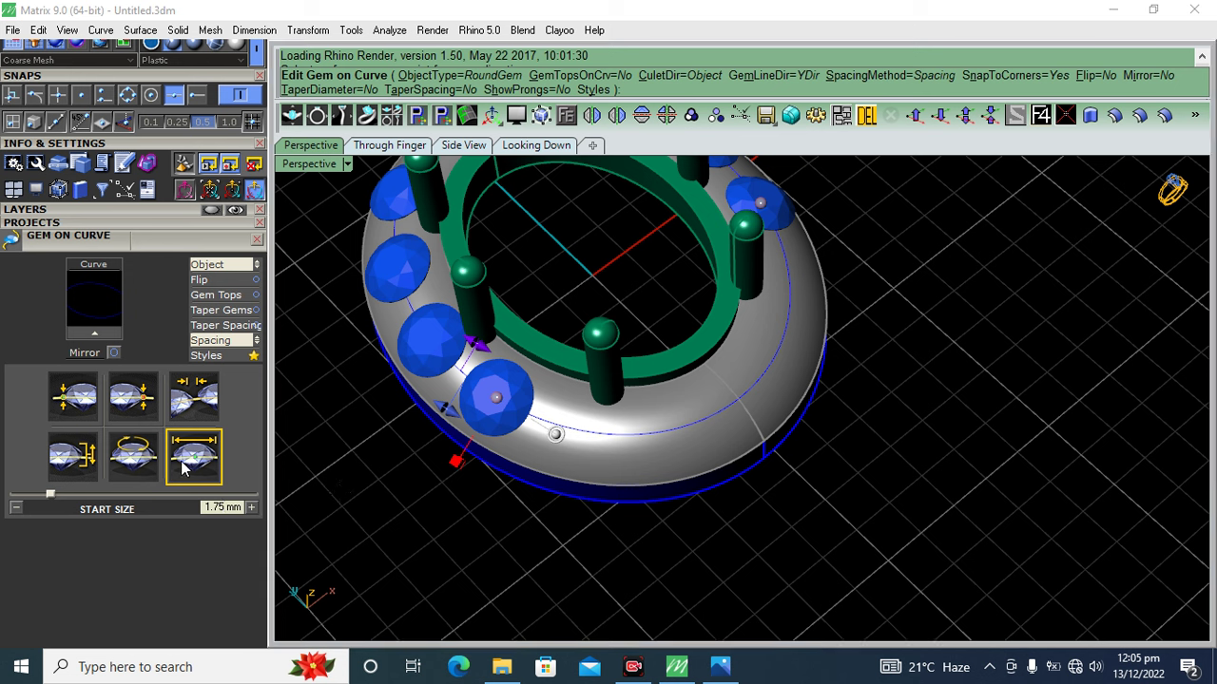
click(79, 399)
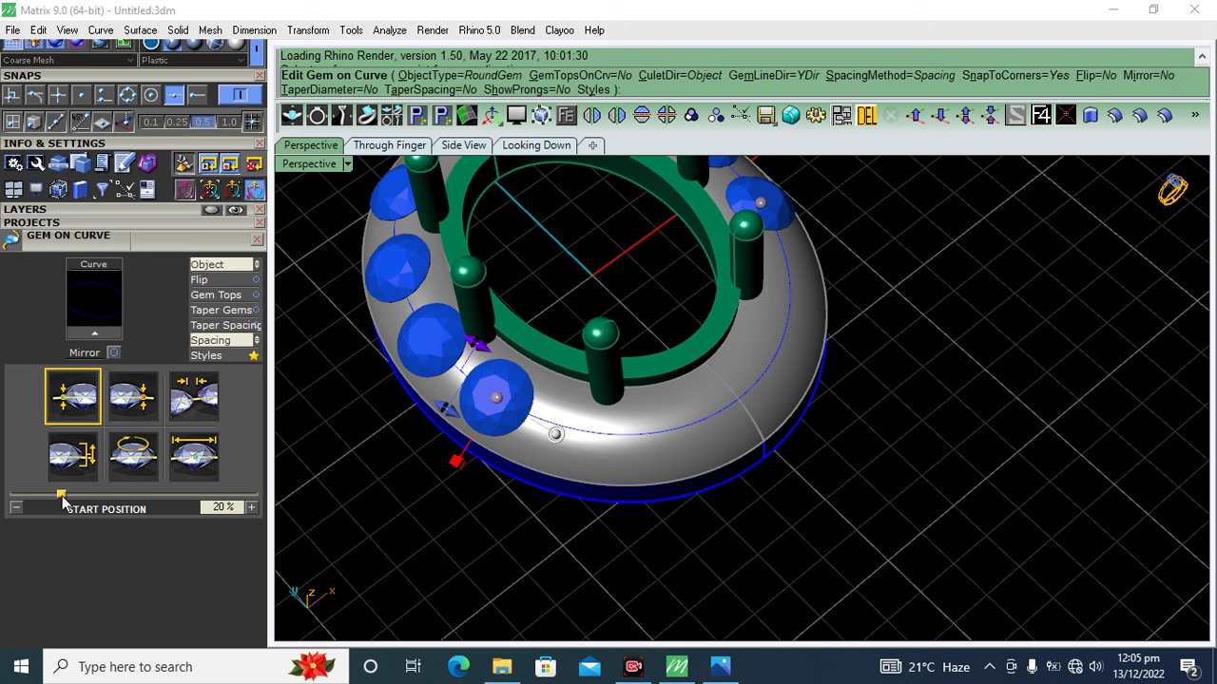
drag(59, 495, 8, 503)
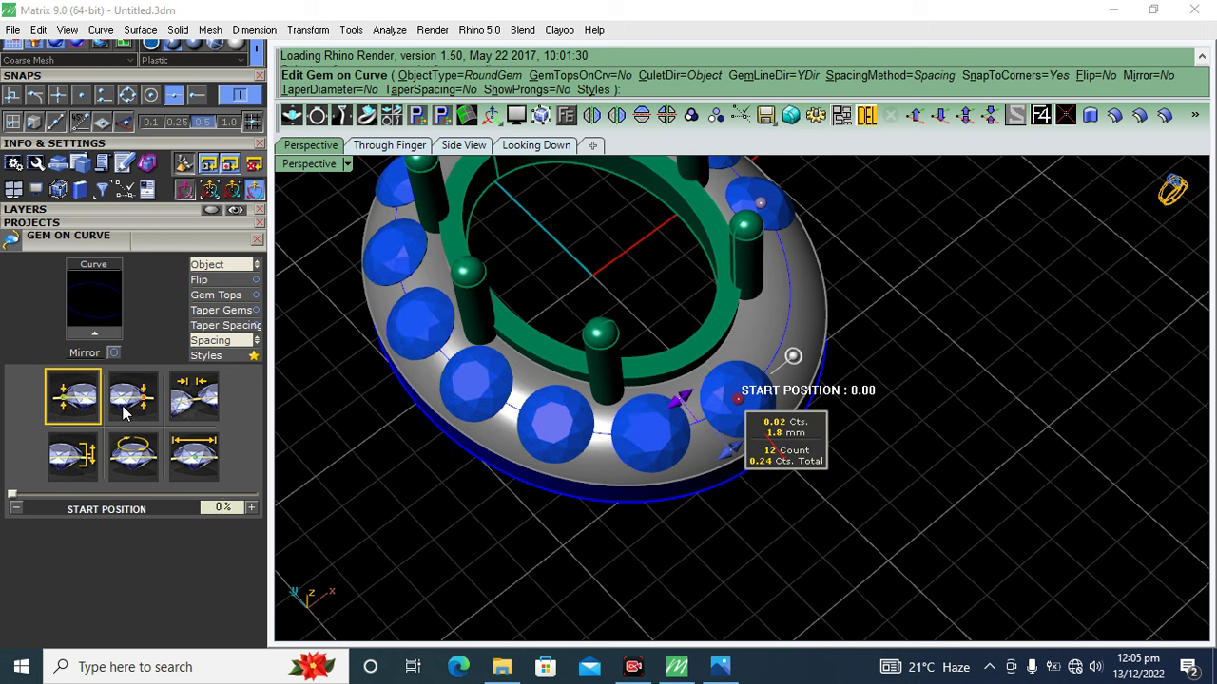
click(145, 395)
drag(222, 496, 259, 495)
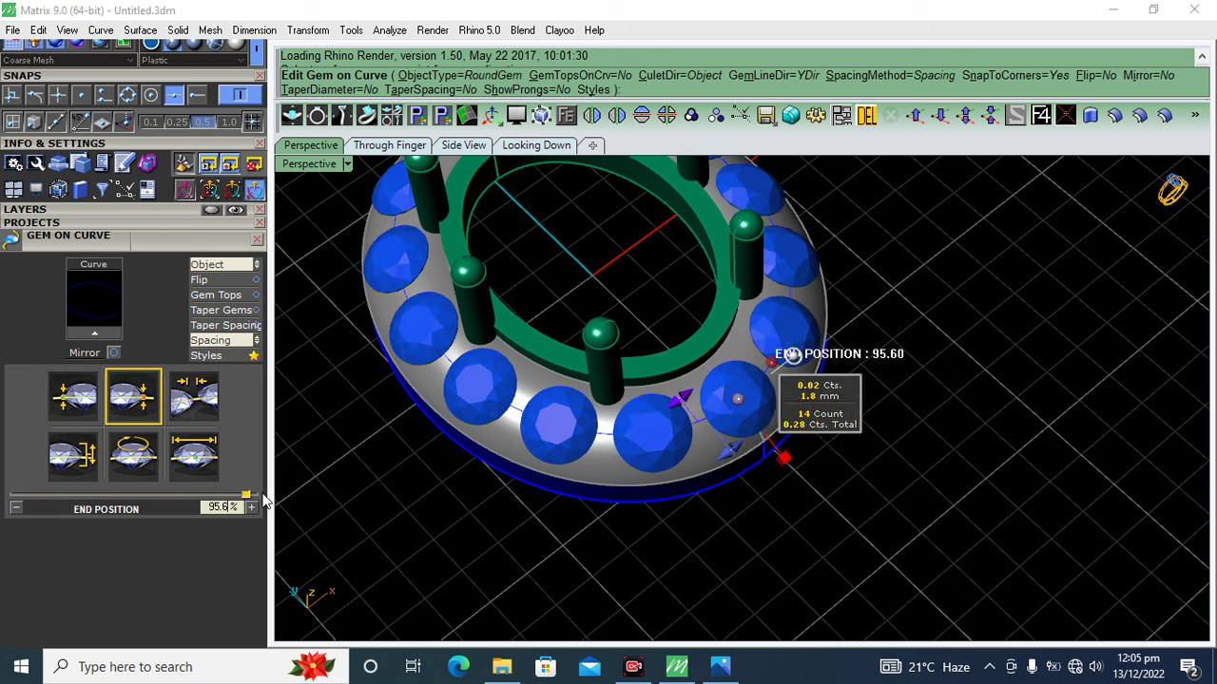
- Tighten gem spacing to 0.09 mm and commit the halo row
scroll(760, 437, up, 2)
scroll(704, 423, up, 2)
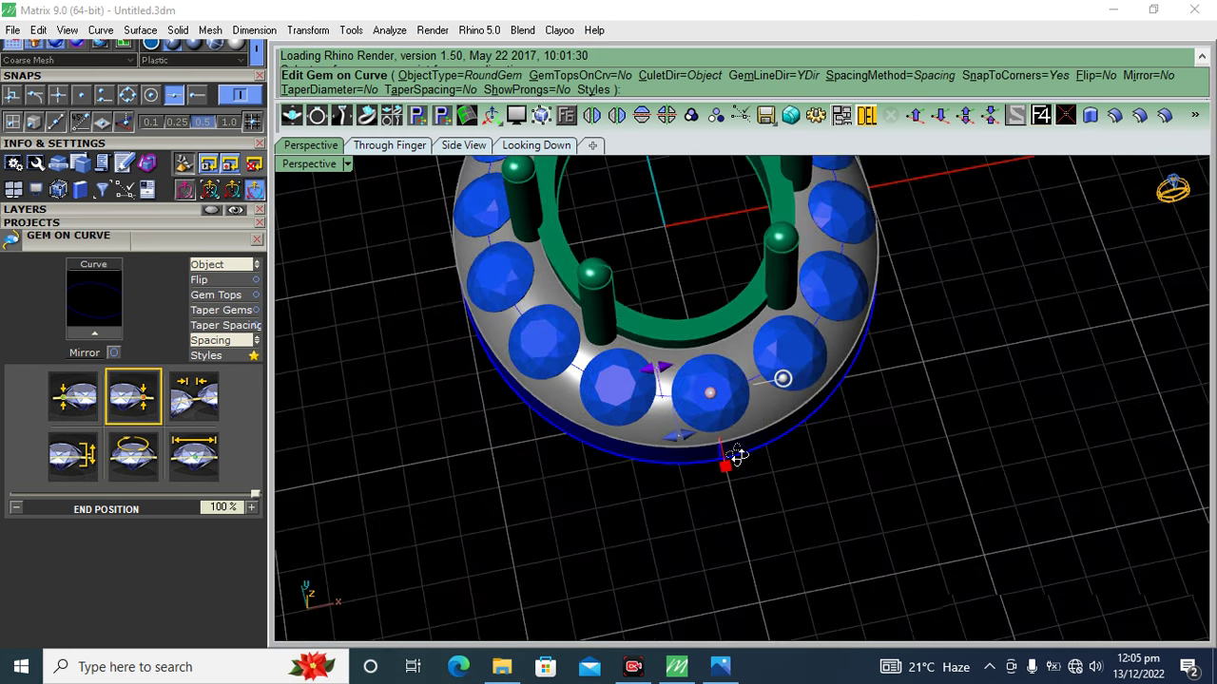
scroll(684, 416, up, 2)
scroll(680, 414, up, 2)
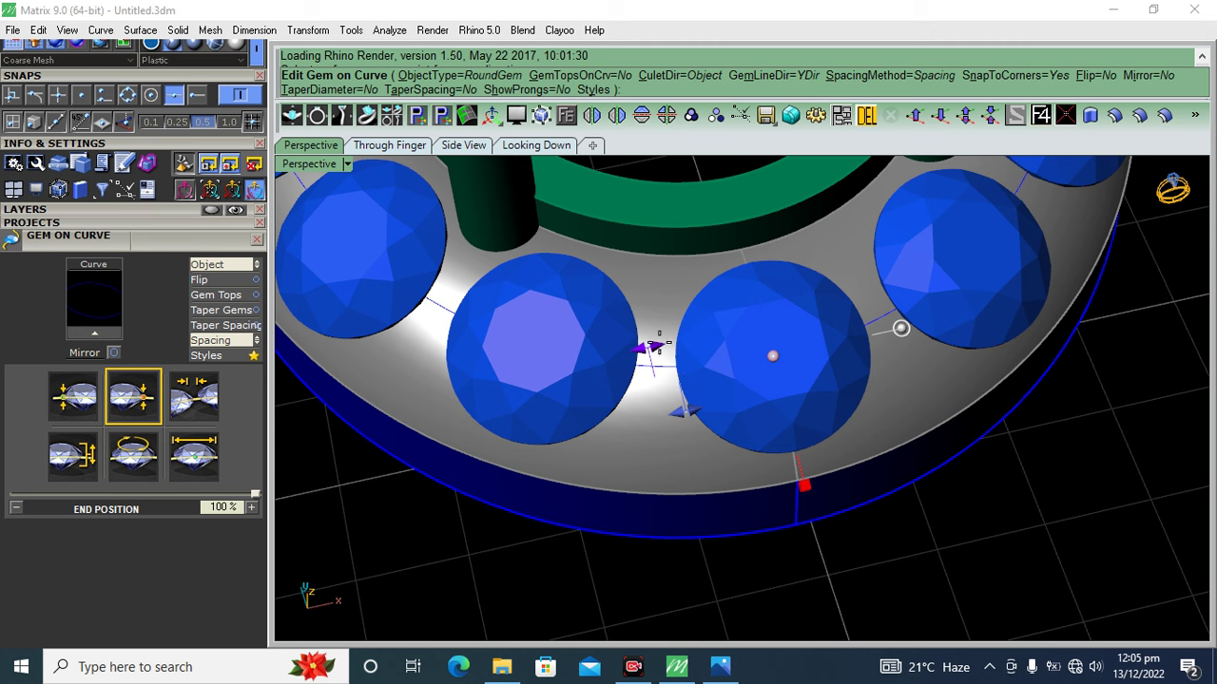
drag(648, 349, 647, 459)
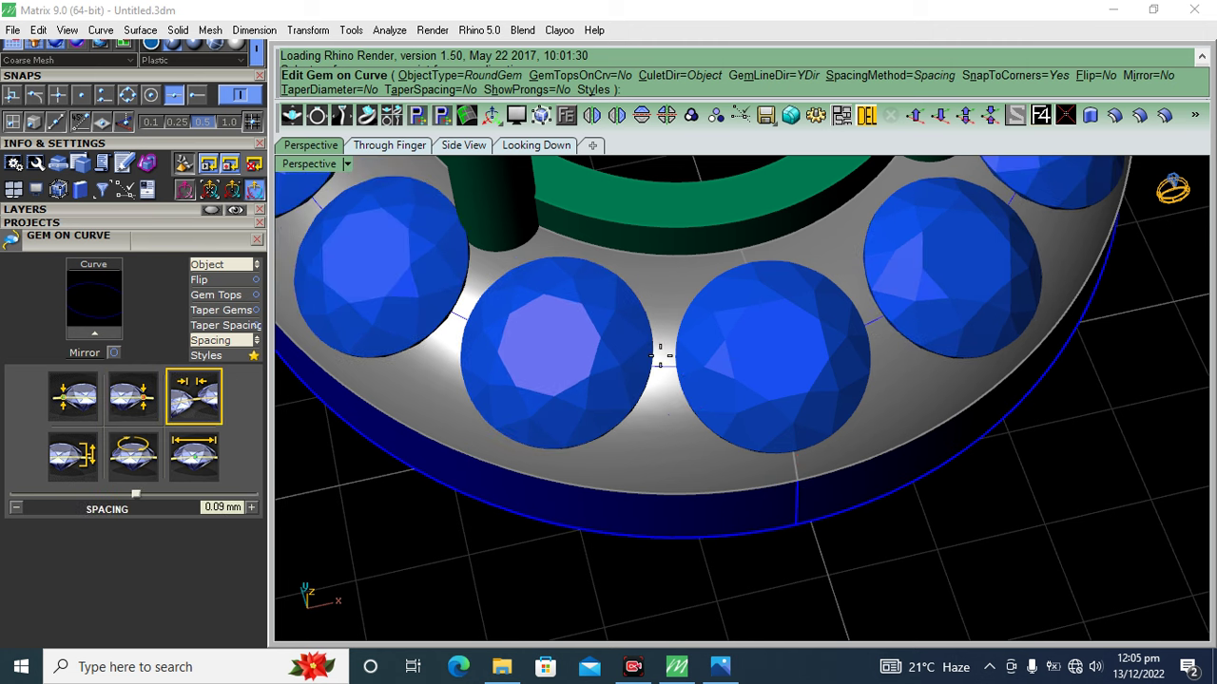
scroll(647, 459, down, 5)
right_drag(646, 459, 666, 469)
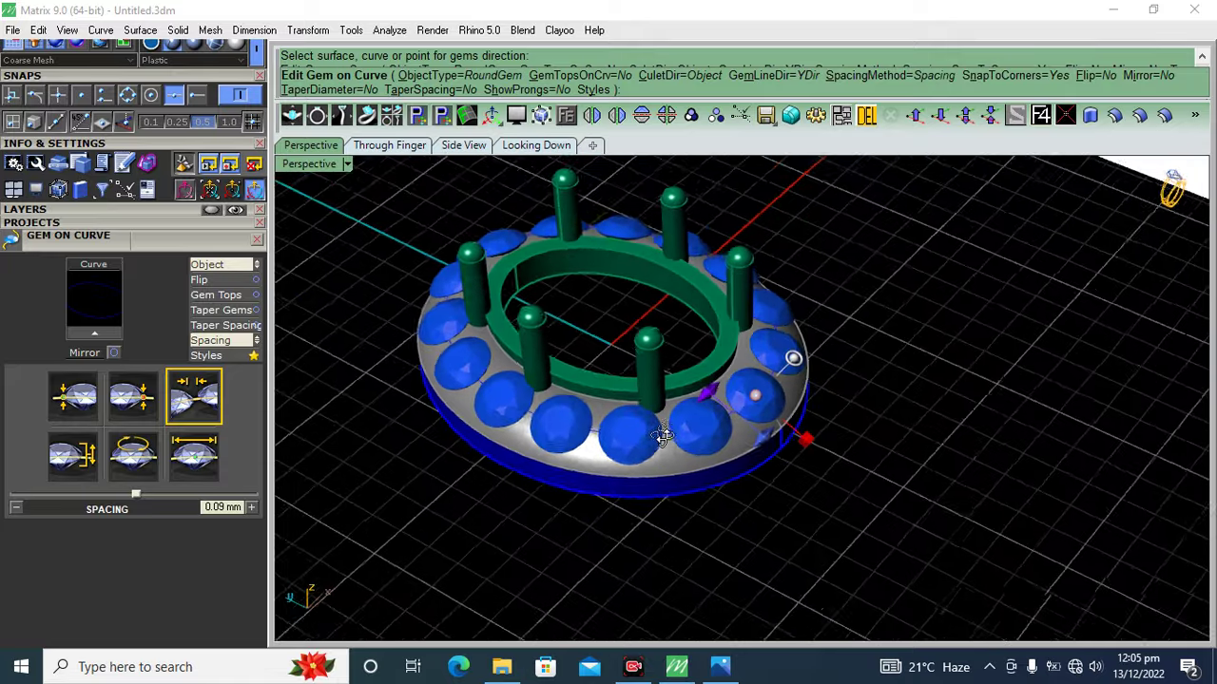
right_click(665, 468)
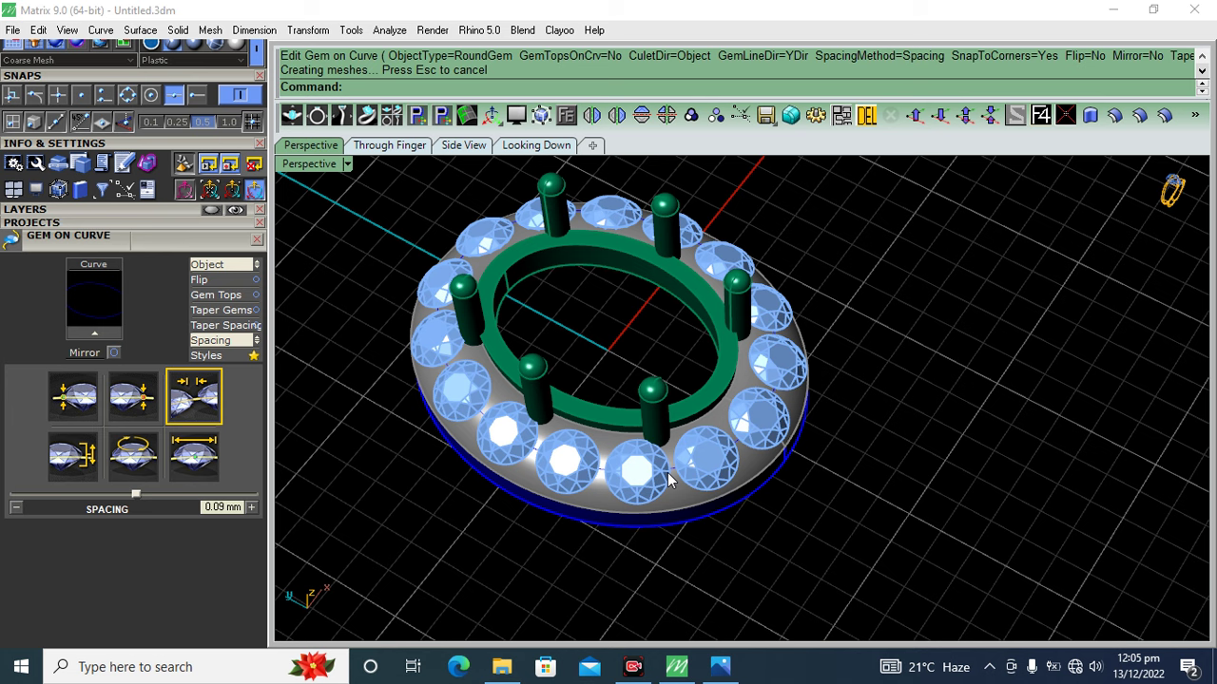
- Undo the halo gem placement with Ctrl+Z
scroll(699, 438, up, 2)
scroll(622, 394, up, 2)
scroll(682, 380, up, 2)
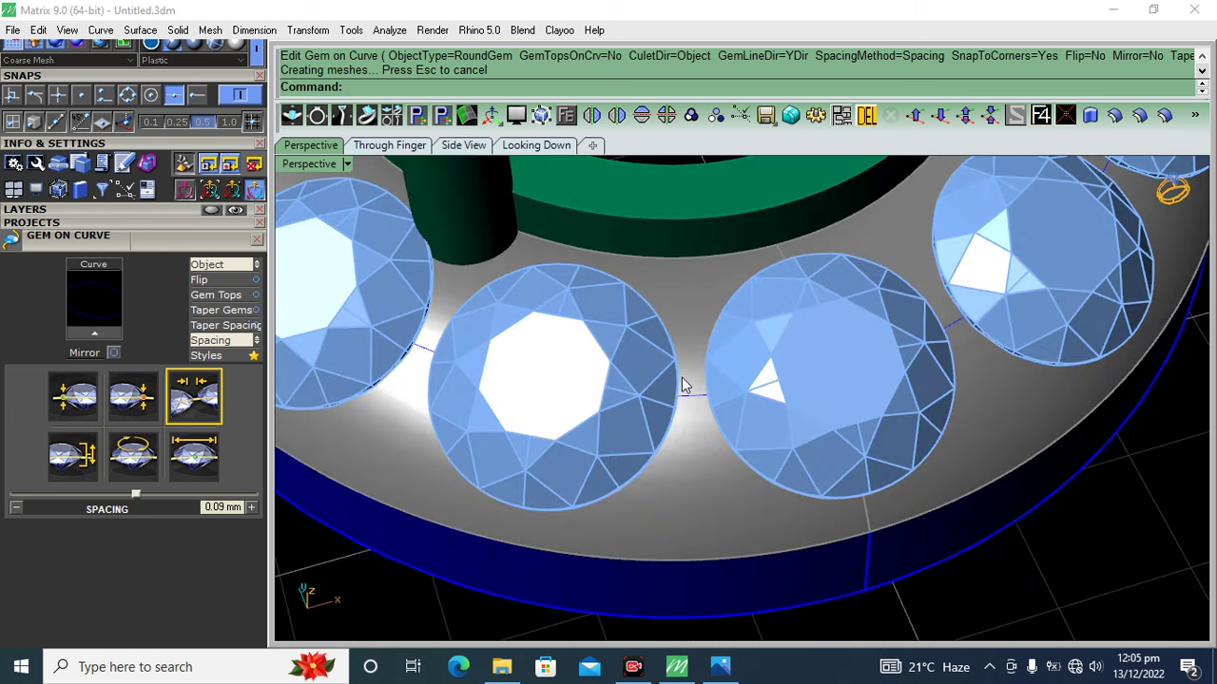
scroll(677, 378, down, 5)
scroll(633, 433, up, 2)
scroll(661, 441, up, 2)
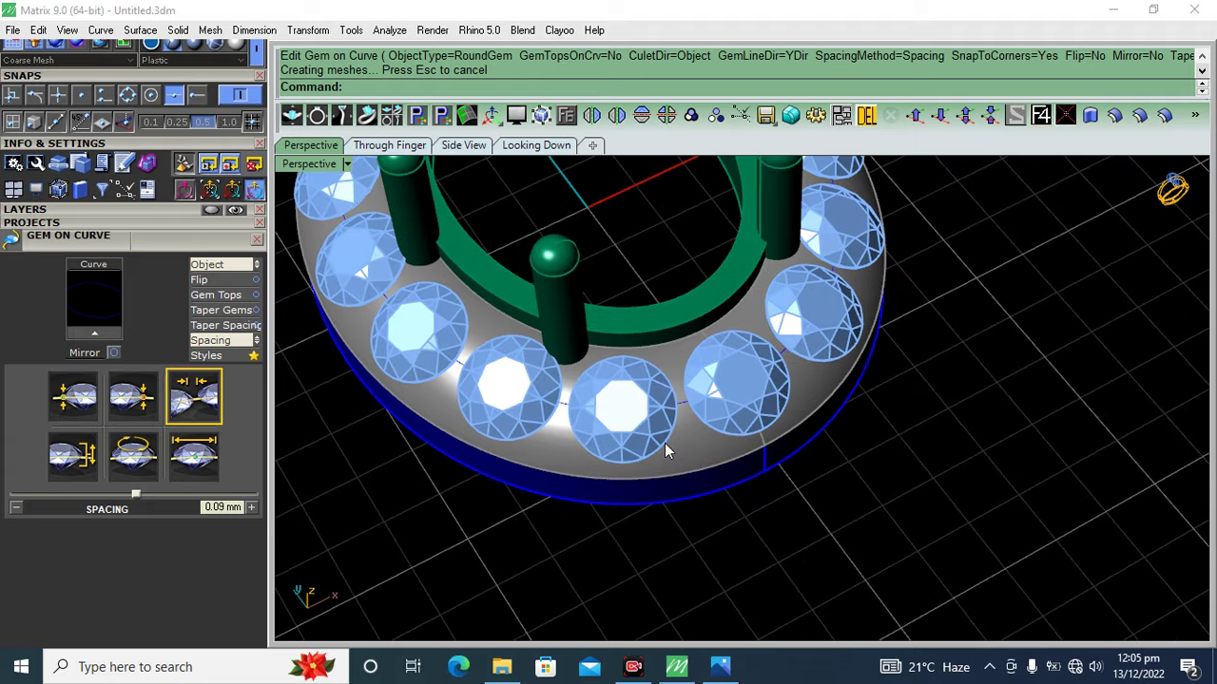
key(ctrl+z)
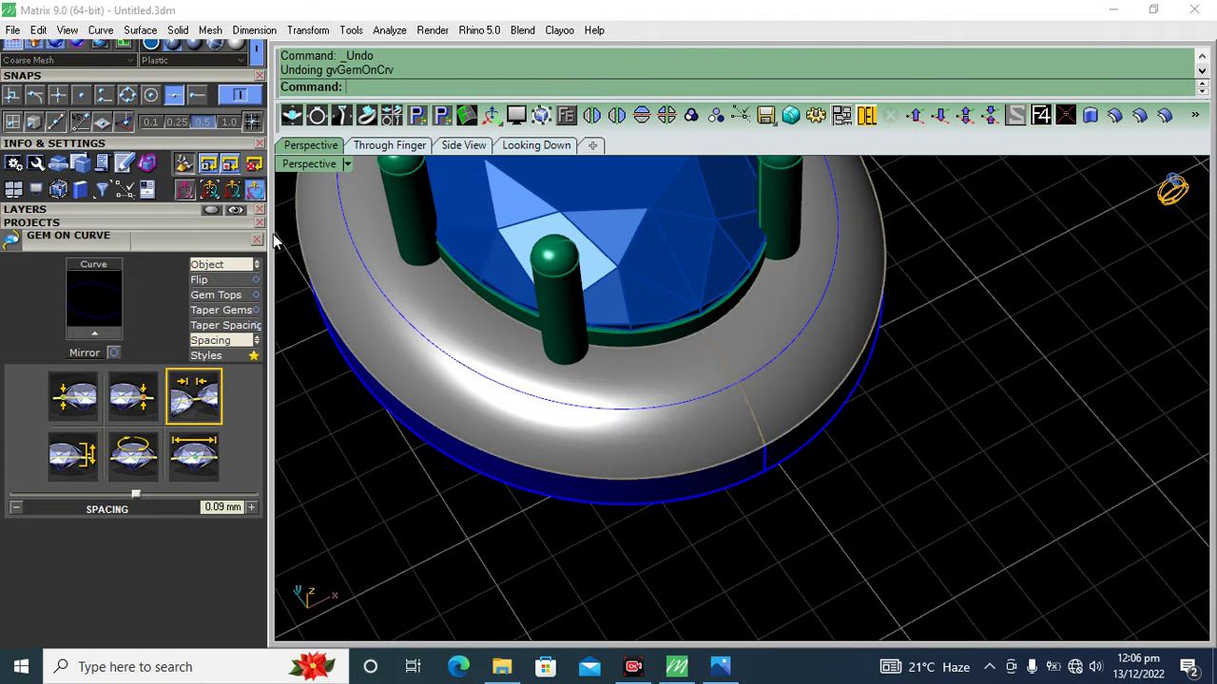
- Place round gems on the halo curve again with culets aimed at the ring surface
click(689, 409)
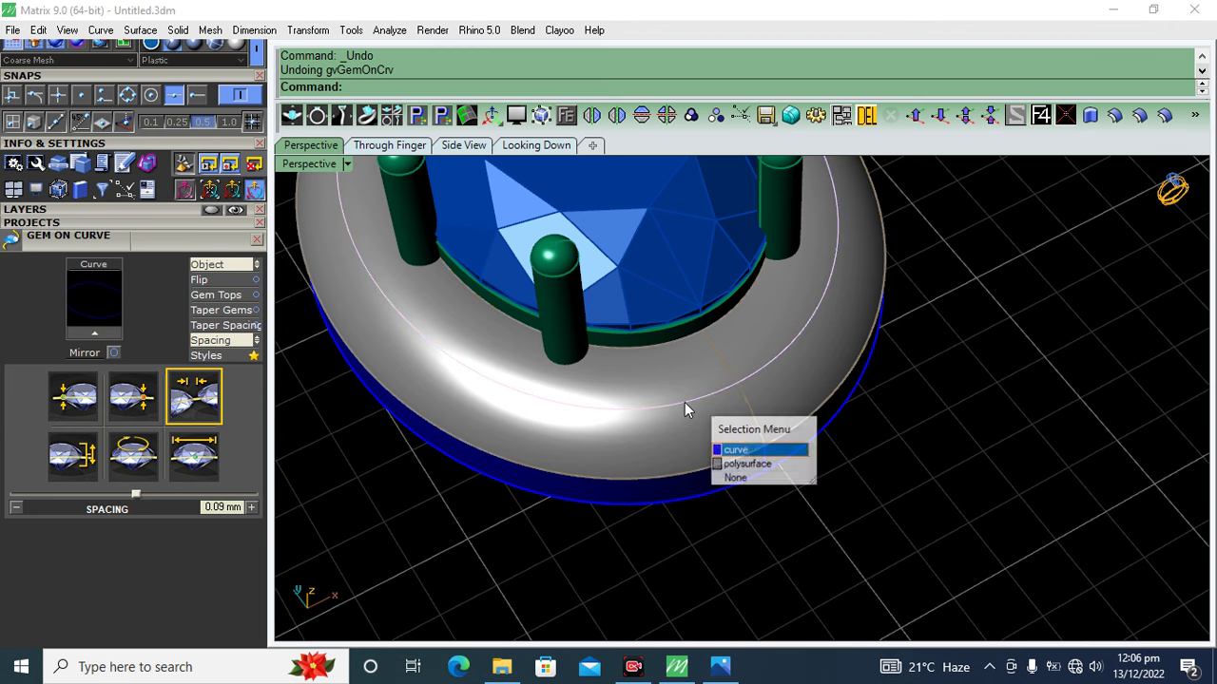
click(724, 456)
scroll(727, 425, down, 5)
right_drag(727, 425, 712, 403)
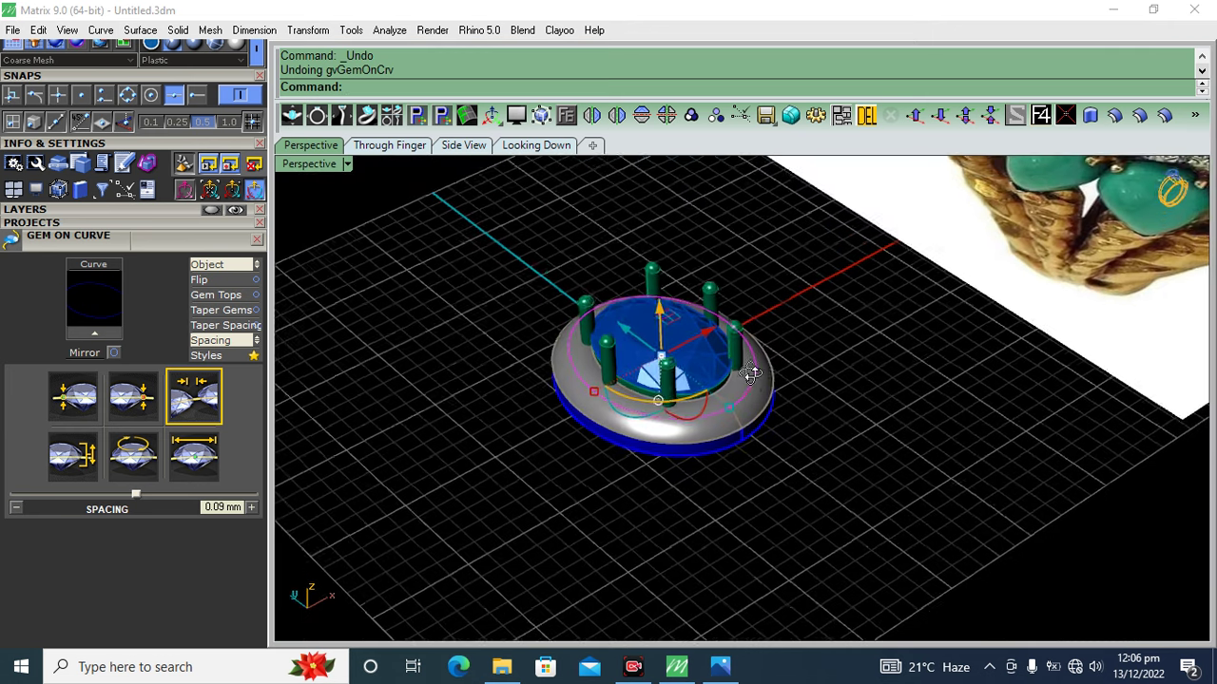
click(105, 334)
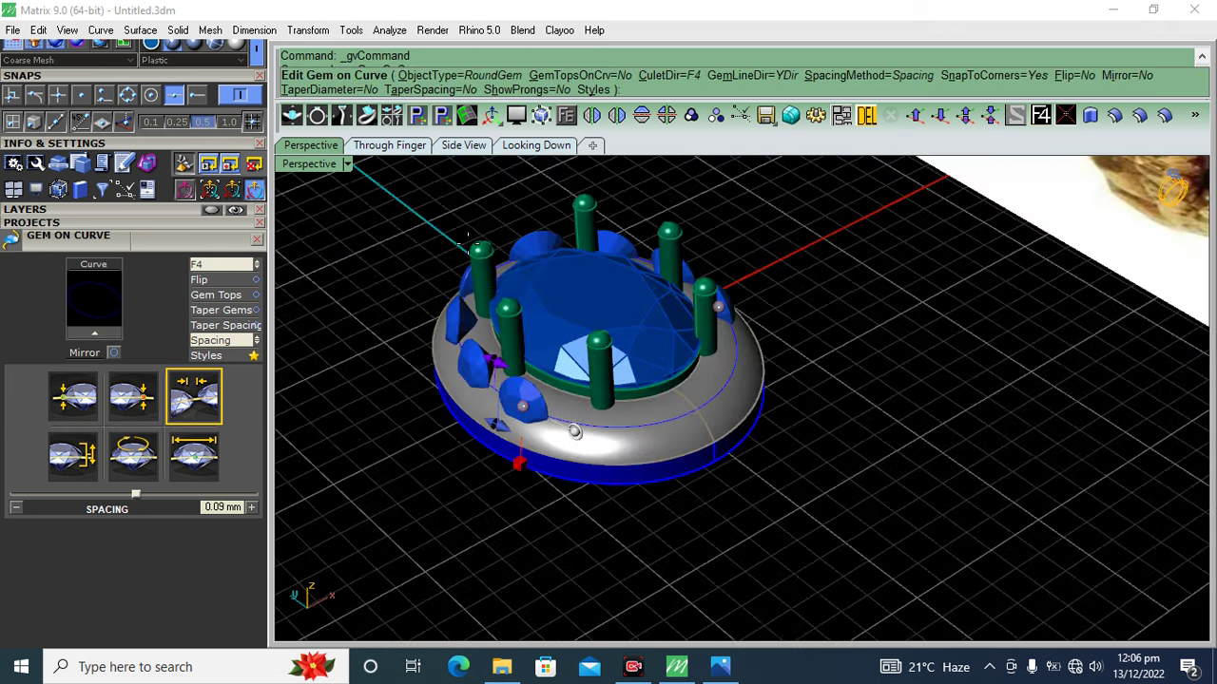
click(73, 397)
click(220, 268)
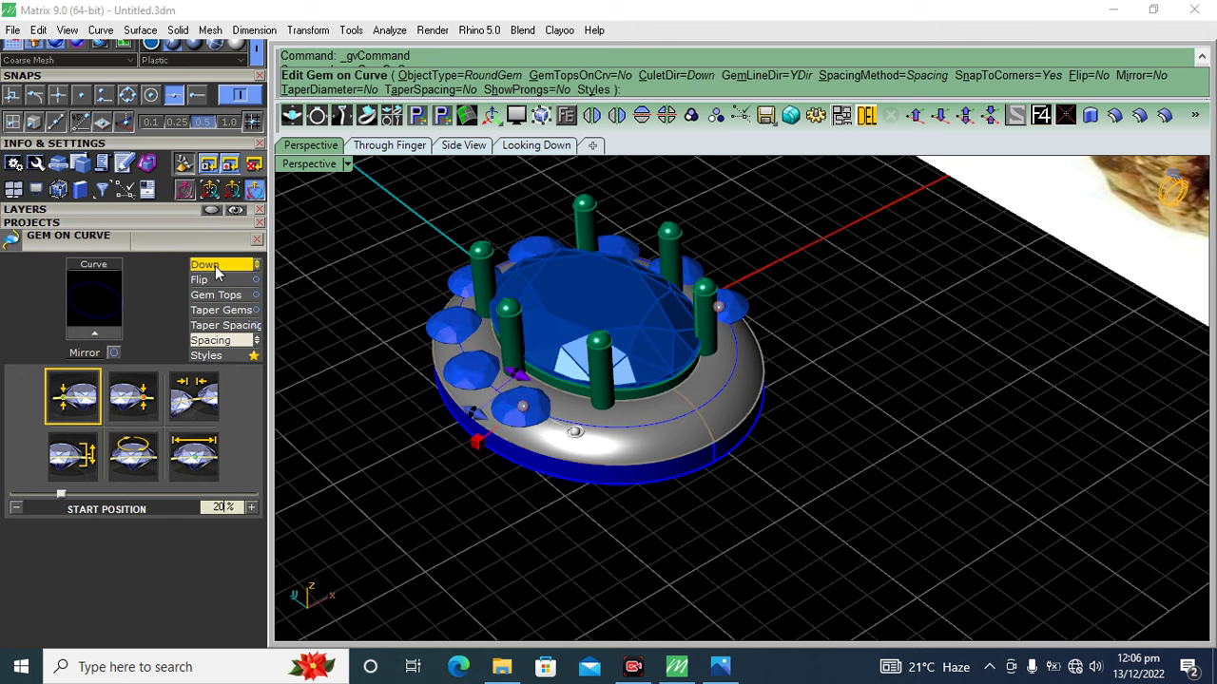
click(219, 269)
scroll(681, 437, up, 3)
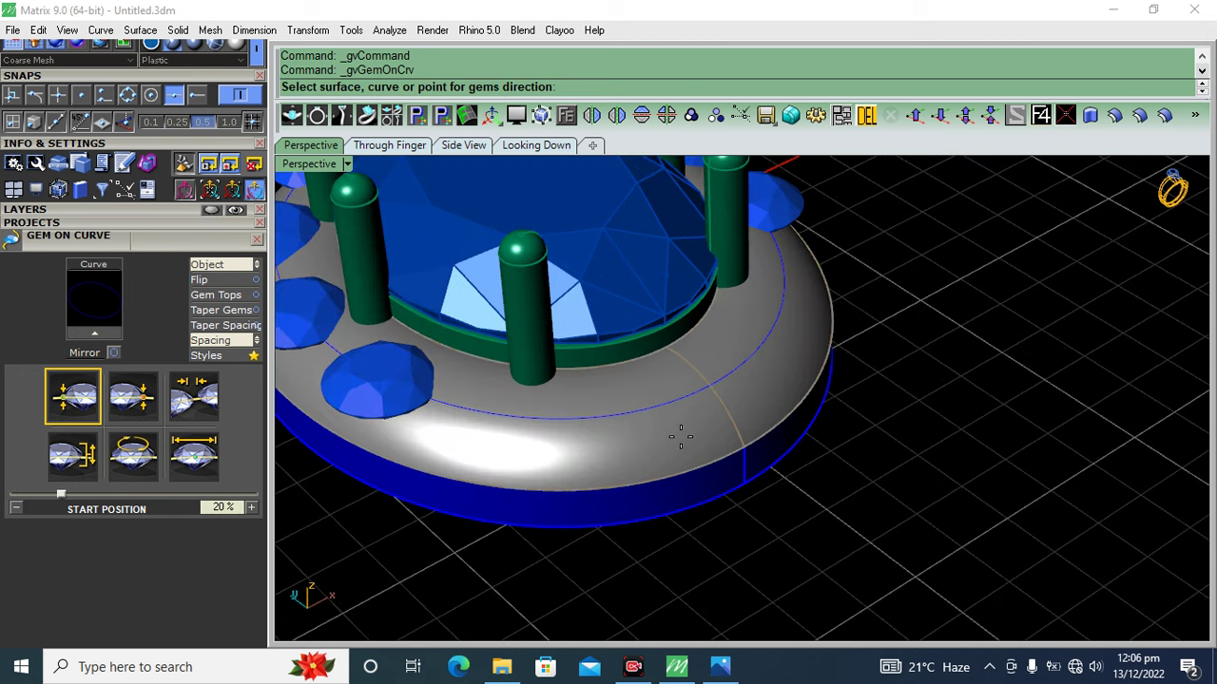
click(680, 438)
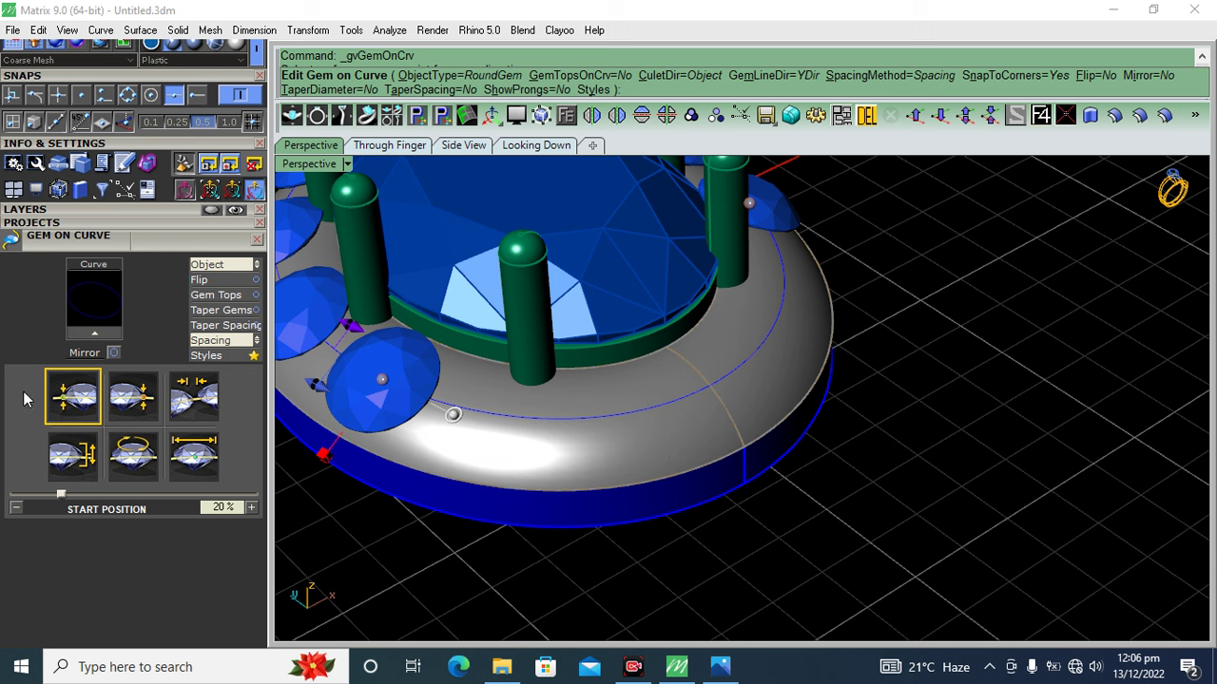
- Run the gem row from 0% to 100% with a 1.7 mm start size
click(57, 498)
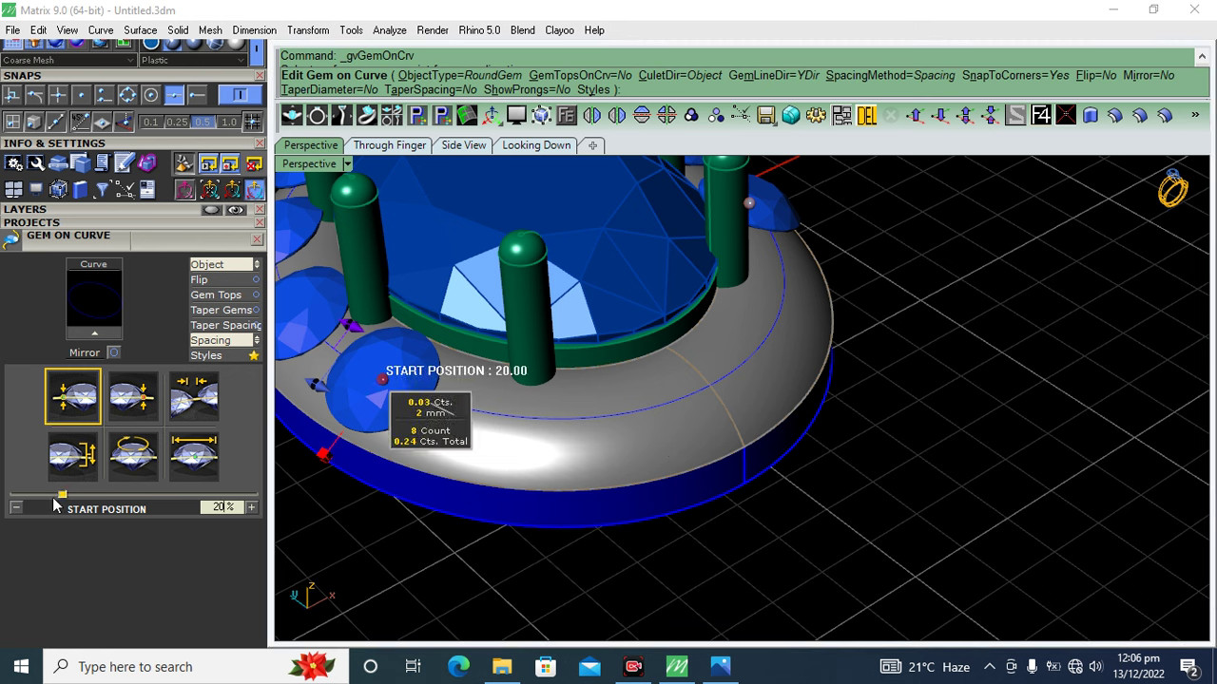
drag(54, 505, 3, 511)
click(123, 393)
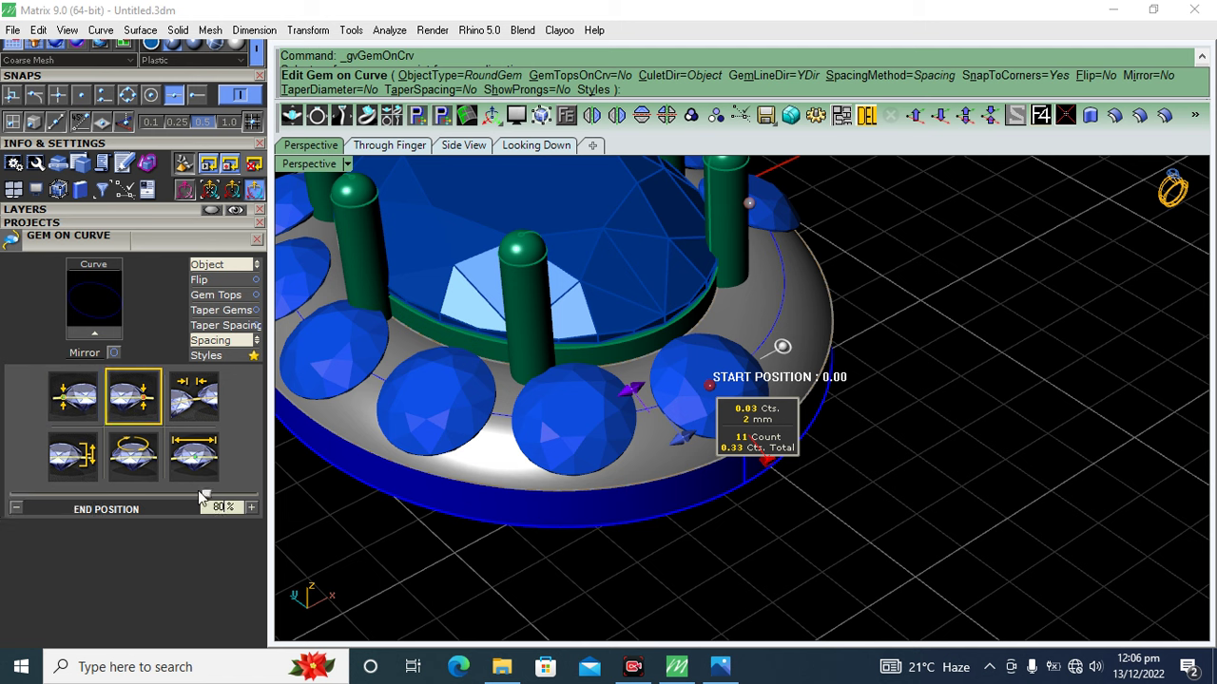
drag(207, 496, 283, 490)
click(203, 469)
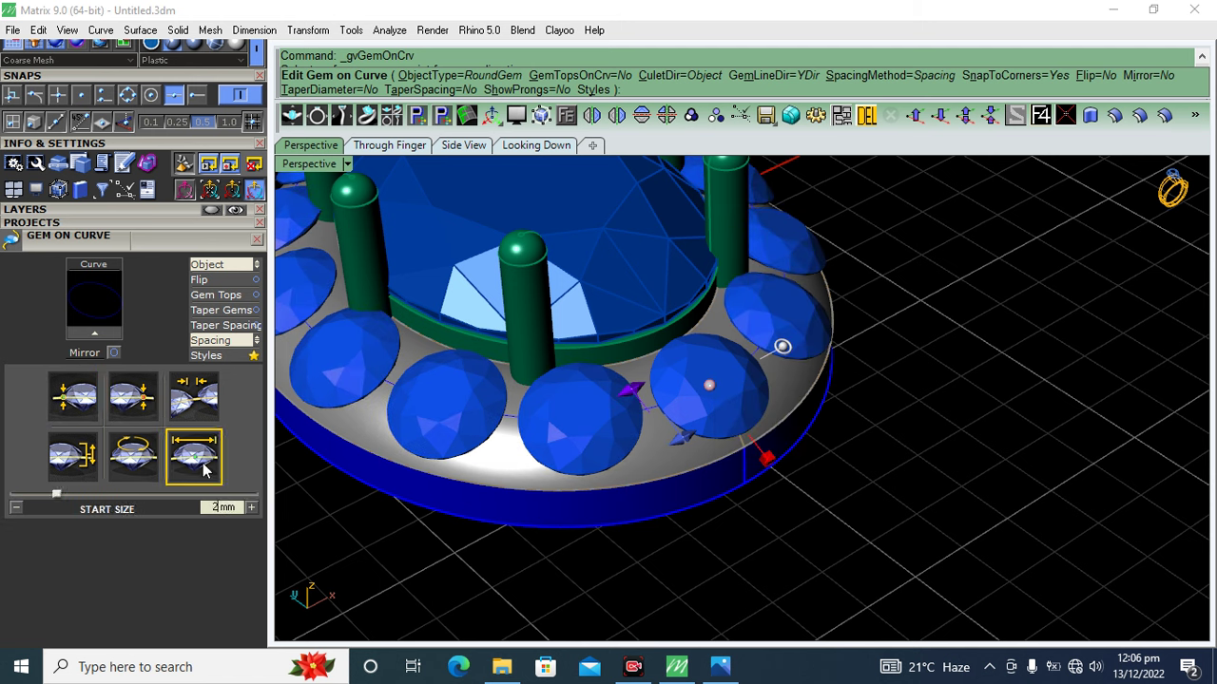
key(BackSpace)
text(1.7)
key(Return)
- Set the gem spacing to 0.09 mm and finish editing the halo gems
scroll(704, 435, up, 3)
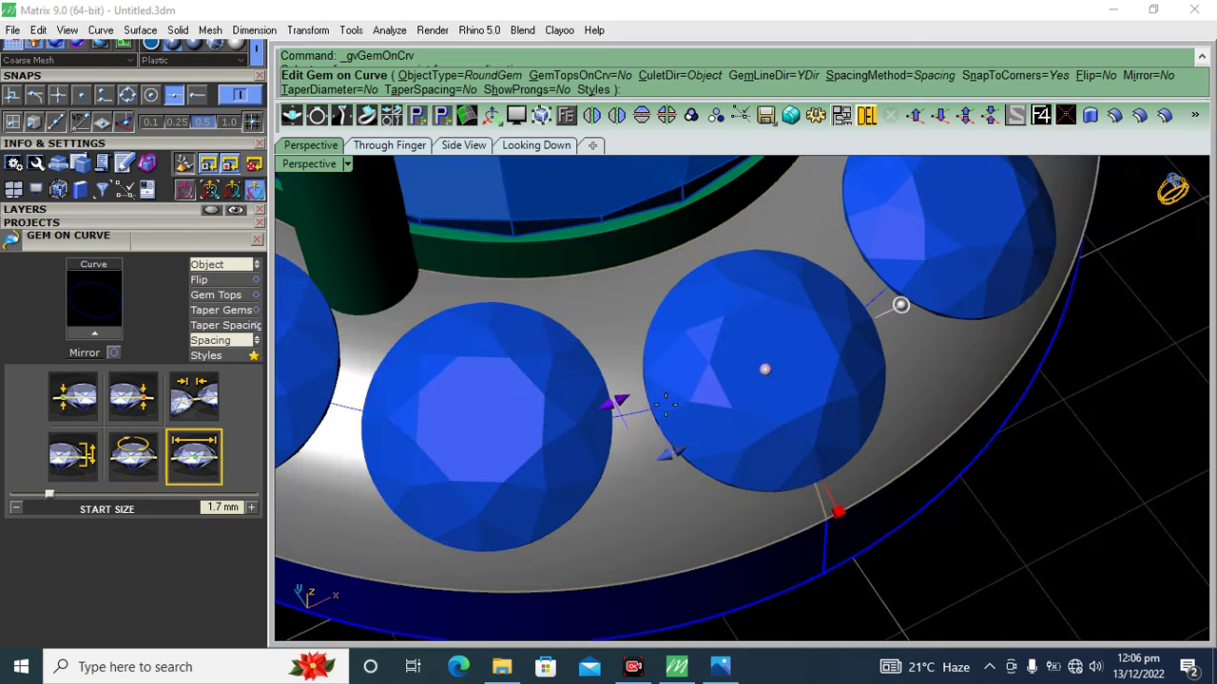
click(616, 398)
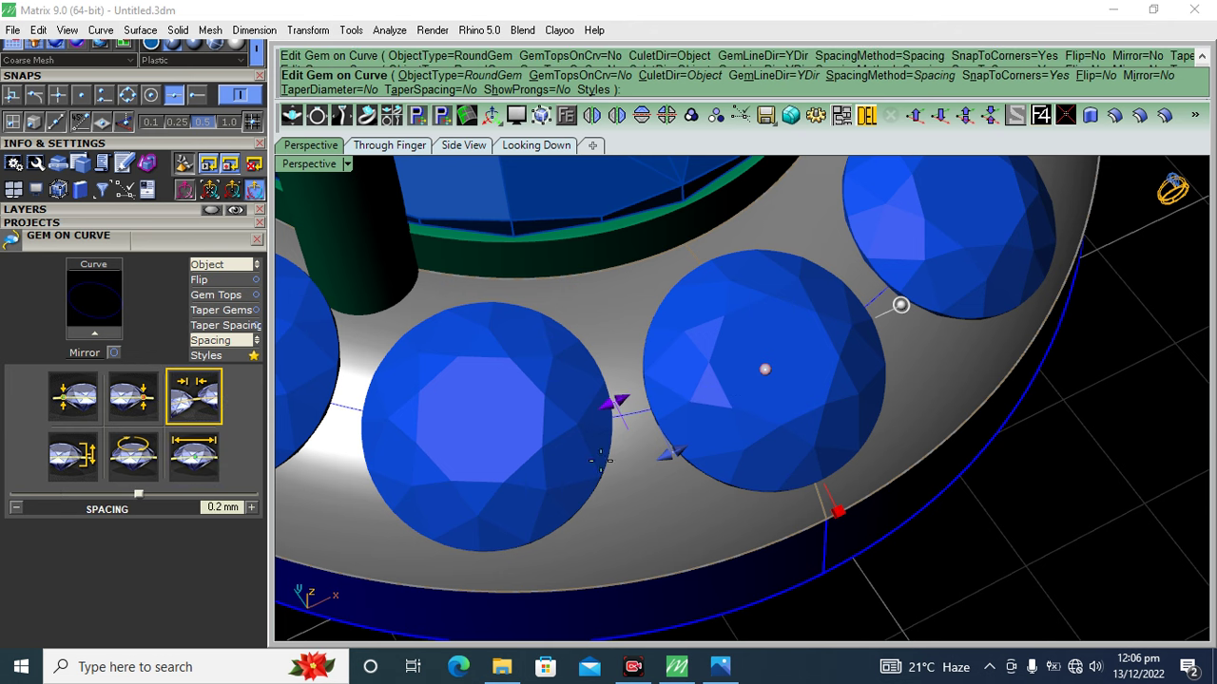
drag(617, 403, 637, 403)
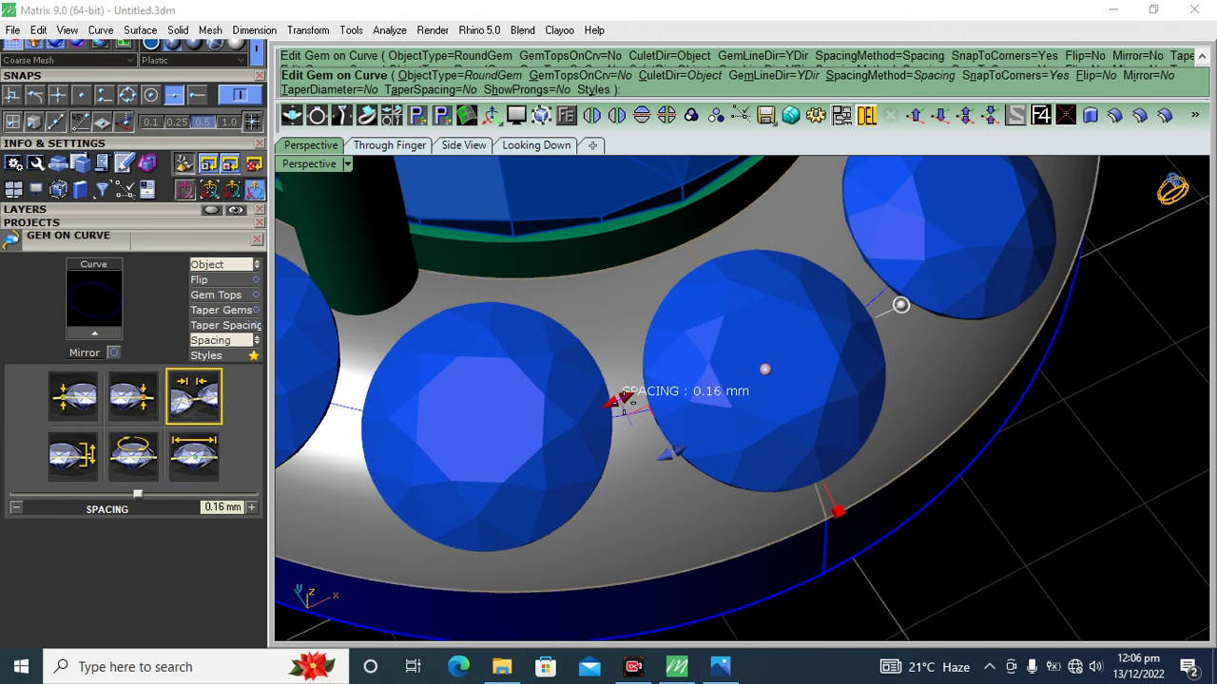
drag(635, 403, 629, 407)
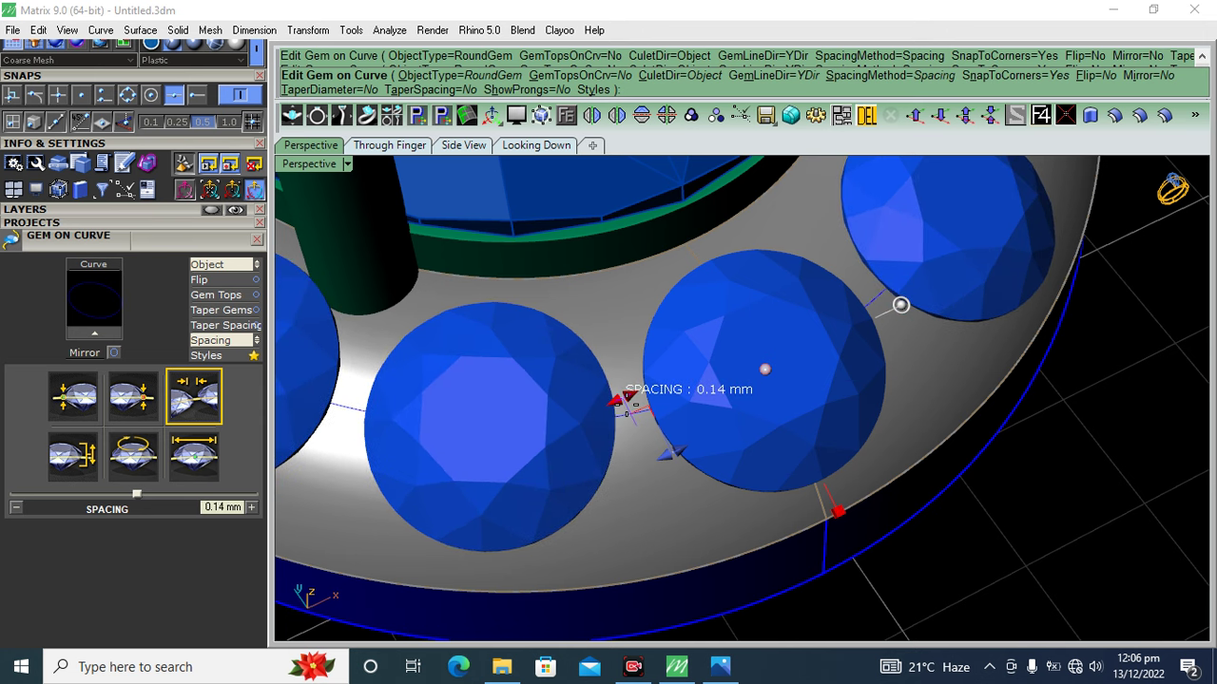
scroll(627, 404, down, 10)
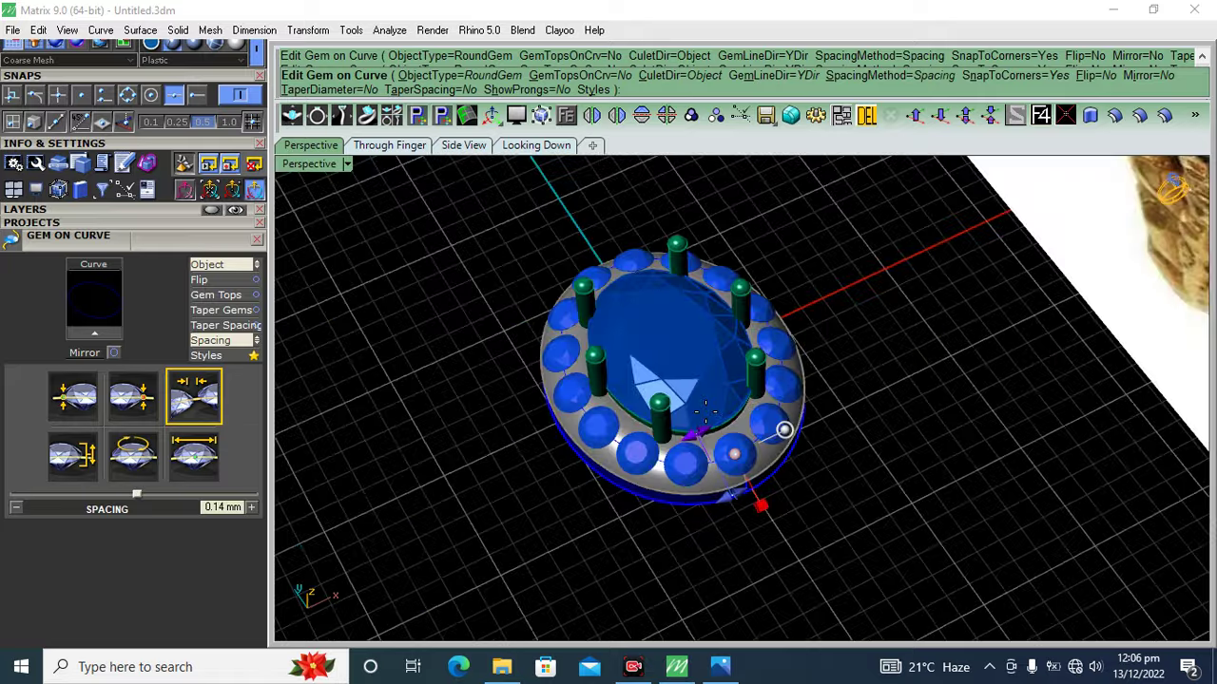
scroll(666, 474, up, 5)
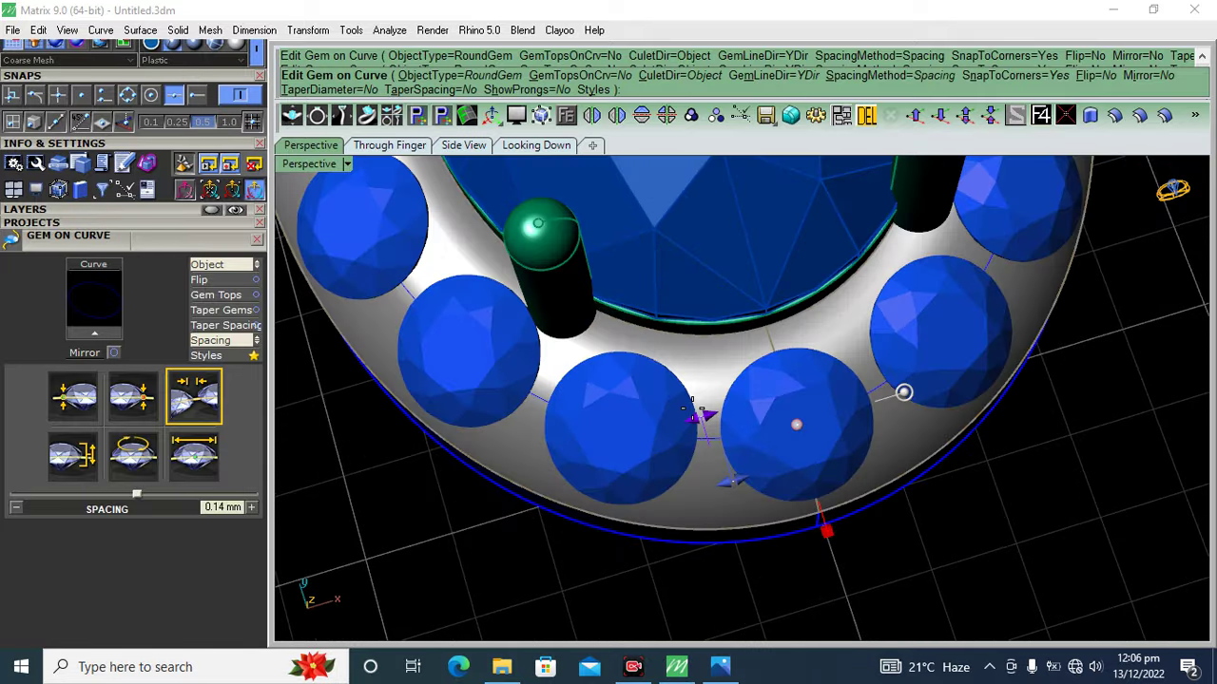
drag(697, 412, 703, 411)
scroll(684, 410, down, 5)
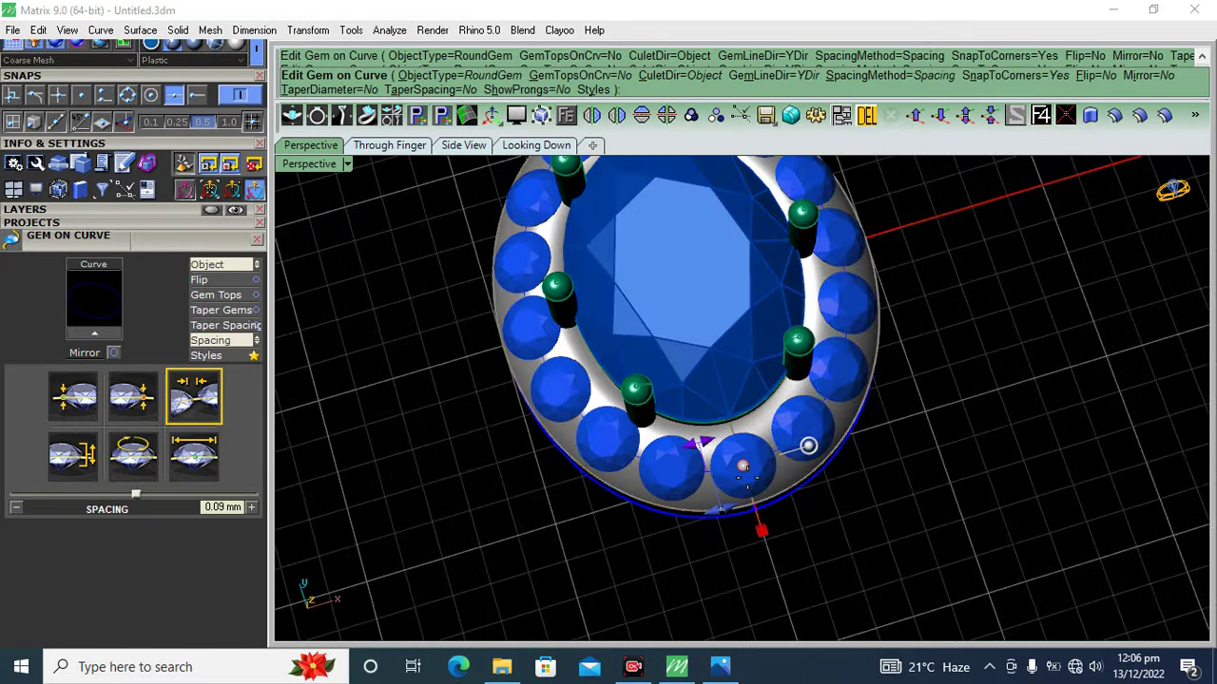
right_drag(684, 443, 766, 421)
scroll(789, 442, up, 3)
right_click(809, 454)
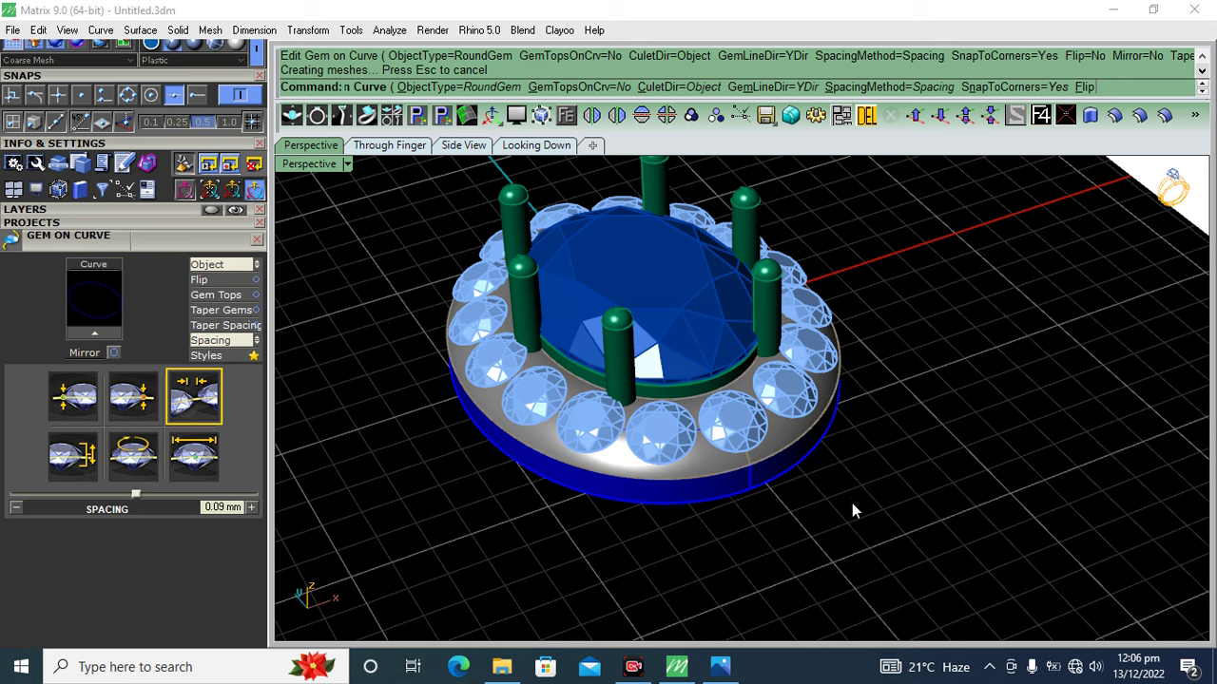
scroll(721, 399, up, 4)
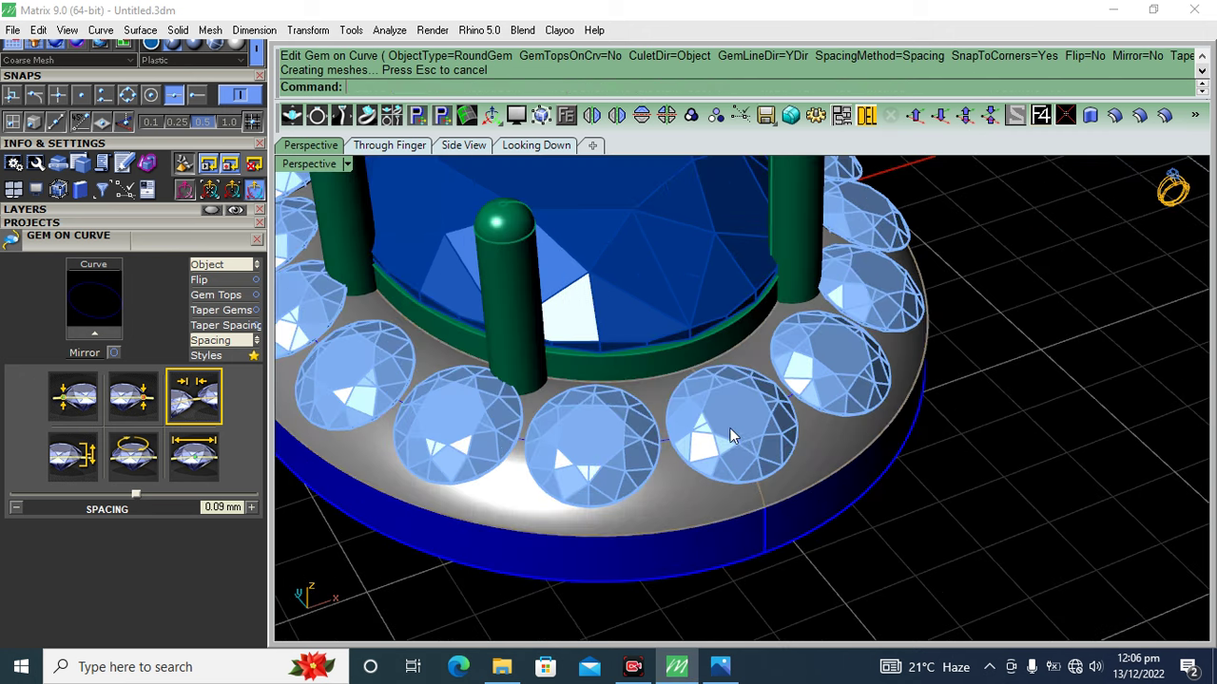
- Select the 16 halo gems and start Gem Cutter on them
click(728, 434)
click(258, 240)
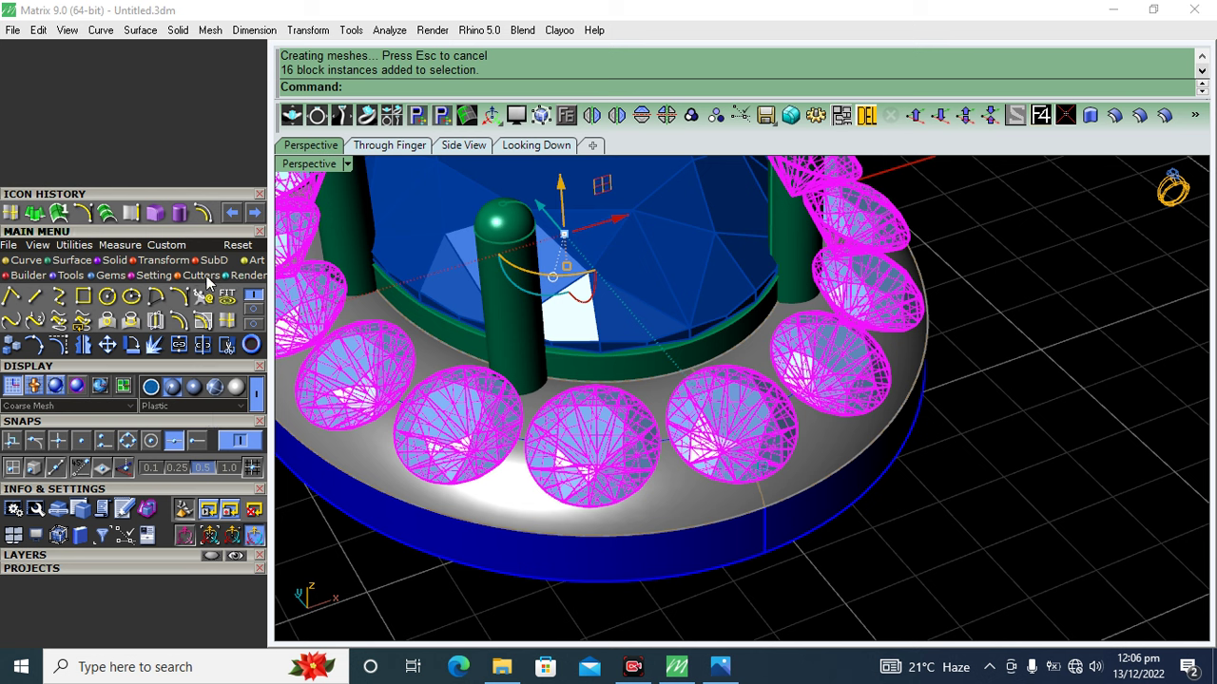
click(207, 277)
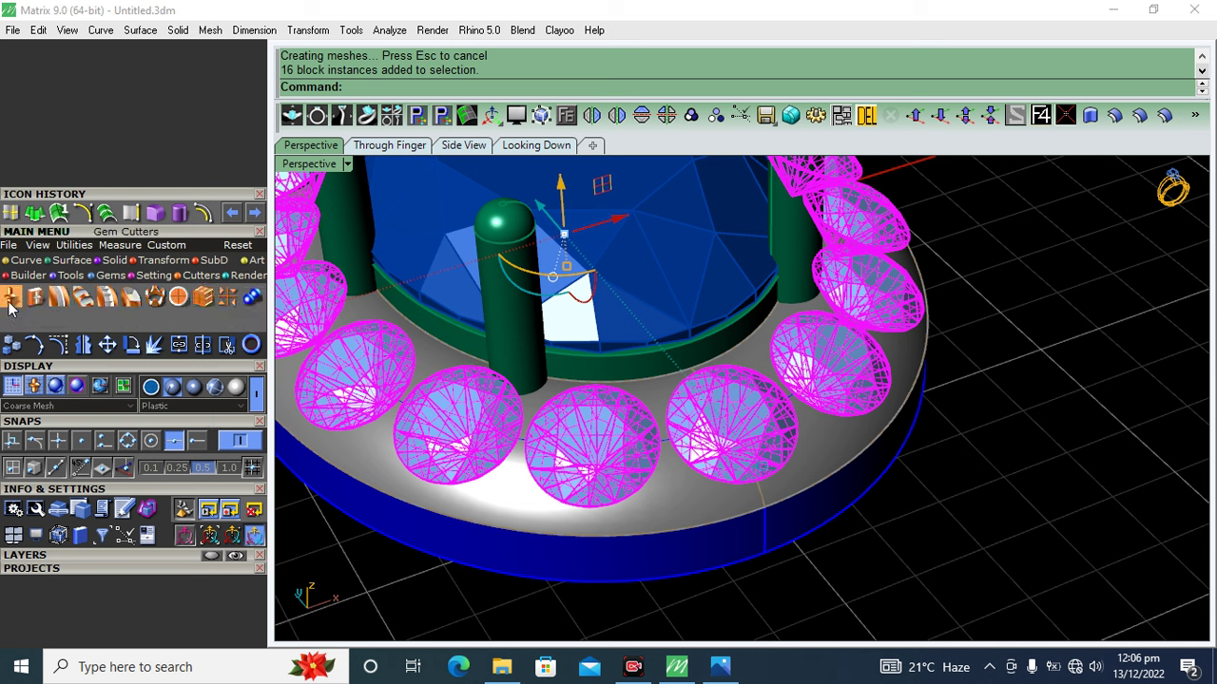
click(10, 300)
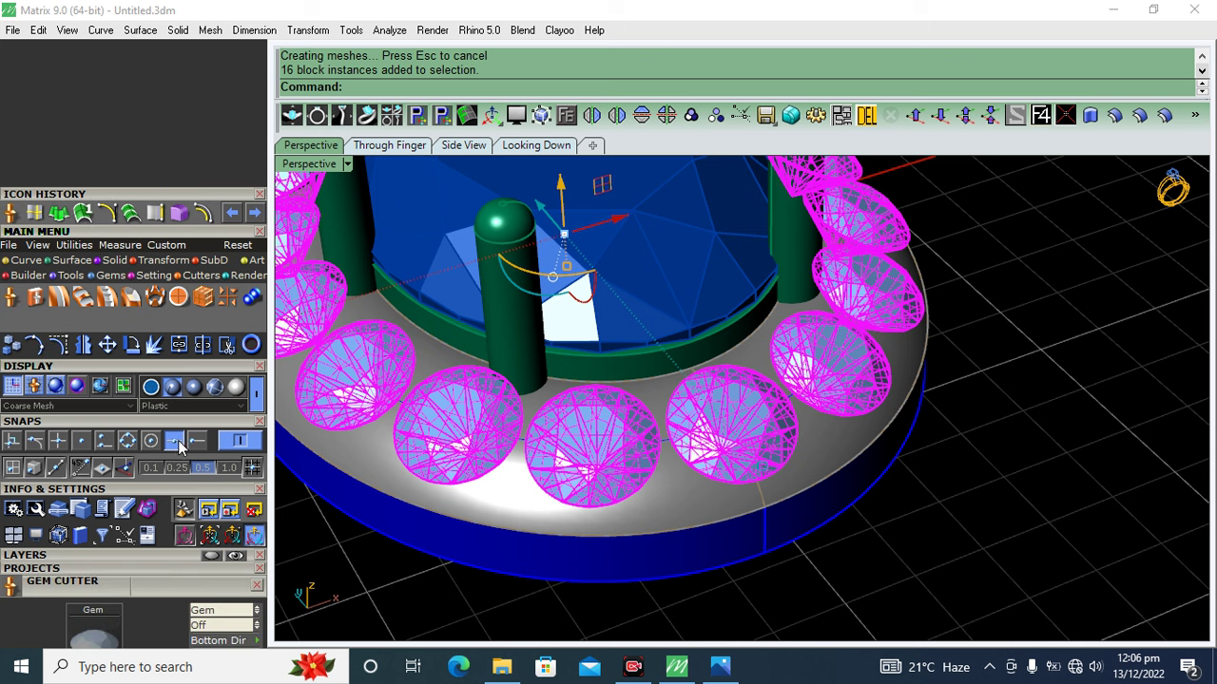
drag(125, 562, 163, 159)
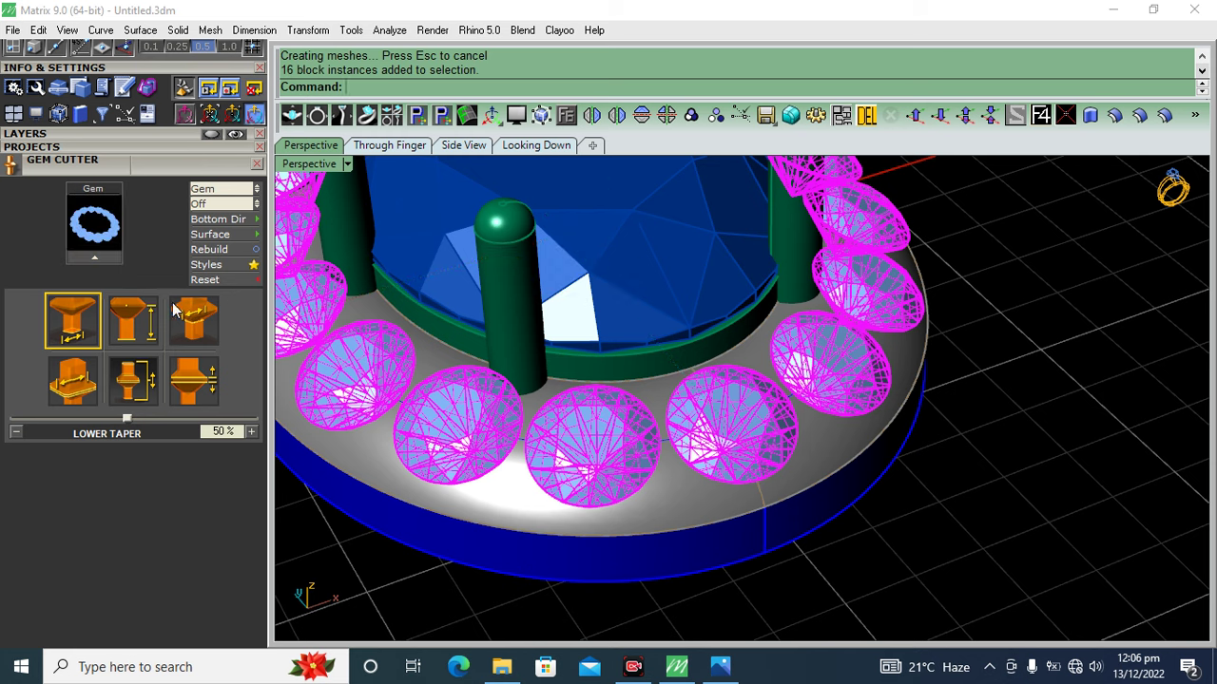
- Raise the cutters' Lower Seat Size to 60% and create them
scroll(649, 399, down, 5)
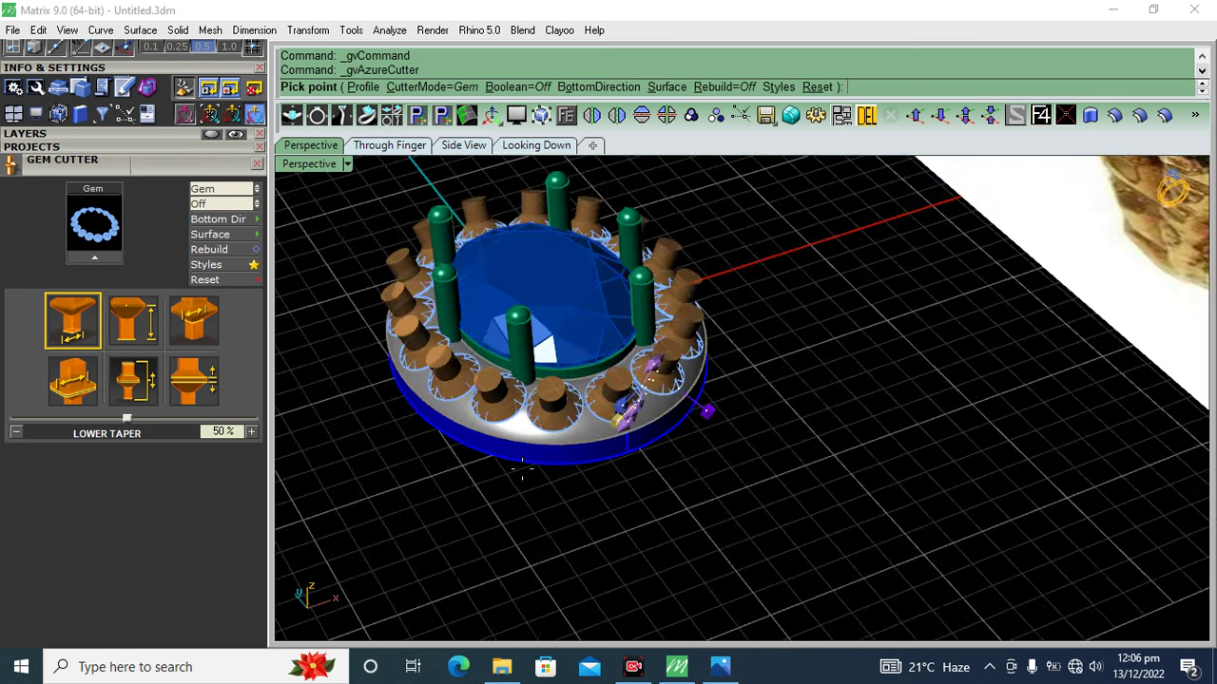
mouse_move(649, 399)
right_down()
mouse_move(649, 285)
mouse_move(815, 285)
right_up()
scroll(815, 310, up, 3)
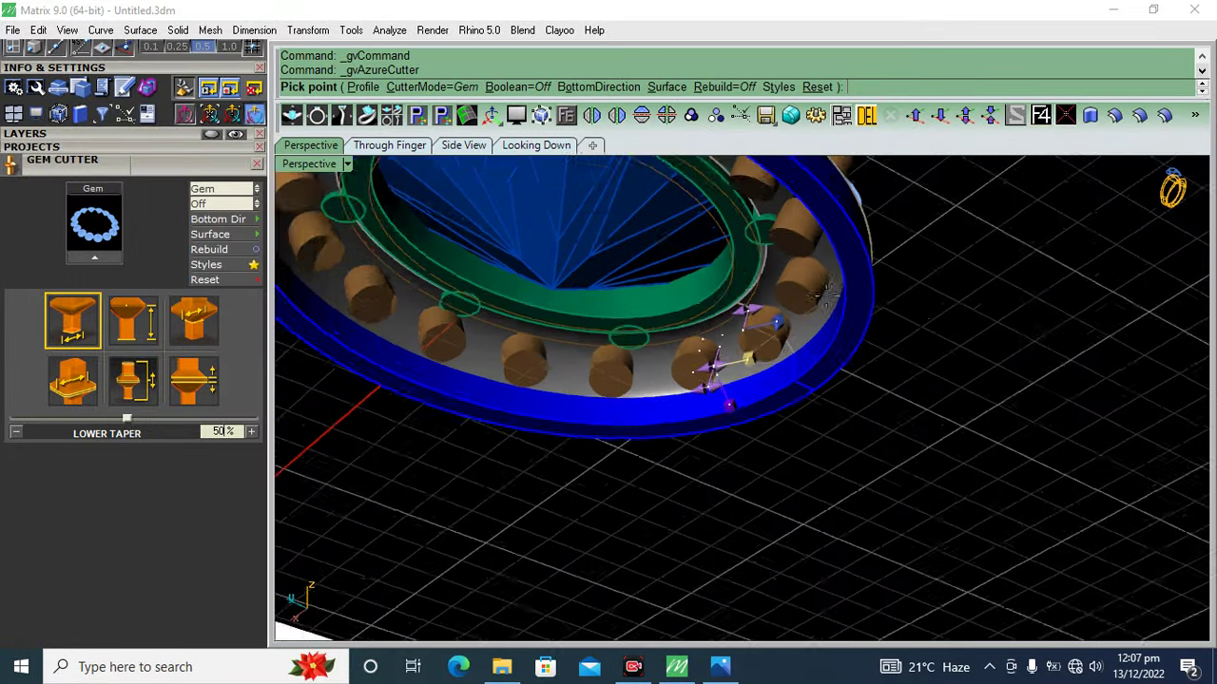
scroll(772, 343, up, 2)
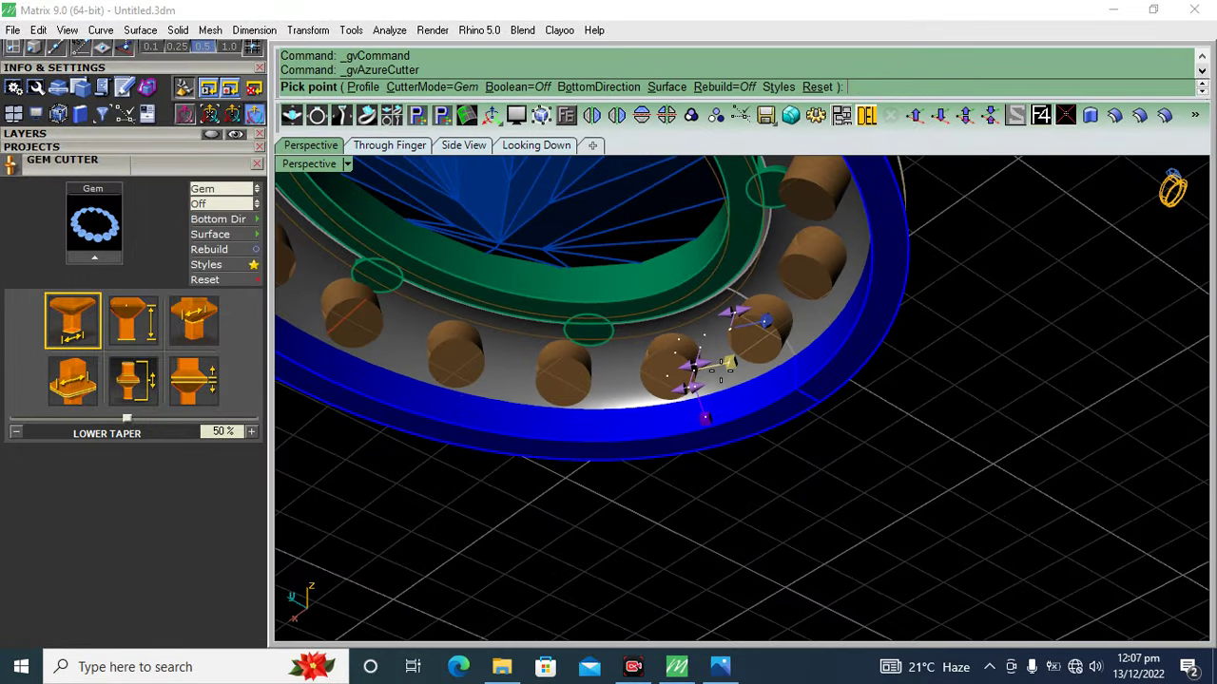
scroll(713, 369, up, 3)
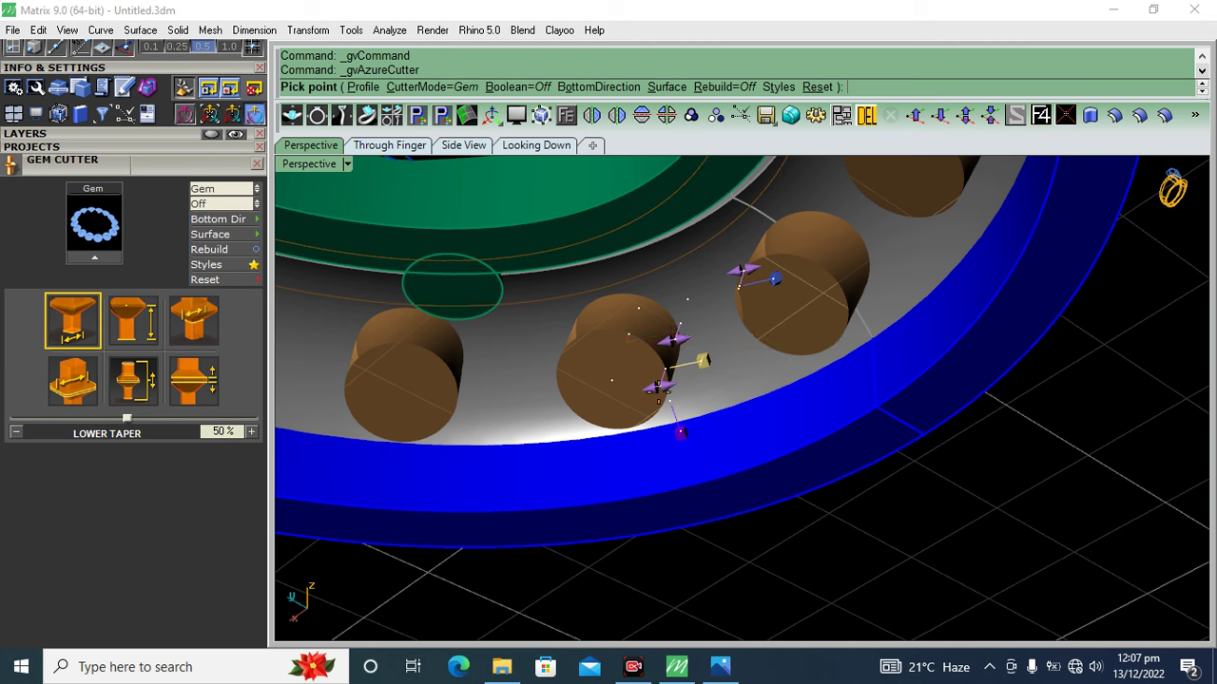
mouse_move(658, 386)
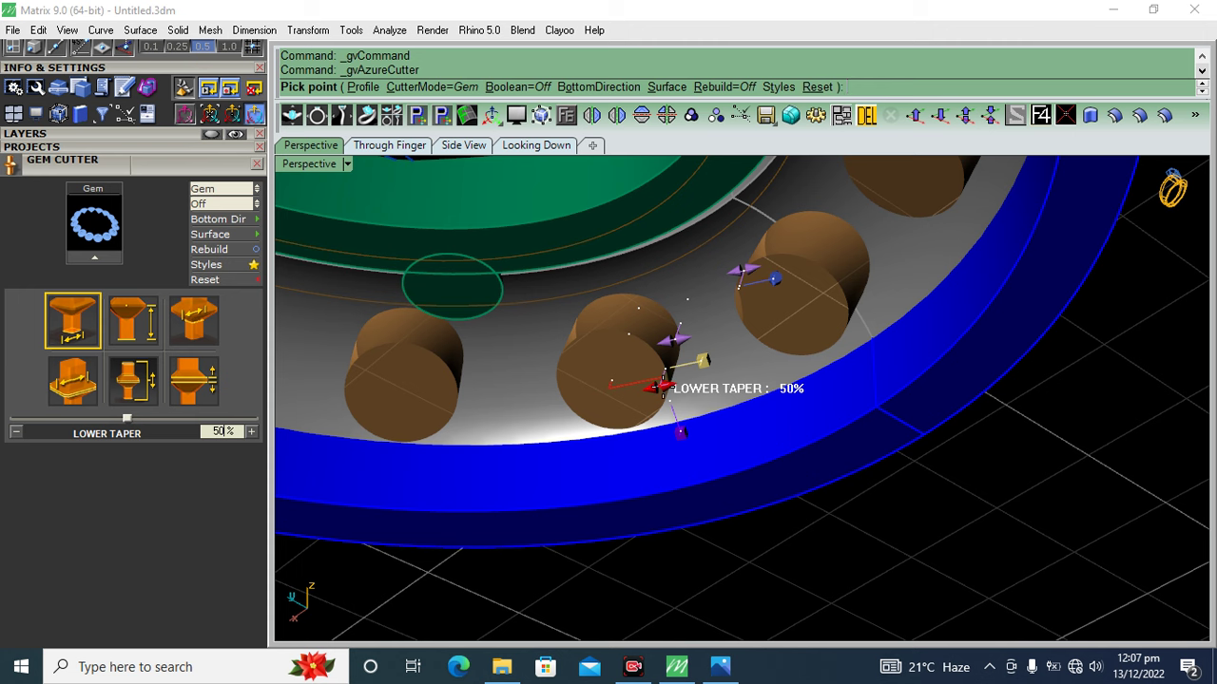
drag(665, 339, 686, 337)
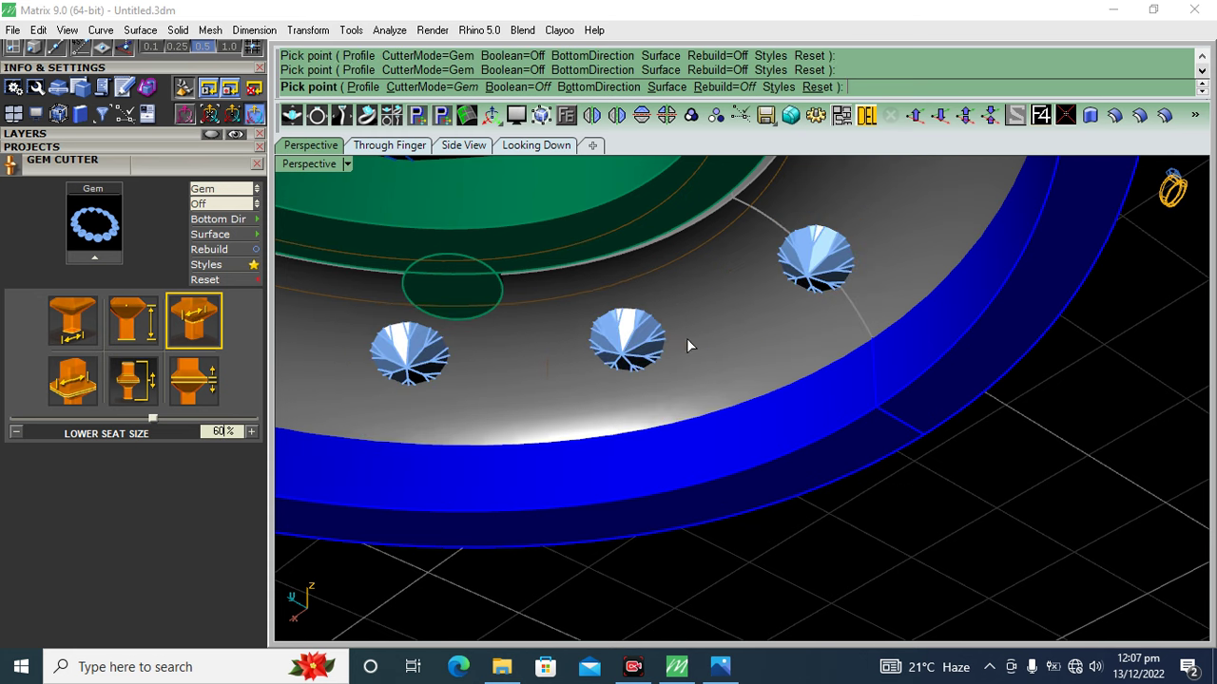
key(Return)
mouse_move(687, 345)
right_down()
mouse_move(592, 475)
mouse_move(698, 462)
right_up()
scroll(665, 469, up, 3)
click(657, 429)
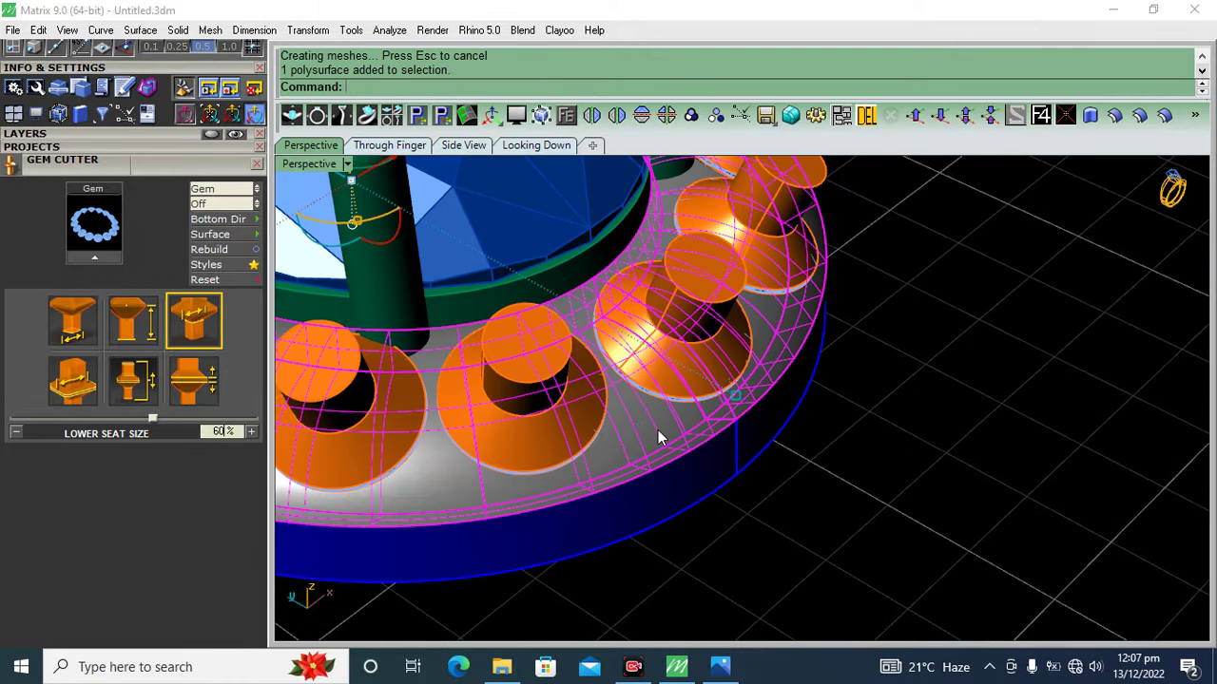
- Subtract all gem cutters from the halo base with Solid Difference
click(256, 163)
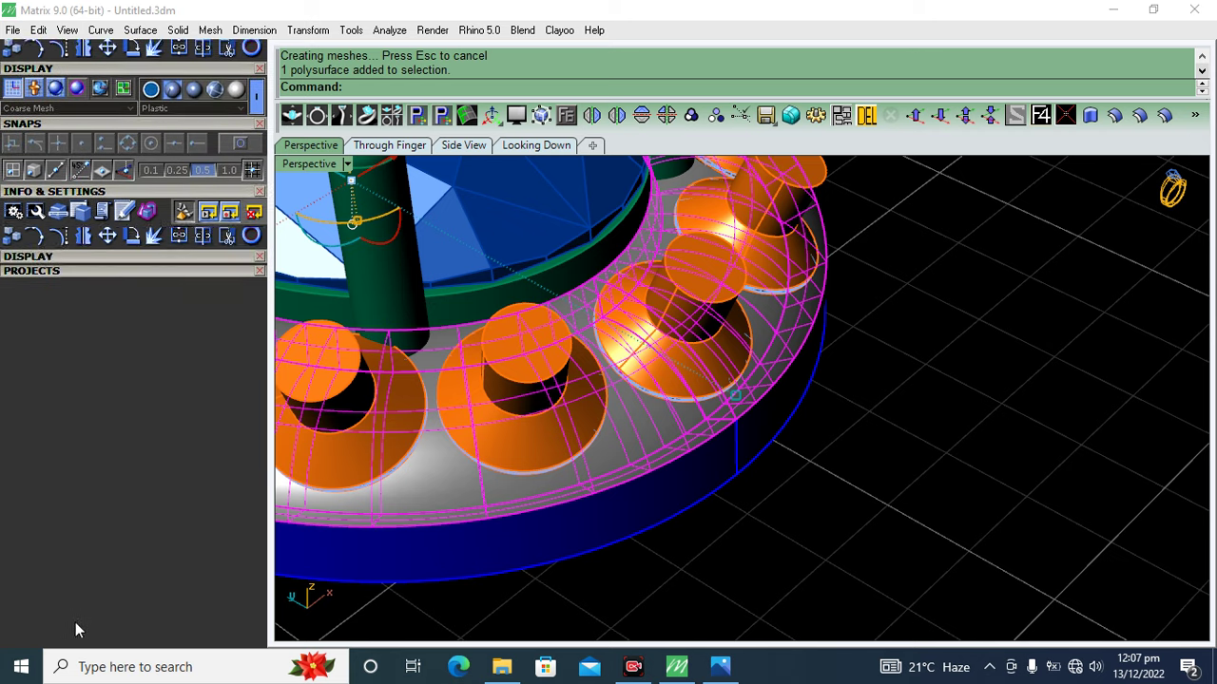
click(115, 261)
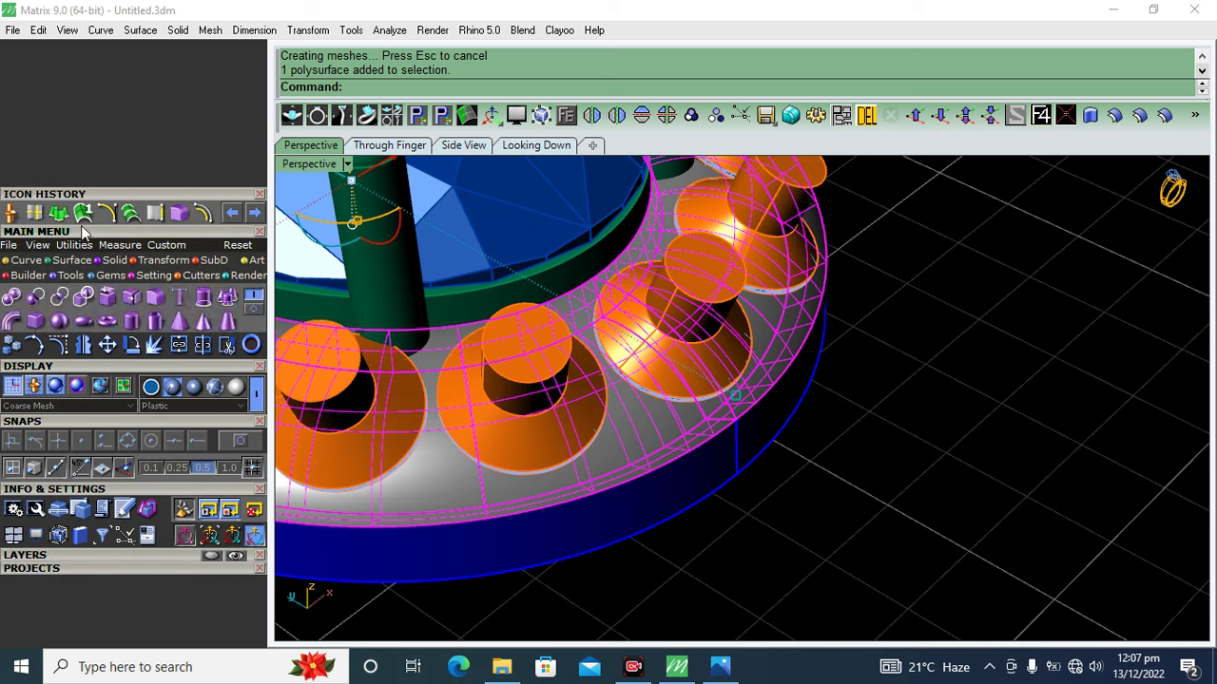
click(35, 297)
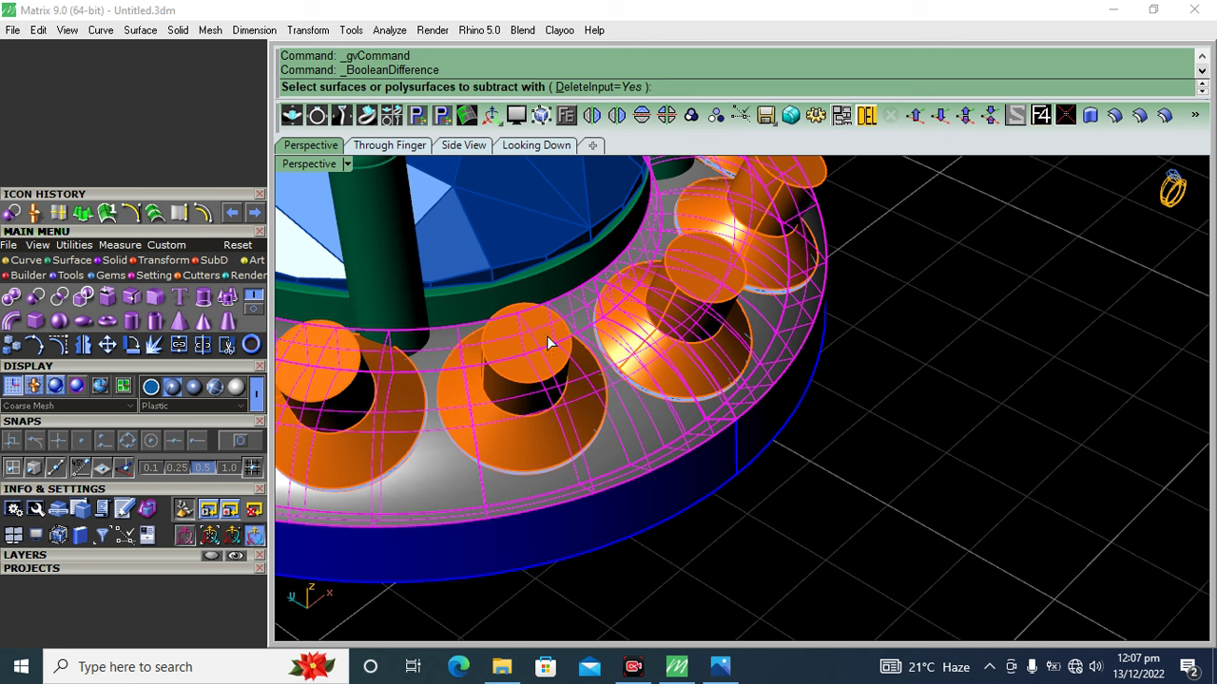
click(511, 382)
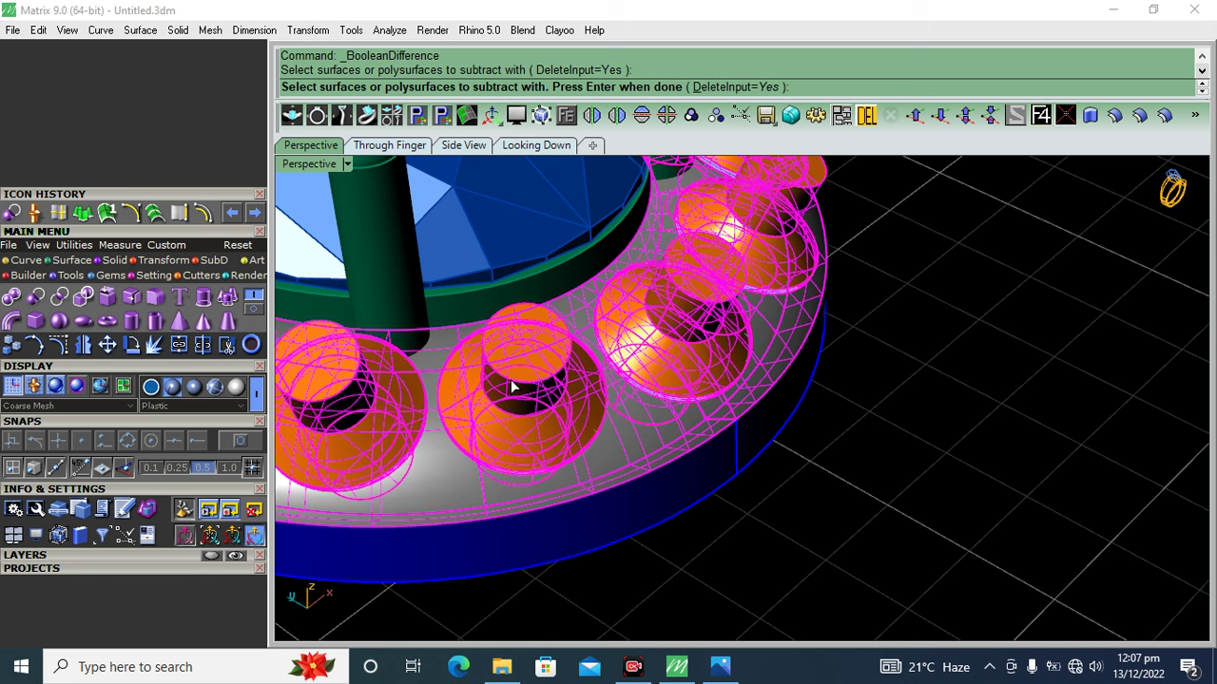
key(Return)
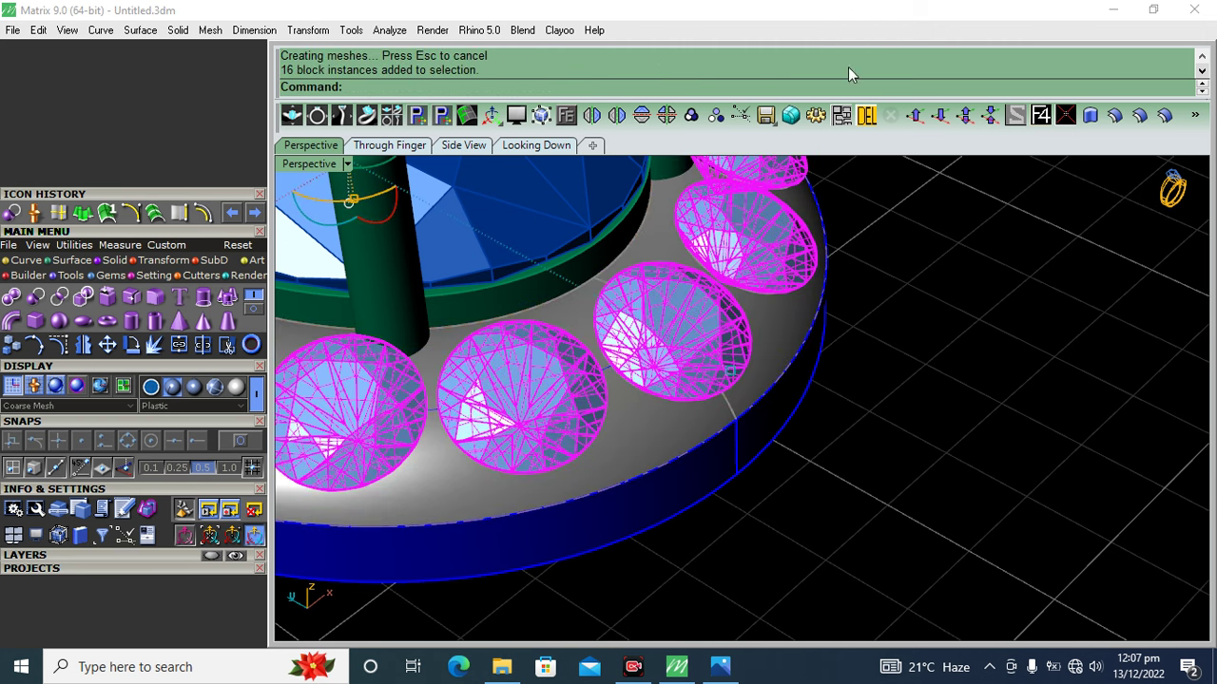
- Restore the accidentally deleted halo gems with Ctrl+Z
key(Delete)
mouse_move(891, 403)
right_down()
mouse_move(751, 535)
mouse_move(753, 435)
right_up()
scroll(830, 465, down, 5)
key(ctrl+z)
click(939, 466)
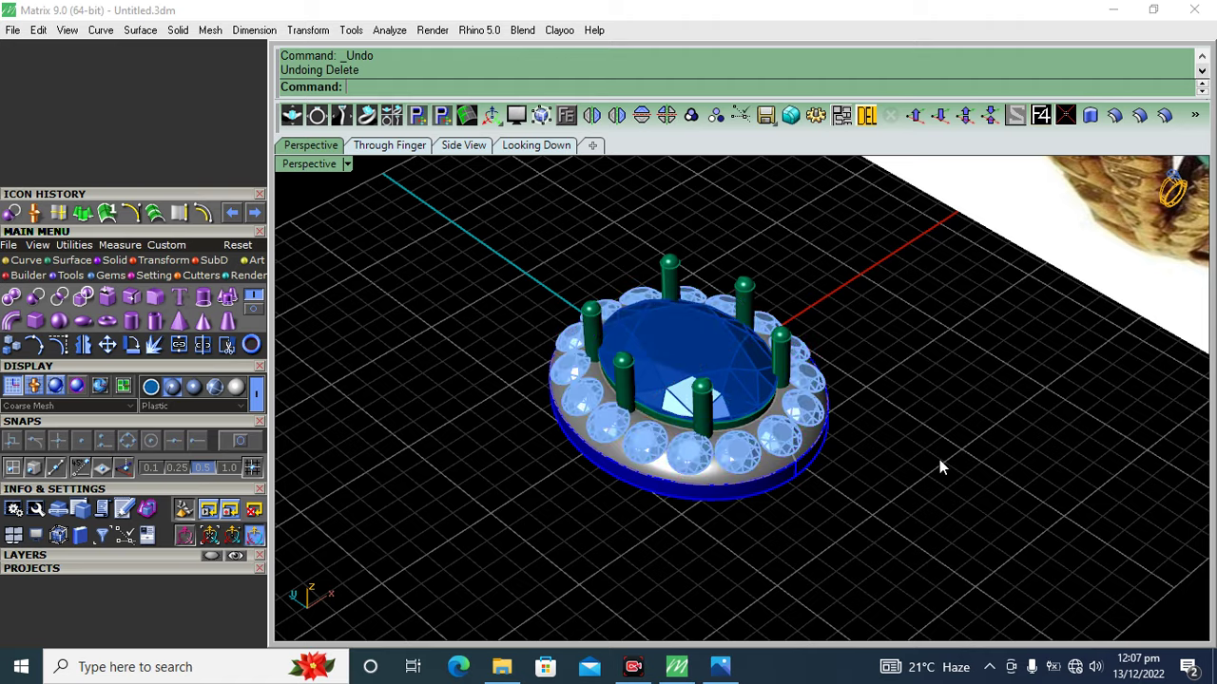
- Select all 16 halo gems and open Prong Adder on them
right_drag(939, 466, 763, 507)
scroll(763, 507, up, 5)
click(703, 431)
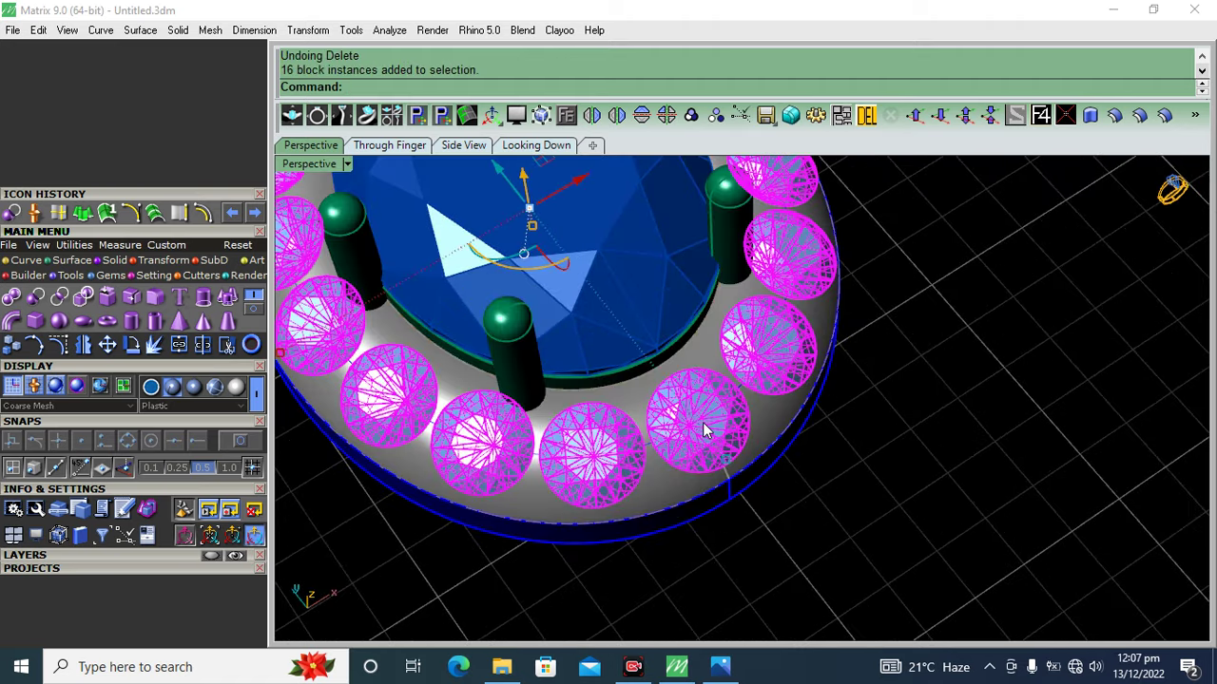
click(152, 276)
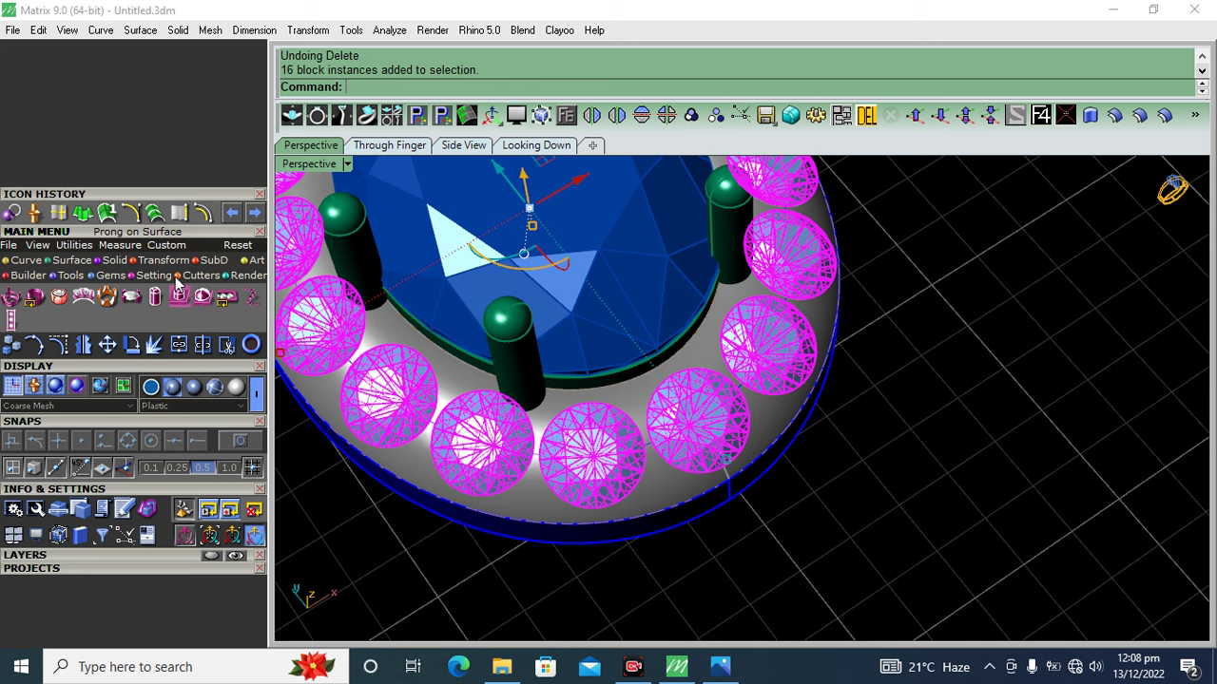
scroll(141, 546, down, 3)
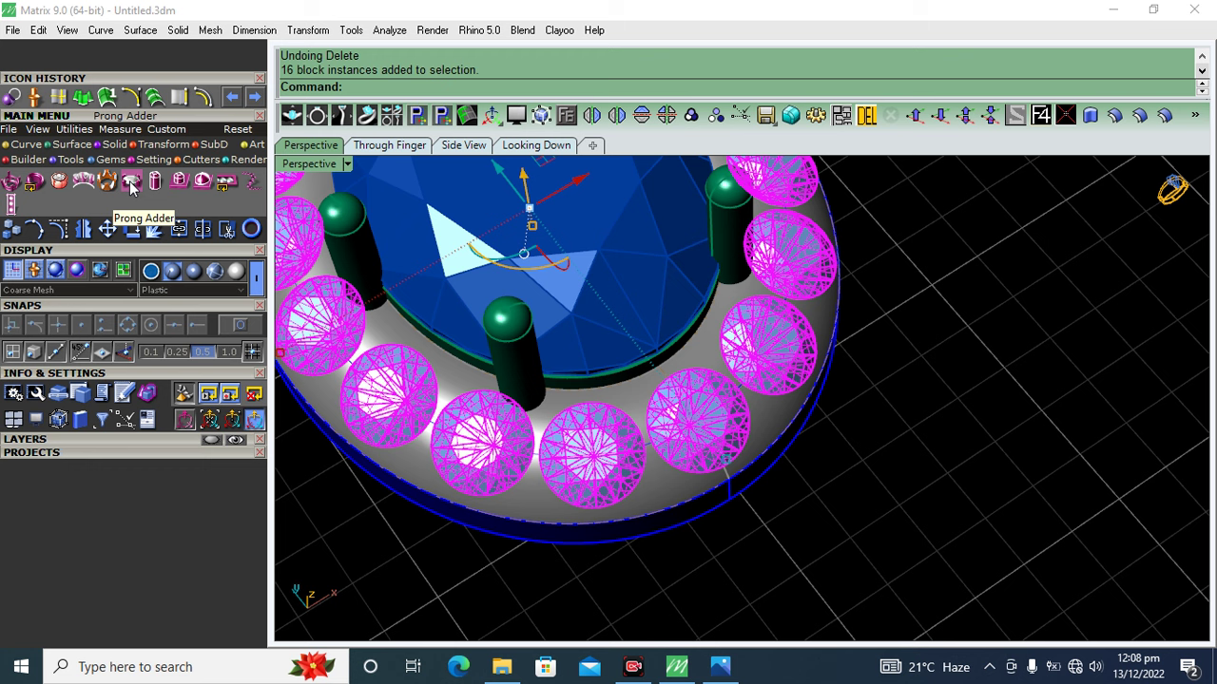
click(133, 186)
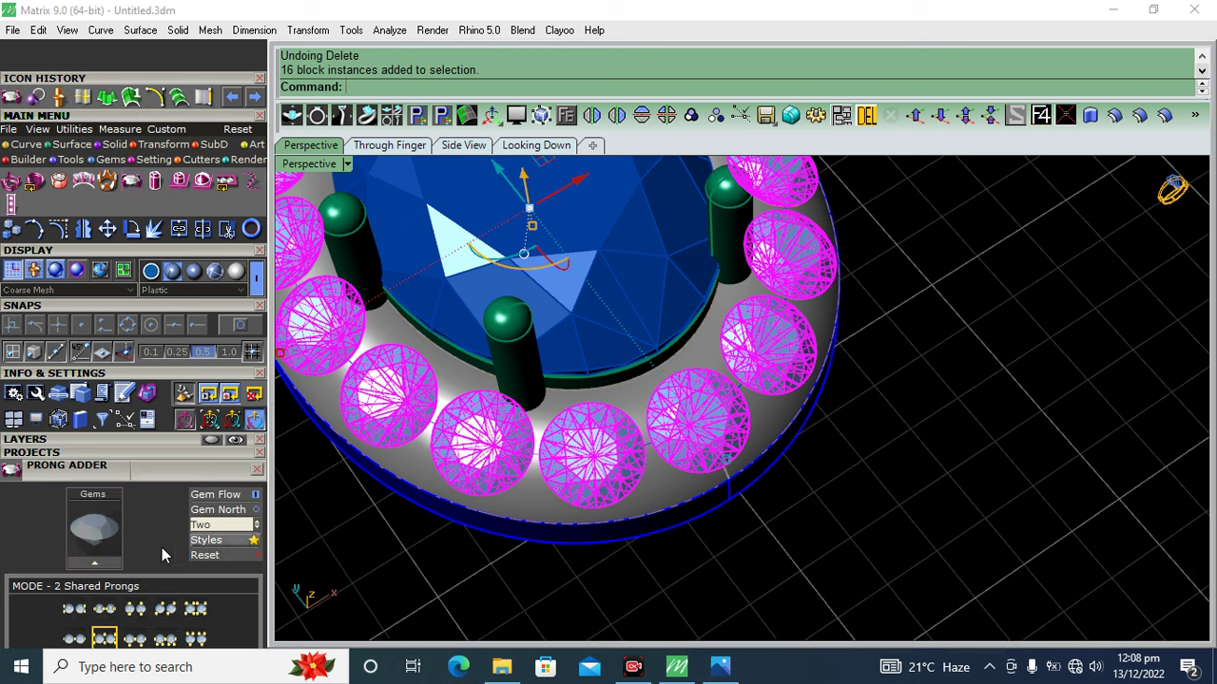
click(94, 564)
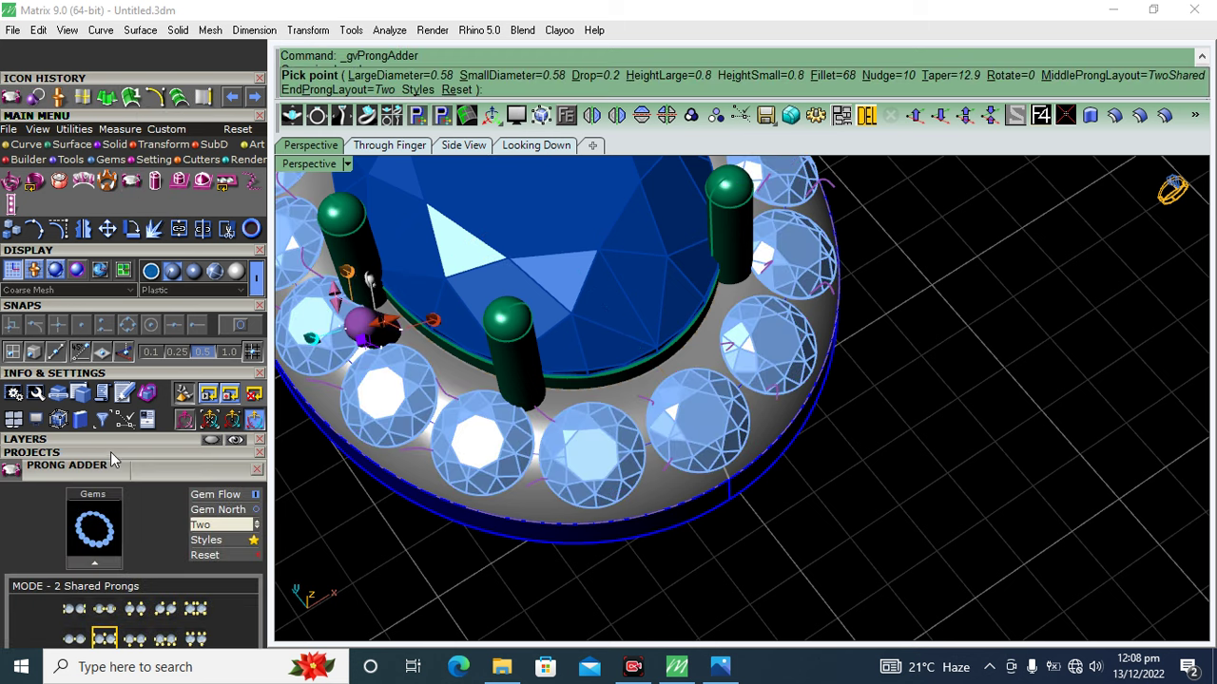
- Set both the large and small prong diameters to 5
scroll(112, 453, down, 5)
scroll(466, 483, down, 5)
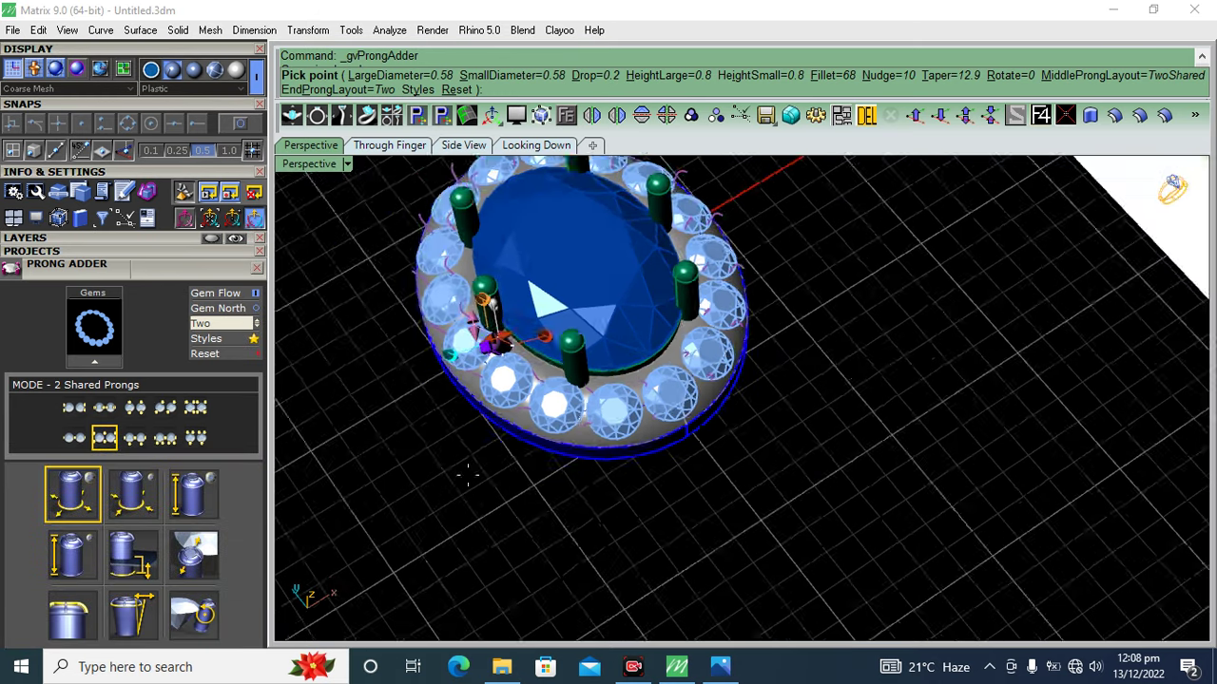
scroll(465, 482, up, 3)
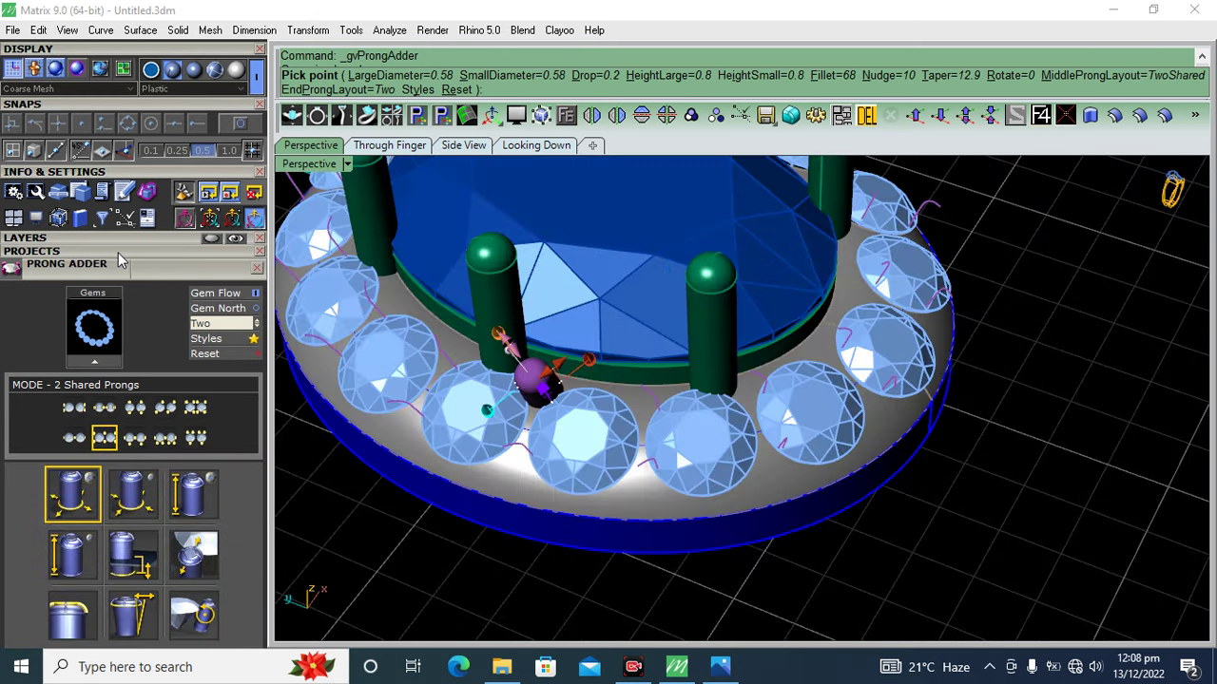
scroll(124, 259, down, 3)
scroll(145, 82, down, 1)
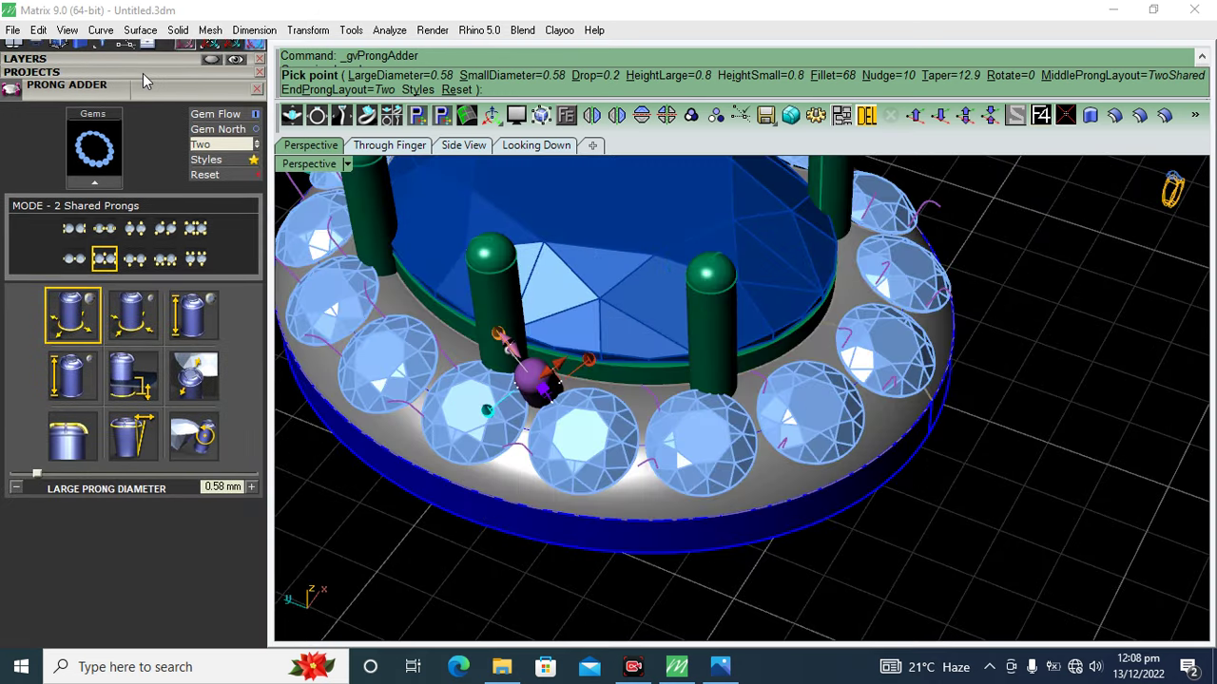
click(78, 323)
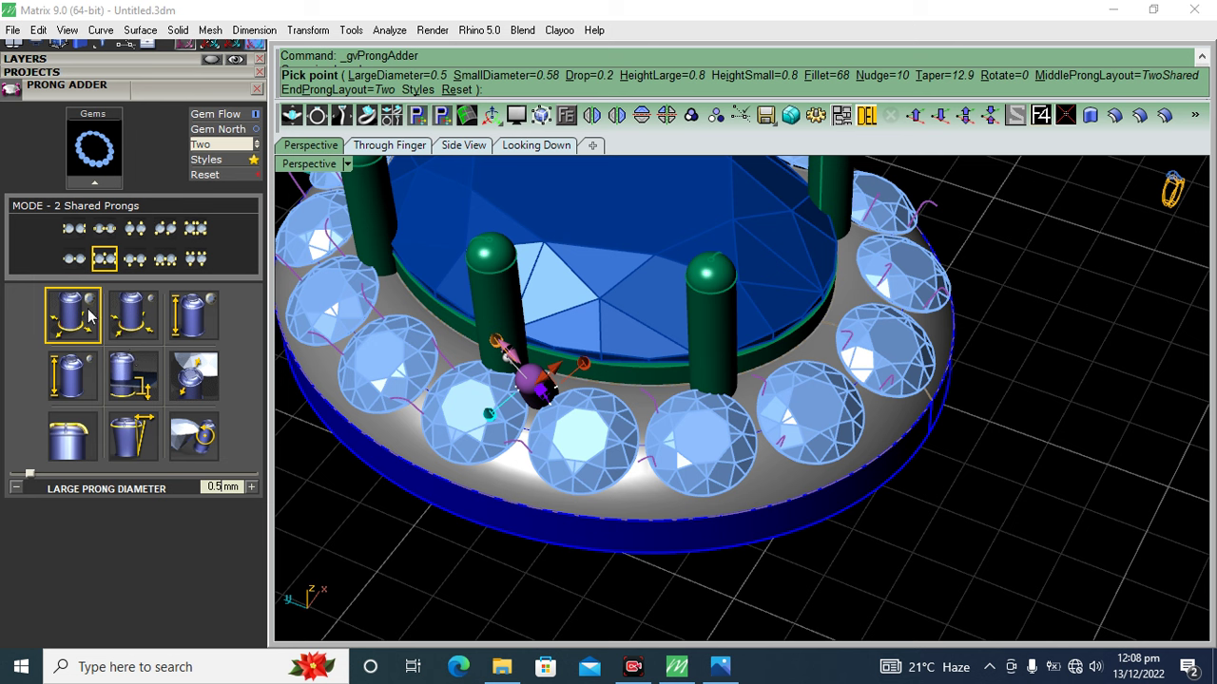
text(5)
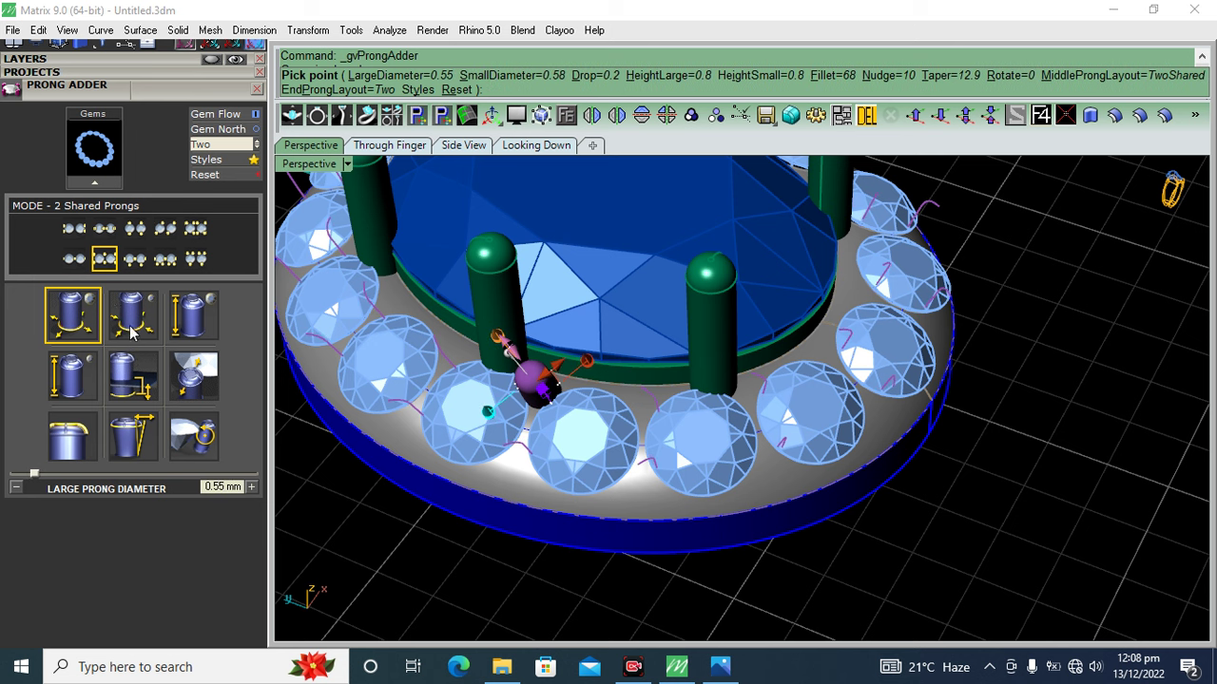
click(132, 328)
text(5)
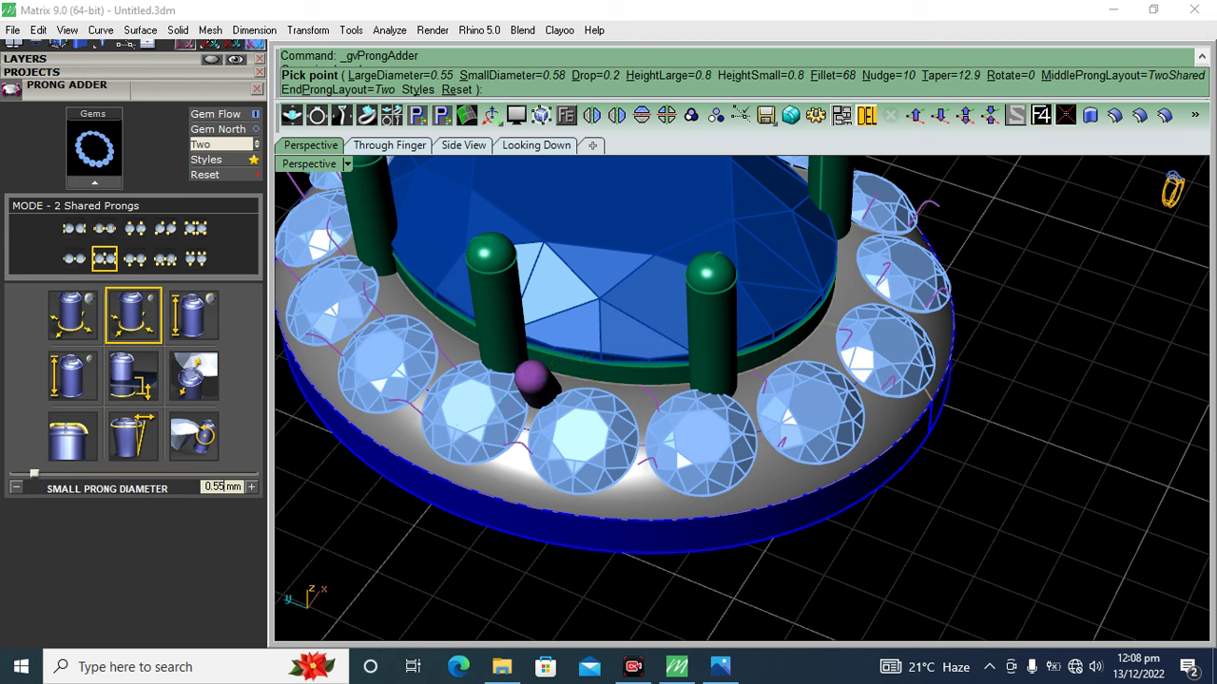
- Set the large and small prong heights to 0.7 mm
click(68, 325)
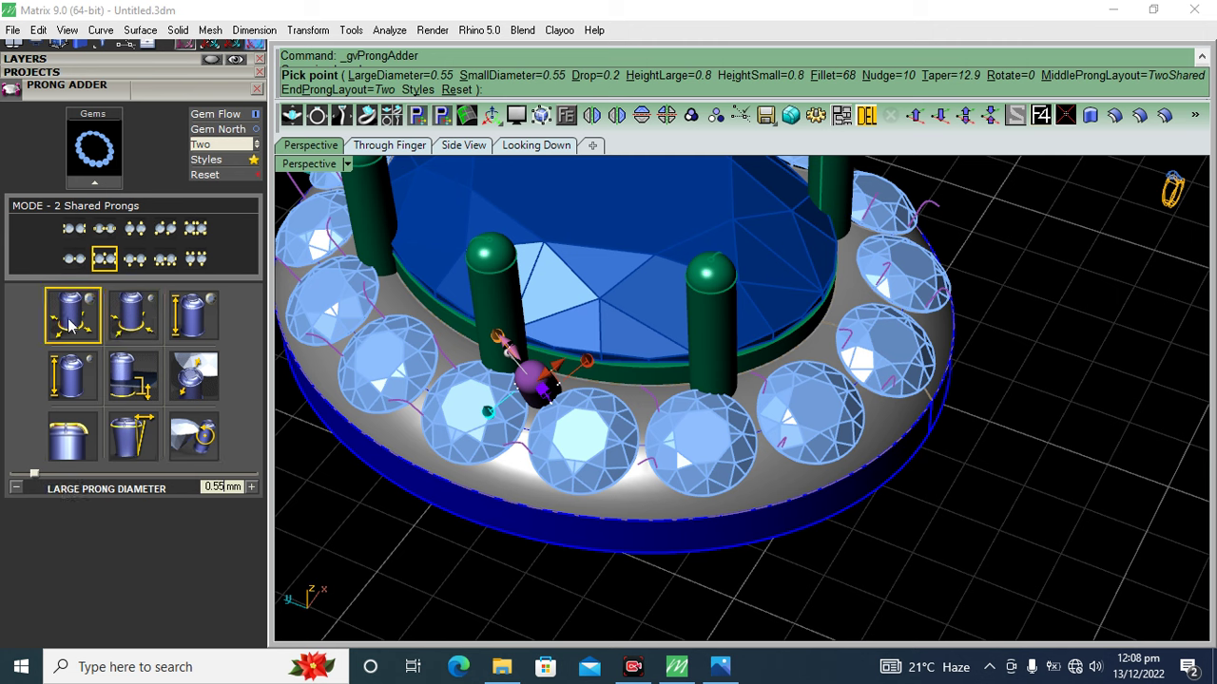
click(198, 323)
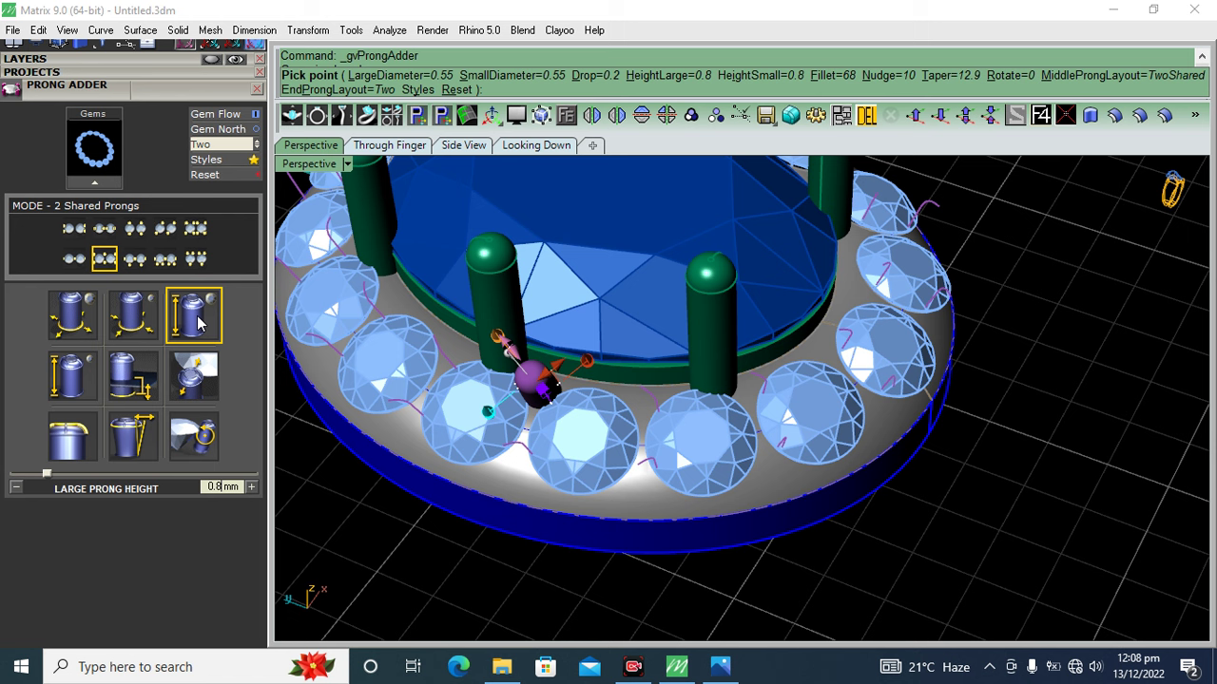
text(.7)
key(Return)
click(76, 395)
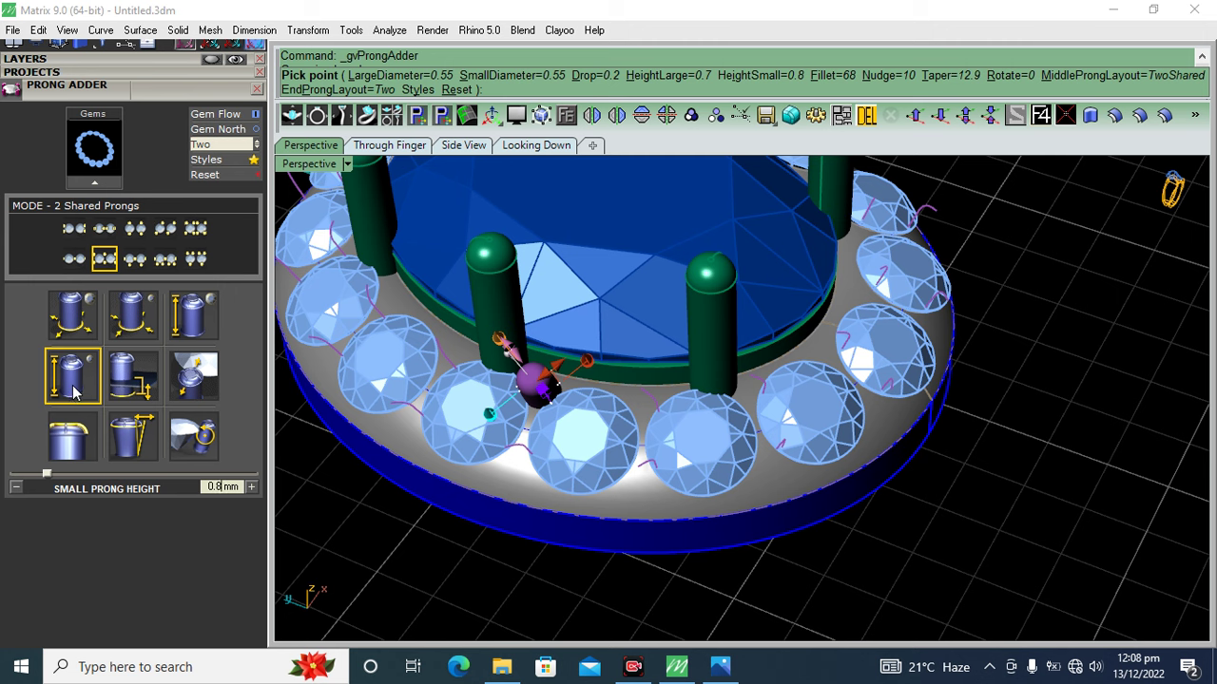
text(.7)
key(Return)
- Lower the drop to 0.15 mm, set nudge to 0%, and create the prongs
click(135, 388)
click(15, 489)
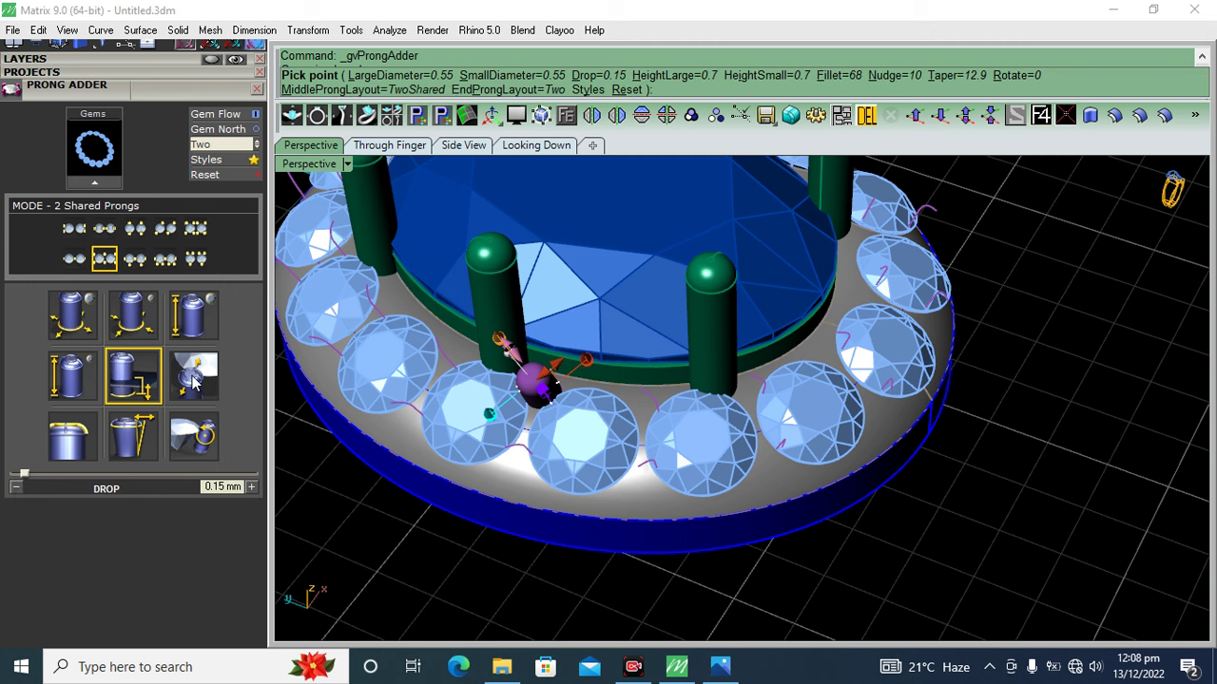
click(192, 376)
drag(38, 472, 12, 473)
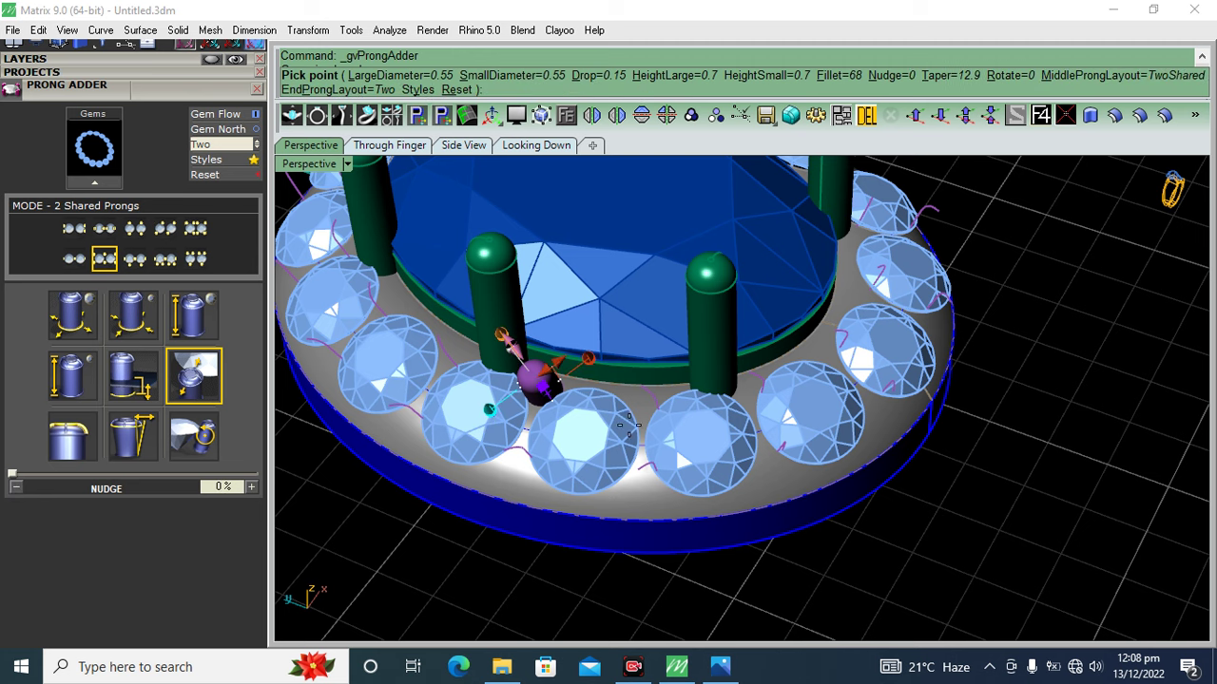
right_drag(626, 426, 701, 487)
right_click(721, 472)
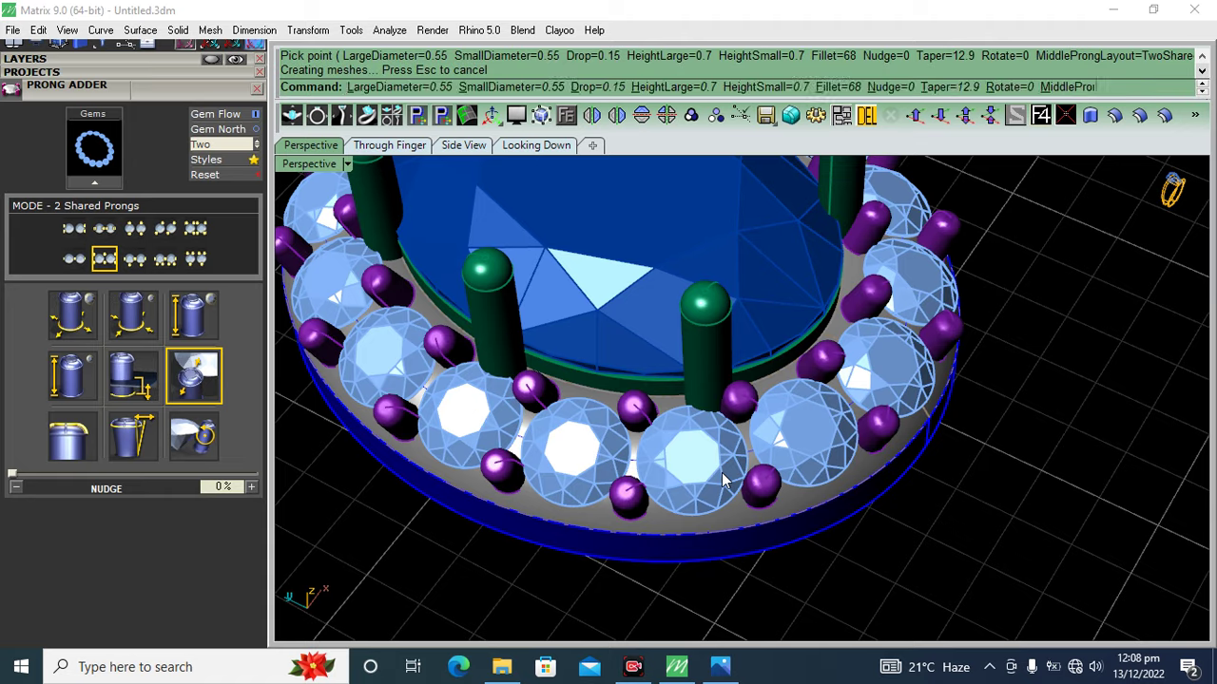
- Select the new prongs from a low side view, then clear the selection
right_drag(774, 506, 845, 403)
scroll(845, 403, up, 5)
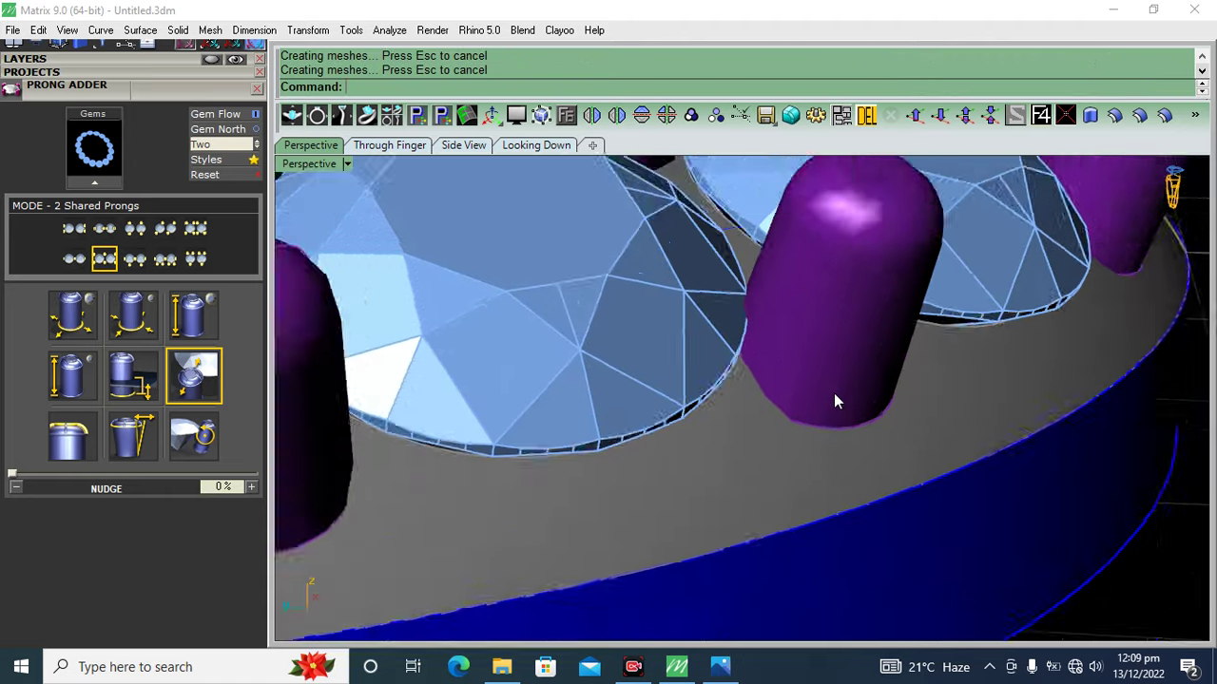
click(833, 392)
scroll(777, 354, down, 2)
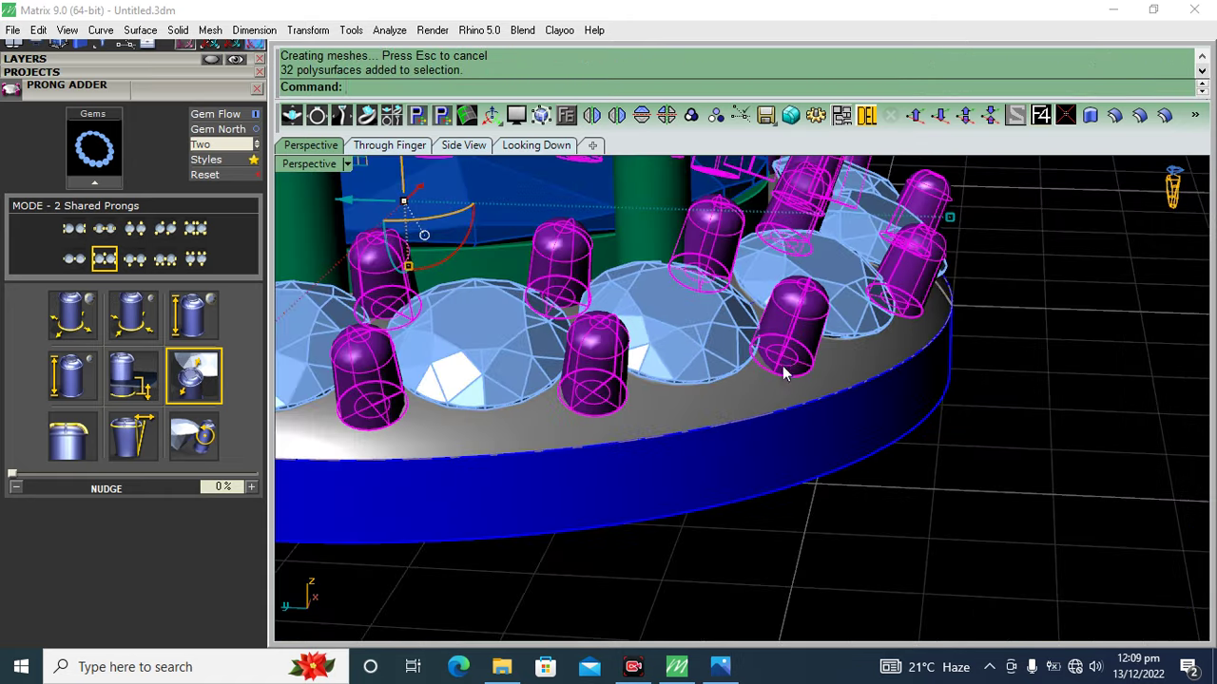
right_drag(777, 355, 534, 327)
click(453, 520)
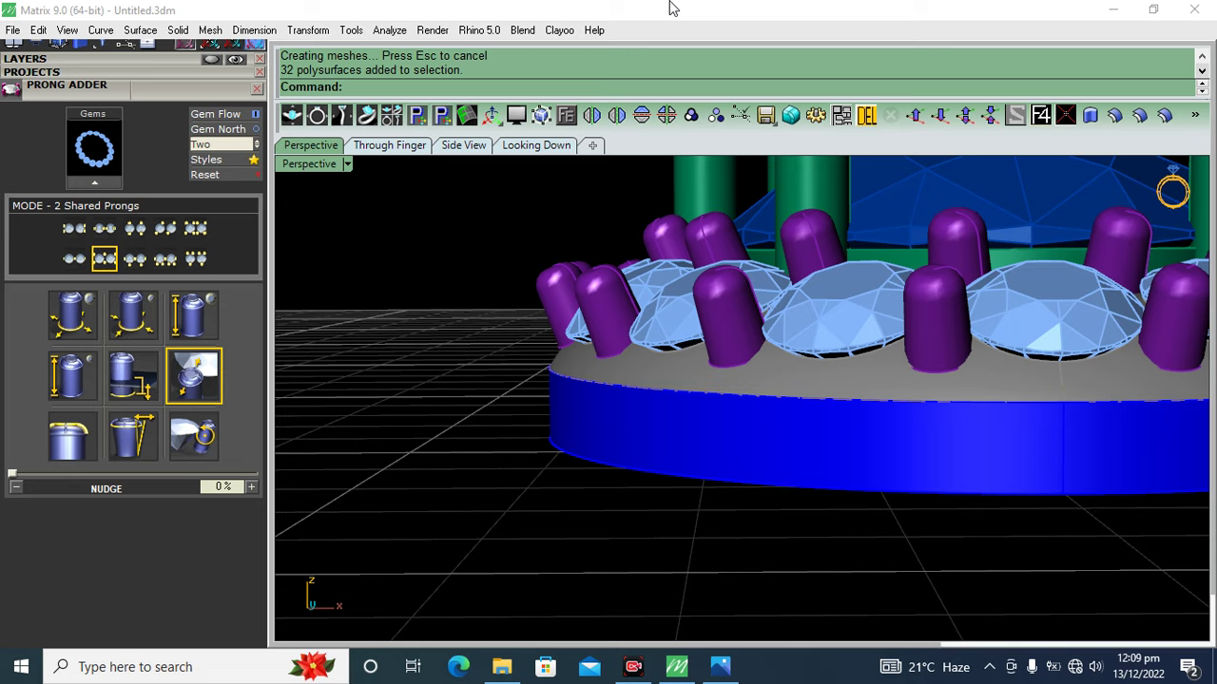
- Inspect the prongs from above and low angles, then delete the 32 prongs
right_drag(496, 350, 575, 271)
scroll(462, 416, up, 3)
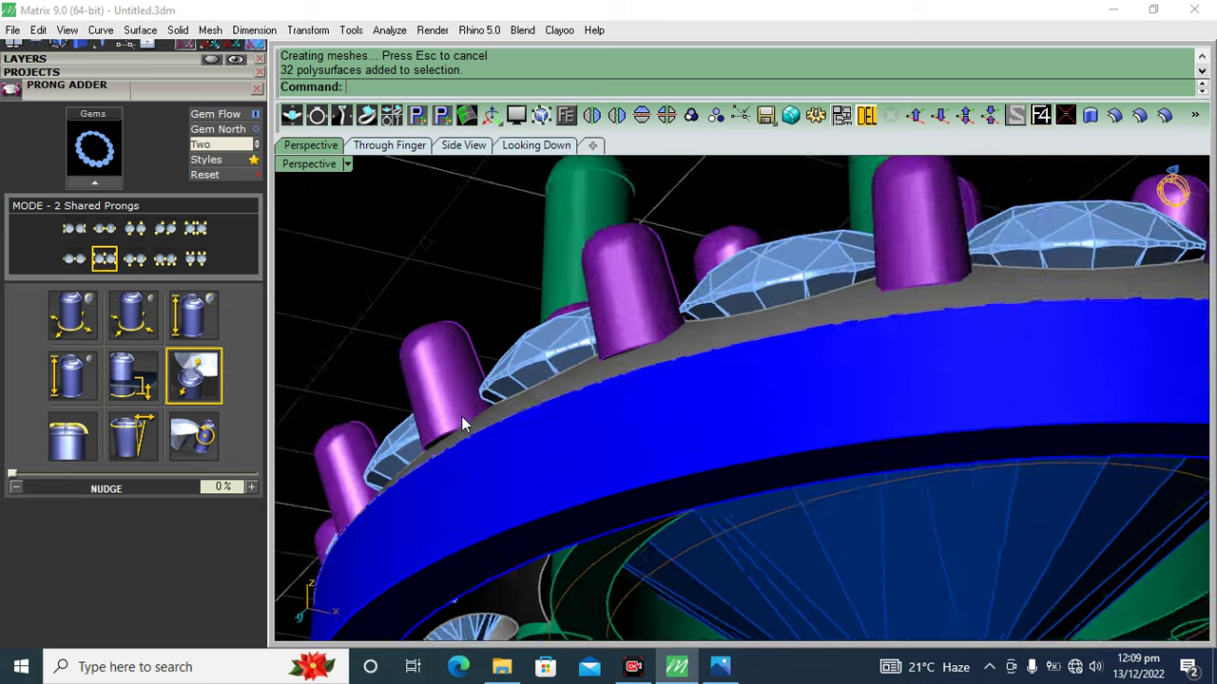
scroll(462, 417, up, 2)
scroll(532, 361, down, 3)
right_drag(532, 361, 491, 478)
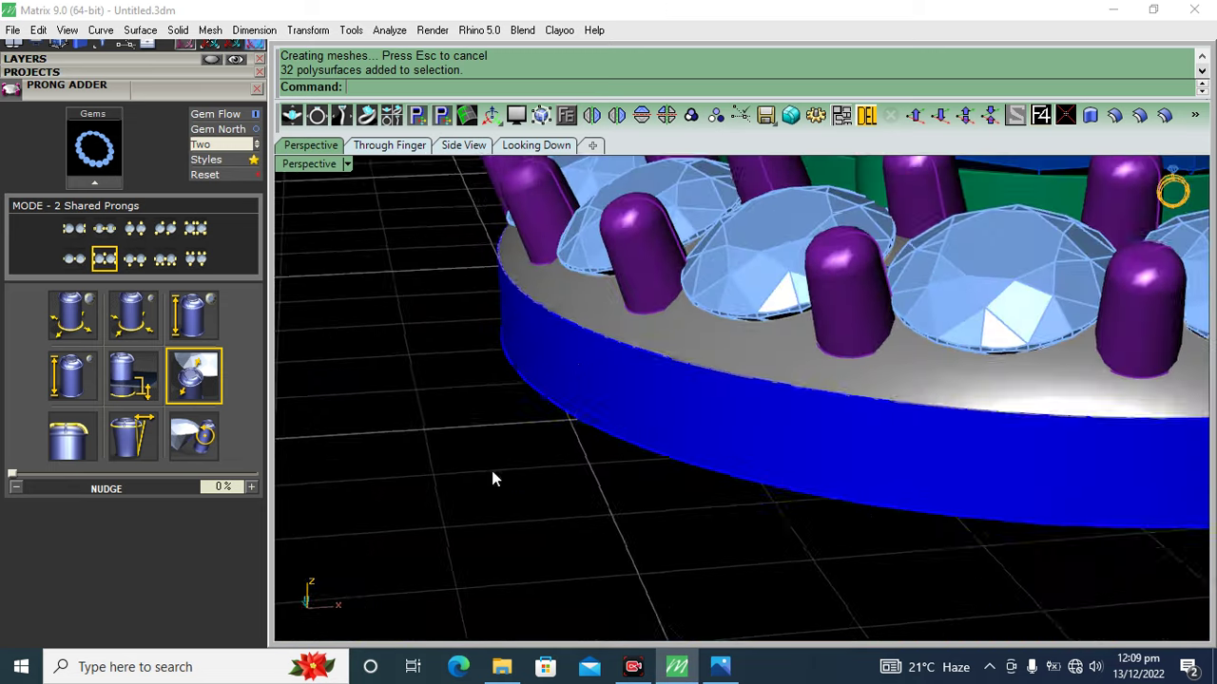
right_drag(527, 424, 500, 356)
scroll(453, 374, up, 3)
scroll(452, 368, up, 1)
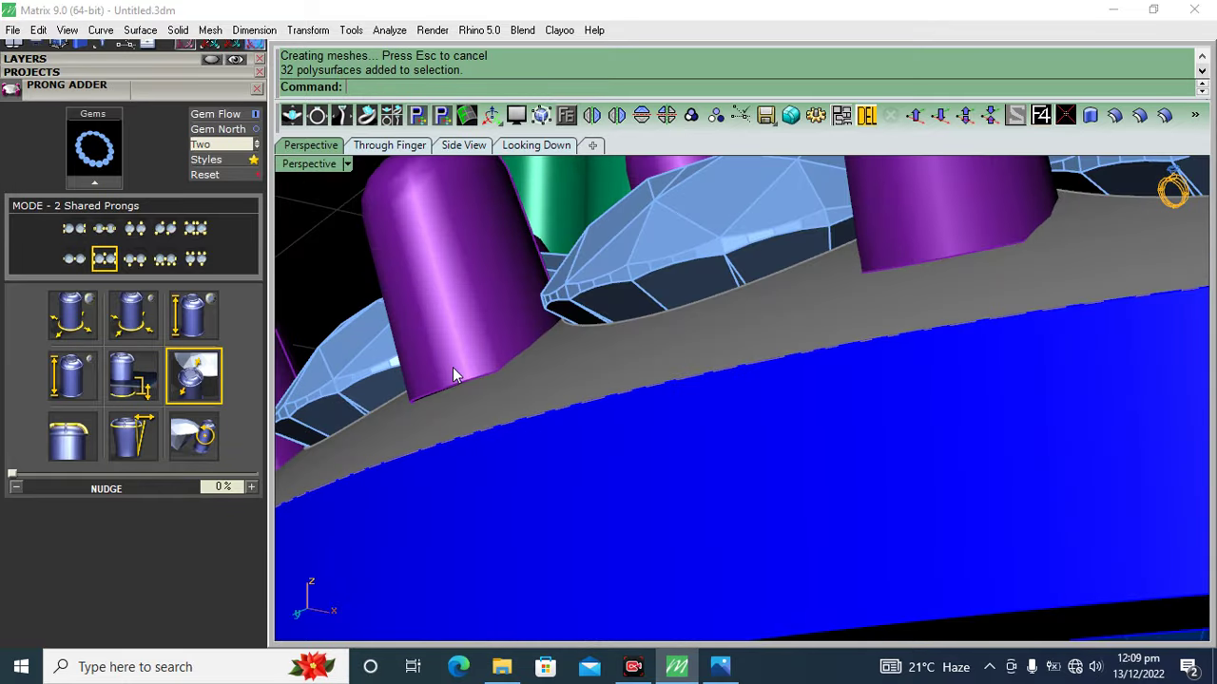
scroll(458, 394, down, 5)
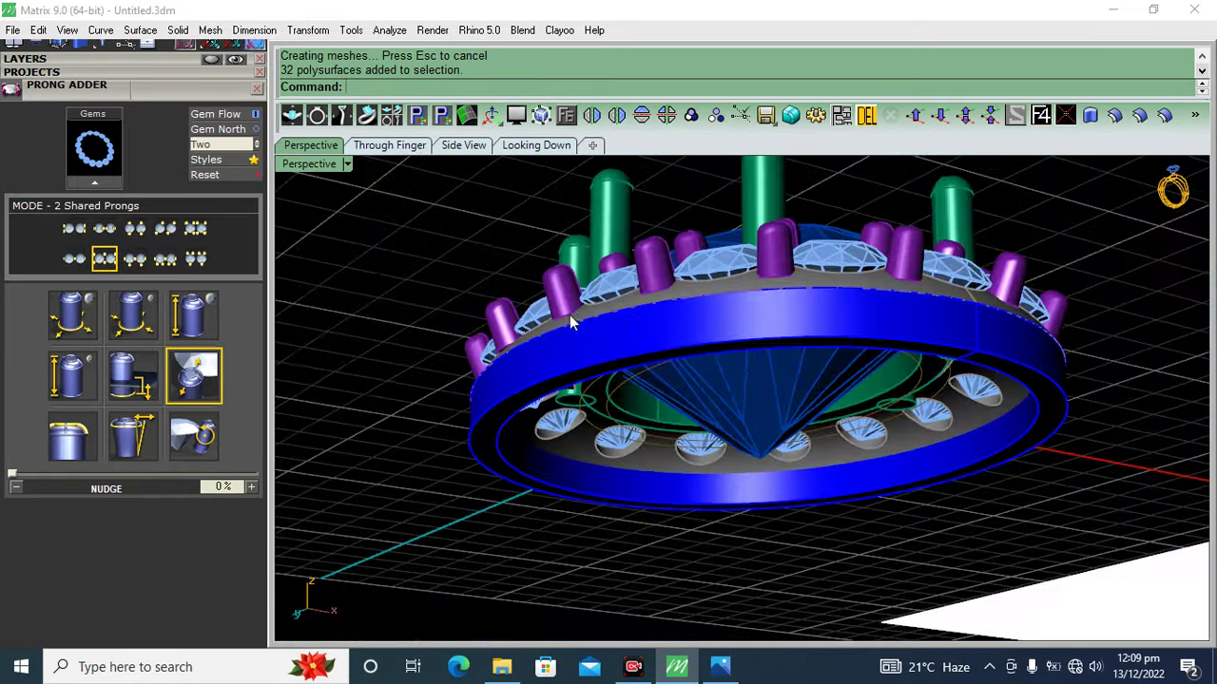
scroll(614, 443, up, 2)
scroll(705, 395, up, 1)
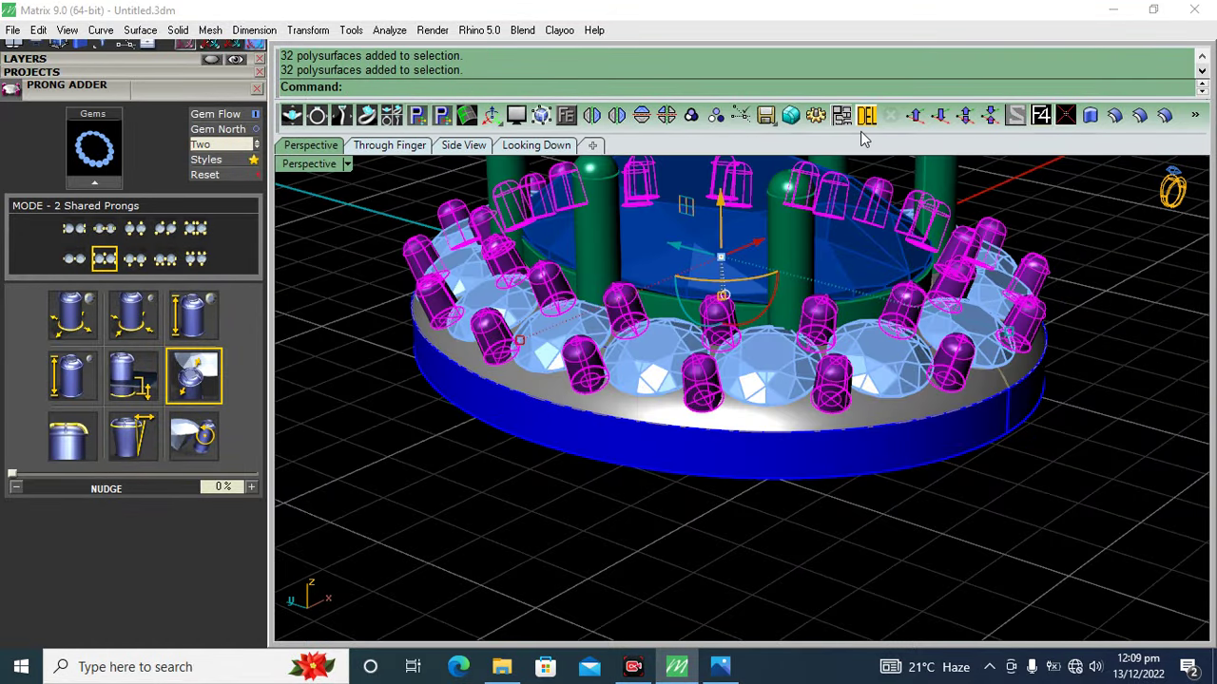
key(Delete)
scroll(695, 422, up, 2)
- Rerun Prong Adder on the 16 halo gems with a 0.25 mm drop
click(695, 422)
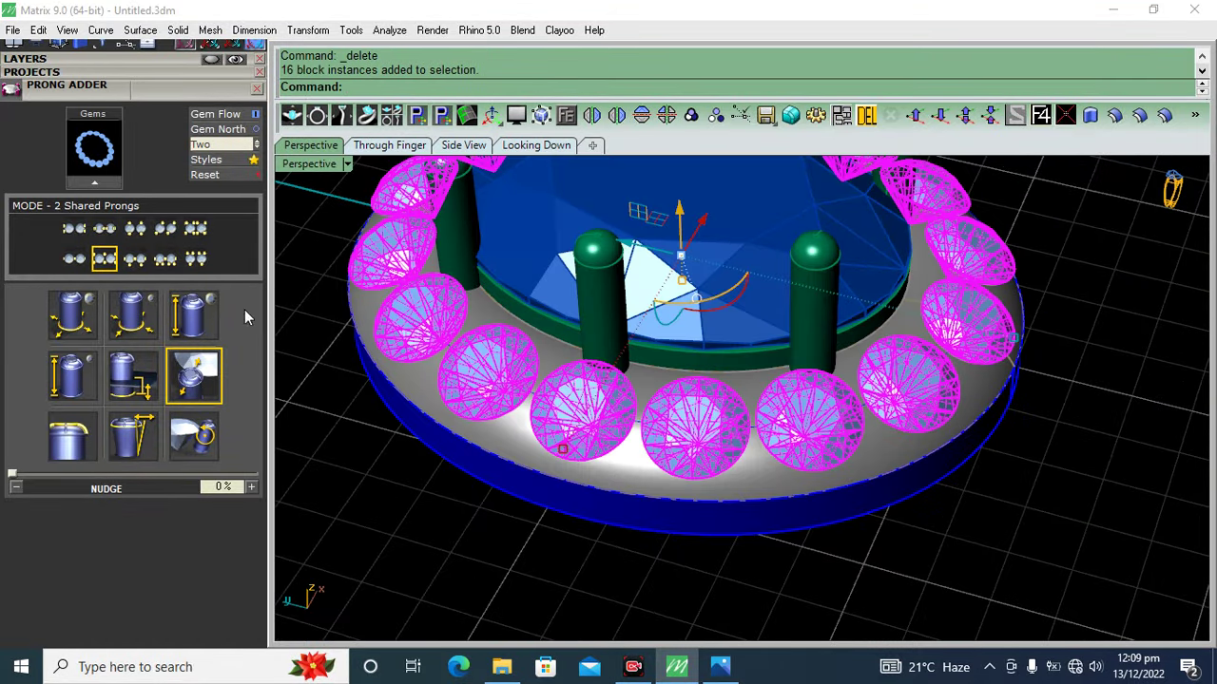
click(109, 163)
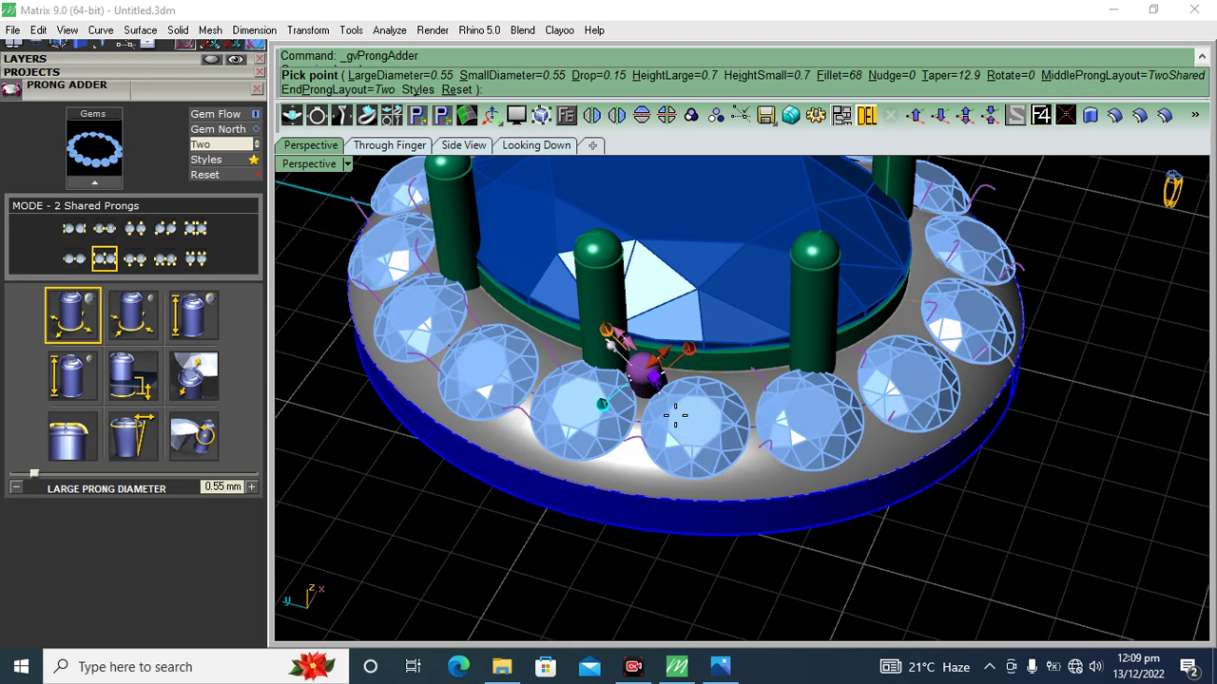
click(138, 327)
click(197, 318)
click(137, 374)
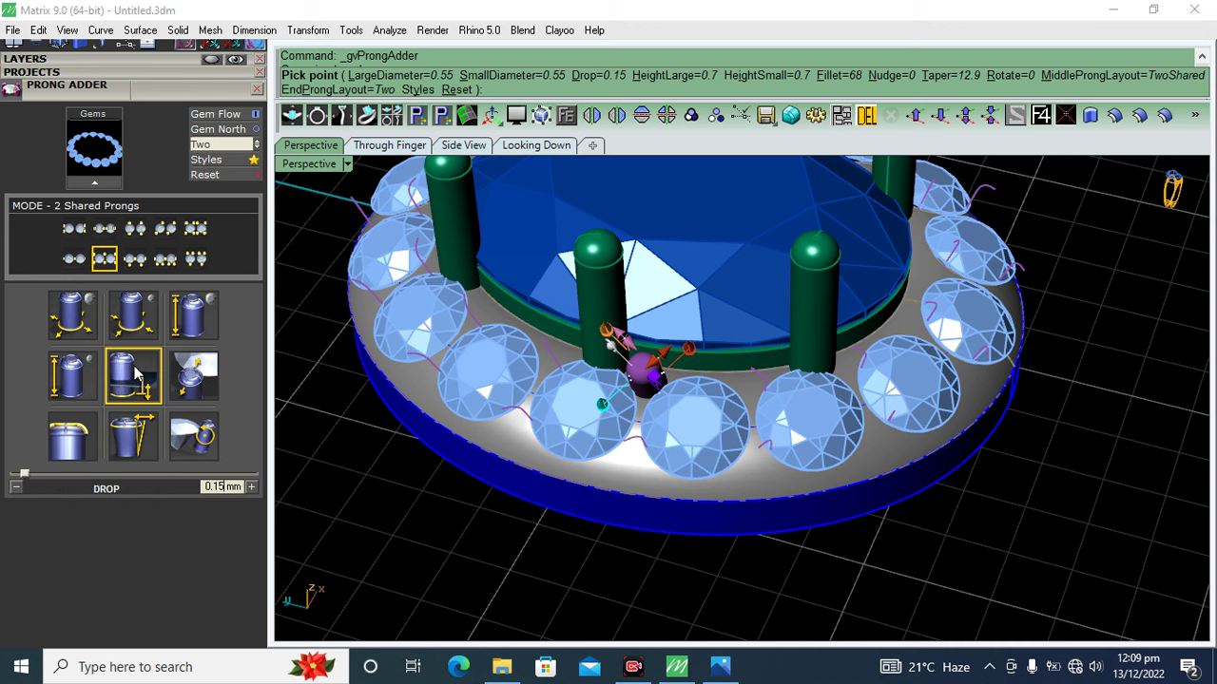
click(254, 490)
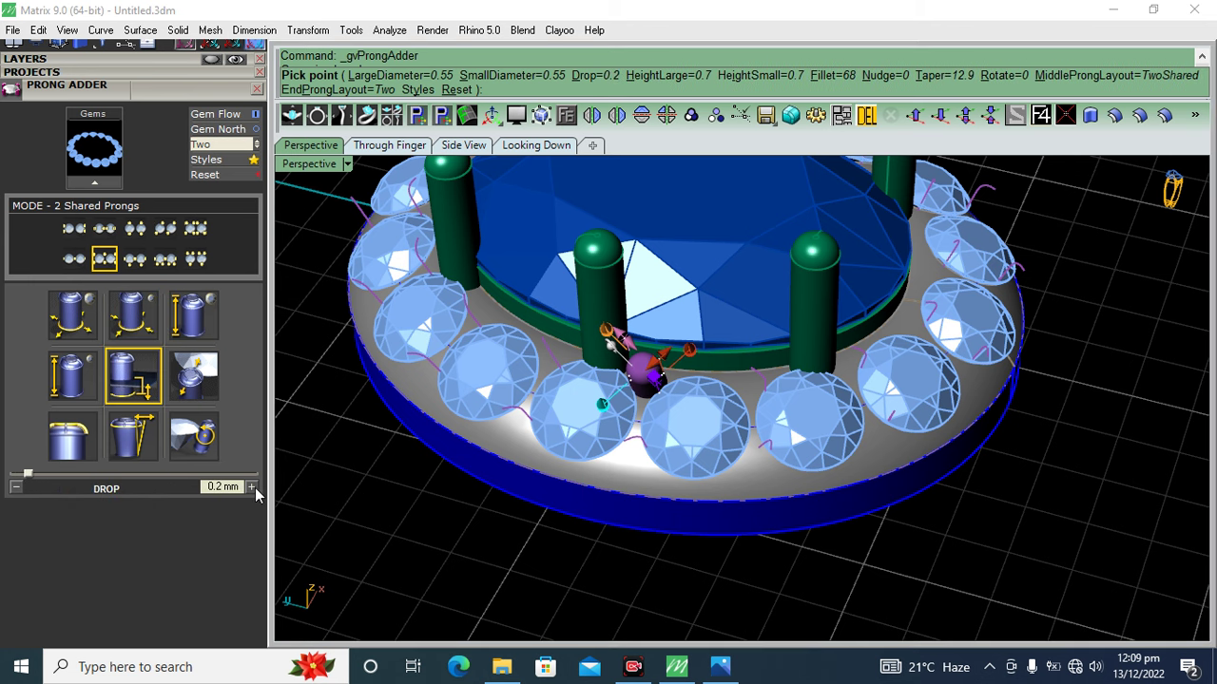
click(255, 488)
right_drag(586, 438, 586, 397)
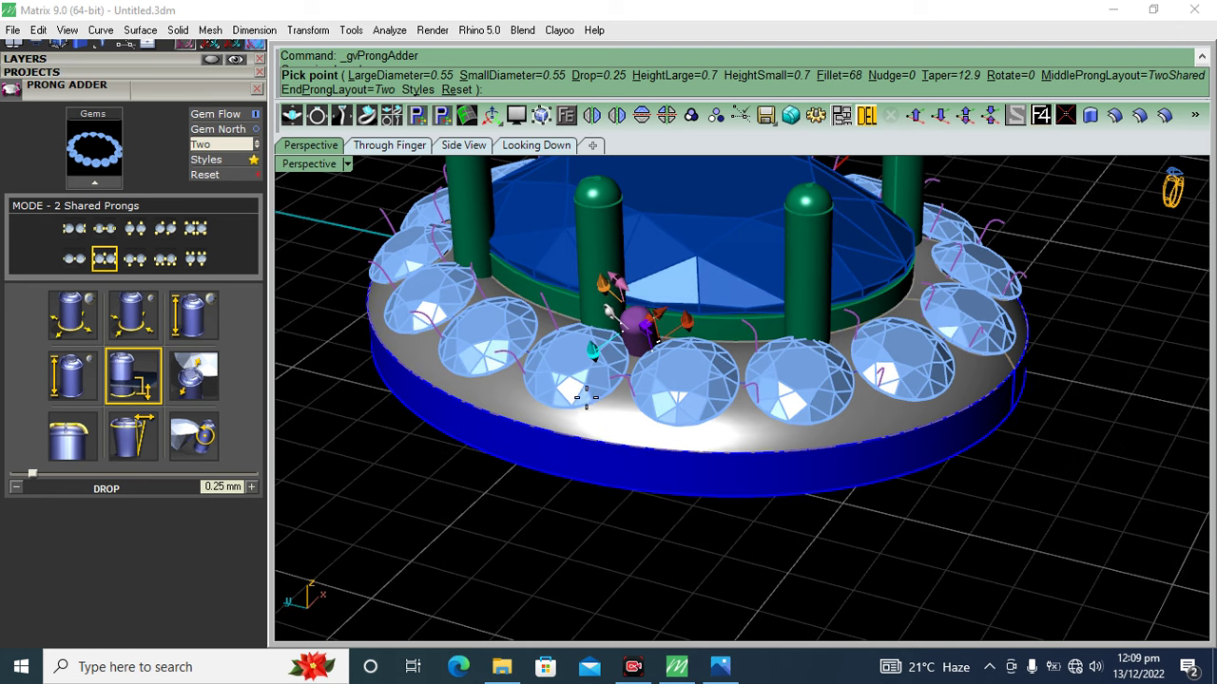
right_click(585, 442)
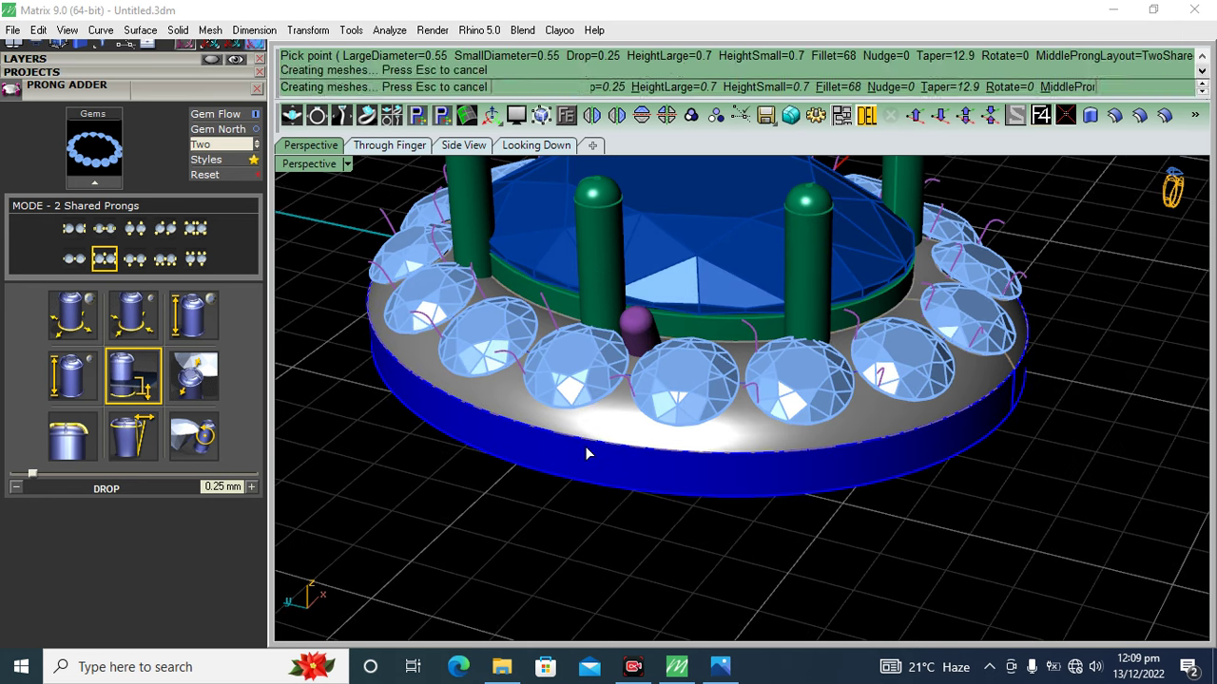
- Group the 32 new prongs with the seat ring under the gems
scroll(605, 465, up, 2)
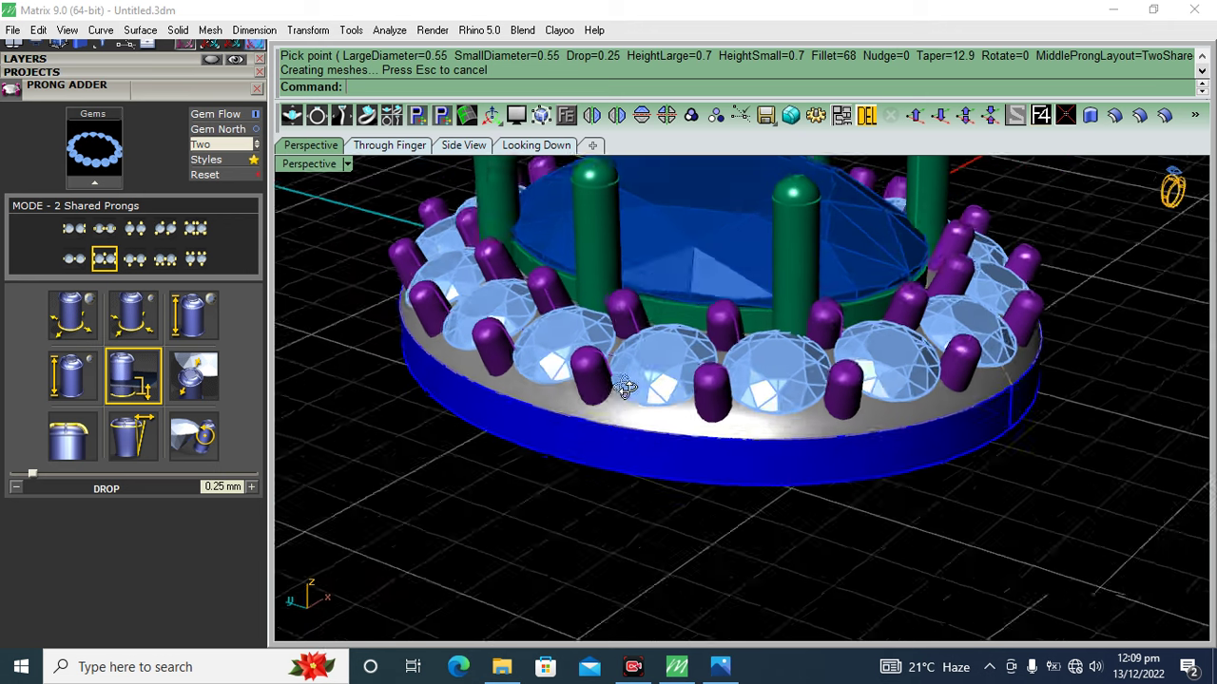
scroll(593, 374, up, 3)
scroll(558, 359, up, 3)
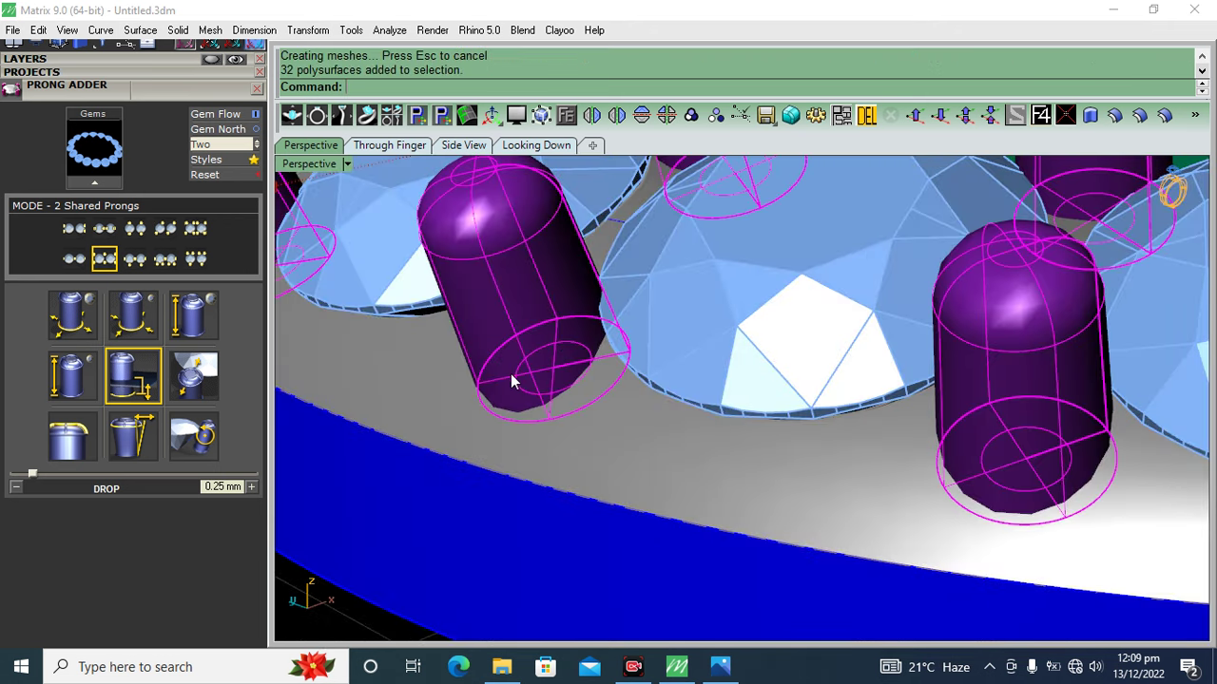
scroll(510, 373, down, 5)
scroll(637, 487, up, 1)
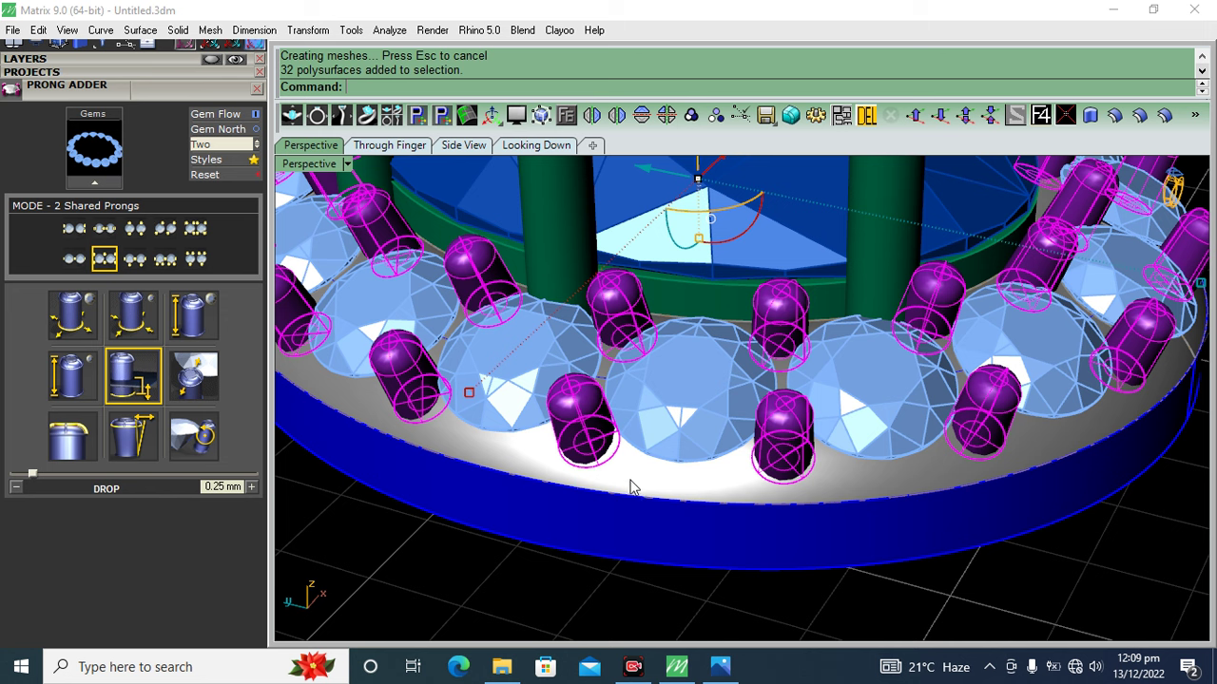
shift+click(628, 486)
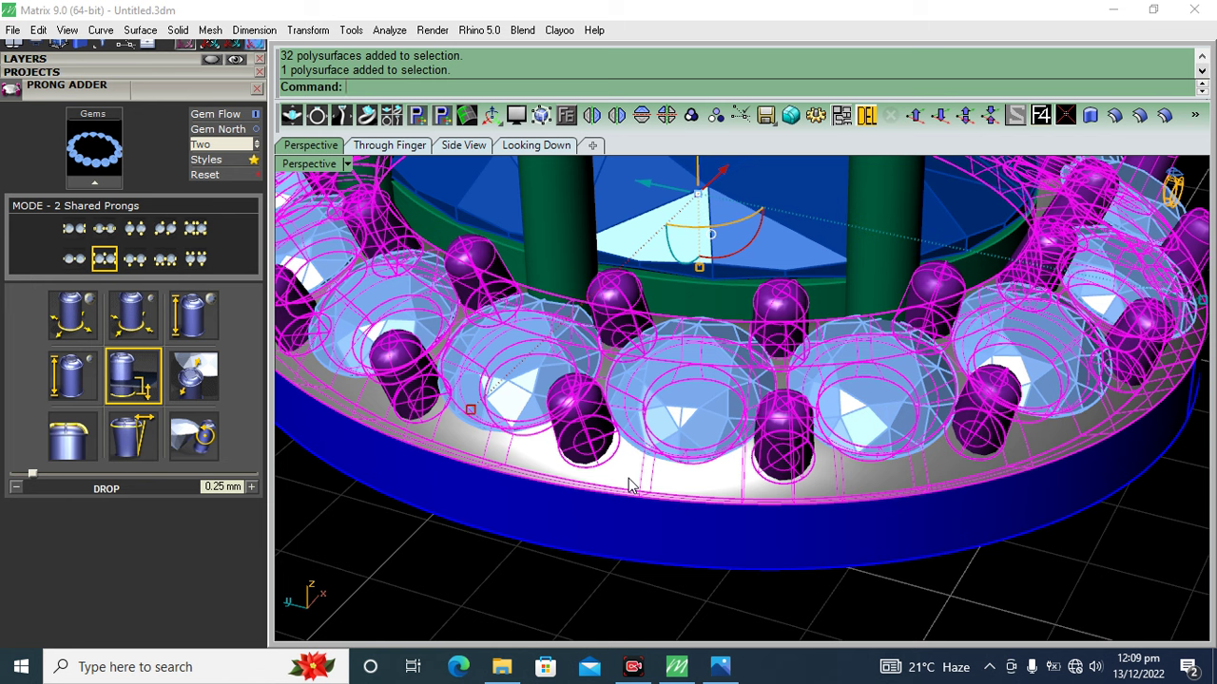
key(ctrl+g)
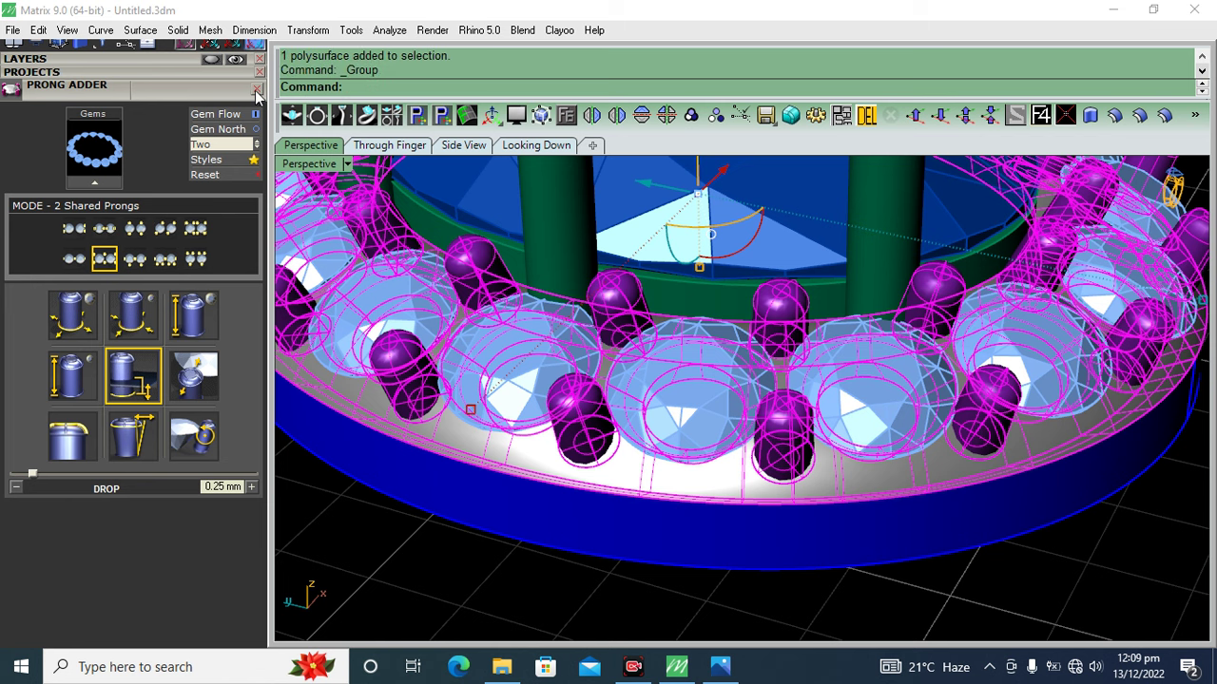
- Toggle the User 04 and Heads layers off and back on
click(185, 60)
key(Escape)
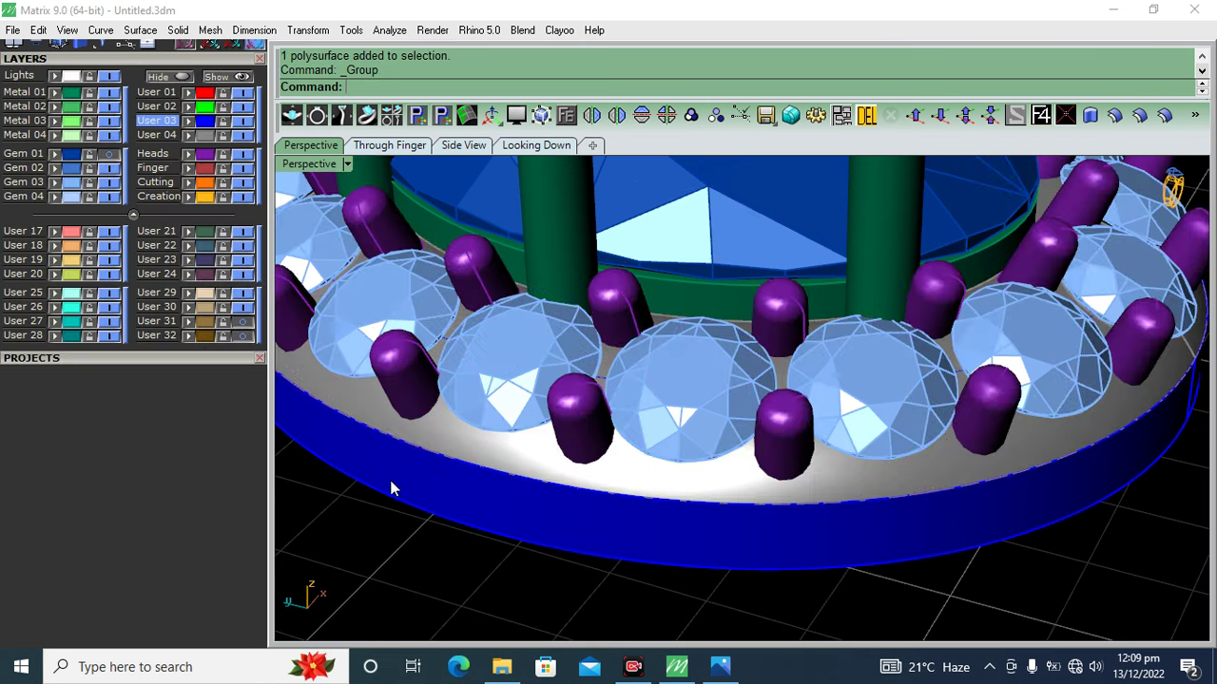
scroll(391, 481, down, 3)
click(243, 135)
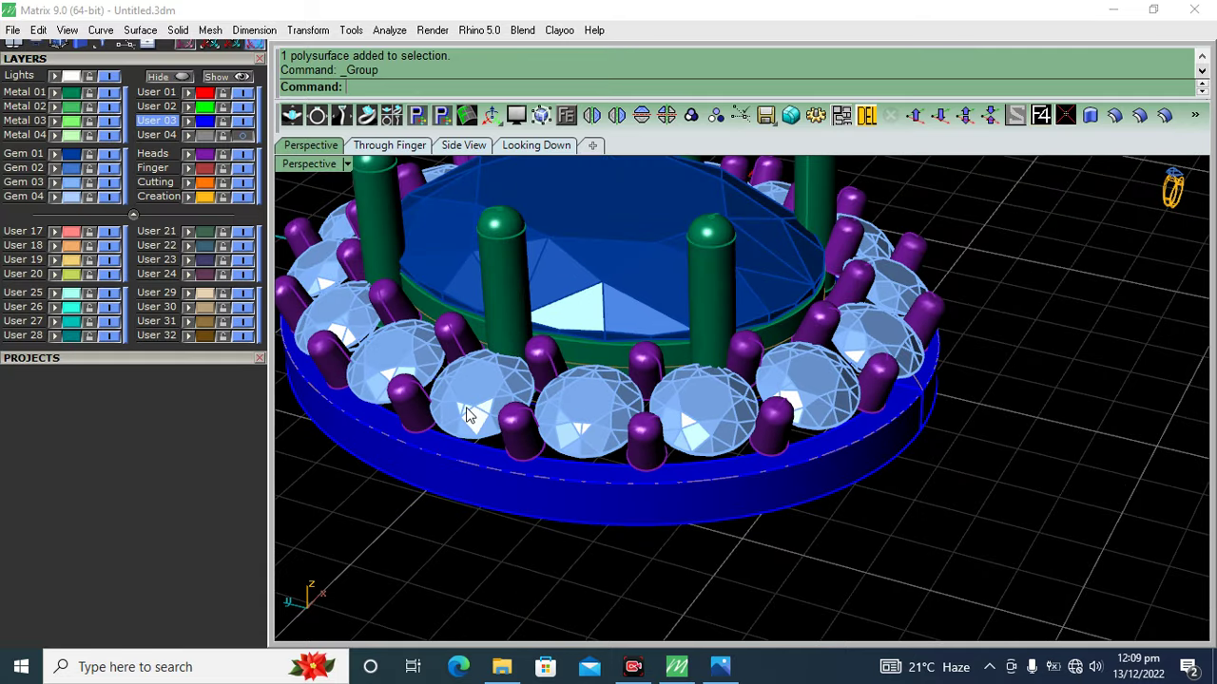
click(243, 135)
click(243, 154)
scroll(646, 442, up, 3)
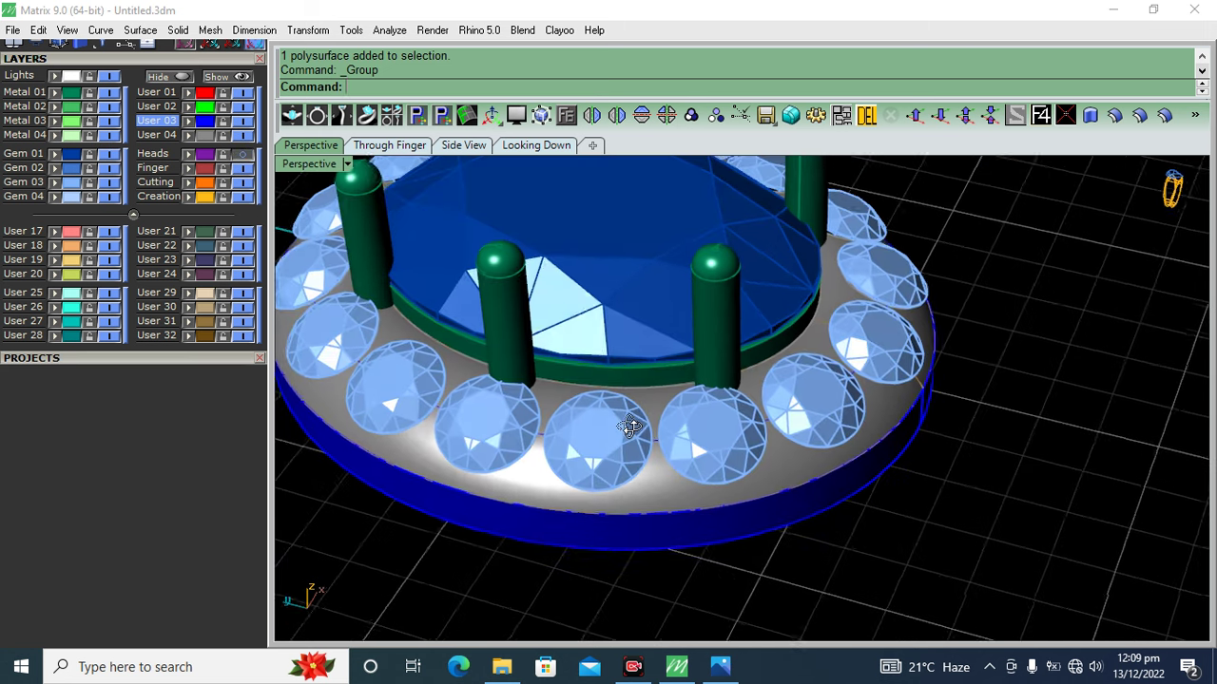
click(244, 154)
scroll(560, 513, up, 2)
- Group the prongs with the ring band and move them to Metal 01
click(189, 154)
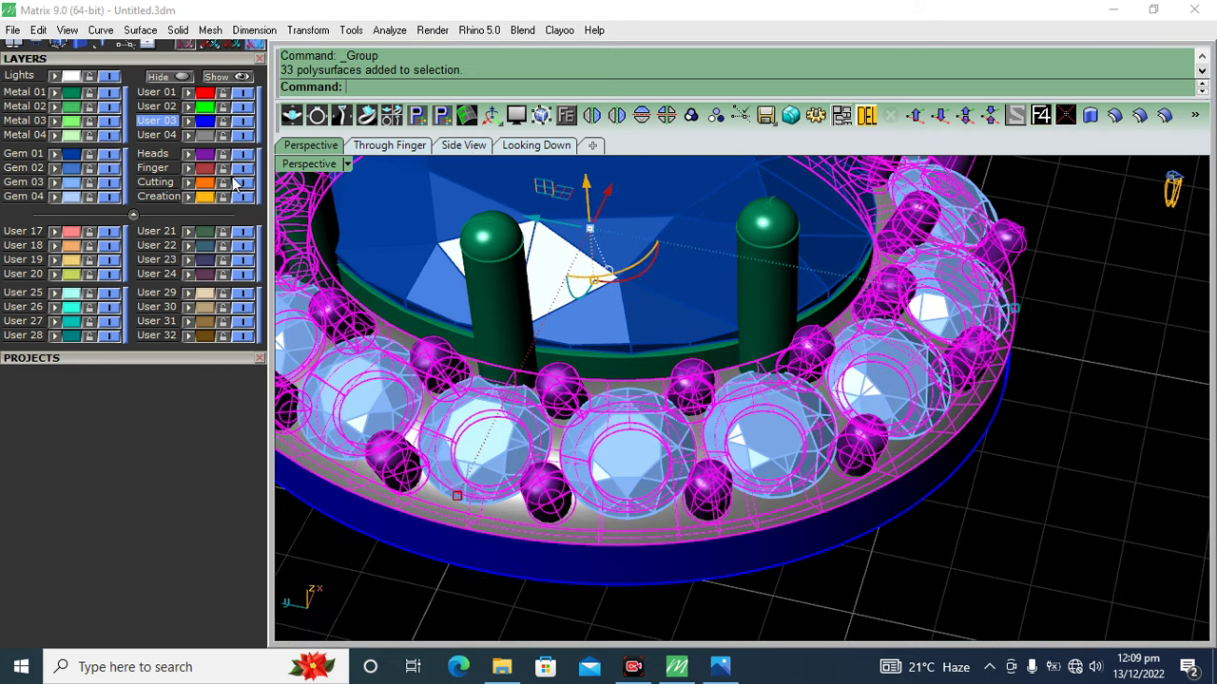
shift+click(515, 561)
key(ctrl+g)
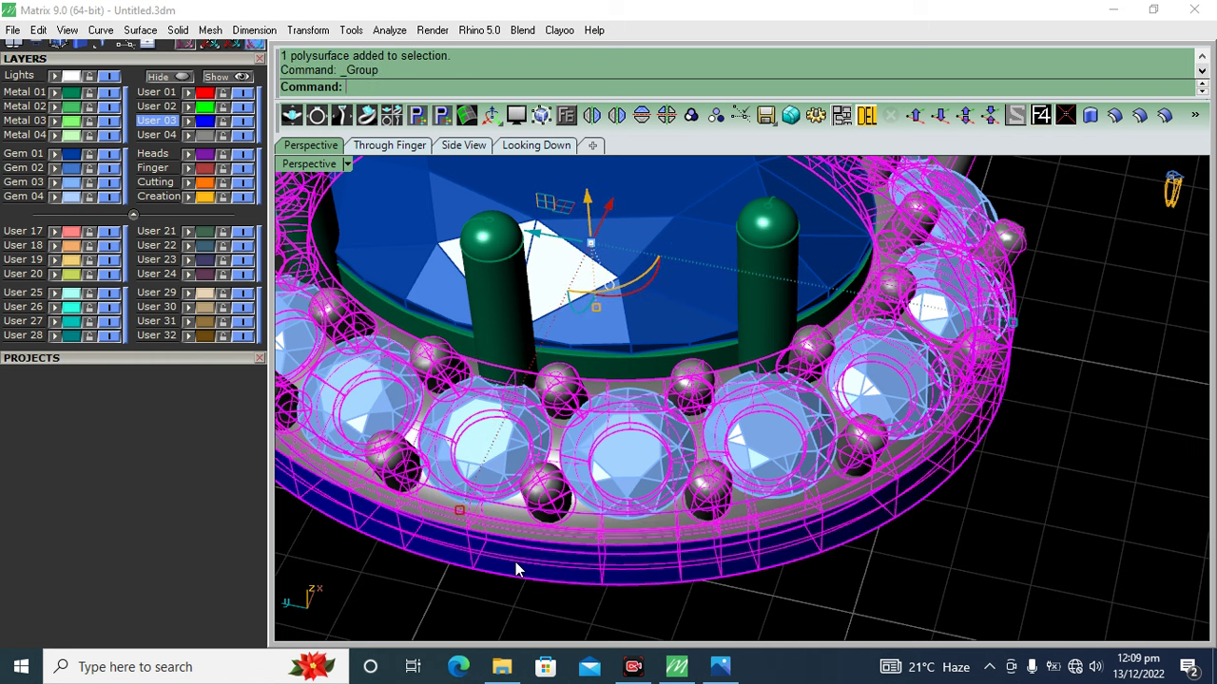
click(55, 92)
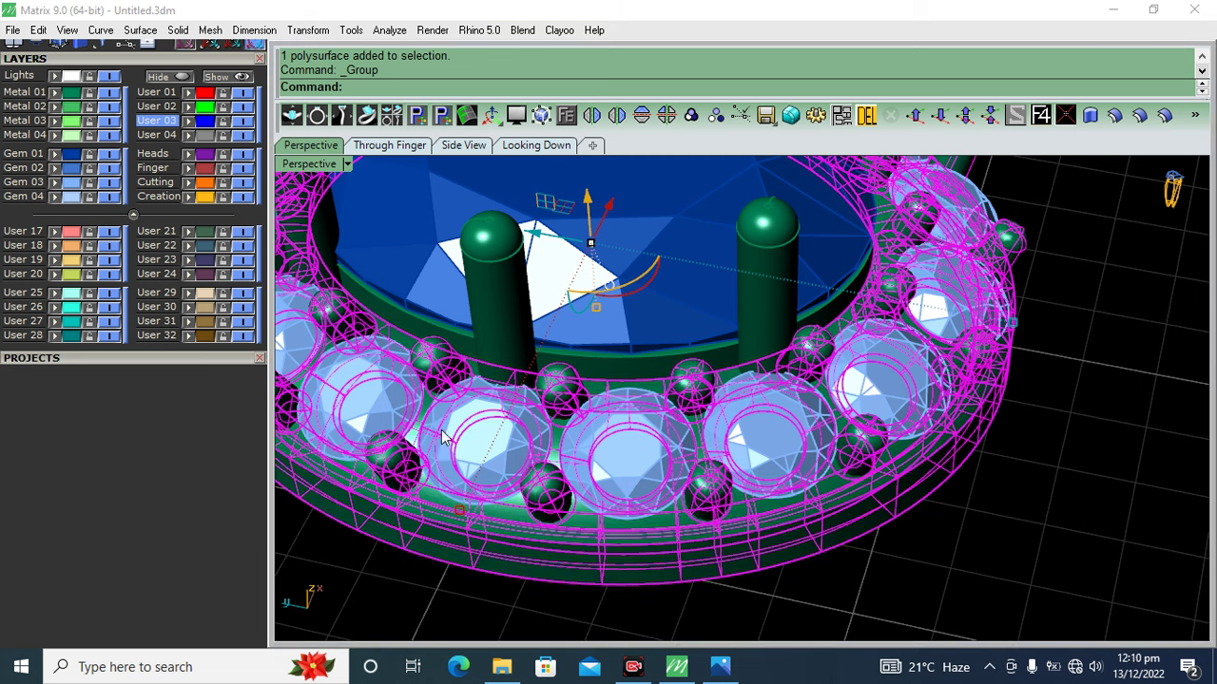
- Group the 16 halo gems together
shift+click(480, 447)
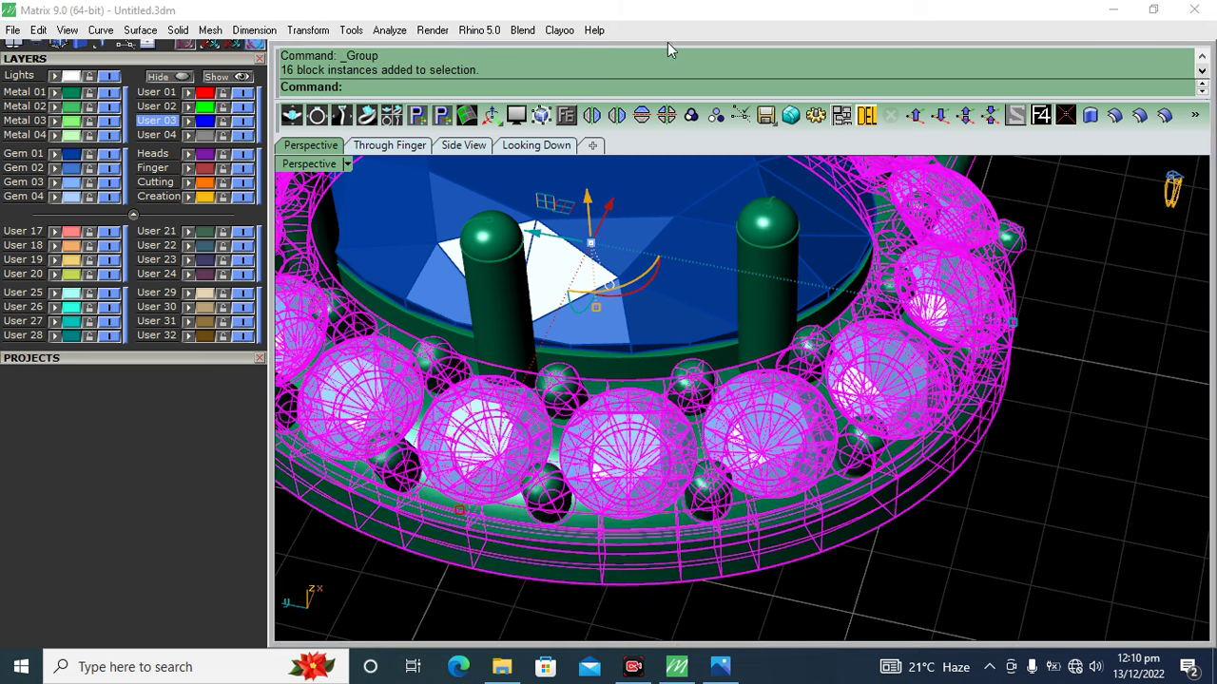
click(692, 115)
scroll(879, 461, down, 5)
key(Escape)
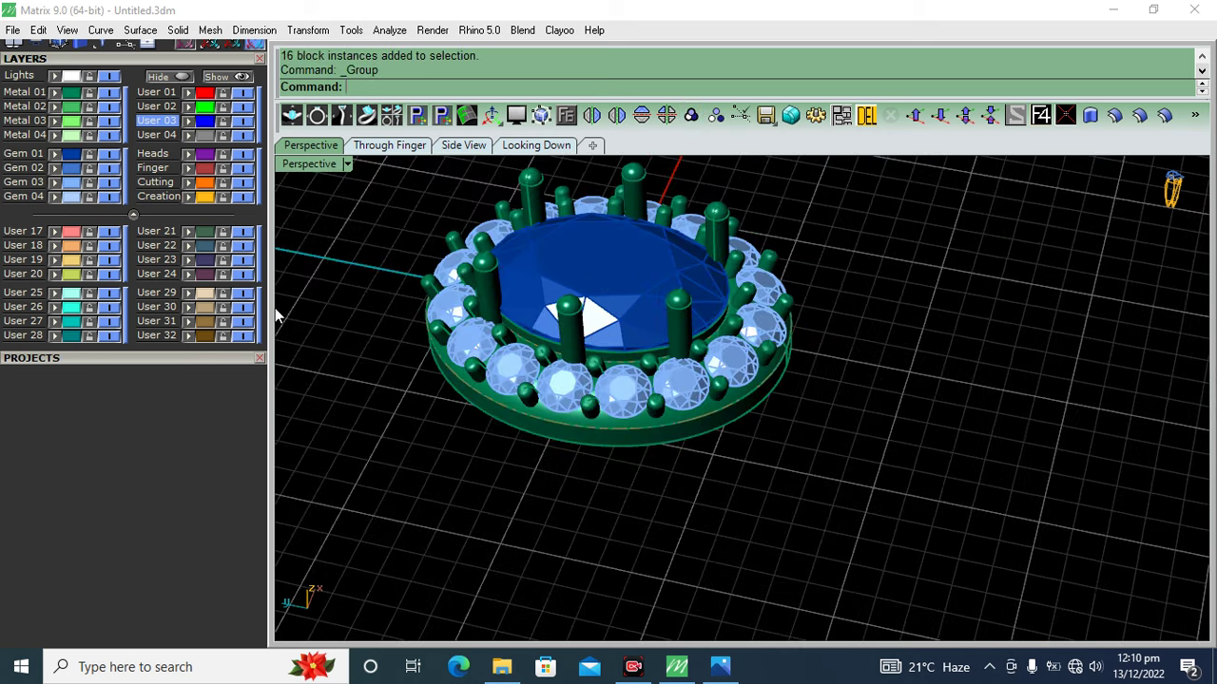
- Toggle the Gem 03 and oval centre gem layers, then select the oval centre gem
click(108, 183)
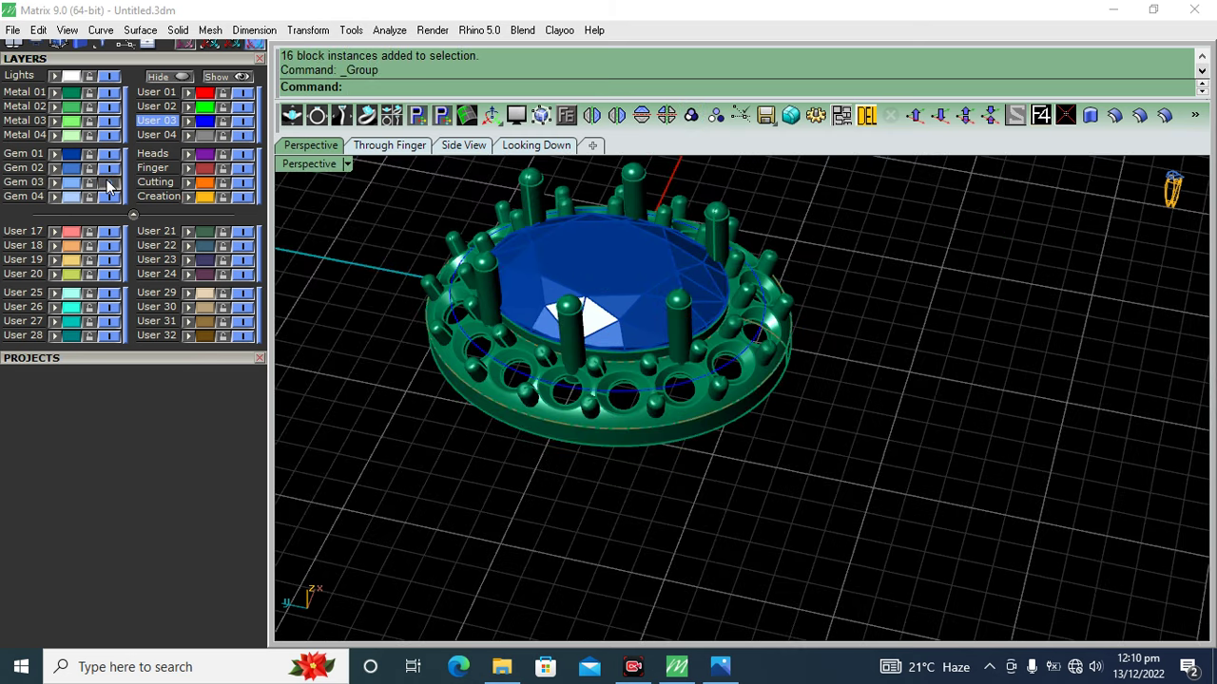
click(109, 182)
click(109, 168)
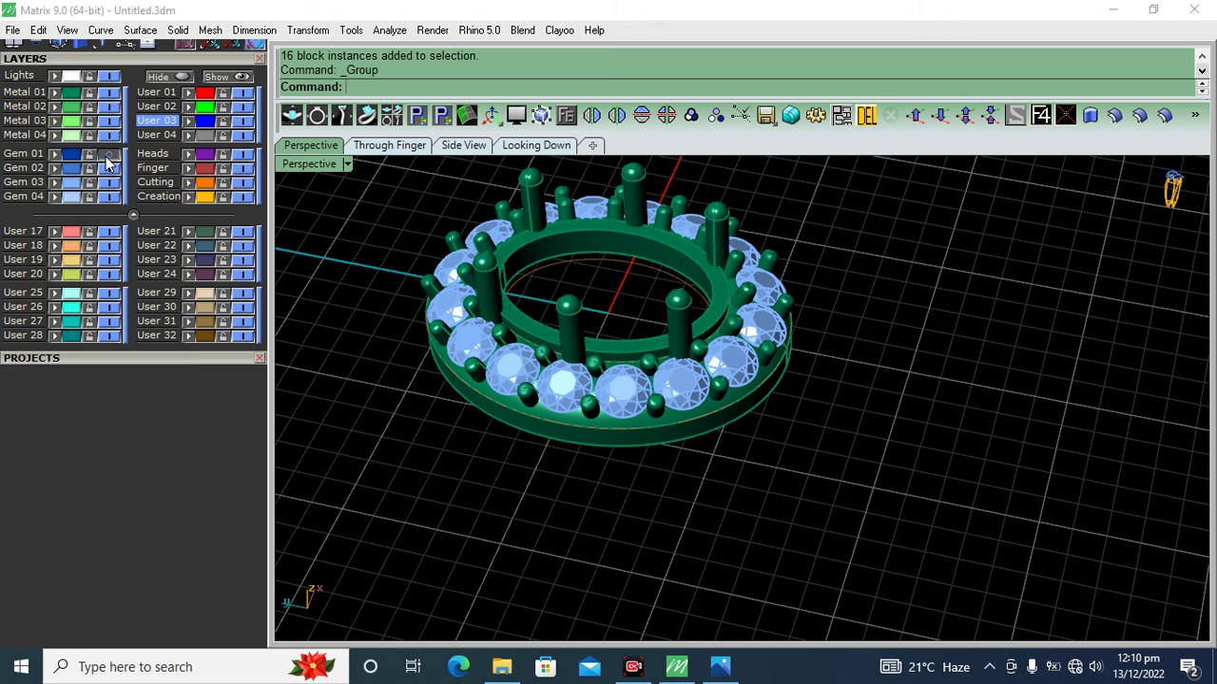
click(108, 169)
scroll(902, 393, up, 3)
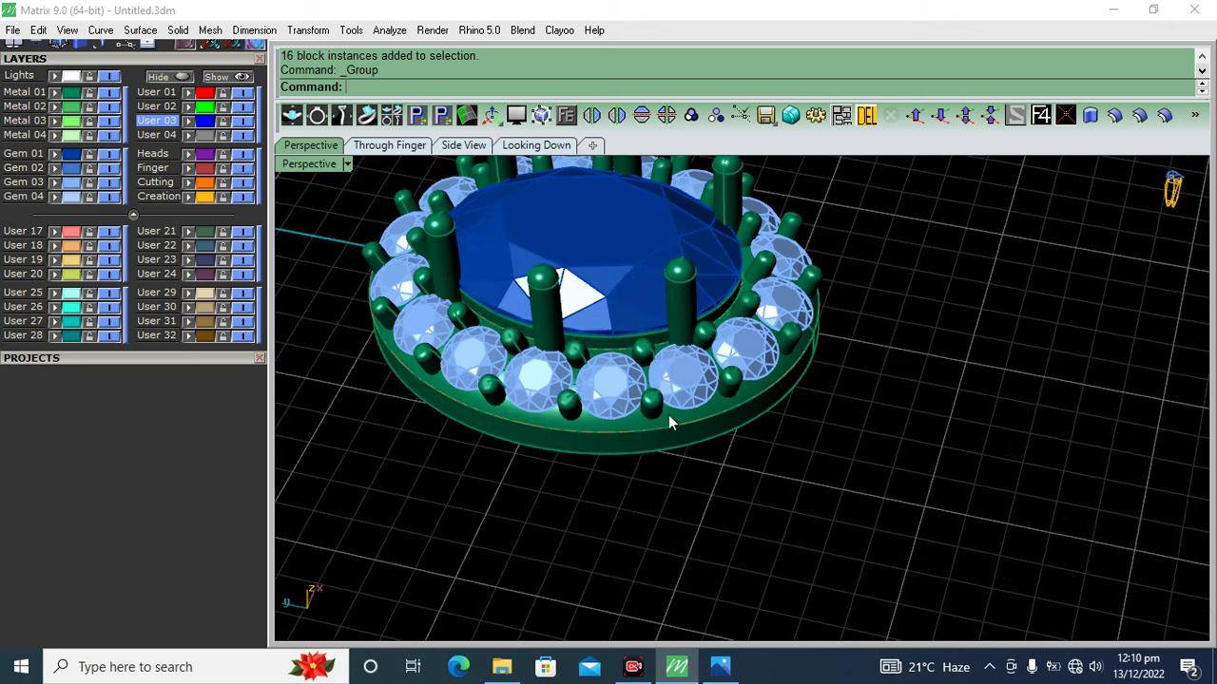
scroll(902, 394, down, 5)
mouse_move(893, 400)
right_down()
mouse_move(791, 306)
mouse_move(795, 424)
mouse_move(619, 353)
mouse_move(656, 334)
right_up()
scroll(619, 352, up, 5)
click(650, 382)
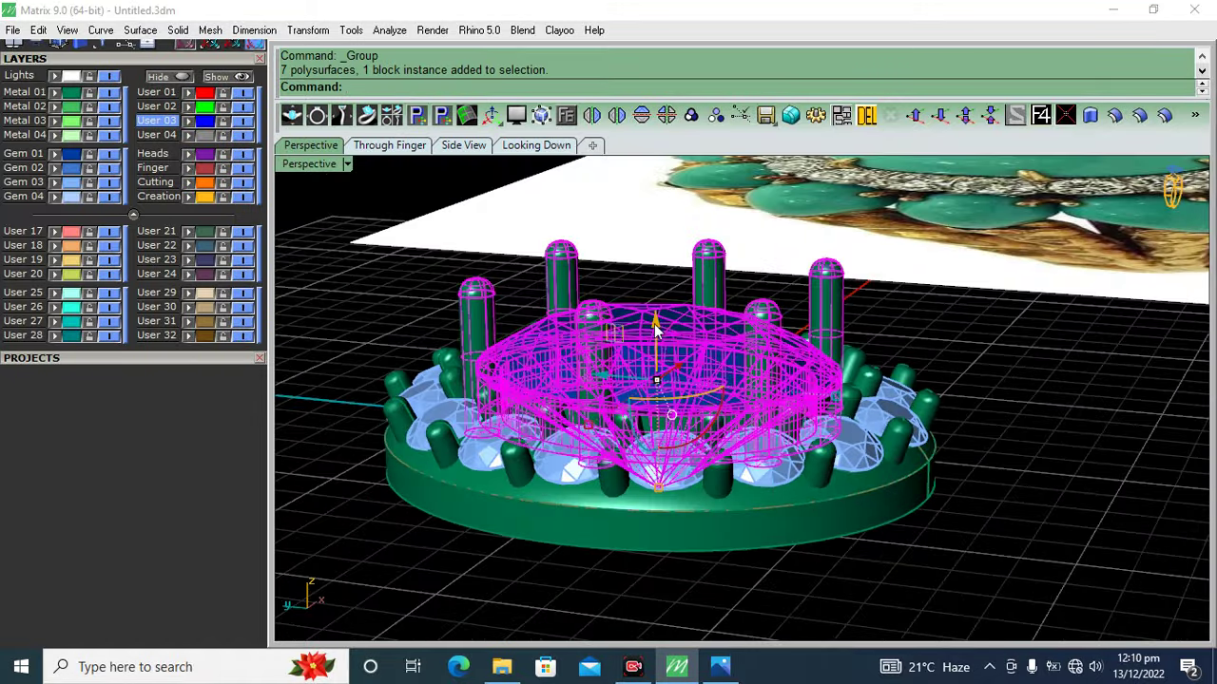
- Nudge the oval centre gem into a new position and release it
drag(656, 332, 680, 318)
key(Escape)
mouse_move(681, 318)
right_down()
mouse_move(677, 374)
mouse_move(489, 380)
right_up()
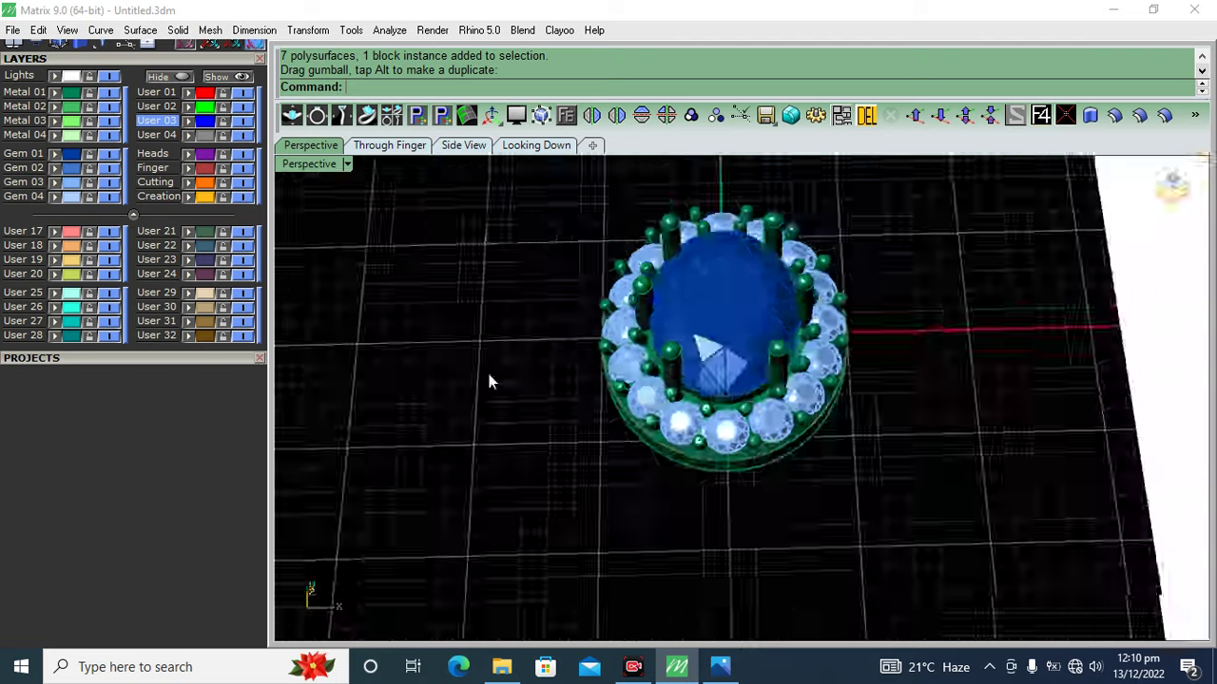
scroll(704, 404, down, 5)
scroll(746, 442, down, 1)
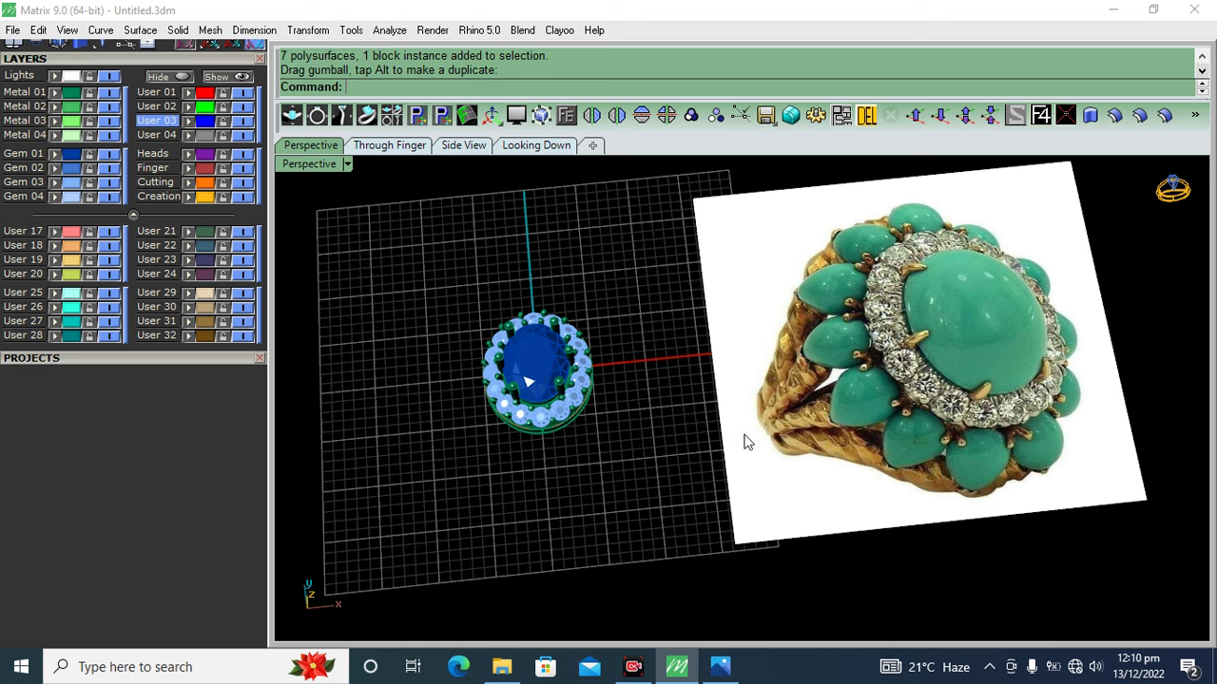
- Switch to the top-down view, collapse the Layers panel and zoom in on the halo head
click(536, 145)
right_drag(616, 369, 622, 399)
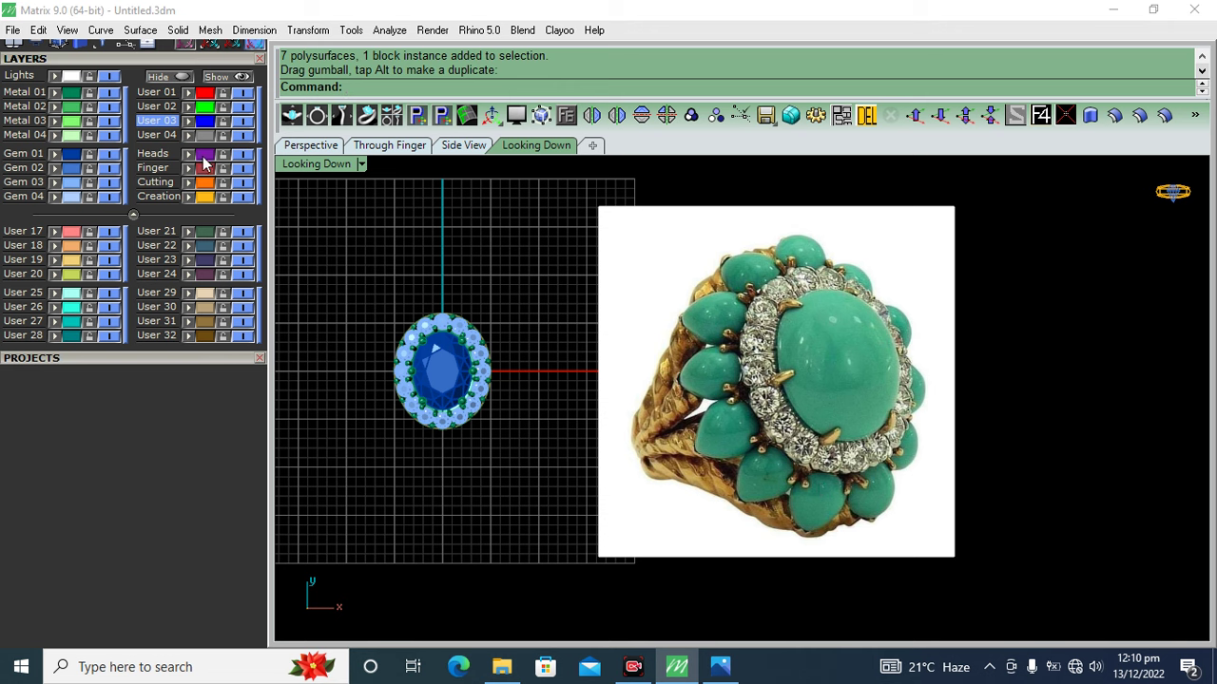
click(121, 59)
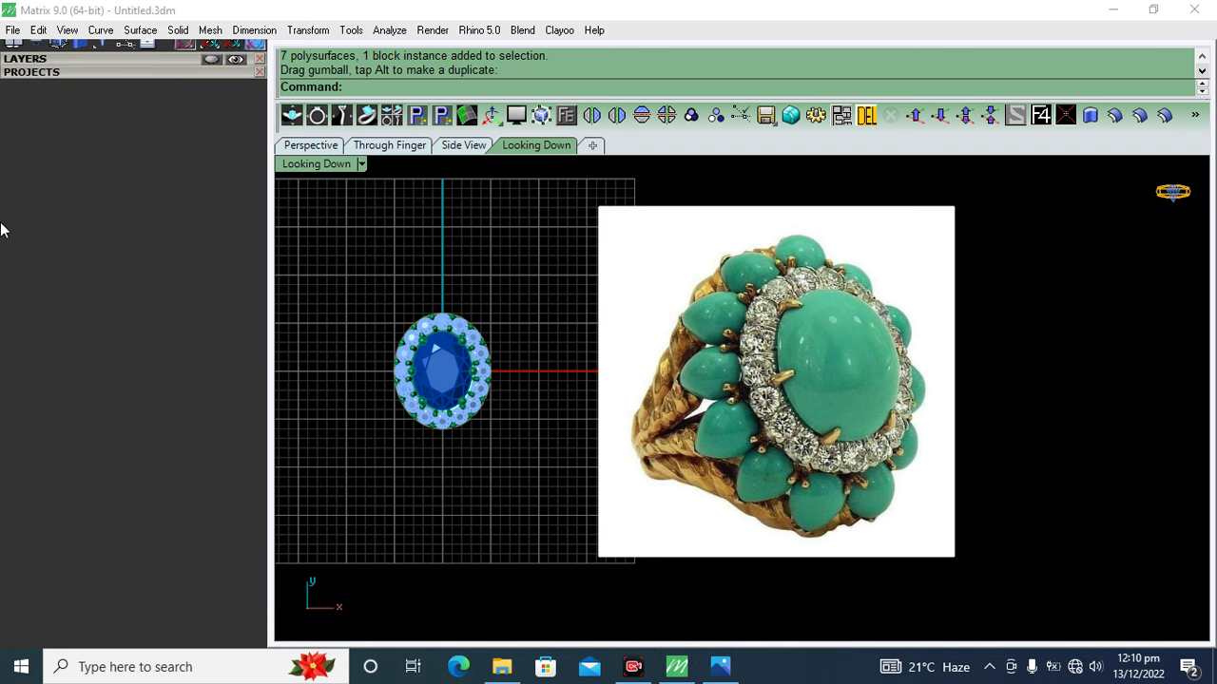
right_drag(600, 501, 675, 503)
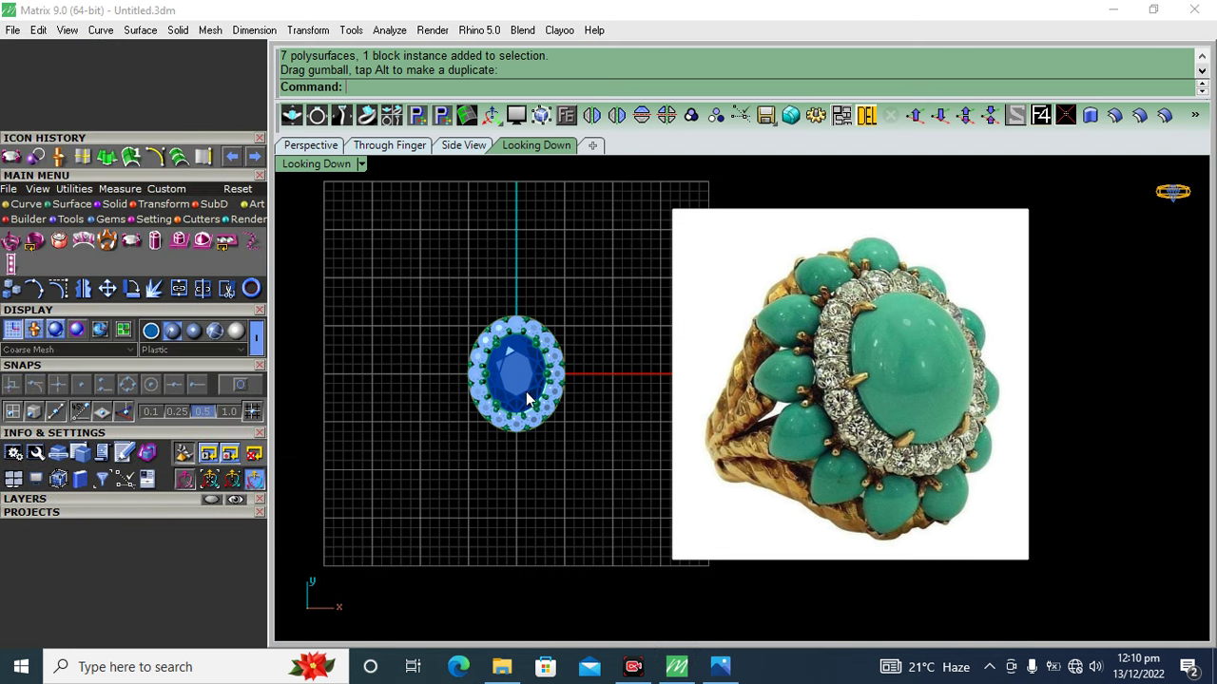
scroll(534, 405, up, 3)
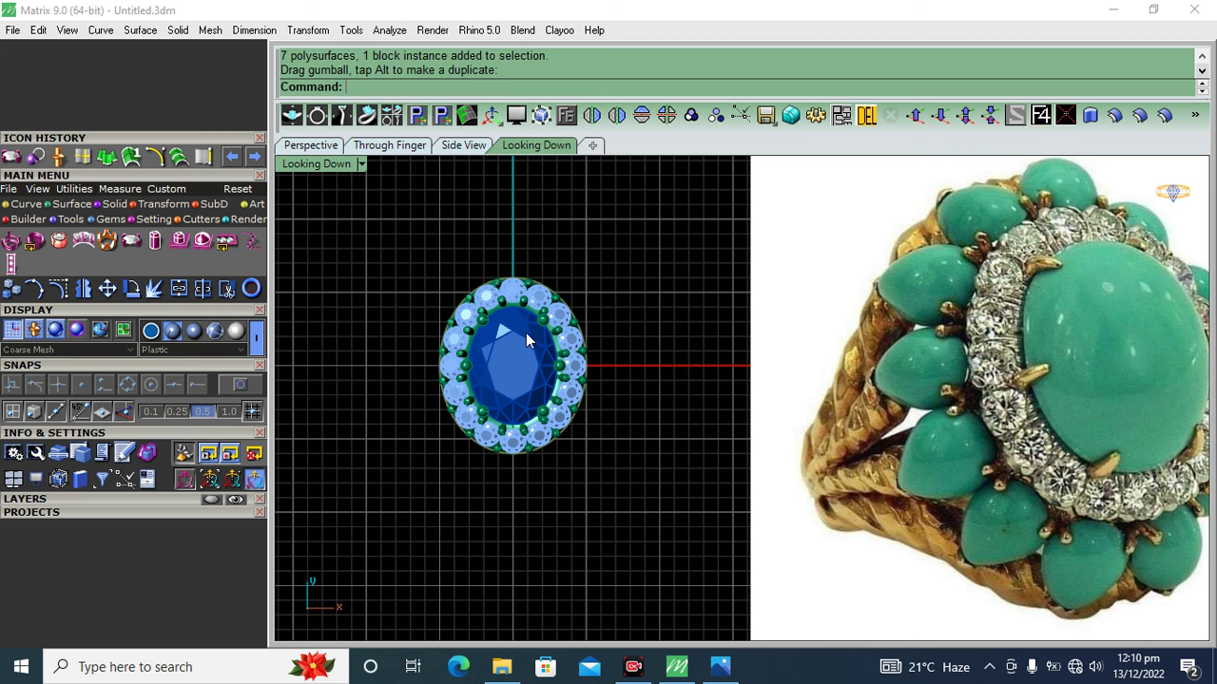
scroll(490, 338, up, 2)
click(13, 30)
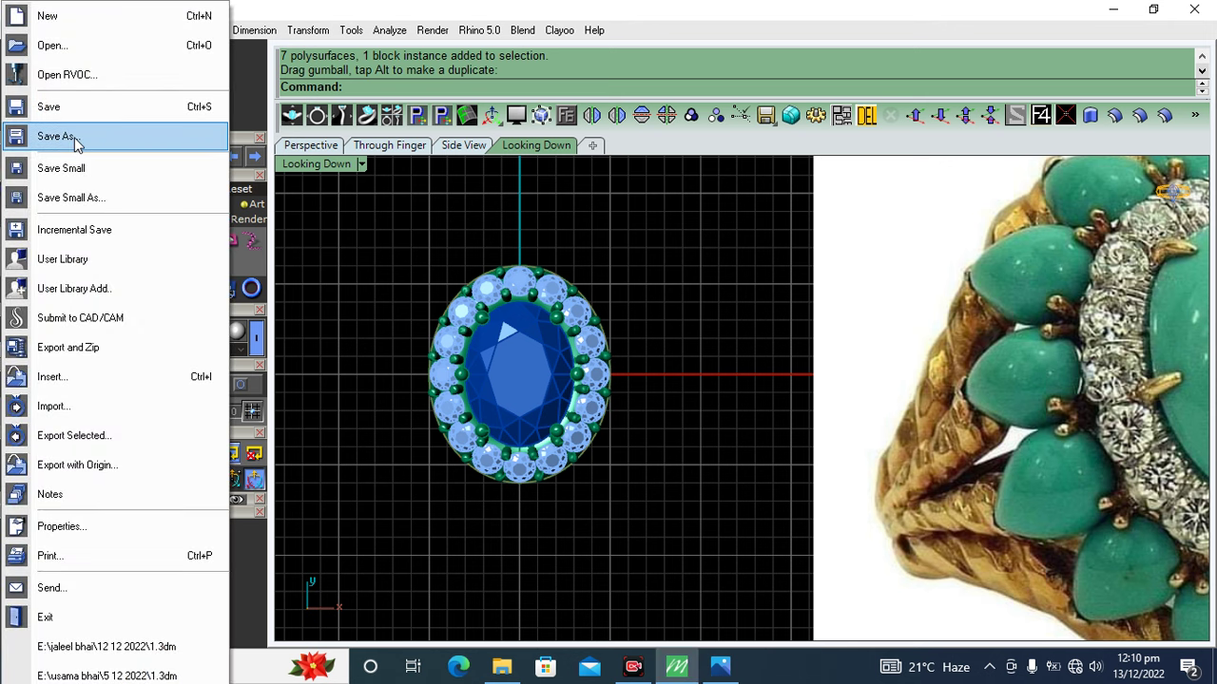
- Create a new folder named 'work' on the Desktop from Save As
click(400, 255)
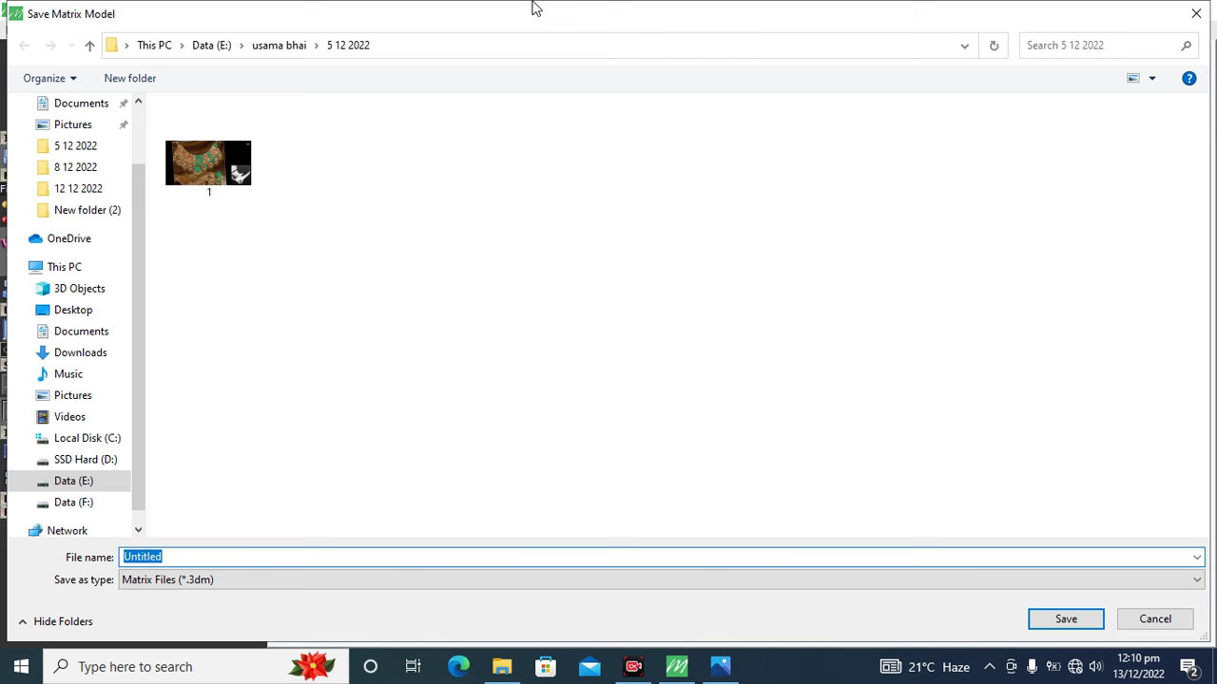
mouse_move(70, 416)
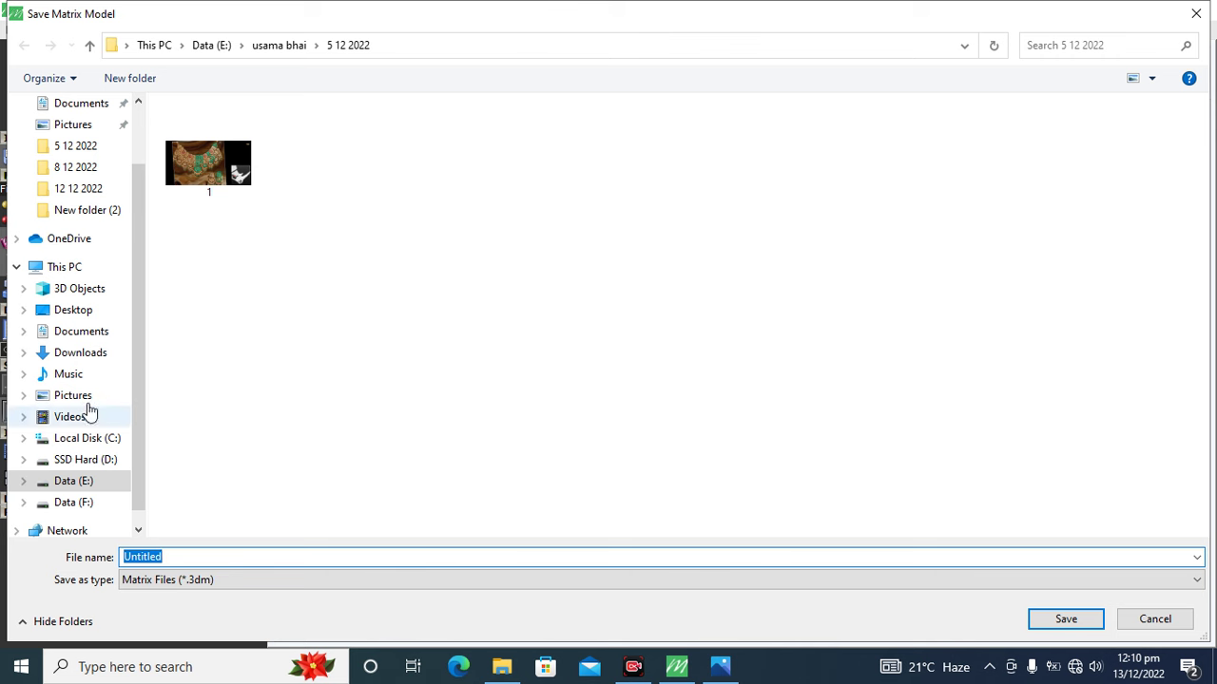
click(71, 311)
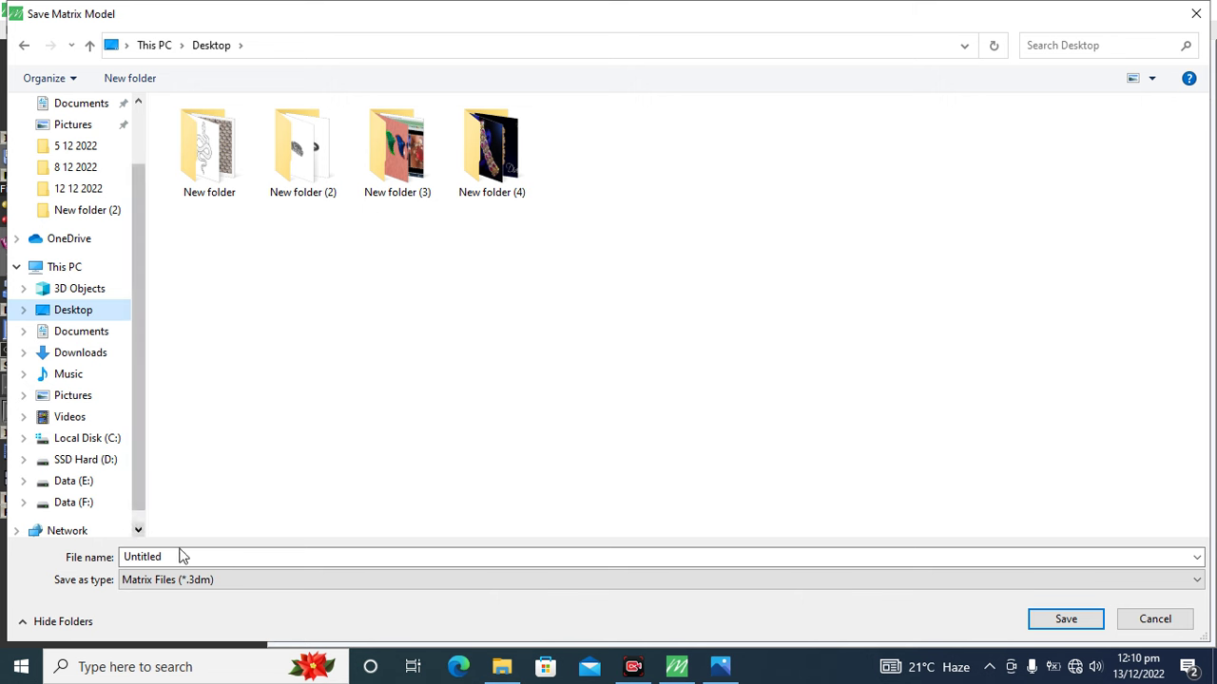
click(143, 80)
click(143, 80)
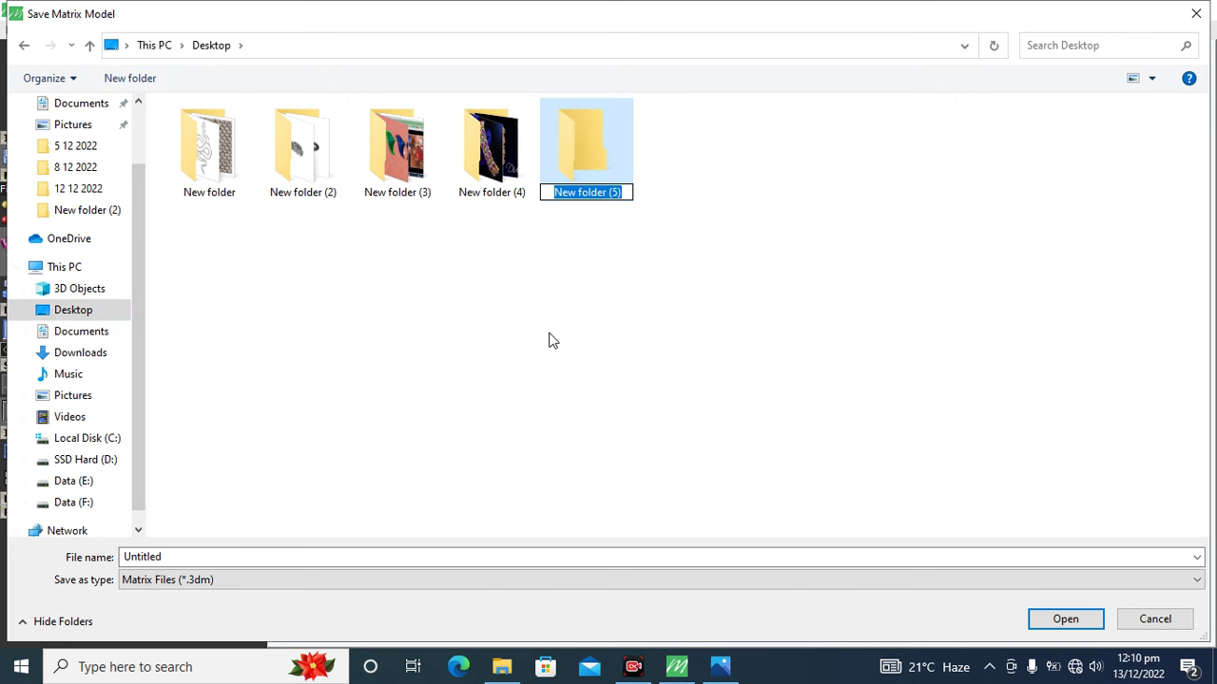
text(work)
key(Return)
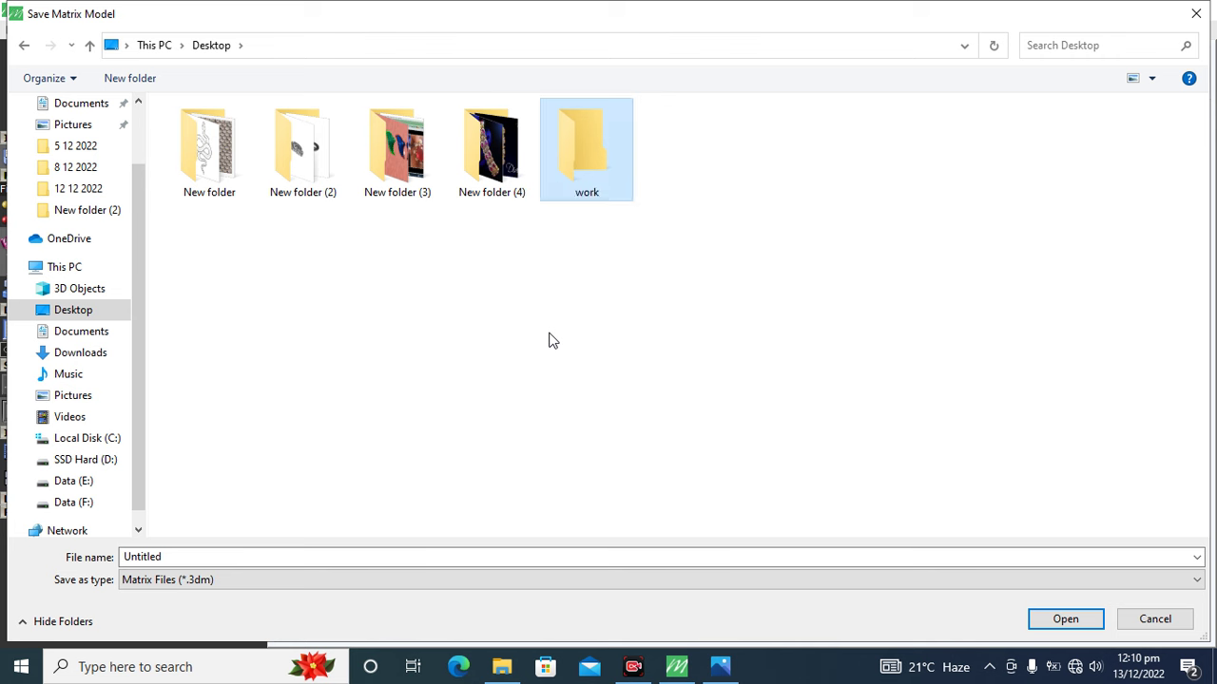
- Save the model inside the work folder as '1'
double_click(597, 148)
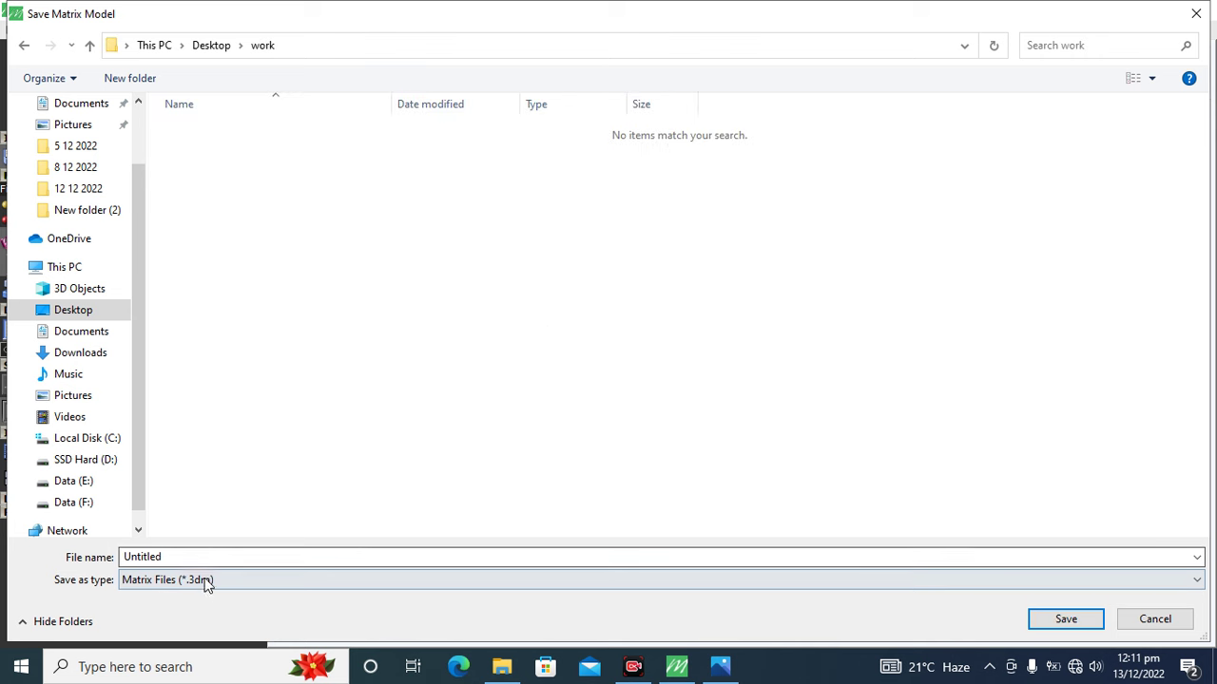
double_click(192, 556)
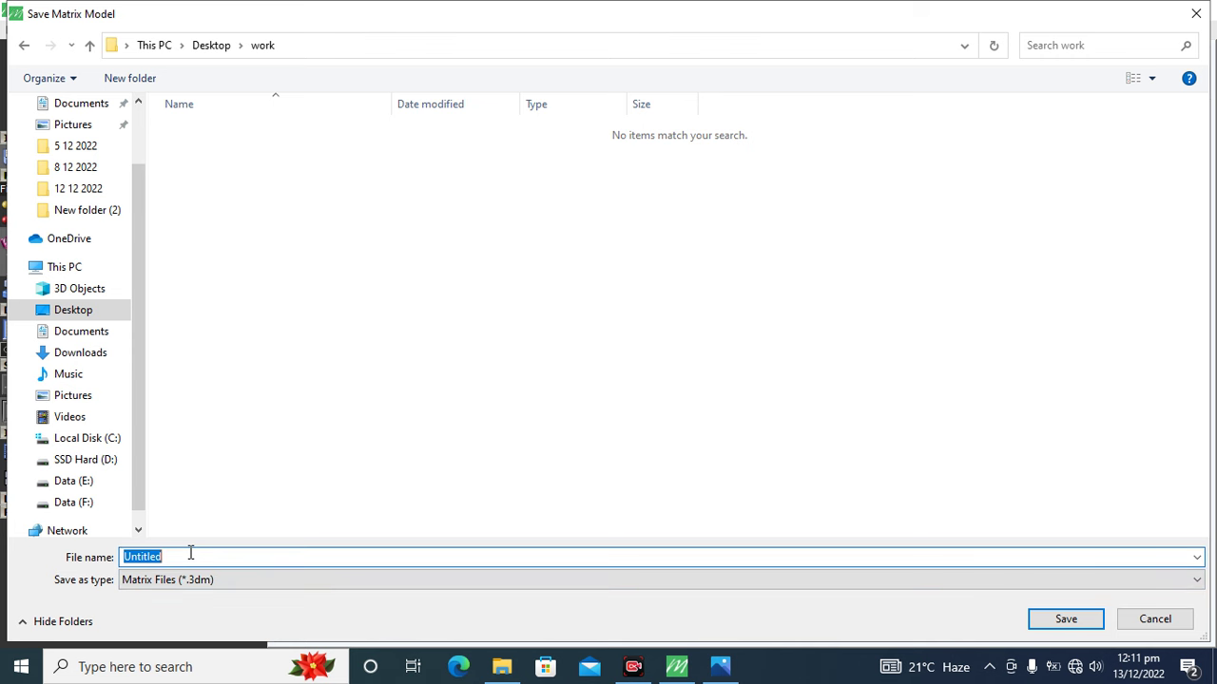
text(1)
key(Return)
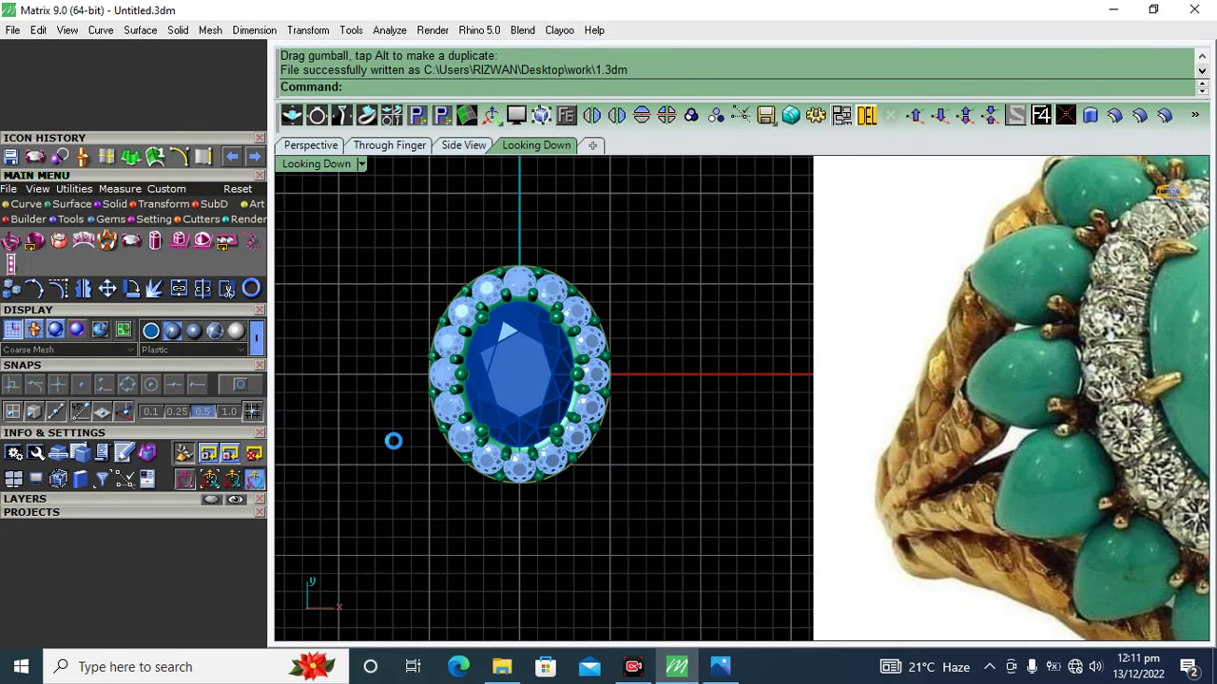
- Repeat Save As and overwrite 1.3dm in the work folder, confirming the replacement
scroll(447, 455, down, 2)
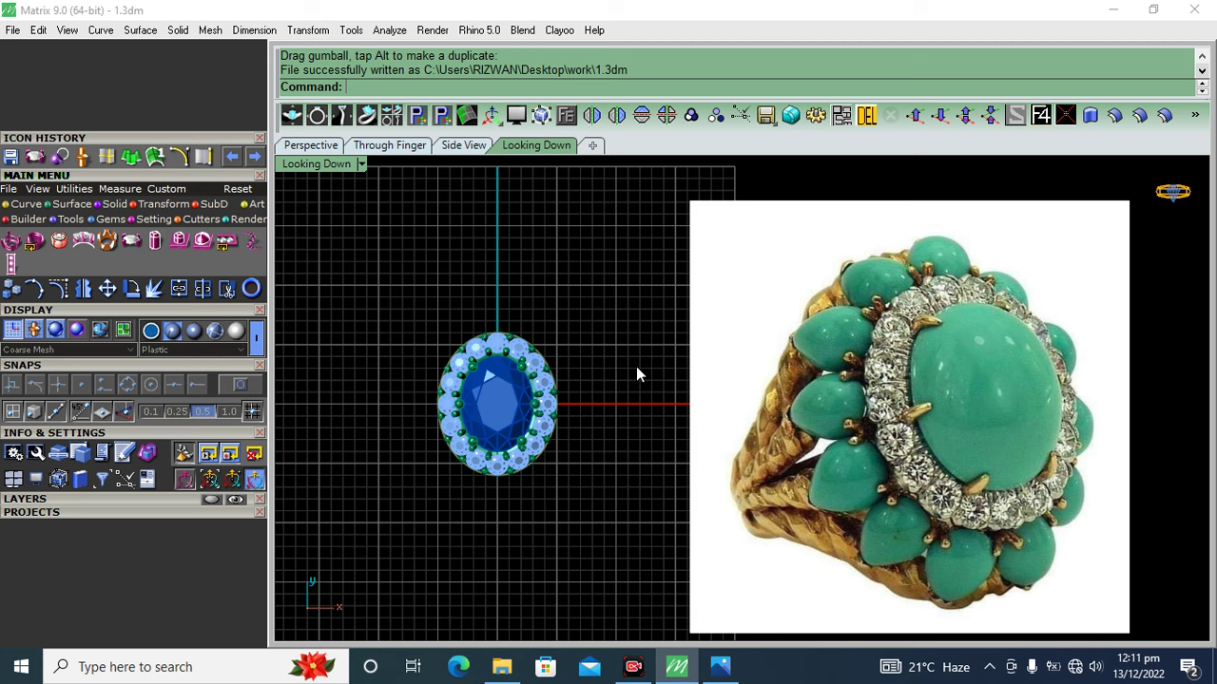
right_drag(563, 425, 578, 440)
right_click(579, 437)
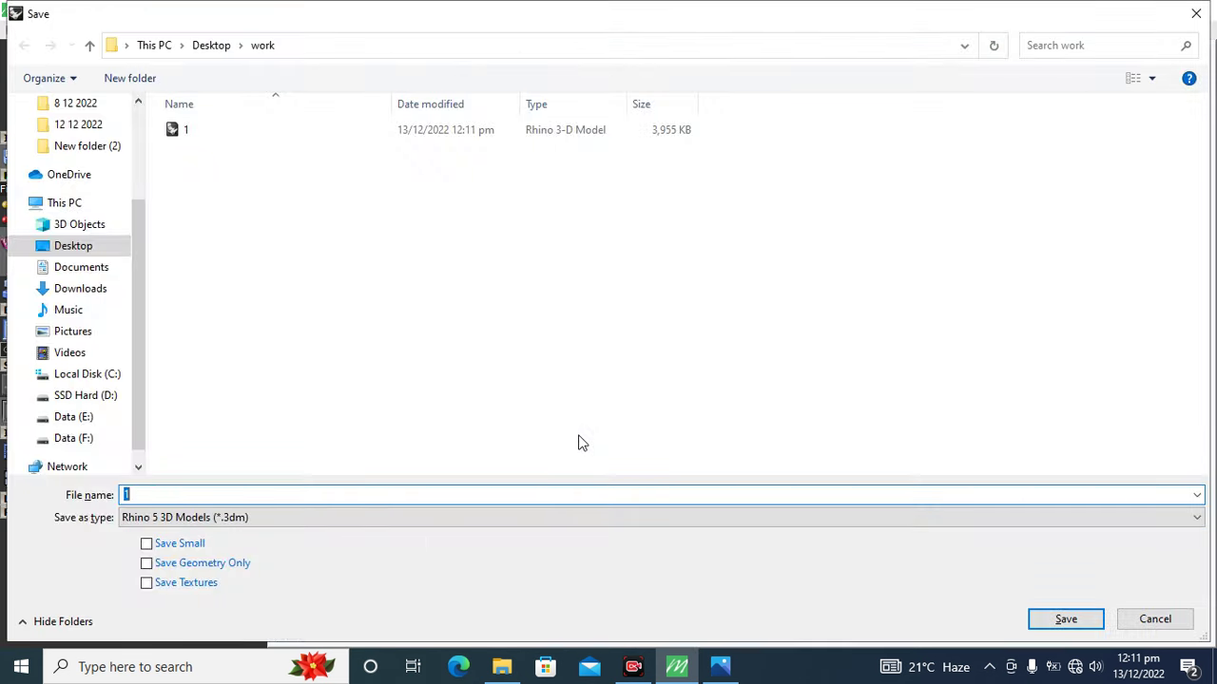
double_click(188, 140)
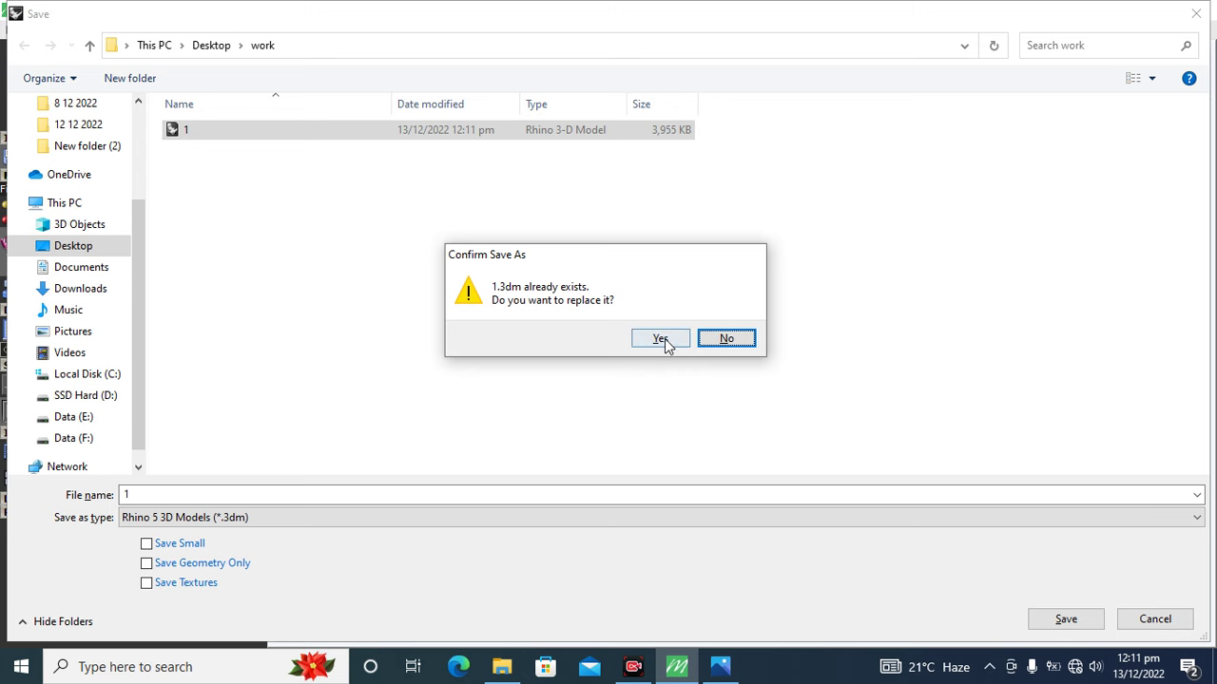
click(663, 340)
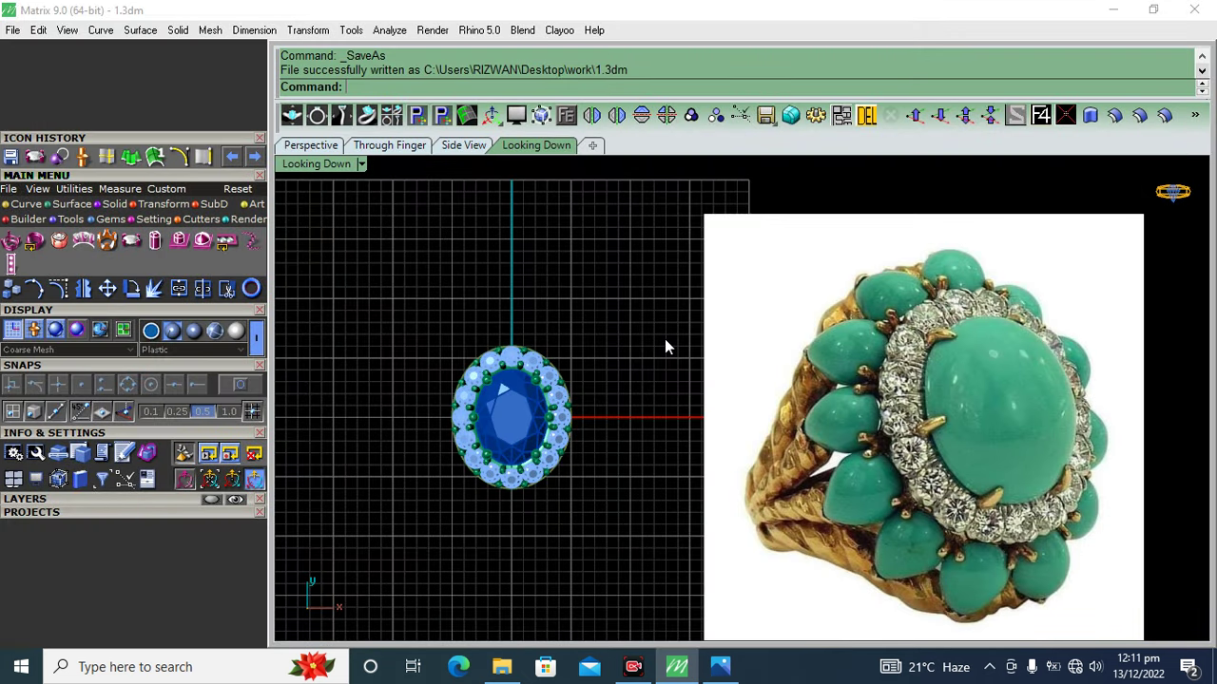
click(765, 115)
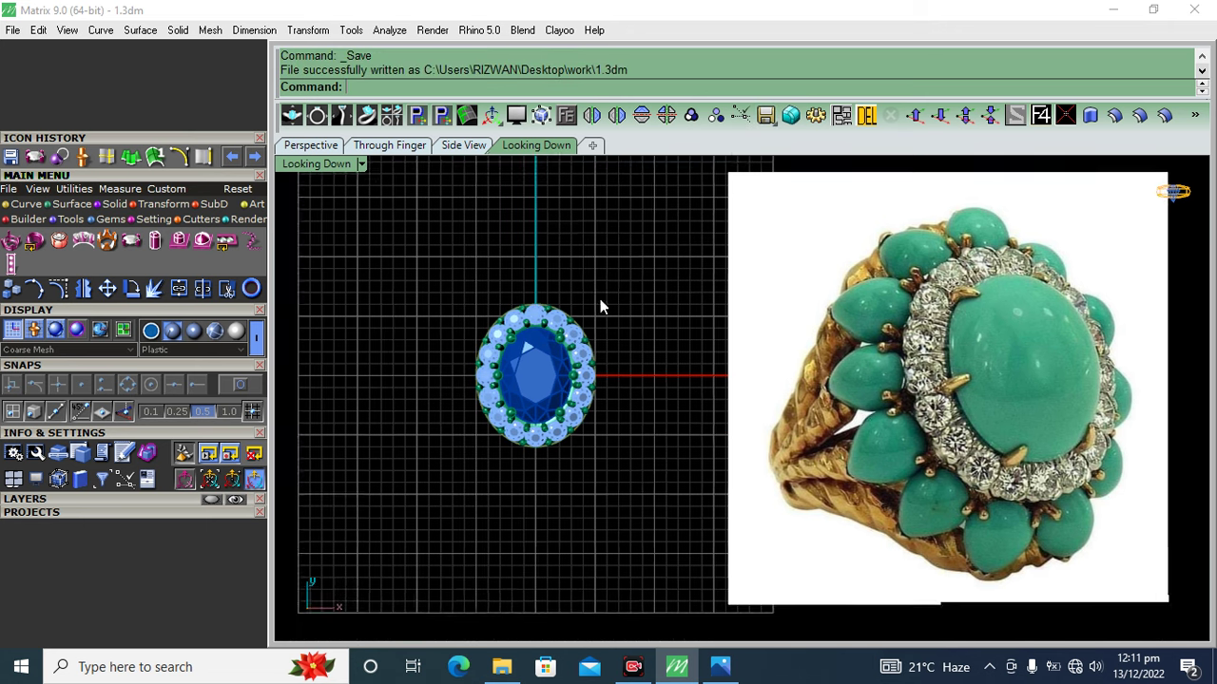
- Choose the Pear shape in Gem Loader and load a 6.0 mm, 0.35 ct pear gem
click(114, 219)
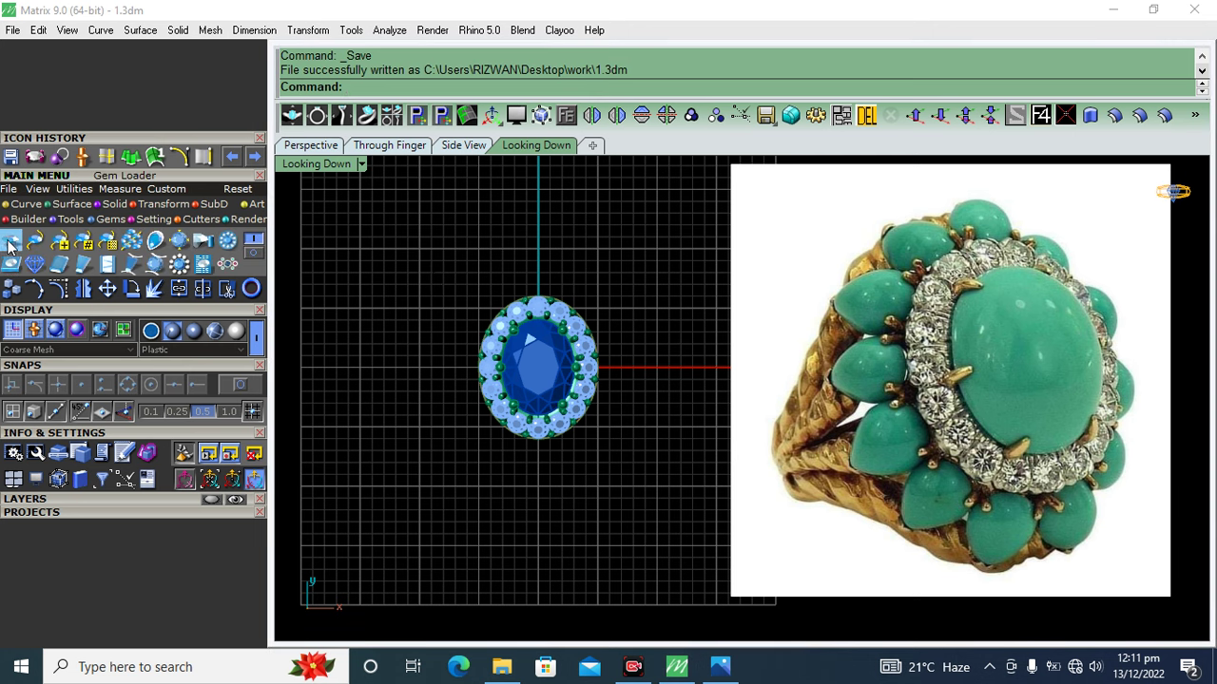
click(19, 243)
scroll(154, 261, down, 3)
scroll(157, 228, down, 3)
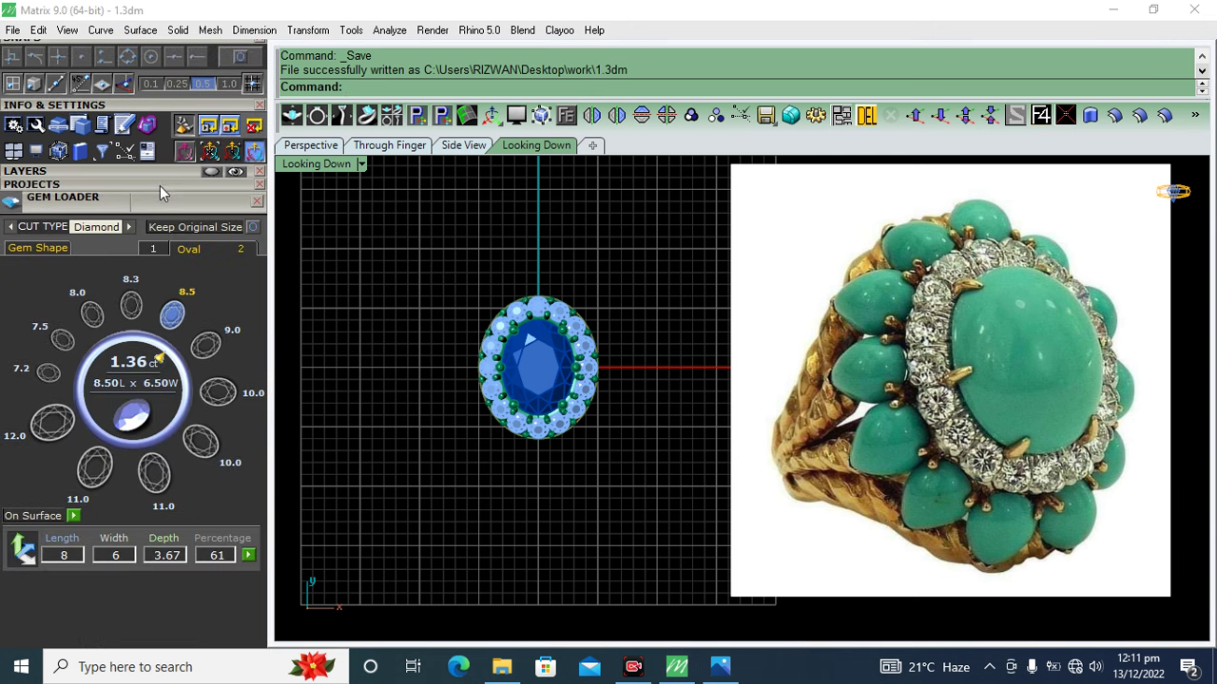
click(32, 249)
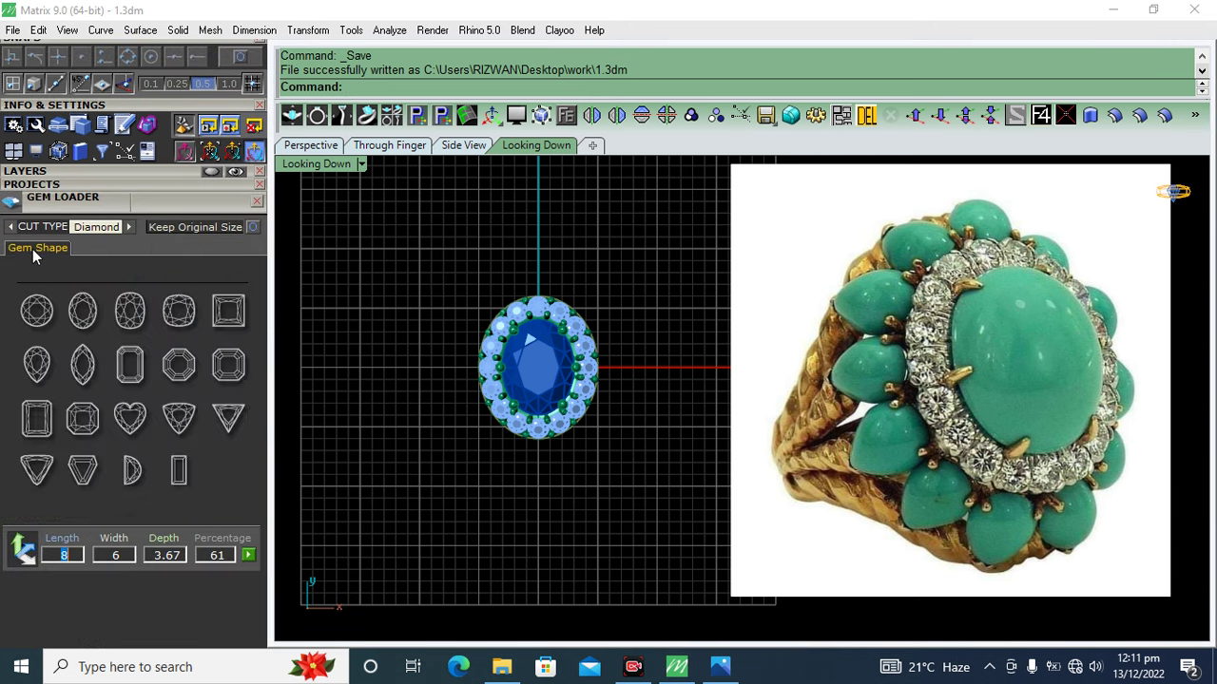
click(38, 363)
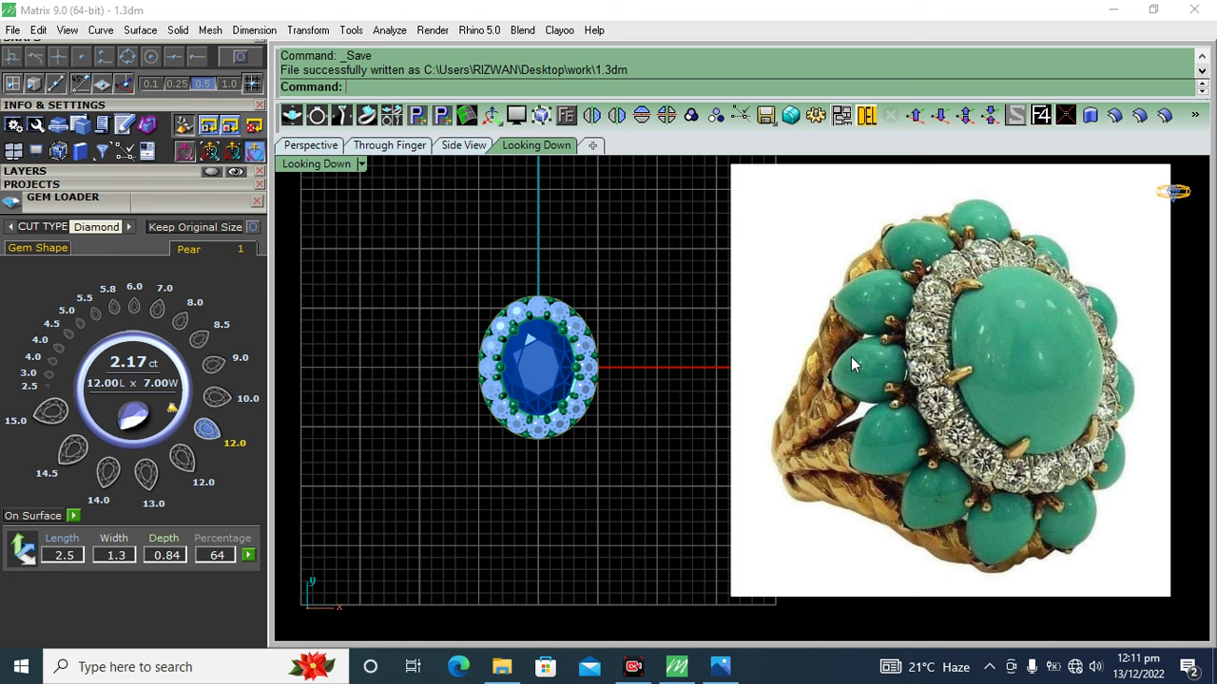
key(Left)
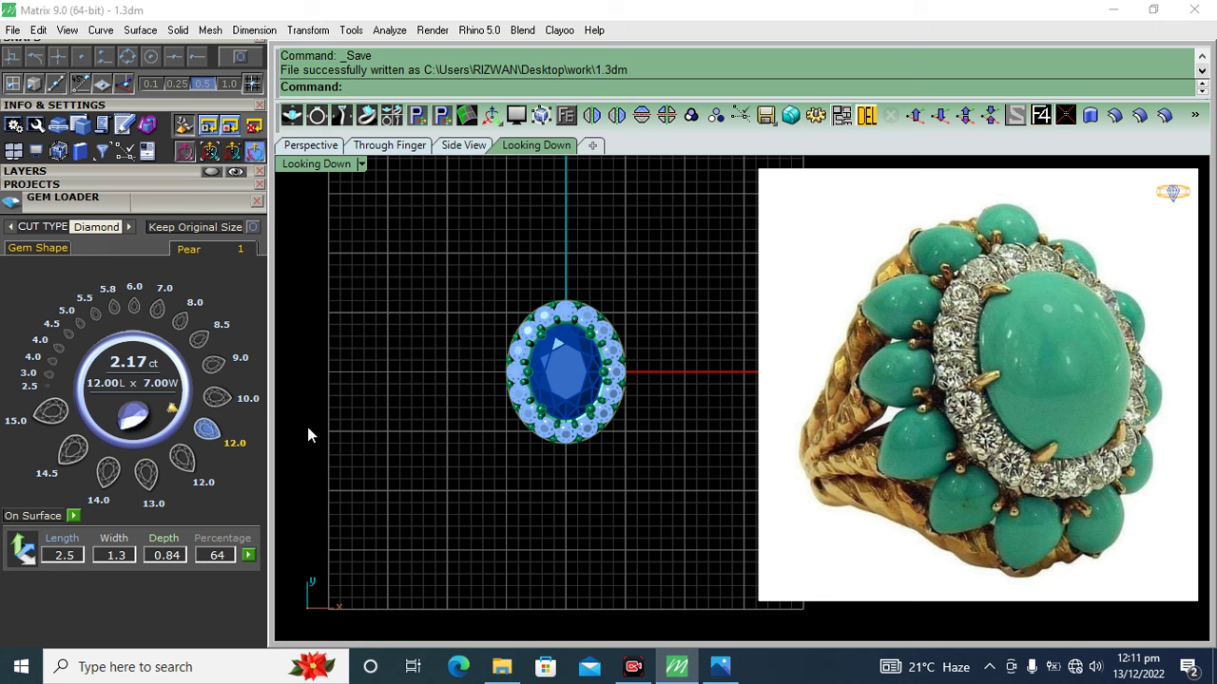
click(134, 309)
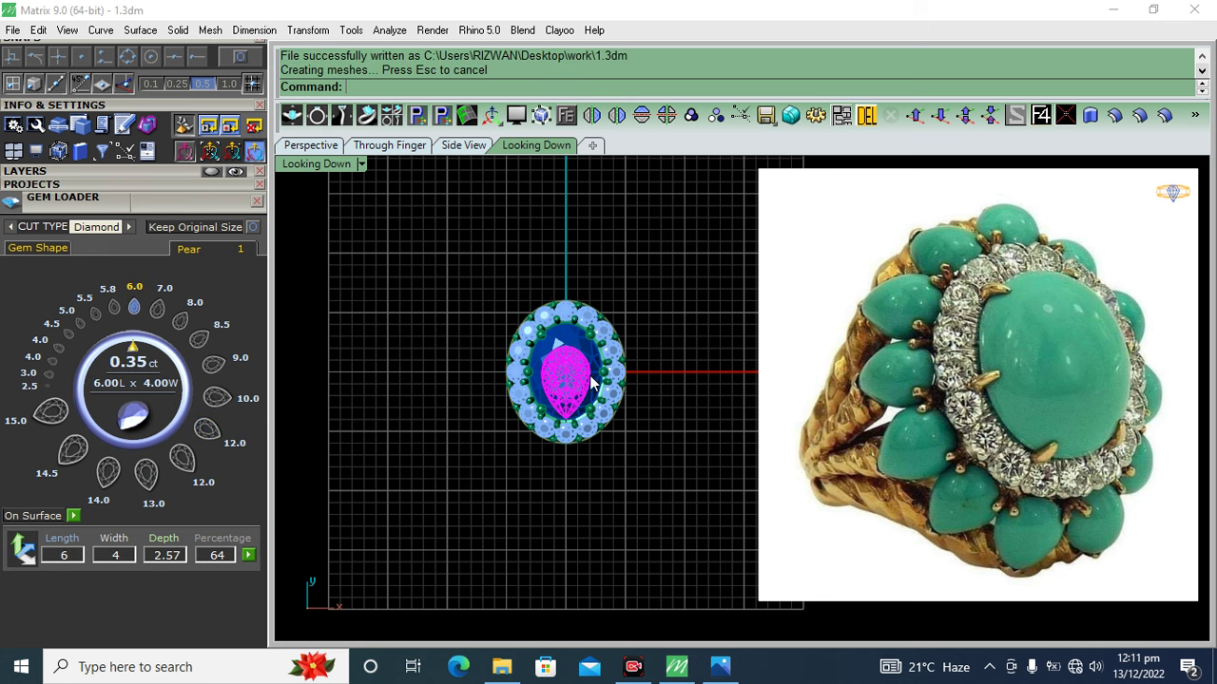
- Move the pear gem below the halo, briefly trying the gem profile tool
drag(567, 380, 562, 478)
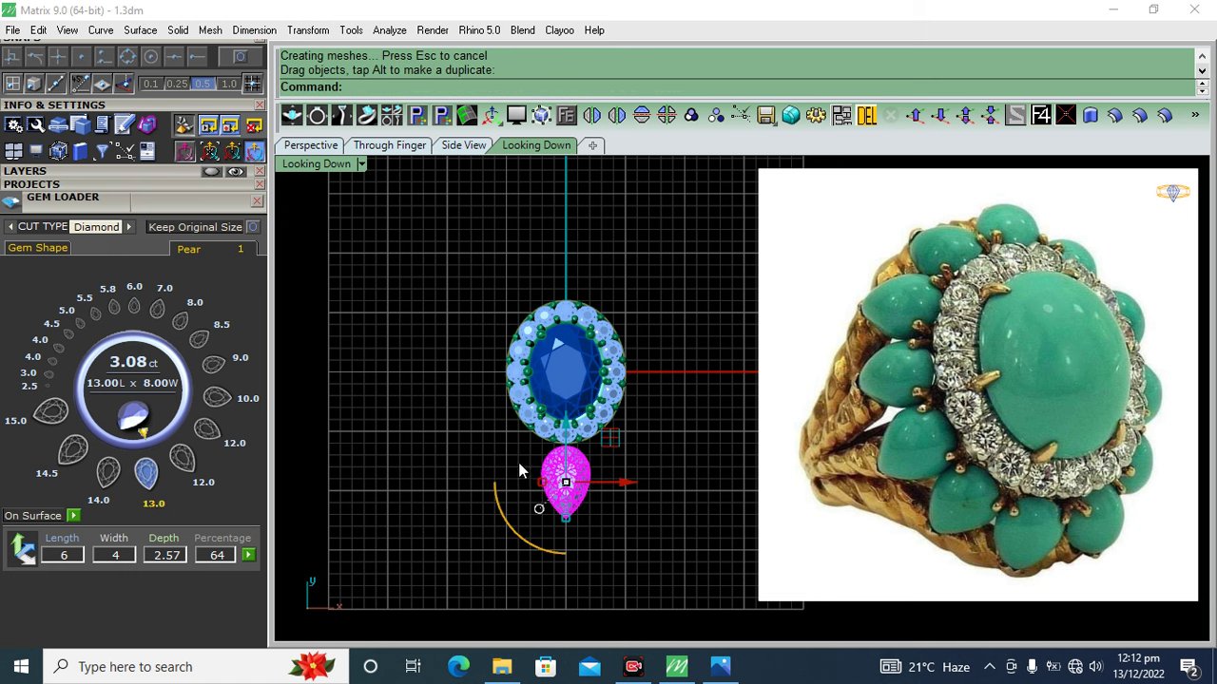
scroll(570, 475, up, 5)
scroll(570, 475, up, 2)
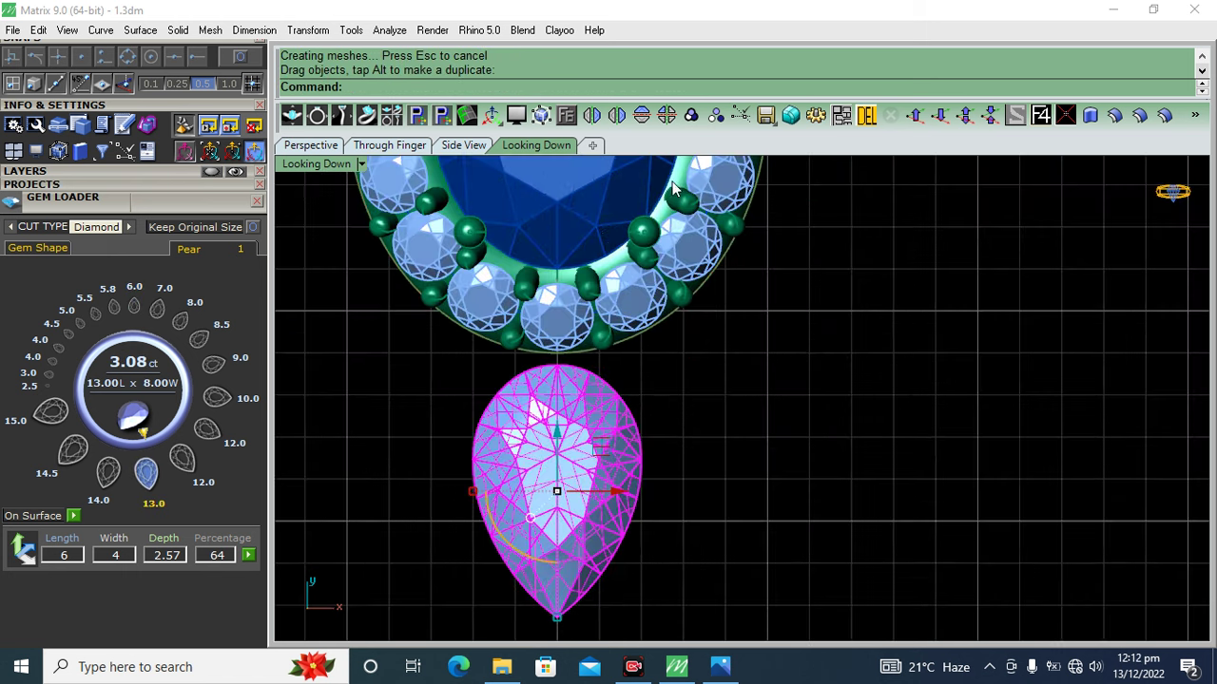
click(566, 116)
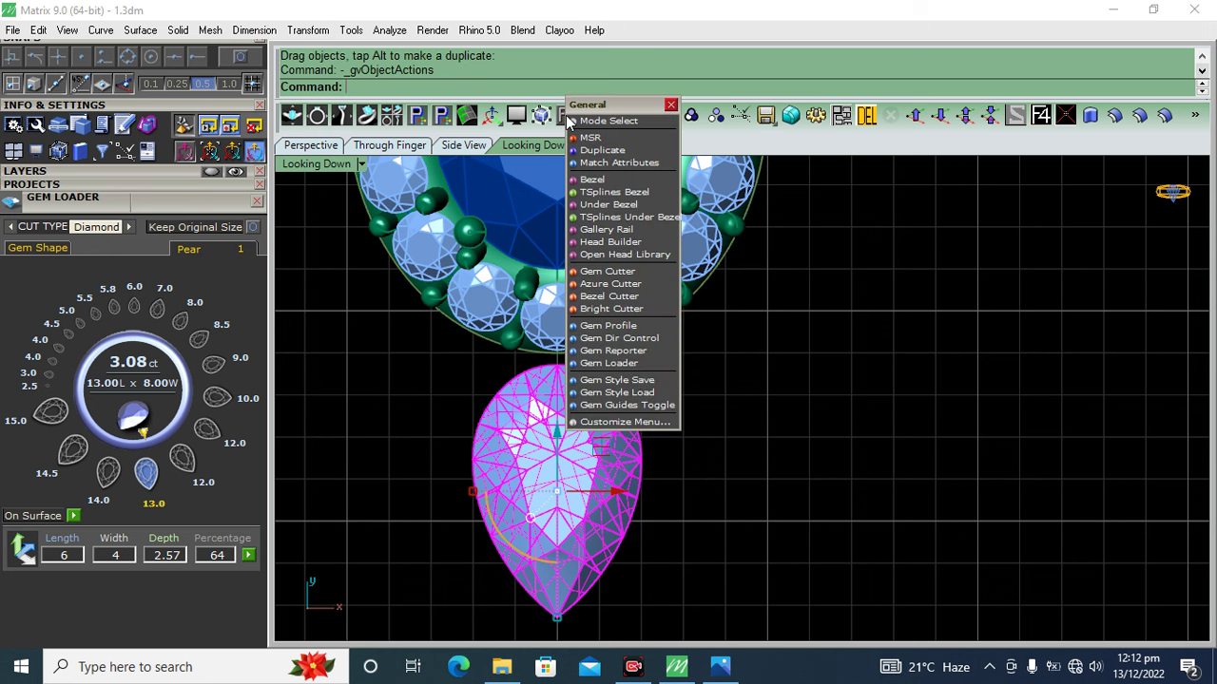
click(609, 326)
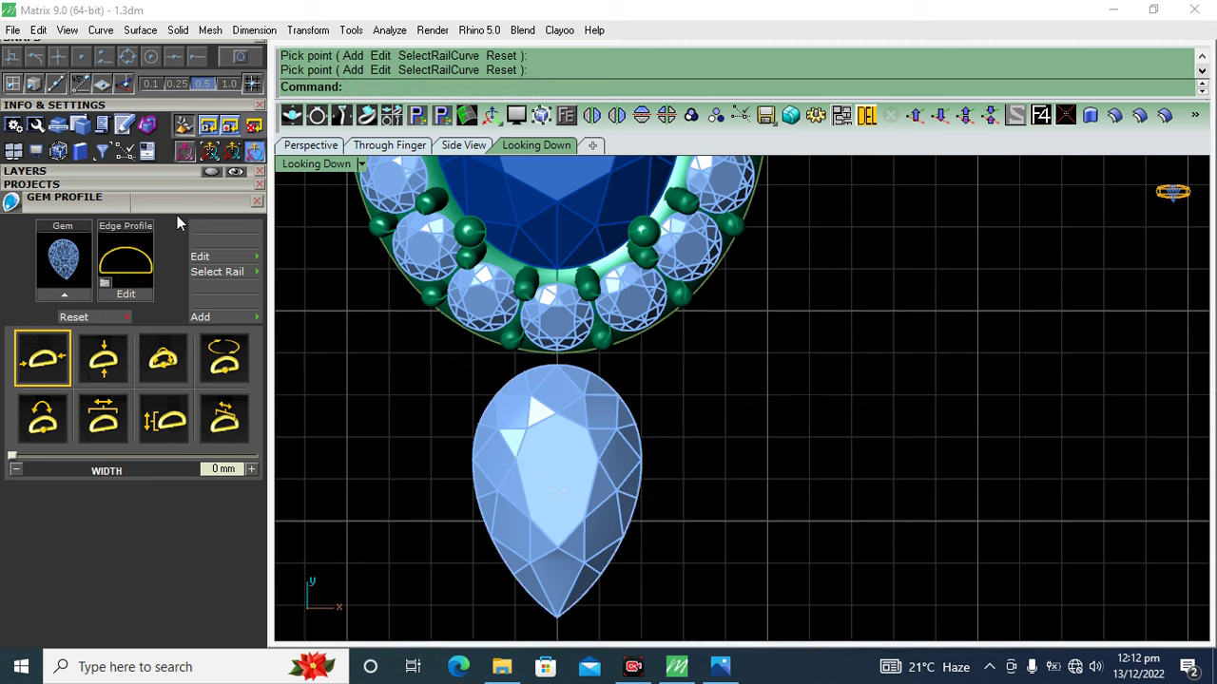
key(Escape)
- Hide the gem layer and select the pear outline curve
click(119, 173)
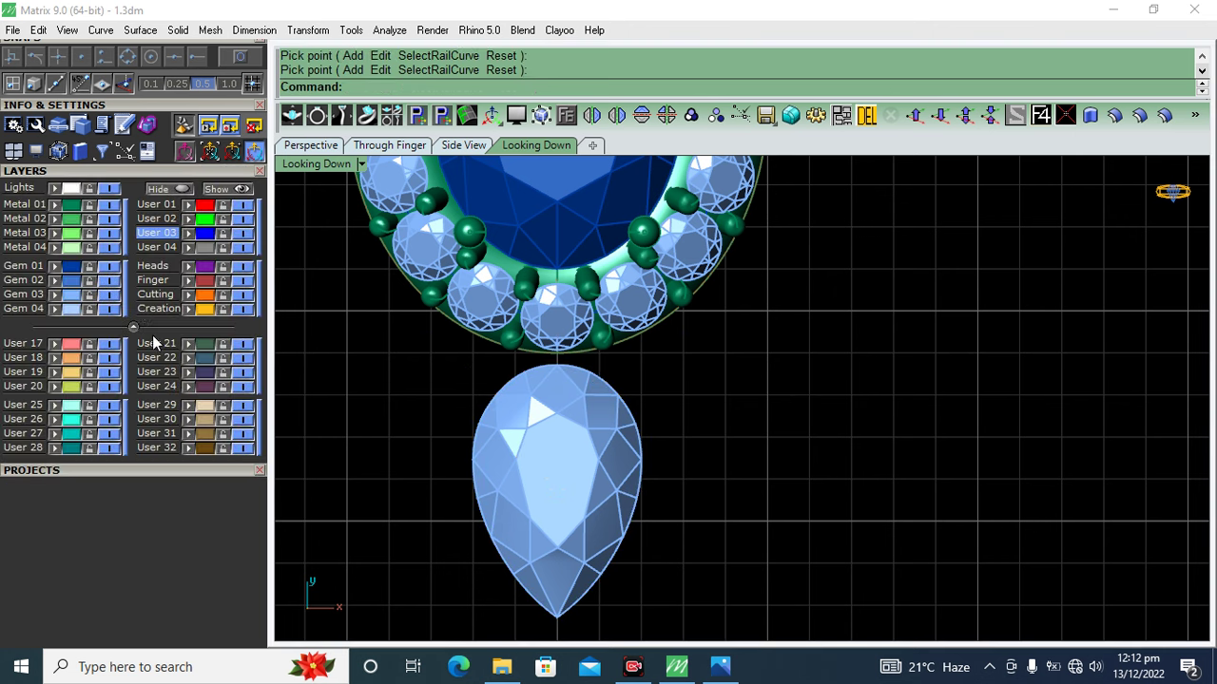
click(109, 301)
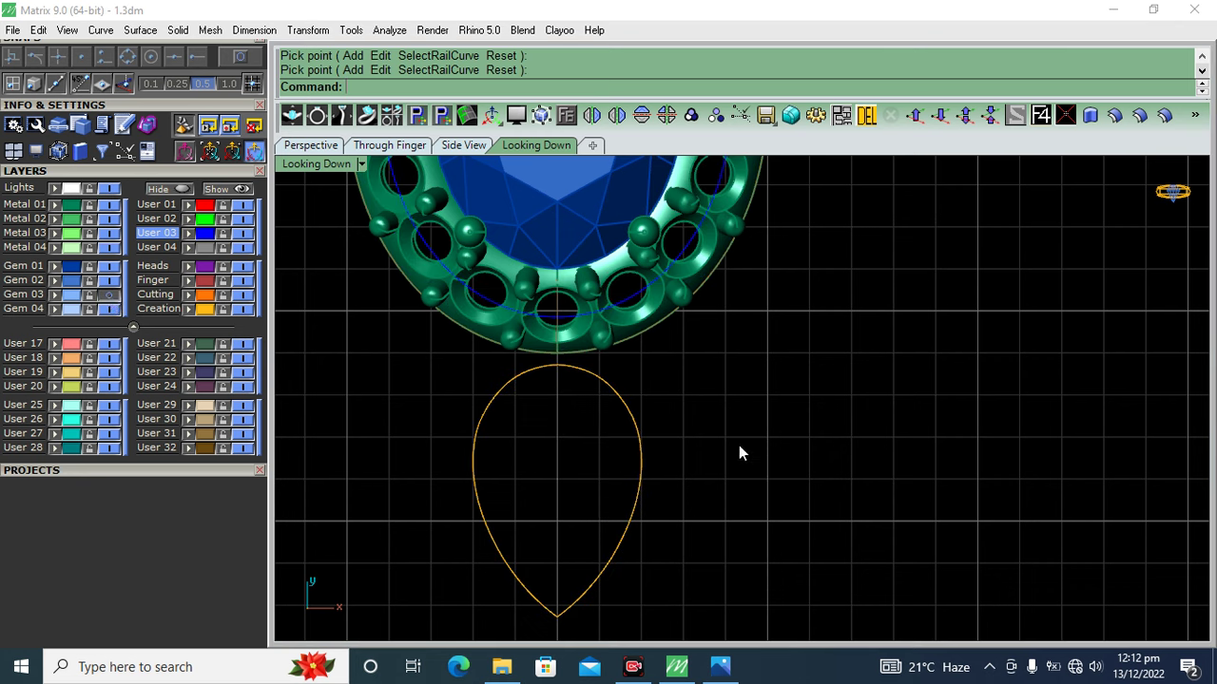
drag(726, 416, 582, 478)
click(155, 172)
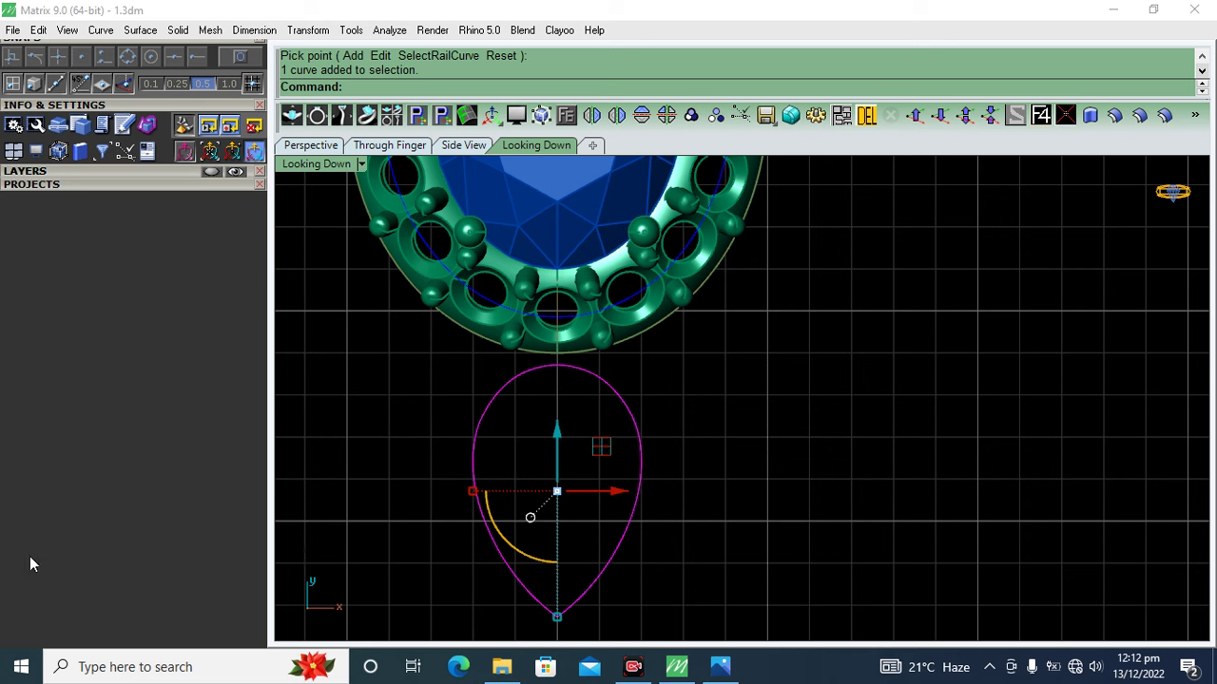
click(24, 290)
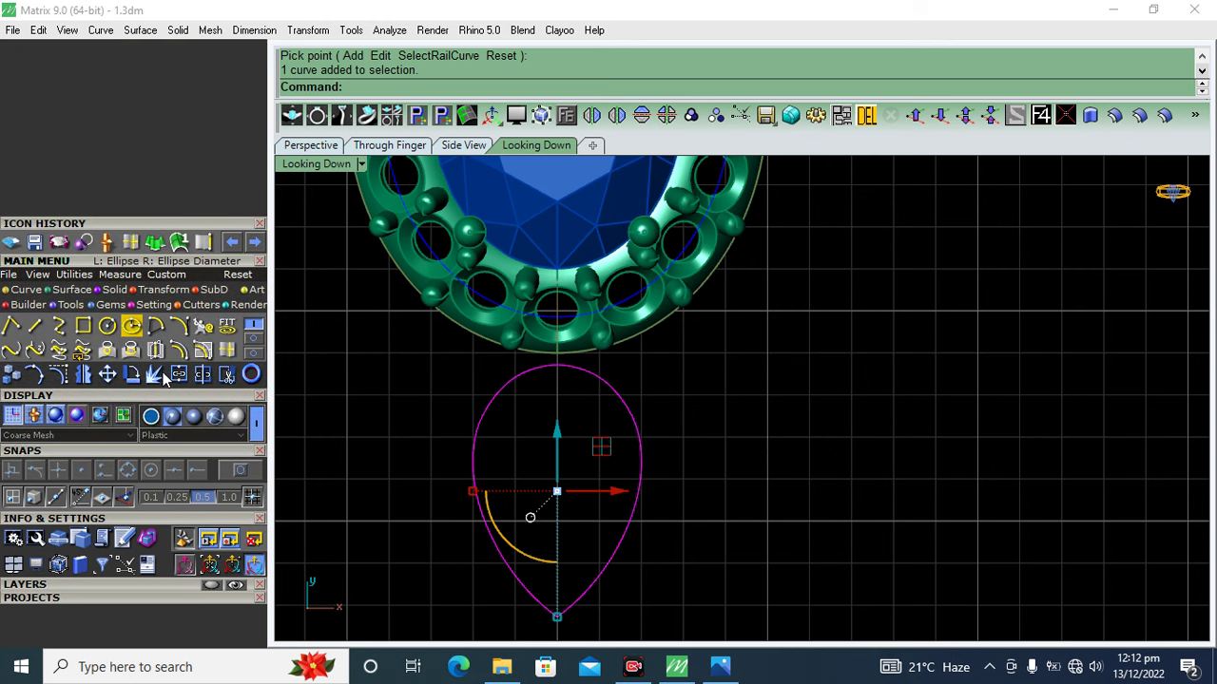
- Try offsetting the pear curve 0.5 inward, then undo the offset
click(178, 351)
scroll(522, 361, up, 2)
scroll(514, 364, up, 2)
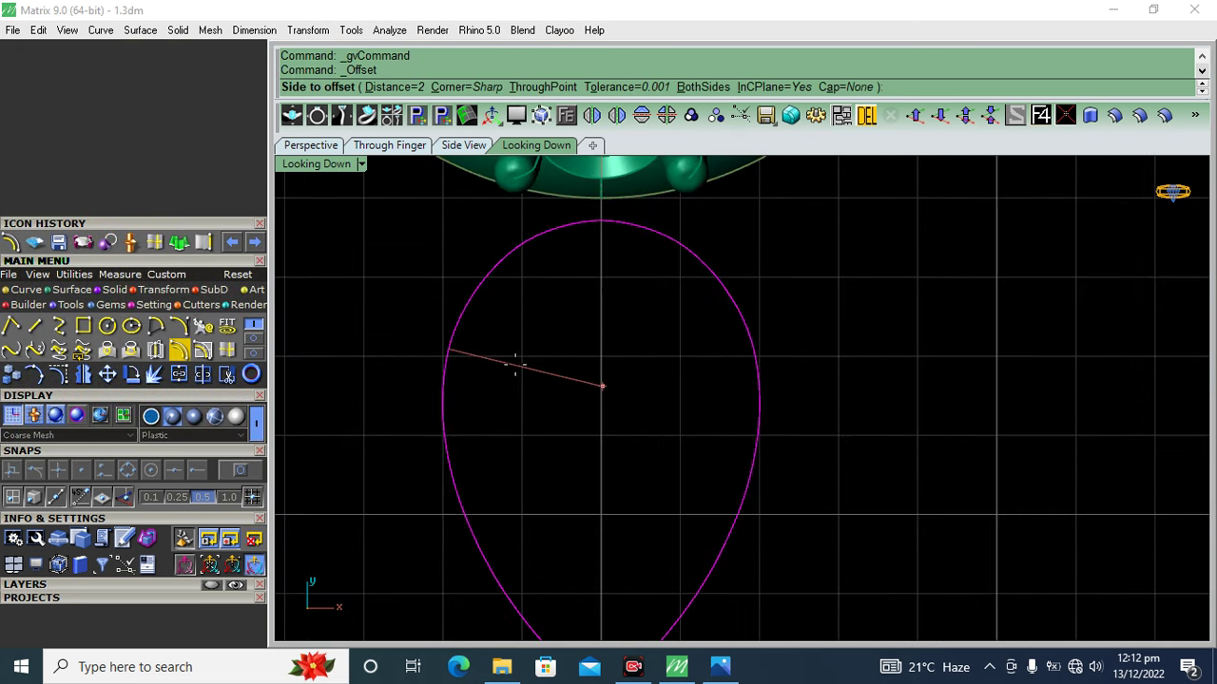
text(.5)
key(Return)
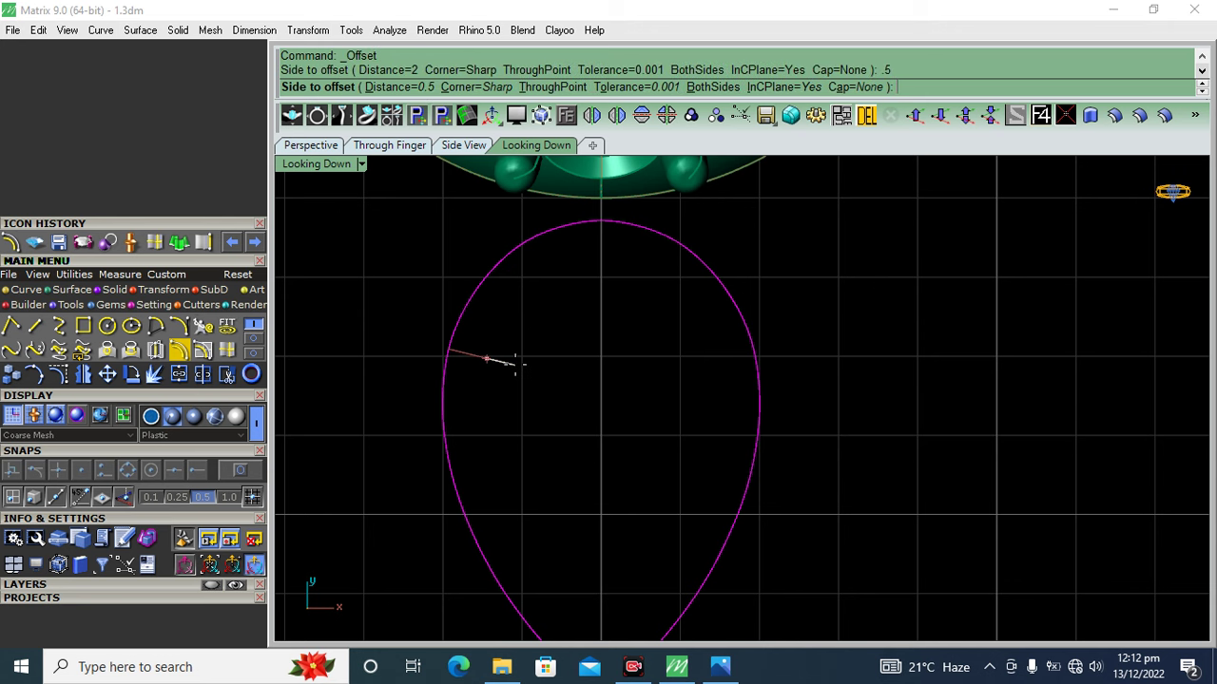
click(507, 376)
click(713, 435)
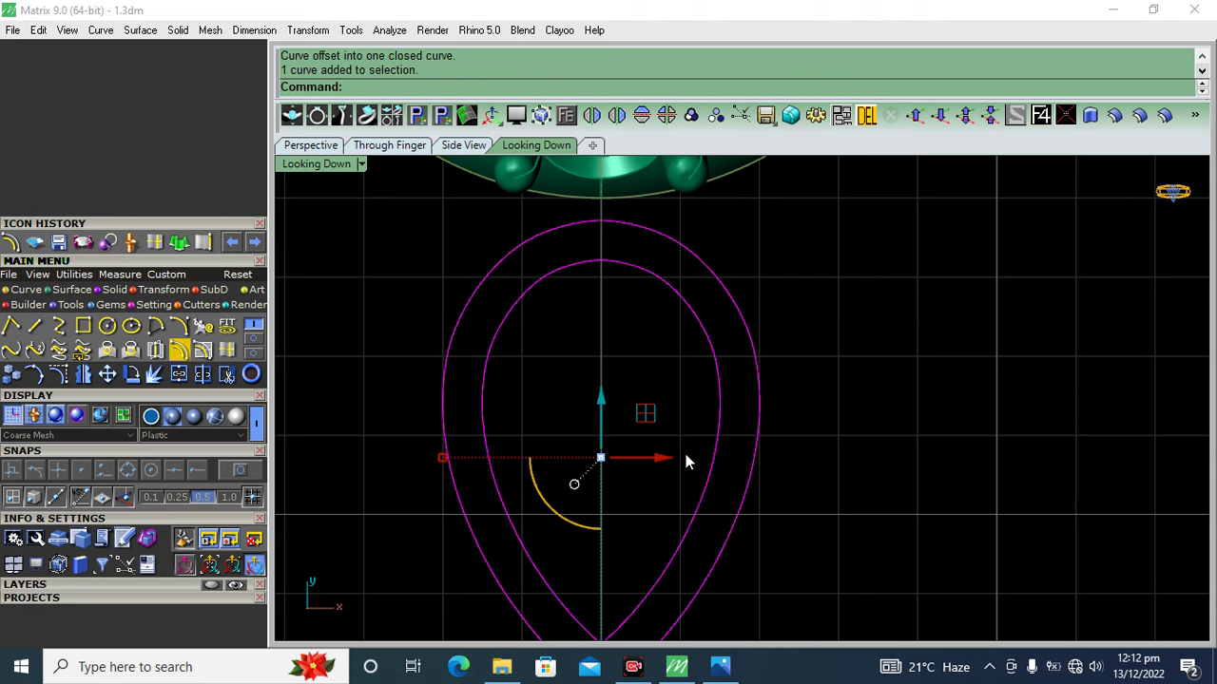
key(ctrl+z)
- Offset the pear curve 0.6 inward and fill between both curves with a planar surface
key(Return)
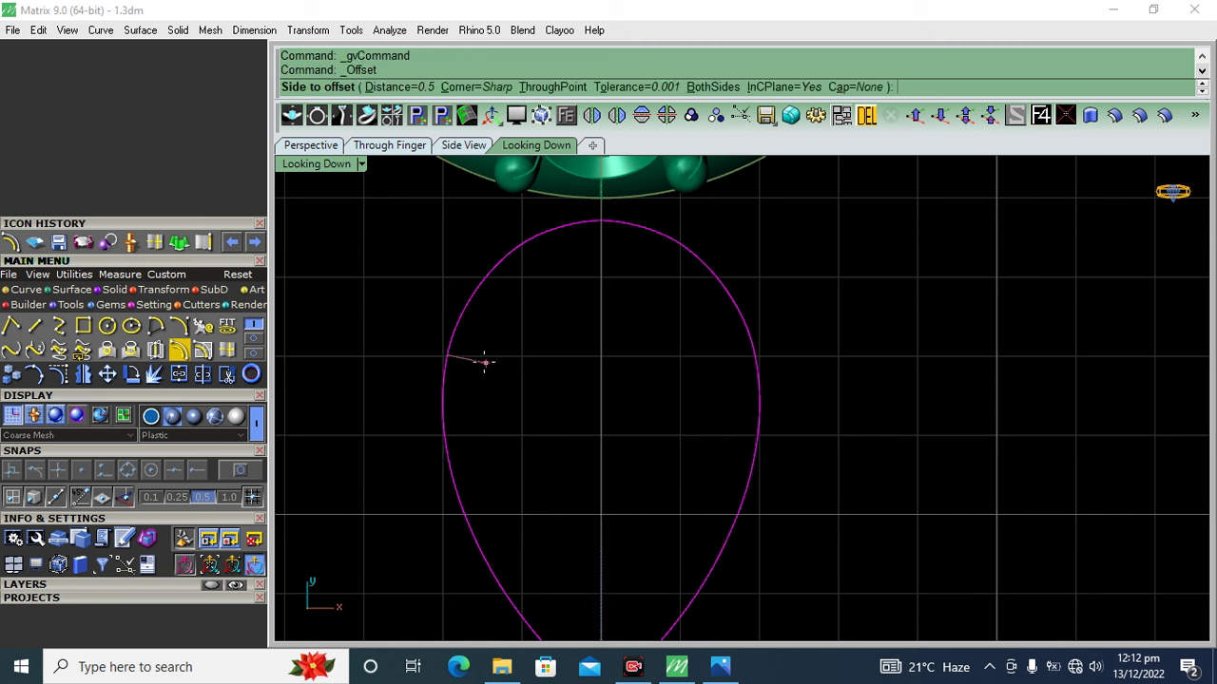
text(.36)
key(Return)
text(.6)
key(Return)
click(485, 371)
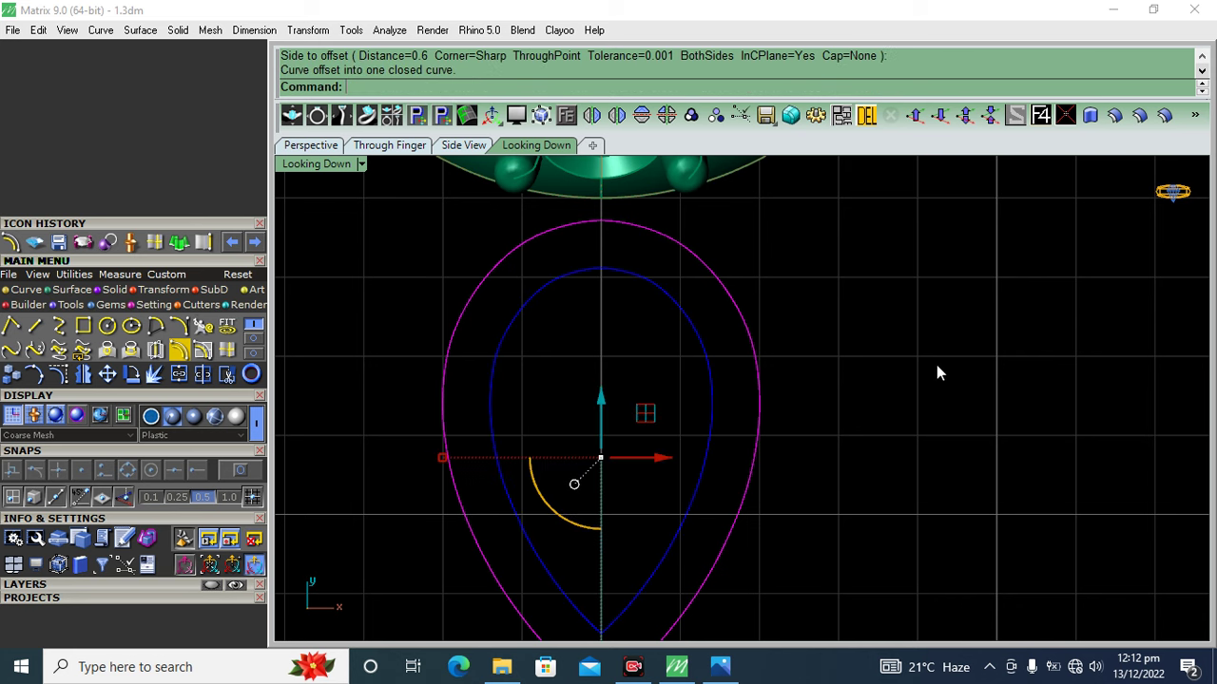
click(83, 326)
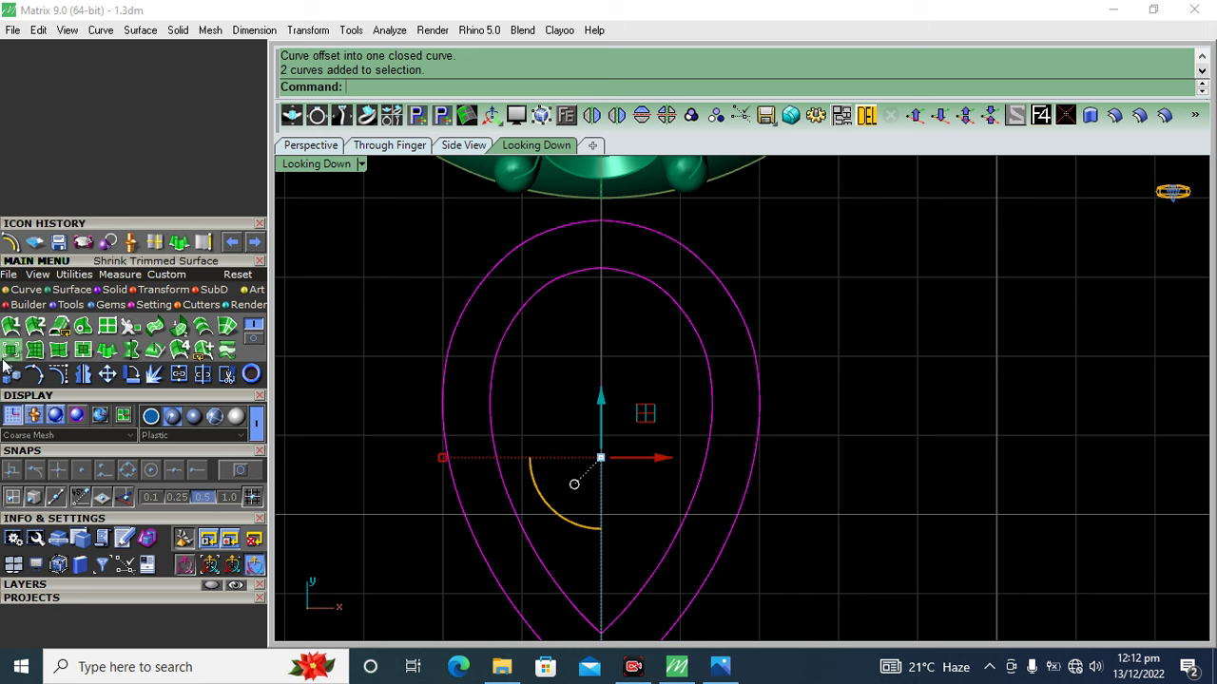
click(84, 329)
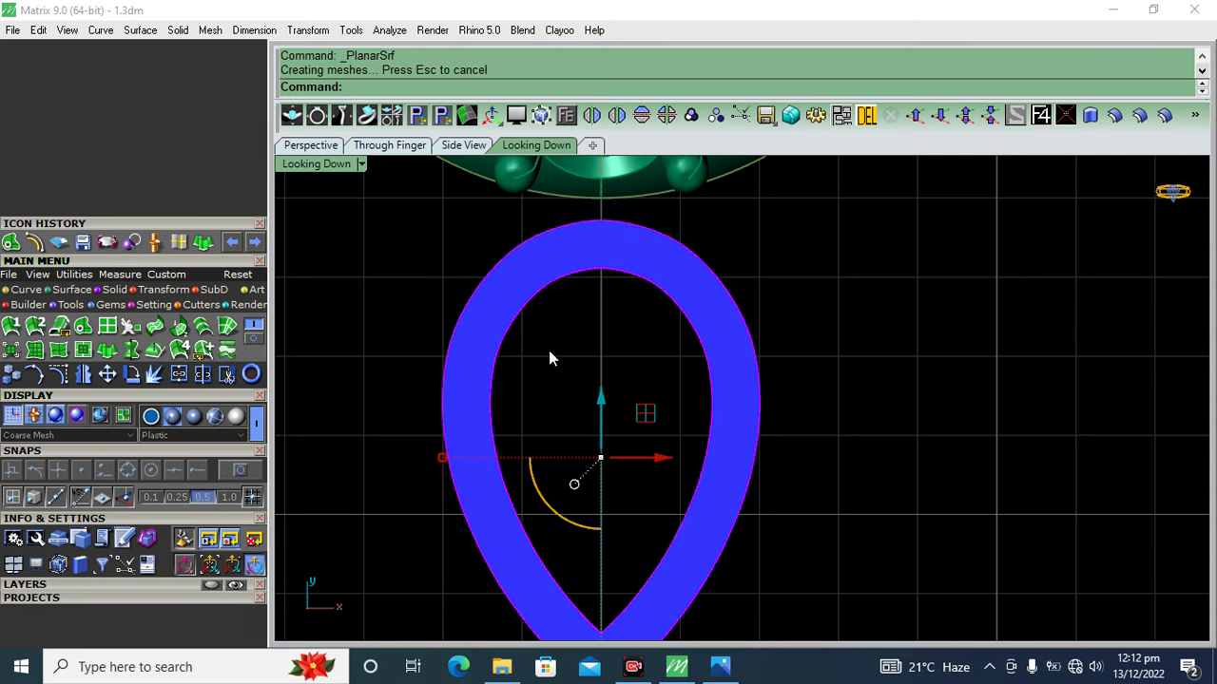
- Delete the leftover curves and thicken the pear band upward into a 0.5-thick solid with Offset Surface
scroll(573, 244, down, 3)
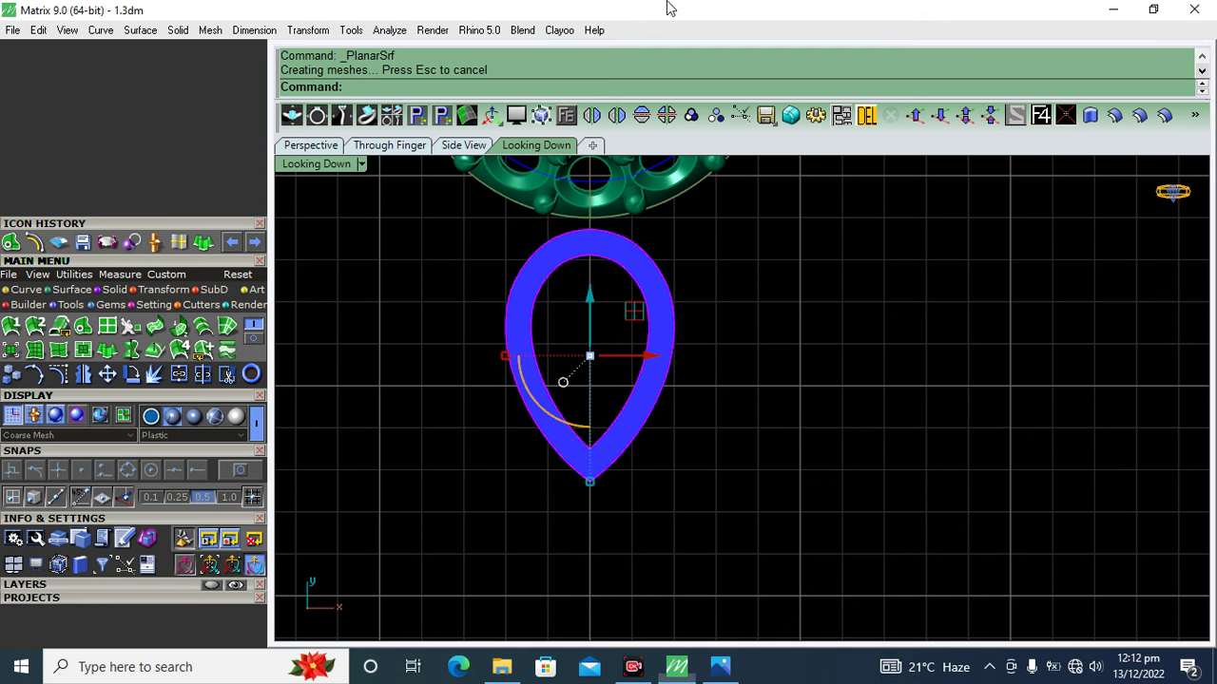
click(866, 115)
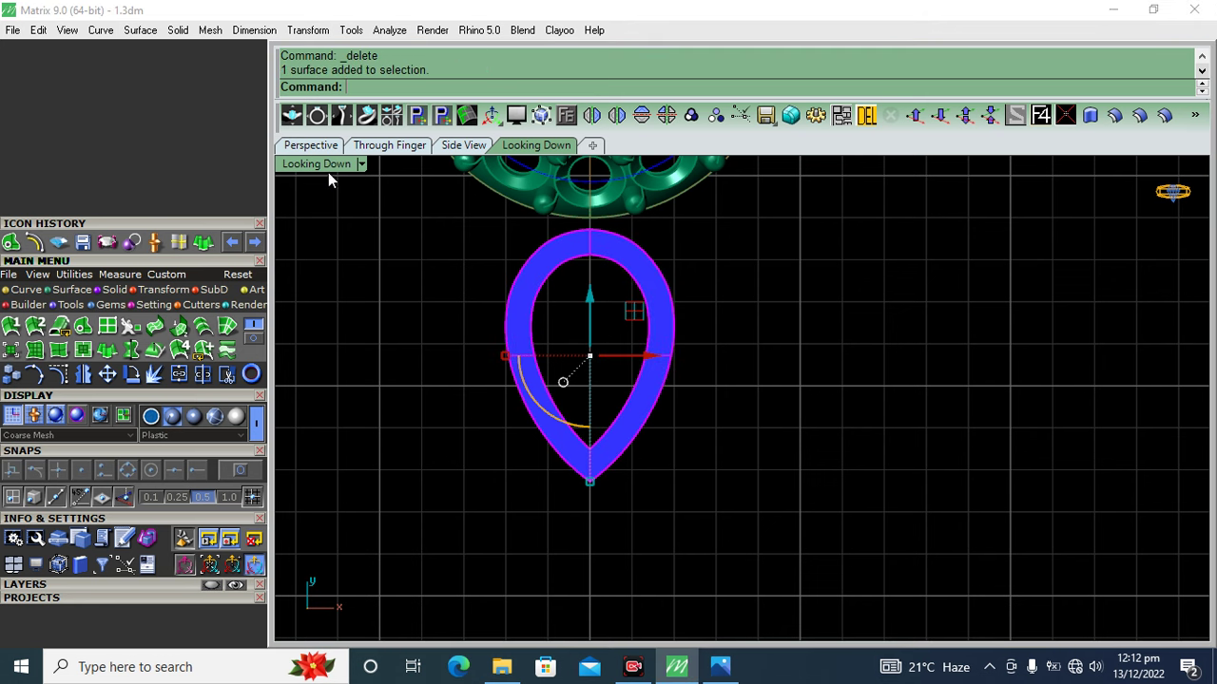
click(309, 144)
click(1114, 115)
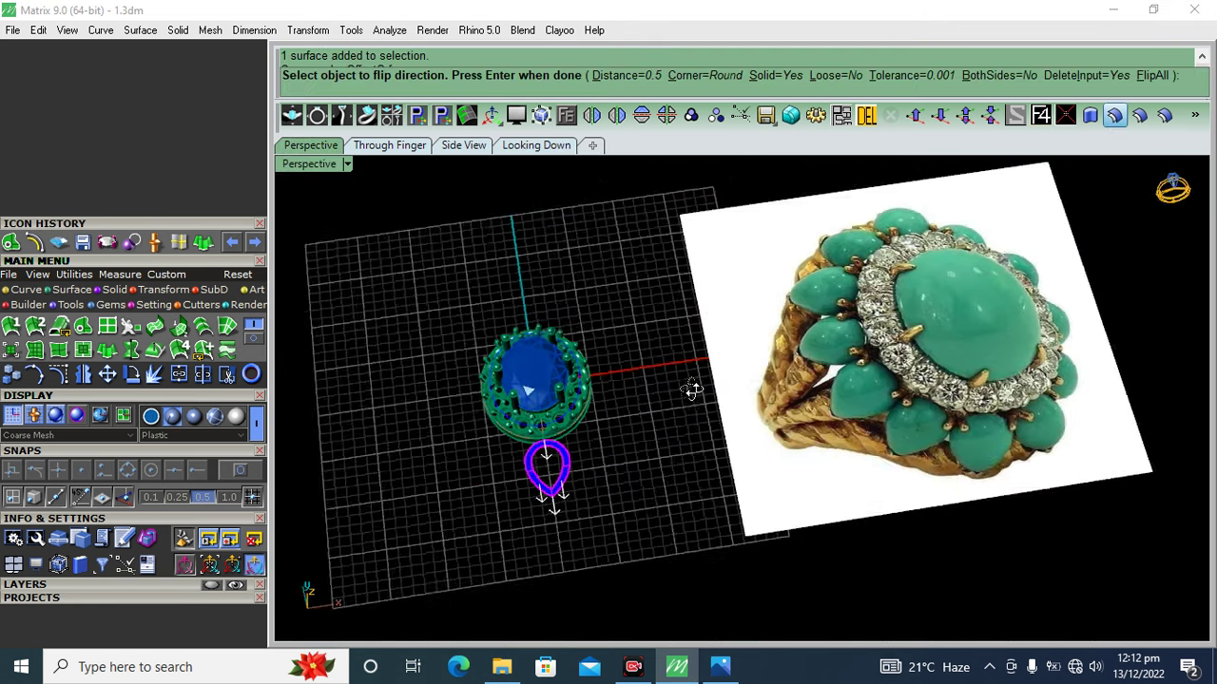
right_drag(692, 389, 736, 491)
scroll(736, 491, up, 2)
scroll(701, 443, up, 4)
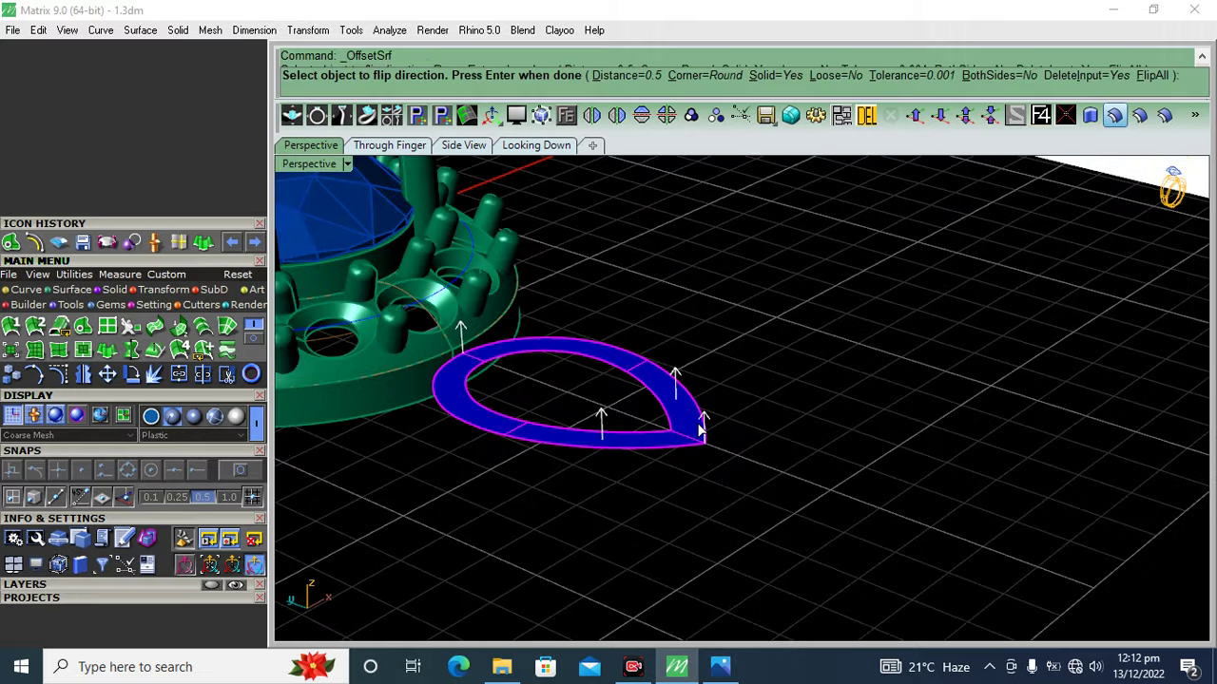
text(1)
key(Return)
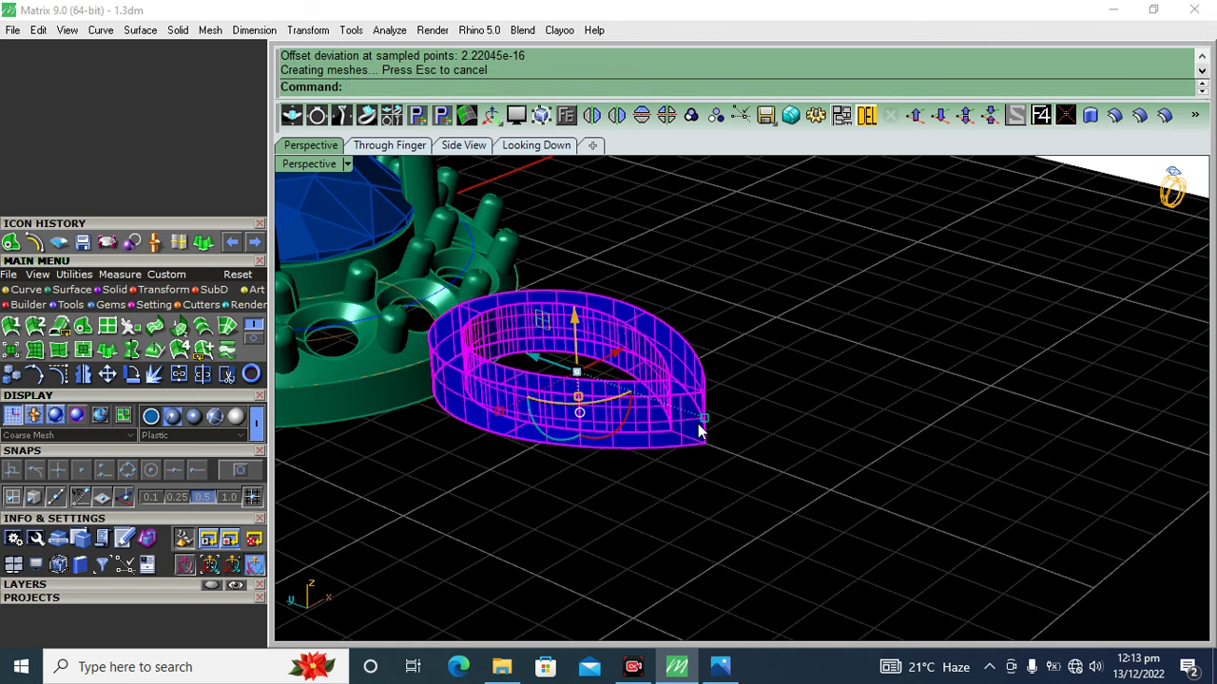
click(849, 369)
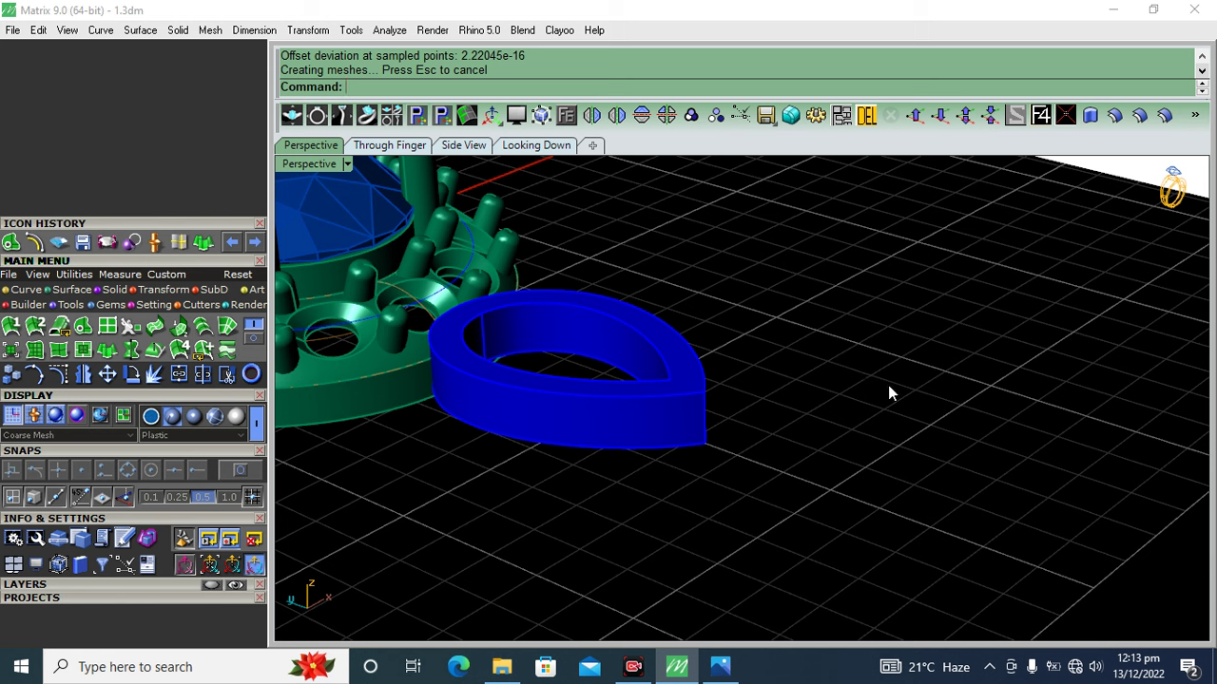
- Turn the Gem 03 layer back on and drag the pear gem up into the teardrop bezel
click(101, 589)
click(108, 590)
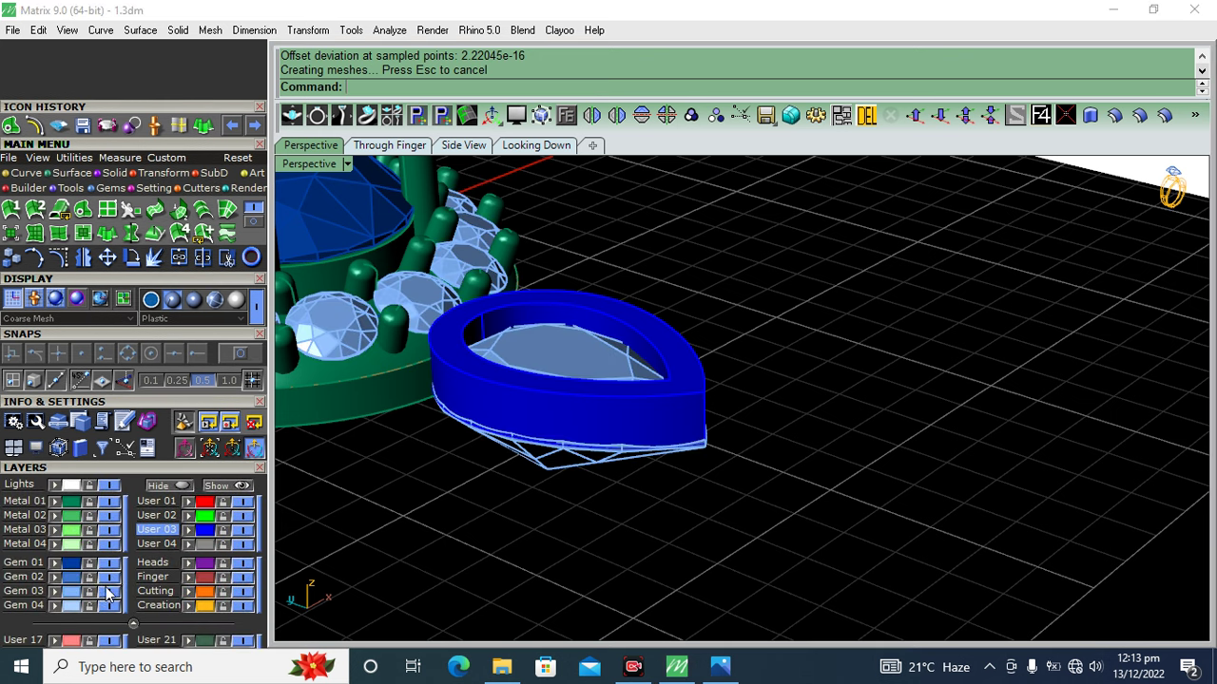
click(604, 462)
drag(575, 375, 588, 322)
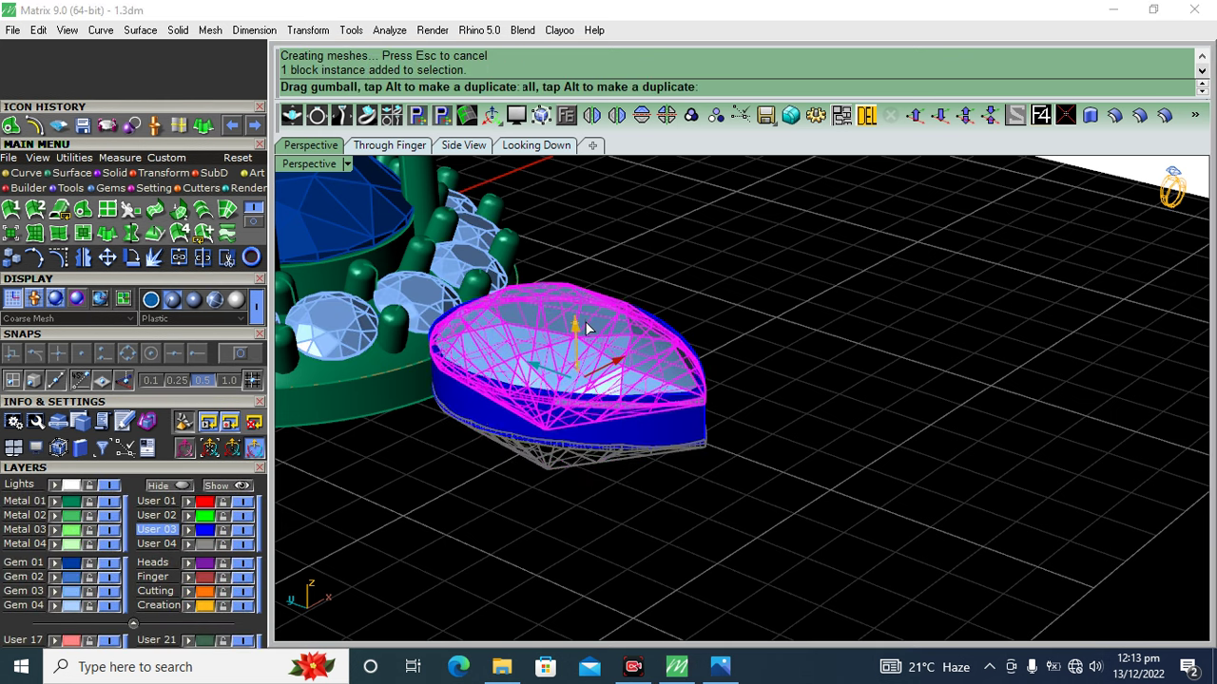
click(910, 336)
scroll(846, 354, up, 2)
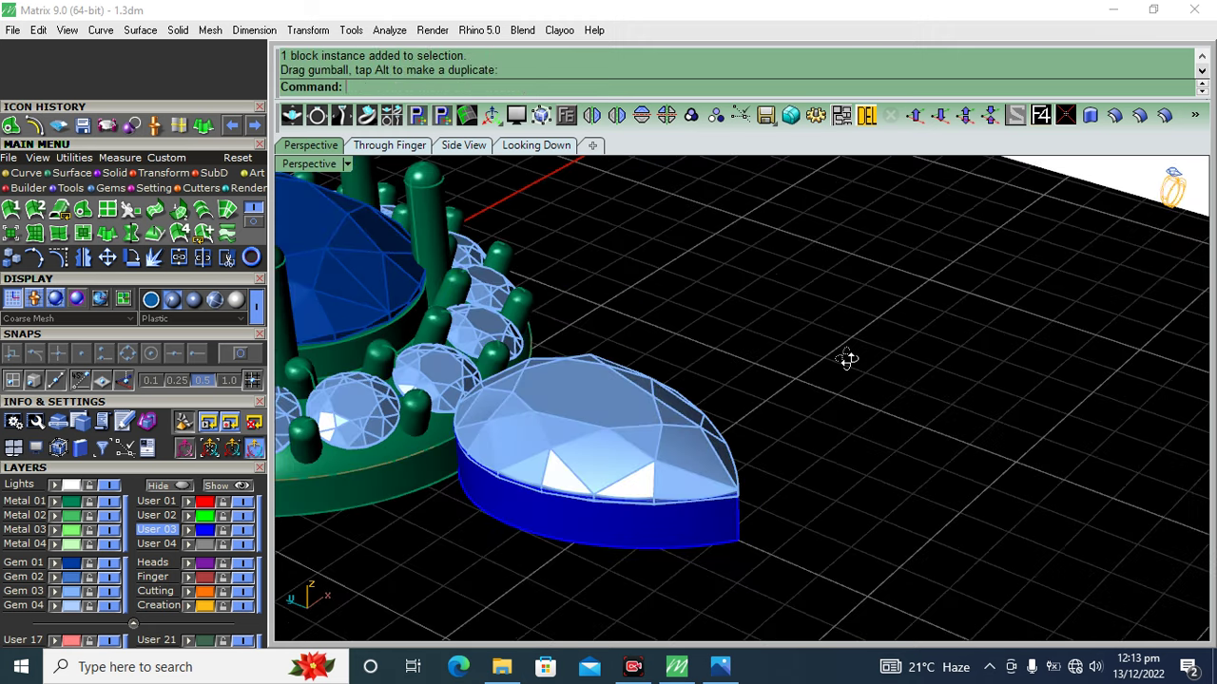
scroll(845, 356, up, 2)
click(114, 173)
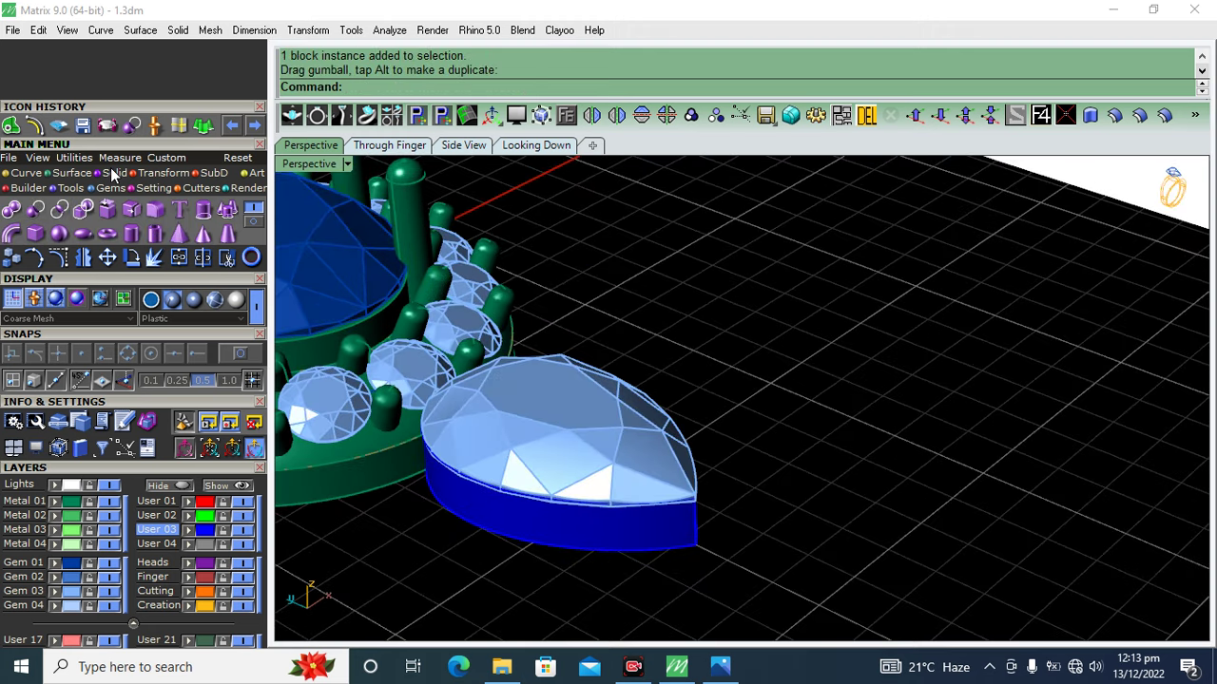
- Place a 0.75-diameter cylinder at the pear gem's tip and set its height above the gem in Side View
click(133, 238)
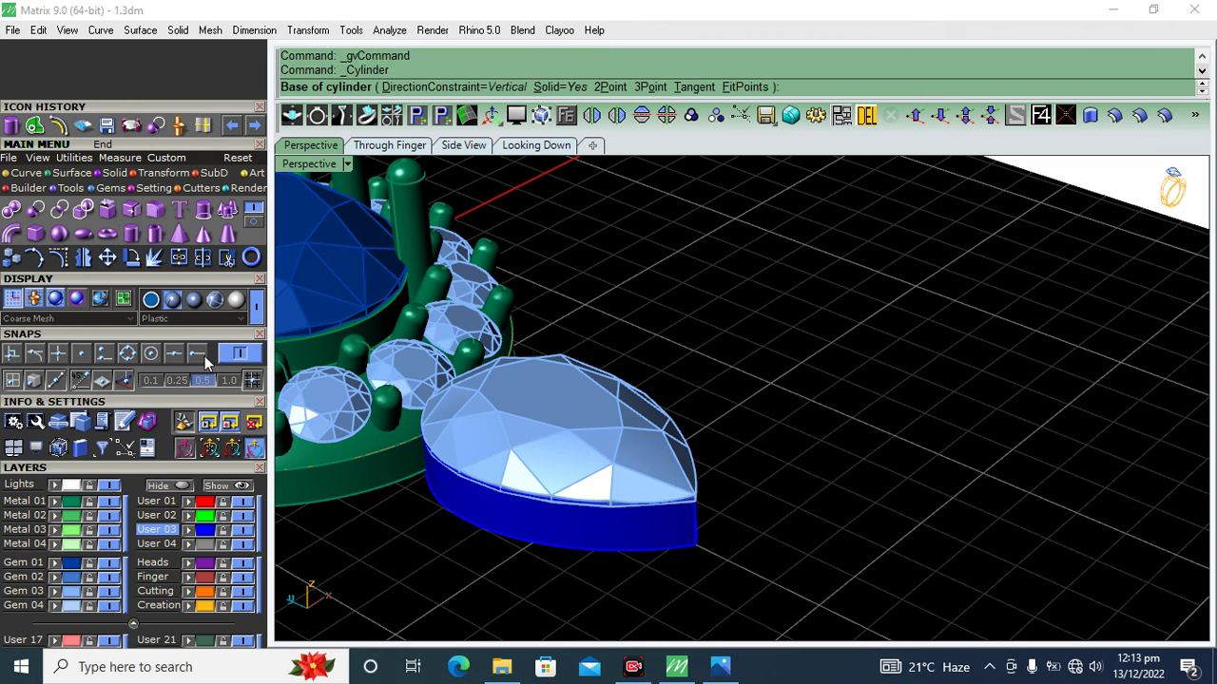
click(697, 549)
shift+right_drag(849, 486, 852, 481)
right_click(853, 481)
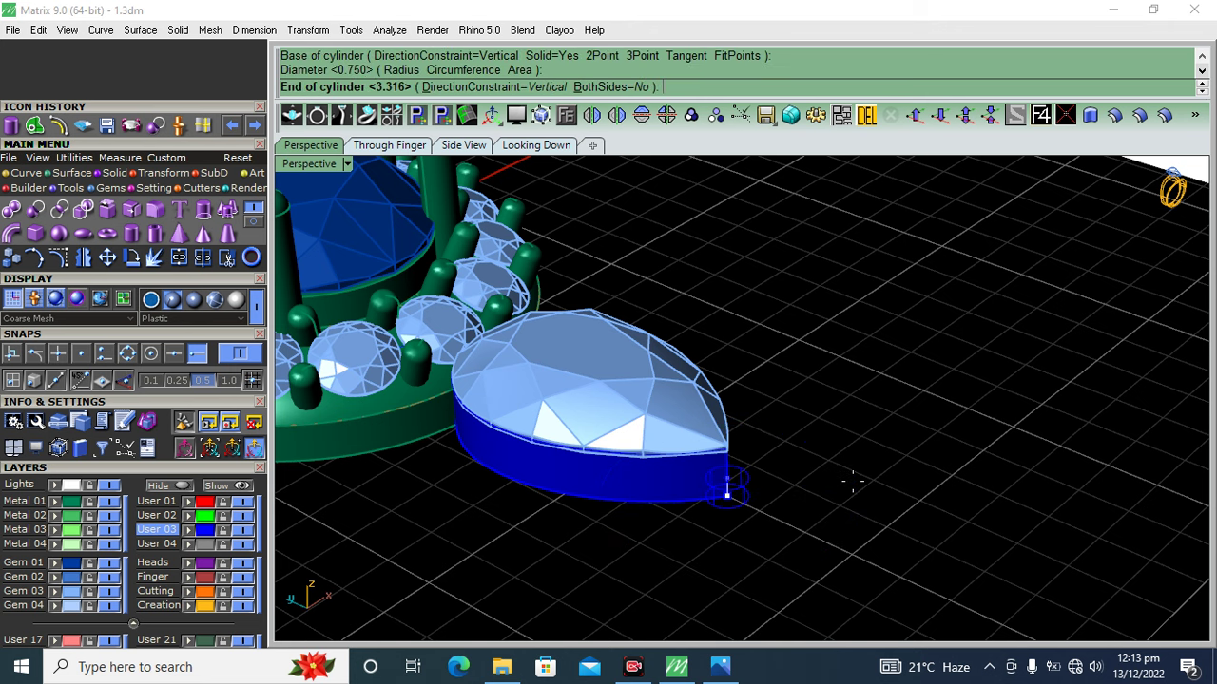
click(463, 146)
scroll(466, 275, down, 4)
scroll(466, 275, down, 2)
scroll(478, 269, up, 5)
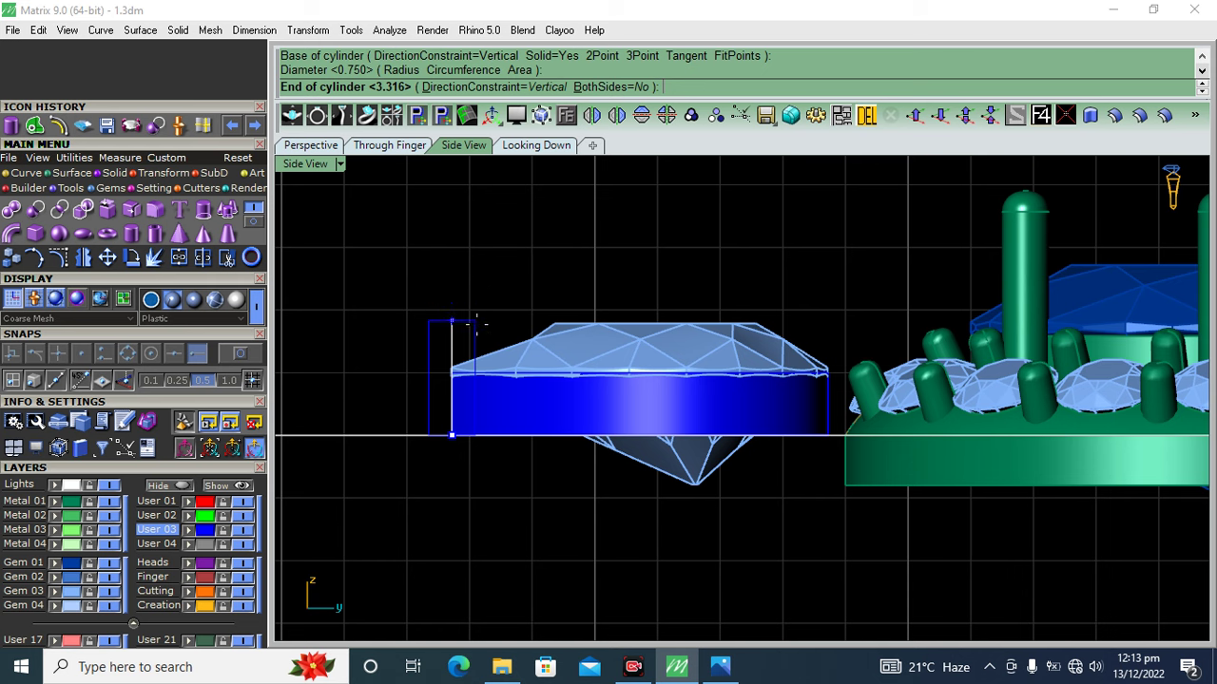
right_drag(487, 281, 484, 331)
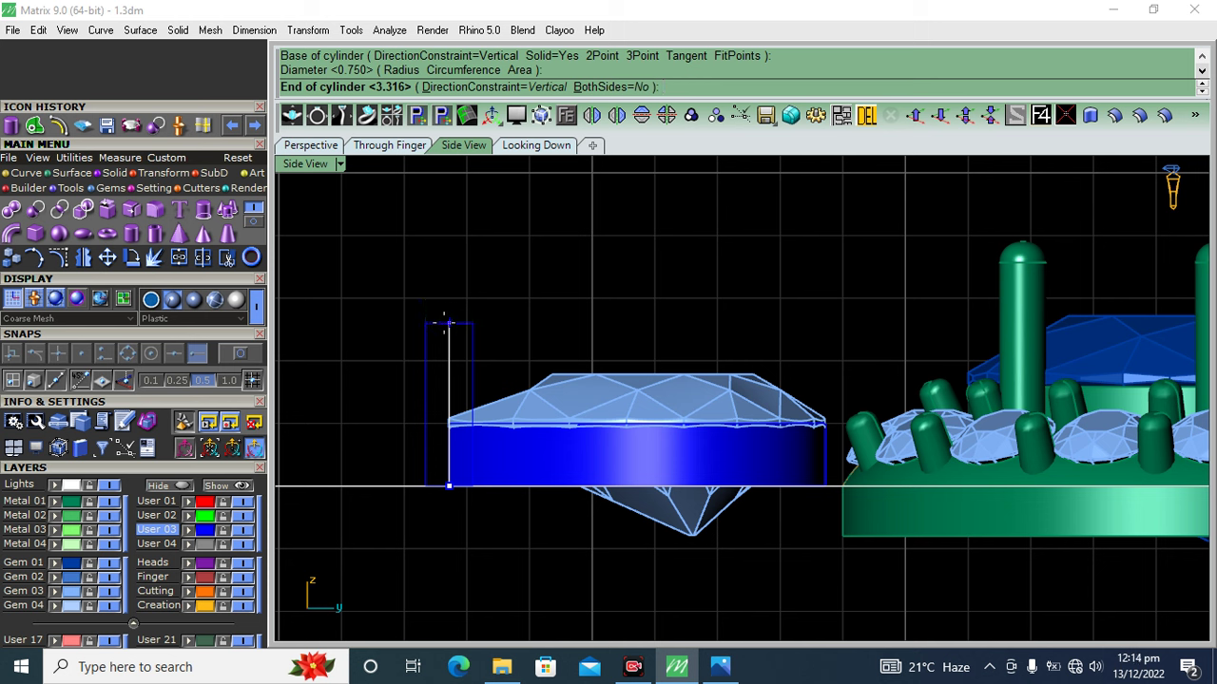
click(444, 312)
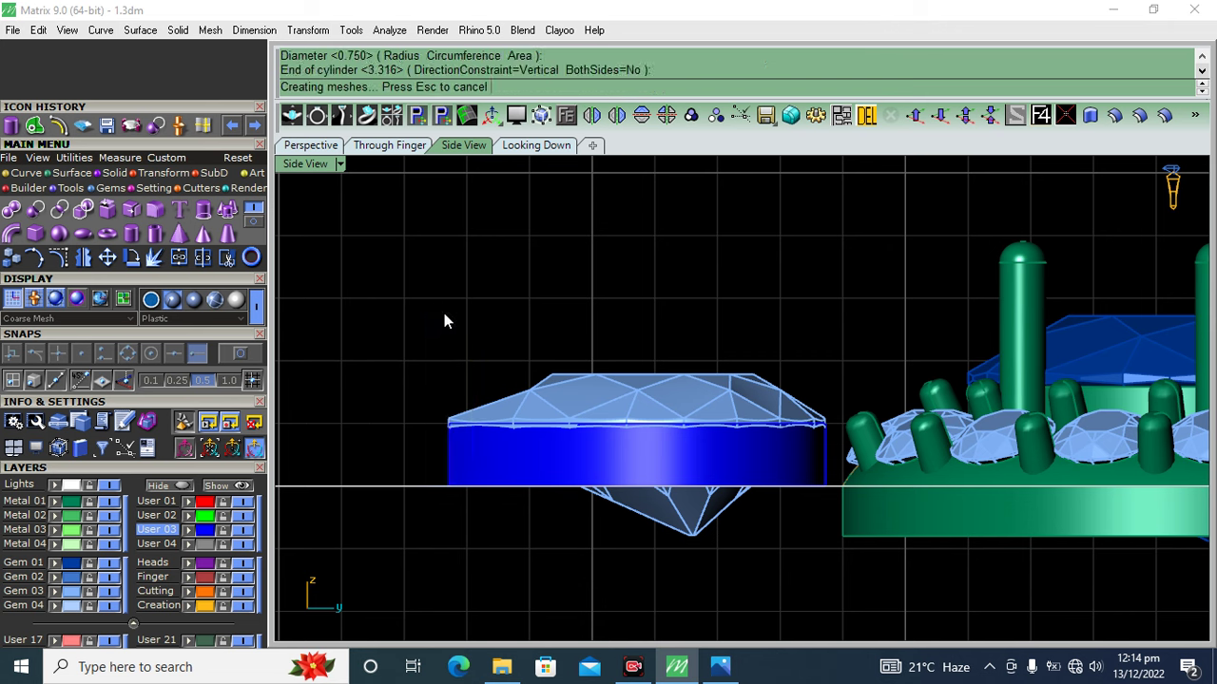
- Fillet the cylinder's top edge with a 0.33 radius to round the prong
click(154, 207)
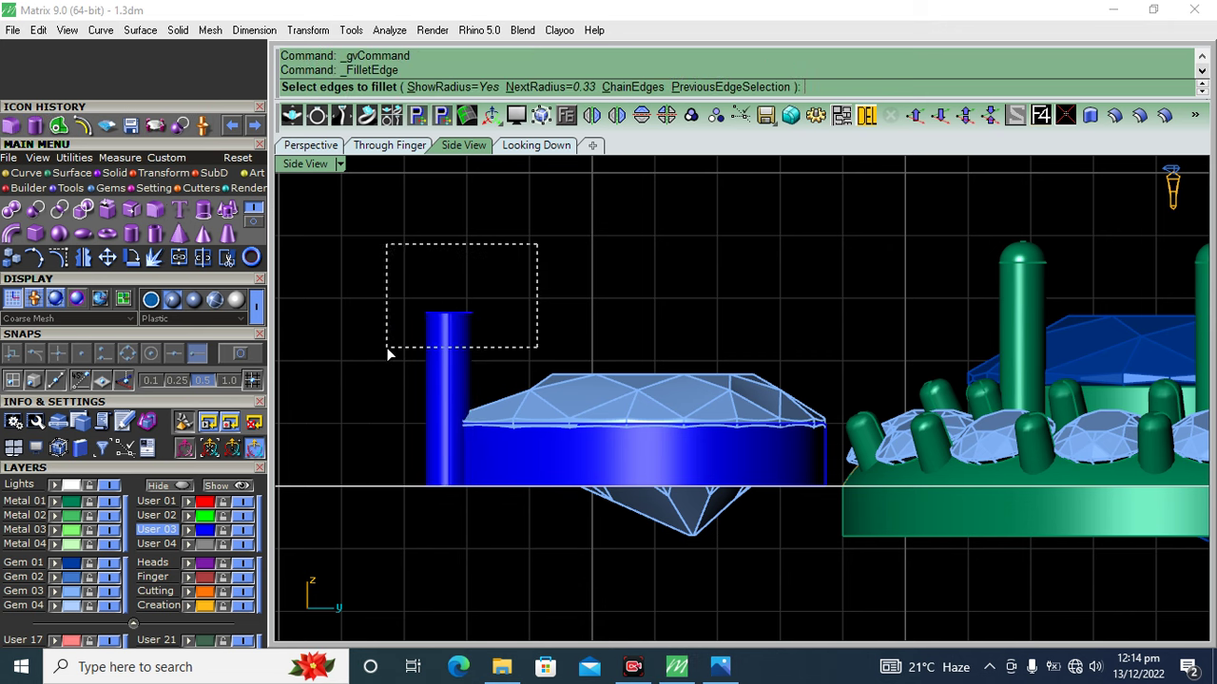
drag(386, 347, 386, 347)
key(Return)
key(Return)
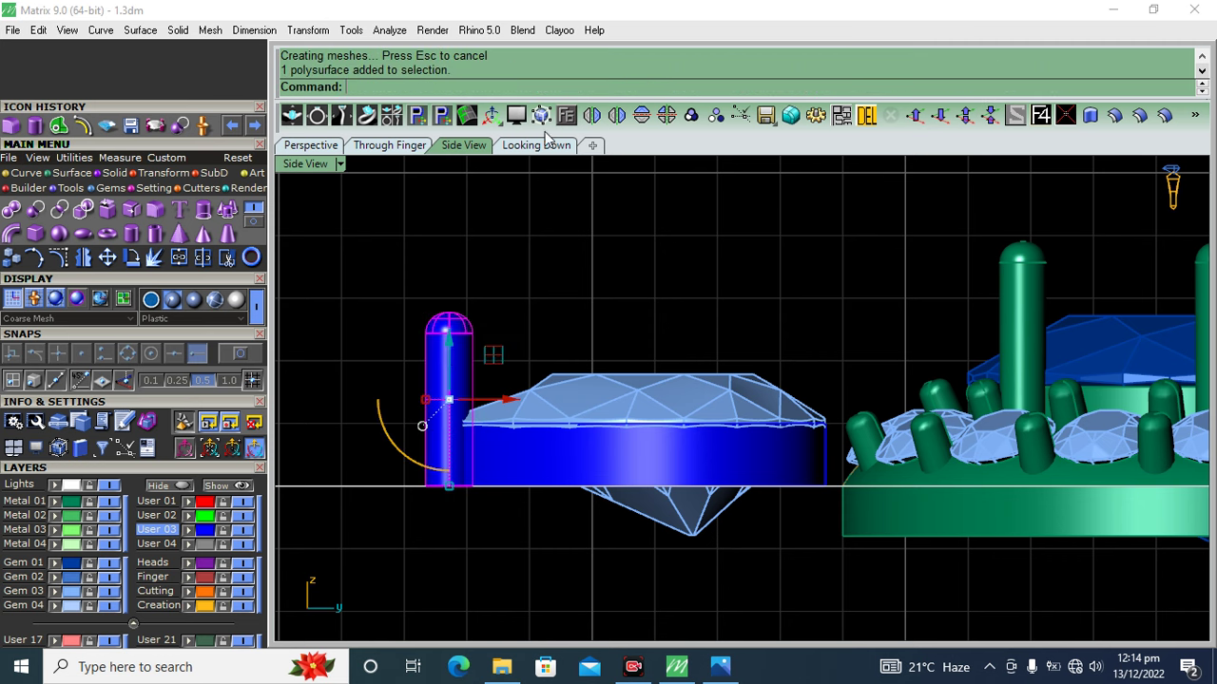
- In Top view, try dragging the tip prong away, undo it, and reselect the prong
click(536, 144)
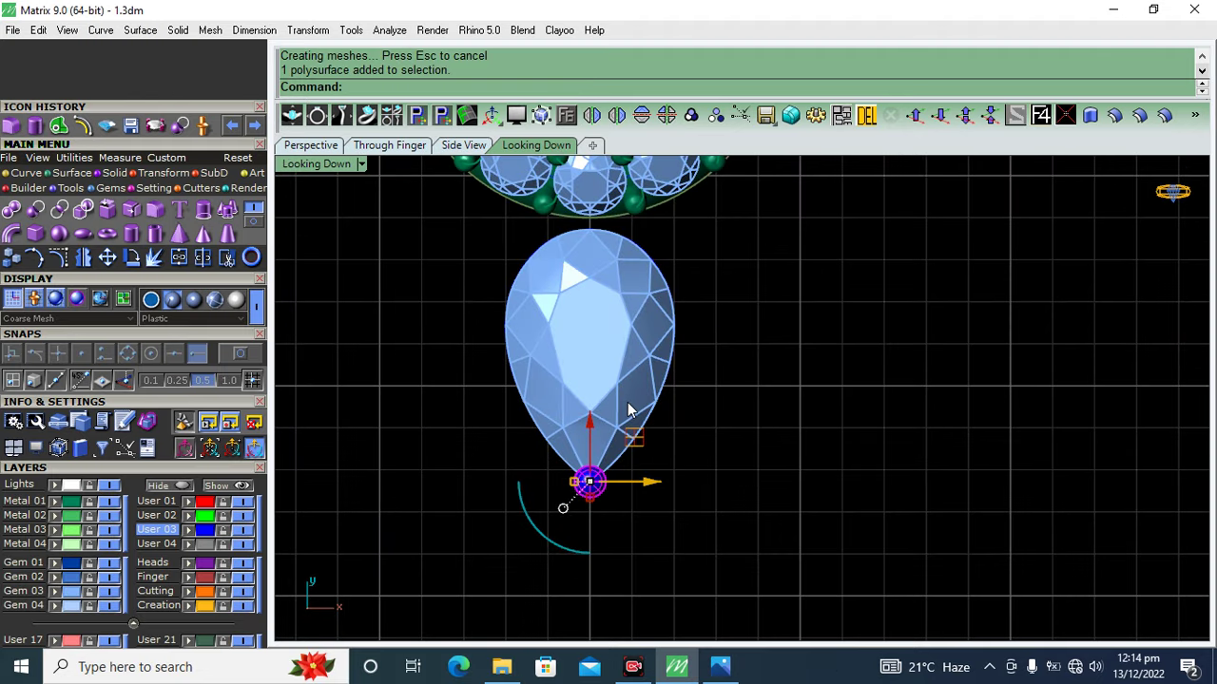
scroll(627, 411, up, 2)
scroll(589, 427, up, 3)
drag(532, 392, 530, 404)
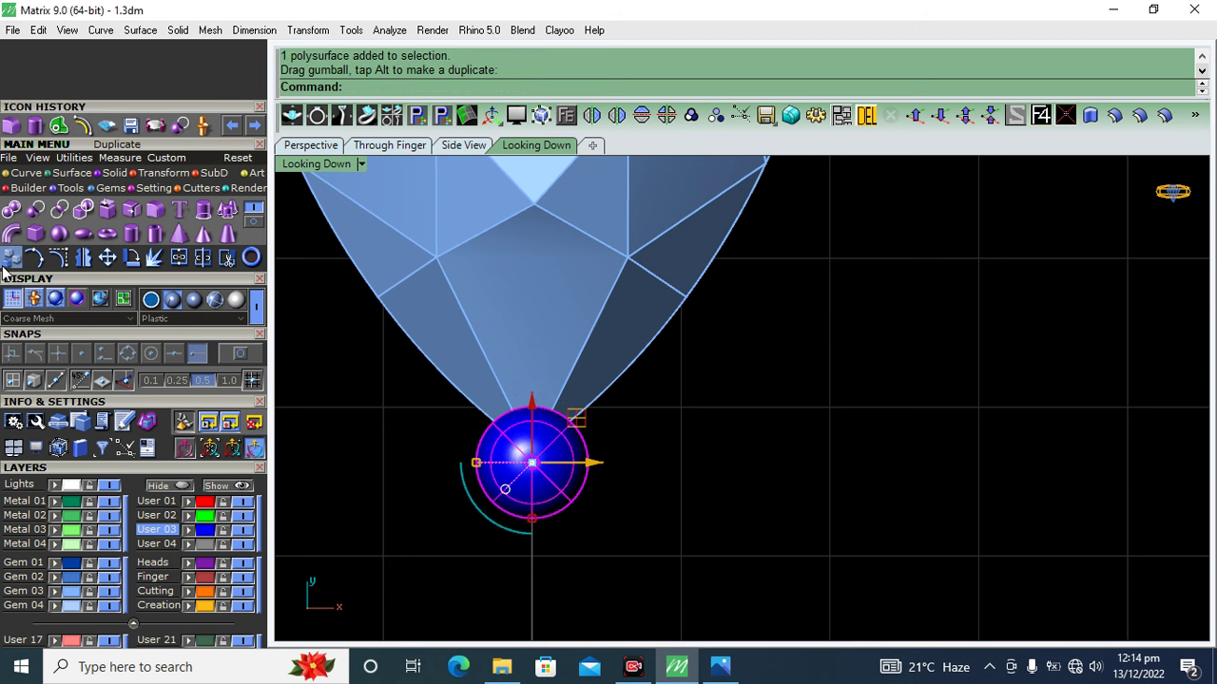
key(ctrl+z)
scroll(605, 424, down, 3)
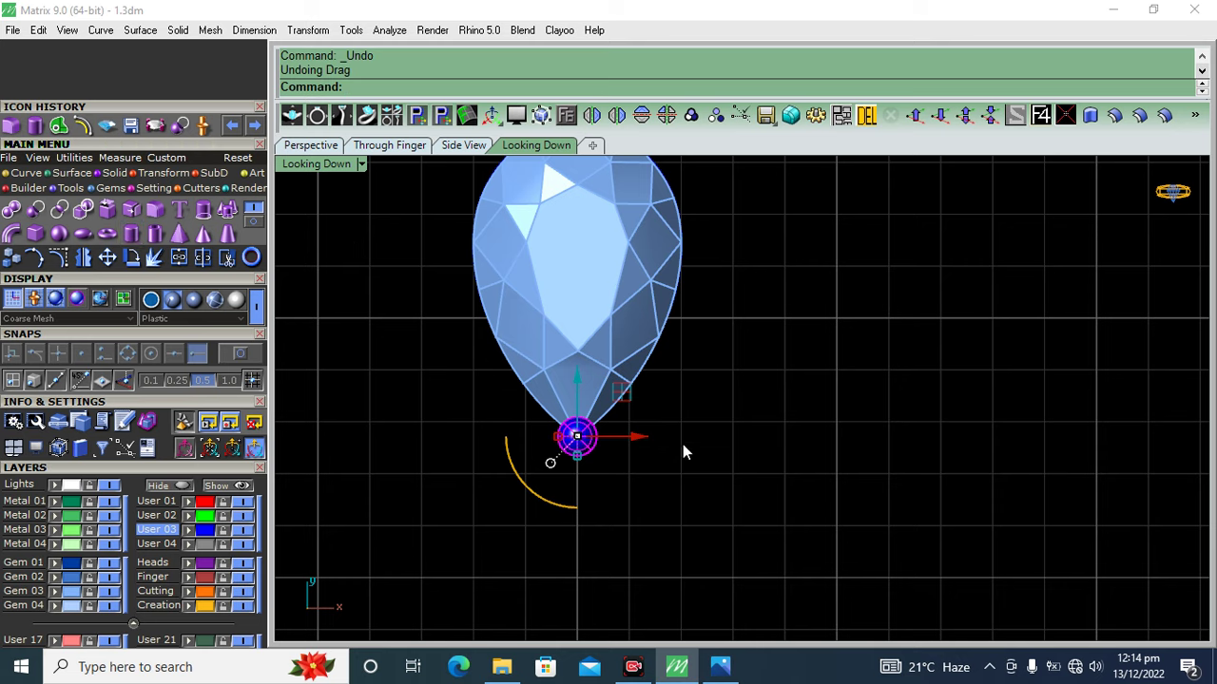
scroll(585, 452, up, 2)
scroll(572, 363, up, 1)
click(564, 356)
scroll(555, 430, down, 2)
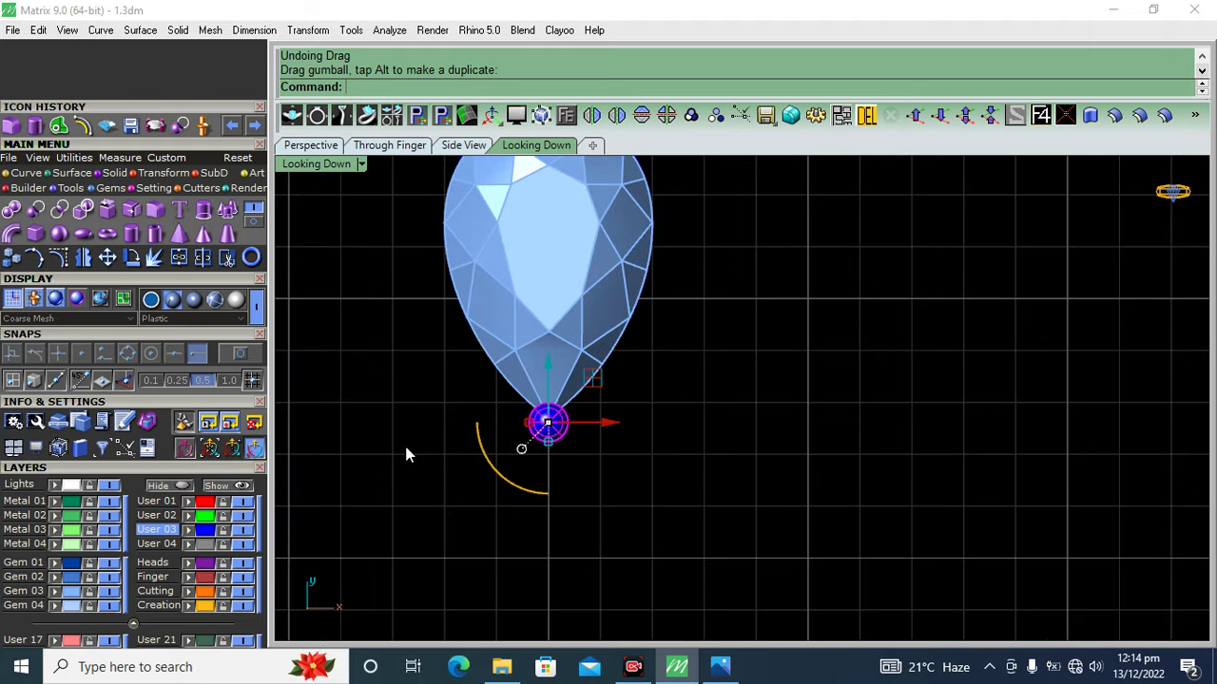
click(524, 447)
- Try moving the prong ball off the gem tip with Move, then cancel and undo
click(542, 428)
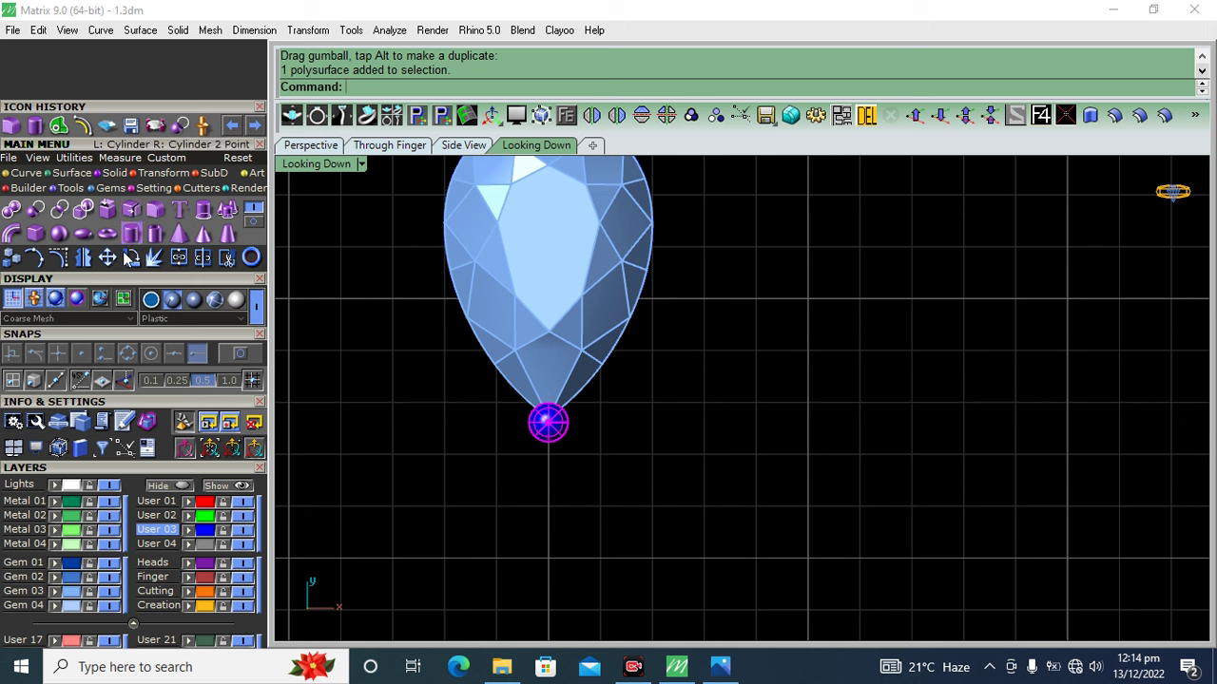
click(107, 261)
click(547, 423)
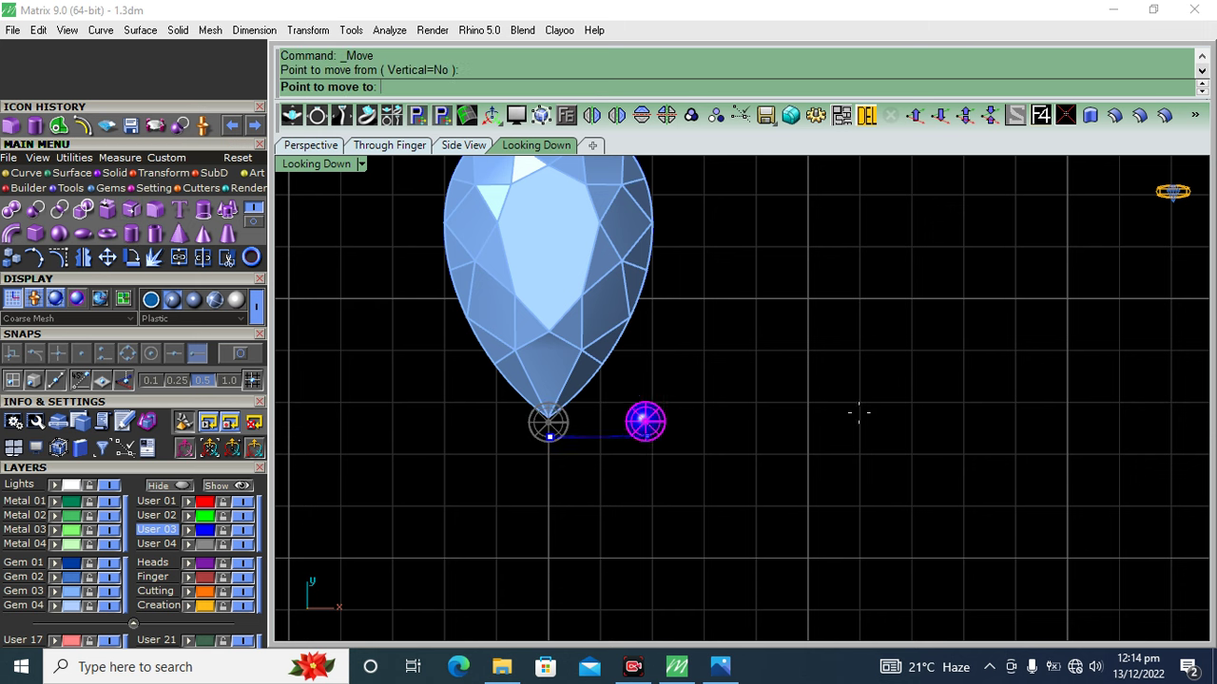
click(888, 394)
key(Return)
click(888, 392)
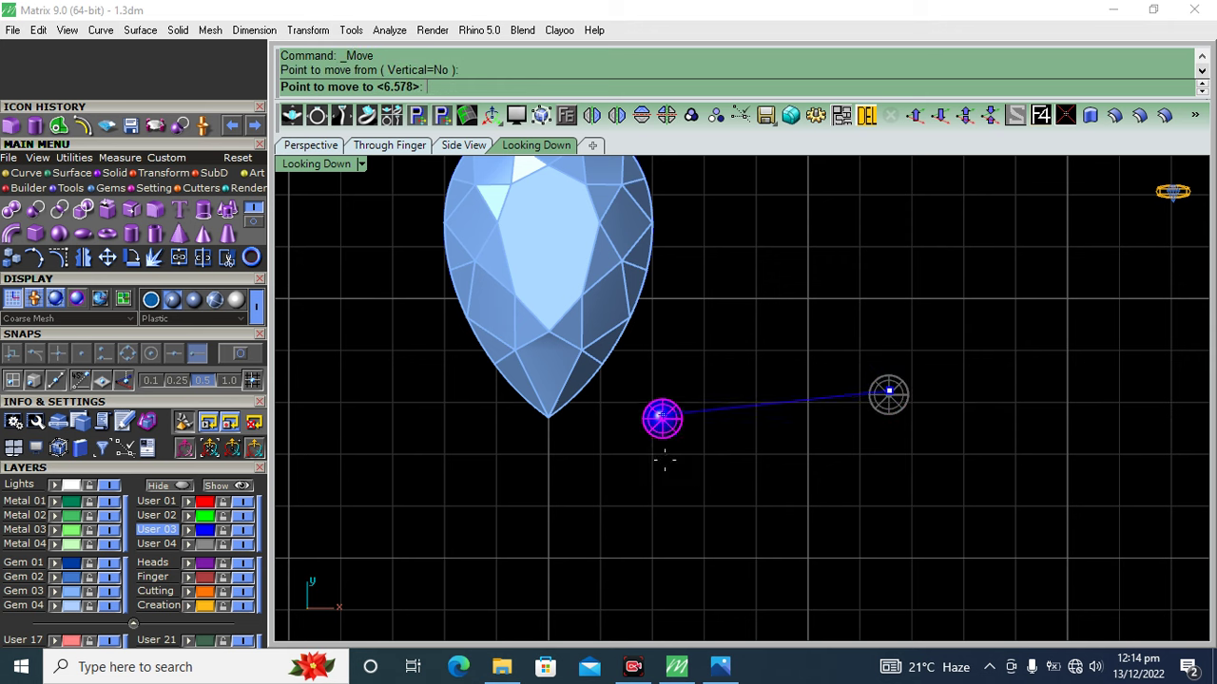
key(Escape)
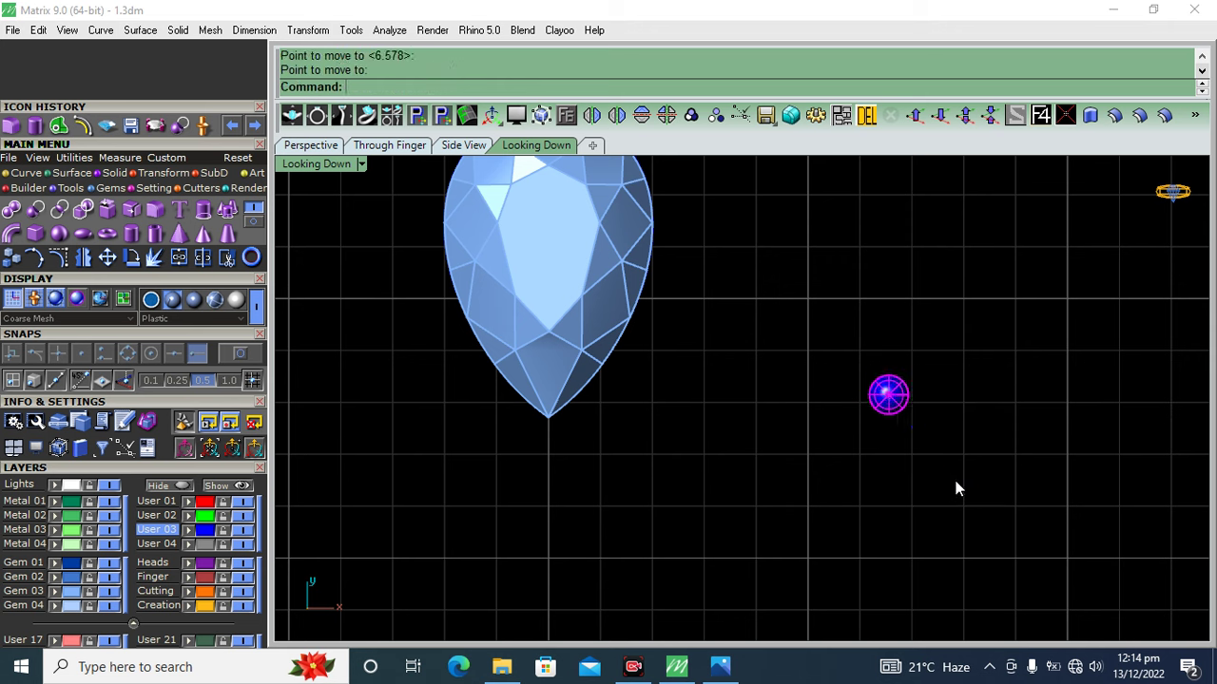
key(ctrl+z)
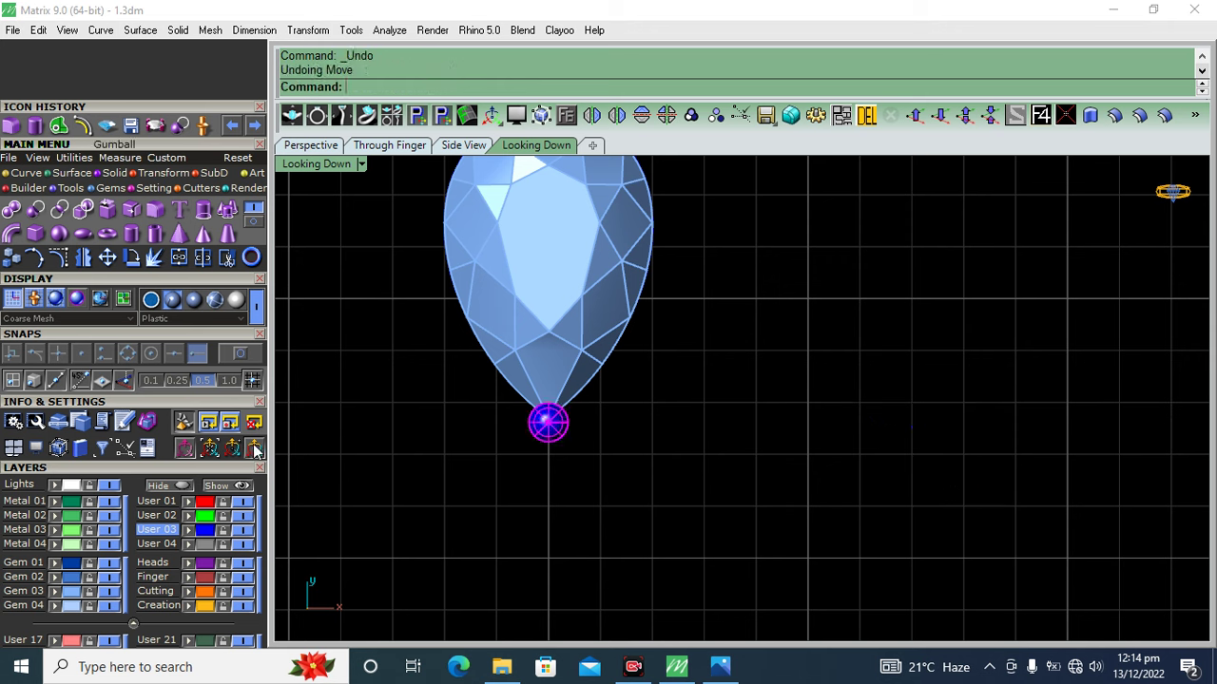
- Try shifting, rotating and scaling the ball with the gumball, then undo those edits
click(255, 450)
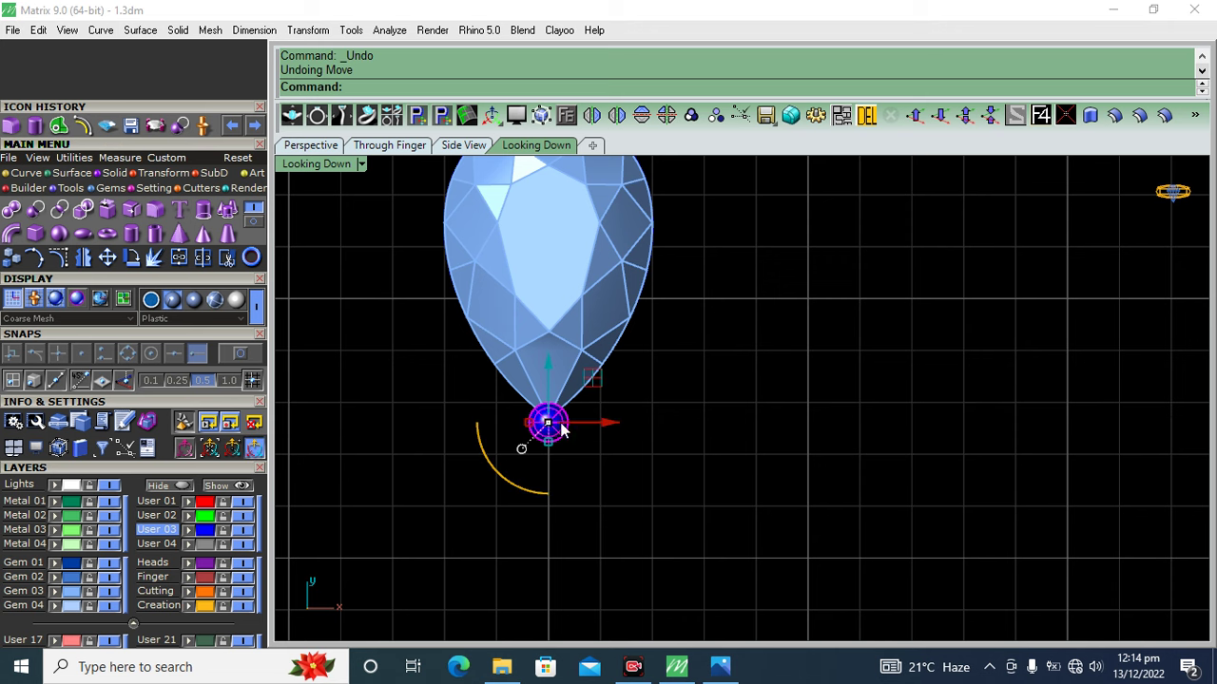
scroll(570, 425, up, 2)
drag(597, 425, 478, 433)
drag(418, 360, 418, 412)
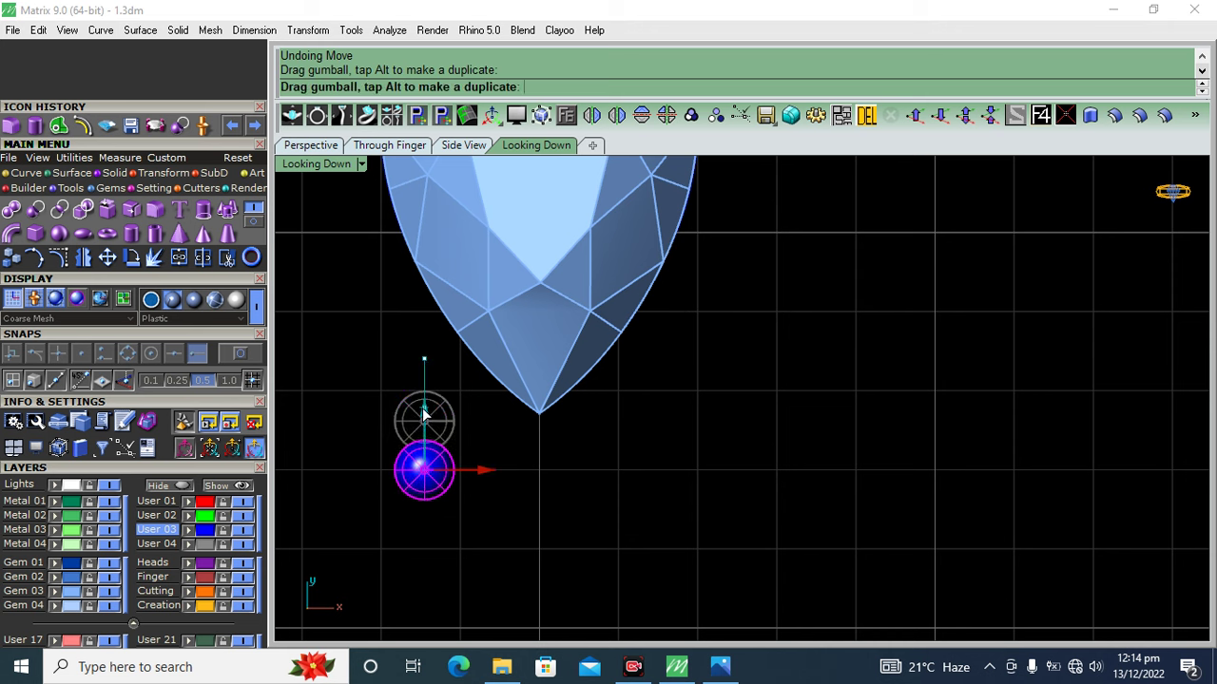
drag(549, 527, 499, 522)
mouse_move(457, 469)
mouse_down()
mouse_move(467, 538)
mouse_move(432, 518)
mouse_move(455, 472)
mouse_up()
click(706, 501)
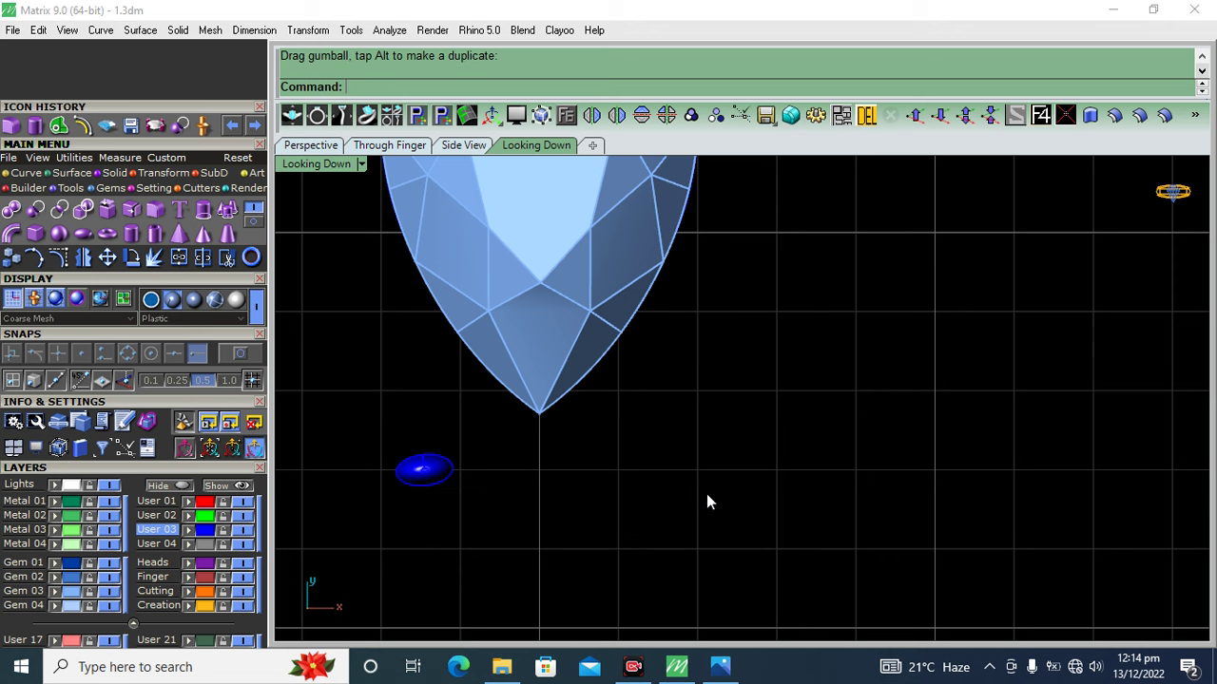
key(ctrl+z)
key(ctrl+z)
key(ctrl+z)
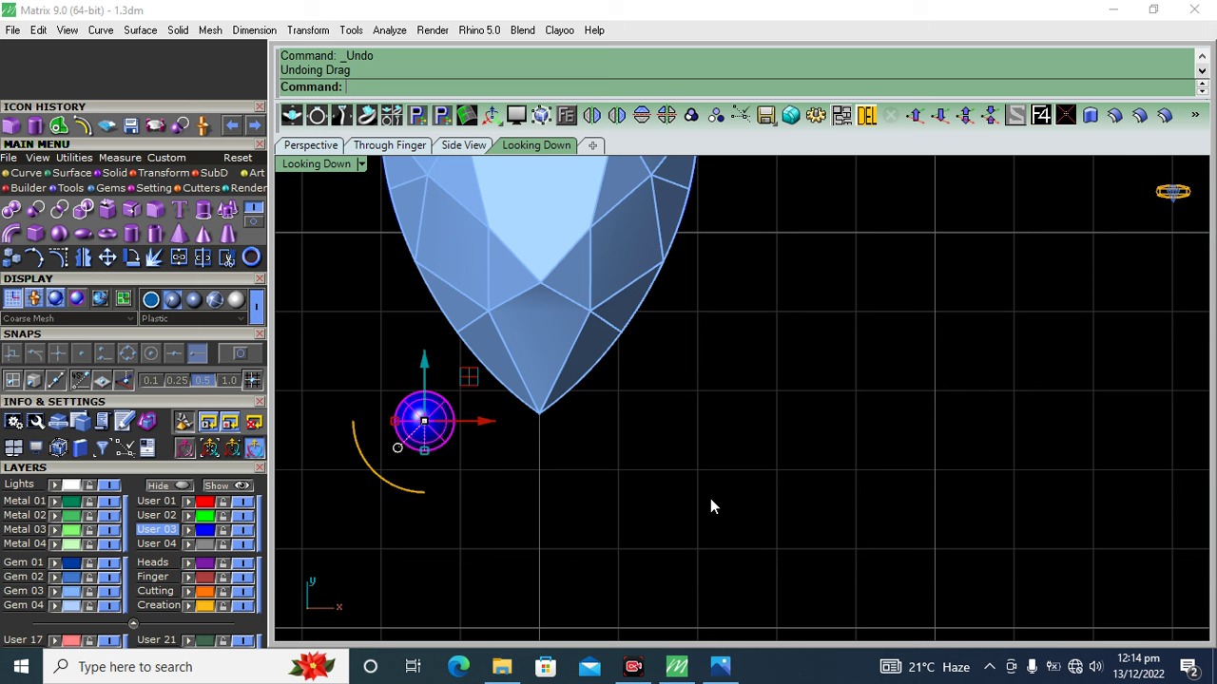
key(ctrl+z)
- Reselect the prong ball at the gem tip and start duplicating it
click(711, 500)
click(530, 440)
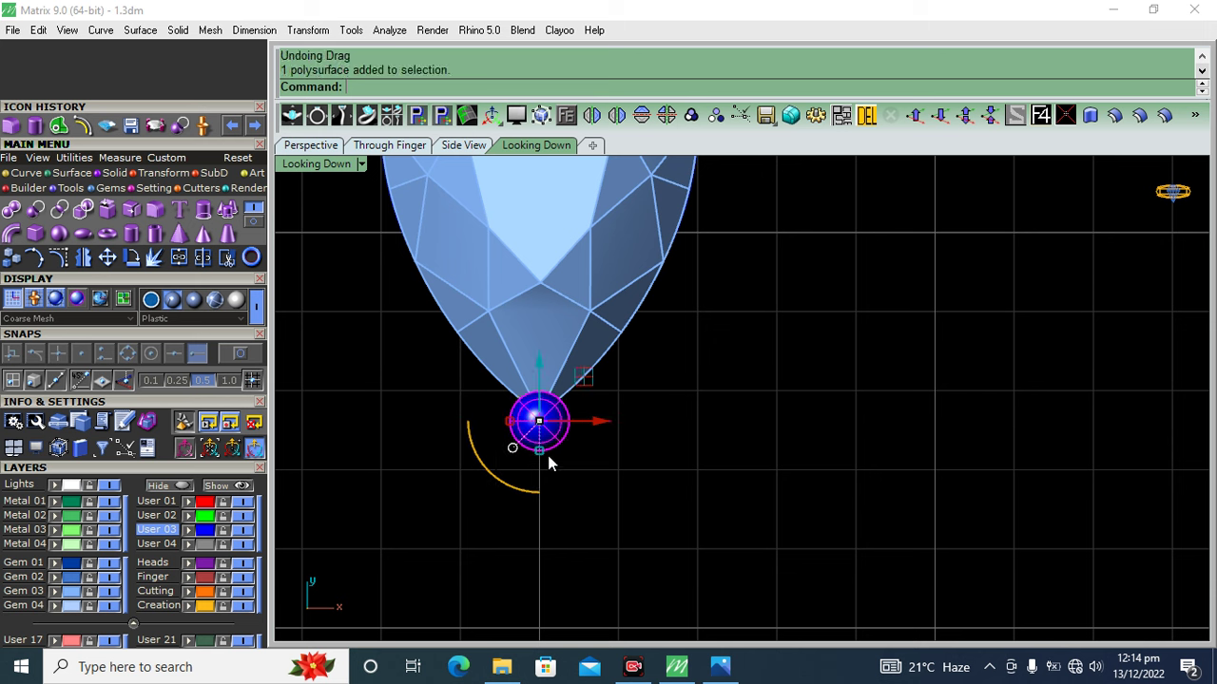
click(8, 264)
scroll(368, 378, down, 3)
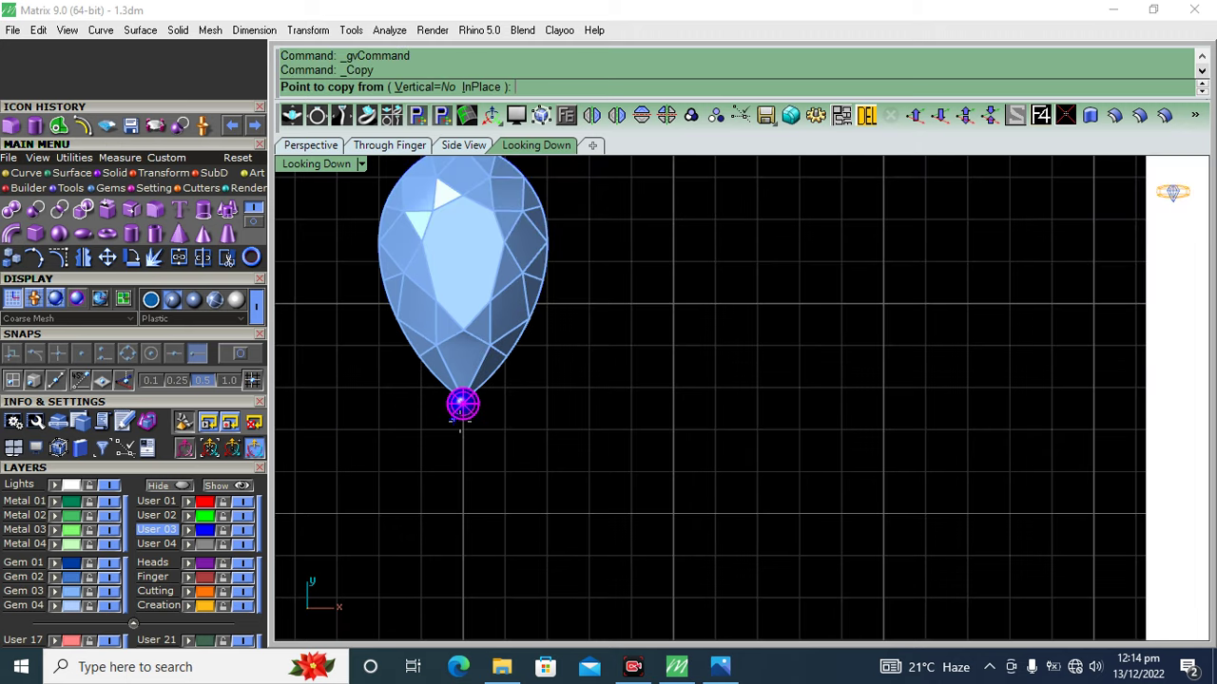
- Copy the prong ball to the gem's upper-left edge and mirror it to the right
click(461, 406)
scroll(415, 415, up, 2)
scroll(415, 415, up, 1)
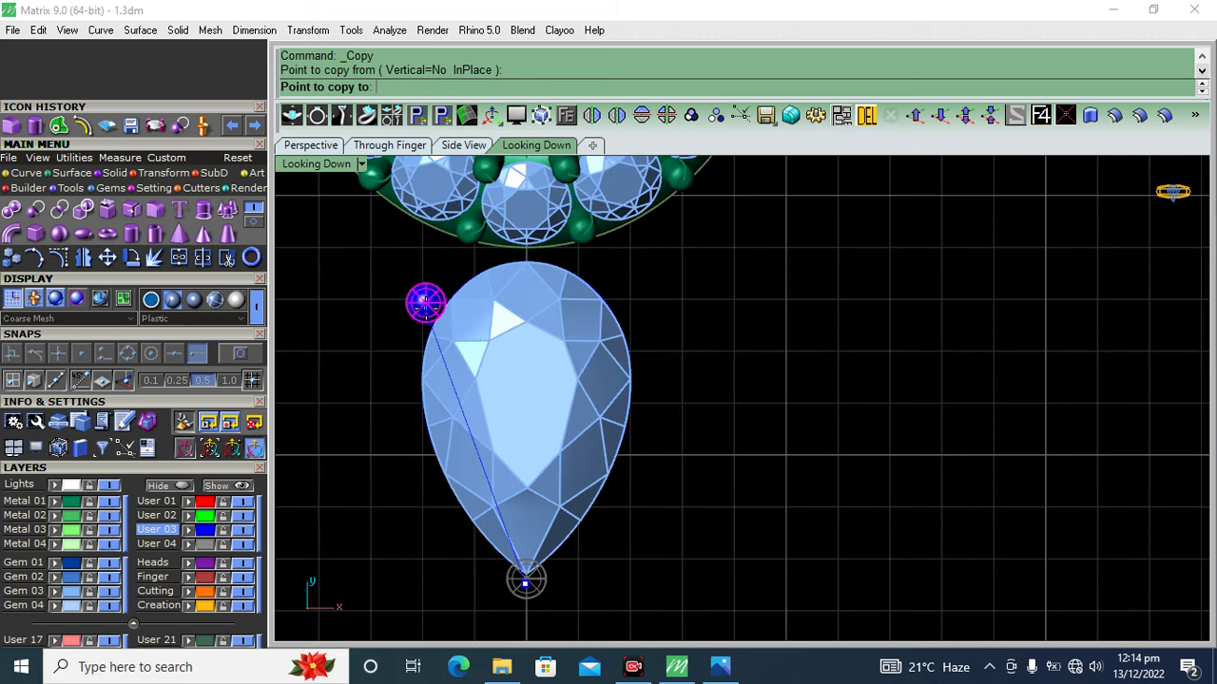
click(433, 304)
key(Return)
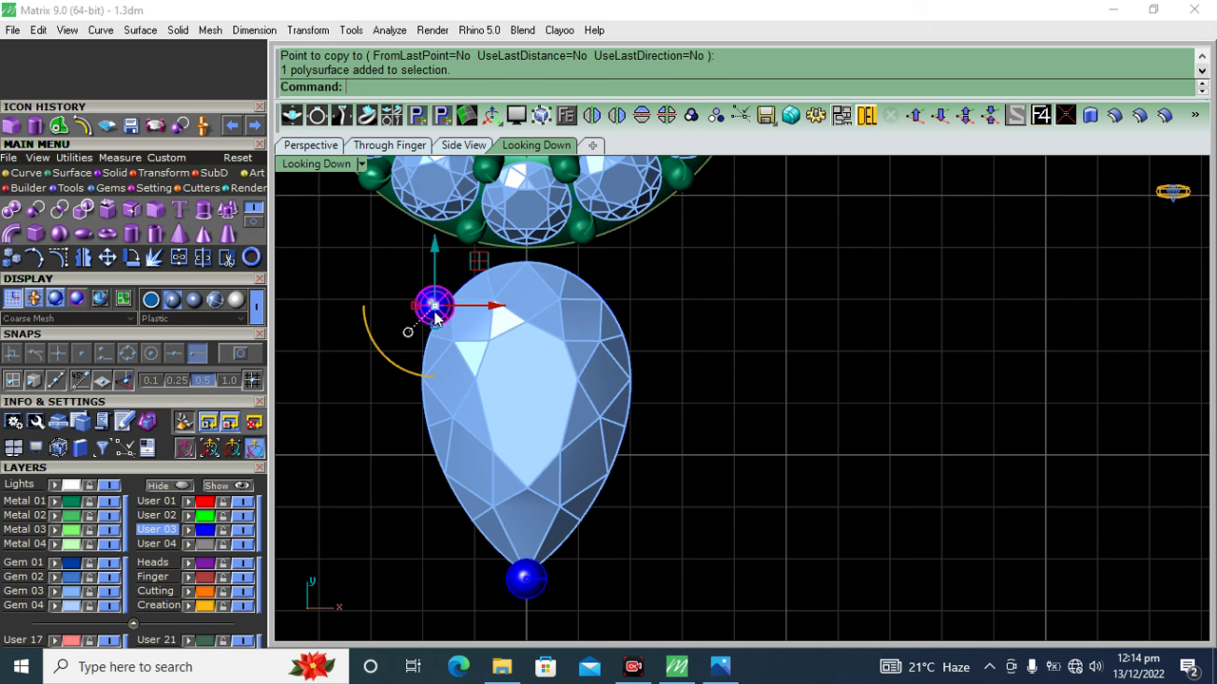
click(591, 115)
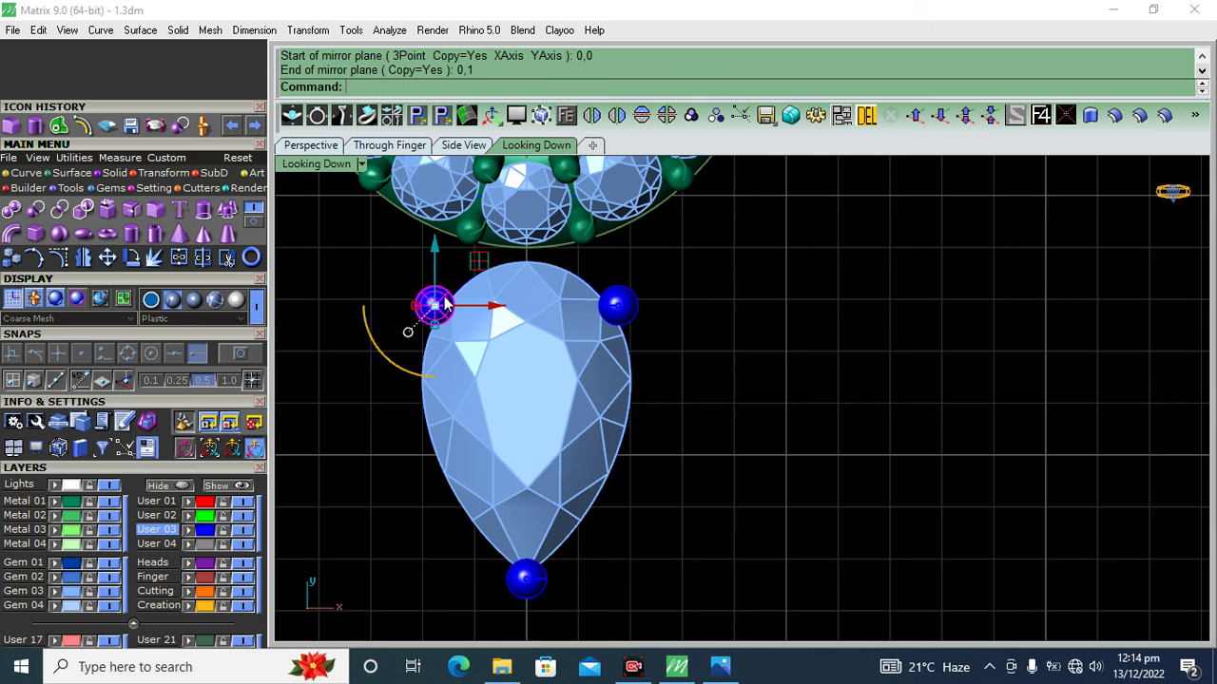
- Hide the Gem 03 layer, nudge the left prong onto the bezel, and delete the right prong
click(109, 591)
scroll(446, 286, up, 2)
scroll(447, 285, up, 2)
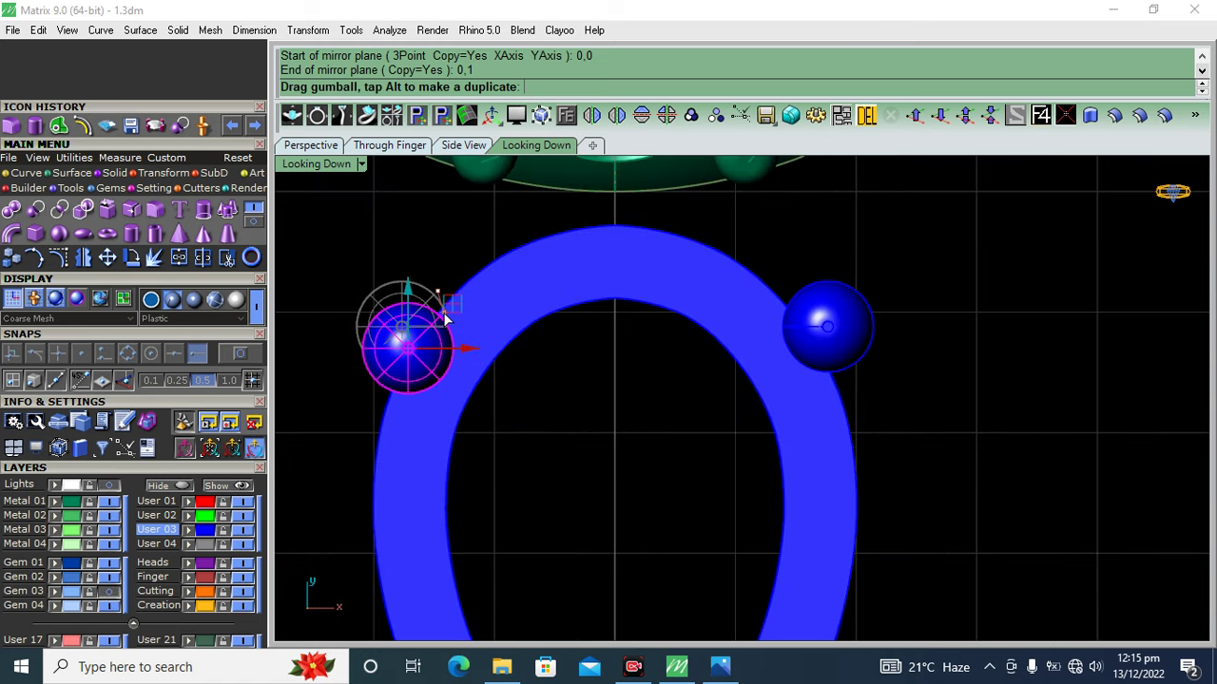
drag(456, 307, 444, 321)
click(803, 309)
click(866, 115)
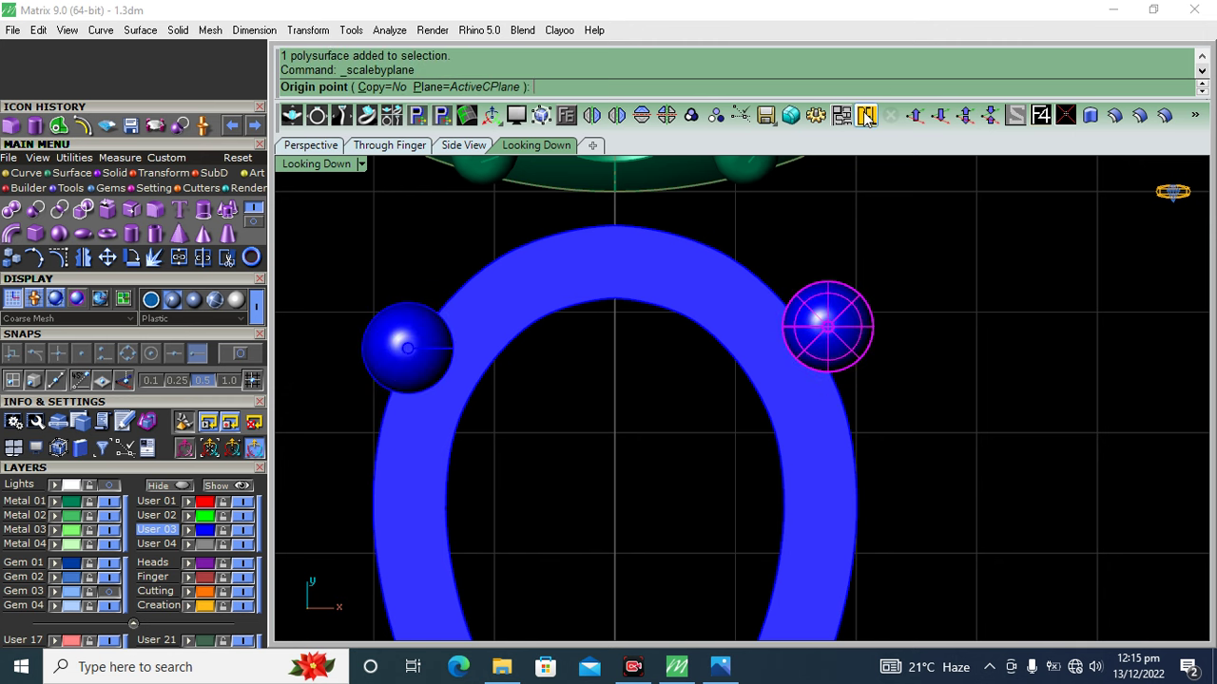
key(Delete)
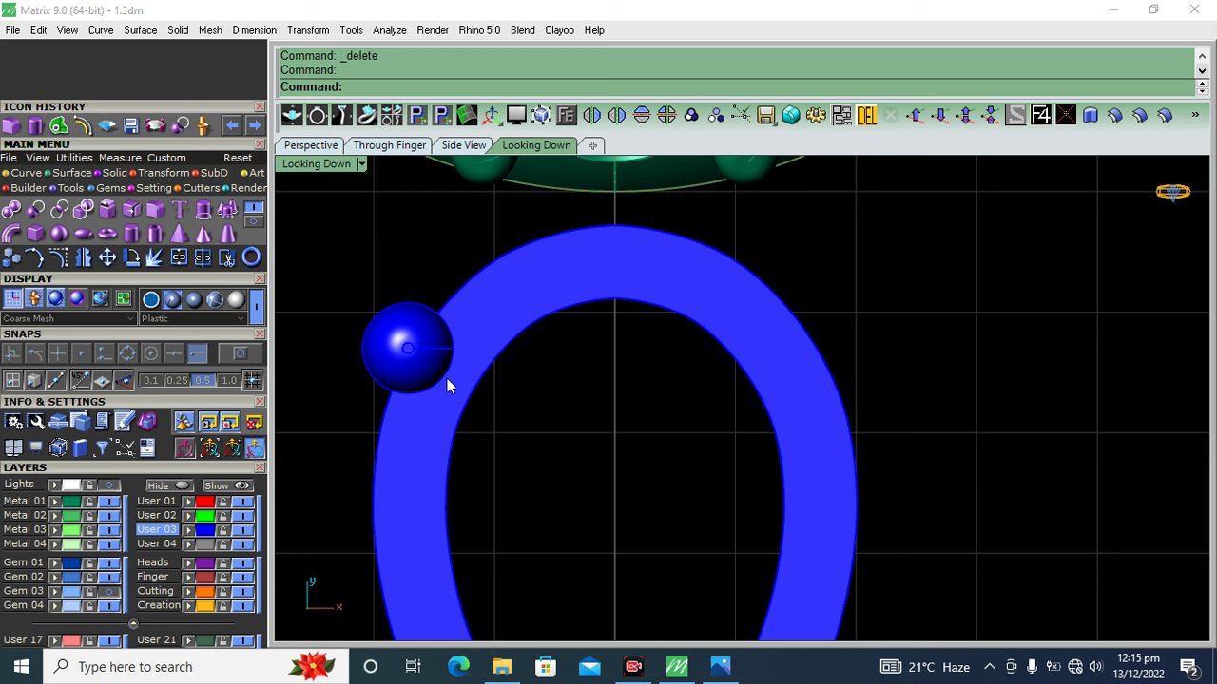
- Mirror the left prong to the right side again and window-select the bezel with all three prongs
click(426, 355)
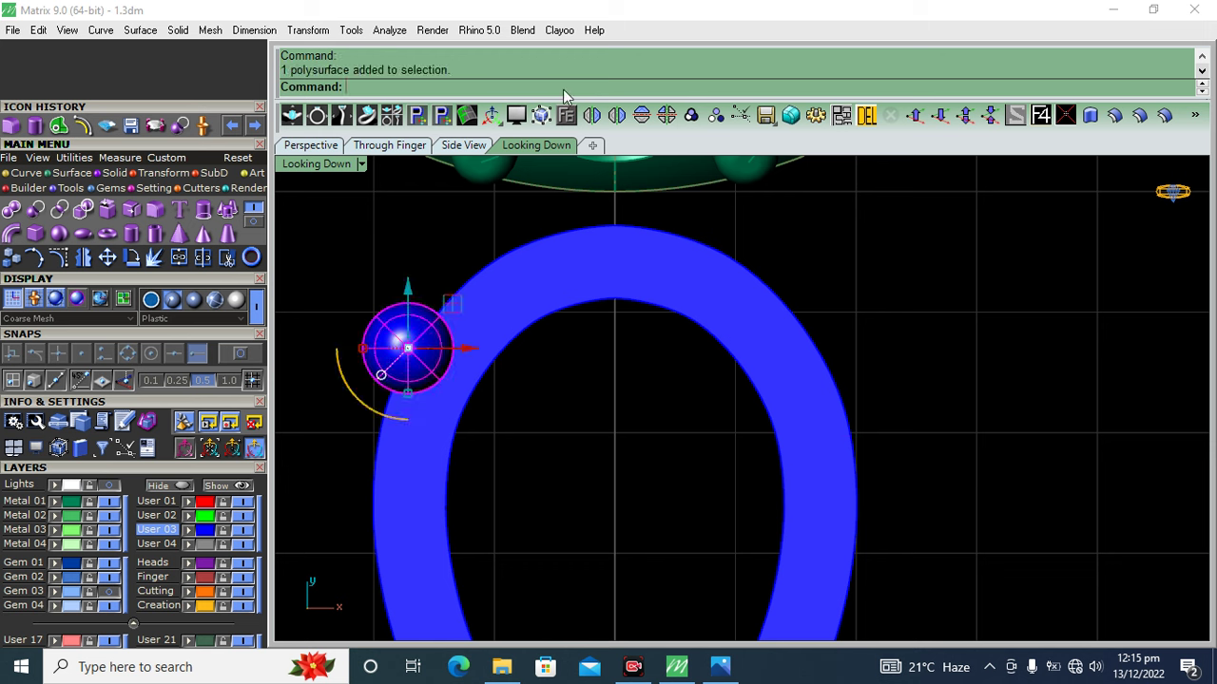
click(617, 115)
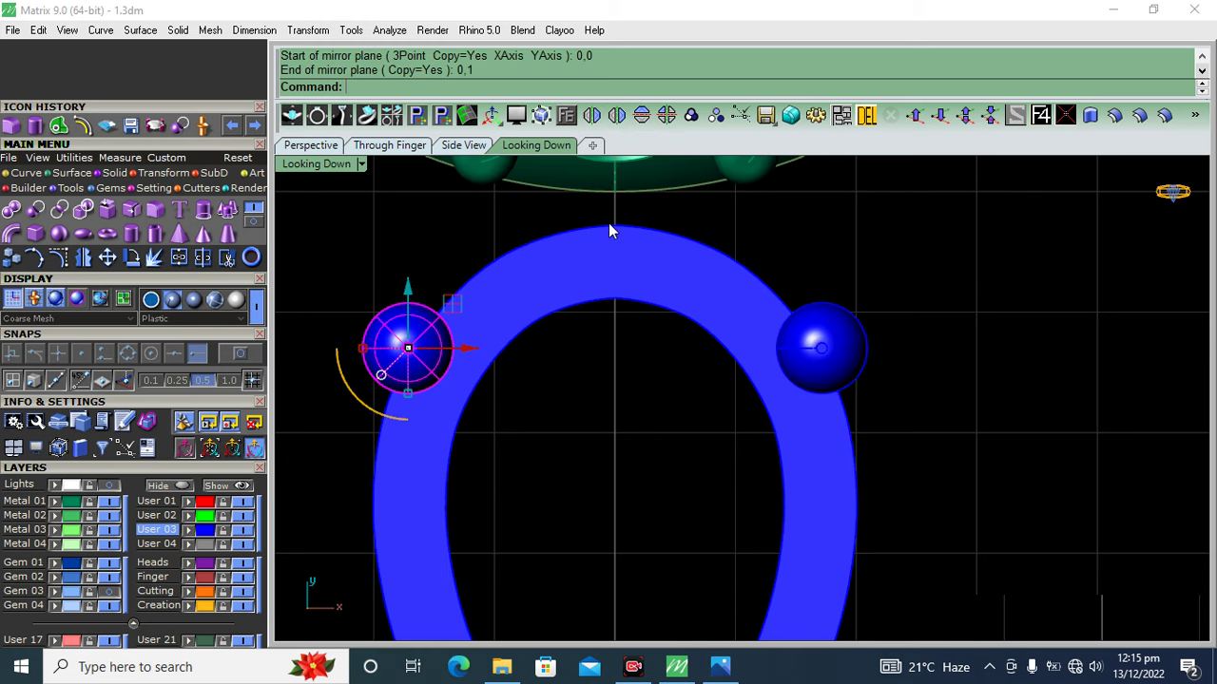
scroll(609, 223, down, 3)
drag(564, 296, 548, 302)
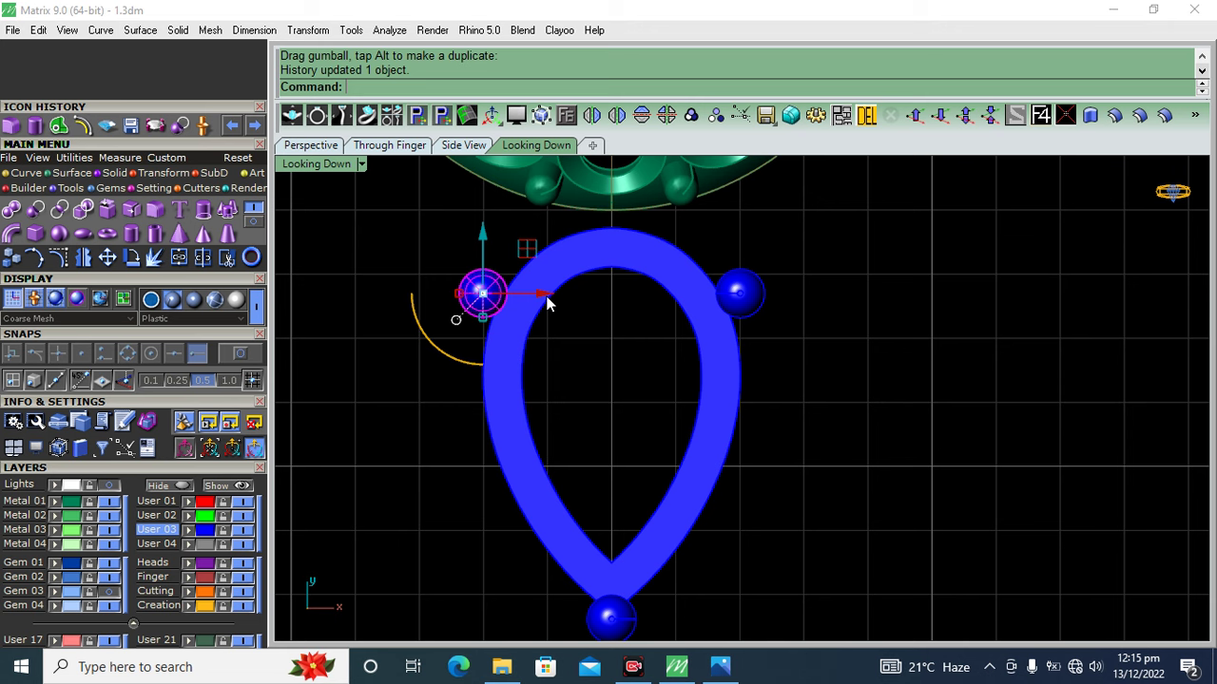
key(ctrl+z)
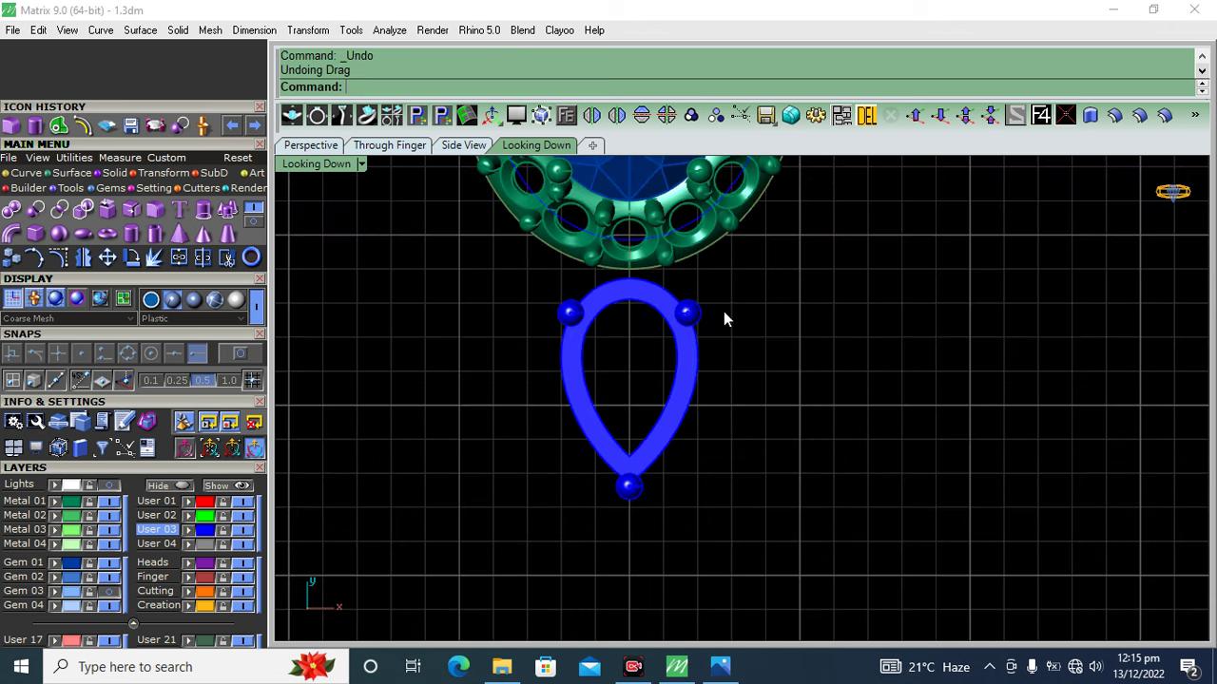
drag(723, 314, 551, 517)
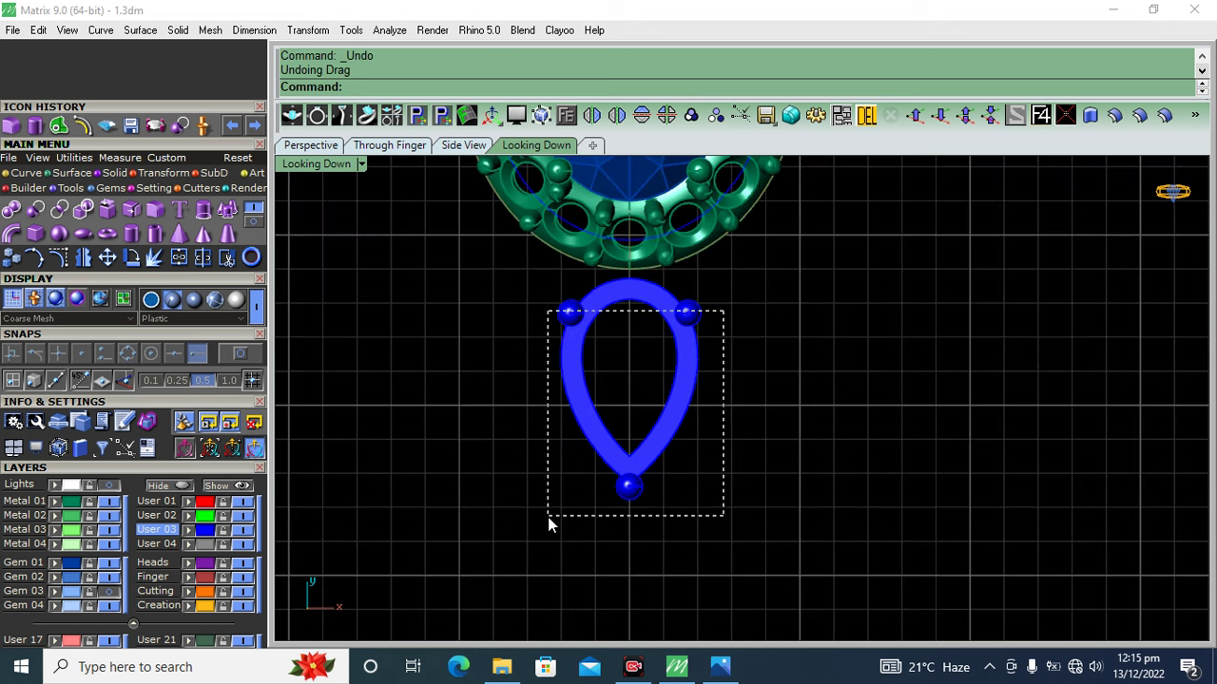
- Group the bezel and prongs, show the gem layer, and group them with the pear gem
click(691, 115)
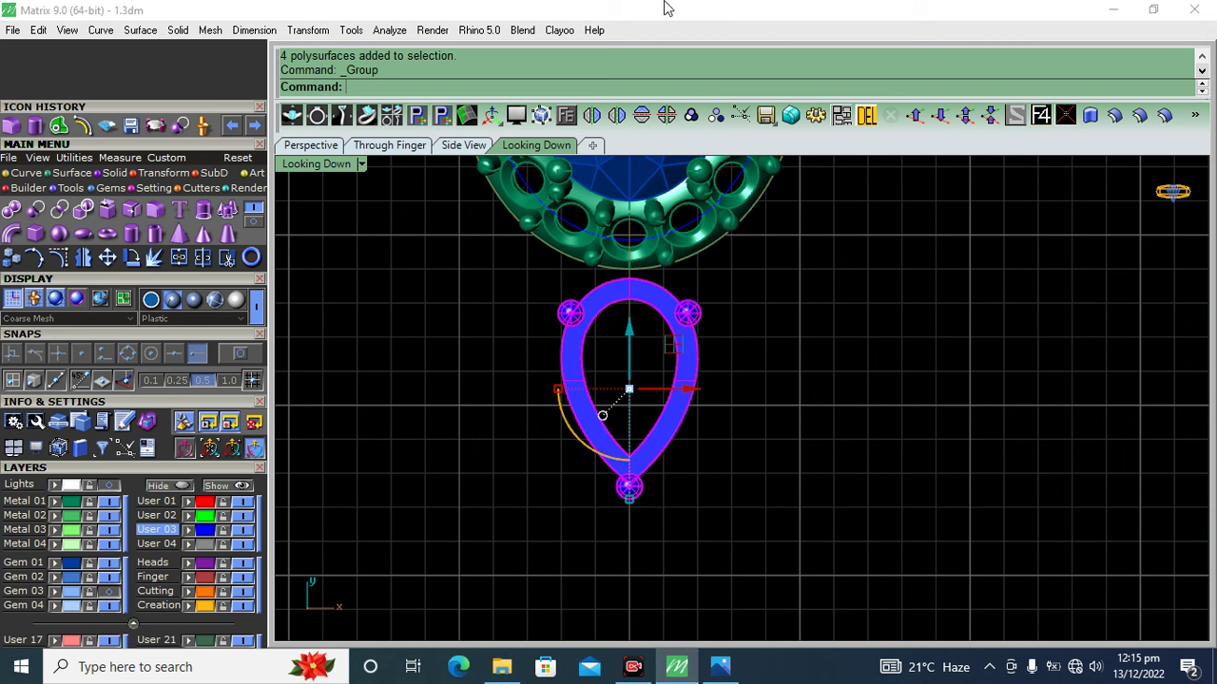
click(110, 593)
click(715, 348)
click(651, 363)
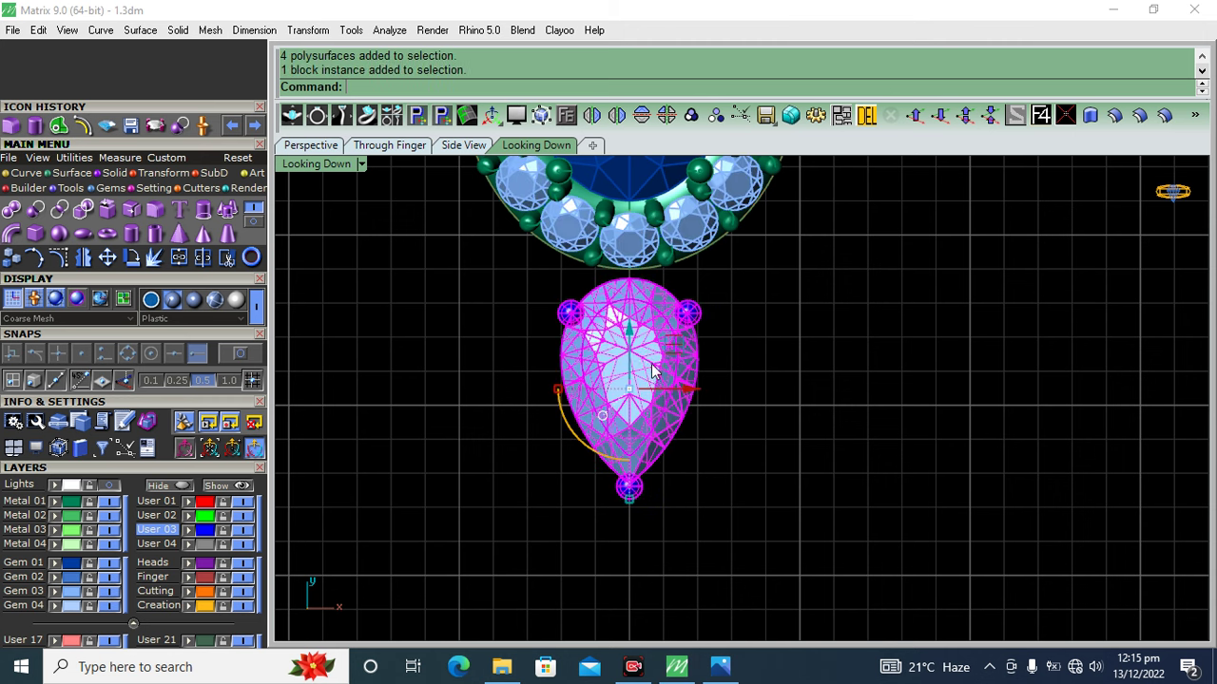
click(691, 115)
- Orbit the head in Perspective with the ring reference image shown, then switch to Through Finger view
click(311, 144)
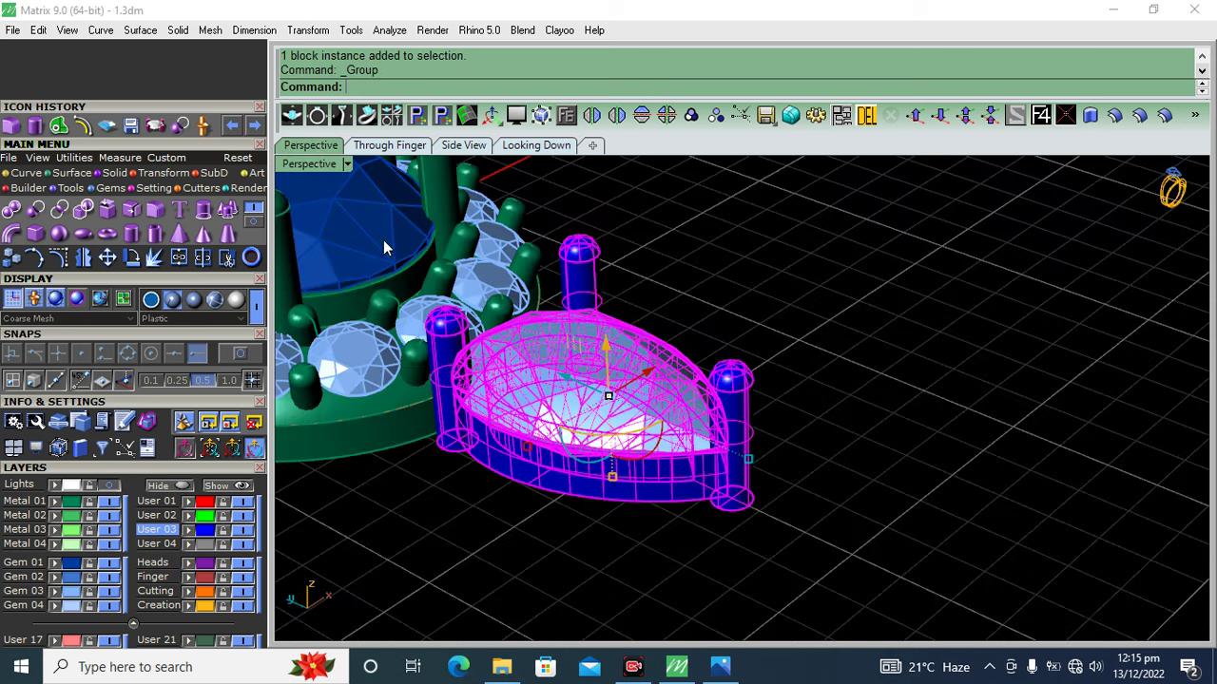
click(788, 238)
mouse_move(783, 340)
right_down()
mouse_move(725, 328)
mouse_move(662, 406)
right_up()
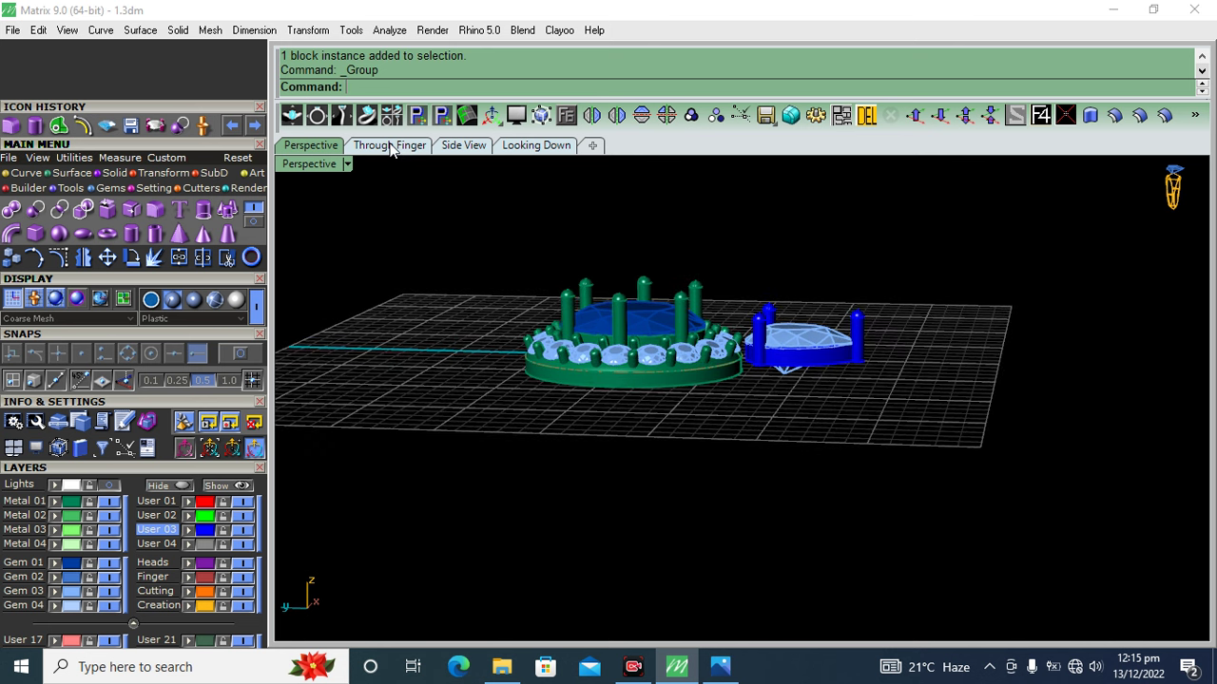
right_drag(386, 220, 145, 475)
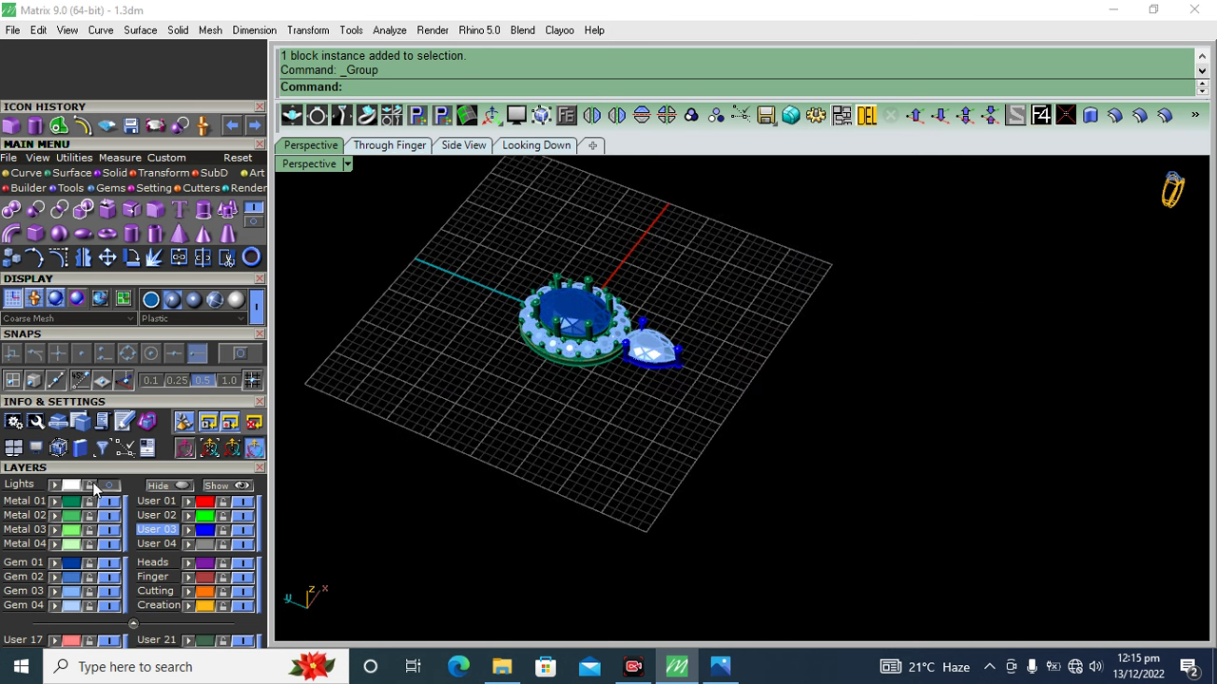
click(94, 485)
scroll(780, 440, down, 3)
right_drag(780, 440, 791, 334)
scroll(792, 330, up, 5)
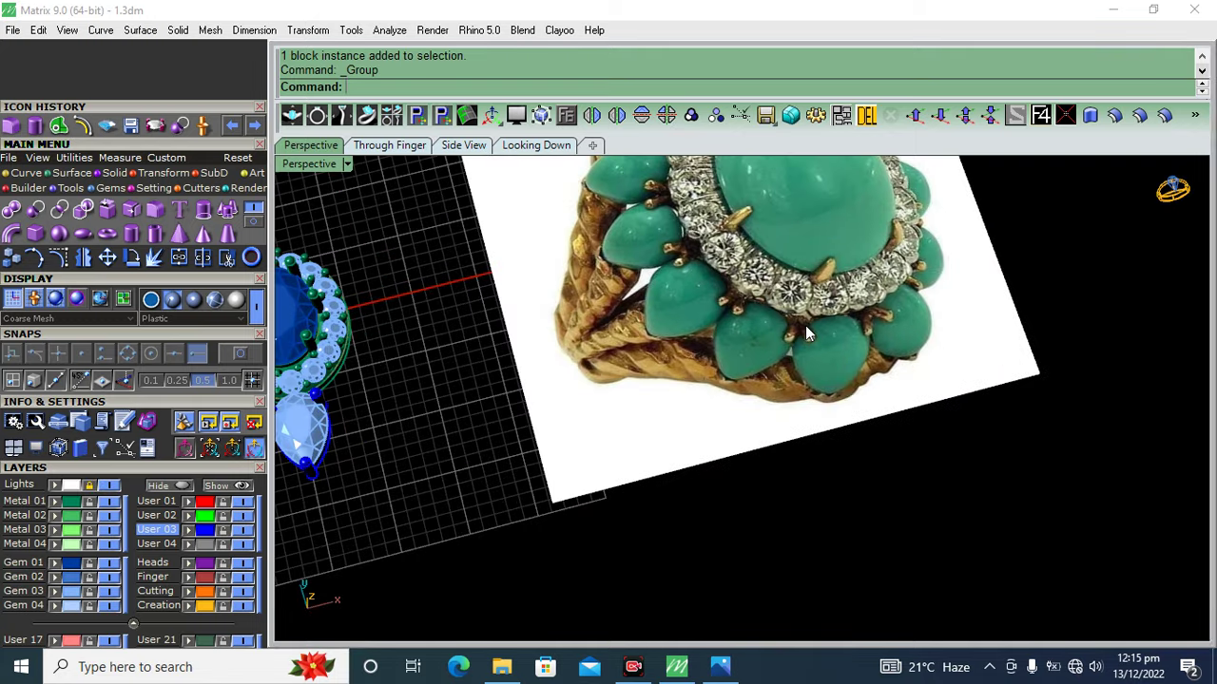
scroll(592, 343, up, 1)
scroll(598, 378, up, 4)
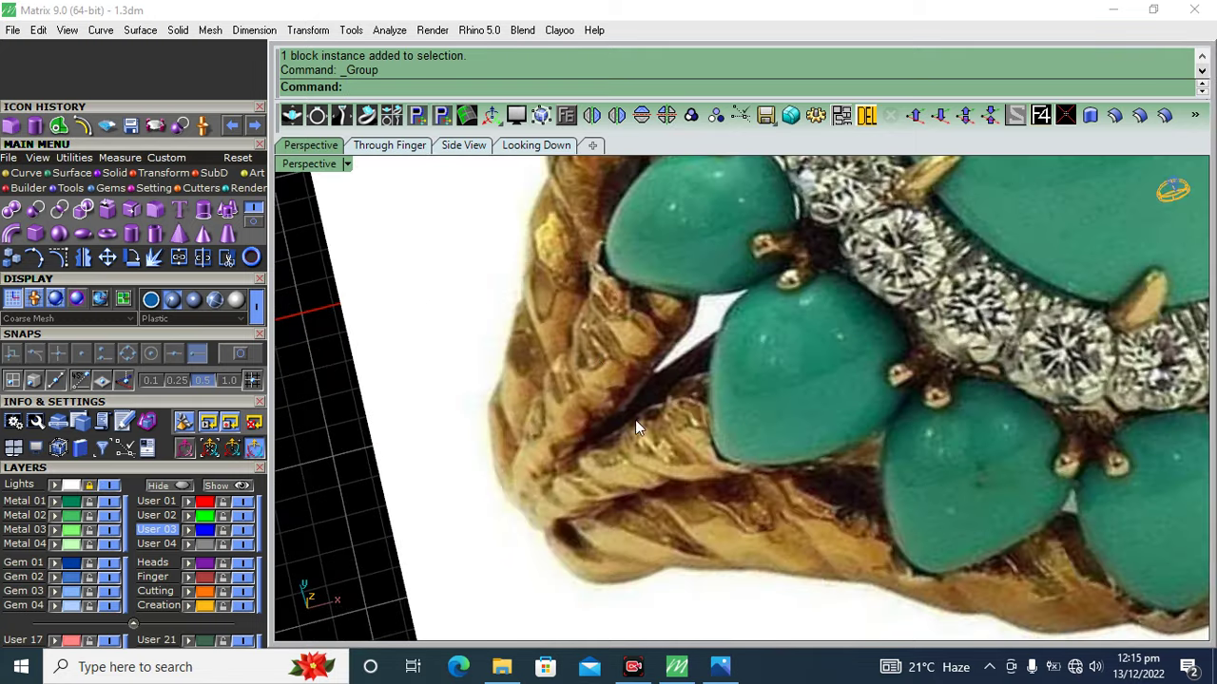
scroll(635, 362, down, 5)
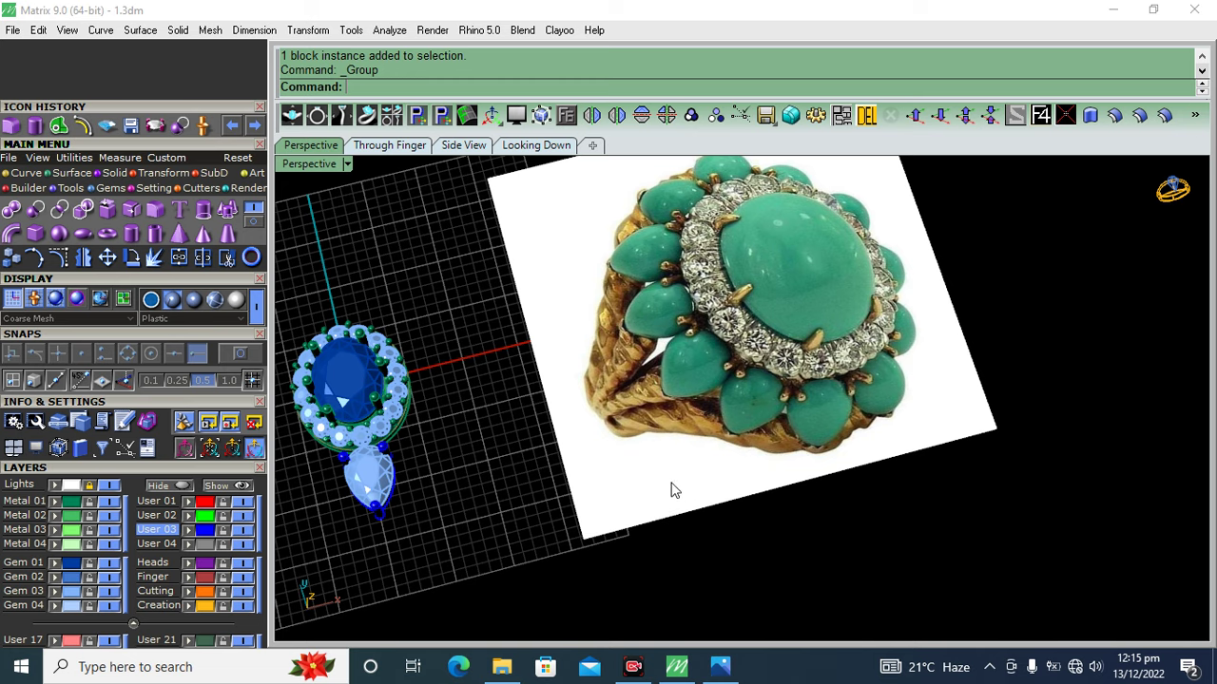
scroll(672, 489, down, 2)
right_drag(672, 490, 651, 482)
scroll(640, 481, up, 1)
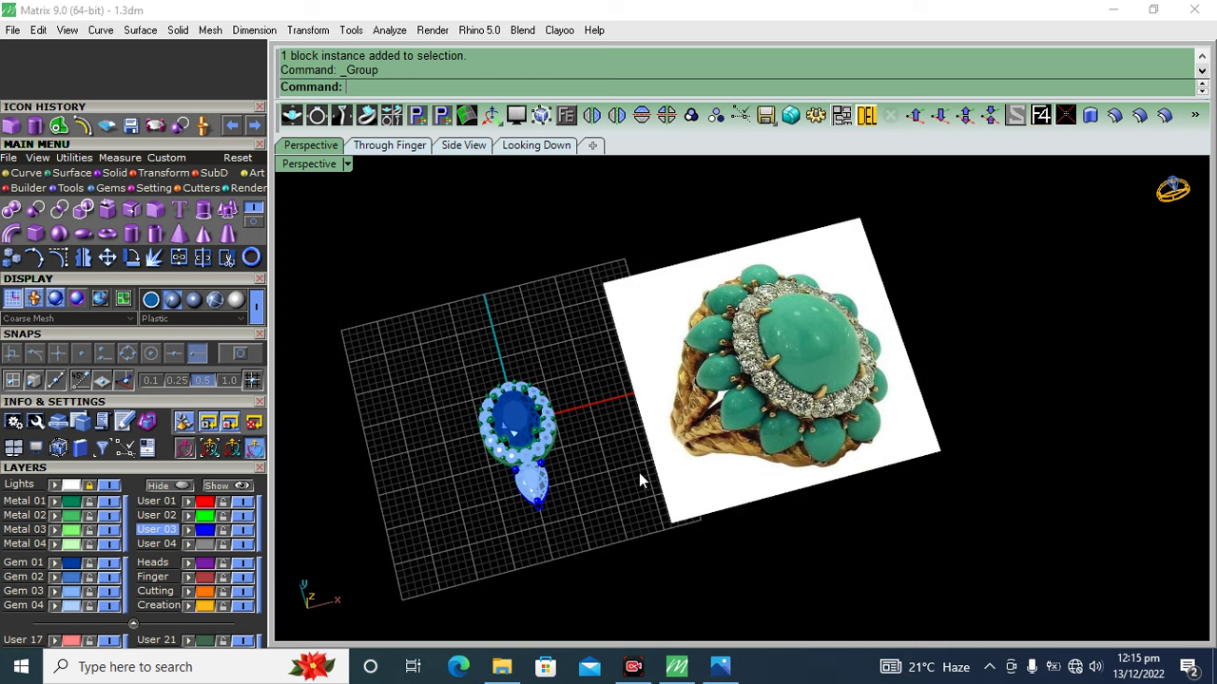
click(638, 7)
click(385, 145)
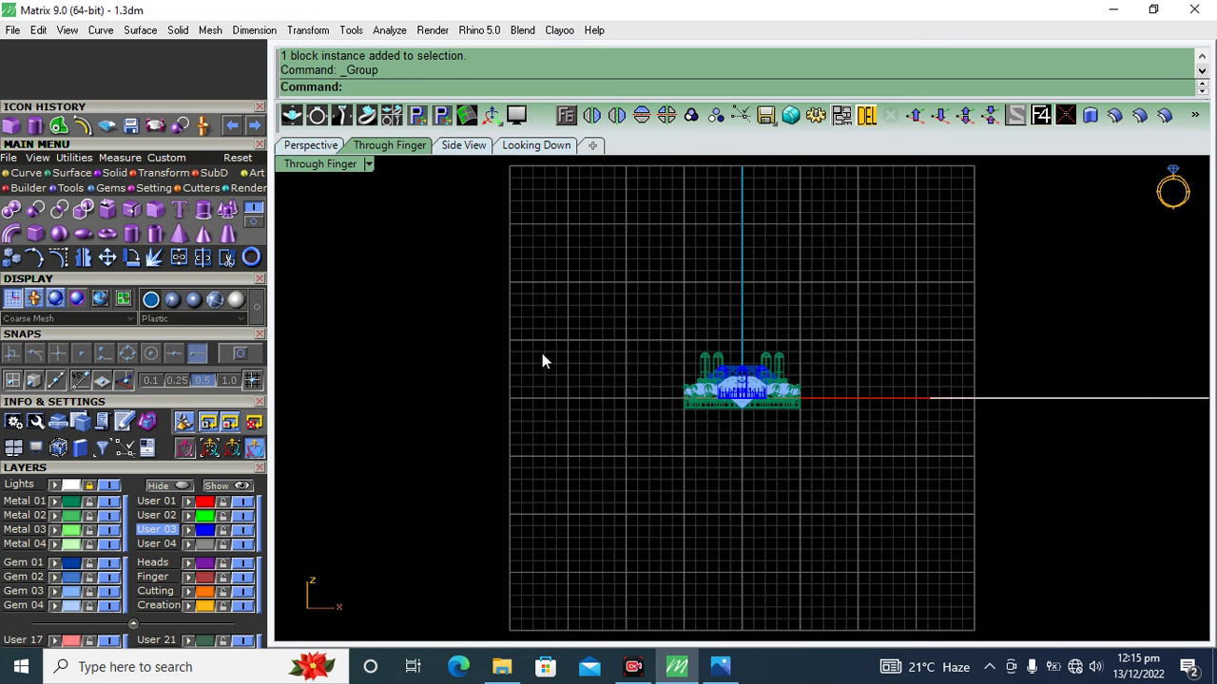
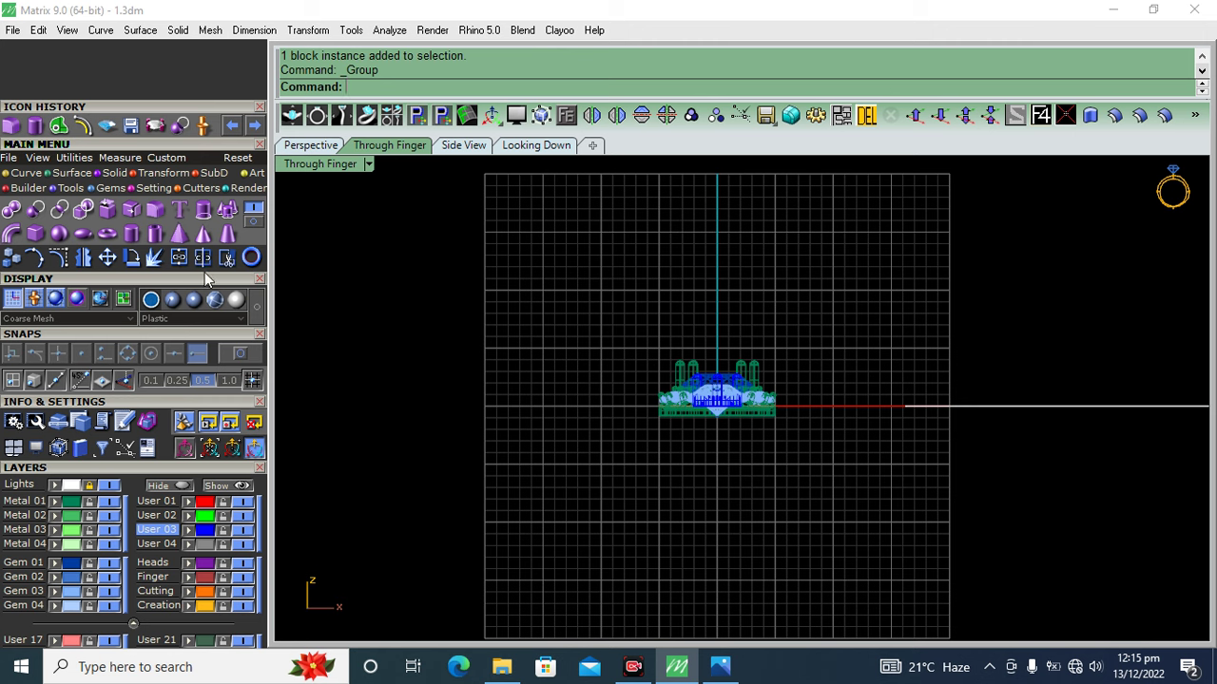
- Change the shading mode and group all the ring head parts together
click(172, 299)
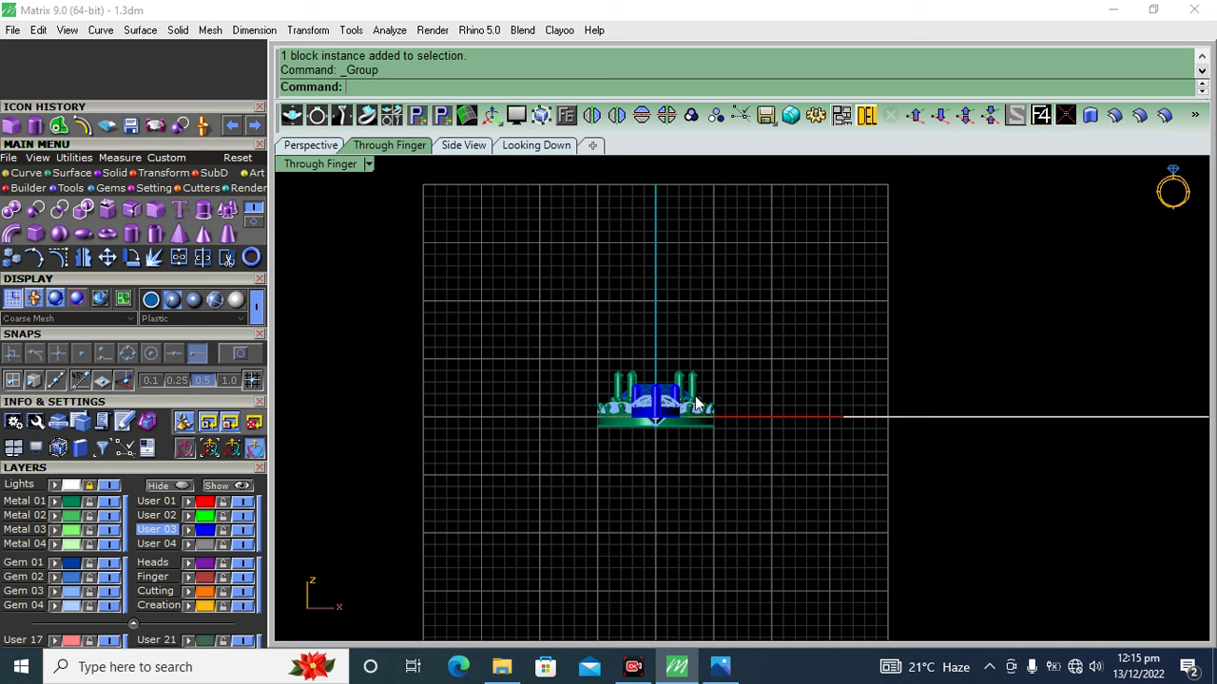
click(697, 391)
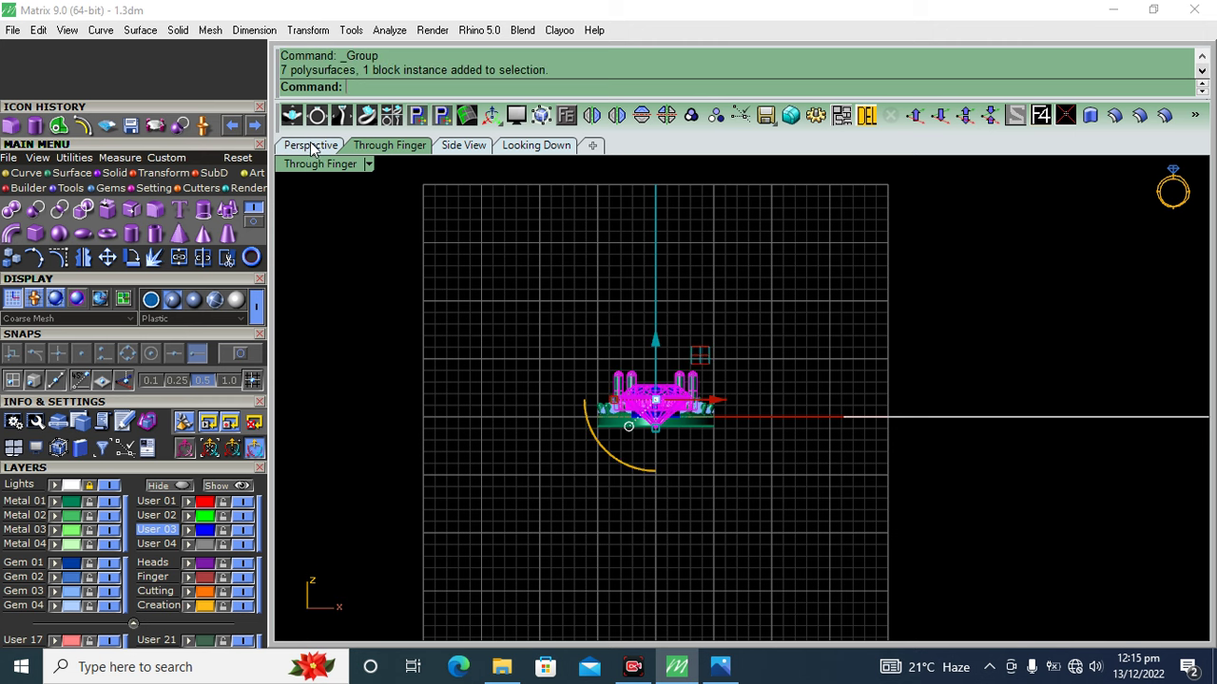
click(311, 145)
right_drag(516, 420, 598, 421)
scroll(570, 399, up, 5)
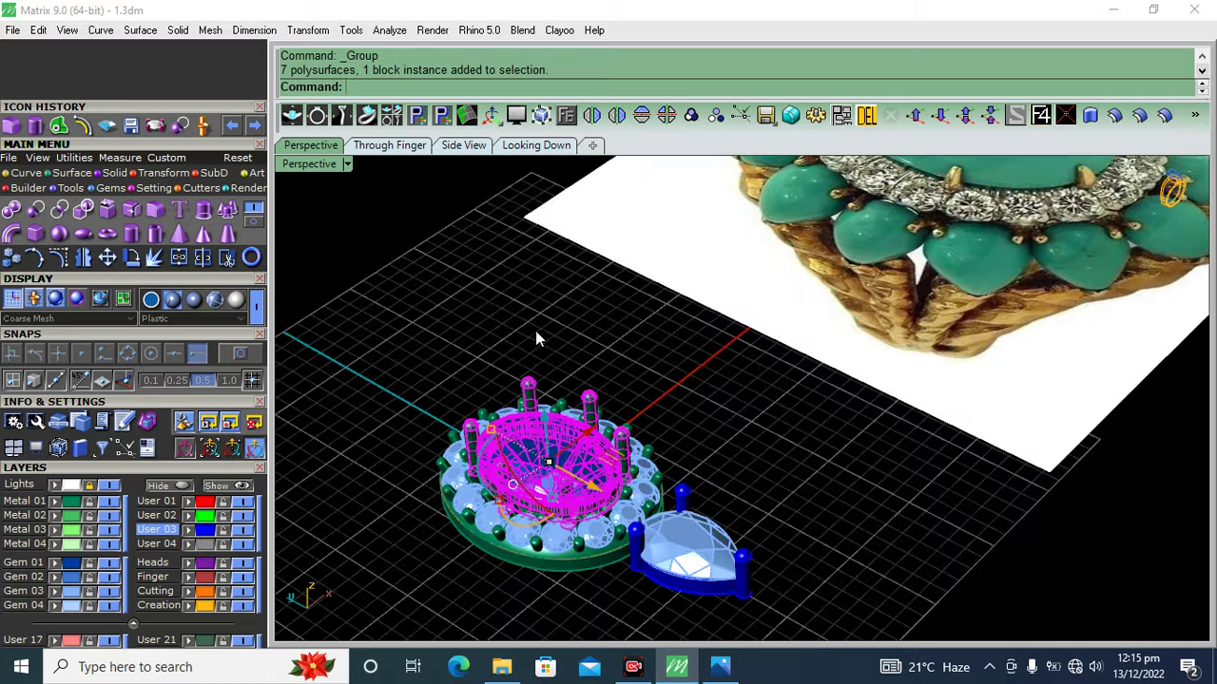
drag(414, 586, 415, 586)
click(691, 115)
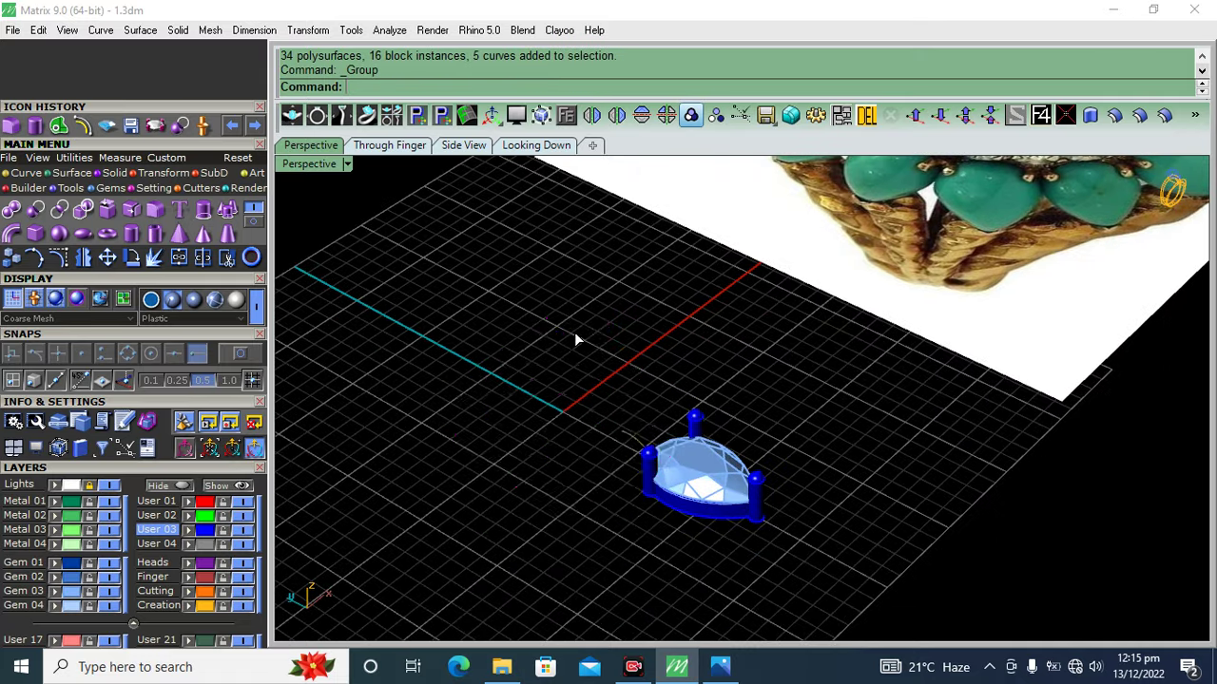
- Lift the halo head and the pear head up to the same height
scroll(570, 399, down, 3)
right_drag(560, 407, 543, 397)
mouse_move(545, 306)
mouse_down()
mouse_move(553, 202)
mouse_move(659, 219)
mouse_up()
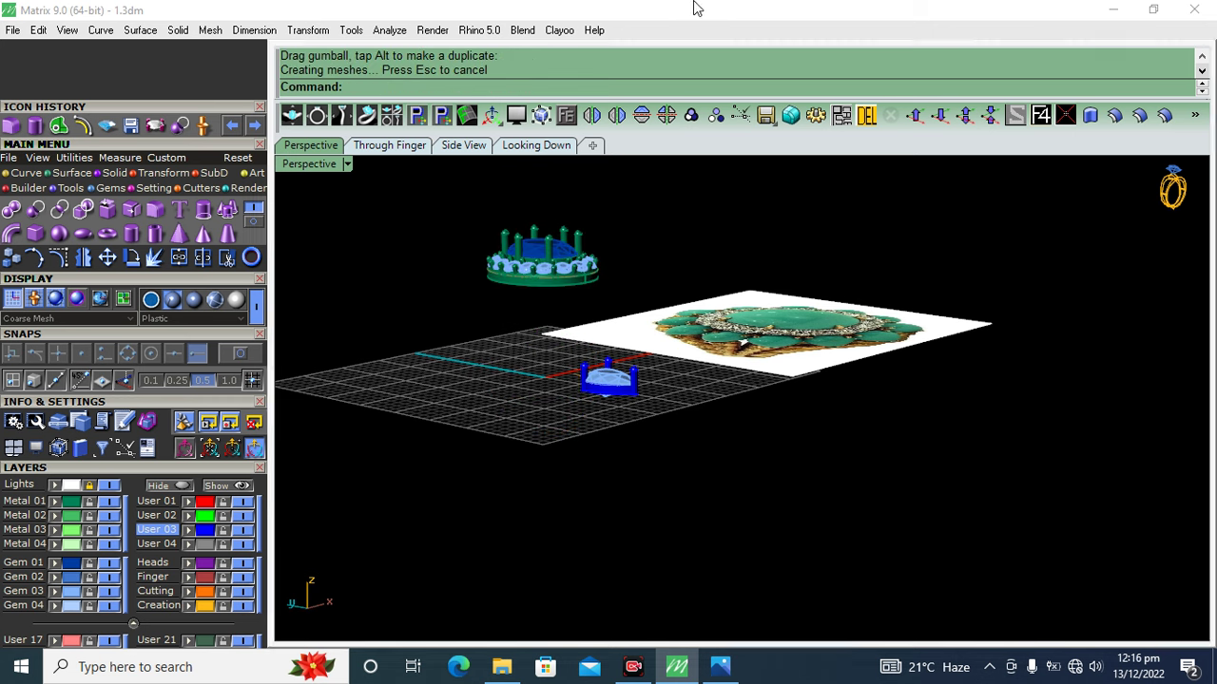
click(627, 385)
drag(620, 329, 639, 230)
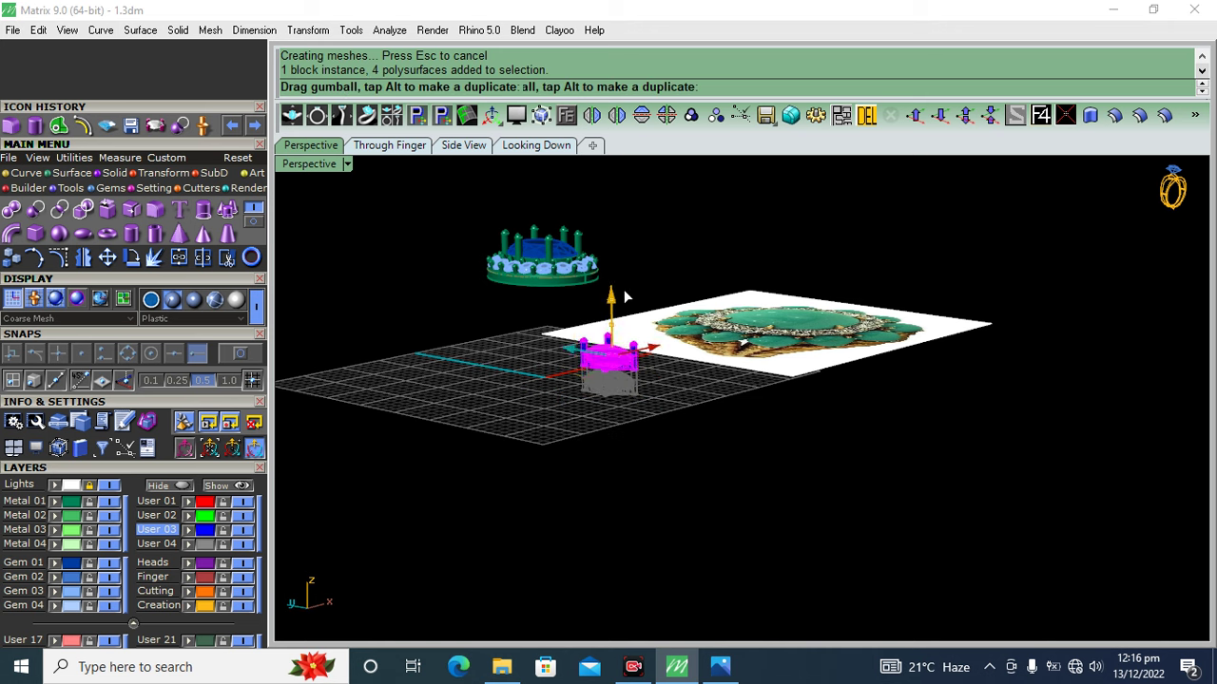
- Delete the leftover arc curve in Side View, then select the pear head
click(463, 145)
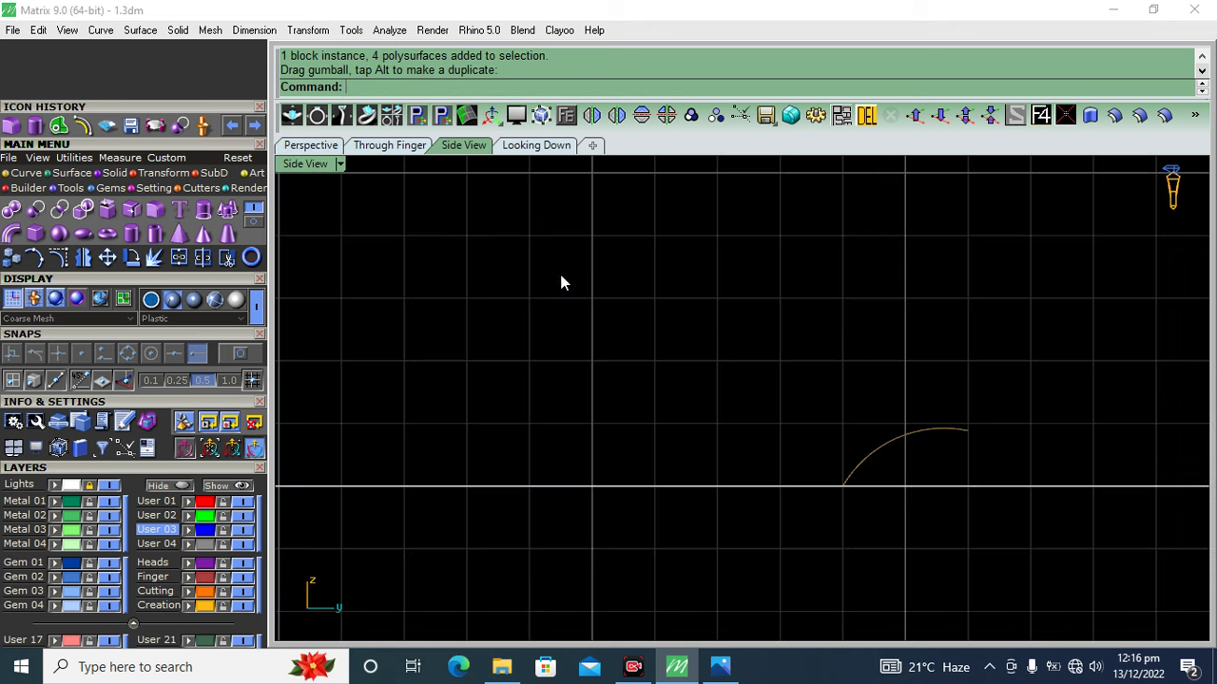
drag(775, 353, 518, 487)
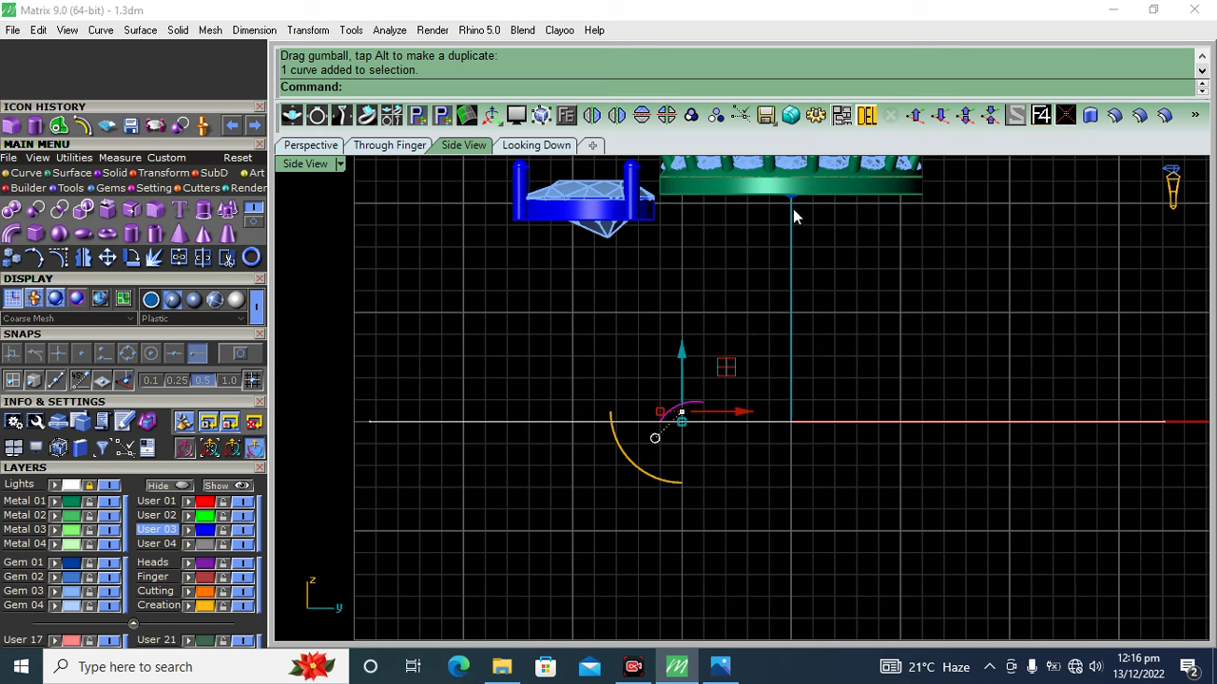
key(Delete)
scroll(647, 246, up, 2)
click(598, 297)
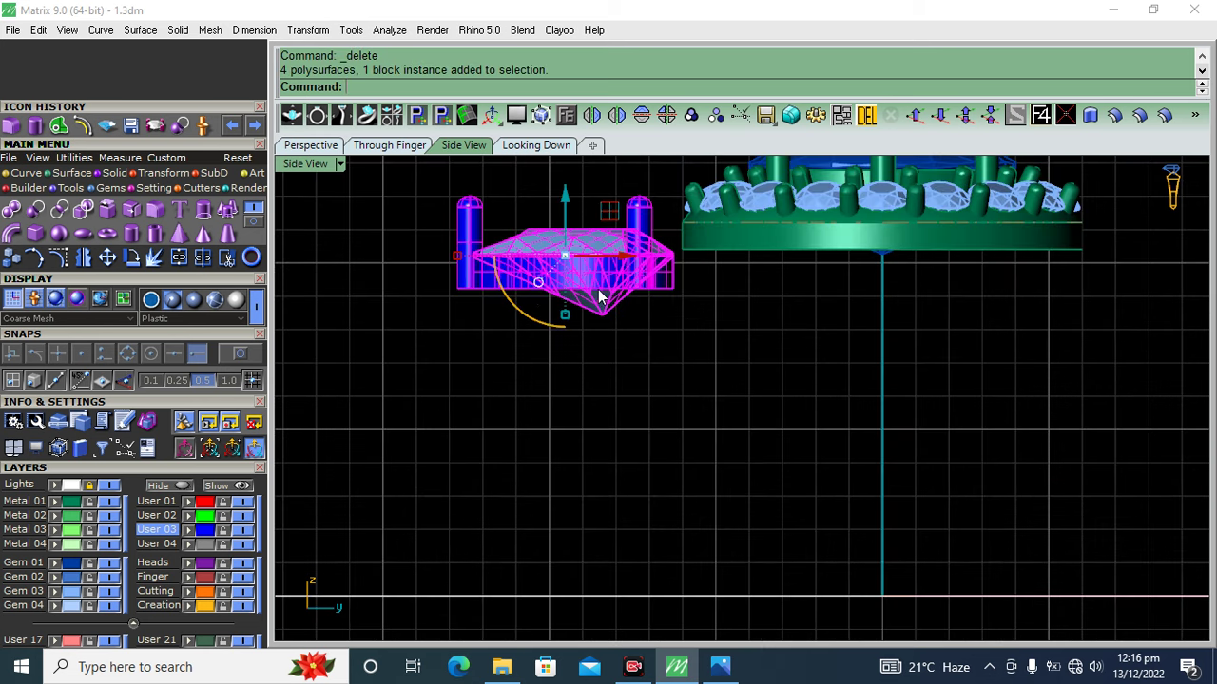
- Try rotating the pear head to tilt it downward, undoing the first two attempts
click(131, 259)
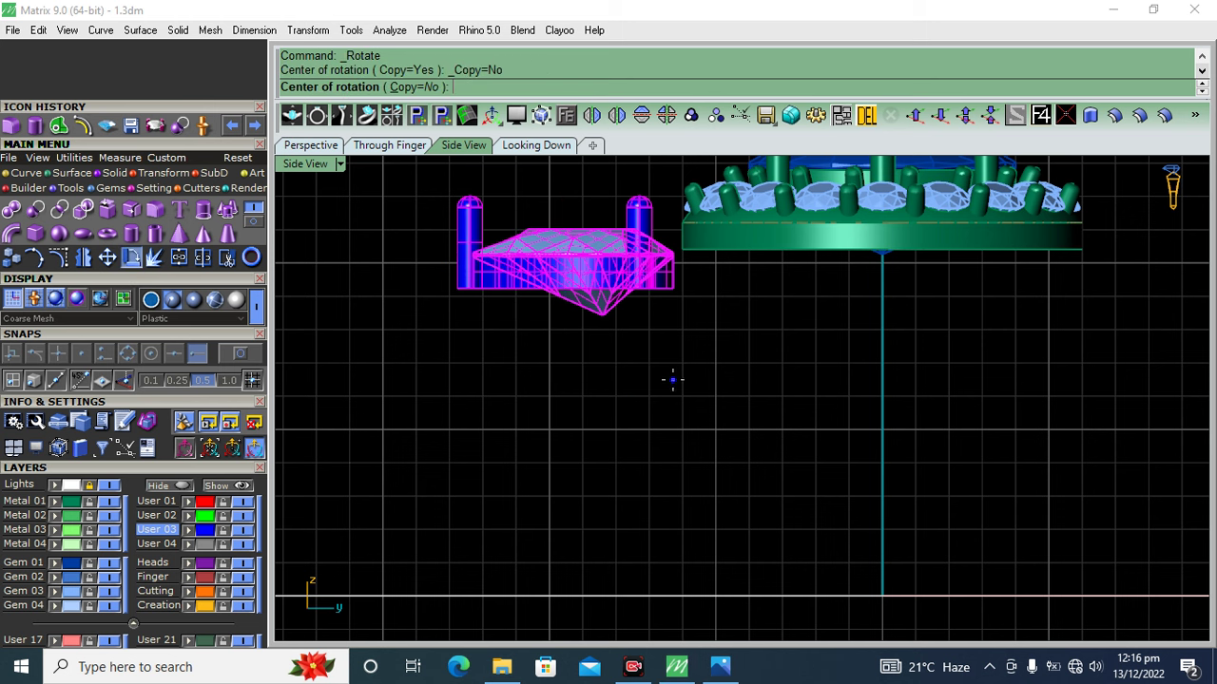
right_drag(672, 380, 694, 403)
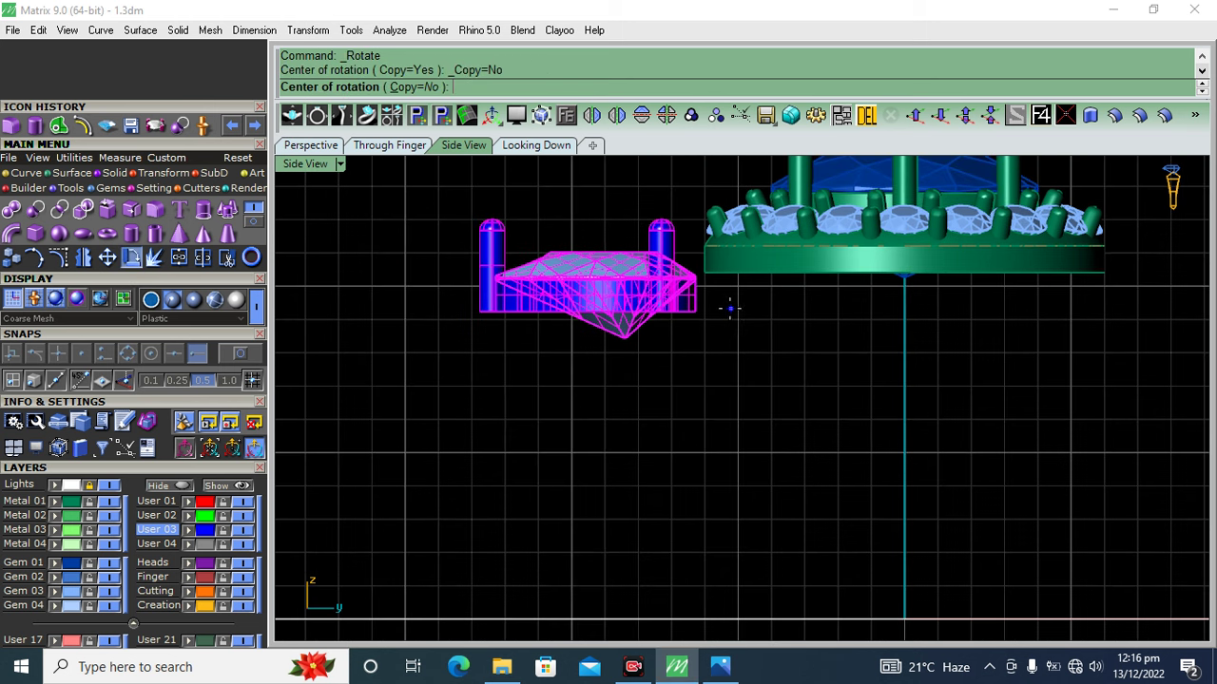
click(698, 309)
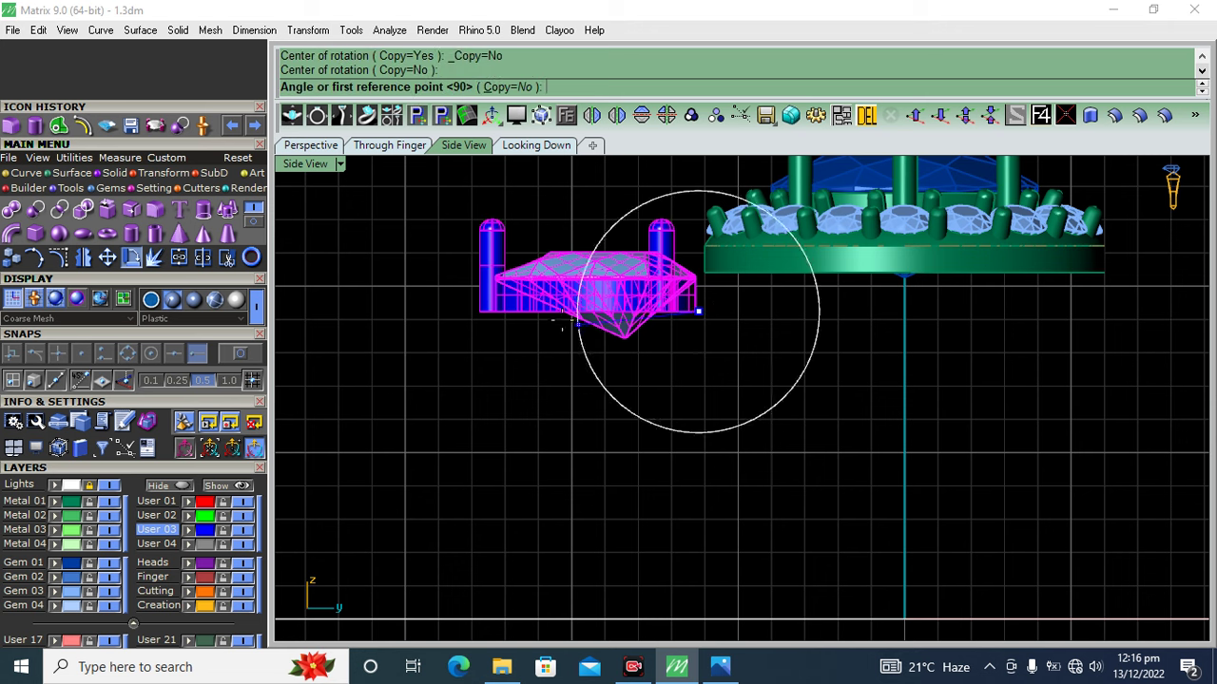
click(438, 313)
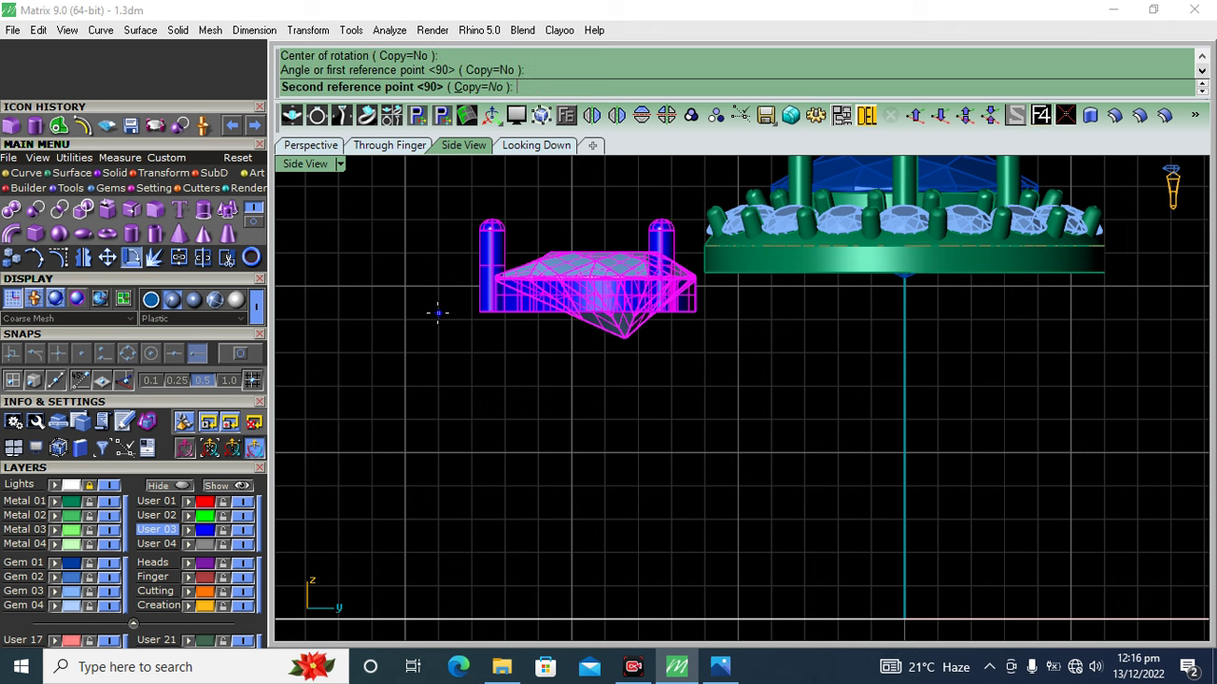
click(441, 409)
key(ctrl+z)
key(Return)
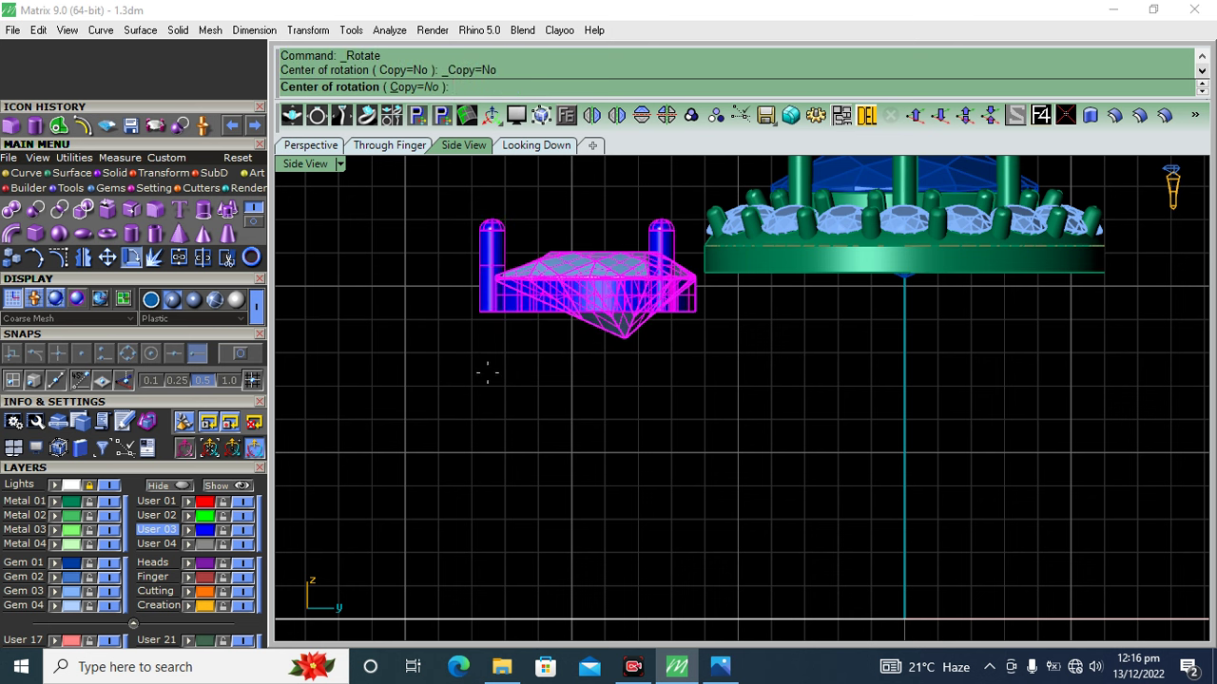
click(481, 317)
click(716, 331)
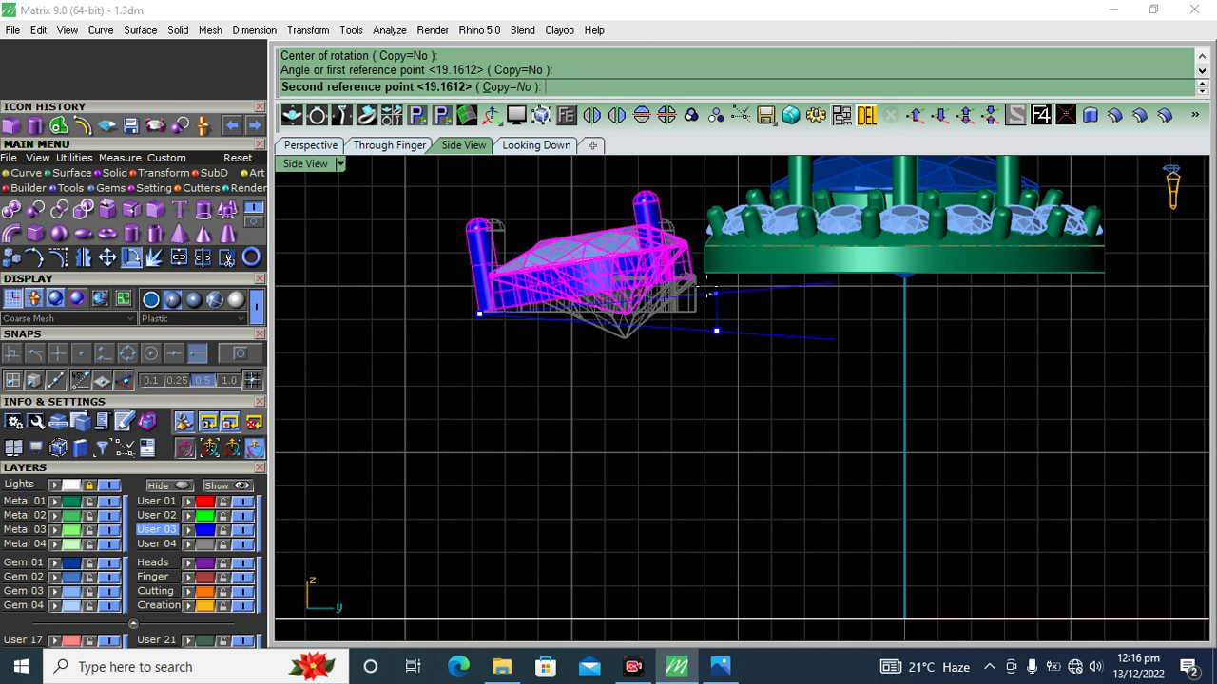
click(683, 437)
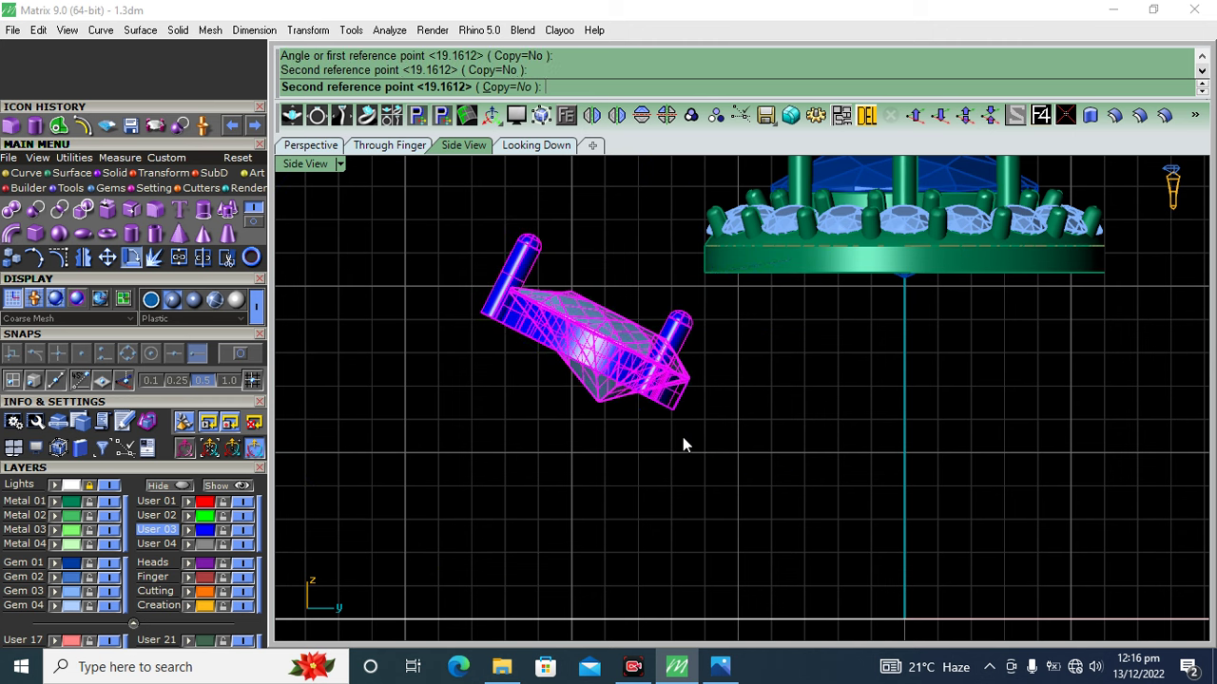
key(ctrl+z)
- Tilt the pear head downward at its final angle and slide it into position
key(Return)
click(696, 312)
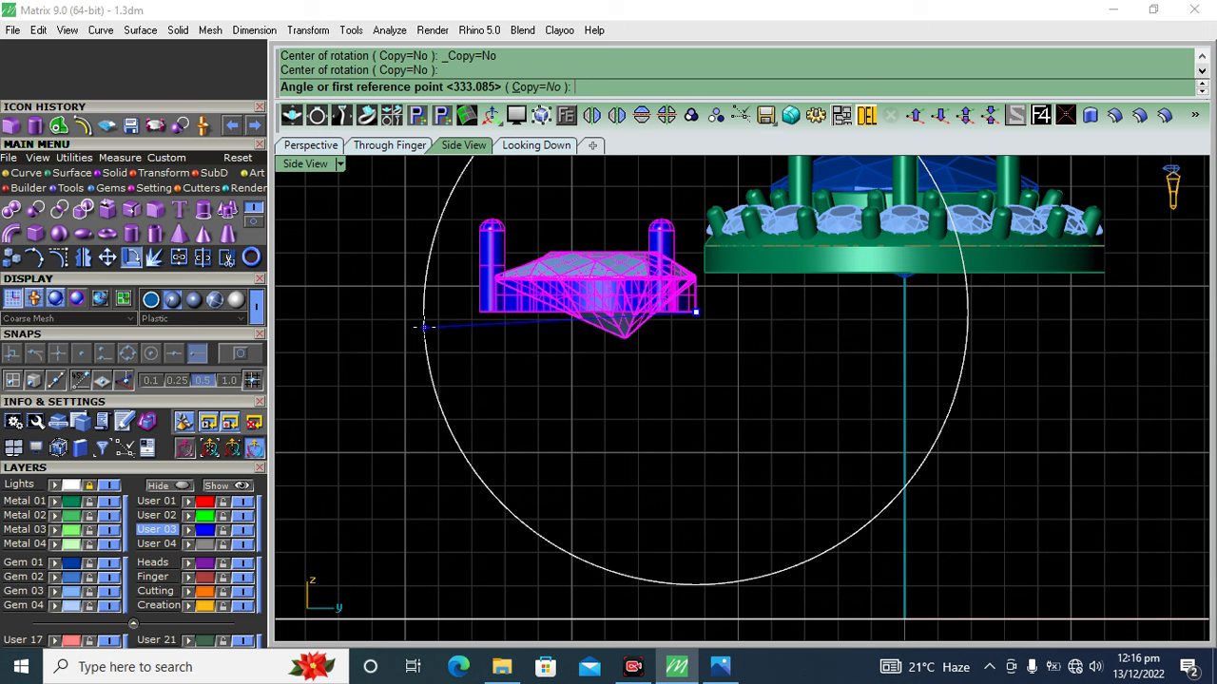
click(424, 327)
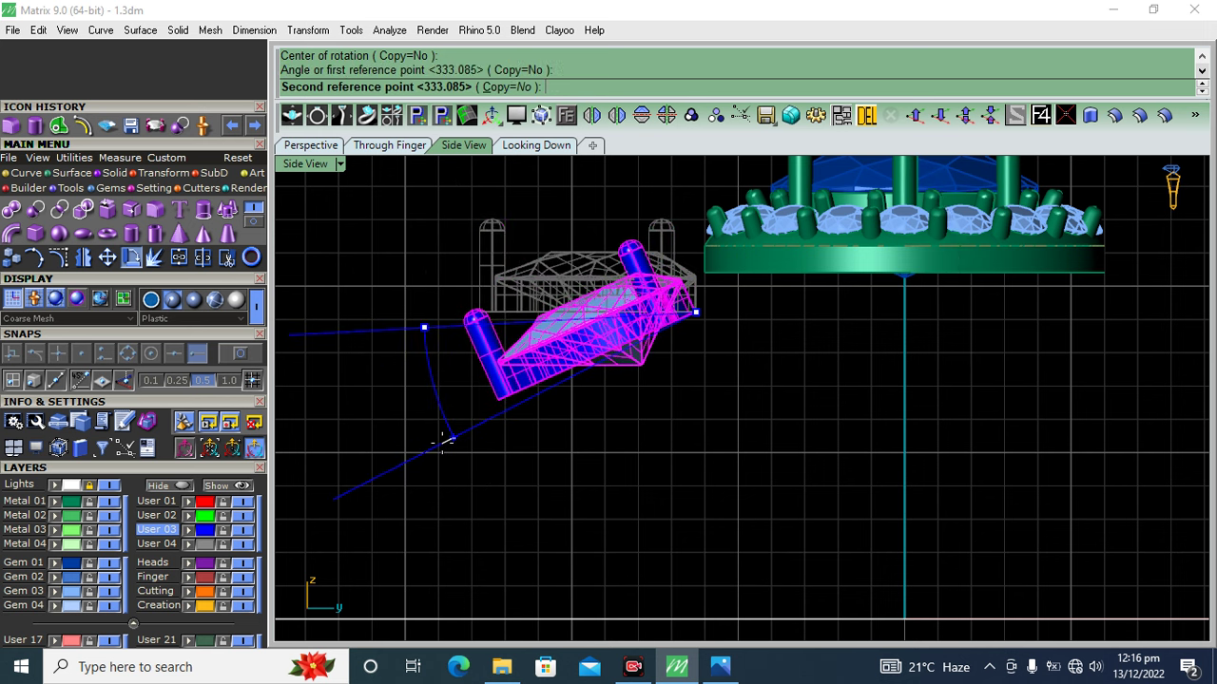
click(443, 452)
mouse_move(632, 320)
mouse_down()
mouse_move(651, 326)
mouse_move(614, 264)
mouse_move(647, 313)
mouse_move(660, 308)
mouse_up()
- Inspect the pear and halo heads in Perspective, then view the design from above
scroll(713, 290, up, 3)
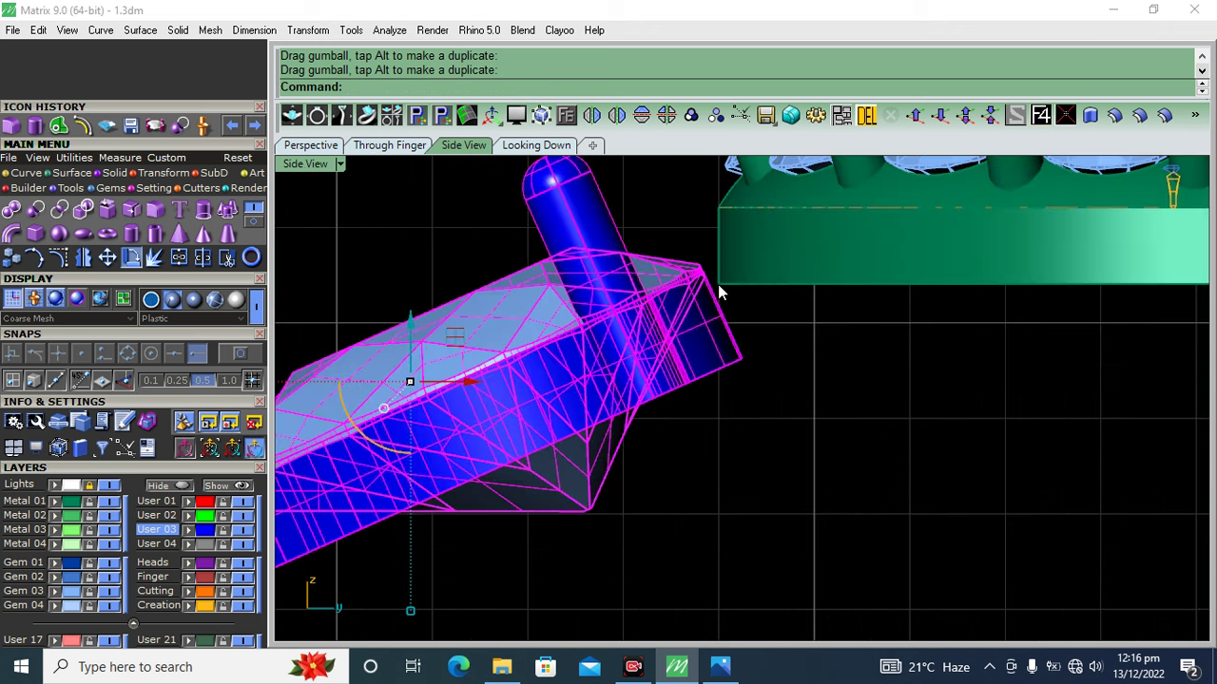
click(310, 145)
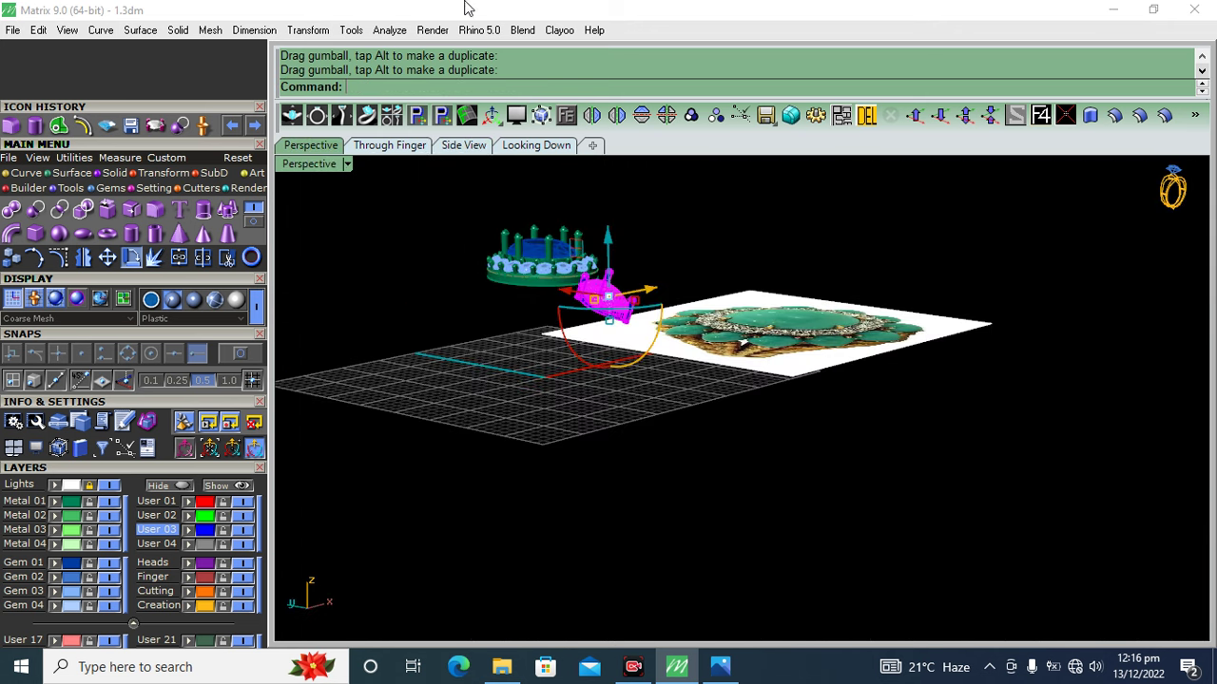
click(451, 458)
scroll(527, 318, up, 3)
scroll(651, 339, up, 3)
right_drag(651, 340, 804, 400)
scroll(804, 399, up, 3)
scroll(804, 399, up, 3)
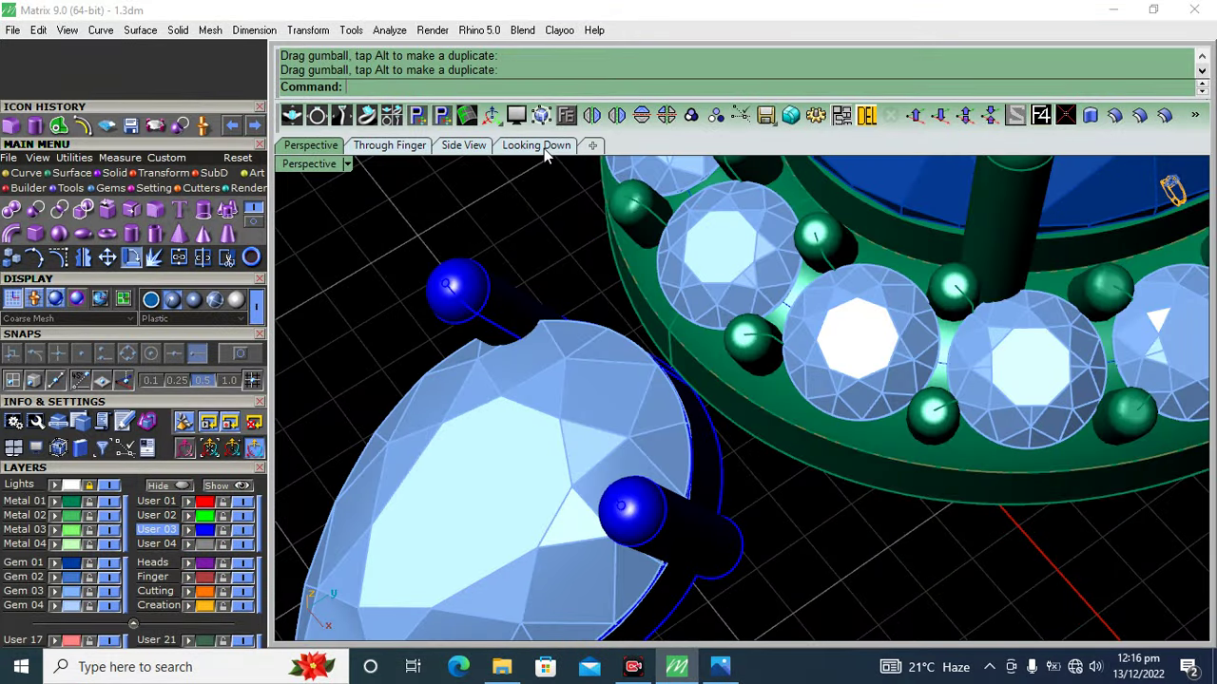
click(538, 145)
scroll(534, 355, down, 3)
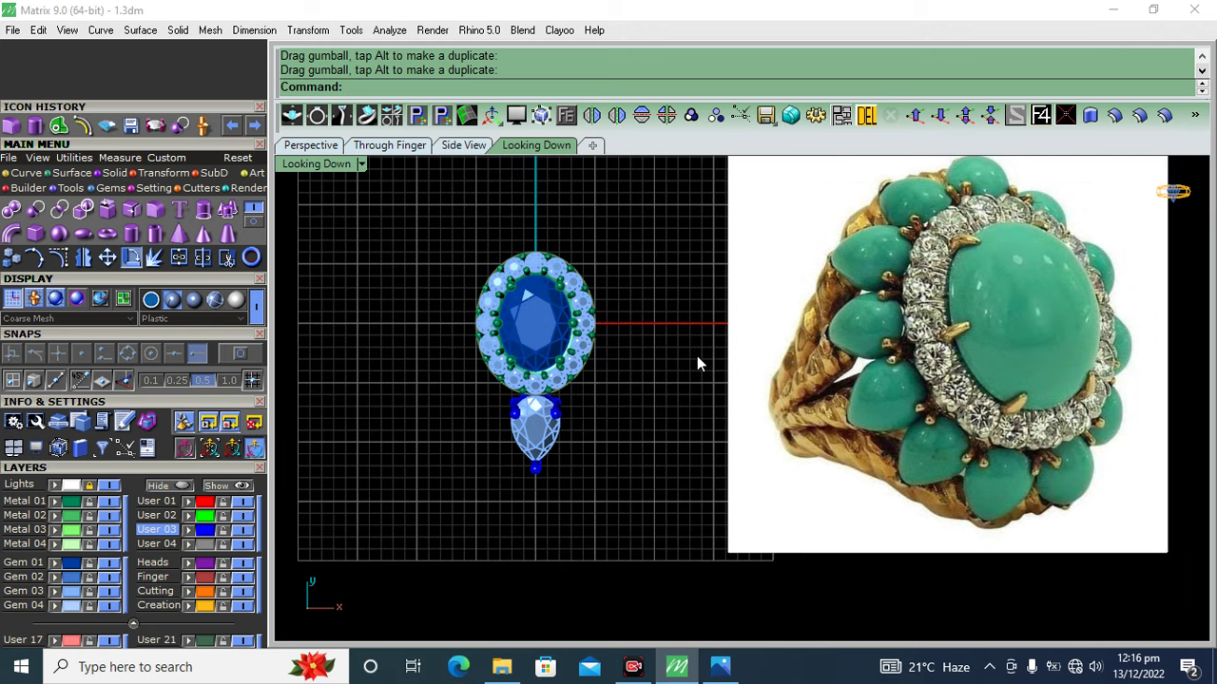
- Rotate two copies of the pear head around the origin beside the halo
click(537, 451)
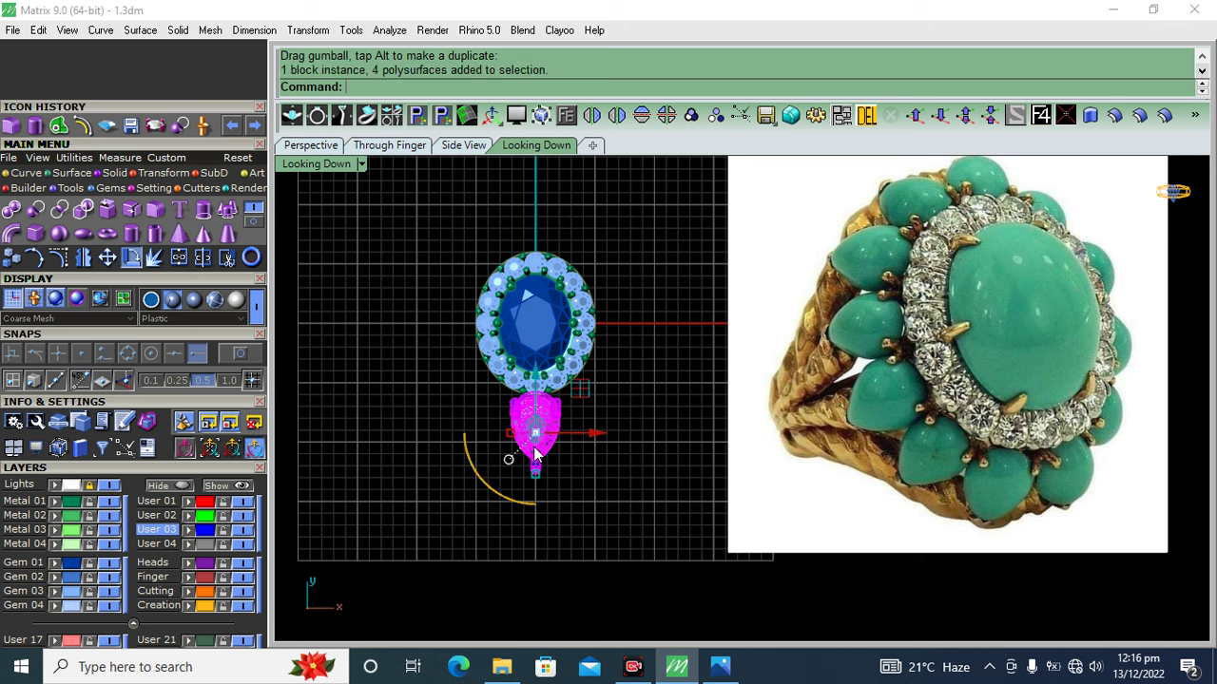
click(131, 257)
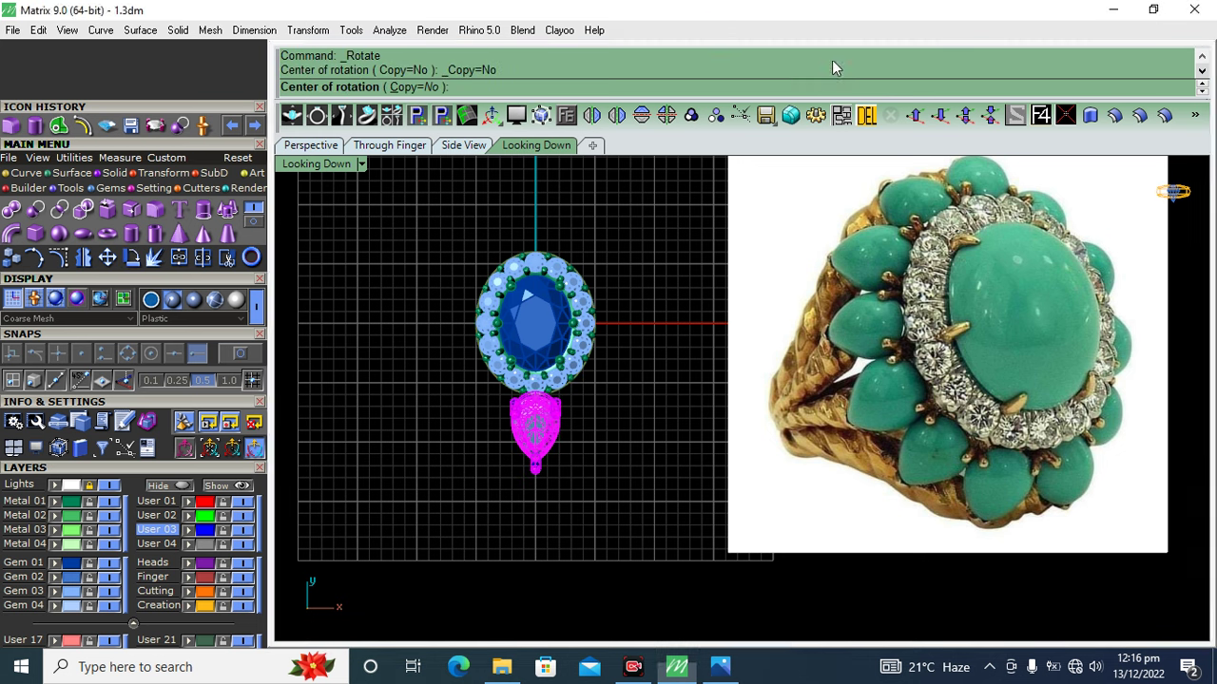
click(1046, 122)
click(538, 86)
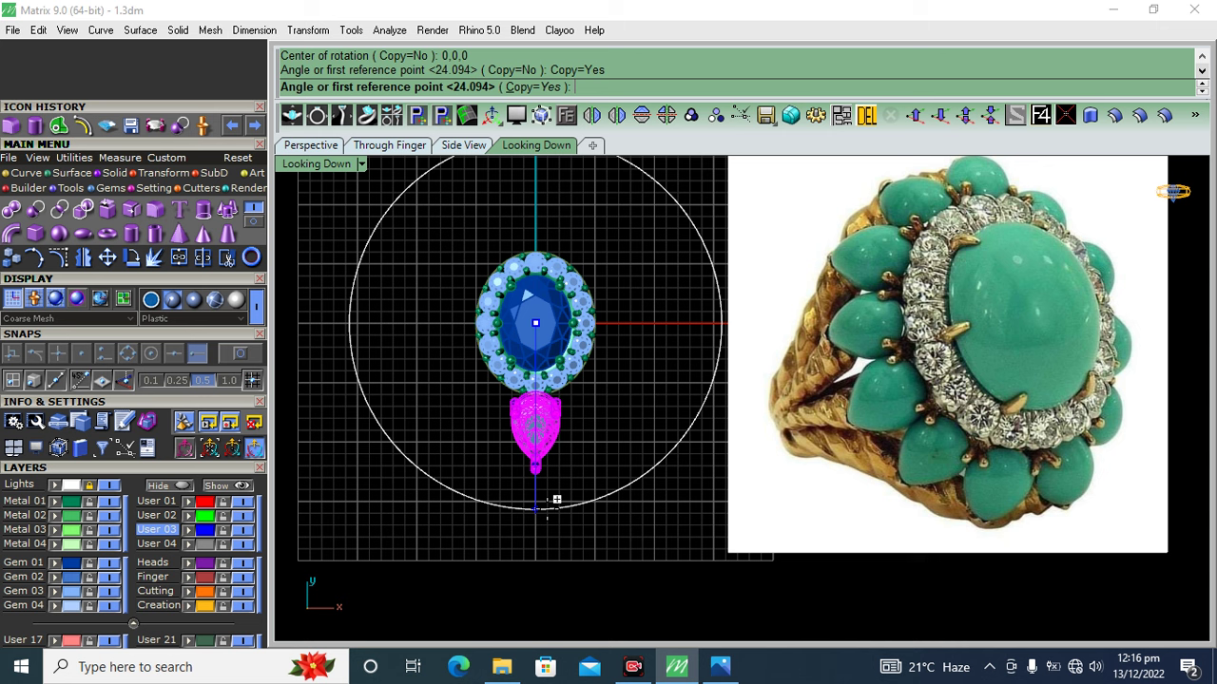
click(537, 502)
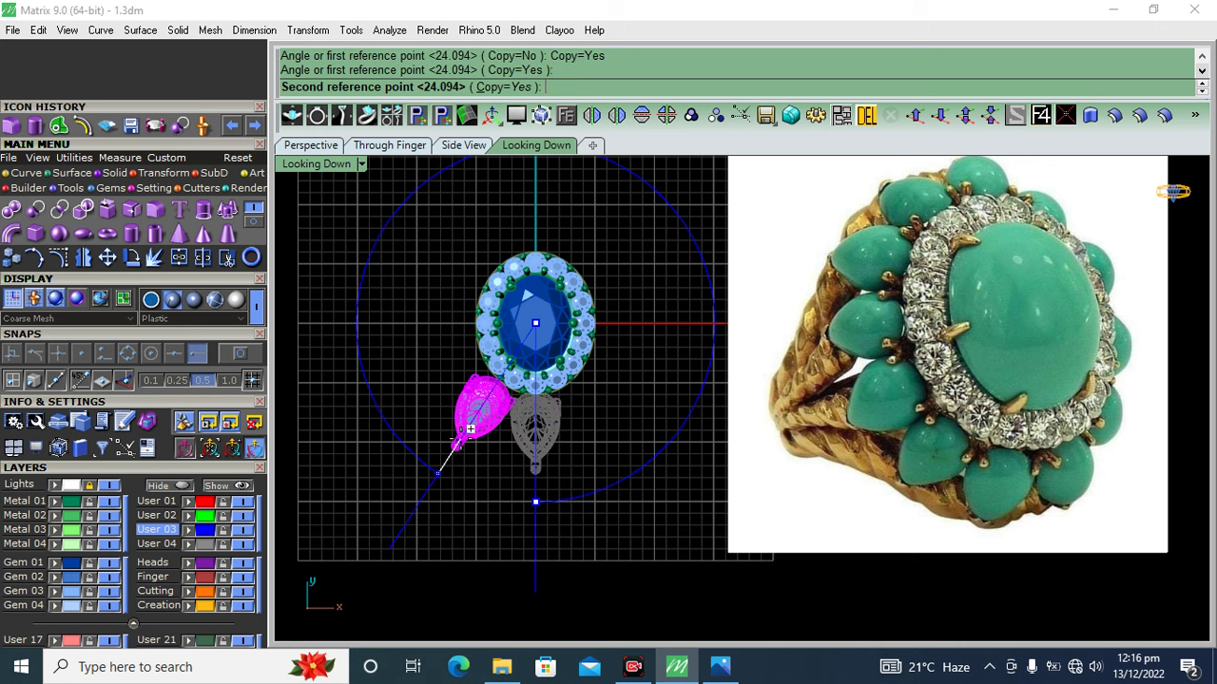
click(466, 421)
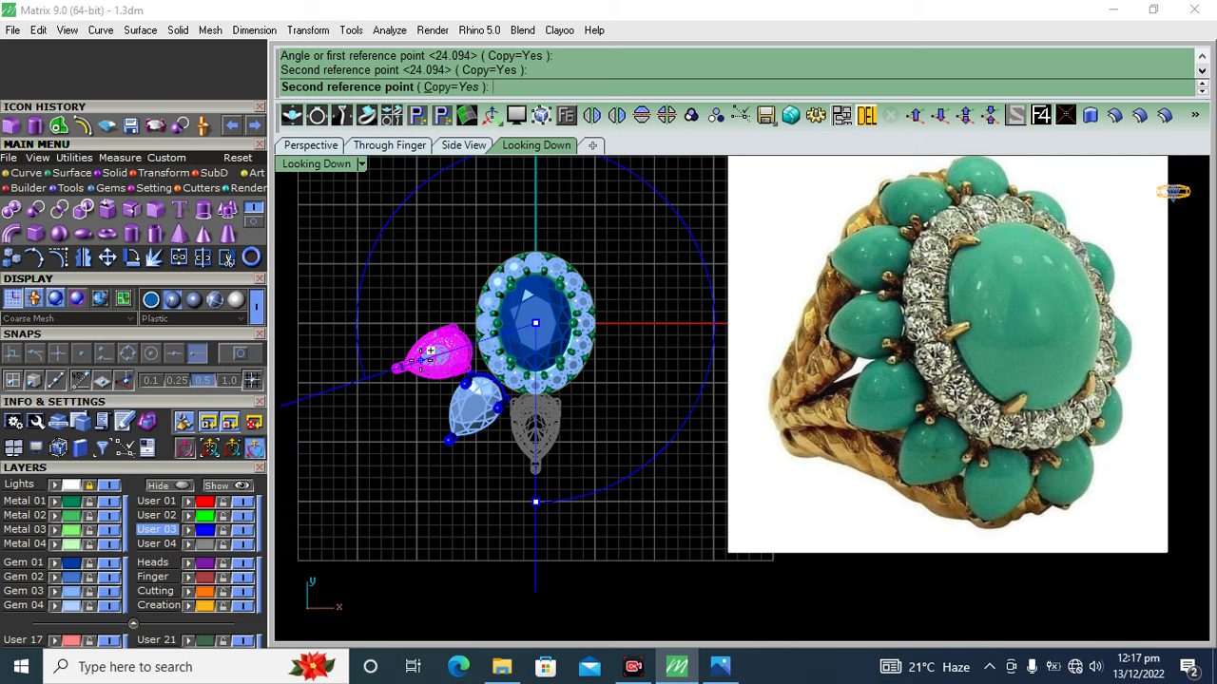
scroll(430, 349, up, 1)
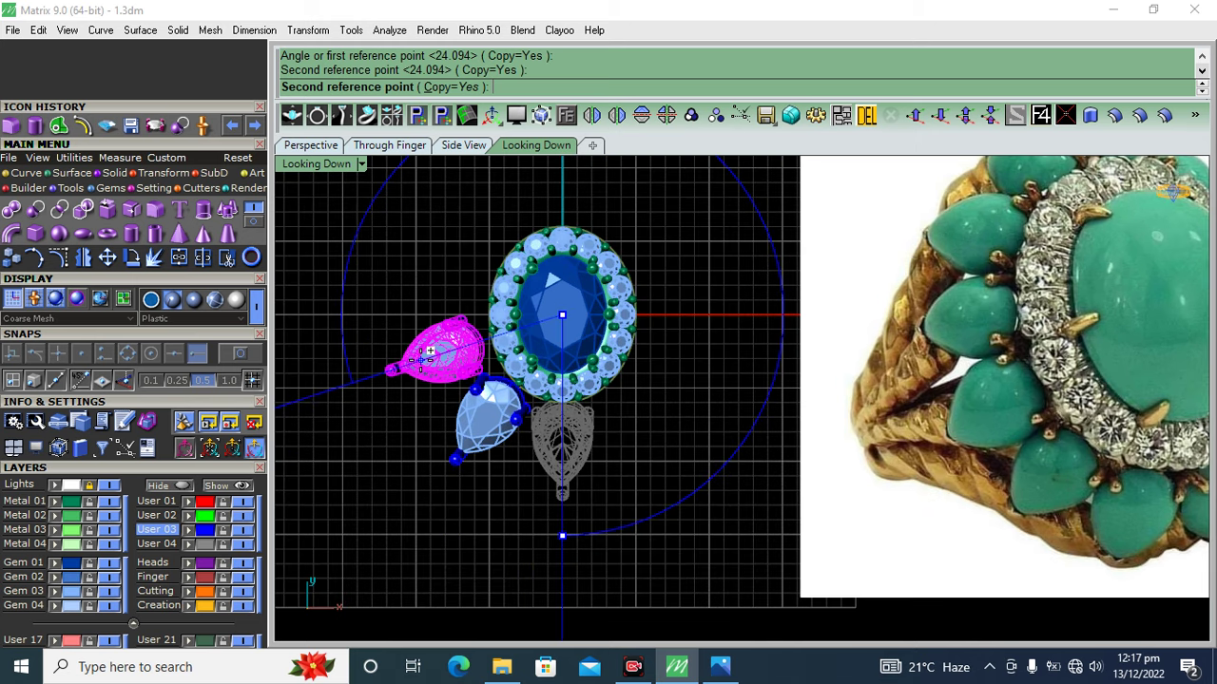
click(429, 352)
key(Return)
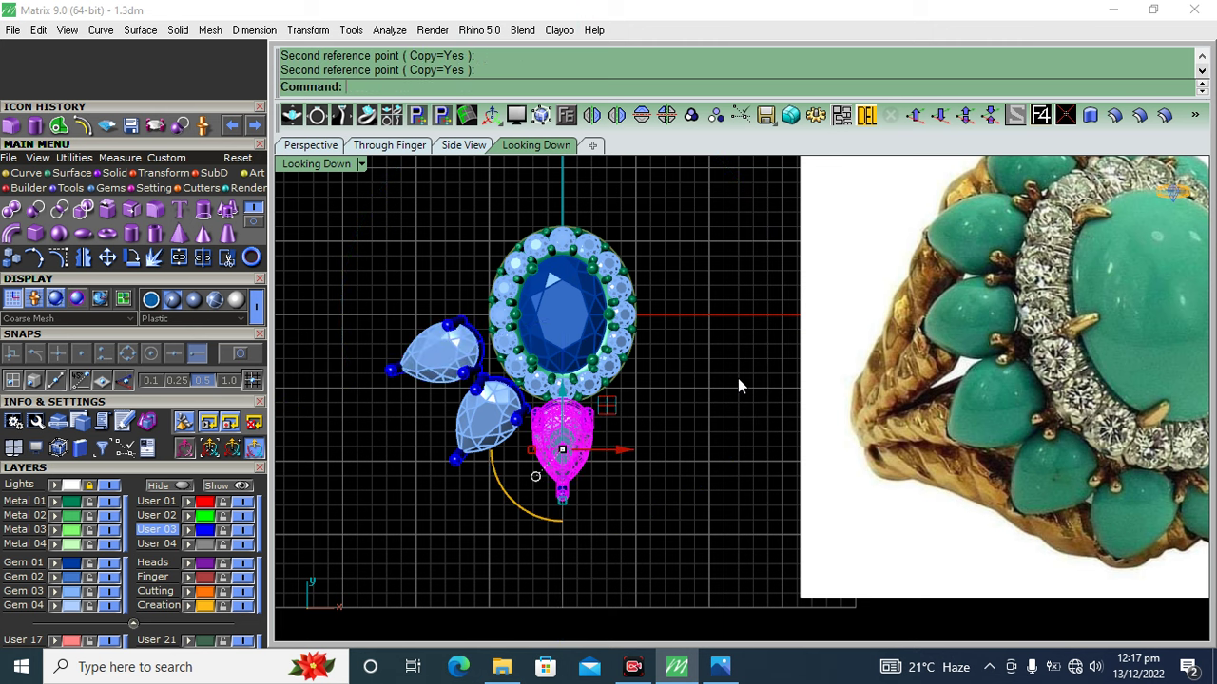
- Deselect, review the copies, and undo the rotation that added the side pear heads
key(Escape)
scroll(738, 380, down, 2)
scroll(880, 472, up, 1)
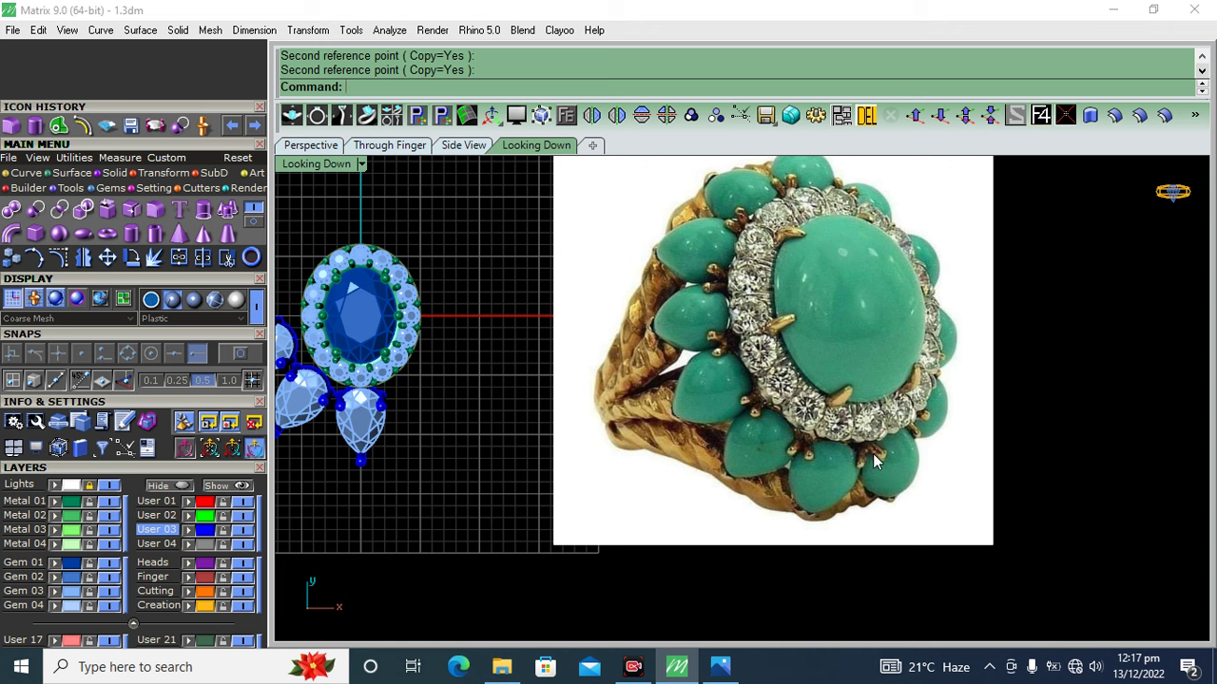
scroll(794, 365, down, 1)
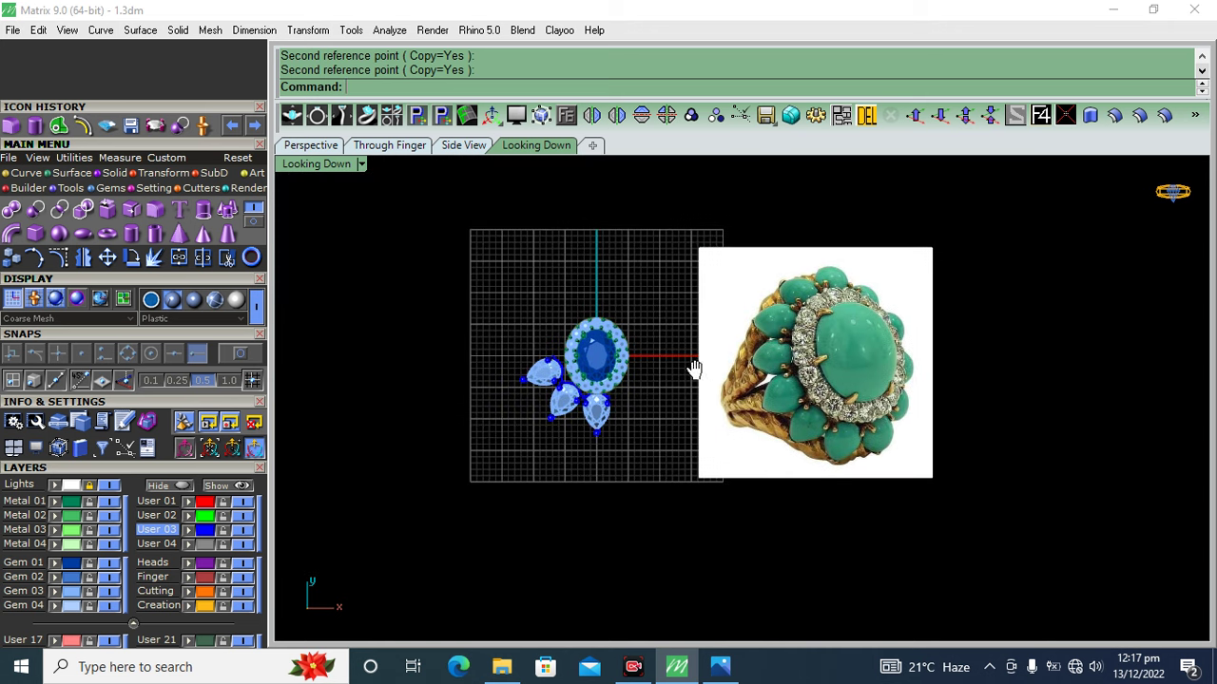
scroll(597, 431, up, 2)
scroll(597, 430, up, 1)
key(ctrl+z)
- Make the pear head below the halo slightly narrower
scroll(594, 423, up, 1)
scroll(585, 418, up, 1)
click(575, 409)
drag(521, 402, 535, 400)
- Delete the pear head, then restore it with Undo and reselect it
click(162, 253)
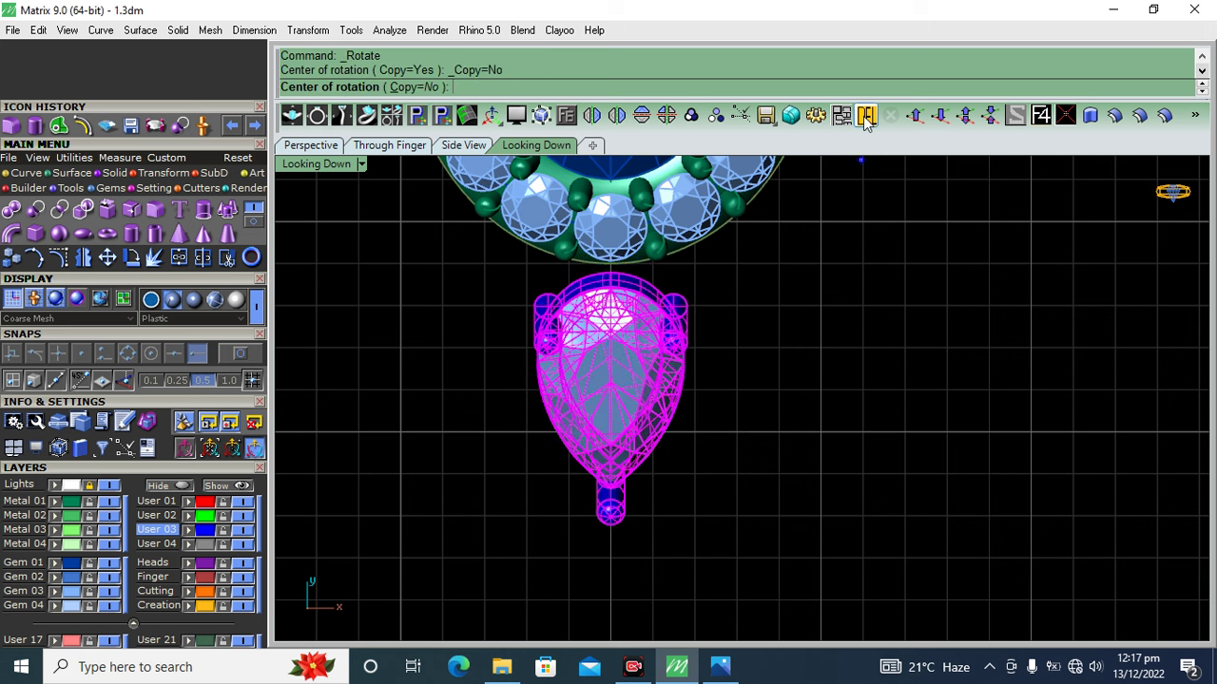
key(Delete)
scroll(429, 442, down, 2)
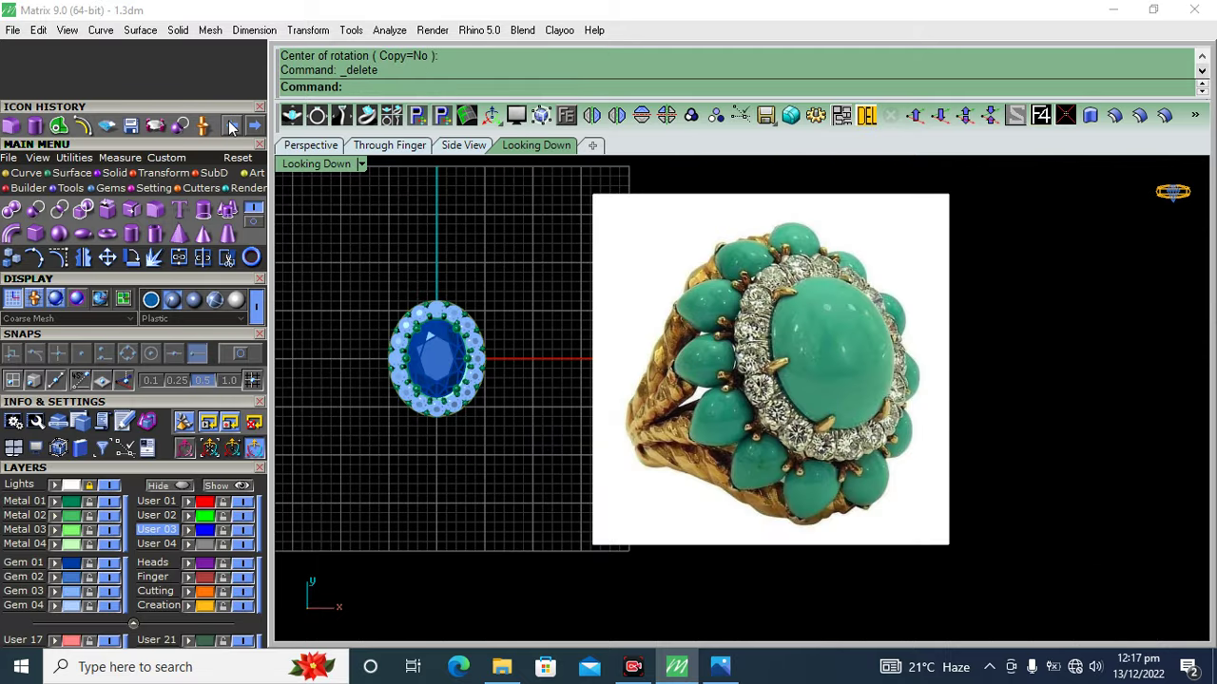
click(231, 127)
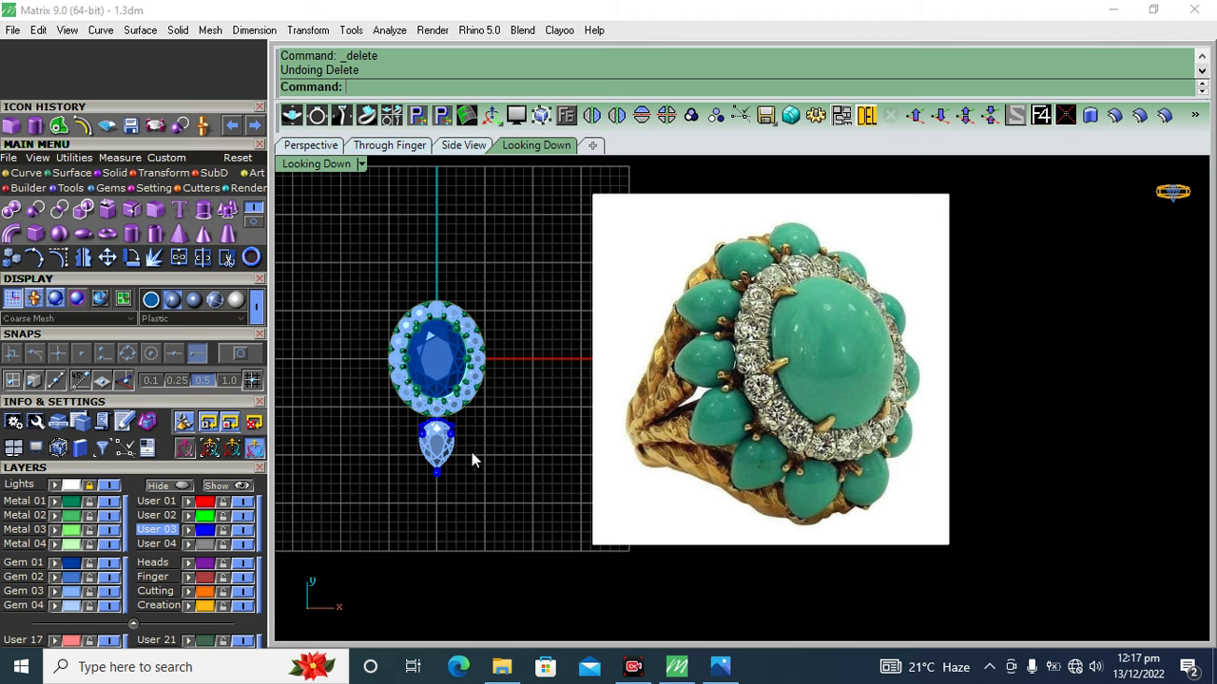
scroll(461, 449, up, 2)
click(435, 410)
scroll(435, 411, up, 3)
- Nudge the pear head up and rotate it about 0,0,0 to the halo's lower left
drag(443, 399, 443, 390)
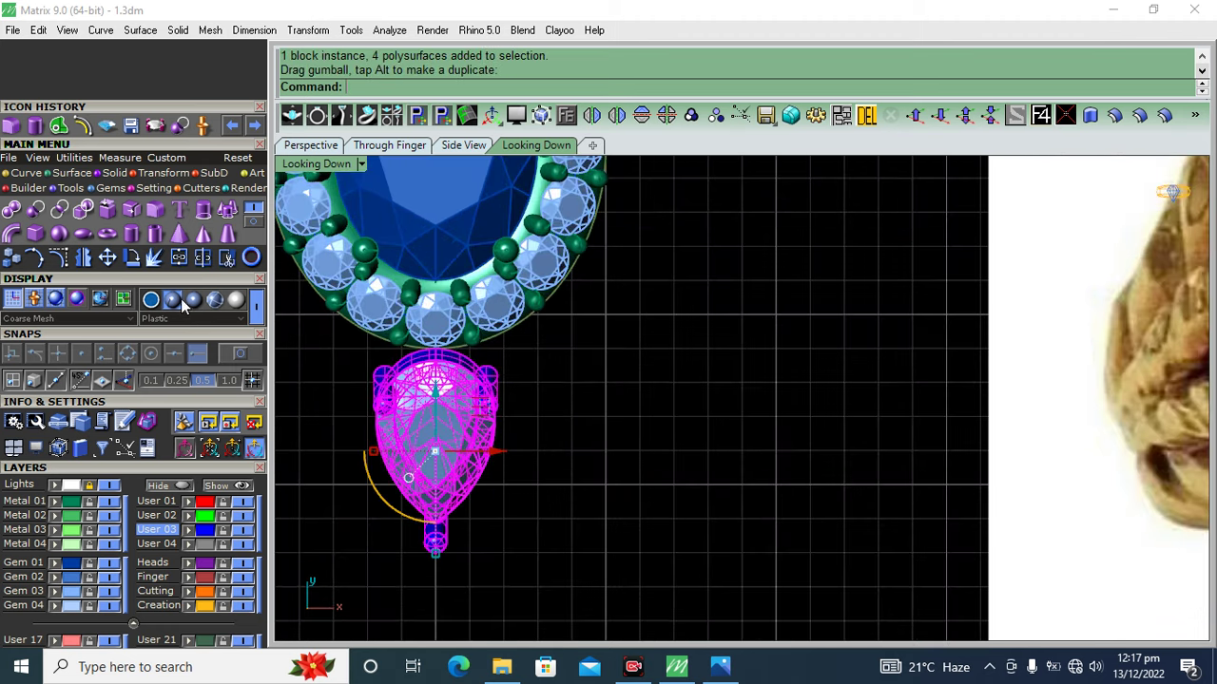
click(131, 258)
text(0)
key(Return)
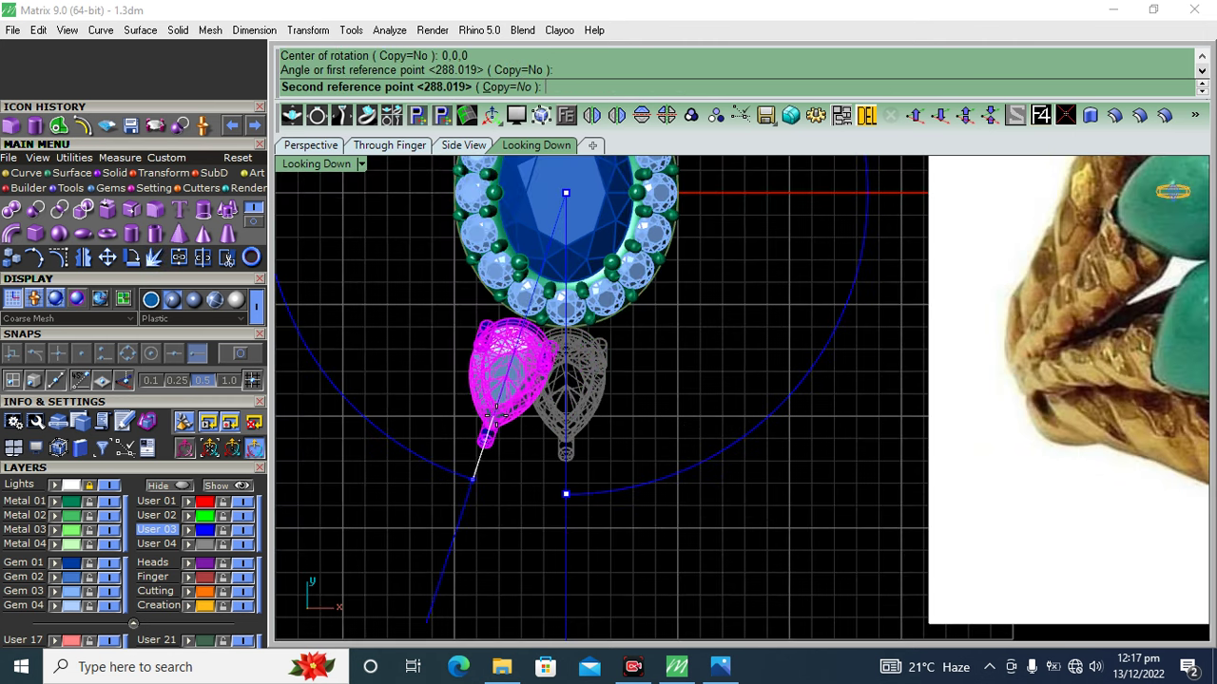
click(487, 484)
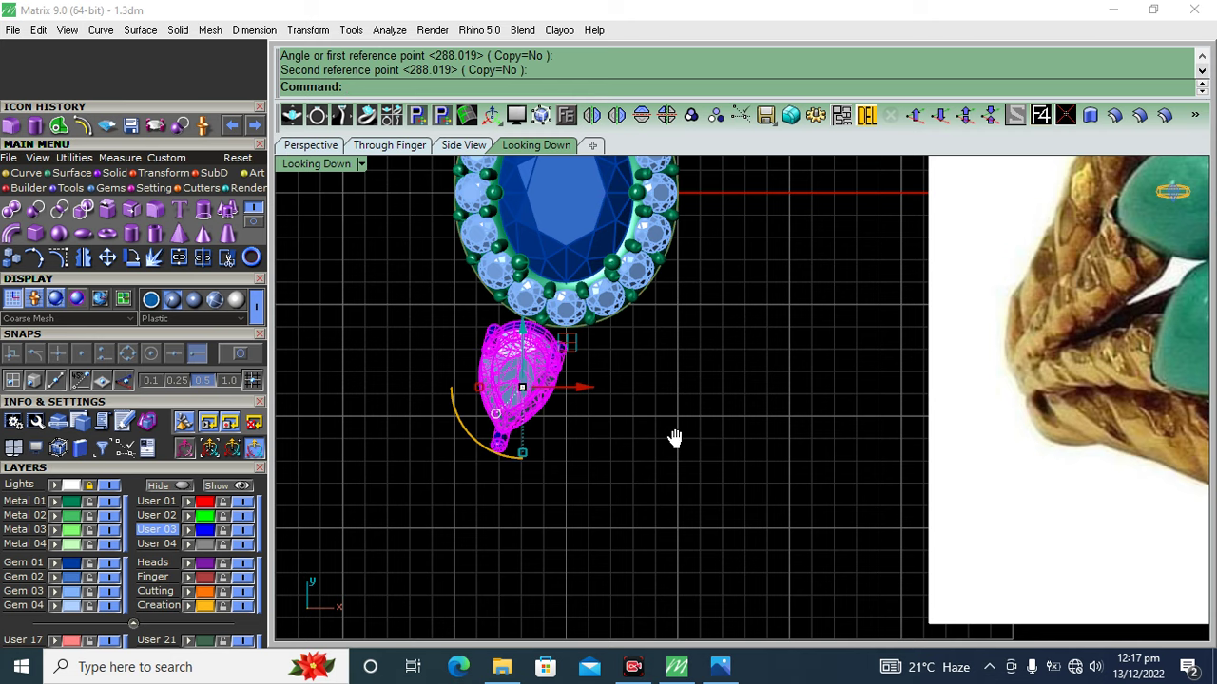
- Rotate with Copy enabled about the origin to add two more pear heads
key(Return)
text(0)
key(Return)
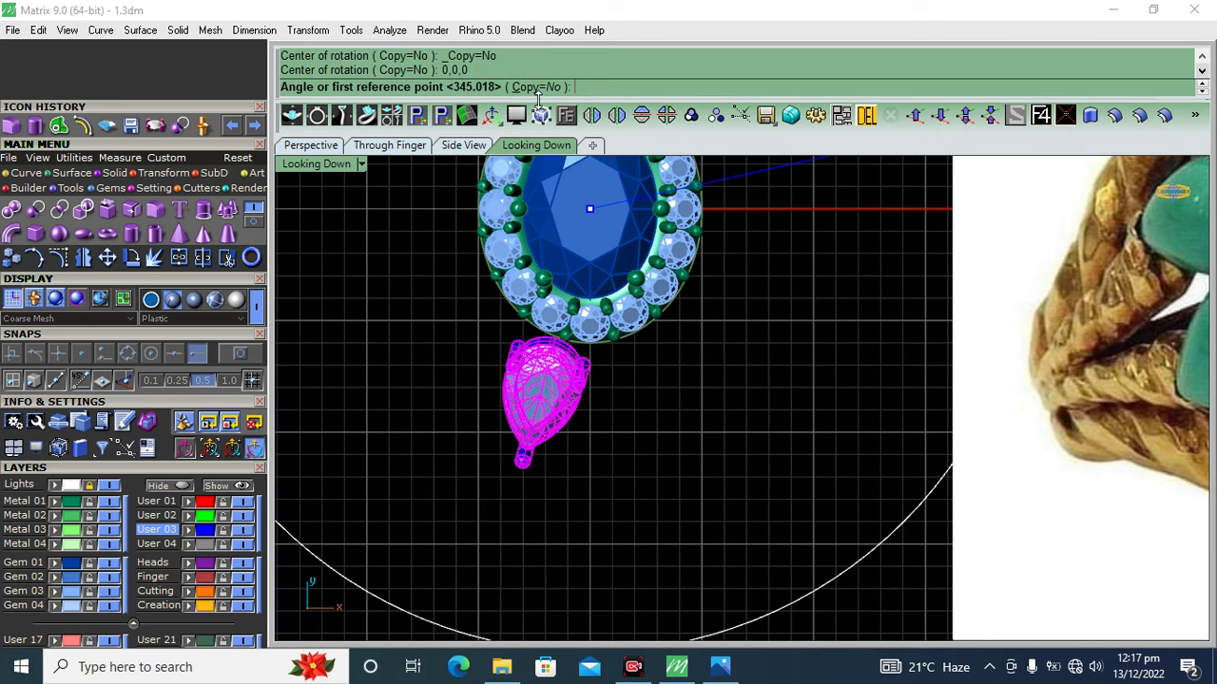
click(535, 86)
click(540, 461)
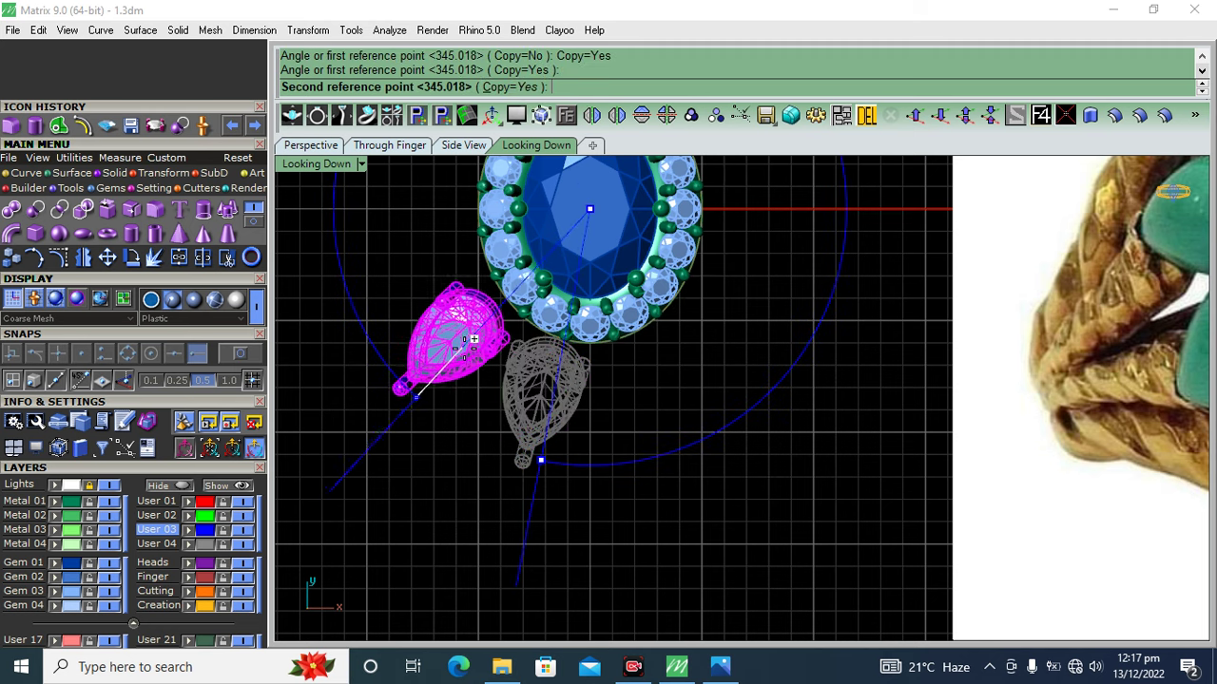
click(461, 333)
click(439, 253)
key(Return)
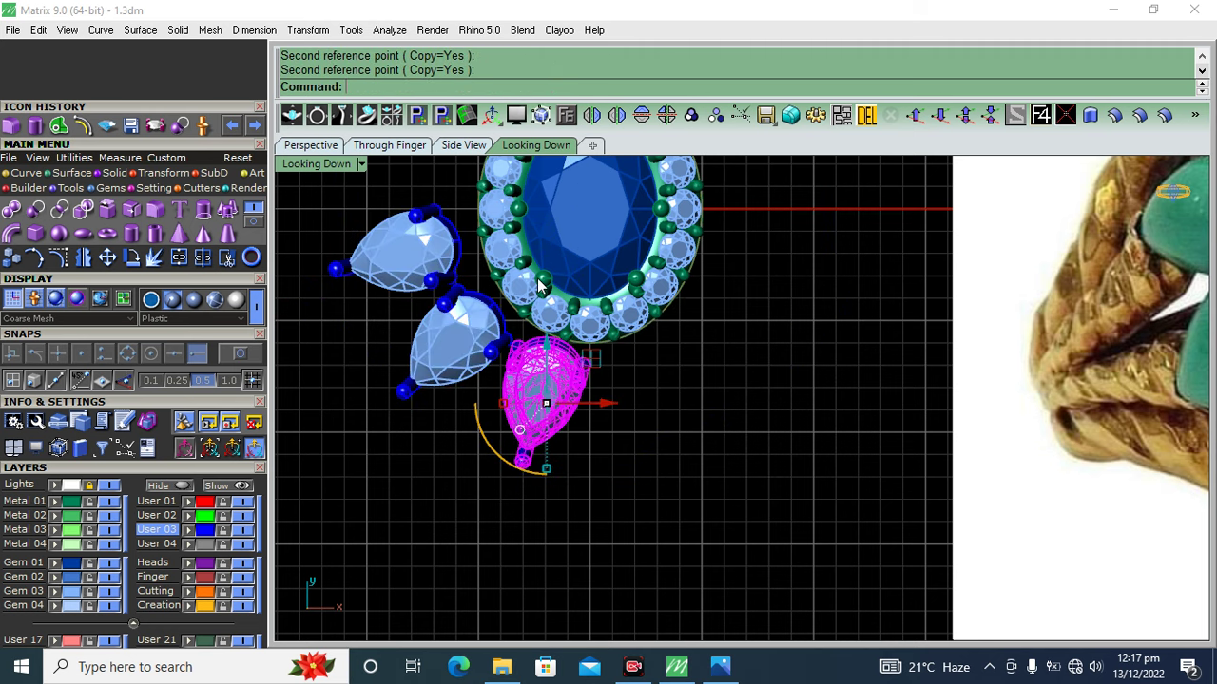
scroll(513, 314, up, 3)
scroll(532, 342, up, 2)
- Turn a pear head to its final angle and move the upper-left one toward the halo
key(Return)
scroll(546, 355, down, 1)
click(525, 470)
click(520, 532)
click(447, 309)
scroll(446, 309, up, 5)
drag(447, 309, 613, 444)
scroll(613, 443, down, 2)
drag(559, 317, 591, 313)
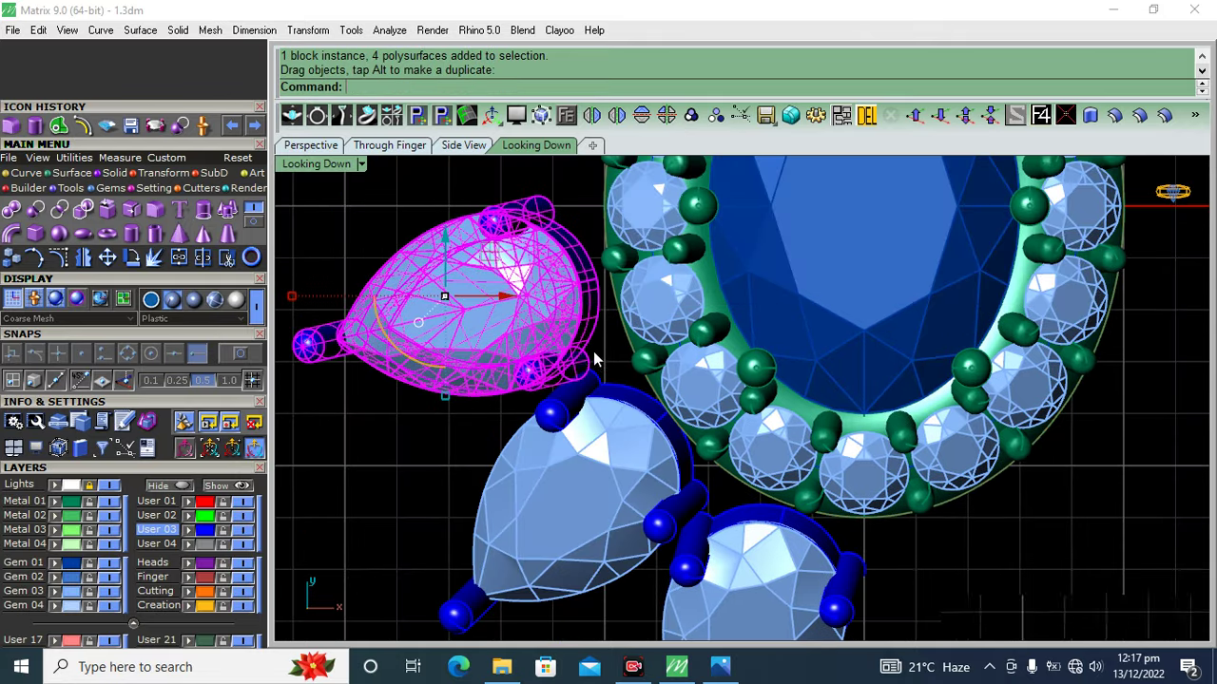
- Select the three pear heads and tilt them slightly together
scroll(598, 314, down, 3)
click(570, 418)
shift+click(665, 475)
shift+click(537, 328)
scroll(535, 440, up, 3)
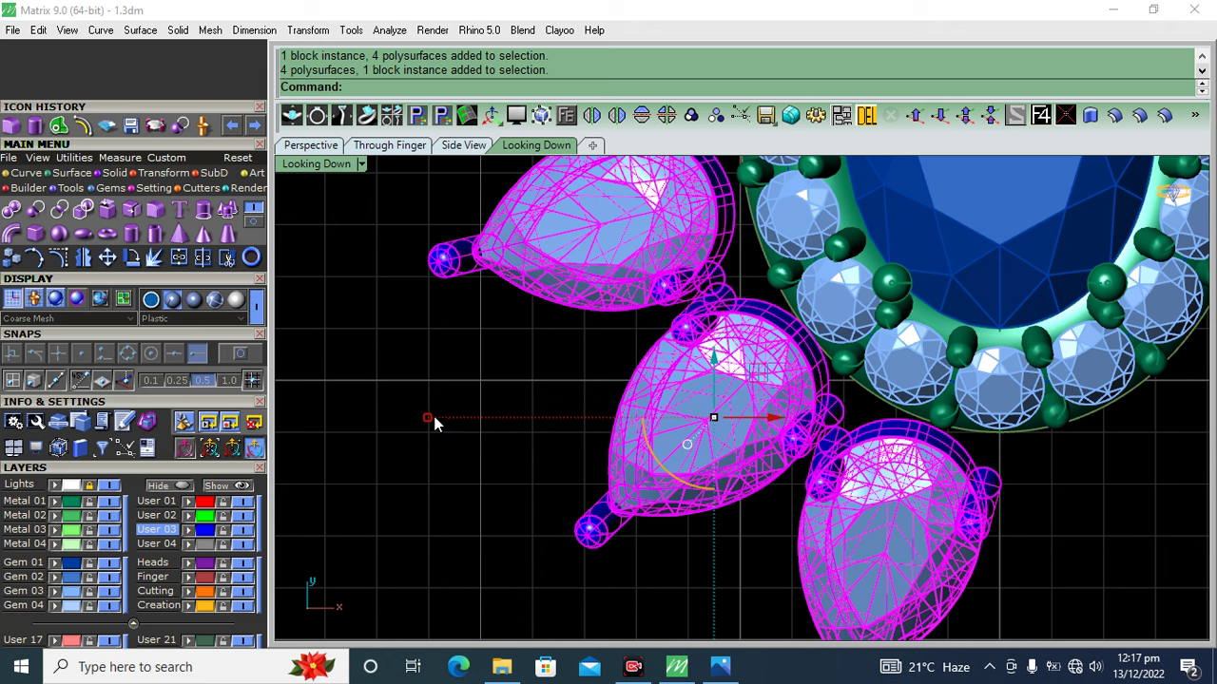
scroll(585, 380, down, 2)
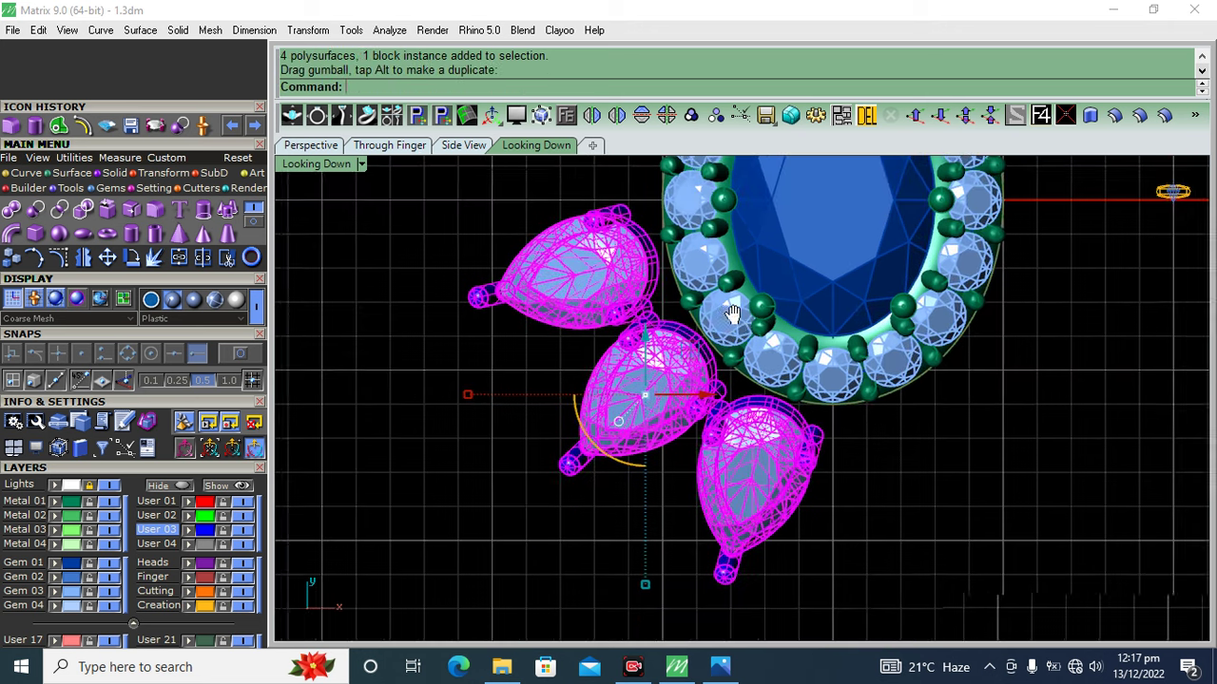
drag(615, 465, 684, 357)
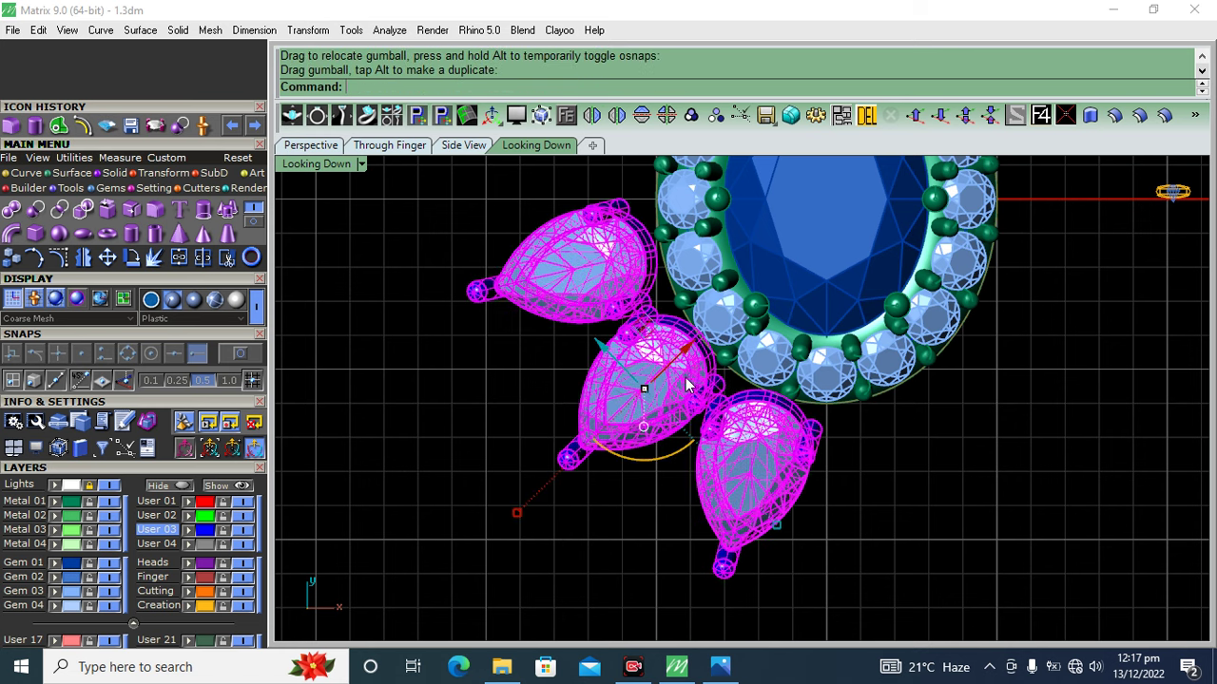
scroll(608, 403, down, 3)
- Mirror the pear heads across the X axis to the top of the halo
click(643, 116)
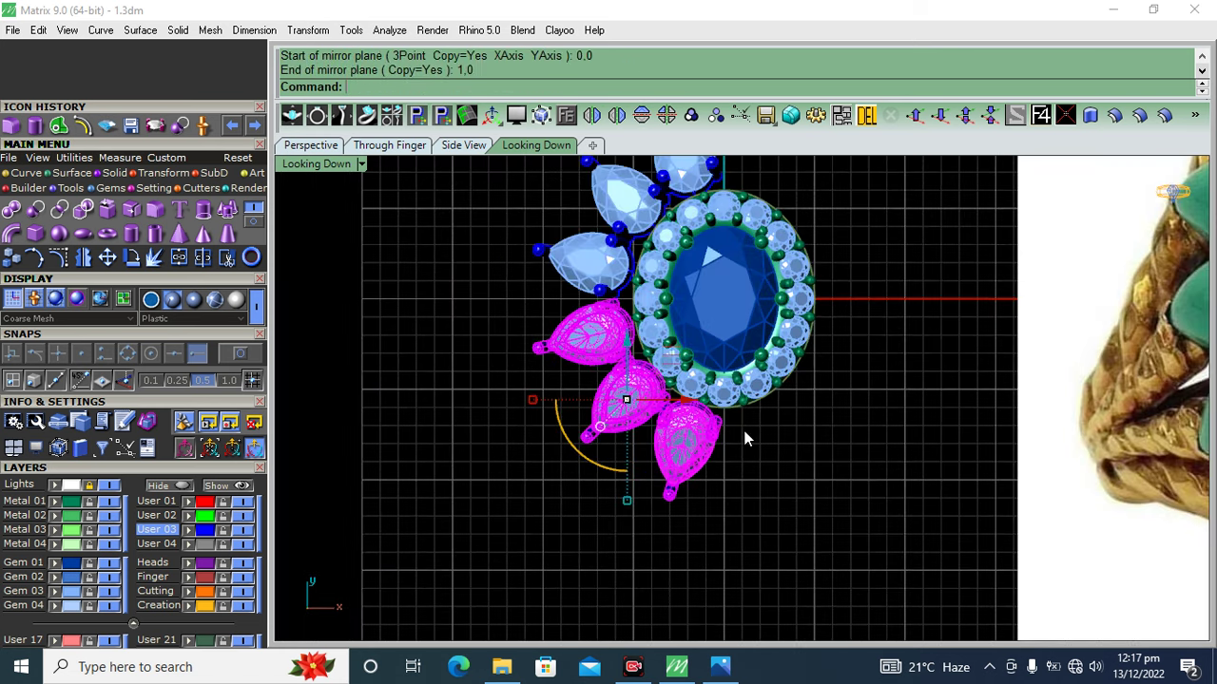
right_drag(751, 274, 698, 331)
key(ctrl+a)
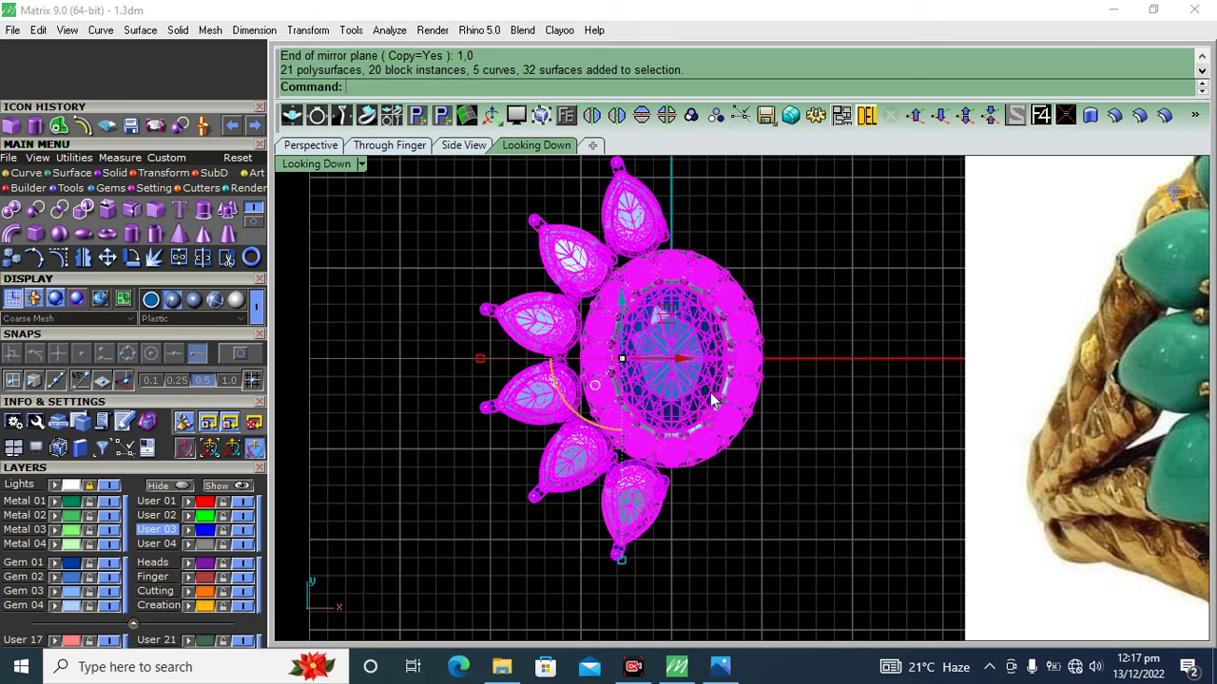
- Mirror the pear heads, excluding centre stone and halo, across the Y axis, then undo it
ctrl+drag(713, 385, 702, 235)
click(598, 114)
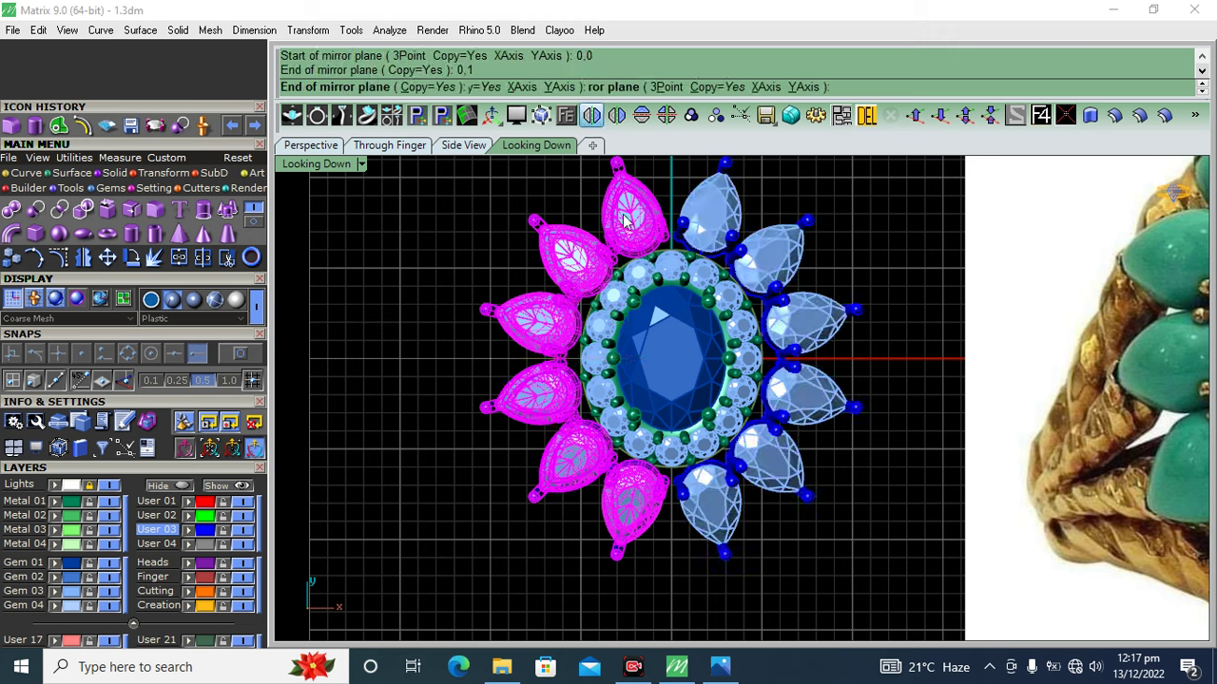
key(Escape)
scroll(651, 338, down, 5)
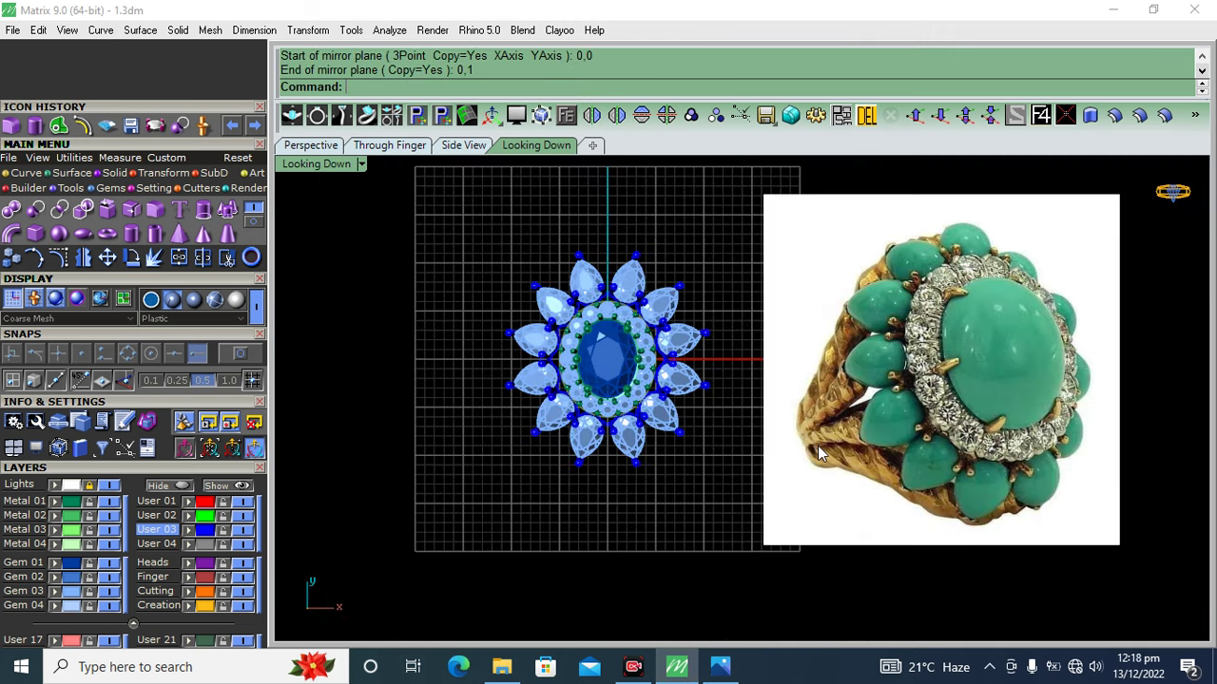
scroll(638, 463, up, 5)
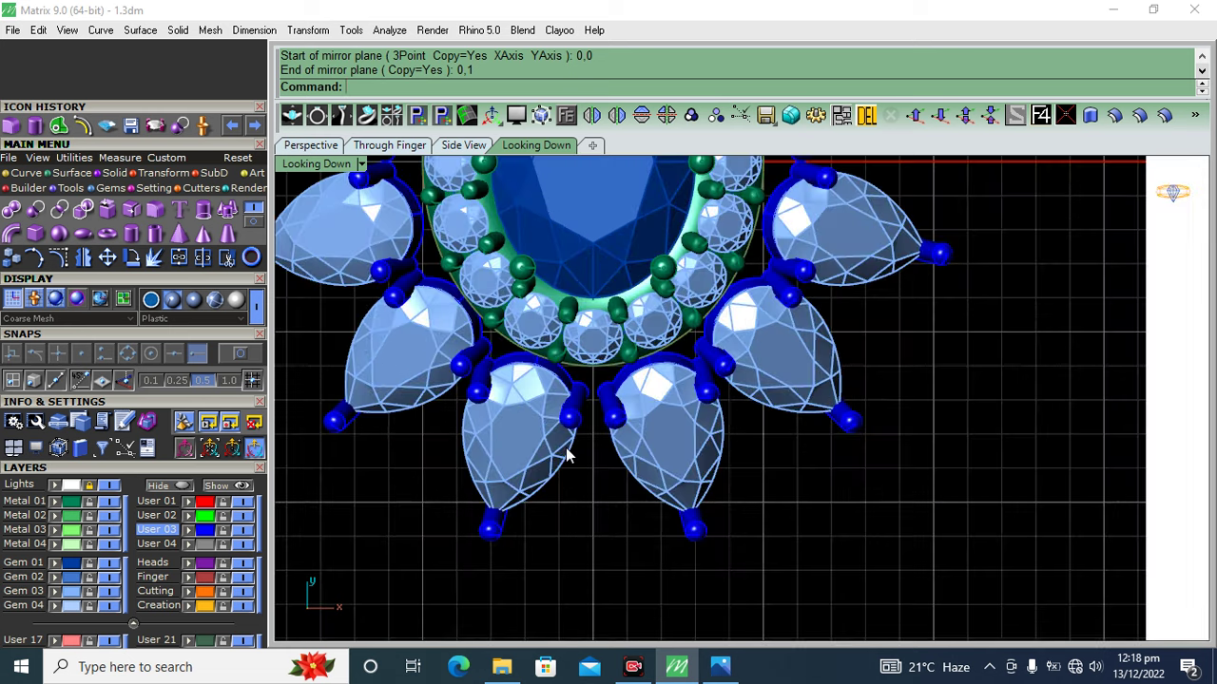
scroll(597, 418, down, 4)
key(ctrl+z)
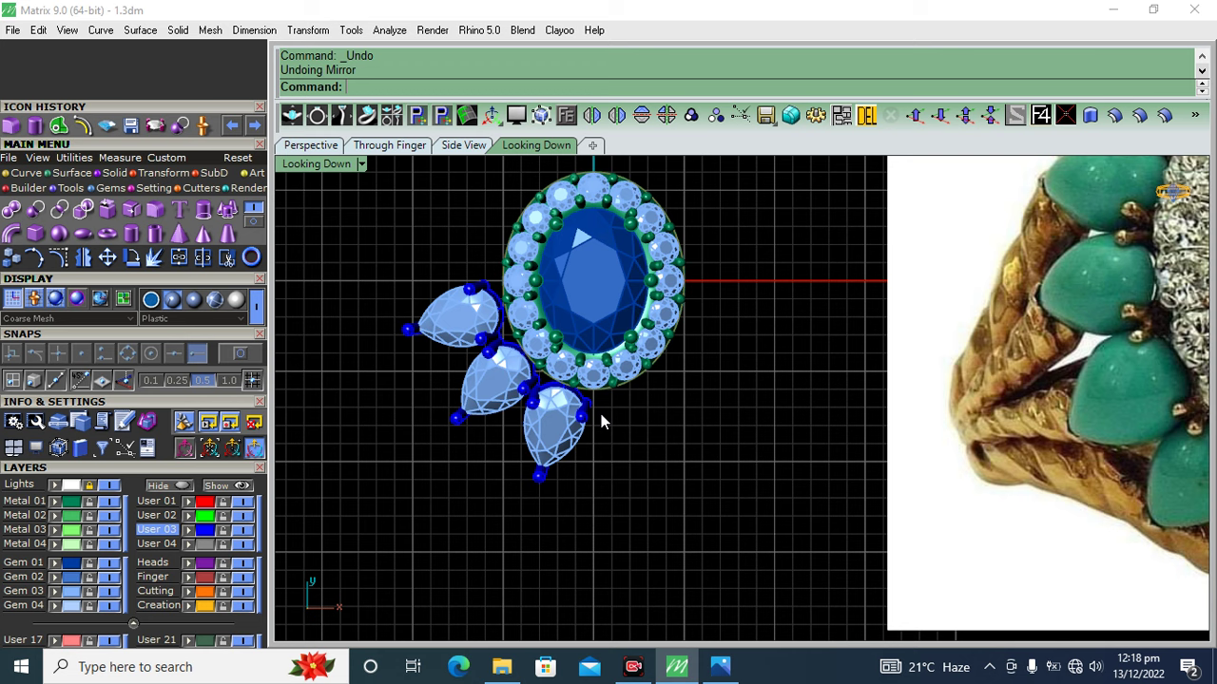
- Nudge the lower pear head, a neighbouring gem and another pear head into alignment
scroll(505, 399, up, 3)
click(579, 469)
scroll(579, 471, up, 2)
scroll(579, 503, up, 2)
drag(565, 511, 582, 511)
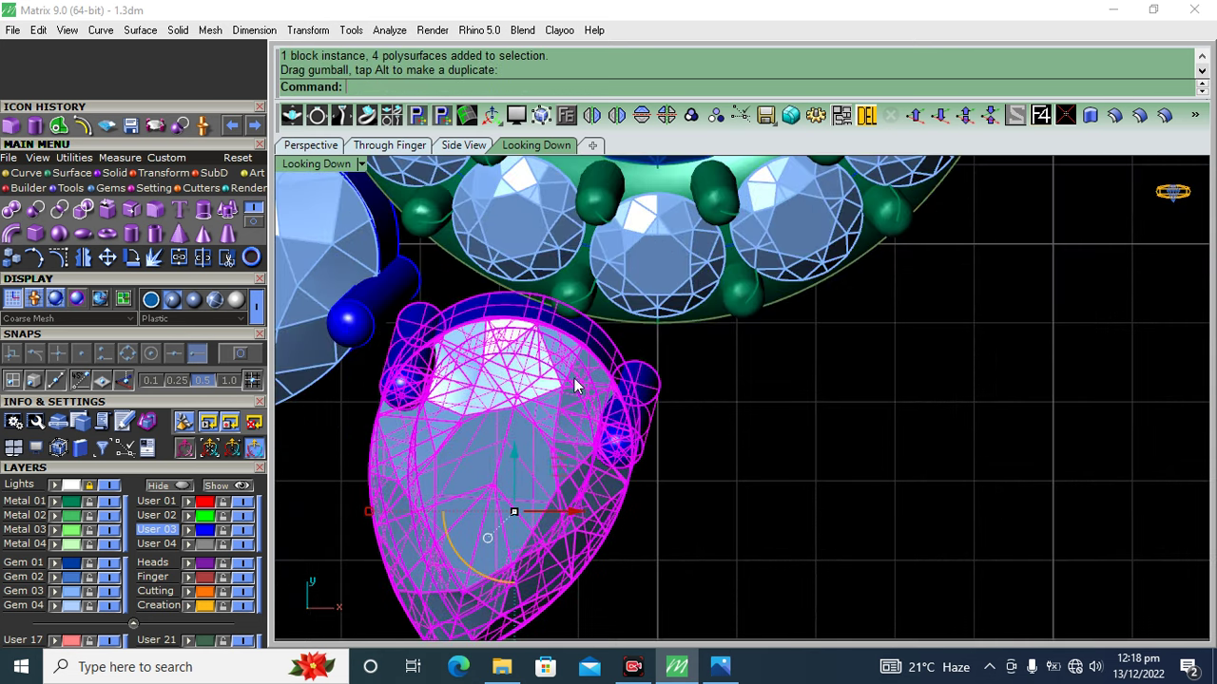
click(525, 447)
scroll(525, 448, down, 3)
scroll(614, 483, up, 5)
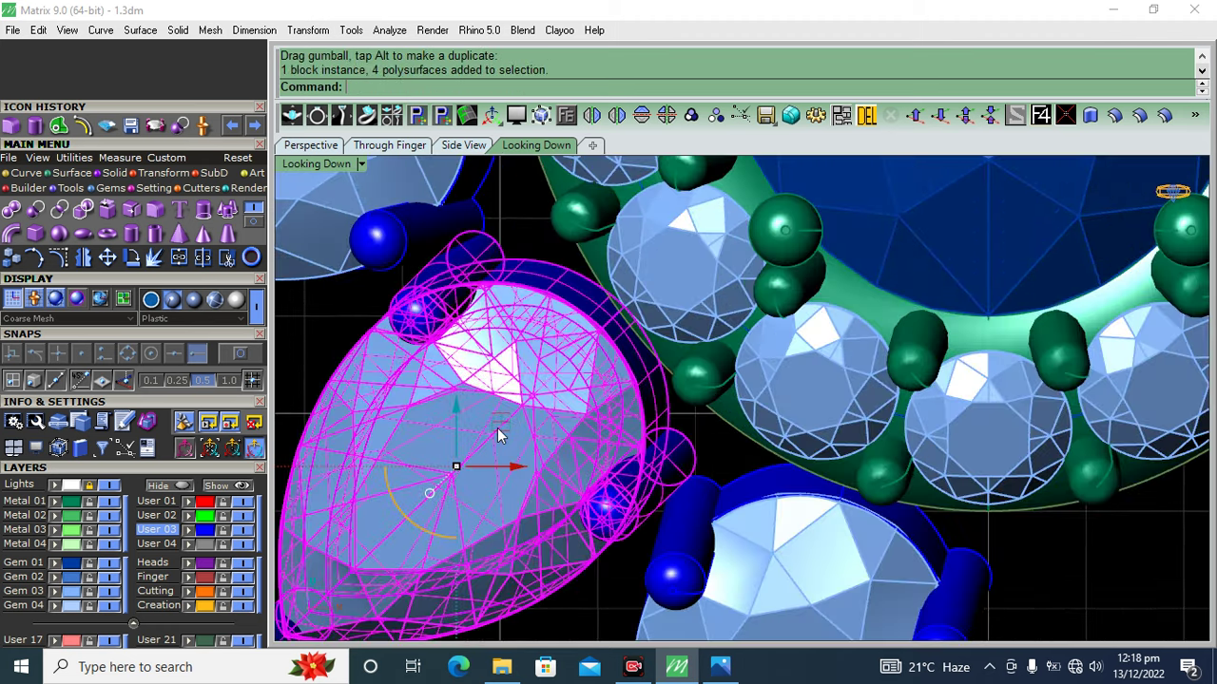
drag(497, 435, 527, 489)
scroll(528, 490, down, 4)
scroll(548, 364, up, 2)
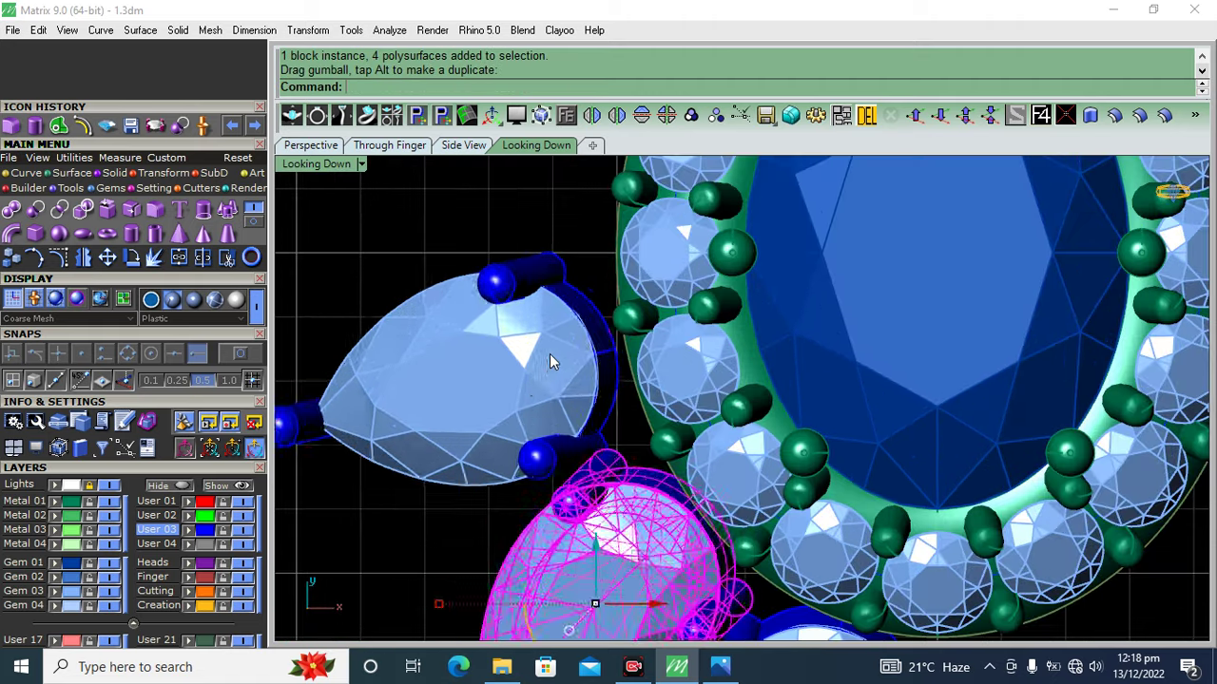
click(548, 364)
drag(547, 364, 559, 359)
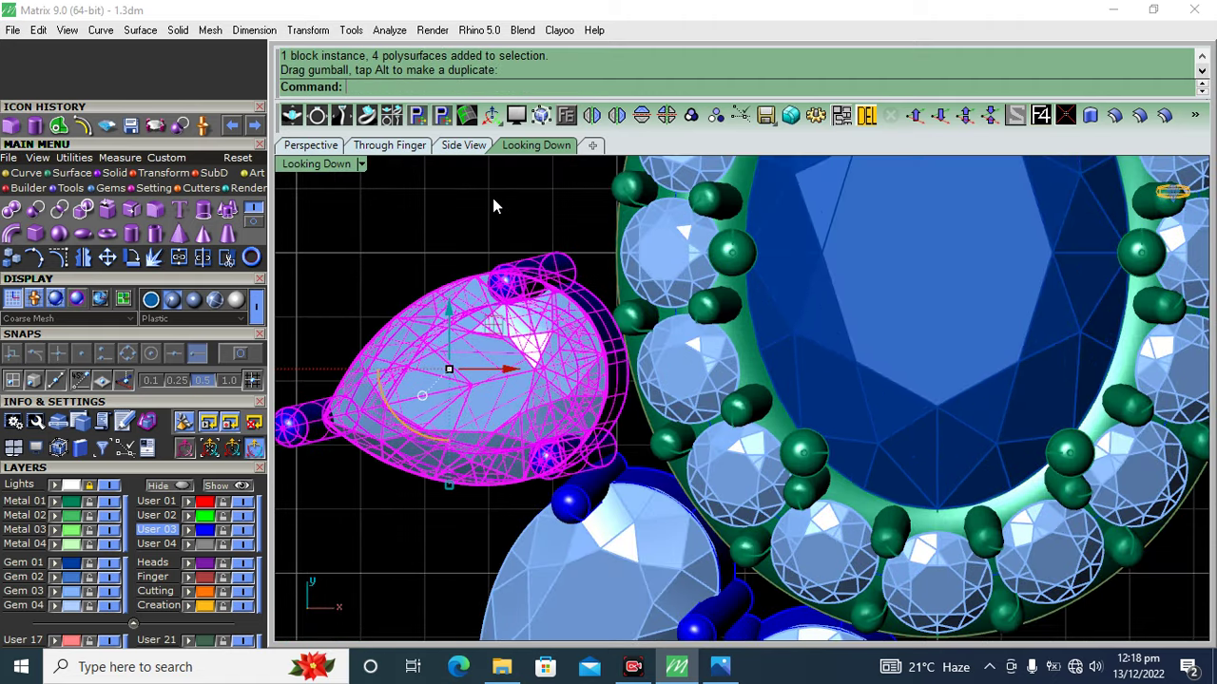
- Select the three pear heads in perspective and rotate them around their centre
click(310, 145)
mouse_move(747, 543)
right_down()
mouse_move(892, 317)
mouse_move(789, 411)
right_up()
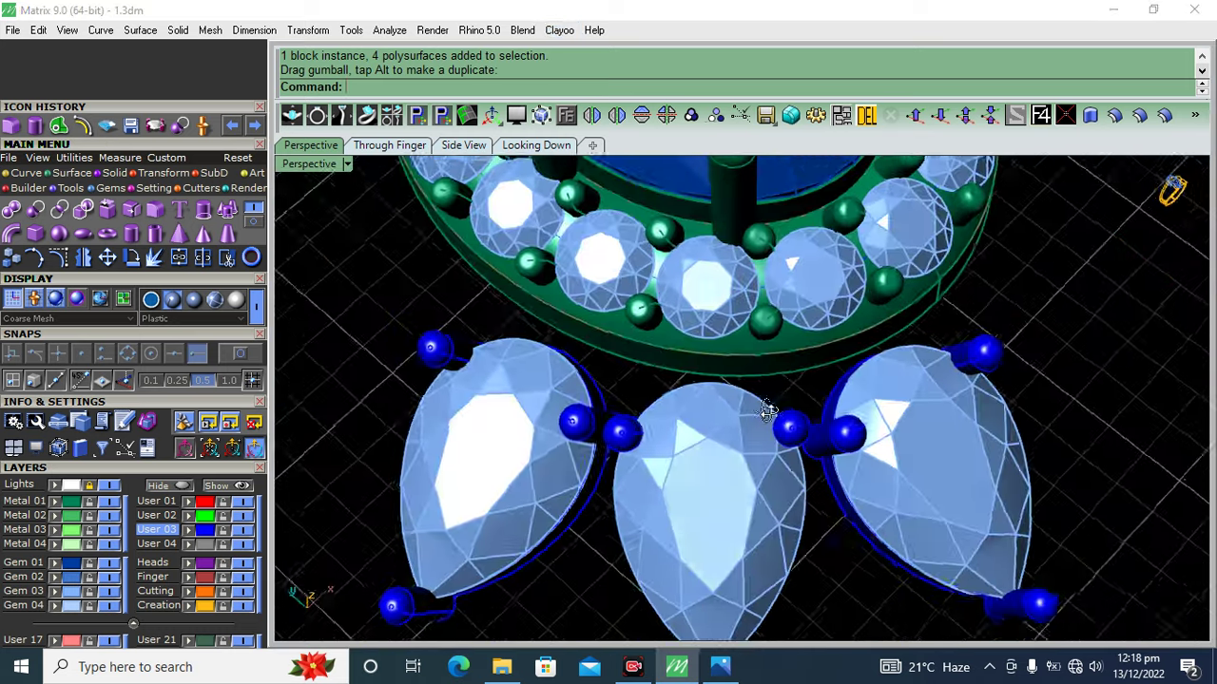
right_drag(790, 411, 642, 425)
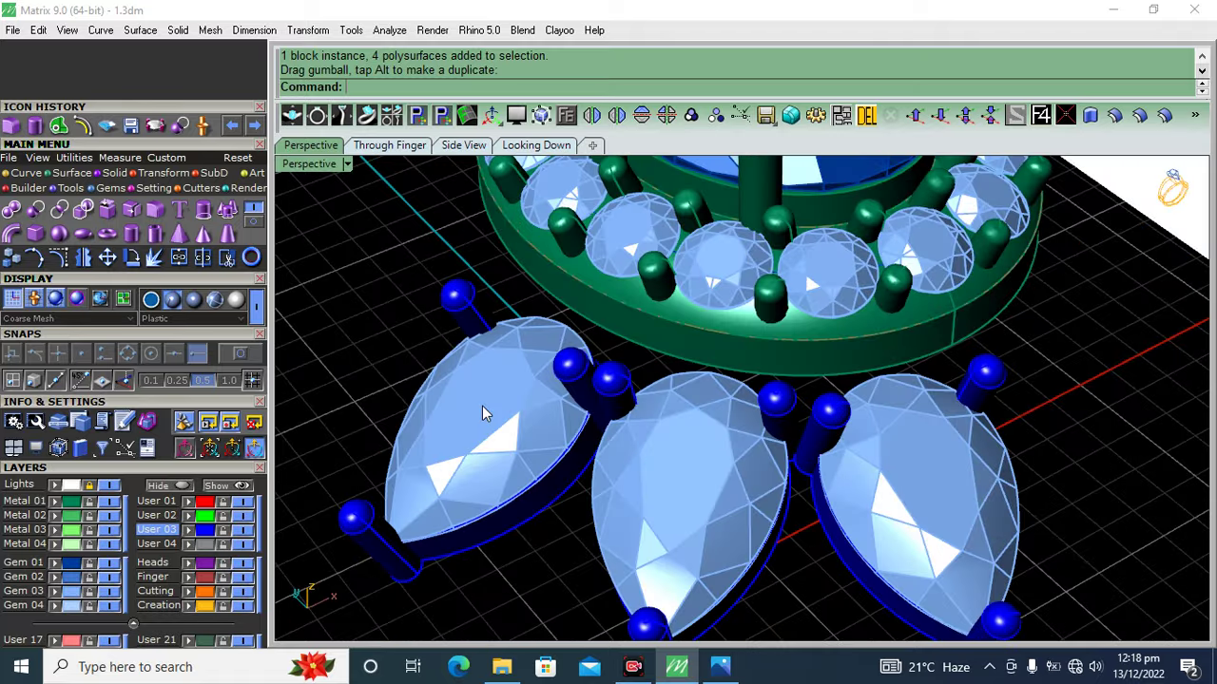
click(482, 406)
shift+click(637, 459)
shift+click(902, 475)
scroll(760, 399, down, 5)
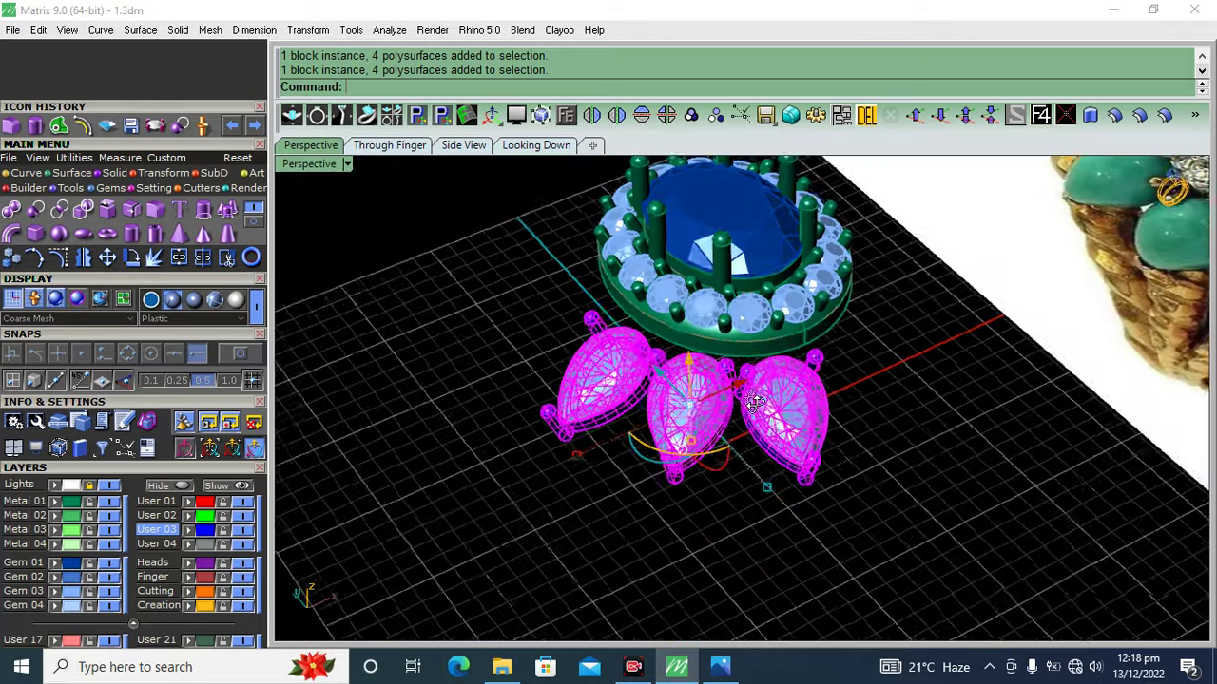
right_drag(761, 399, 732, 466)
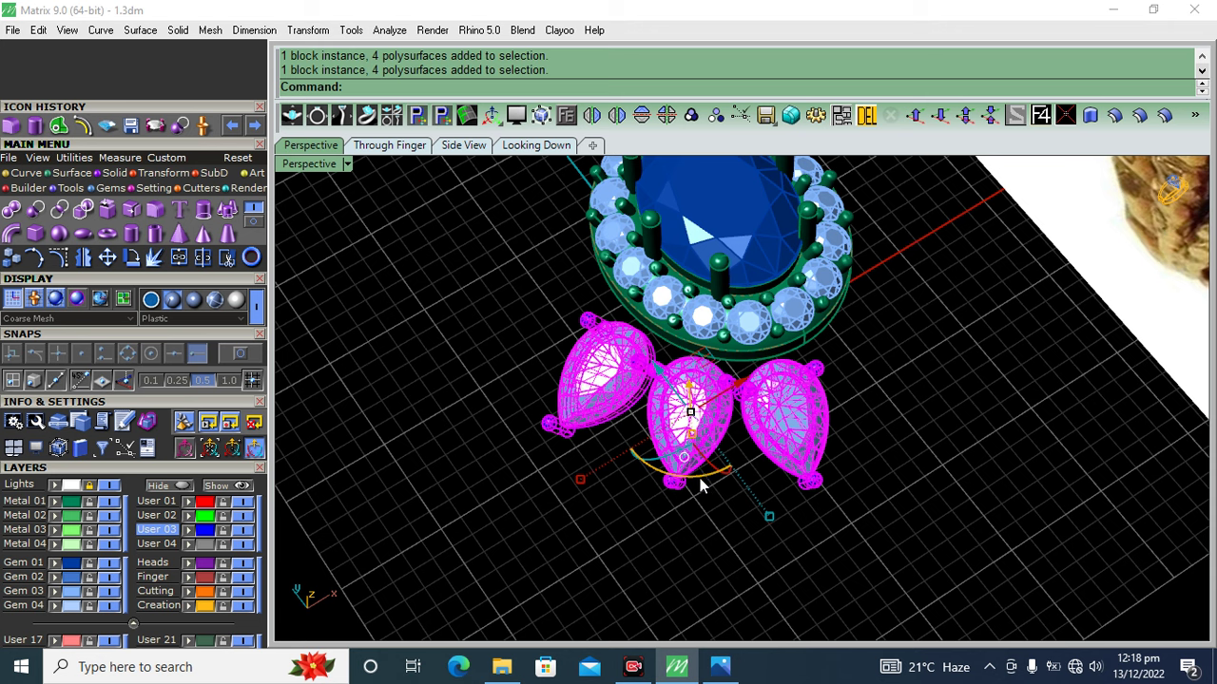
mouse_move(699, 484)
shift+right_down()
mouse_move(627, 497)
mouse_move(632, 506)
shift+right_up()
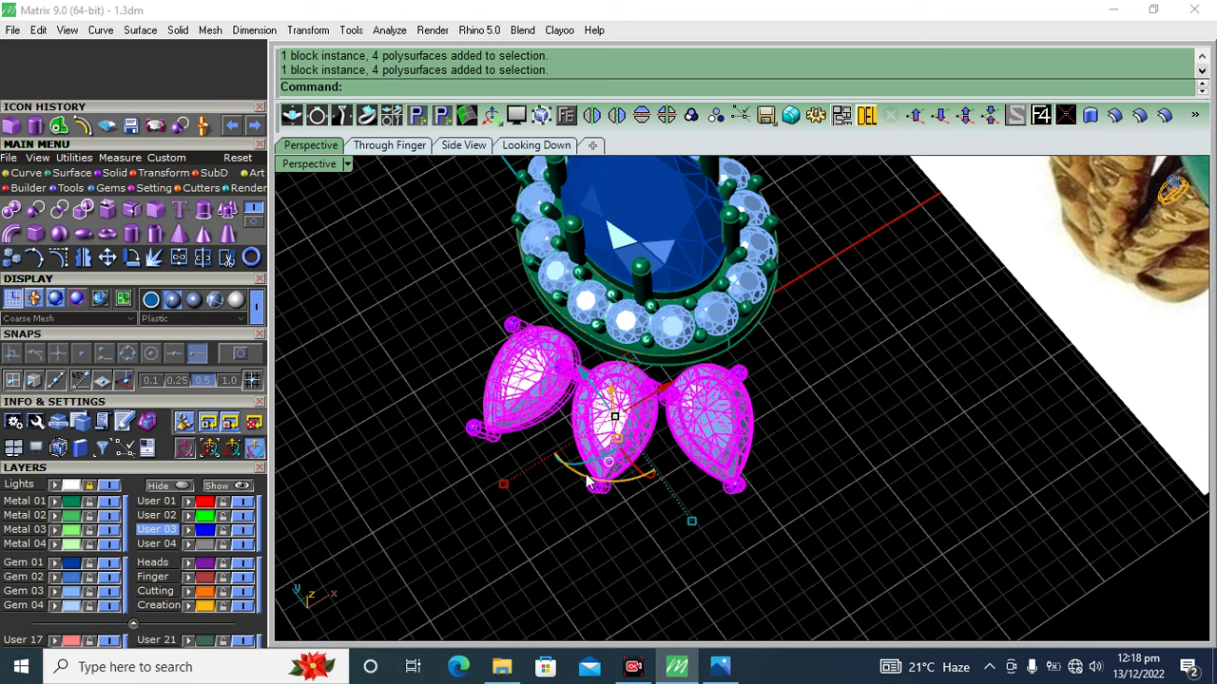
ctrl+drag(587, 483, 660, 480)
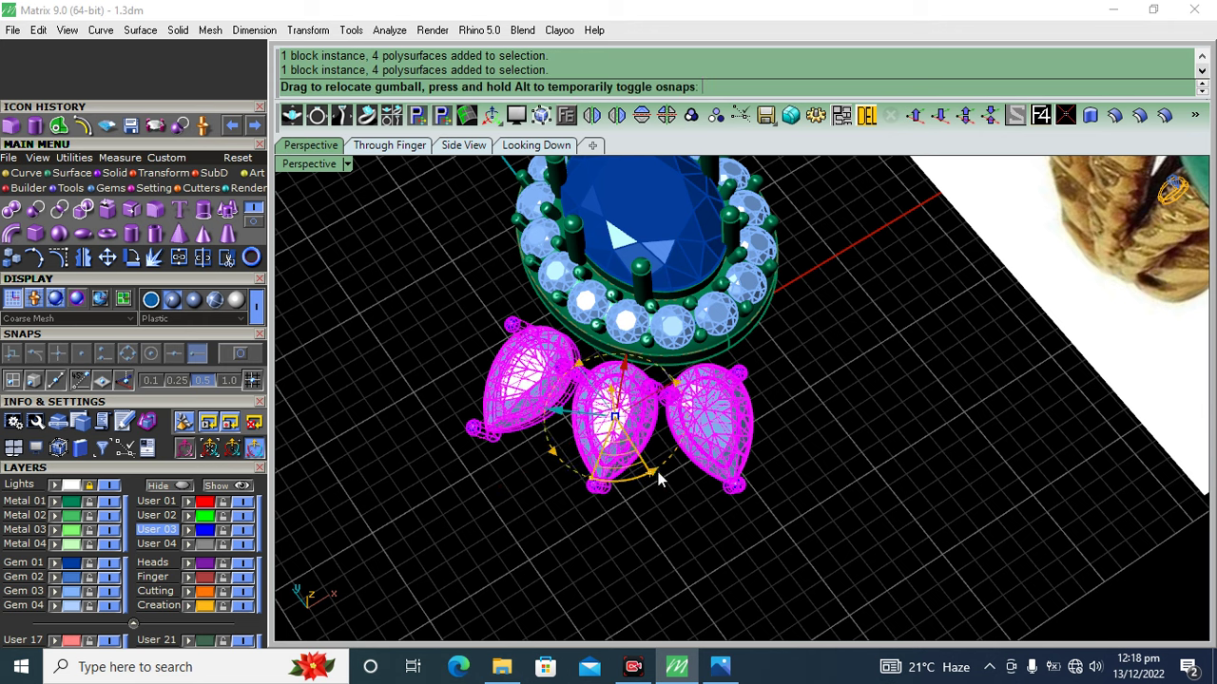
- Reposition the pivot, tilt the pear heads and shift them into place under the halo
right_drag(661, 480, 564, 293)
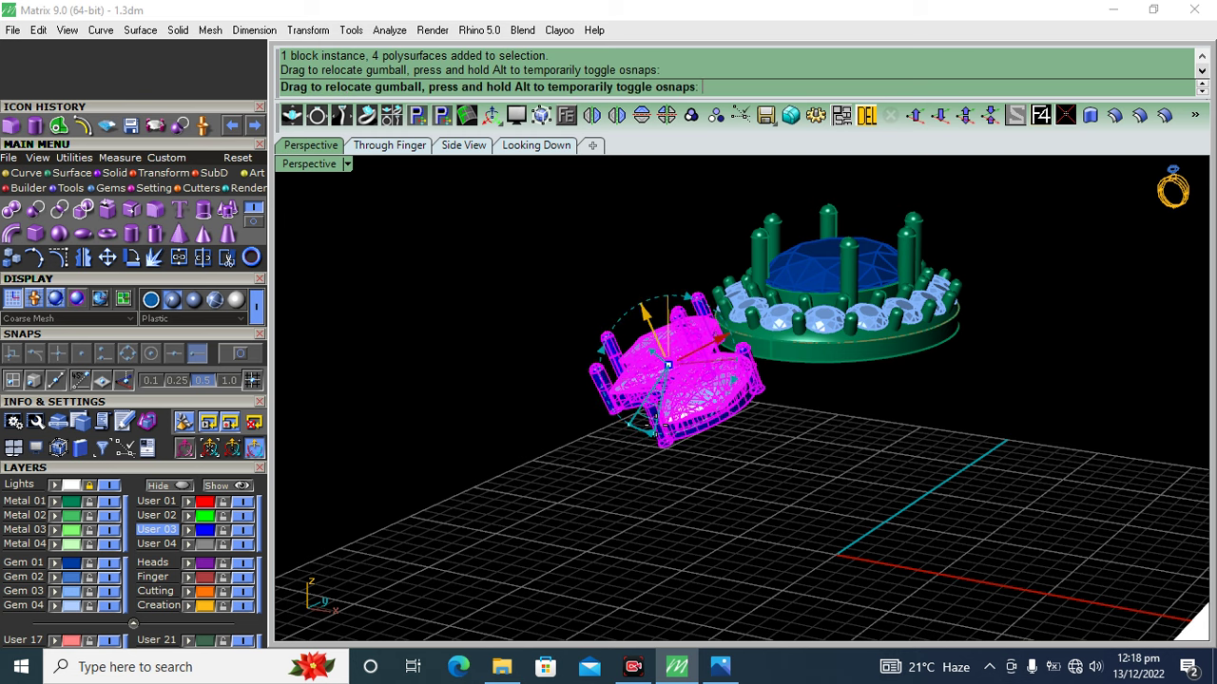
drag(654, 433, 666, 446)
right_drag(665, 446, 695, 456)
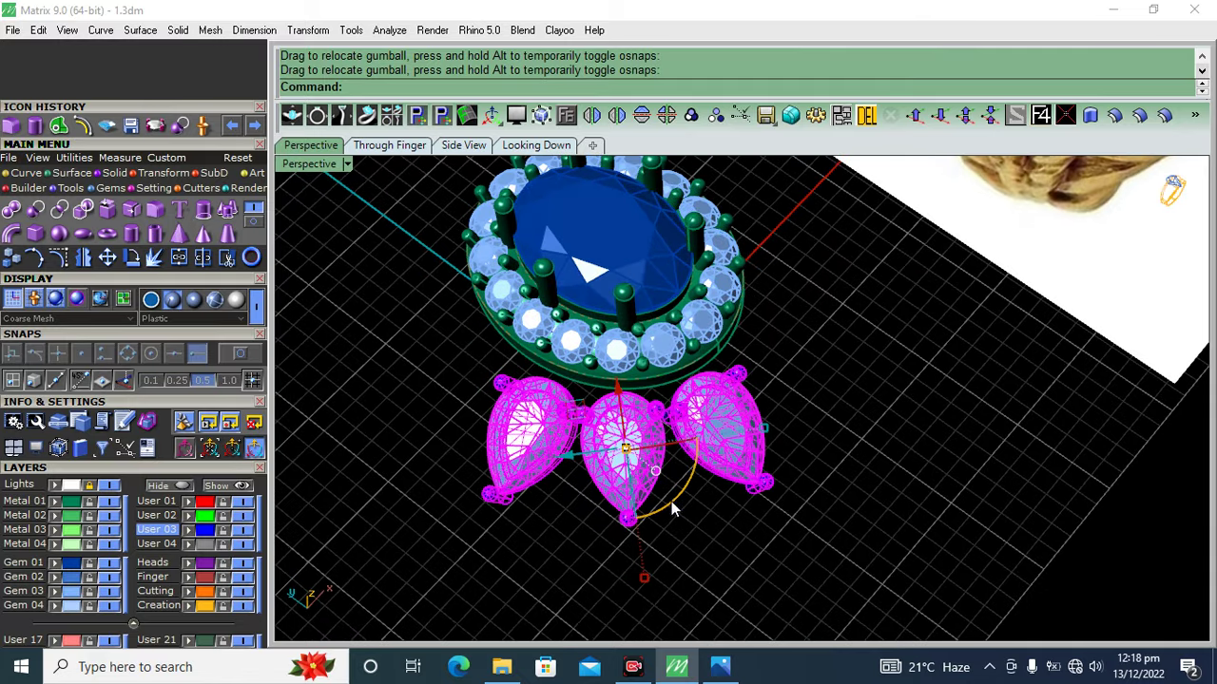
ctrl+drag(624, 447, 620, 385)
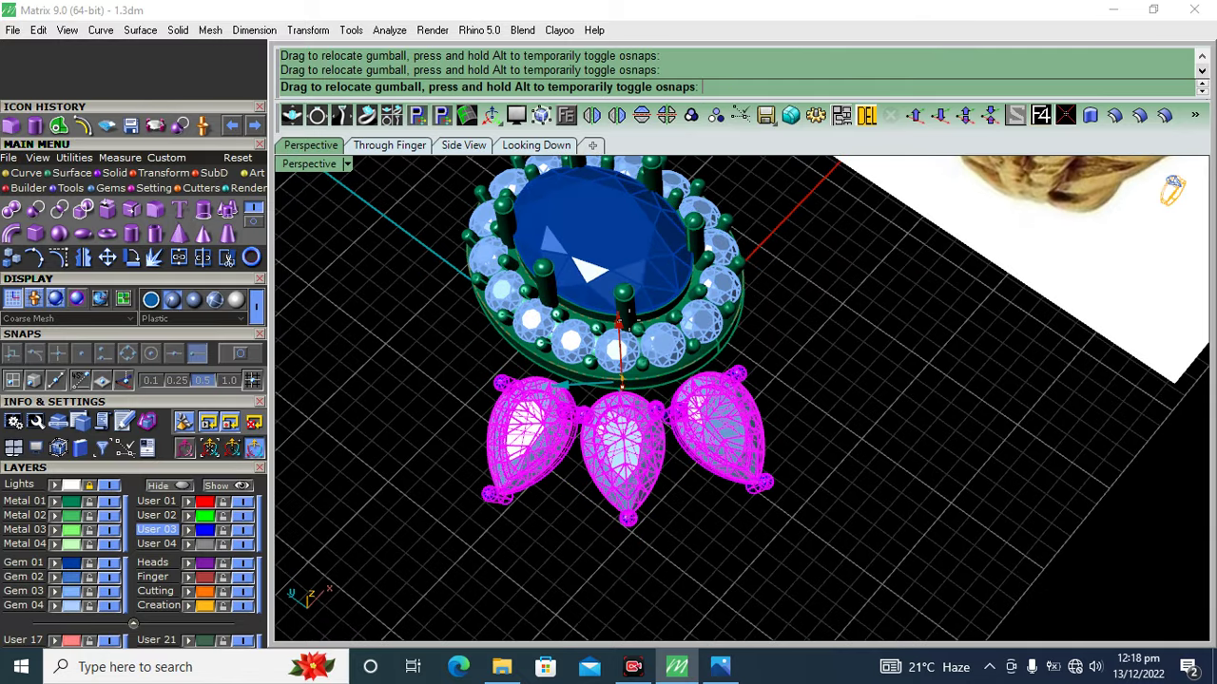
right_drag(909, 484, 757, 411)
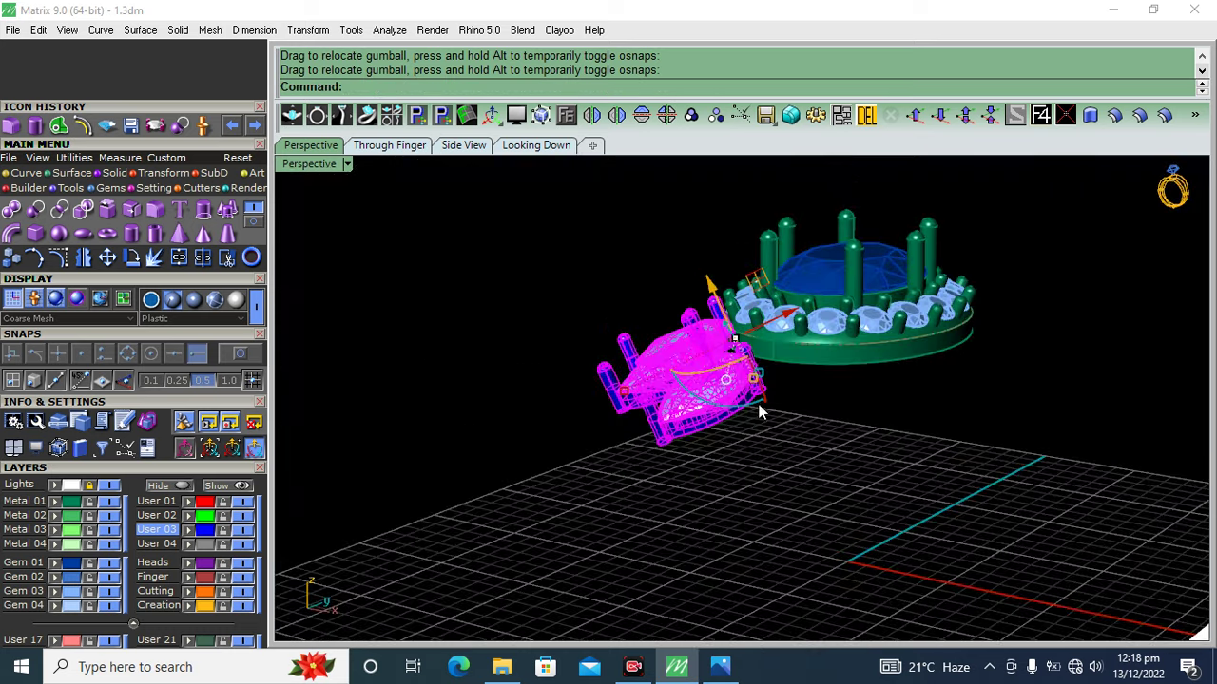
mouse_move(739, 415)
mouse_down()
mouse_move(753, 407)
mouse_move(736, 420)
mouse_up()
mouse_move(736, 420)
right_down()
mouse_move(641, 440)
mouse_move(791, 447)
right_up()
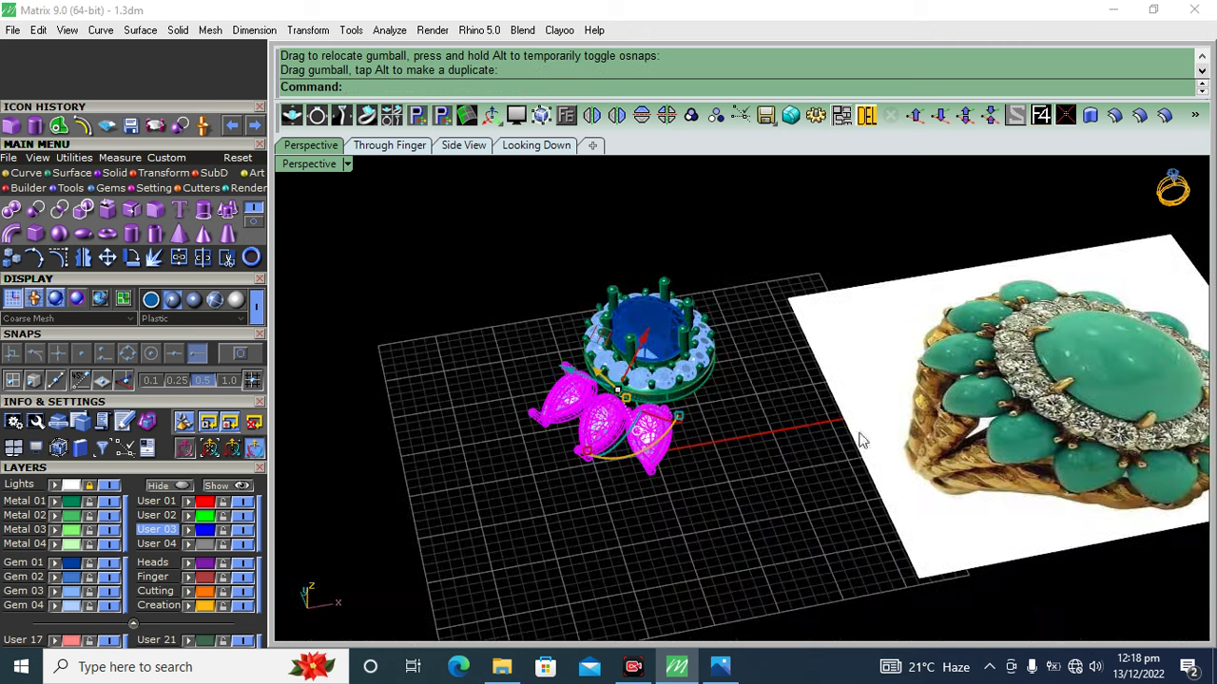
right_drag(714, 430, 760, 480)
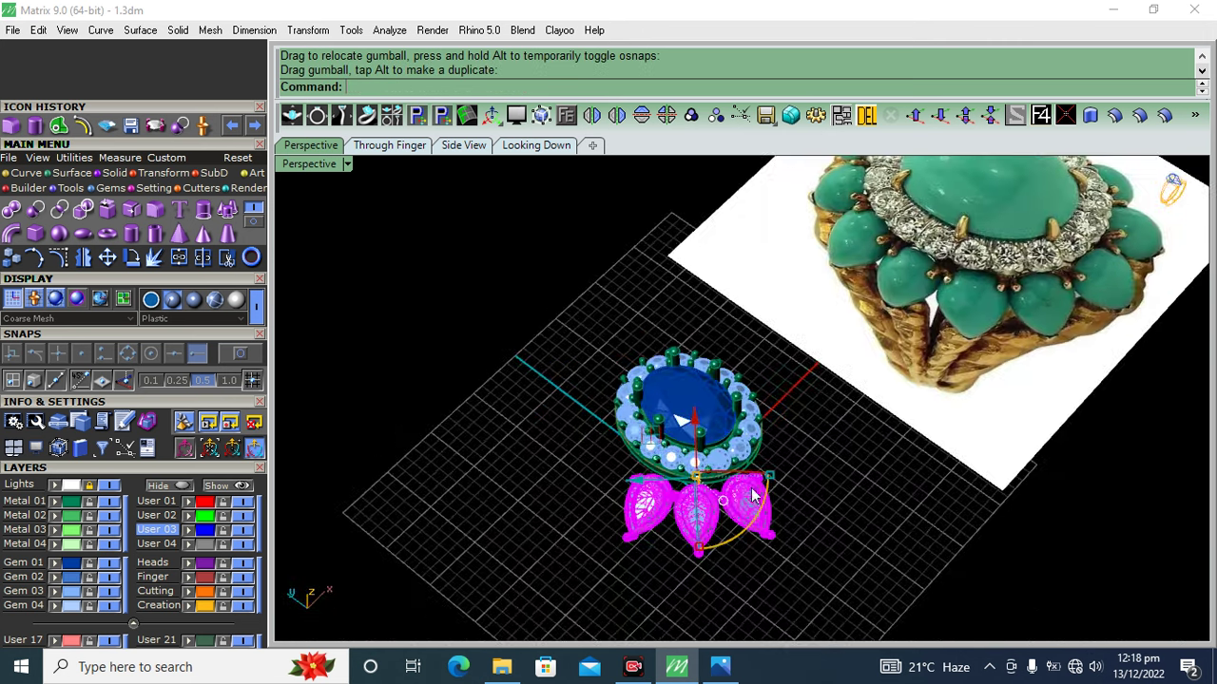
scroll(699, 475, up, 3)
scroll(703, 466, up, 3)
drag(699, 439, 697, 411)
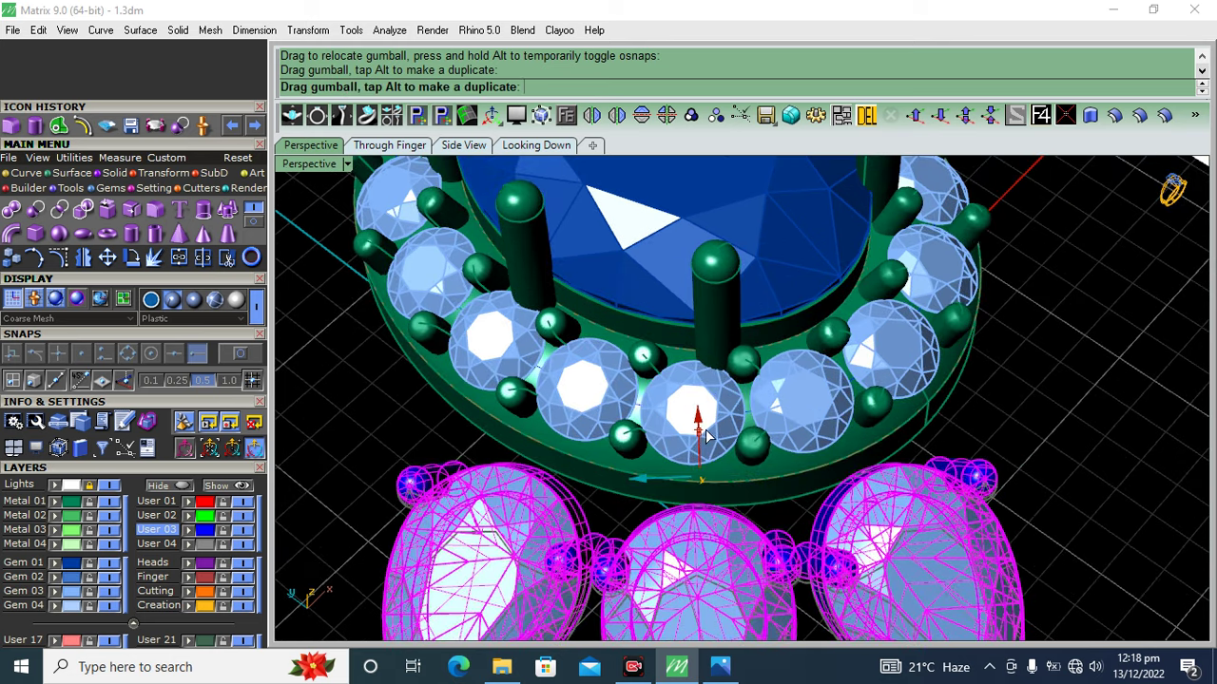
scroll(784, 501, down, 4)
- Mirror the pear heads upward from the Looking Down view
click(536, 145)
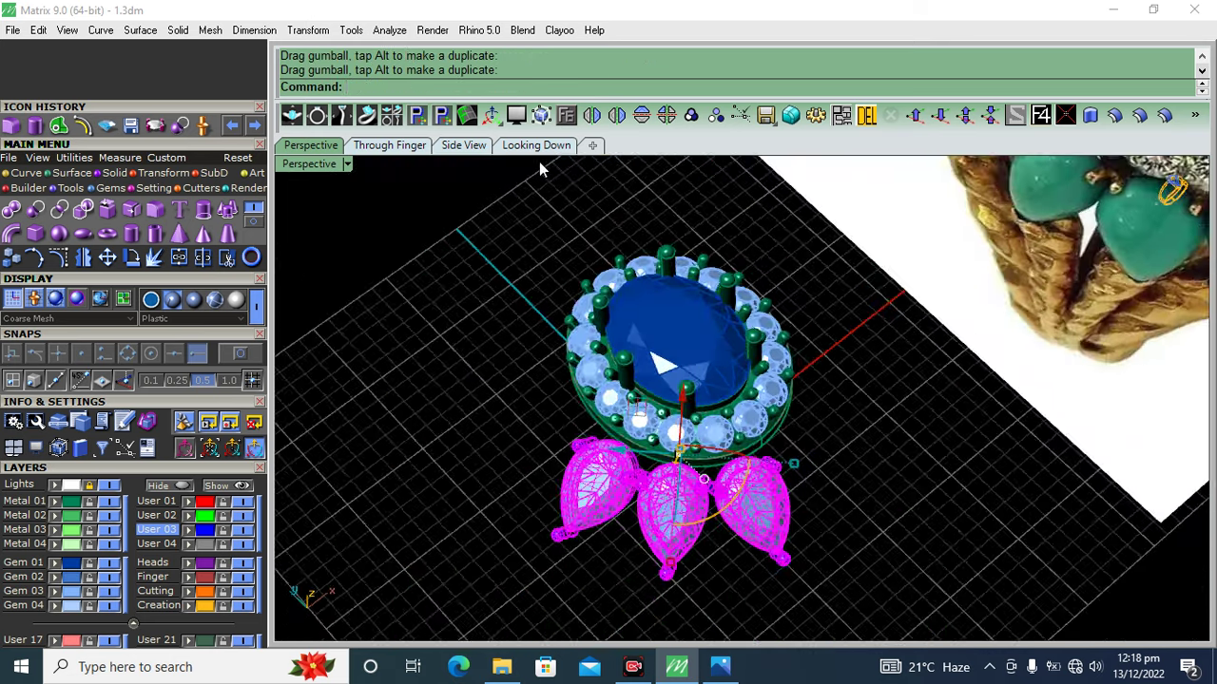
scroll(585, 350, down, 5)
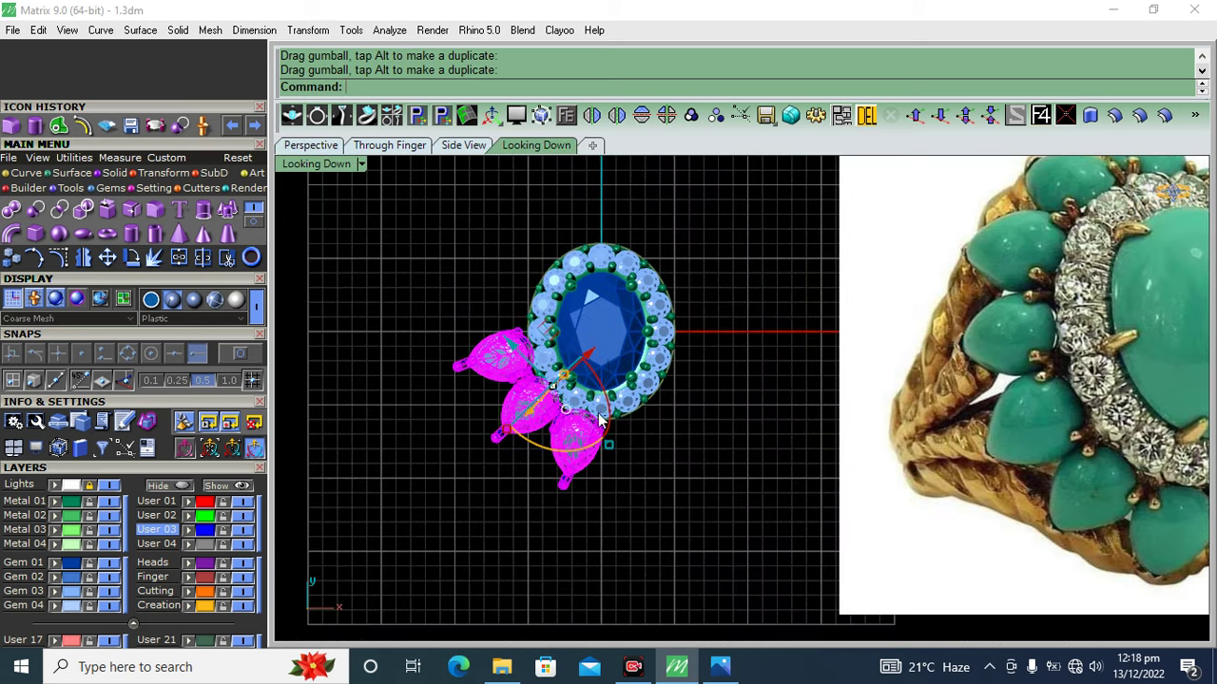
click(640, 115)
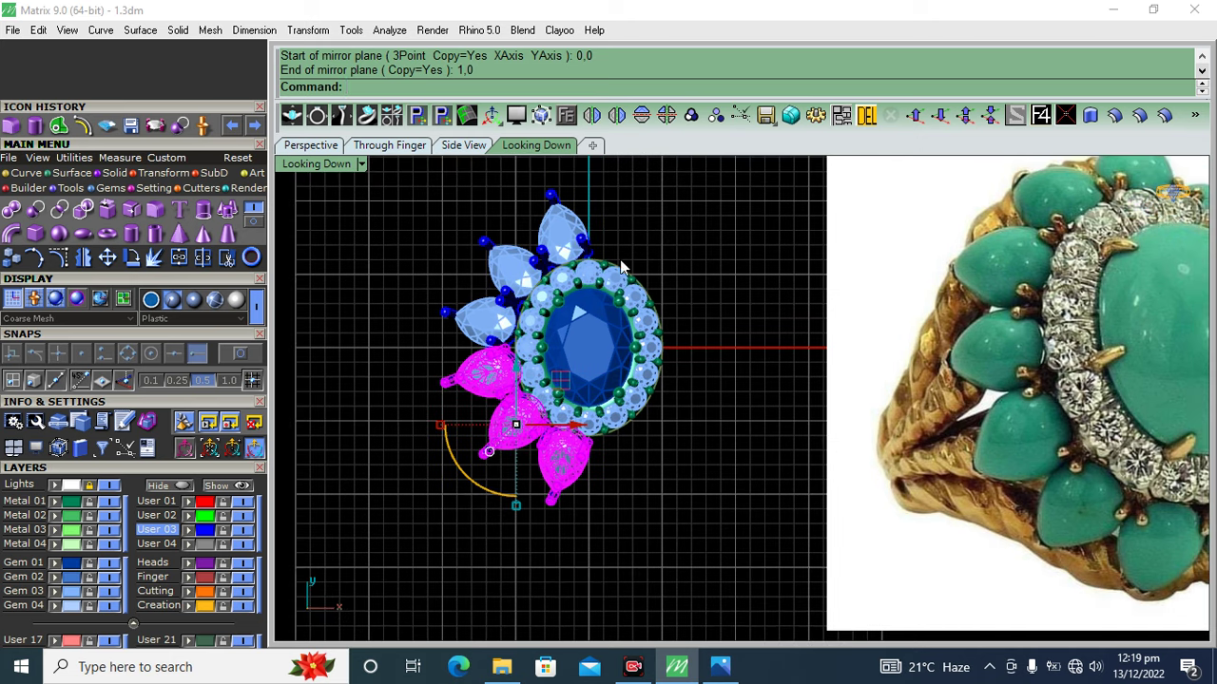
- Select the pear heads without the centre stone and halo, and mirror them across the vertical axis
drag(671, 201, 521, 499)
ctrl+drag(642, 380, 639, 382)
drag(652, 157, 463, 534)
ctrl+drag(642, 364, 650, 421)
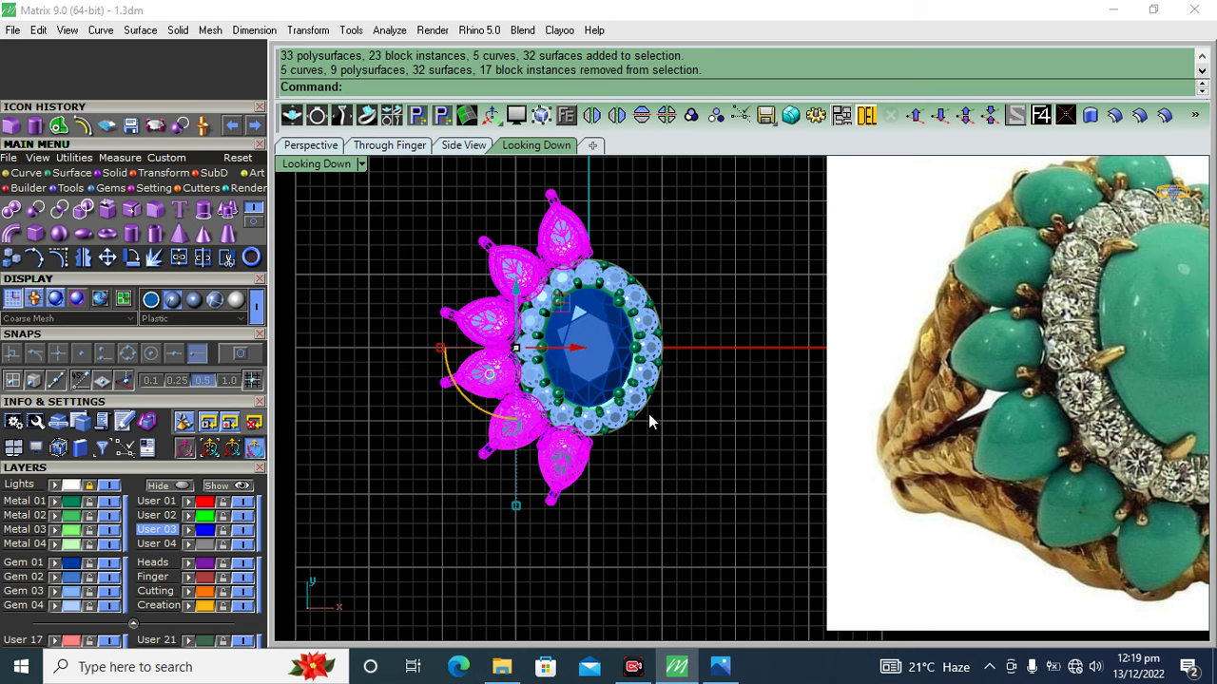
click(616, 115)
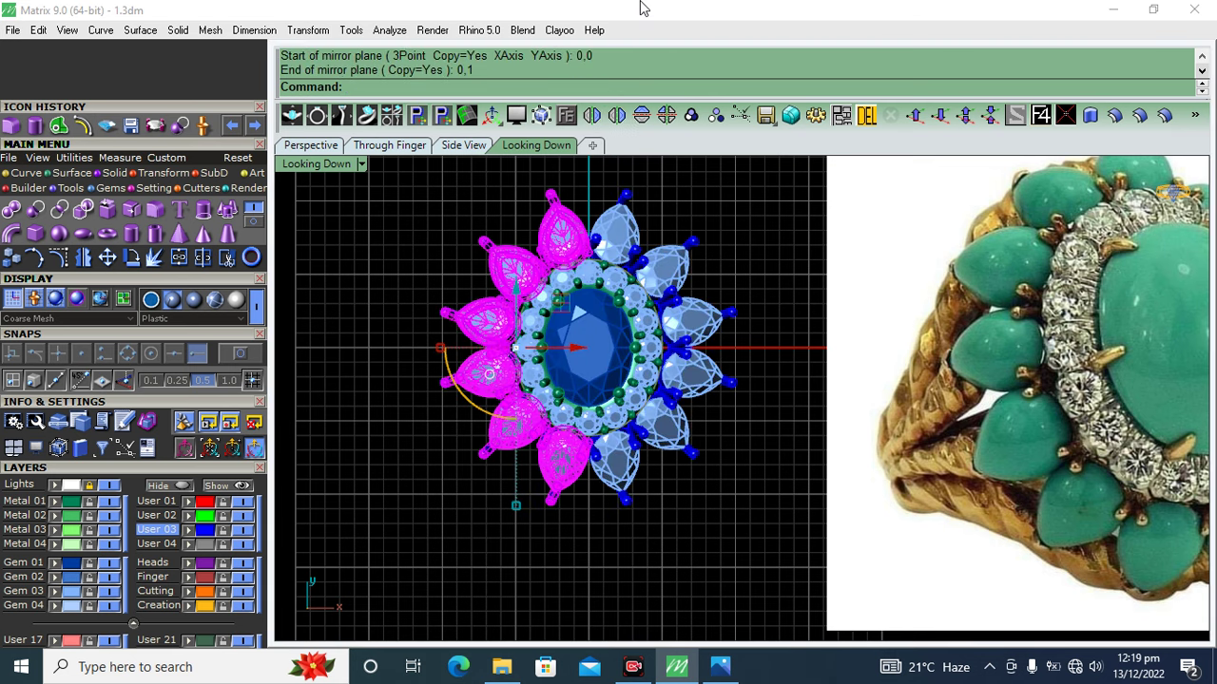
click(734, 179)
- Undo both the right-side and upper mirrors, then return to the Perspective view
scroll(576, 460, up, 5)
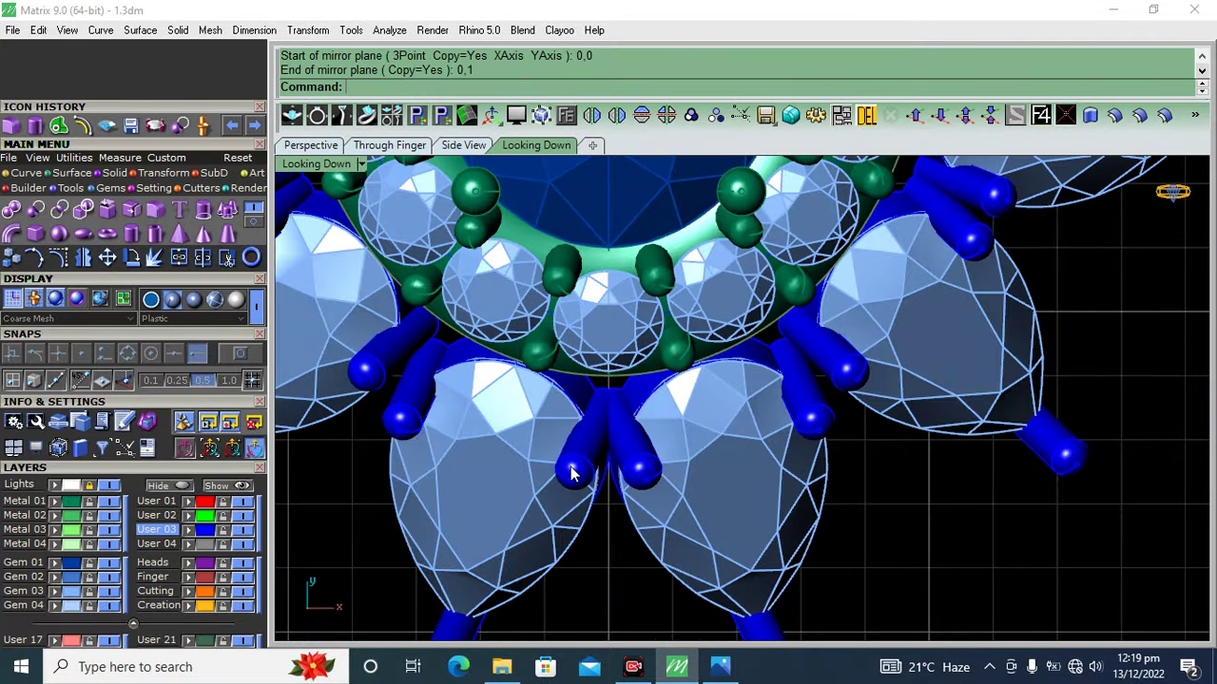
scroll(590, 437, down, 2)
scroll(554, 408, down, 2)
key(ctrl+z)
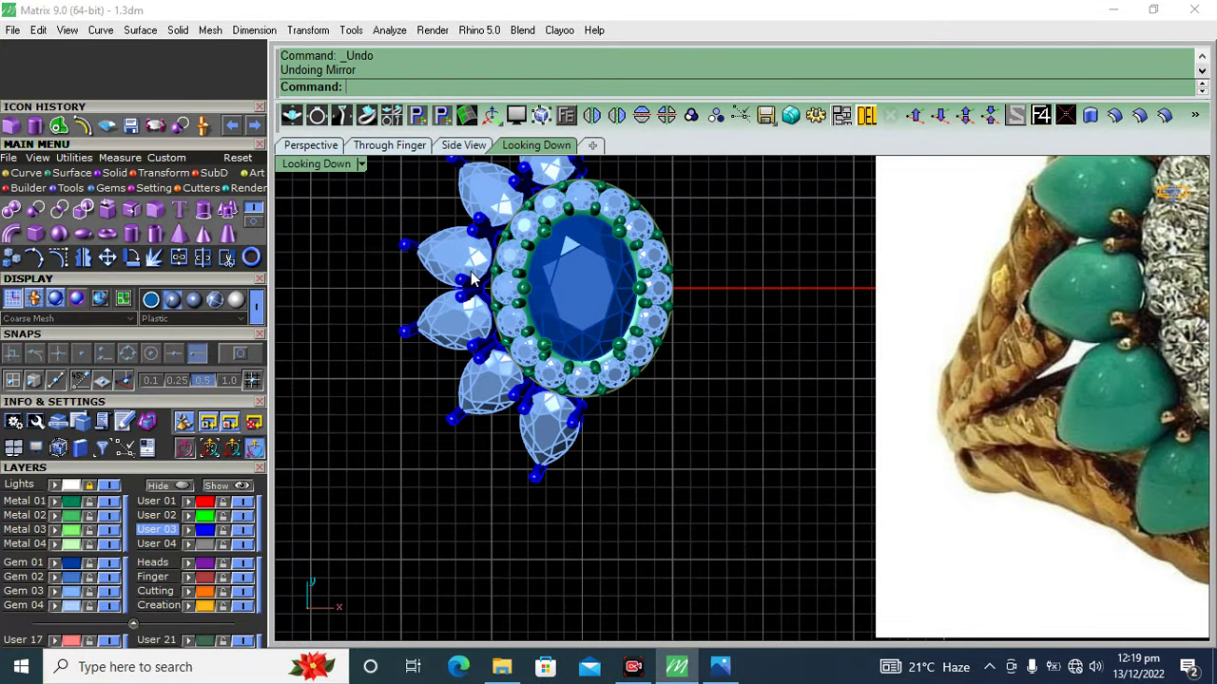
key(ctrl+z)
click(311, 145)
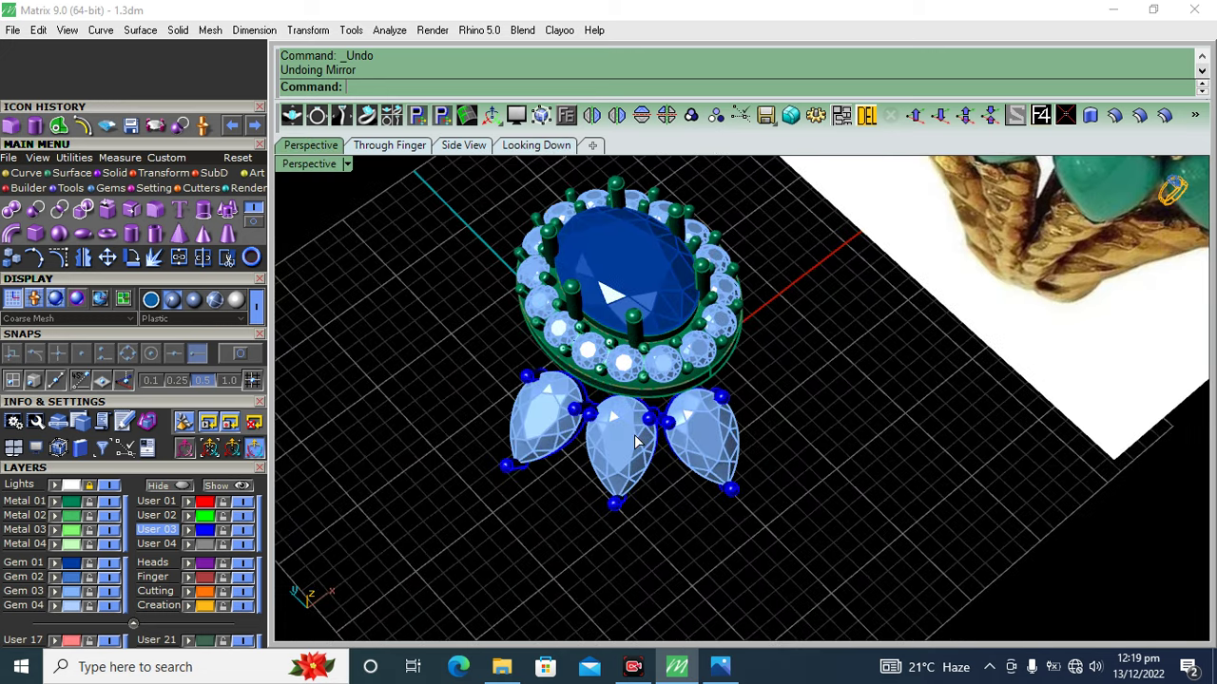
- Rotate the three lower pear heads about a pivot below them, checking the result from above
click(617, 446)
shift+click(699, 437)
shift+click(558, 425)
key(shift+Right)
key(shift+Right)
key(shift+Right)
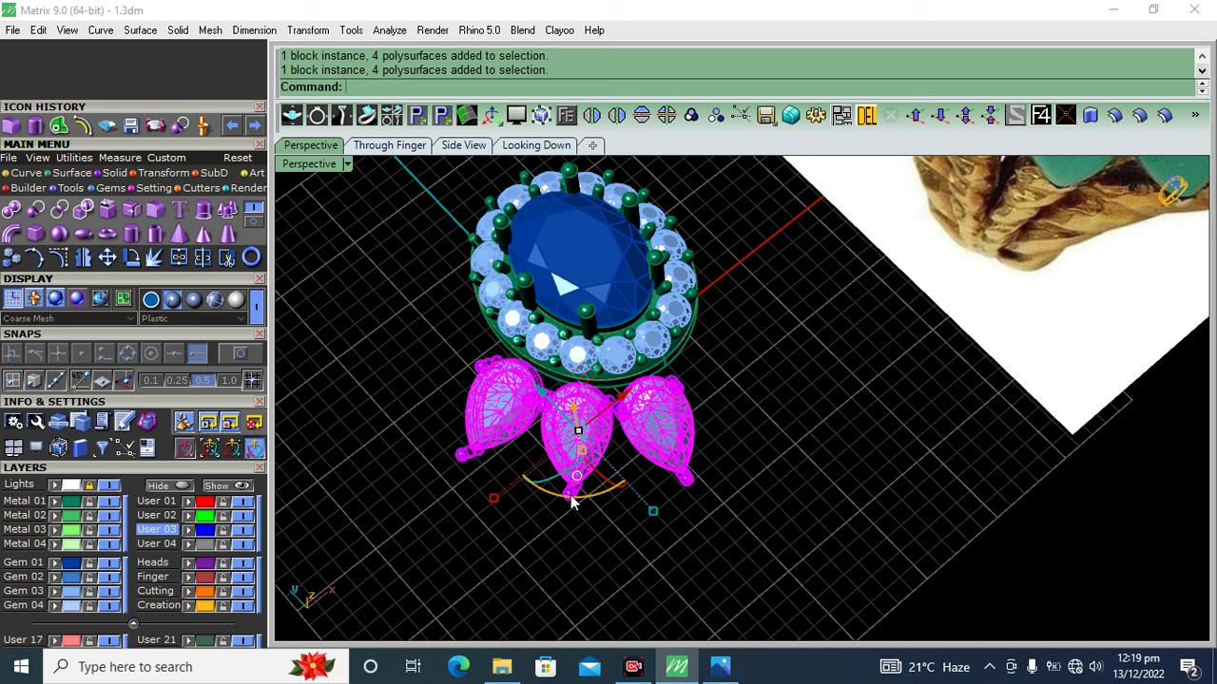
drag(569, 504, 742, 458)
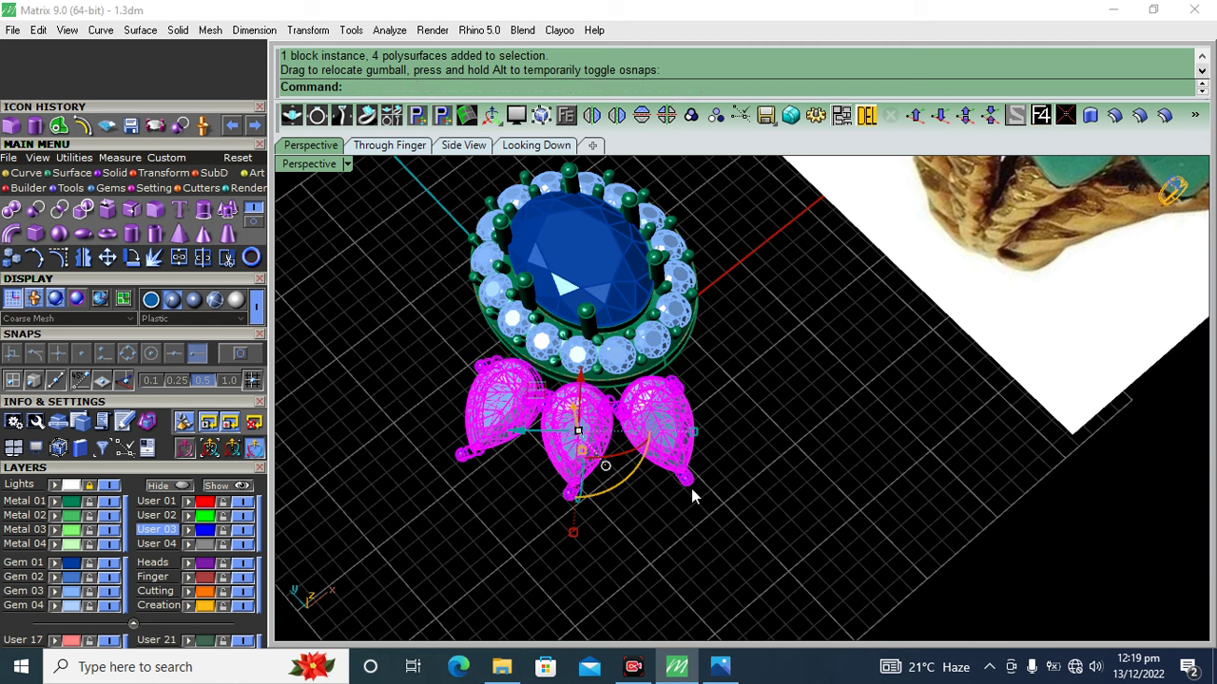
mouse_move(690, 489)
right_down()
mouse_move(697, 453)
mouse_move(576, 348)
mouse_move(603, 516)
mouse_move(629, 385)
right_up()
scroll(580, 401, up, 2)
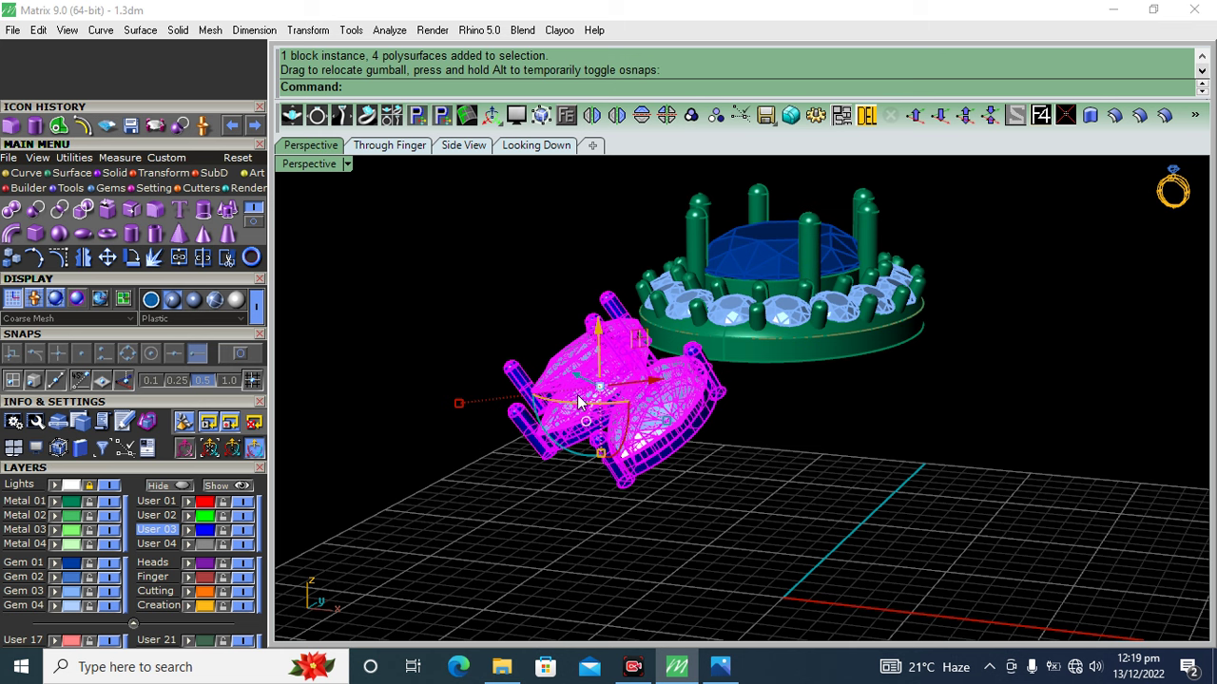
drag(561, 448, 599, 439)
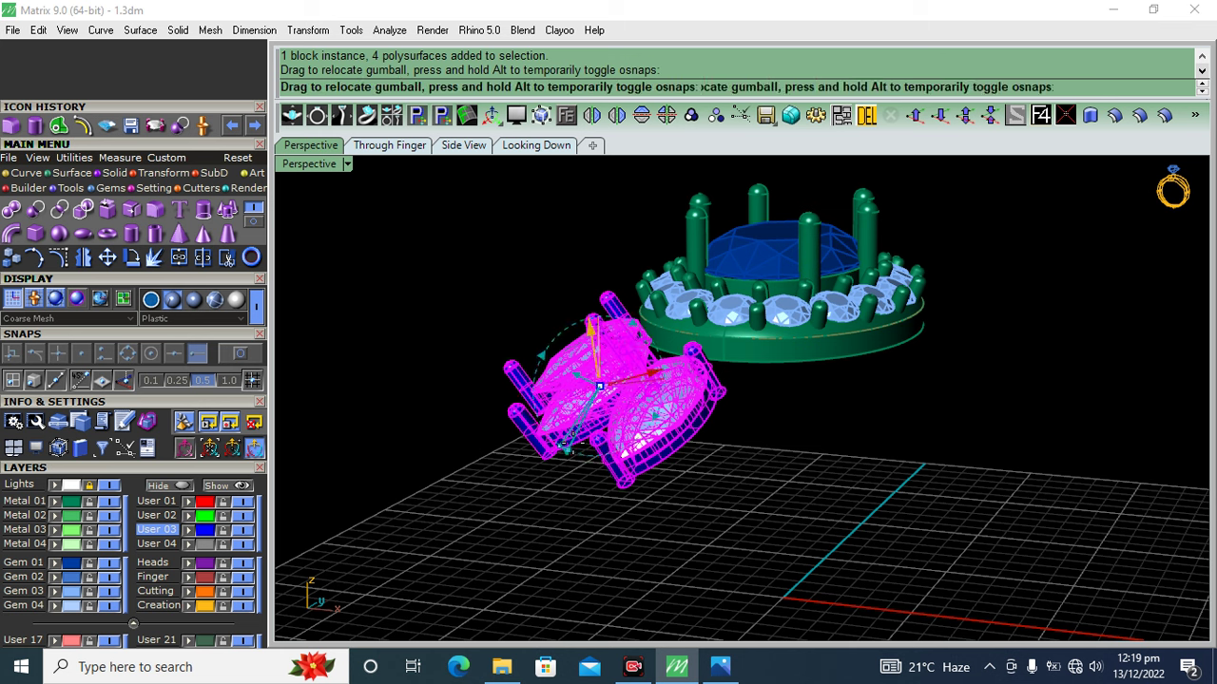
mouse_move(597, 439)
right_down()
mouse_move(537, 408)
mouse_move(497, 353)
mouse_move(460, 332)
mouse_move(629, 434)
mouse_move(668, 401)
right_up()
click(536, 146)
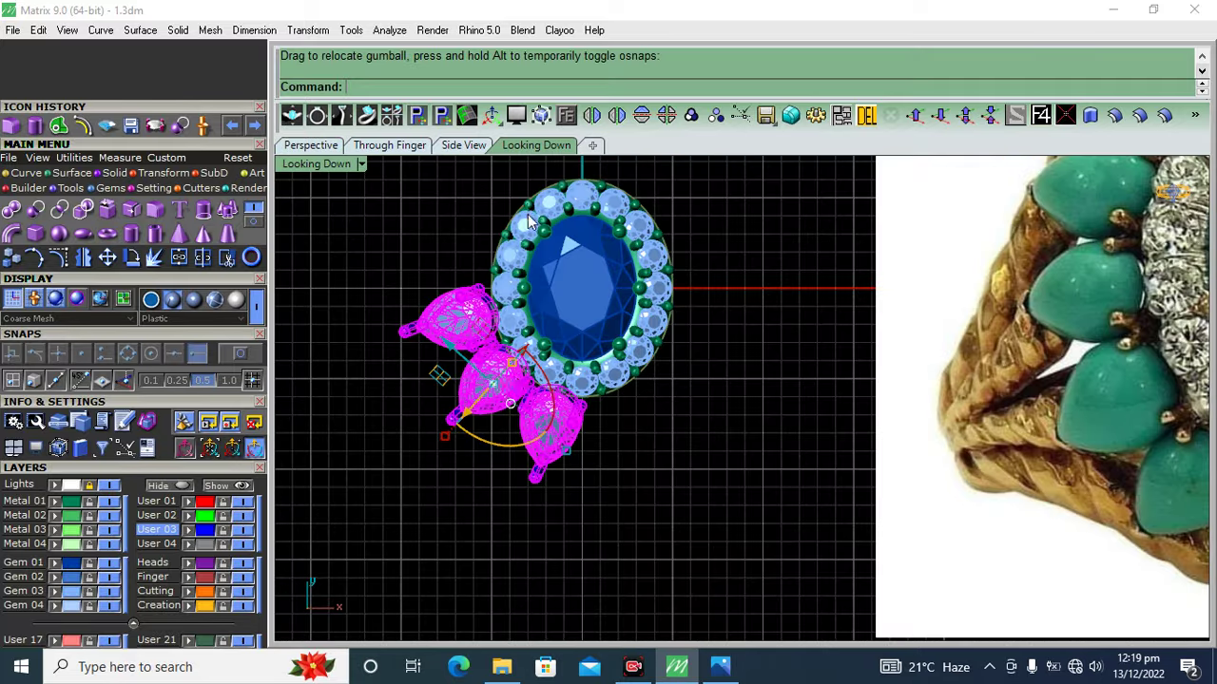
- Mirror the pear heads upward, then mirror all of them, excluding centre stone and halo, across the vertical axis
click(641, 115)
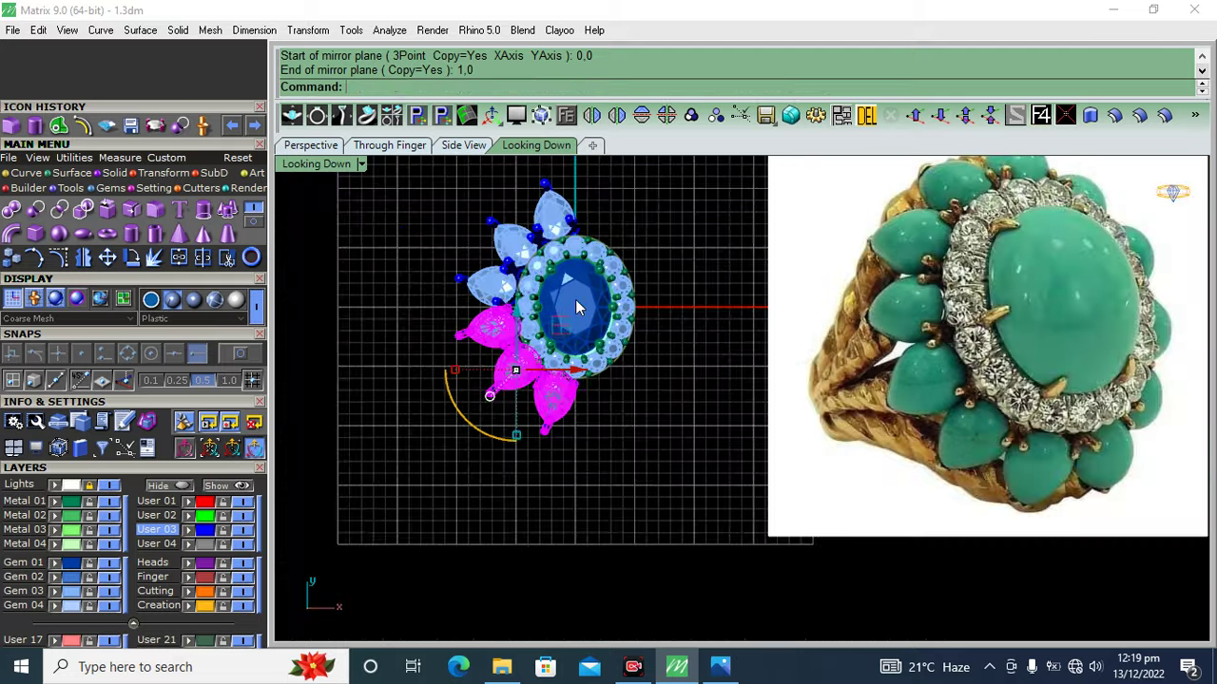
drag(720, 222, 476, 535)
scroll(659, 283, up, 3)
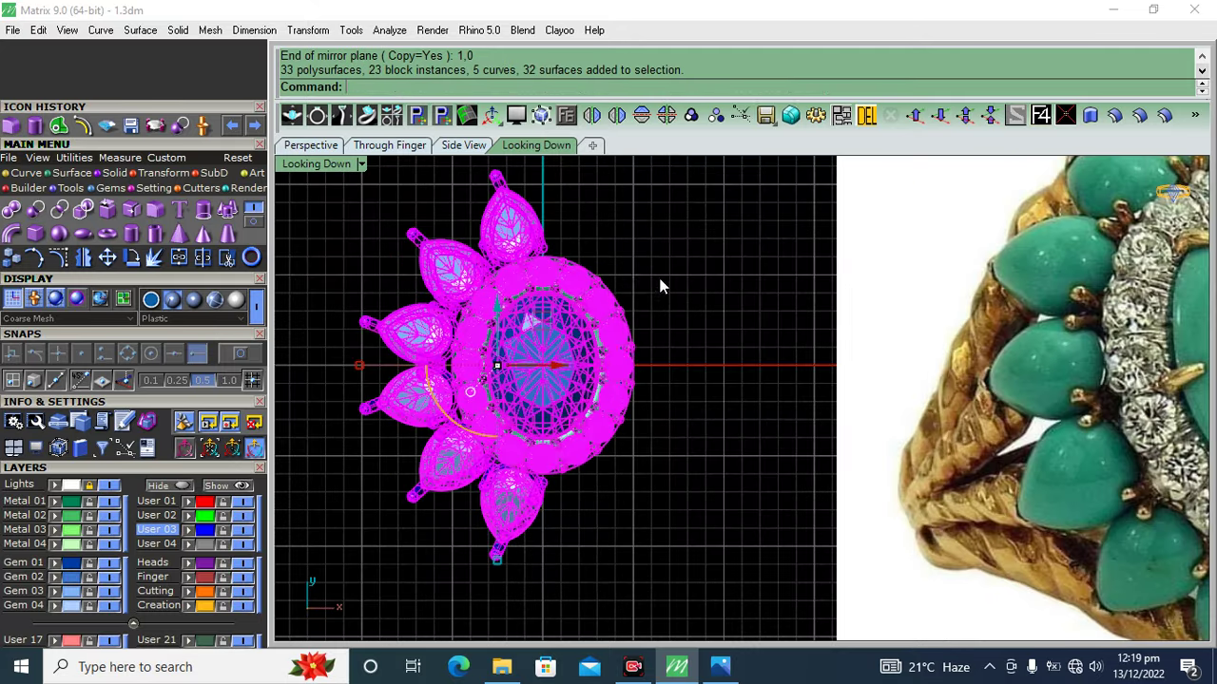
ctrl+drag(660, 283, 642, 254)
click(591, 115)
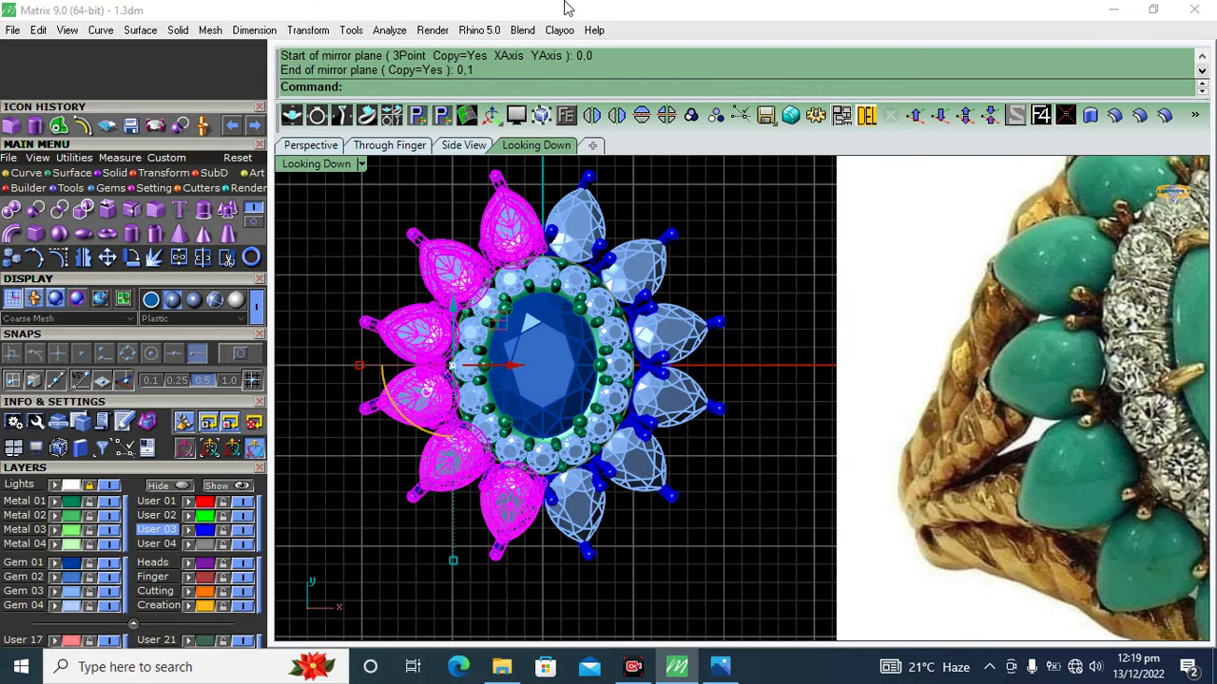
click(739, 269)
scroll(583, 460, up, 4)
click(524, 421)
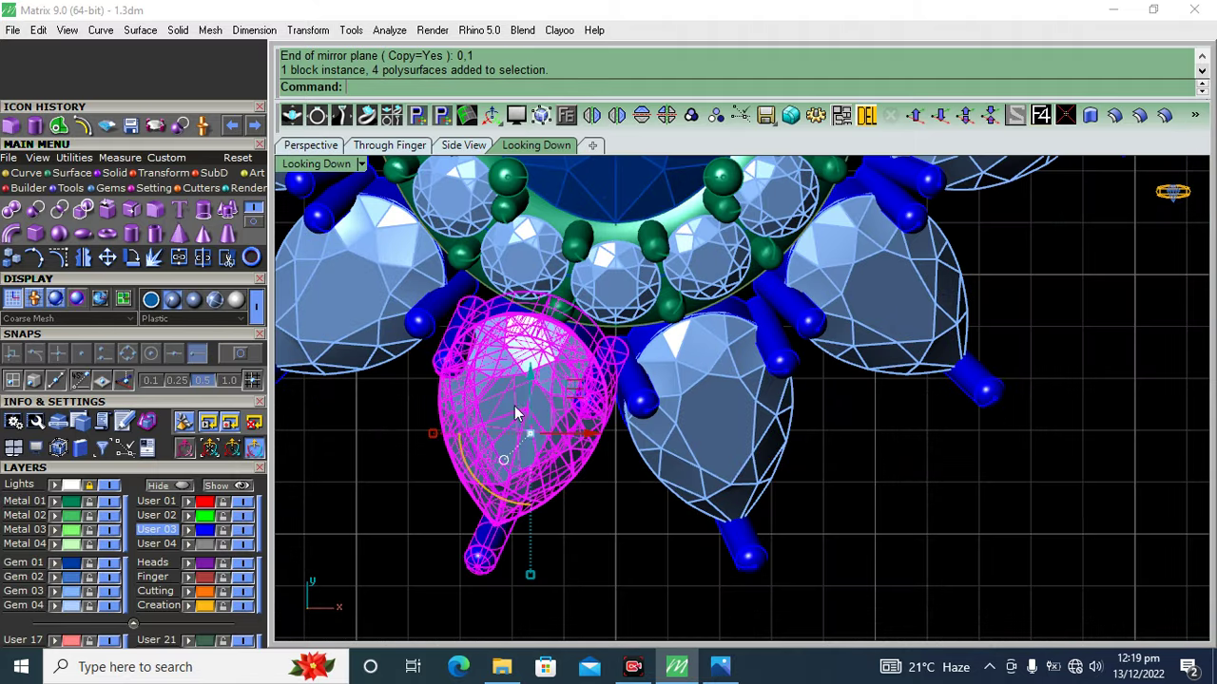
- Rotate the lower-left pear head about a chosen centre point to a new angle
click(131, 258)
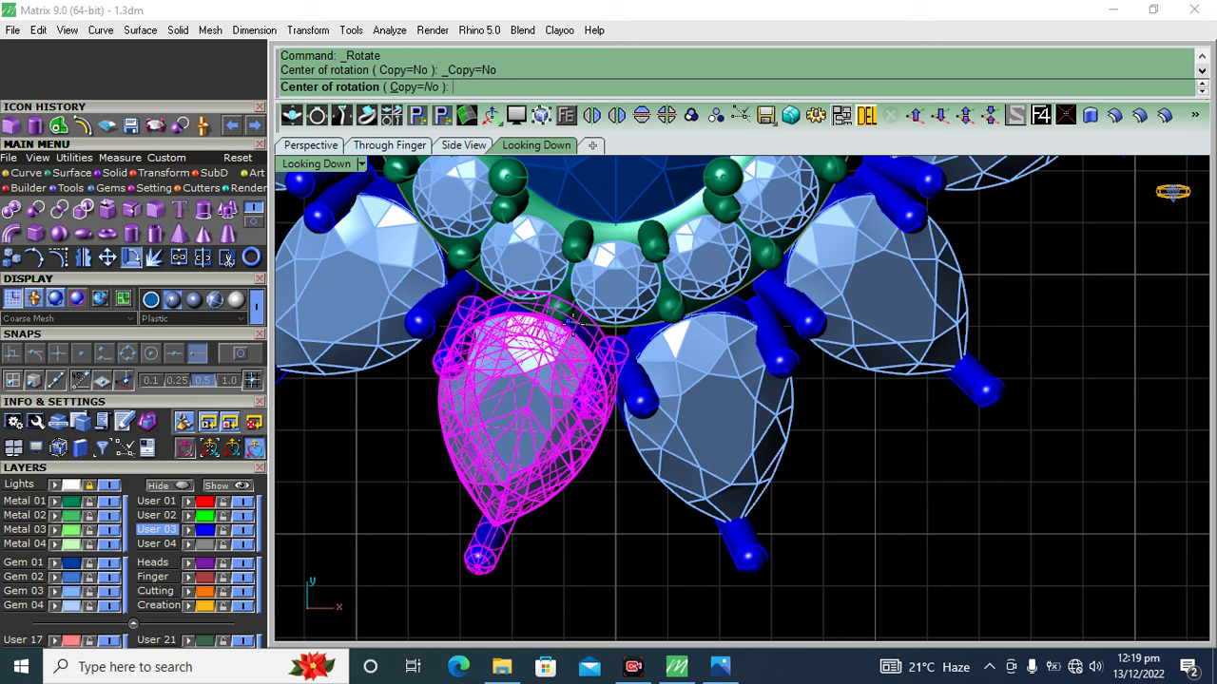
click(568, 325)
scroll(574, 332, up, 3)
scroll(574, 332, down, 3)
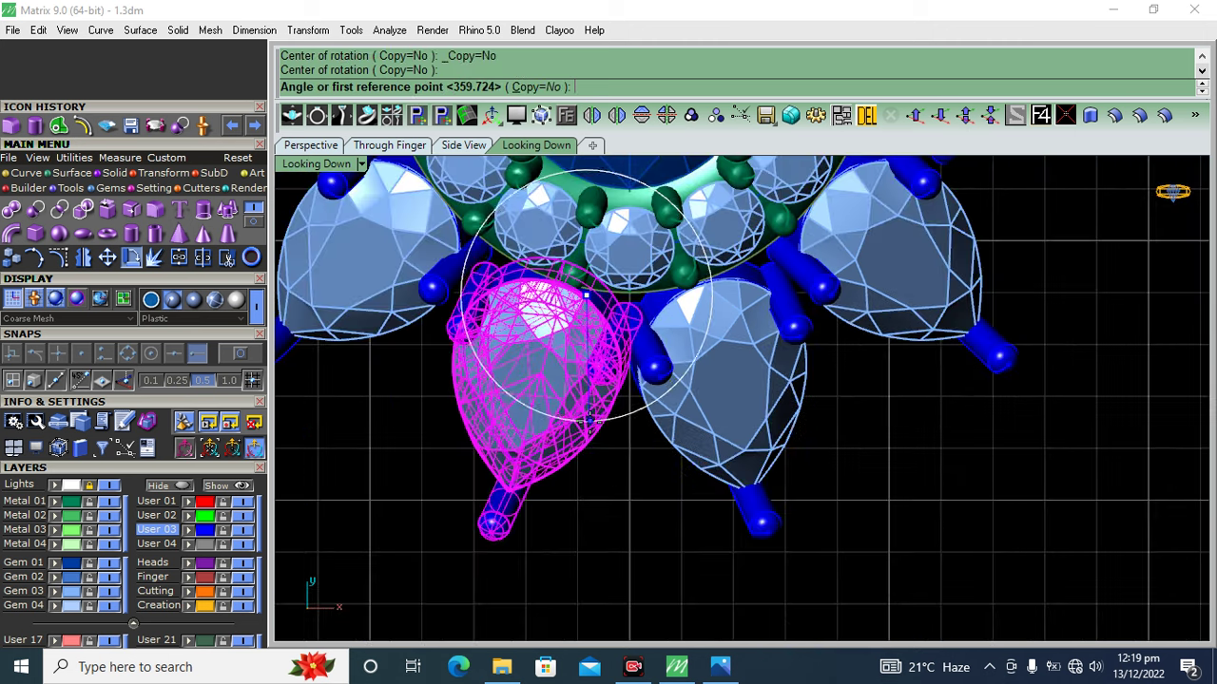
click(586, 430)
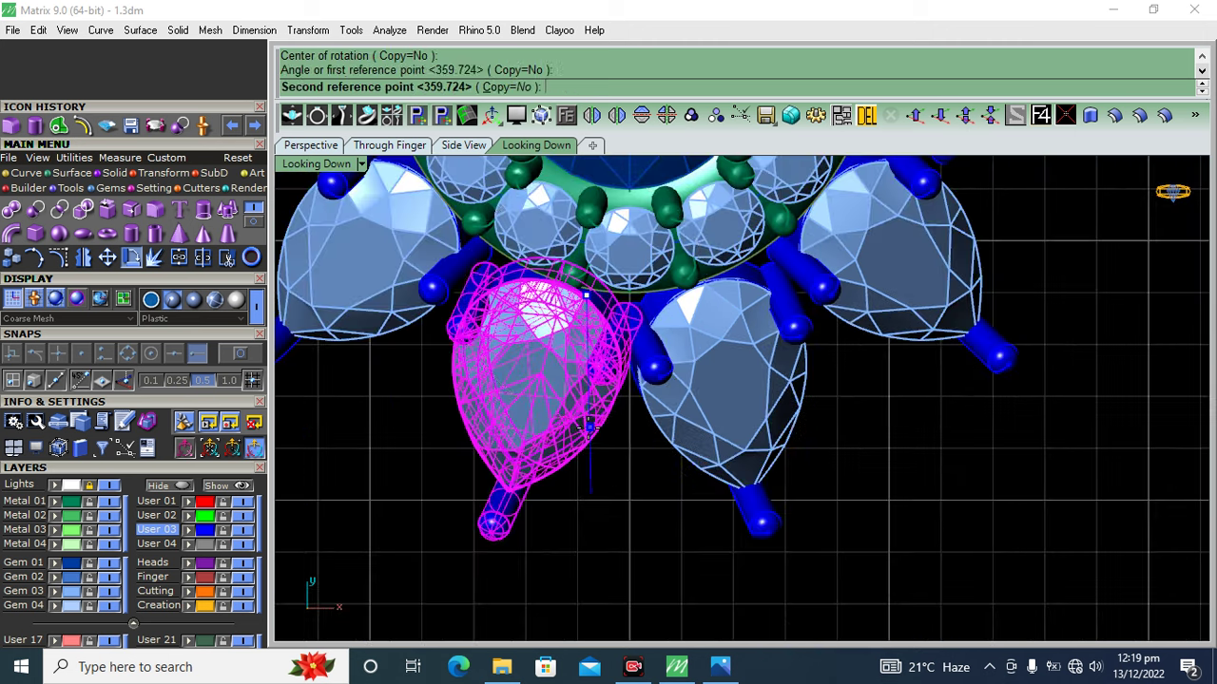
click(576, 427)
scroll(713, 386, down, 2)
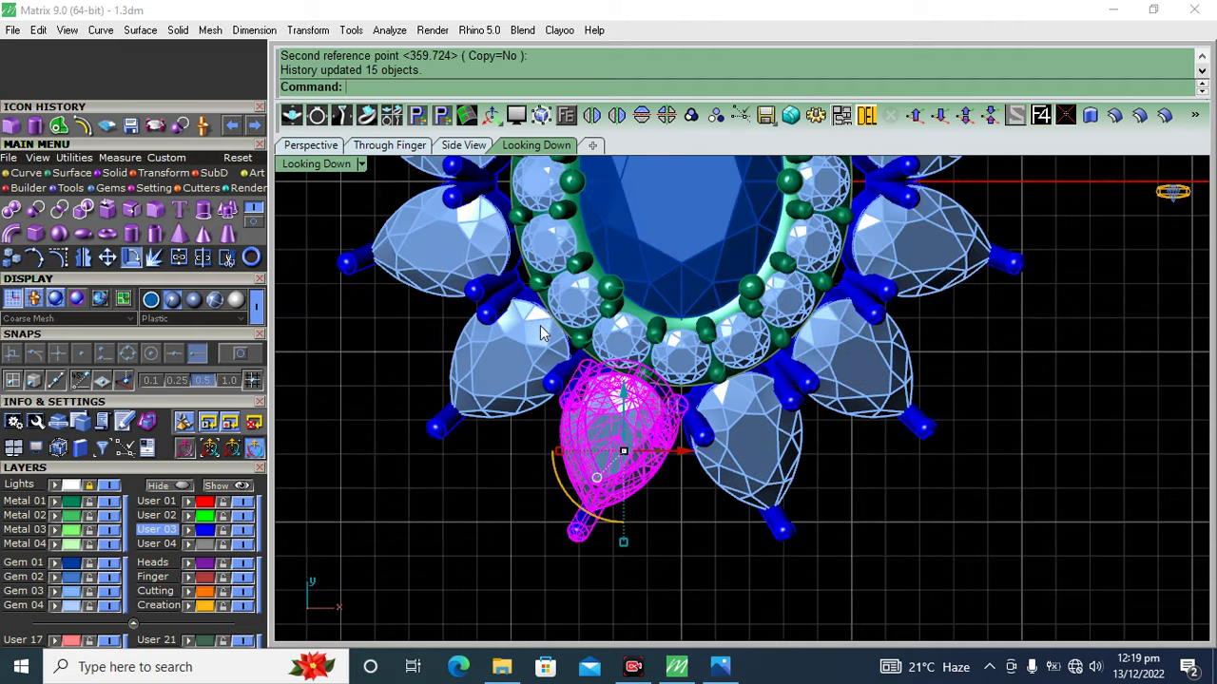
scroll(570, 313, up, 3)
key(Return)
click(489, 381)
click(490, 380)
key(Escape)
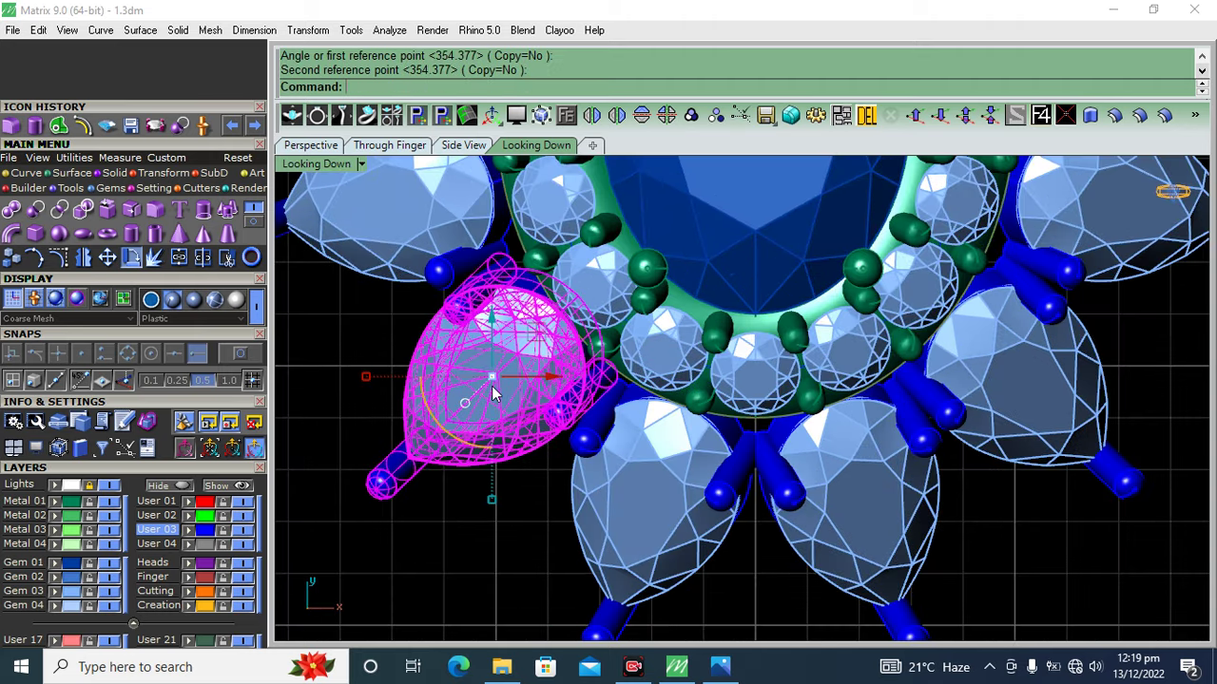
- Turn and nudge the pear head into place beside the halo
drag(548, 352, 548, 373)
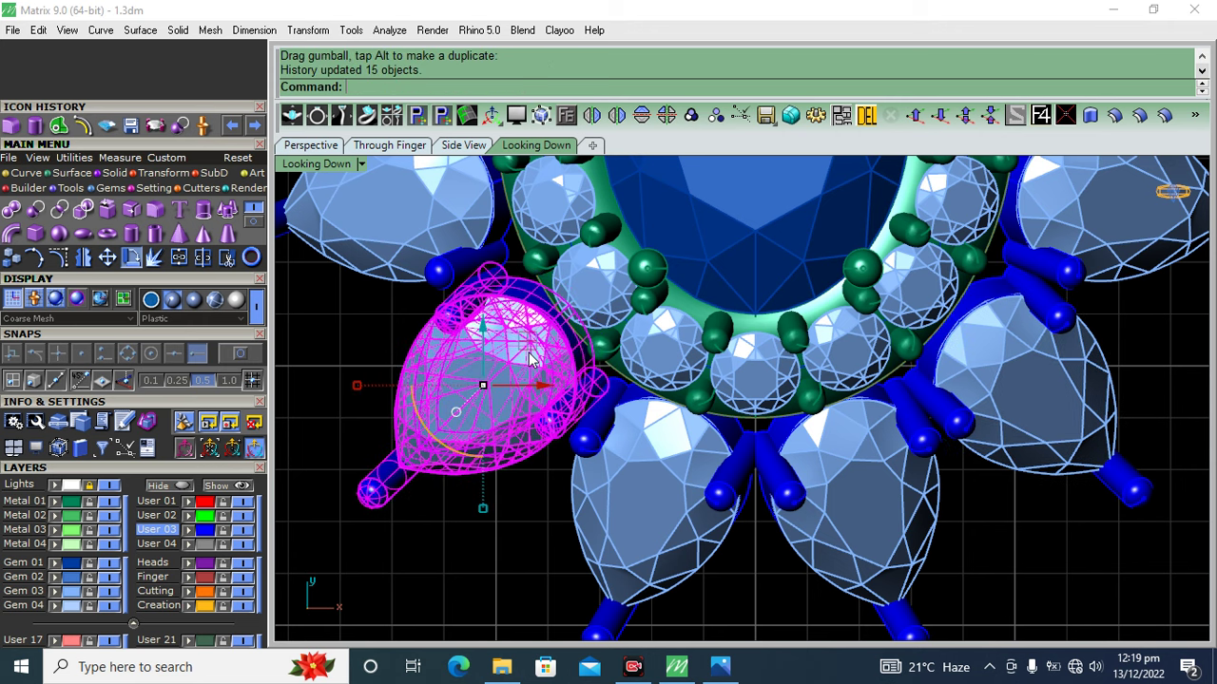
scroll(549, 373, down, 1)
scroll(513, 342, down, 1)
scroll(521, 338, up, 3)
click(521, 338)
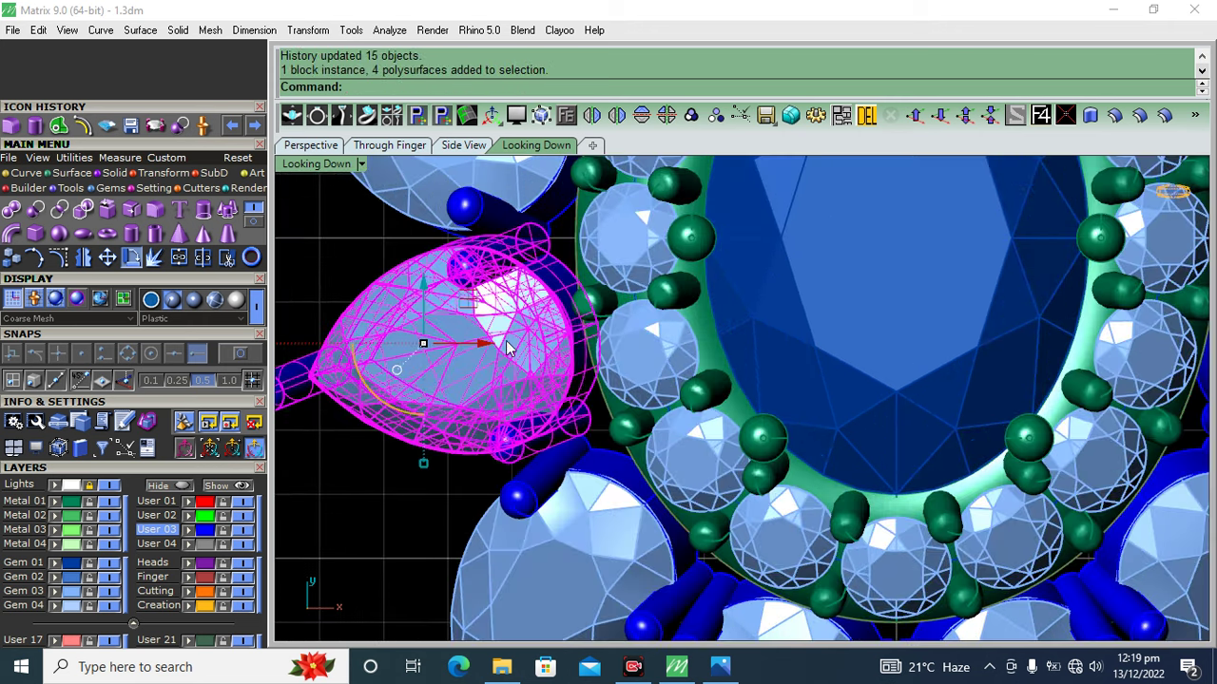
drag(501, 349, 489, 355)
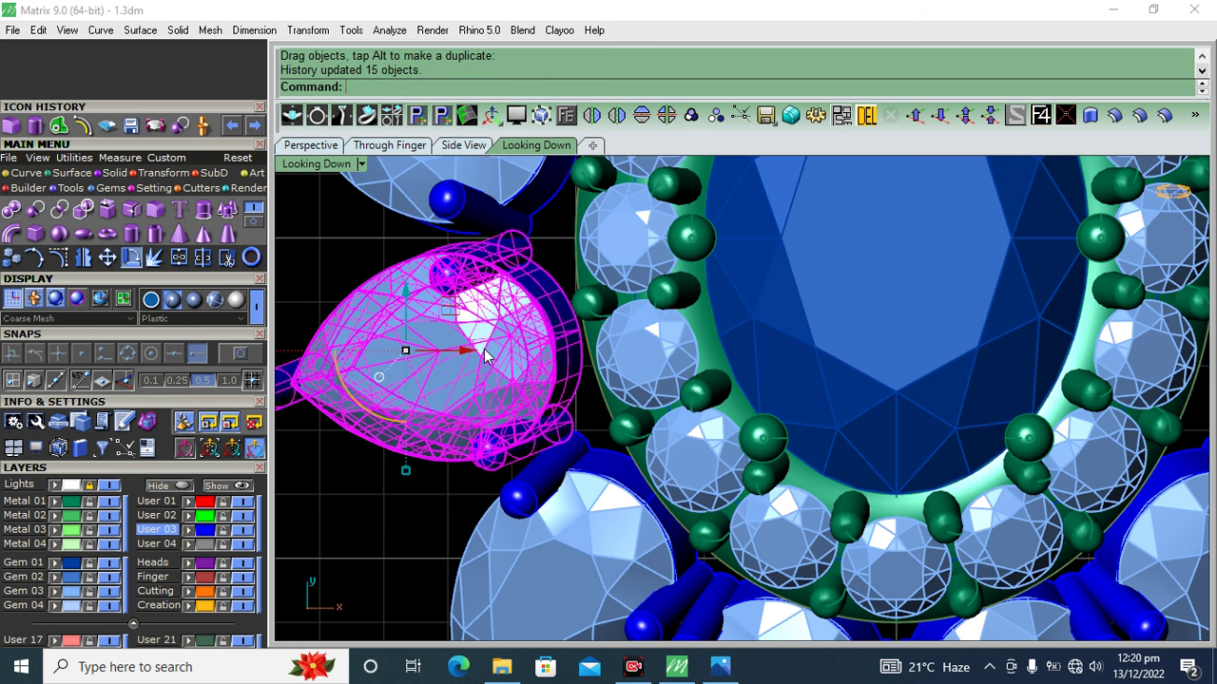
key(ctrl+z)
drag(465, 314, 497, 402)
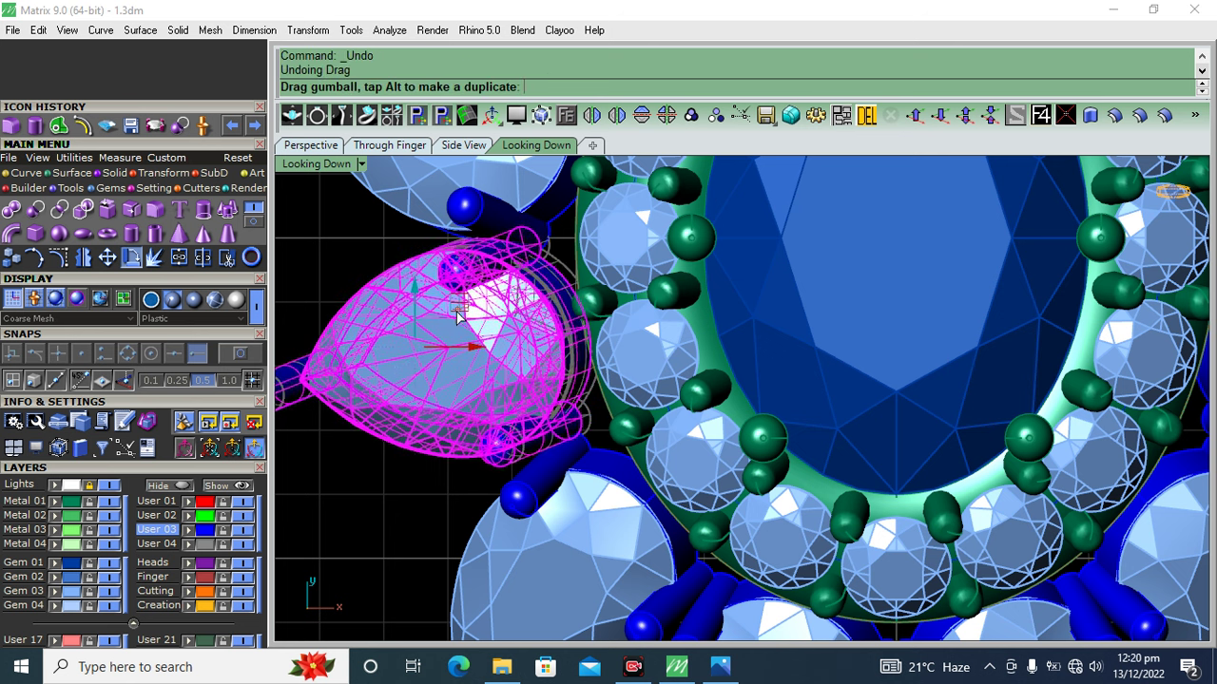
scroll(497, 402, down, 3)
key(Escape)
scroll(706, 367, down, 2)
scroll(684, 390, down, 1)
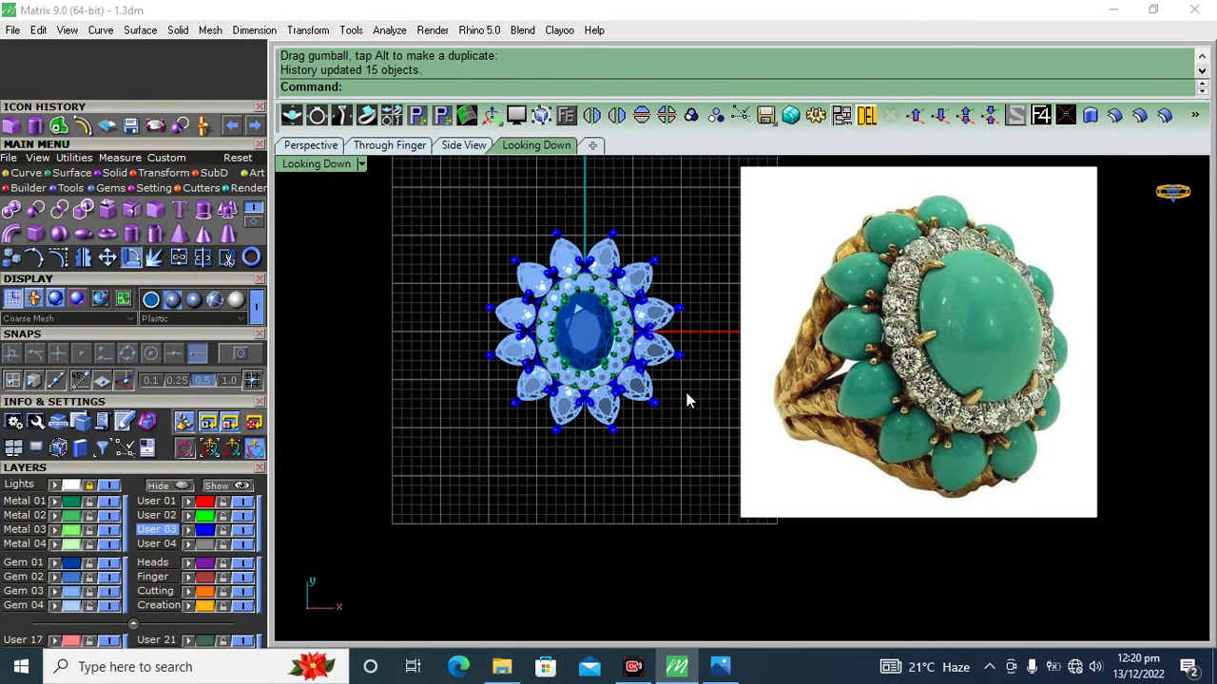
- Check the ring head in Perspective, return to Looking Down and select all objects
click(310, 144)
mouse_move(633, 427)
right_down()
mouse_move(538, 330)
mouse_move(698, 359)
mouse_move(585, 443)
right_up()
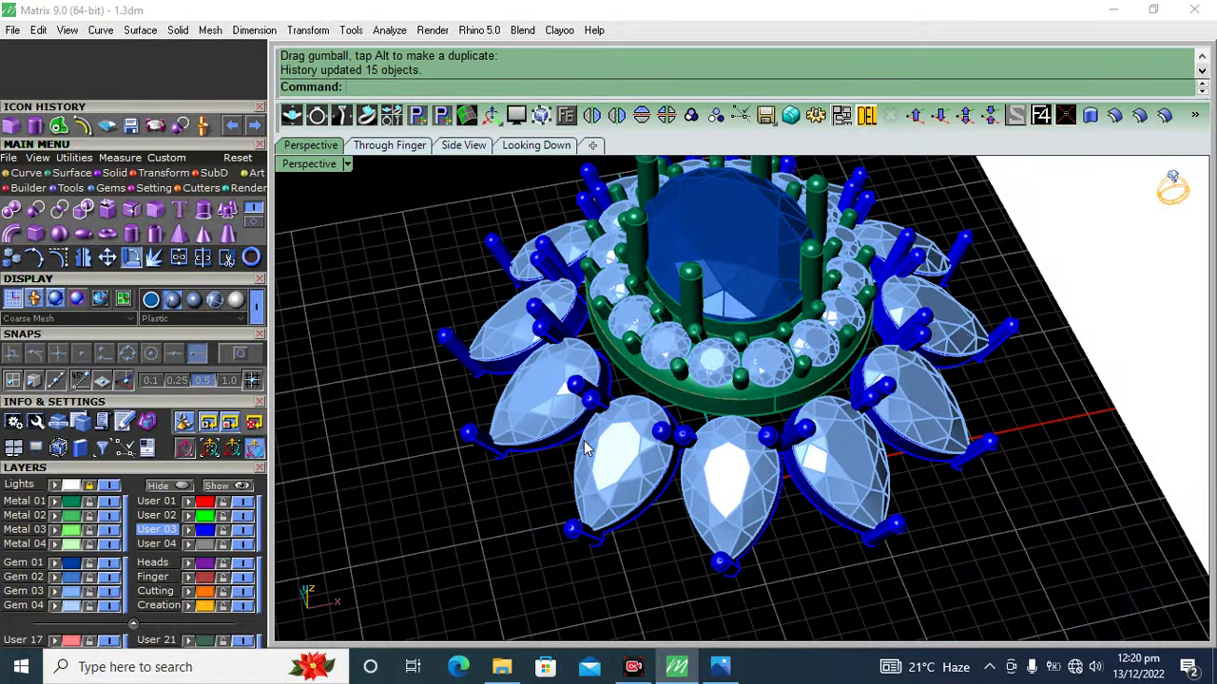
click(536, 146)
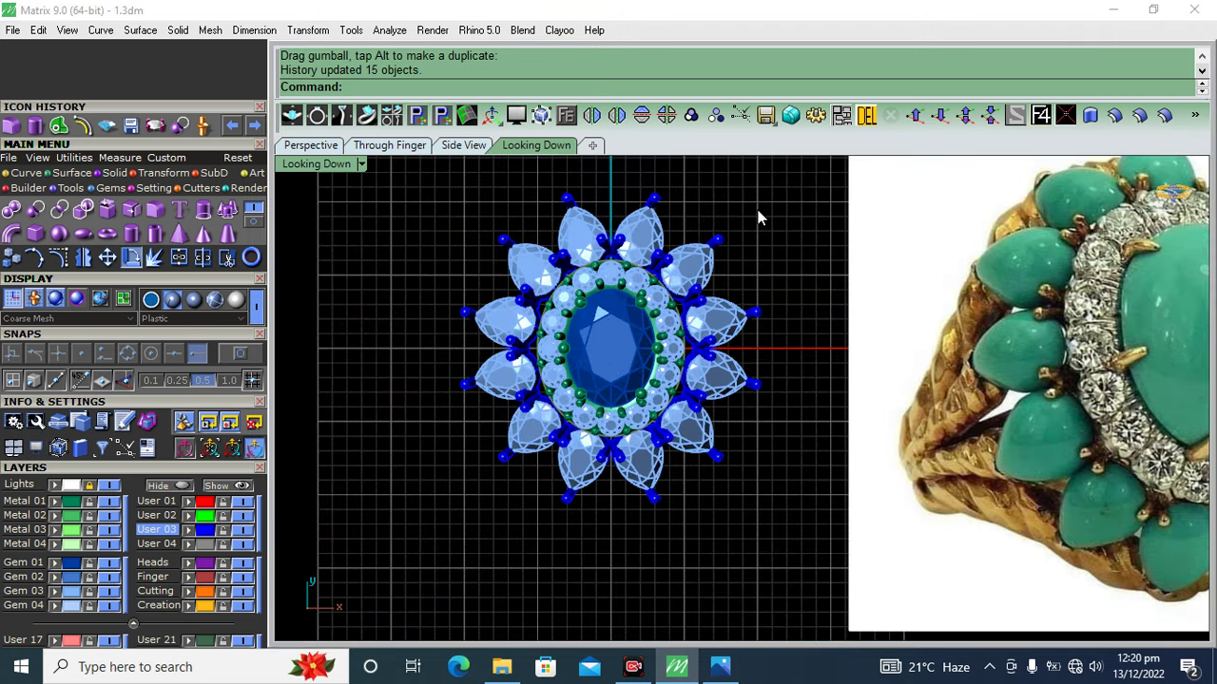
key(ctrl+a)
scroll(608, 567, up, 2)
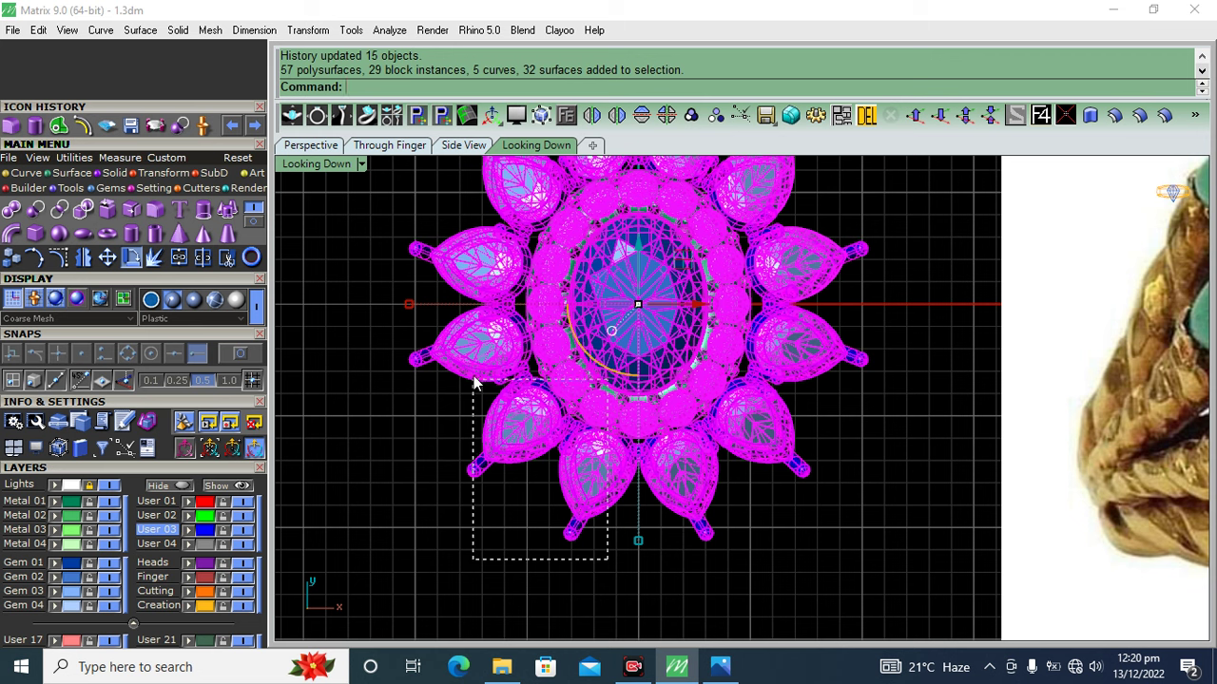
- Delete every pear head except the lower-left three, then select those three
ctrl+drag(606, 559, 475, 382)
click(867, 115)
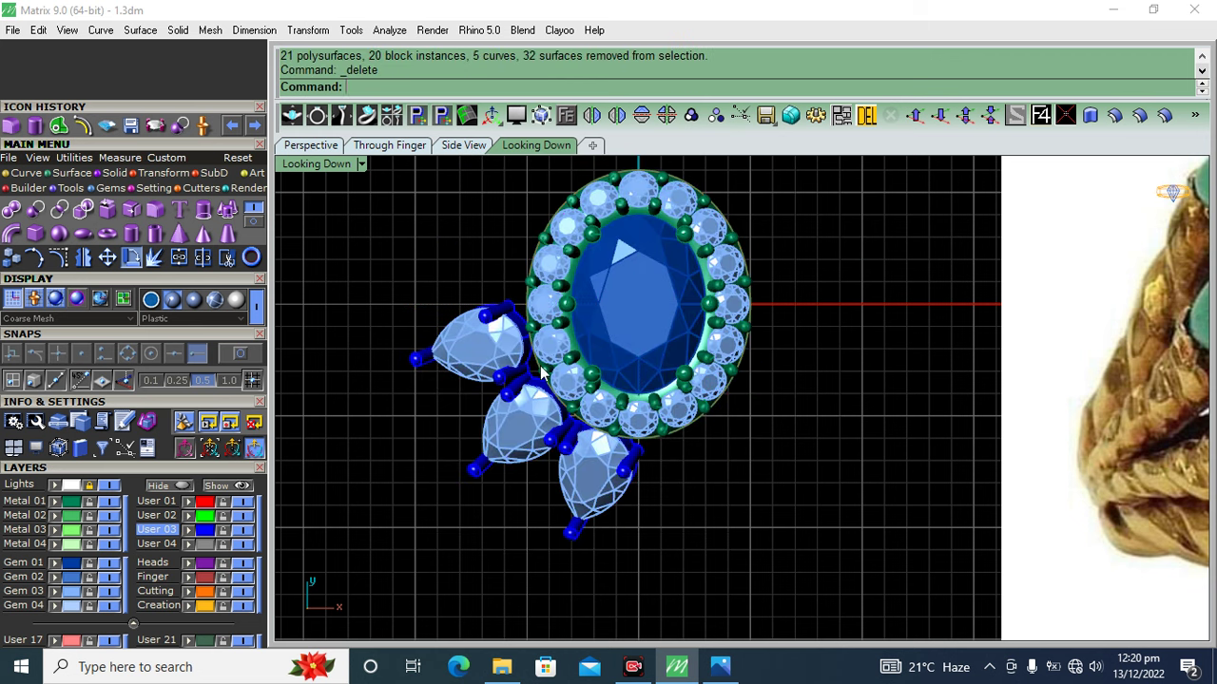
shift+click(501, 360)
shift+click(547, 430)
shift+click(595, 496)
- Tilt the three pear heads outward around a pivot at their inner edge
click(312, 145)
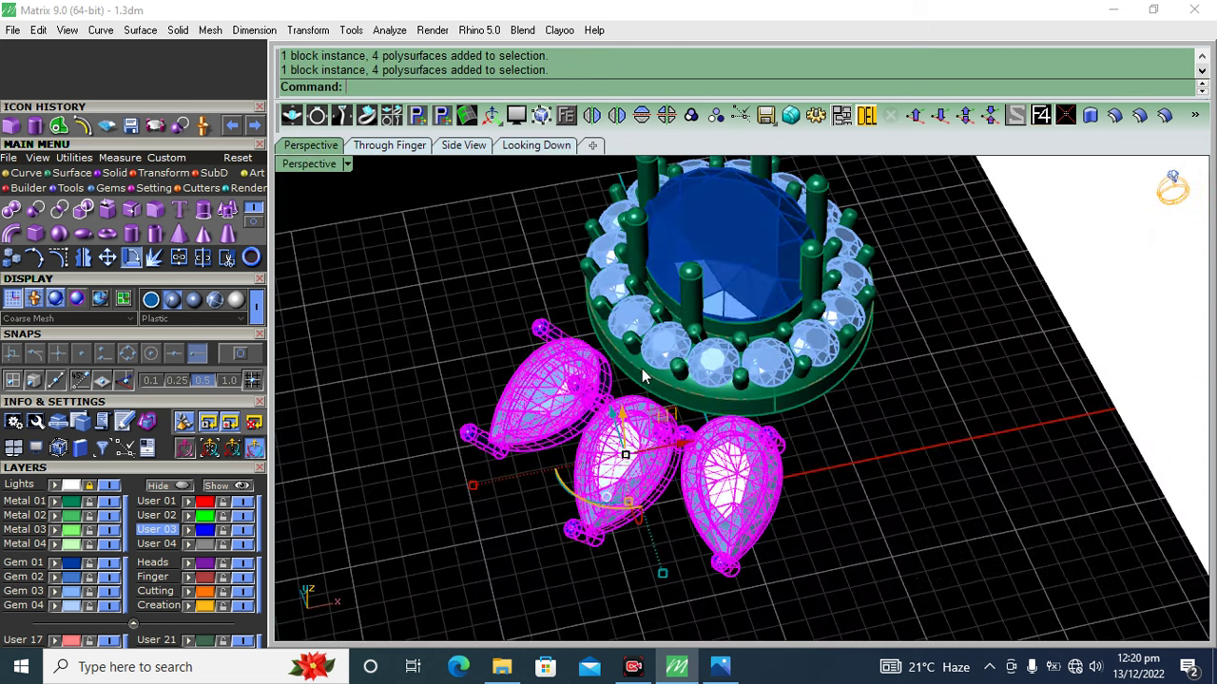
right_drag(635, 485, 678, 425)
drag(643, 421, 704, 399)
right_drag(704, 400, 682, 371)
mouse_move(677, 366)
mouse_down()
mouse_move(741, 252)
mouse_move(819, 225)
mouse_up()
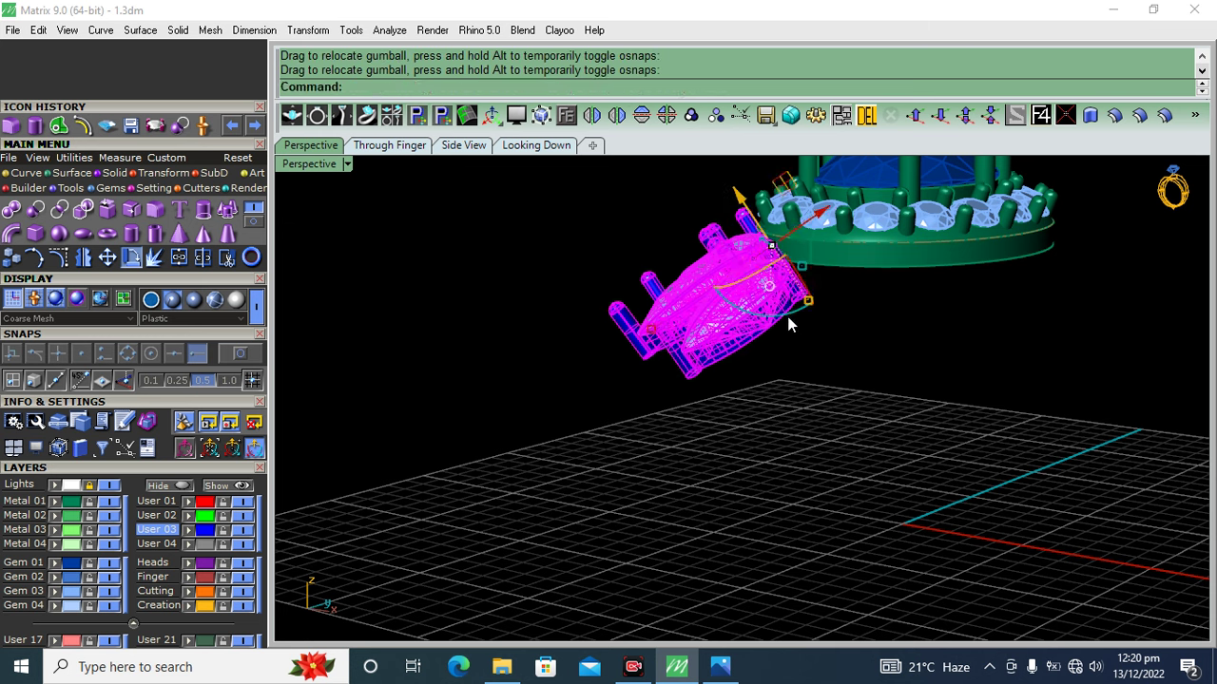
drag(788, 314, 797, 319)
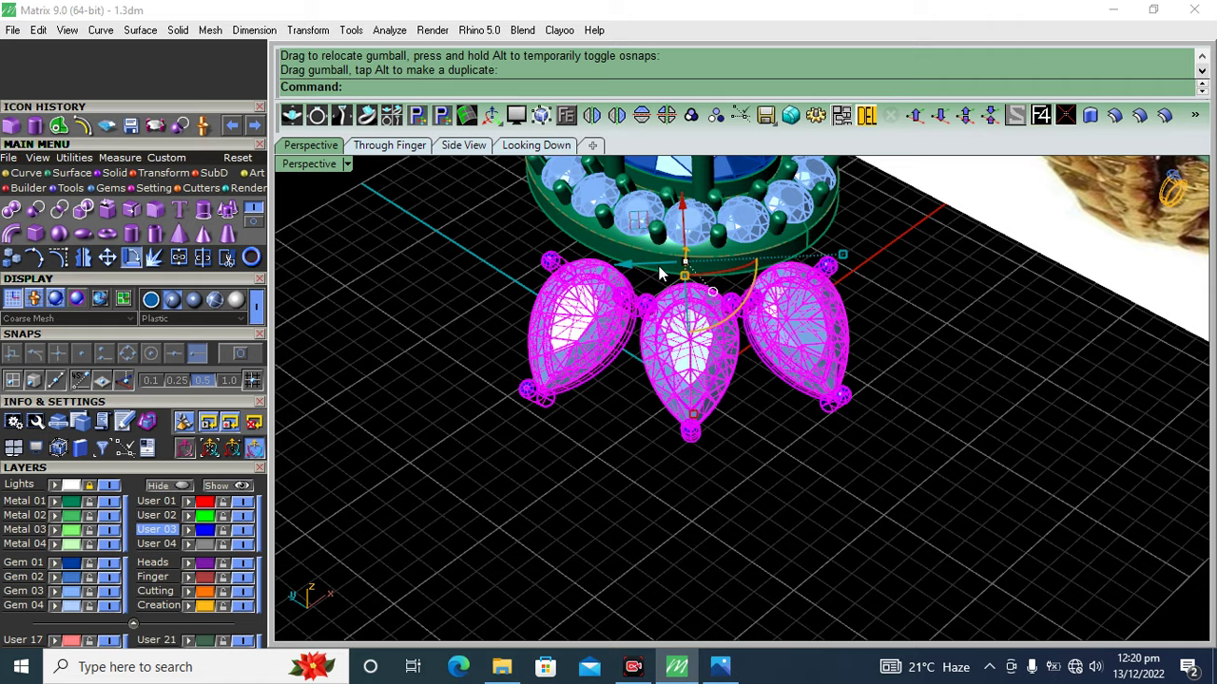
scroll(662, 273, up, 3)
drag(700, 266, 704, 271)
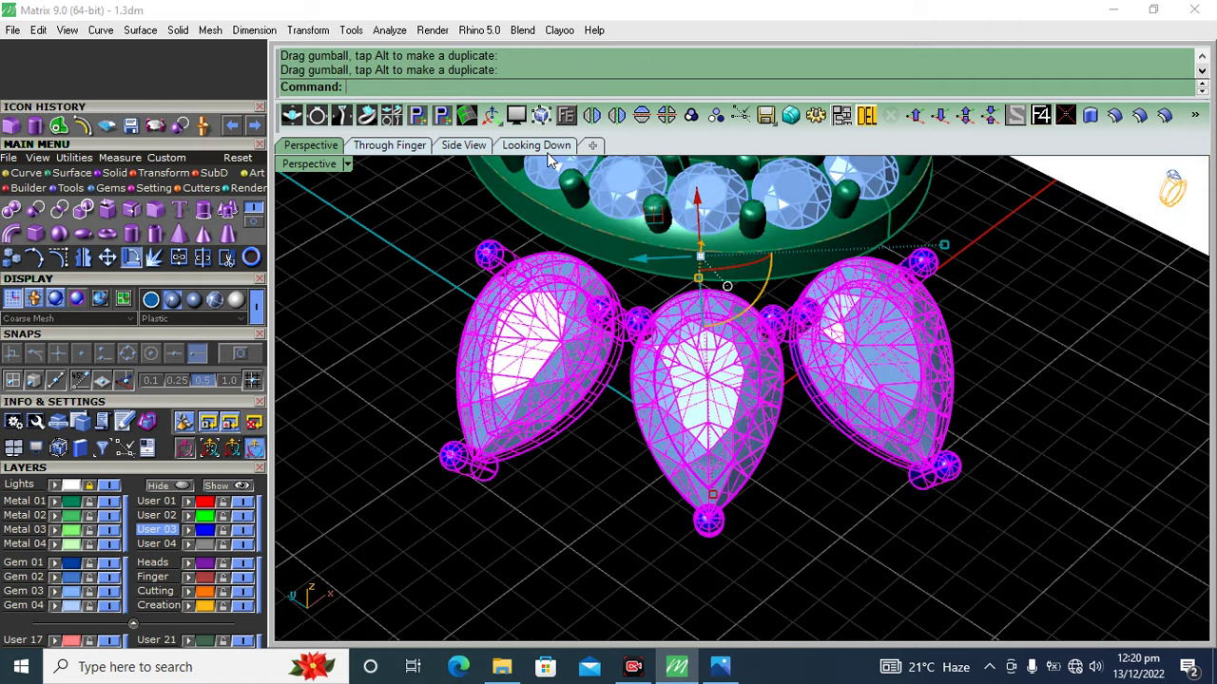
- Mirror copies of the pear heads upward across the X axis from the Looking Down view
click(538, 146)
click(642, 115)
scroll(618, 381, down, 3)
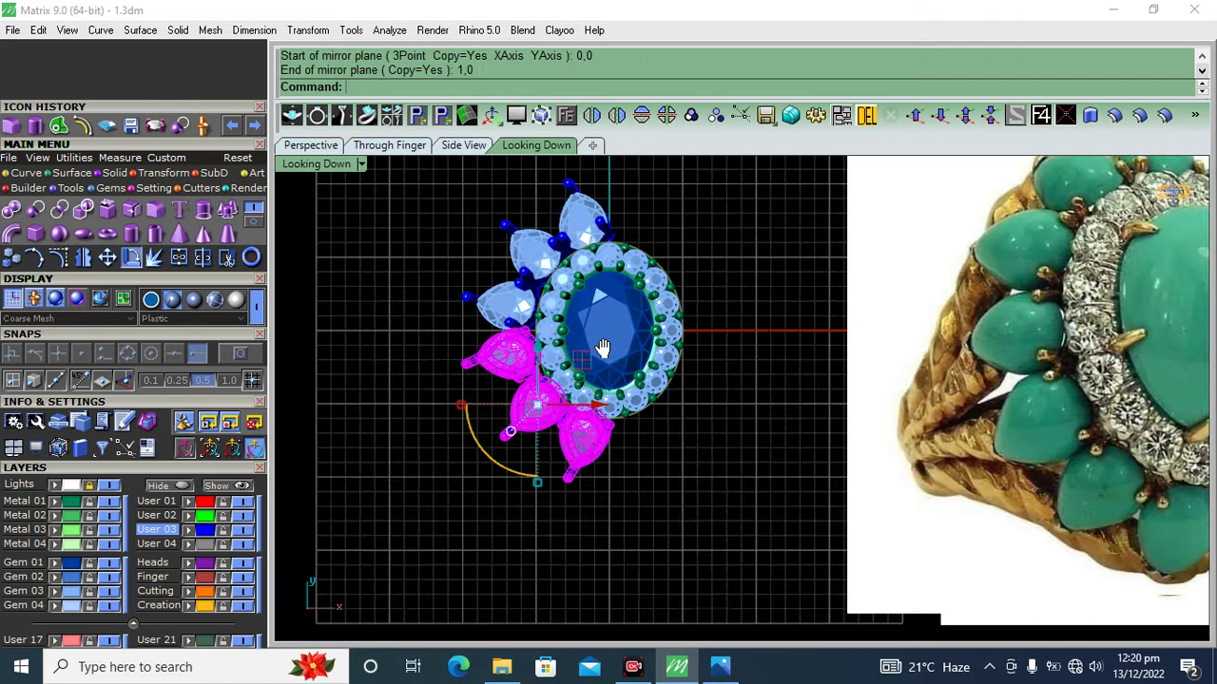
- Select only the left pear heads, without centre stone and halo, and mirror copies across the Y axis
drag(662, 216, 484, 552)
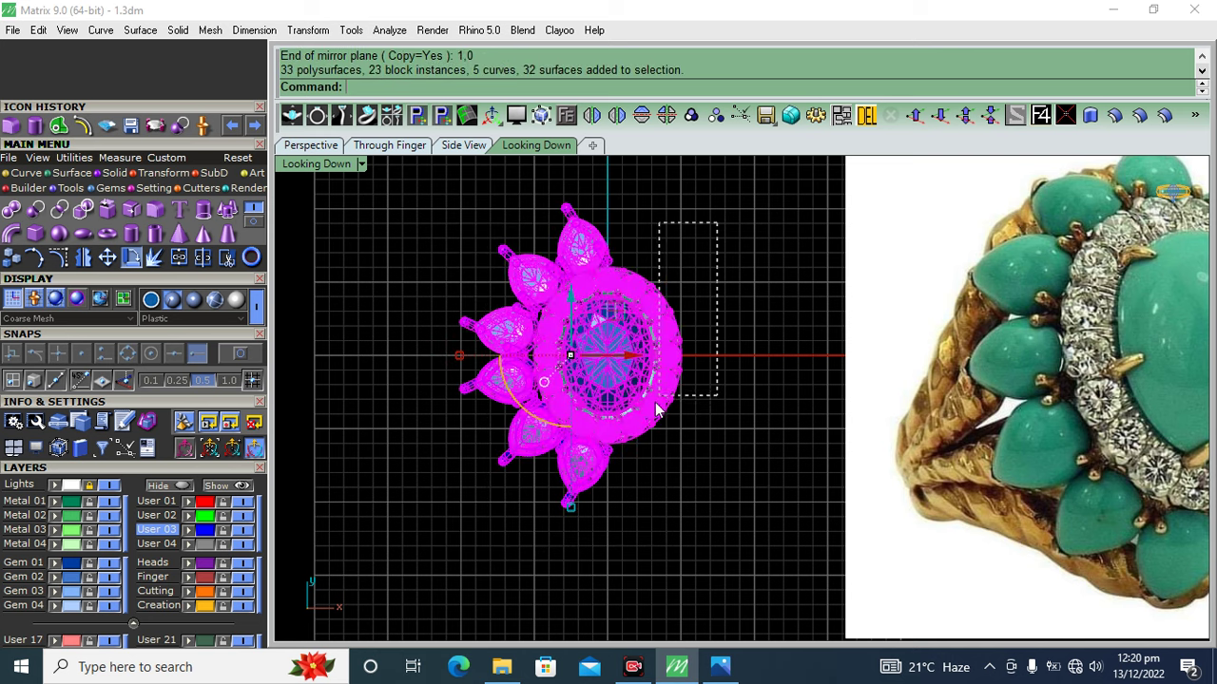
ctrl+drag(654, 407, 655, 409)
click(615, 117)
scroll(721, 193, up, 3)
scroll(636, 253, up, 2)
scroll(573, 440, down, 3)
scroll(573, 440, up, 2)
scroll(650, 402, up, 3)
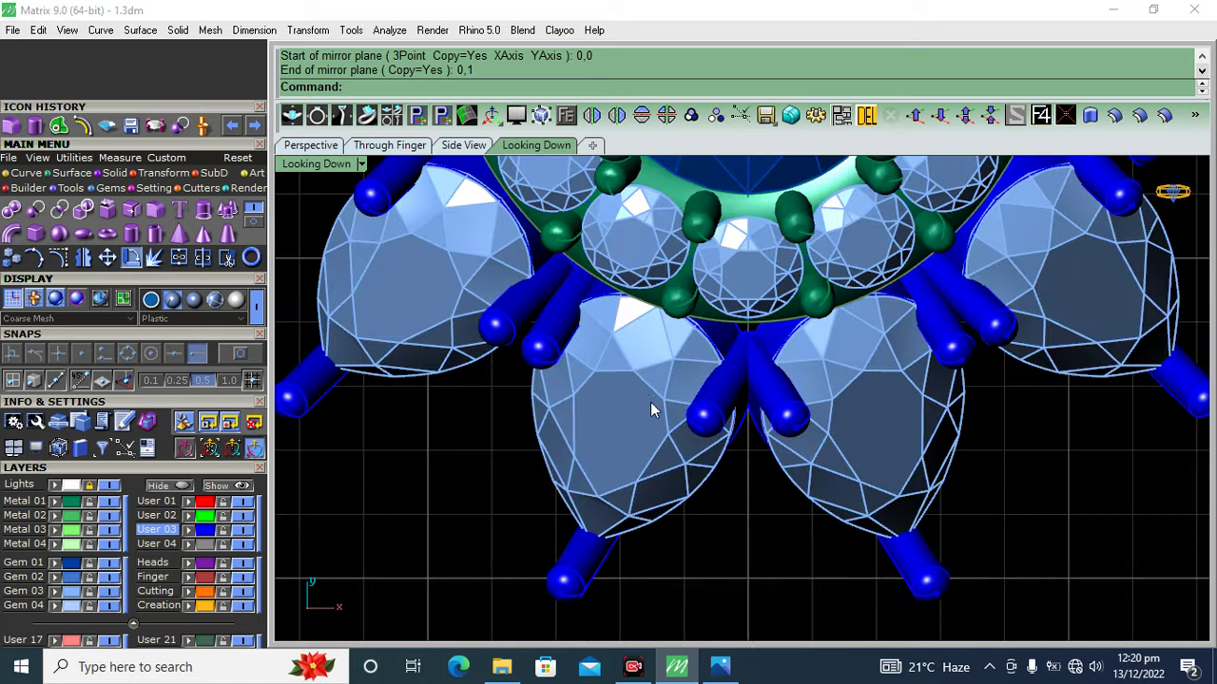
- Move a lower pear head closer to the halo
click(665, 368)
drag(683, 388, 707, 421)
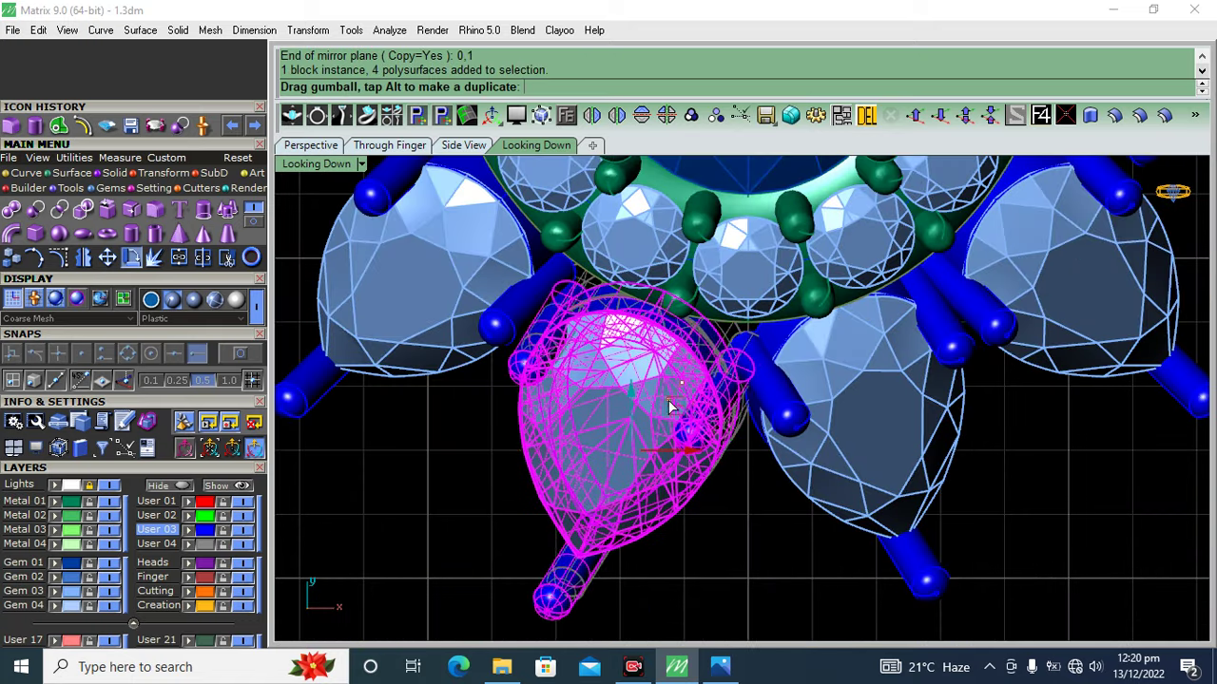
scroll(608, 371, down, 3)
scroll(608, 371, up, 3)
- Rotate the left pear head to a new angle and shift it into place
click(568, 424)
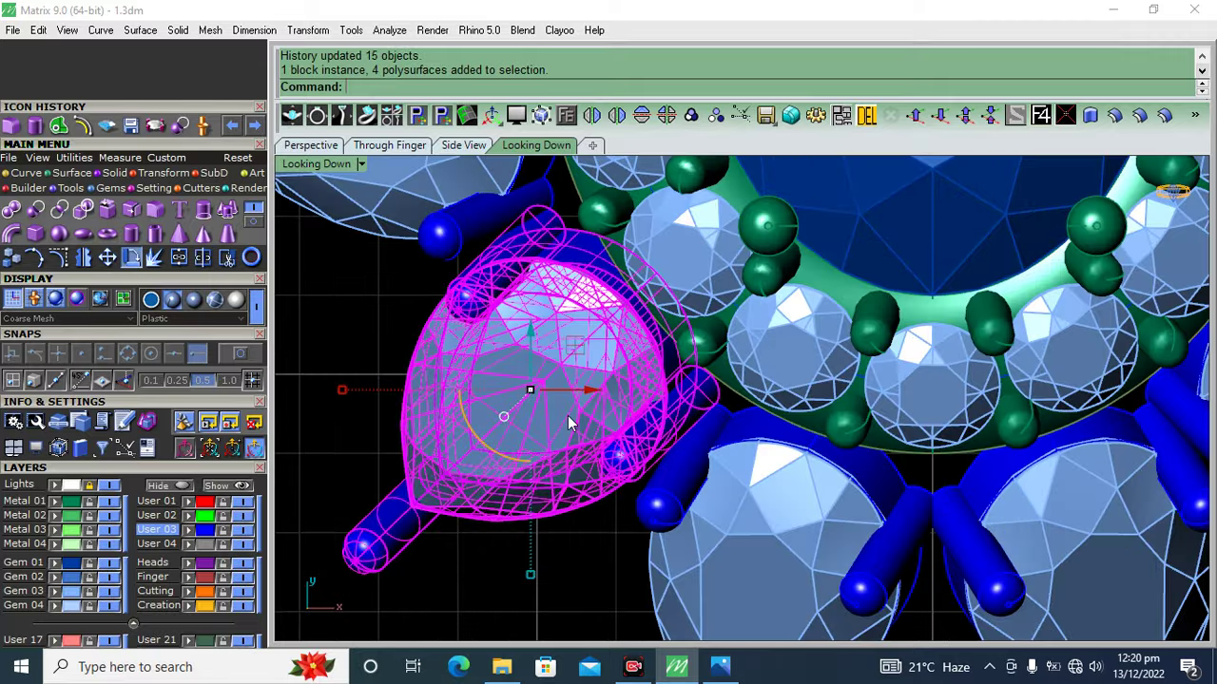
click(131, 257)
click(638, 297)
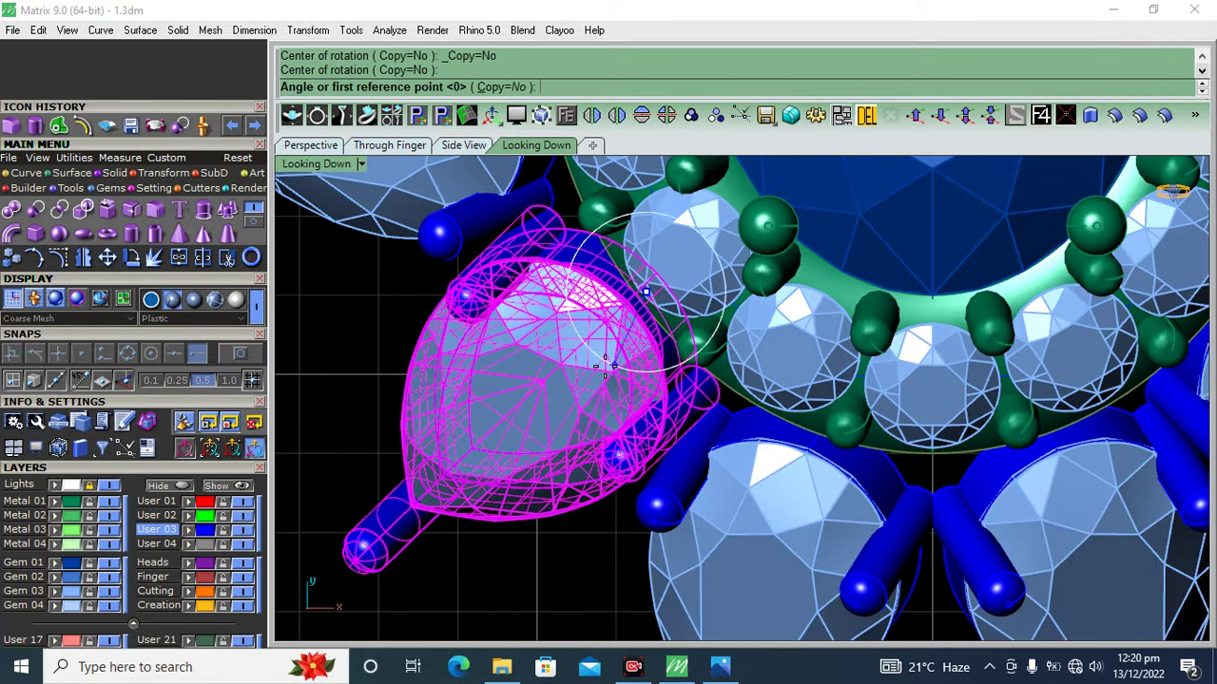
scroll(465, 474, down, 2)
click(466, 473)
click(452, 482)
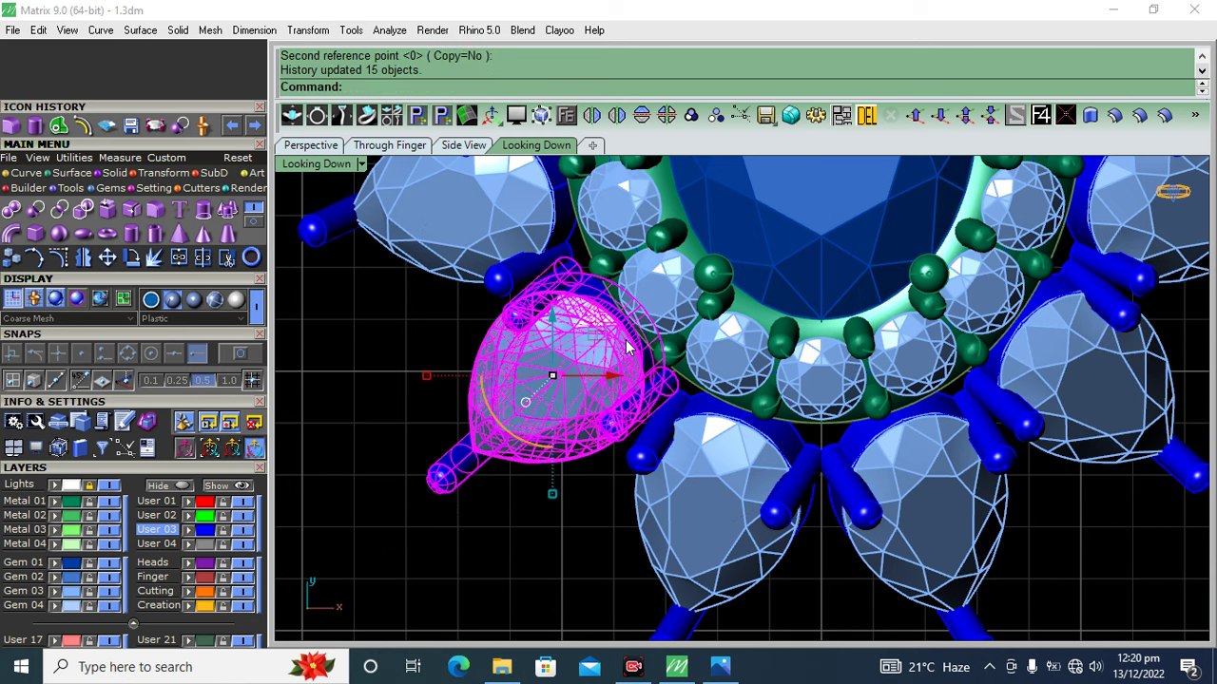
drag(612, 344, 589, 361)
scroll(575, 380, down, 5)
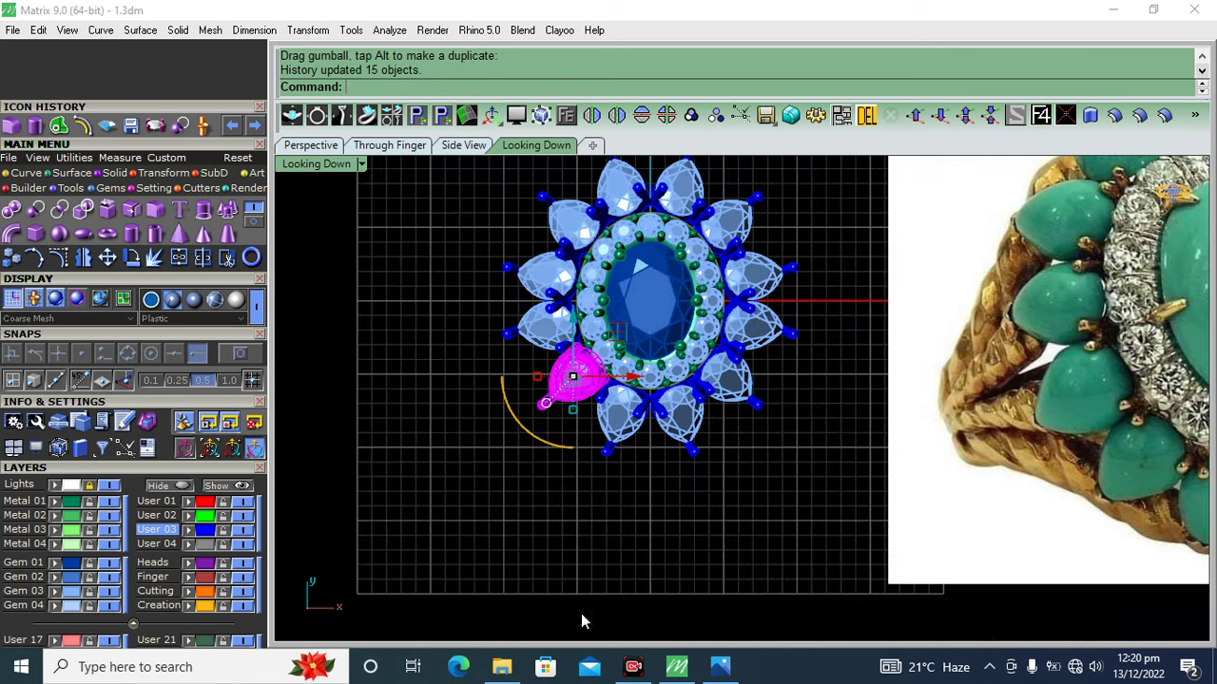
- Nudge the left pear head toward the halo so the ring closes evenly
click(438, 321)
scroll(532, 295, up, 4)
scroll(542, 285, up, 2)
scroll(550, 282, up, 2)
scroll(550, 283, down, 4)
click(565, 397)
scroll(566, 397, up, 4)
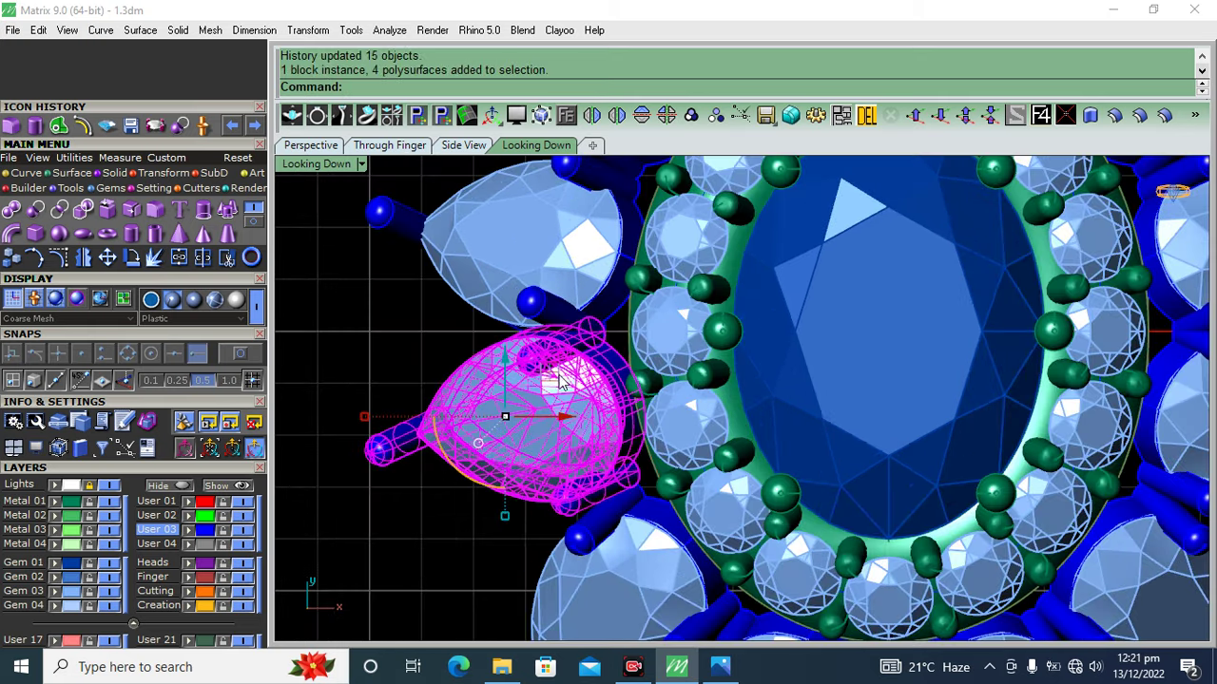
drag(561, 380, 547, 385)
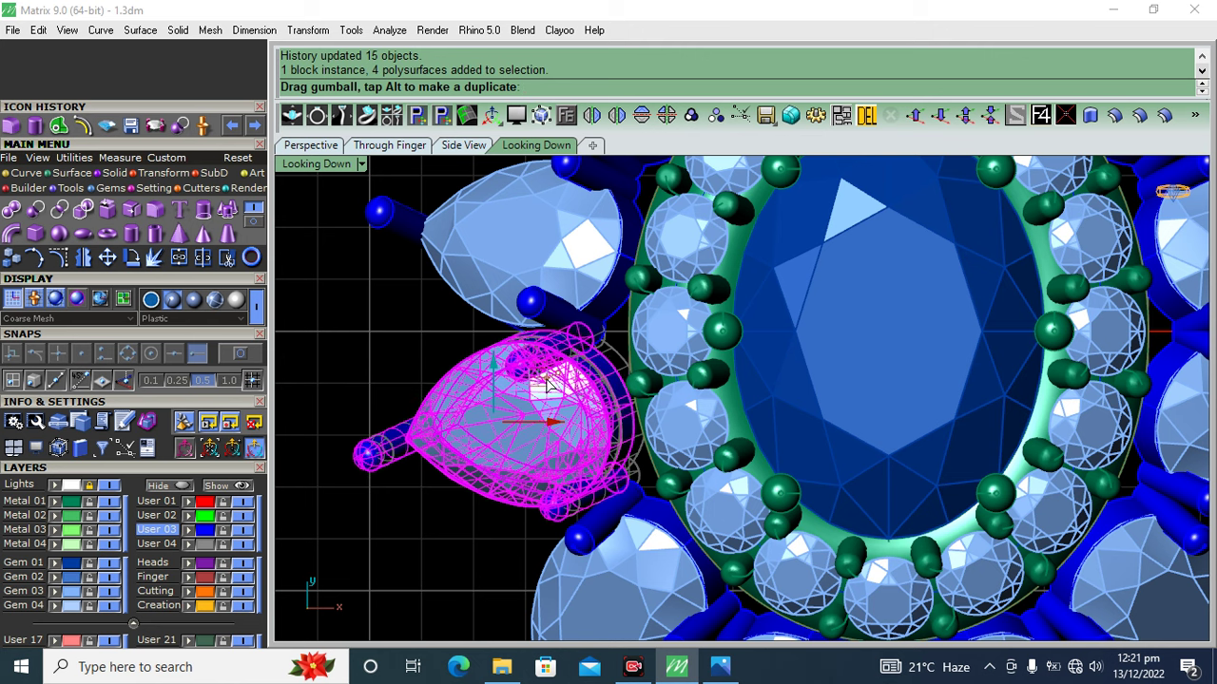
drag(547, 385, 544, 382)
click(399, 328)
scroll(549, 364, down, 5)
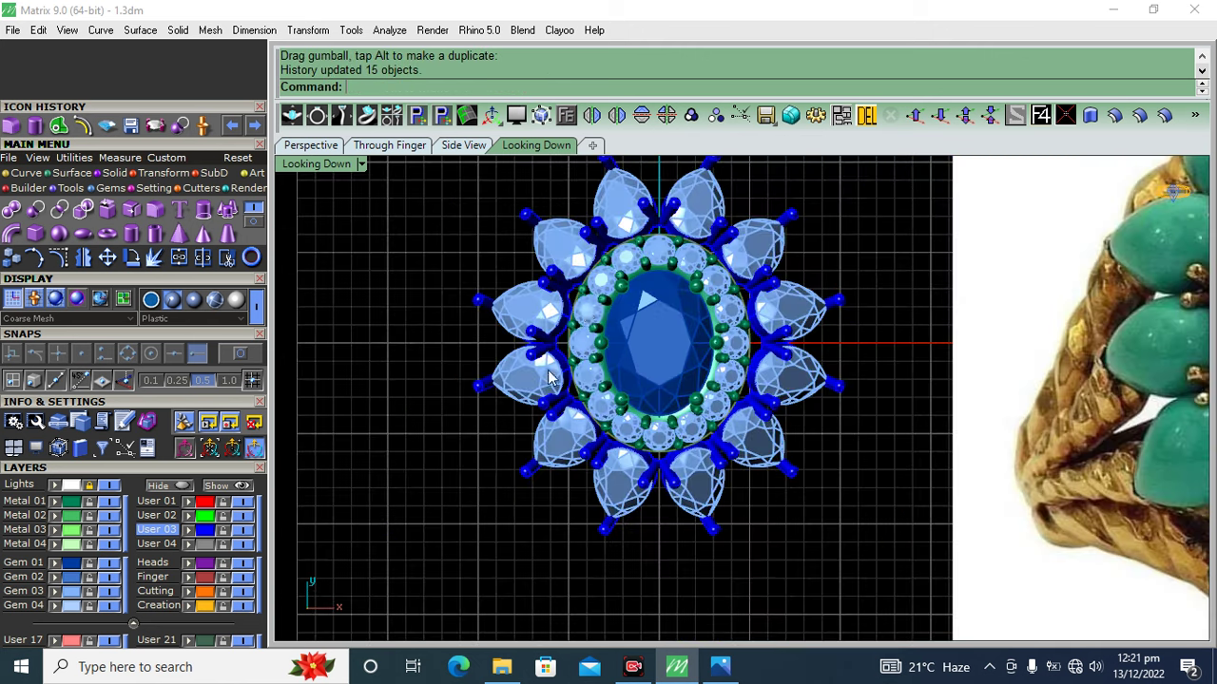
scroll(415, 309, down, 5)
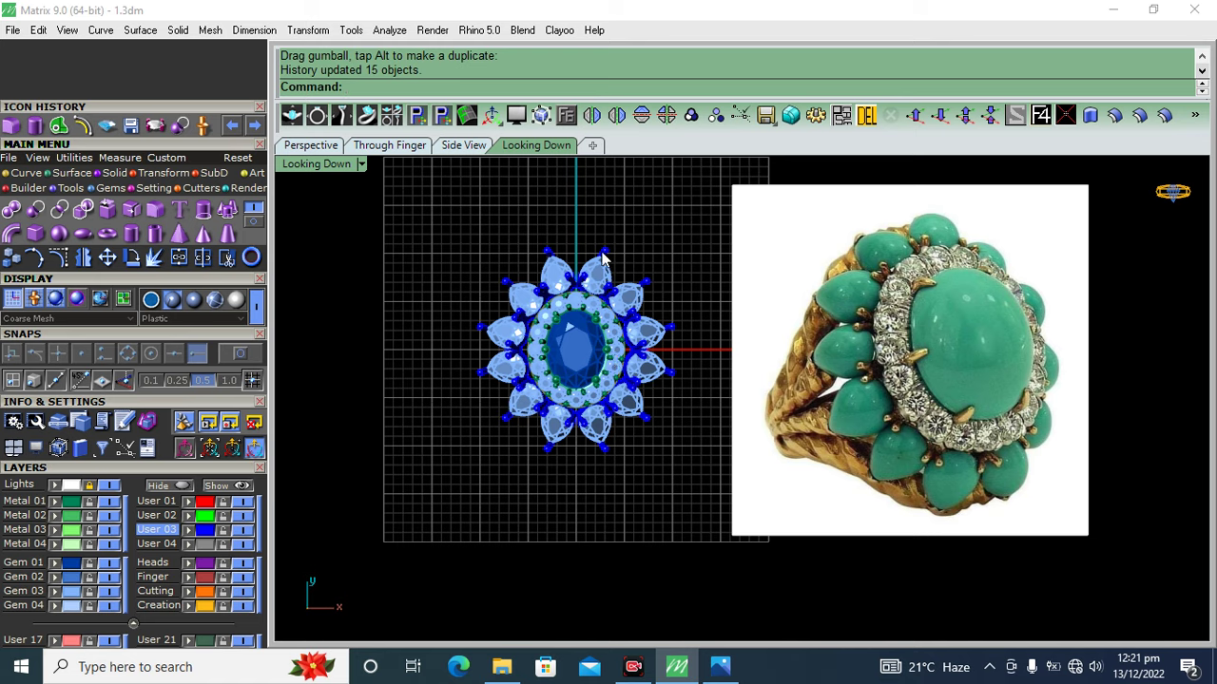
- Move the blue pear-head prongs from the User 03 layer onto Metal 01
click(310, 144)
mouse_move(598, 300)
right_down()
mouse_move(666, 264)
mouse_move(529, 339)
mouse_move(858, 383)
right_up()
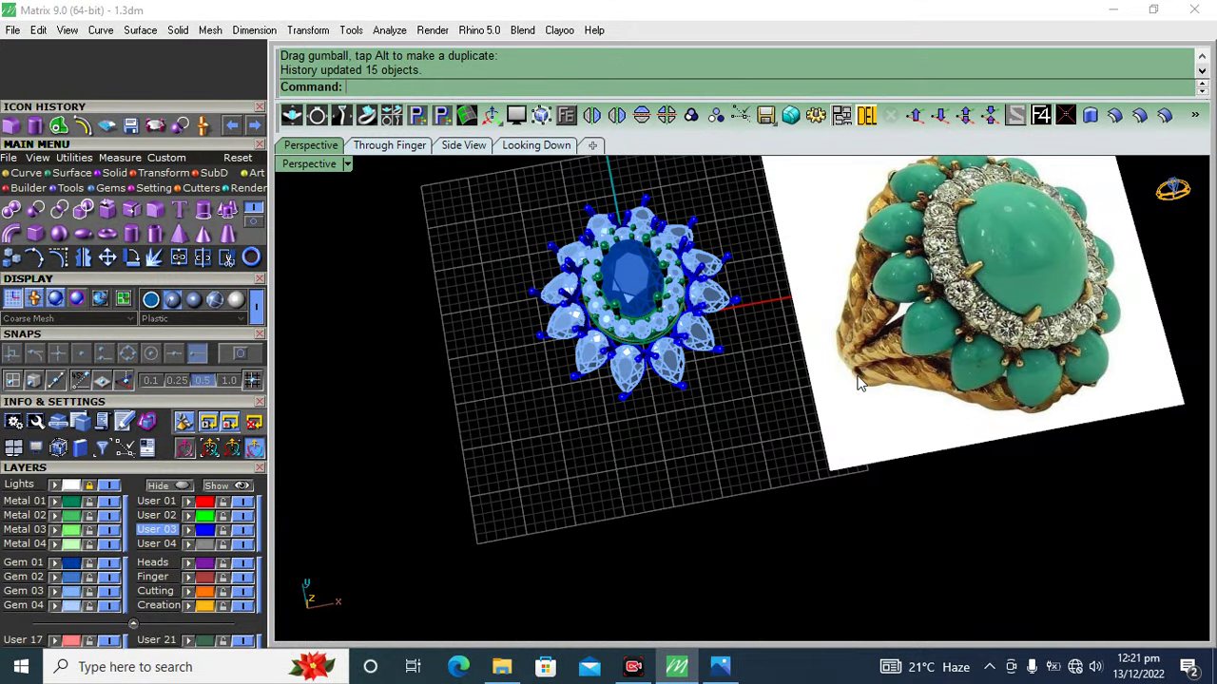
mouse_move(614, 359)
right_down()
mouse_move(679, 228)
mouse_move(733, 201)
mouse_move(751, 211)
right_up()
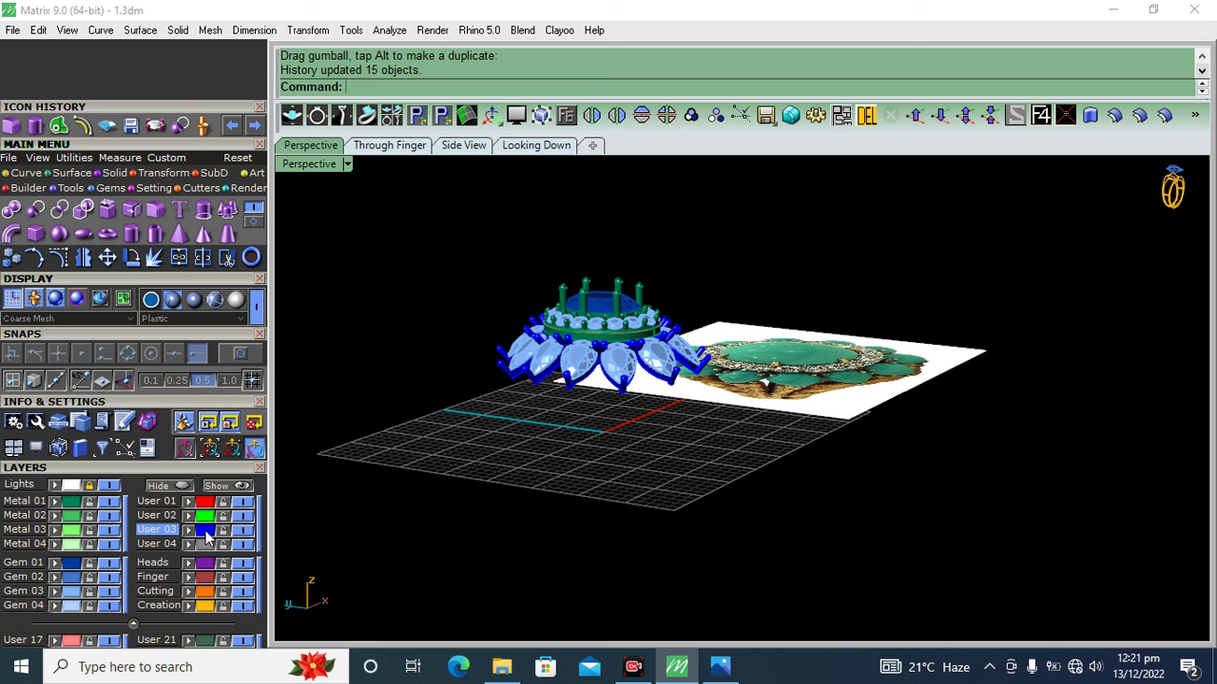
click(635, 325)
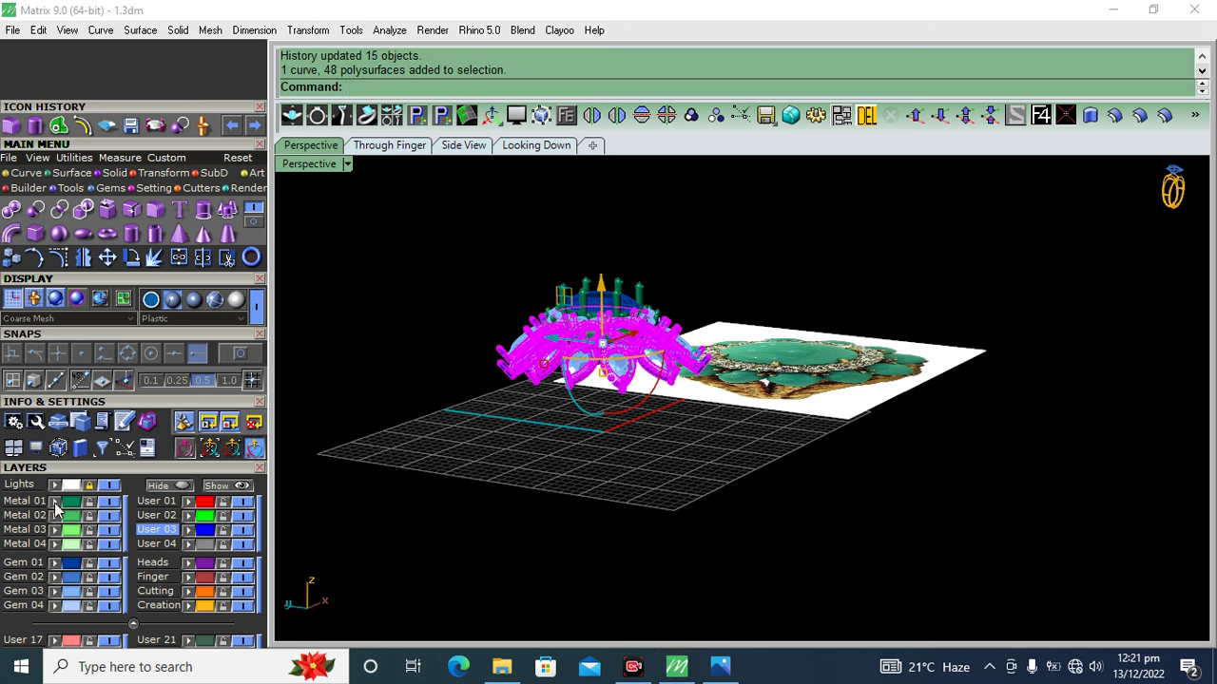
click(483, 428)
scroll(484, 428, up, 5)
- Zoom out over the ring head and reference photo, then select the whole ring head
mouse_move(478, 342)
right_down()
mouse_move(618, 361)
mouse_move(410, 607)
right_up()
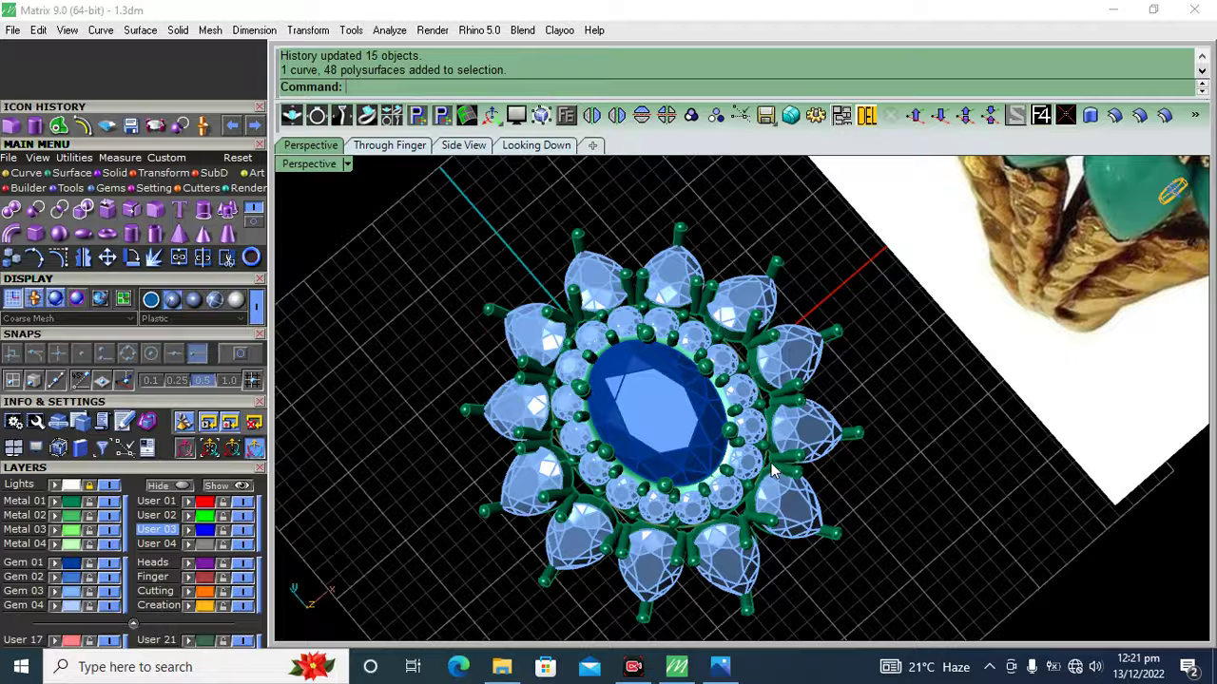
click(311, 145)
drag(448, 556, 449, 557)
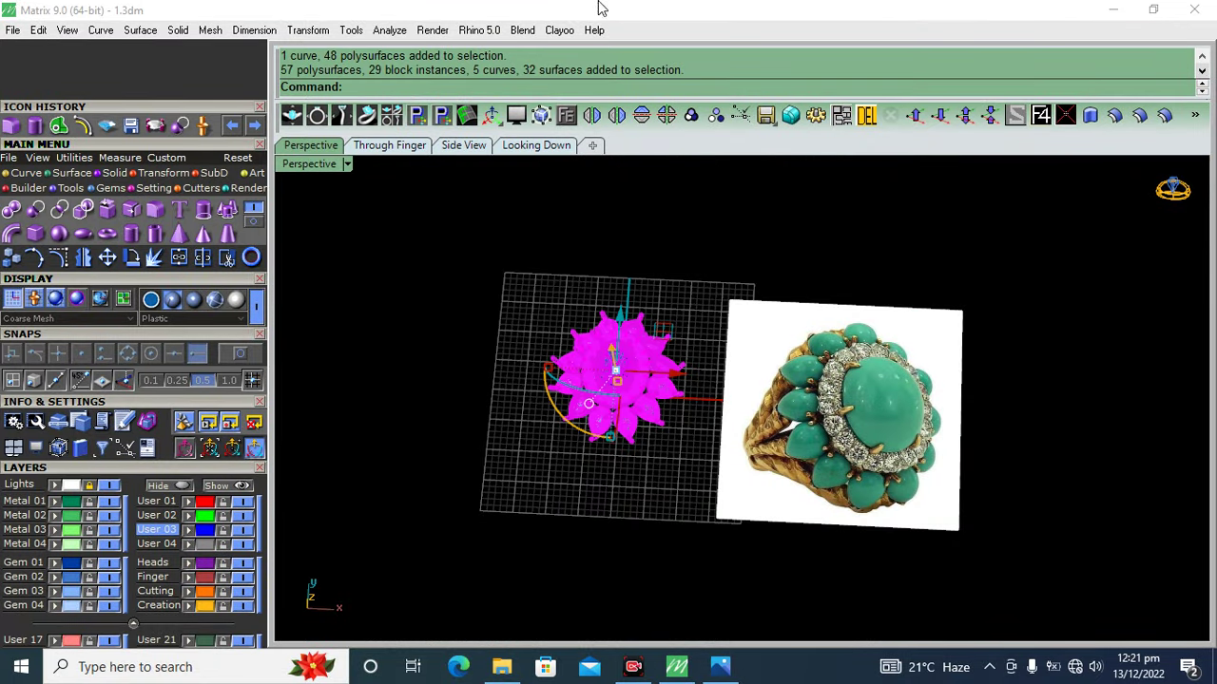
- Group all the selected ring head objects into one group
click(691, 115)
click(432, 370)
scroll(715, 402, up, 3)
scroll(793, 465, up, 3)
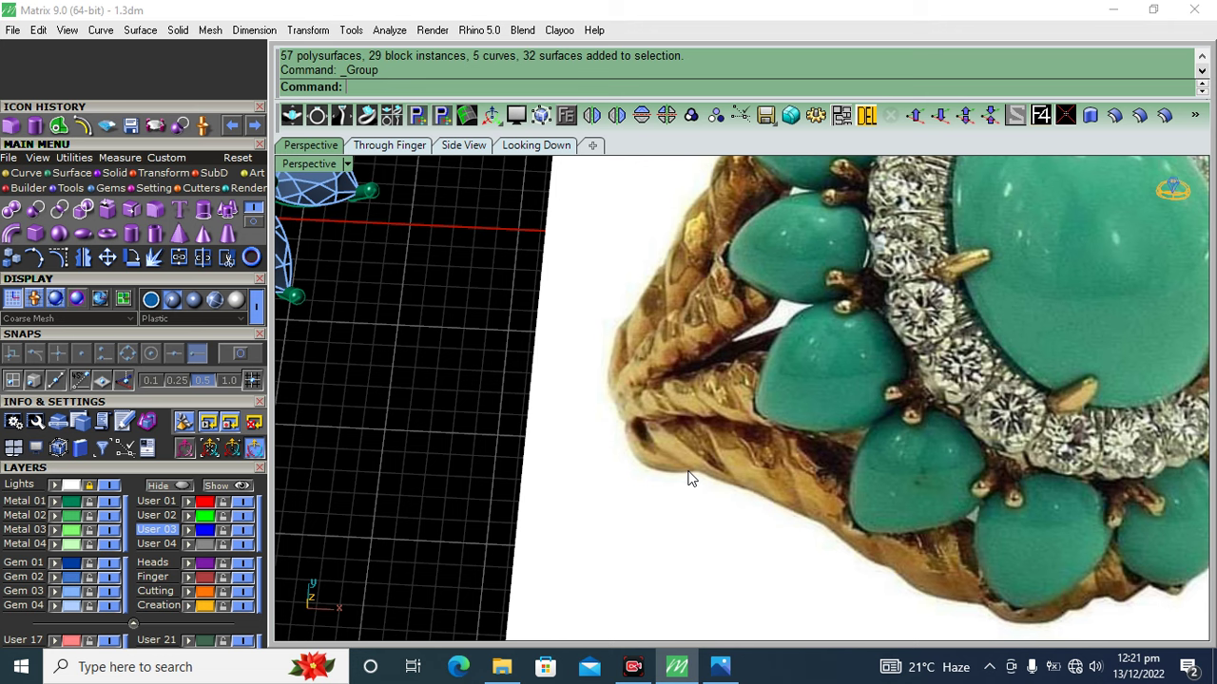
scroll(730, 486, down, 5)
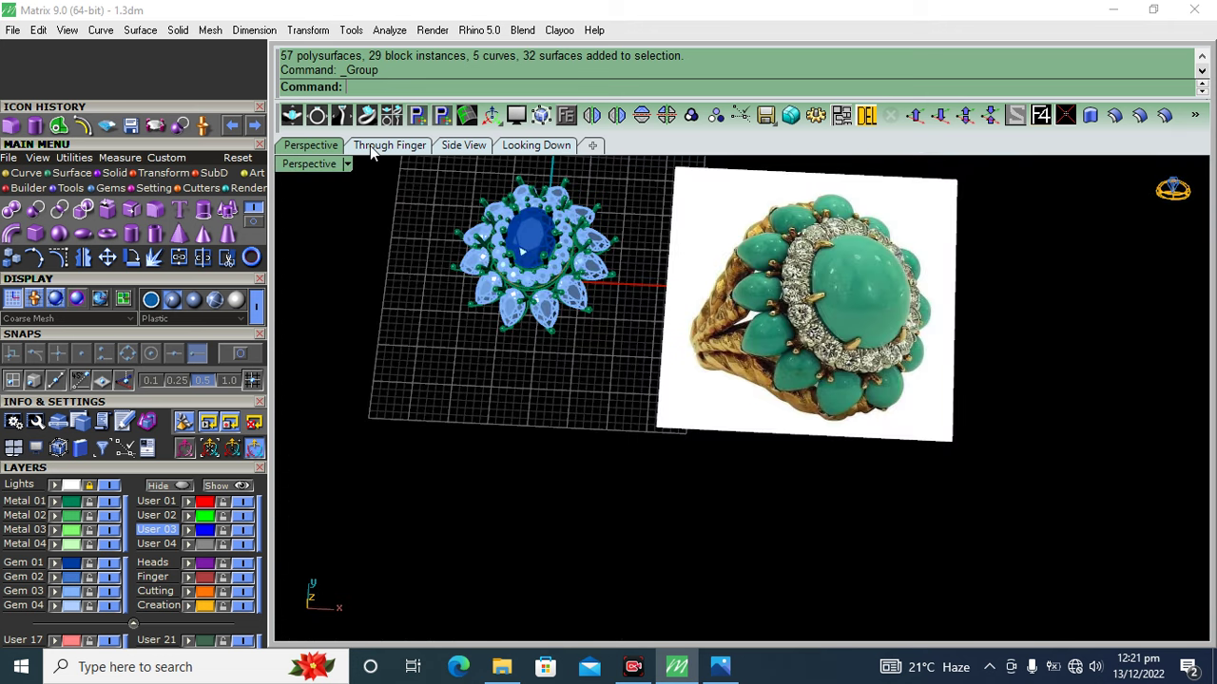
- Check the grouped ring from the through-finger and perspective views, then select all objects with Ctrl+A
click(373, 150)
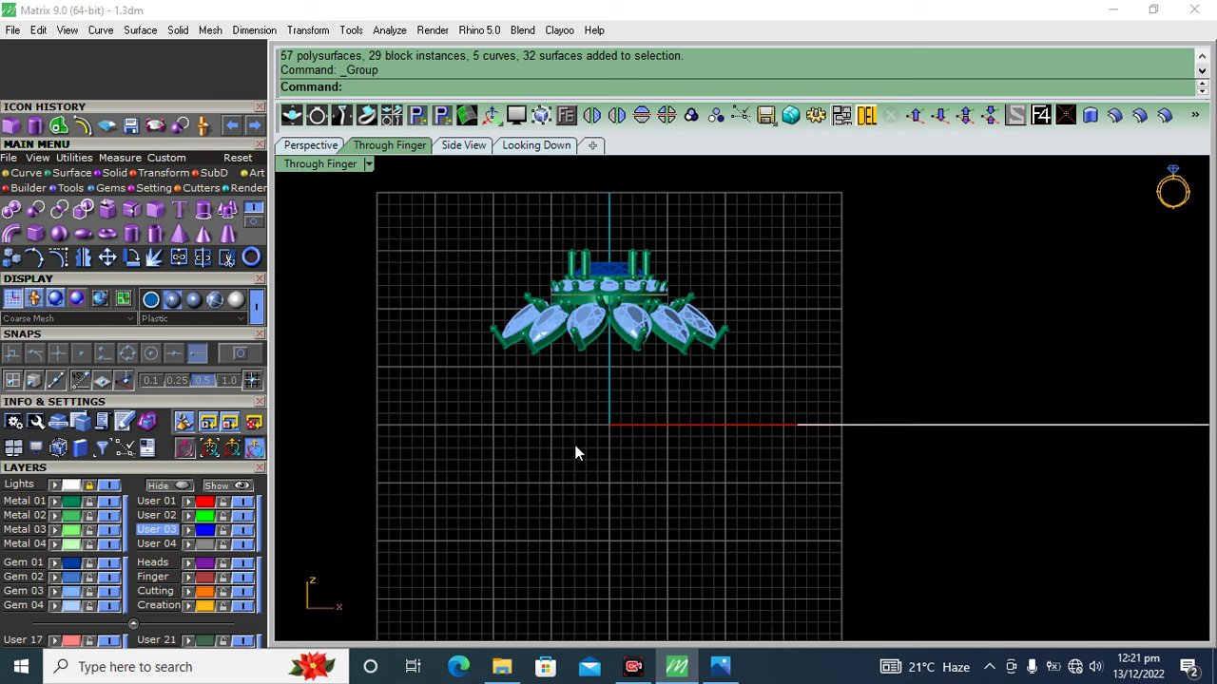
scroll(533, 300, up, 5)
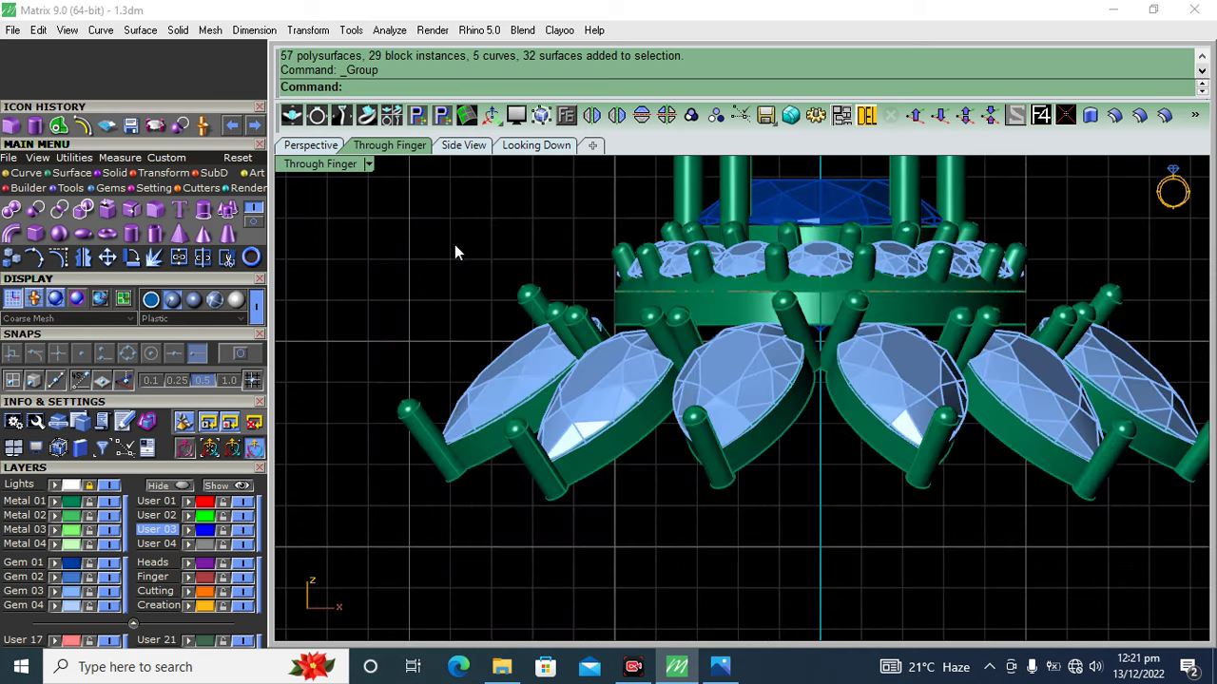
click(310, 145)
scroll(437, 451, up, 5)
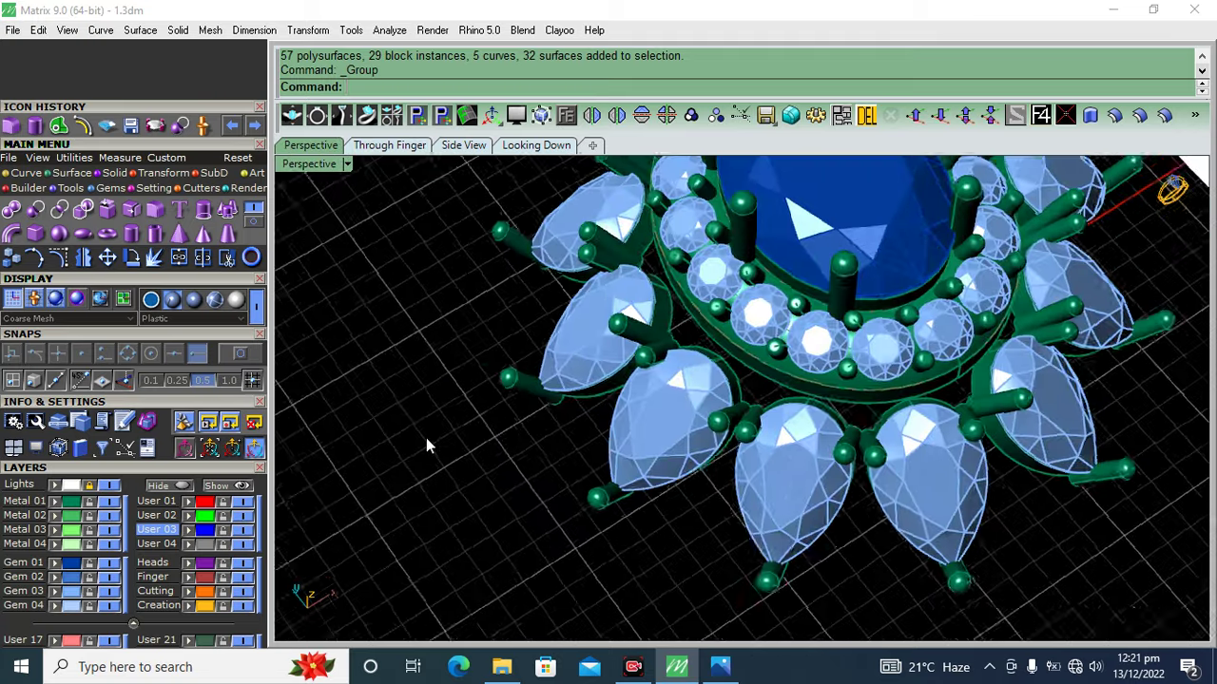
scroll(737, 400, down, 3)
scroll(737, 400, down, 2)
key(ctrl+a)
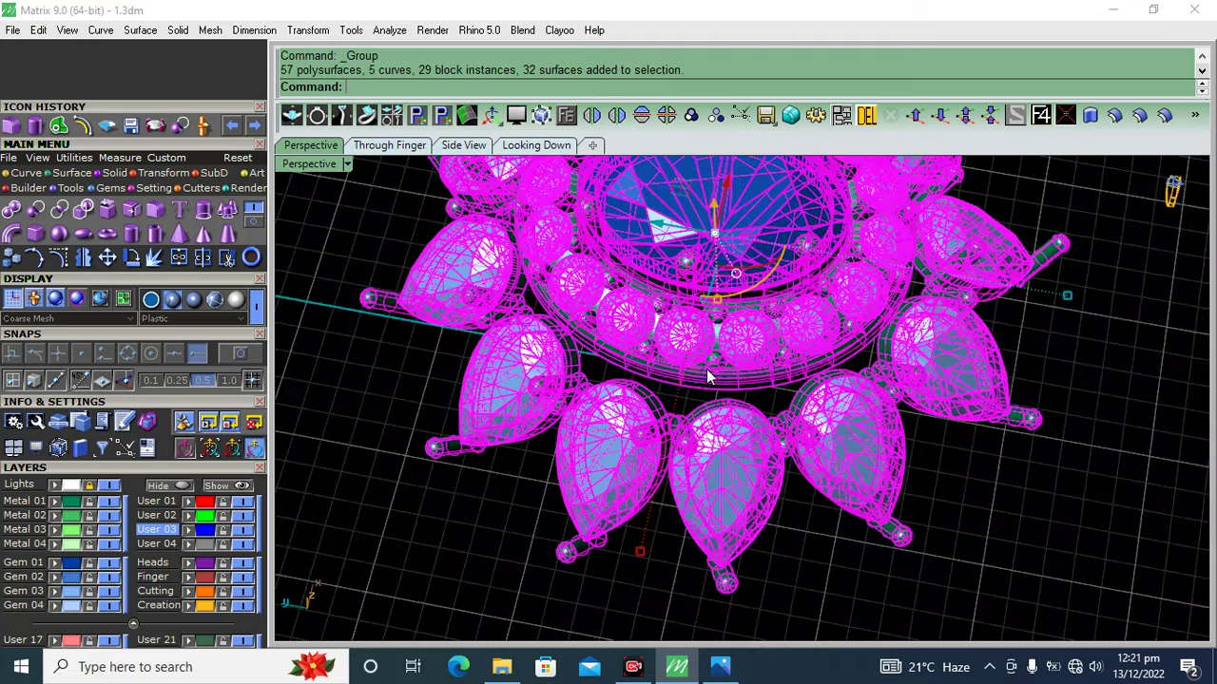
- Ungroup the ring head and orbit out to see ring and reference photo
click(713, 116)
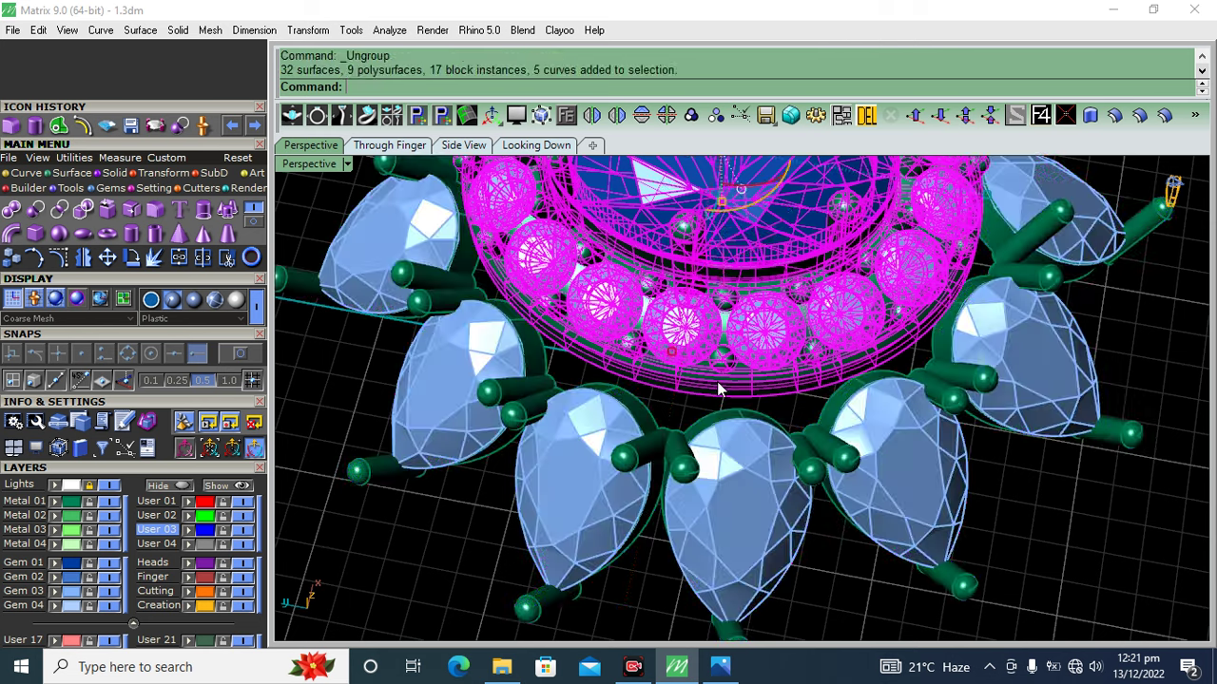
drag(668, 359, 669, 367)
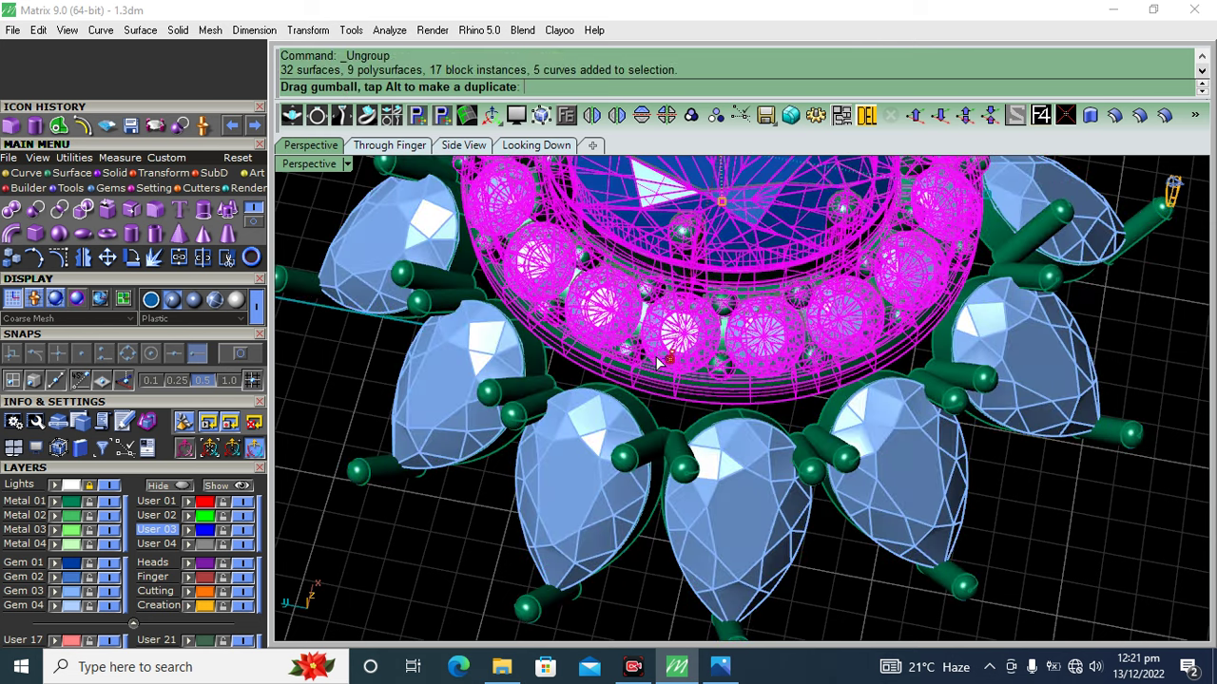
click(352, 385)
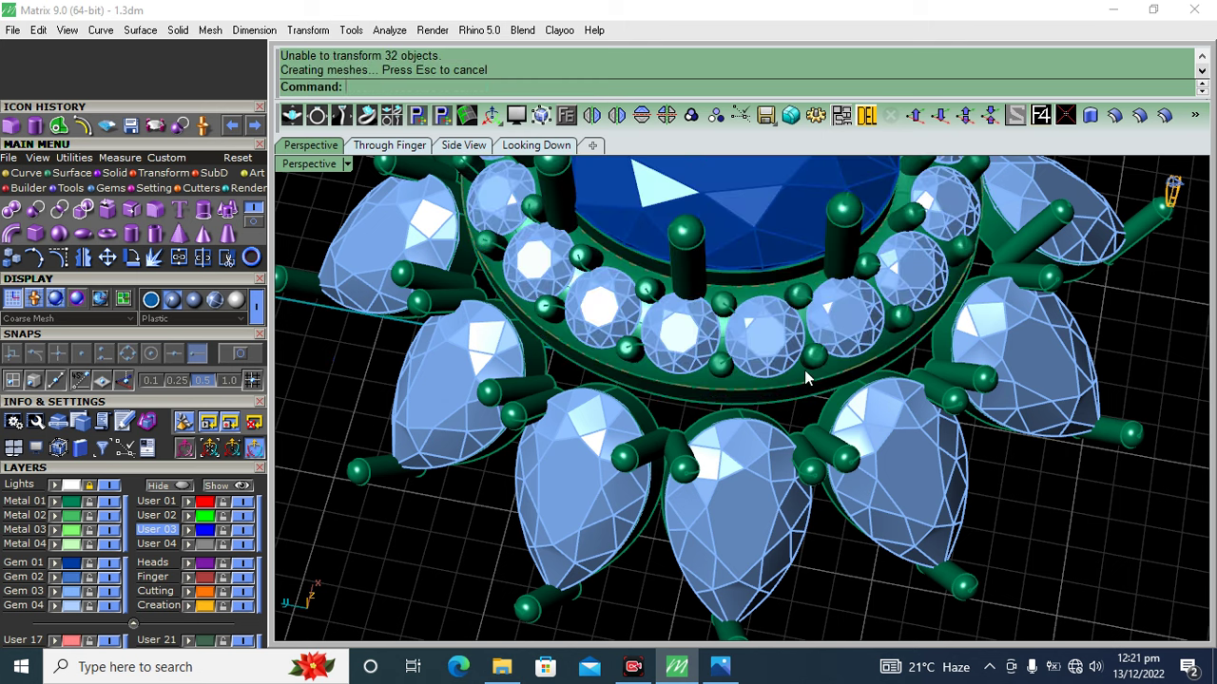
right_drag(805, 377, 562, 411)
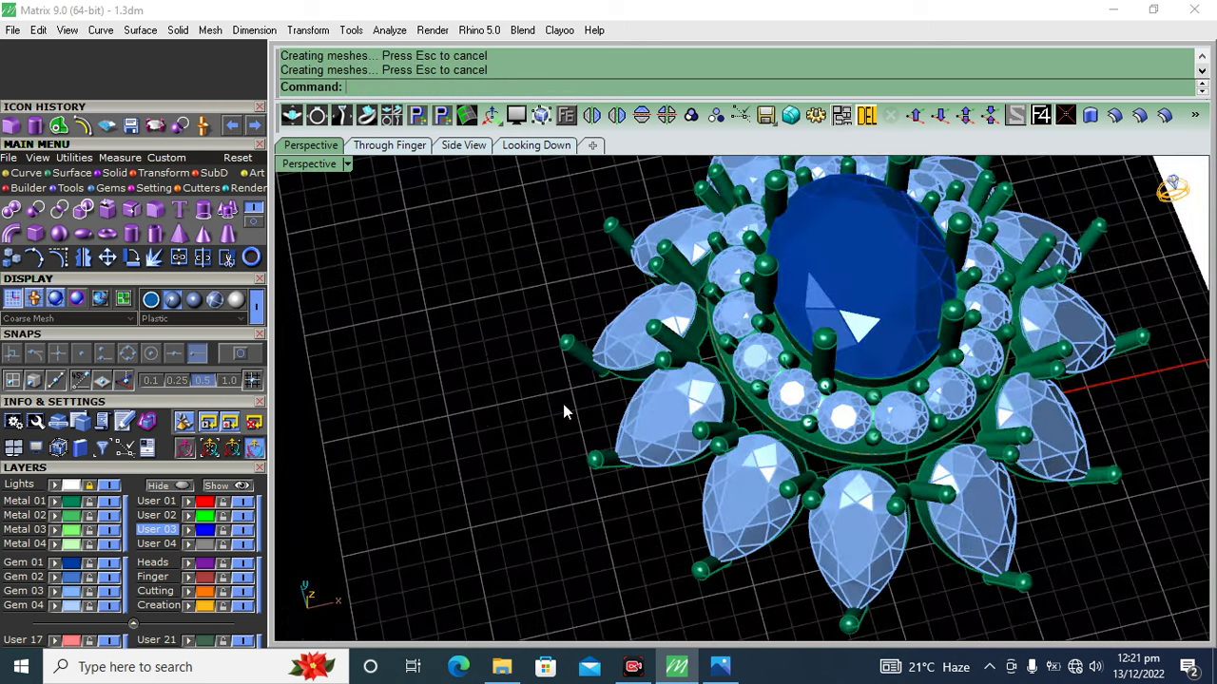
scroll(563, 410, down, 5)
right_drag(562, 411, 662, 426)
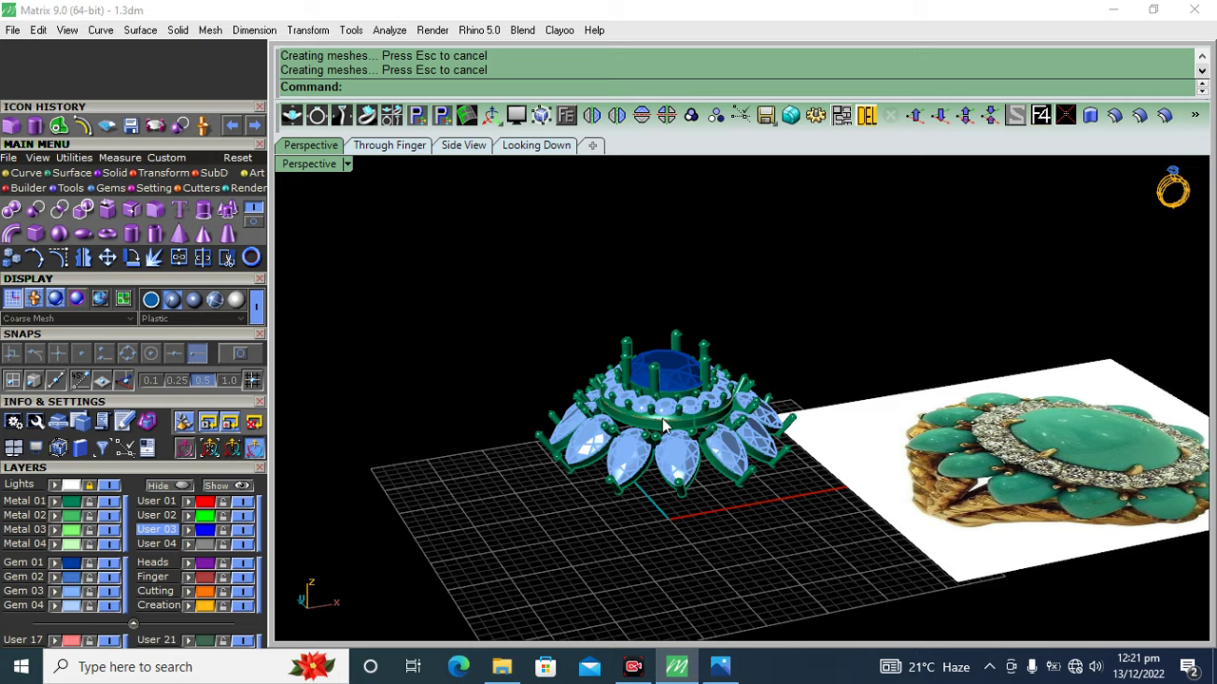
scroll(663, 426, up, 5)
- Select the central setting group, undo a trial move, and ungroup it
click(623, 493)
scroll(548, 404, up, 2)
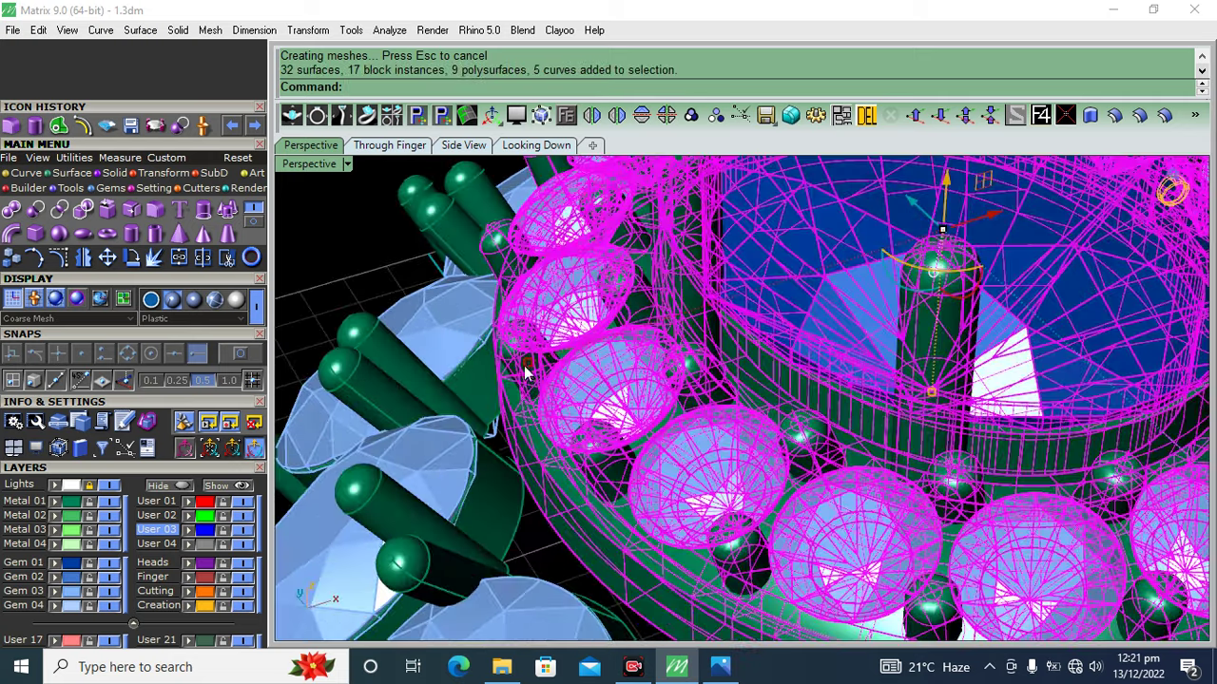
drag(527, 368, 520, 370)
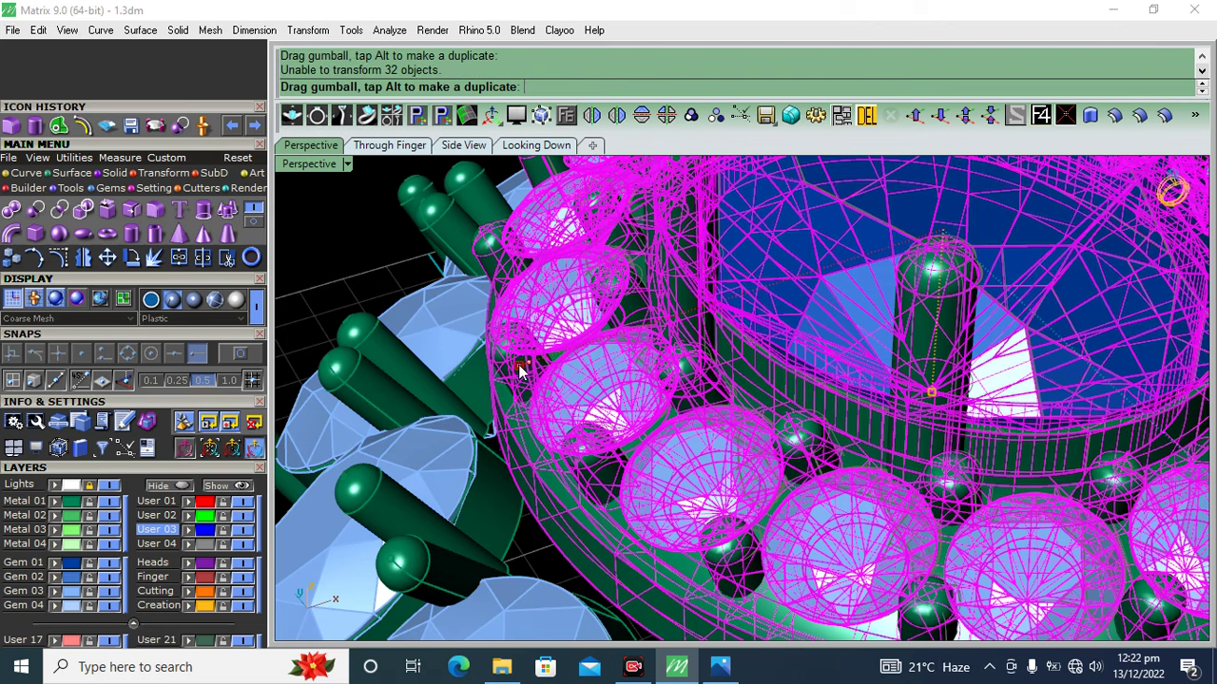
key(ctrl+z)
click(715, 115)
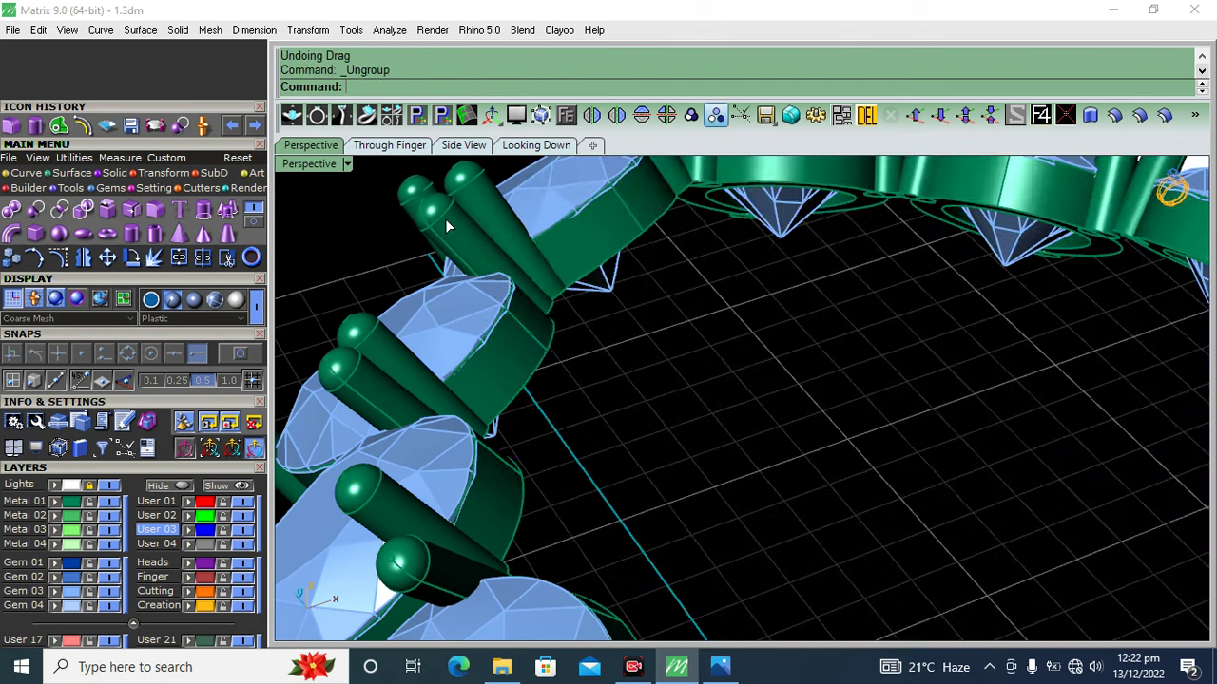
scroll(440, 313, down, 3)
scroll(749, 302, up, 2)
- Group the centre stone, its prongs, halo heads and base plate into one unit
click(749, 302)
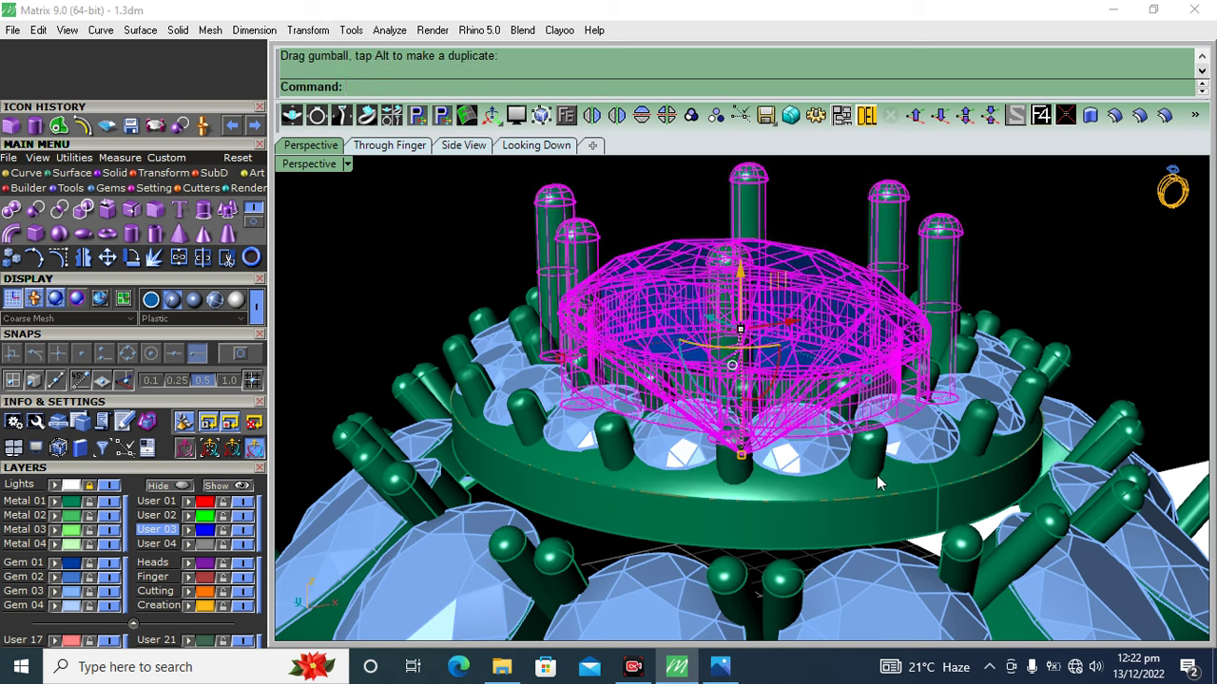
shift+click(879, 483)
click(691, 115)
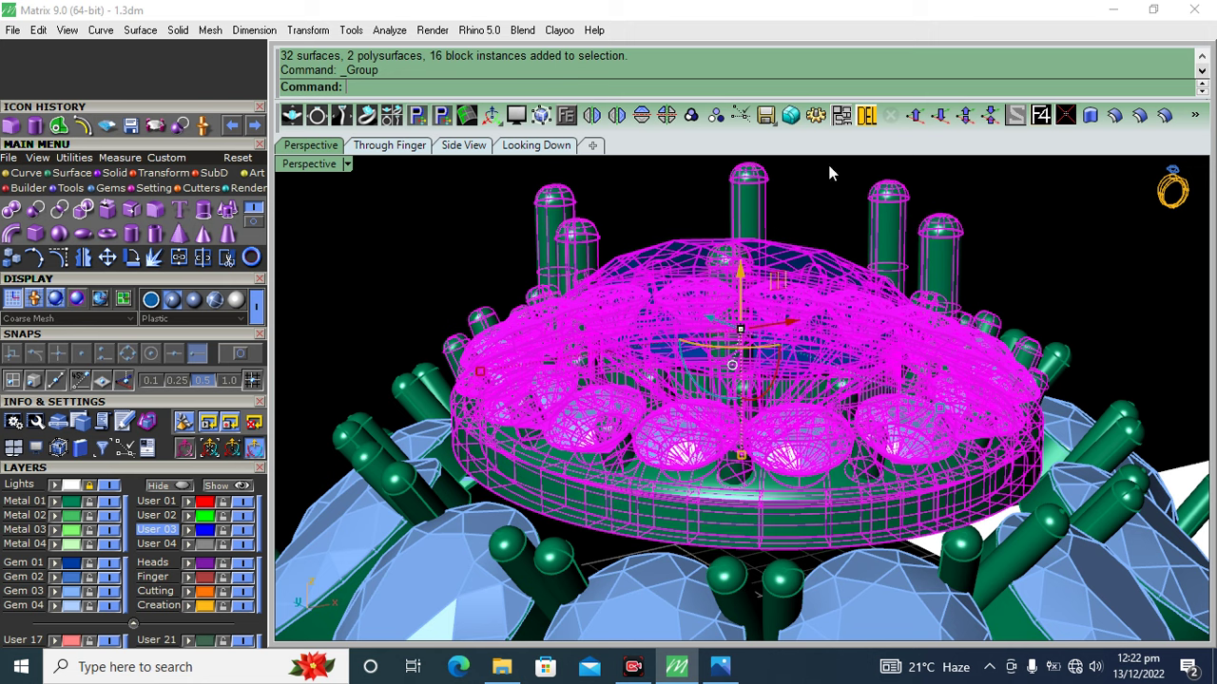
click(977, 245)
- Test-move the grouped centre setting, undo the move, and view the ring from a low side angle
right_drag(977, 246, 720, 400)
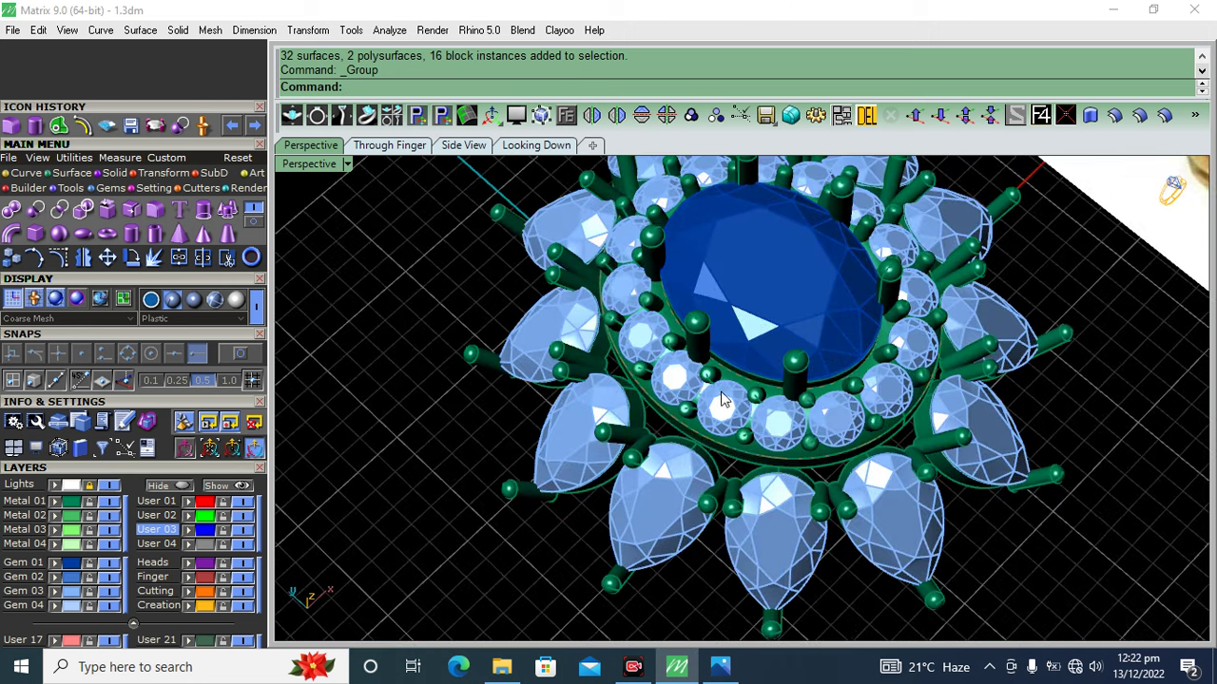
click(721, 399)
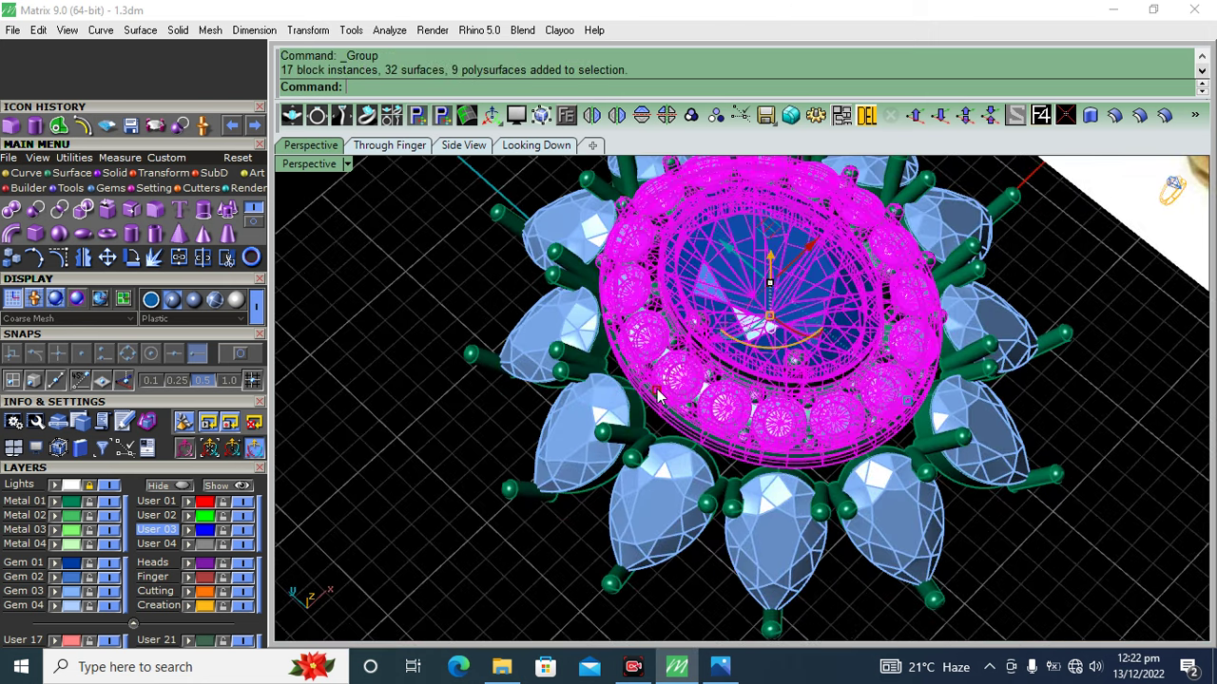
drag(663, 395, 442, 374)
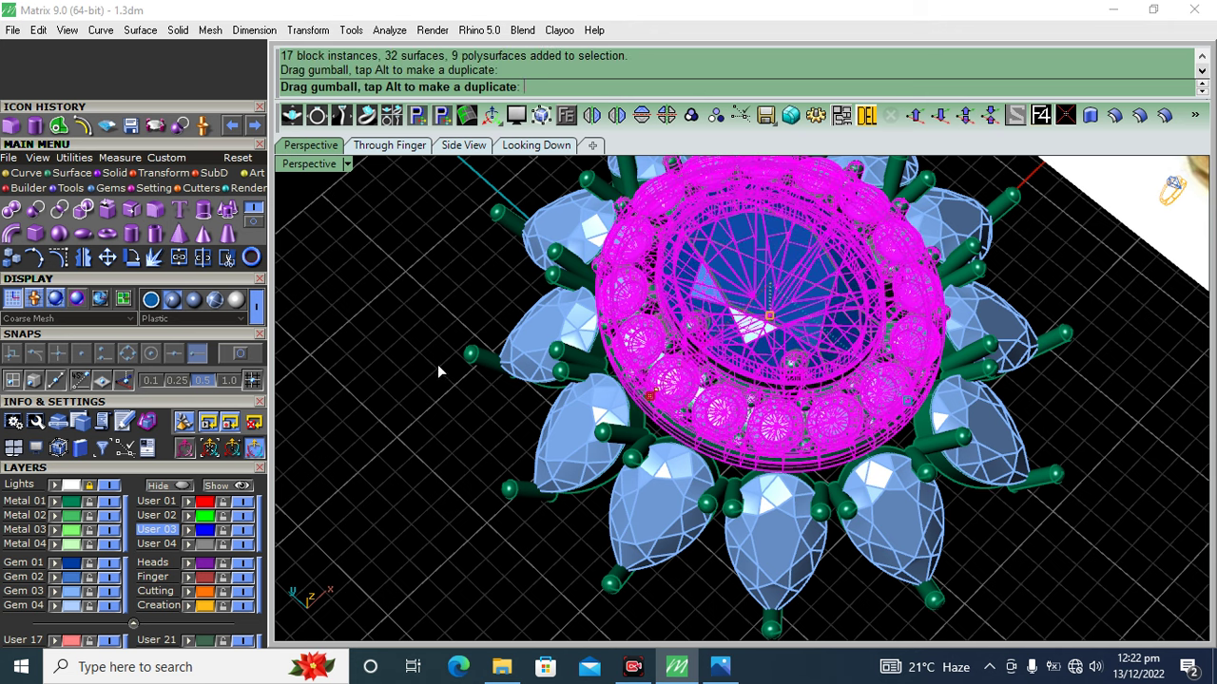
click(430, 364)
scroll(718, 394, up, 8)
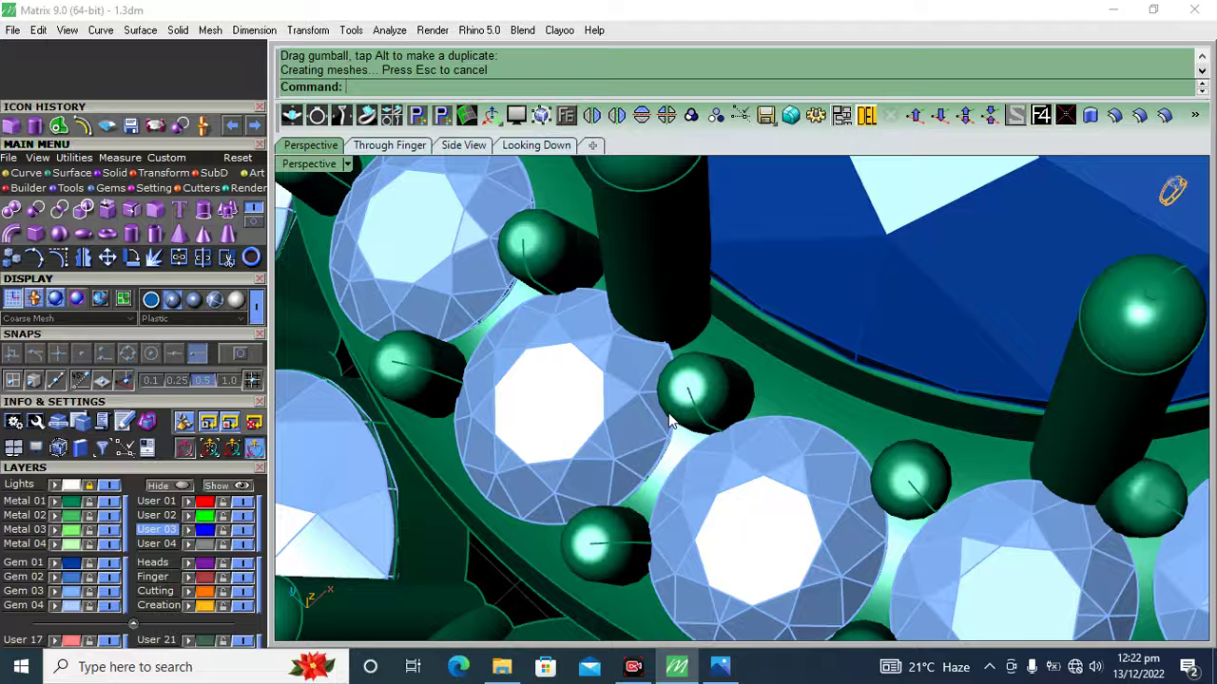
scroll(805, 419, up, 6)
scroll(687, 427, down, 10)
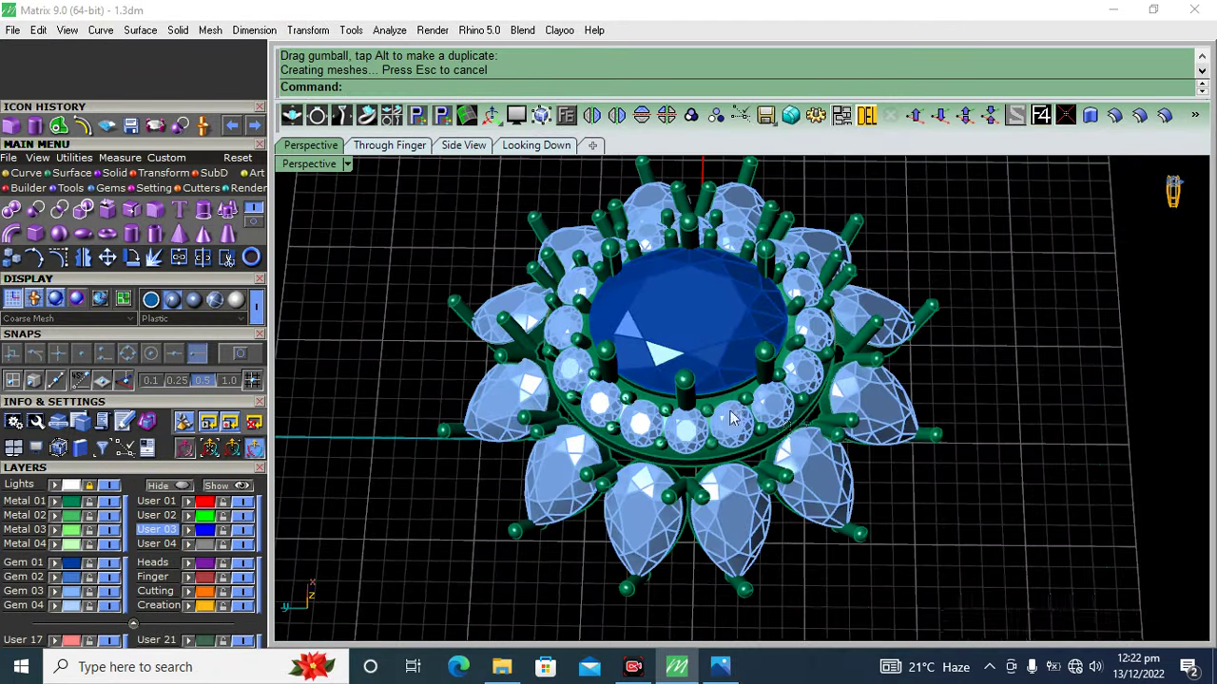
scroll(734, 439, up, 3)
key(ctrl+z)
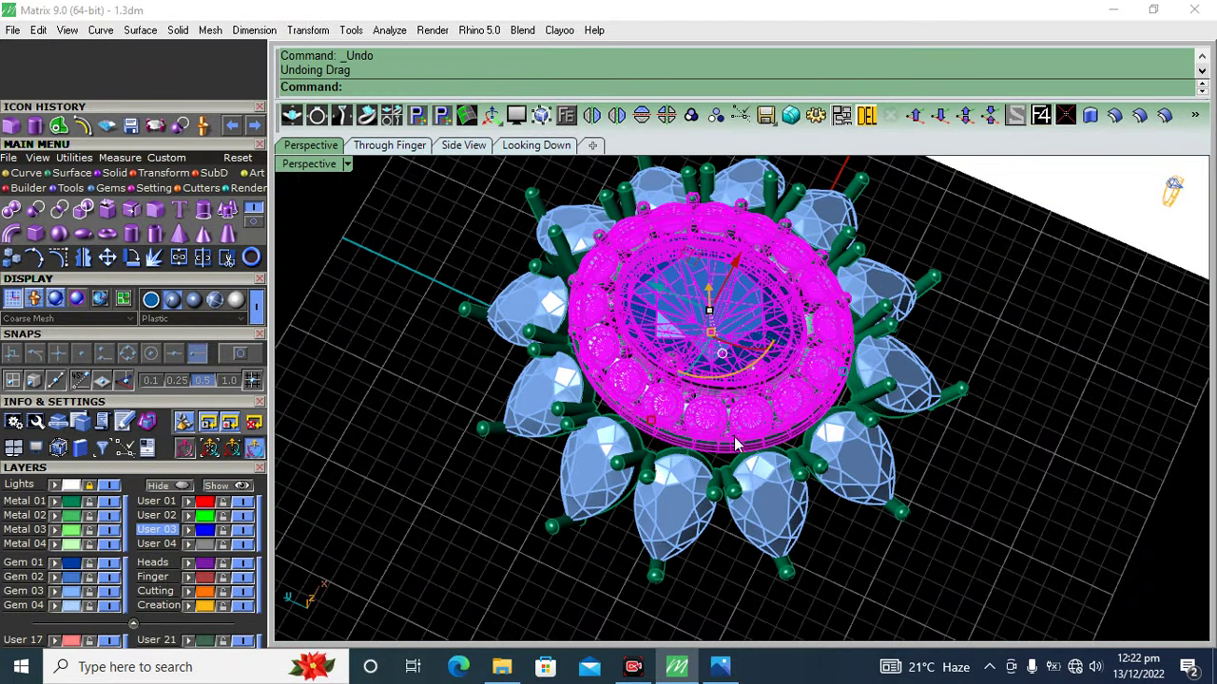
click(420, 325)
mouse_move(420, 325)
right_down()
mouse_move(858, 418)
mouse_move(725, 318)
right_up()
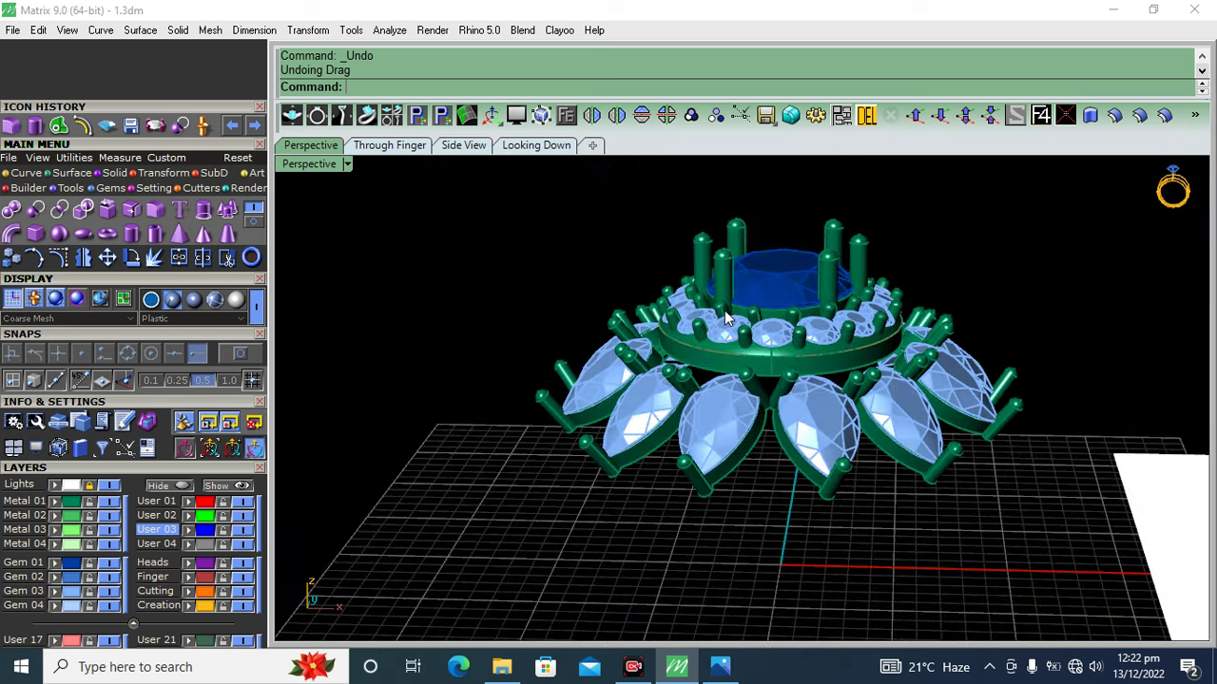
mouse_move(573, 330)
right_down()
mouse_move(723, 403)
mouse_move(701, 514)
right_up()
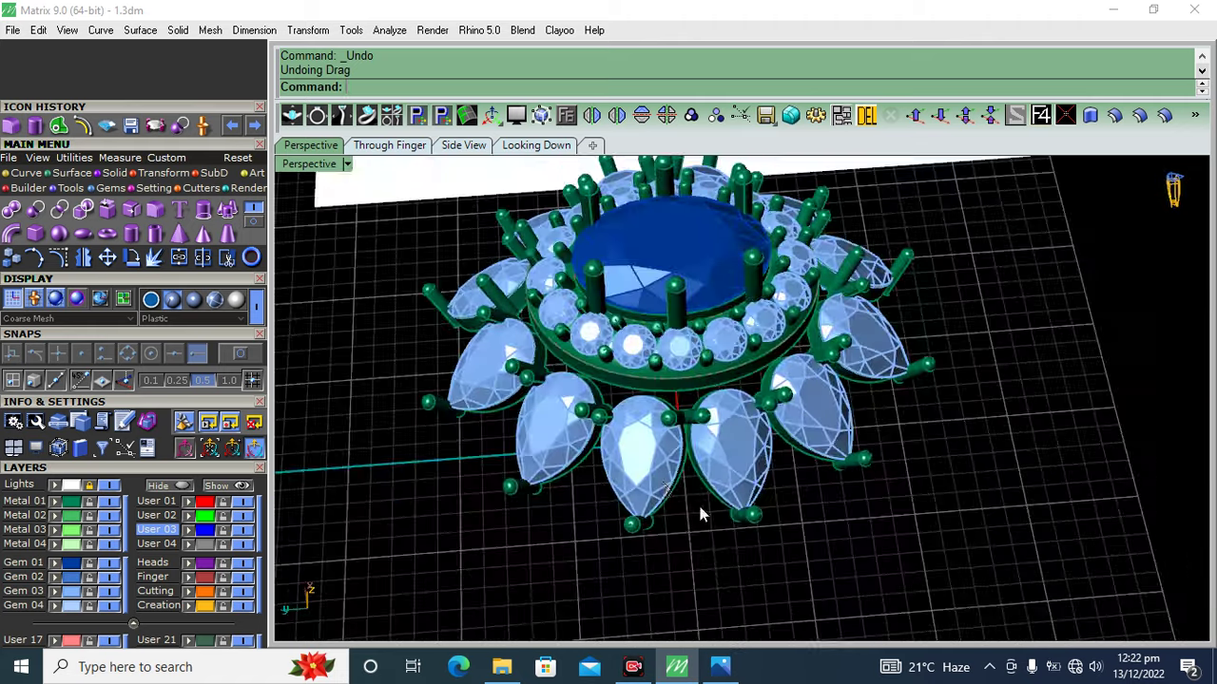
- Select eight pear heads around the ring and delete them
click(666, 492)
shift+click(560, 456)
shift+click(479, 370)
shift+click(461, 297)
mouse_move(585, 303)
right_down()
mouse_move(599, 314)
mouse_move(570, 302)
right_up()
shift+click(540, 287)
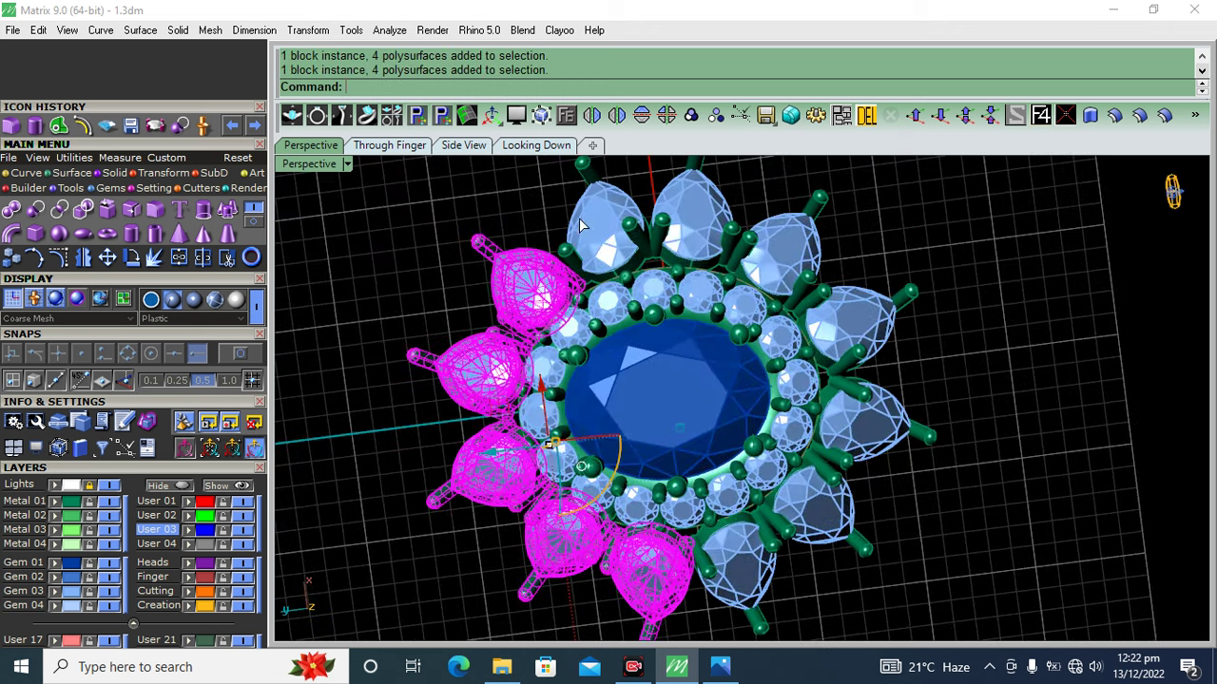
shift+click(584, 225)
shift+click(692, 214)
shift+click(779, 252)
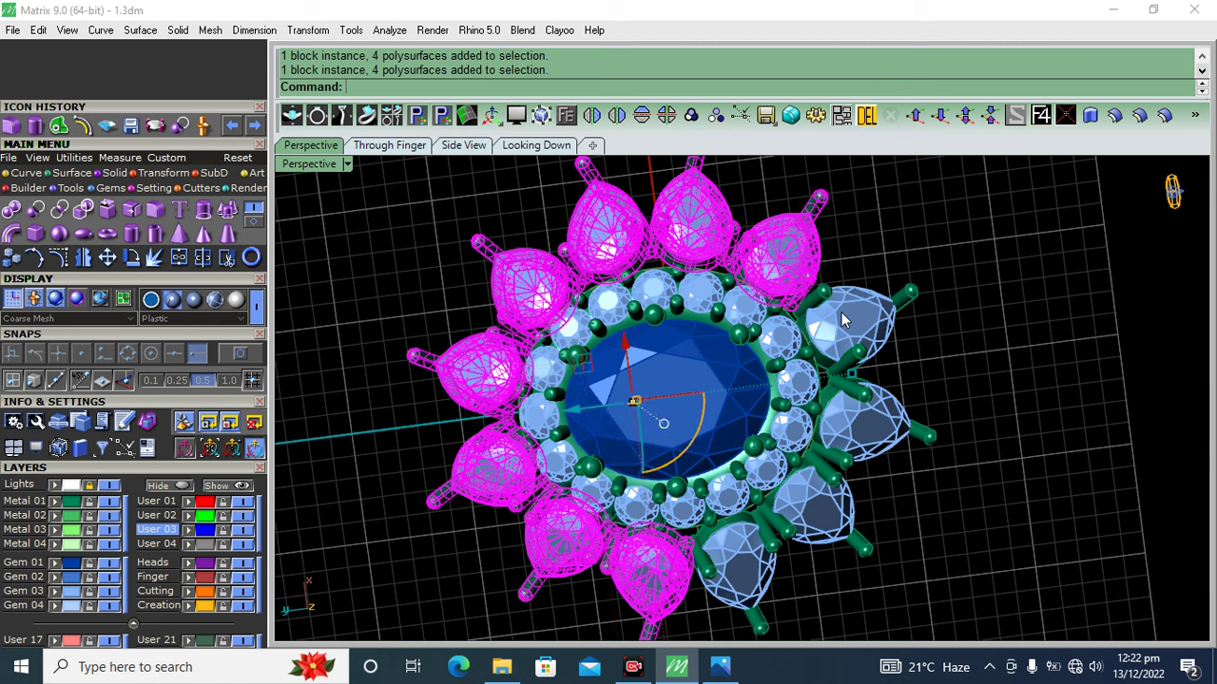
click(867, 116)
- Reposition the middle and left remaining pear heads with the gumball
mouse_move(951, 457)
right_down()
mouse_move(787, 460)
mouse_move(750, 332)
mouse_move(766, 302)
right_up()
scroll(749, 331, up, 3)
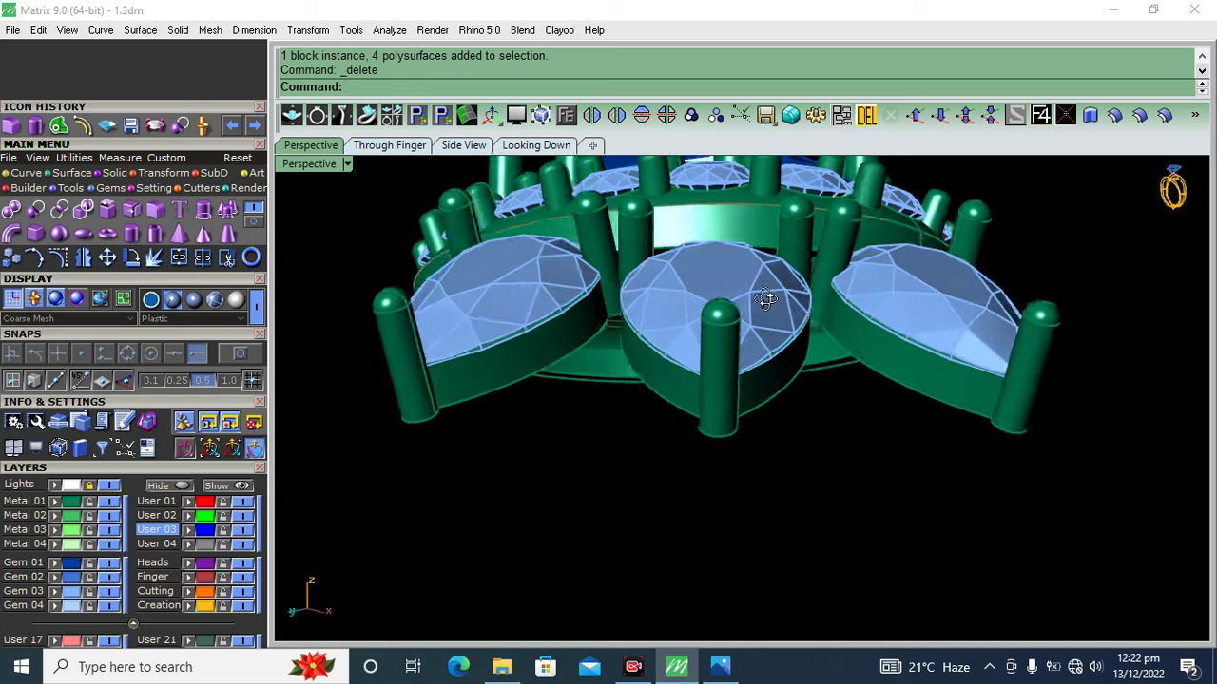
right_drag(766, 302, 655, 319)
click(655, 319)
drag(718, 252, 717, 244)
click(917, 299)
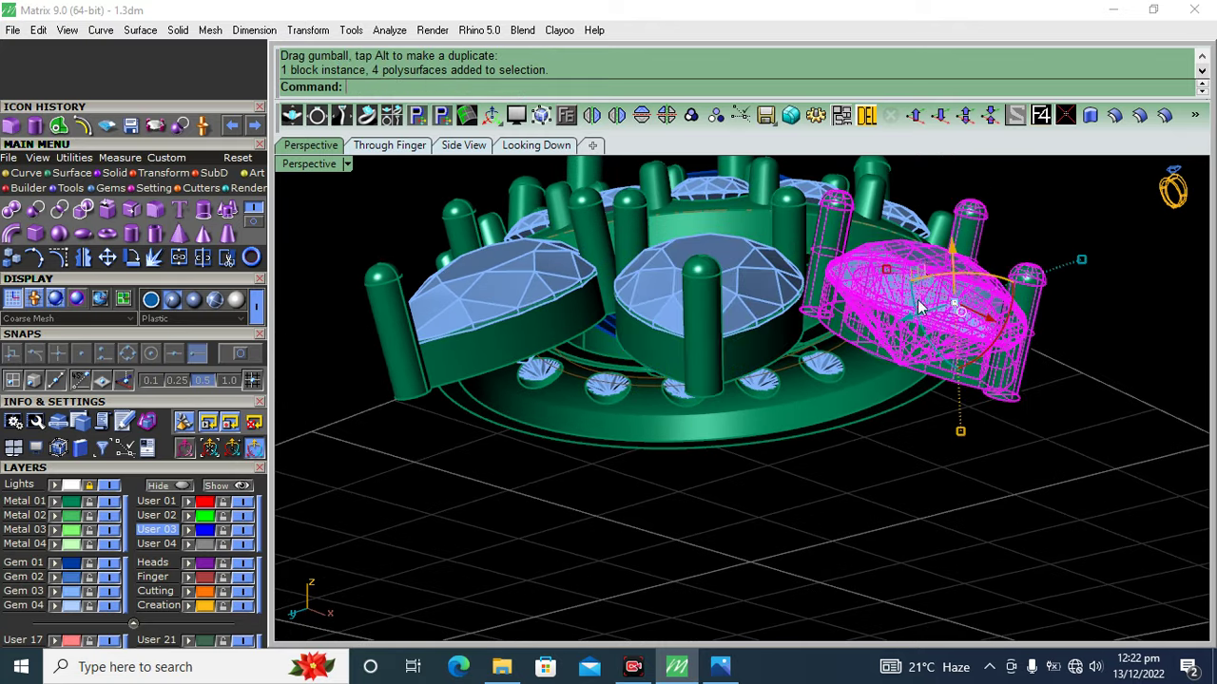
click(484, 279)
drag(472, 249, 473, 251)
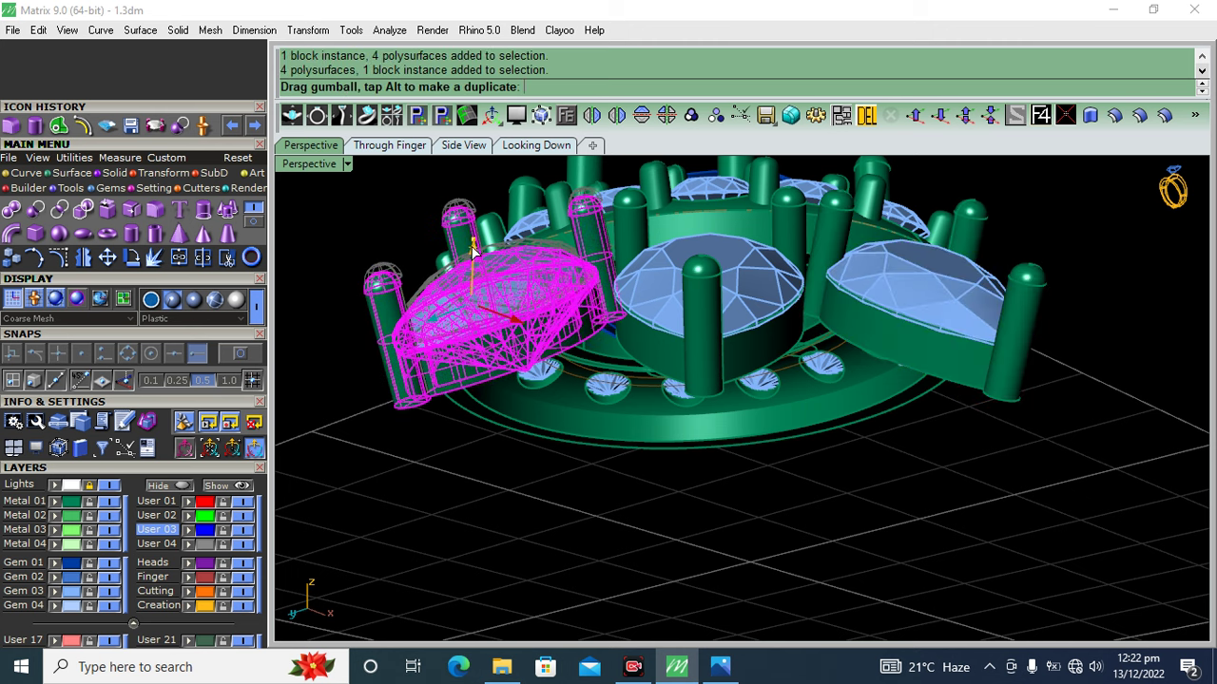
key(Escape)
- Slide the middle pear head toward the halo
scroll(749, 324, down, 3)
mouse_move(750, 325)
right_down()
mouse_move(775, 337)
mouse_move(720, 328)
right_up()
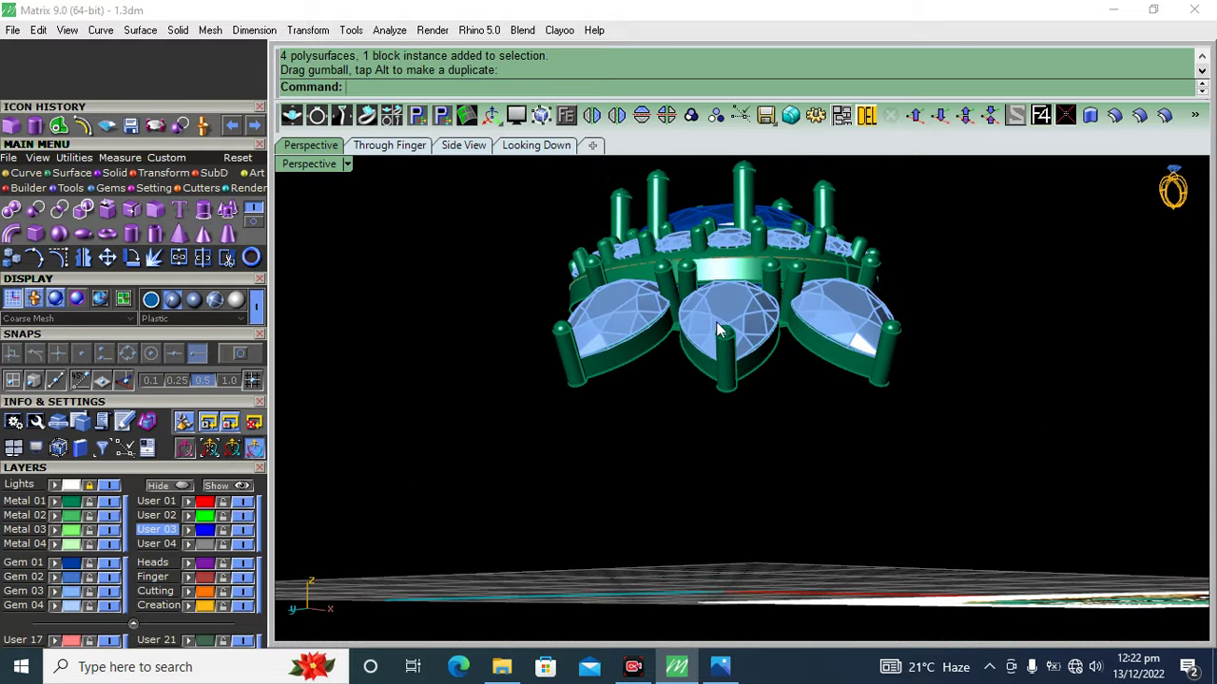
mouse_move(760, 313)
right_down()
mouse_move(785, 434)
mouse_move(782, 500)
mouse_move(777, 384)
right_up()
scroll(777, 384, up, 3)
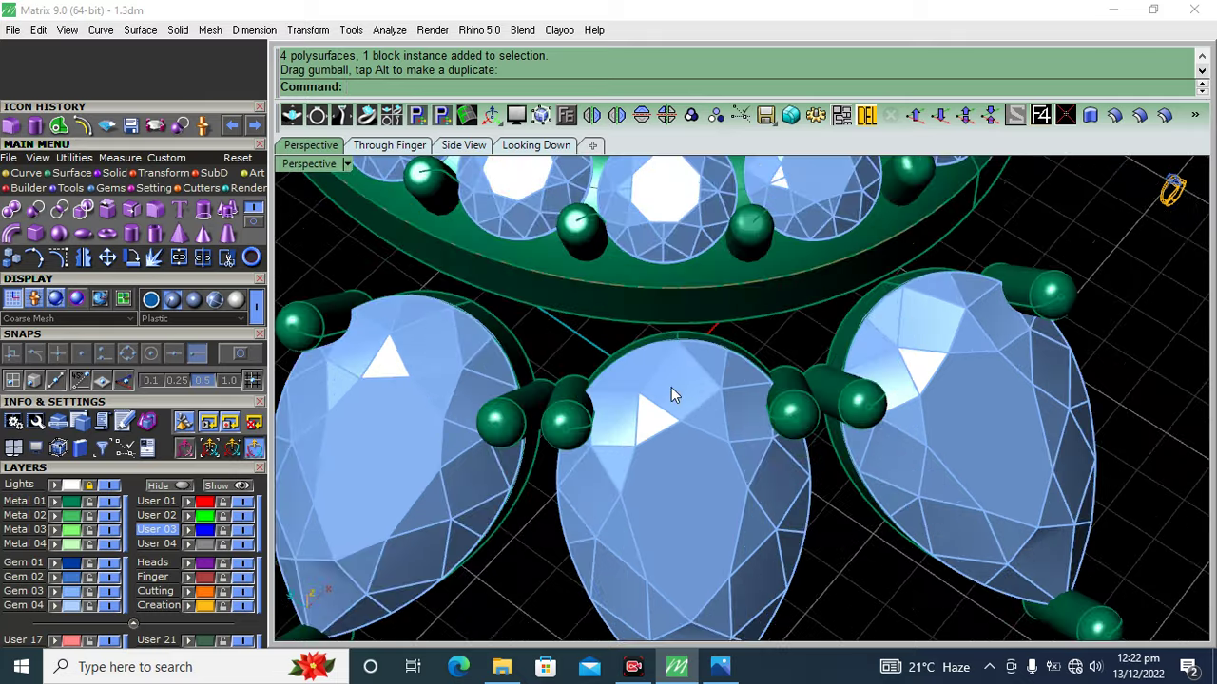
click(687, 477)
mouse_move(670, 472)
mouse_down()
mouse_move(668, 462)
mouse_move(656, 488)
mouse_up()
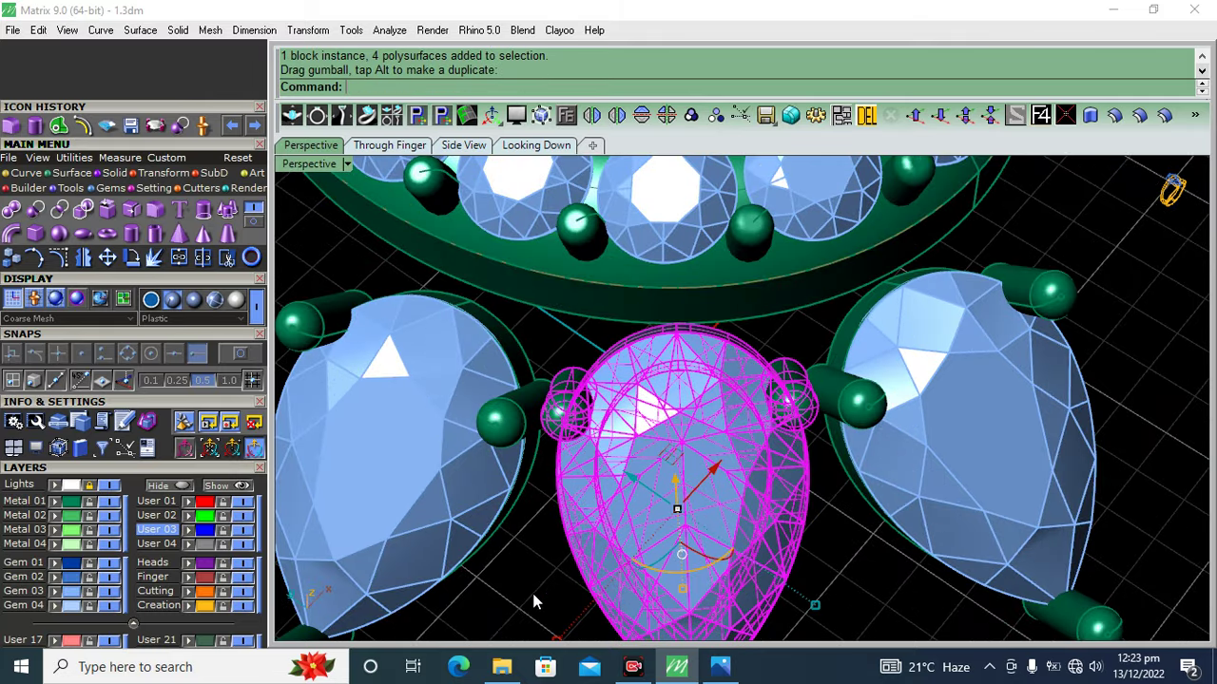
scroll(531, 589, down, 5)
mouse_move(631, 448)
right_down()
mouse_move(618, 309)
mouse_move(623, 478)
right_up()
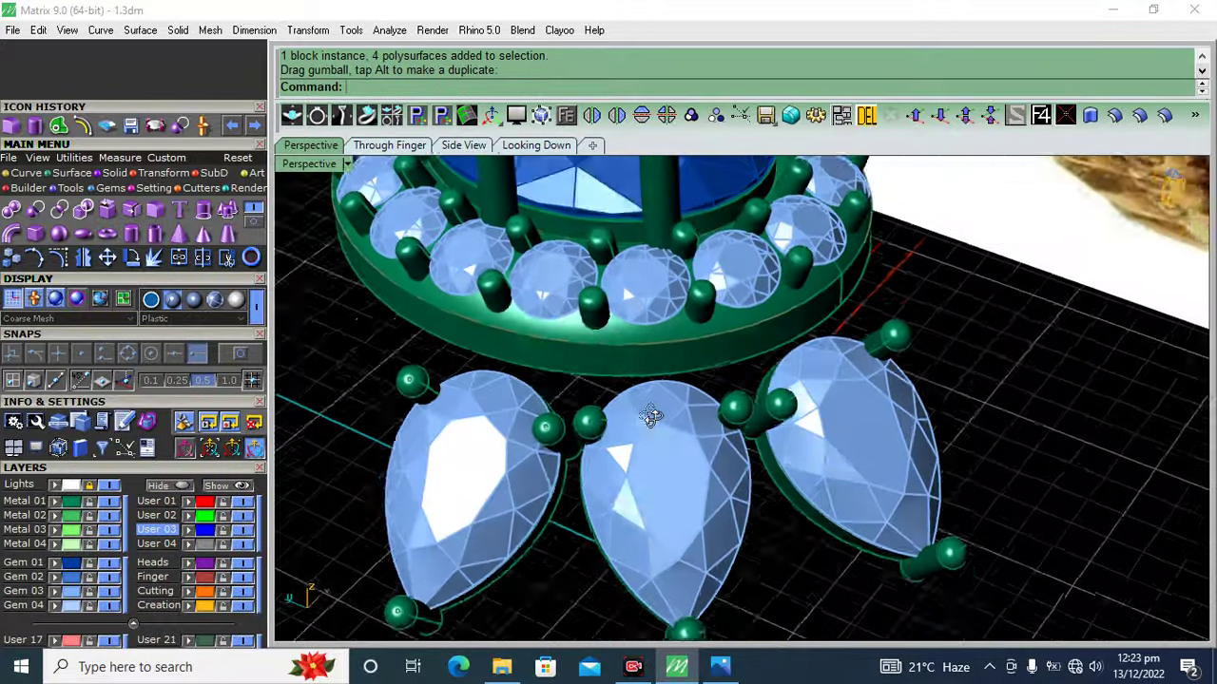
- Mirror the three remaining front pear heads across the ring
click(623, 478)
shift+click(862, 439)
shift+click(485, 484)
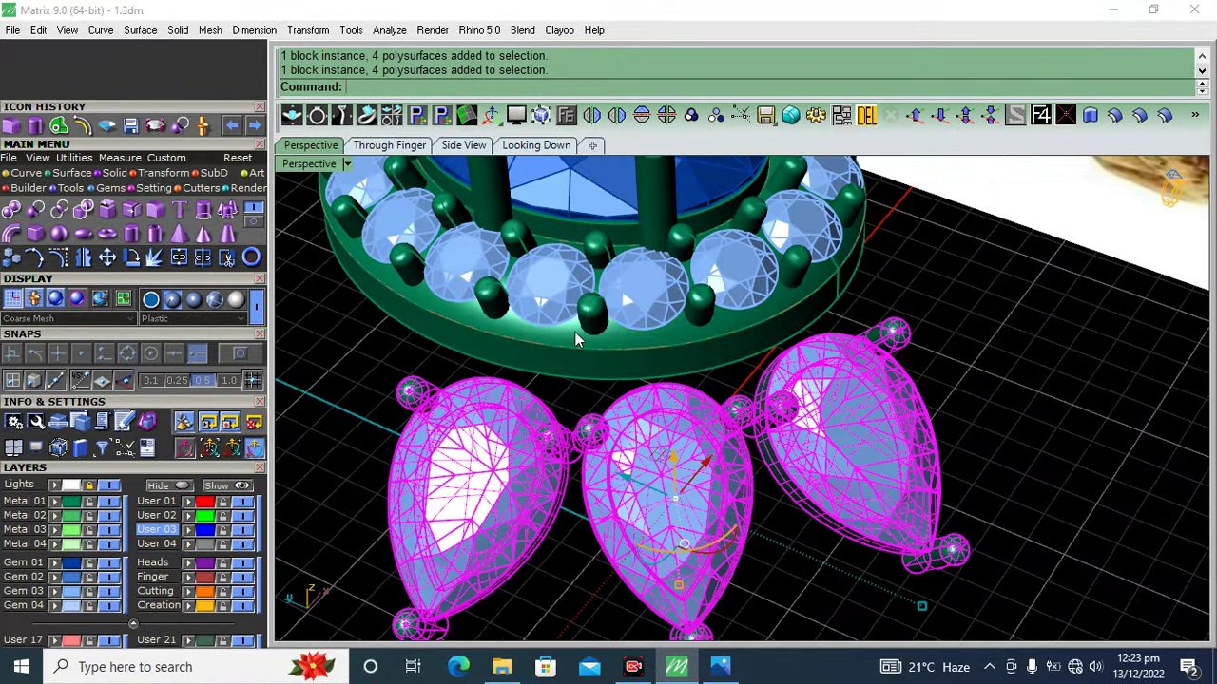
click(641, 115)
scroll(711, 345, down, 3)
- Mirror three left pear heads across the ring to refill the opposite side
right_drag(711, 345, 652, 485)
shift+click(552, 452)
shift+click(496, 408)
shift+click(429, 355)
scroll(429, 355, down, 3)
mouse_move(429, 355)
right_down()
mouse_move(642, 408)
mouse_move(608, 314)
right_up()
click(591, 115)
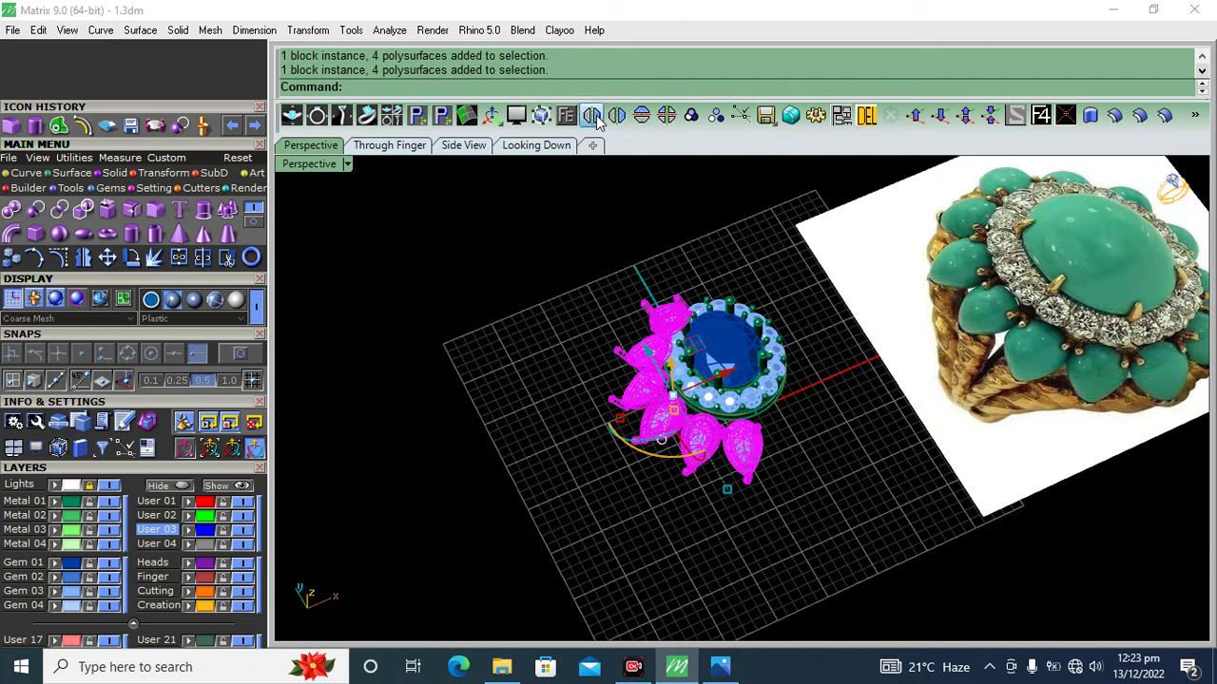
- Pick the whole setting group from overlapping candidates and lower it along the Z axis
right_drag(744, 406, 697, 389)
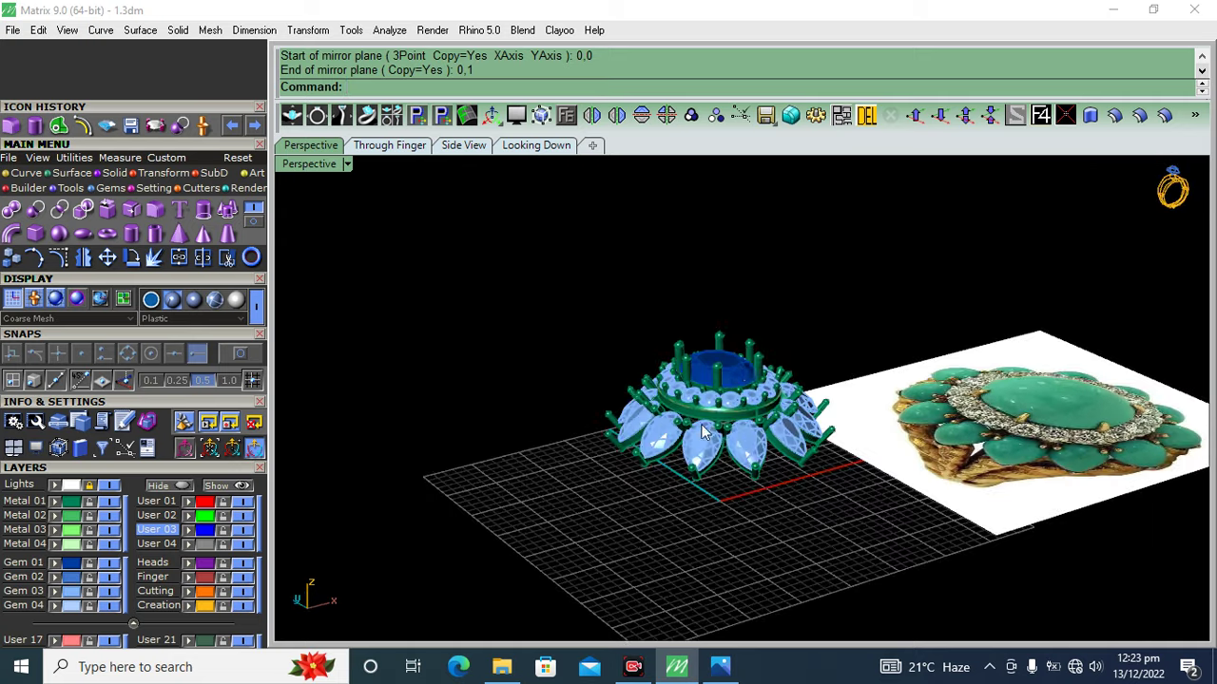
scroll(697, 388, up, 5)
click(770, 306)
key(Down)
key(Return)
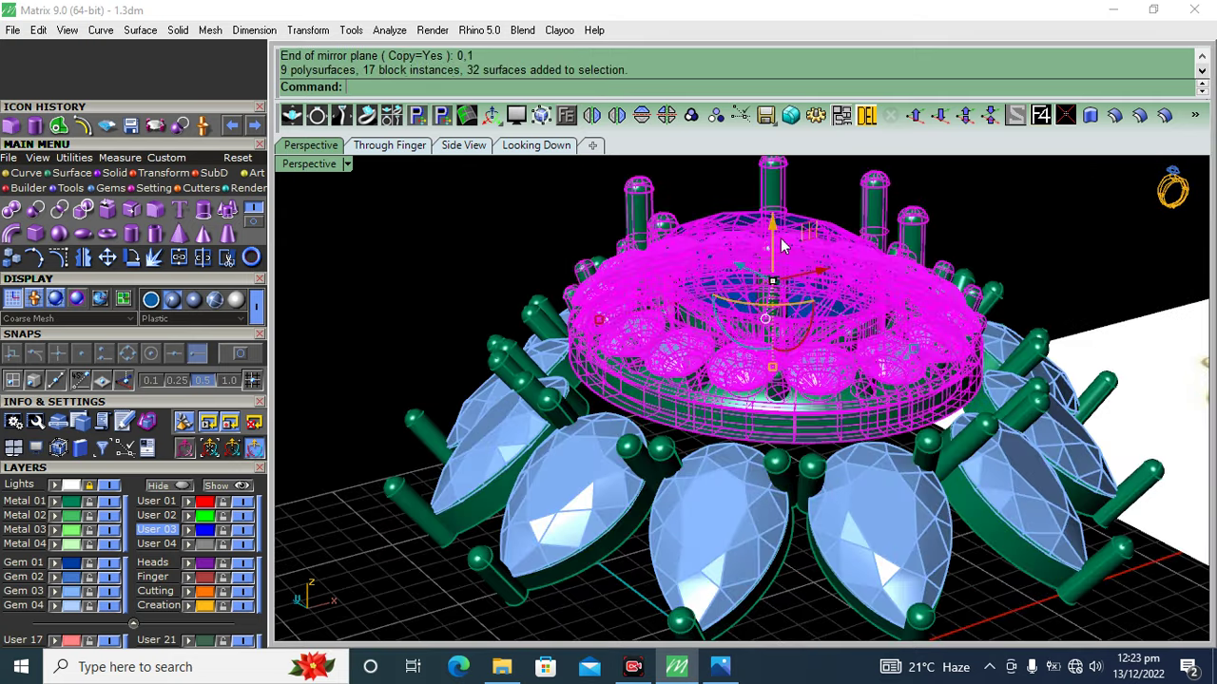
drag(768, 250, 705, 269)
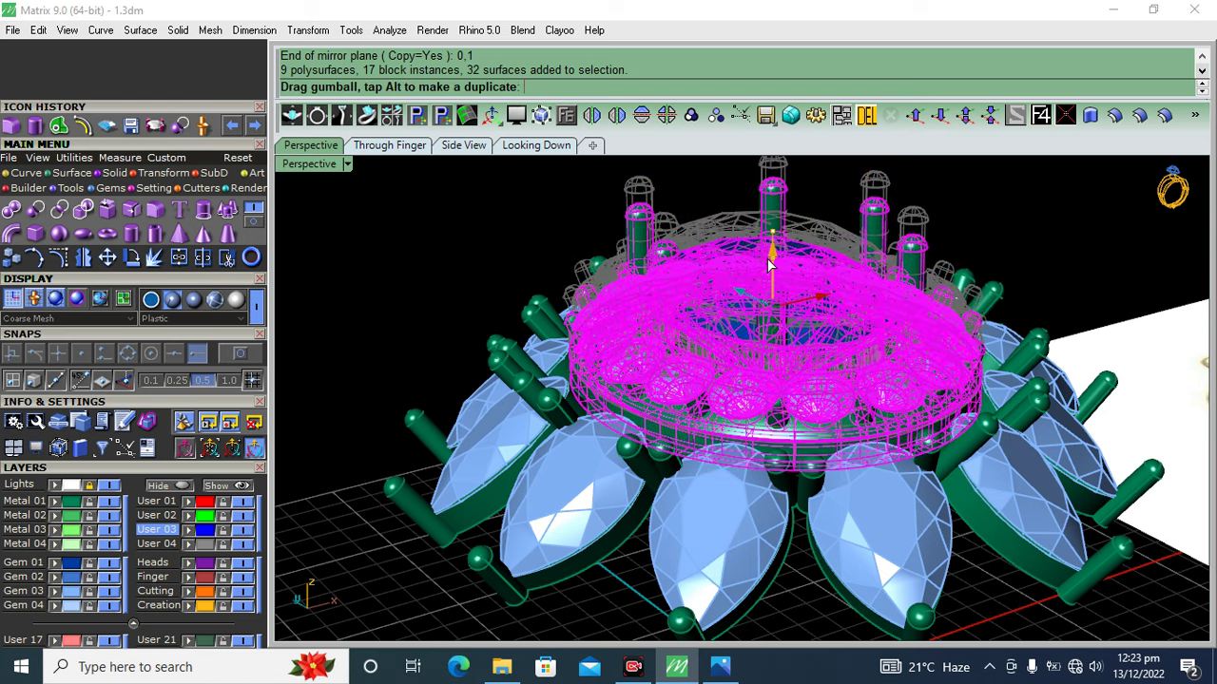
click(480, 278)
- Cancel a second move of the setting and open the Super Select options list from top view
right_drag(494, 342, 618, 322)
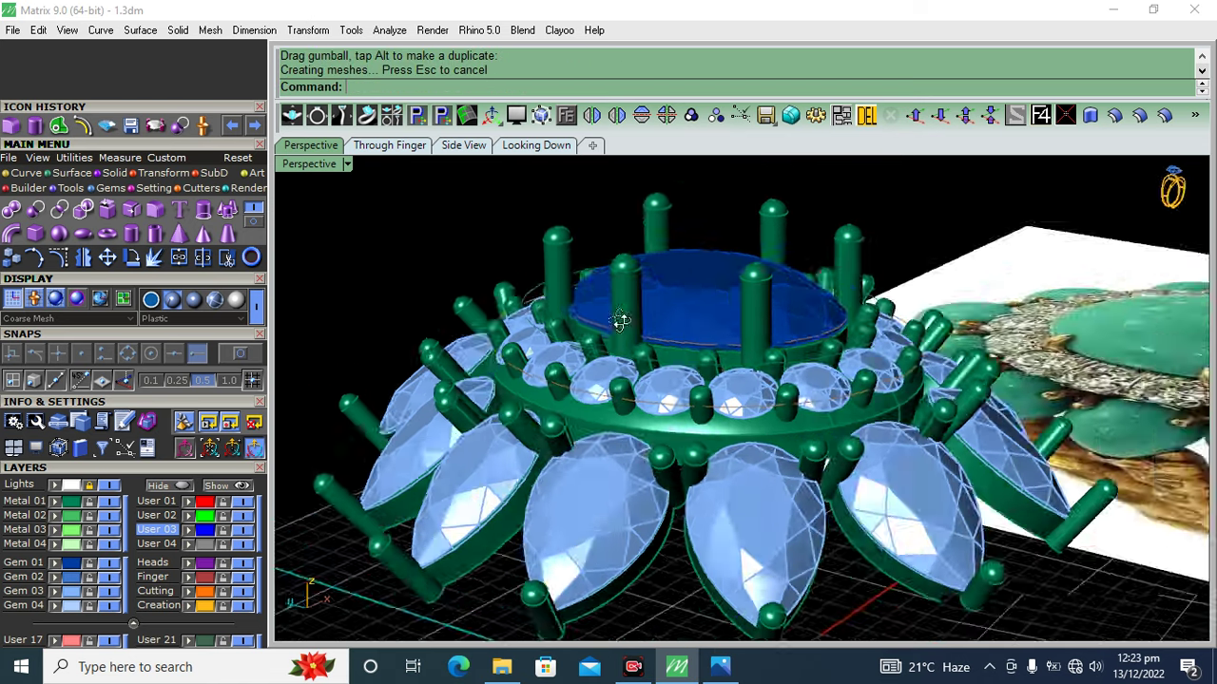
click(618, 321)
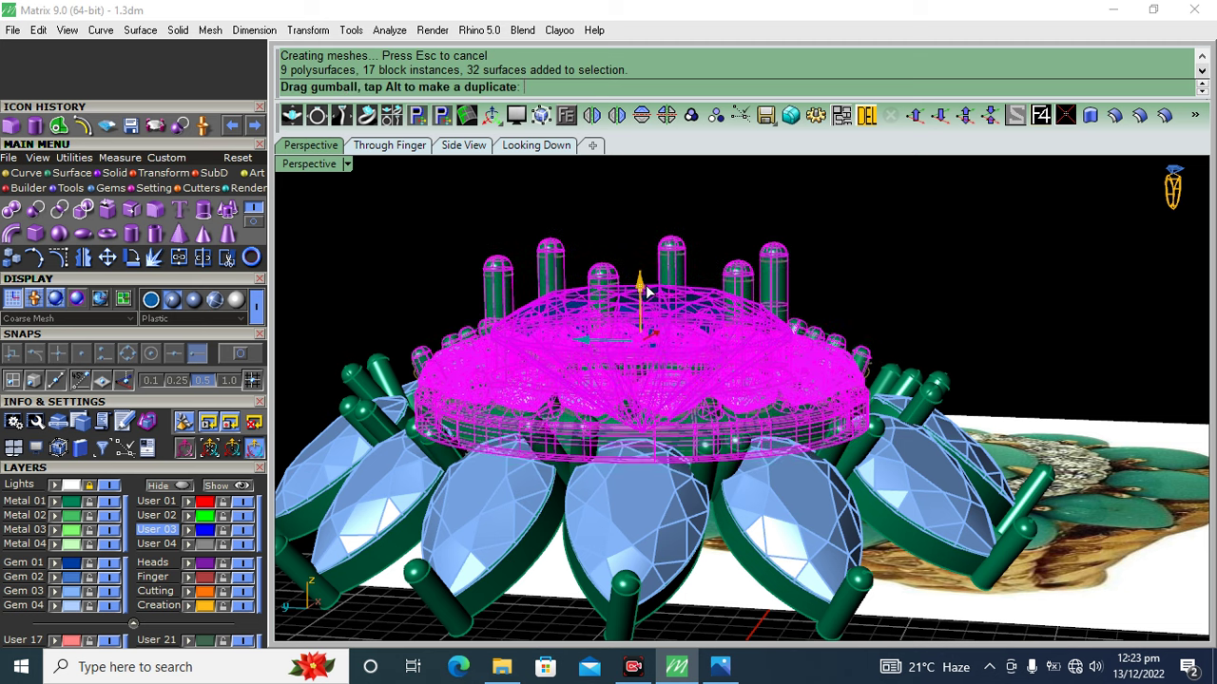
drag(901, 225, 799, 223)
key(Escape)
right_drag(799, 223, 538, 467)
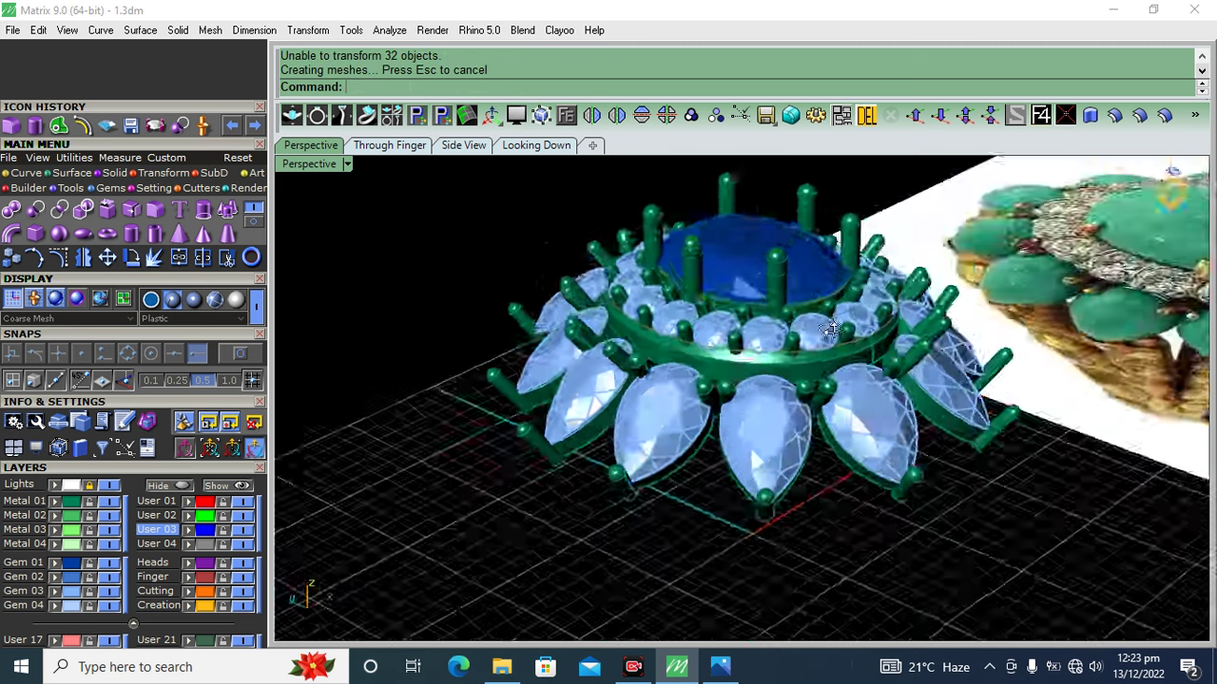
click(147, 424)
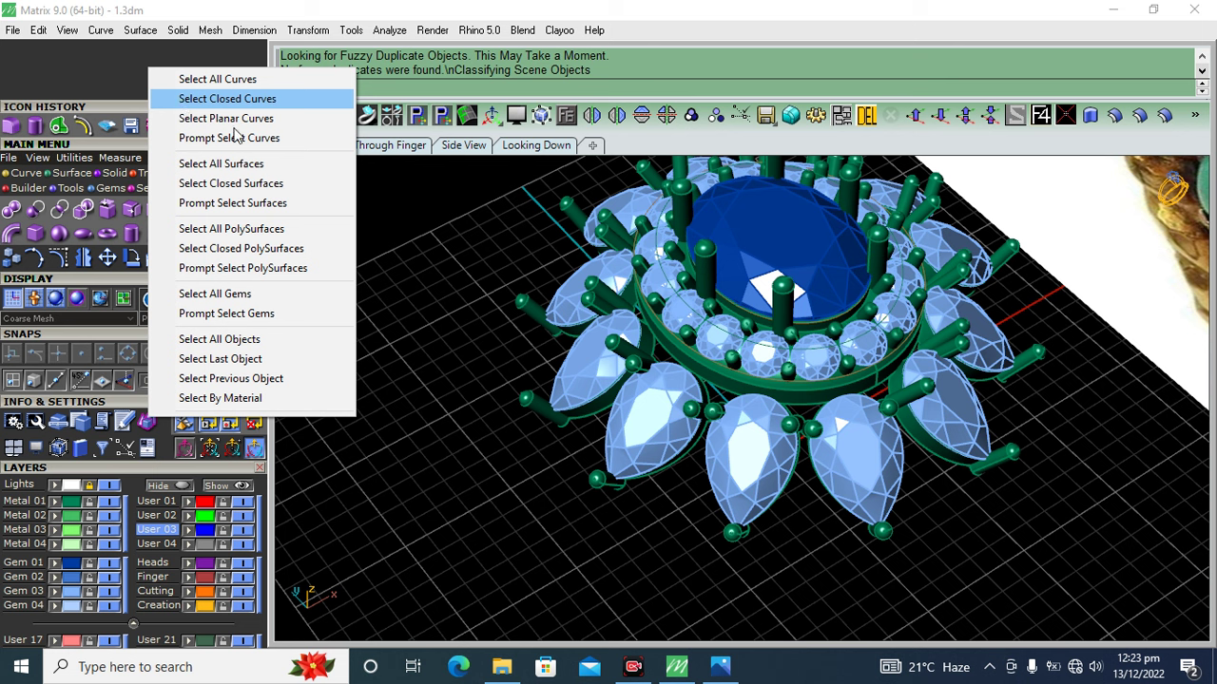
- Select all five leftover curves with Super Select > Select All Curves
click(383, 331)
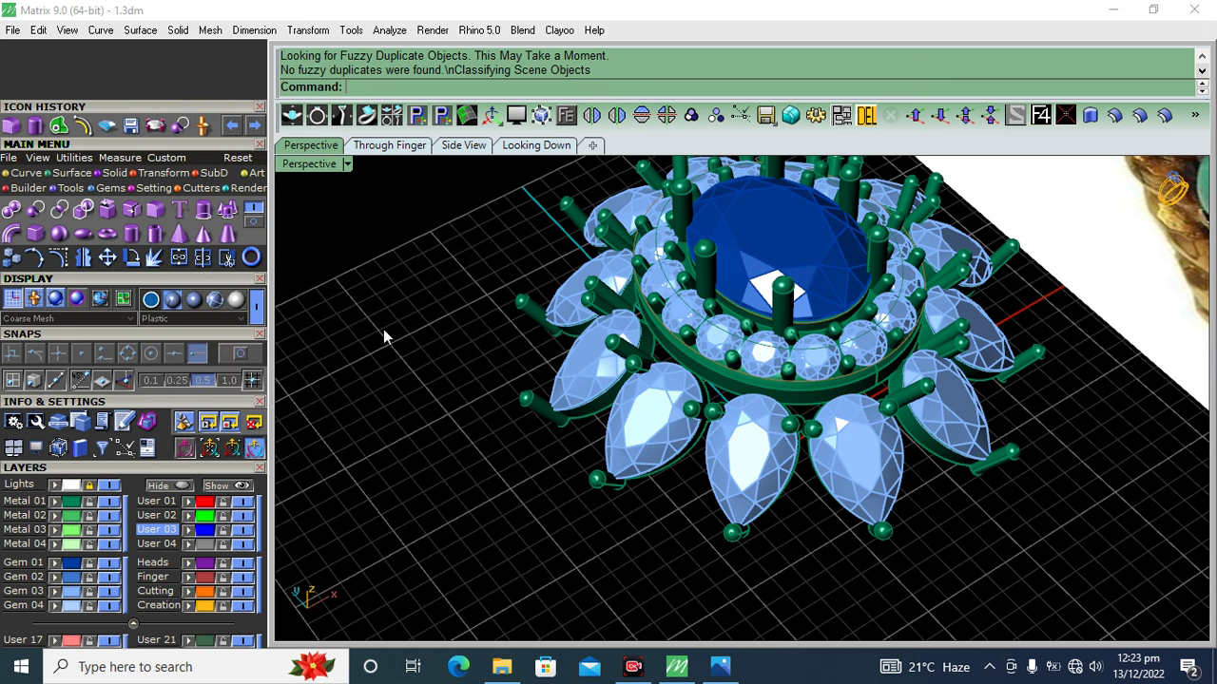
click(147, 425)
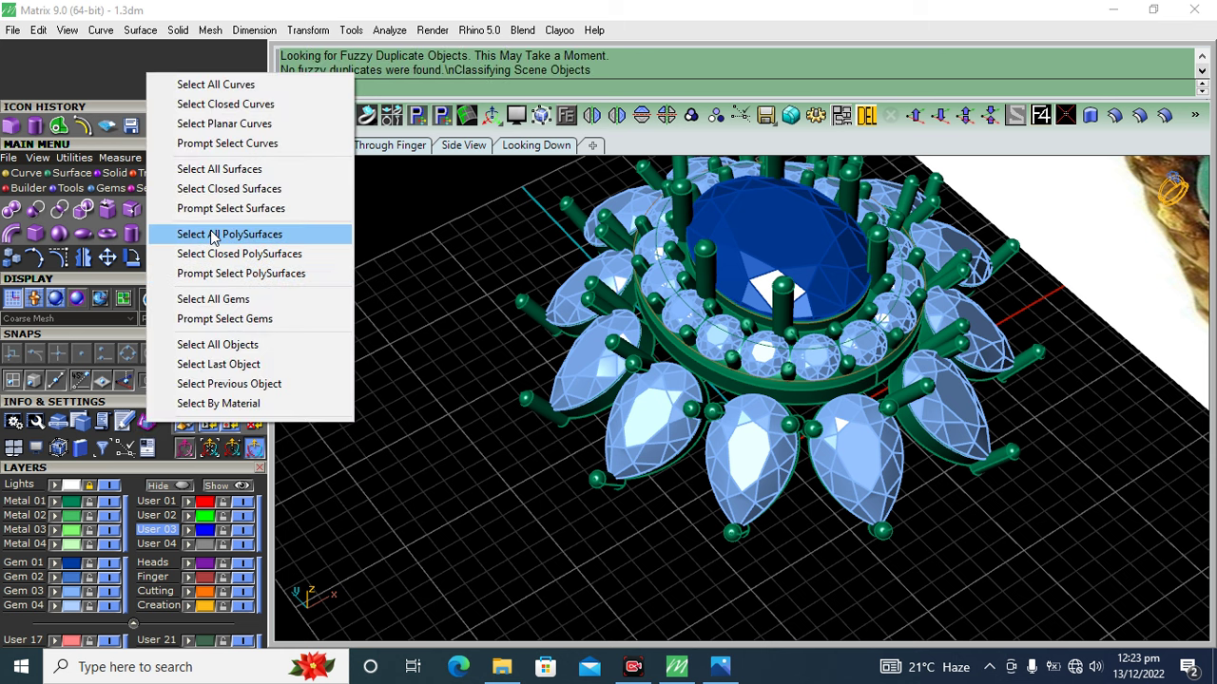
click(245, 85)
- Hide layer User 24 so only the ring head and reference photo show
right_drag(387, 352, 600, 407)
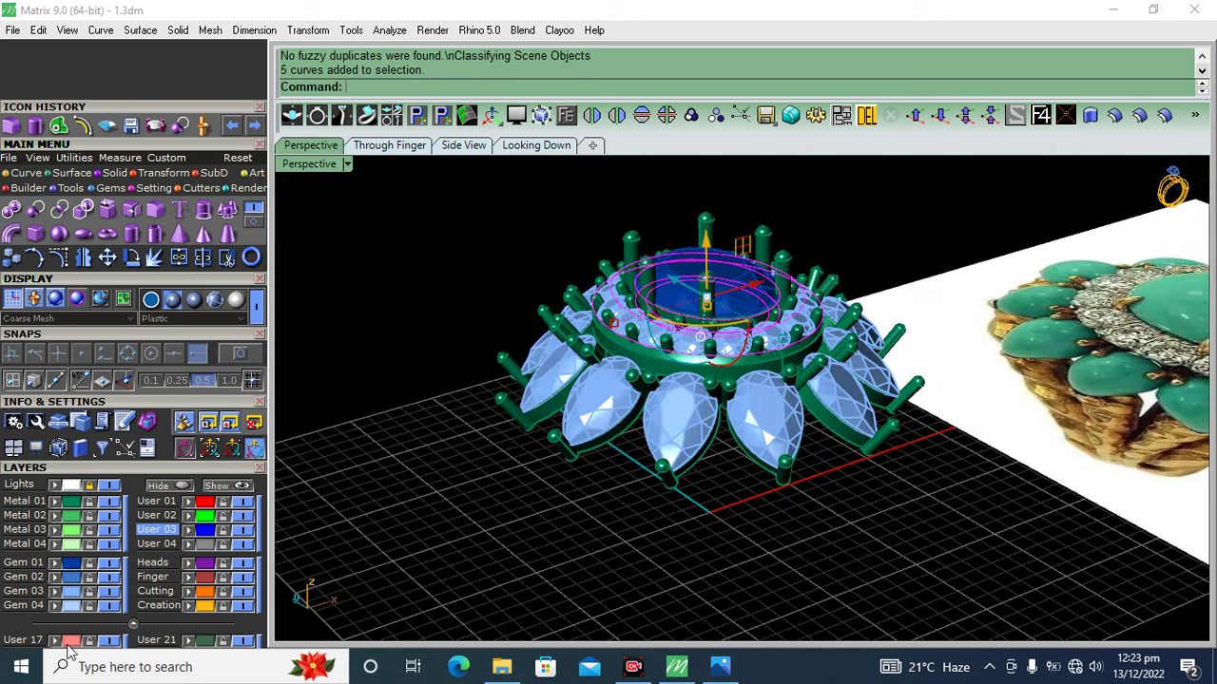
scroll(143, 470, down, 3)
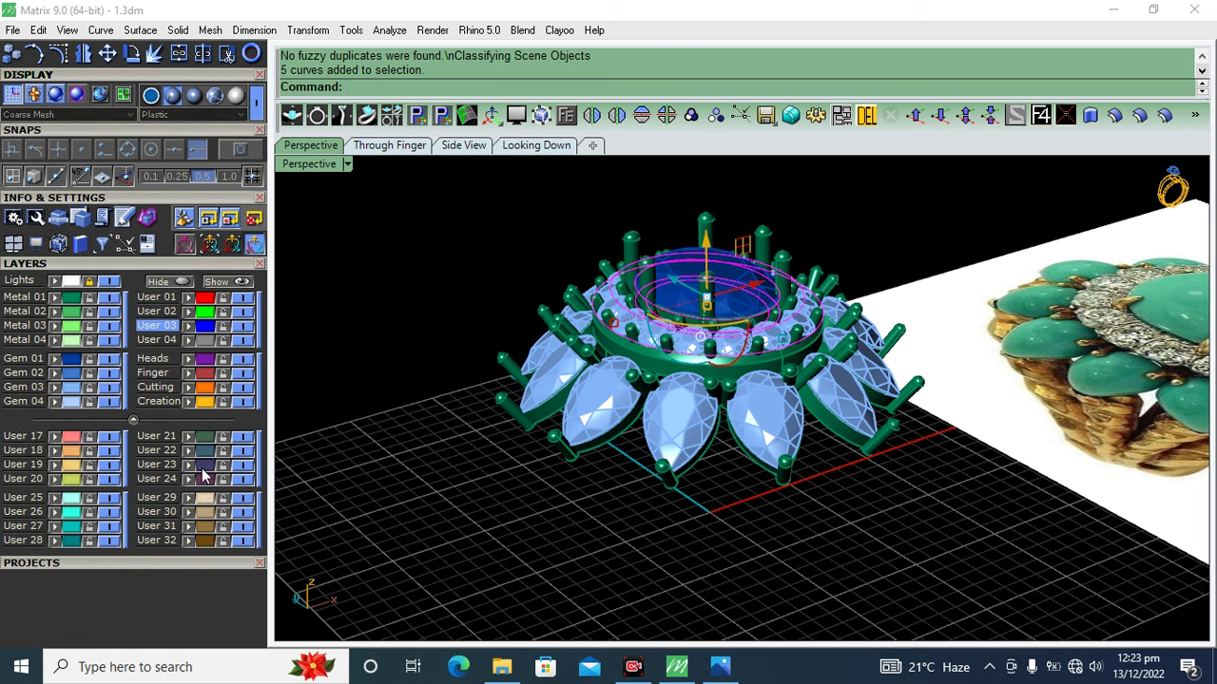
click(243, 479)
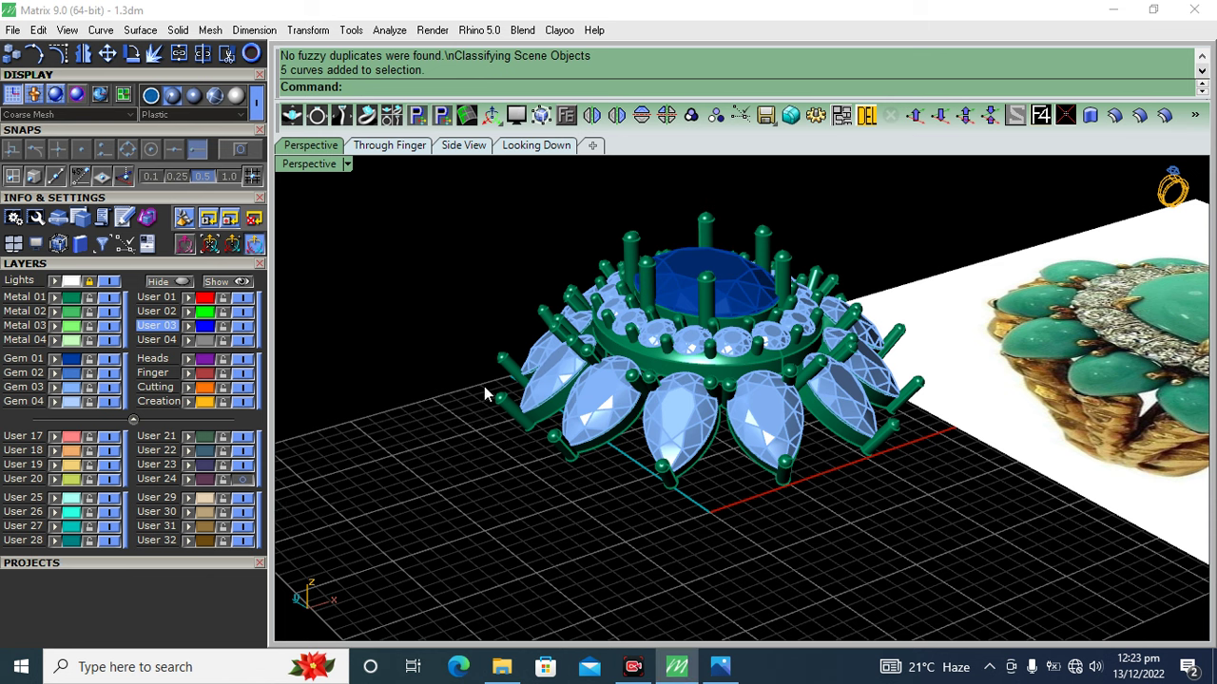
right_drag(477, 412, 954, 368)
scroll(967, 356, up, 3)
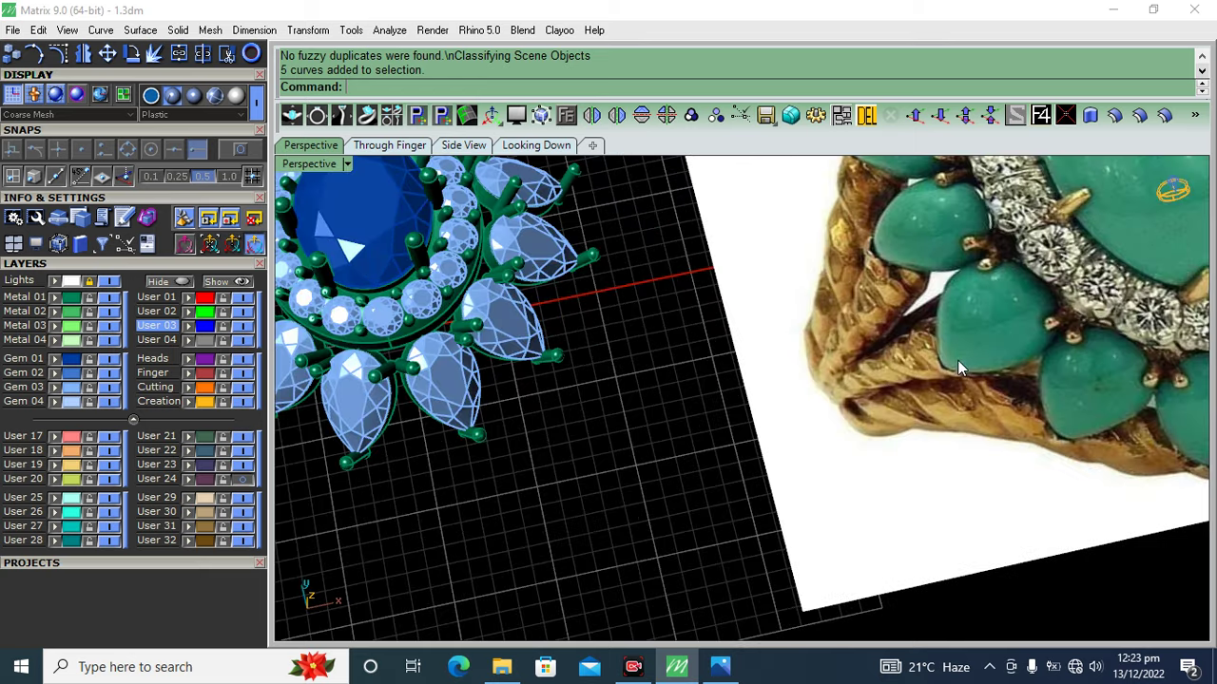
scroll(941, 362, down, 2)
scroll(753, 428, down, 3)
right_drag(754, 429, 746, 344)
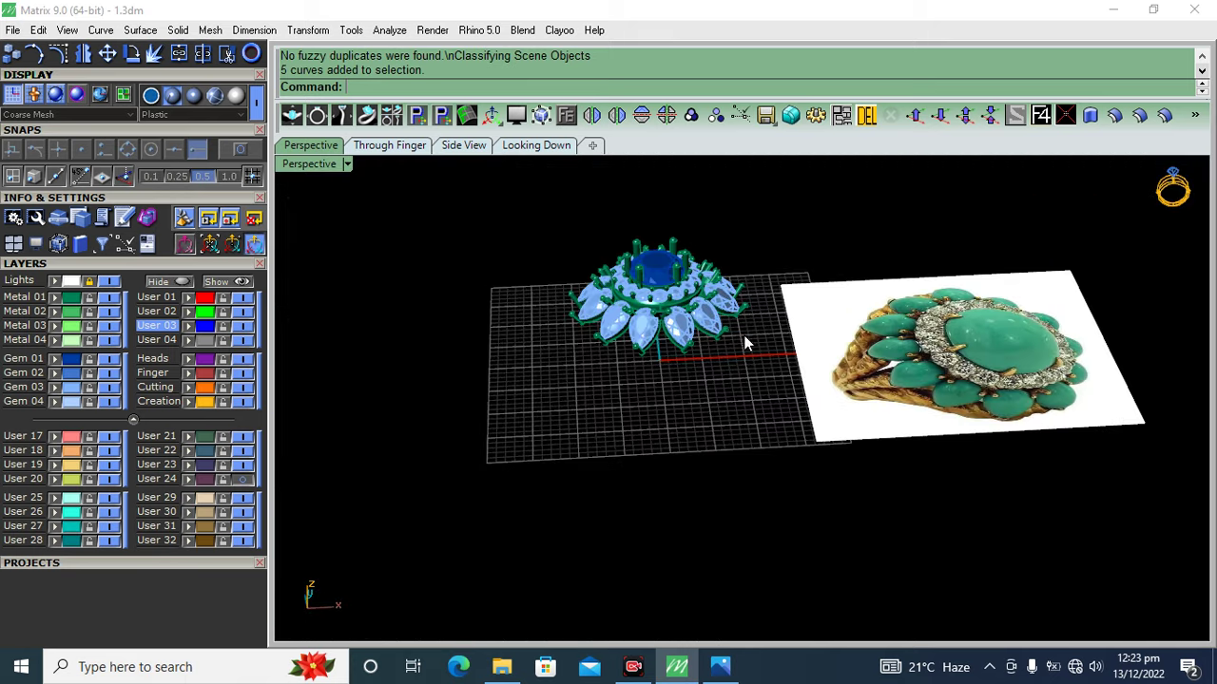
- Switch to the Through Finger view, recentre the ring and collapse the layer list
click(384, 148)
scroll(666, 409, down, 3)
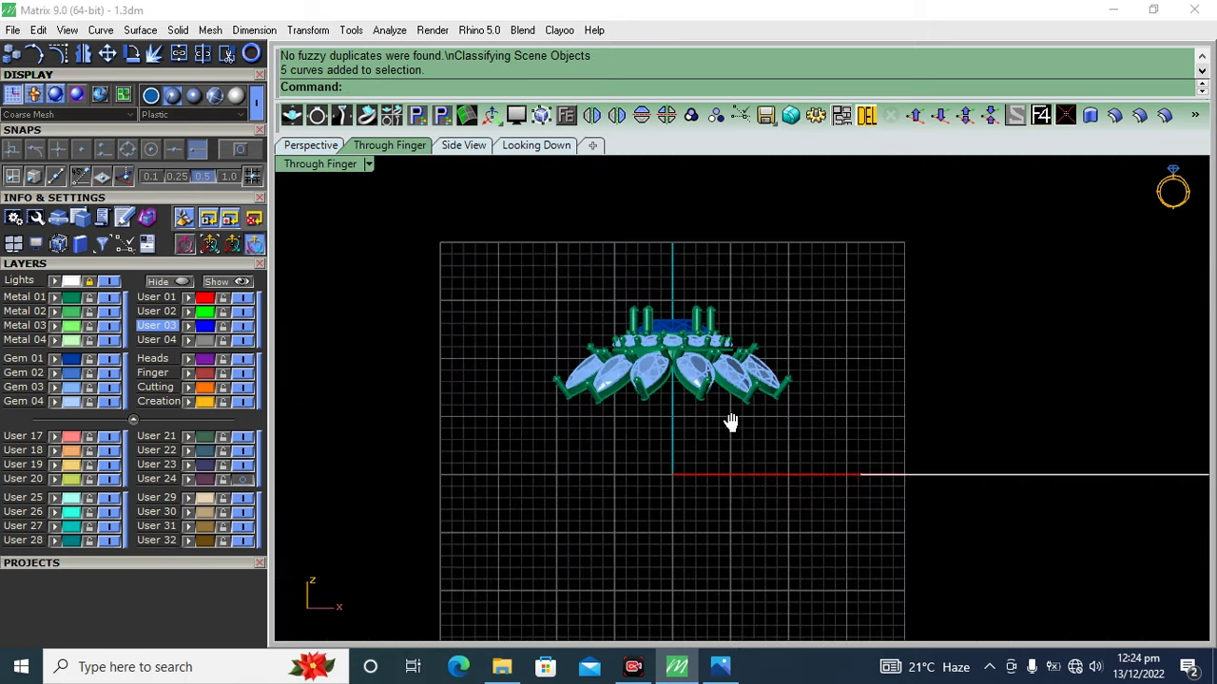
right_drag(730, 422, 707, 463)
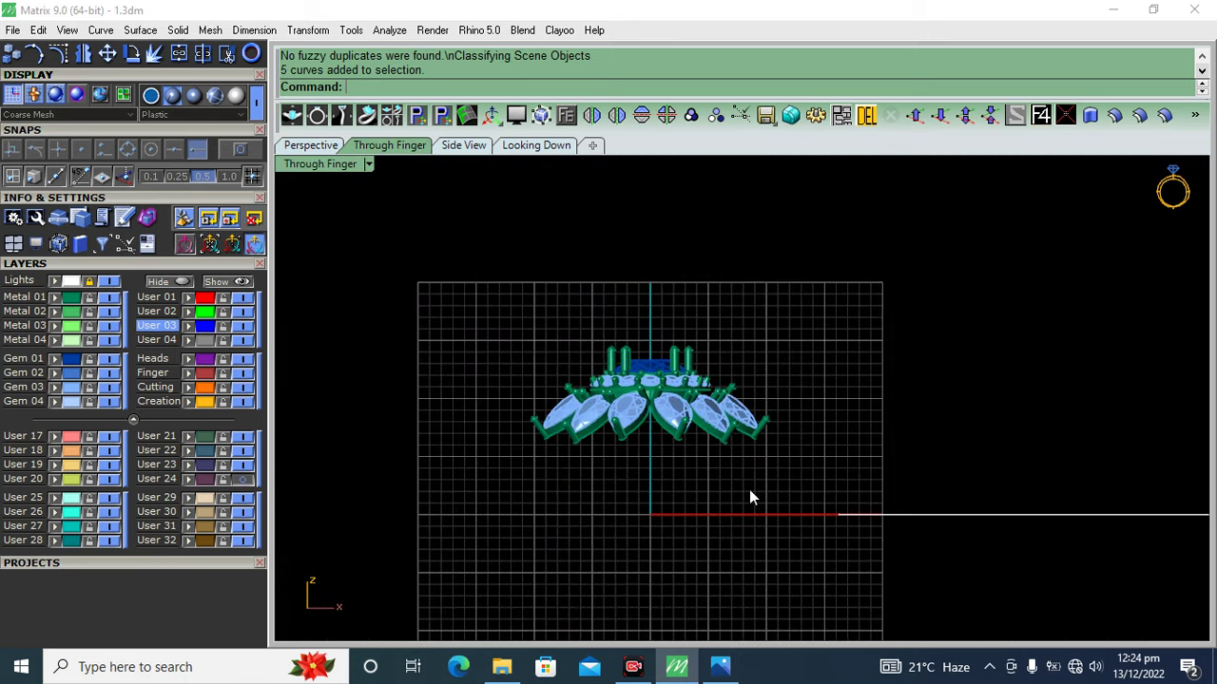
click(136, 267)
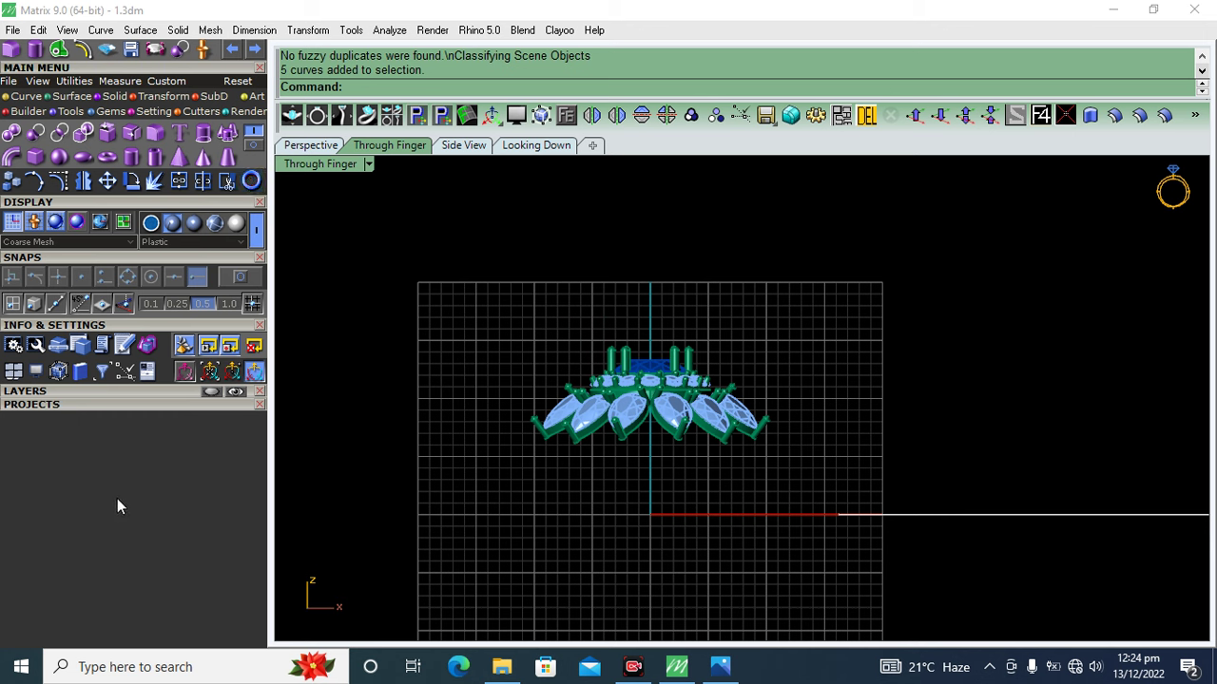
scroll(135, 440, up, 1)
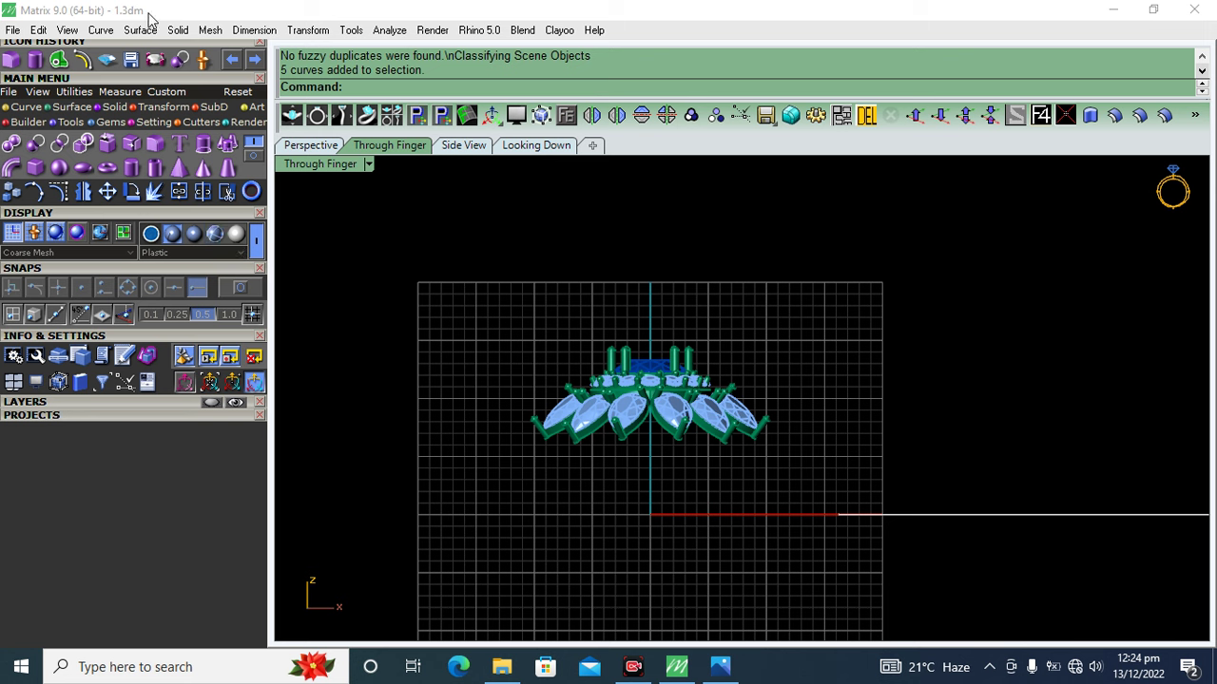
- Build a Swiss size 15 3/4 ring rail circle with Builder > Ring Rail
click(76, 122)
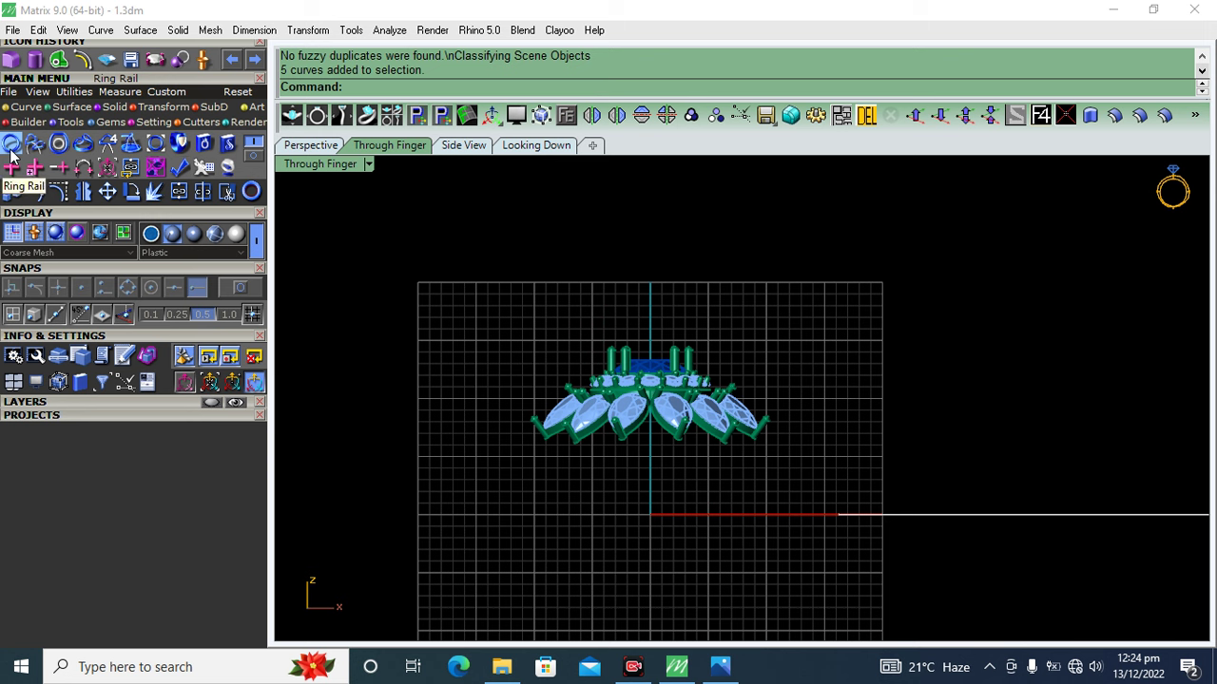
click(251, 193)
drag(177, 421, 177, 249)
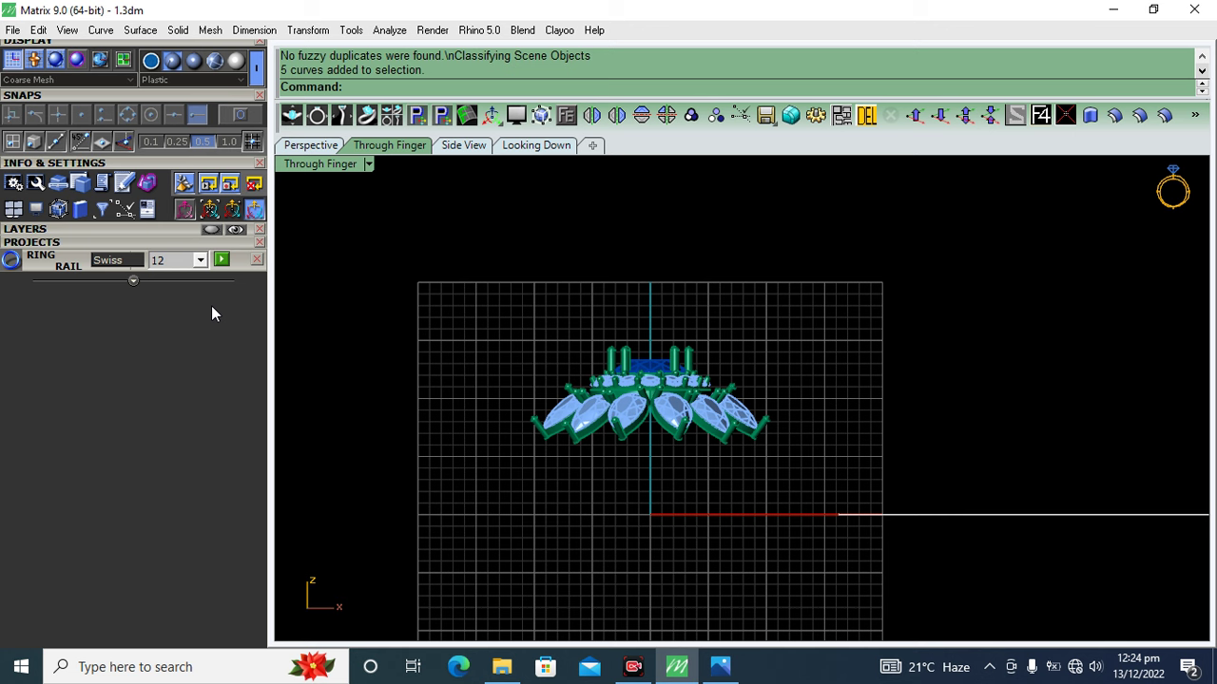
click(201, 260)
scroll(205, 333, down, 2)
scroll(205, 333, down, 2)
scroll(206, 335, down, 1)
scroll(204, 335, down, 2)
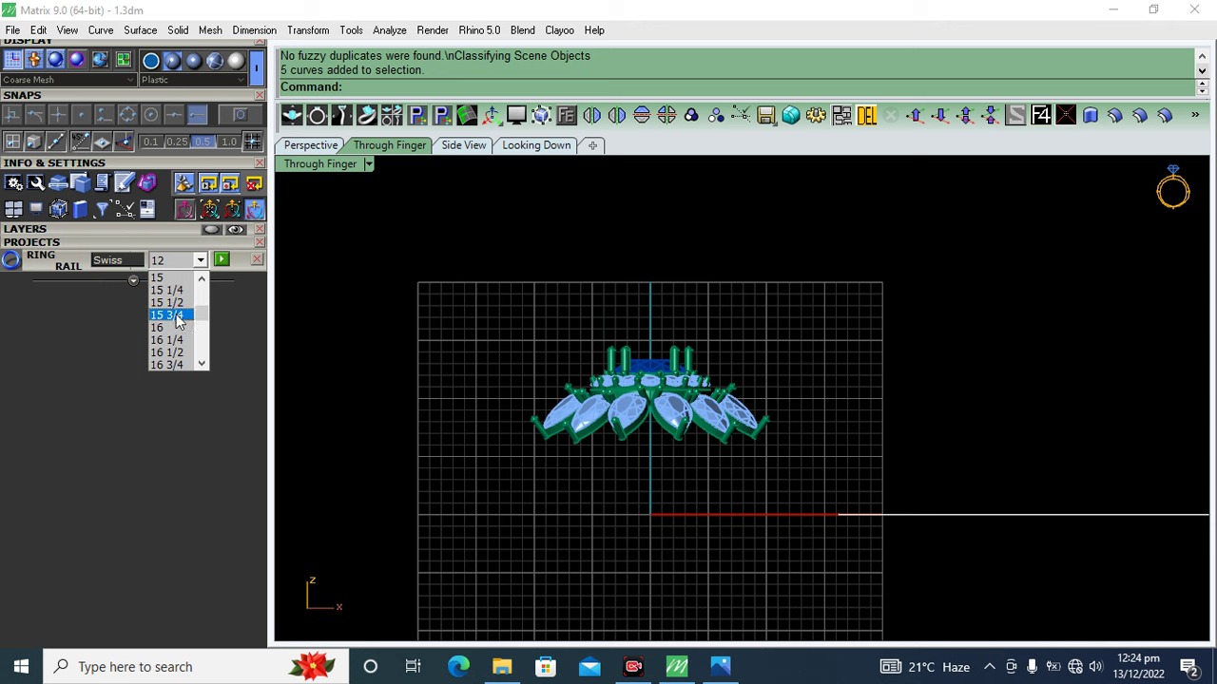
click(179, 318)
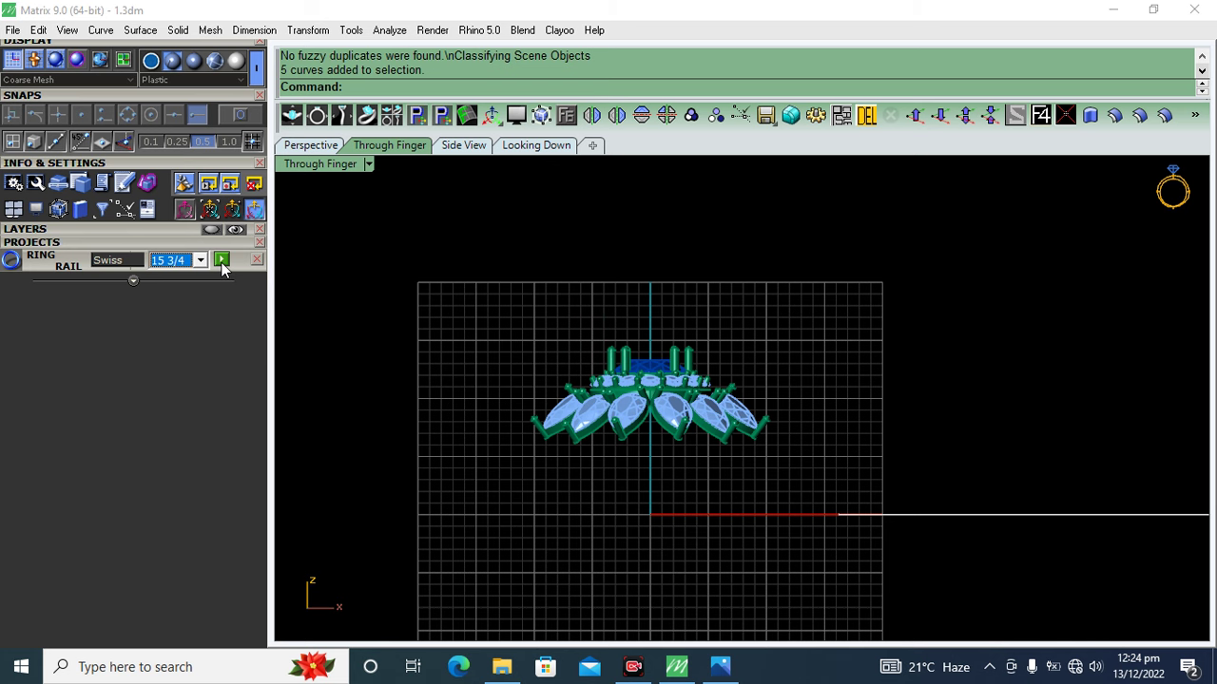
click(221, 269)
right_drag(605, 497, 506, 446)
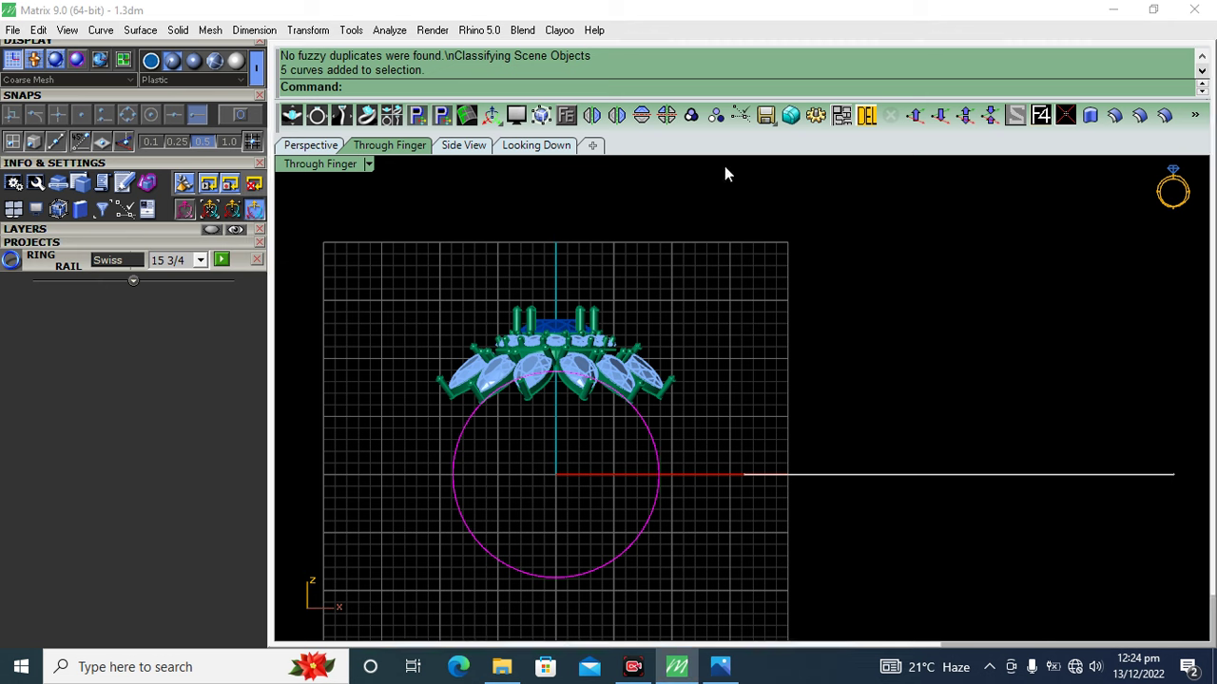
click(570, 348)
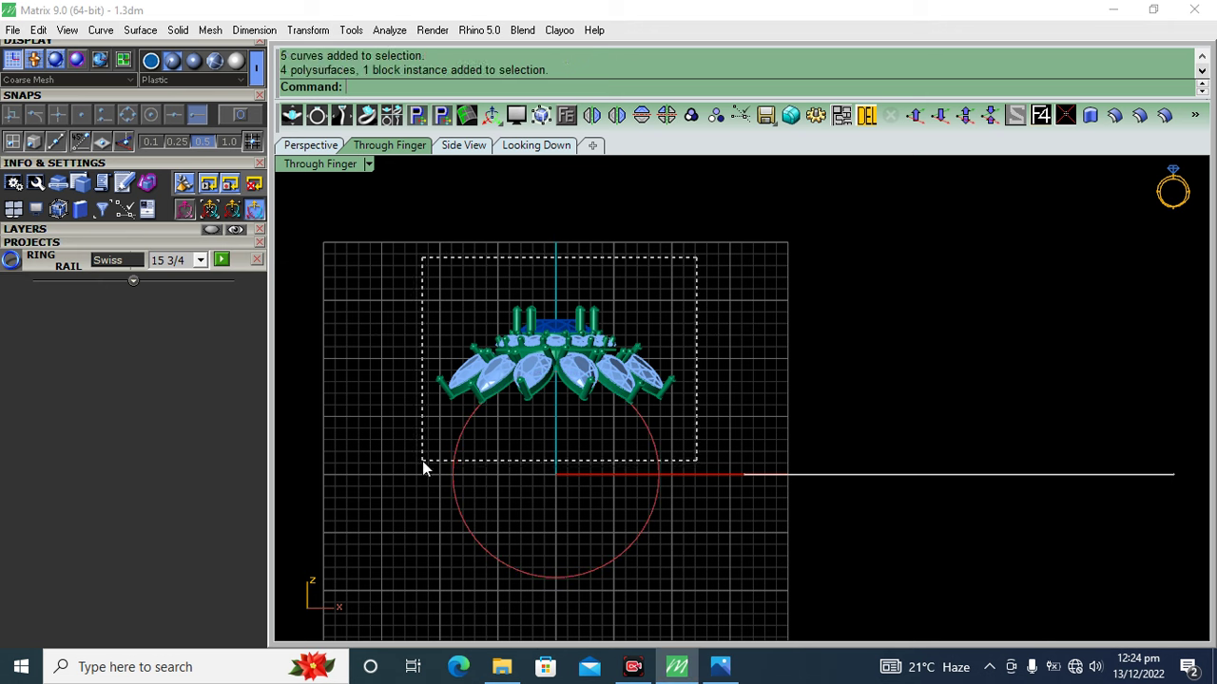
- Select the setting without the circle and raise it along Z with the gumball
drag(694, 262, 422, 463)
ctrl+click(586, 378)
drag(555, 299, 582, 278)
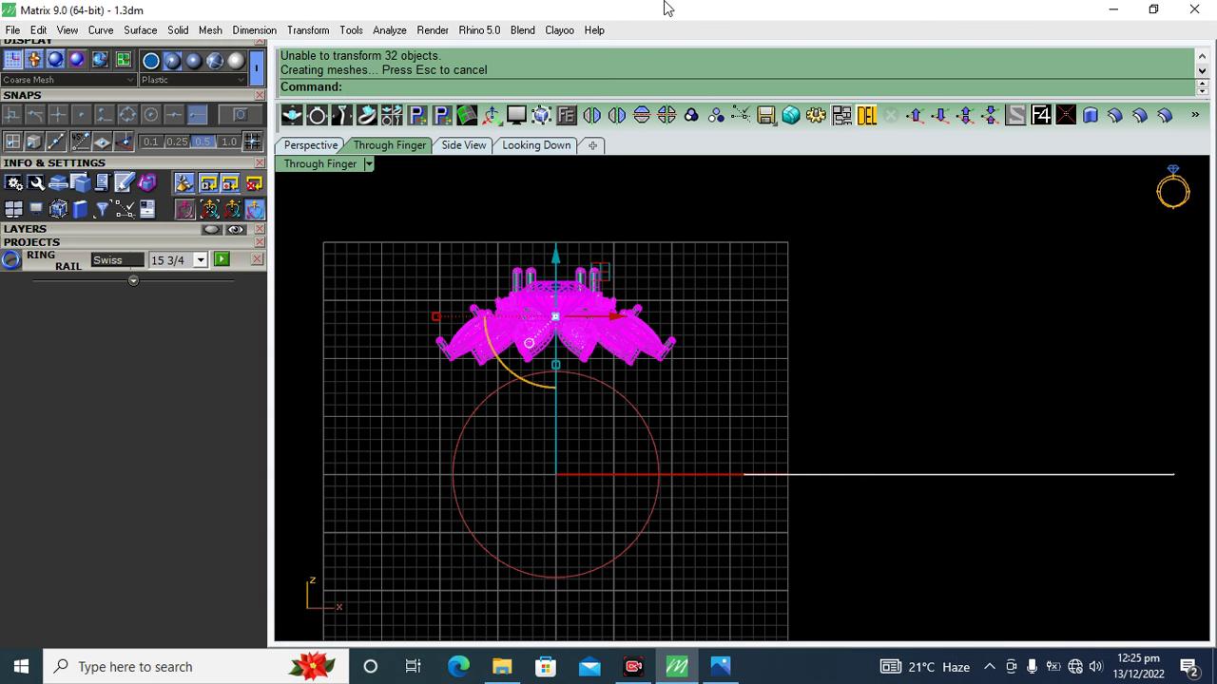
click(678, 406)
- Select the rail circle, check it Looking Down, then go to Side View
click(608, 387)
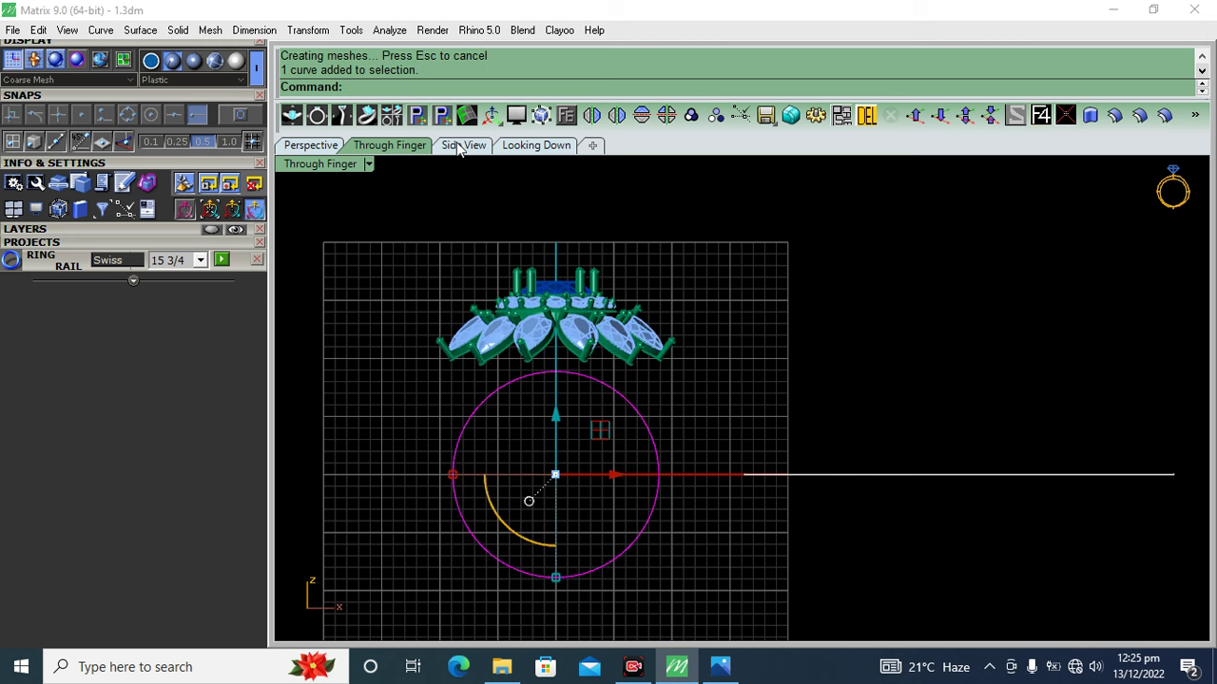
click(525, 149)
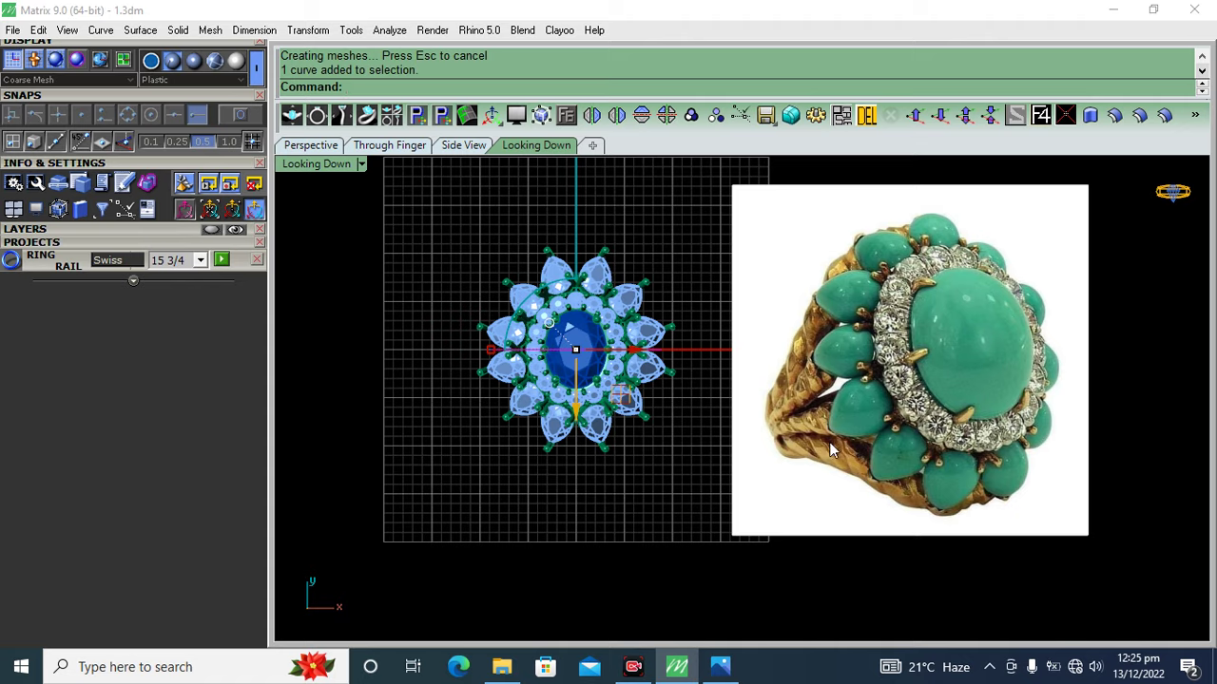
scroll(830, 452, up, 3)
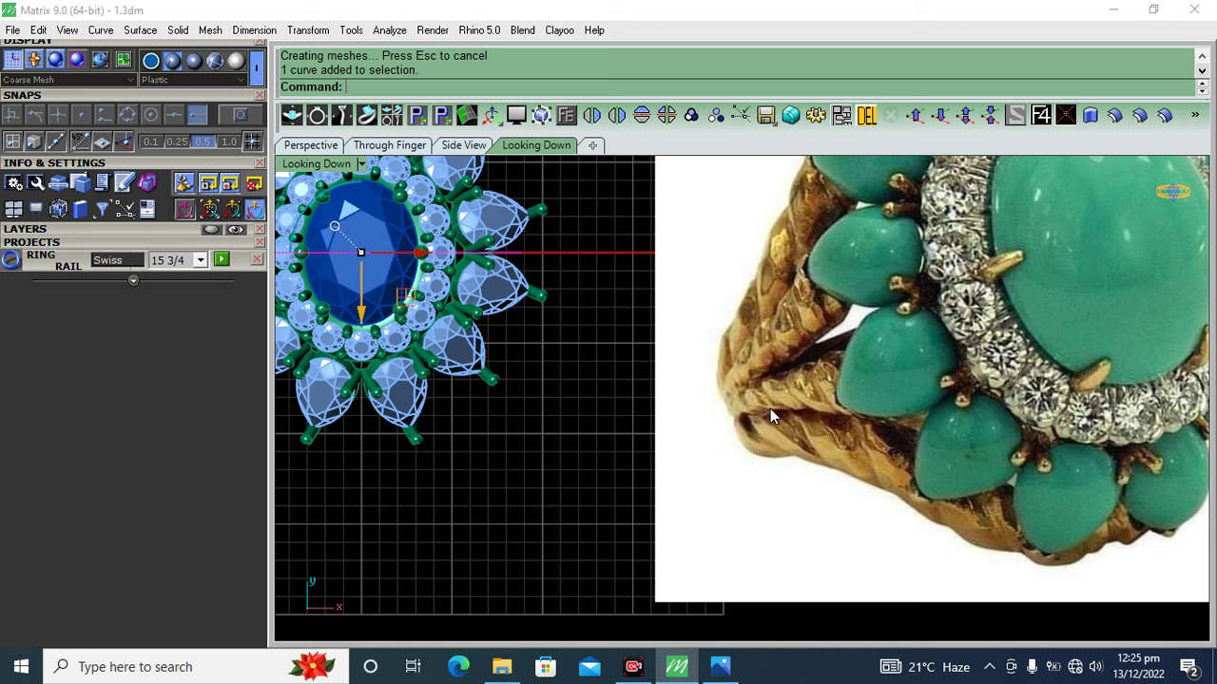
scroll(750, 408, down, 3)
click(475, 146)
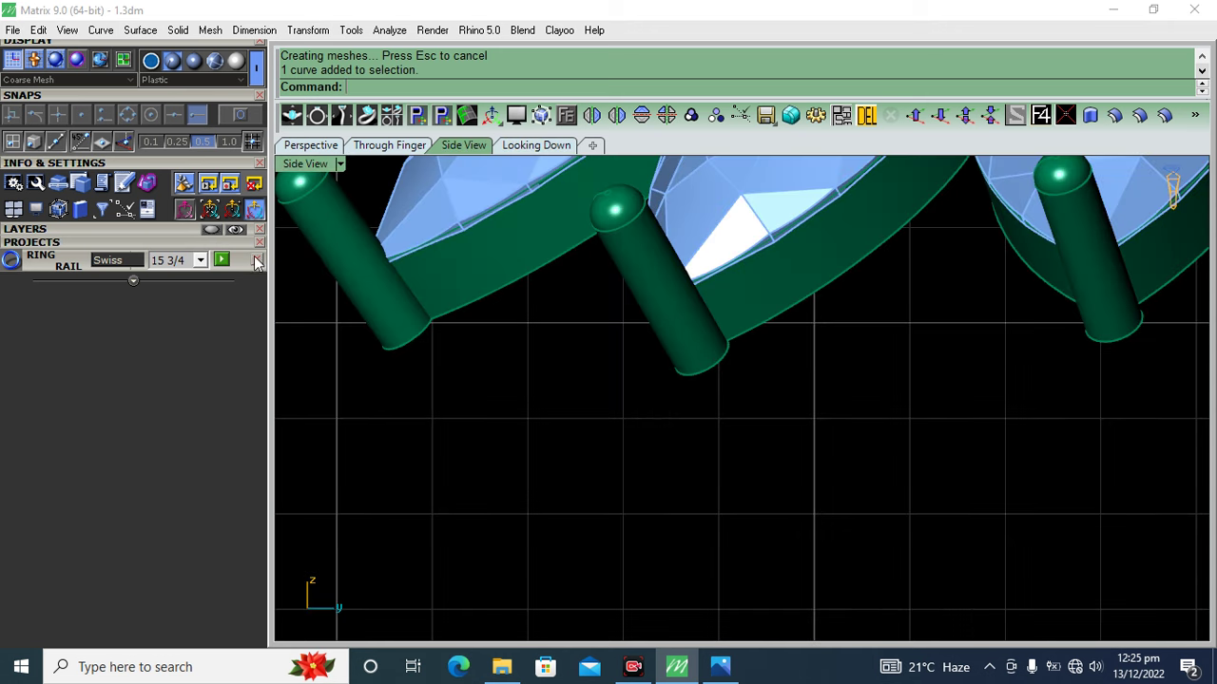
click(254, 264)
scroll(671, 335, down, 5)
scroll(5, 602, up, 3)
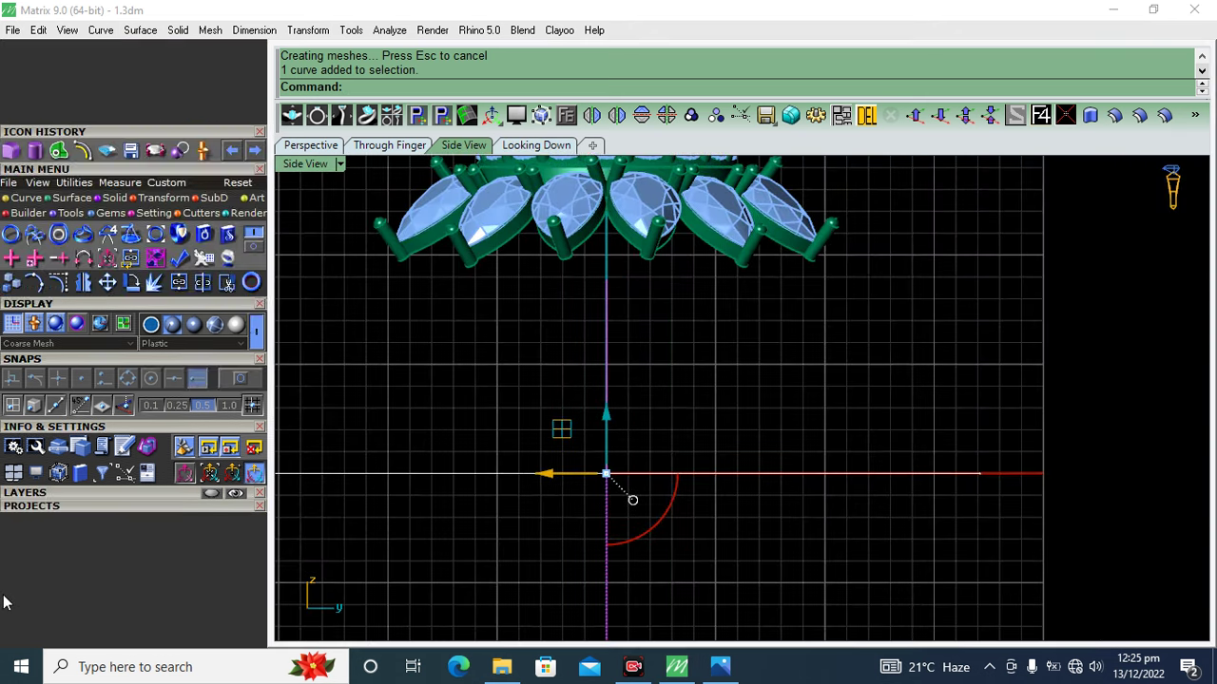
- Copy the vertical rail line twice to the left, then undo those copies
scroll(4, 603, up, 1)
click(12, 301)
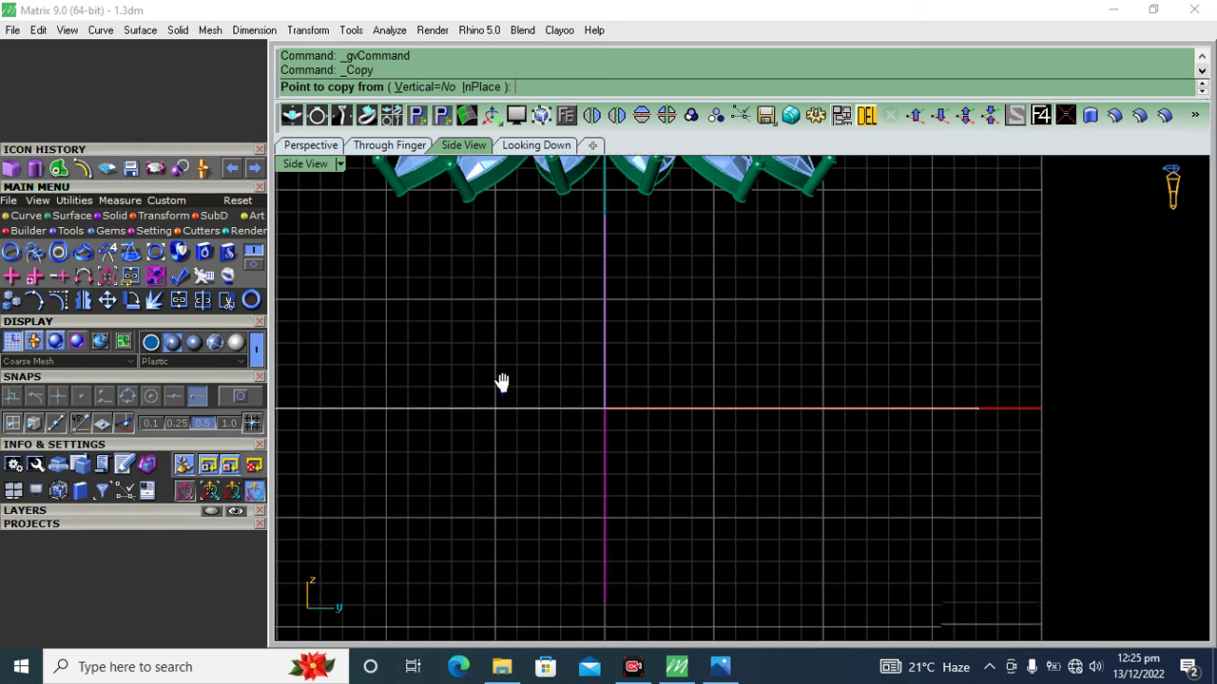
scroll(504, 368, down, 1)
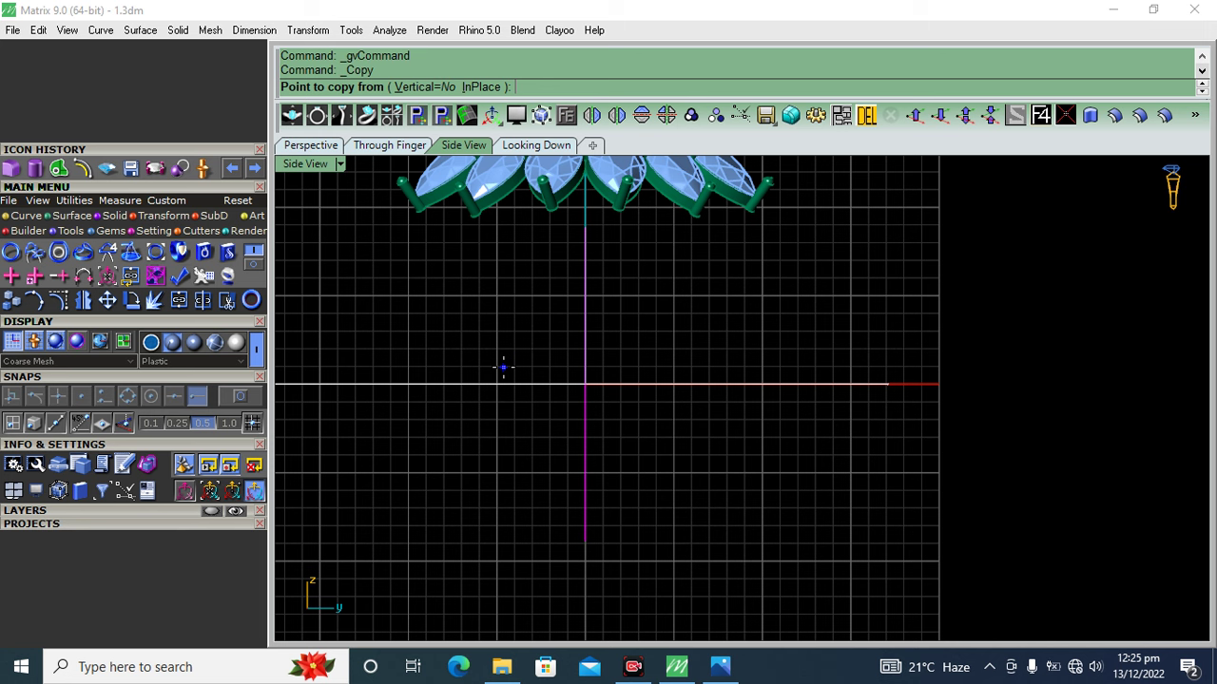
click(593, 487)
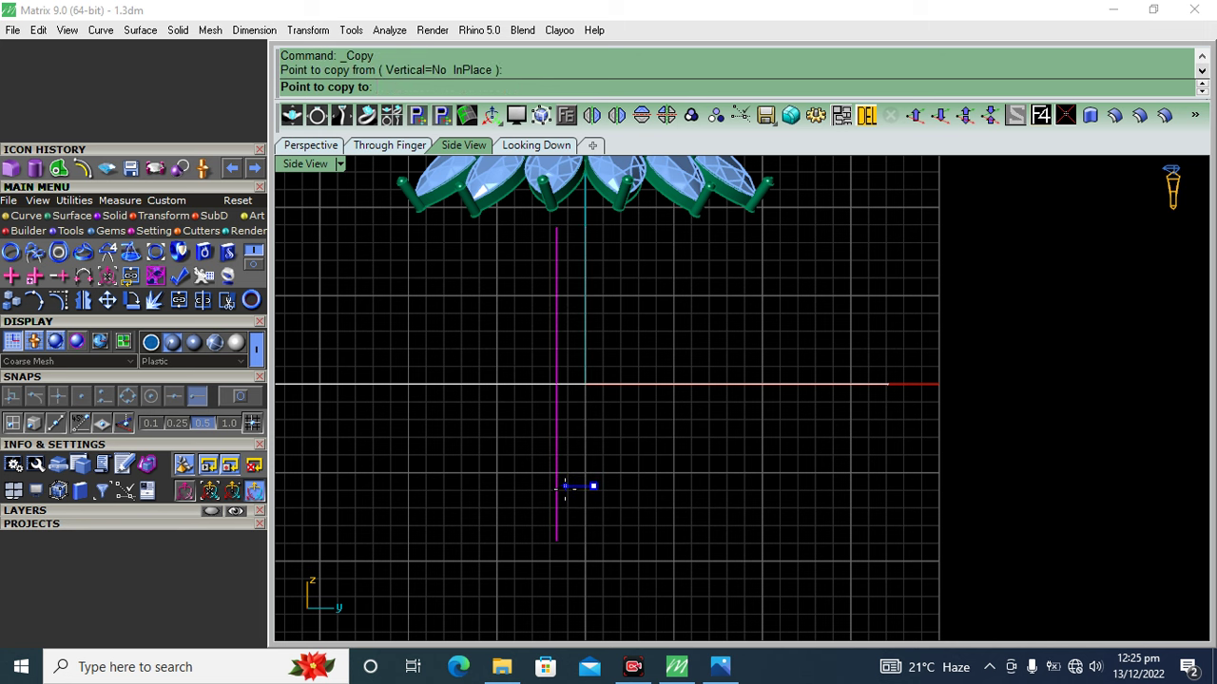
click(564, 487)
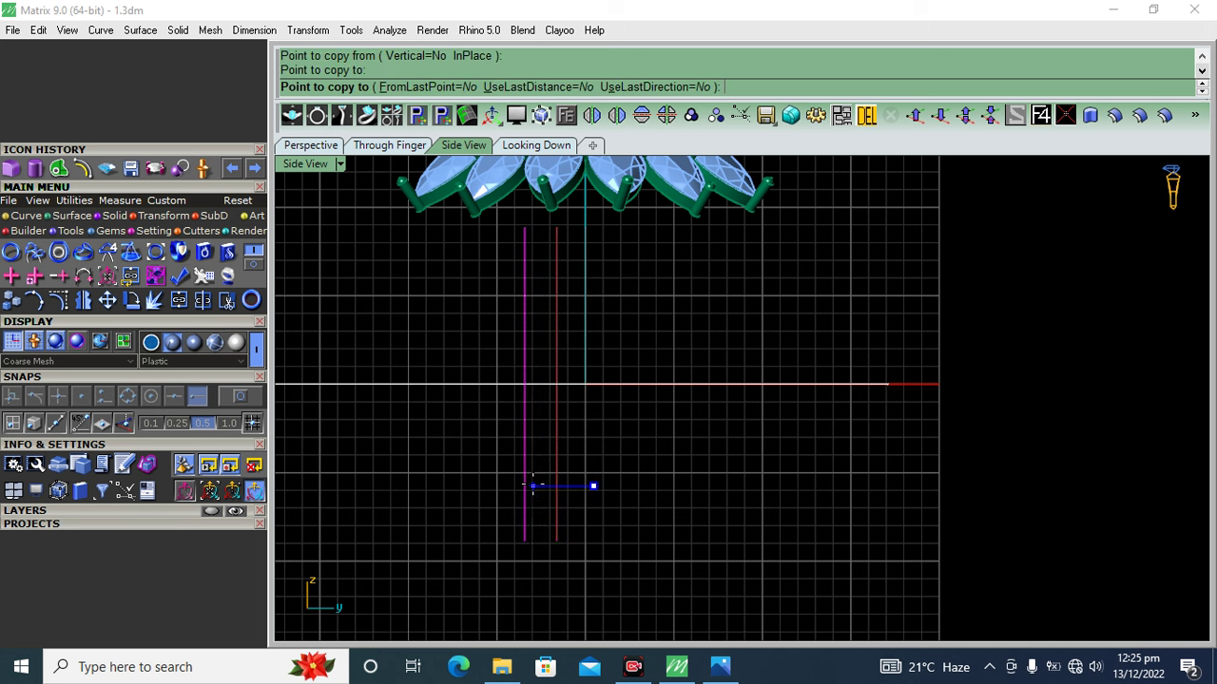
click(532, 486)
key(Return)
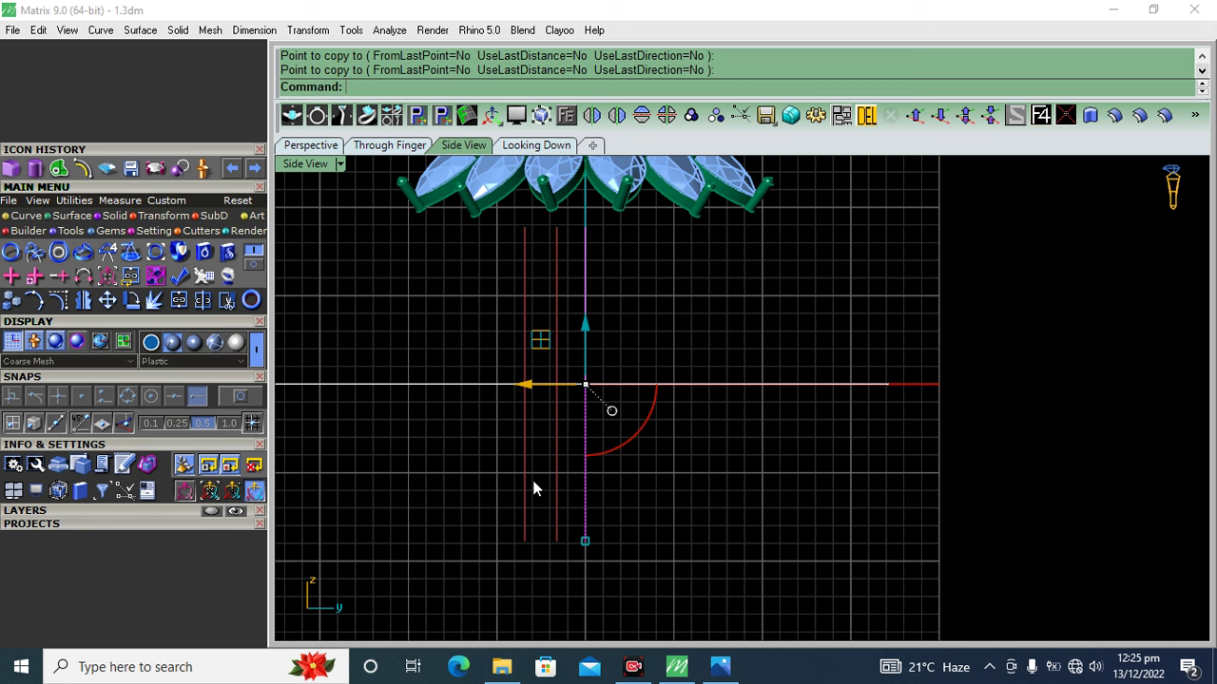
click(537, 145)
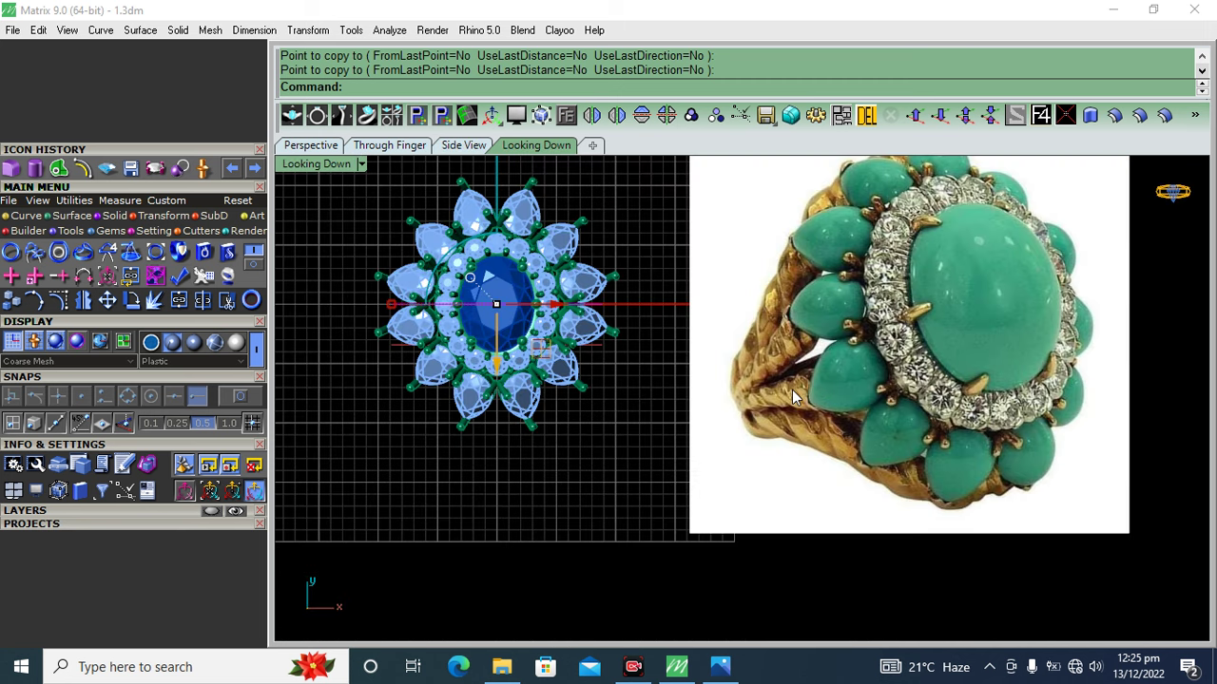
key(ctrl+z)
click(462, 145)
- Copy the vertical line just beside itself and shift both lines slightly left
right_click(555, 340)
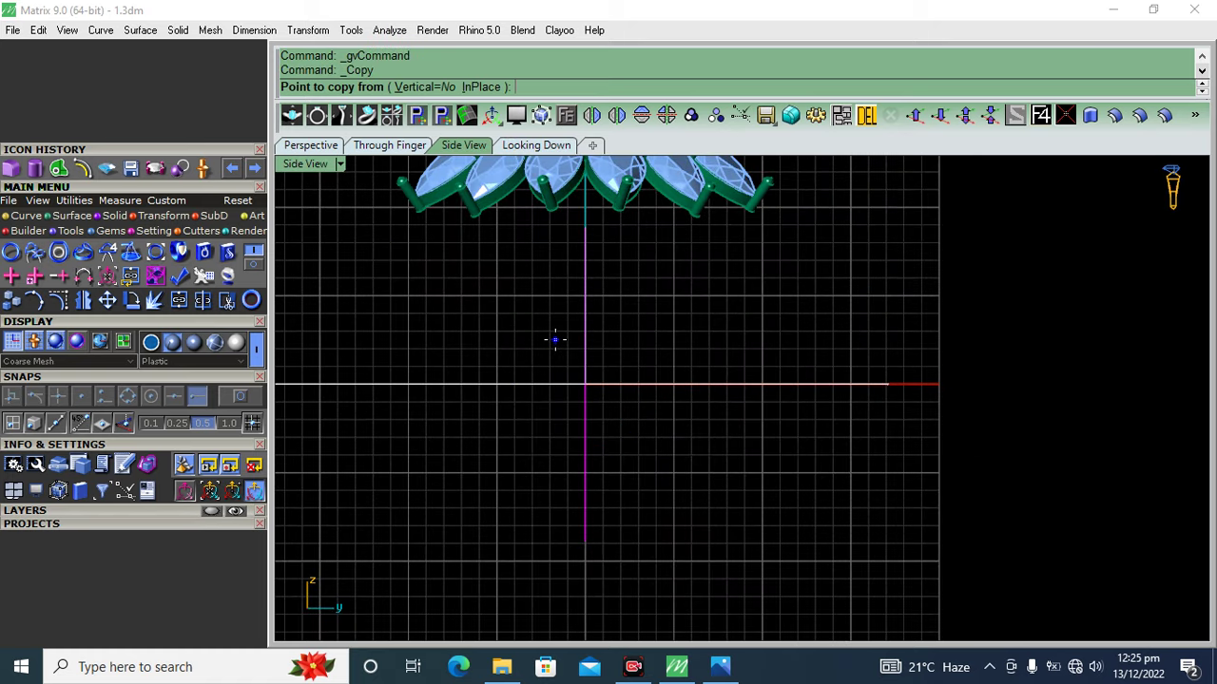
click(572, 342)
click(601, 342)
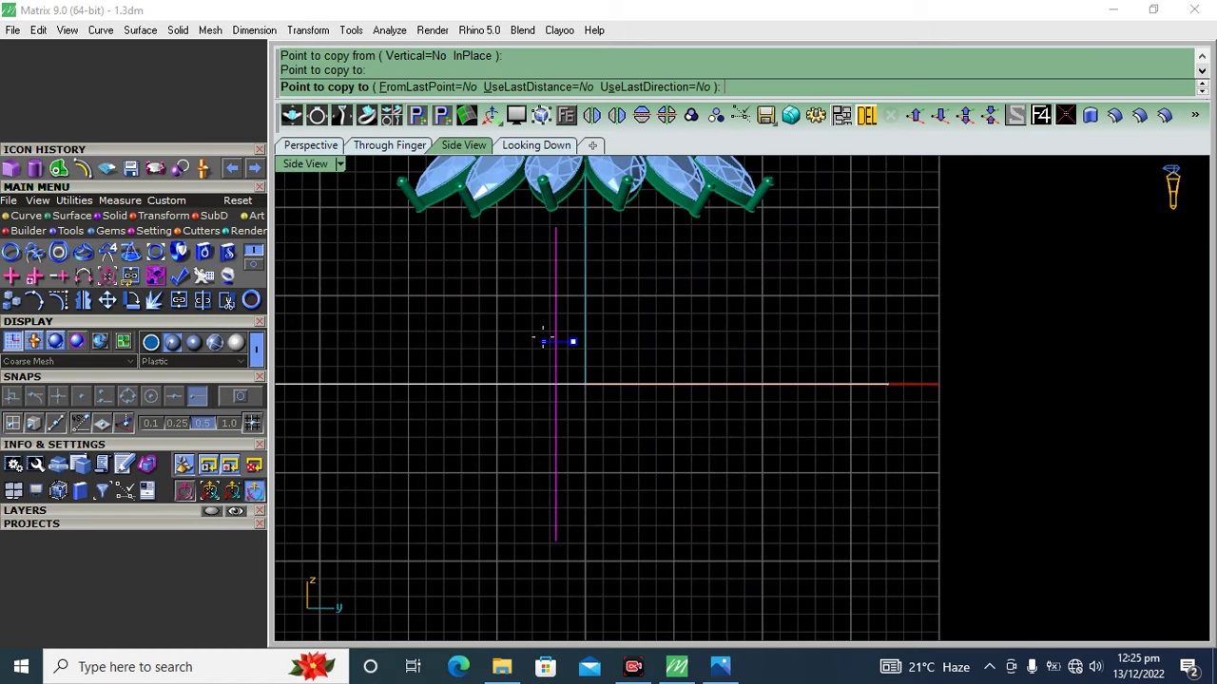
key(Return)
shift+click(554, 385)
drag(629, 388, 609, 387)
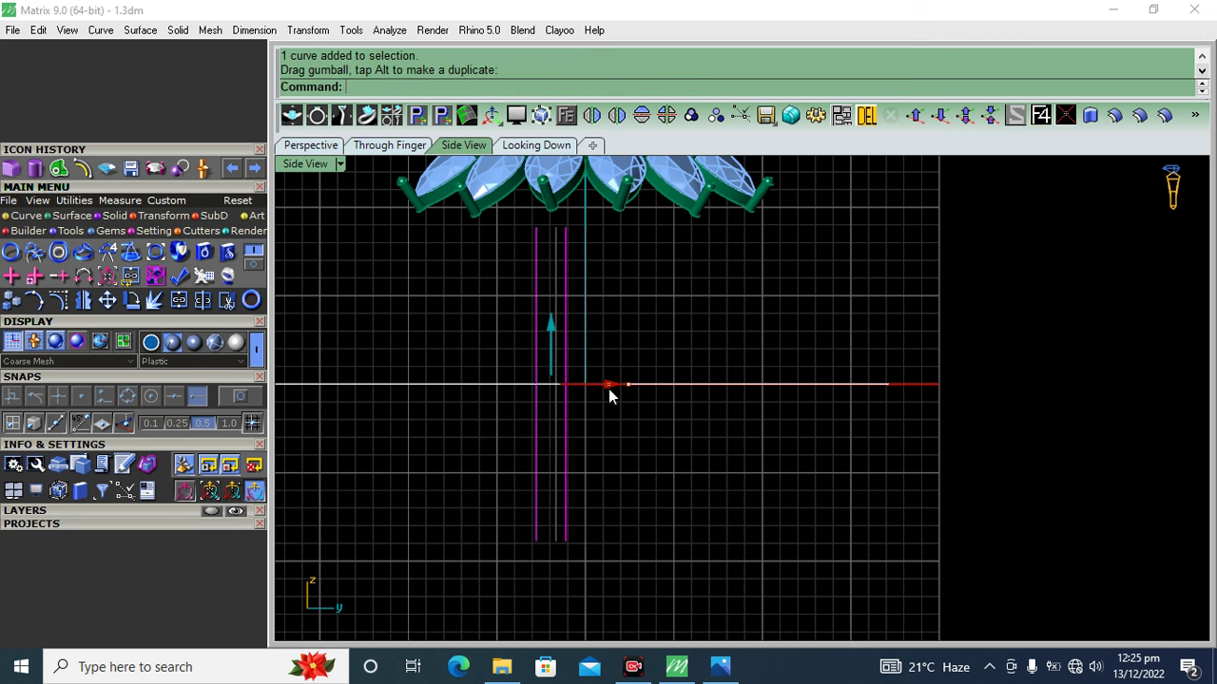
key(Escape)
click(520, 147)
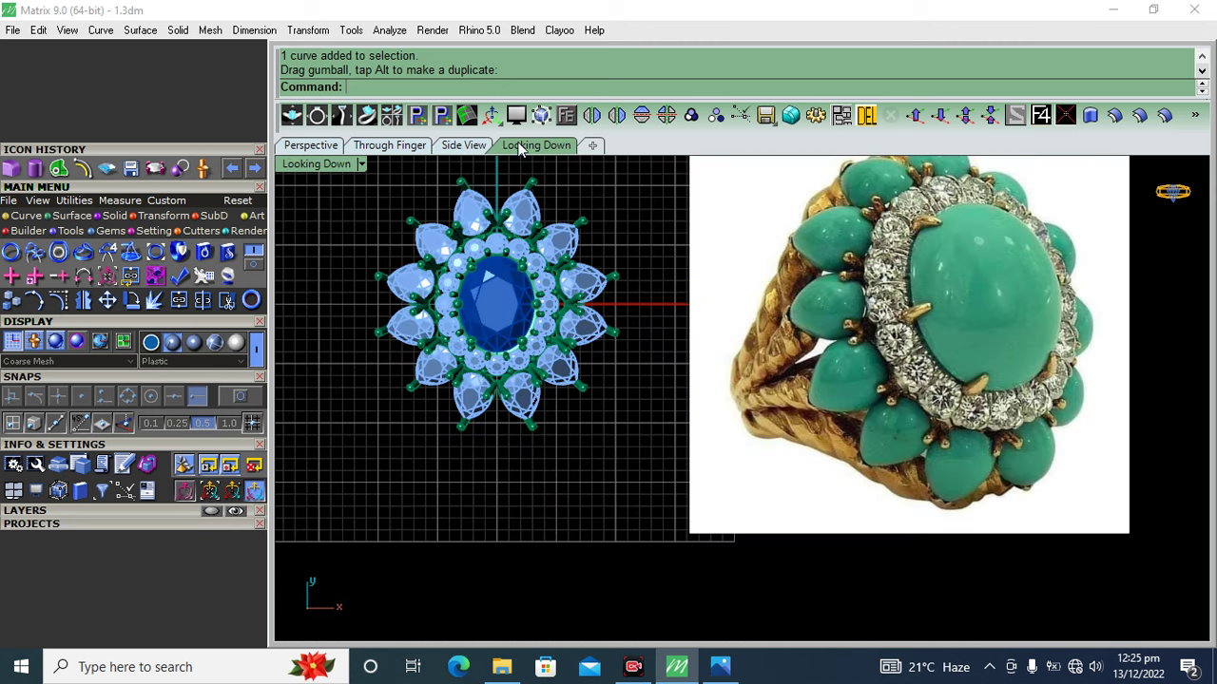
click(463, 145)
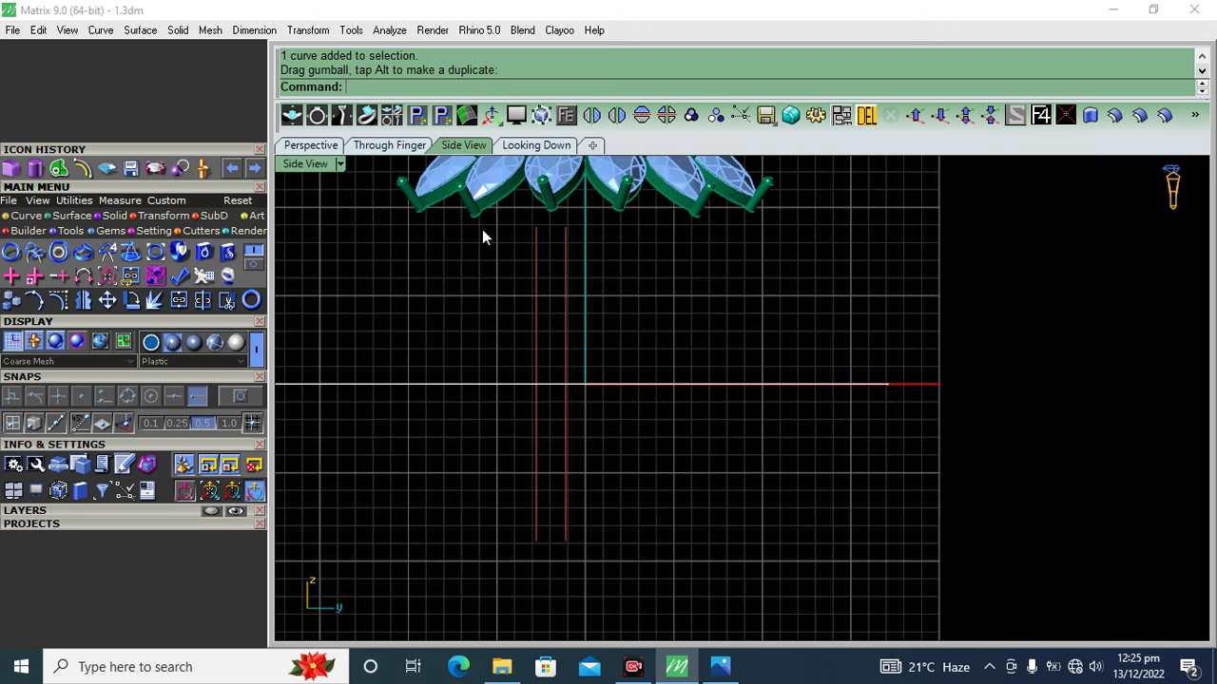
click(565, 411)
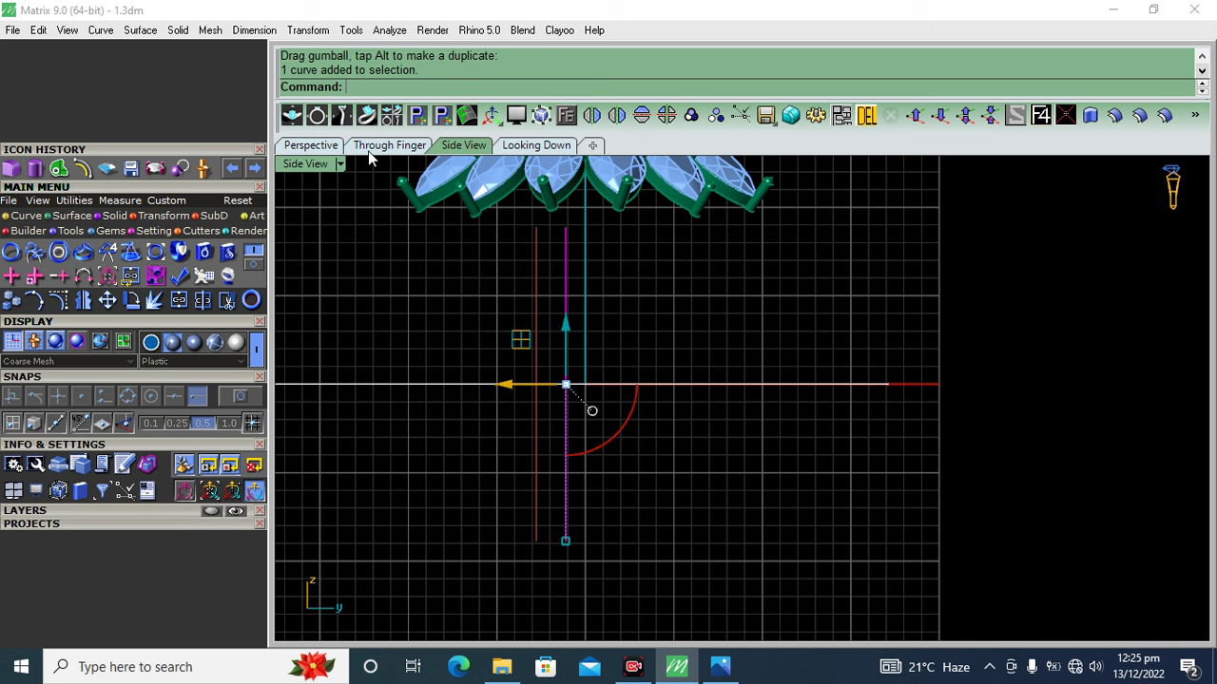
- In the Through Finger view, expand the Layers panel and hide Metal 01
click(373, 147)
click(111, 518)
drag(111, 518, 111, 361)
click(113, 389)
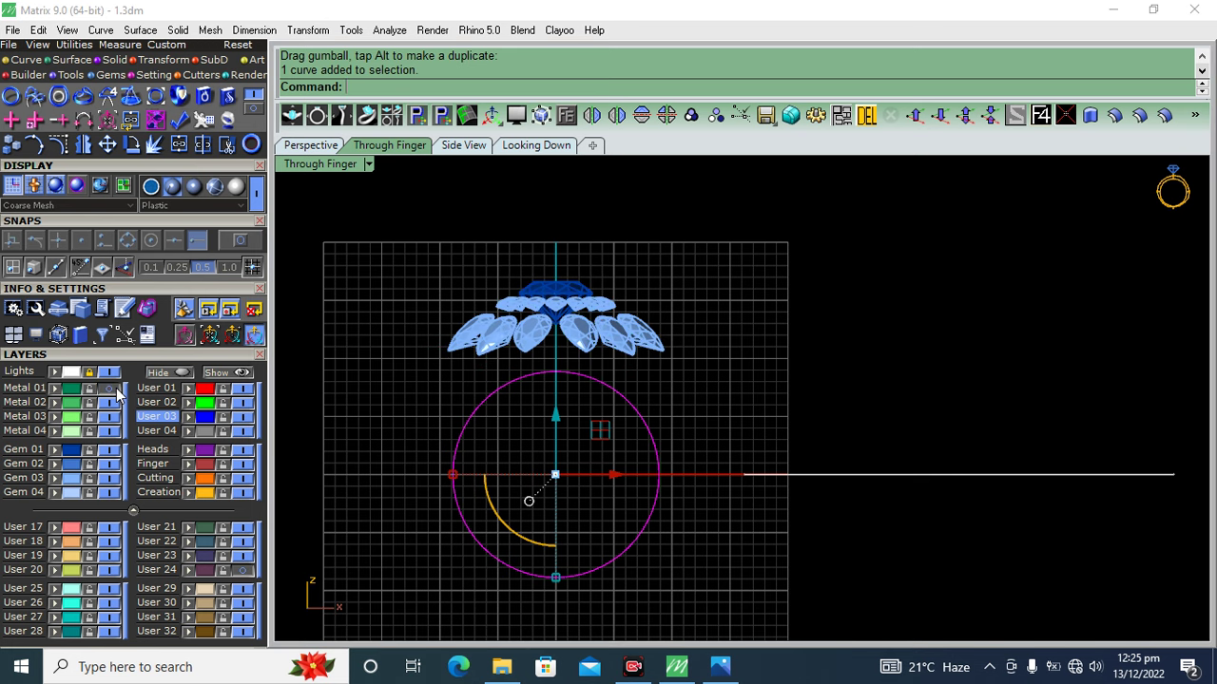
- Hide the Gem 03 and centre stone layers and select the circle and arc
click(110, 478)
click(106, 454)
click(429, 312)
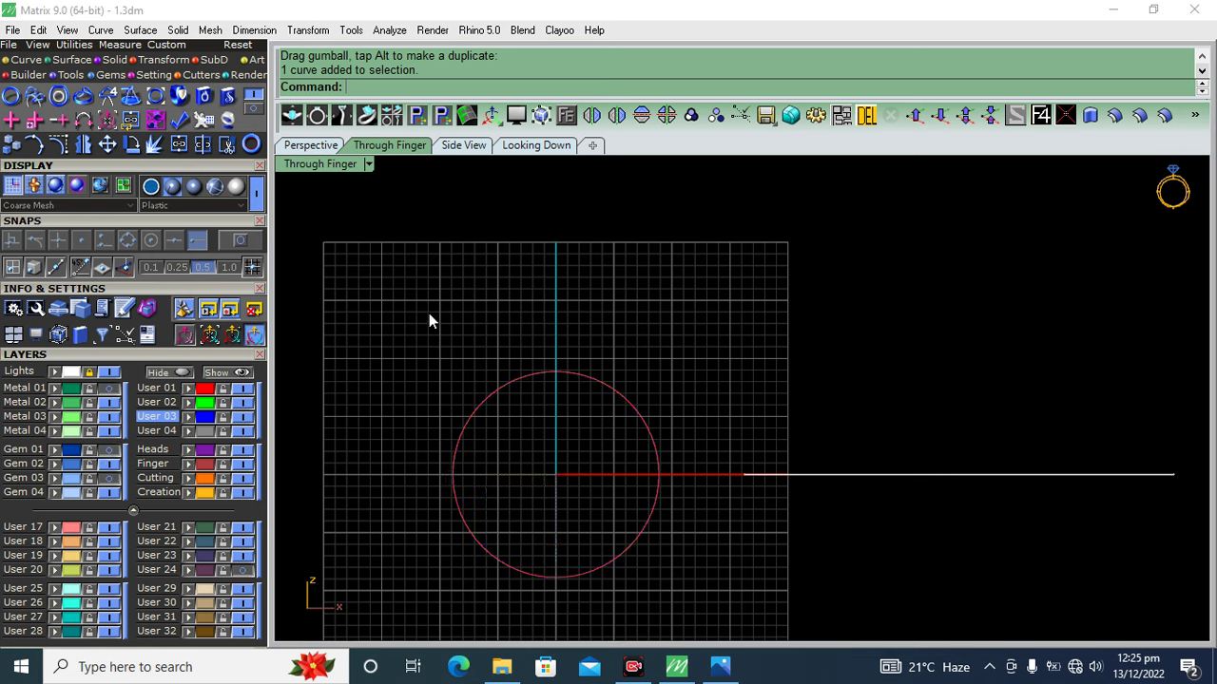
key(ctrl+a)
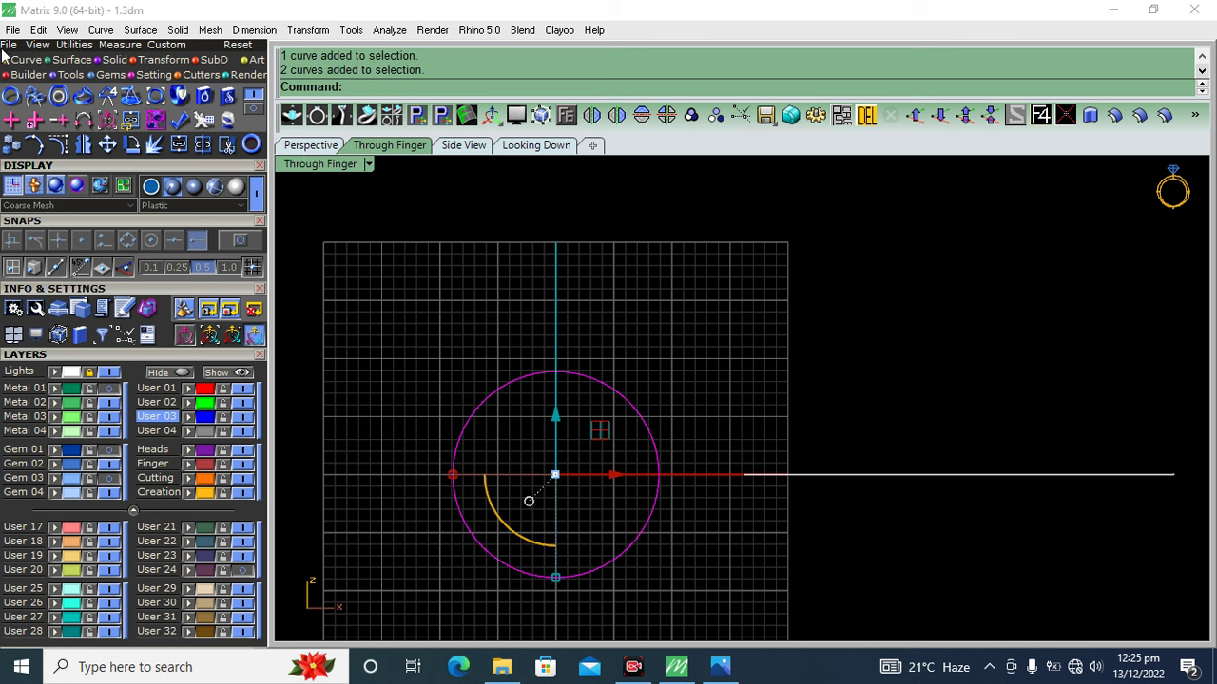
- Draw a BothSides vertical line starting at 0,0,0
click(13, 59)
click(34, 97)
text(0,0,0)
key(Return)
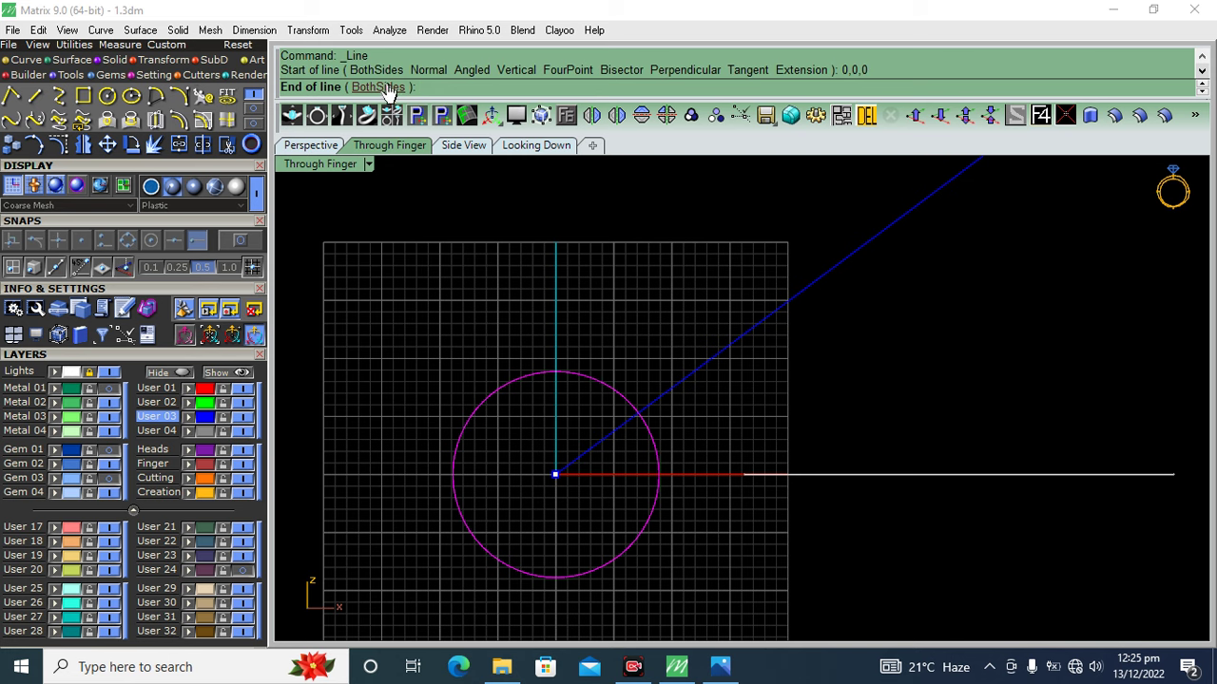
click(380, 88)
scroll(530, 219, down, 5)
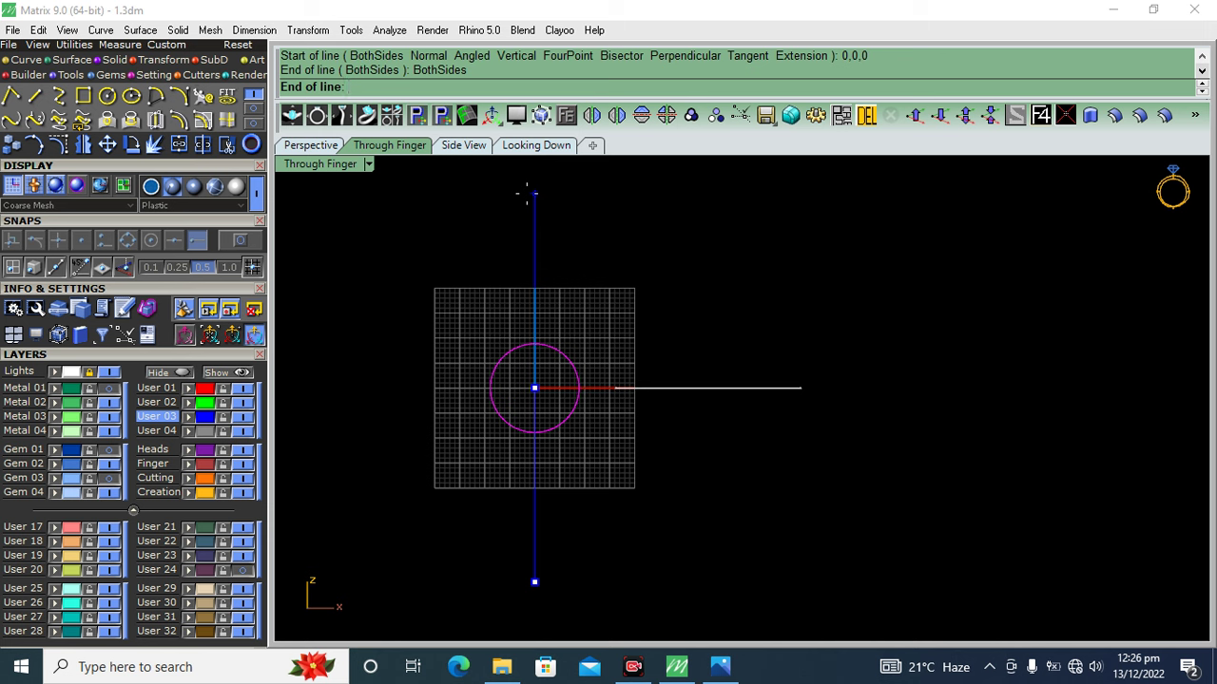
click(529, 194)
drag(467, 268, 467, 269)
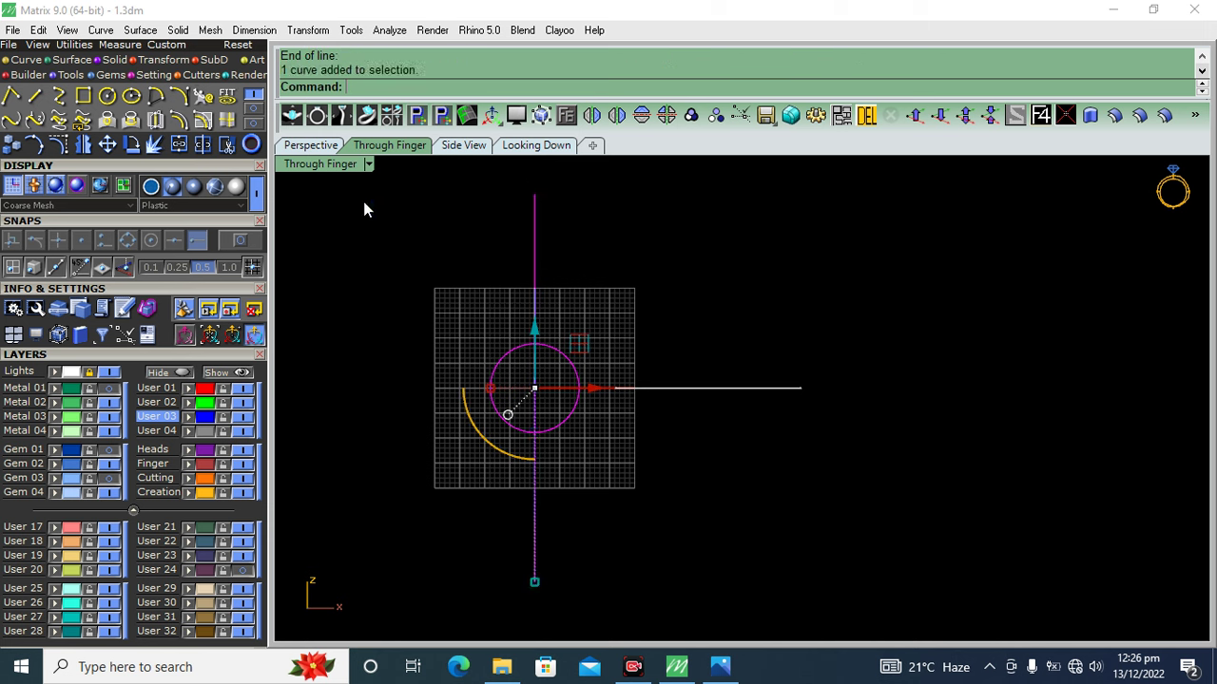
- Trim away the circle's right half with the line and delete the leftover arc
click(227, 144)
scroll(574, 367, up, 3)
click(560, 349)
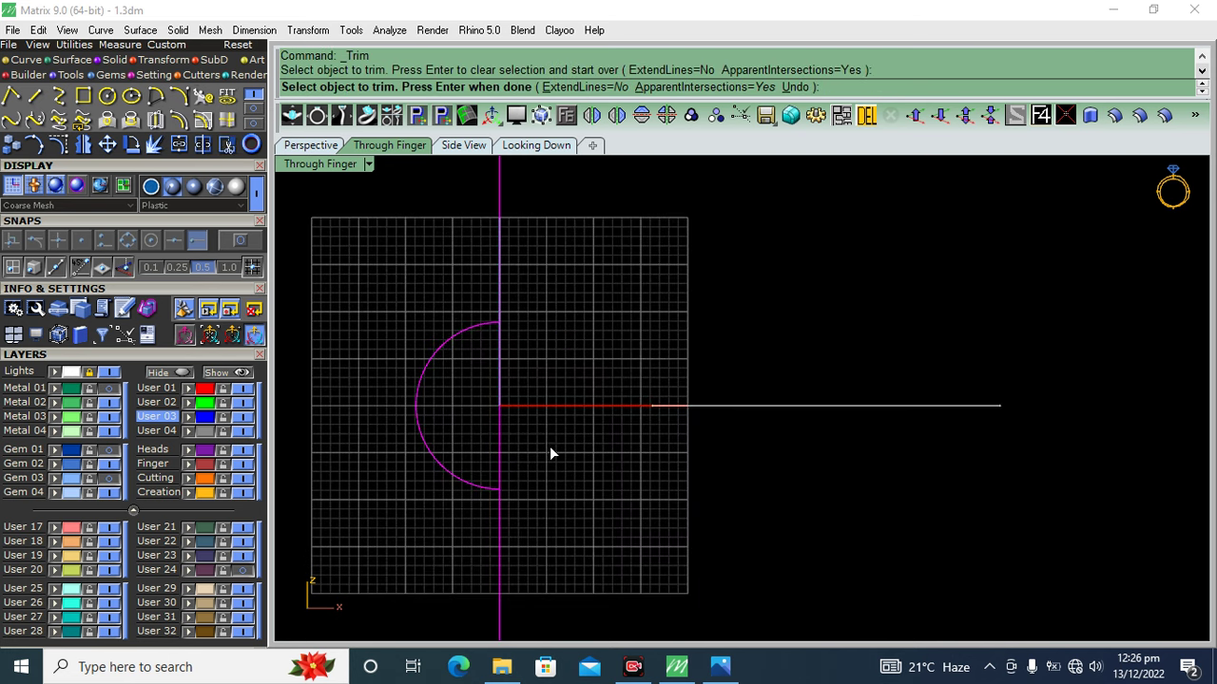
right_click(554, 448)
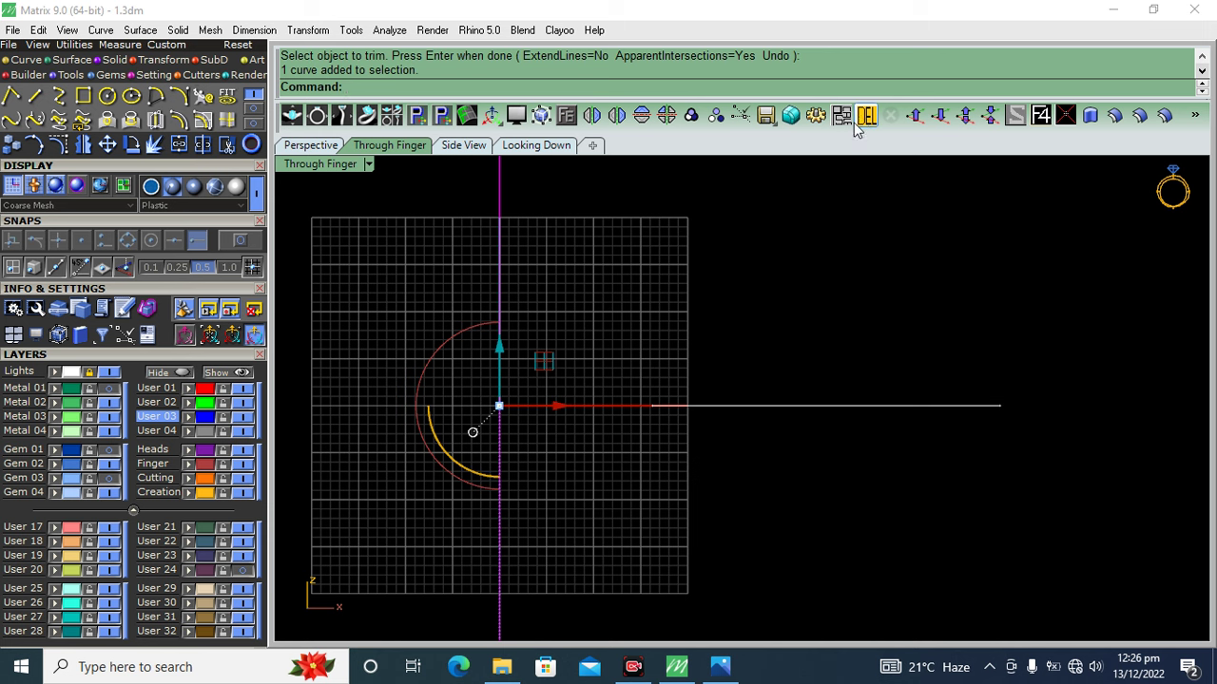
key(Delete)
click(325, 146)
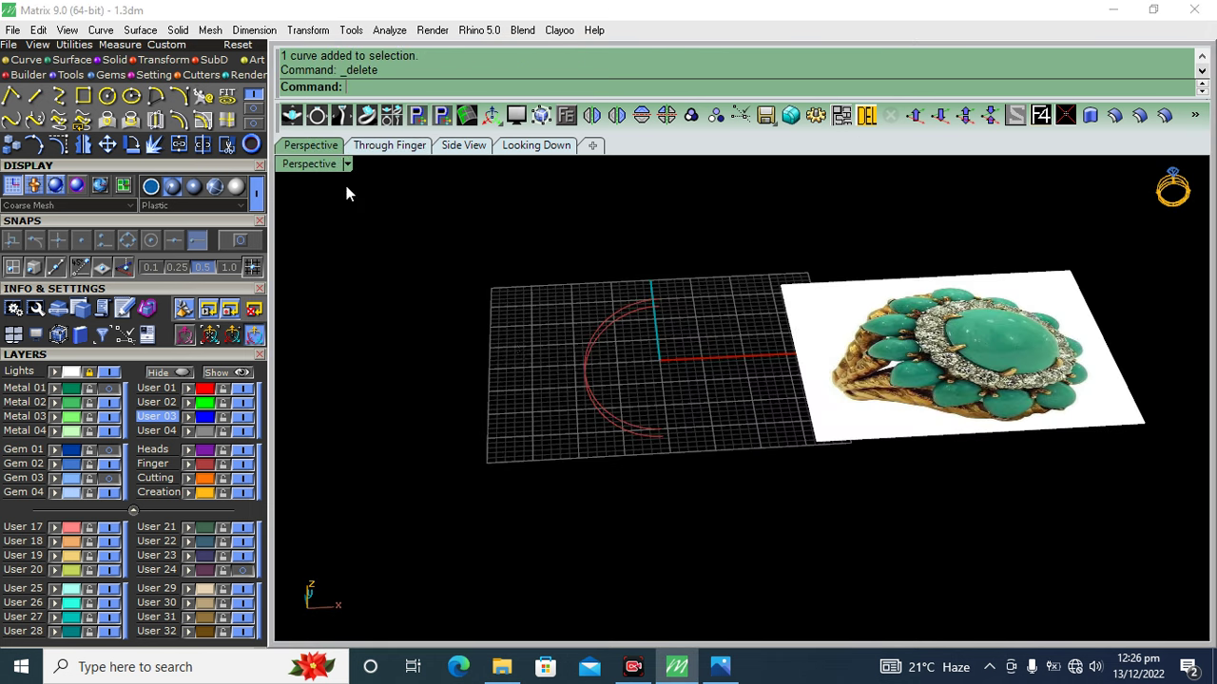
- In Side View, rotate the vertical line about its lower point to a slight tilt
scroll(621, 334, up, 2)
scroll(621, 335, up, 2)
click(622, 278)
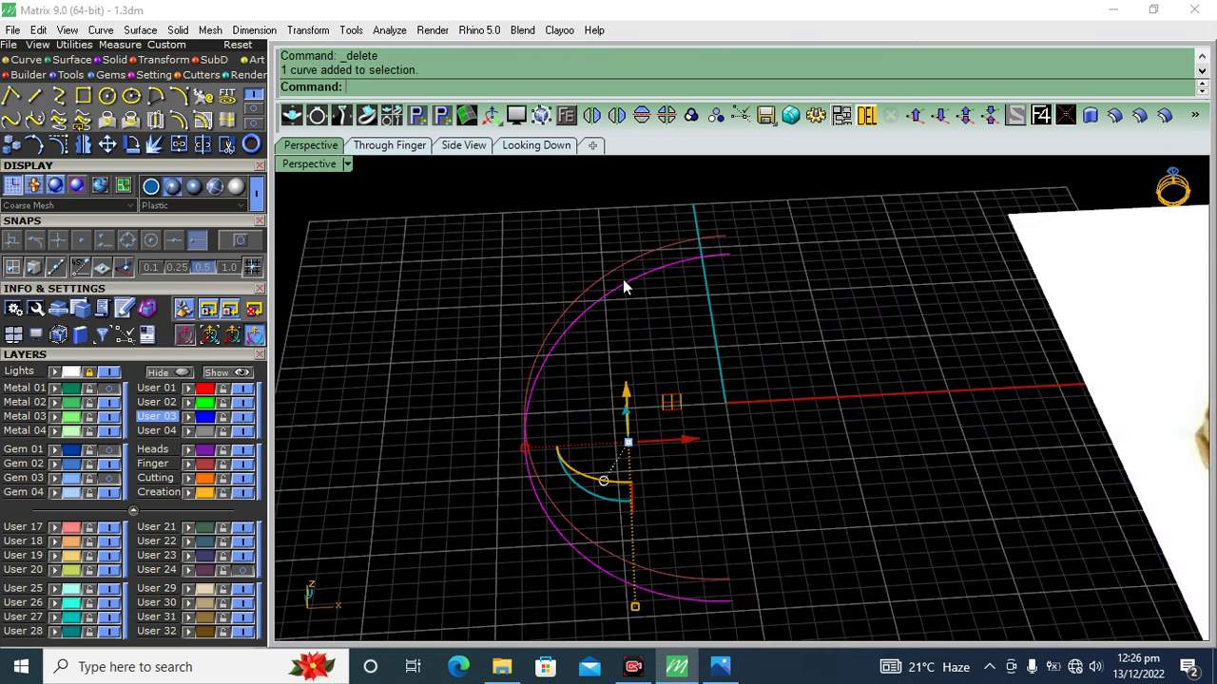
click(463, 146)
scroll(590, 491, up, 1)
scroll(589, 491, up, 1)
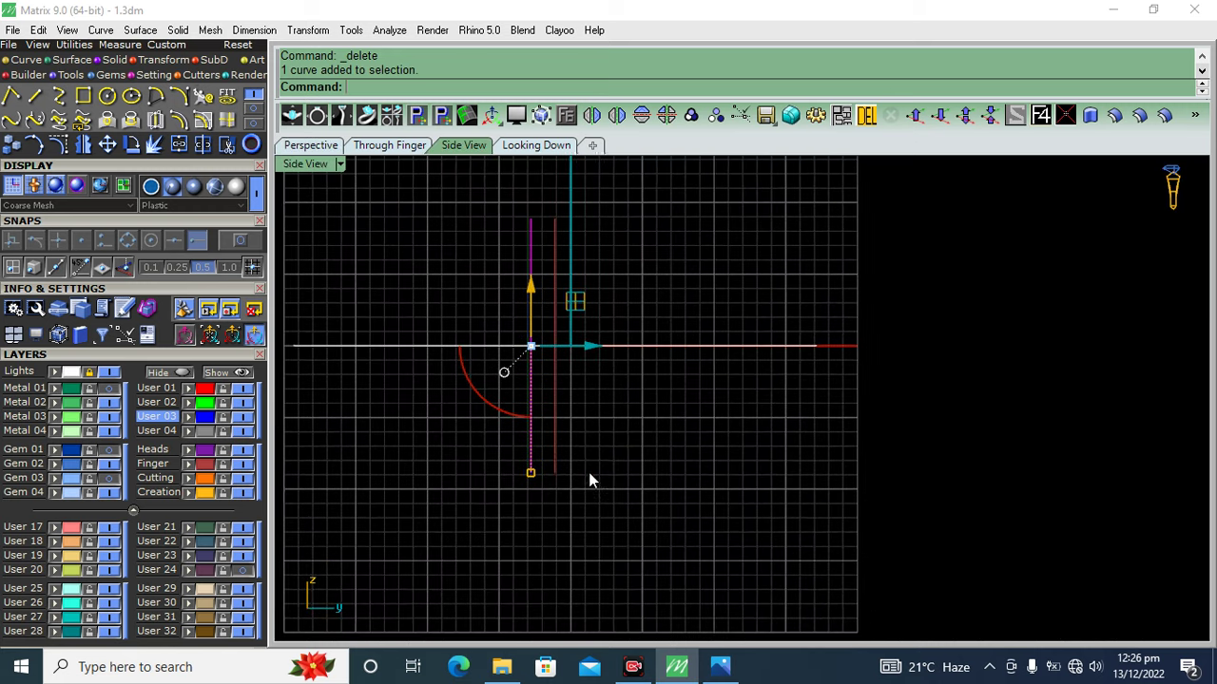
scroll(571, 480, up, 1)
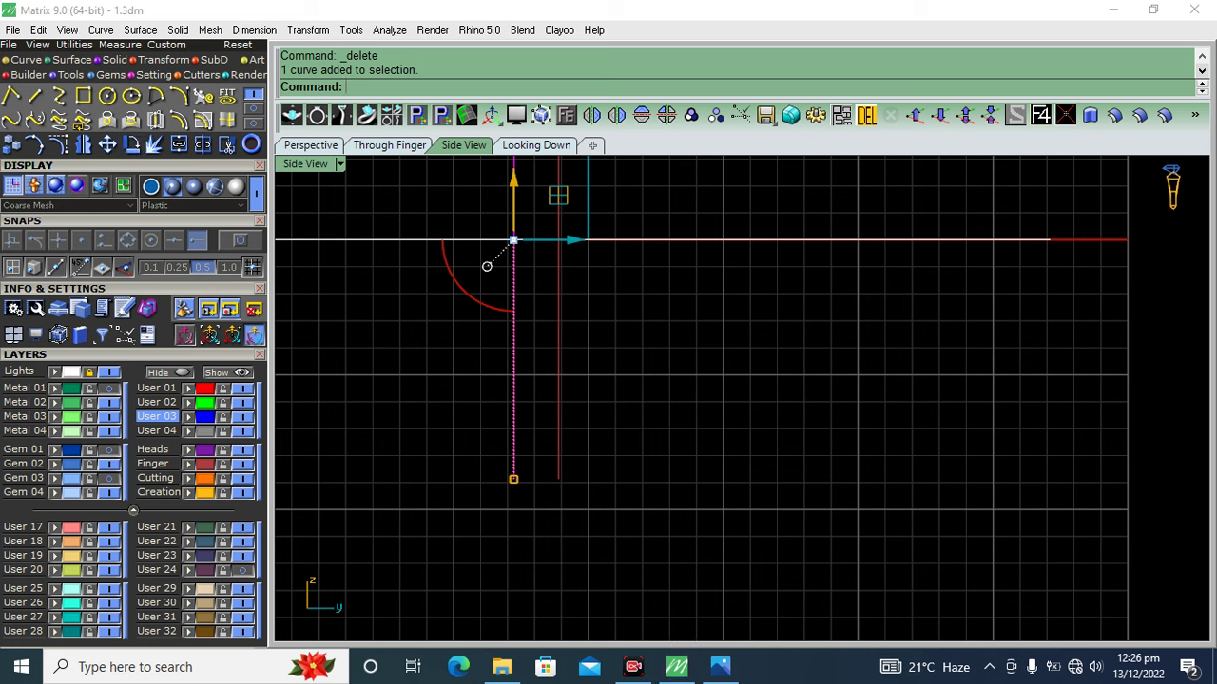
click(131, 143)
click(516, 447)
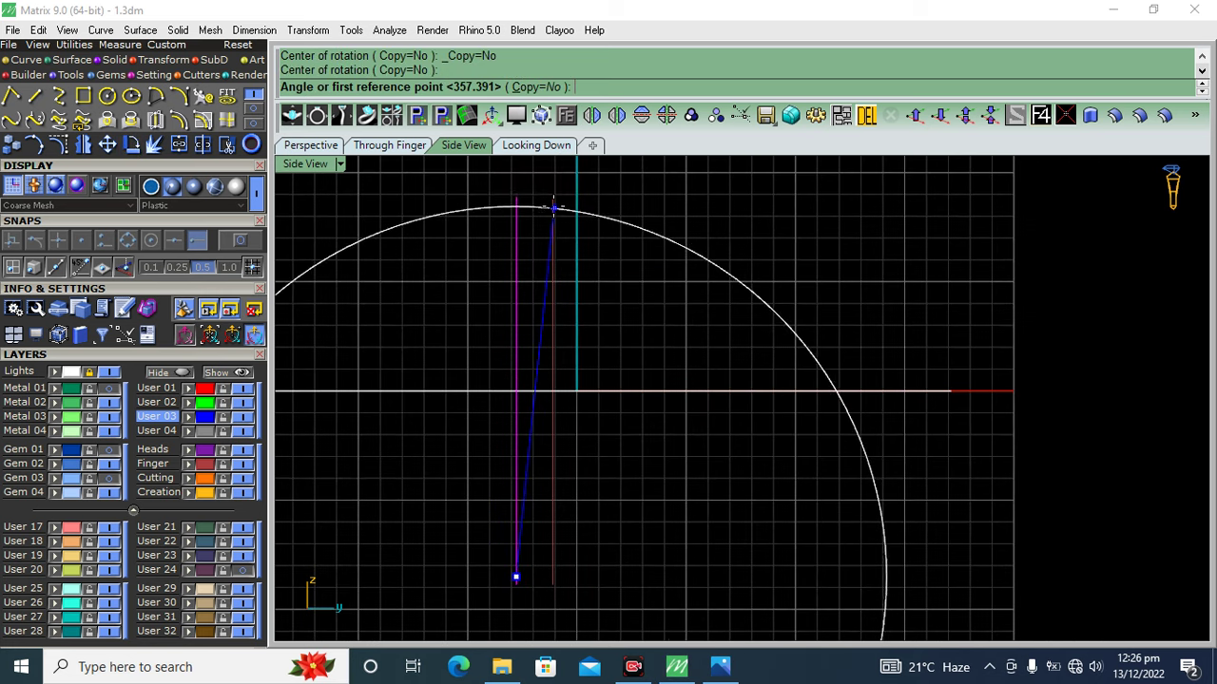
click(516, 197)
click(534, 205)
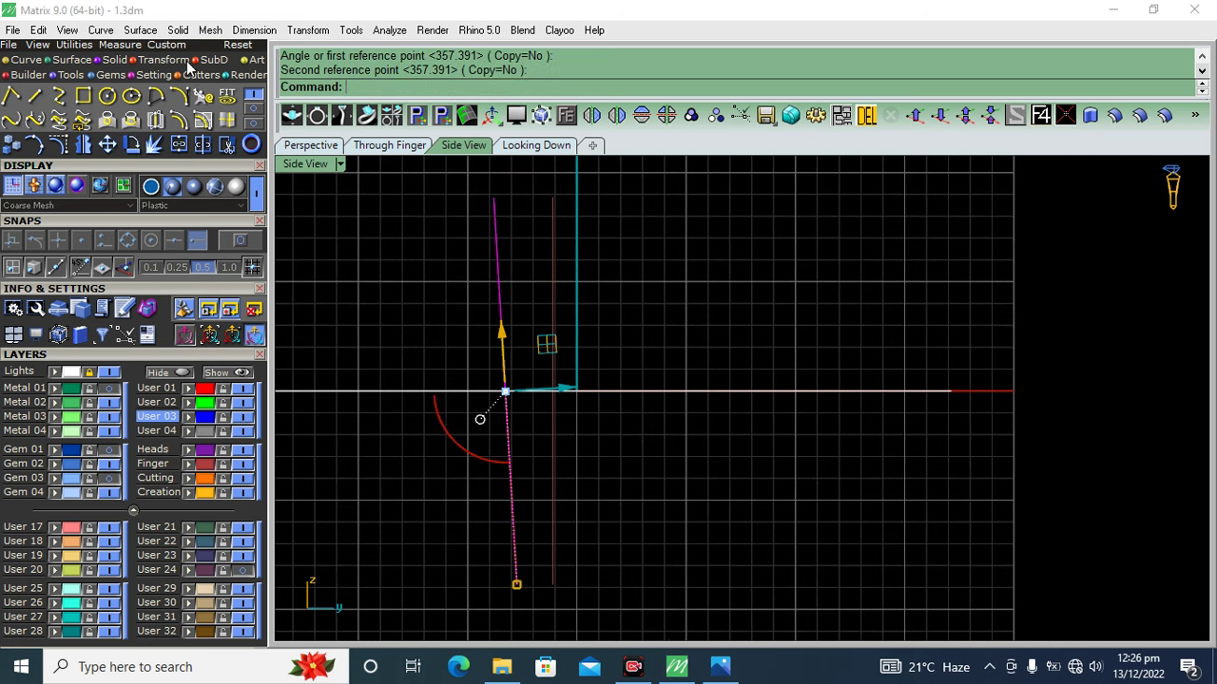
click(162, 61)
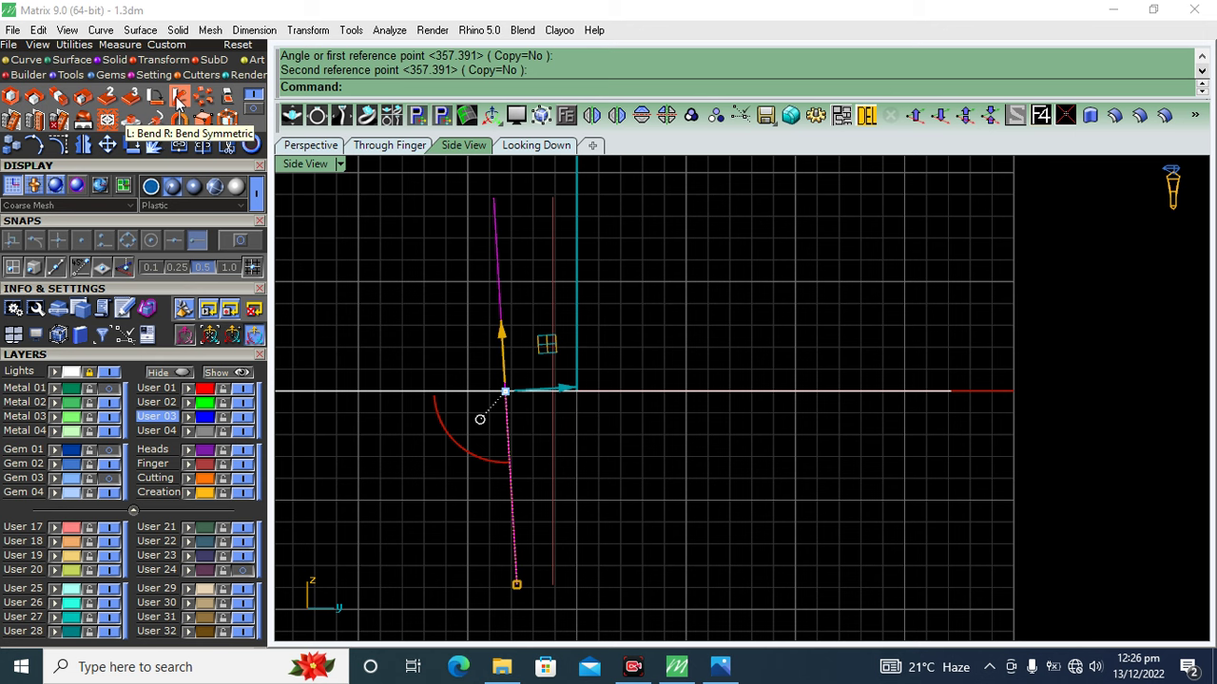
- Bend the tilted rail line twice so its top curves gently
click(179, 98)
scroll(510, 305, down, 3)
click(513, 495)
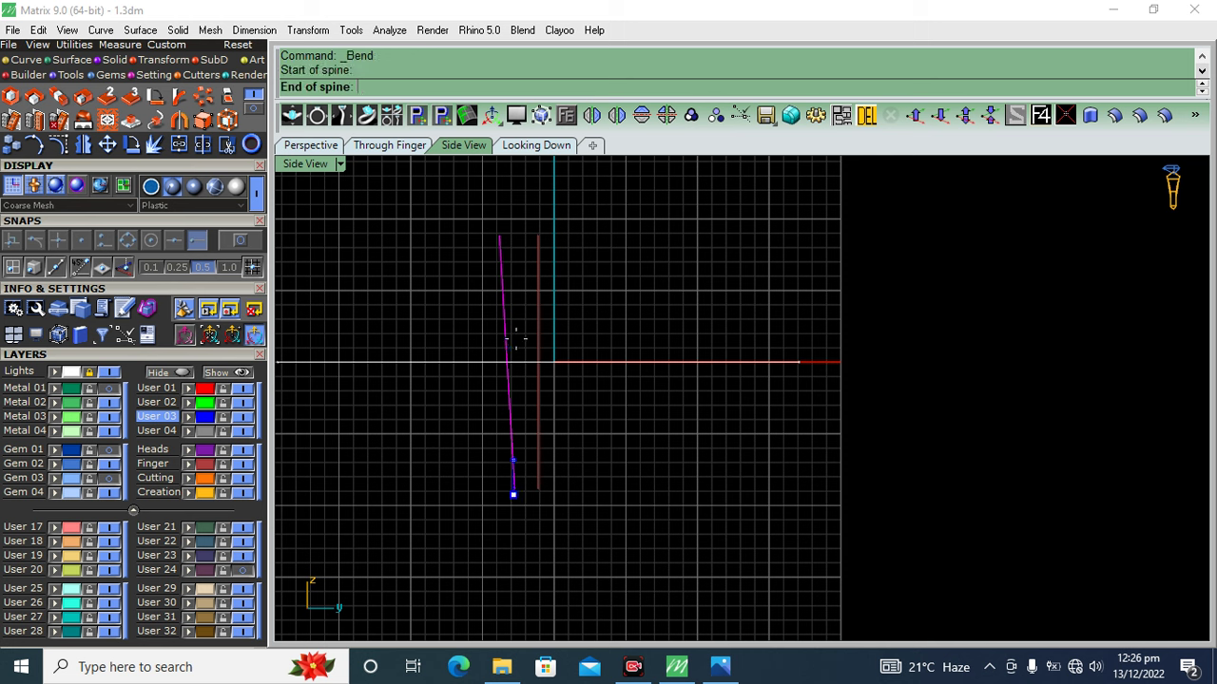
click(502, 230)
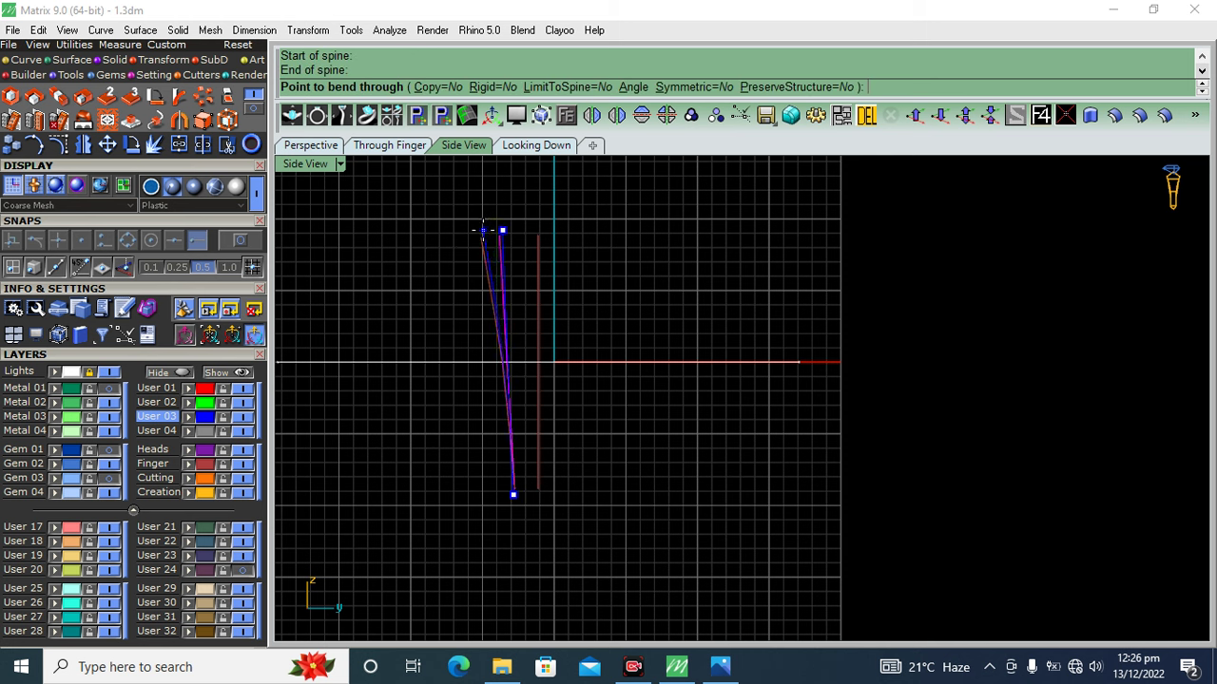
click(505, 321)
right_click(505, 337)
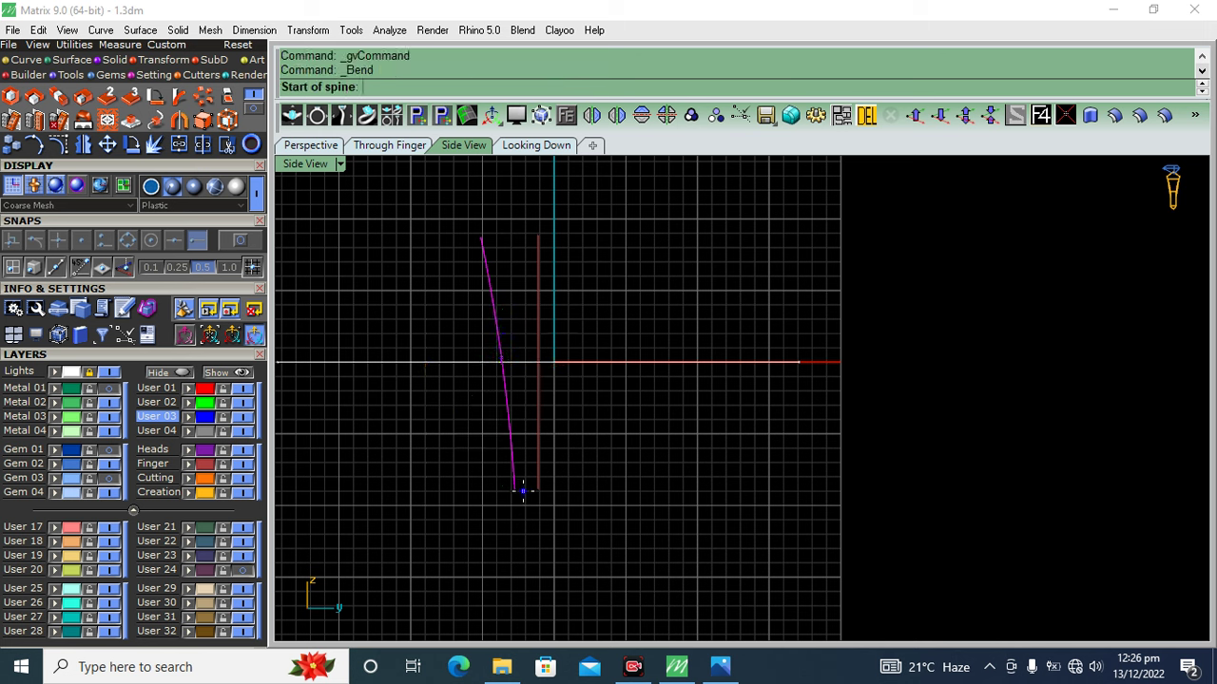
click(501, 364)
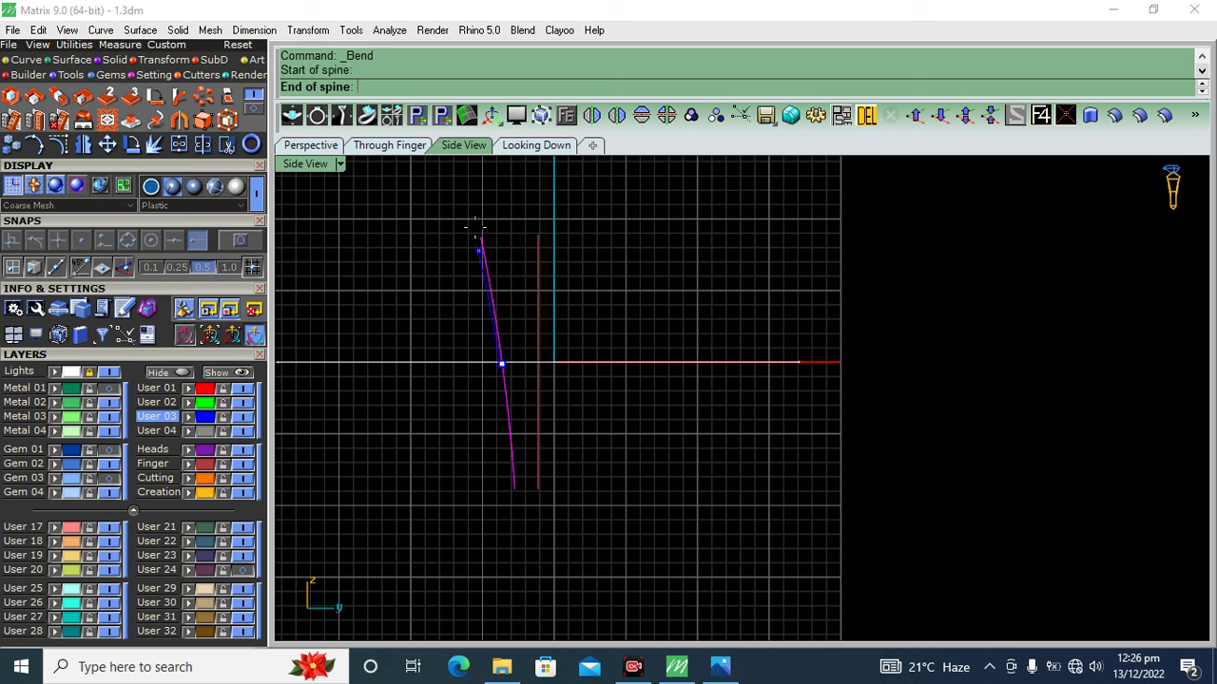
click(480, 236)
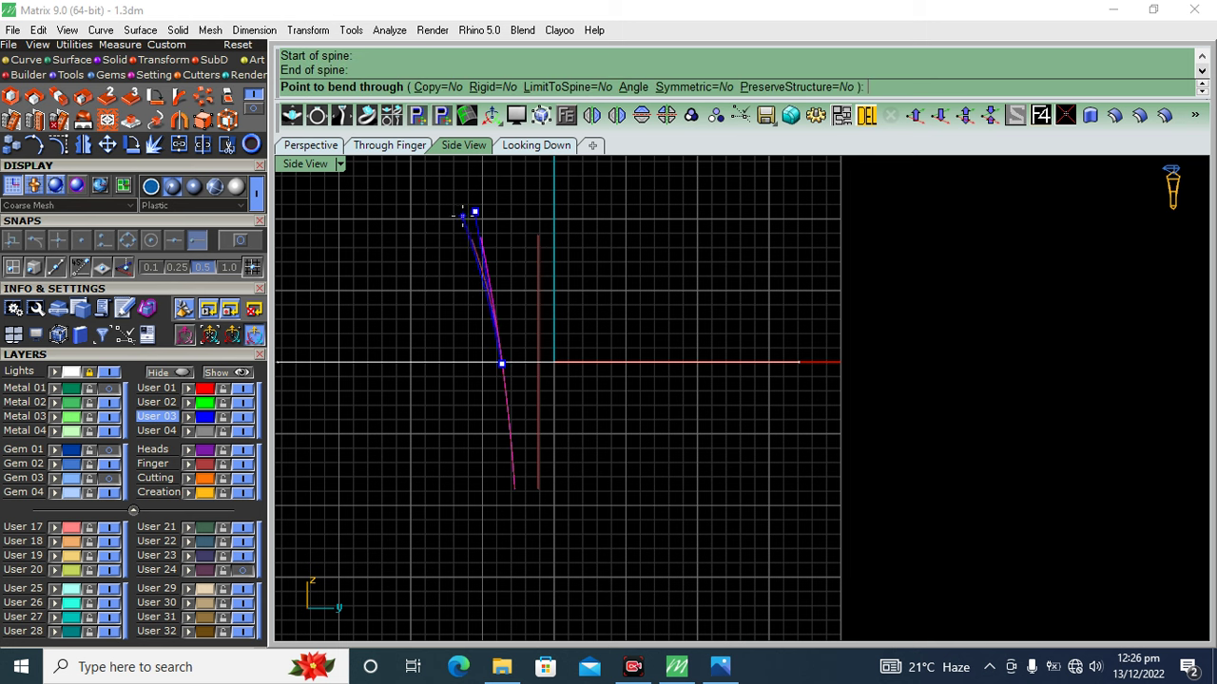
click(463, 214)
- Bend the other vertical rail line the same way and view both in perspective
drag(572, 208, 530, 262)
right_click(531, 261)
click(538, 489)
click(538, 233)
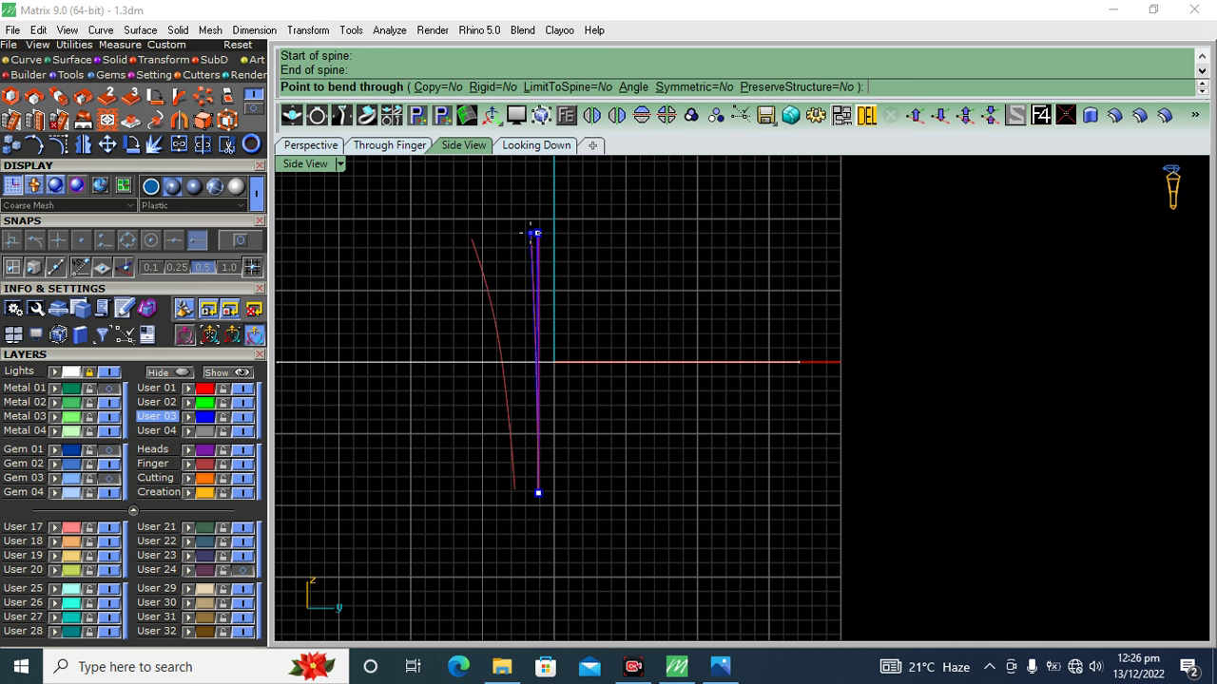
click(531, 241)
right_click(531, 241)
click(533, 362)
click(521, 196)
click(525, 237)
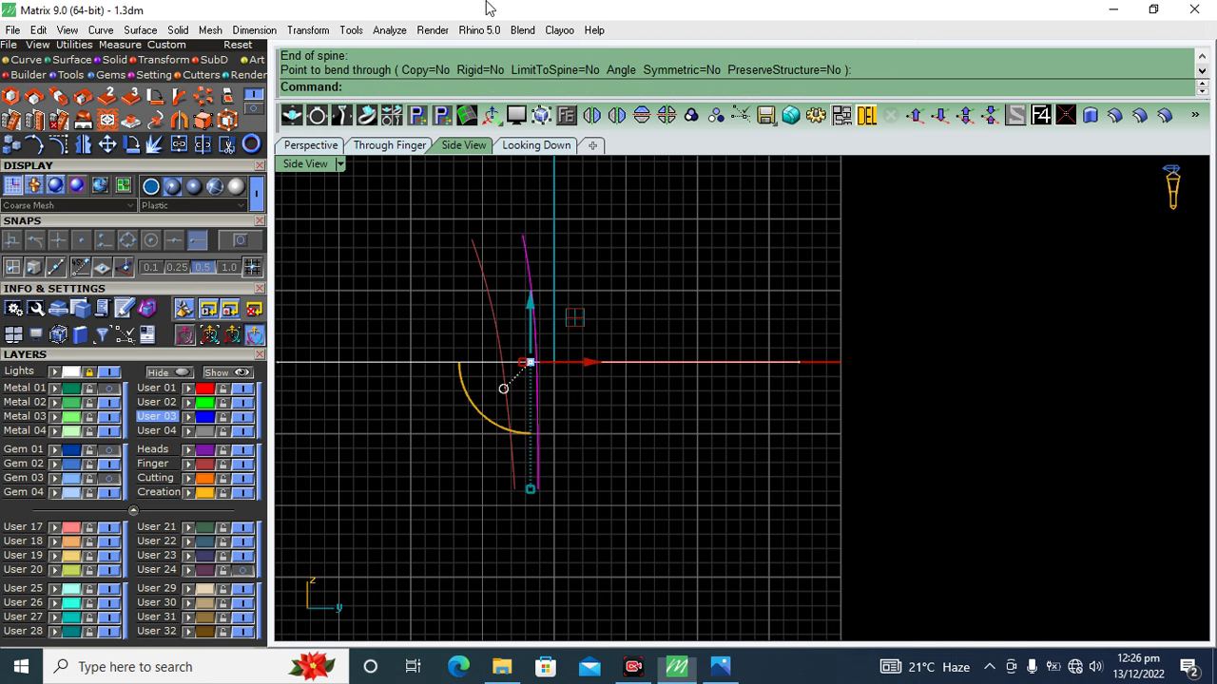
click(302, 147)
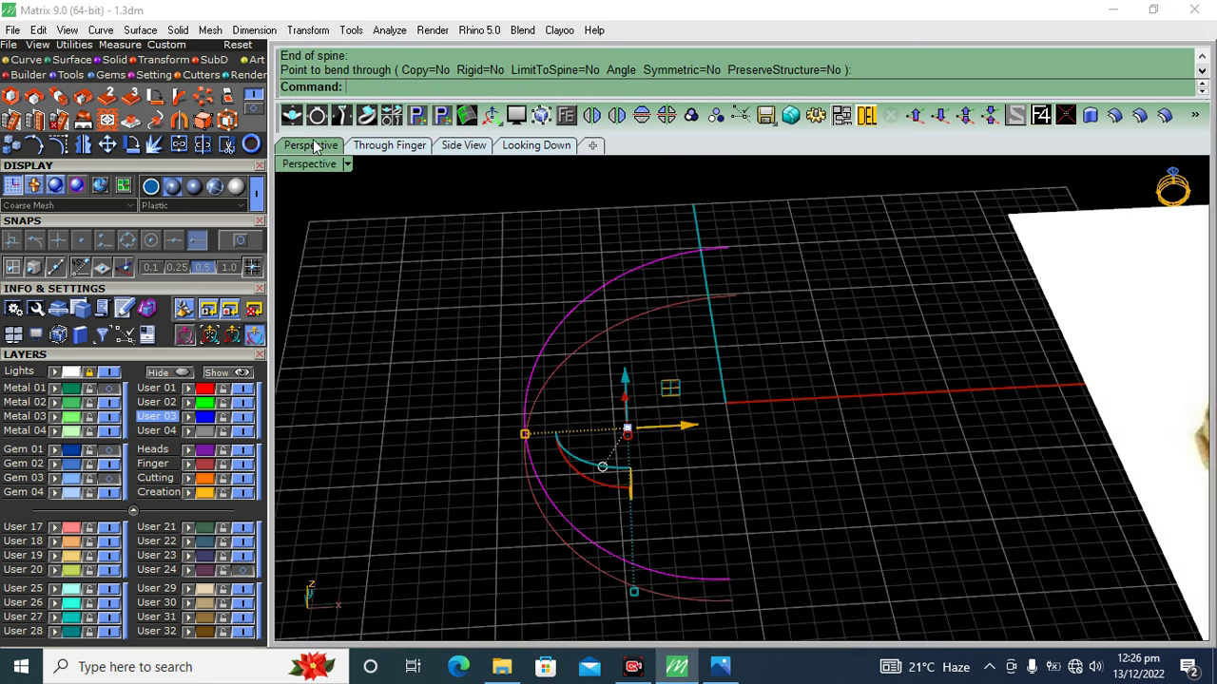
- Show Metal 01 and group the ring head's metal parts in the Through Finger view
click(671, 311)
click(96, 388)
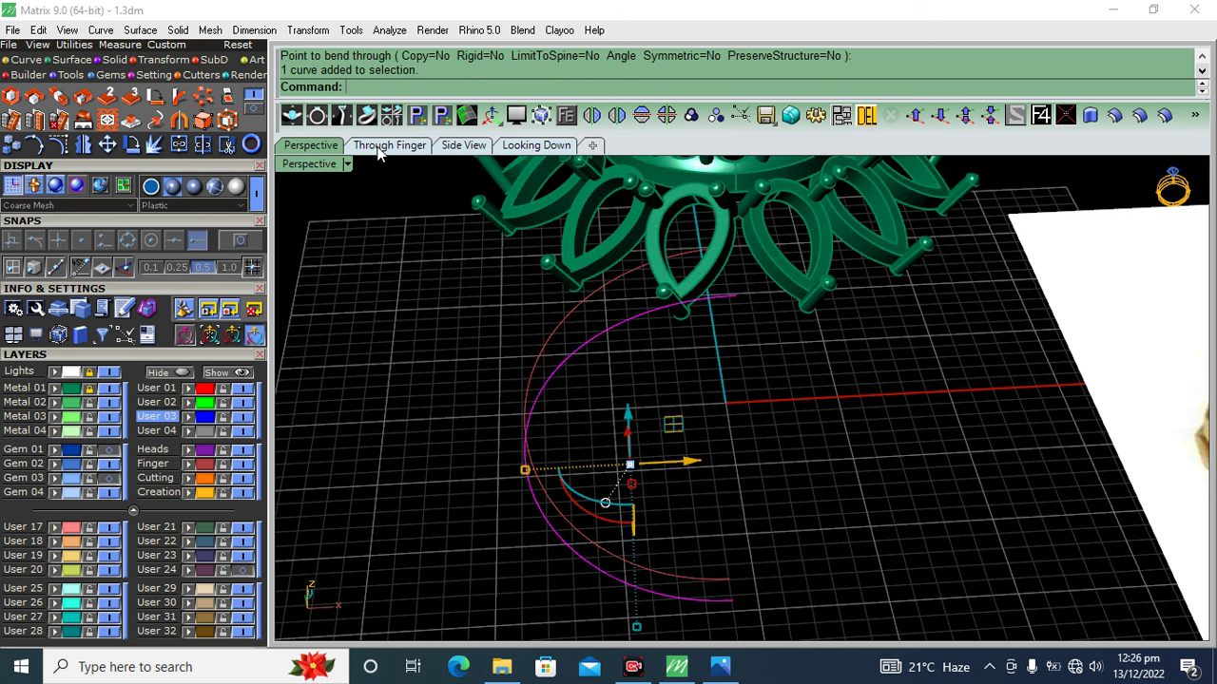
click(389, 144)
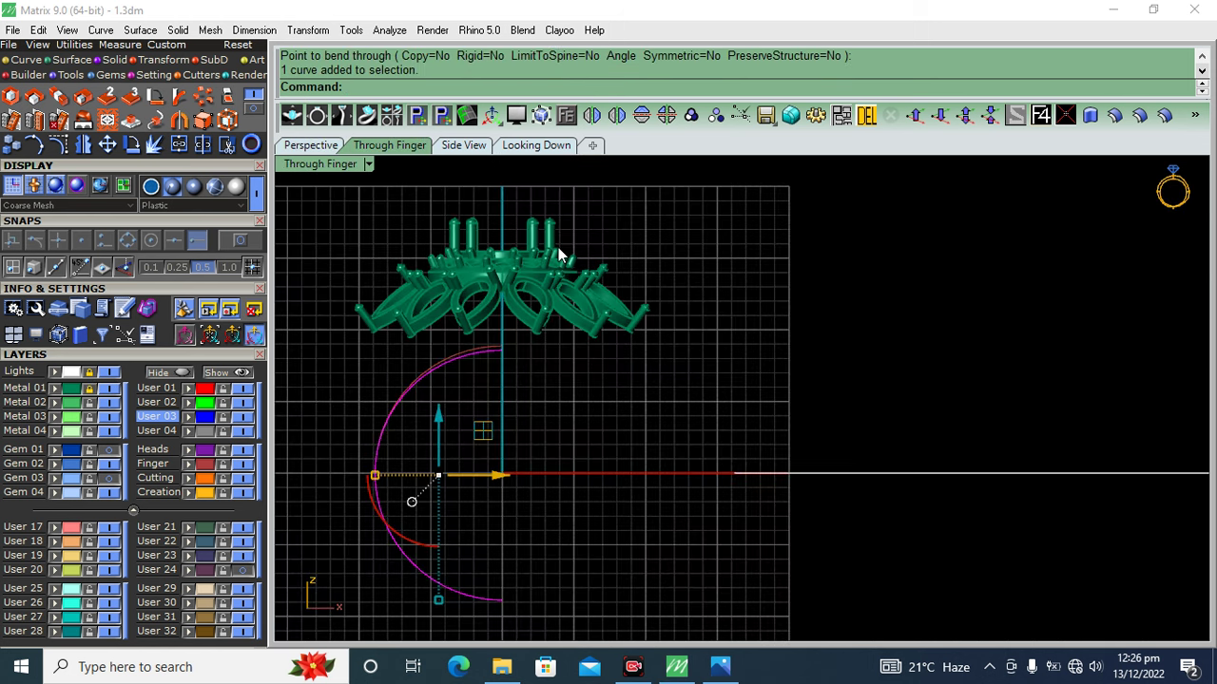
key(Escape)
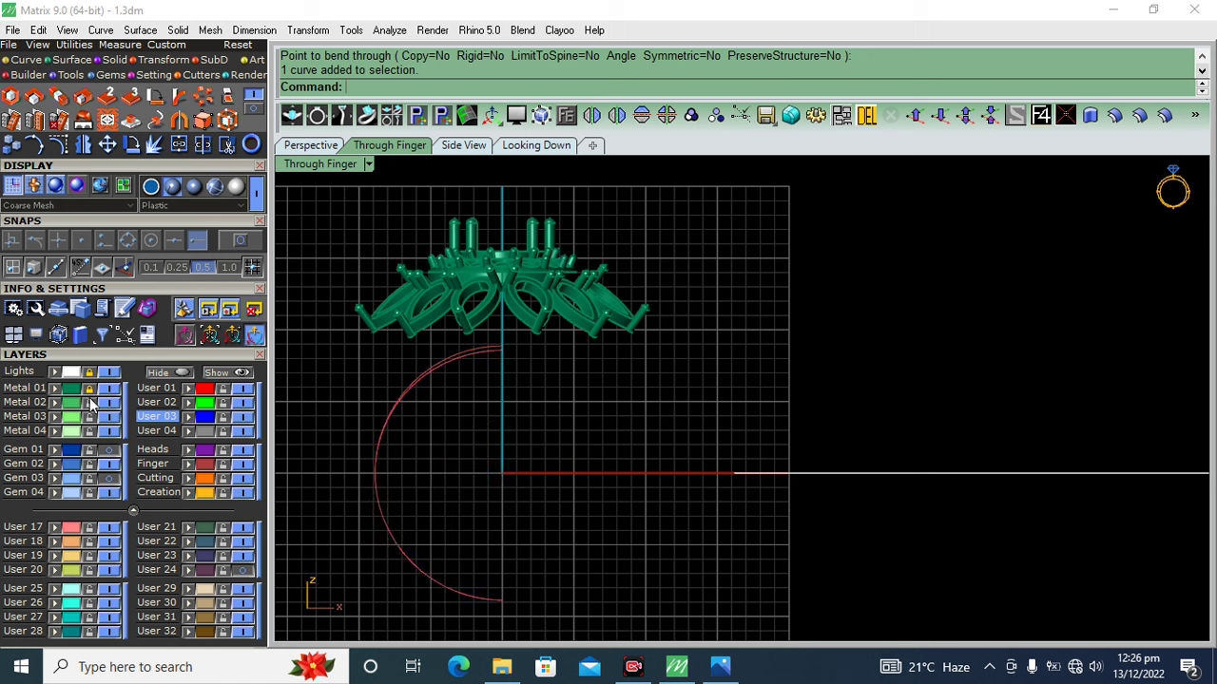
click(181, 372)
scroll(510, 279, up, 2)
click(510, 279)
scroll(535, 279, up, 2)
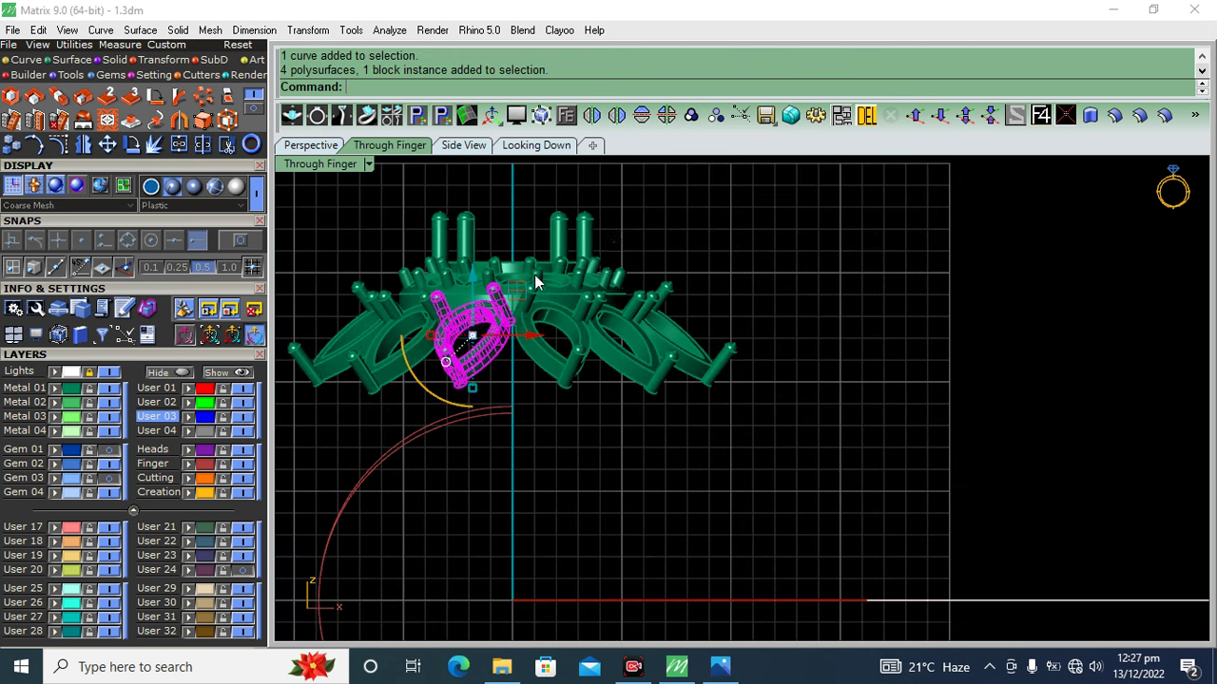
key(ctrl+a)
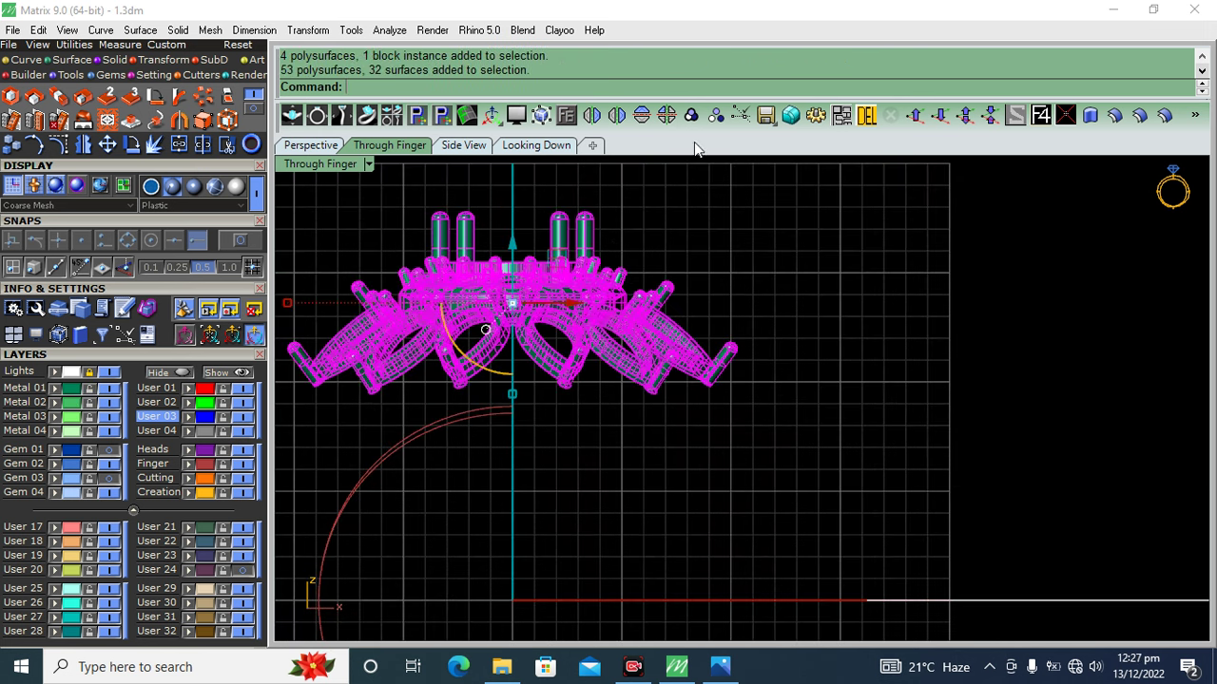
click(691, 115)
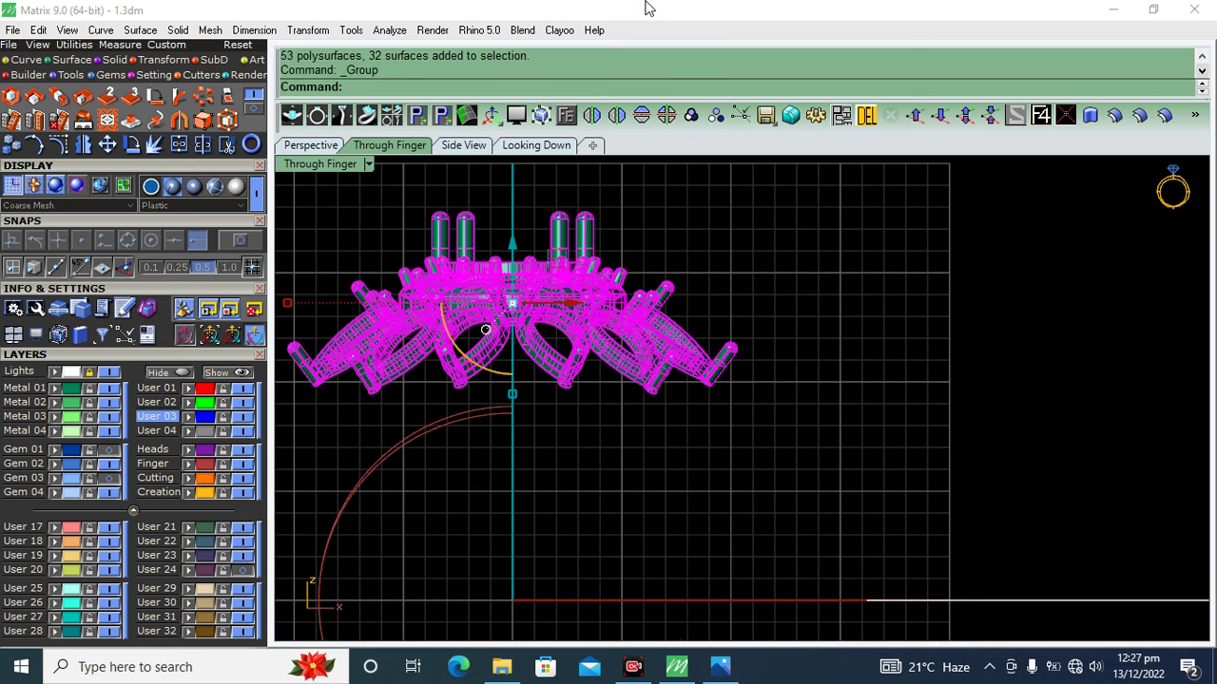
- Show the gem layers, group the whole head with its gems, and move it down toward the rails
click(110, 456)
scroll(589, 281, down, 2)
drag(760, 202, 367, 359)
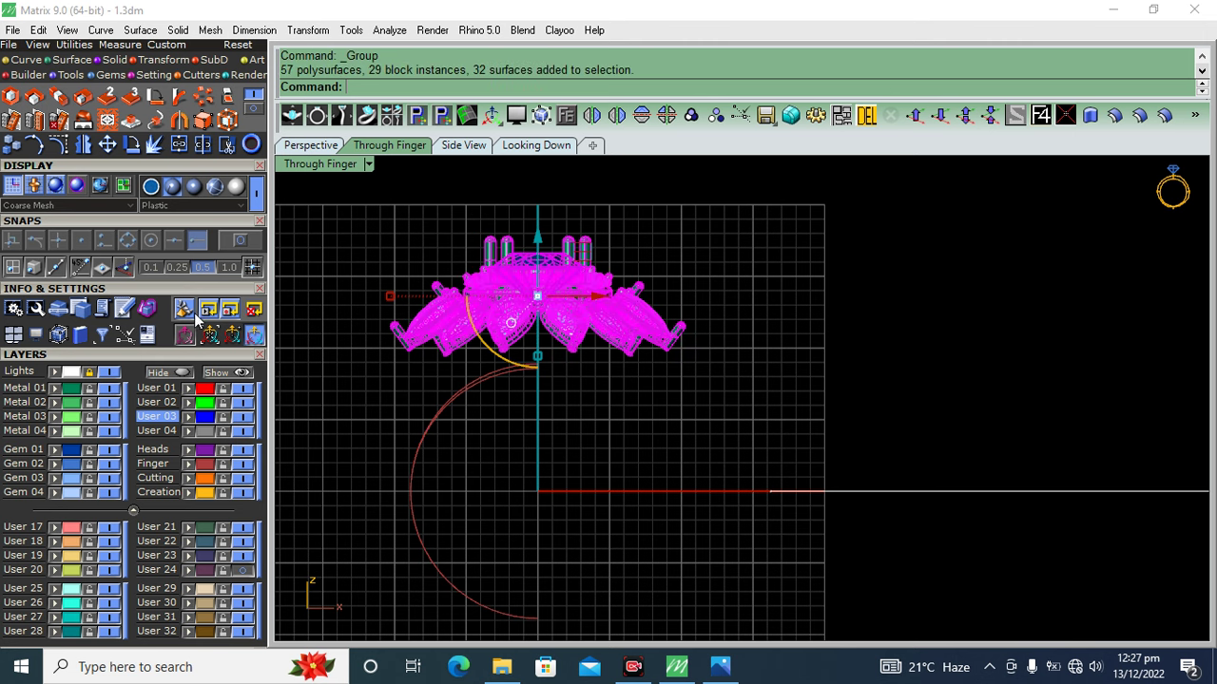
click(691, 115)
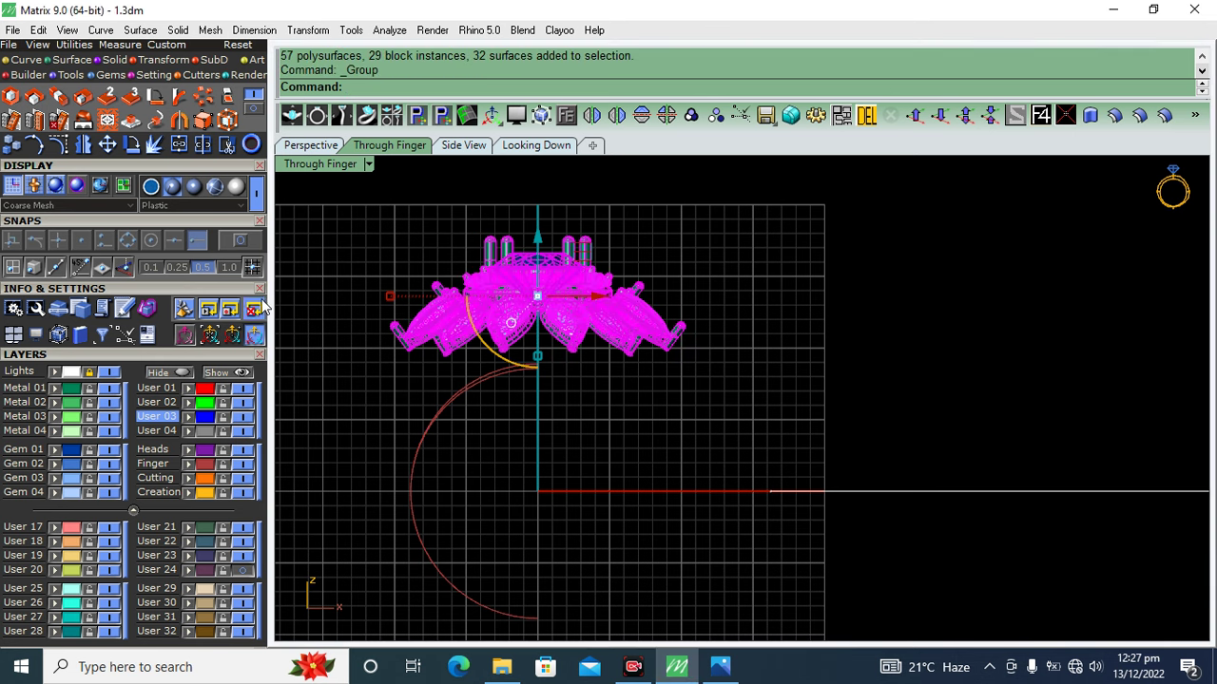
scroll(544, 257, up, 1)
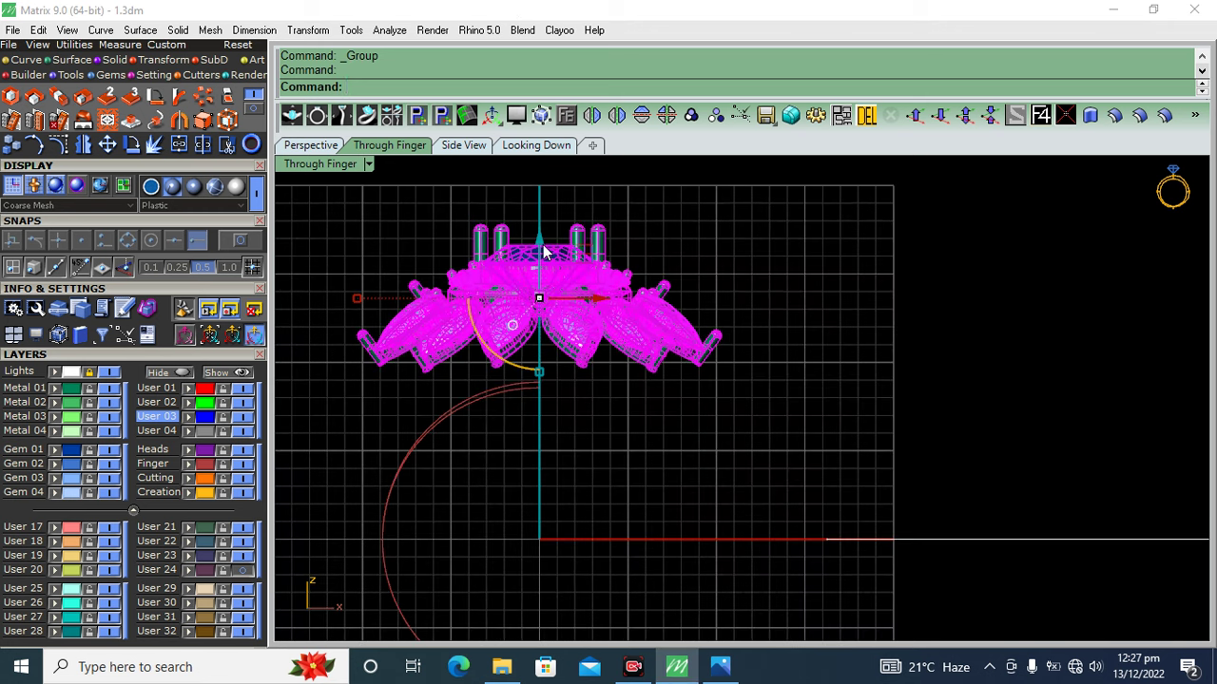
drag(543, 252, 673, 311)
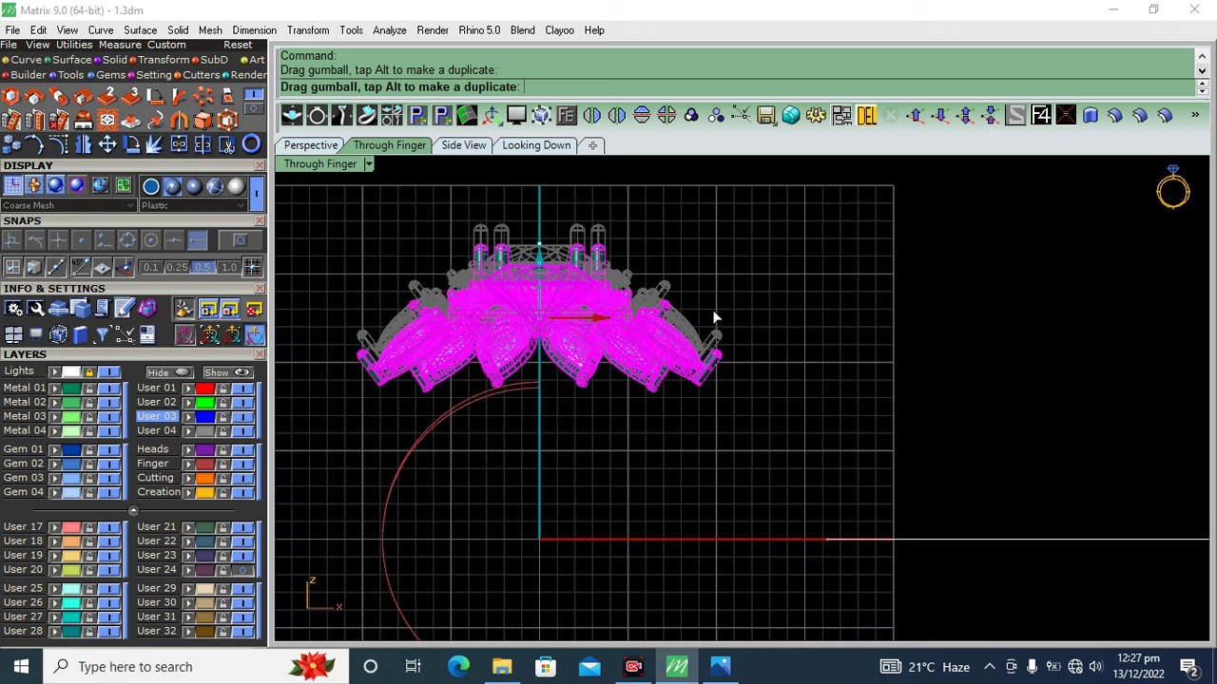
click(538, 145)
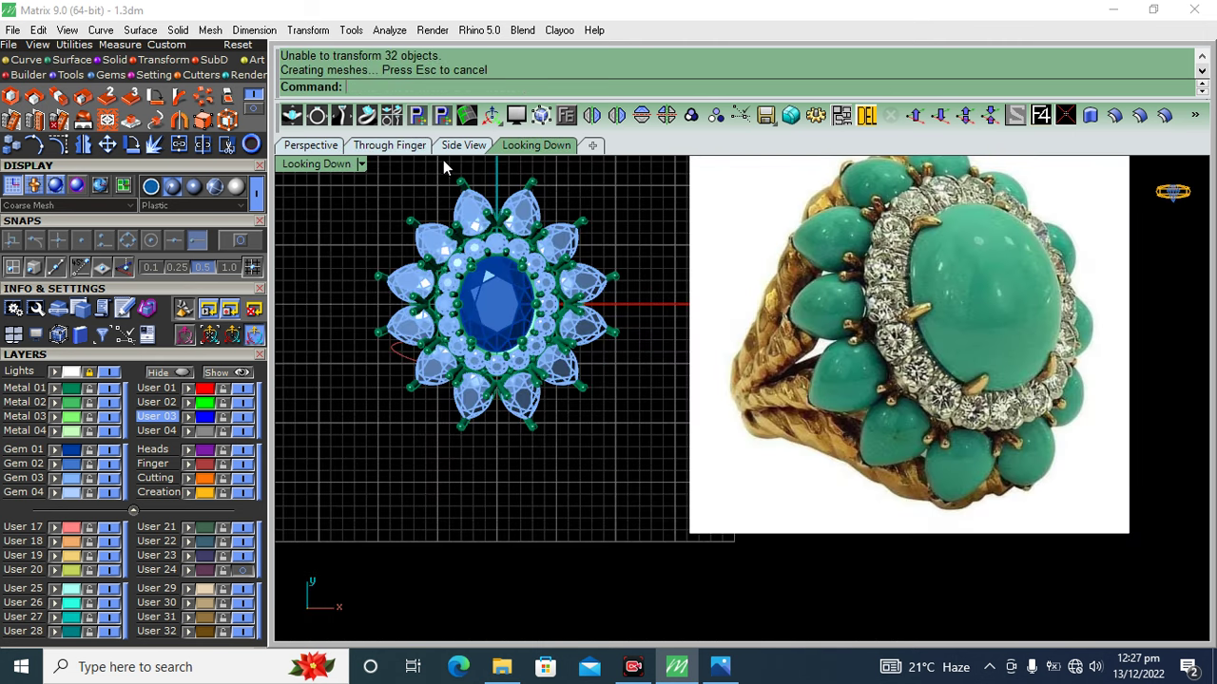
- Select the elliptical helix curve, hiding the metal head, pear and round gems, and oval centre stone
scroll(393, 348, up, 3)
click(425, 371)
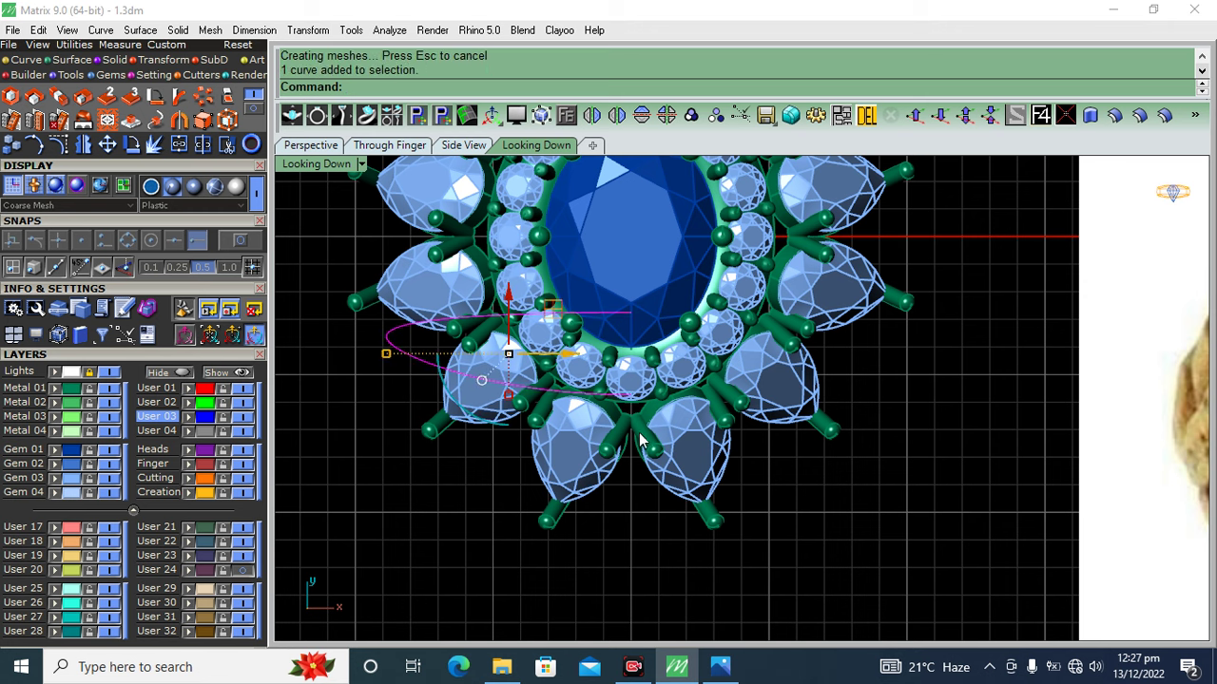
scroll(546, 501, down, 3)
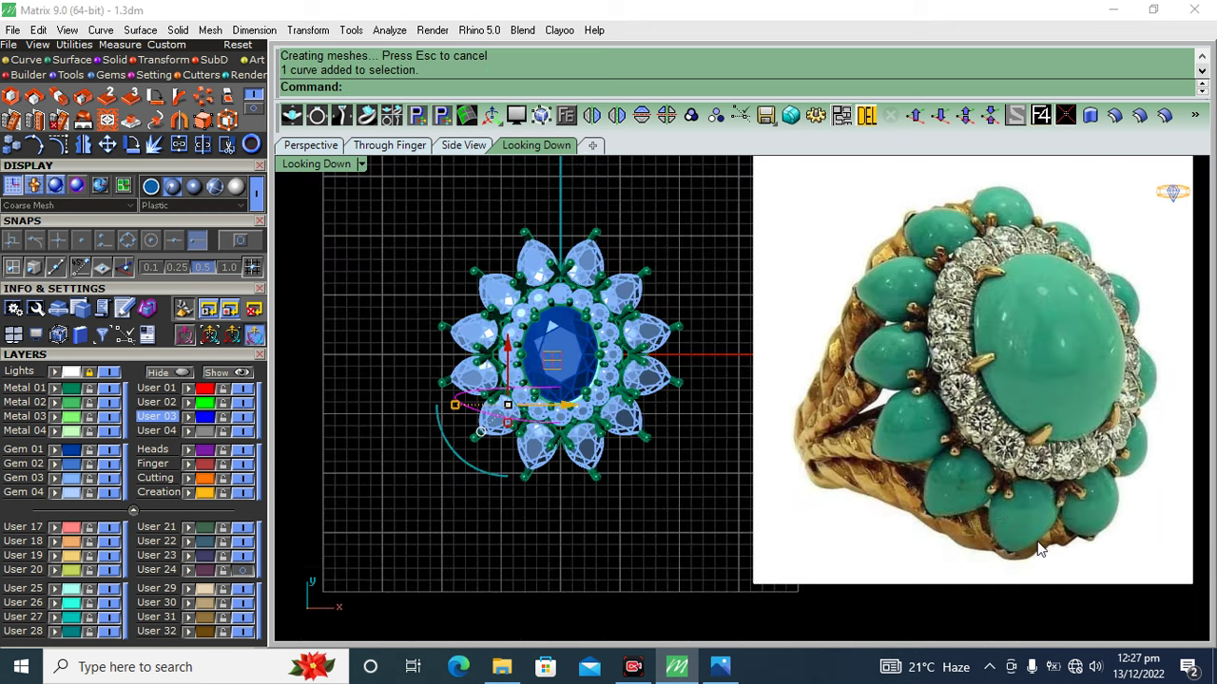
scroll(527, 439, up, 3)
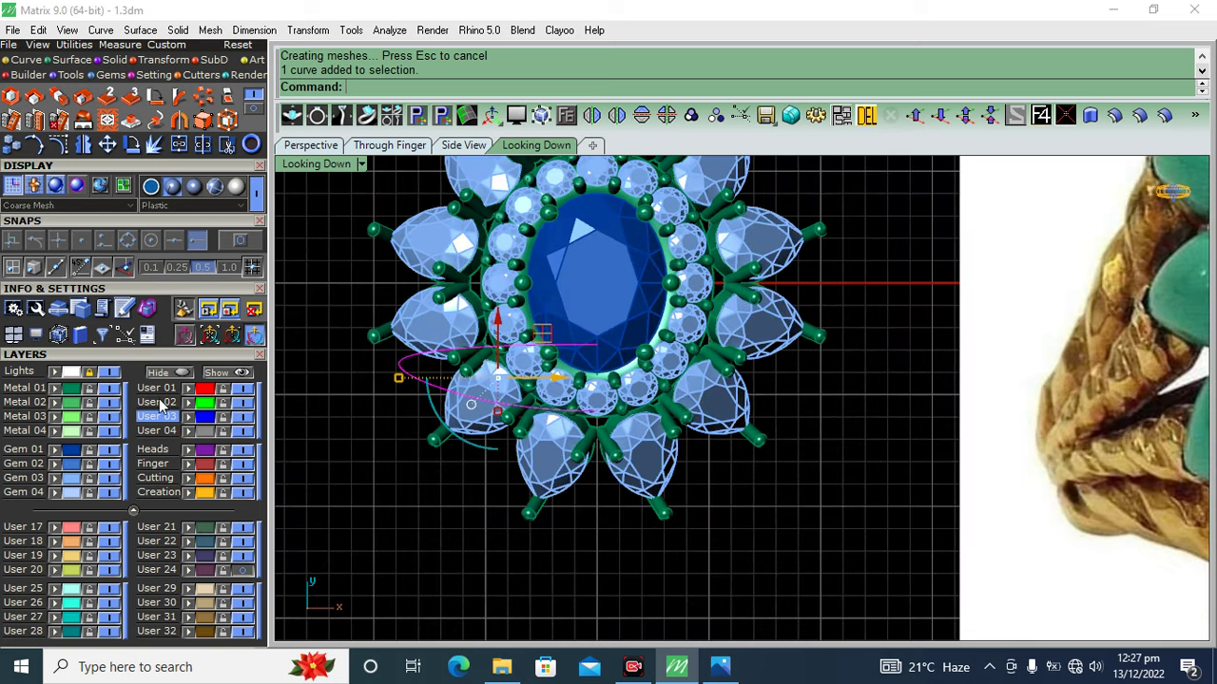
click(106, 389)
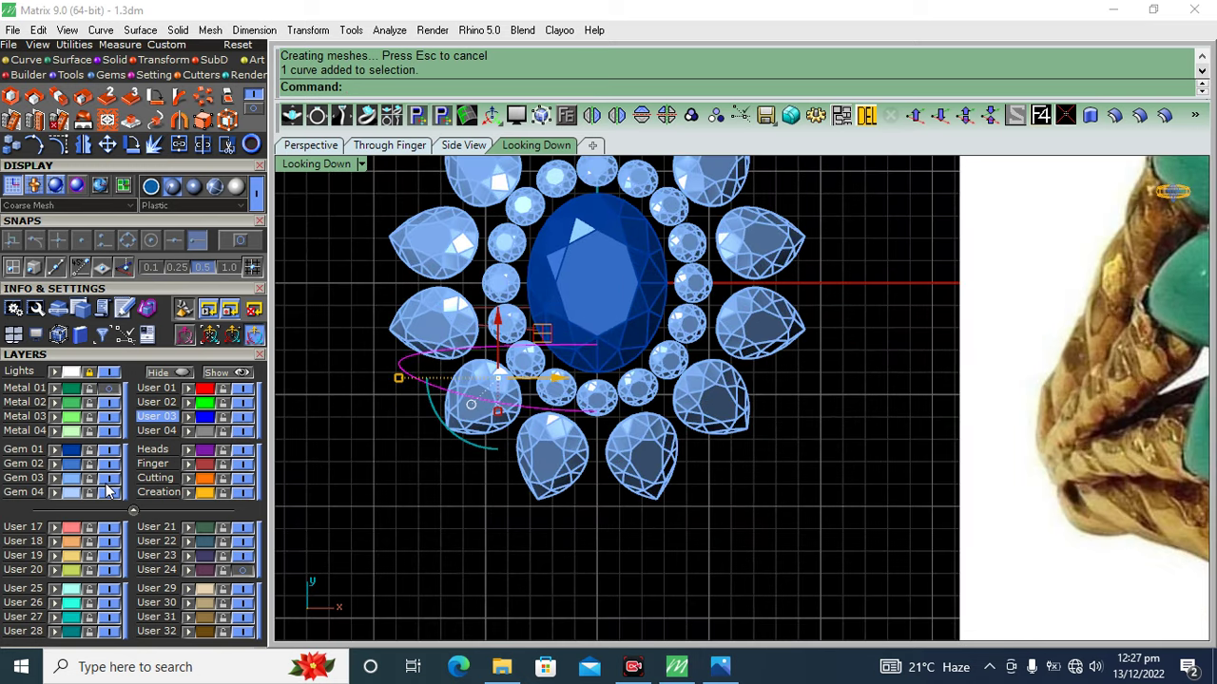
click(107, 492)
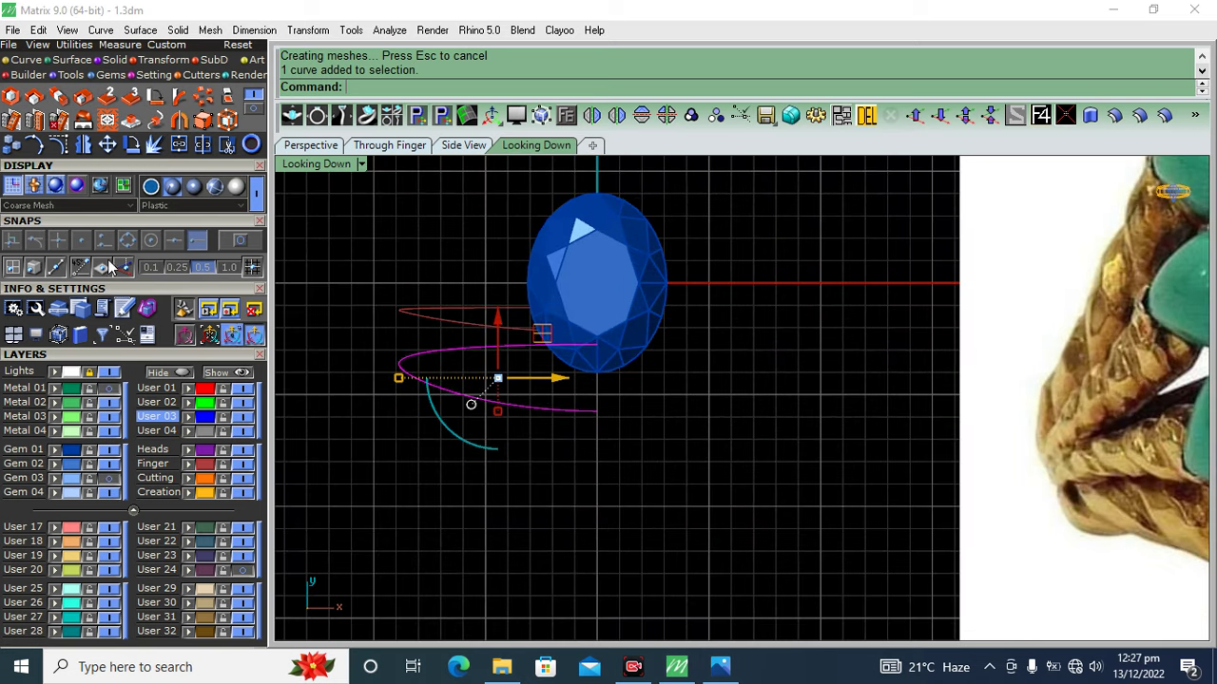
click(63, 148)
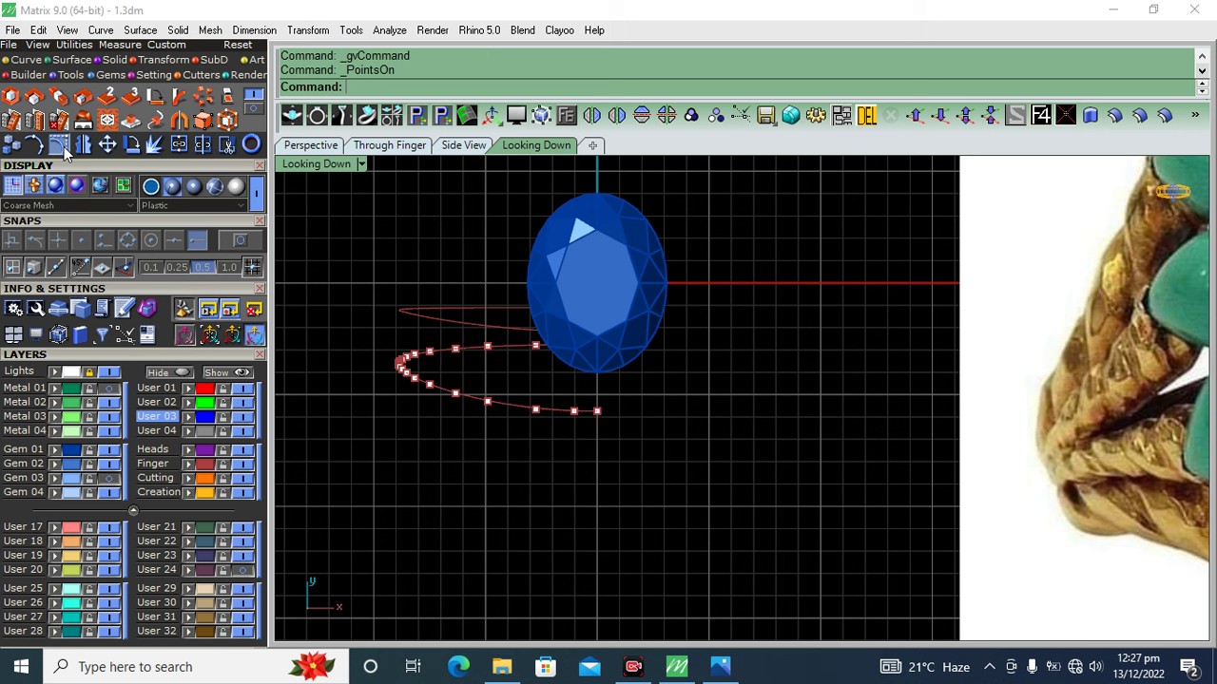
click(108, 462)
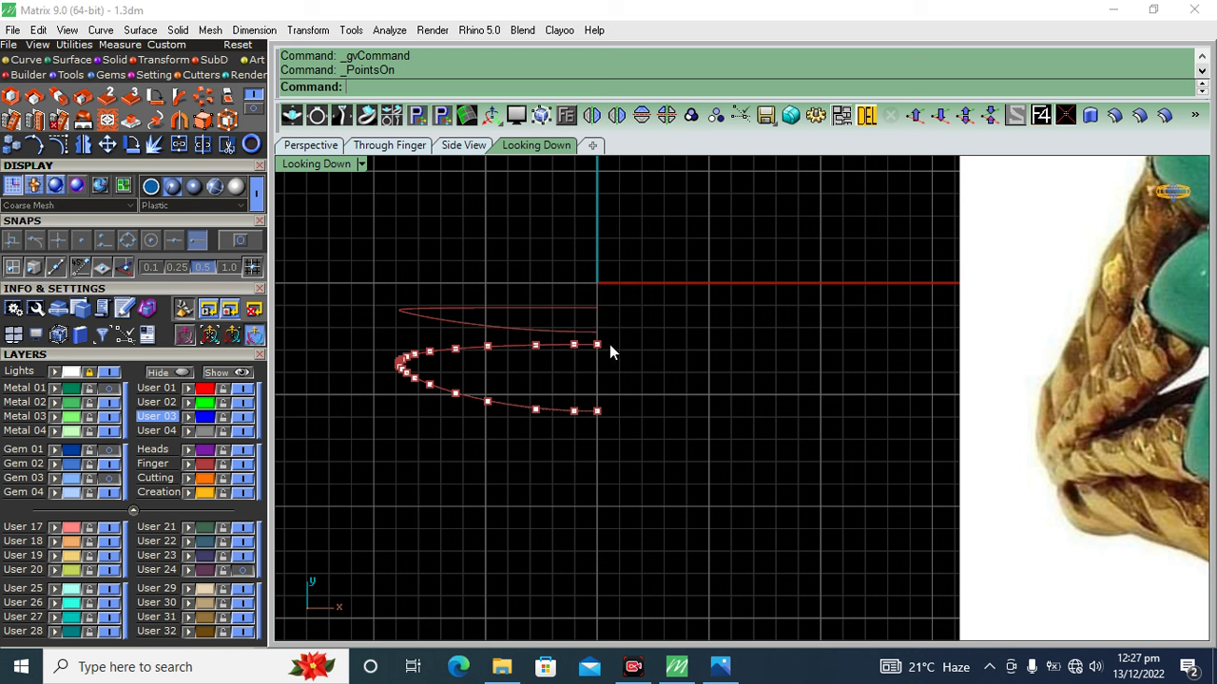
- Select three control points on the lower helix curve and nudge them, with the metal head shown
key(Escape)
drag(603, 408, 535, 463)
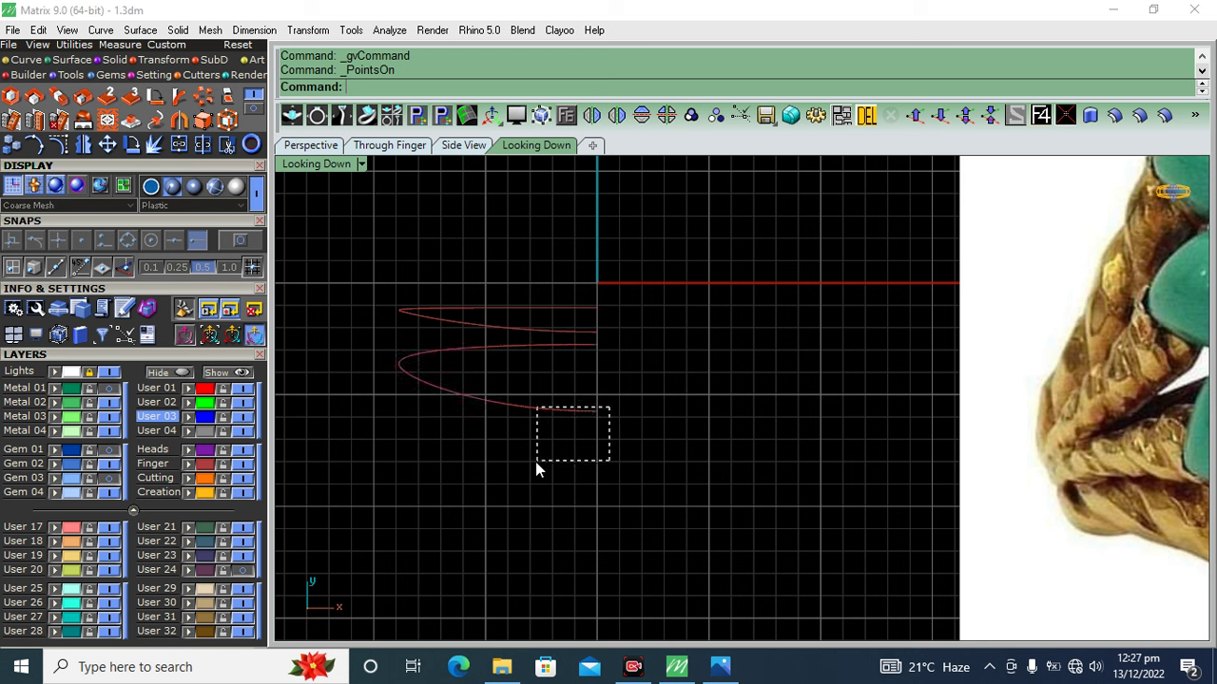
click(57, 145)
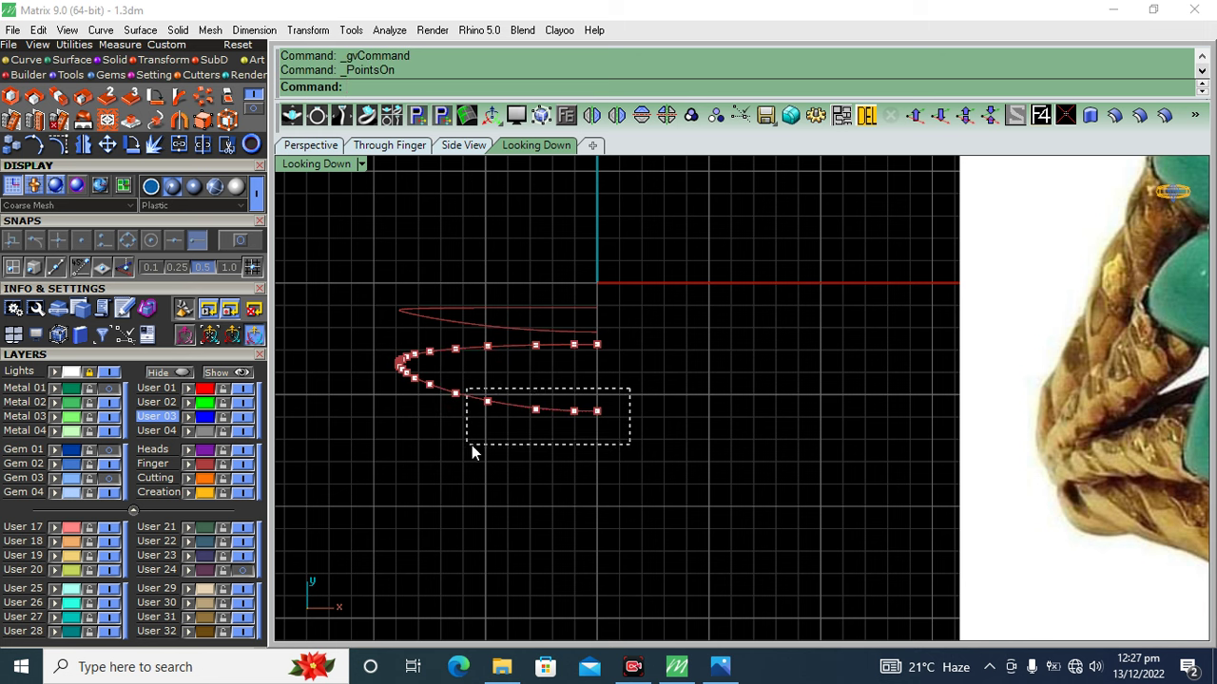
drag(547, 421, 523, 461)
click(110, 388)
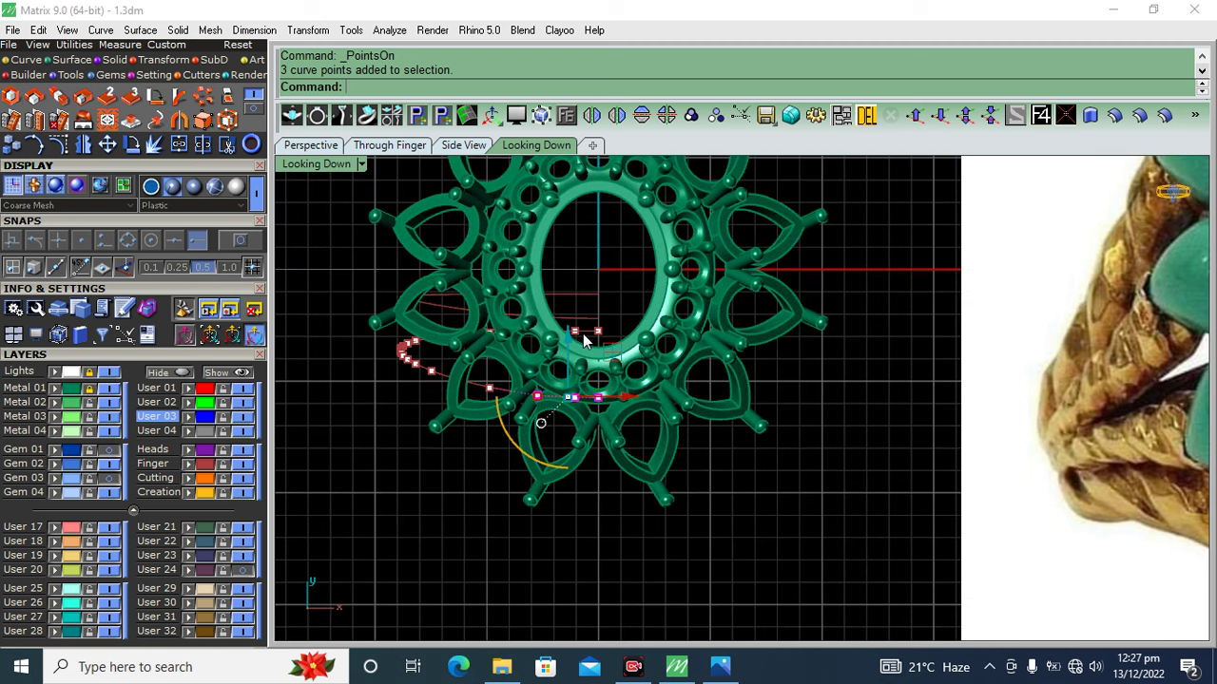
drag(574, 399, 570, 401)
- Pull two individual curve points downward, then undo the second move
scroll(505, 419, up, 1)
click(488, 387)
drag(492, 349, 491, 408)
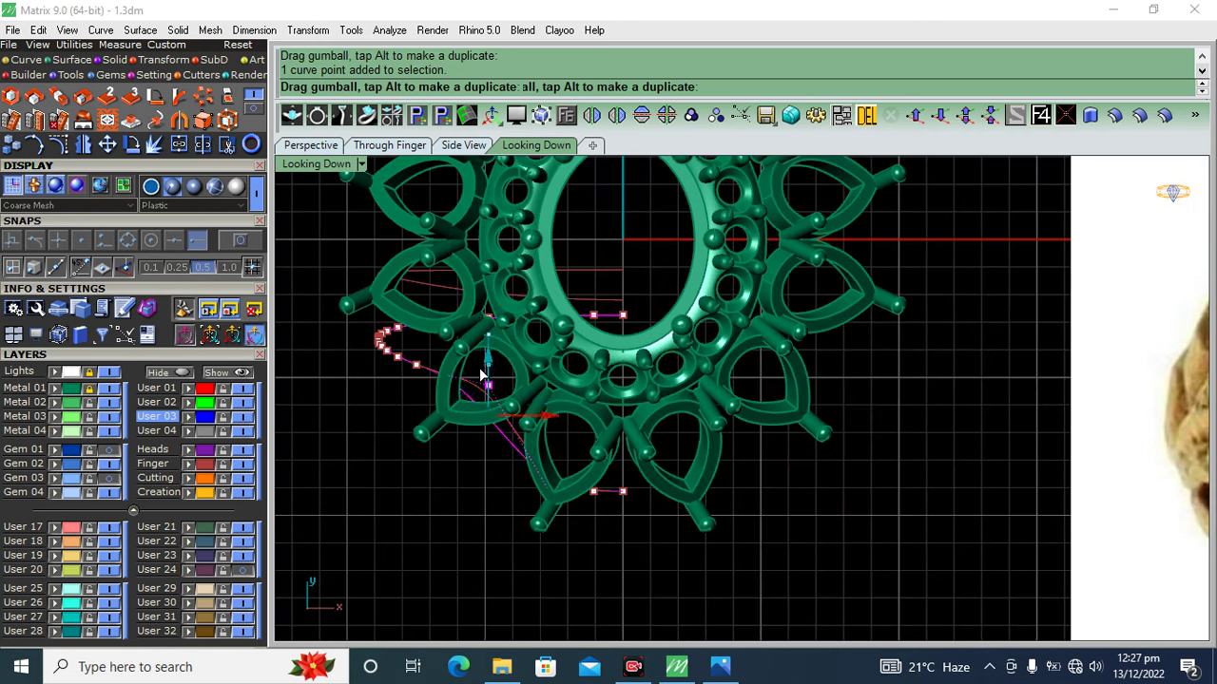
click(415, 366)
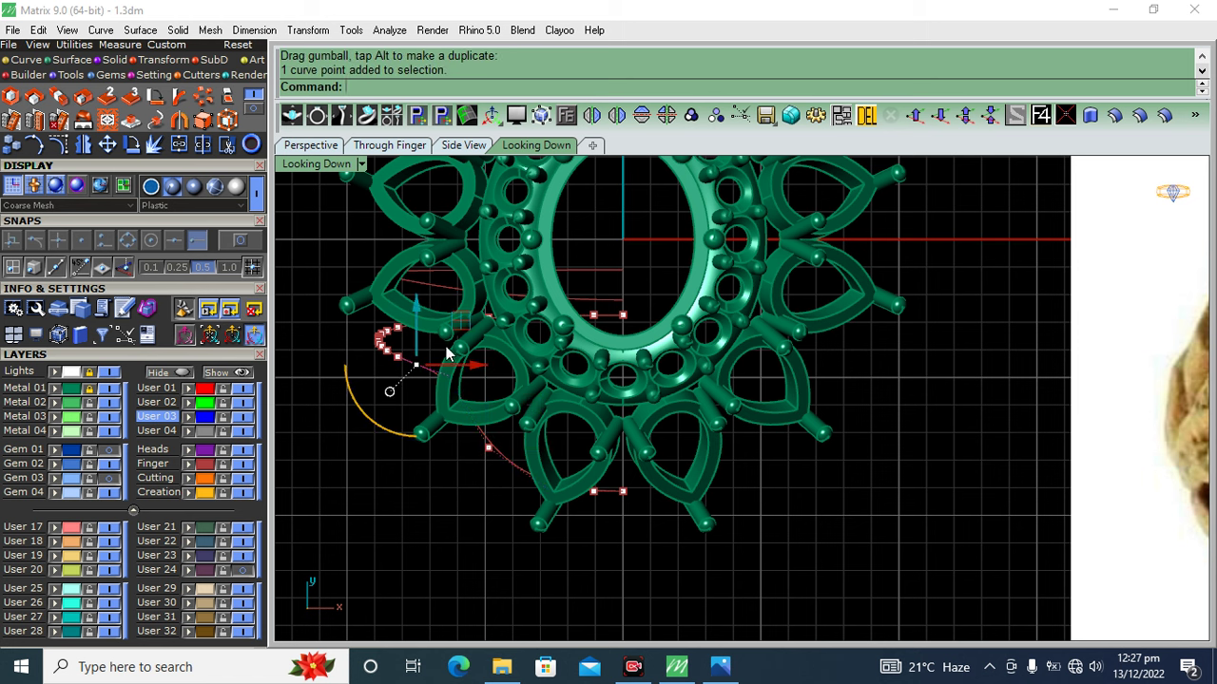
drag(425, 321, 420, 411)
key(ctrl+z)
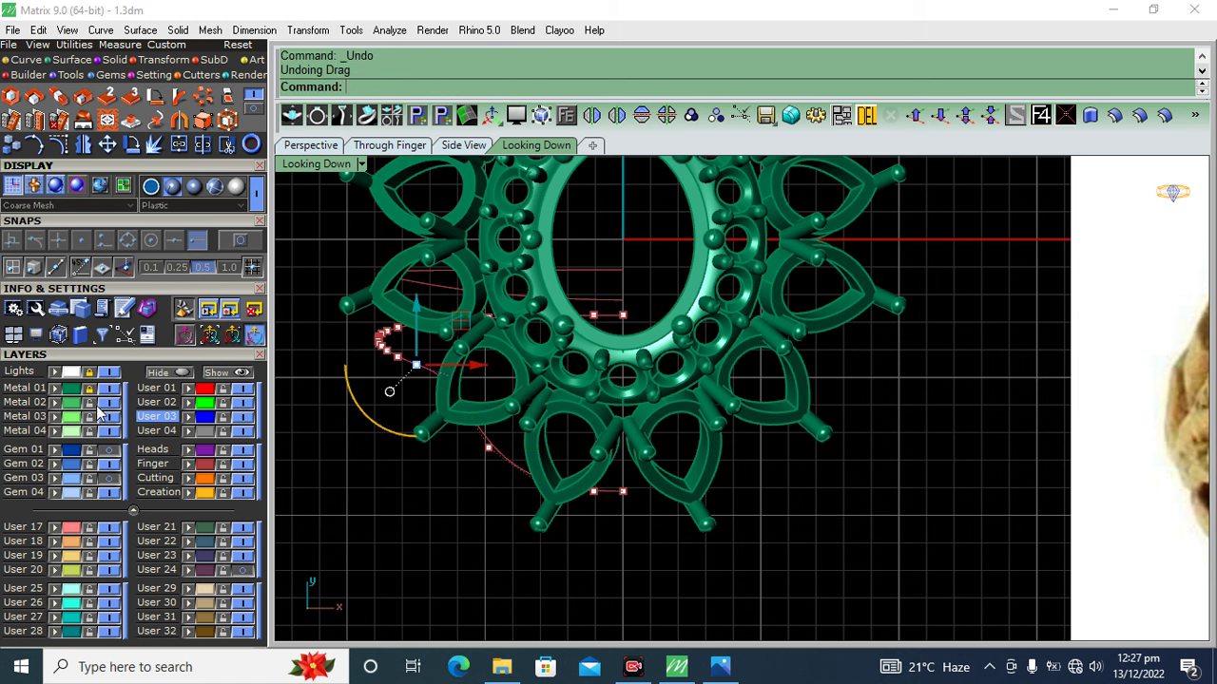
- With the metal head hidden, pull another curve point lower and inspect it in perspective
click(122, 390)
click(447, 376)
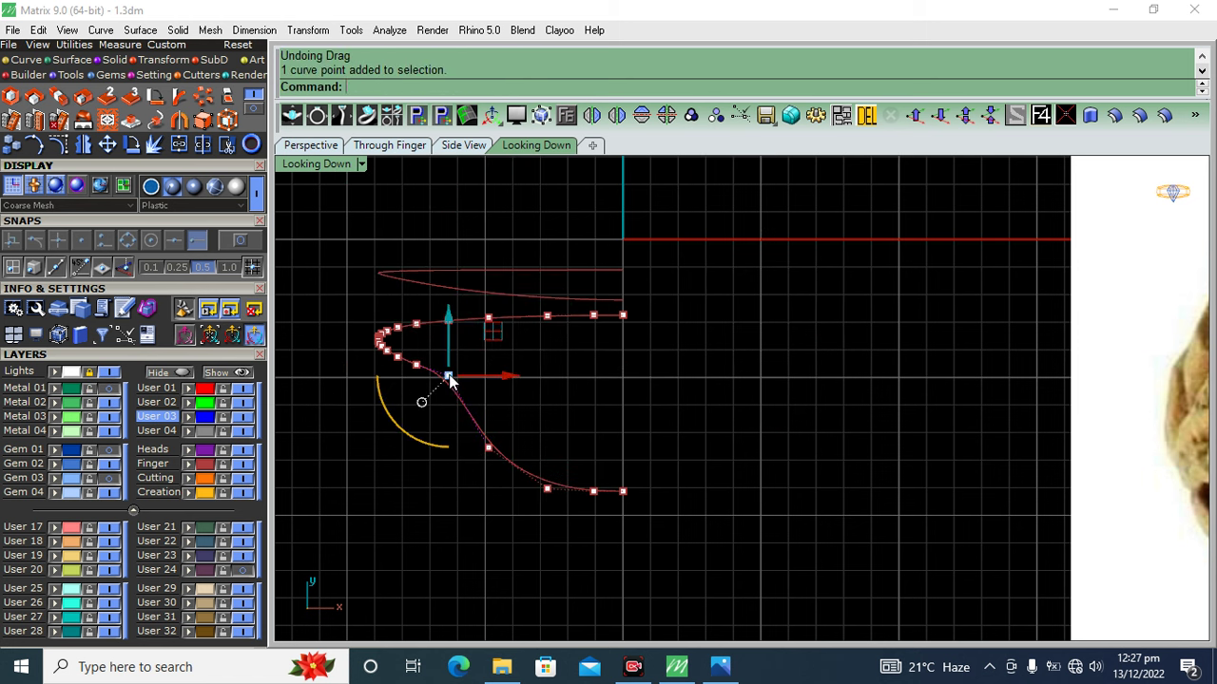
drag(430, 323, 428, 378)
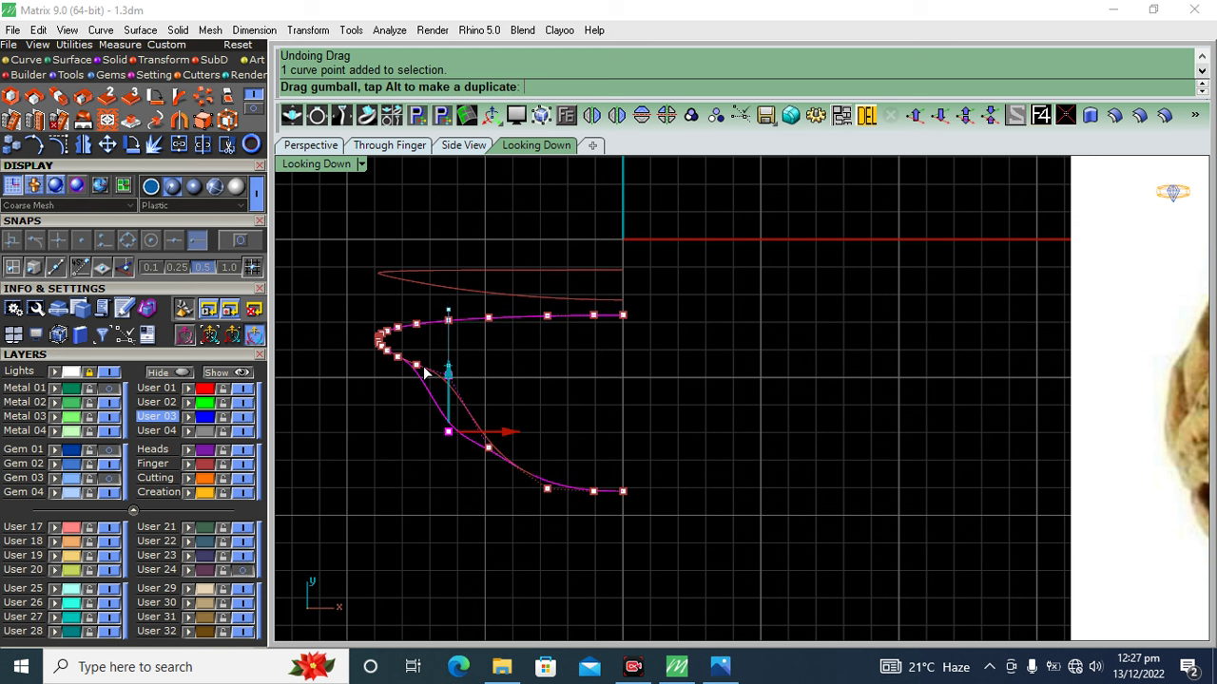
click(554, 394)
click(310, 146)
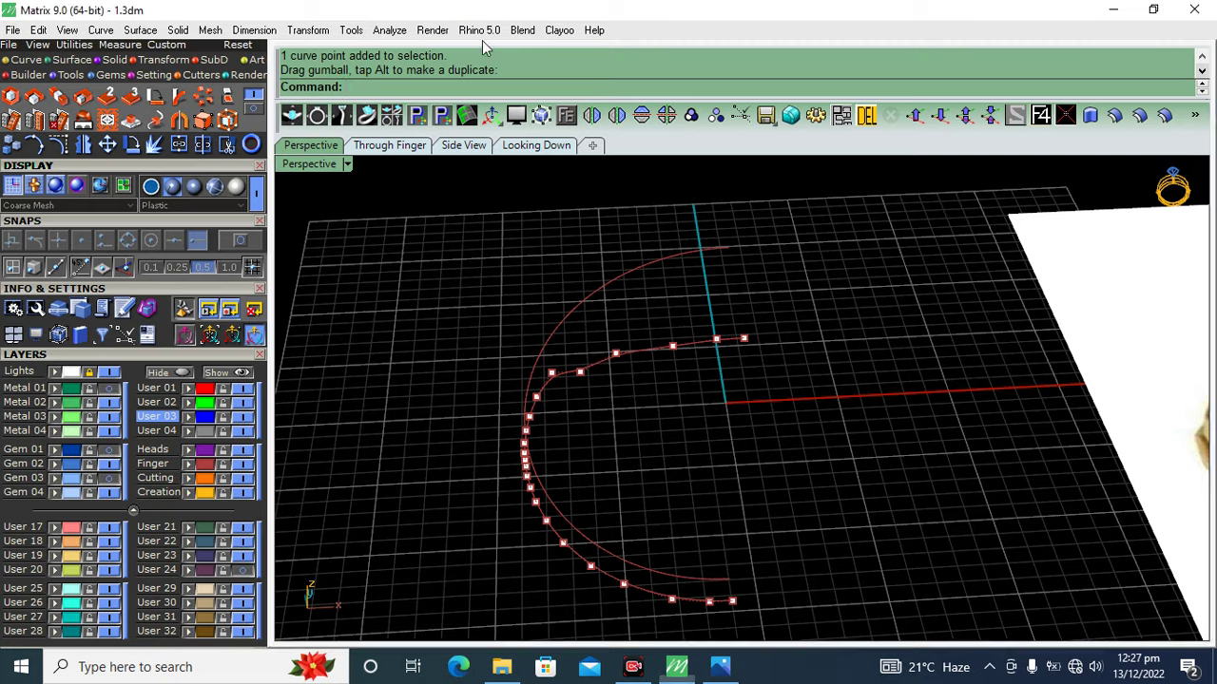
right_drag(709, 367, 709, 359)
- Undo the trial point moves, turn off control points, and select the shank rail curve
key(ctrl+z)
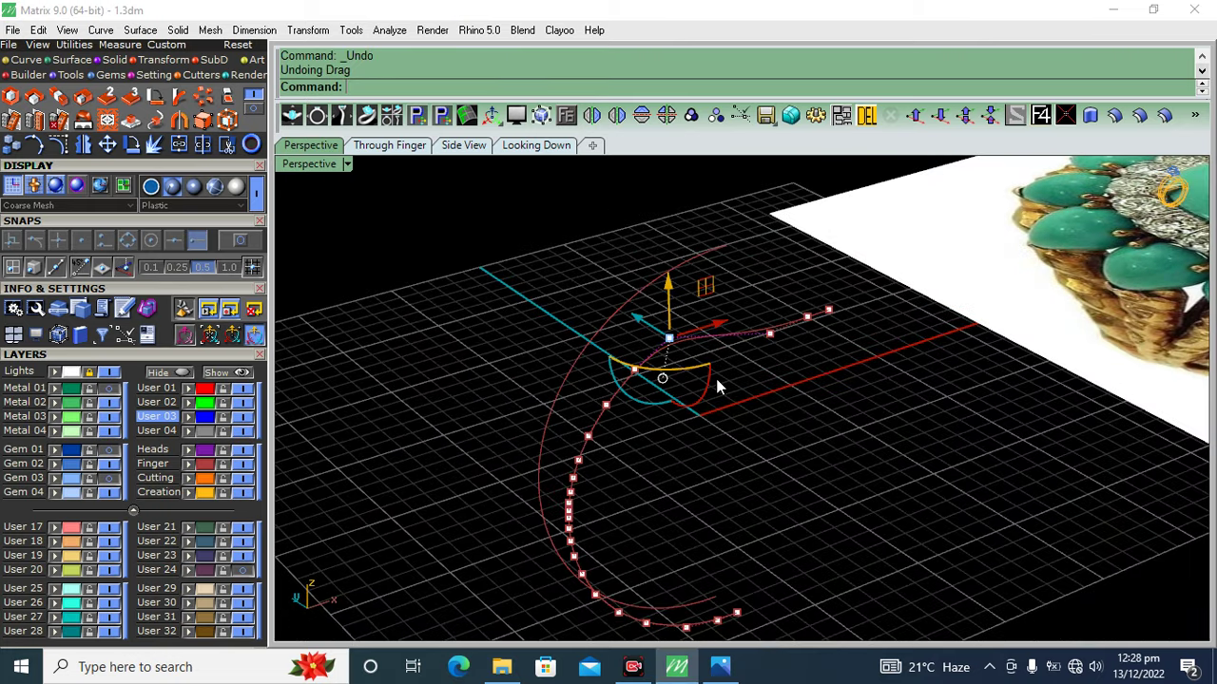
key(ctrl+z)
click(697, 332)
key(Escape)
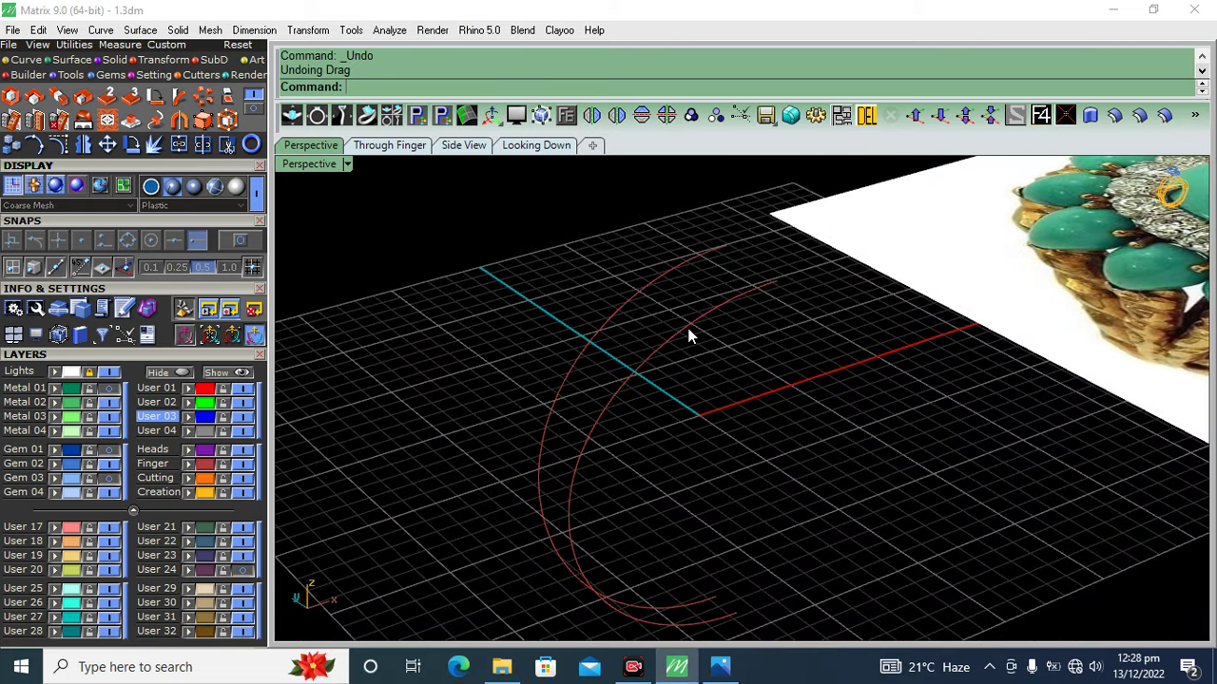
click(686, 334)
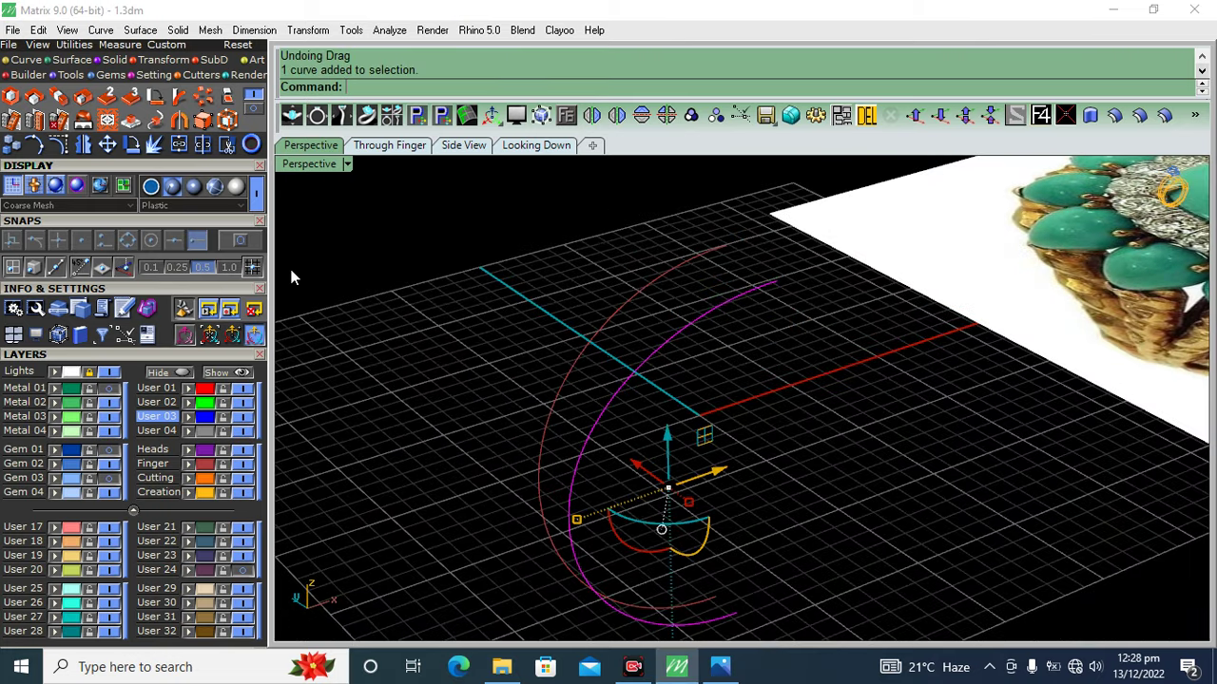
- Rebuild the shank rail curve with a point count of 8 and degree 3
click(33, 59)
click(203, 104)
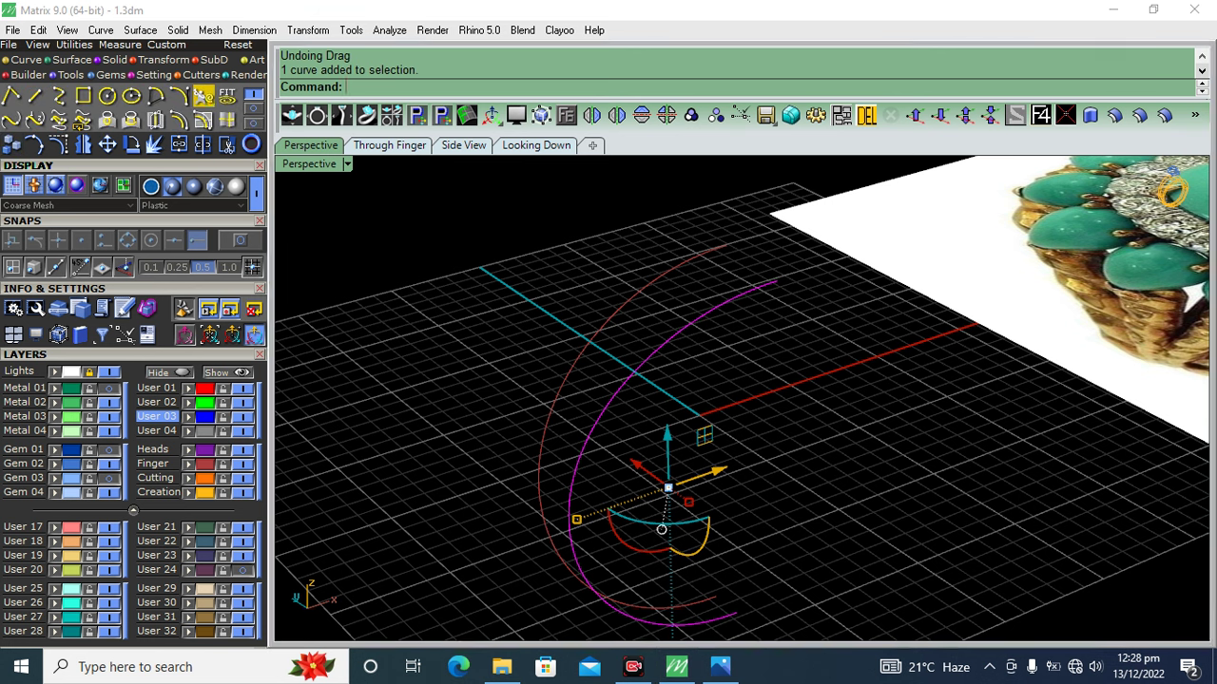
double_click(406, 215)
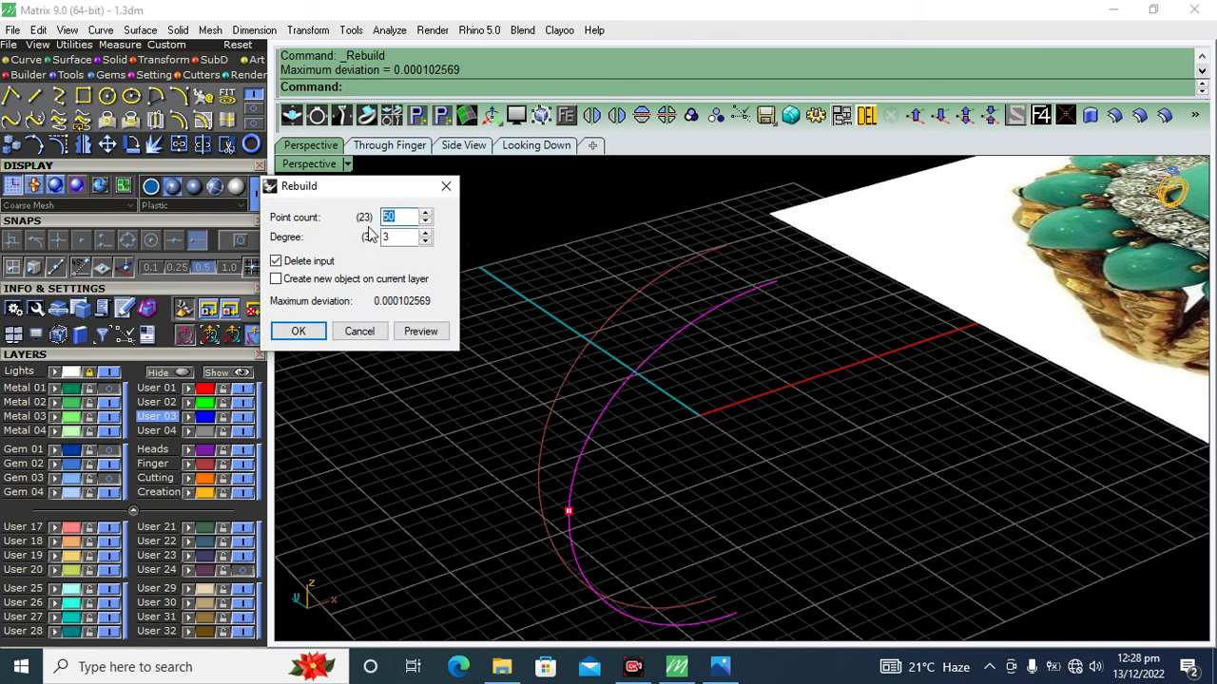
text(8)
click(414, 335)
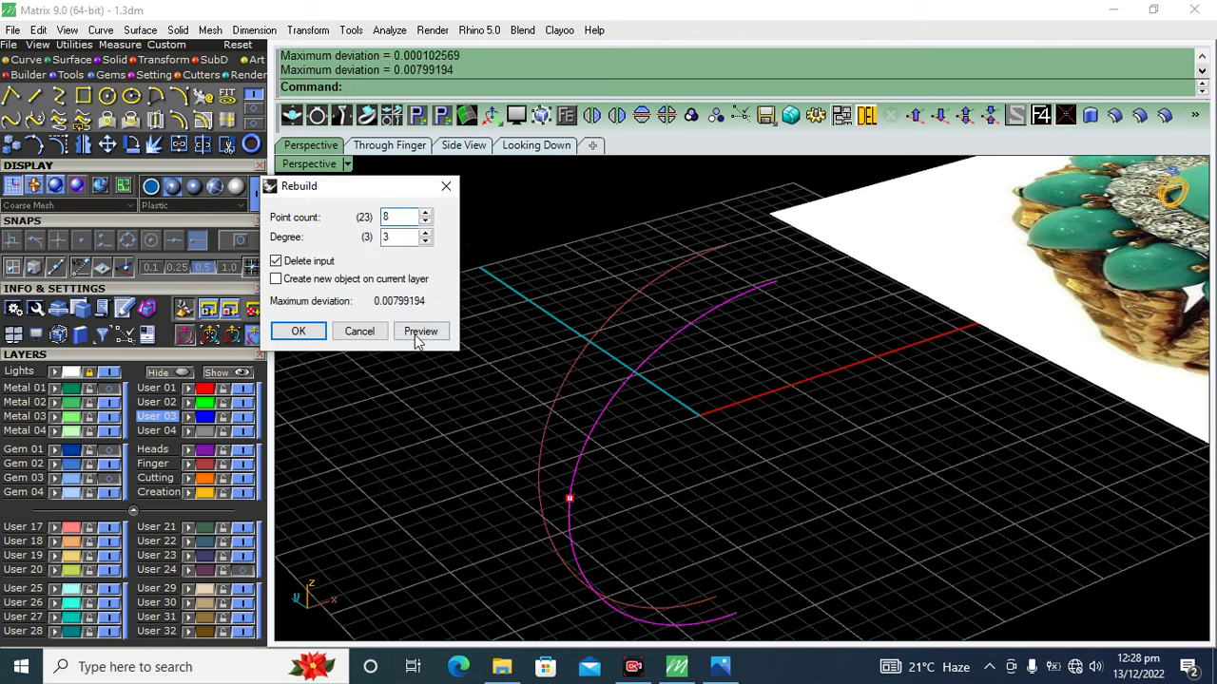
click(296, 333)
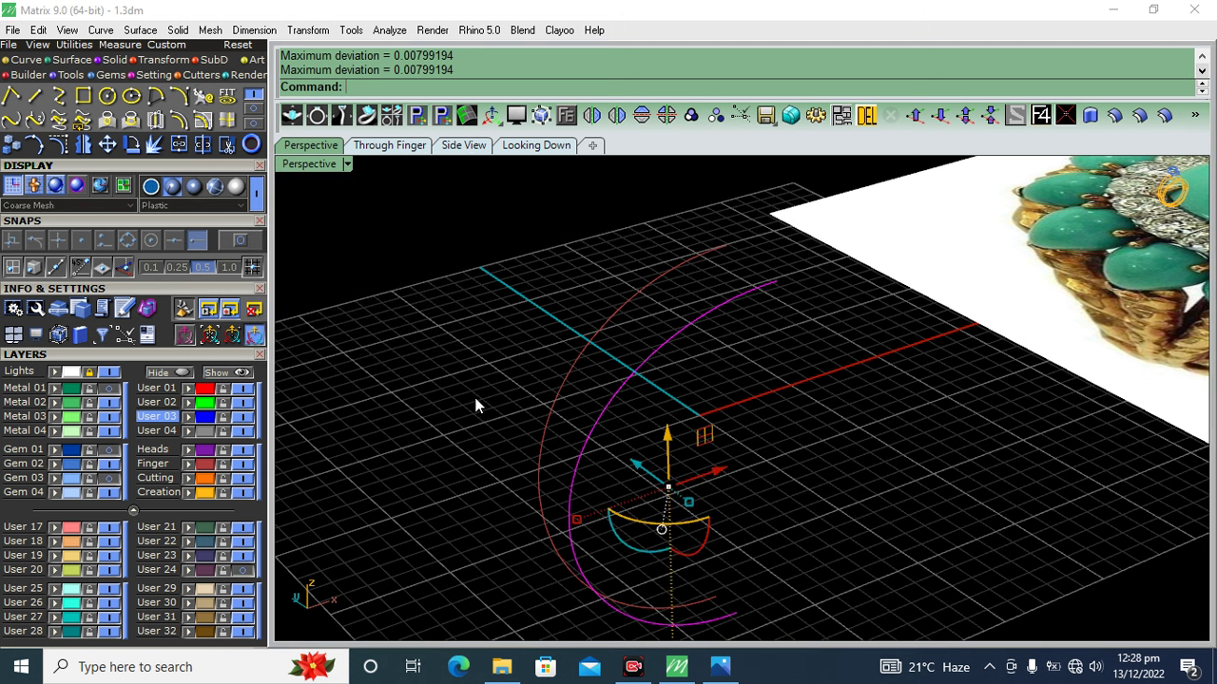
- Show the rebuilt curve's control points and try moving two in the top view, undoing it
click(124, 187)
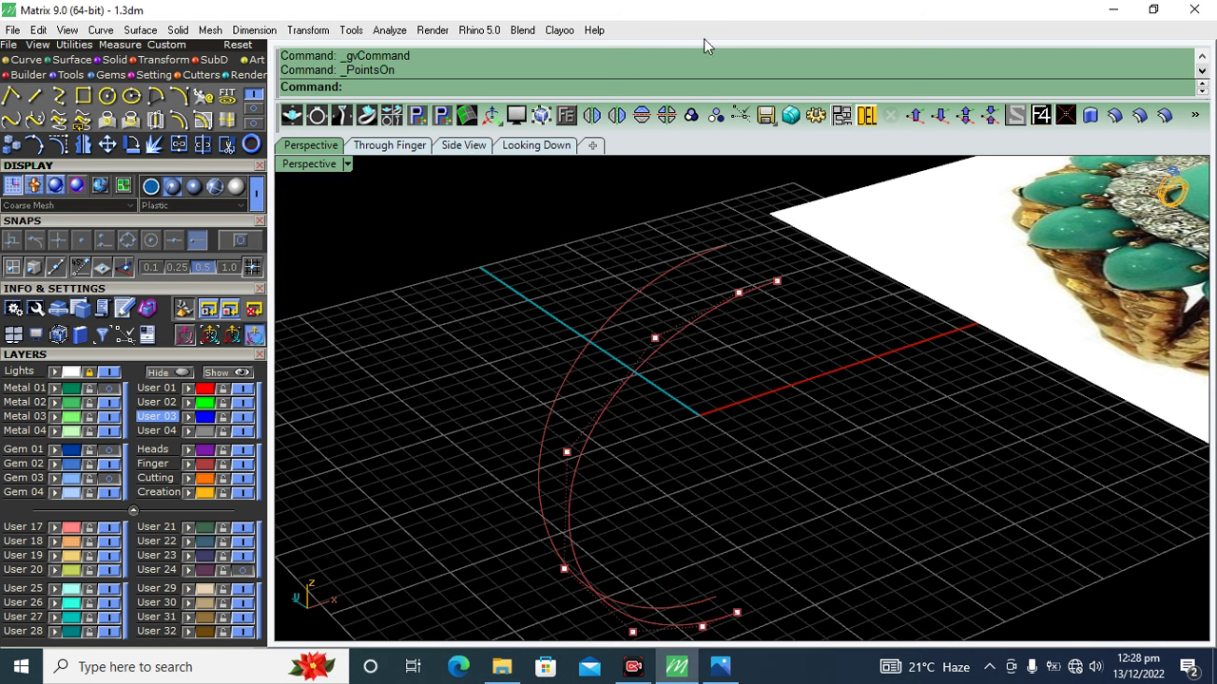
click(777, 282)
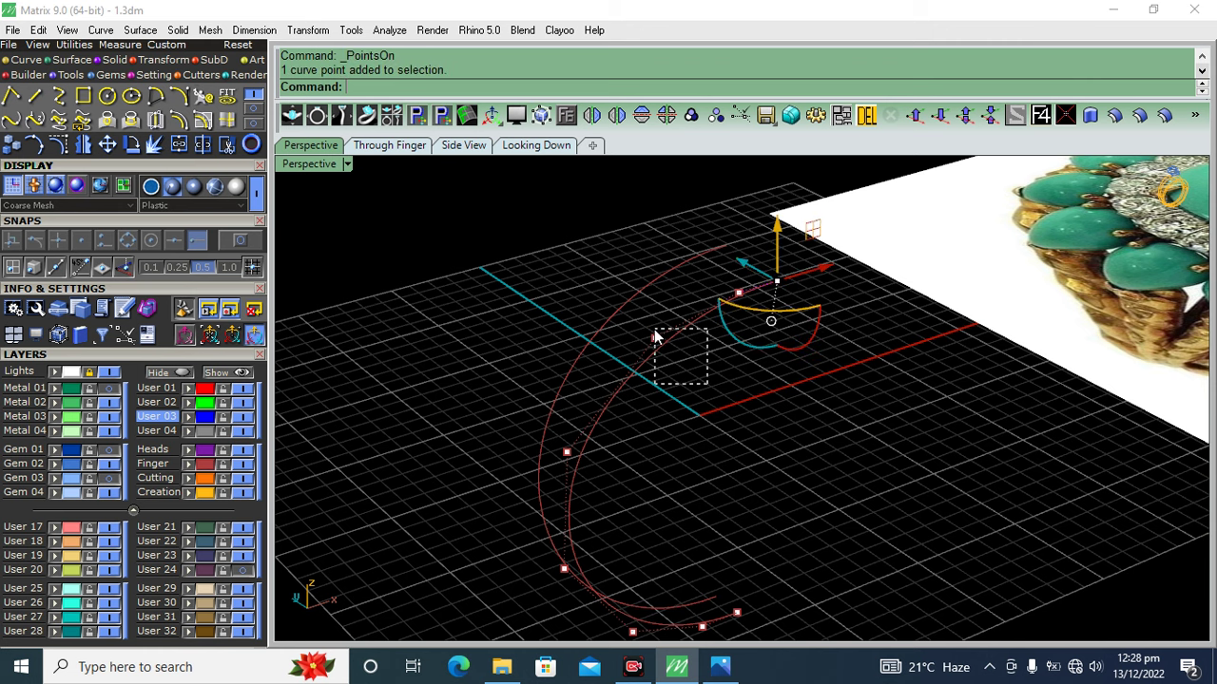
drag(656, 337, 655, 337)
click(100, 388)
click(535, 145)
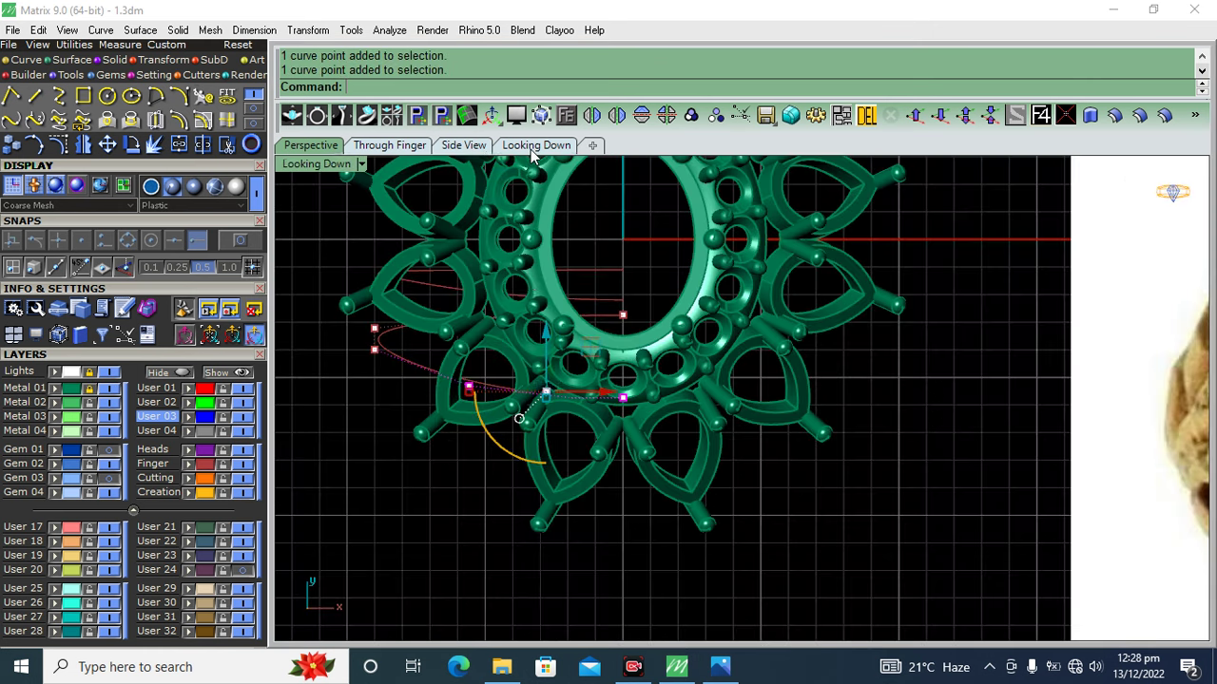
drag(546, 333, 546, 369)
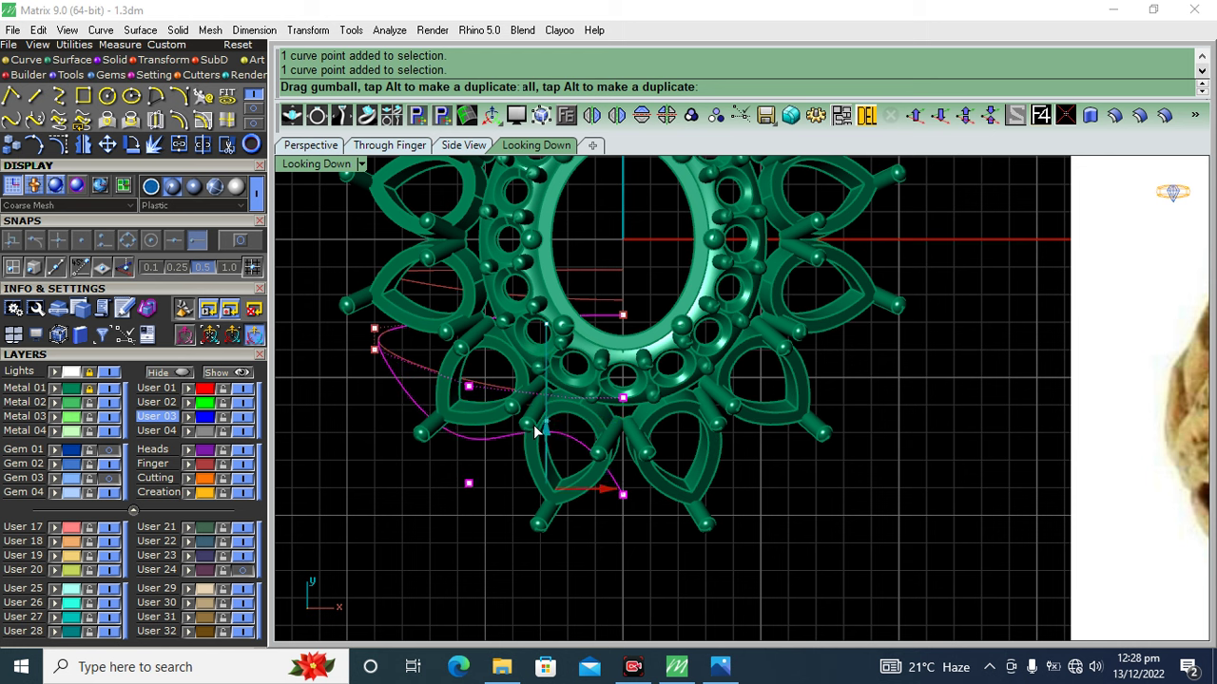
key(ctrl+z)
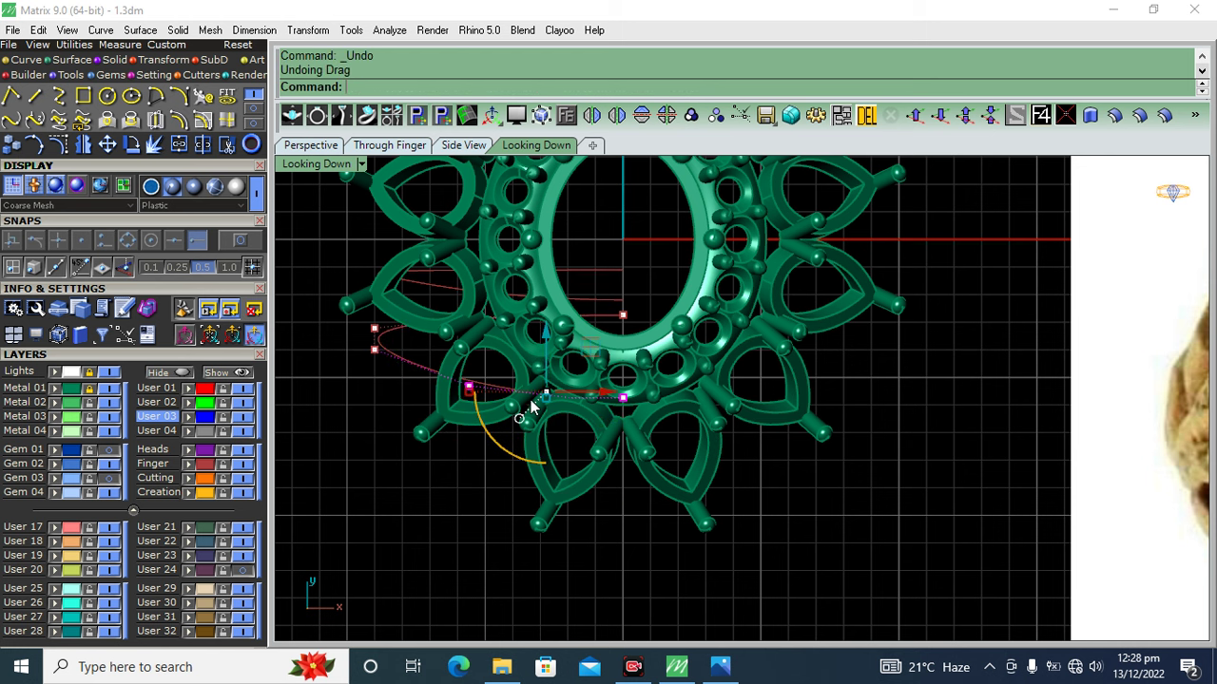
click(116, 389)
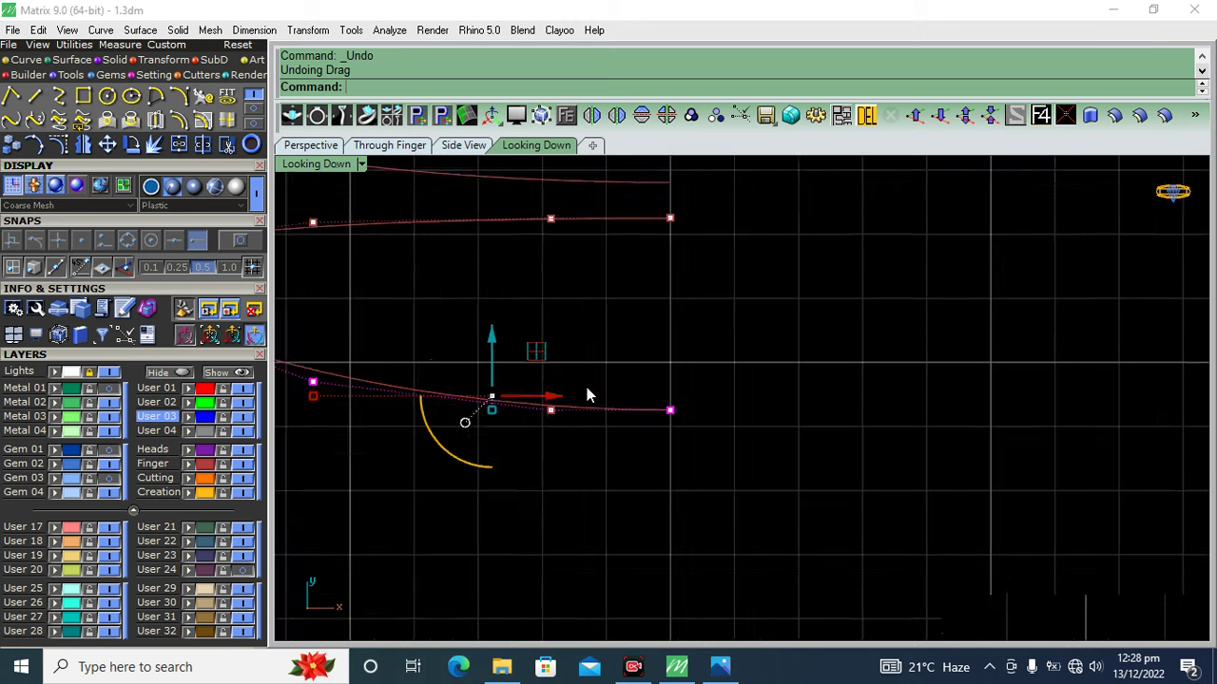
- Pull a selected rail control point downward in the top view, with the ring head shown
shift+click(547, 395)
click(101, 392)
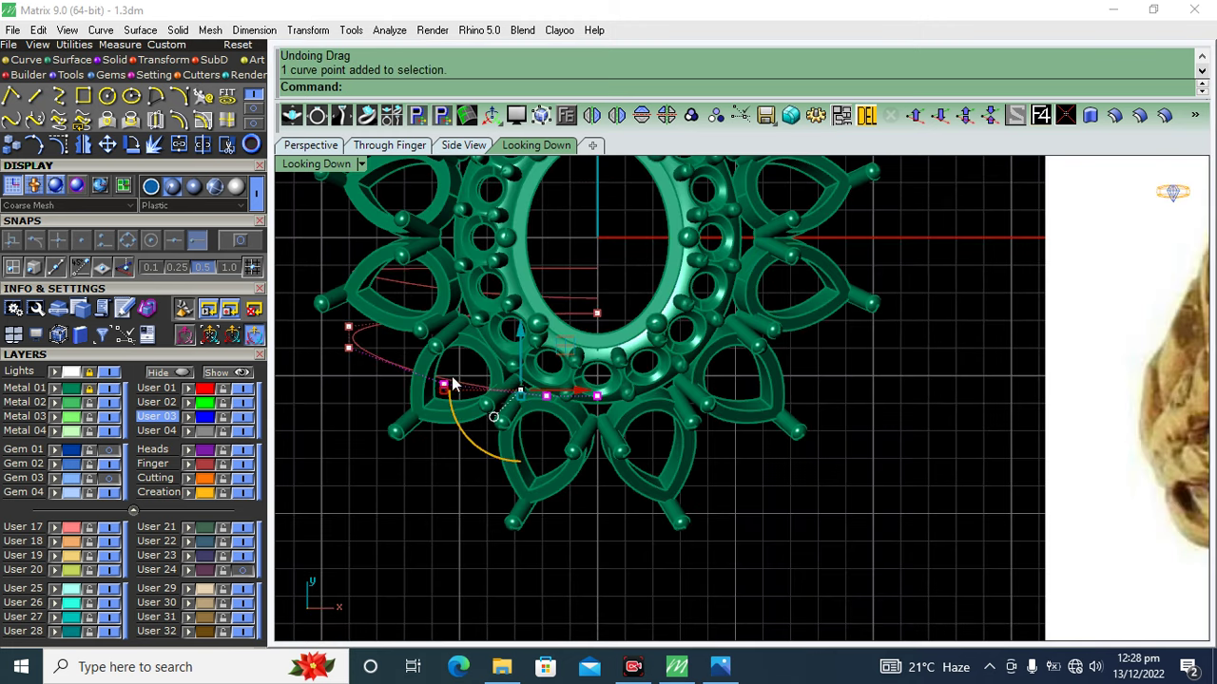
drag(519, 336, 510, 426)
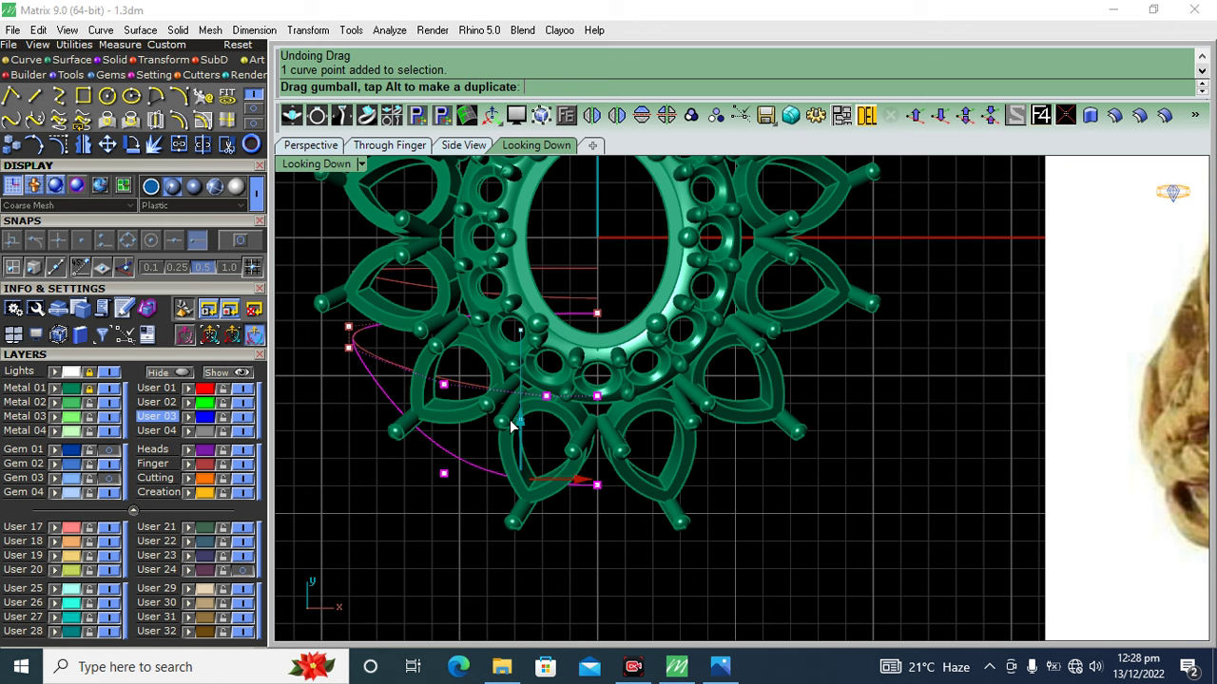
scroll(410, 358, up, 1)
scroll(410, 358, up, 2)
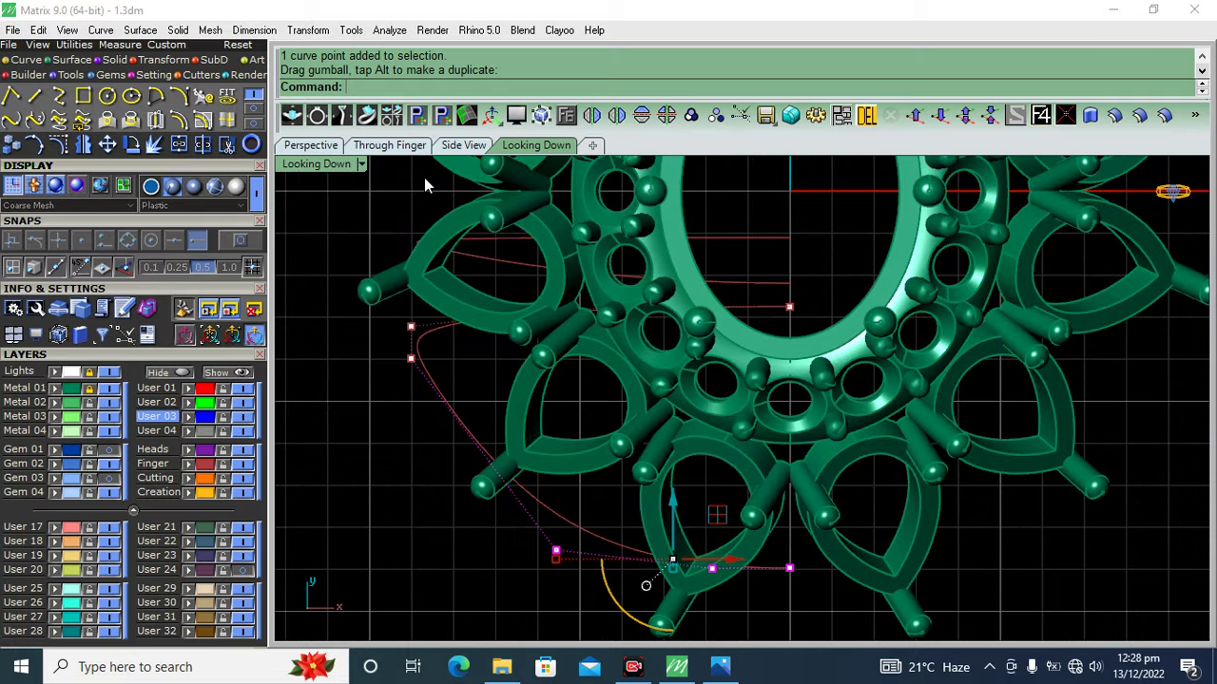
- In side view, move two rail points outward to smooth the rail's profile
click(464, 149)
click(496, 322)
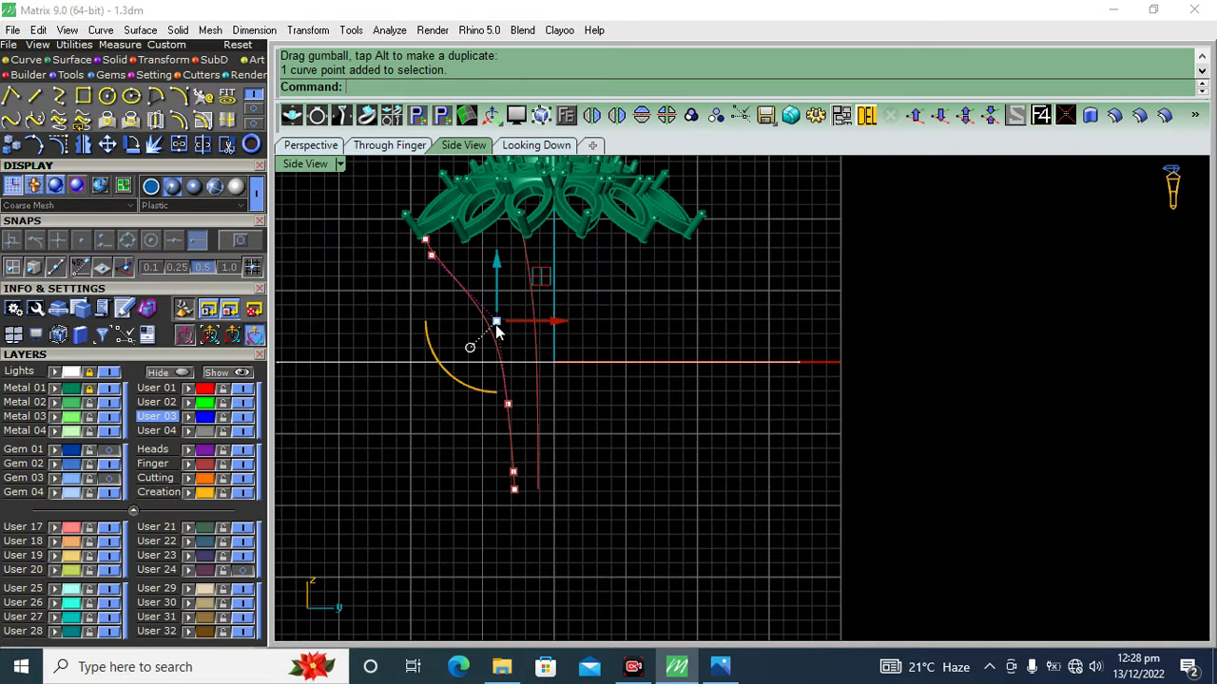
scroll(498, 329, up, 2)
drag(568, 324, 545, 329)
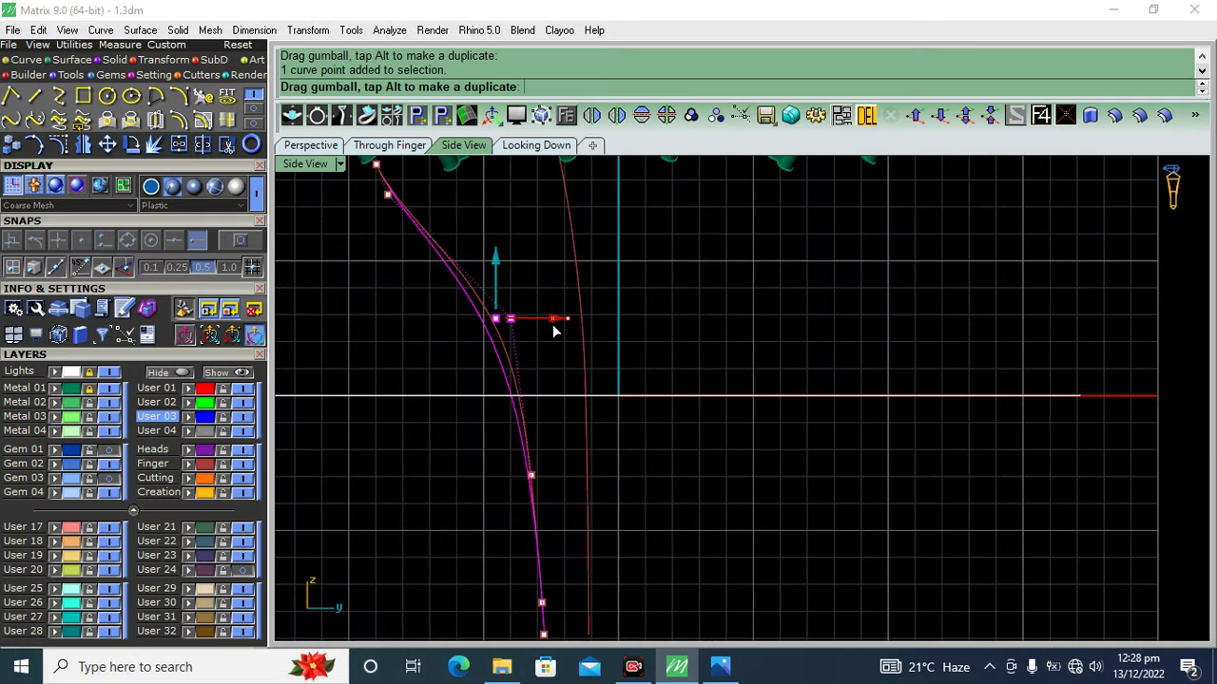
click(470, 312)
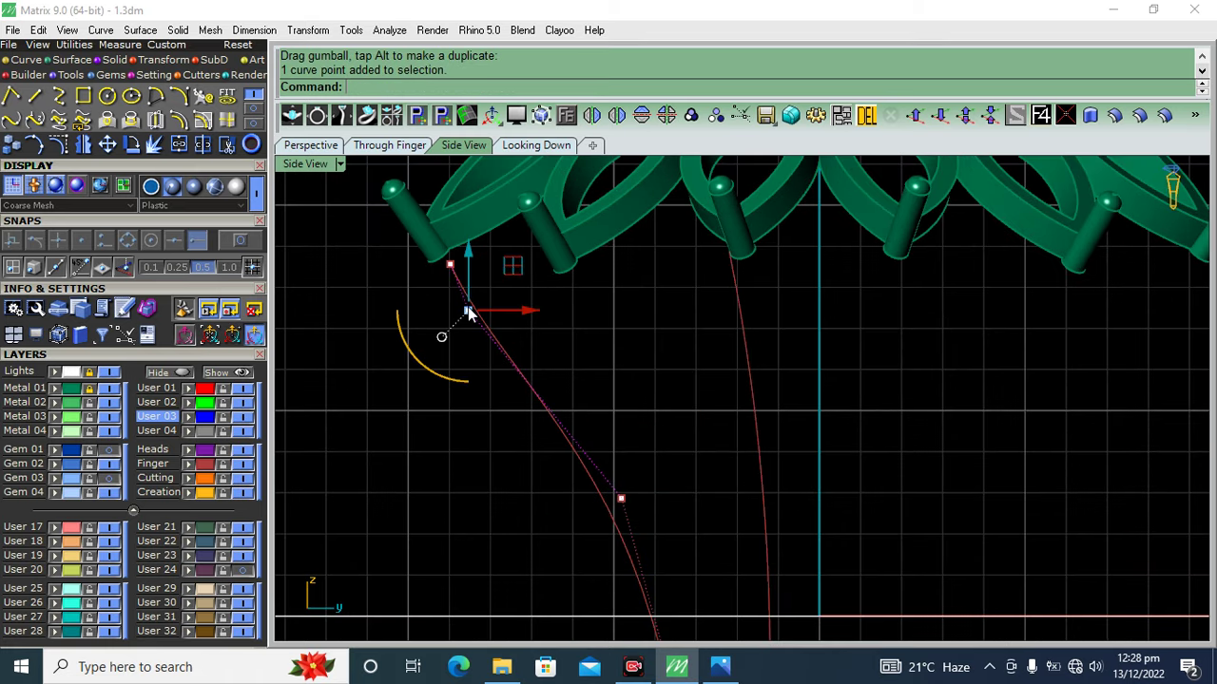
drag(518, 310, 557, 315)
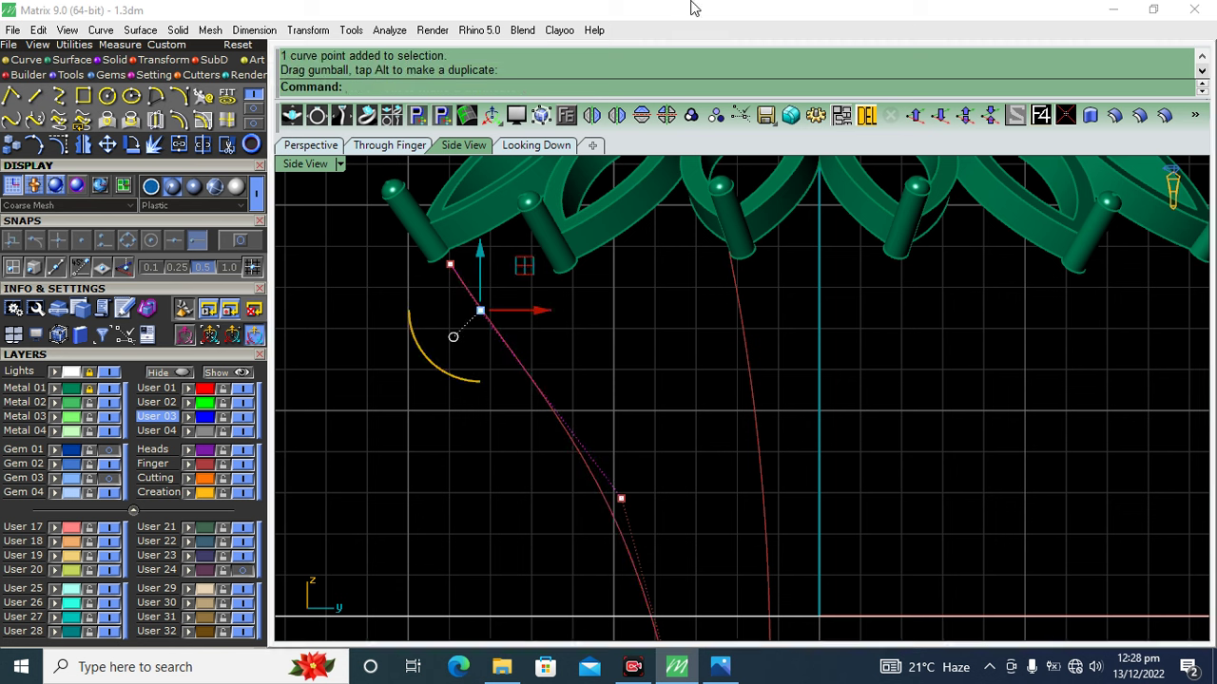
scroll(583, 269, down, 3)
right_drag(614, 287, 622, 364)
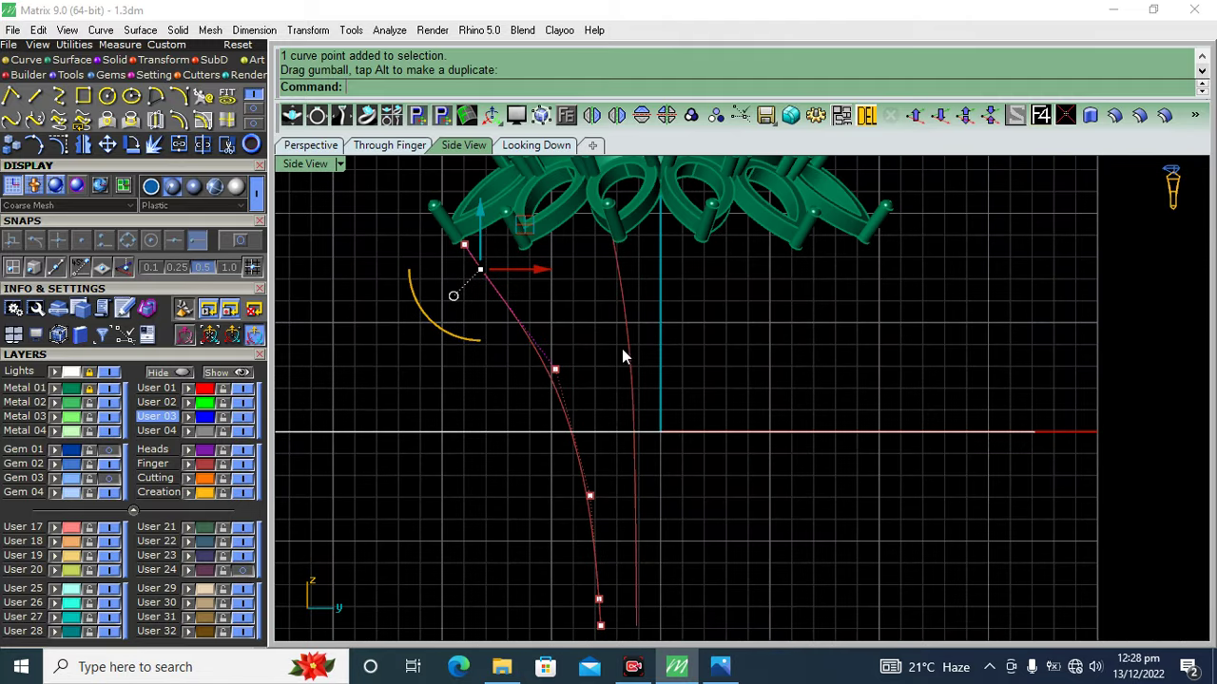
- Deselect the points, check the reshaped rail in perspective, and select it
key(Escape)
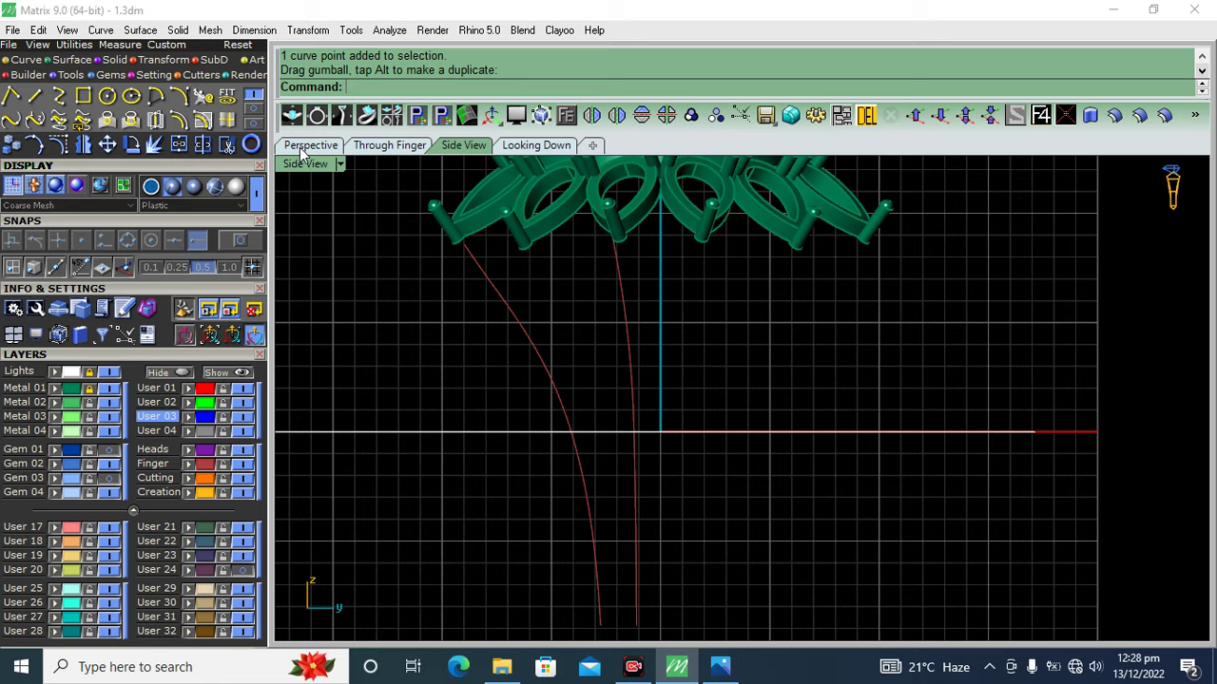
click(309, 144)
mouse_move(610, 435)
right_down()
mouse_move(712, 407)
mouse_move(650, 317)
right_up()
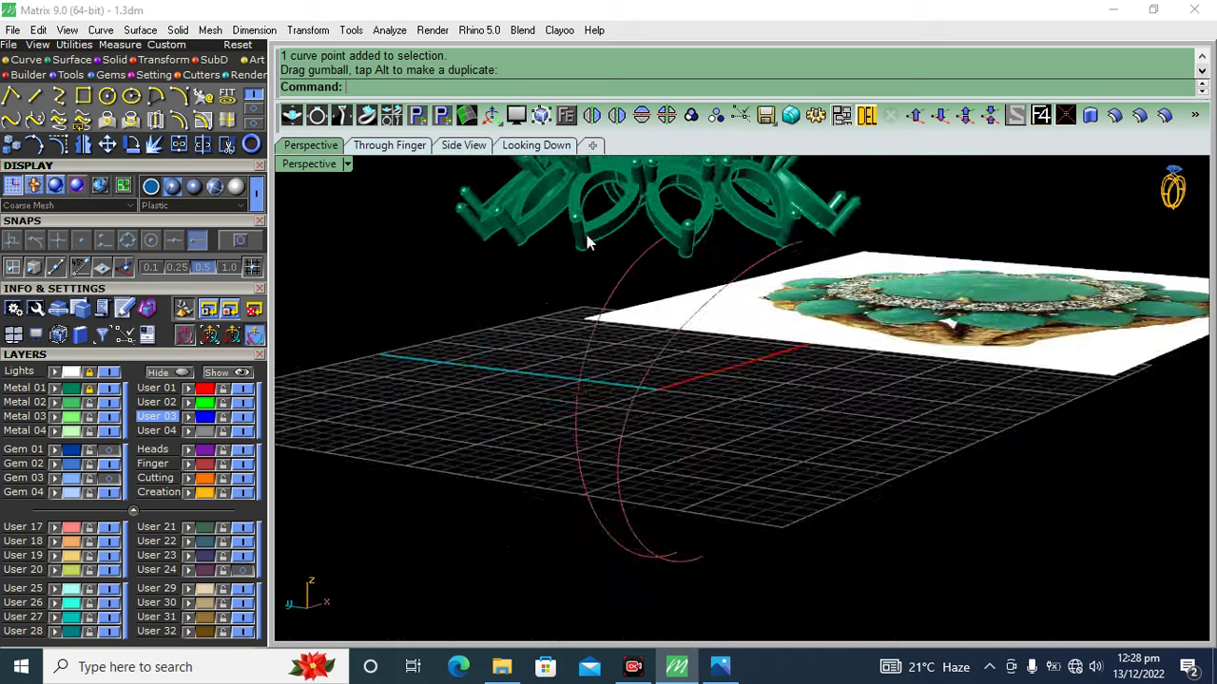
click(654, 356)
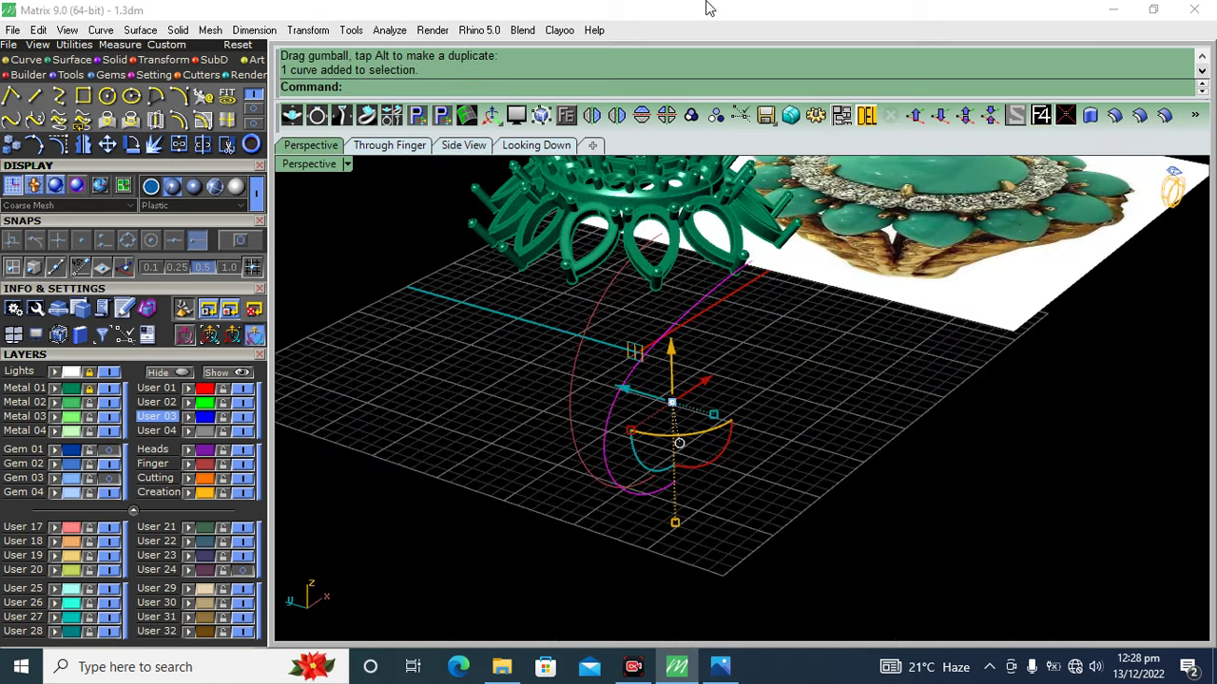
click(254, 114)
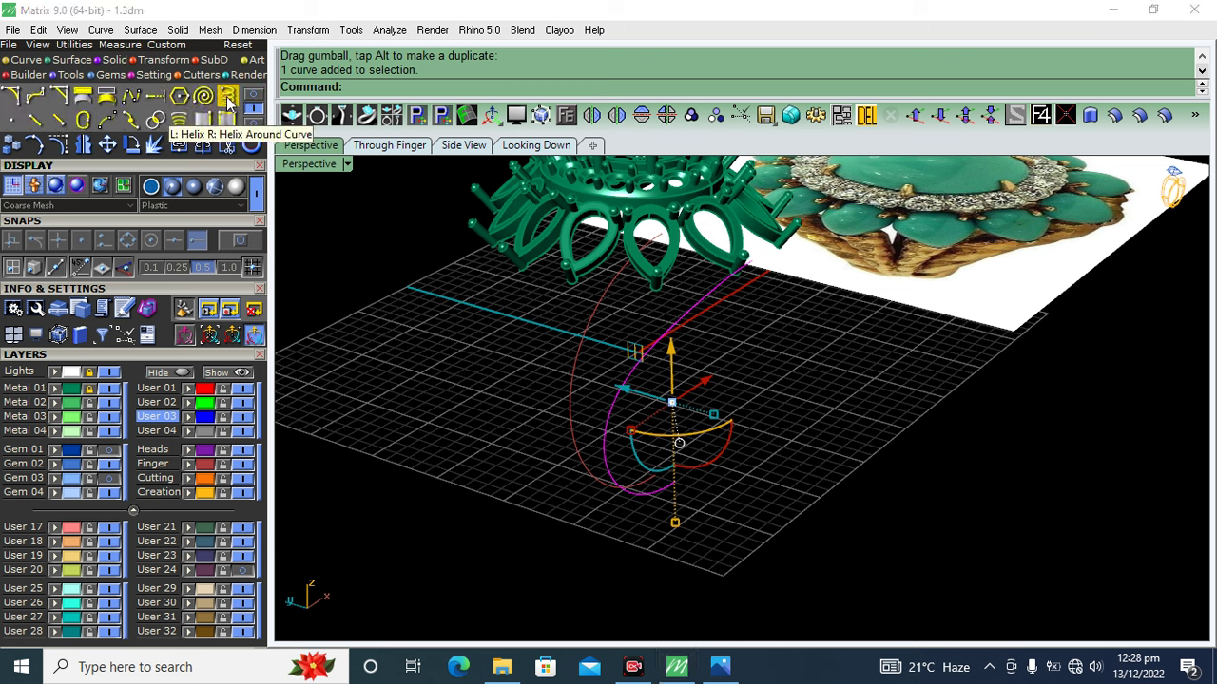
- Start a Helix AroundCurve on the reshaped rail with the ring head hidden, previewing 20 turns
click(228, 98)
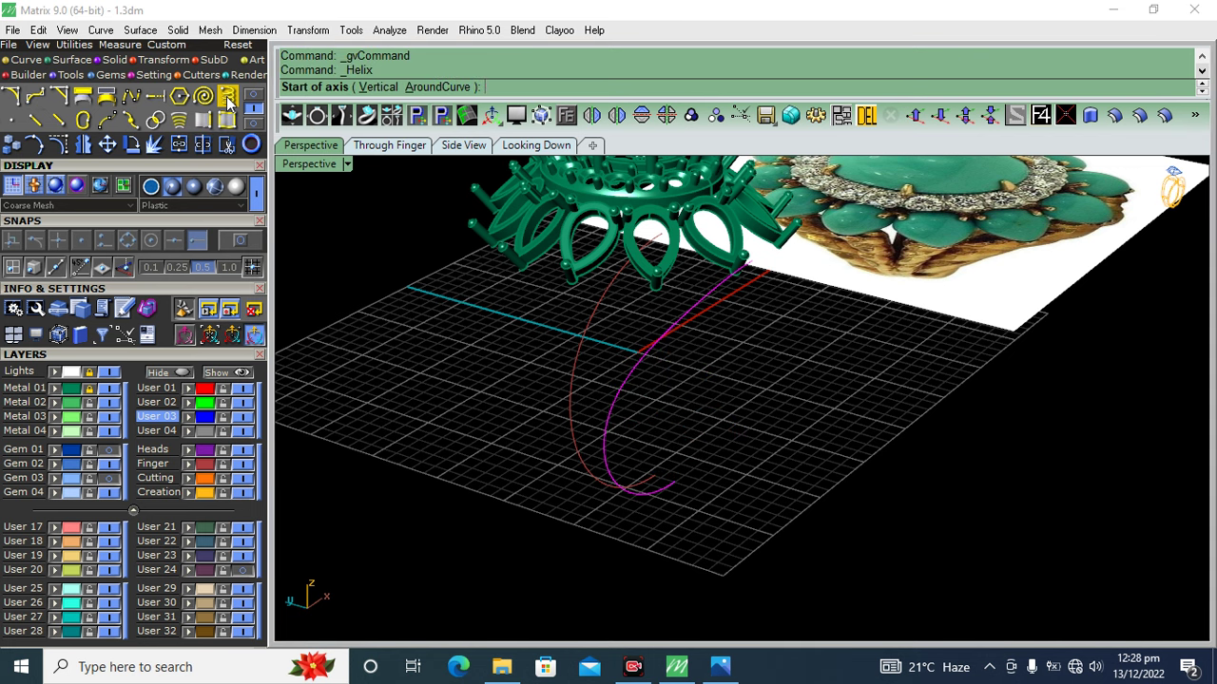
click(438, 88)
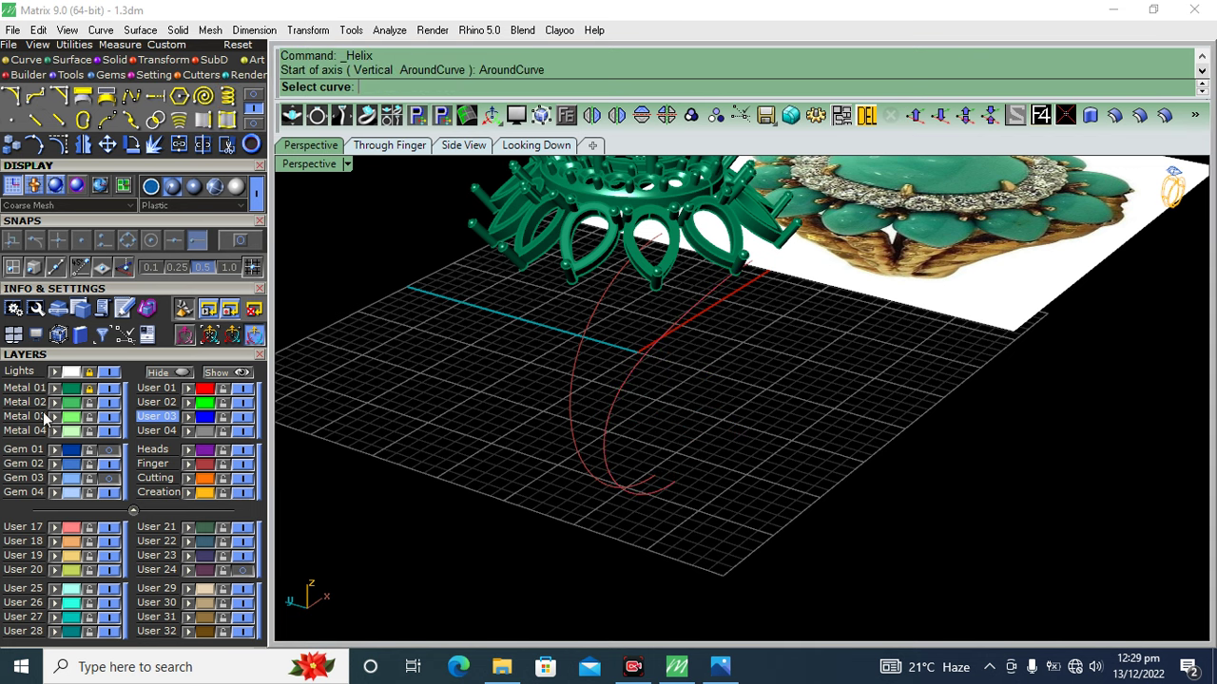
click(89, 388)
mouse_move(614, 196)
right_down()
mouse_move(666, 372)
mouse_move(780, 362)
mouse_move(662, 410)
mouse_move(628, 398)
mouse_move(613, 12)
right_up()
click(619, 394)
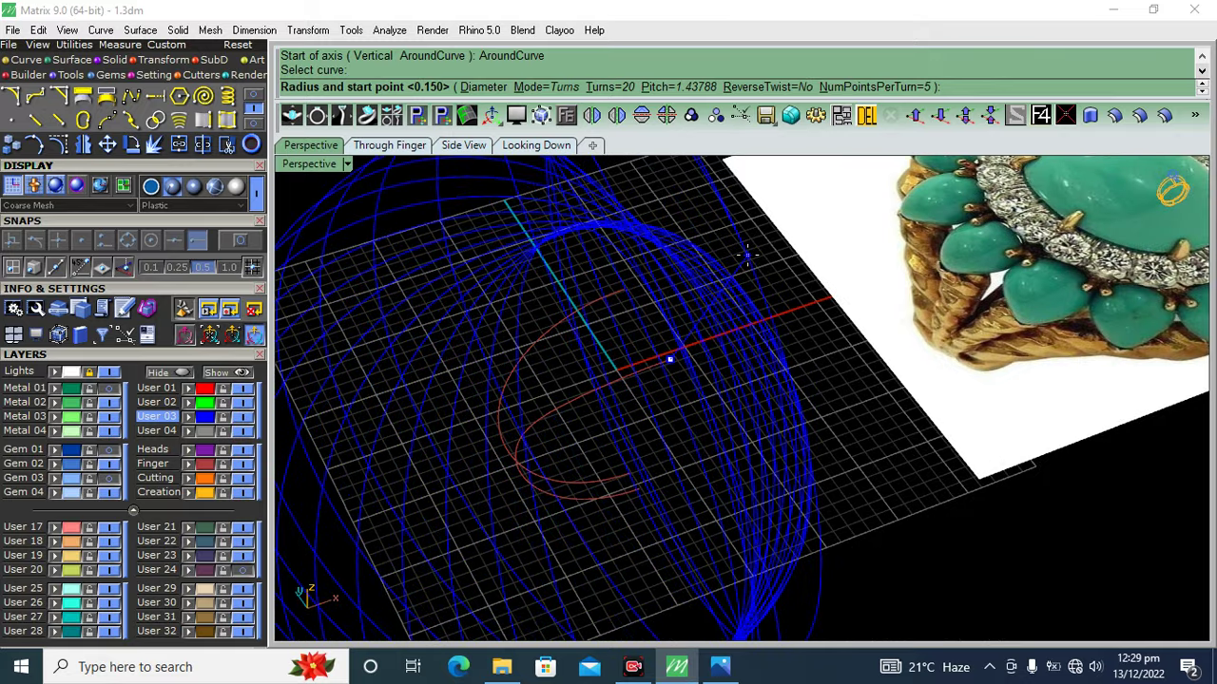
right_drag(665, 351, 644, 101)
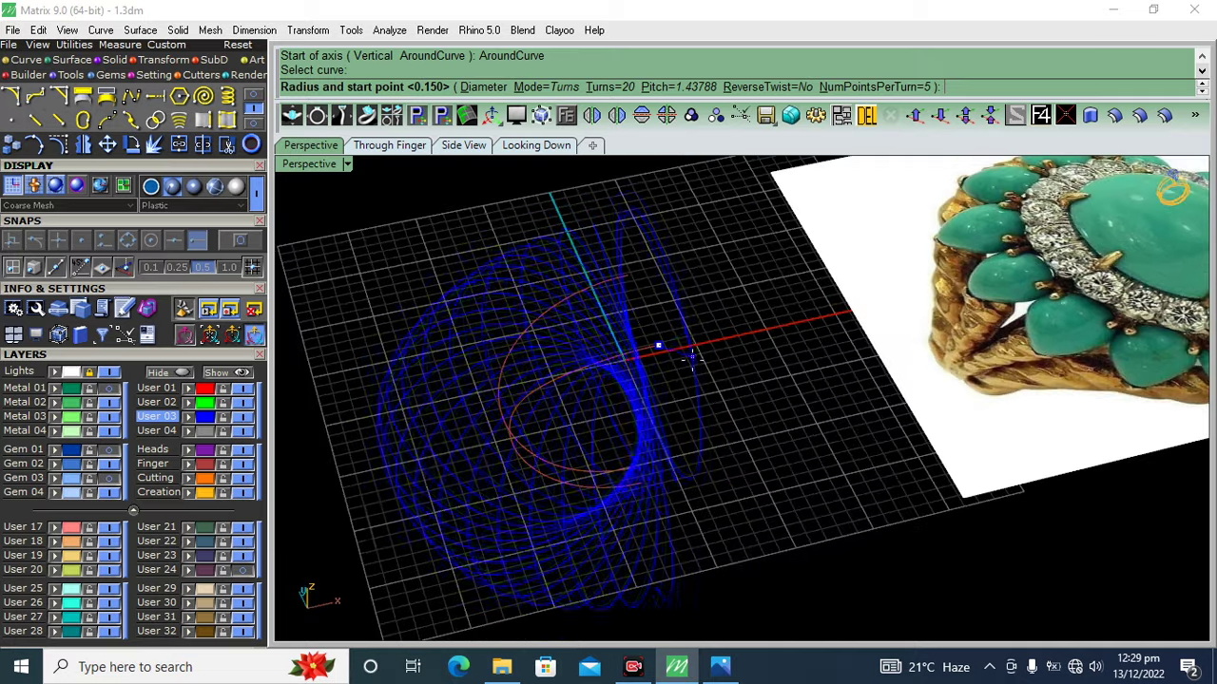
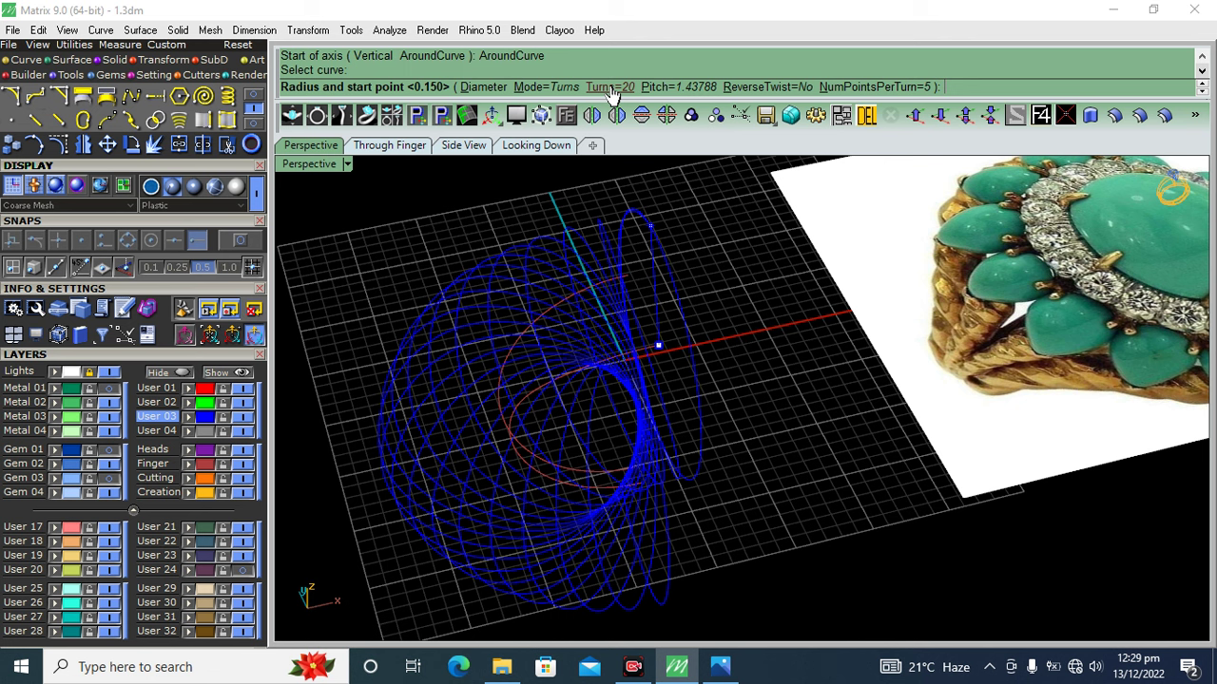
- Finish the around-curve helix with 15 turns and radius 1, then repeat Helix
click(613, 88)
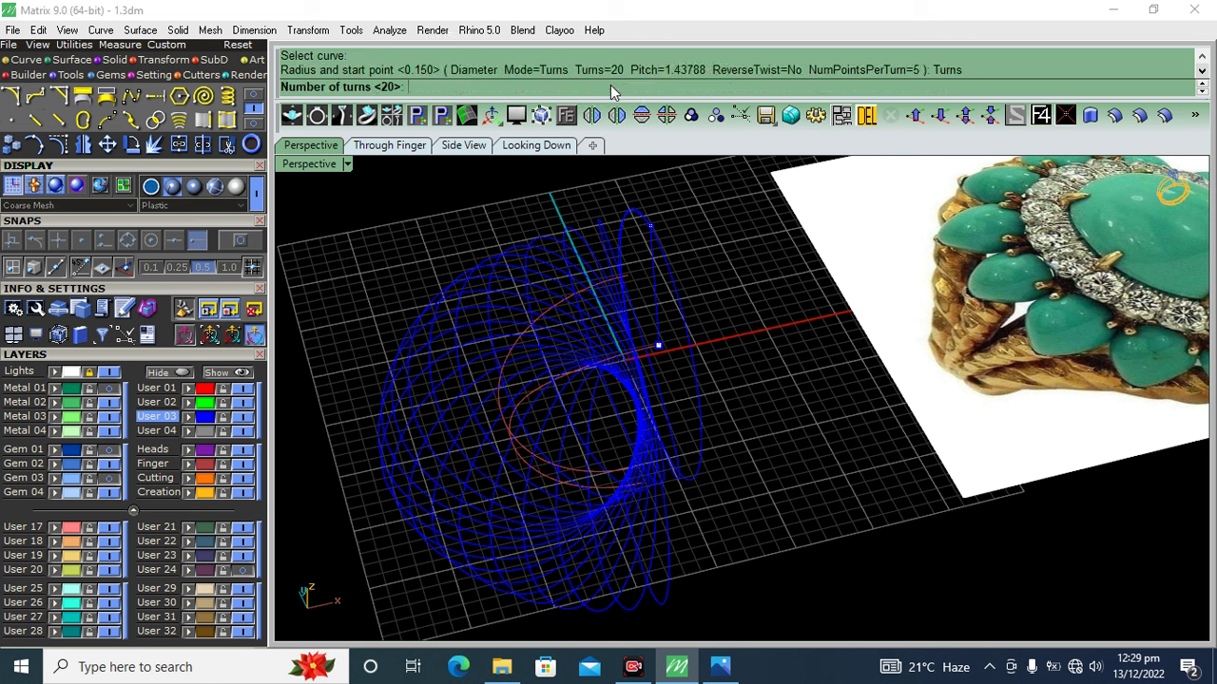
text(15)
key(Return)
right_drag(657, 345, 682, 271)
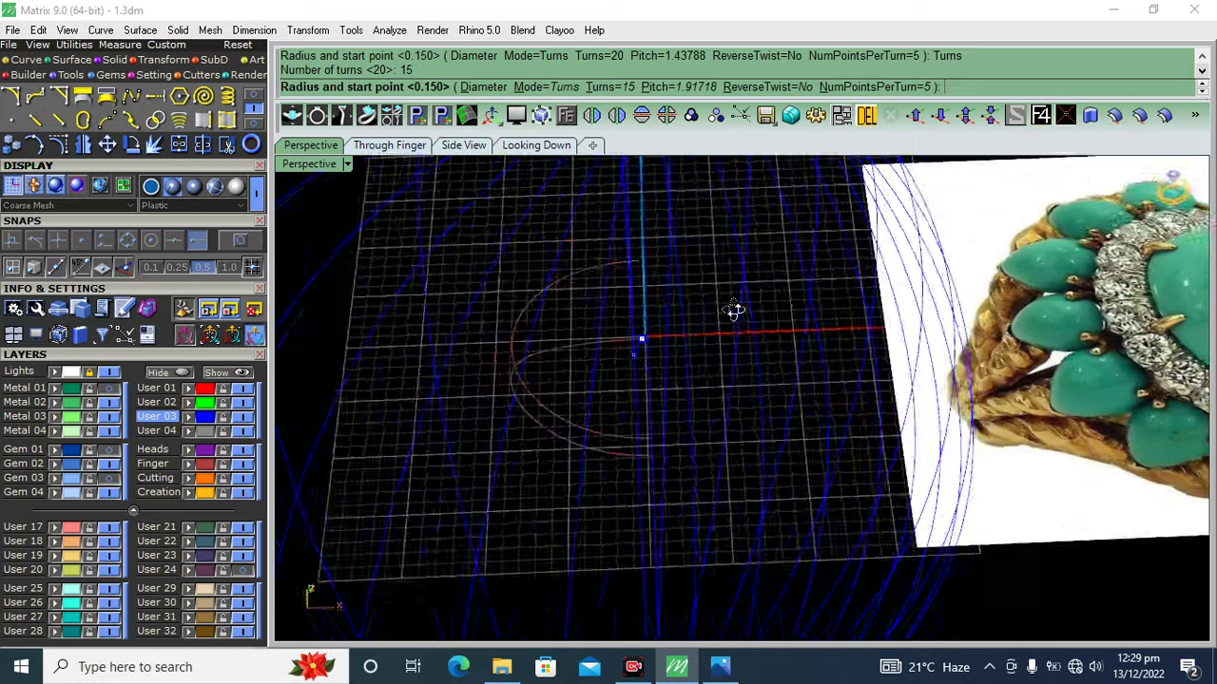
scroll(683, 271, up, 5)
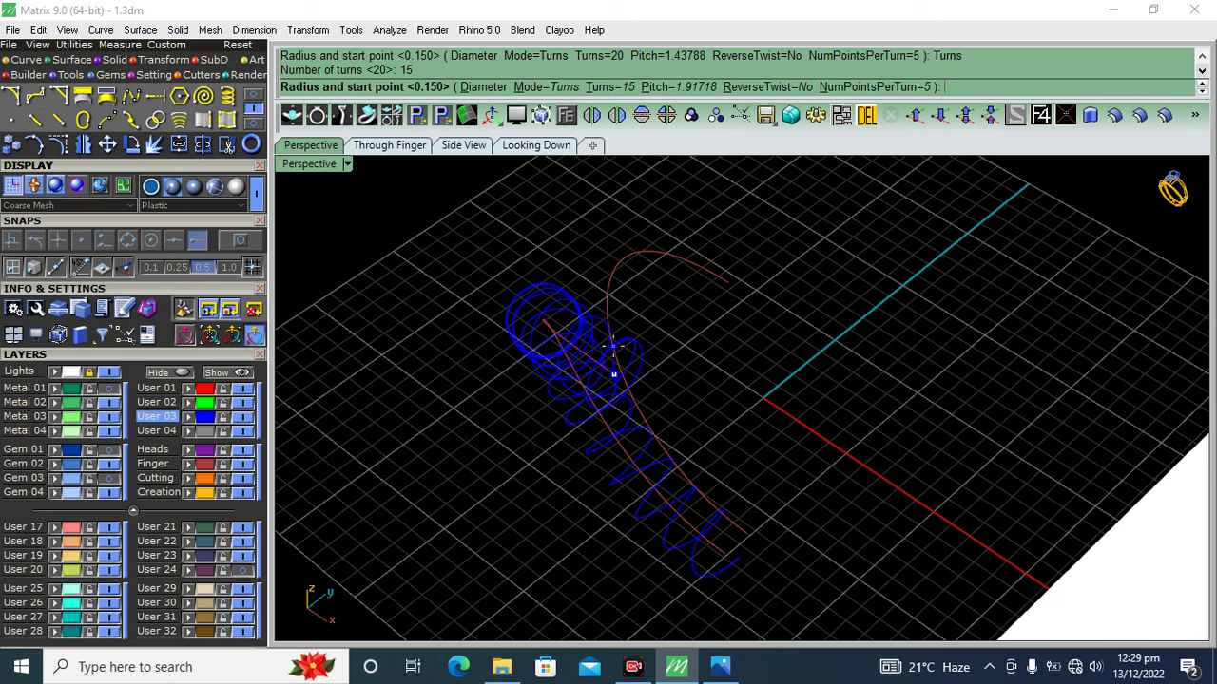
text(1)
key(Return)
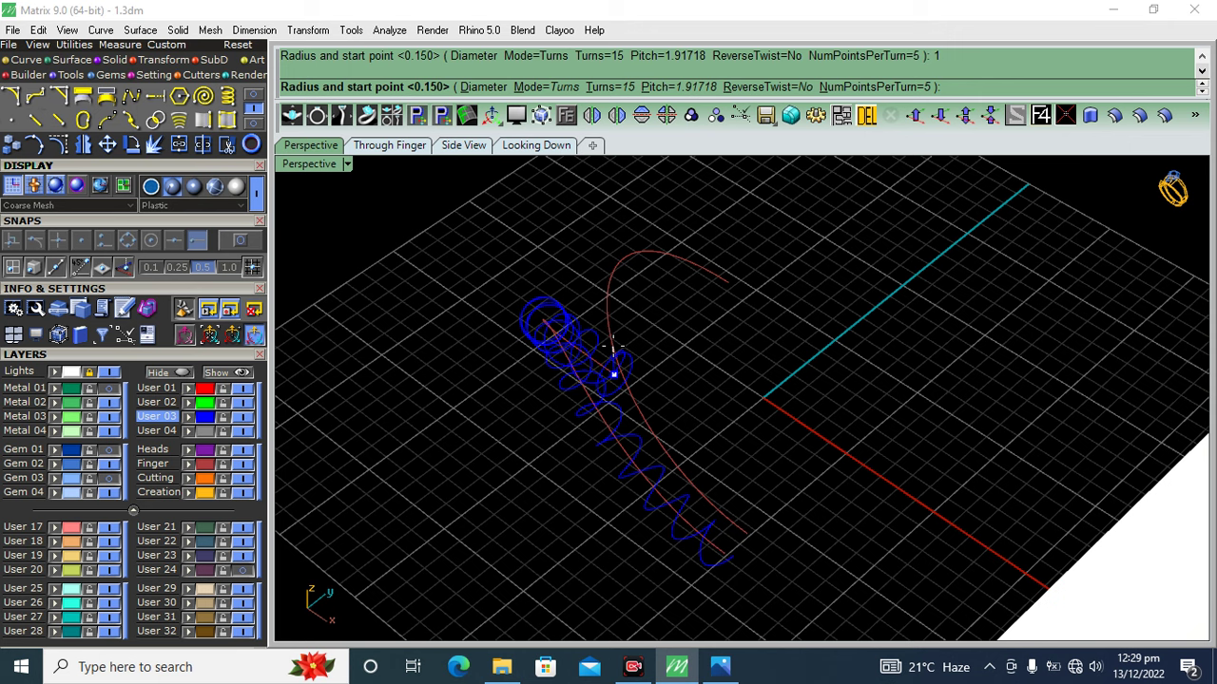
click(613, 349)
mouse_move(658, 344)
right_down()
mouse_move(838, 423)
mouse_move(728, 421)
mouse_move(685, 459)
mouse_move(728, 361)
right_up()
right_click(733, 354)
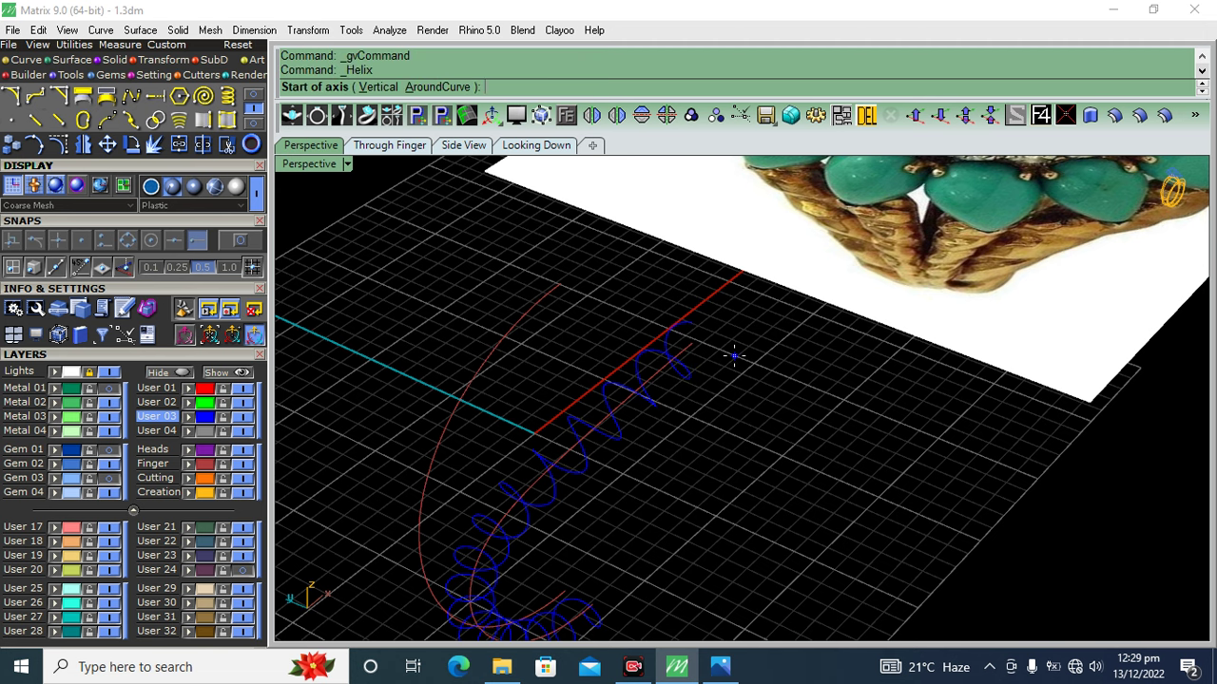
- Wrap a second 15-turn, radius-1 helix along the same guide curve and select it
click(432, 88)
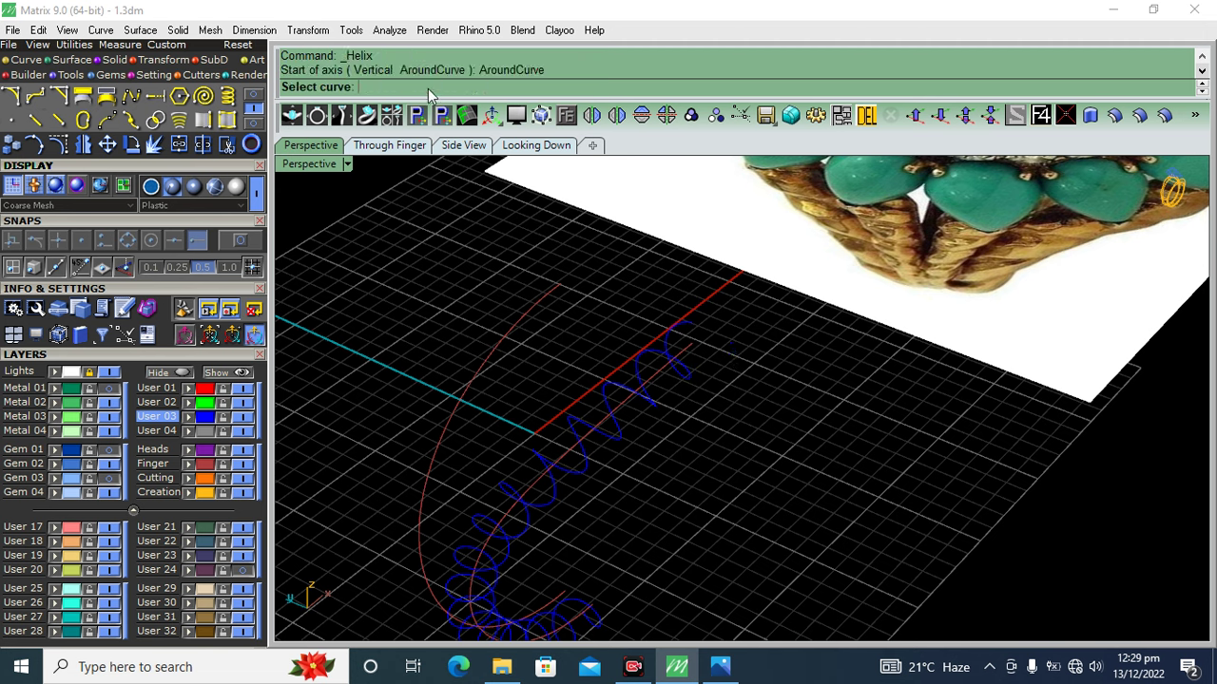
click(690, 349)
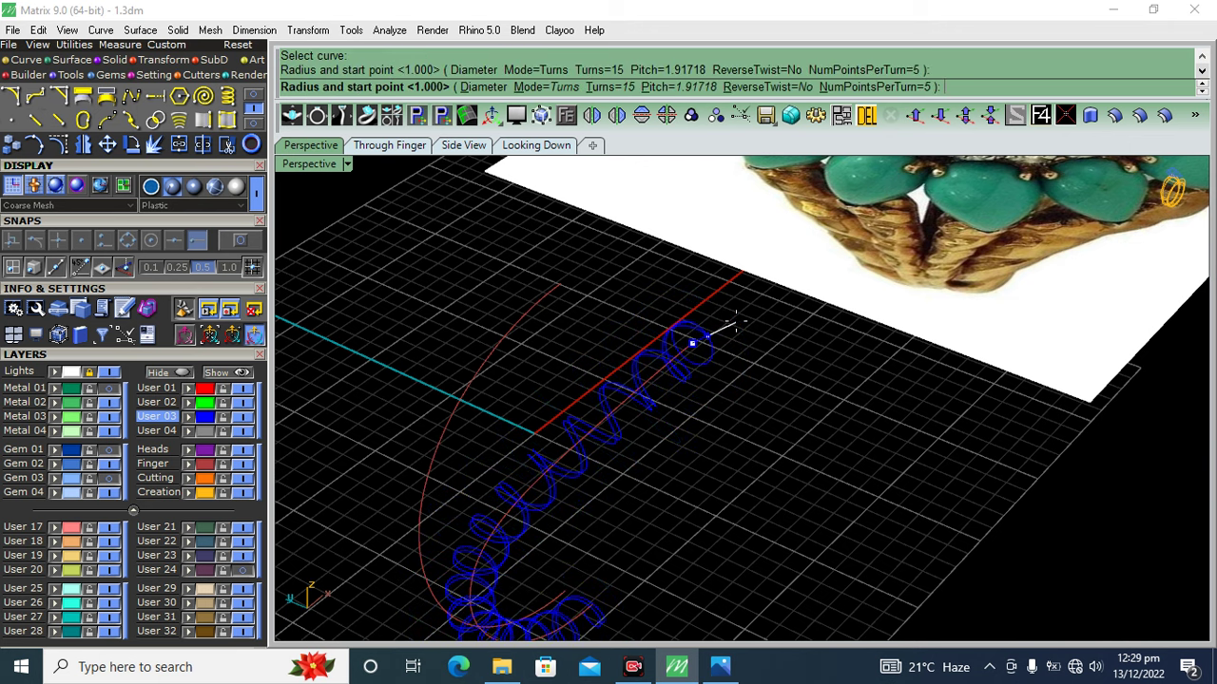
right_drag(772, 316, 416, 313)
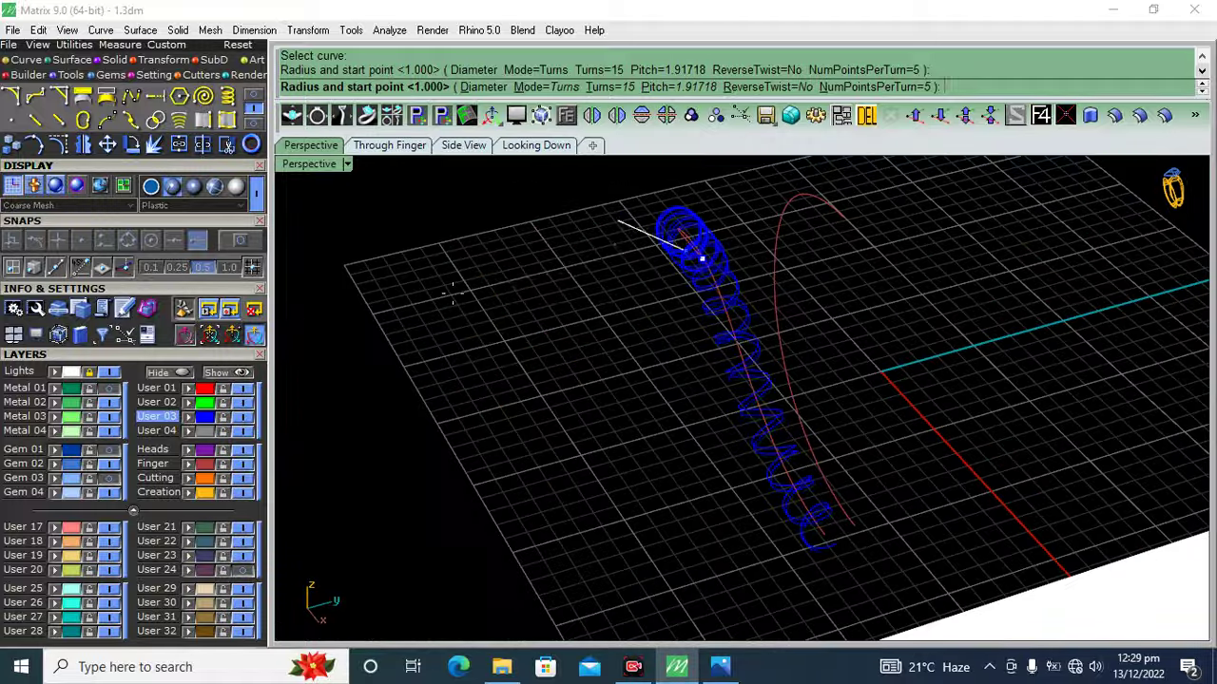
mouse_move(707, 574)
right_down()
mouse_move(628, 416)
mouse_move(720, 321)
right_up()
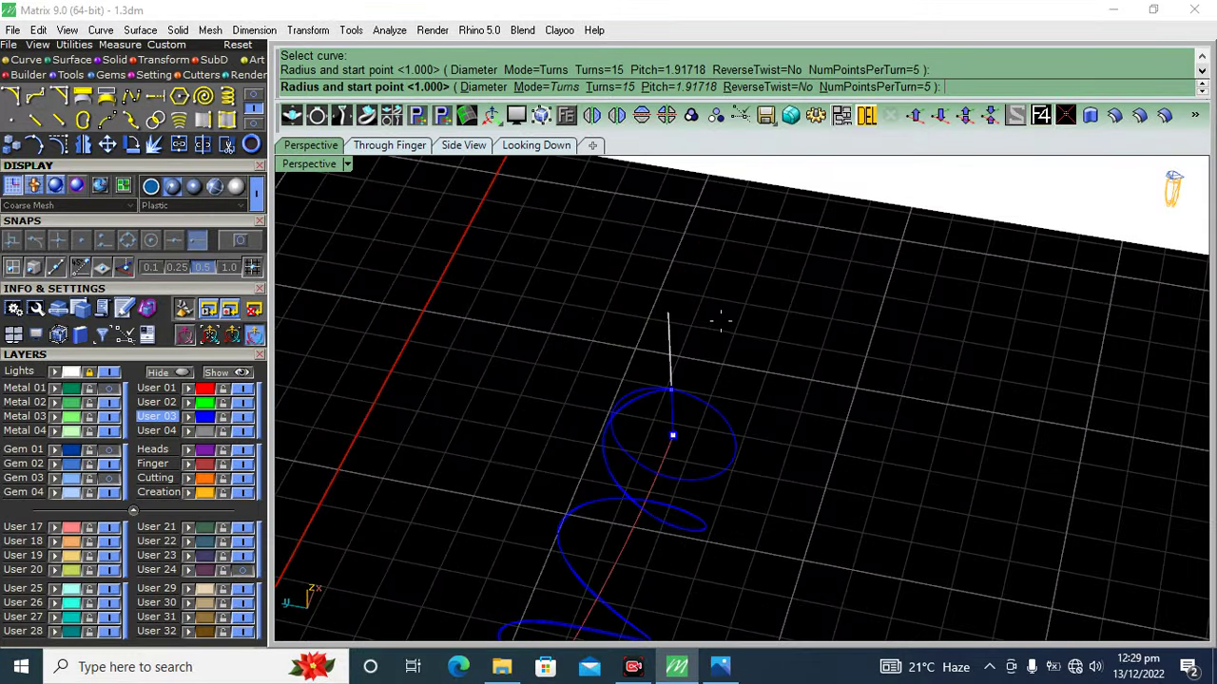
click(536, 144)
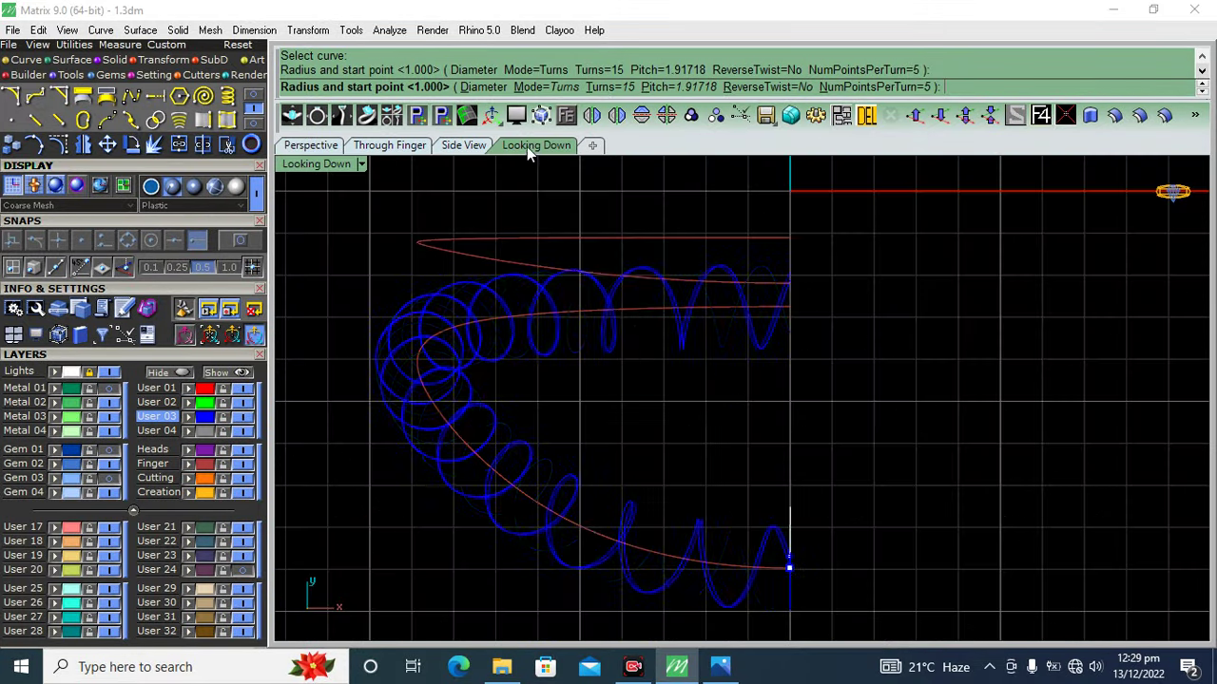
click(779, 428)
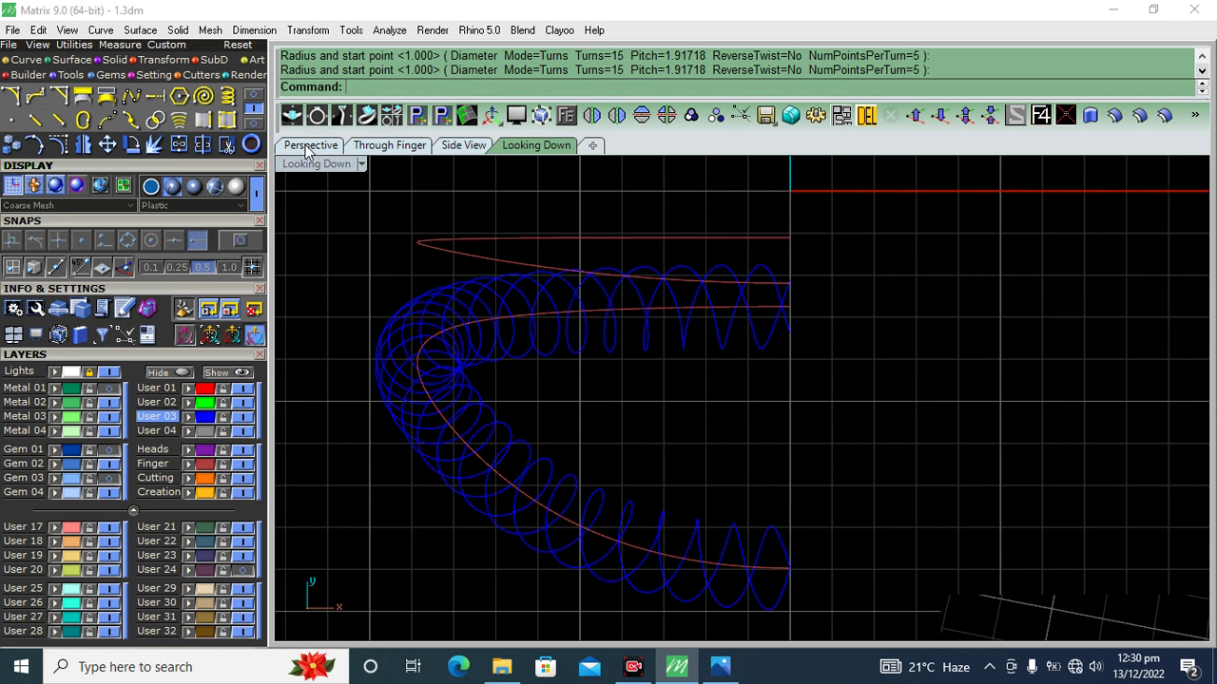
click(309, 146)
mouse_move(690, 370)
right_down()
mouse_move(861, 369)
mouse_move(881, 466)
mouse_move(780, 467)
mouse_move(738, 441)
right_up()
click(732, 430)
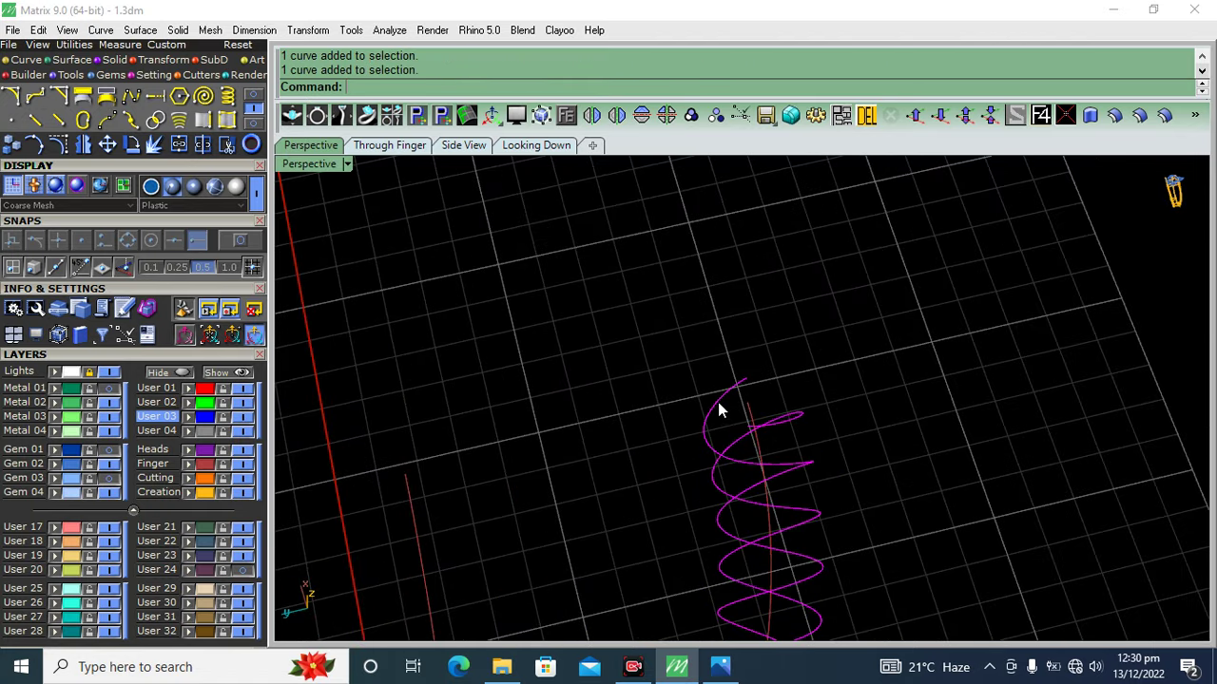
- Pipe the helix with round caps at diameter 1
click(114, 59)
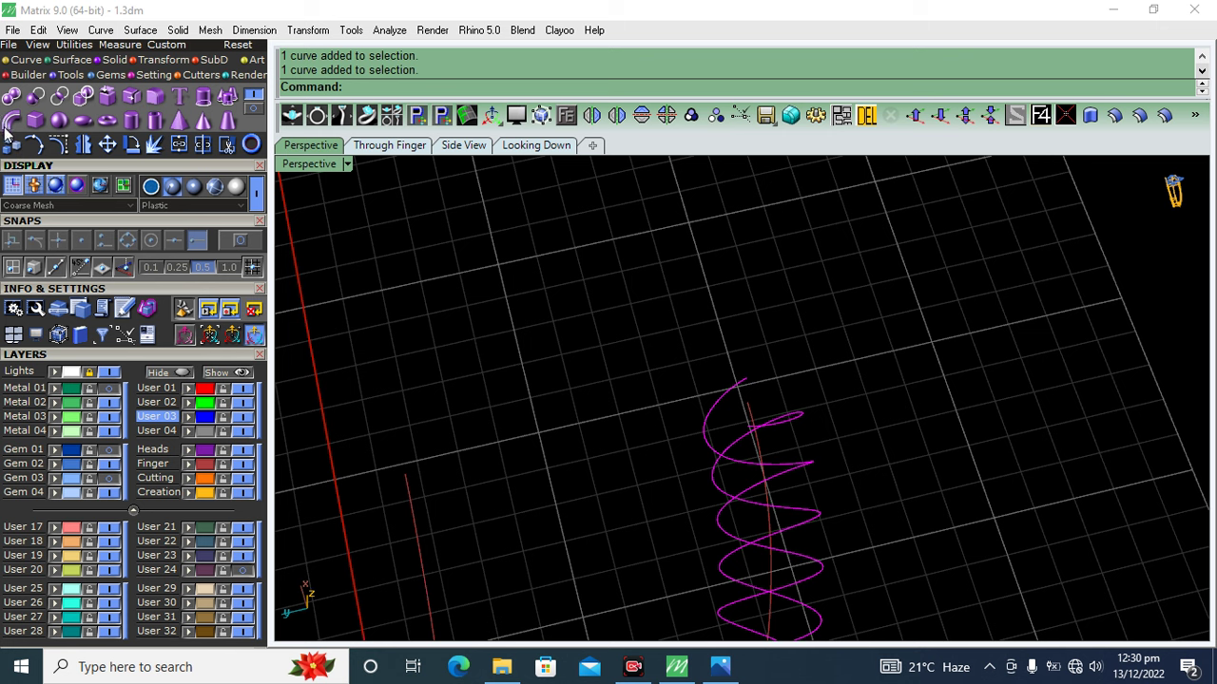
click(10, 121)
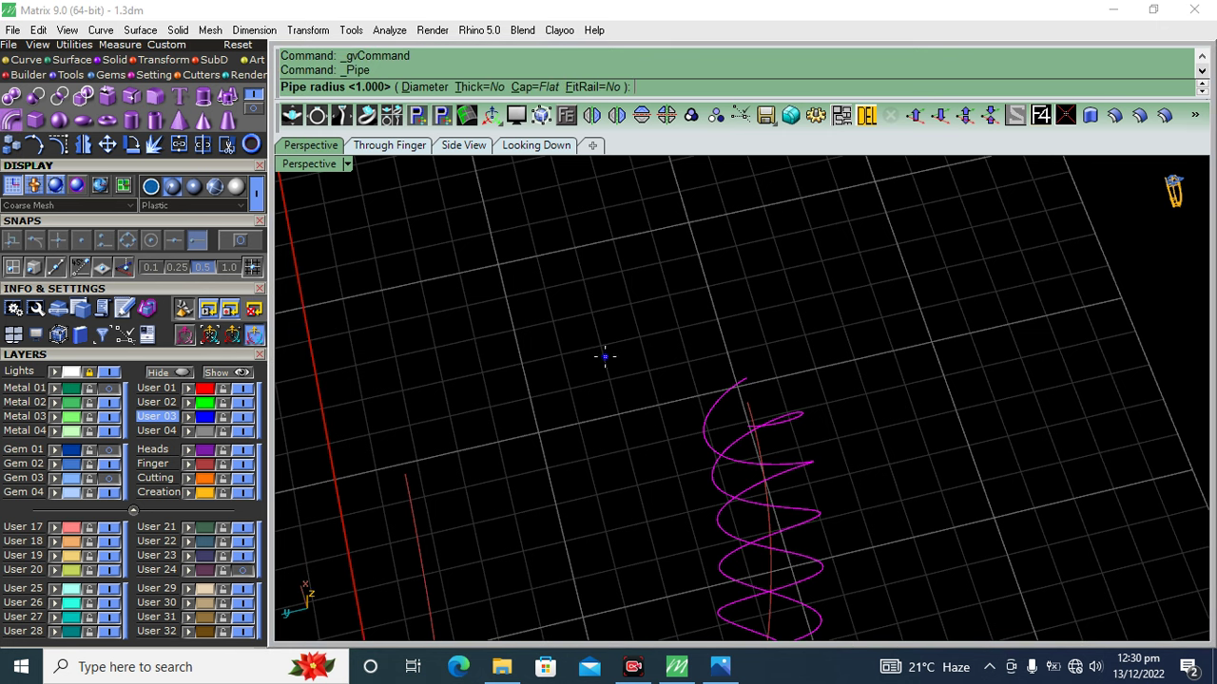
click(532, 86)
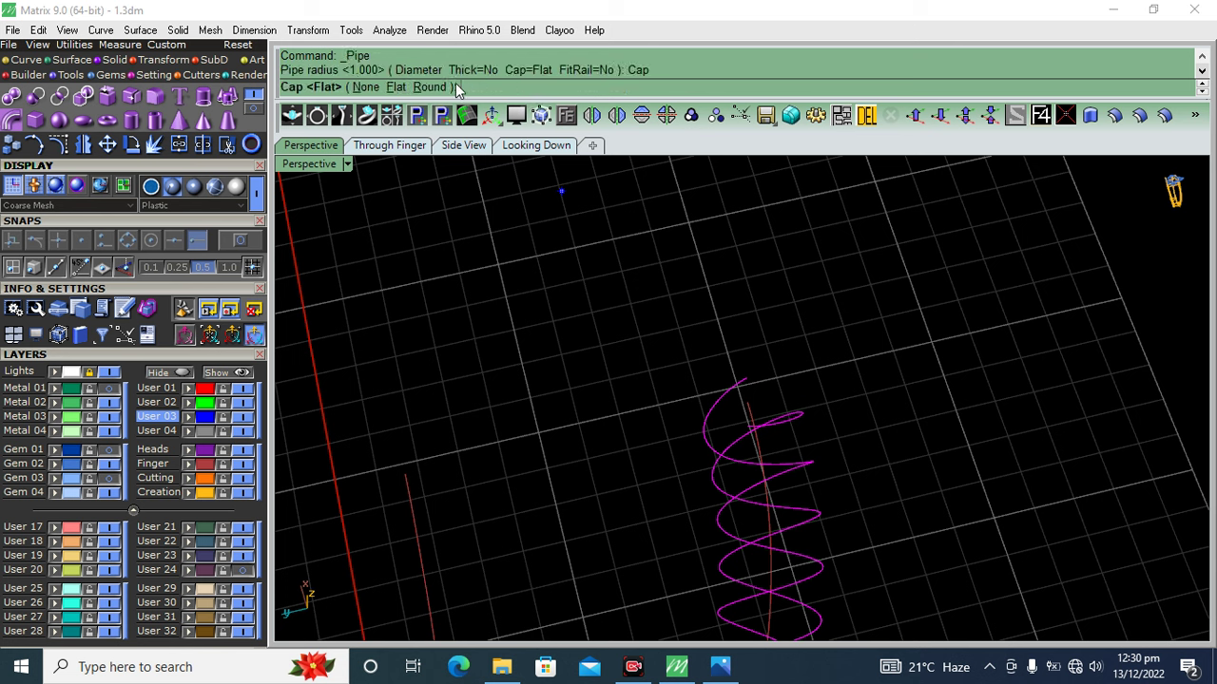
click(432, 88)
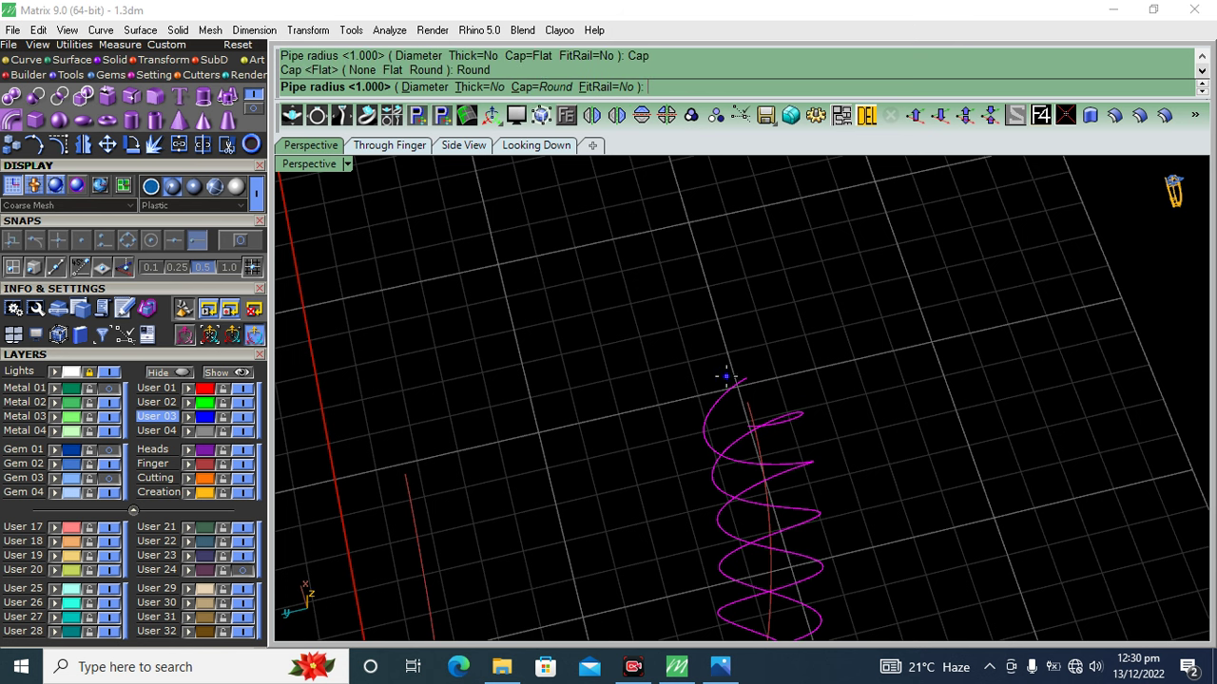
click(418, 89)
text(1)
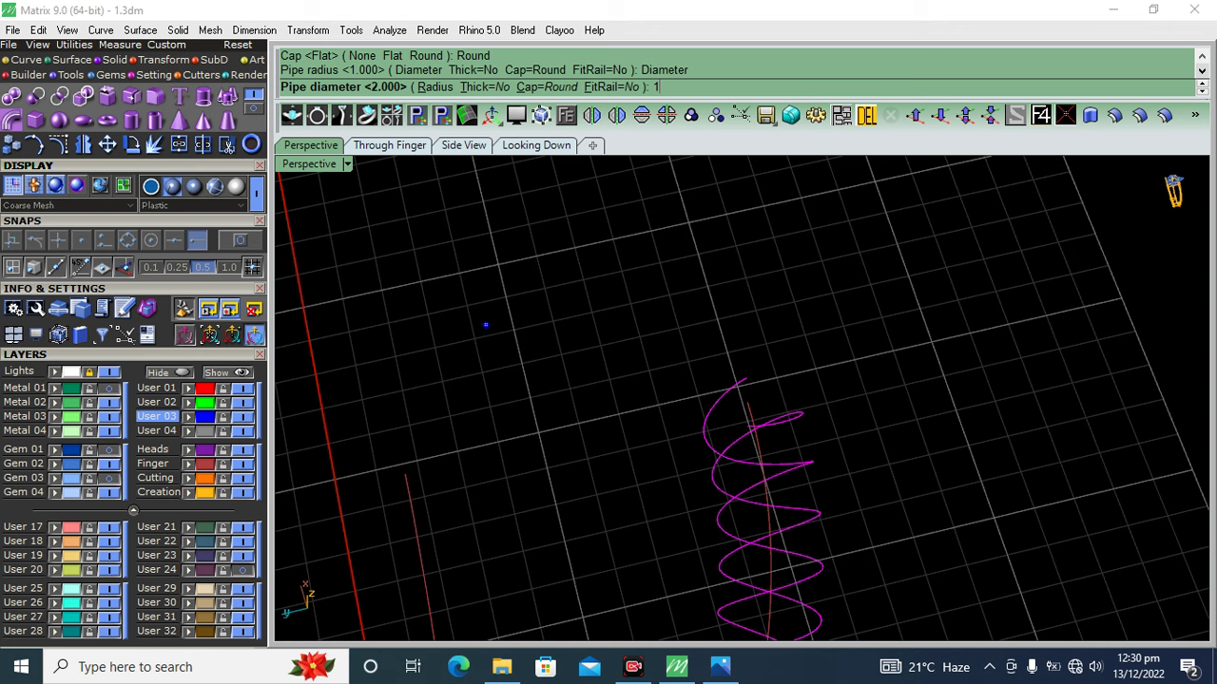
key(Return)
key(Return)
- Inspect the rope pipe, undo the pipe and helix, and hide the green head
mouse_move(529, 359)
right_down()
mouse_move(825, 407)
mouse_move(696, 358)
right_up()
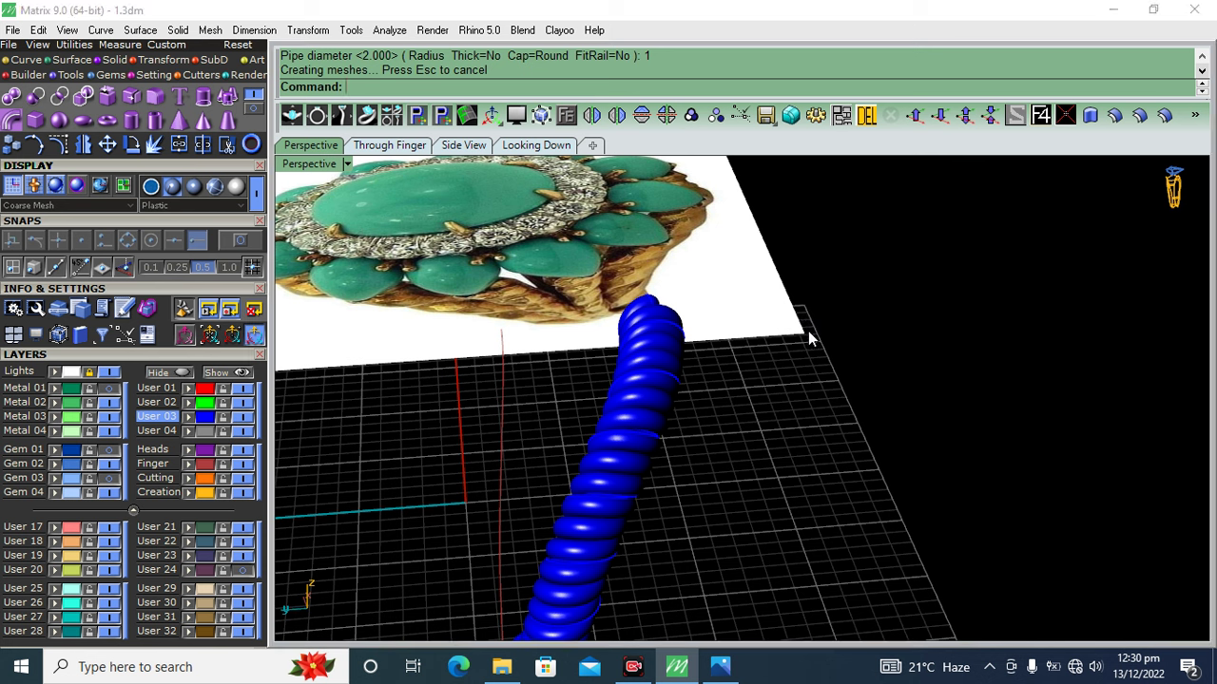
key(ctrl+z)
key(ctrl+z)
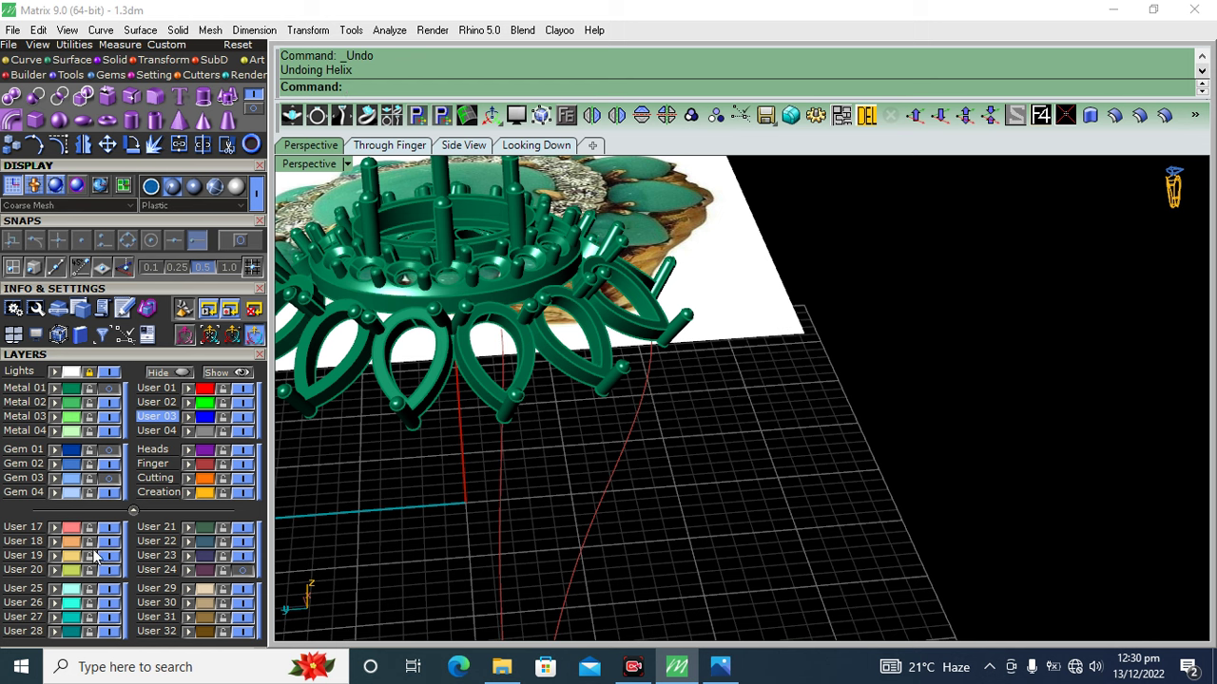
click(111, 389)
- Start a new helix wrapped around the curved guide line
click(634, 439)
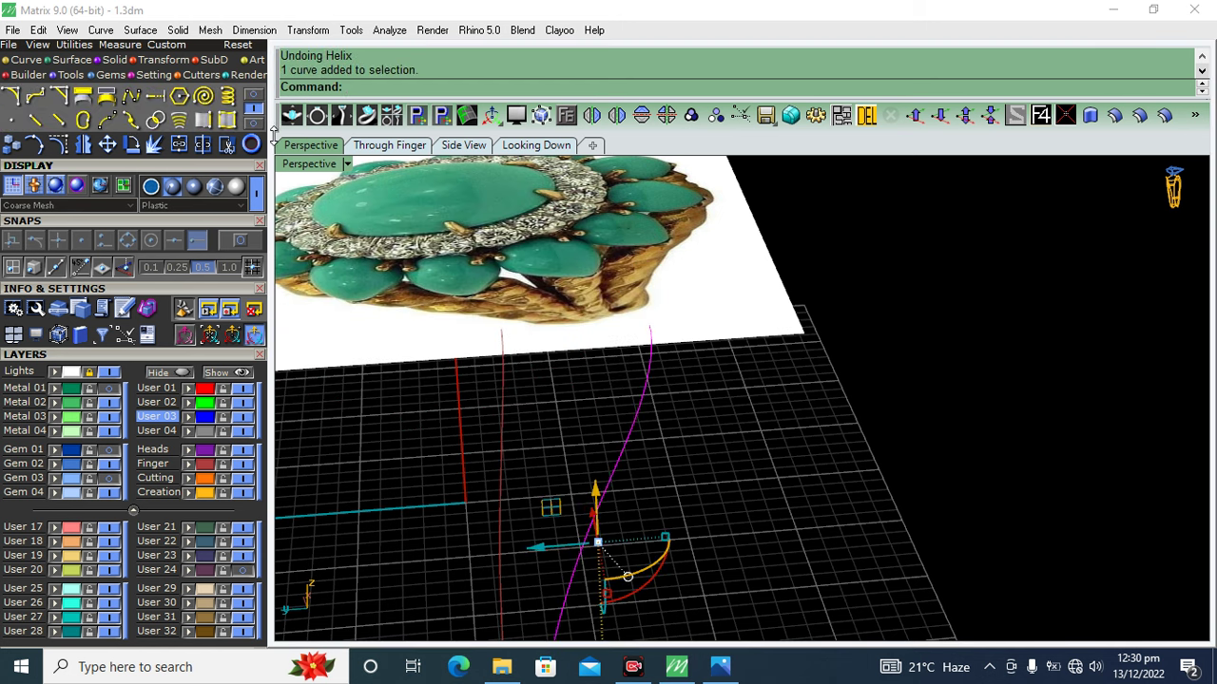
click(228, 95)
click(463, 85)
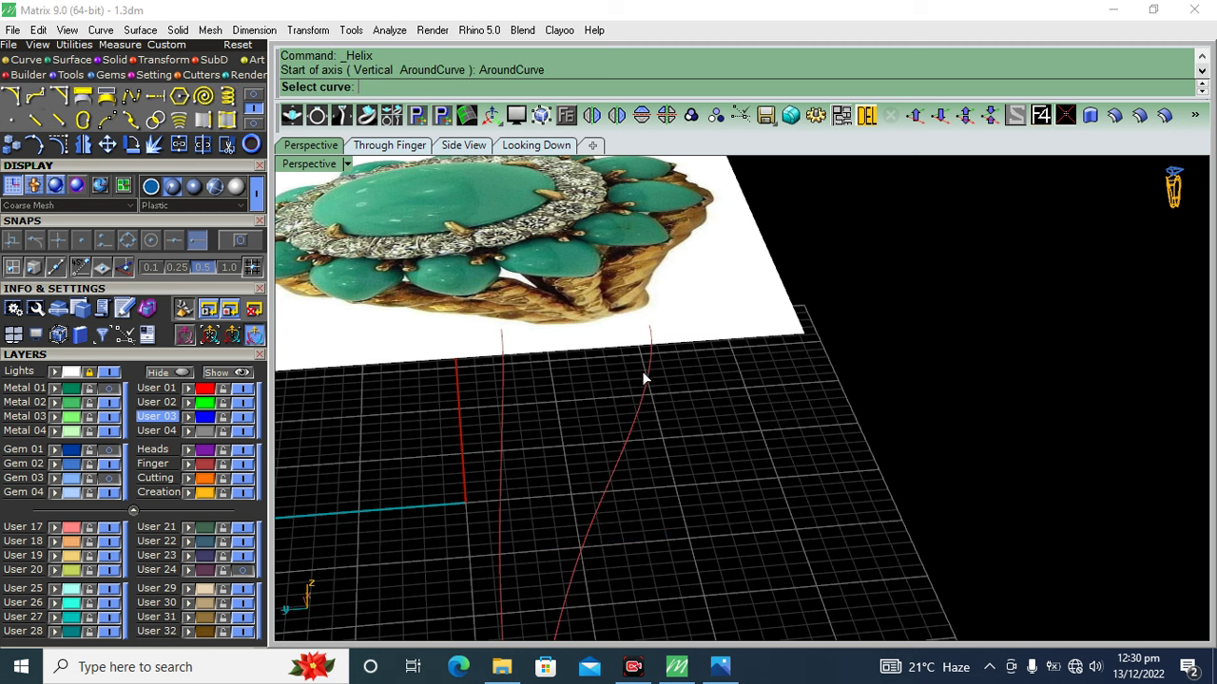
click(643, 378)
mouse_move(644, 378)
right_down()
mouse_move(779, 380)
mouse_move(694, 298)
right_up()
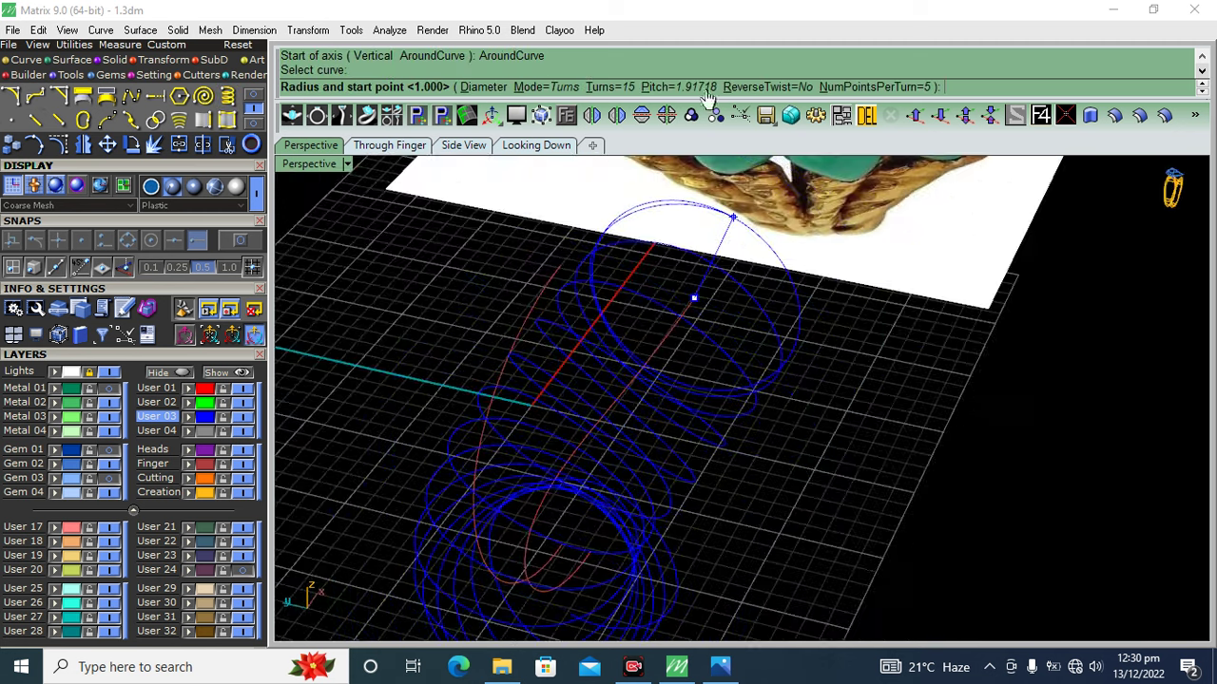
- Give the helix 18 turns and radius 0.7 and create it
click(599, 87)
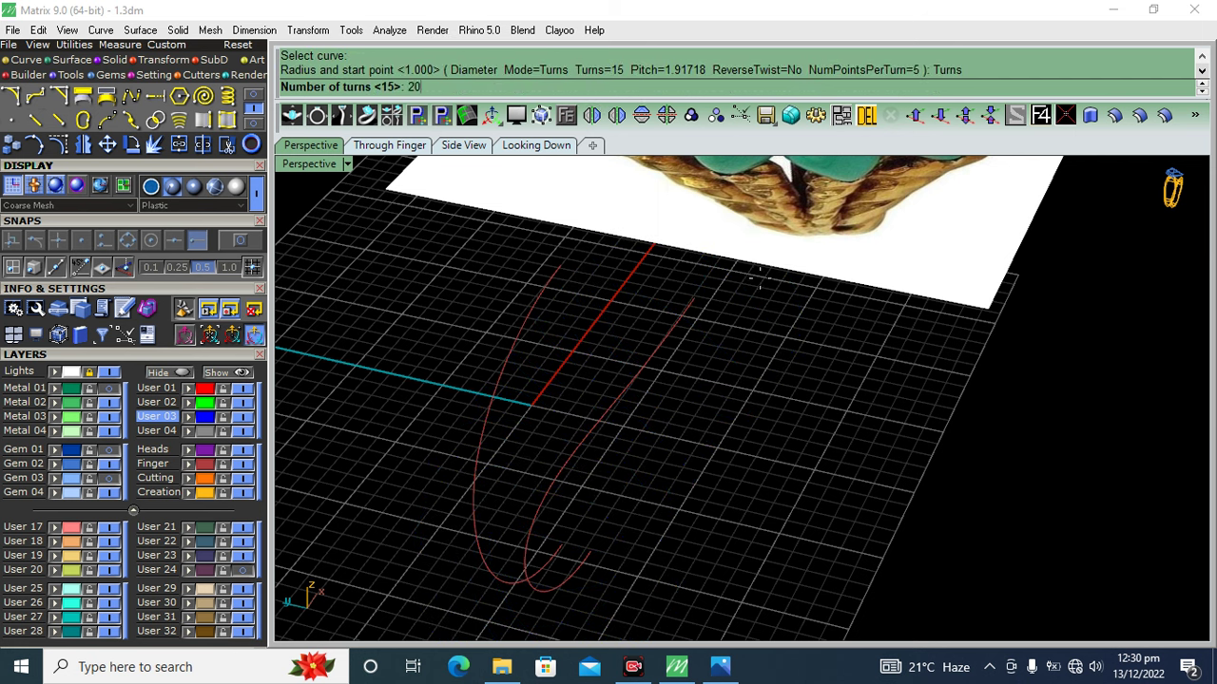
key(Return)
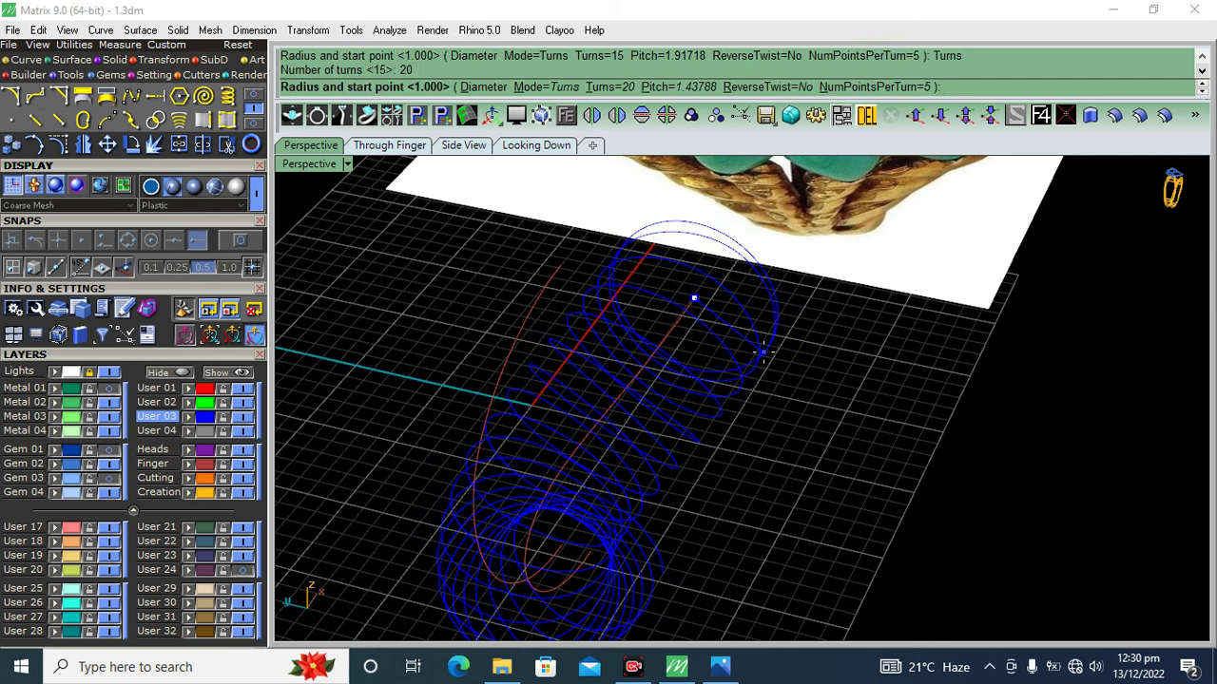
text(.6)
key(Return)
text(7)
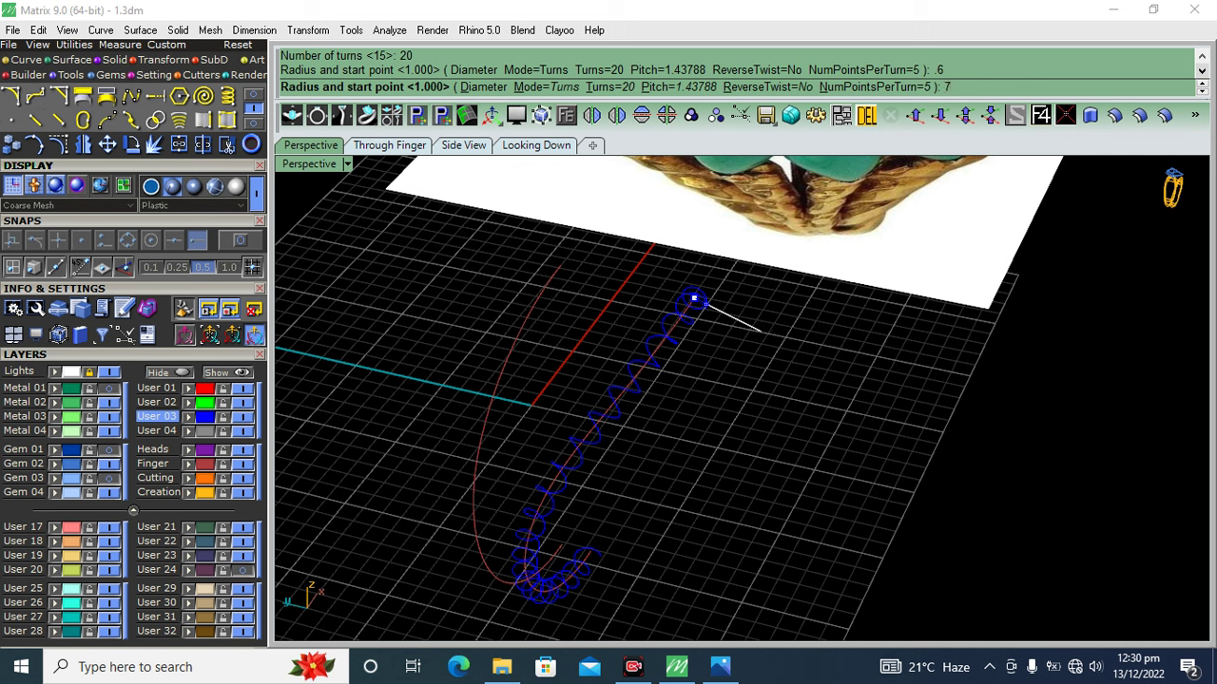
key(Return)
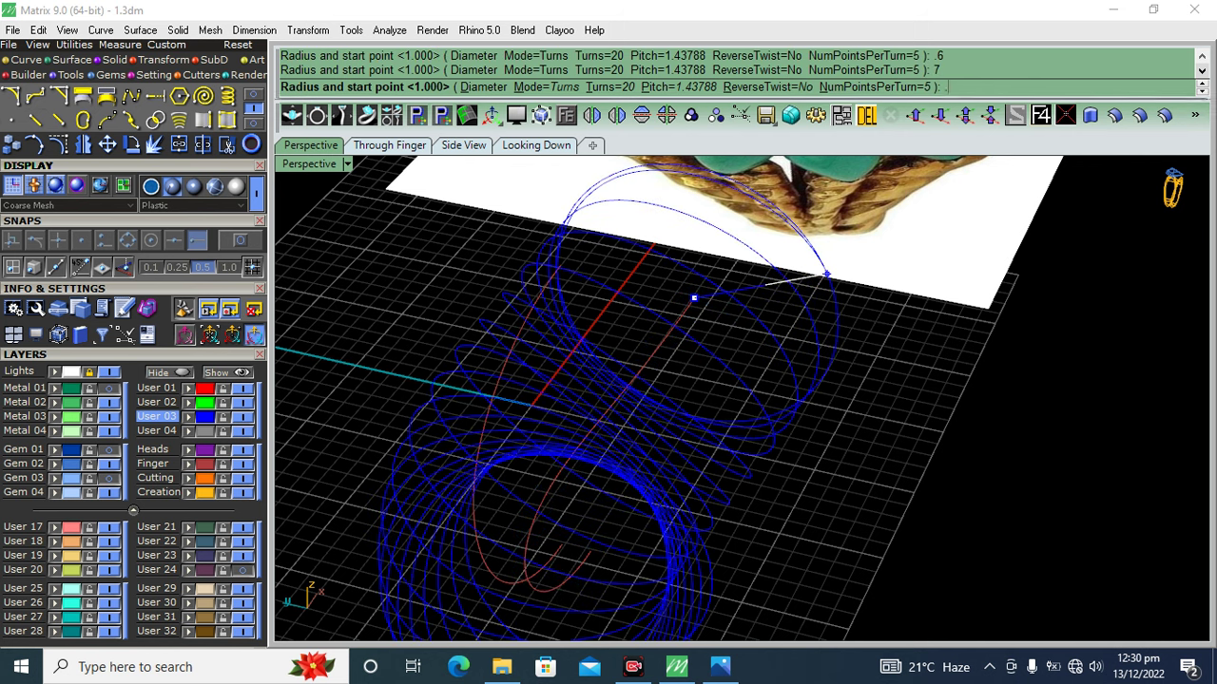
text(.7)
key(Return)
click(619, 87)
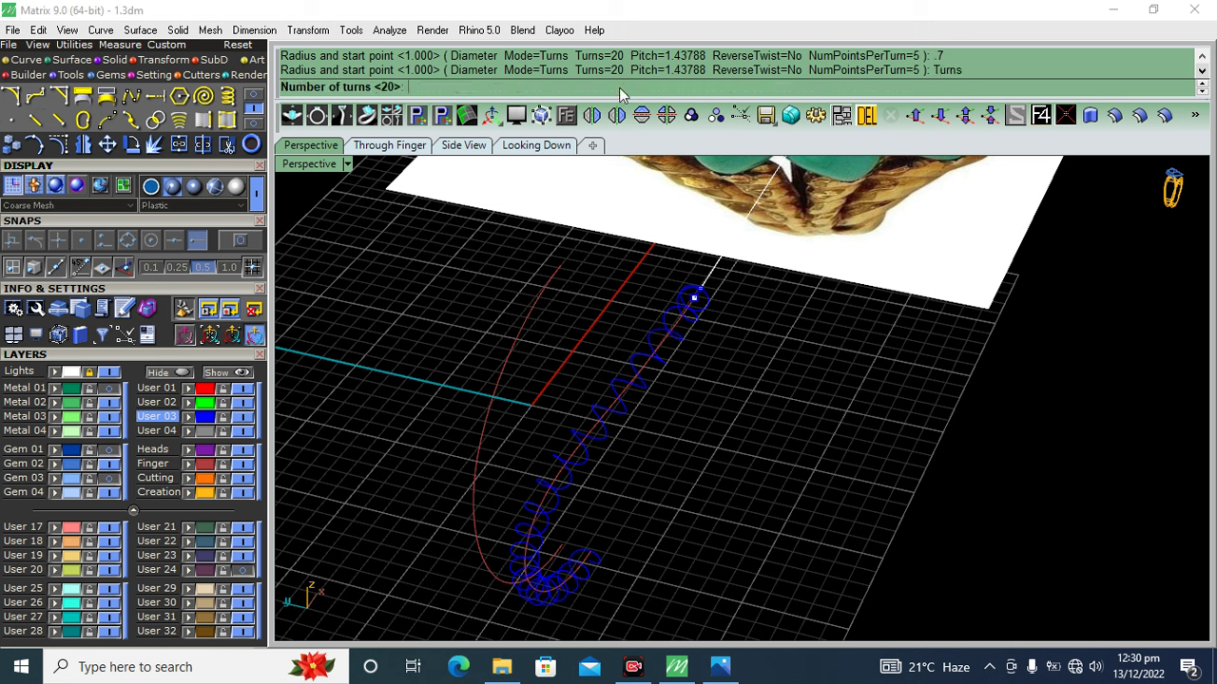
text(18)
key(Return)
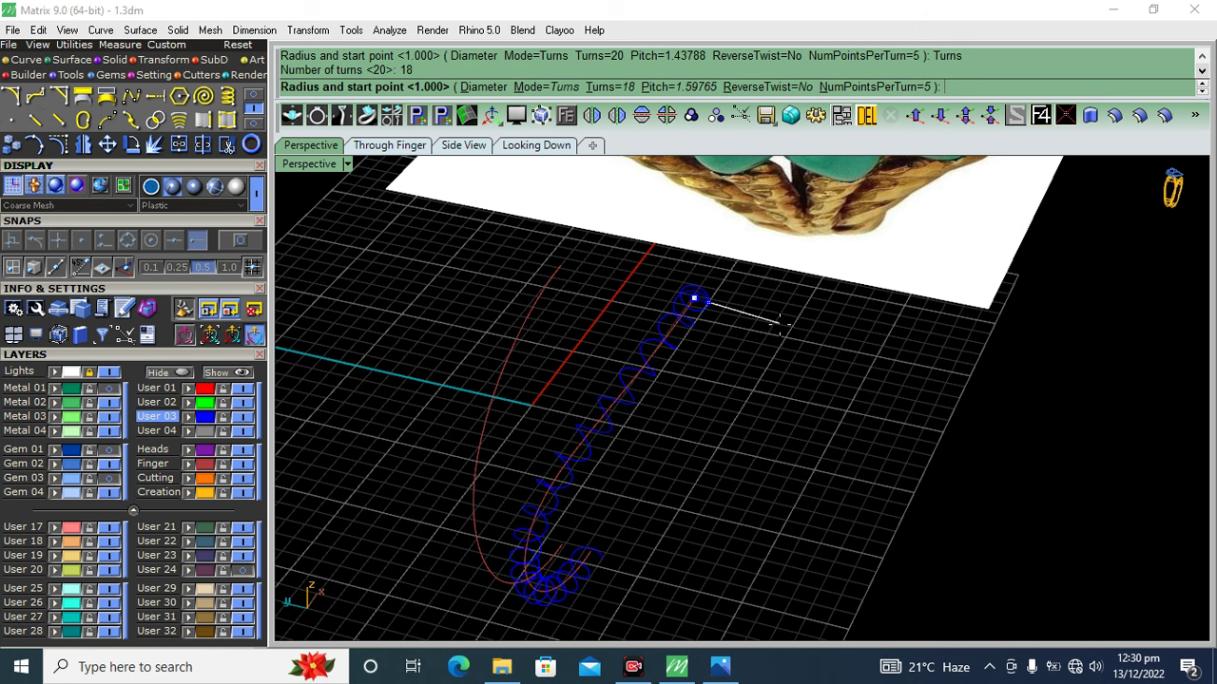
key(Return)
key(Return)
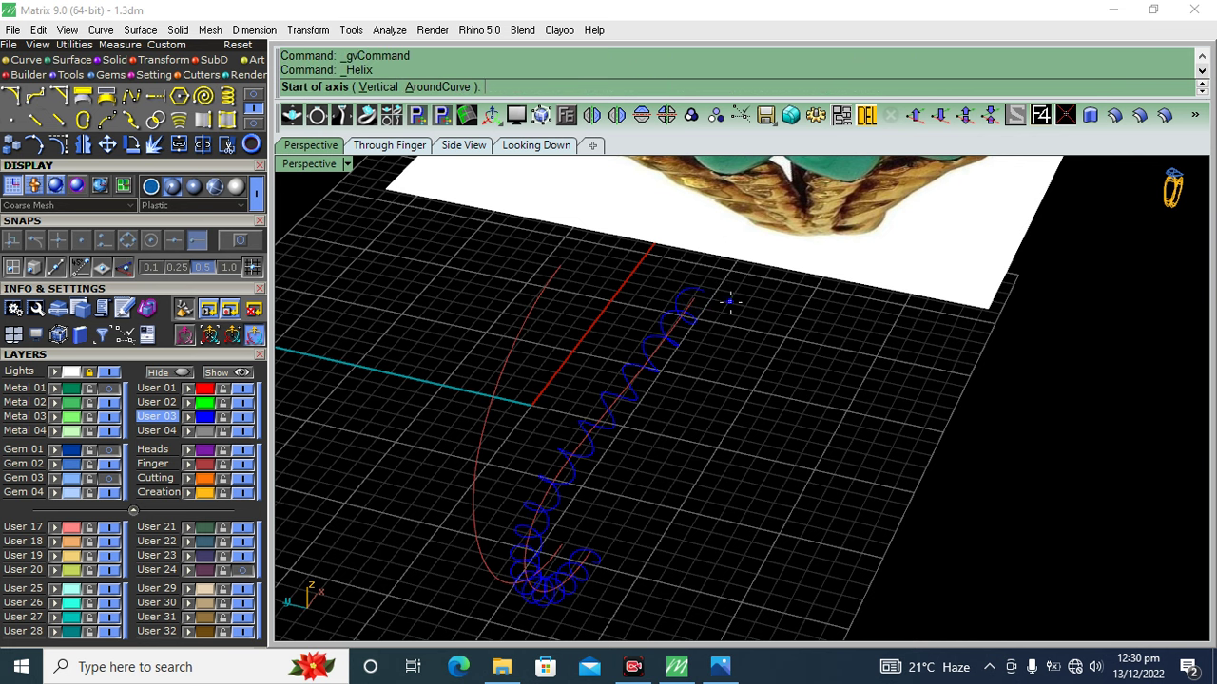
- Coil a second 18-turn, 0.7-radius helix around the guide curve and select the first helix
click(448, 86)
scroll(646, 309, up, 3)
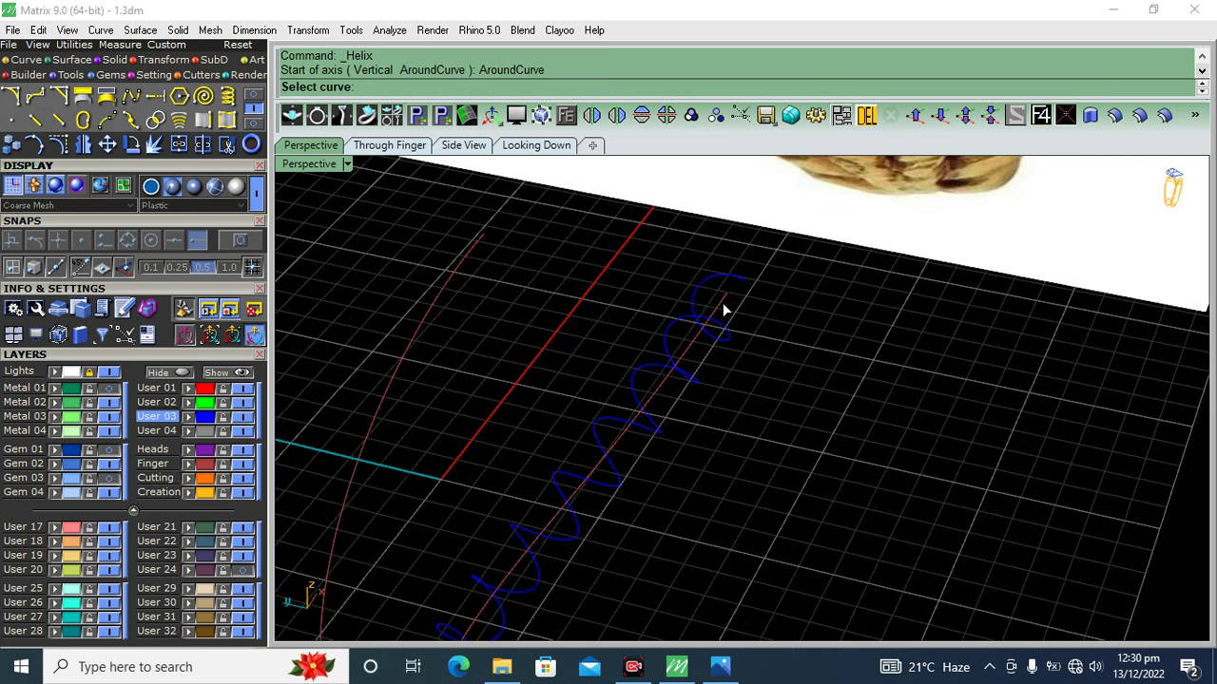
click(727, 304)
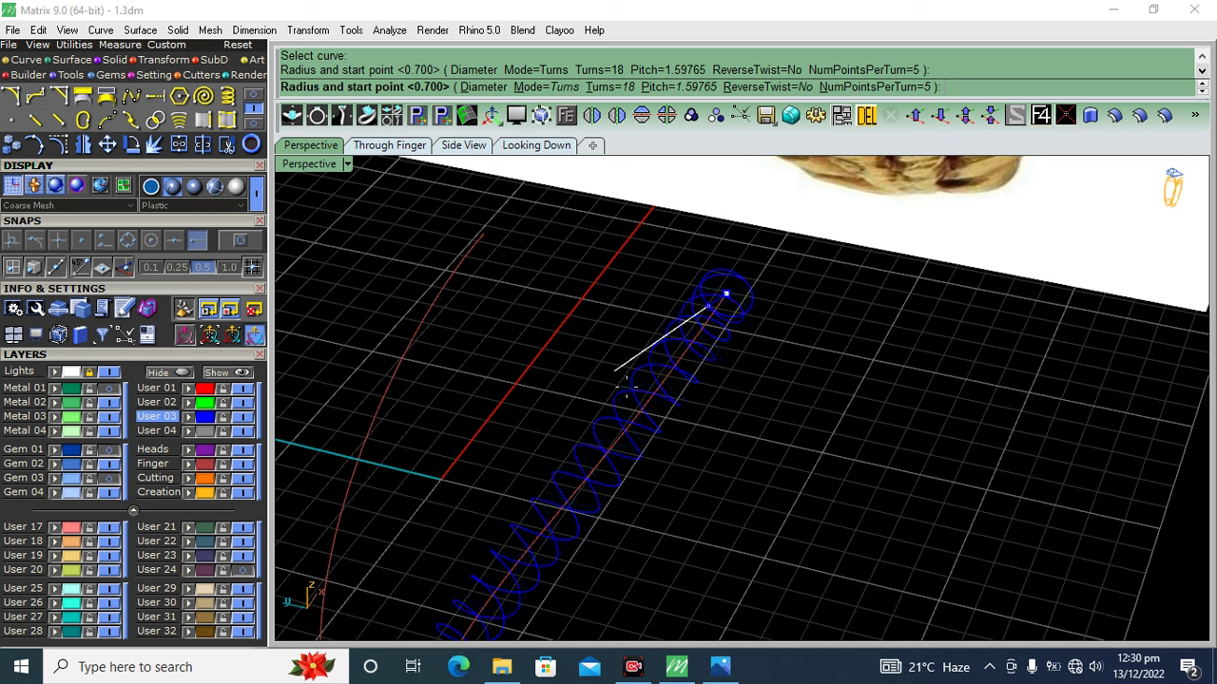
mouse_move(728, 298)
right_down()
mouse_move(827, 243)
mouse_move(793, 500)
mouse_move(733, 394)
right_up()
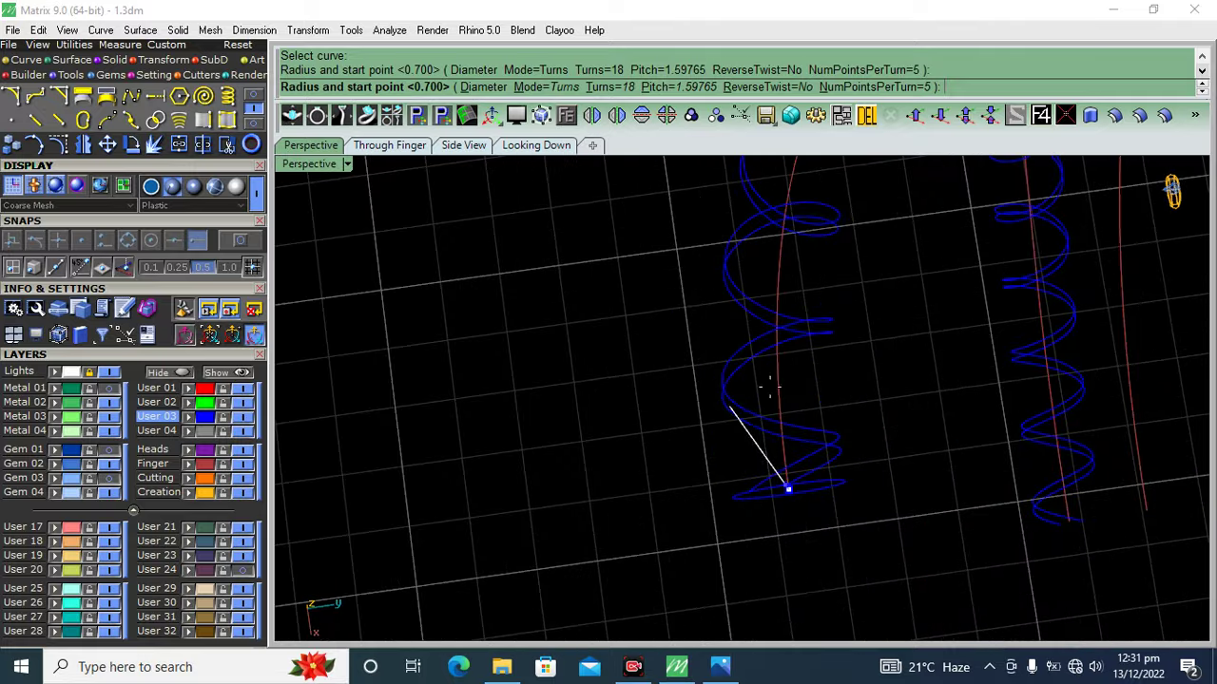
click(880, 485)
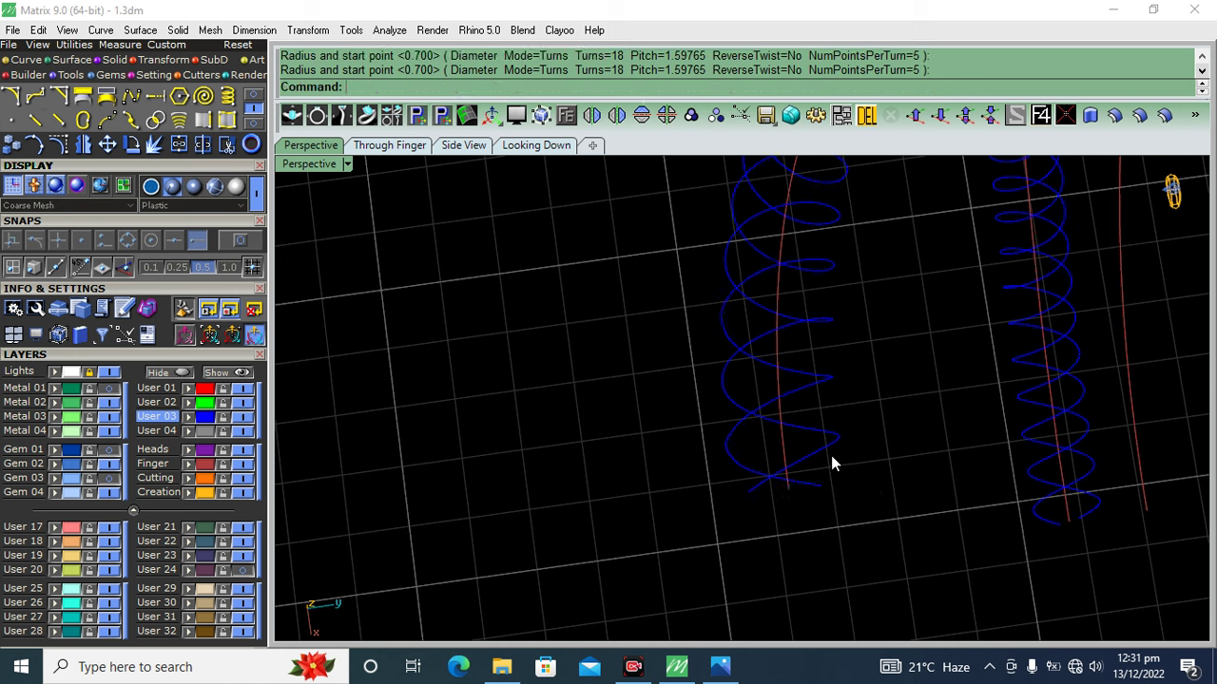
click(821, 455)
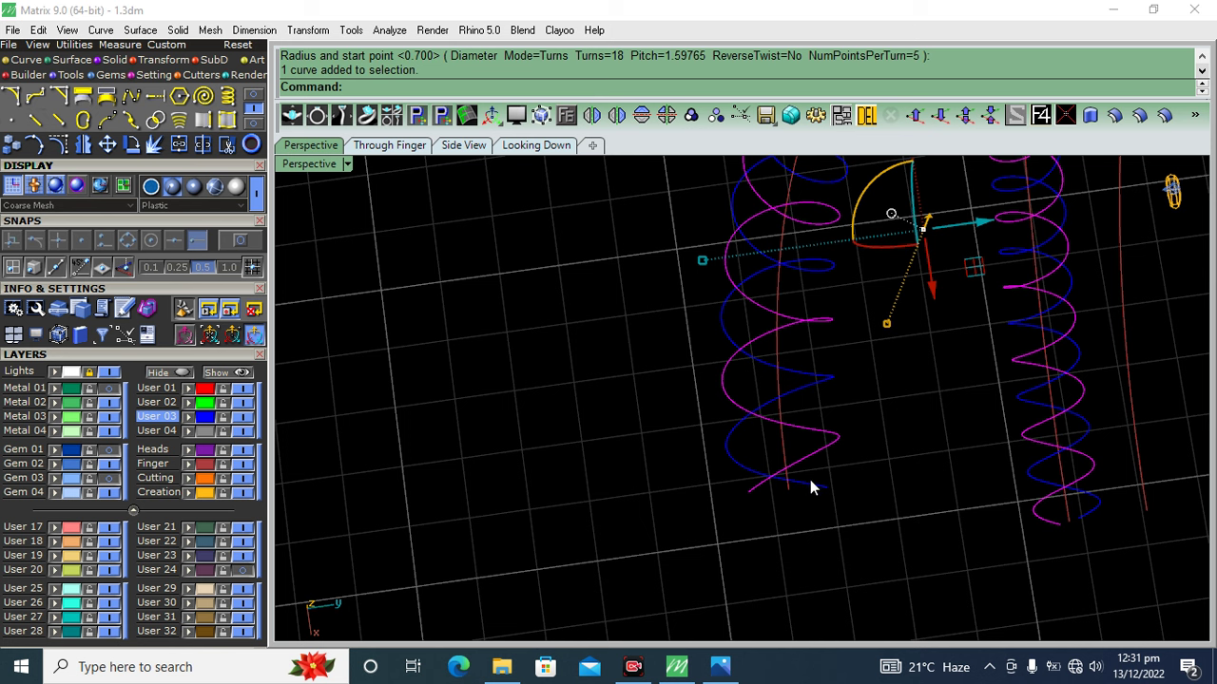
click(810, 480)
click(111, 63)
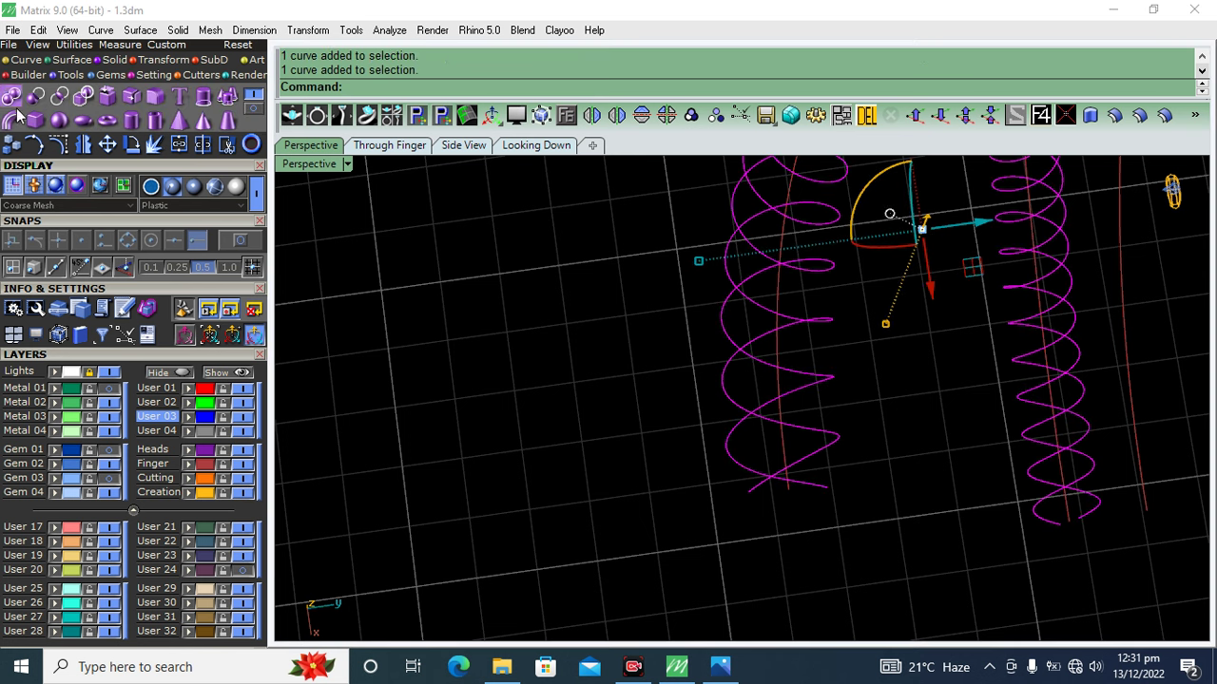
click(11, 120)
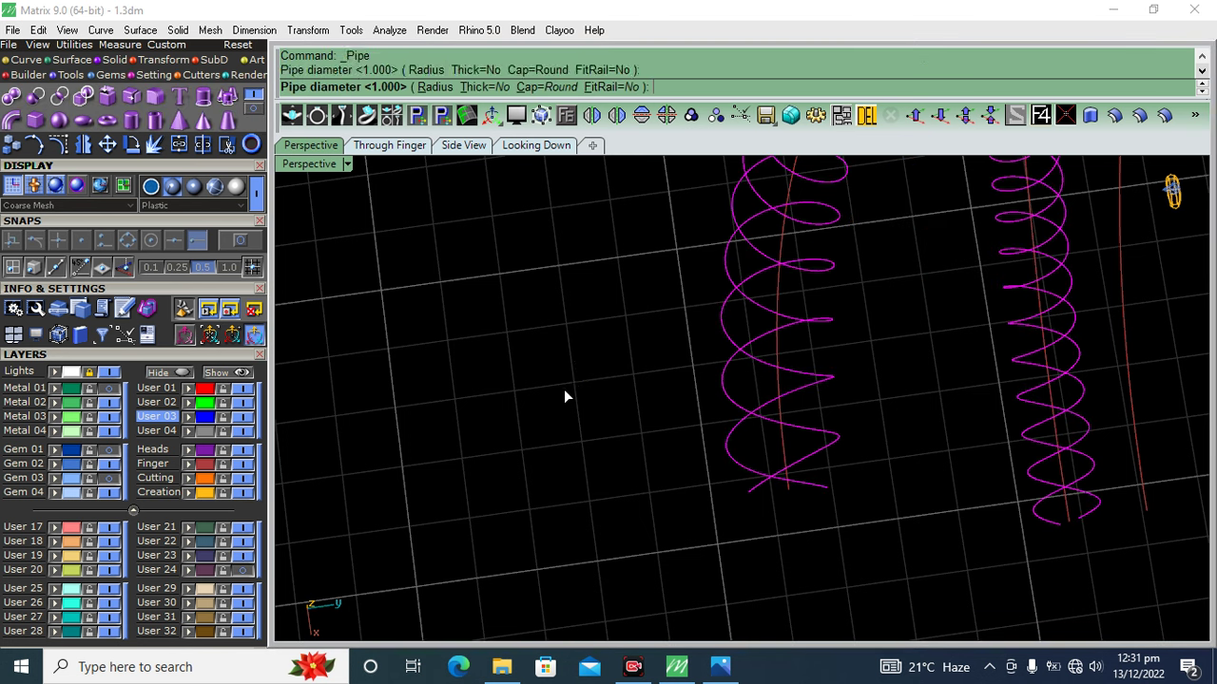
key(Return)
scroll(564, 388, down, 5)
right_drag(543, 434, 784, 468)
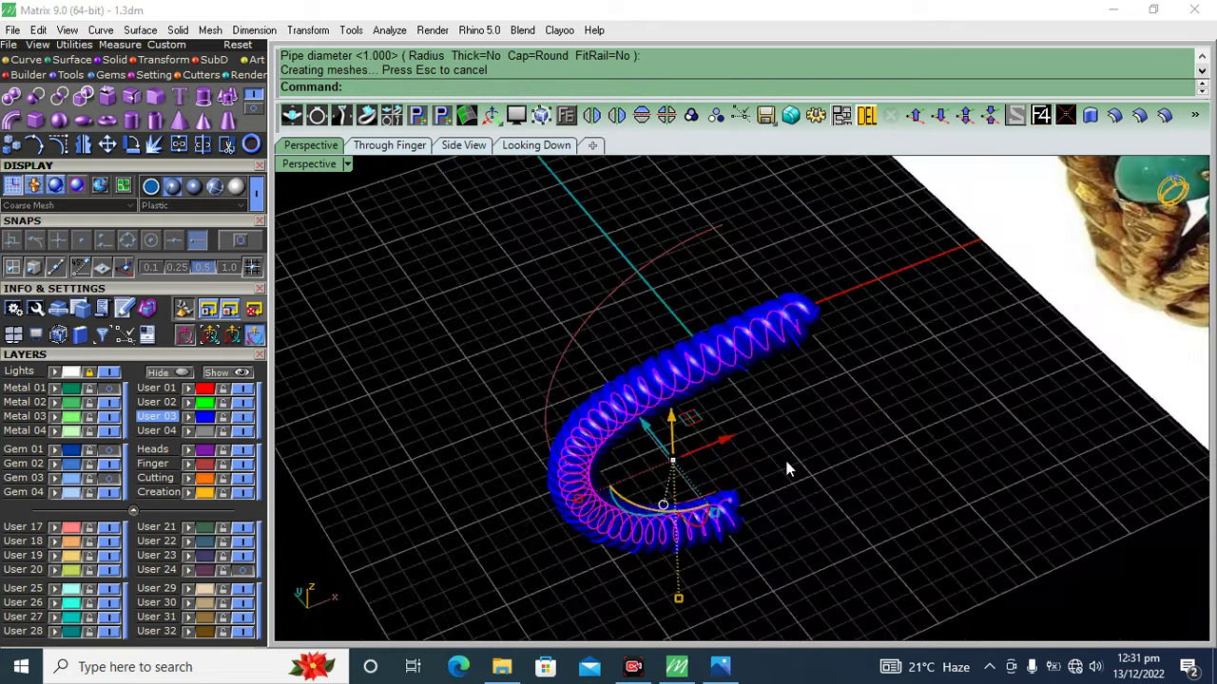
mouse_move(937, 361)
right_down()
mouse_move(782, 388)
mouse_move(866, 388)
mouse_move(798, 315)
right_up()
scroll(802, 323, up, 2)
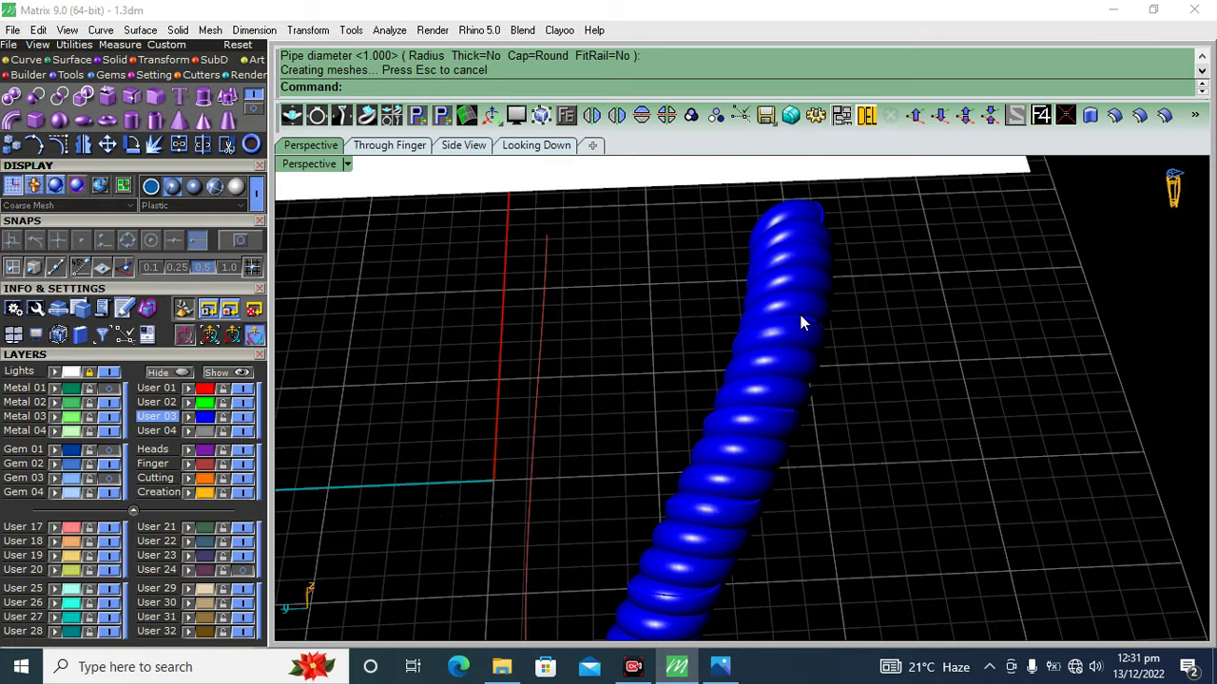
key(ctrl+z)
key(ctrl+z)
- Start a helix wrapped around the red shank curve
click(778, 329)
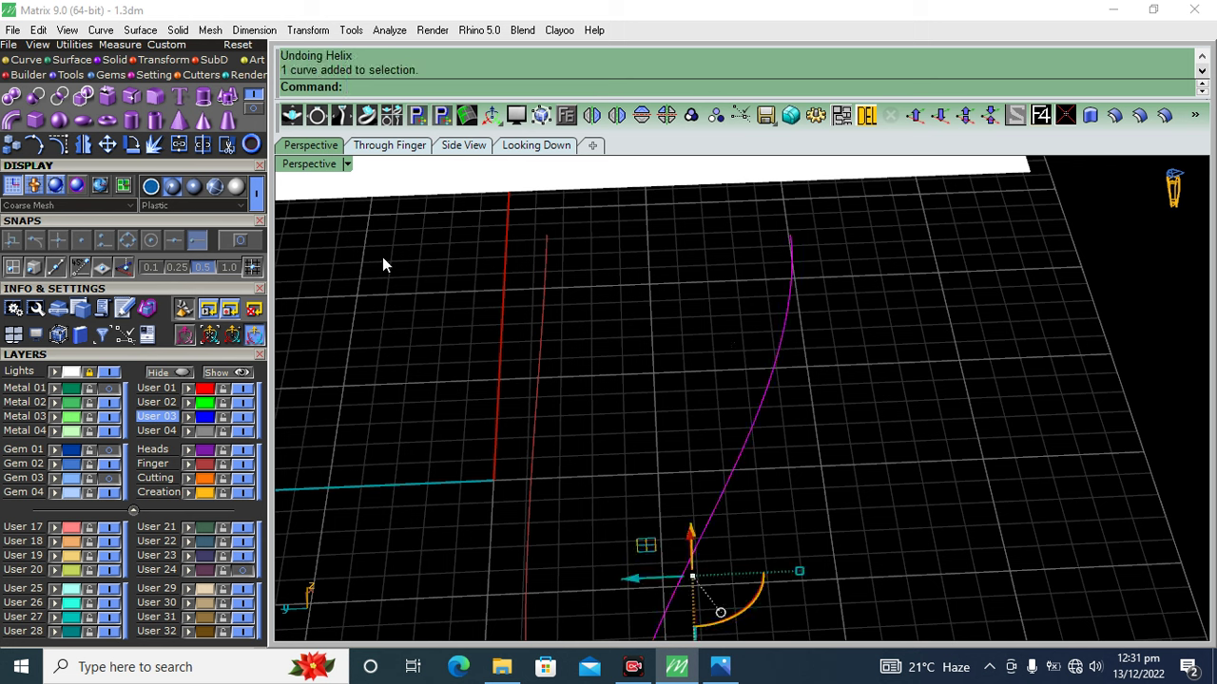
click(27, 59)
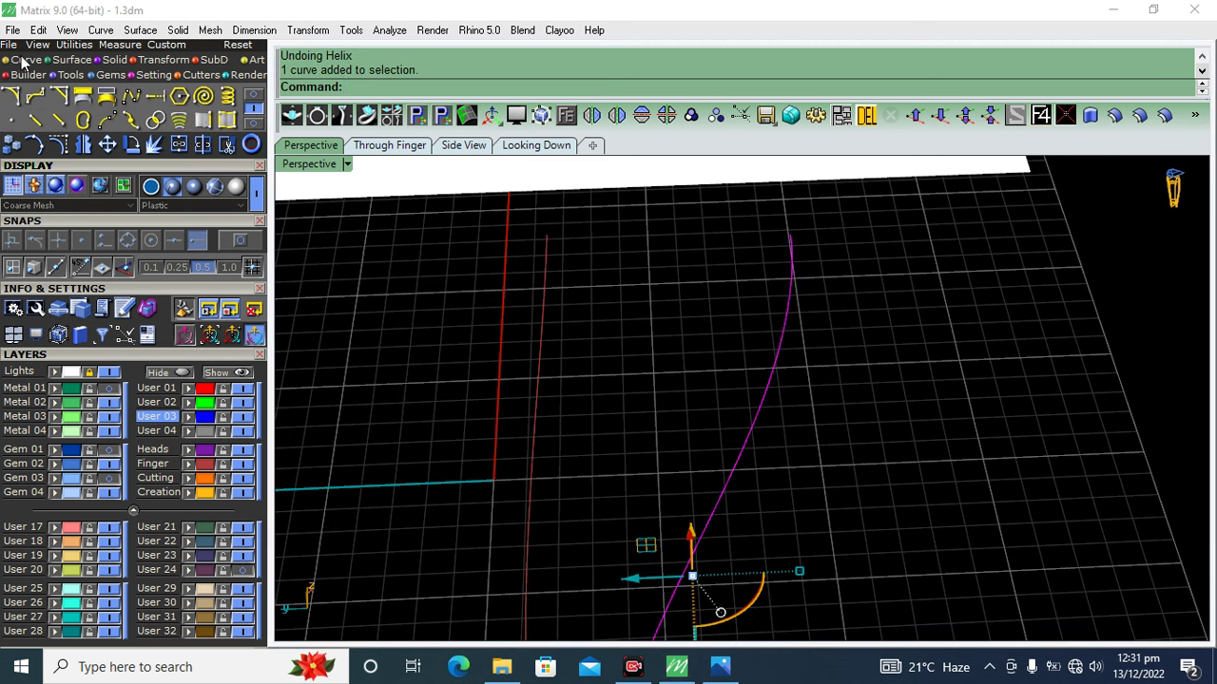
click(228, 99)
click(439, 87)
click(788, 316)
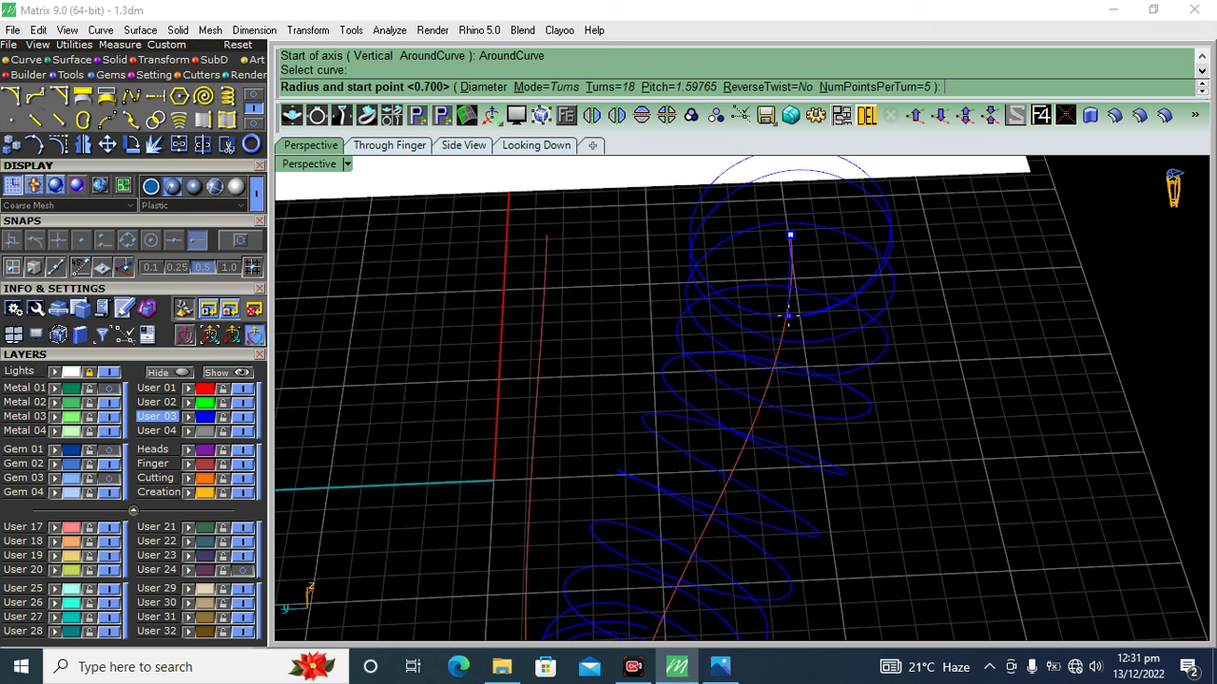
right_drag(823, 389, 741, 285)
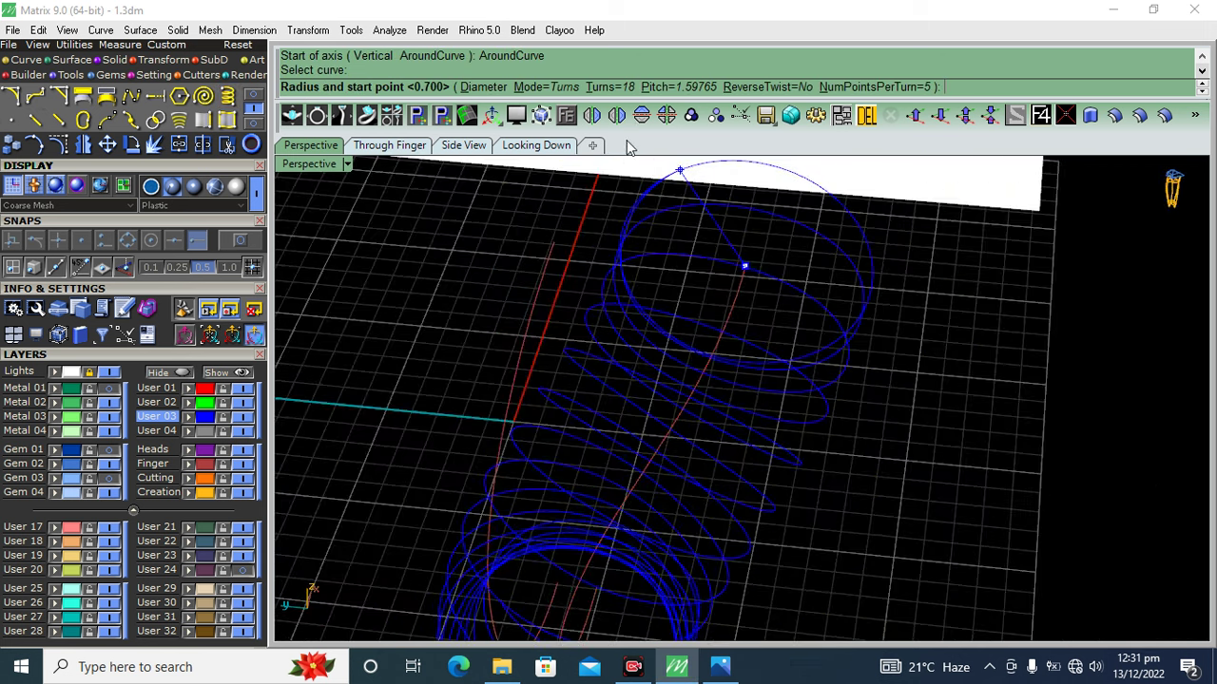
- Create the helix with 12 turns and radius 0.6
click(603, 87)
text(12)
key(Return)
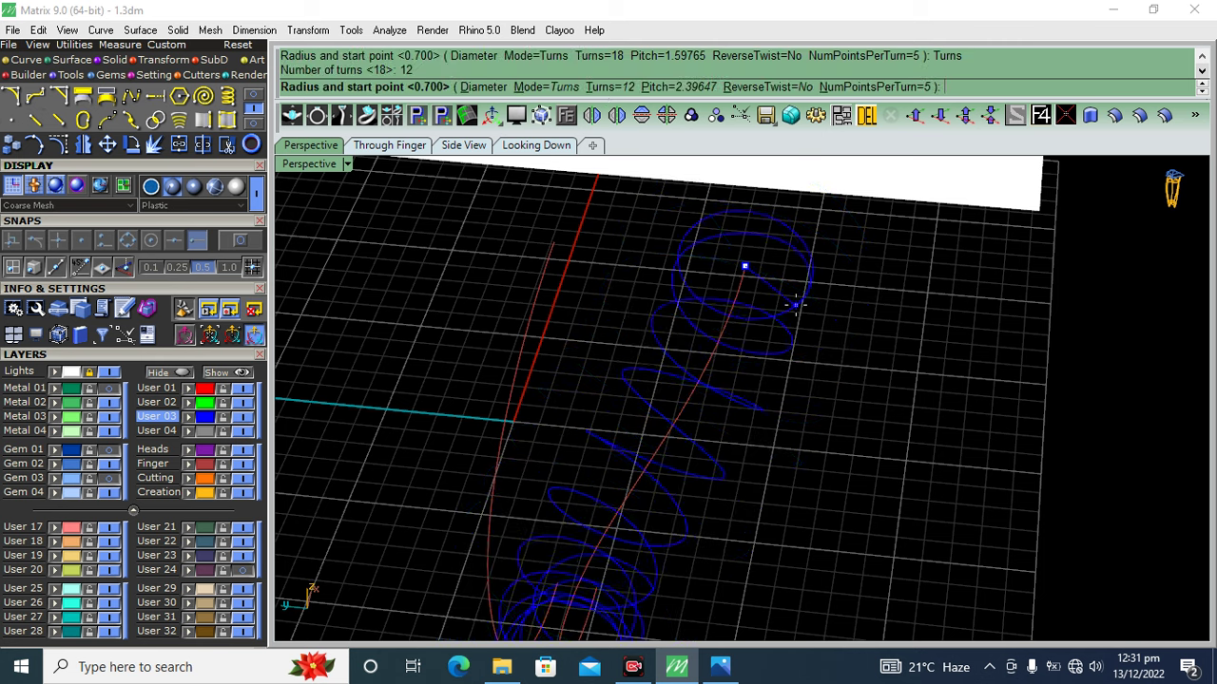
text(5)
key(Return)
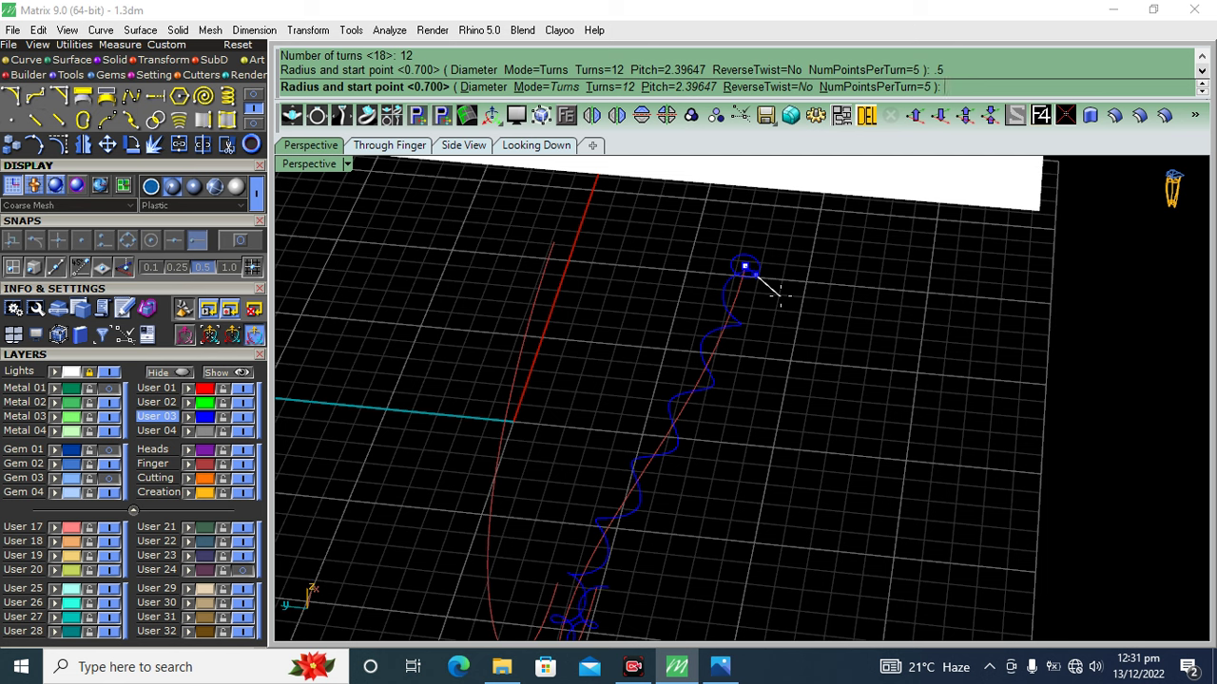
text(.6)
key(Return)
text(.6)
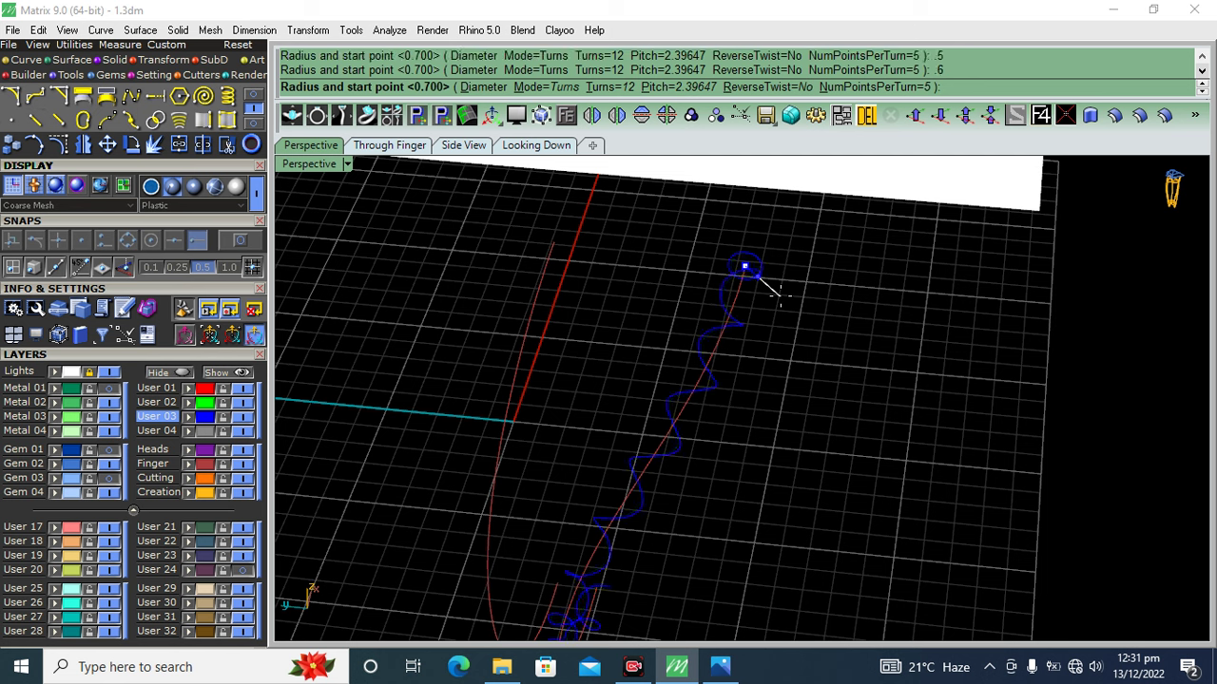
key(Return)
key(Return)
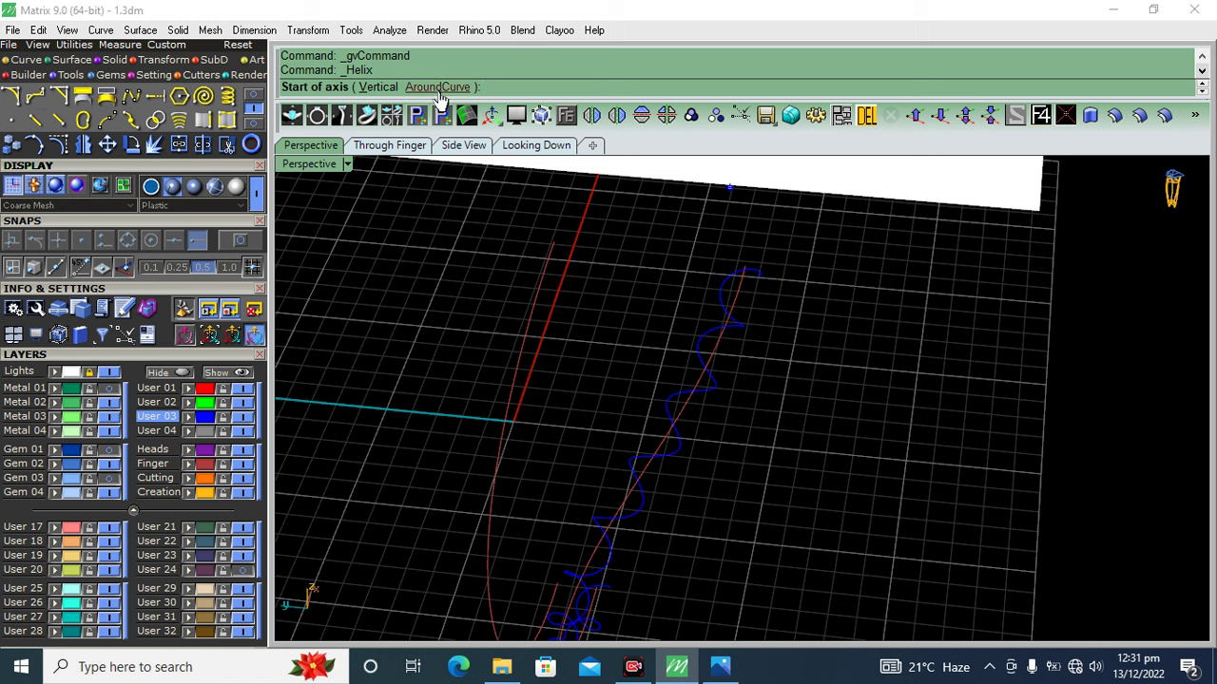
- Add a second helix around the red curve and select it
click(439, 86)
click(736, 291)
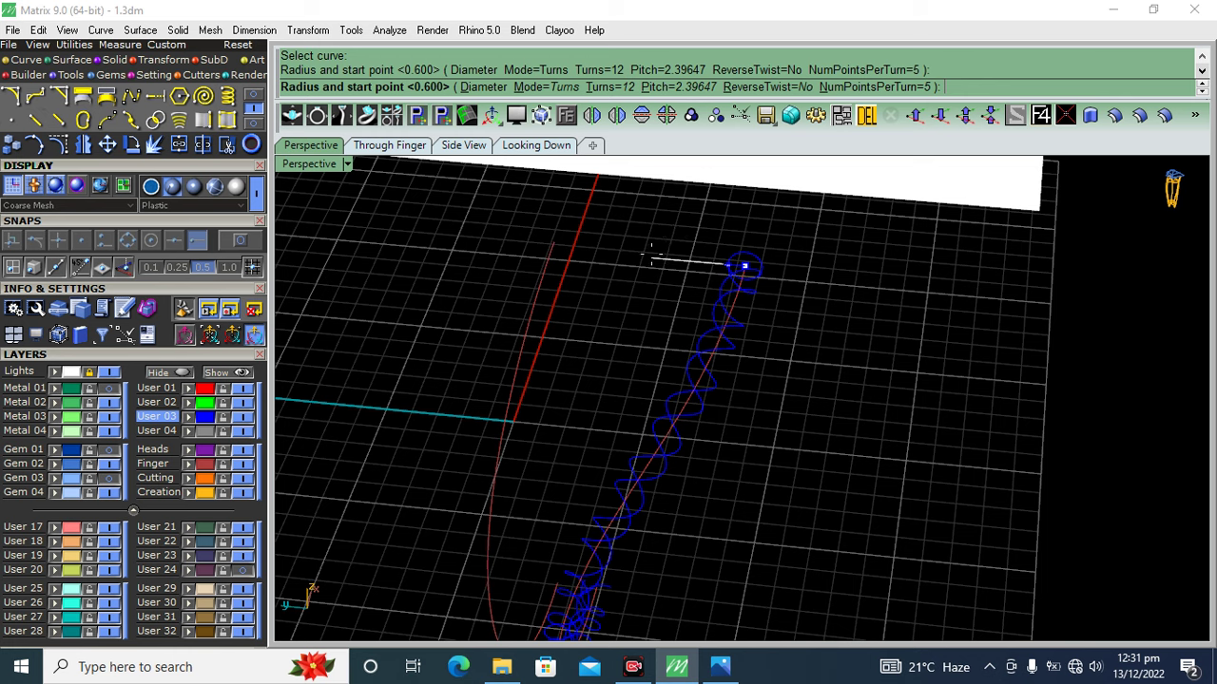
mouse_move(745, 220)
right_down()
mouse_move(778, 327)
mouse_move(761, 279)
right_up()
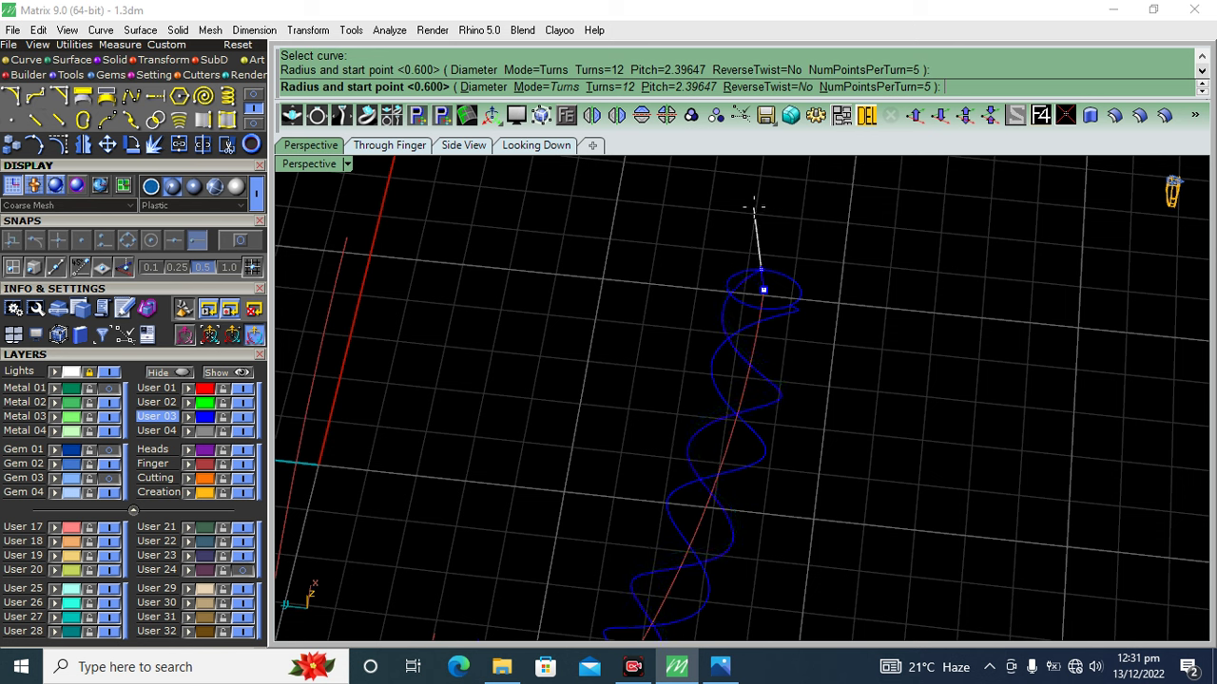
click(744, 273)
click(760, 452)
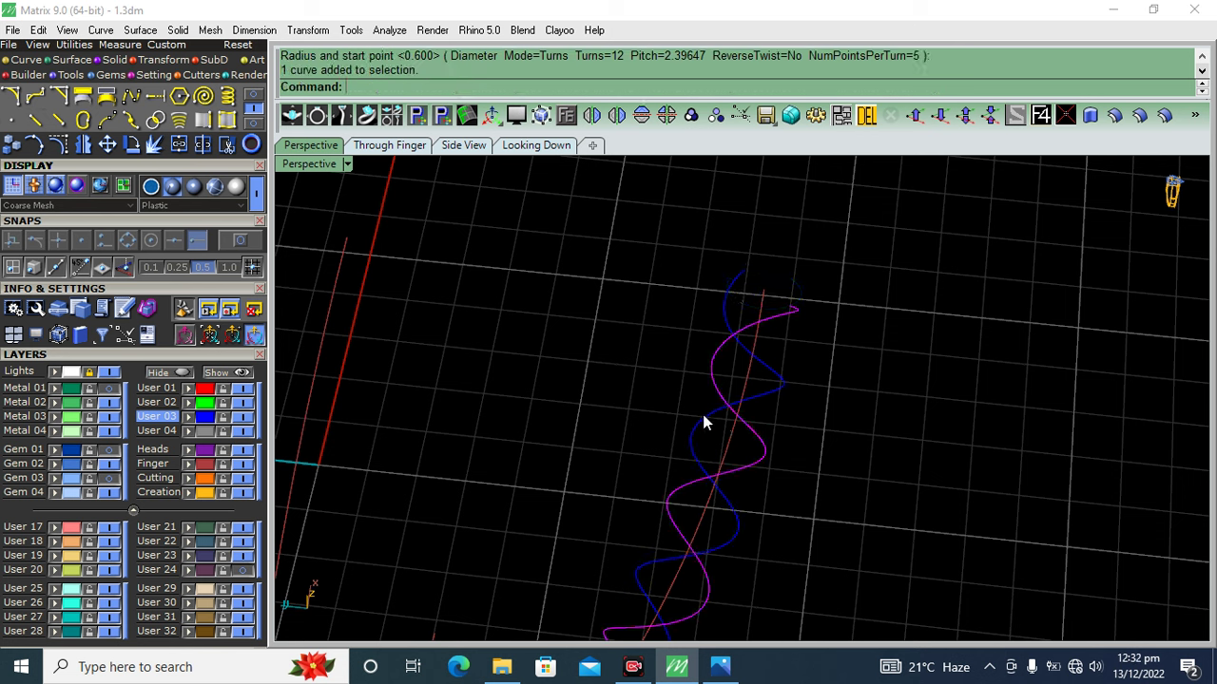
- Pipe the helices at 0.8 diameter, inspect the rope, then undo the pipe and second helix
click(115, 58)
click(12, 121)
text(.8)
key(Return)
right_drag(711, 339, 797, 427)
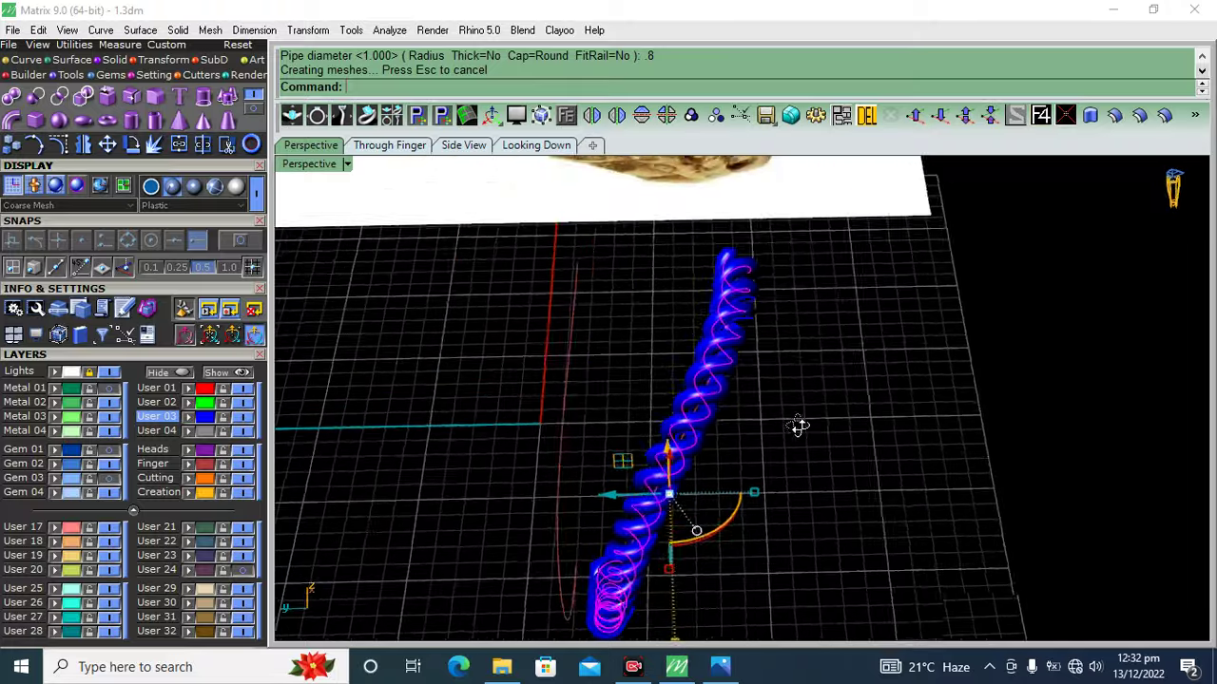
scroll(743, 345, up, 3)
scroll(754, 280, up, 2)
scroll(813, 350, up, 2)
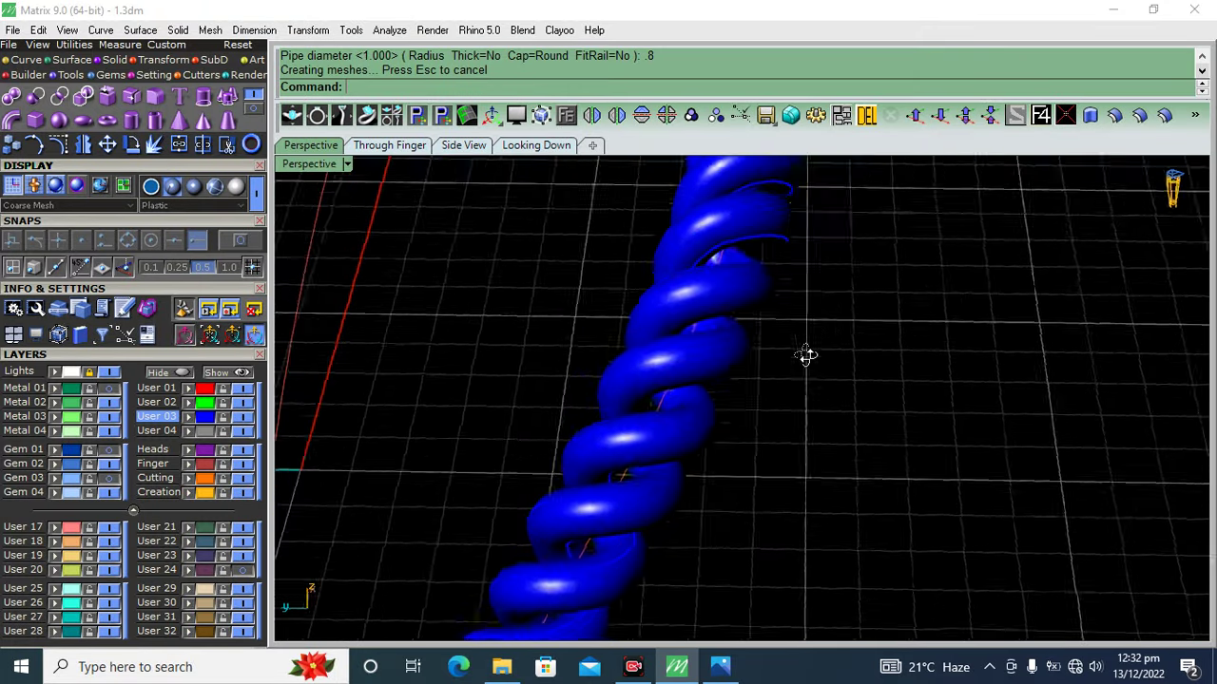
right_drag(812, 349, 786, 397)
scroll(722, 391, down, 3)
scroll(723, 393, down, 2)
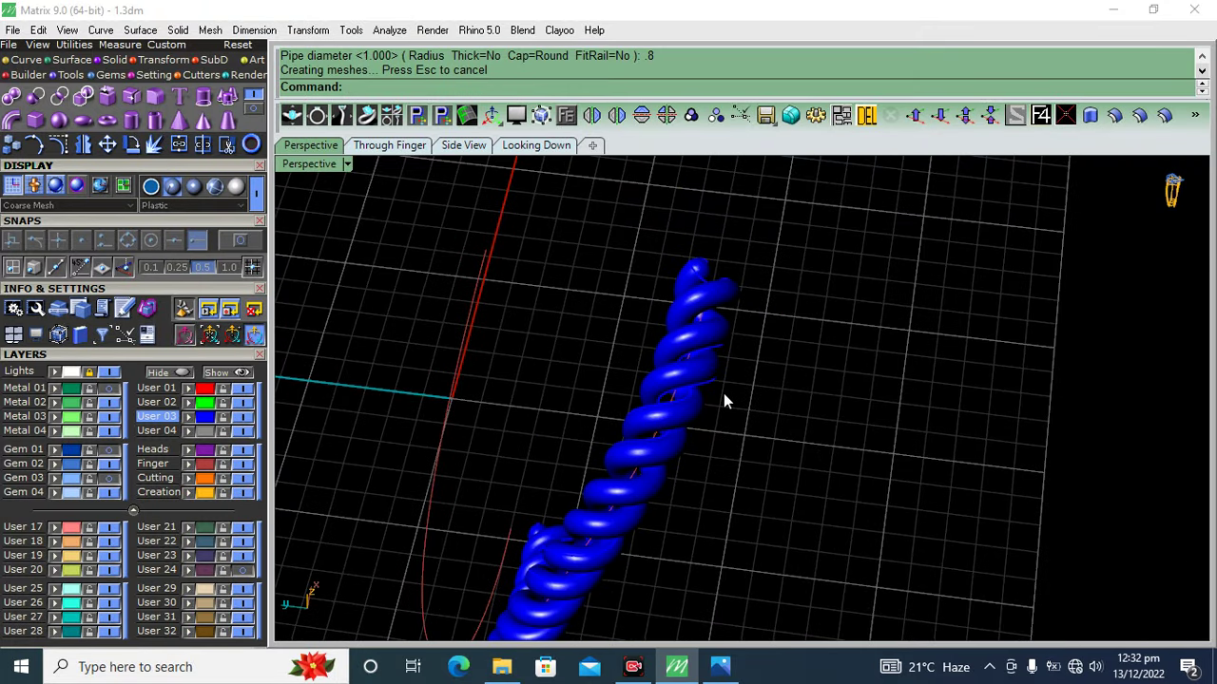
key(ctrl+z)
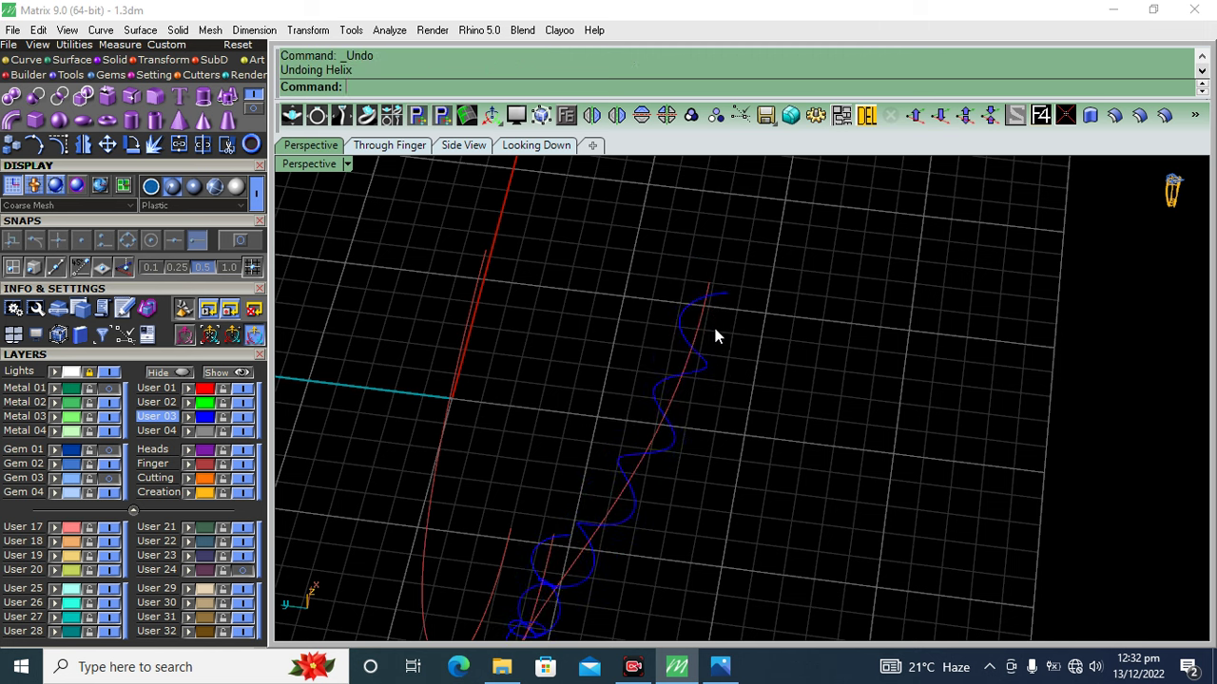
- Create a 16-turn, 0.6-radius helix around the shank curve
click(26, 59)
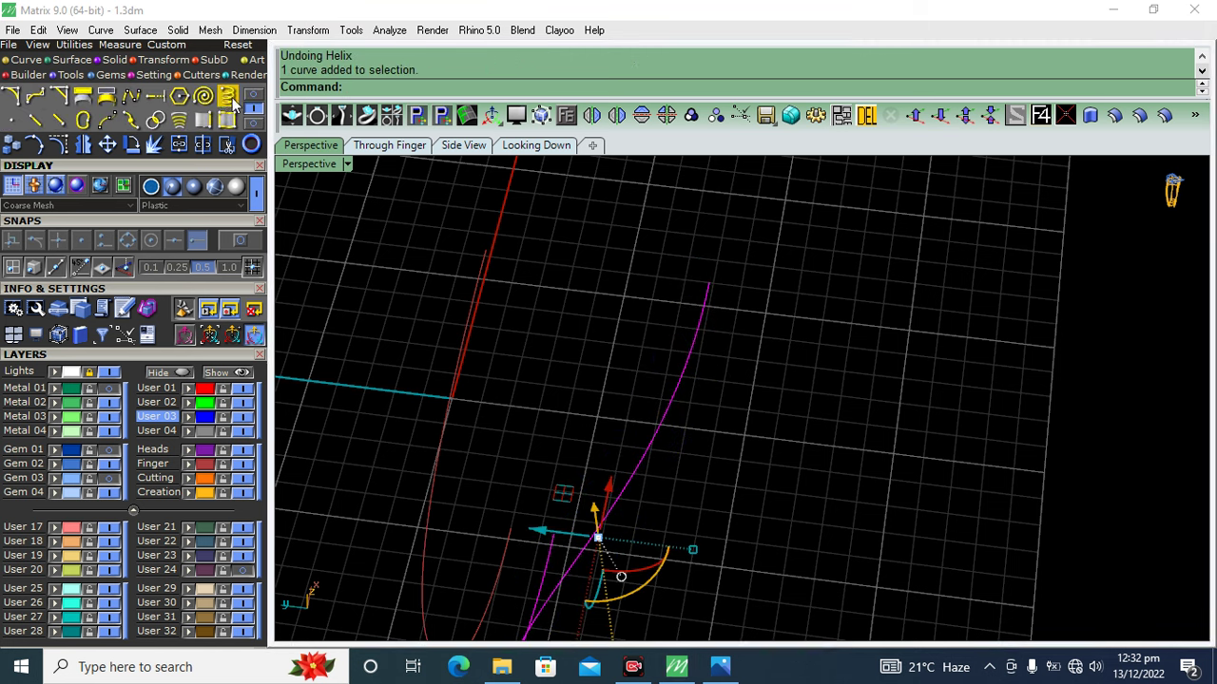
click(228, 97)
click(439, 87)
click(695, 324)
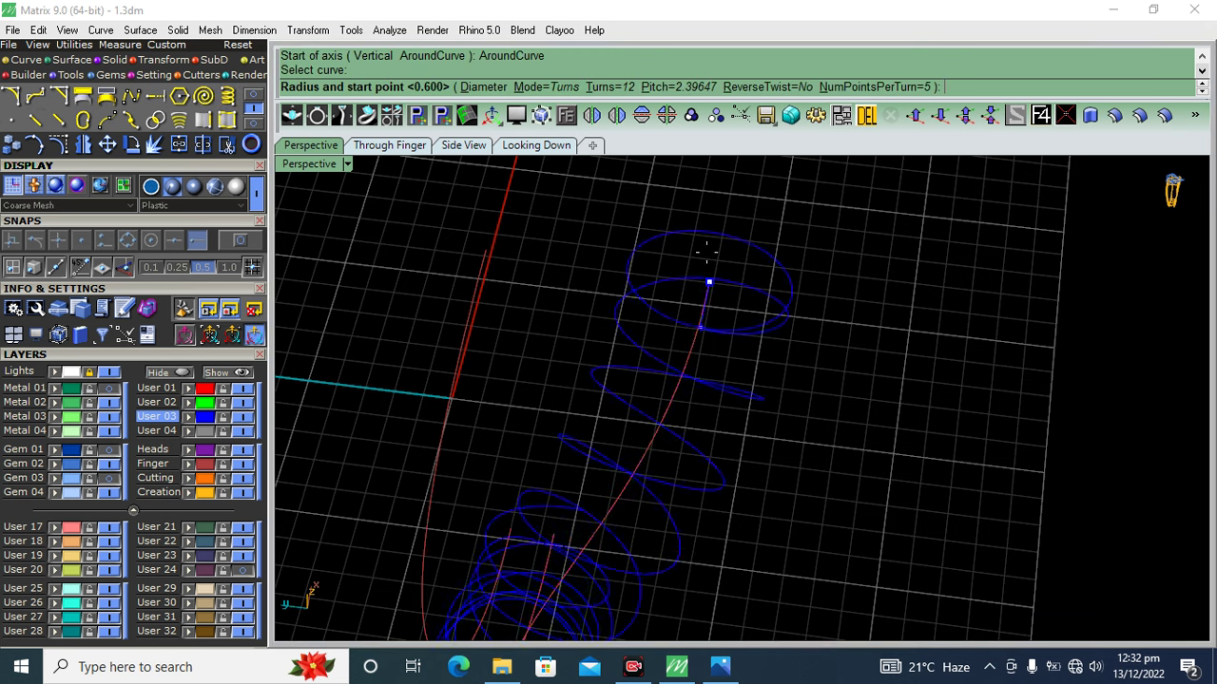
click(613, 89)
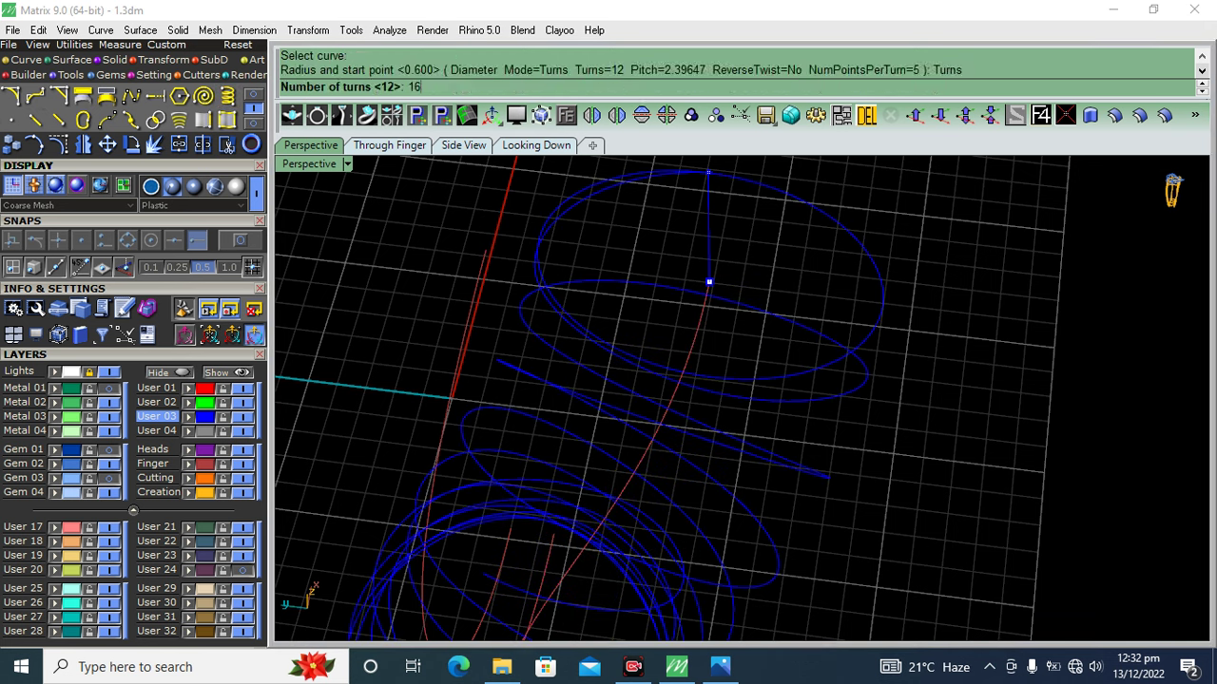
key(Return)
text(.6)
key(Return)
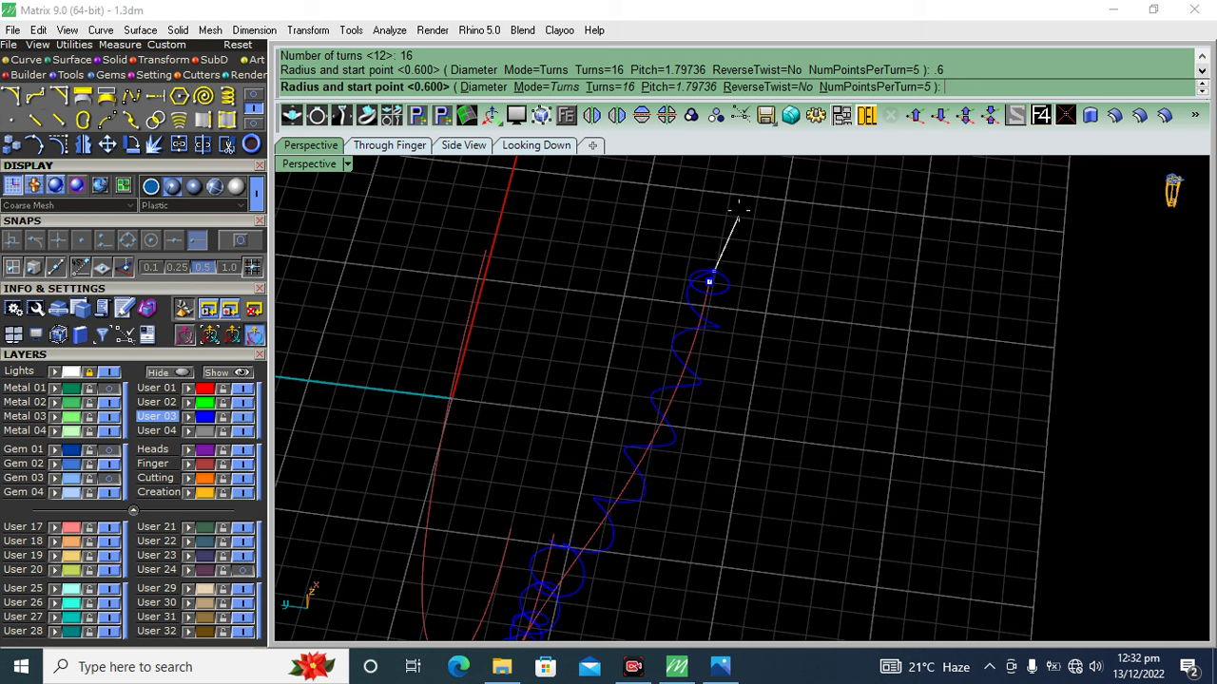
click(737, 210)
key(Return)
- Wrap a second helix around the red curve and select it
click(437, 88)
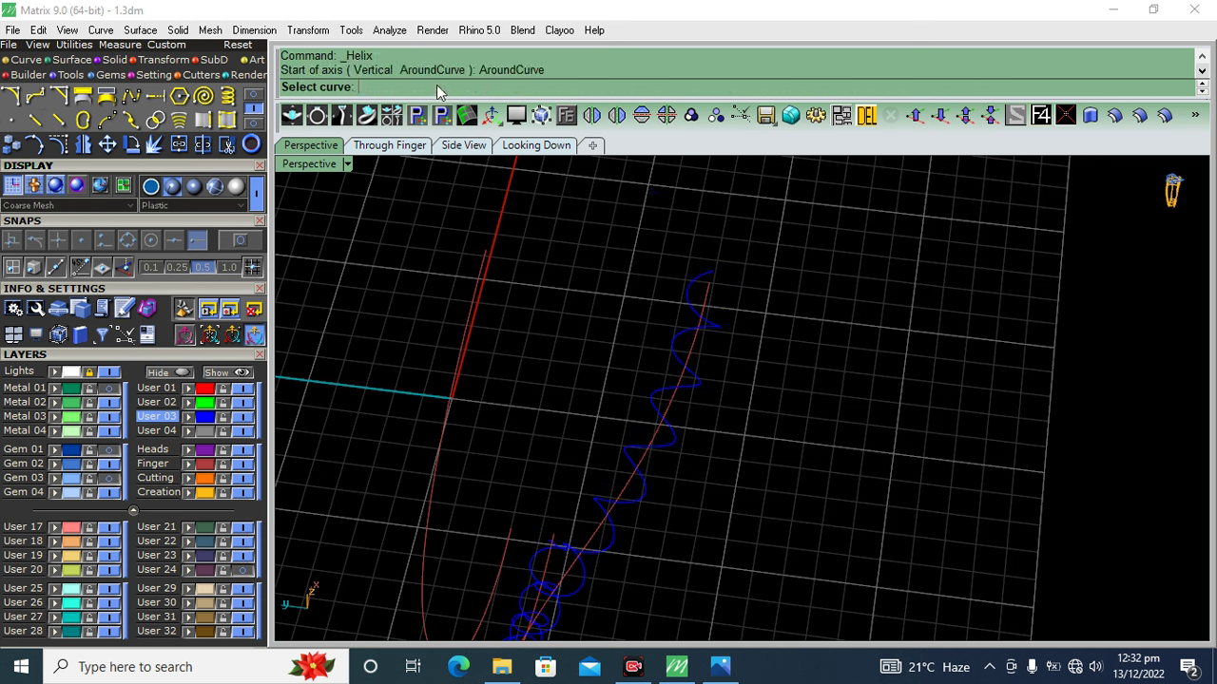
click(700, 309)
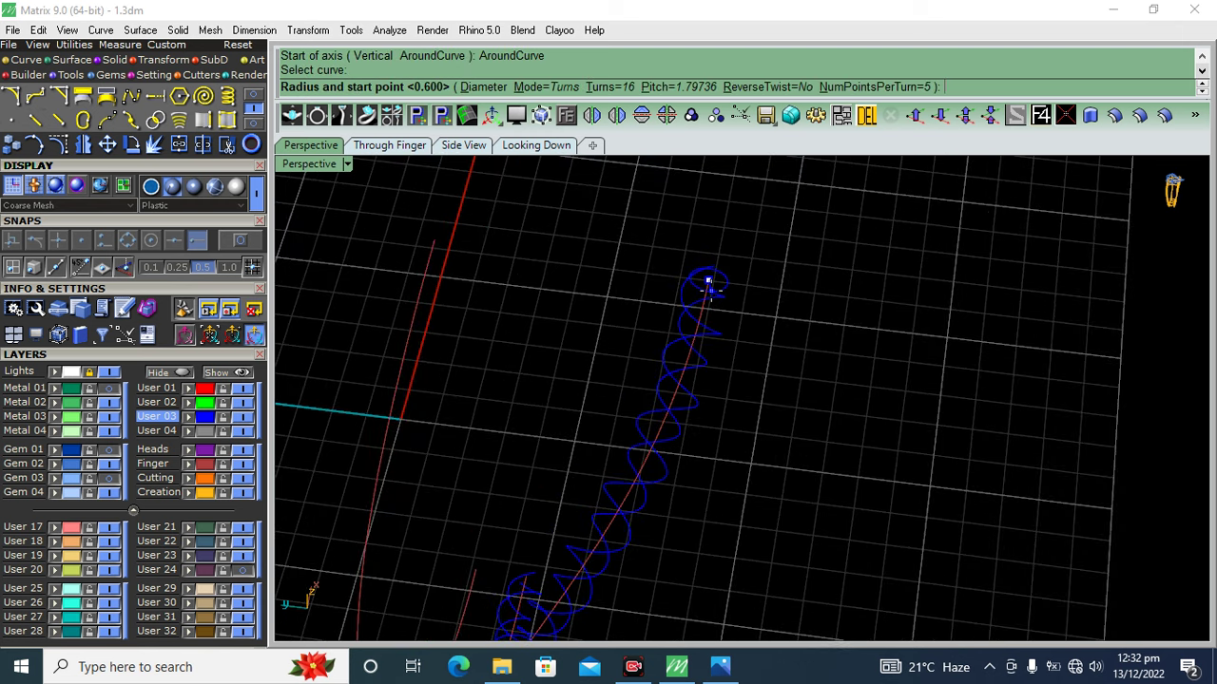
scroll(744, 250, up, 2)
mouse_move(674, 424)
right_down()
mouse_move(758, 325)
mouse_move(747, 257)
right_up()
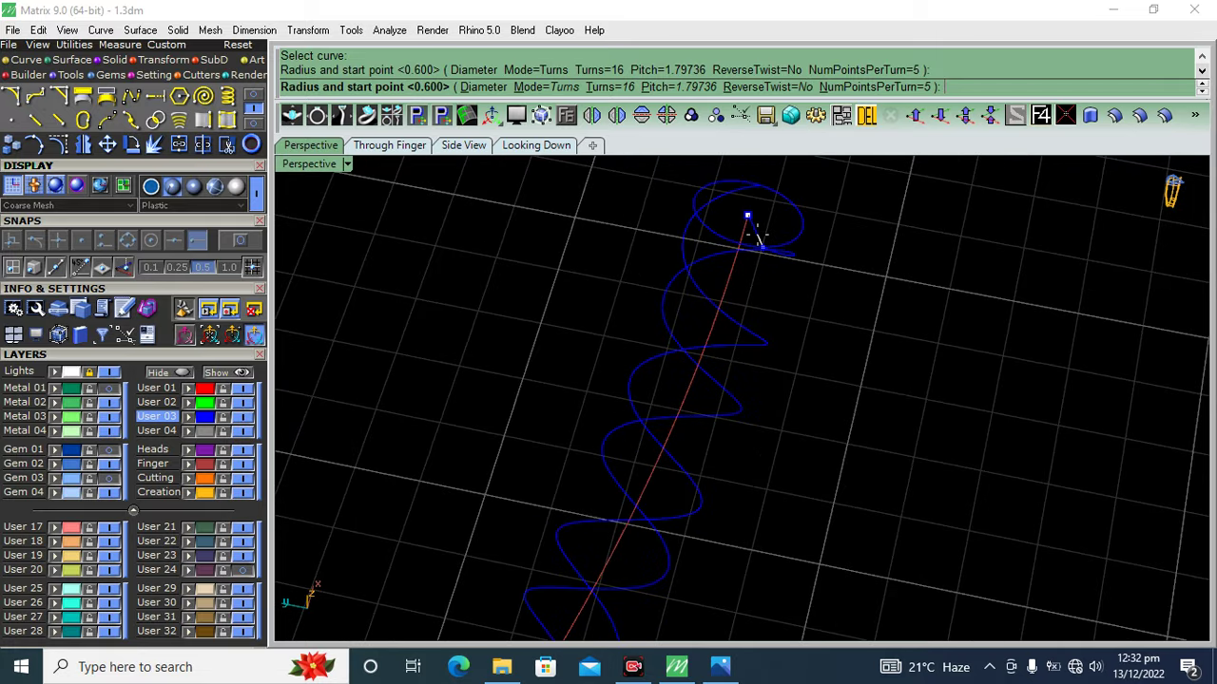
click(755, 249)
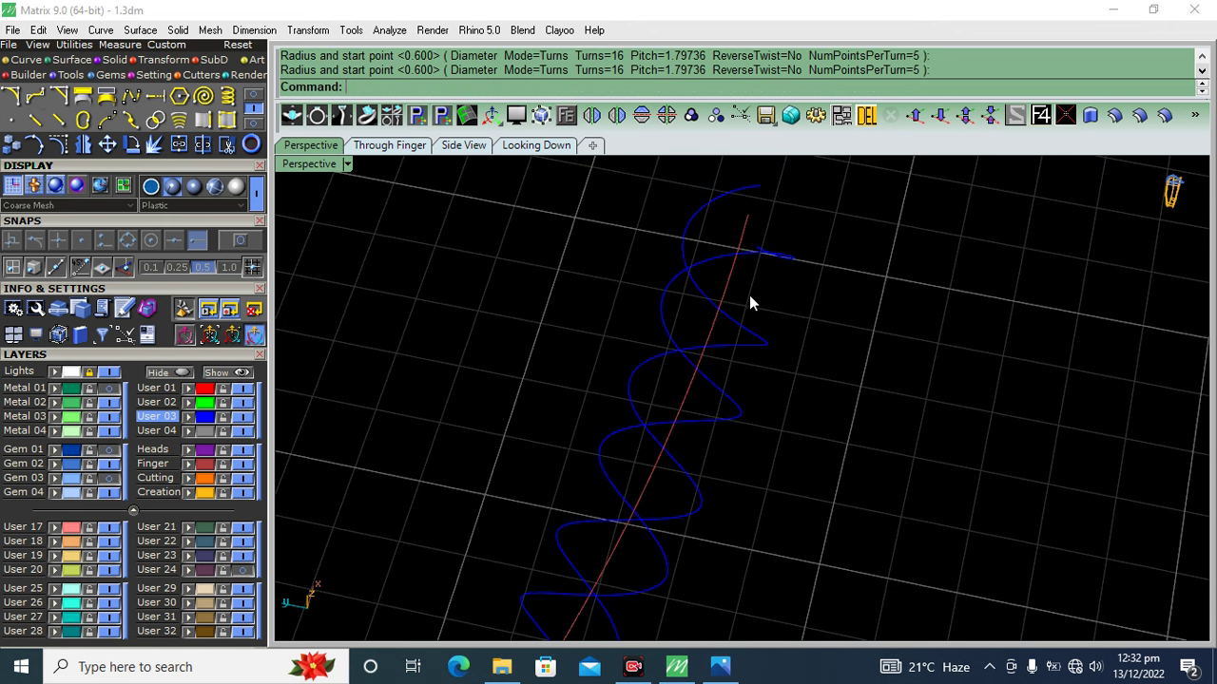
click(730, 419)
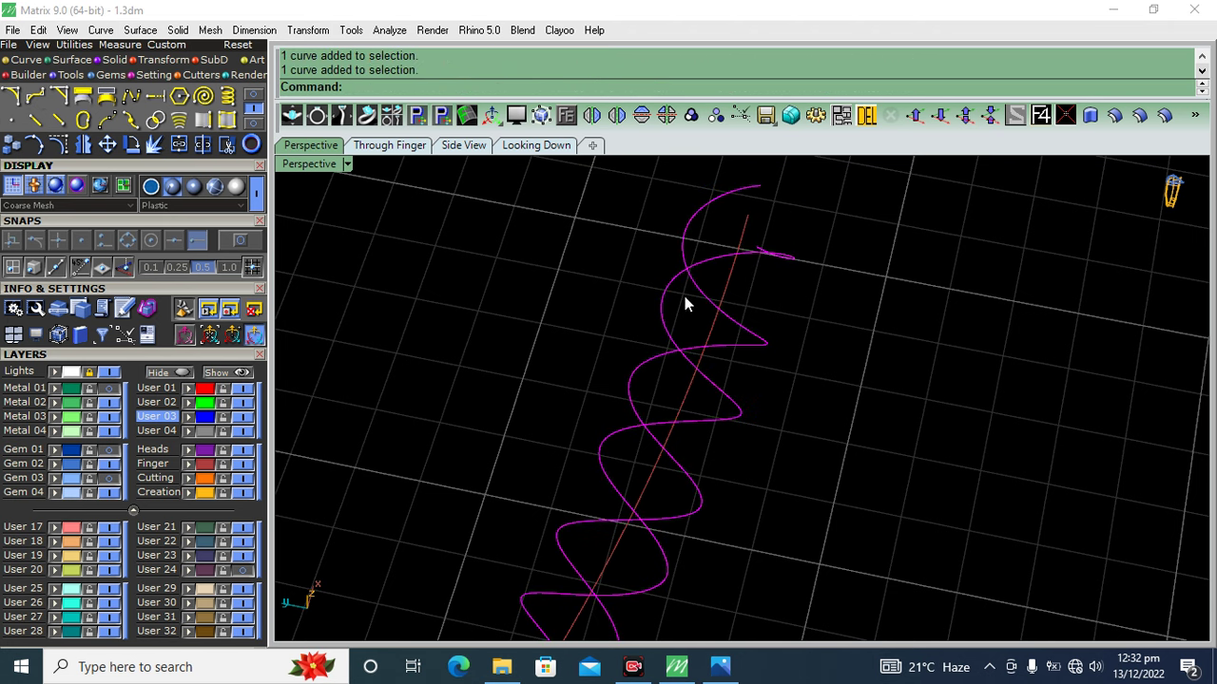
- Try a 0.800-diameter pipe on the helix, then undo the pipe and the helix
scroll(699, 316, down, 2)
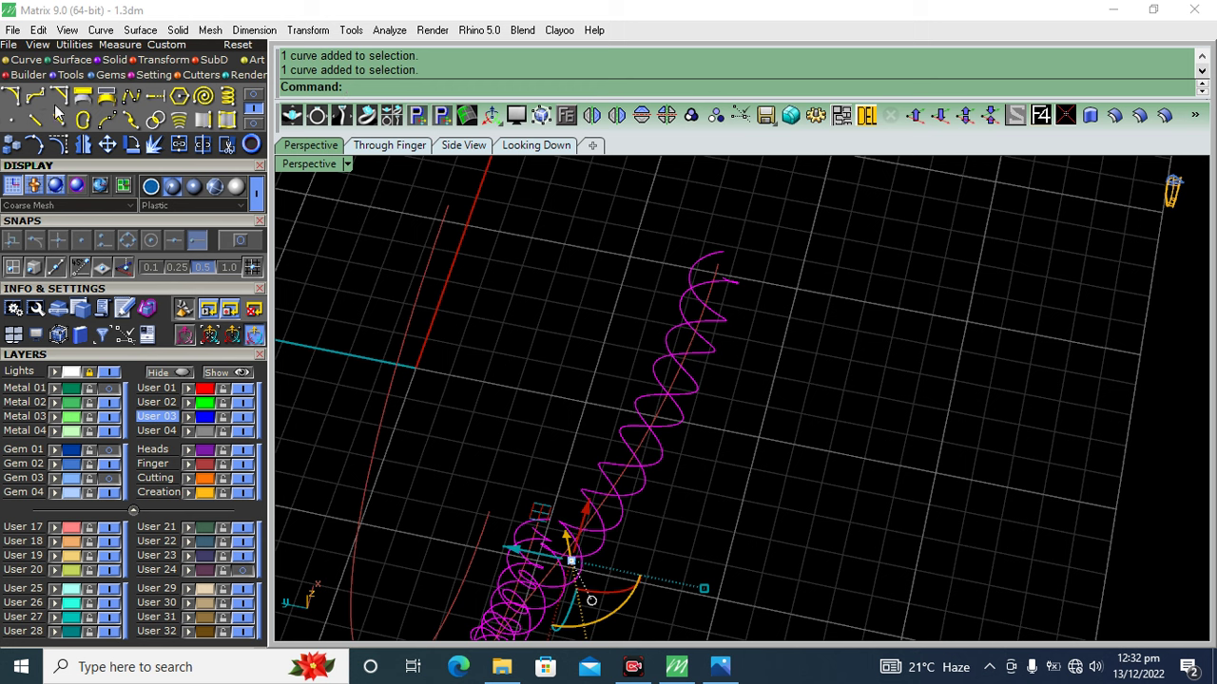
click(114, 75)
click(12, 119)
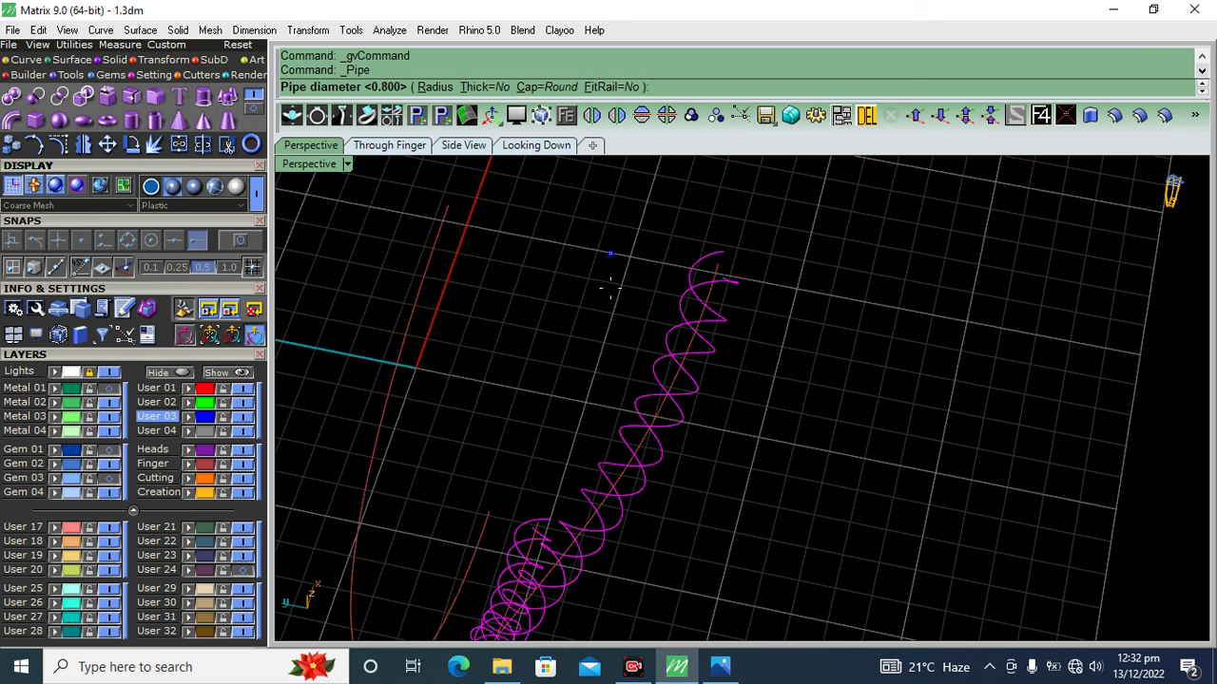
key(Return)
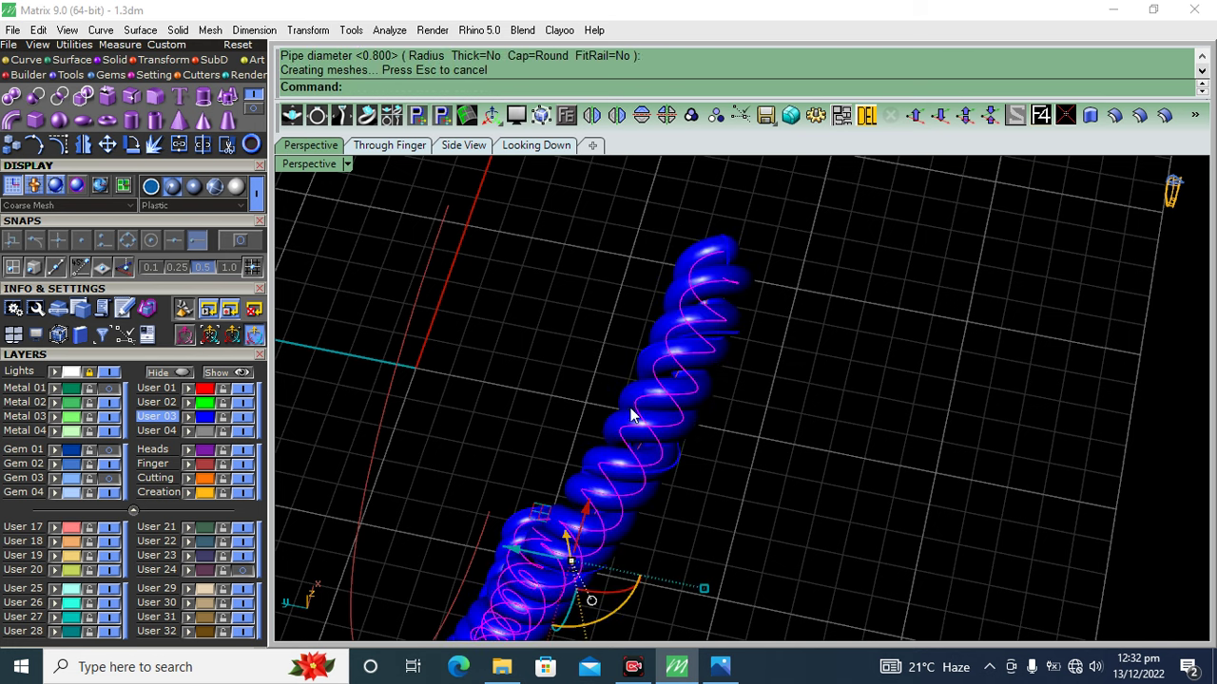
right_drag(613, 392, 740, 309)
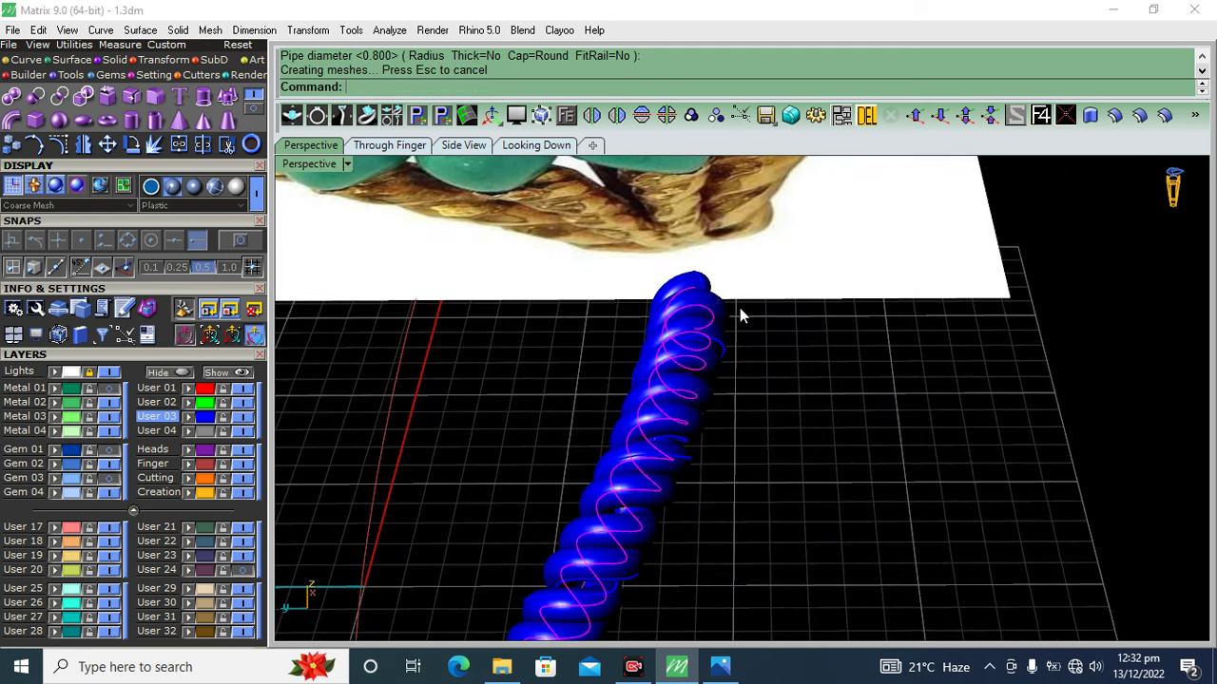
key(ctrl+z)
right_drag(713, 340, 698, 398)
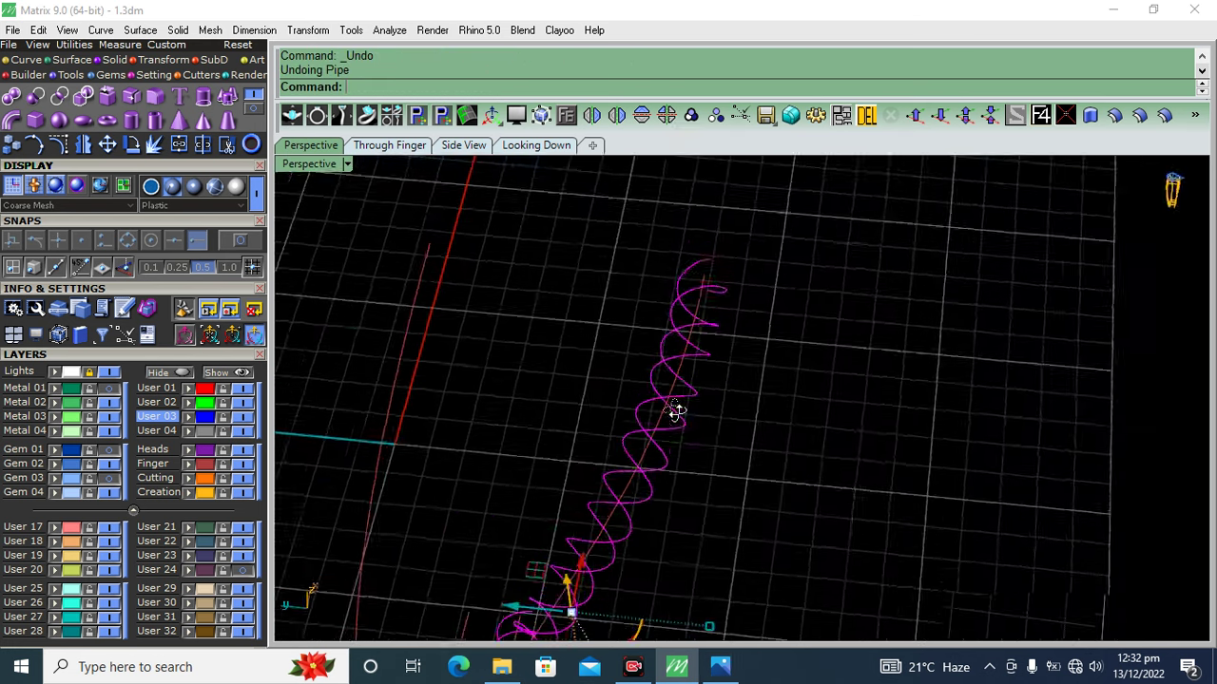
click(654, 399)
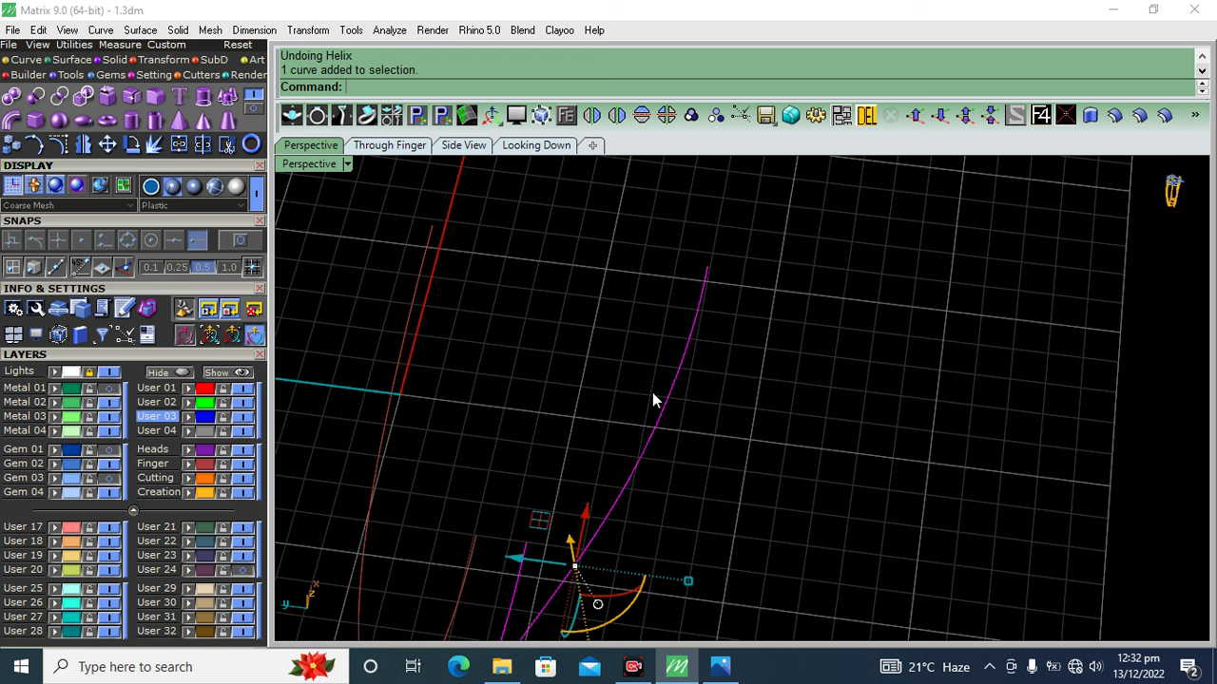
click(32, 60)
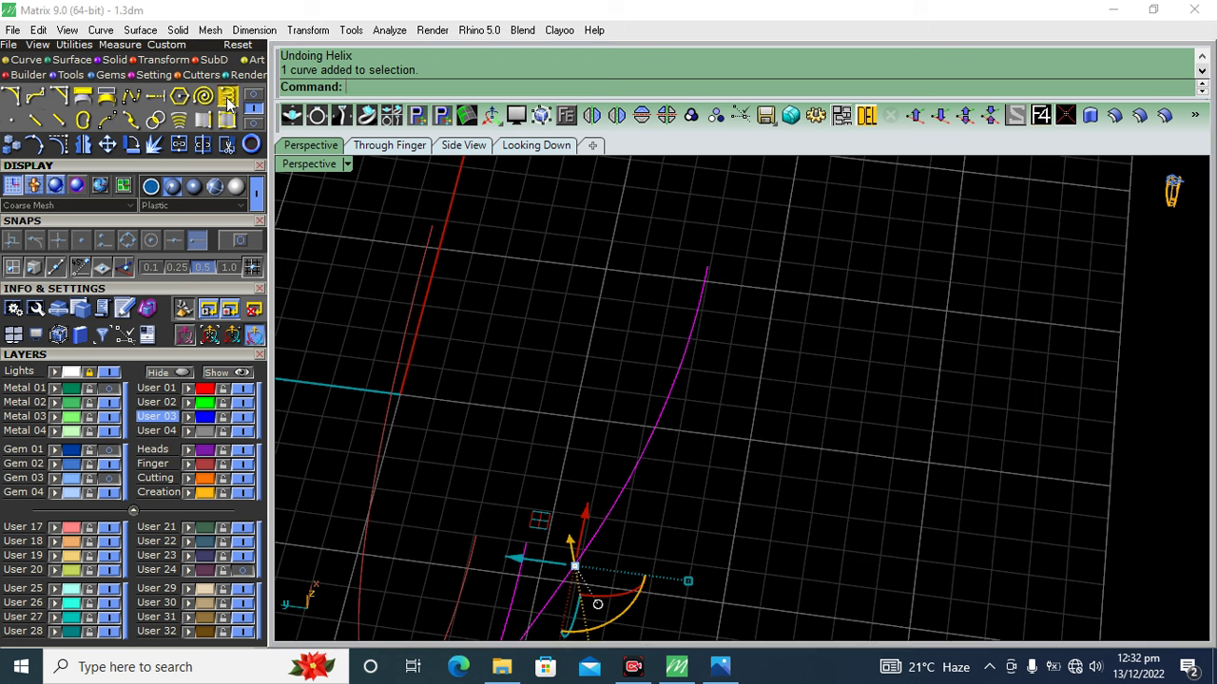
click(227, 96)
click(437, 87)
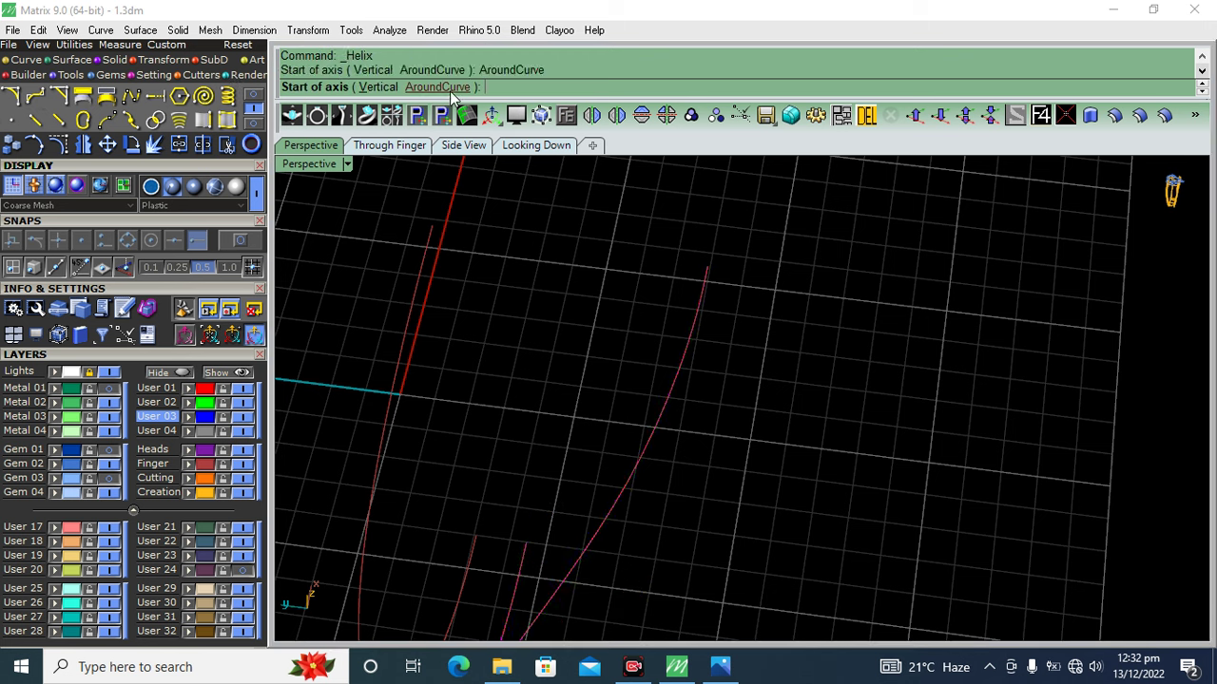
click(688, 363)
click(614, 85)
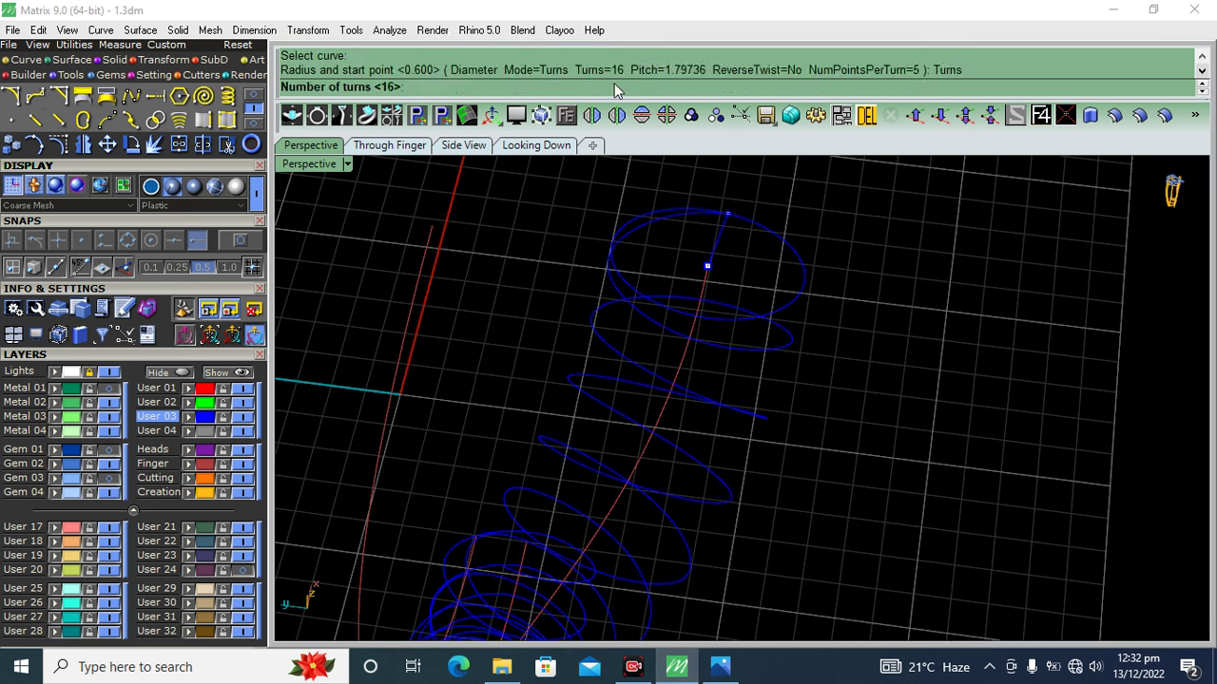
text(20)
key(Return)
key(Return)
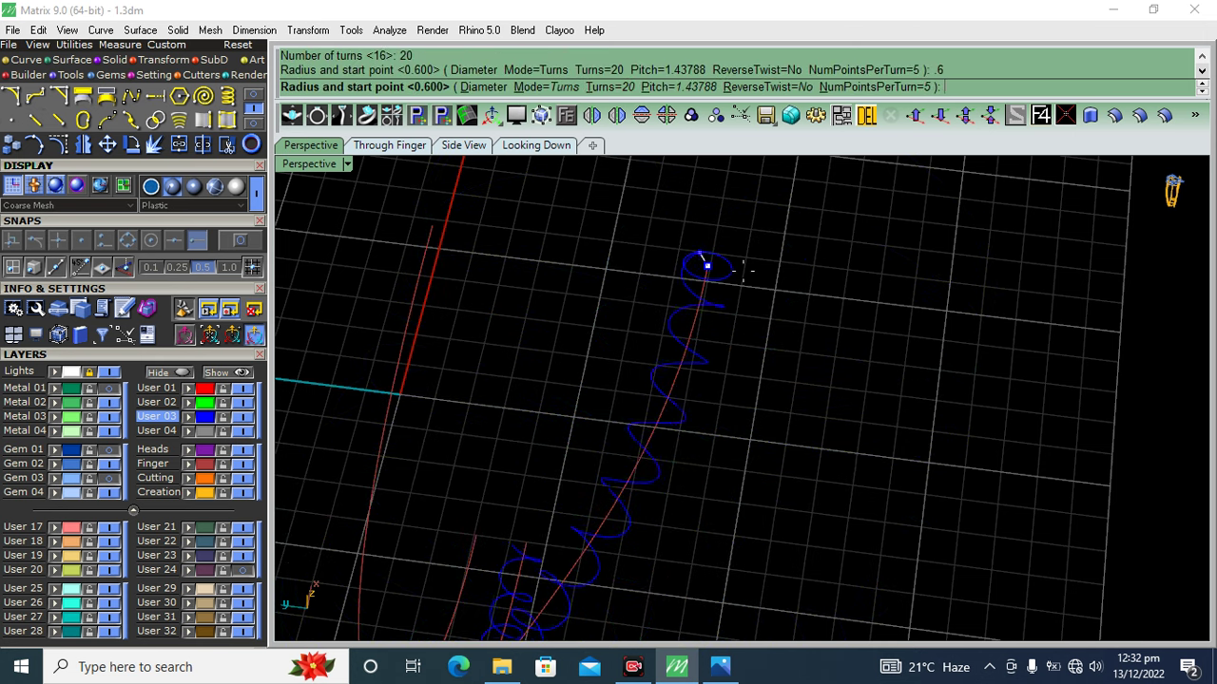
text(.55)
key(Return)
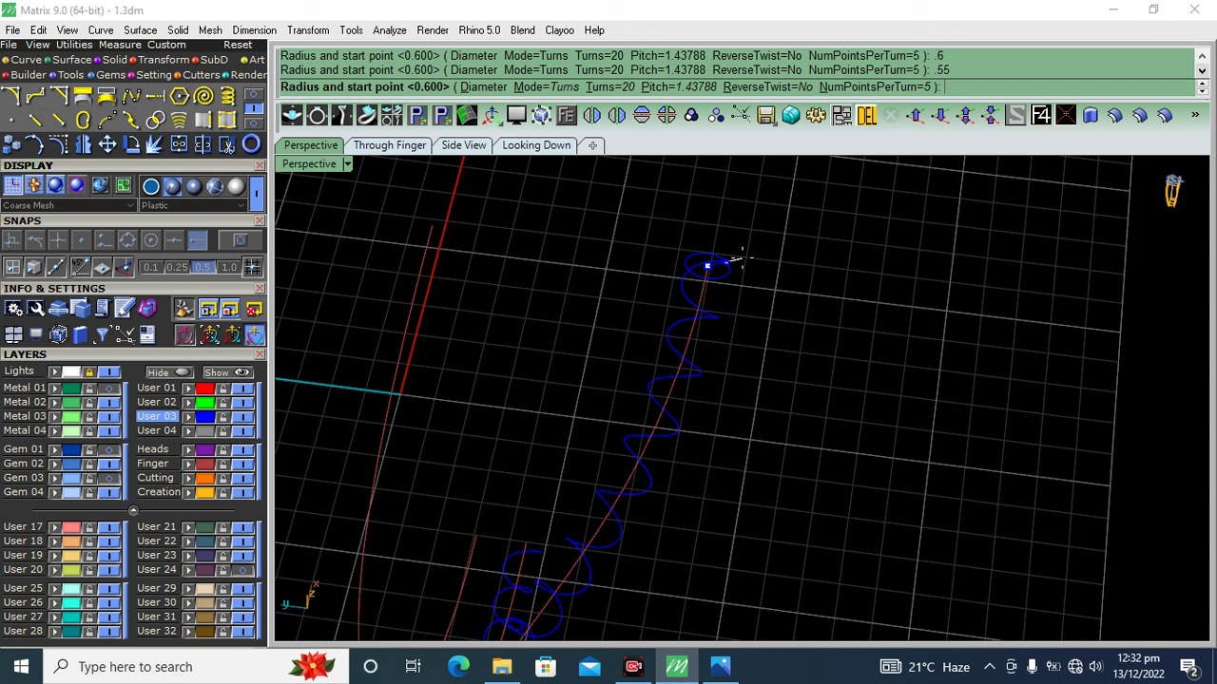
key(Return)
click(450, 87)
scroll(713, 267, up, 2)
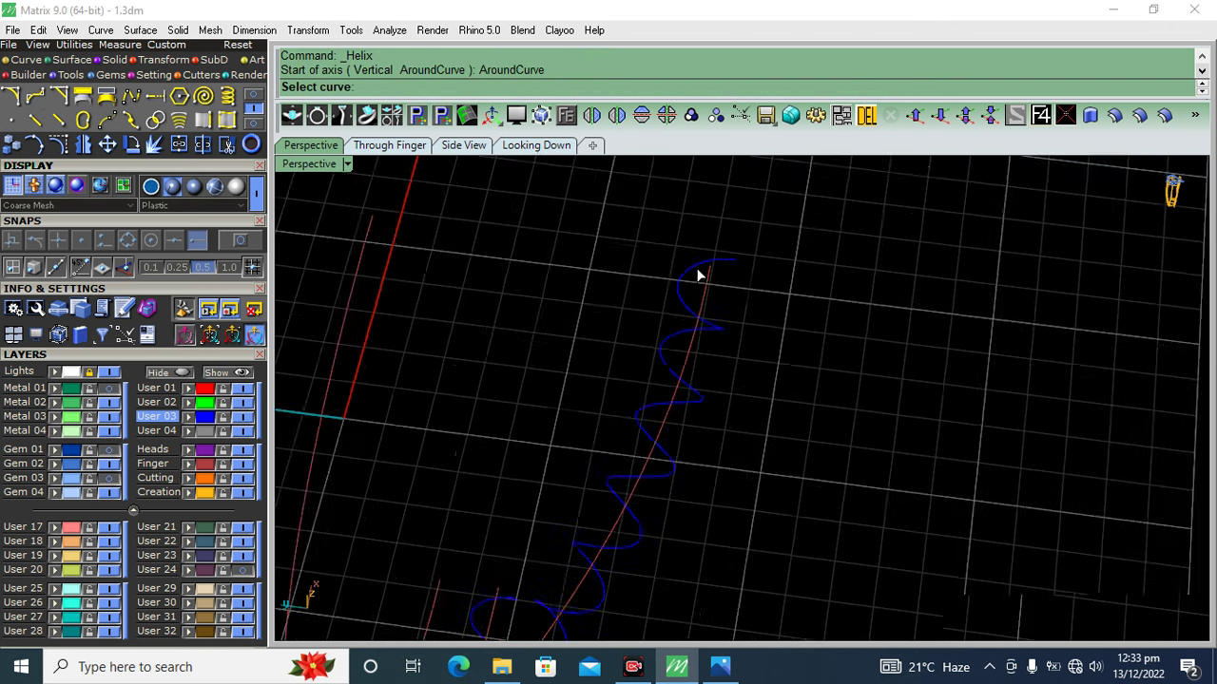
click(711, 288)
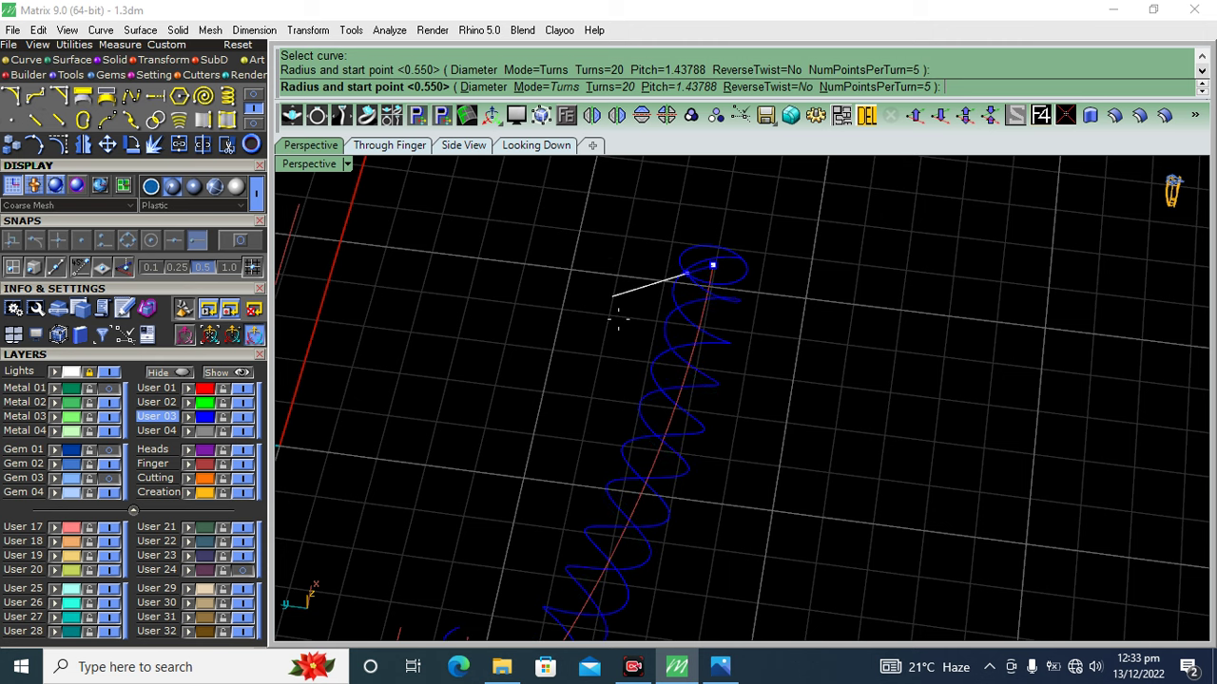
mouse_move(766, 402)
right_down()
mouse_move(716, 424)
mouse_move(719, 381)
right_up()
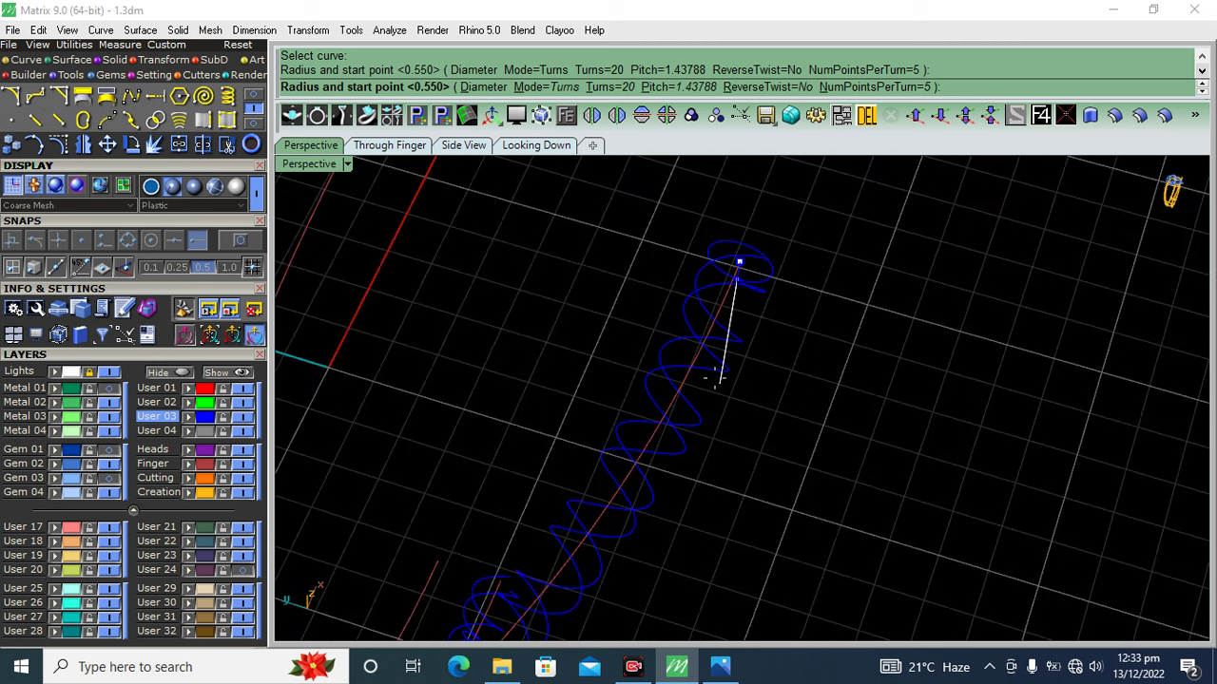
click(604, 317)
click(670, 342)
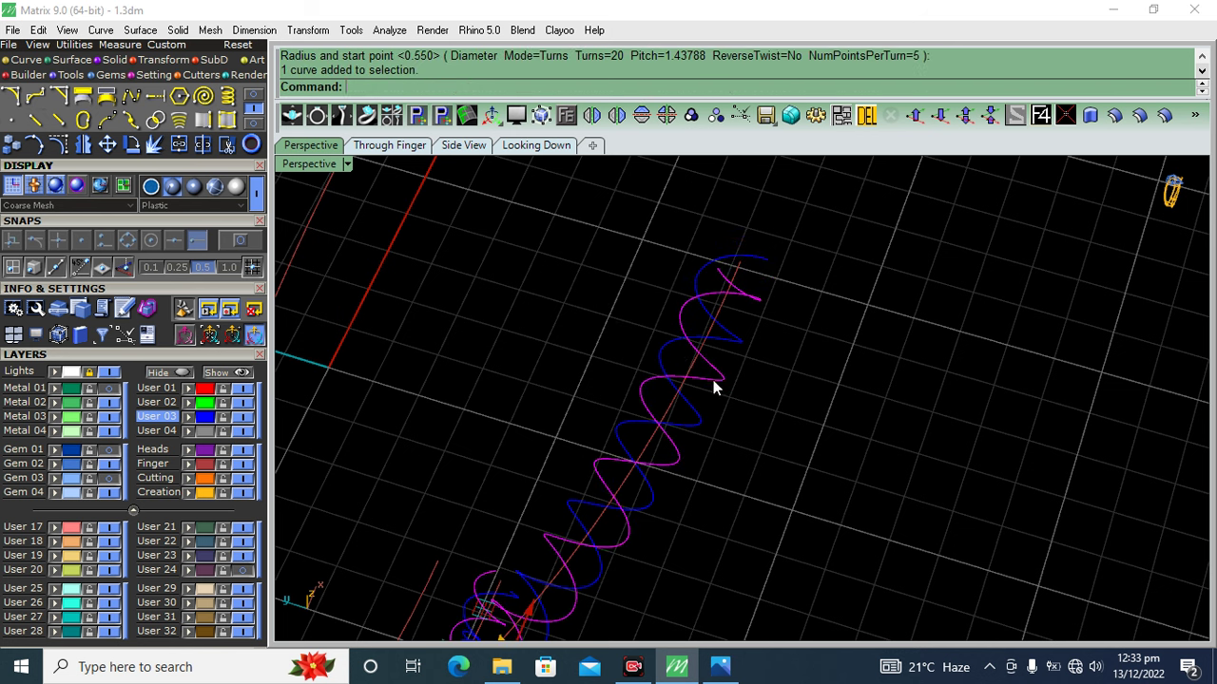
click(114, 60)
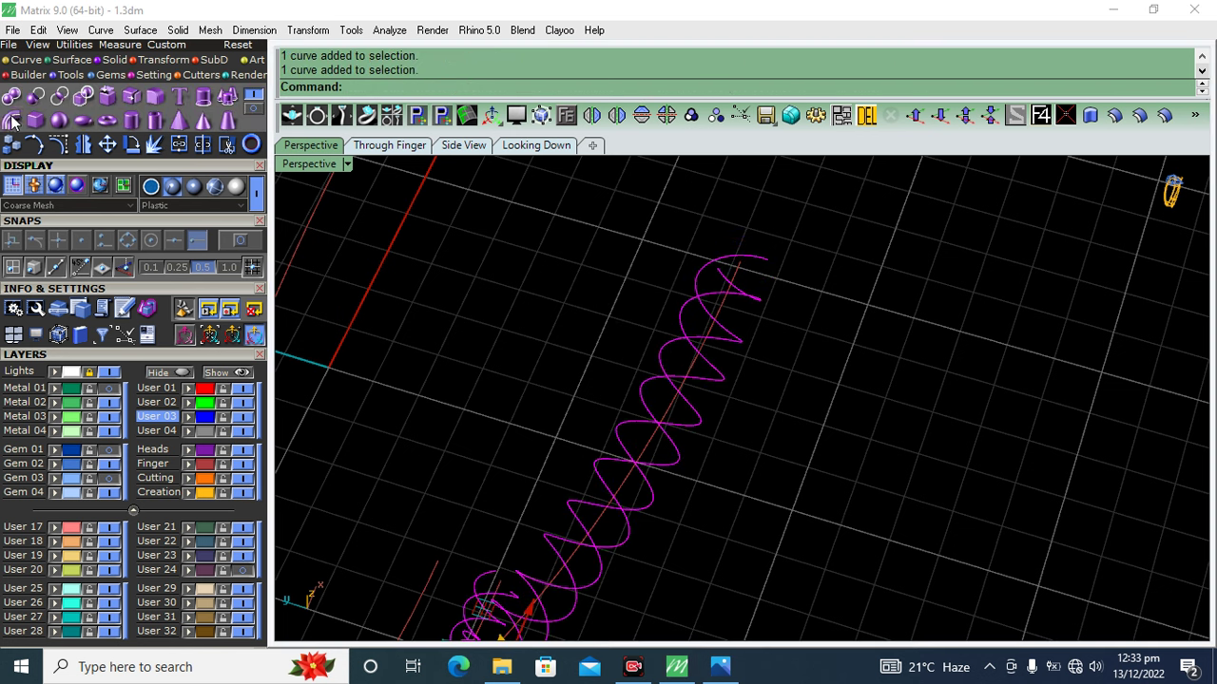
click(11, 120)
mouse_move(513, 235)
right_down()
mouse_move(731, 487)
mouse_move(635, 388)
mouse_move(454, 317)
mouse_move(687, 386)
mouse_move(657, 345)
mouse_move(602, 317)
mouse_move(1040, 427)
mouse_move(876, 433)
right_up()
scroll(633, 390, up, 3)
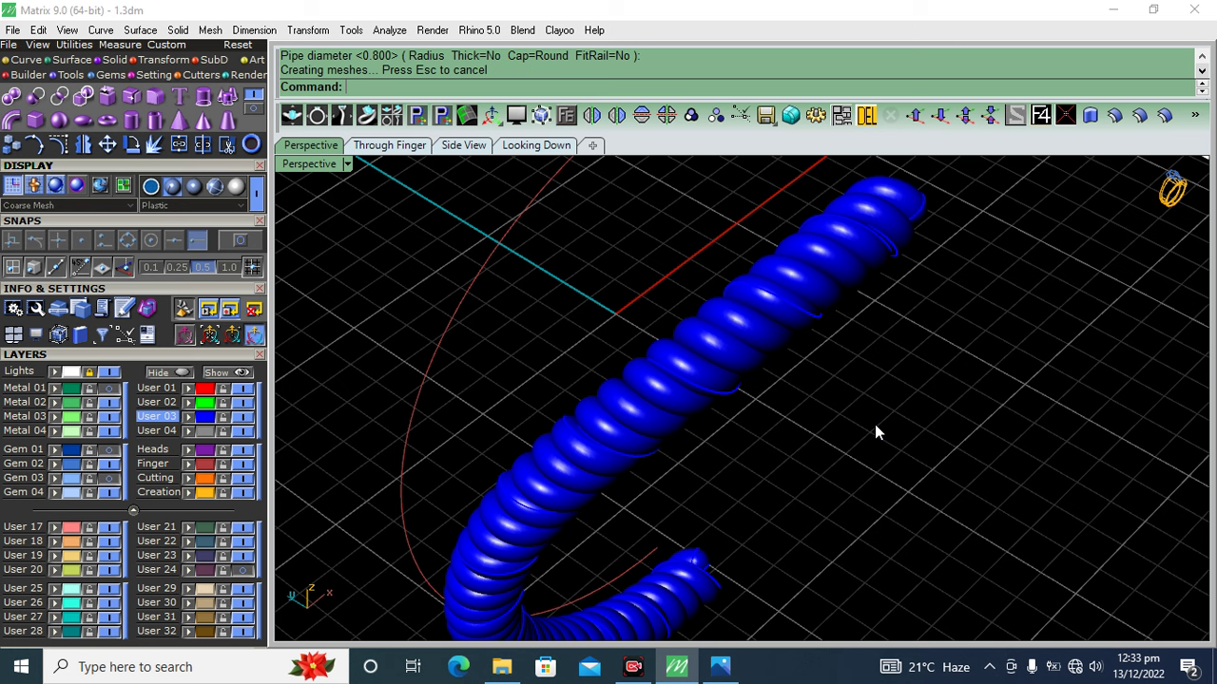
key(ctrl+z)
key(ctrl+z)
click(760, 310)
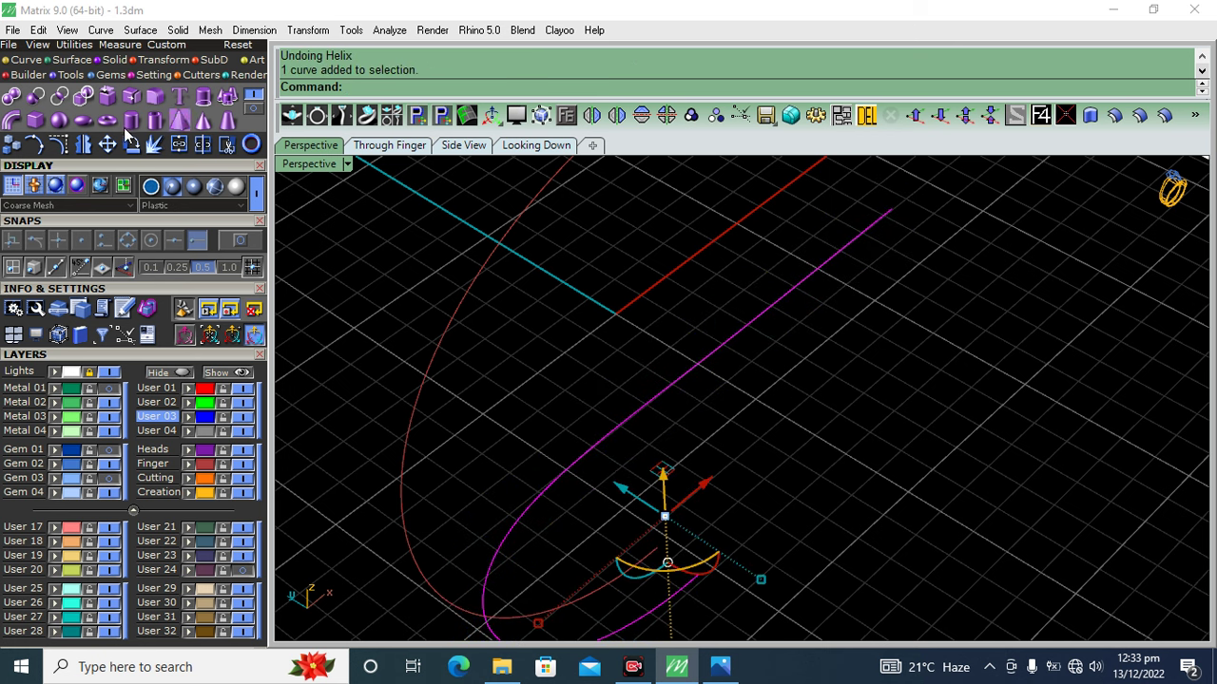
- Create a 20-turn, 0.4-radius helix around the guide curve
click(25, 60)
click(227, 96)
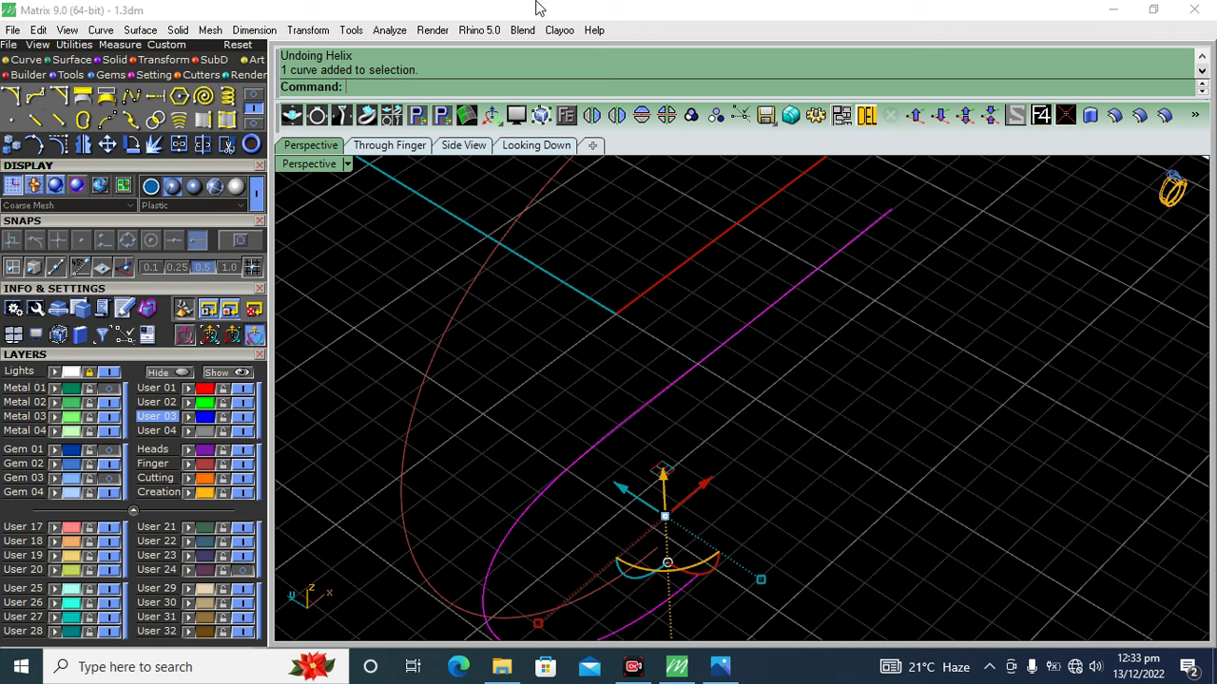
click(464, 90)
click(795, 287)
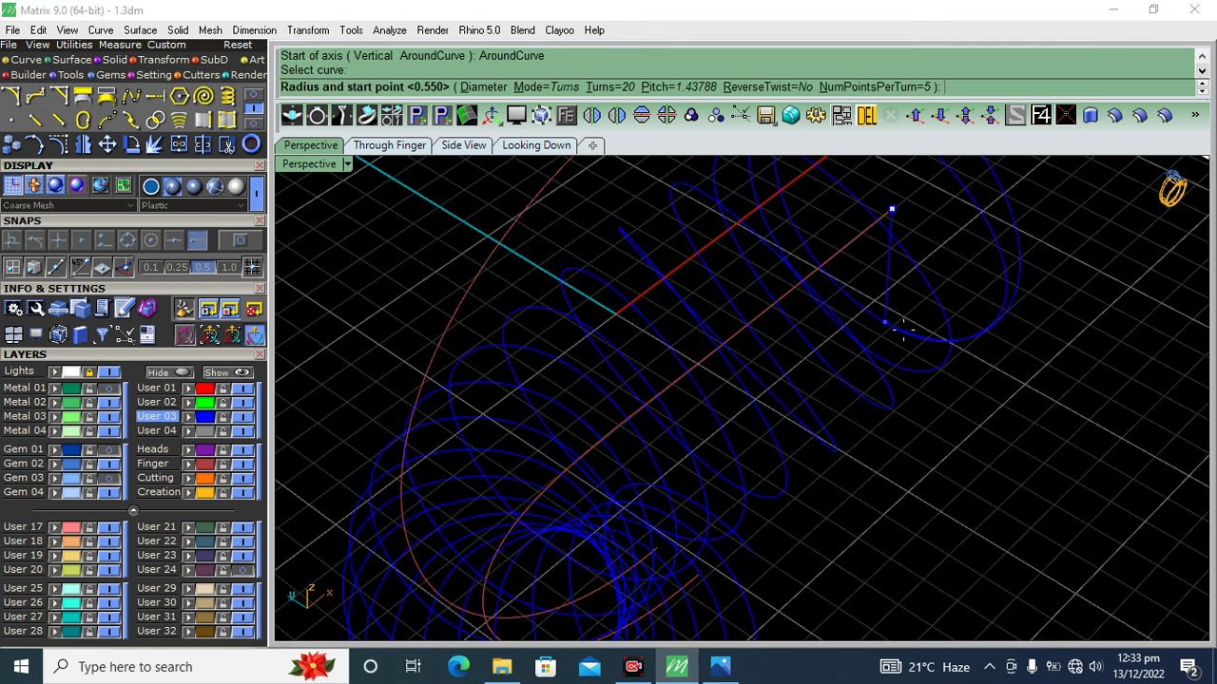
click(605, 86)
key(Return)
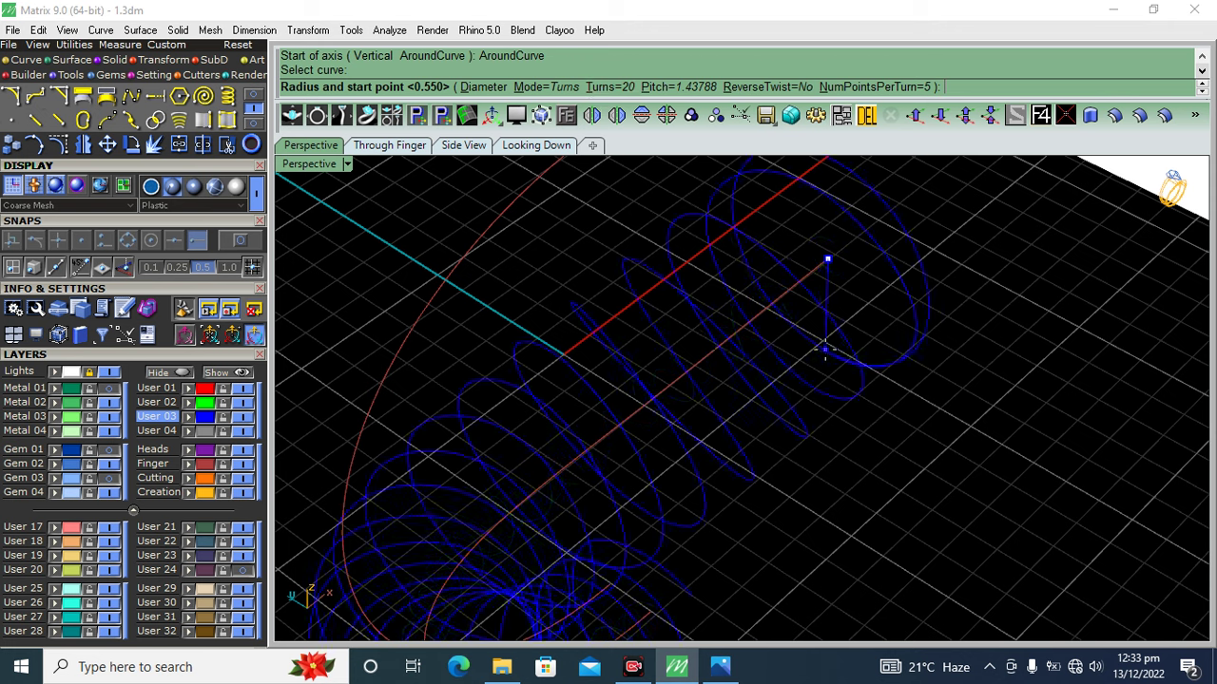
text( .4)
key(Return)
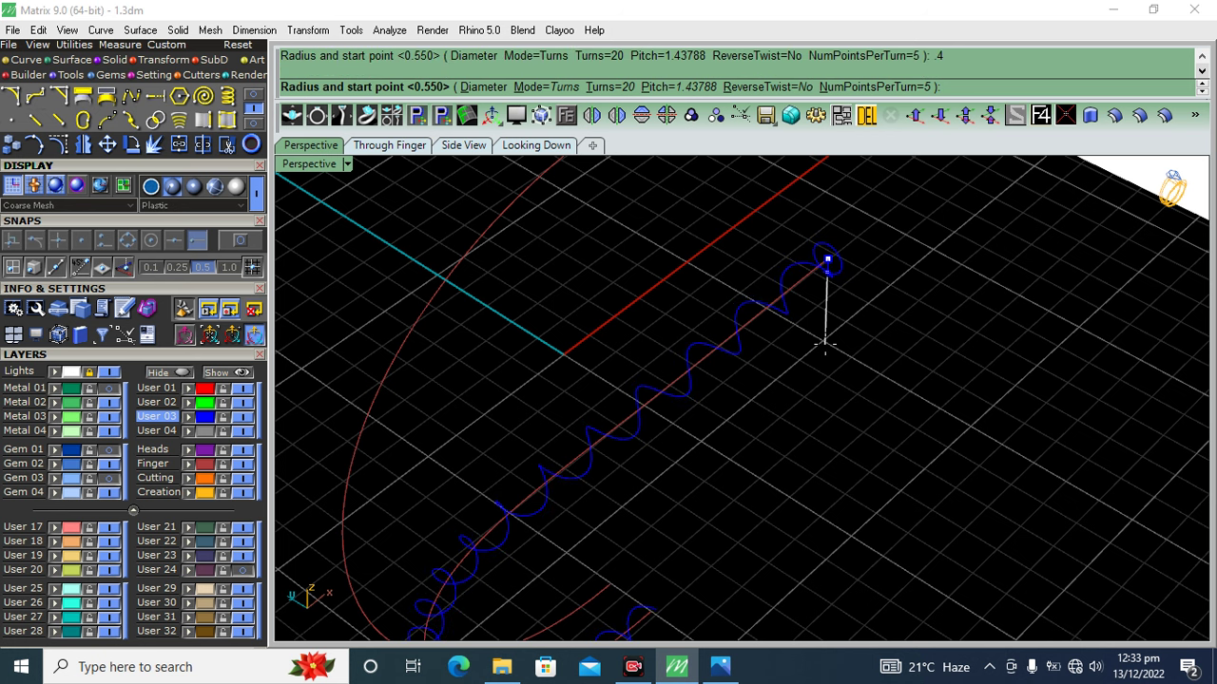
click(825, 345)
- Wrap a second 0.4-radius helix along the guide curve and select both helices
right_click(825, 345)
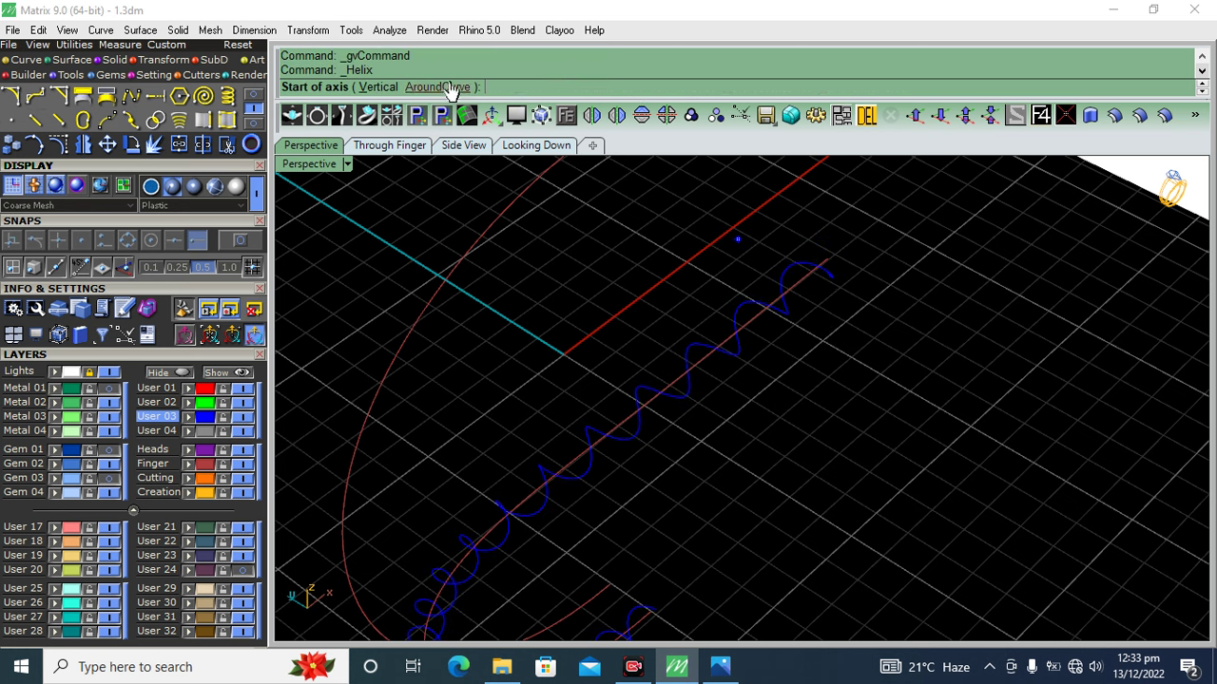
click(444, 87)
click(785, 295)
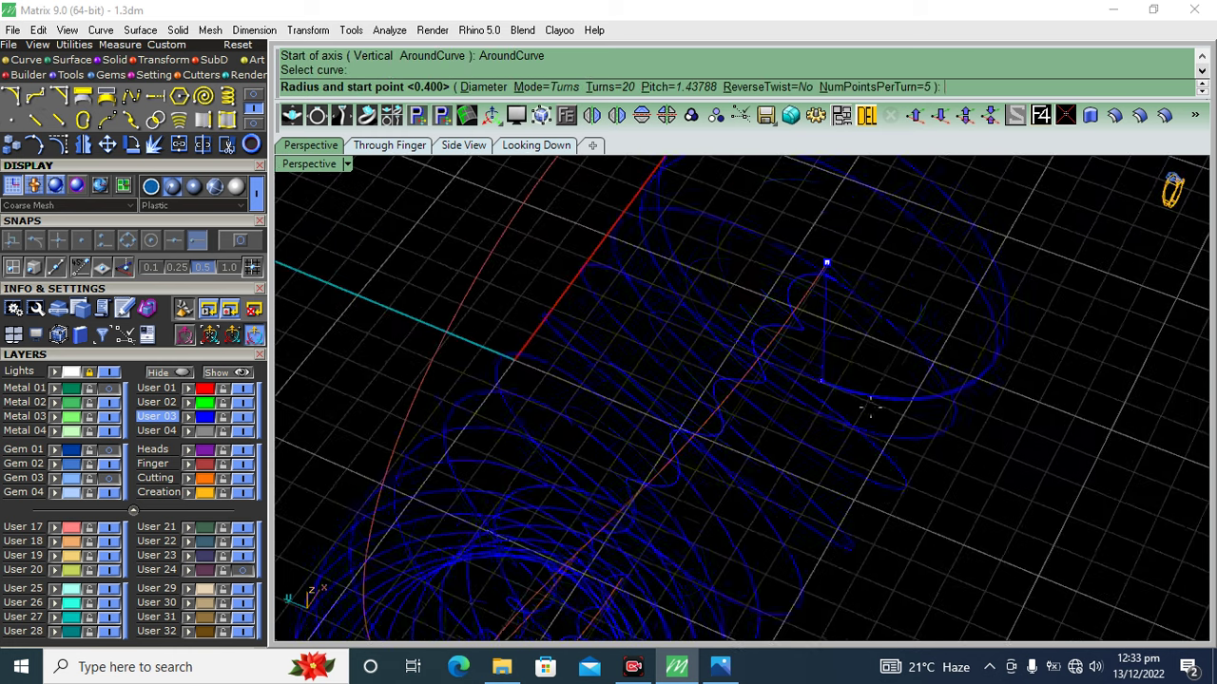
scroll(848, 230, up, 2)
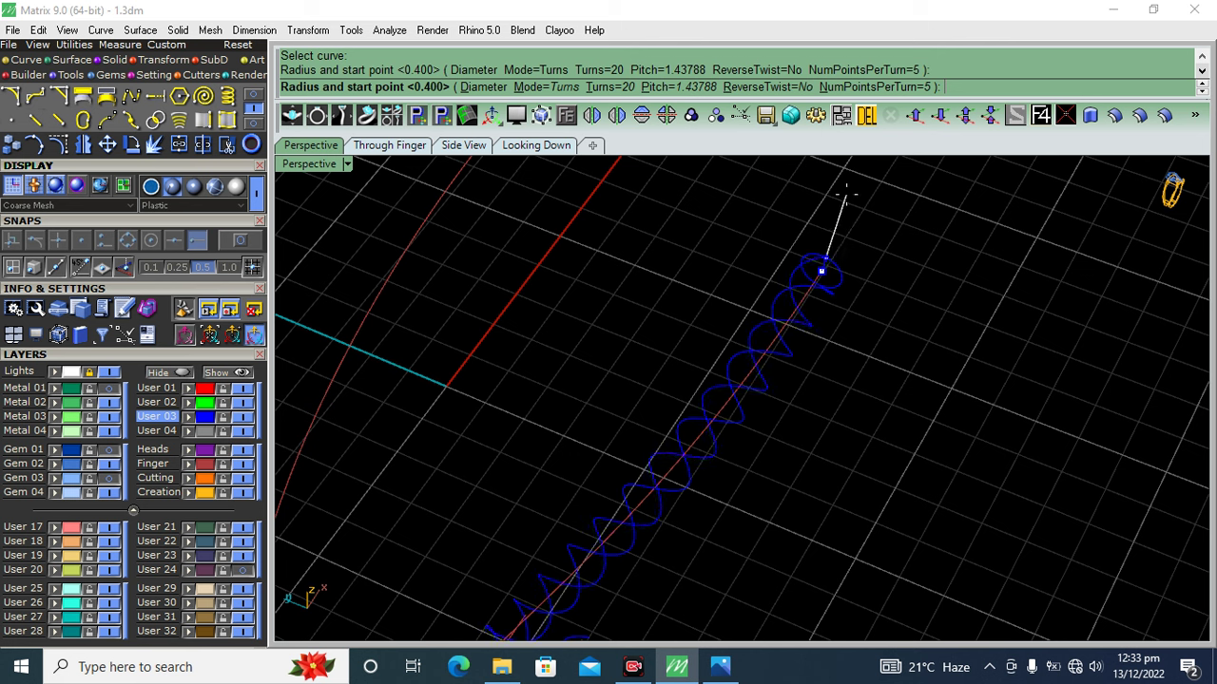
click(845, 197)
click(737, 410)
click(713, 395)
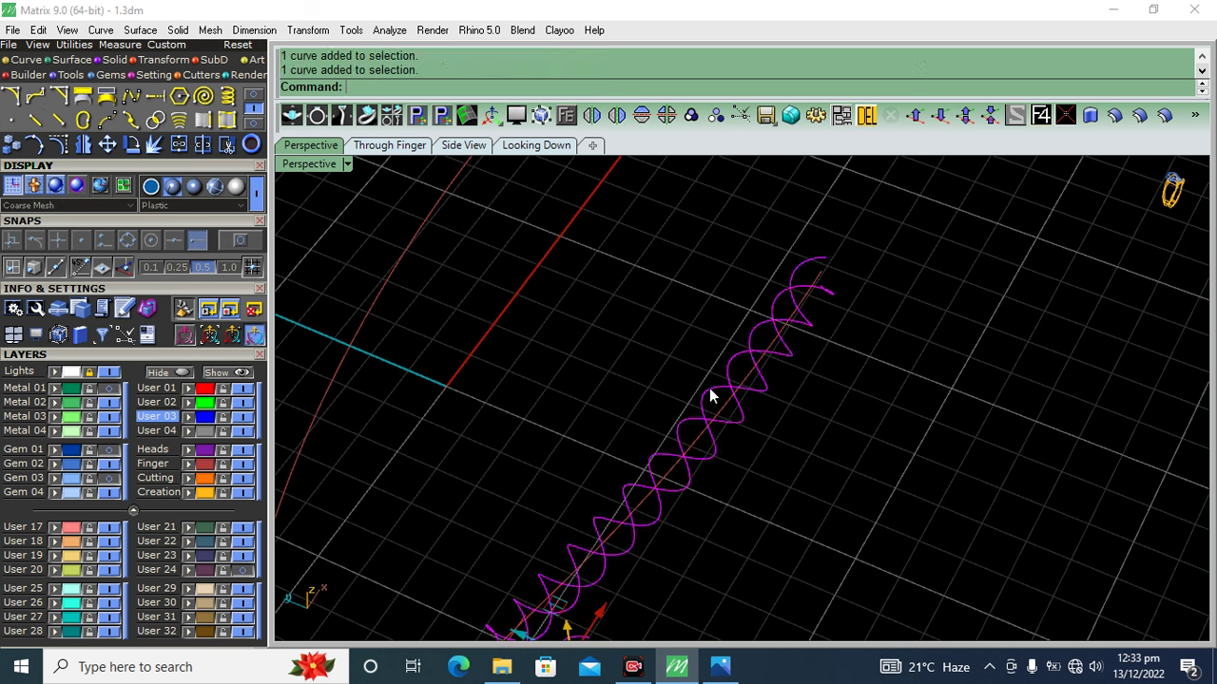
click(114, 59)
- Pipe both helices at 0.75 diameter to form the twisted rope
click(13, 120)
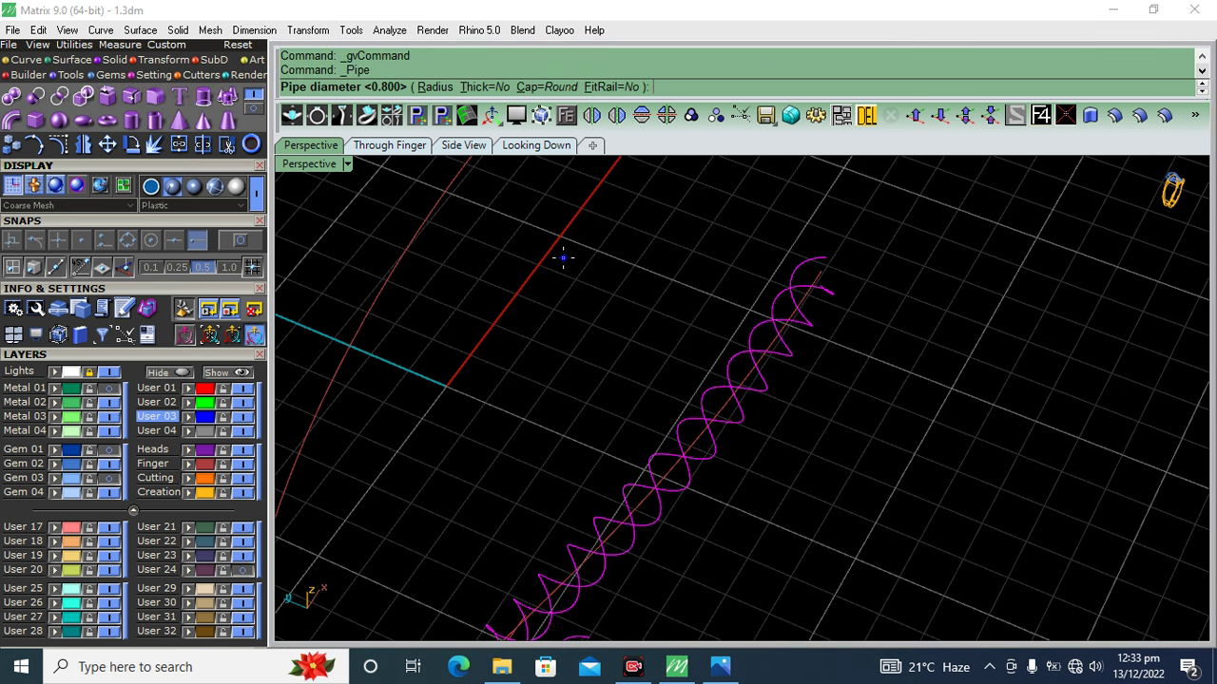
text(.75)
key(Return)
key(Return)
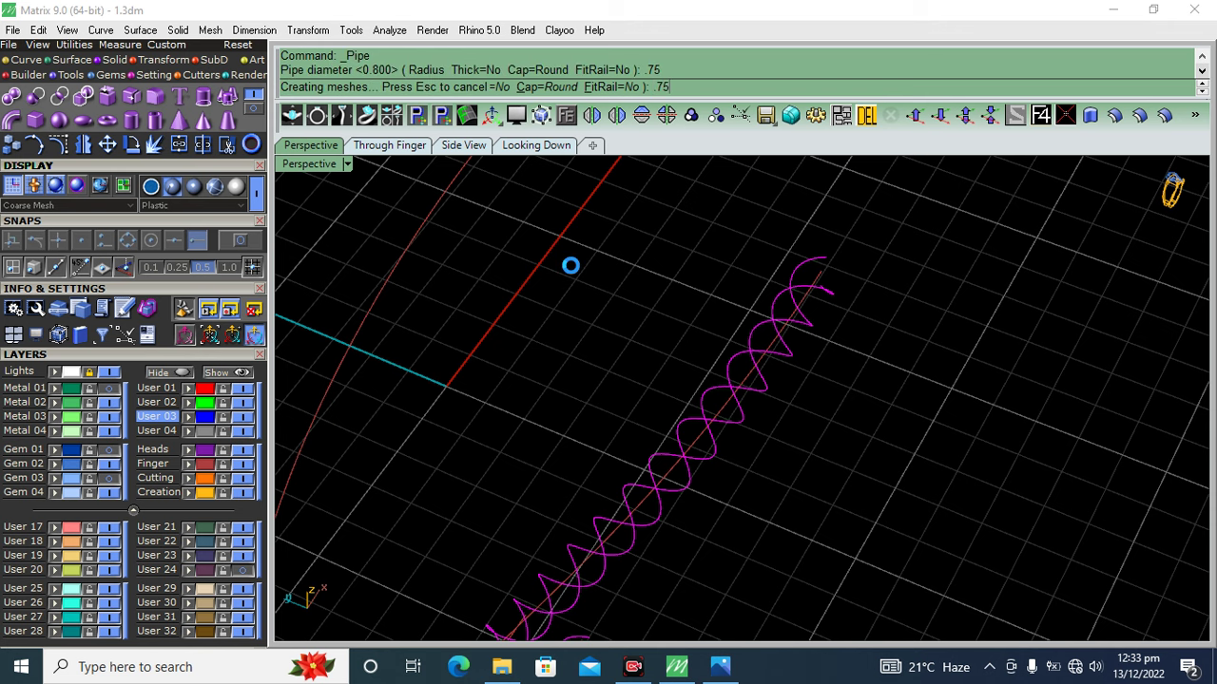
mouse_move(711, 362)
right_down()
mouse_move(782, 423)
mouse_move(878, 387)
mouse_move(836, 396)
mouse_move(817, 342)
right_up()
scroll(876, 377, up, 3)
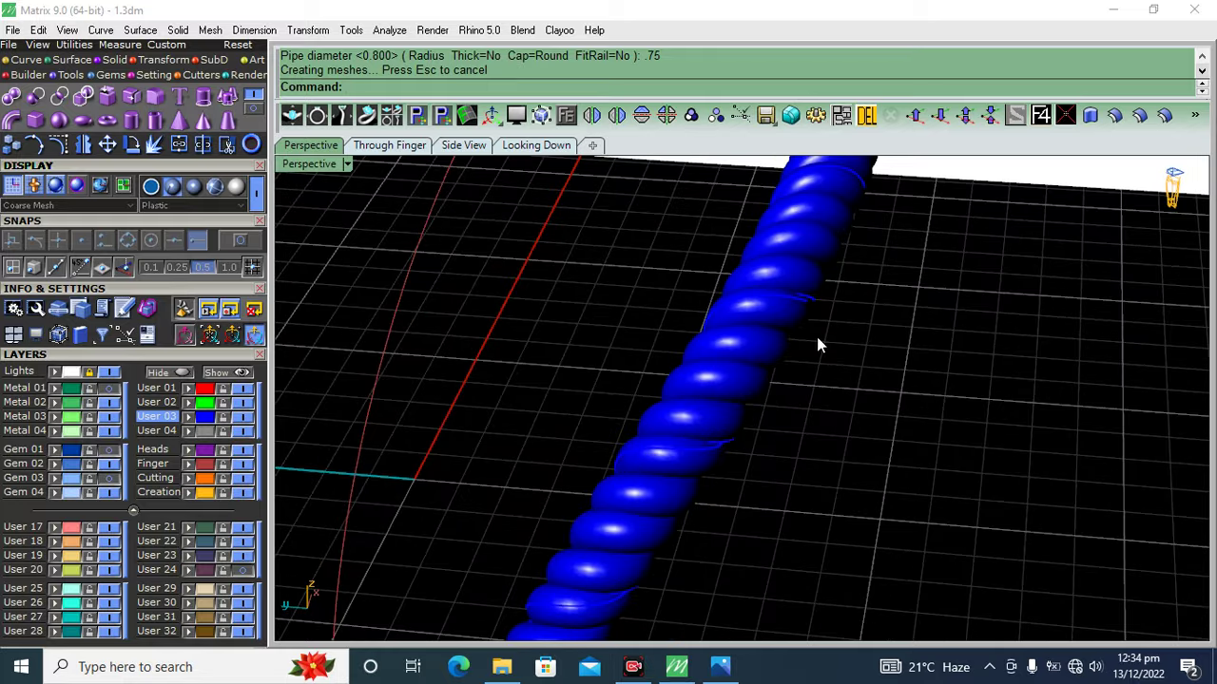
mouse_move(875, 244)
right_down()
mouse_move(808, 357)
mouse_move(798, 430)
mouse_move(847, 361)
mouse_move(638, 250)
mouse_move(482, 234)
mouse_move(820, 288)
mouse_move(959, 358)
right_up()
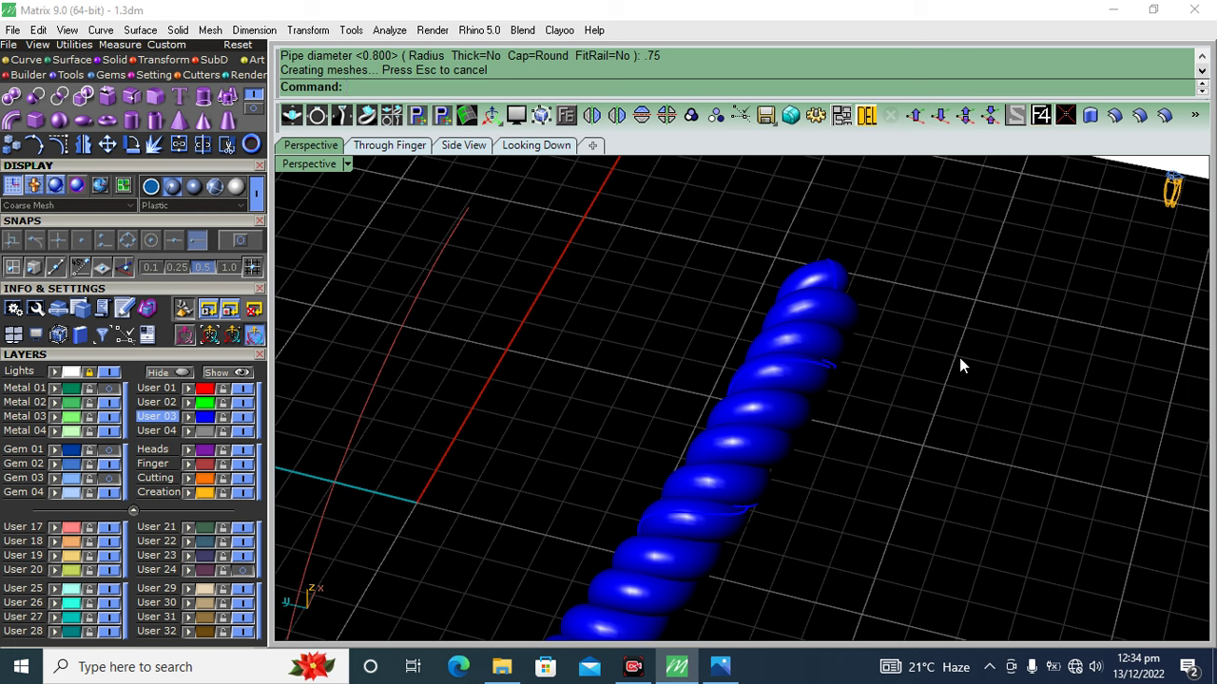
- Show the Metal 01 layer with the ring head and orbit to view the rope
click(107, 388)
mouse_move(570, 399)
right_down()
mouse_move(764, 381)
mouse_move(809, 361)
right_up()
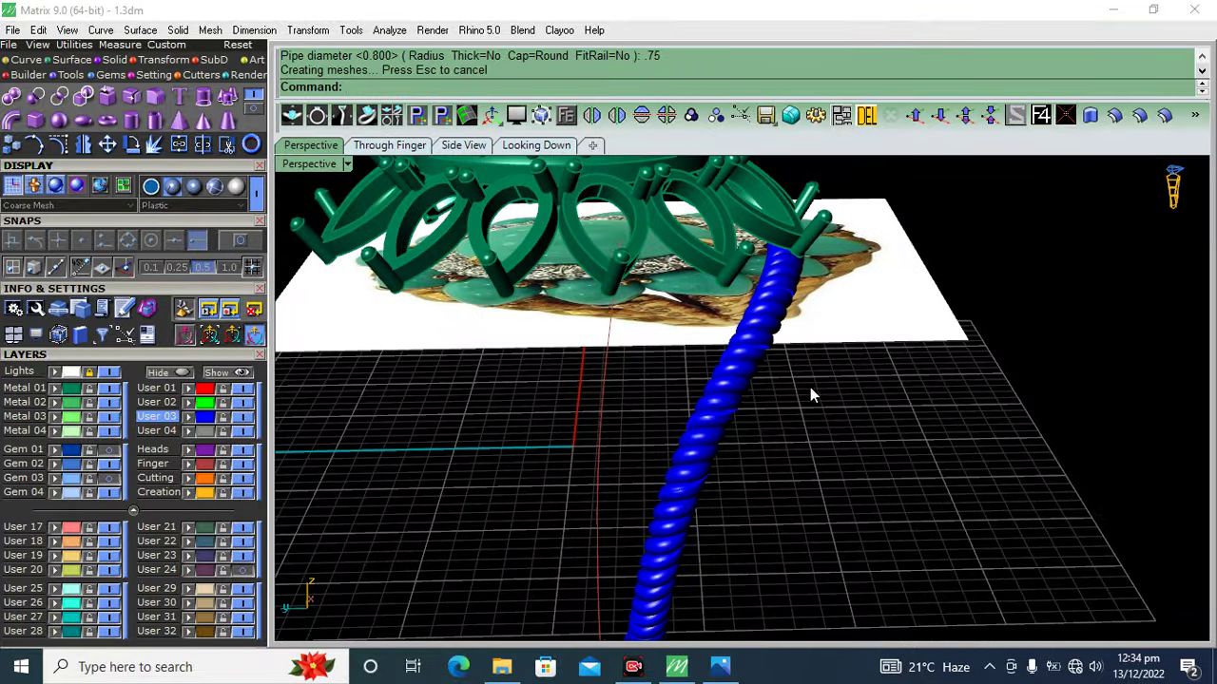
mouse_move(1010, 443)
right_down()
mouse_move(847, 464)
mouse_move(617, 447)
mouse_move(895, 453)
mouse_move(929, 464)
mouse_move(935, 488)
mouse_move(782, 453)
mouse_move(763, 484)
mouse_move(772, 465)
right_up()
scroll(823, 293, up, 3)
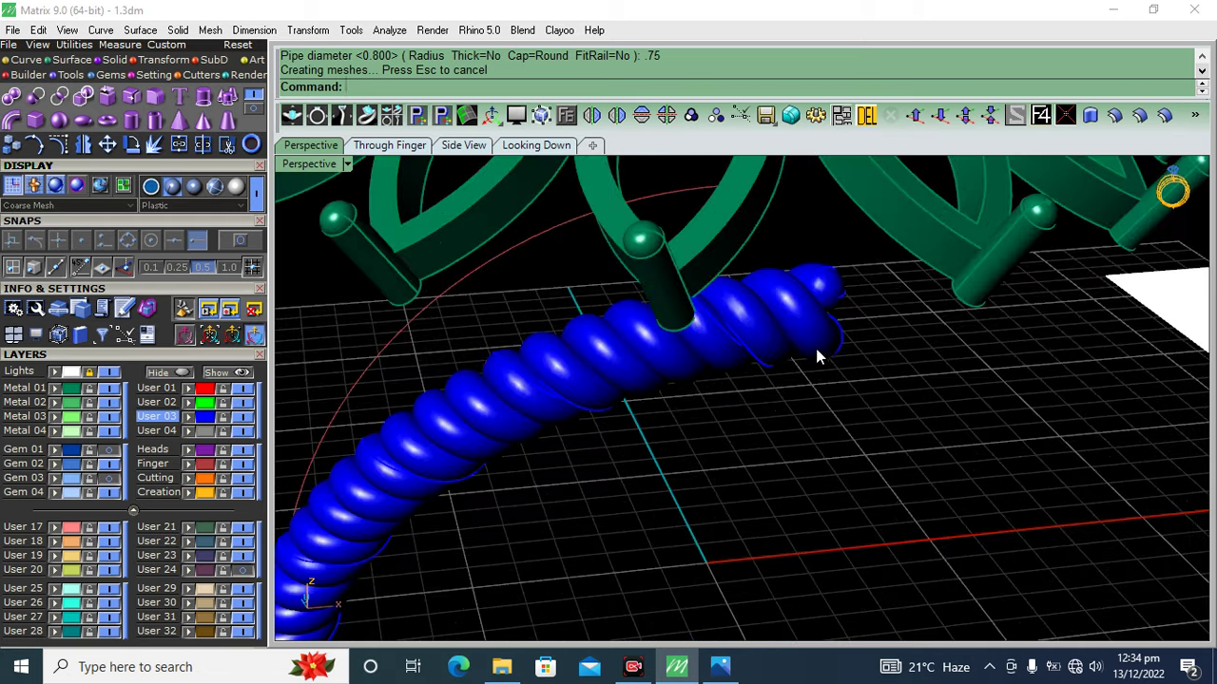
- Mirror both rope pipe parts across the YZ plane to complete the rope ring
click(814, 344)
shift+click(842, 290)
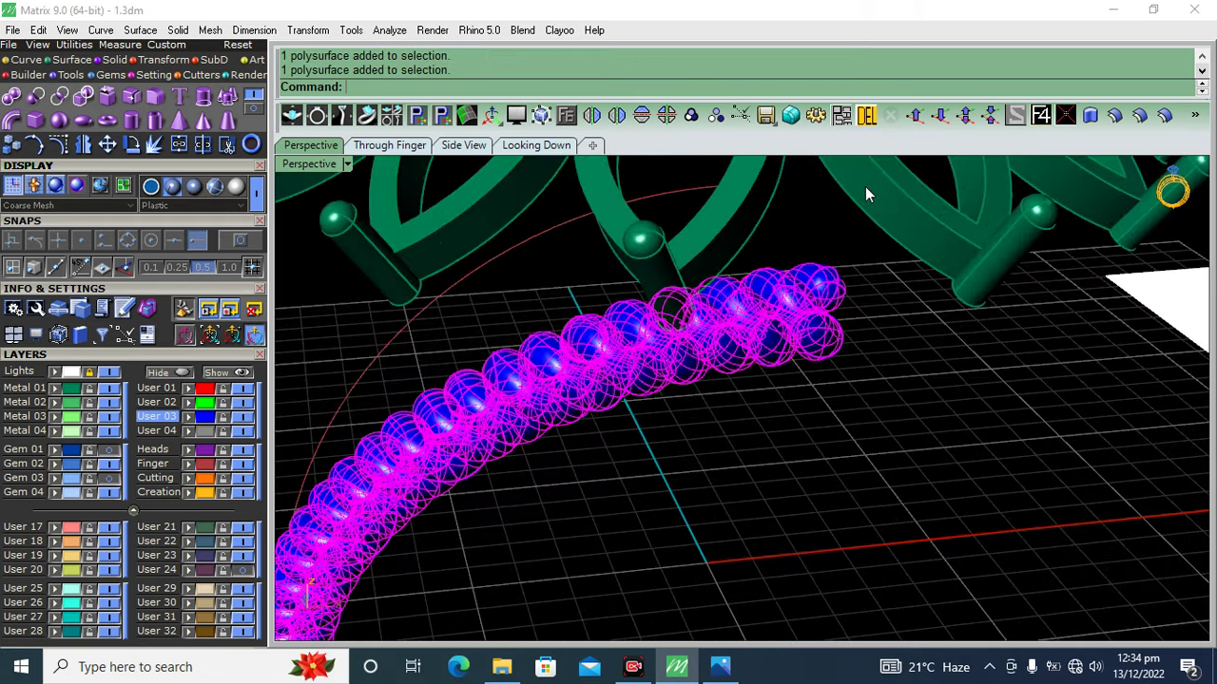
click(691, 115)
click(642, 115)
click(769, 403)
scroll(723, 314, down, 5)
mouse_move(722, 314)
right_down()
mouse_move(744, 378)
mouse_move(522, 364)
mouse_move(799, 410)
right_up()
scroll(619, 334, up, 3)
- Group the two ring halves and mirror the group into a second rope shank alongside
click(646, 335)
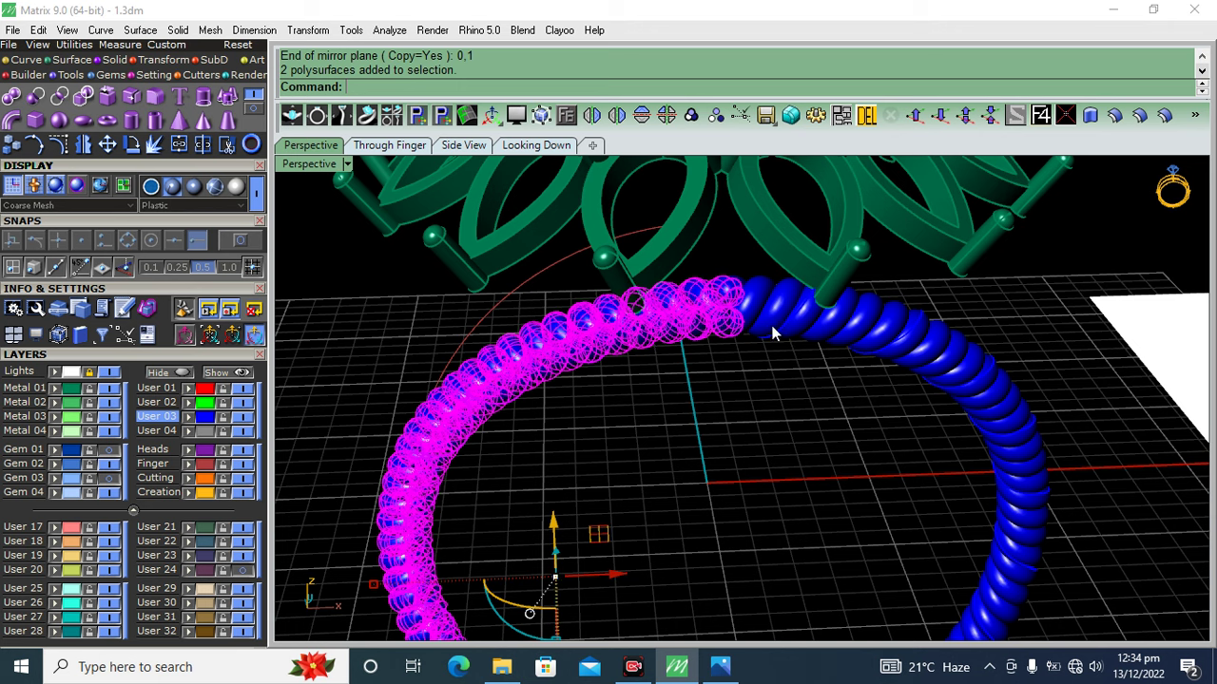
click(768, 326)
click(691, 115)
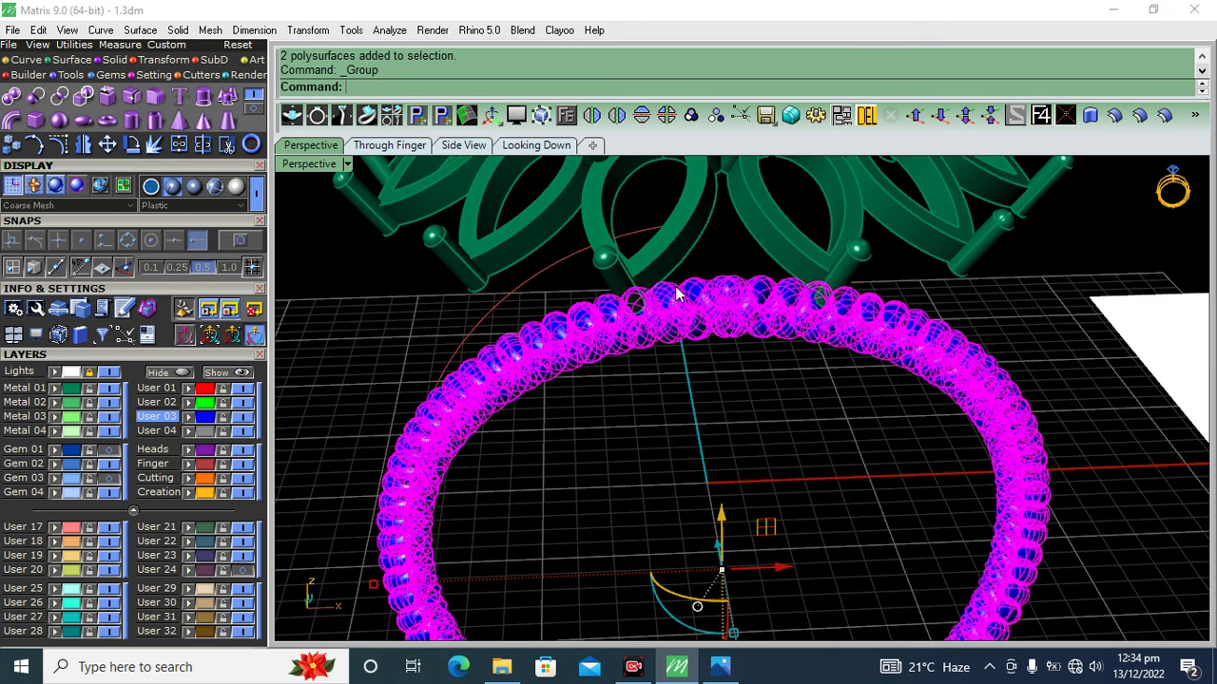
click(646, 120)
click(642, 115)
mouse_move(855, 456)
right_down()
mouse_move(761, 473)
mouse_move(839, 441)
mouse_move(859, 416)
mouse_move(907, 411)
mouse_move(660, 427)
mouse_move(675, 399)
right_up()
scroll(705, 285, up, 3)
scroll(708, 275, up, 3)
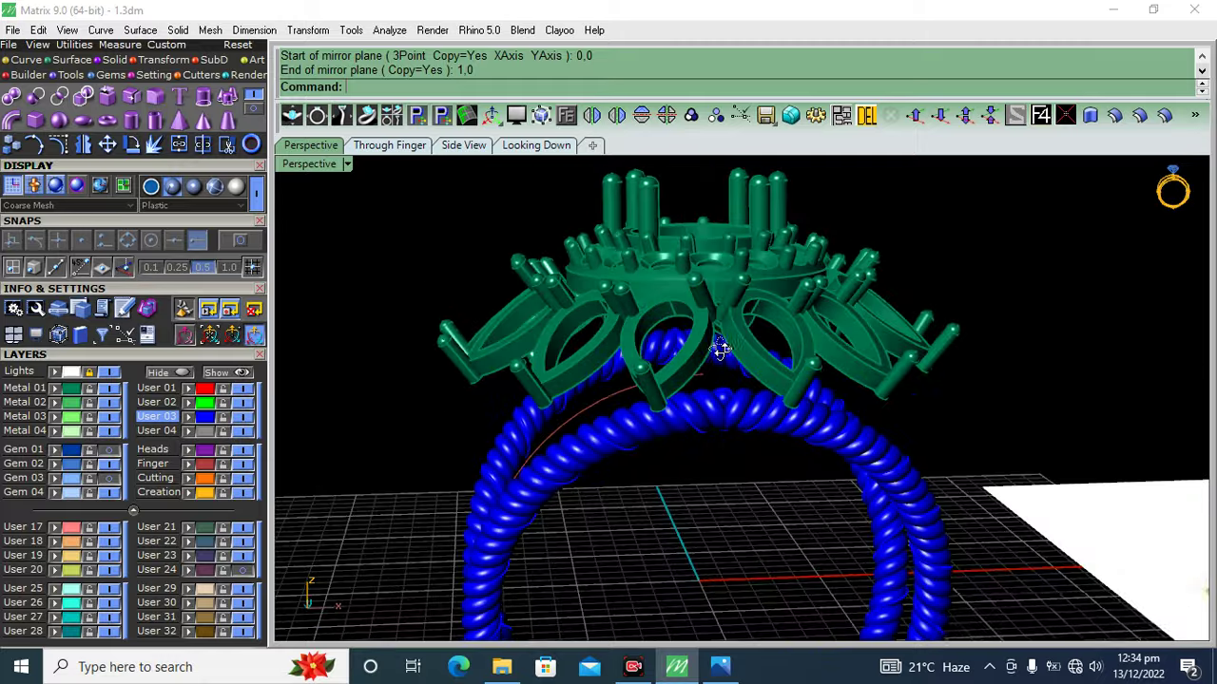
click(711, 268)
drag(698, 216, 949, 201)
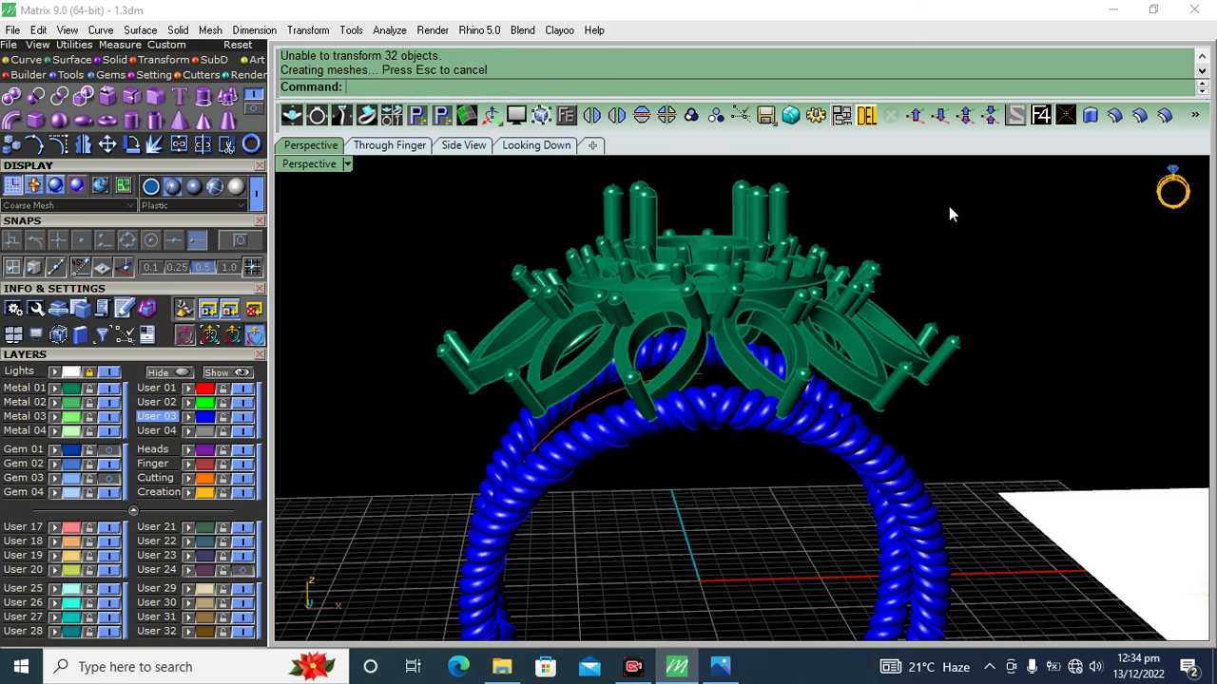
right_drag(1005, 288, 761, 271)
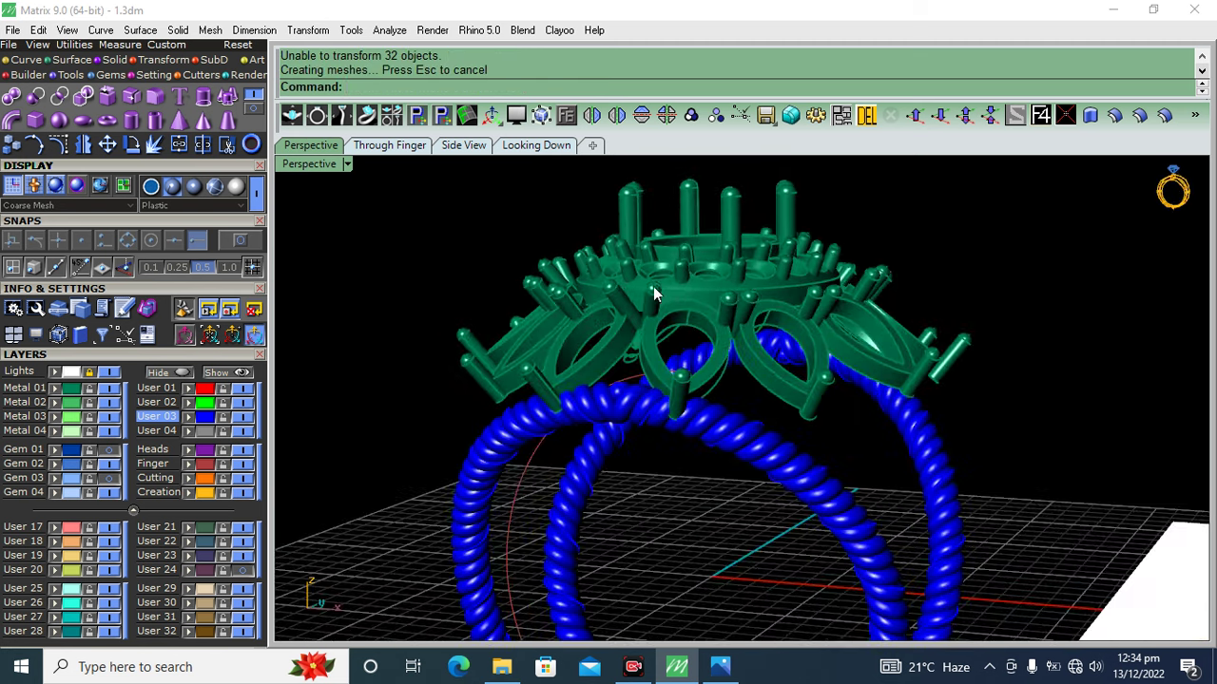
click(744, 257)
scroll(743, 257, up, 3)
drag(719, 244, 650, 246)
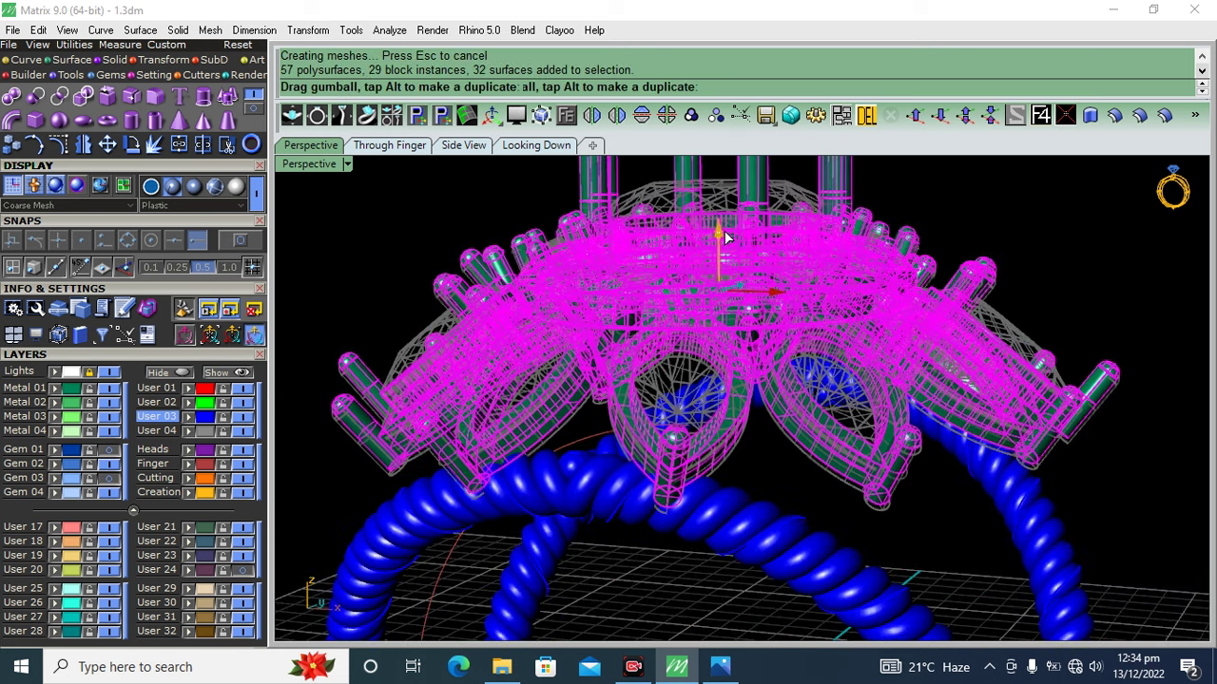
drag(381, 245, 381, 245)
right_drag(382, 245, 687, 397)
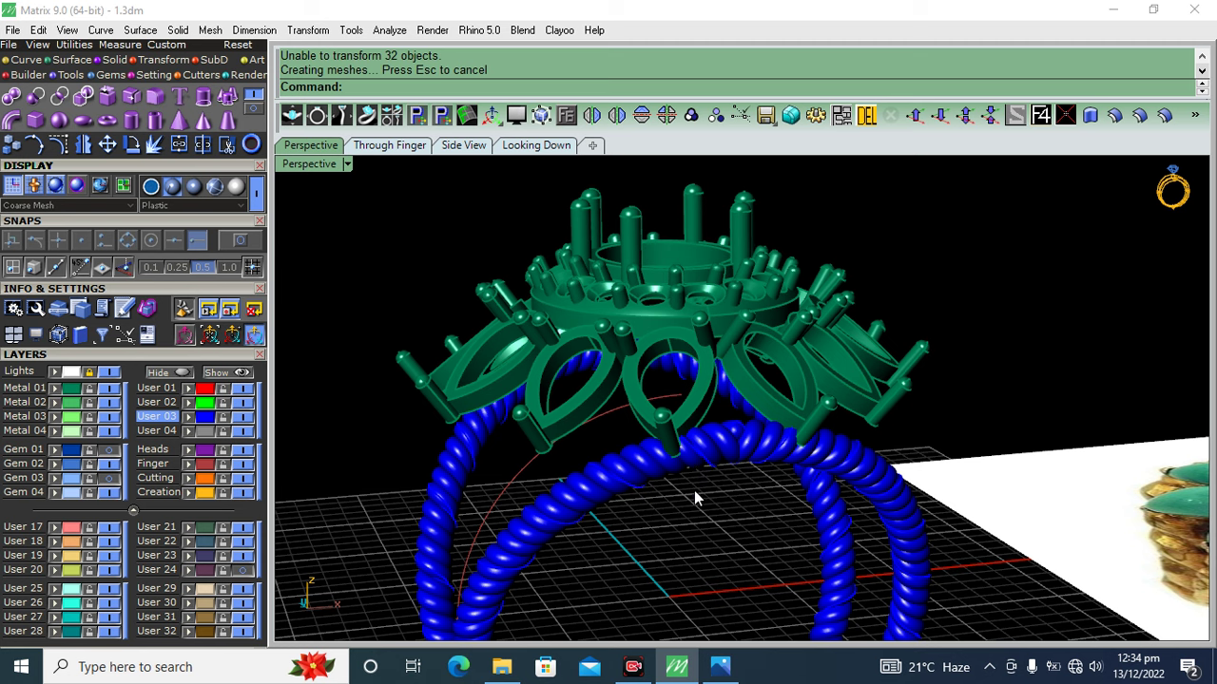
mouse_move(665, 436)
right_down()
mouse_move(645, 370)
mouse_move(697, 477)
mouse_move(646, 448)
mouse_move(661, 367)
right_up()
click(647, 372)
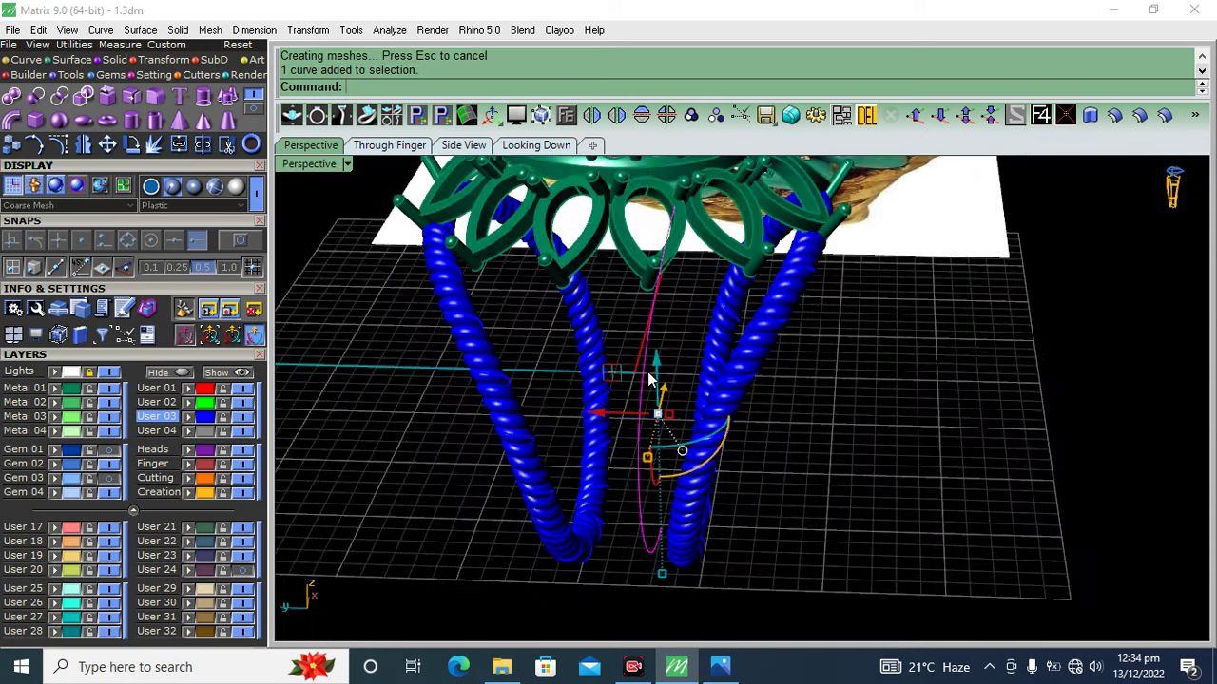
right_drag(737, 371, 653, 430)
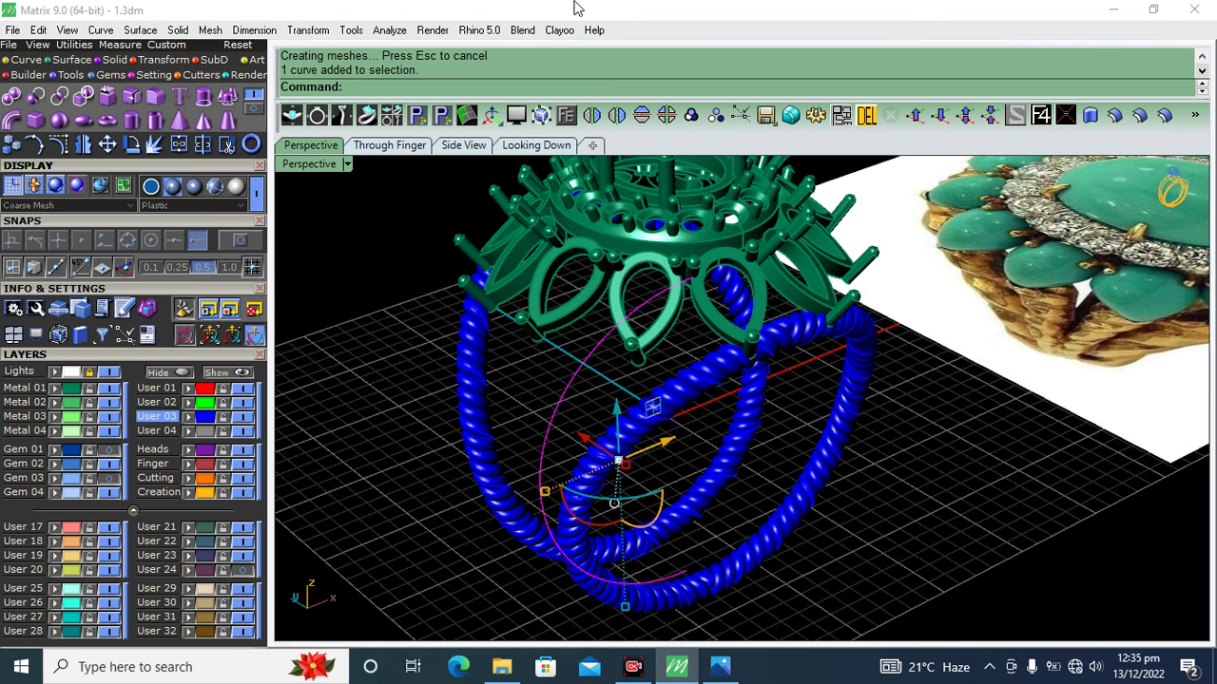
right_drag(496, 321, 597, 300)
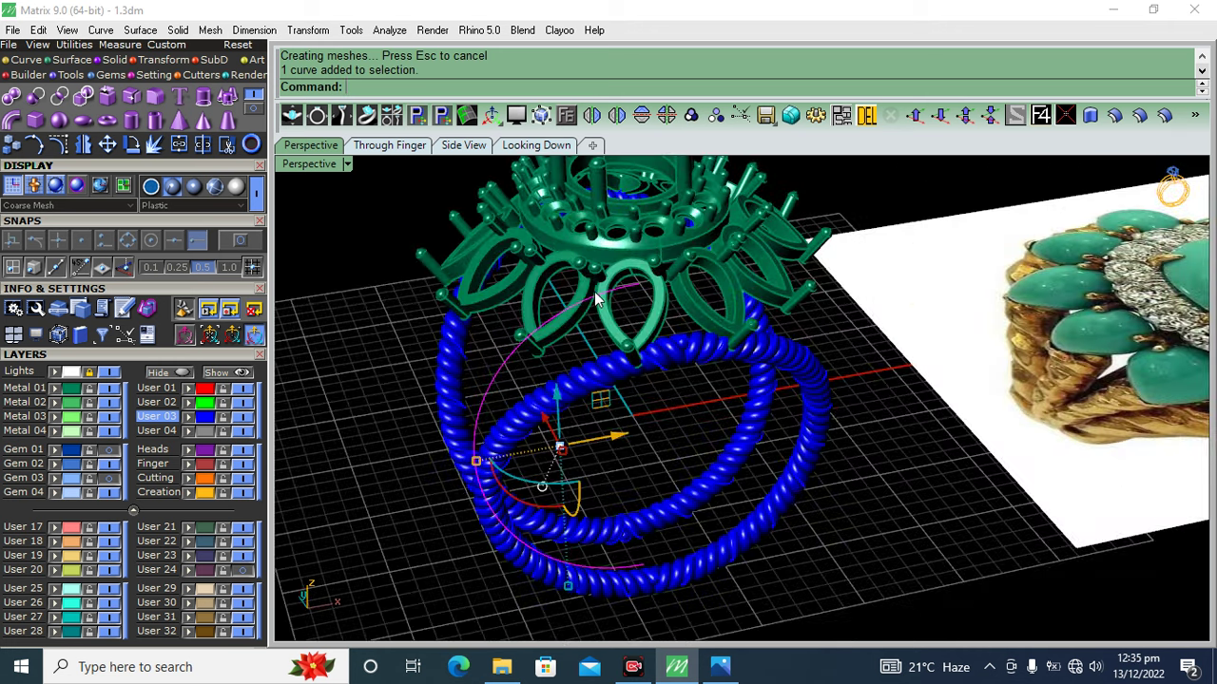
scroll(928, 361, down, 3)
scroll(888, 379, up, 5)
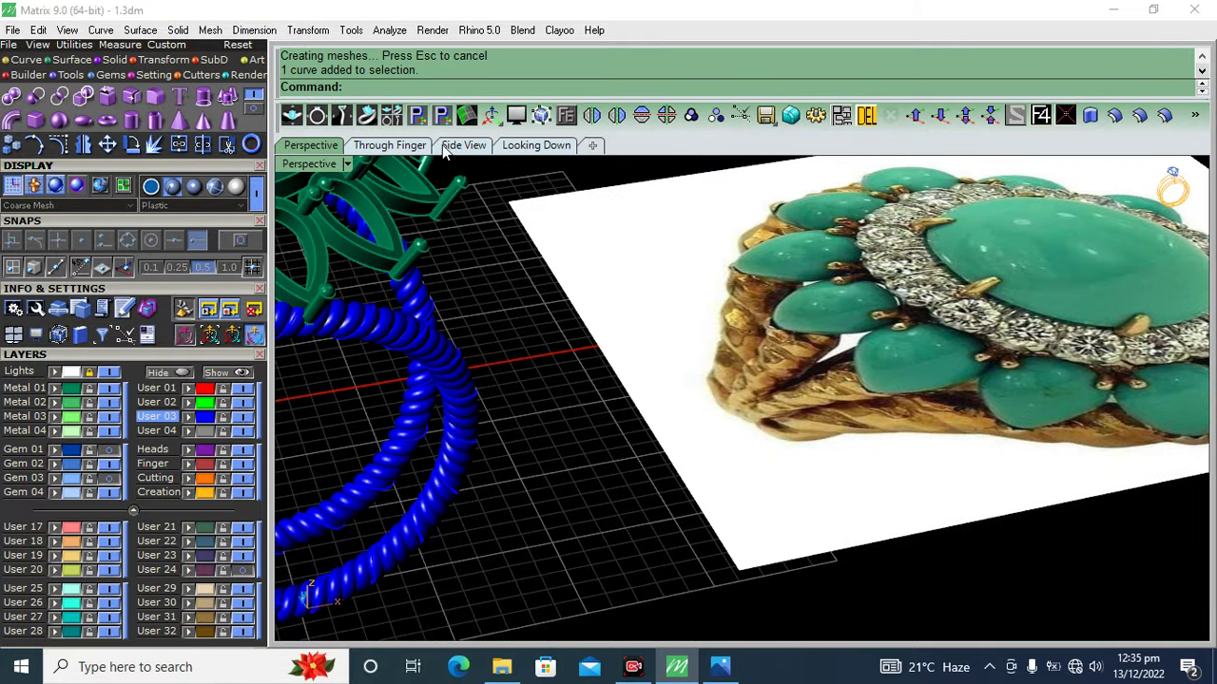
- Switch to the Through Finger view and make layer User 04 current, hiding the rope shank
click(405, 144)
scroll(488, 421, up, 2)
scroll(513, 393, up, 3)
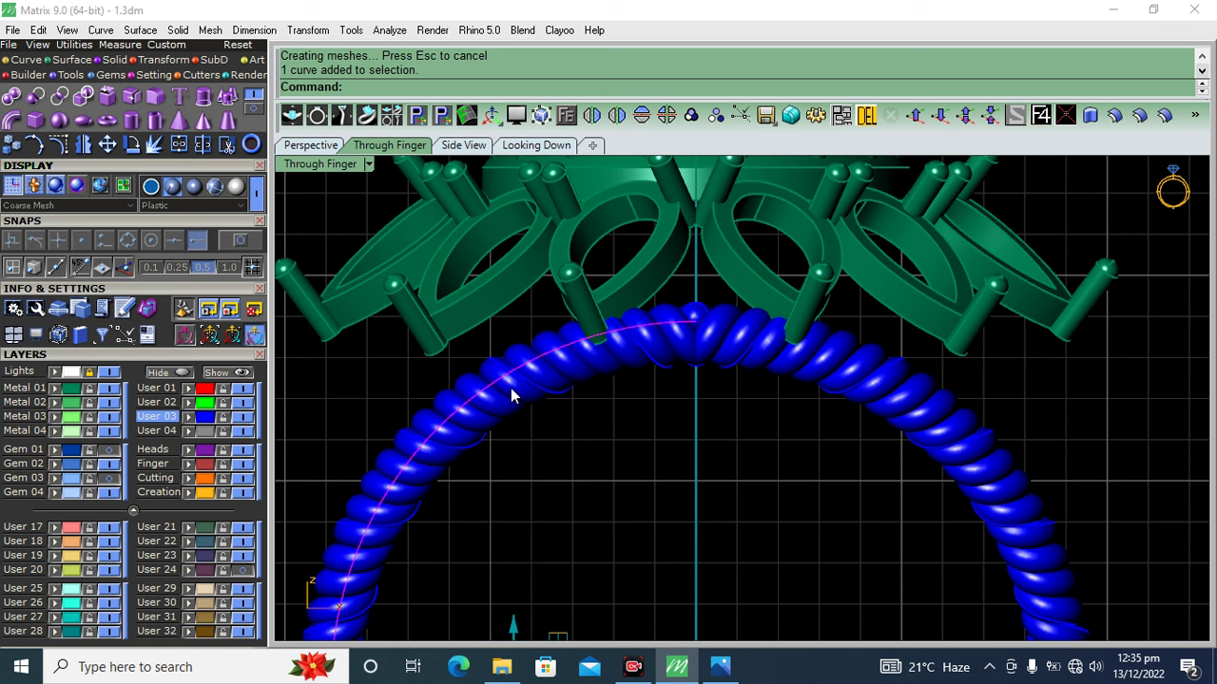
click(172, 433)
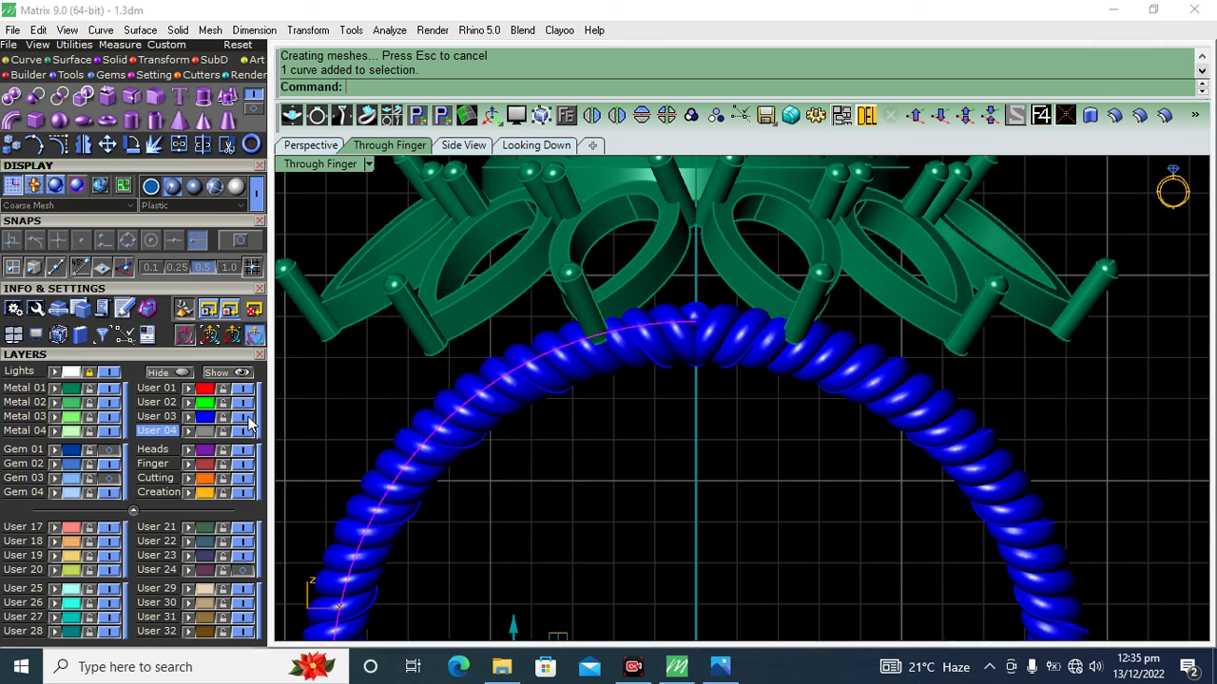
- Split the rail curve at a point, check the pieces, then undo the split
click(205, 147)
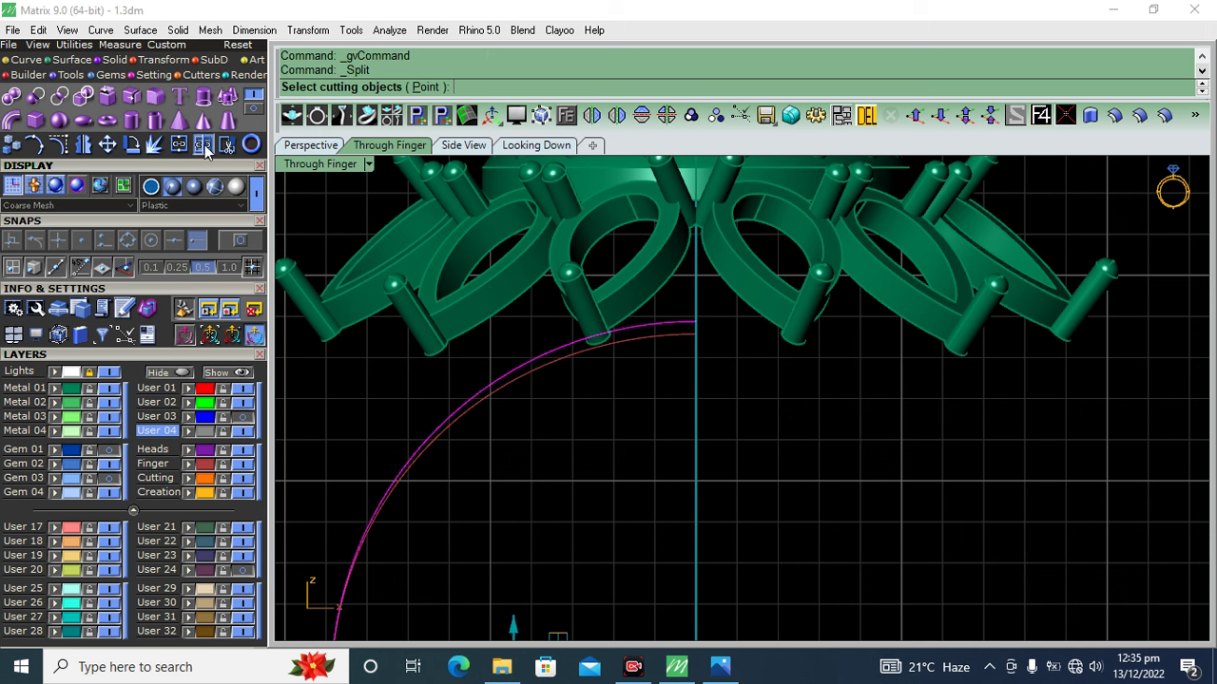
click(426, 87)
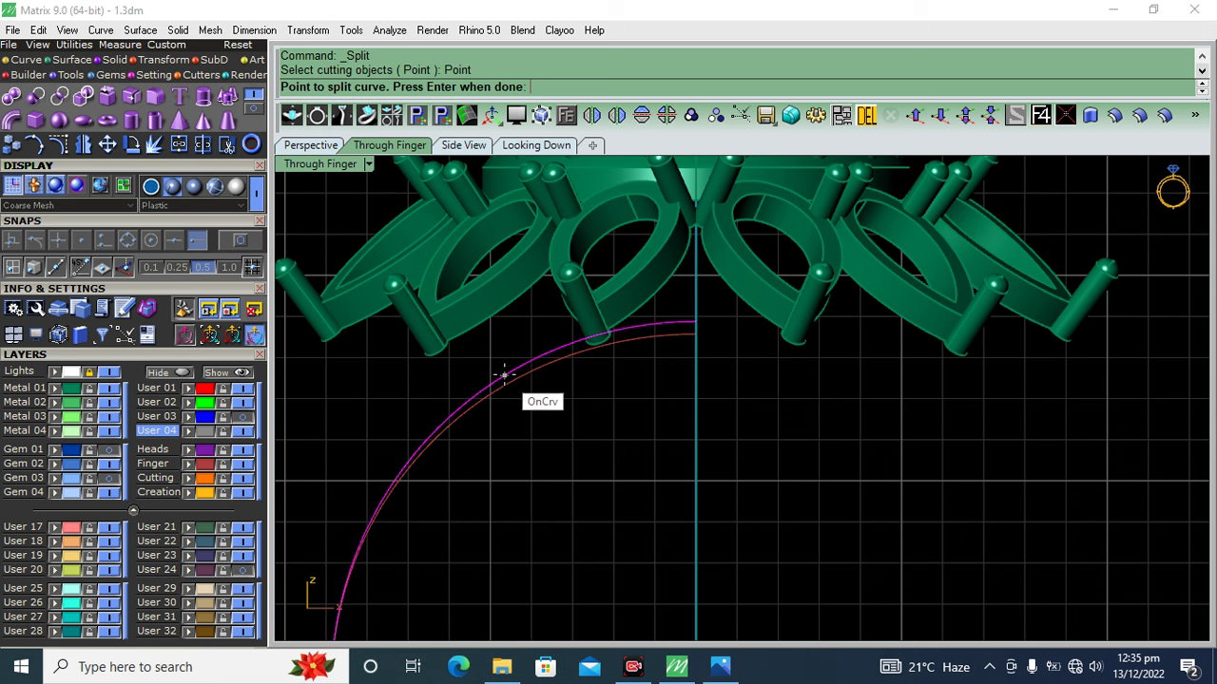
scroll(502, 376, up, 1)
click(497, 378)
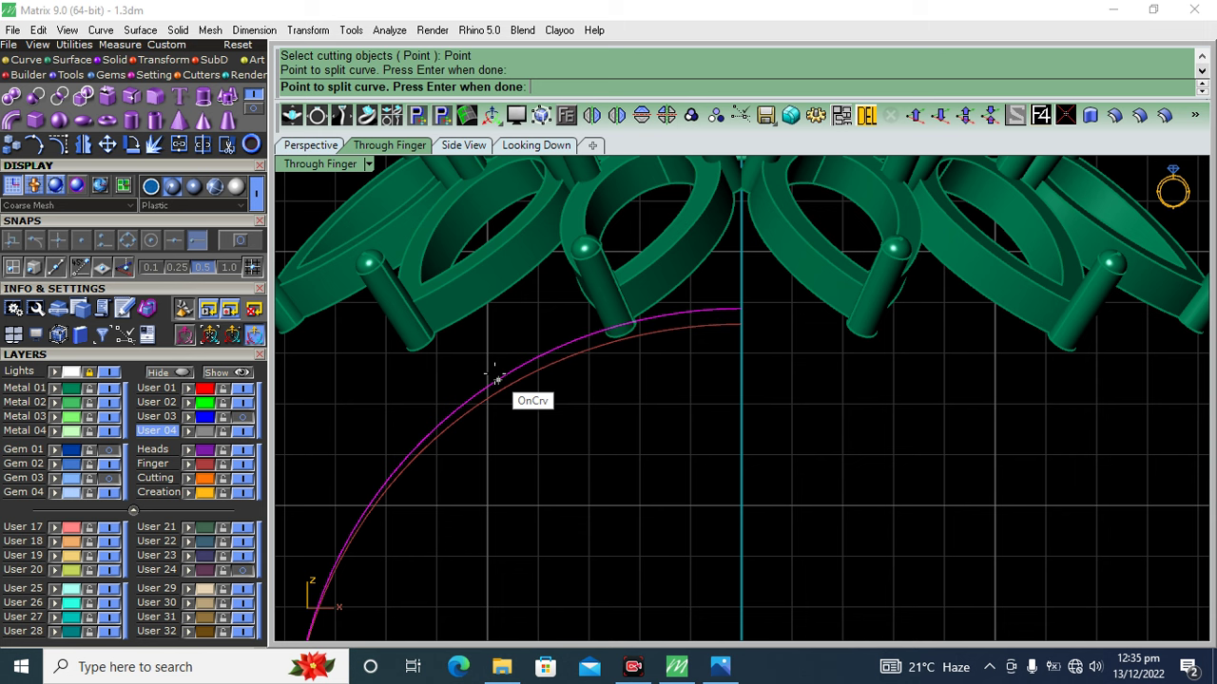
key(Return)
click(540, 358)
click(494, 386)
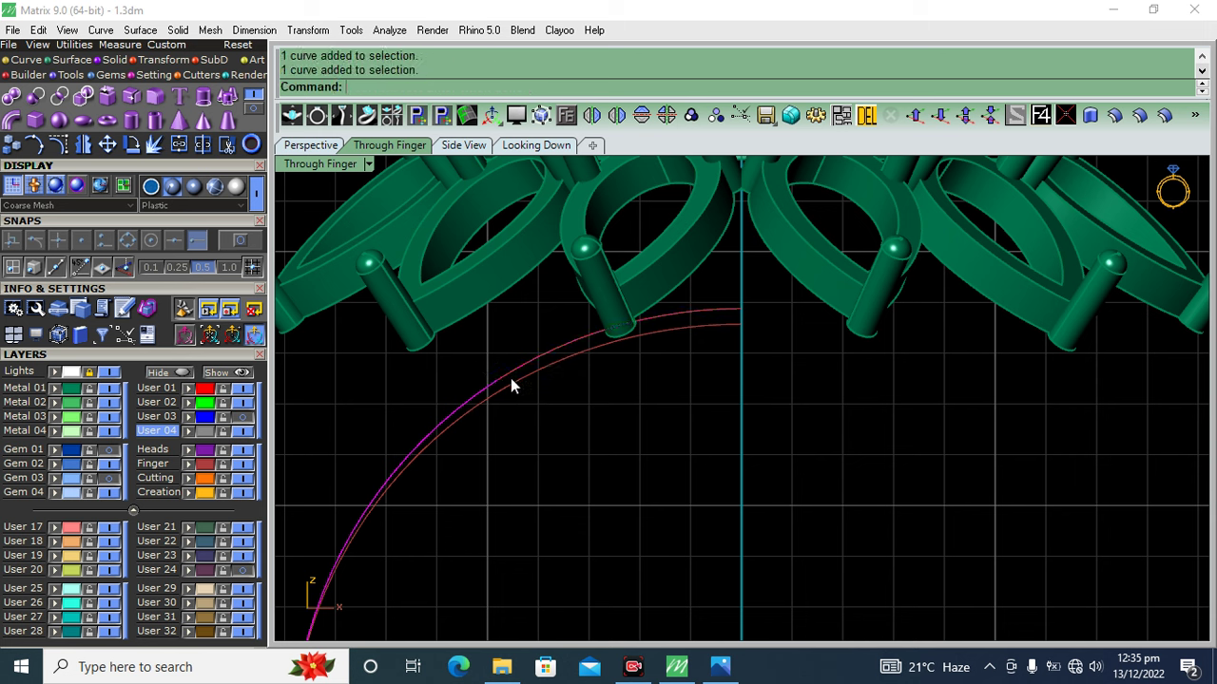
click(499, 451)
click(26, 60)
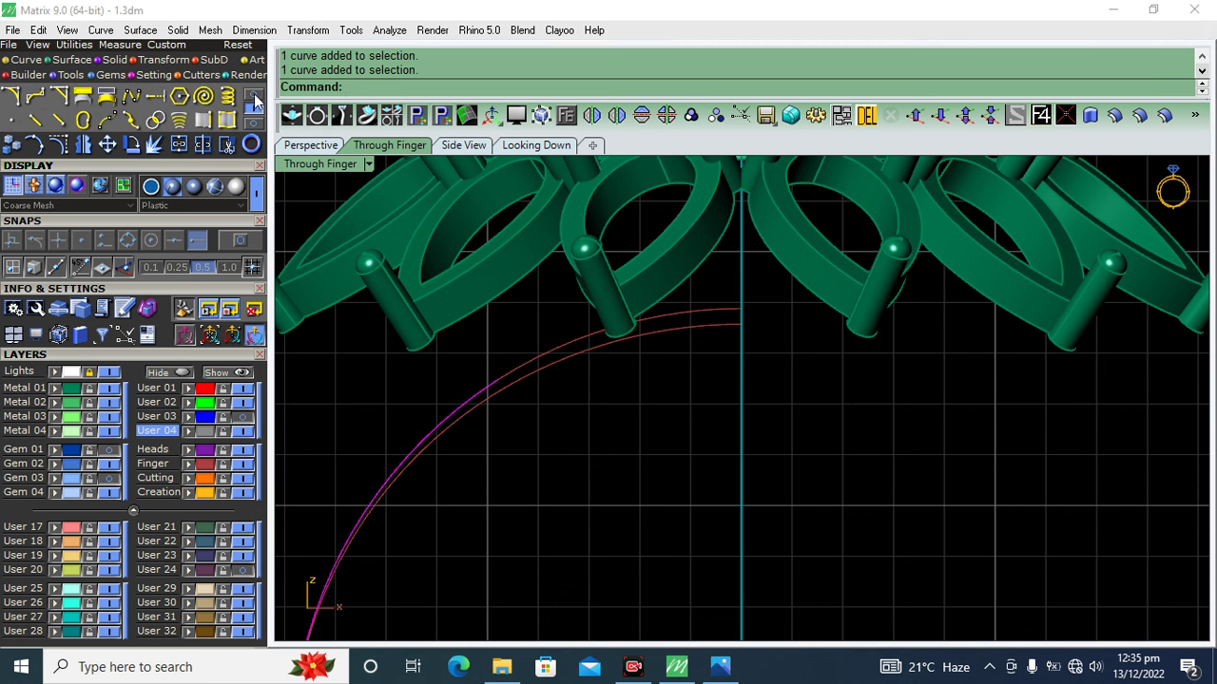
click(622, 442)
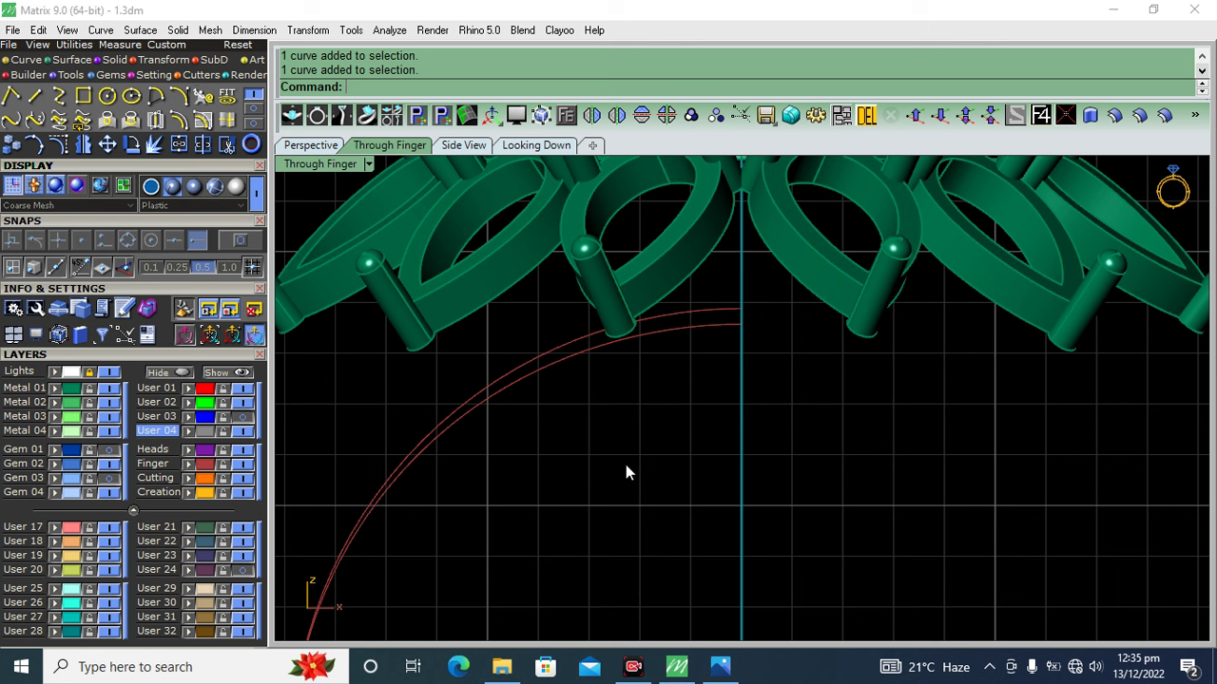
key(ctrl+z)
- Split the rail curve again at a point and rebuild the lower piece
click(522, 376)
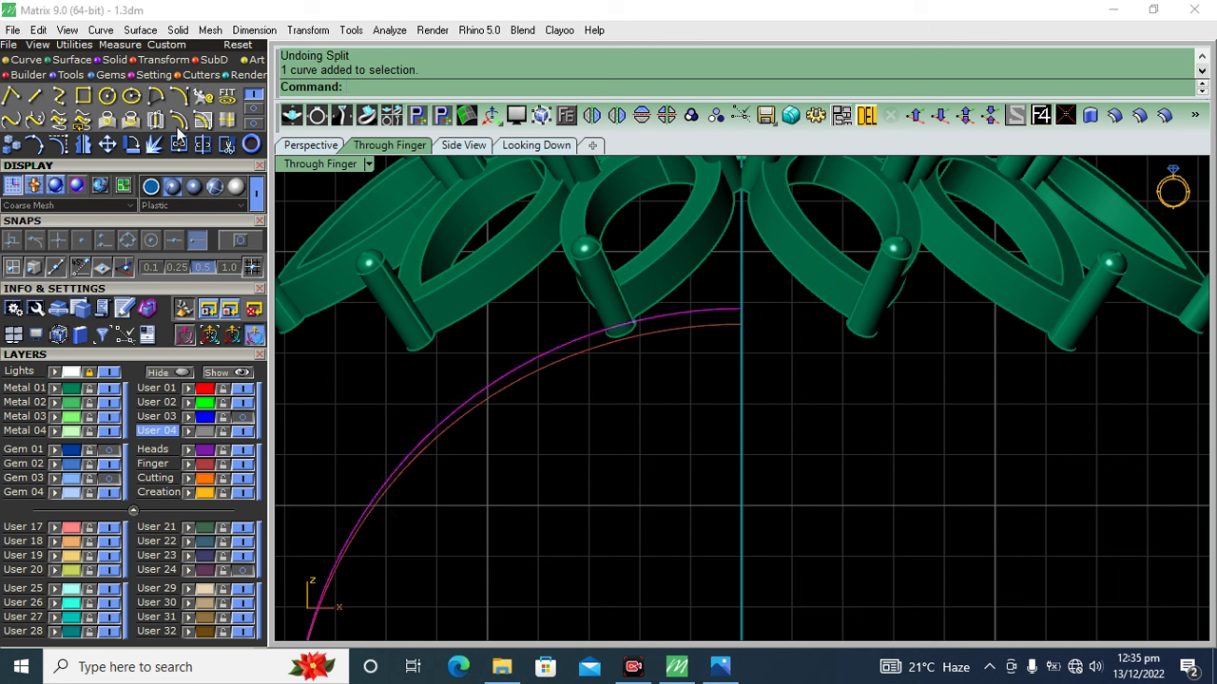
click(203, 145)
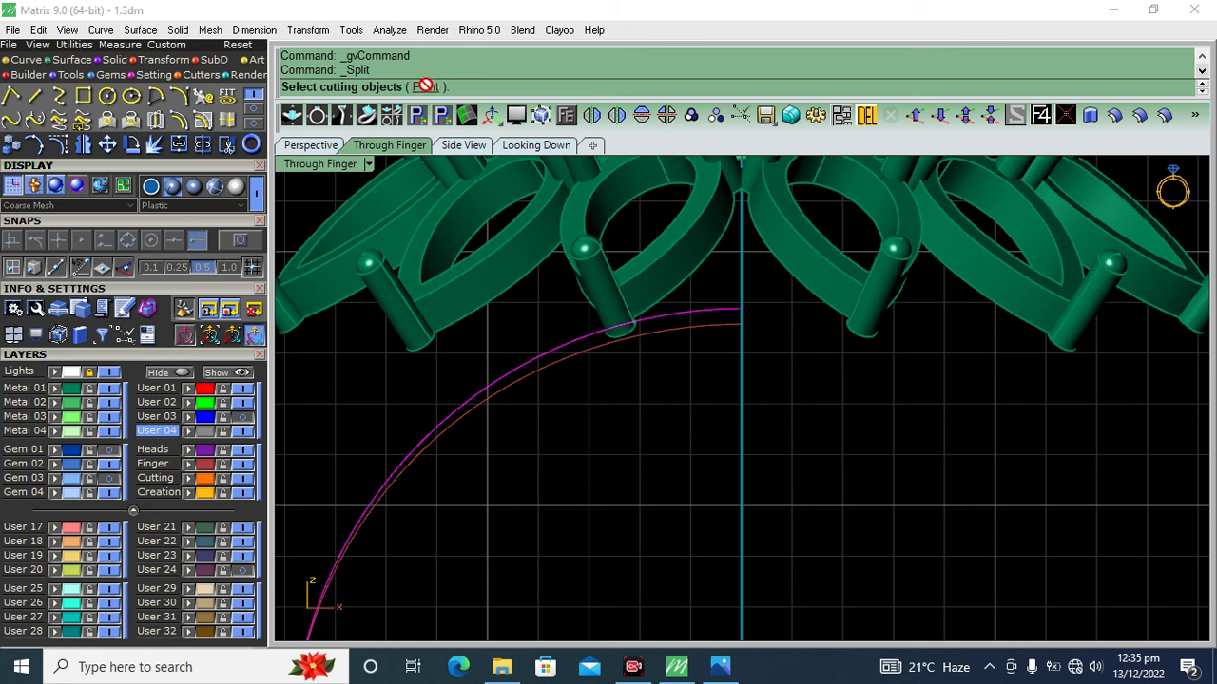
click(419, 86)
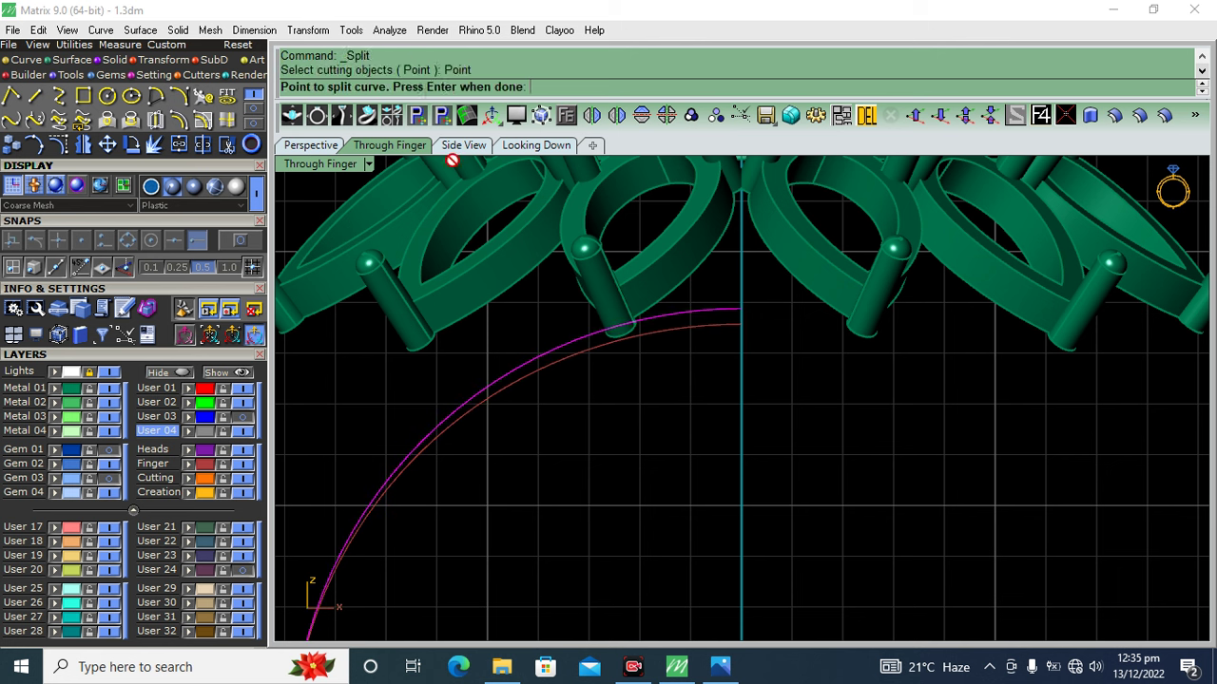
click(506, 378)
key(Return)
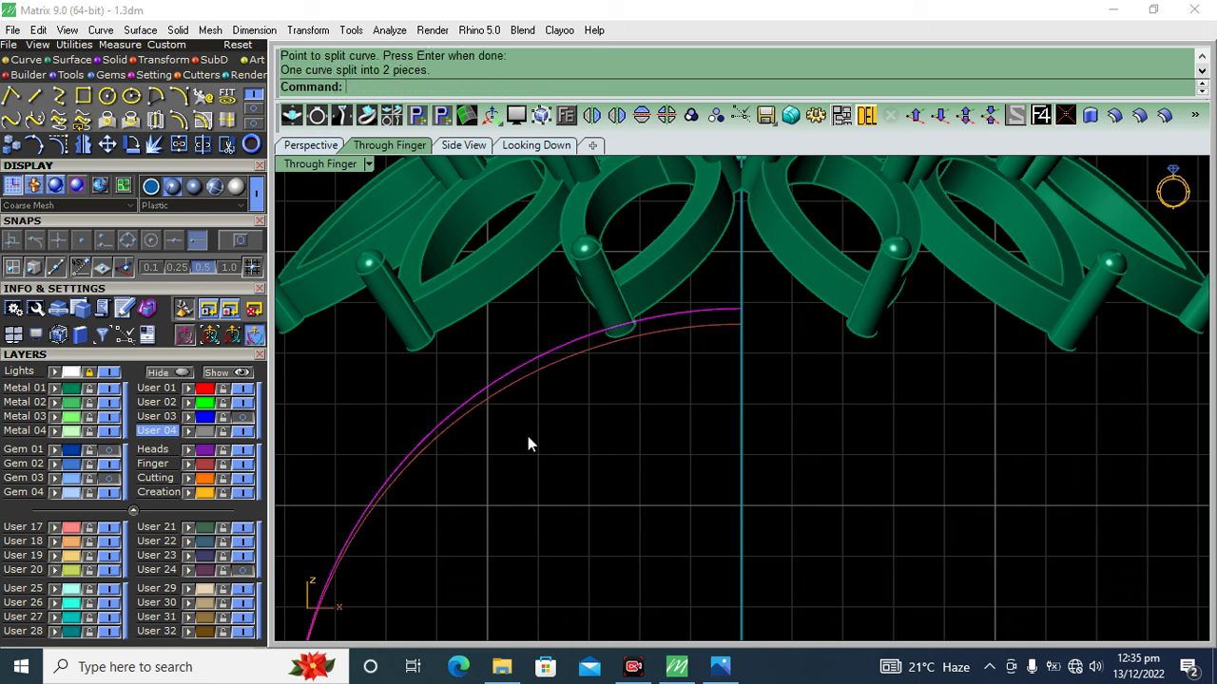
click(474, 400)
click(473, 400)
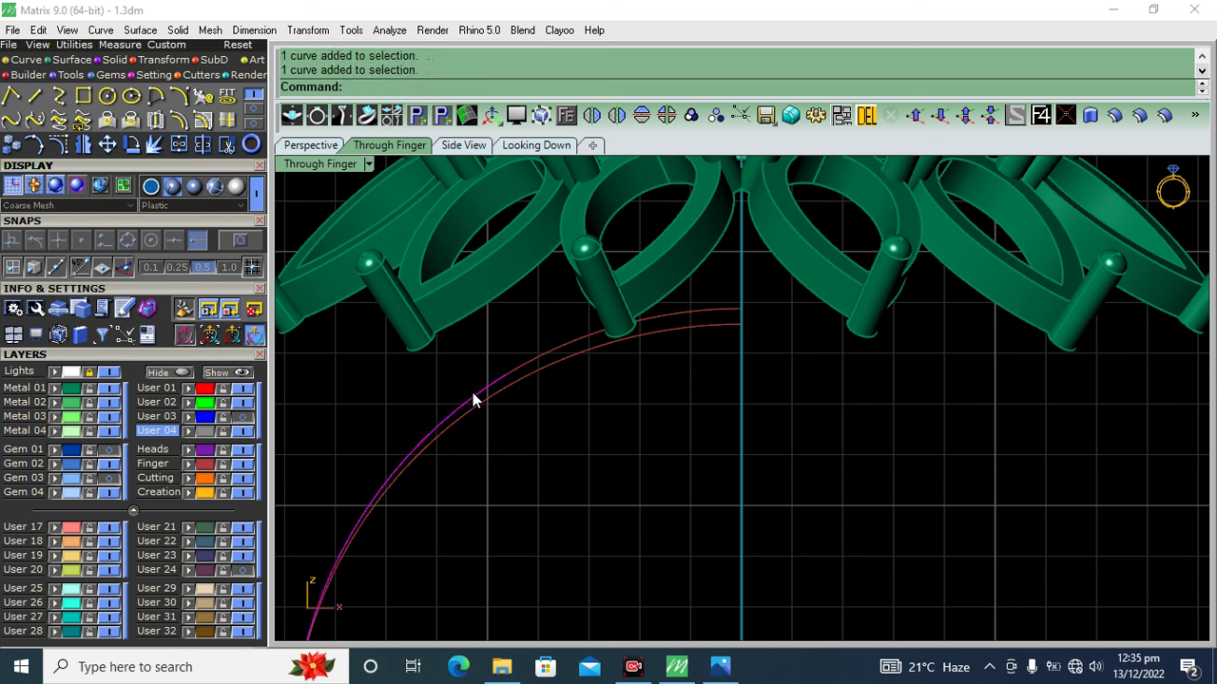
click(179, 121)
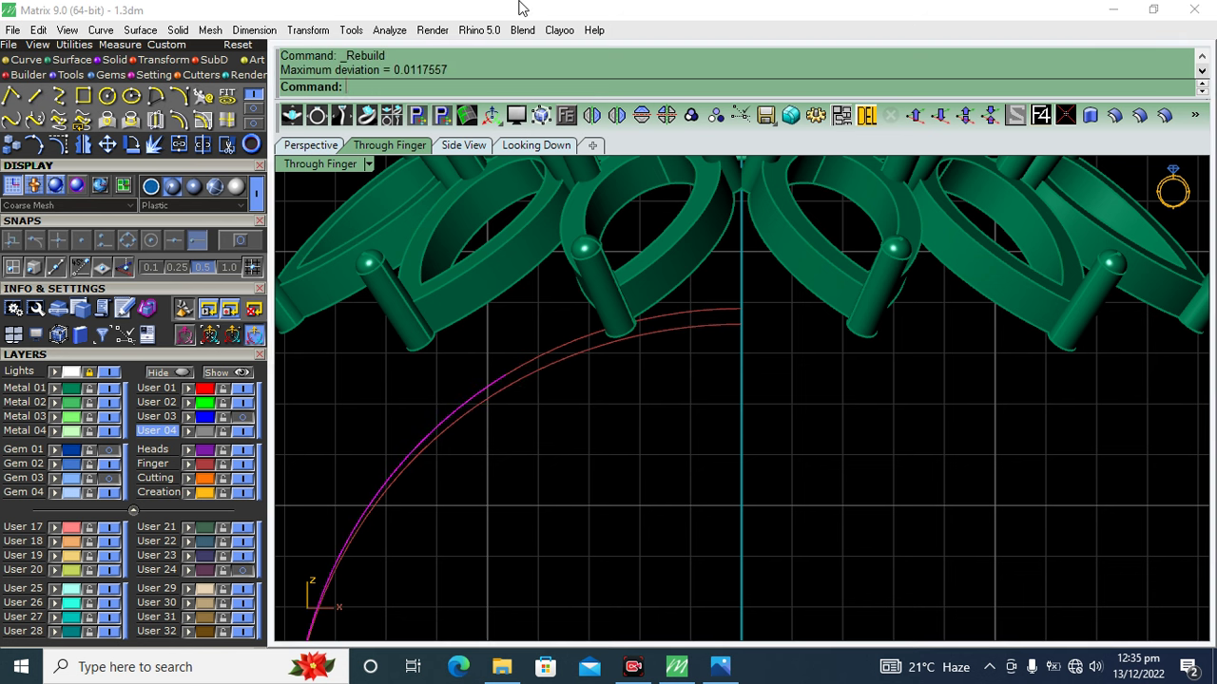
- Rebuild the curve piece with 8 points, degree 3, and drag two control points to reshape it
click(297, 331)
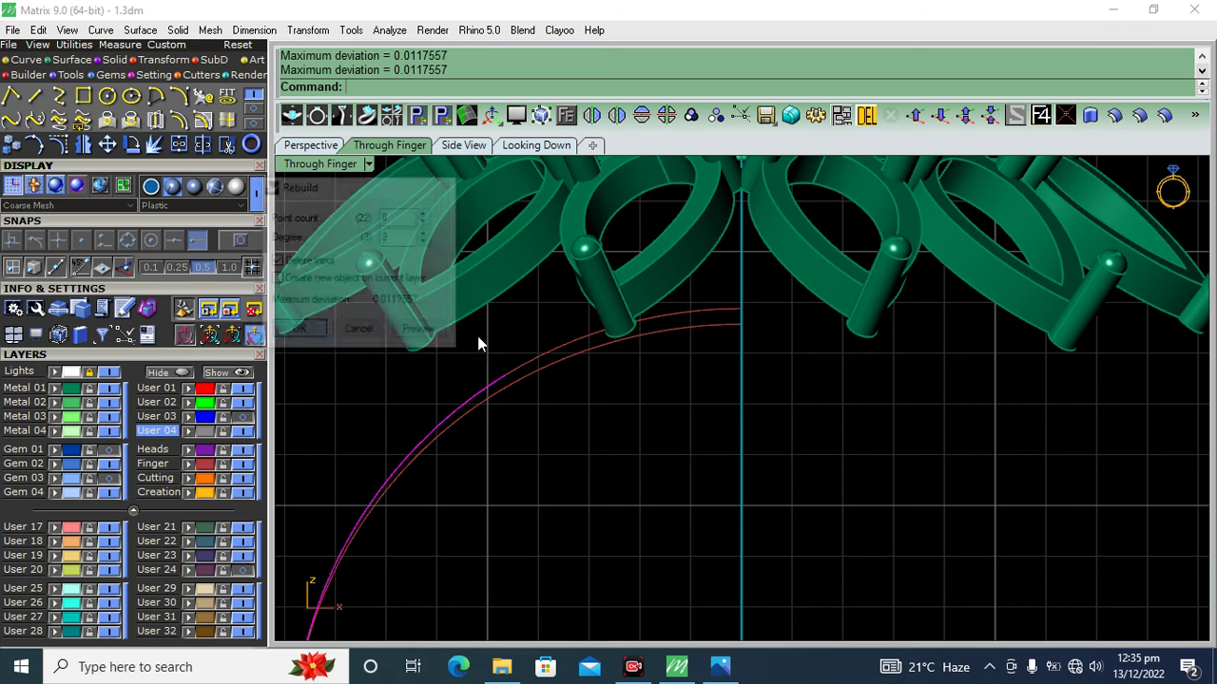
right_drag(477, 335, 541, 247)
click(57, 146)
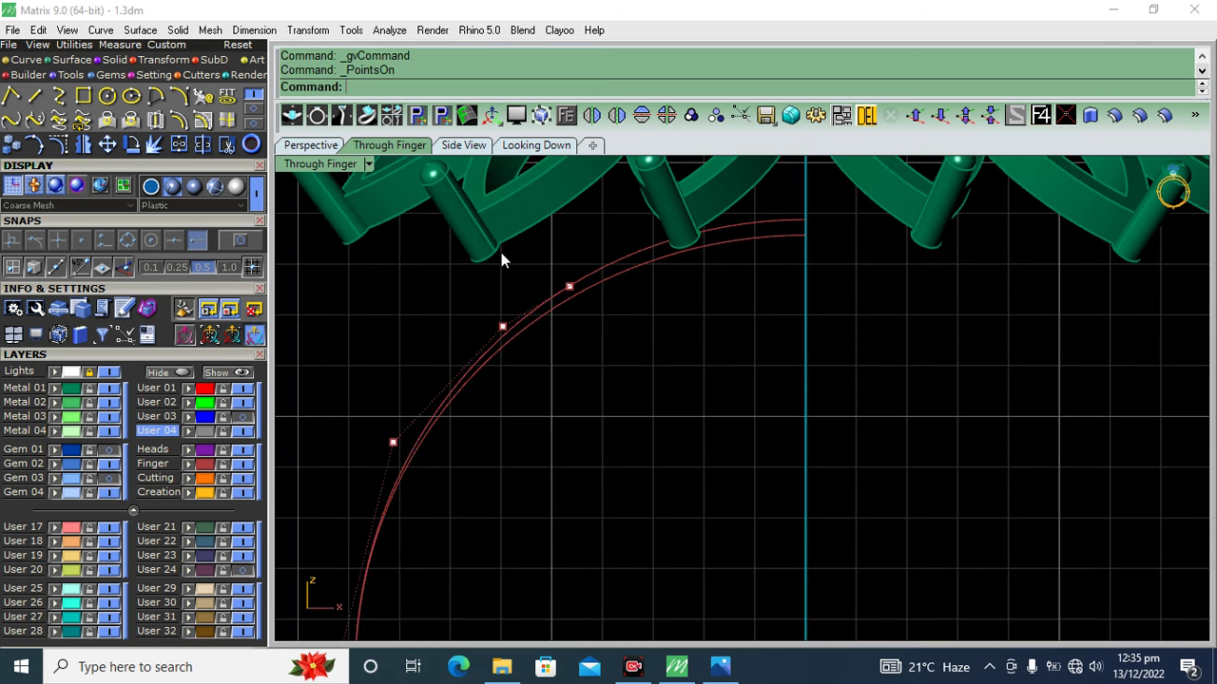
click(571, 294)
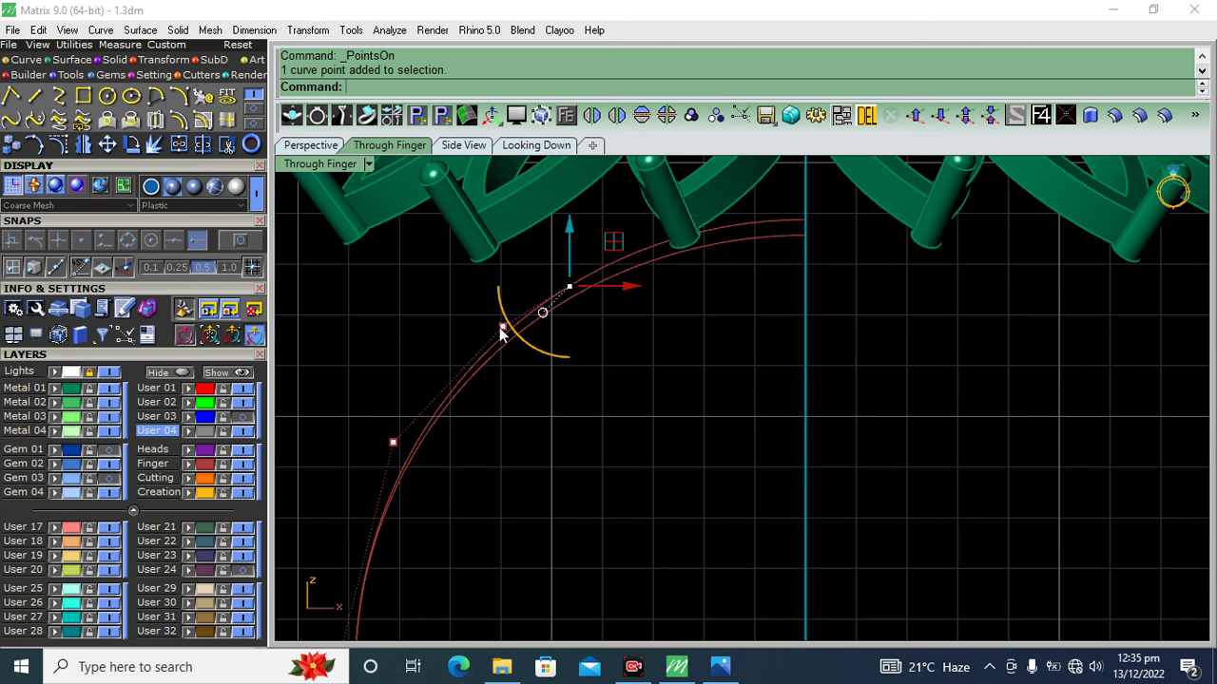
shift+click(502, 328)
scroll(561, 276, down, 2)
drag(578, 256, 506, 226)
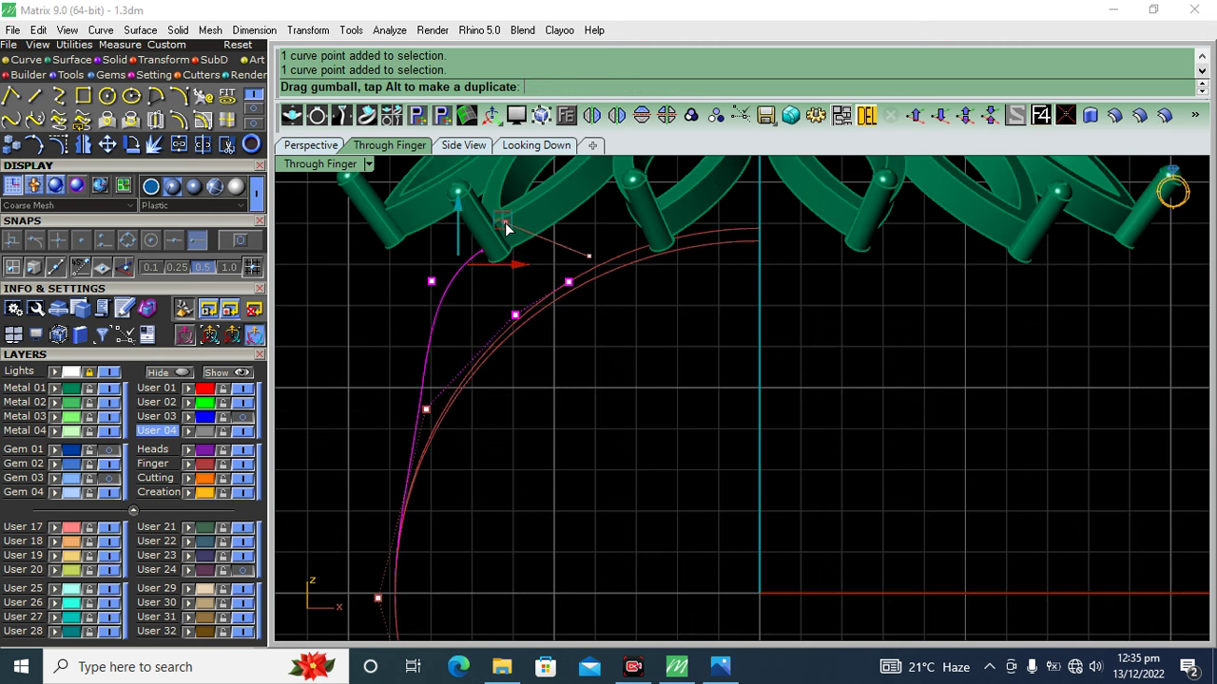
- In Perspective view, nudge one of the curve's control points slightly left
click(311, 147)
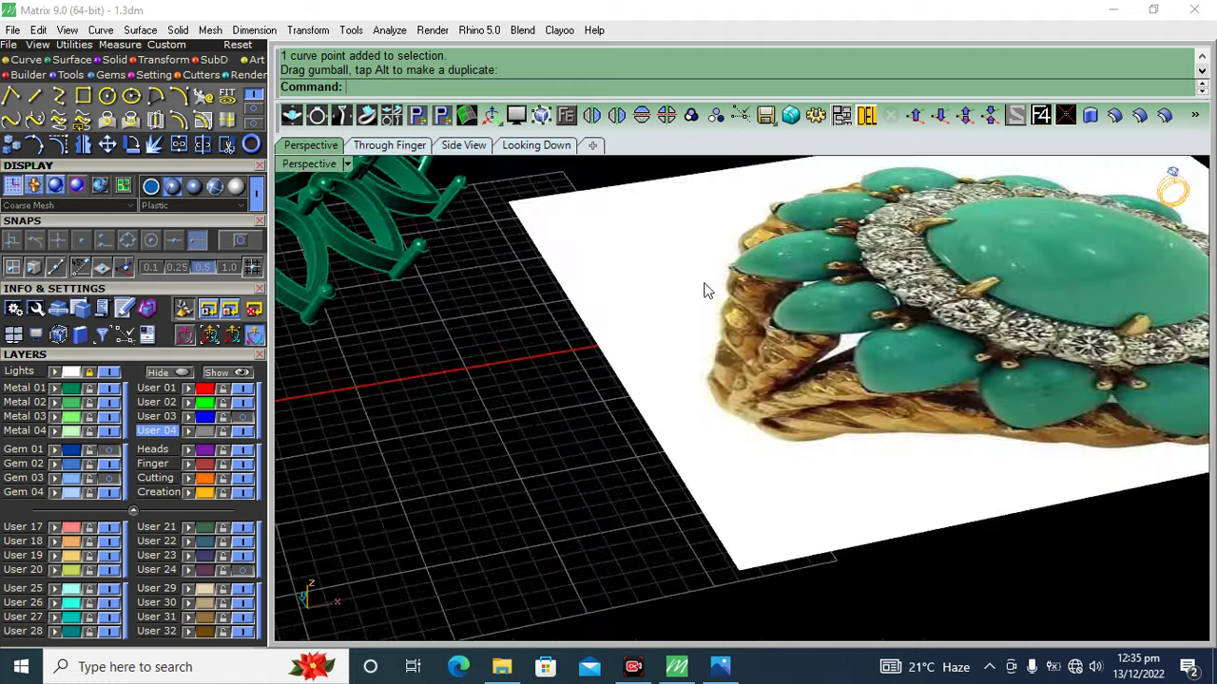
scroll(704, 290, down, 3)
mouse_move(533, 362)
right_down()
mouse_move(609, 314)
mouse_move(507, 290)
right_up()
scroll(619, 297, up, 2)
scroll(620, 298, up, 3)
scroll(619, 297, down, 3)
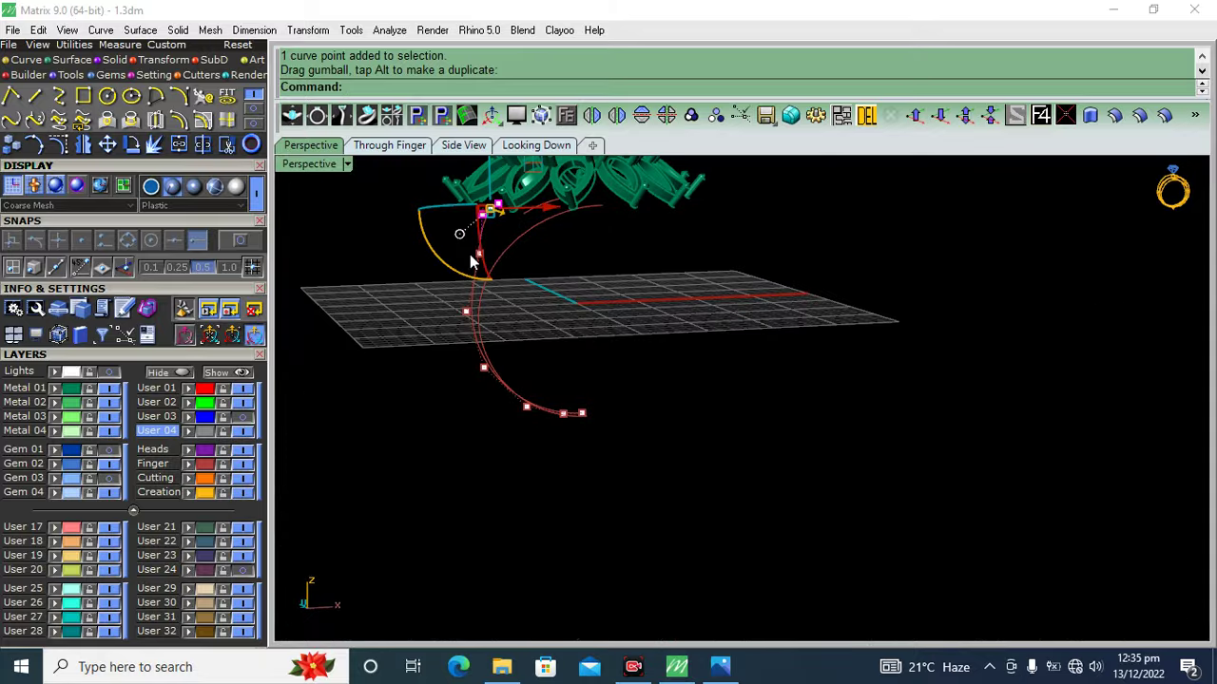
scroll(508, 290, up, 3)
click(501, 289)
drag(506, 293, 483, 290)
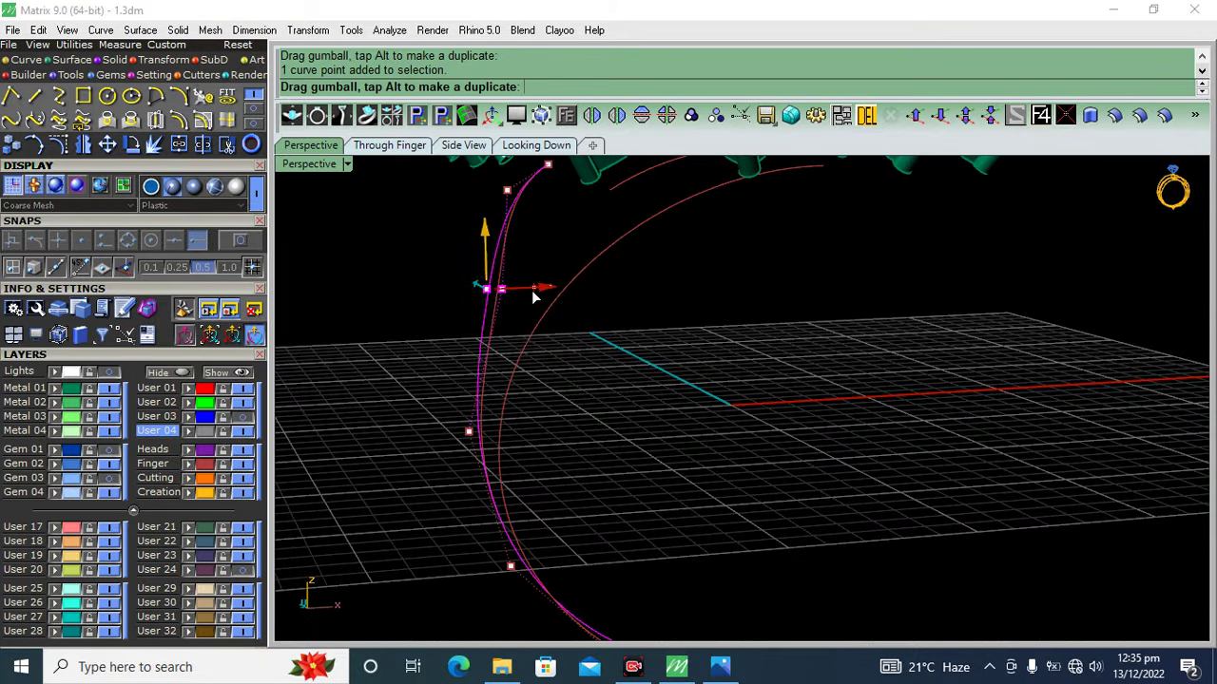
- Move the curve's top point upward and pull the next point slightly left
scroll(551, 228, up, 2)
click(547, 230)
right_drag(546, 233, 537, 204)
drag(541, 199, 528, 182)
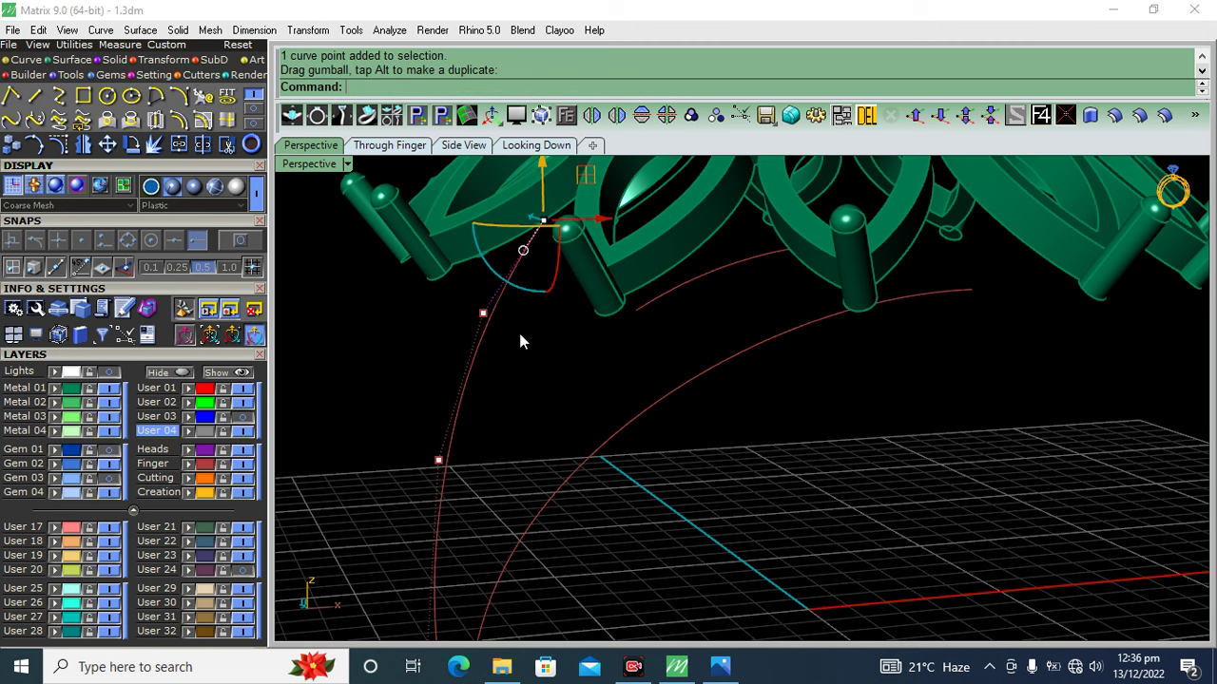
right_drag(521, 332, 558, 346)
click(512, 339)
drag(565, 336, 557, 334)
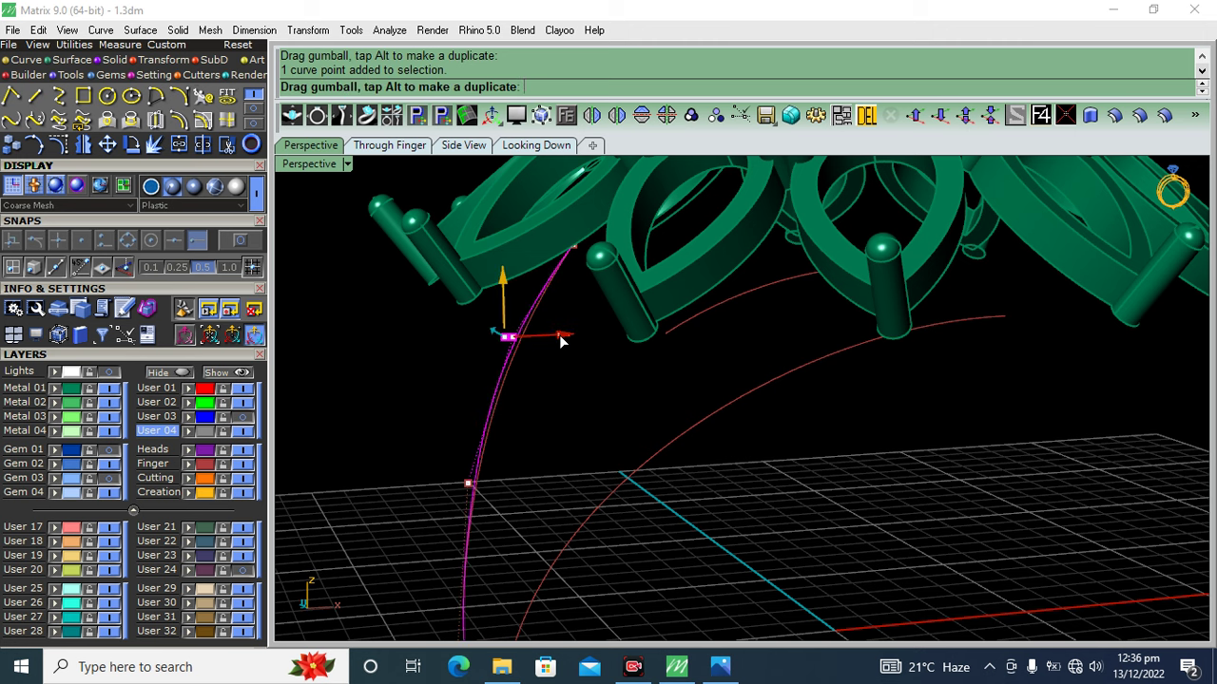
- Delete the curve's top control point while the green head geometry is hidden
scroll(589, 461, down, 3)
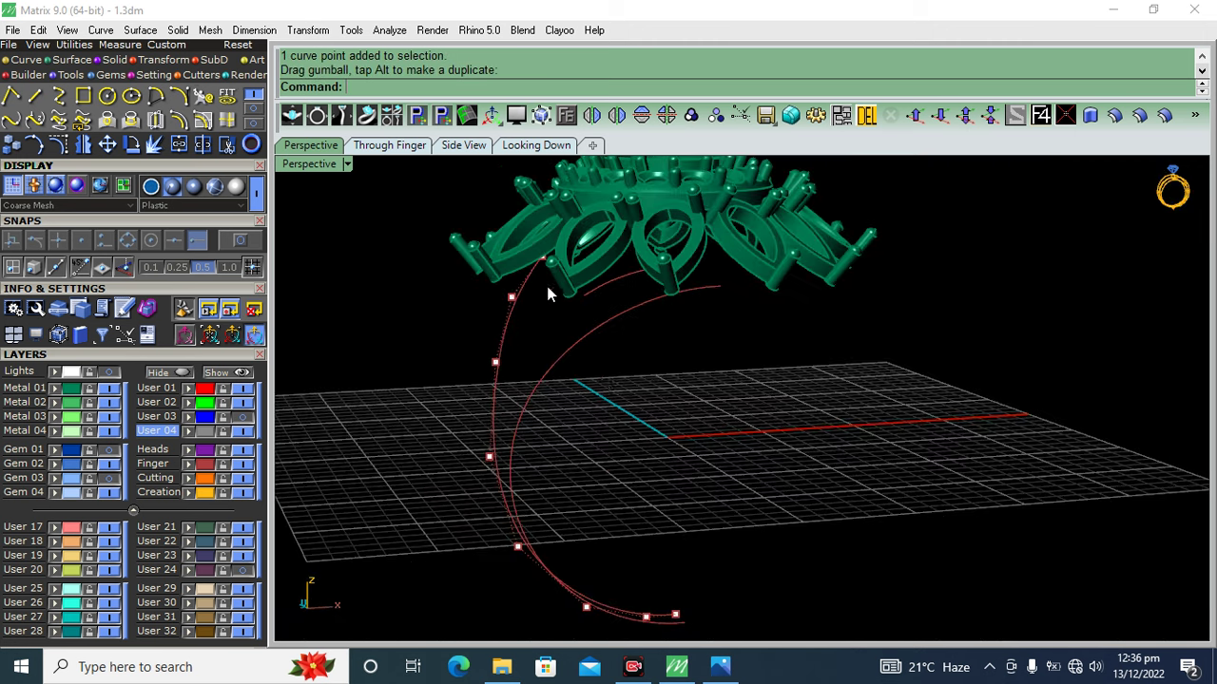
mouse_move(557, 374)
right_down()
mouse_move(664, 368)
mouse_move(559, 377)
mouse_move(682, 383)
mouse_move(682, 408)
mouse_move(630, 353)
mouse_move(493, 339)
mouse_move(542, 389)
mouse_move(619, 413)
mouse_move(565, 407)
mouse_move(590, 252)
right_up()
scroll(572, 320, up, 3)
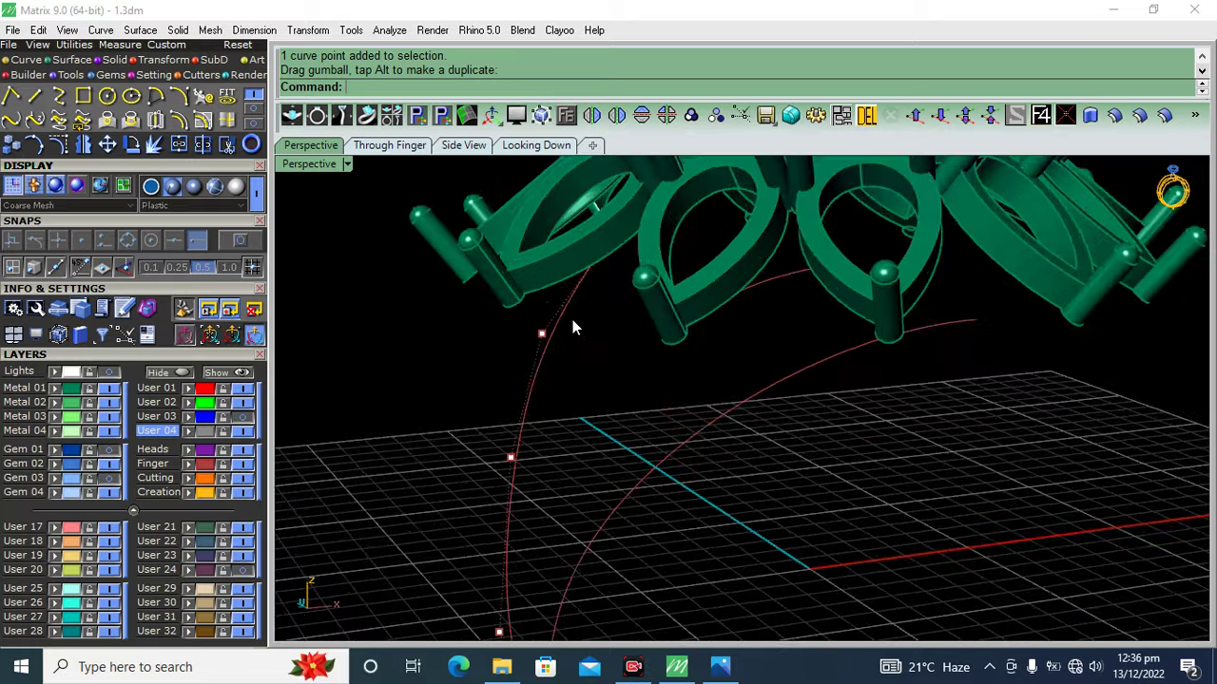
scroll(595, 274, up, 3)
scroll(603, 252, up, 3)
click(603, 252)
key(Escape)
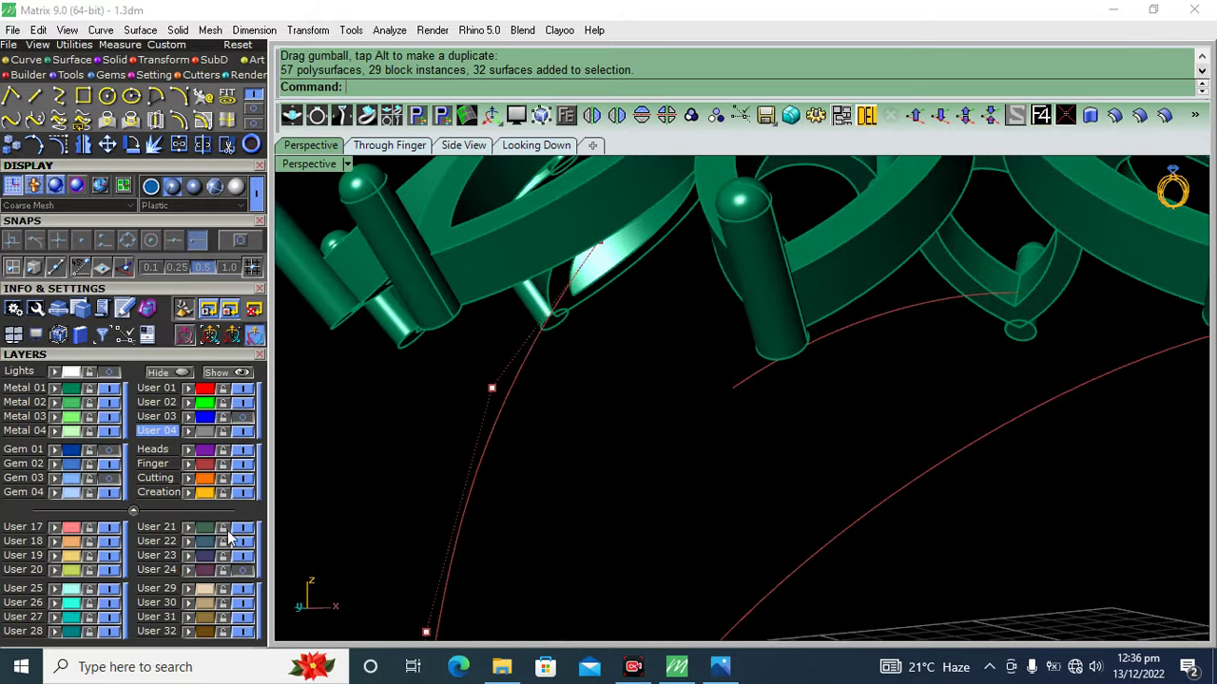
click(106, 388)
click(598, 243)
key(Delete)
click(89, 389)
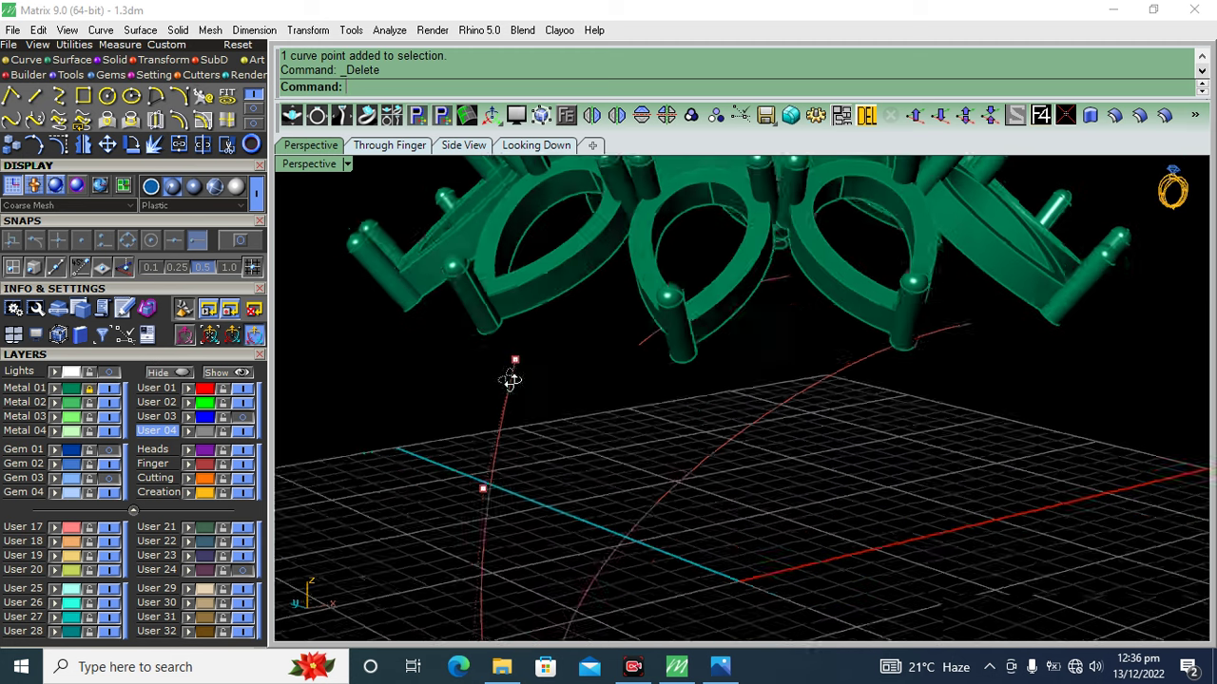
- Raise one curve point and shift the lower curve point to finish the reshape
click(514, 366)
drag(520, 342, 514, 285)
mouse_move(513, 285)
right_down()
mouse_move(486, 300)
mouse_move(575, 314)
right_up()
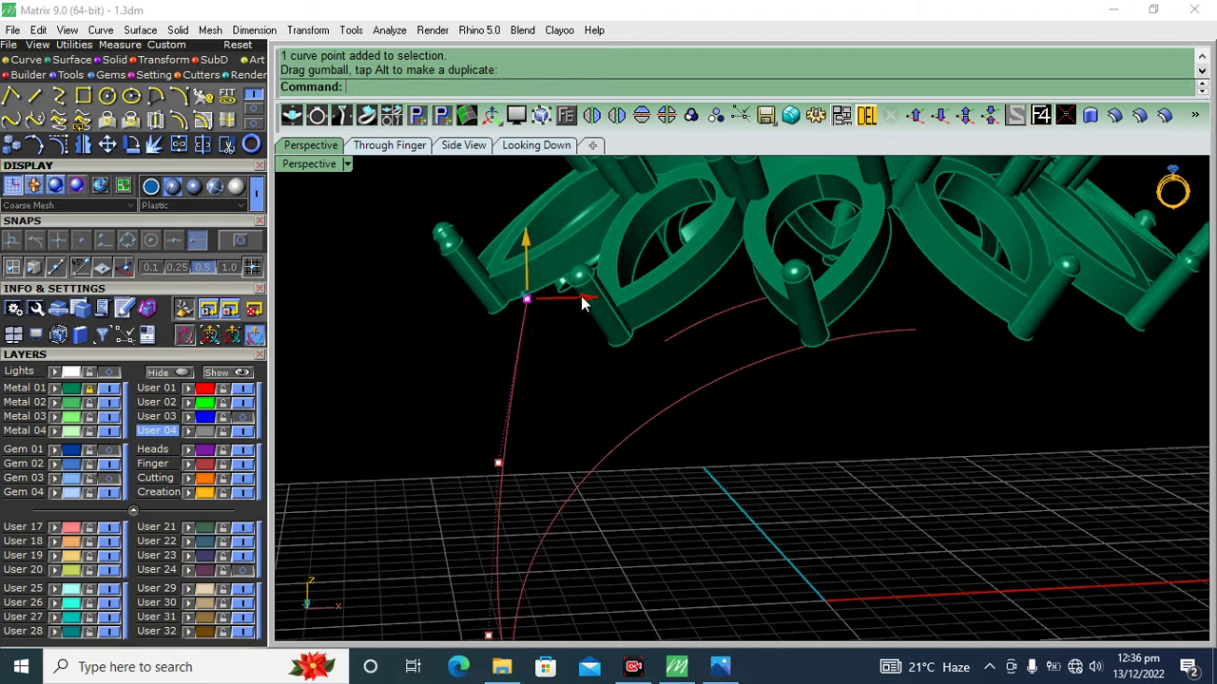
click(498, 463)
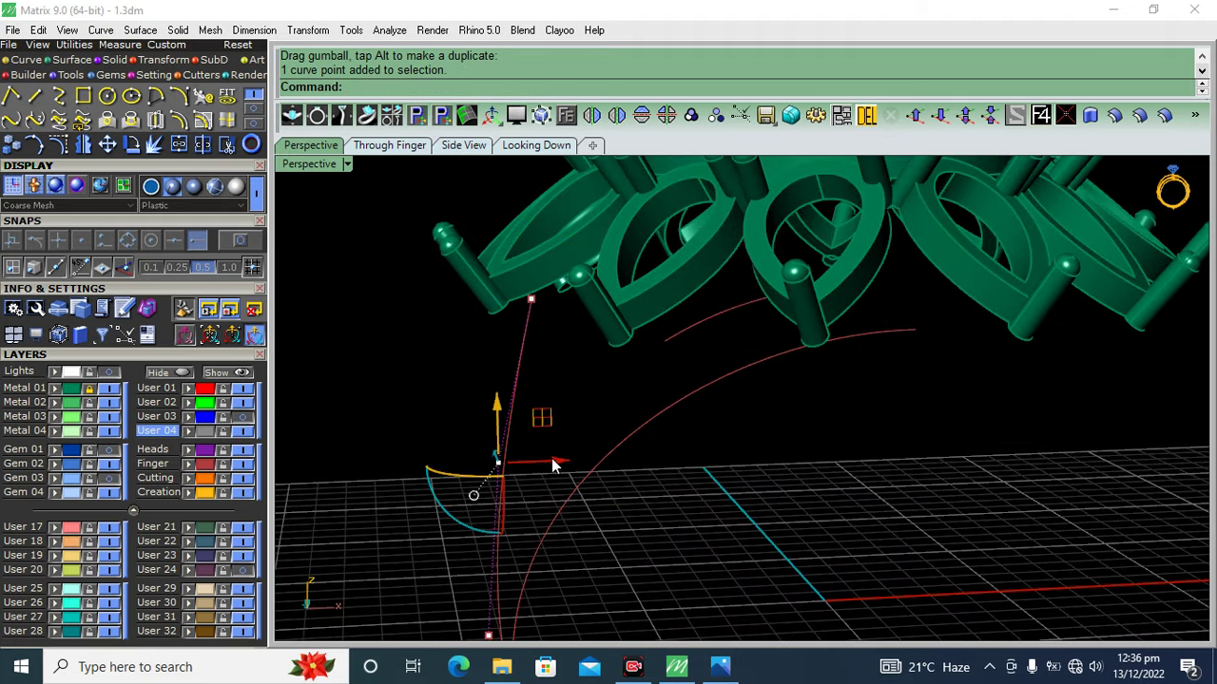
drag(554, 465, 543, 466)
mouse_move(567, 354)
right_down()
mouse_move(697, 494)
mouse_move(668, 491)
right_up()
scroll(669, 491, down, 3)
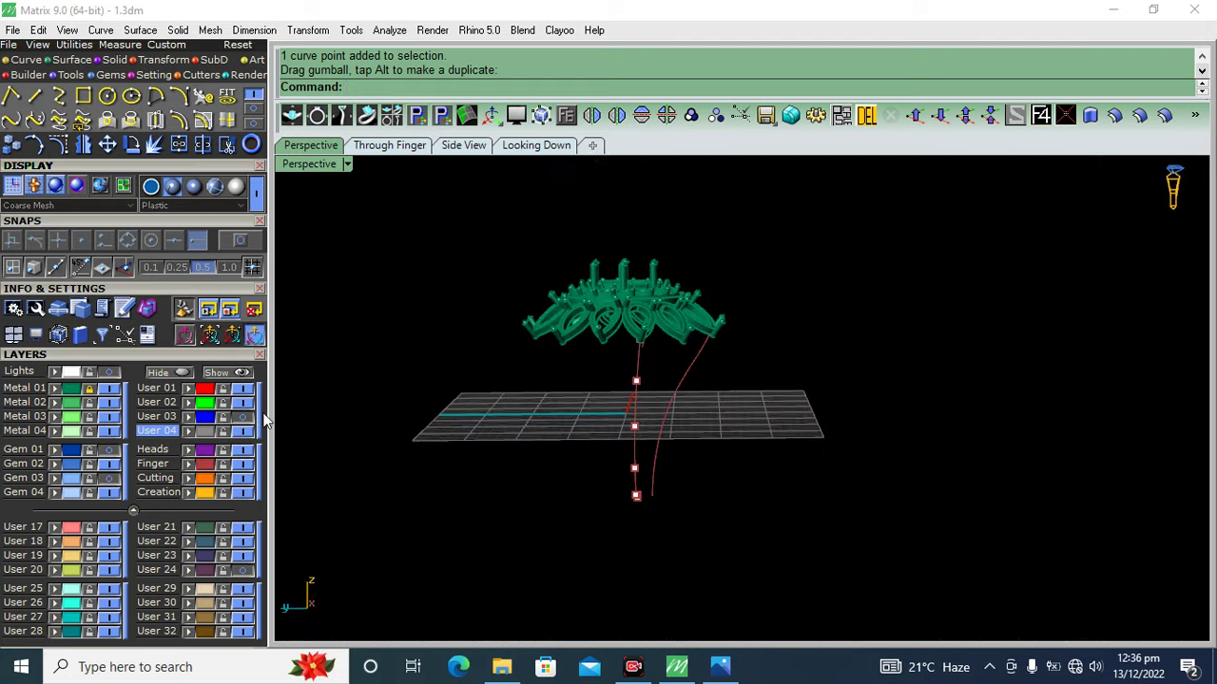
scroll(650, 500, up, 3)
scroll(630, 489, up, 2)
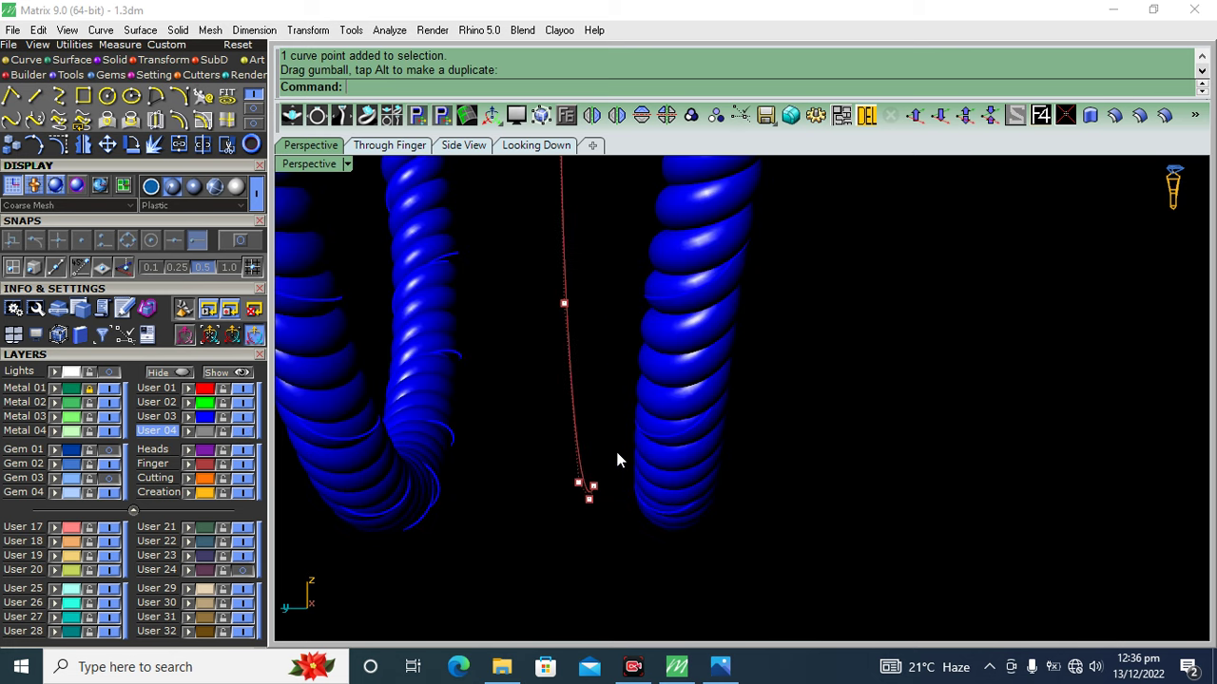
- Turn off the control points and select the red centre curve
key(Escape)
right_drag(616, 461, 600, 407)
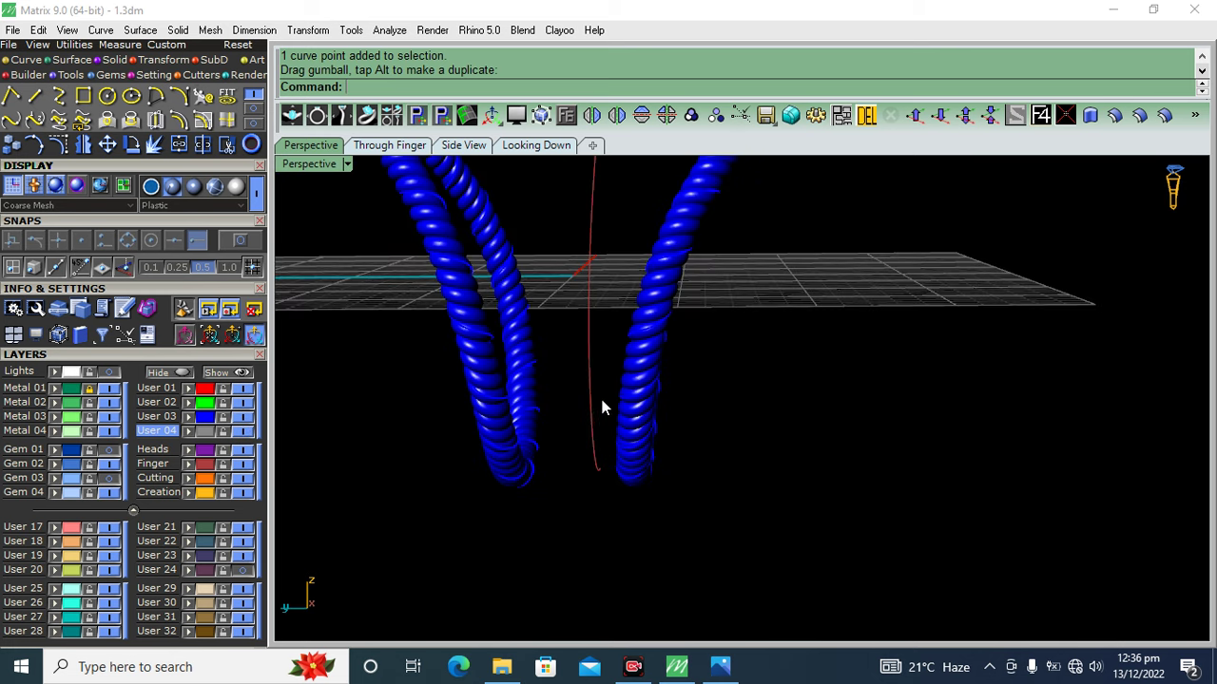
click(590, 263)
right_drag(595, 295, 614, 418)
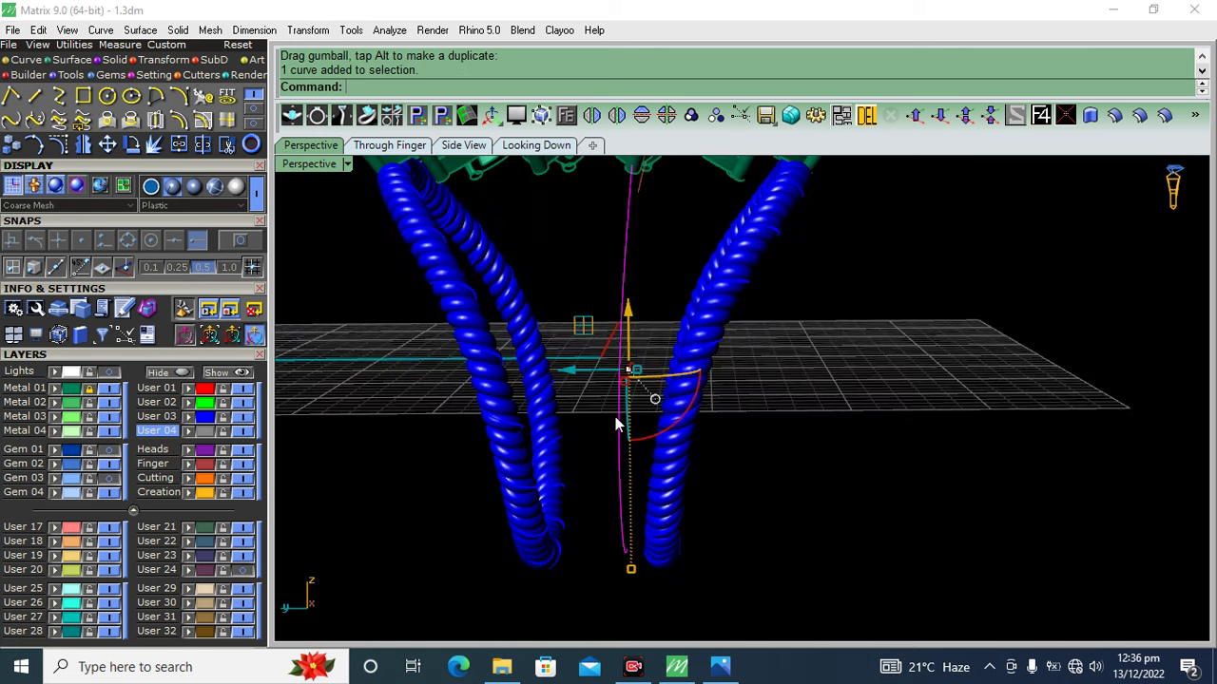
click(256, 110)
- Wind a helix around the red curve with 18 turns and radius 0.5
click(227, 96)
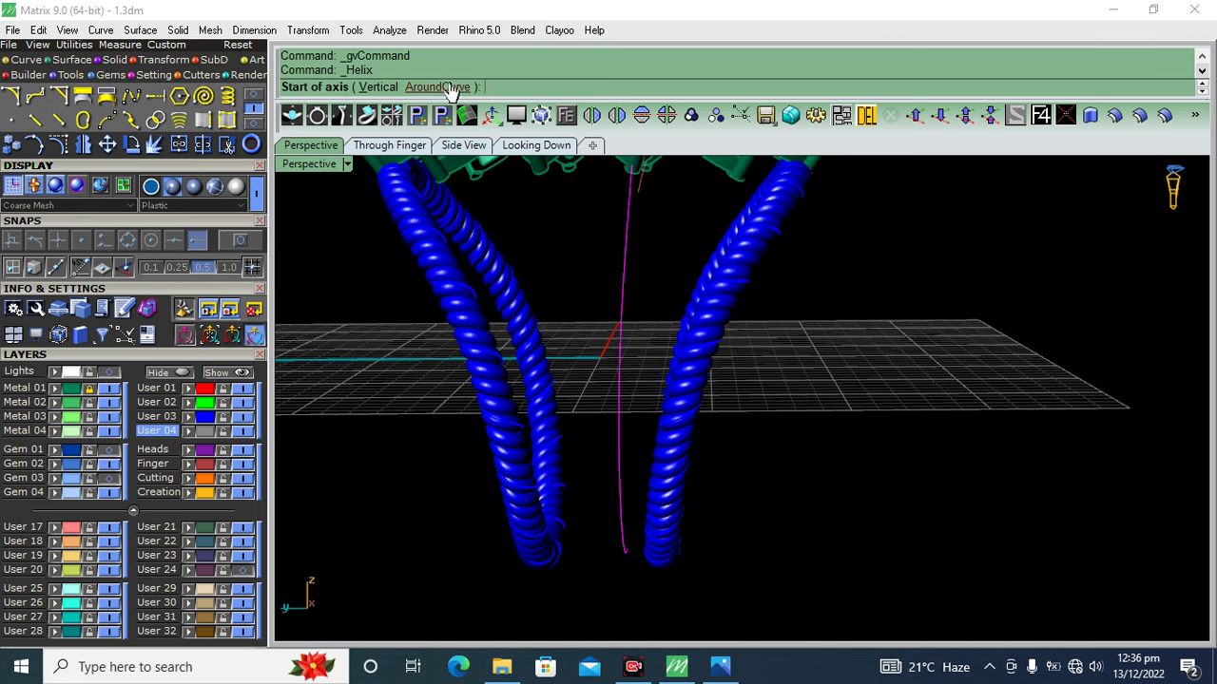
click(620, 316)
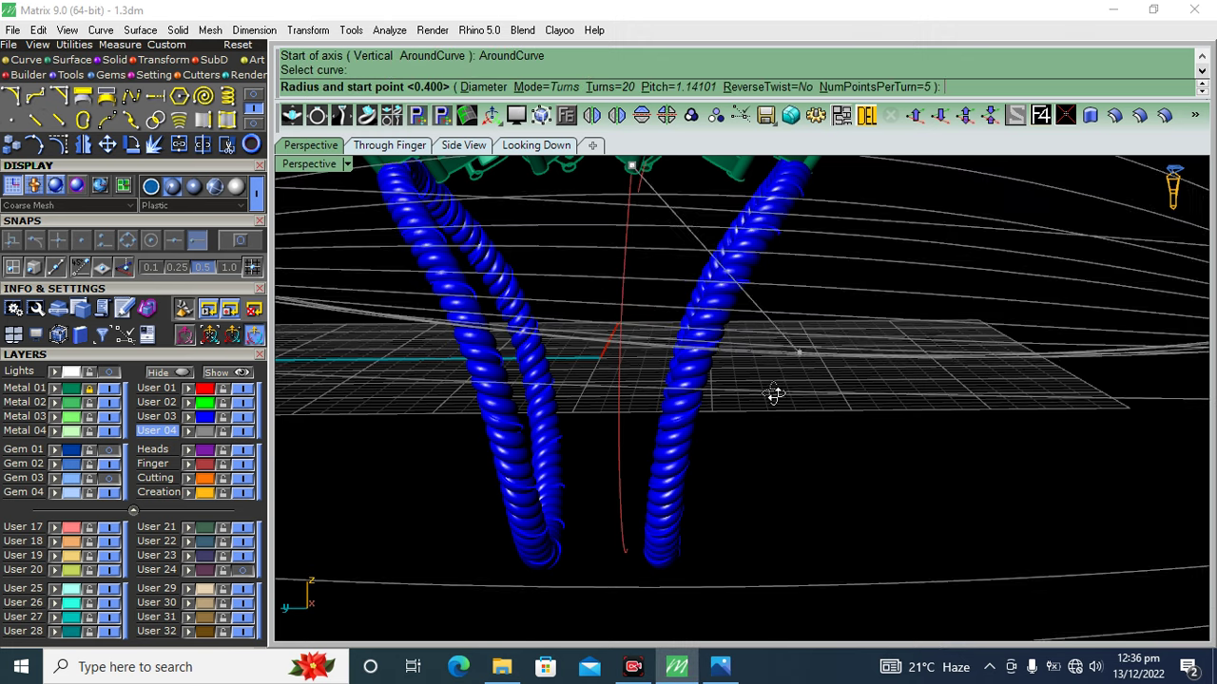
right_drag(785, 375, 665, 428)
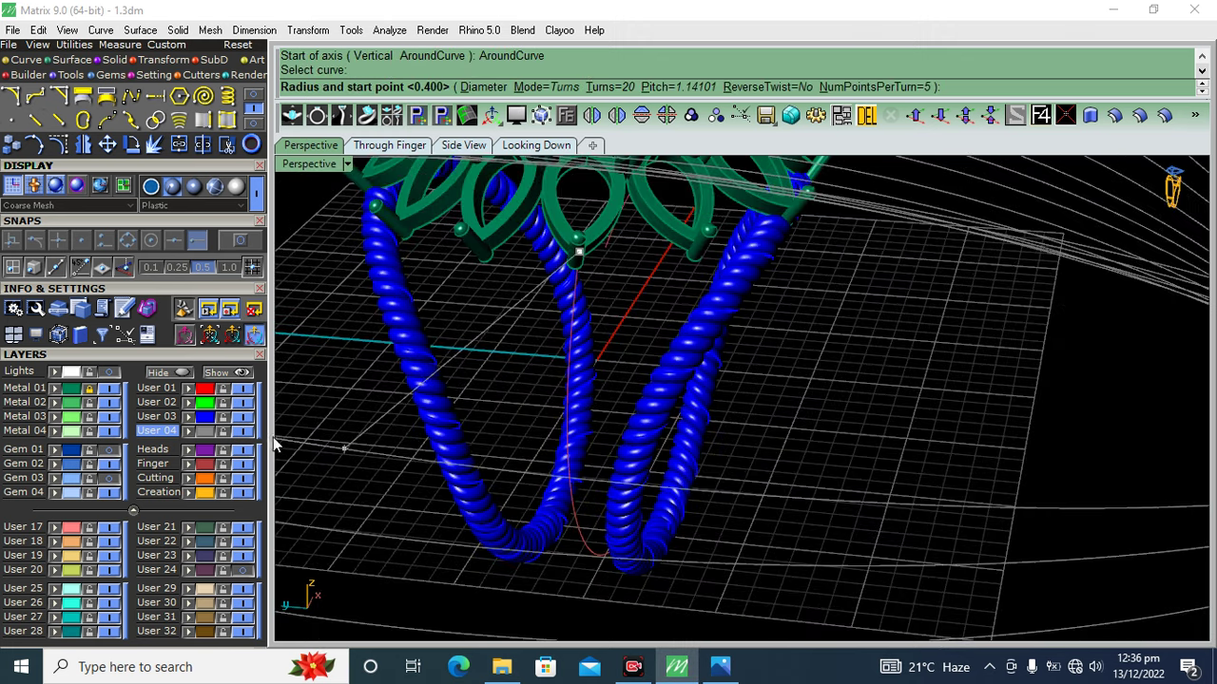
scroll(508, 407, down, 3)
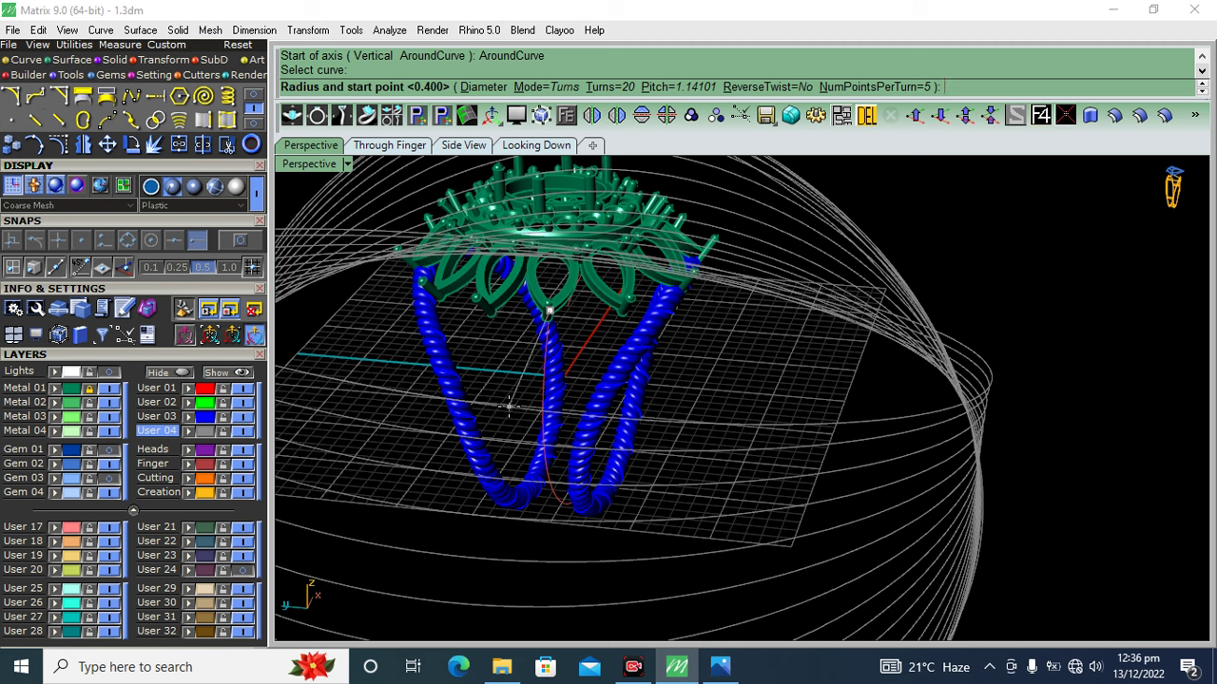
click(618, 88)
text(18)
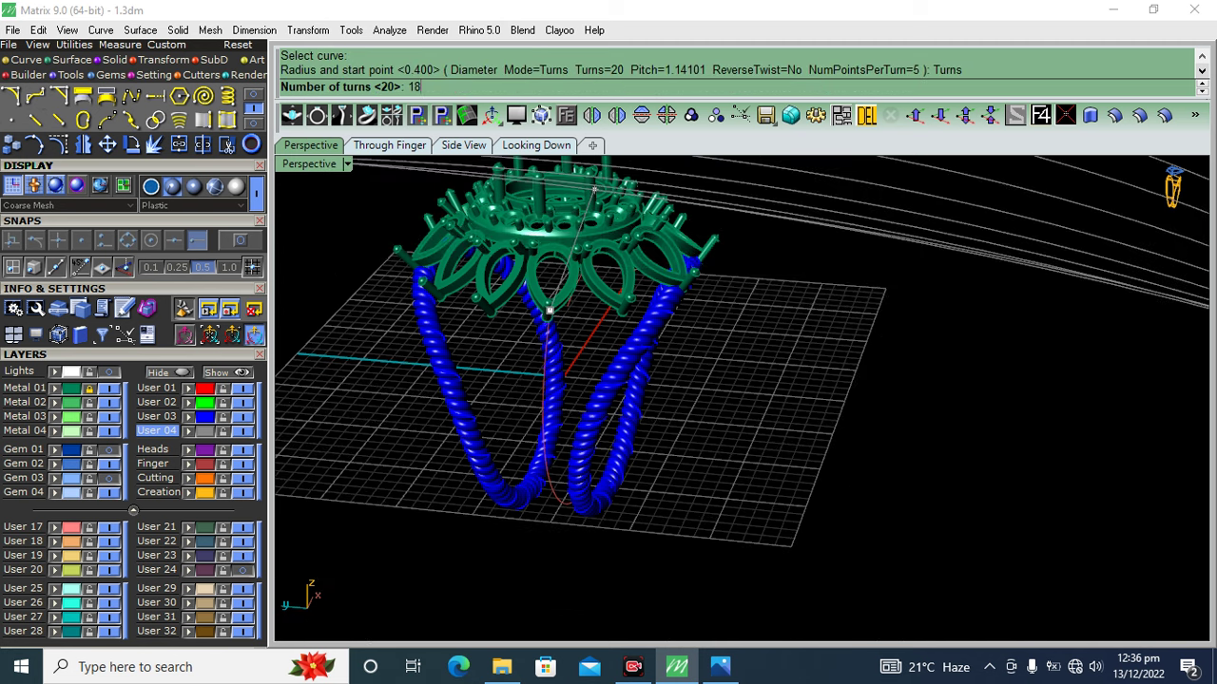
key(Return)
scroll(537, 351, up, 3)
scroll(537, 352, up, 2)
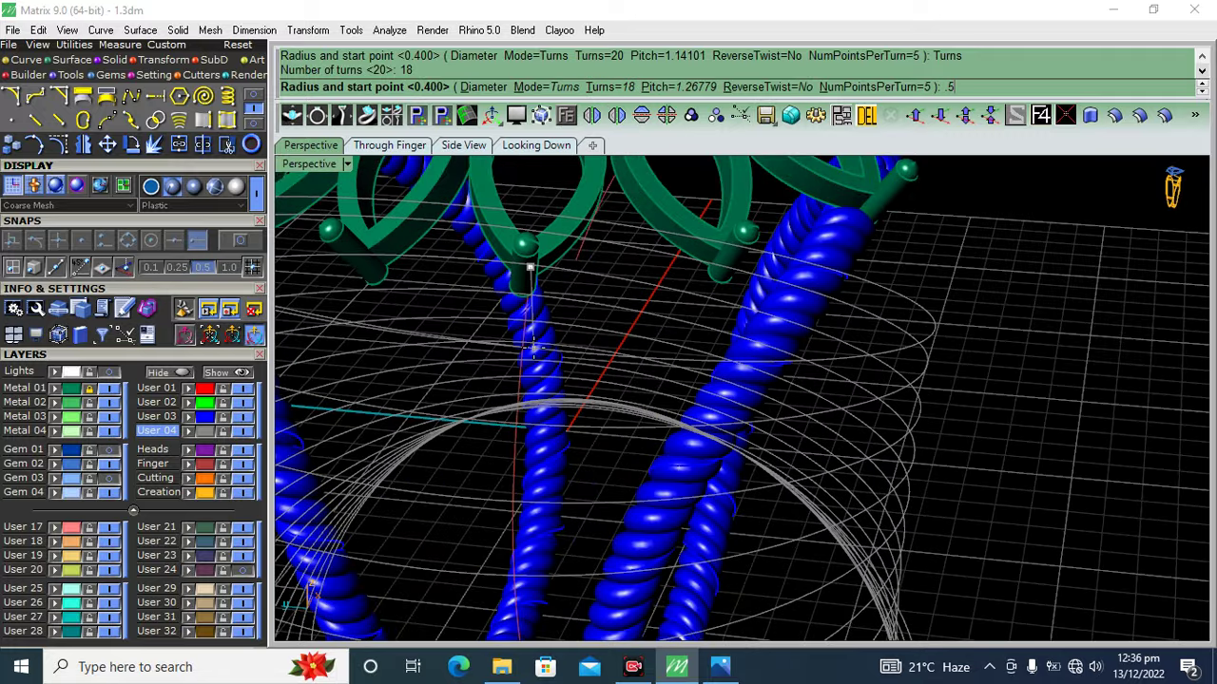
key(Return)
key(Return)
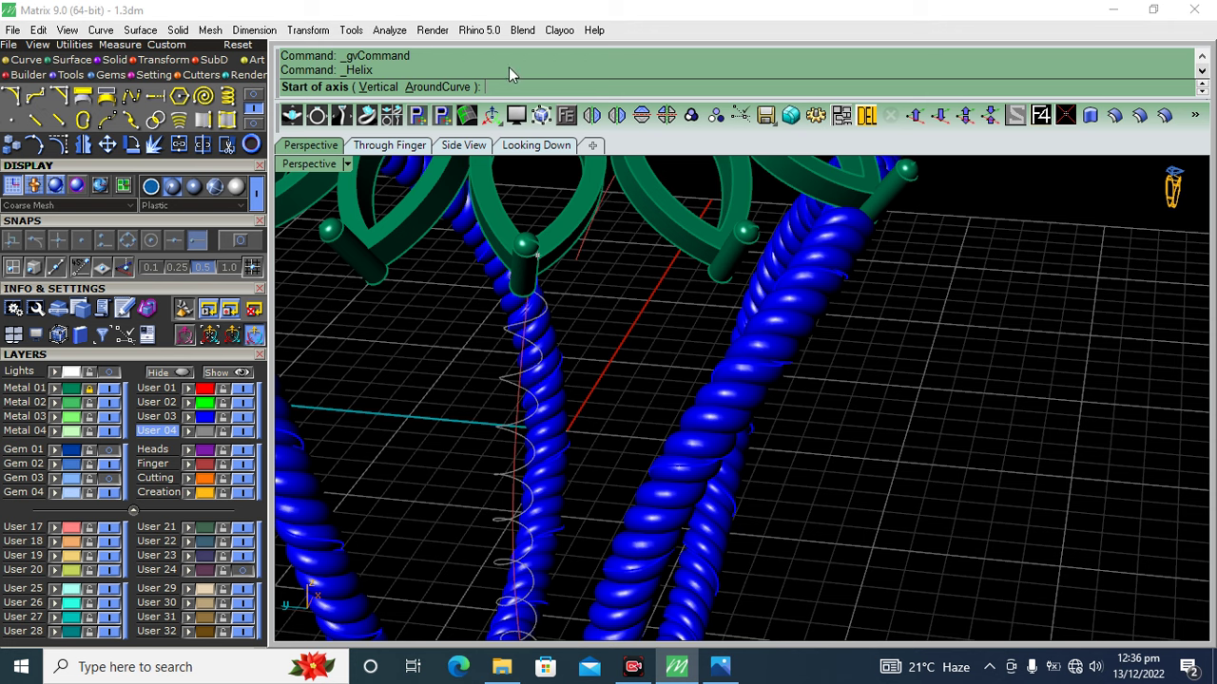
- Create a second around-curve helix on the red curve with the head hidden, and select it
click(437, 86)
right_drag(599, 350, 625, 347)
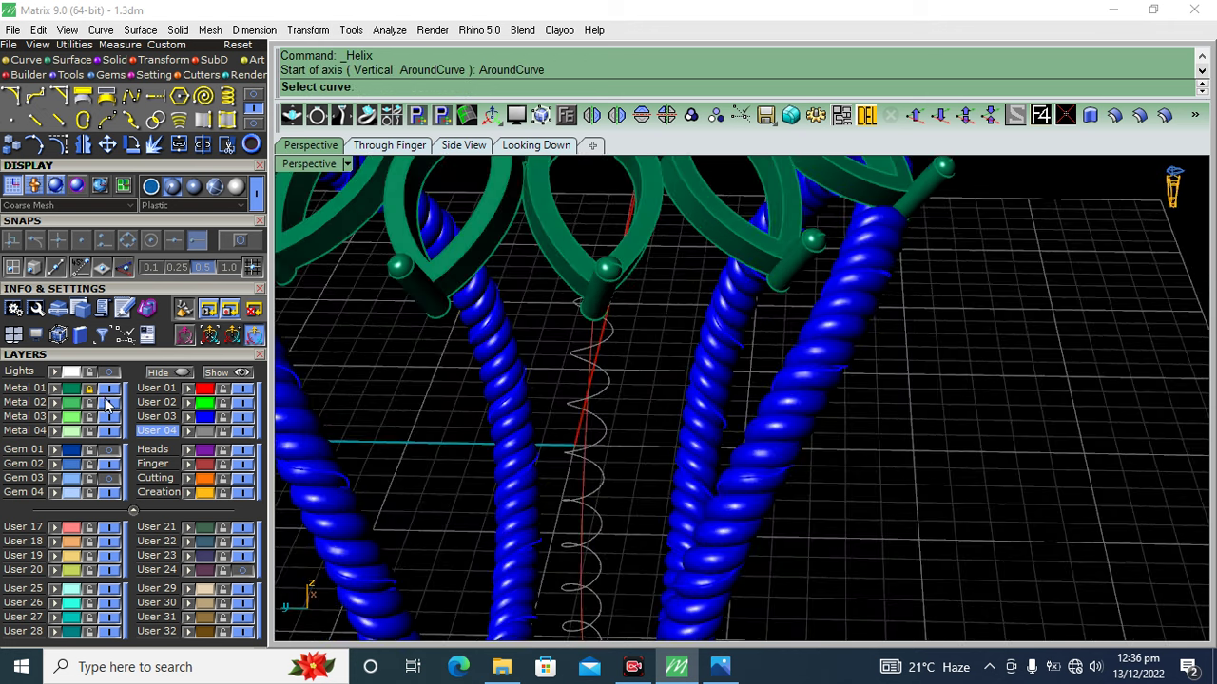
click(105, 399)
right_drag(449, 369, 581, 329)
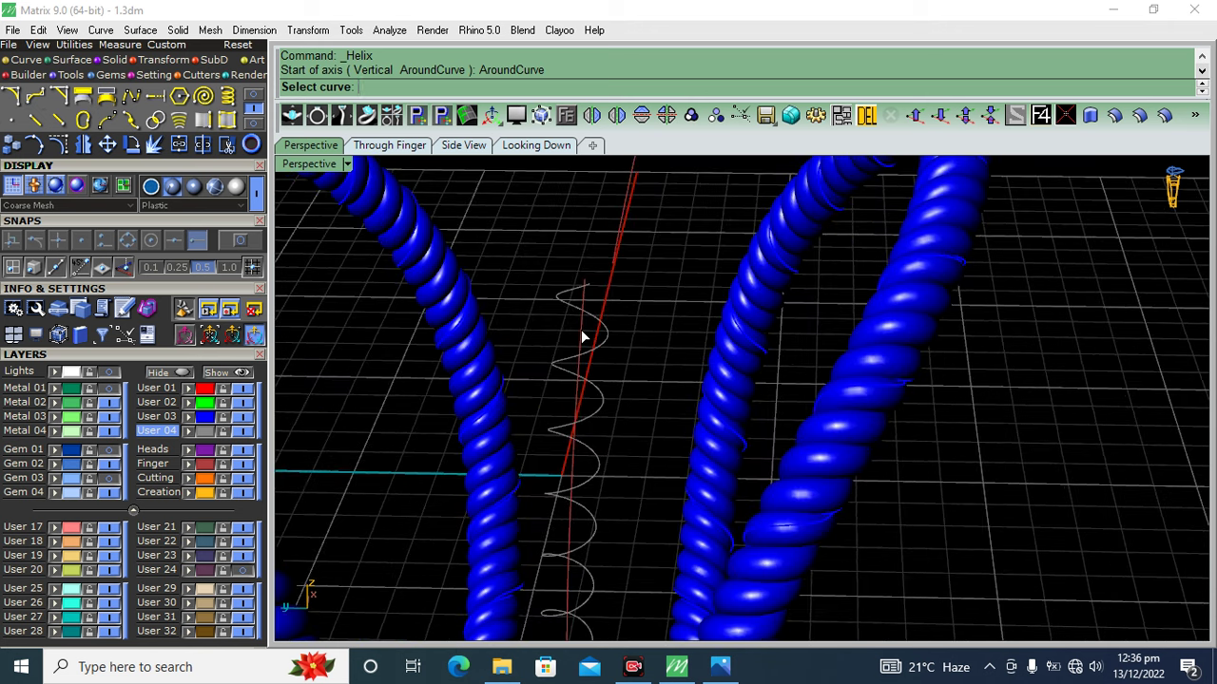
click(581, 329)
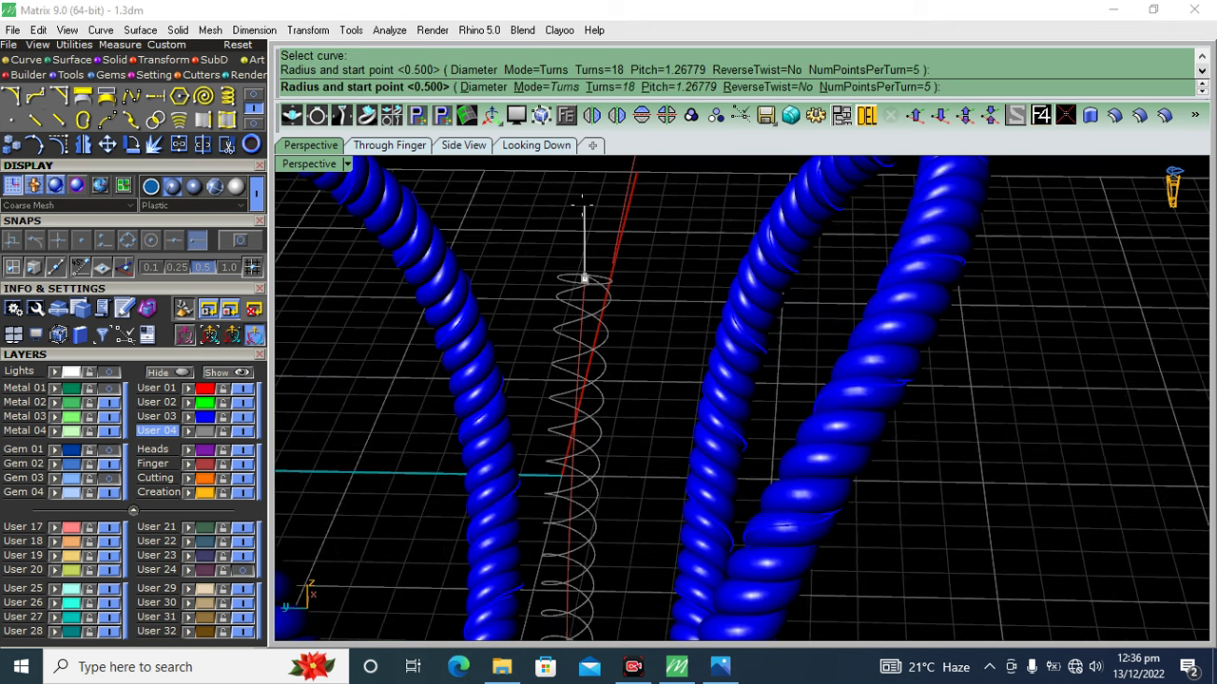
scroll(590, 223, down, 3)
scroll(597, 263, down, 2)
scroll(633, 339, up, 1)
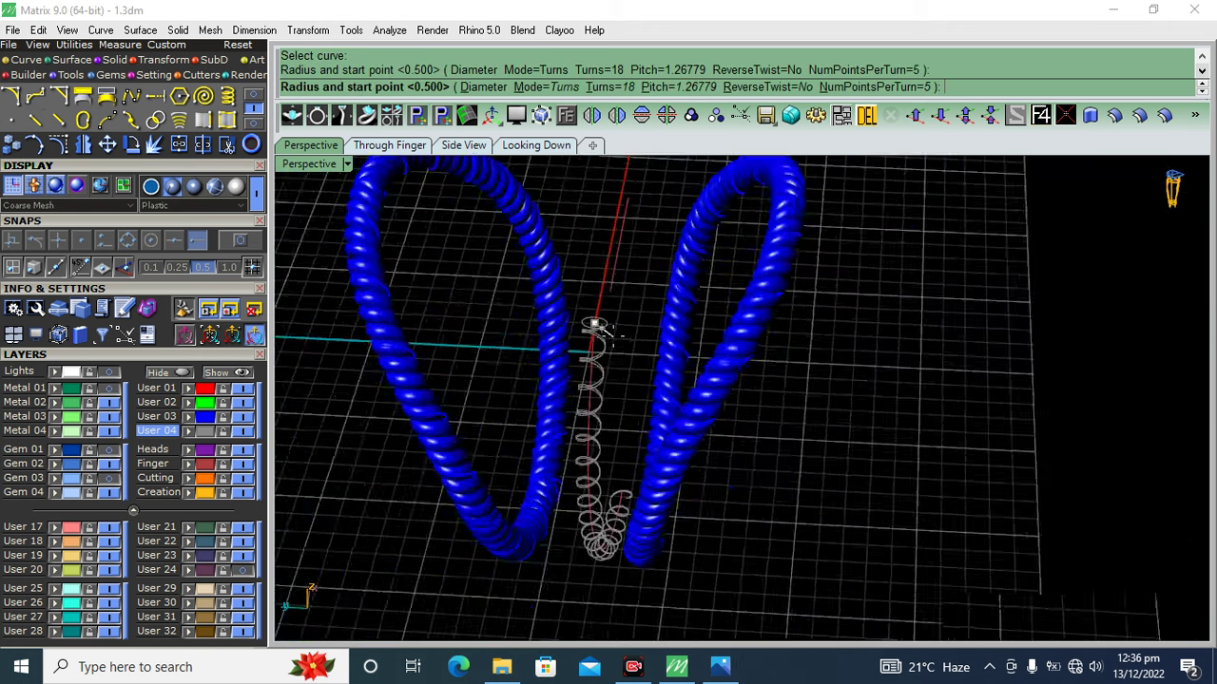
scroll(592, 320, up, 5)
scroll(569, 308, down, 3)
scroll(589, 276, up, 4)
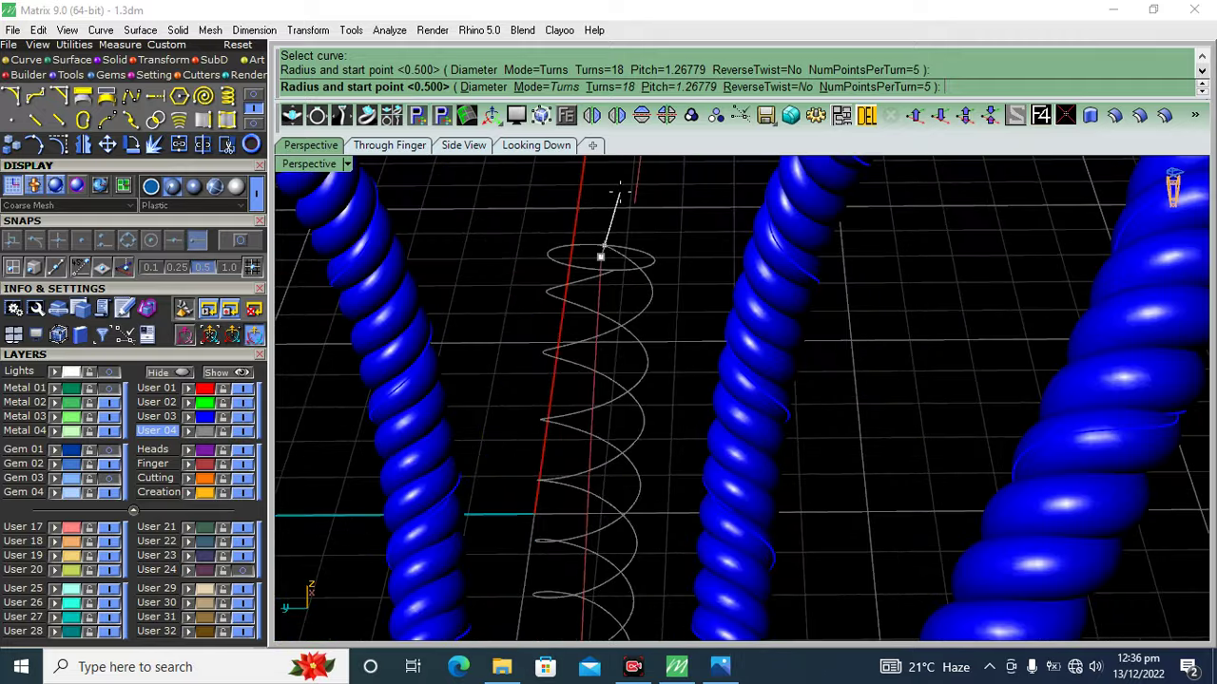
scroll(600, 256, down, 3)
scroll(598, 218, up, 4)
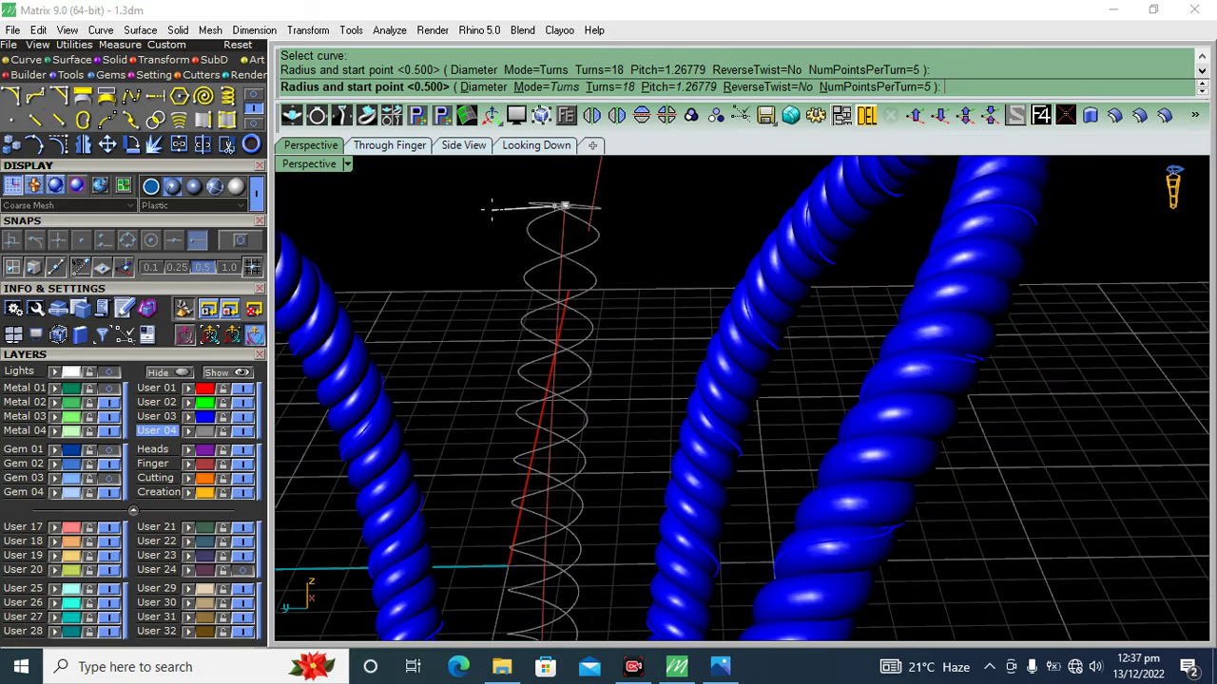
click(540, 300)
click(533, 290)
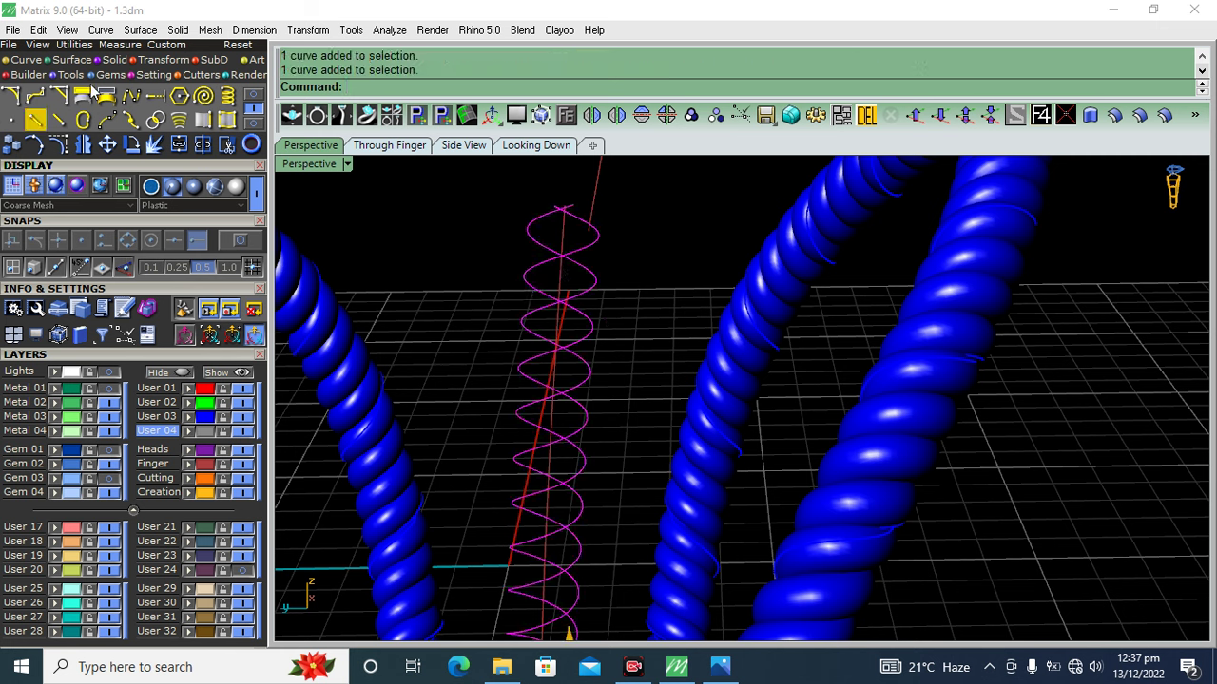
- Build a trial 0.75 pipe along the helix, inspect it, then undo it and hide the head
click(115, 60)
click(35, 119)
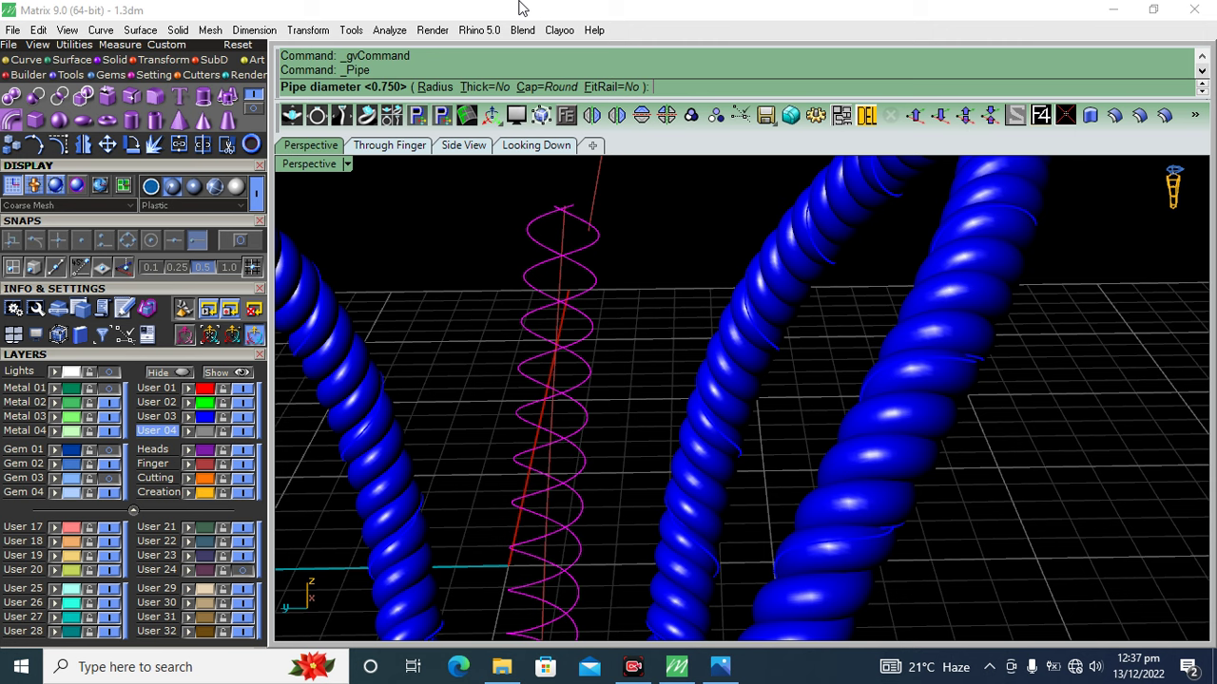
key(Return)
mouse_move(647, 343)
right_down()
mouse_move(661, 270)
mouse_move(663, 351)
mouse_move(561, 280)
right_up()
scroll(558, 275, up, 5)
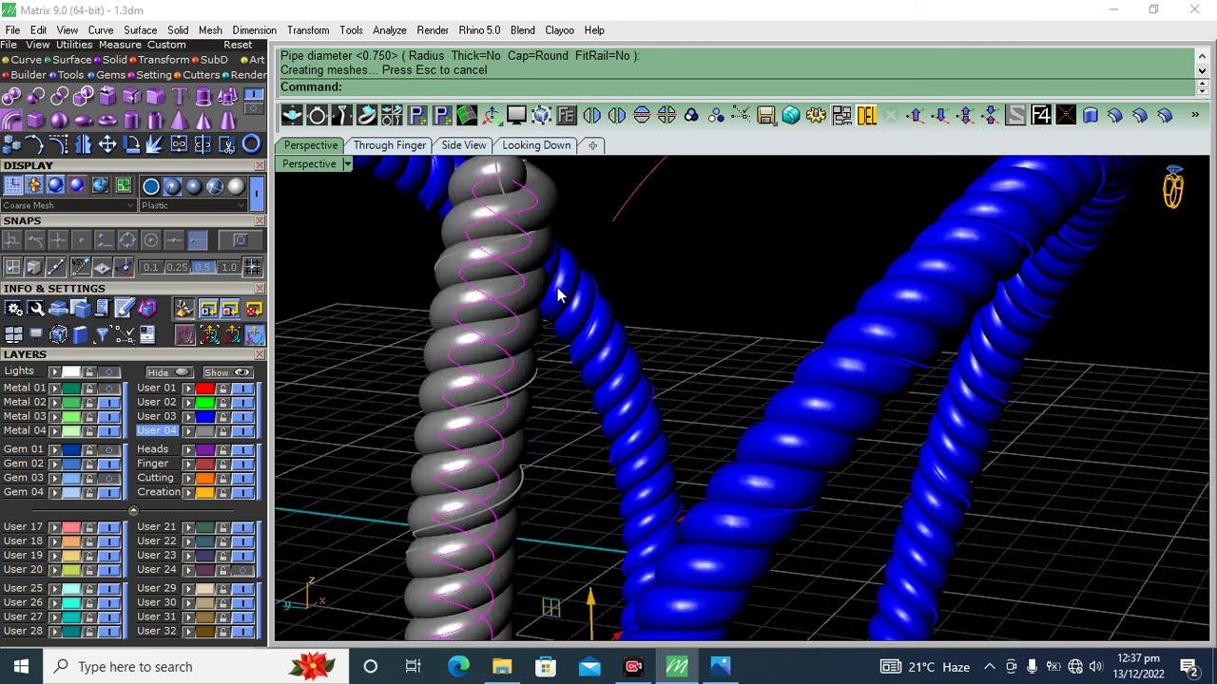
scroll(559, 294, down, 5)
right_drag(559, 295, 578, 388)
scroll(578, 388, up, 3)
scroll(540, 357, up, 3)
key(ctrl+z)
key(ctrl+z)
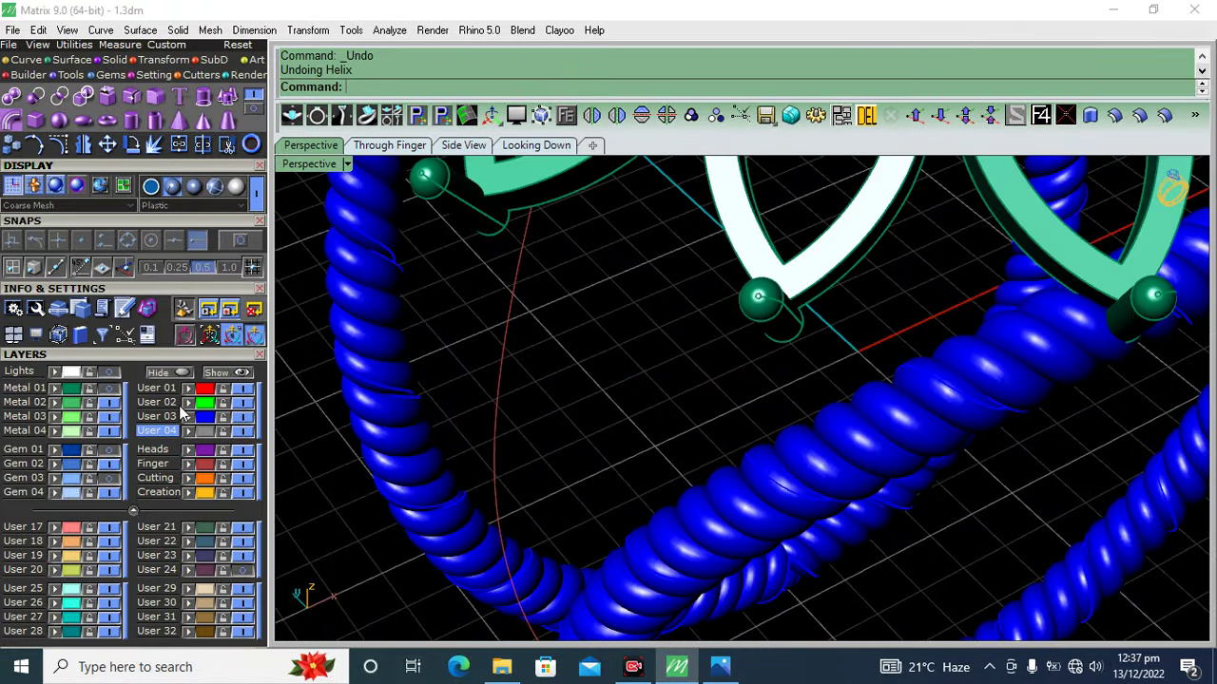
click(109, 399)
- Wind a 15-turn, 0.5-radius helix around the red axis curve
click(15, 60)
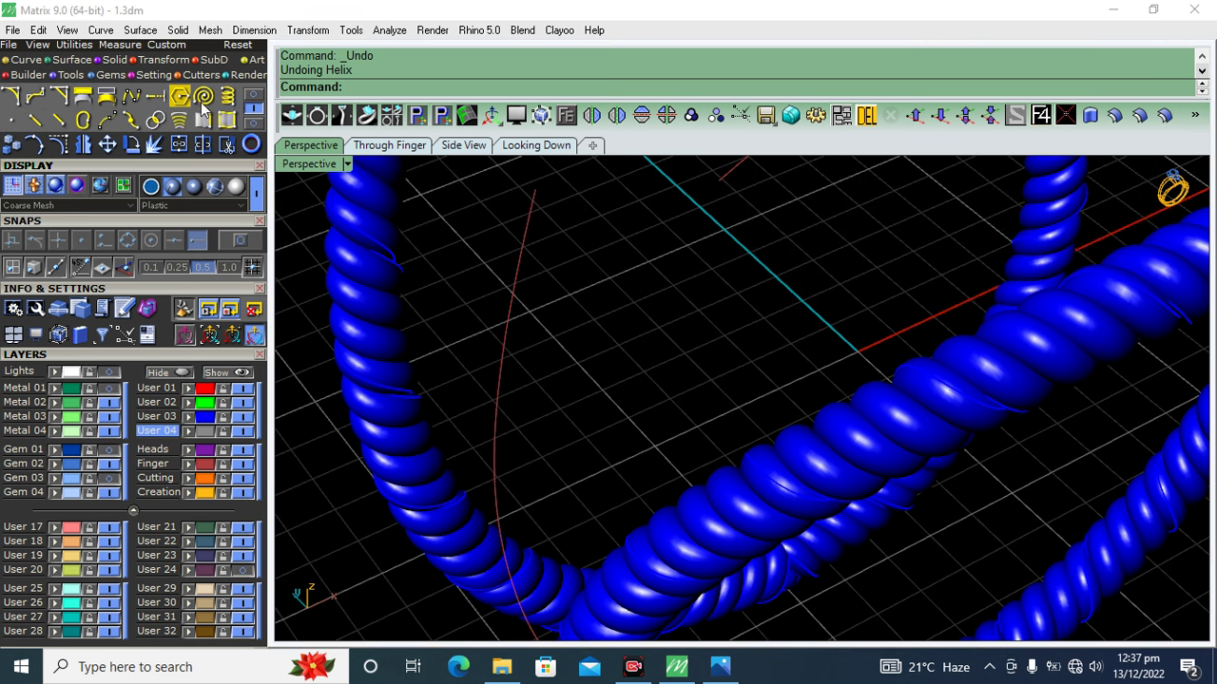
click(228, 96)
click(438, 87)
click(527, 204)
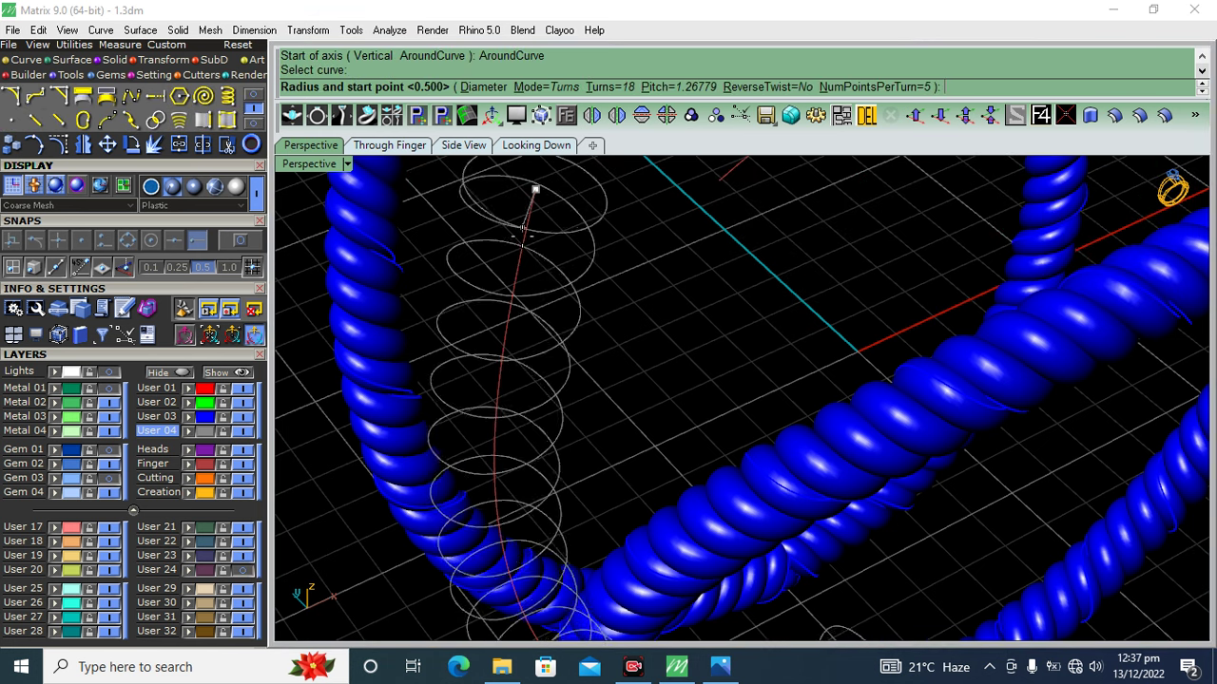
click(613, 88)
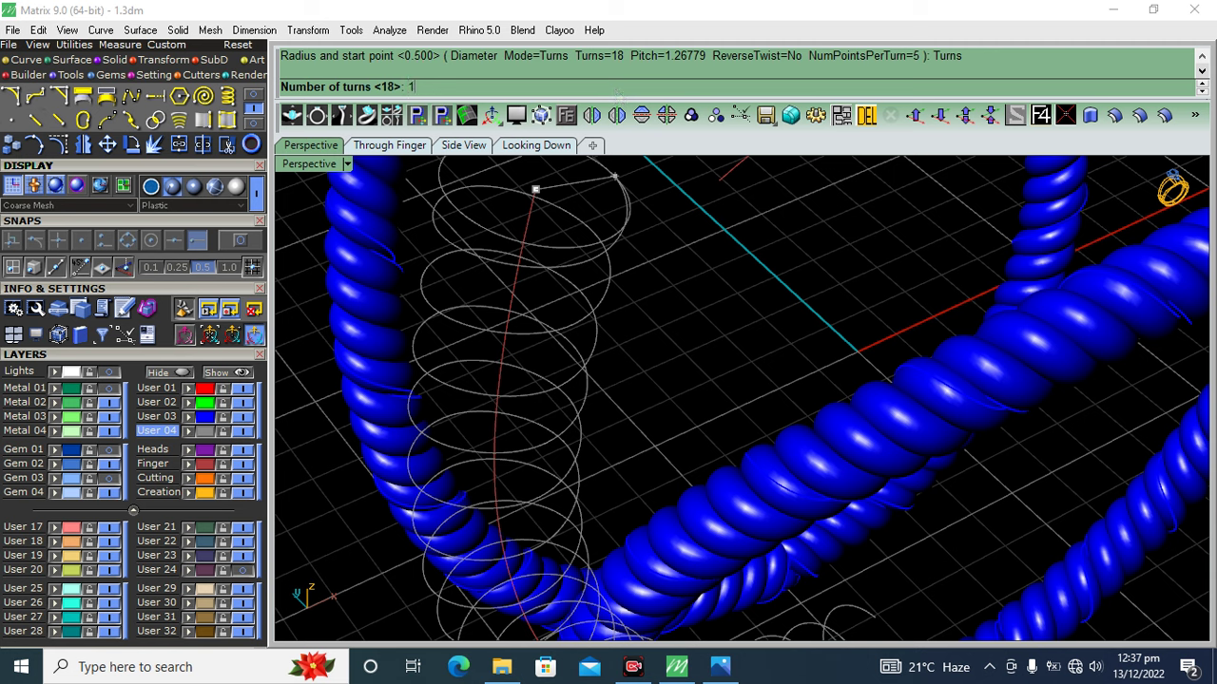
text(5)
key(Return)
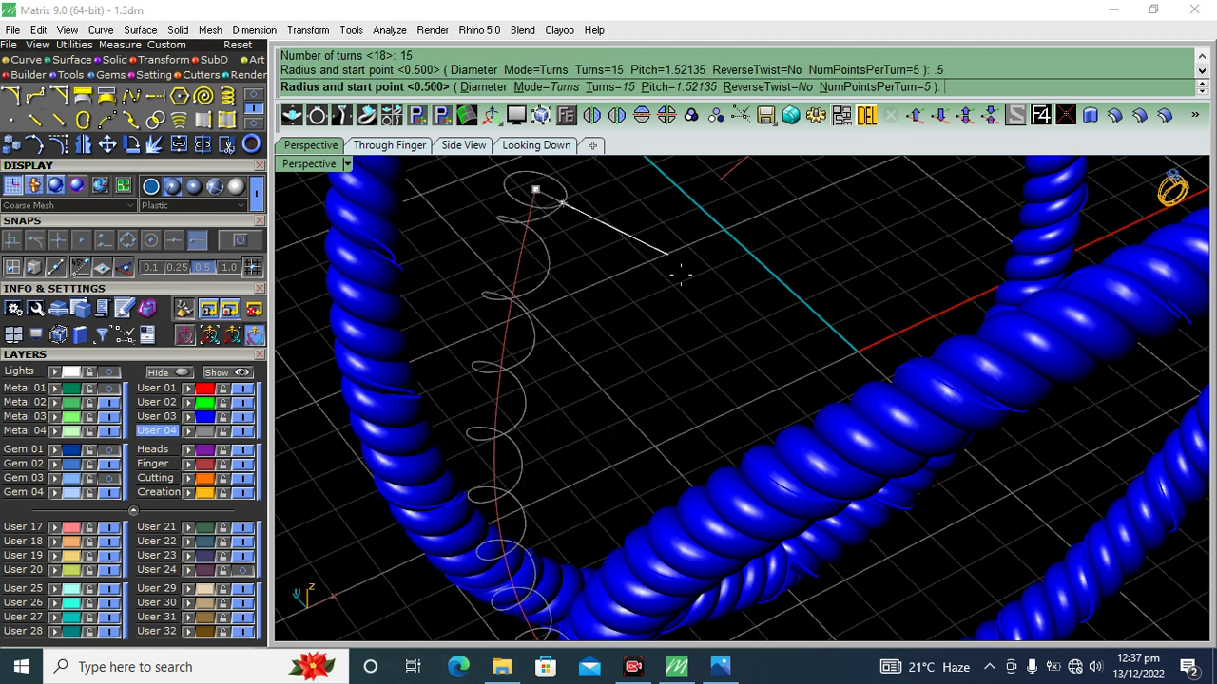
click(681, 276)
- Repeat the AroundCurve helix on the axis curve from a reoriented view
right_click(681, 276)
right_drag(558, 290, 532, 285)
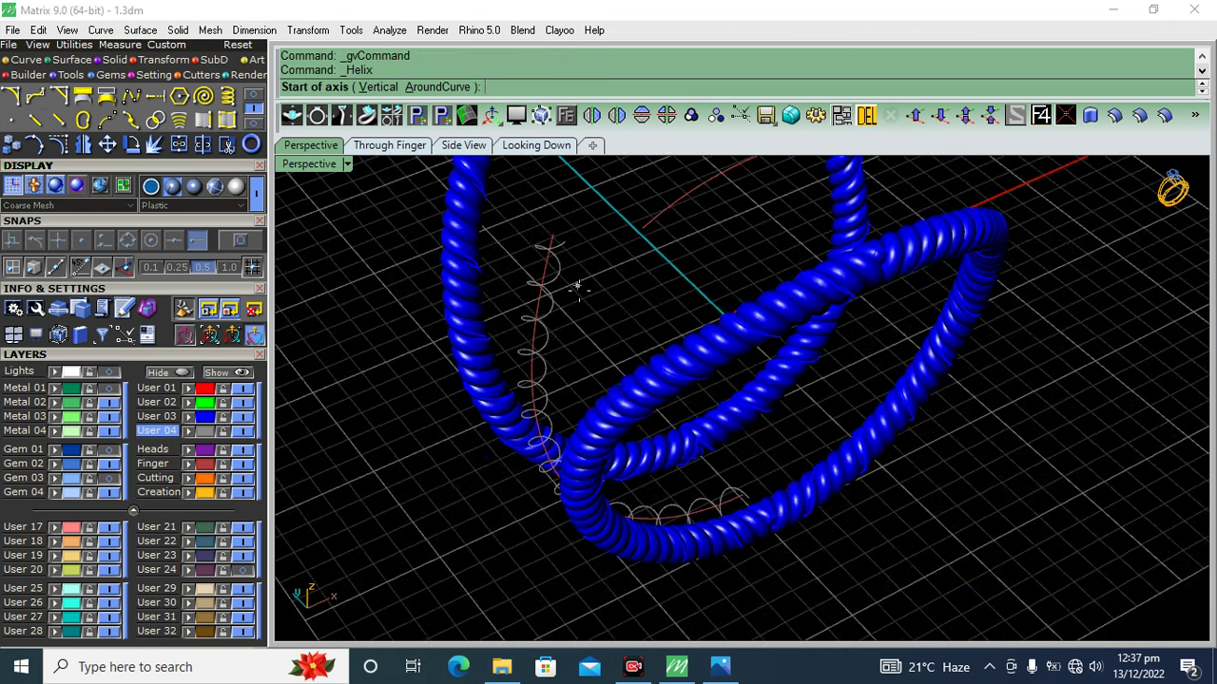
click(438, 87)
scroll(603, 257, up, 3)
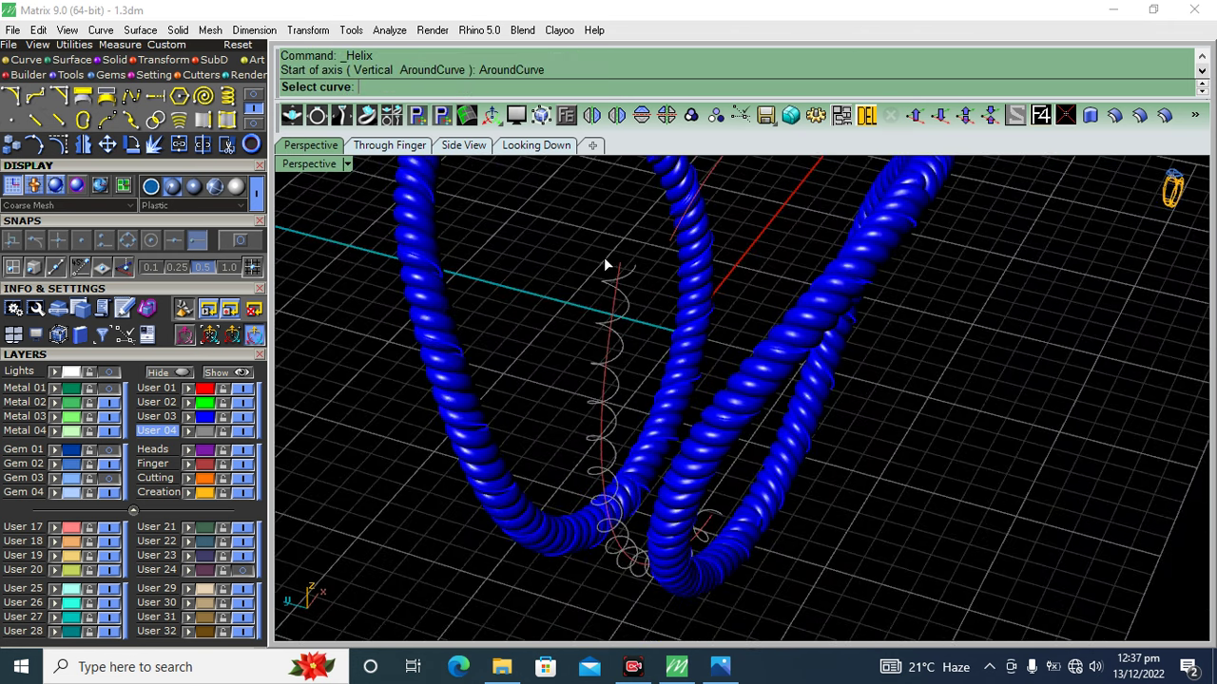
scroll(620, 274, up, 3)
click(621, 274)
mouse_move(631, 265)
right_down()
mouse_move(715, 337)
mouse_move(750, 214)
right_up()
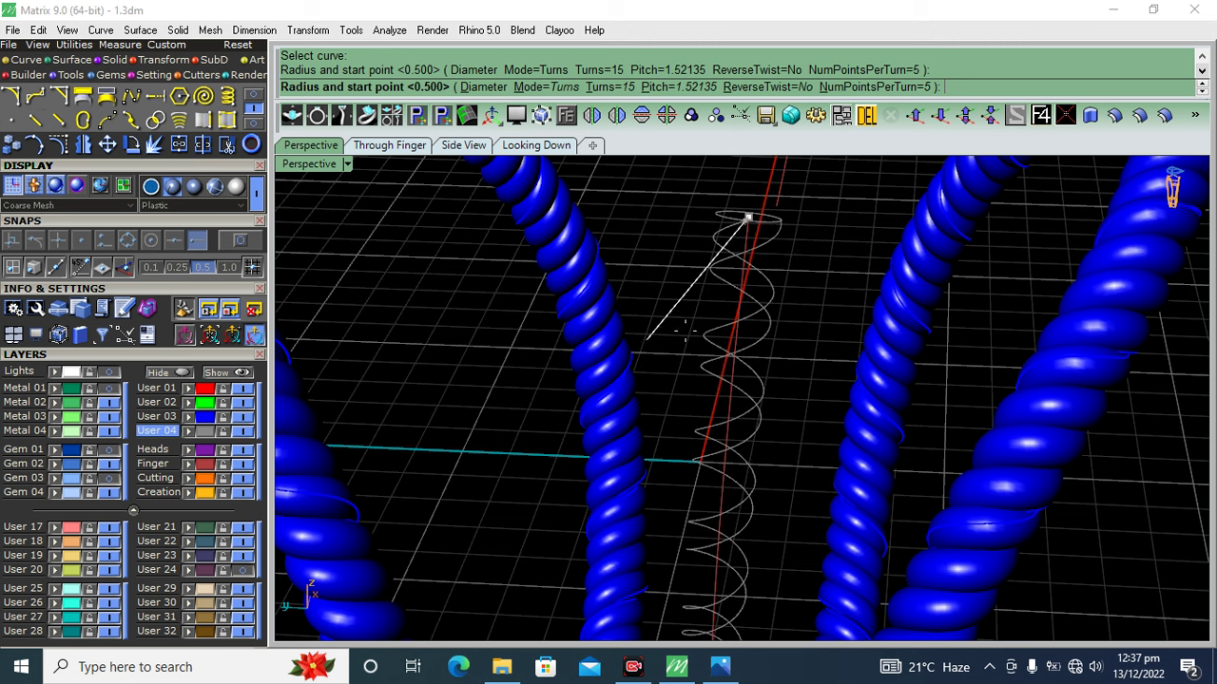
mouse_move(634, 309)
right_down()
mouse_move(785, 340)
mouse_move(735, 320)
mouse_move(716, 333)
mouse_move(705, 385)
right_up()
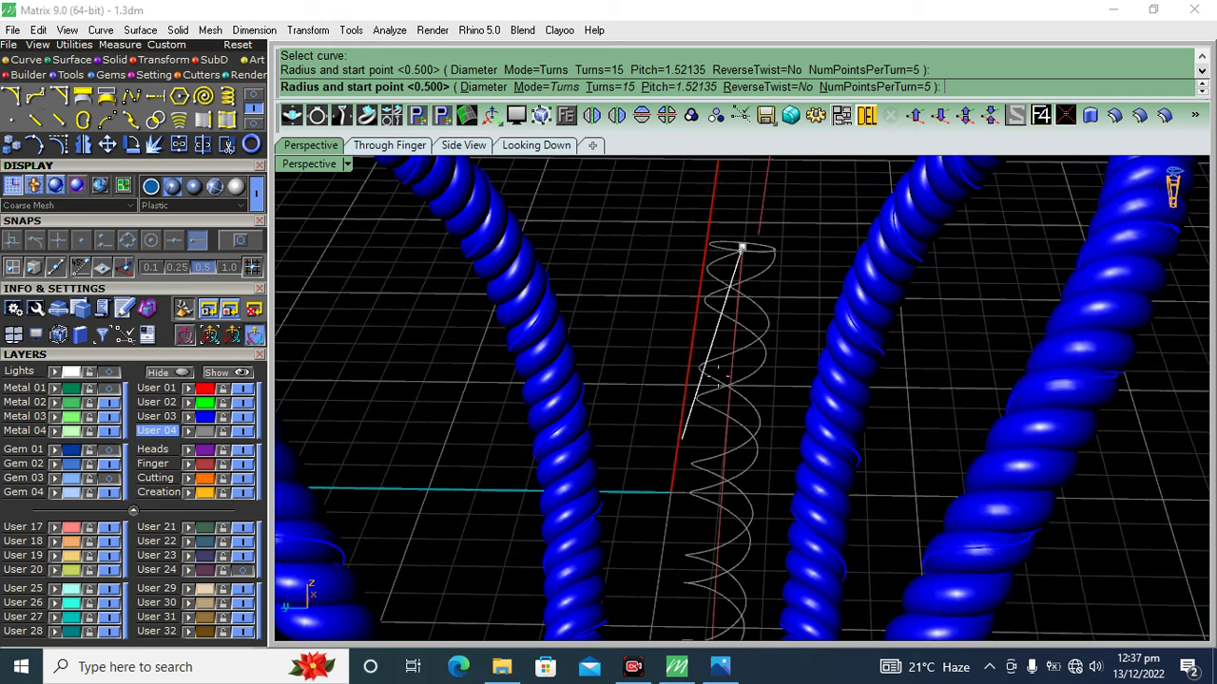
click(677, 321)
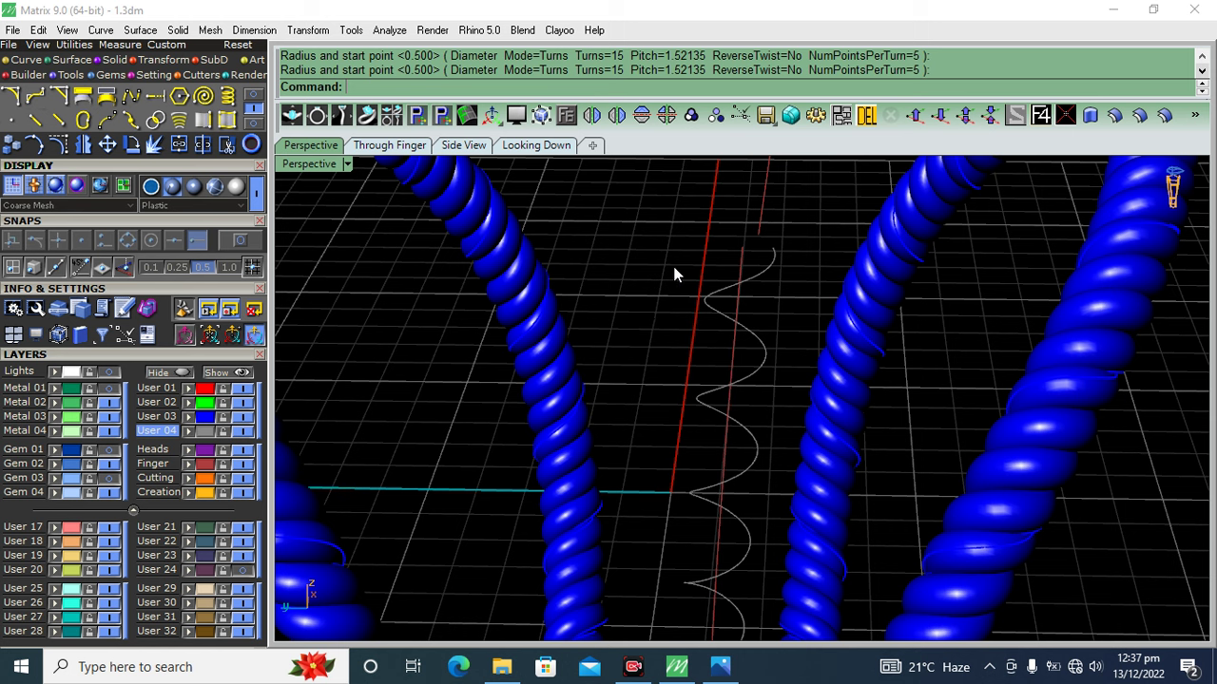
- Add a second helix starting opposite the first, then select the first helix
click(228, 97)
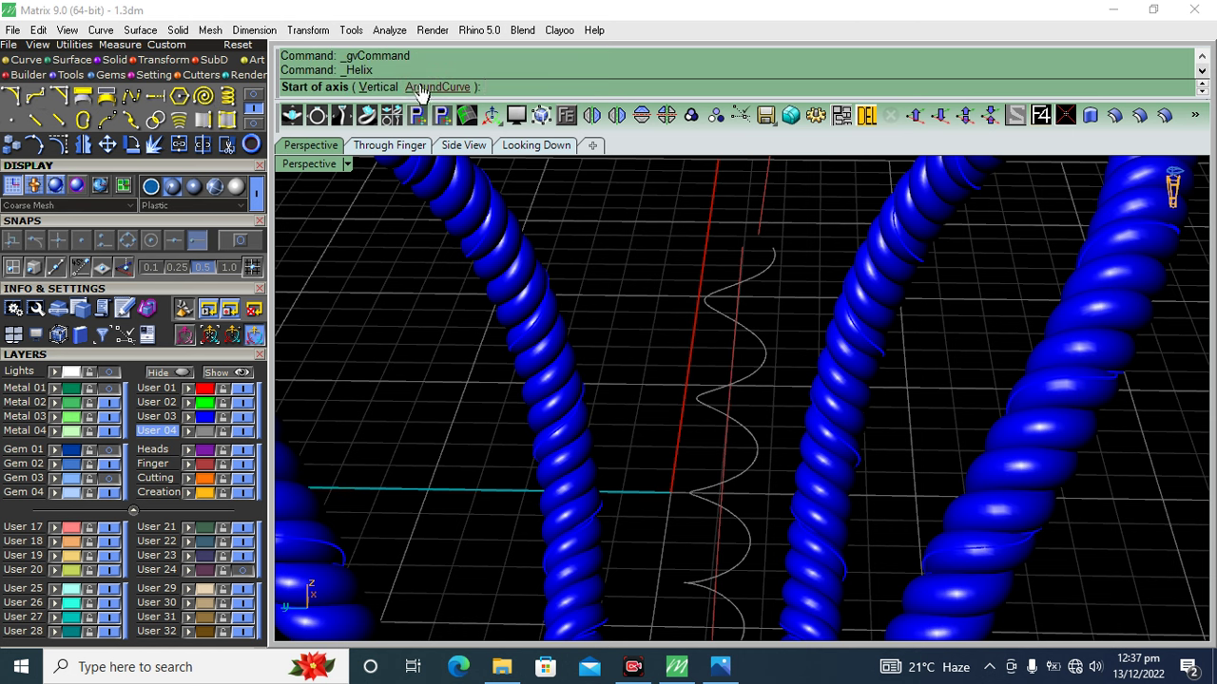
click(423, 91)
click(742, 250)
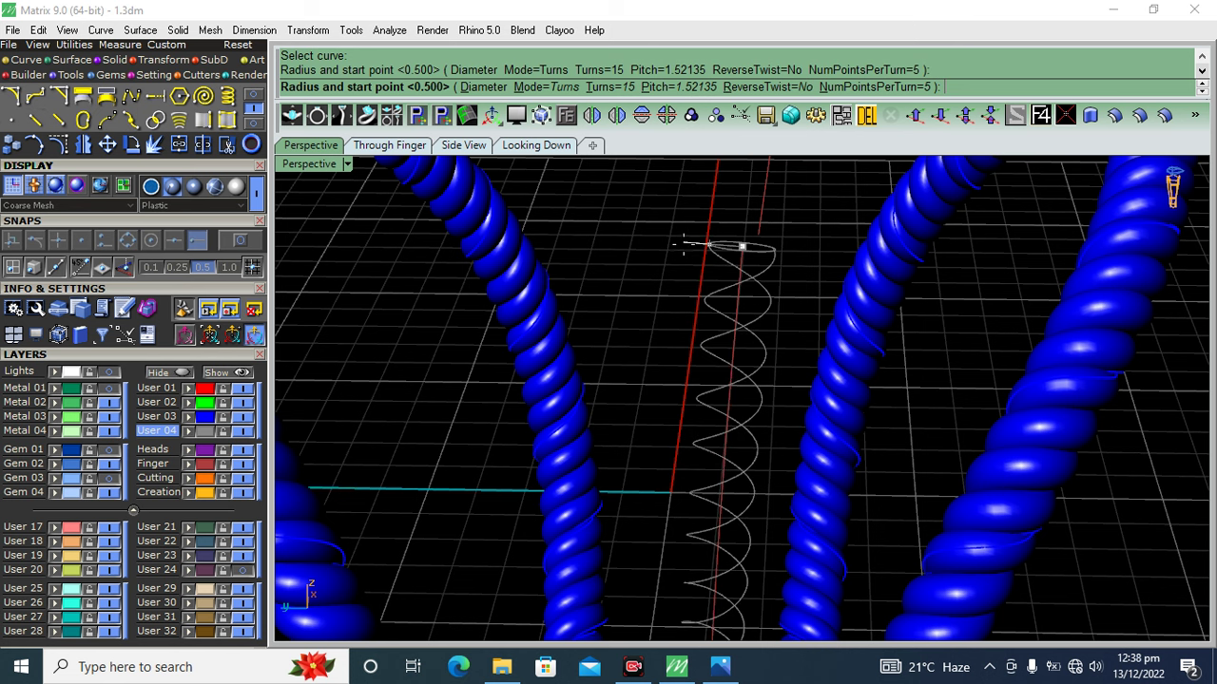
click(708, 251)
click(769, 359)
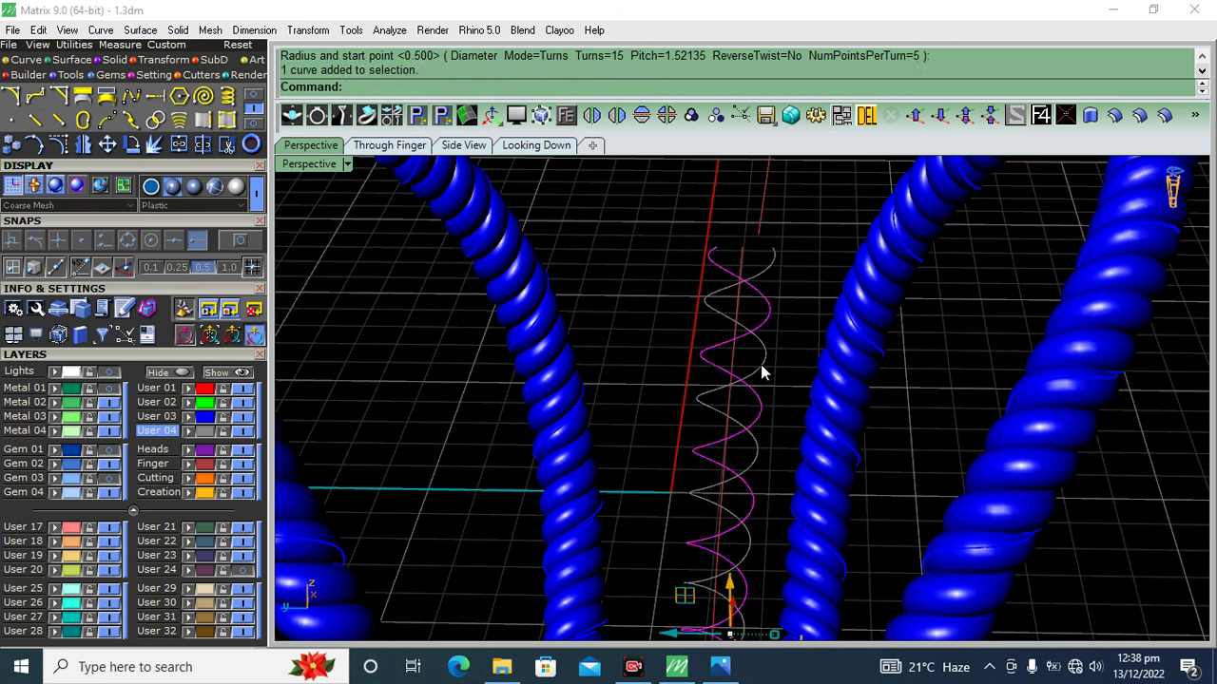
- Pipe both helices, redoing the pipes at 0.8 diameter
click(760, 366)
click(112, 60)
click(11, 119)
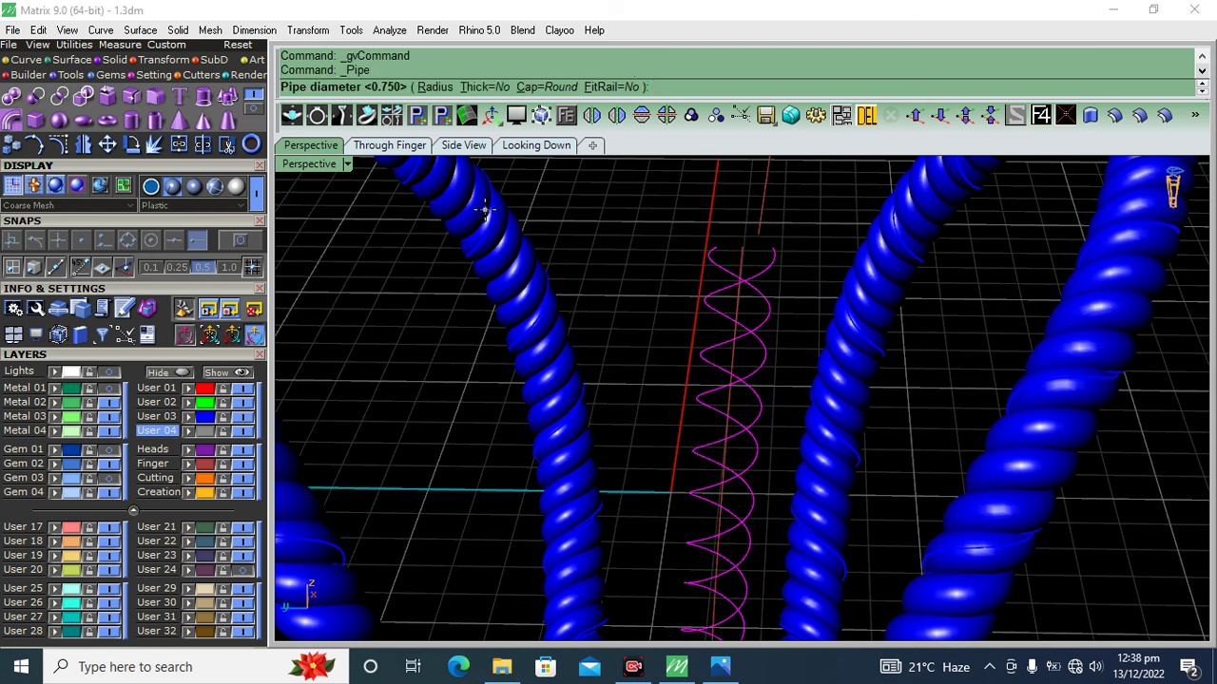
key(Return)
scroll(634, 250, down, 5)
right_drag(728, 318, 728, 317)
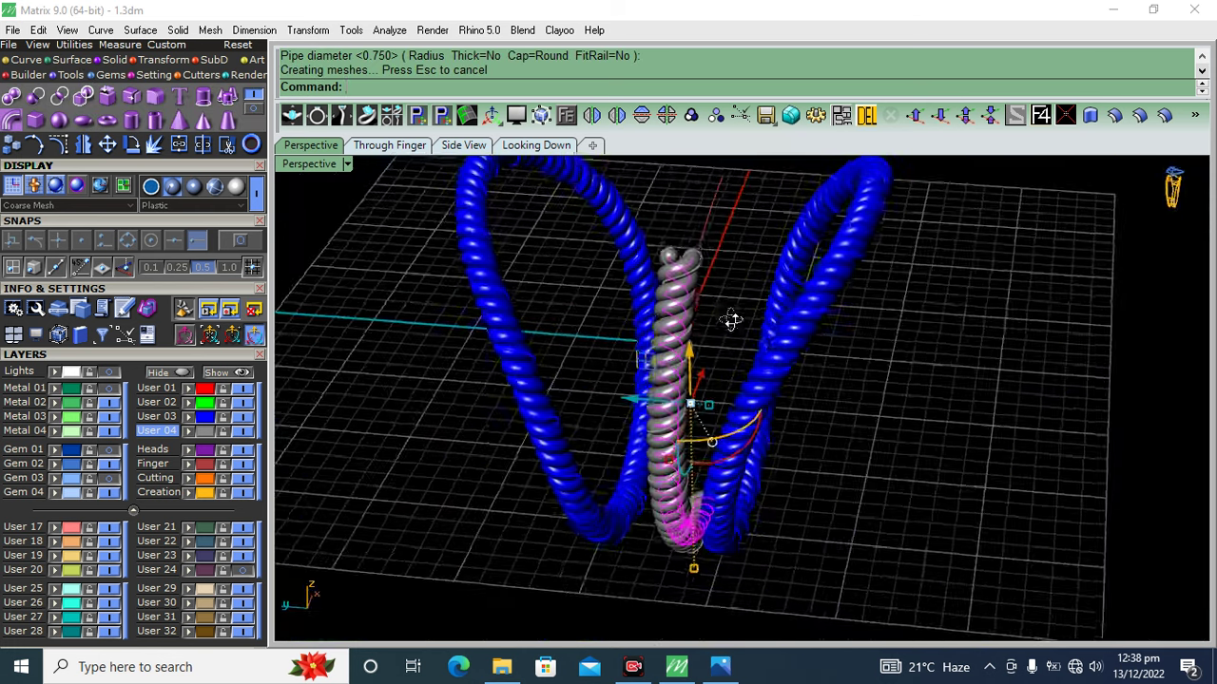
scroll(699, 294, up, 5)
right_click(683, 296)
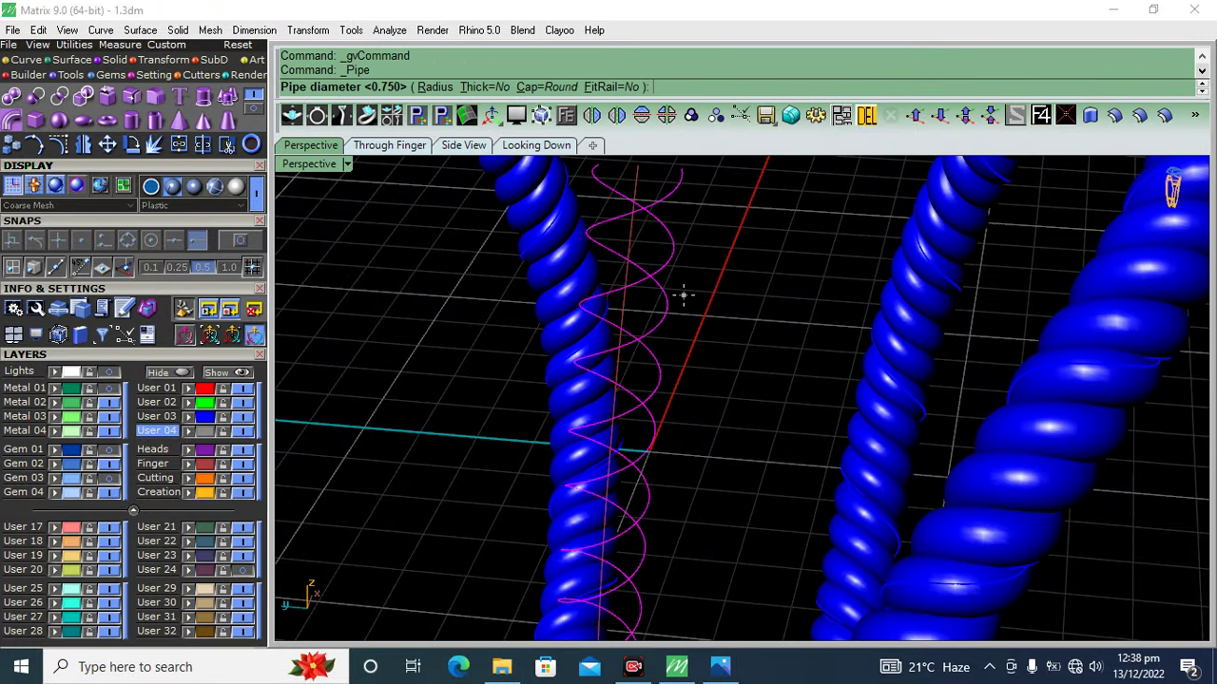
text(.8)
key(Return)
scroll(665, 321, down, 5)
mouse_move(698, 314)
right_down()
mouse_move(709, 326)
mouse_move(707, 313)
right_up()
- Delete the helix guide curves and group the two pipes into one rope
key(Delete)
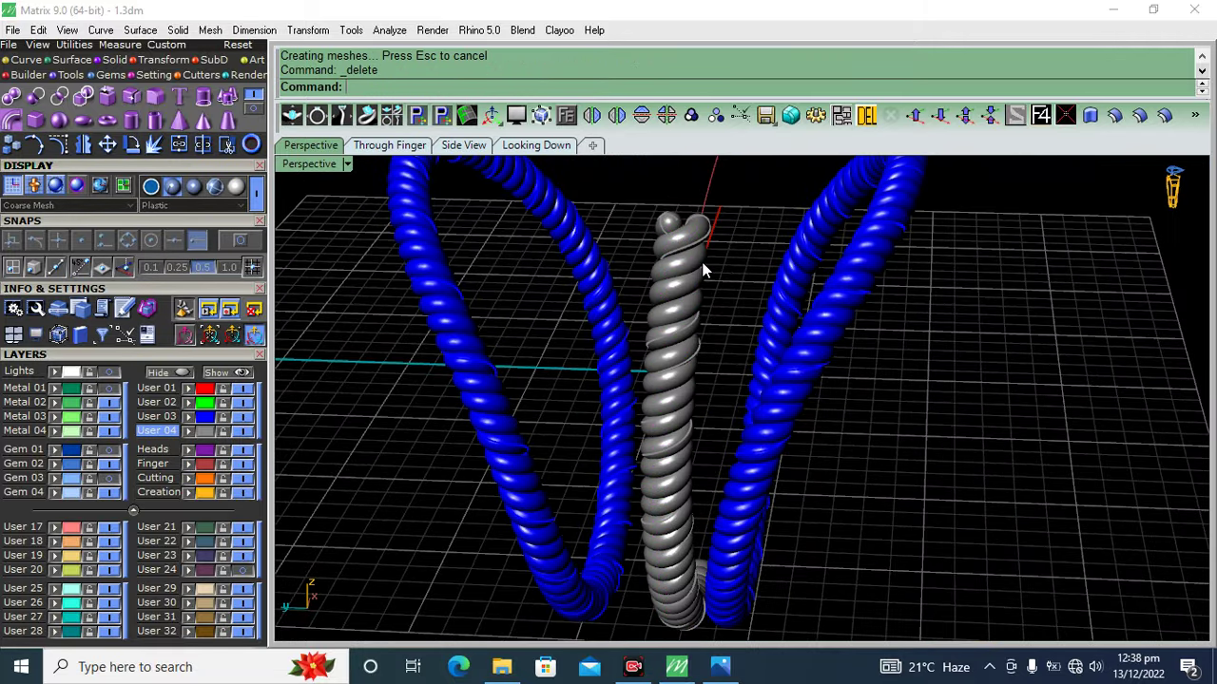
scroll(705, 270, up, 3)
click(687, 250)
click(674, 224)
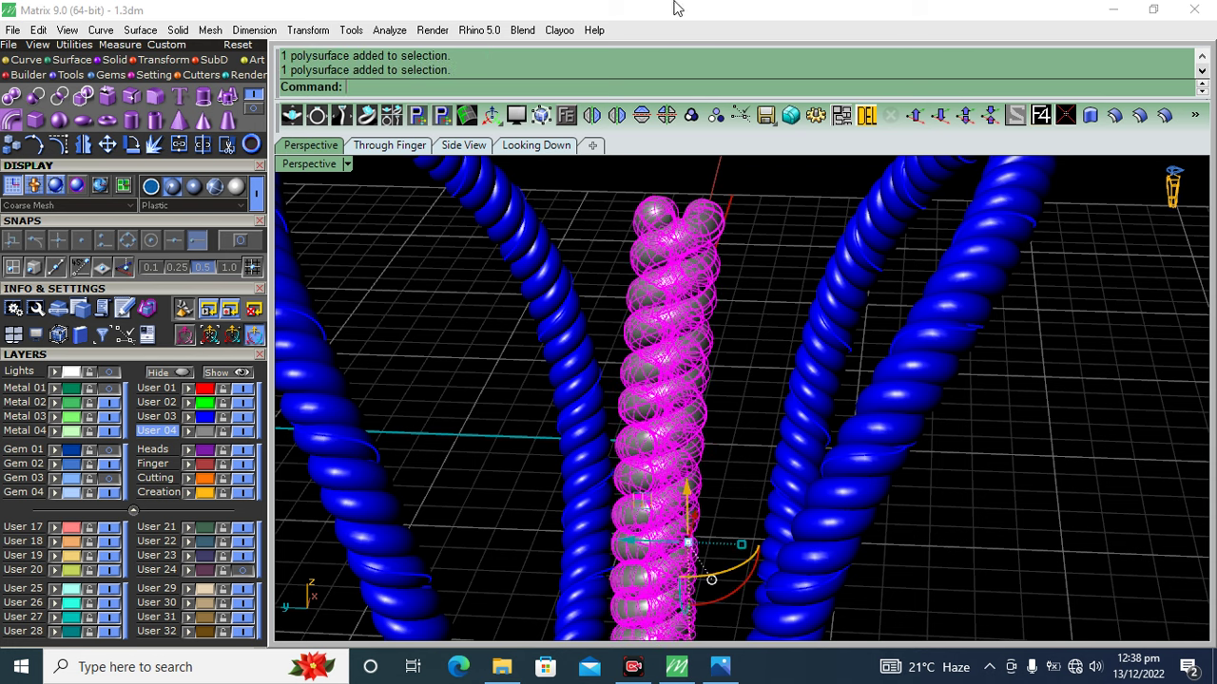
click(690, 115)
click(789, 247)
- In Side View, move the grouped rope to sit between the blue shanks
scroll(751, 380, down, 3)
mouse_move(733, 421)
right_down()
mouse_move(713, 433)
mouse_move(728, 421)
right_up()
click(728, 421)
click(470, 160)
scroll(581, 355, down, 3)
scroll(582, 356, up, 3)
scroll(582, 355, up, 2)
drag(573, 359, 567, 361)
right_drag(639, 558, 625, 430)
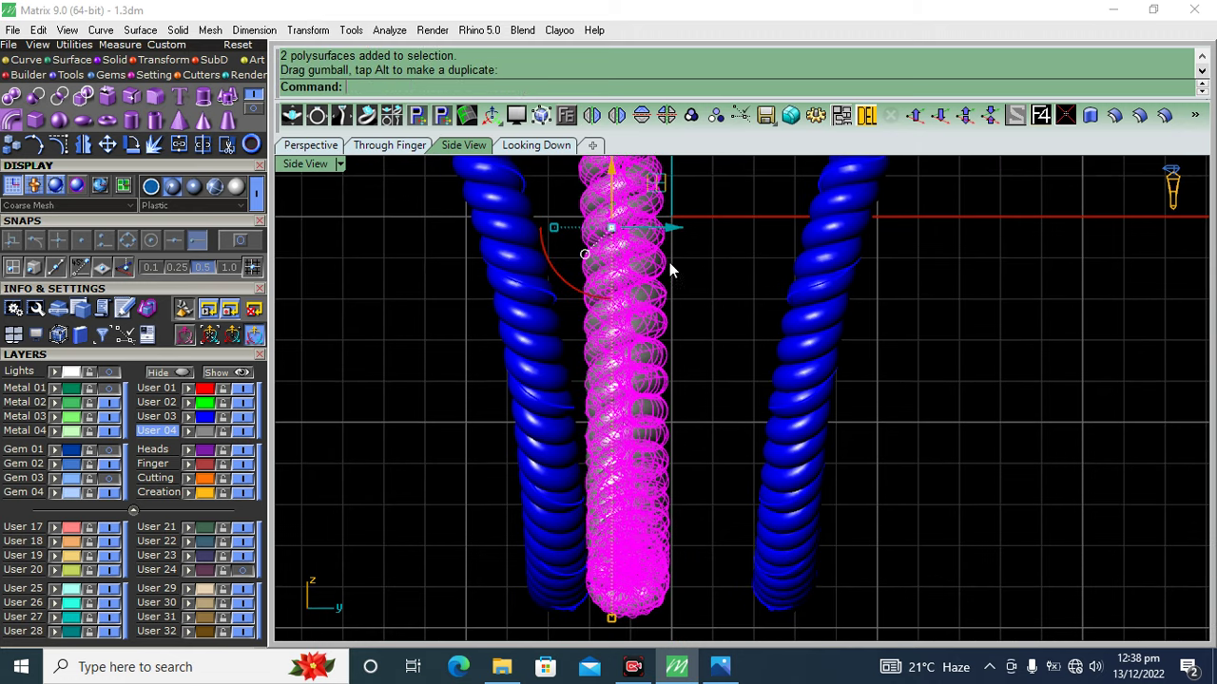
- Try moving the left rope shank rightward, then undo the move
click(564, 505)
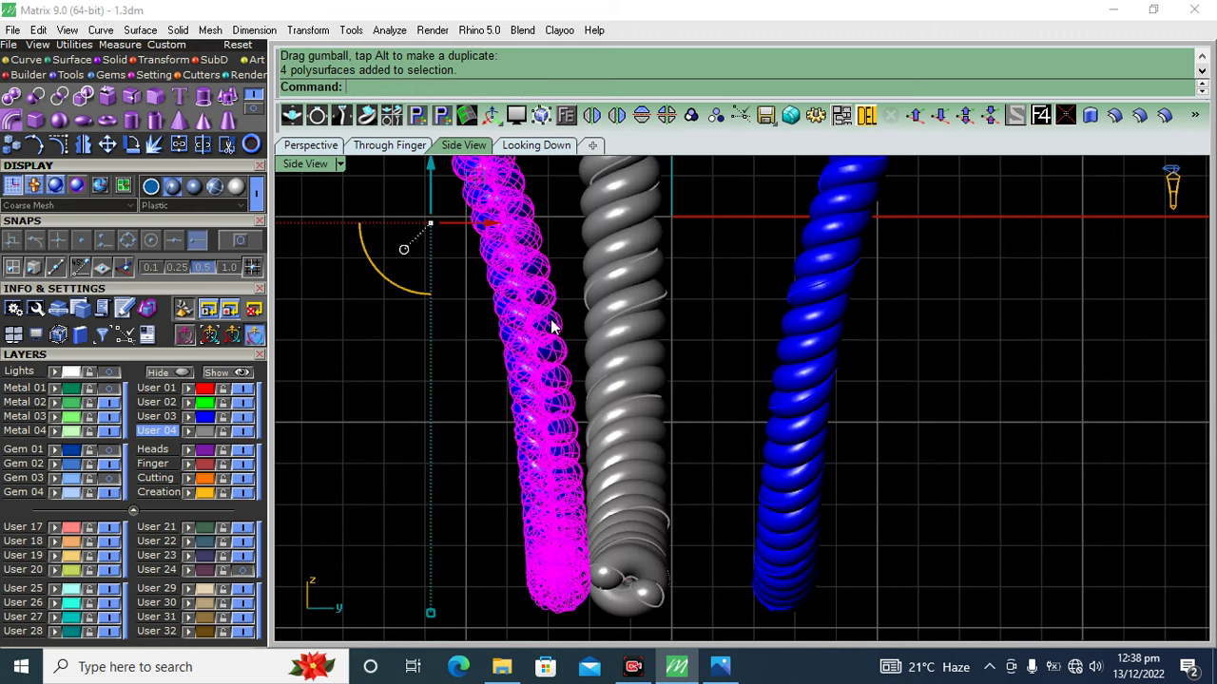
right_drag(564, 505, 586, 548)
scroll(359, 315, up, 2)
drag(356, 297, 549, 304)
scroll(548, 305, down, 3)
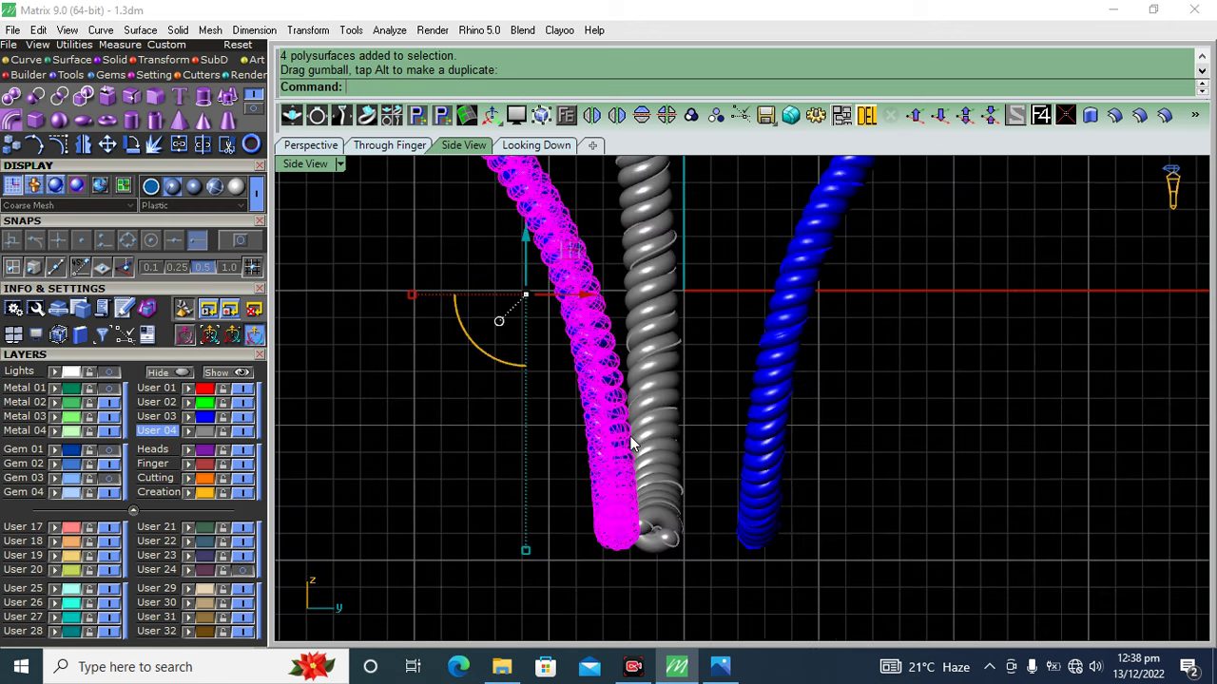
key(ctrl+z)
- Delete the left pipe, group the remaining two pipes and mirror them about the centre
click(867, 116)
right_drag(644, 272, 643, 371)
drag(752, 313, 488, 402)
click(641, 116)
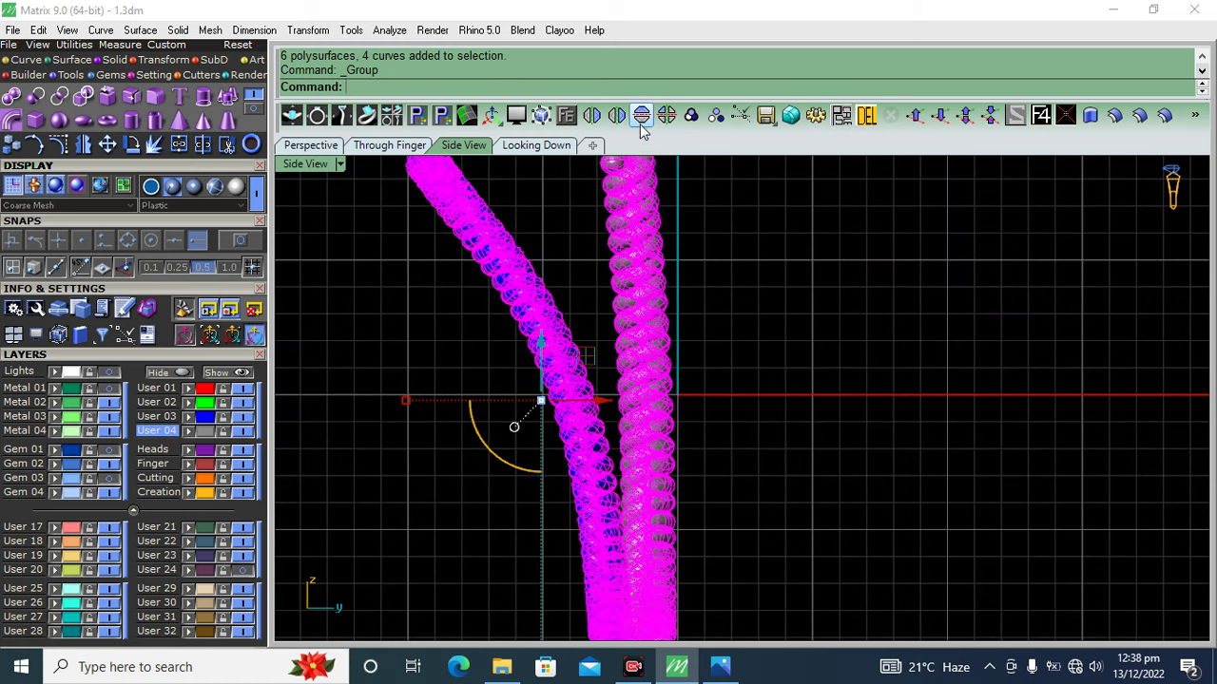
click(641, 116)
key(ctrl+z)
click(616, 115)
click(673, 197)
- Ungroup all objects and select the left grey rope
scroll(884, 396, up, 3)
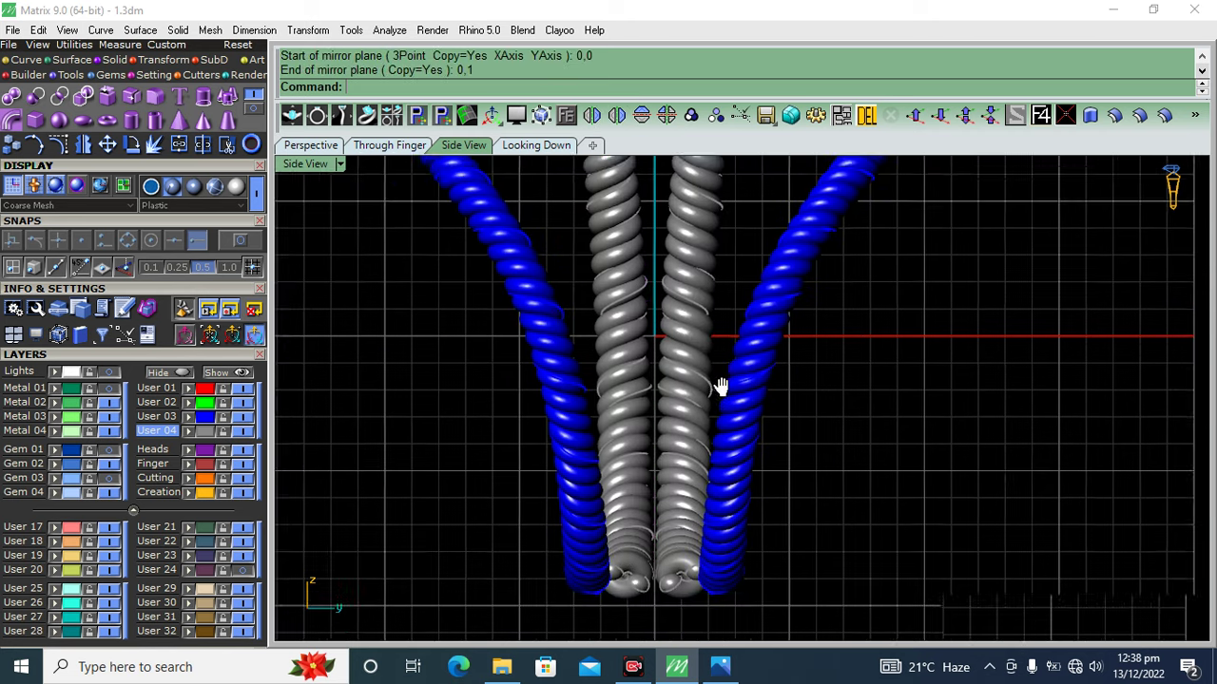
key(ctrl+a)
scroll(719, 380, down, 3)
scroll(662, 438, down, 2)
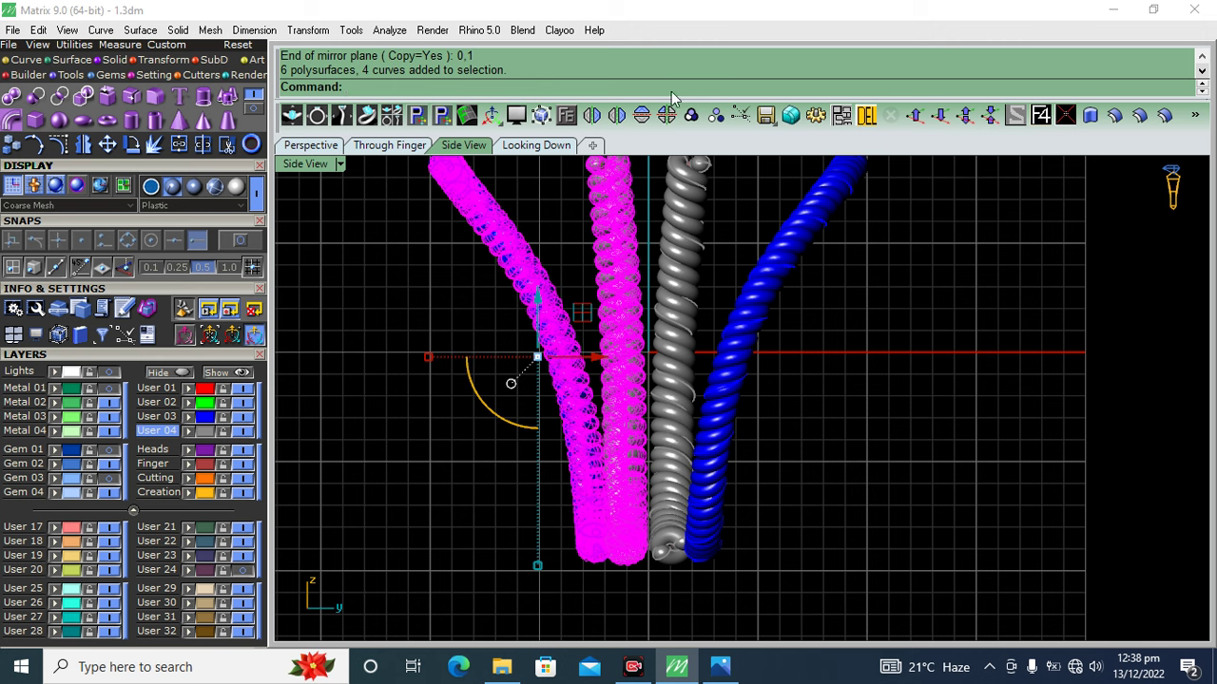
click(691, 115)
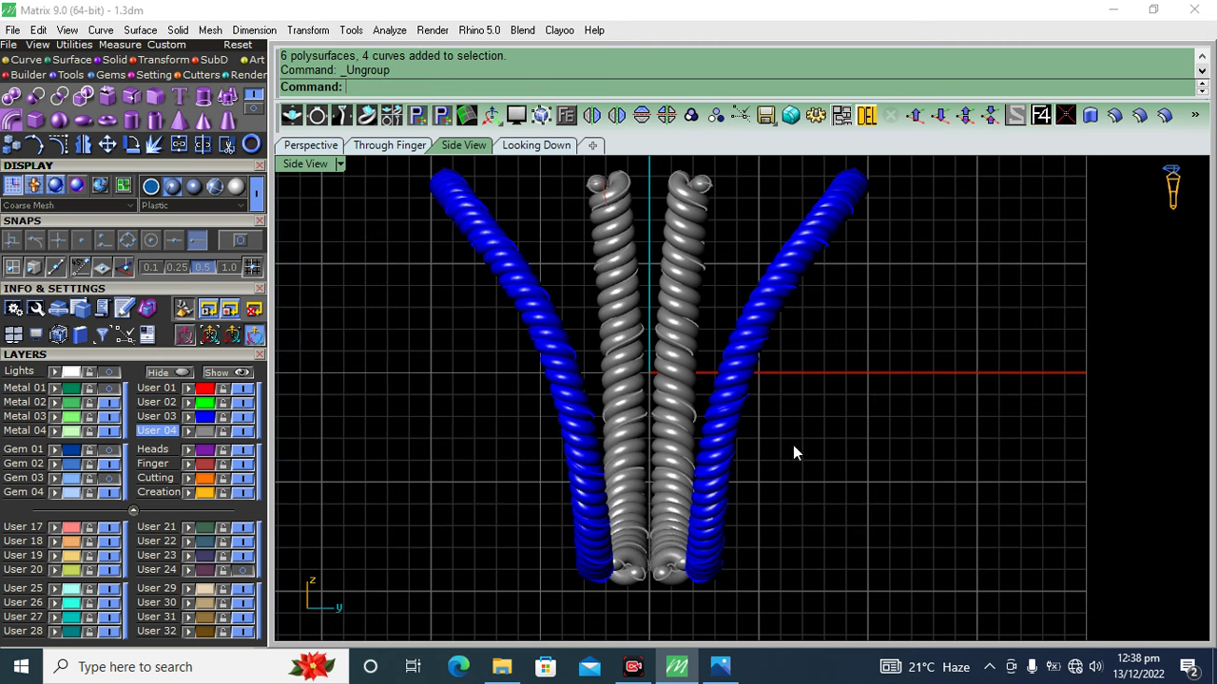
scroll(684, 456, up, 2)
scroll(652, 491, down, 1)
click(656, 492)
scroll(637, 422, down, 1)
scroll(637, 422, down, 1)
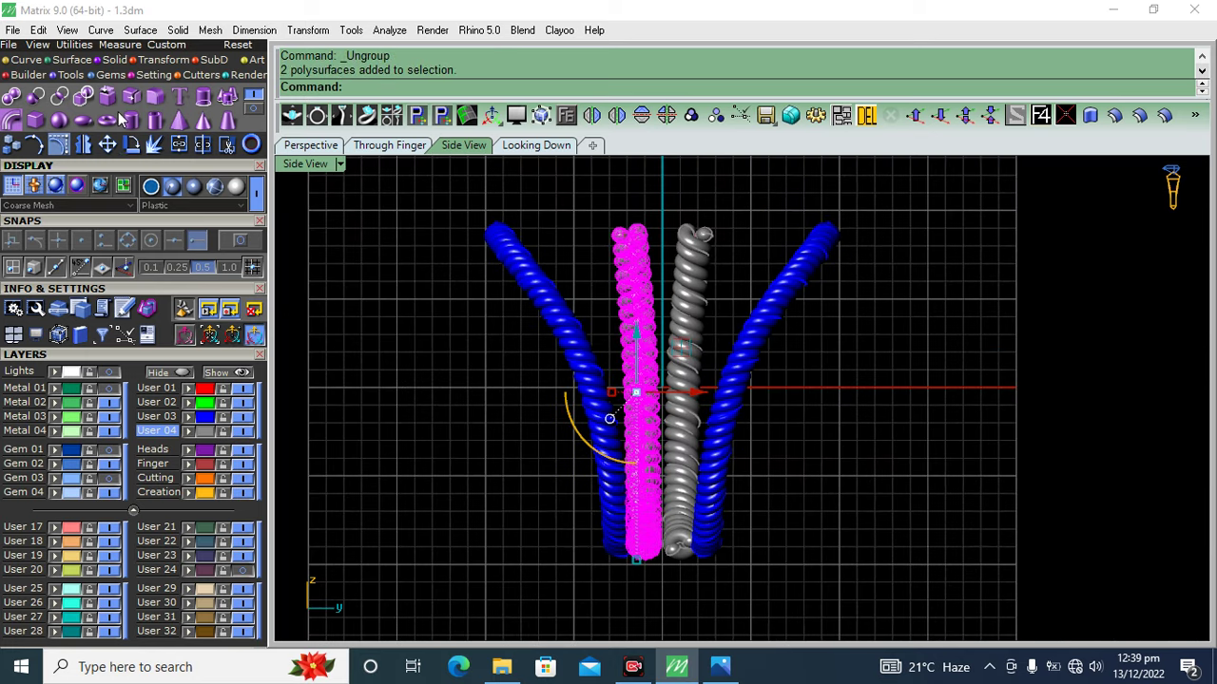
- Bend the left grey rope along a vertical spine
click(160, 60)
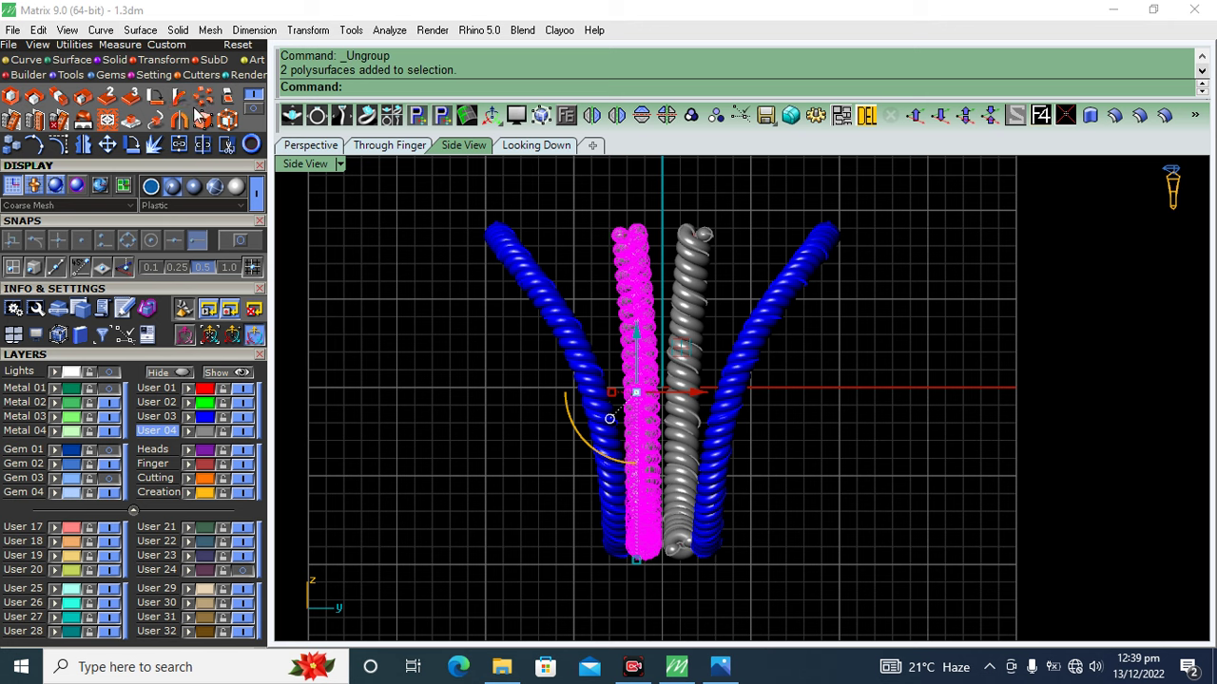
click(178, 99)
click(627, 228)
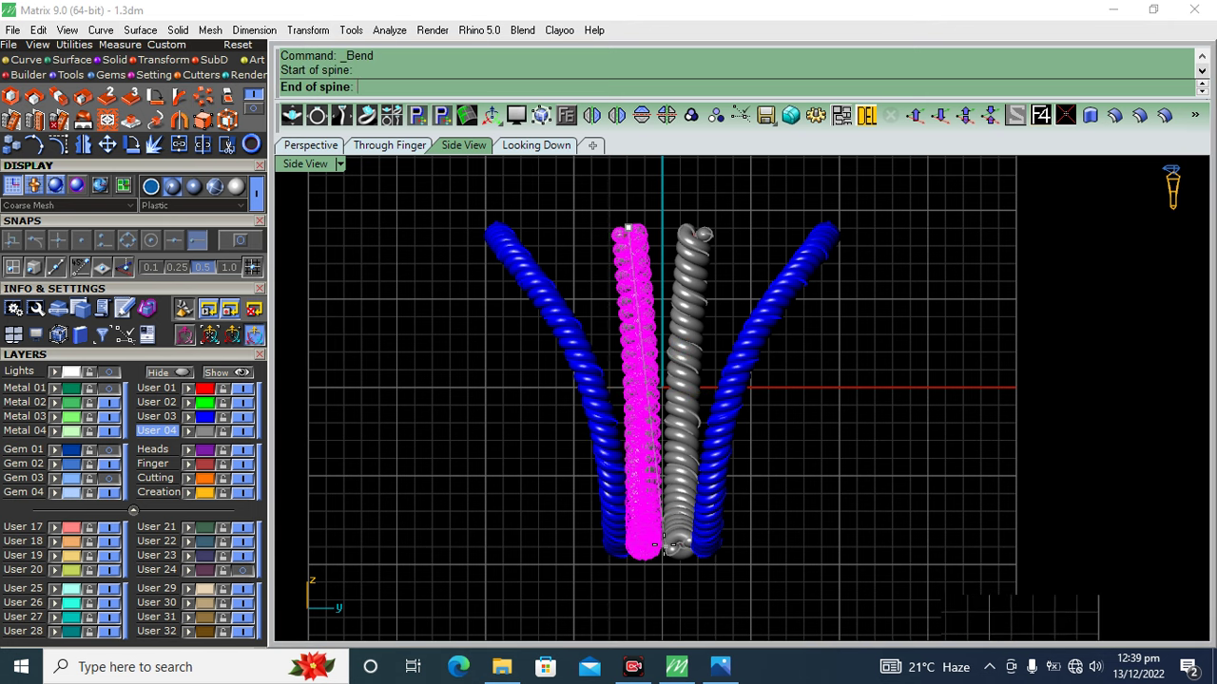
scroll(660, 540, up, 5)
click(627, 518)
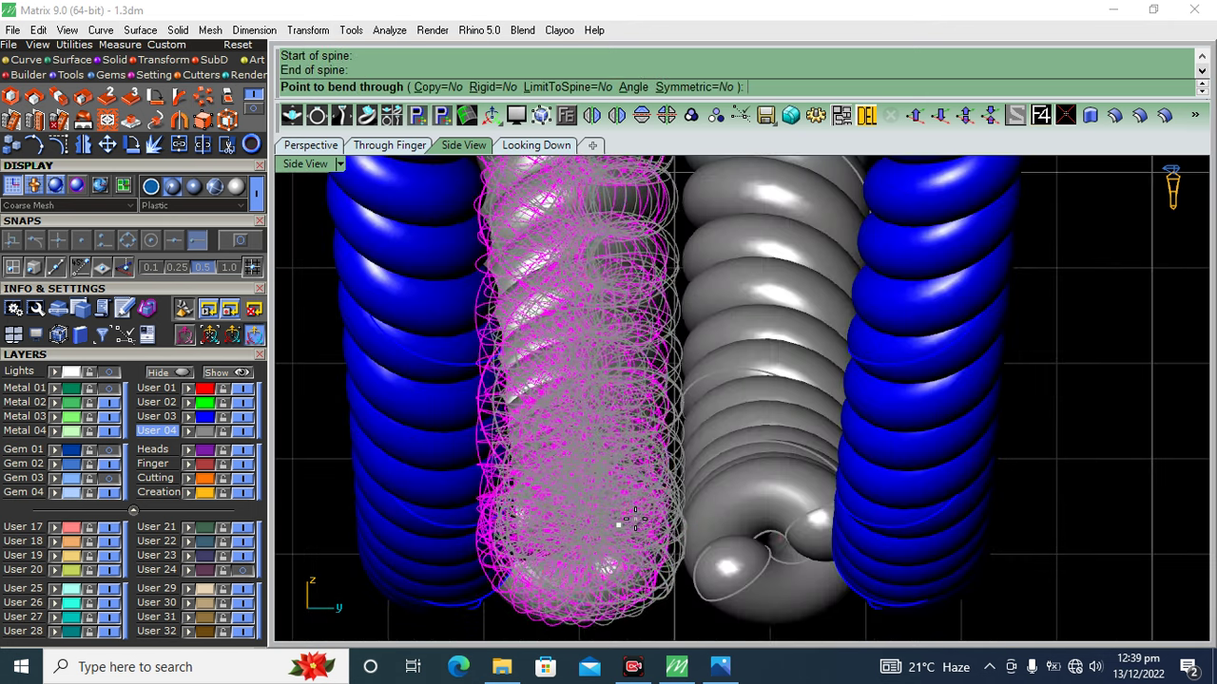
click(632, 520)
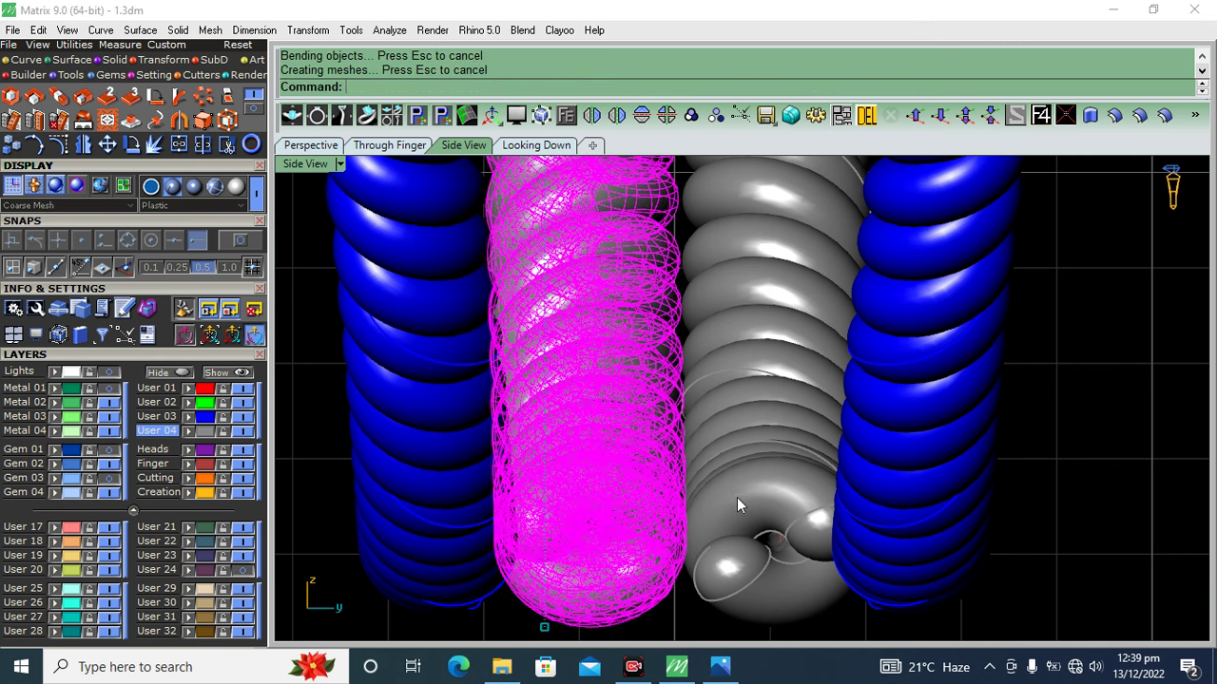
- Delete the stray coils and mirror the two remaining coils to the other side
key(Delete)
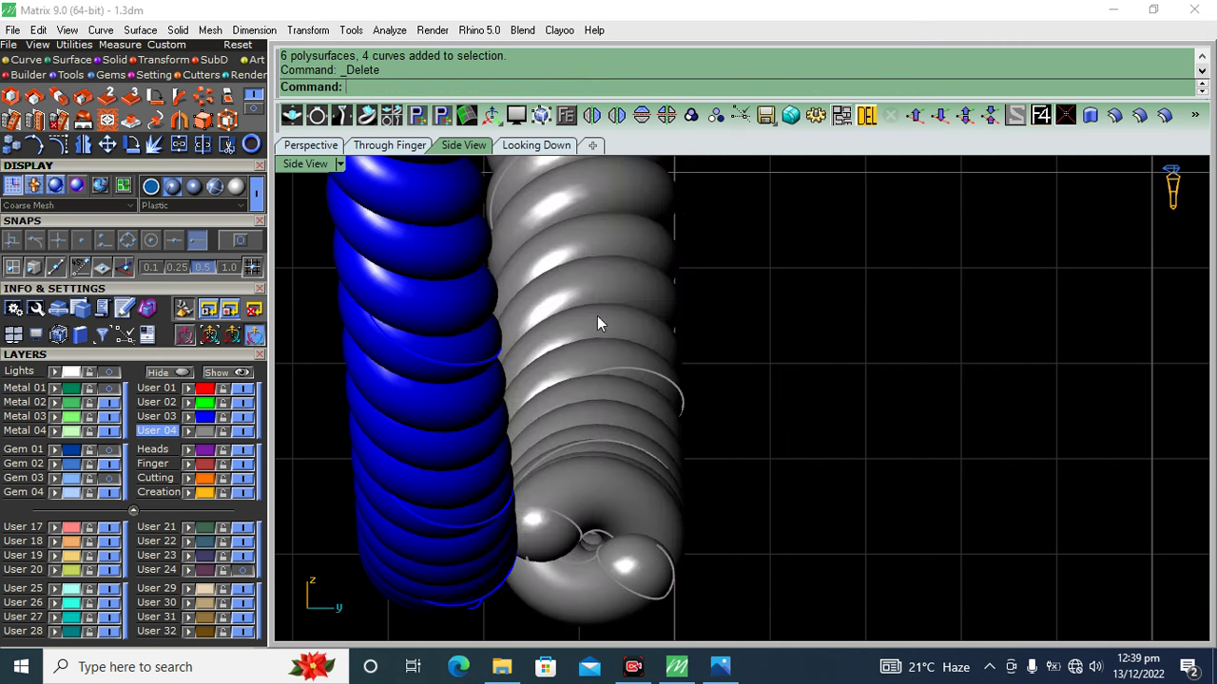
click(577, 460)
shift+click(466, 466)
scroll(552, 372, down, 3)
scroll(573, 415, up, 2)
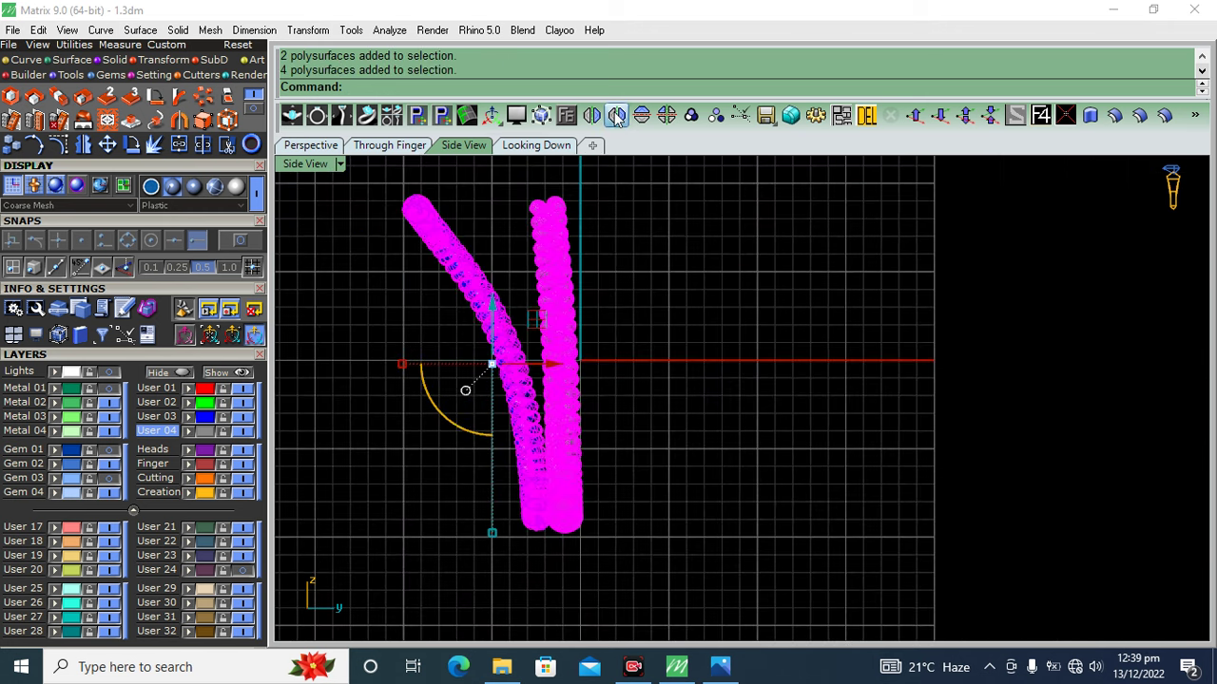
click(616, 115)
click(890, 305)
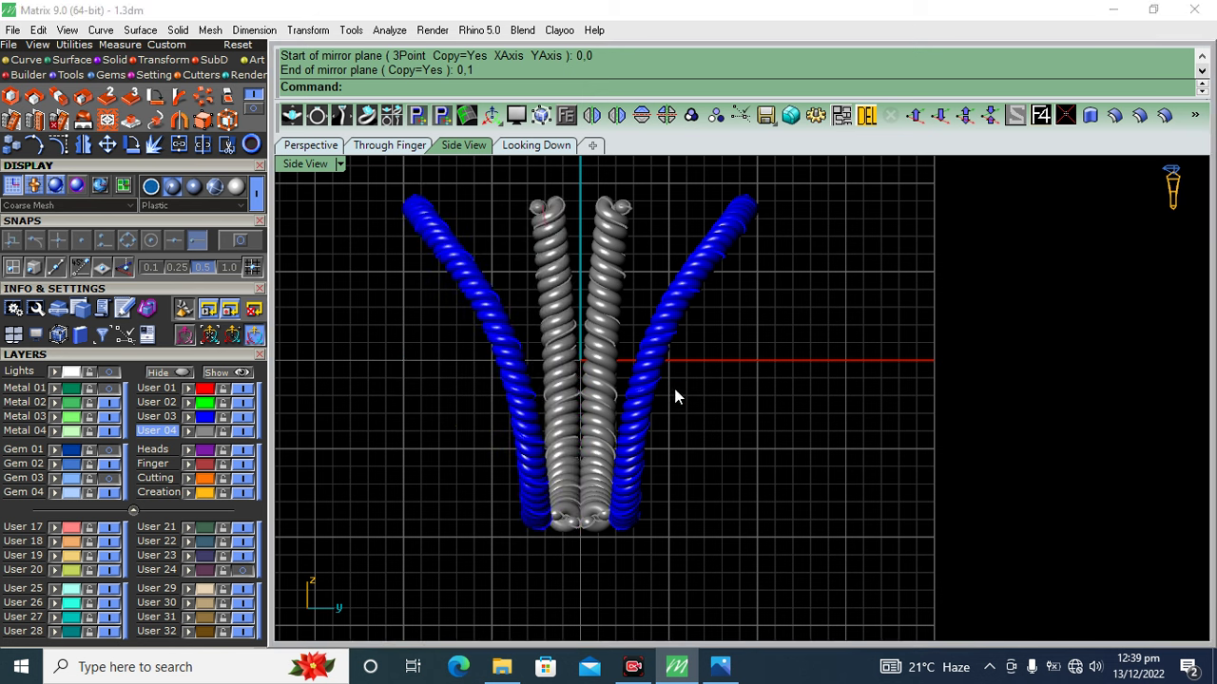
- Move the blue coil copy onto the right position and remove the unwanted copies
scroll(536, 470, up, 2)
click(529, 359)
drag(504, 323, 697, 448)
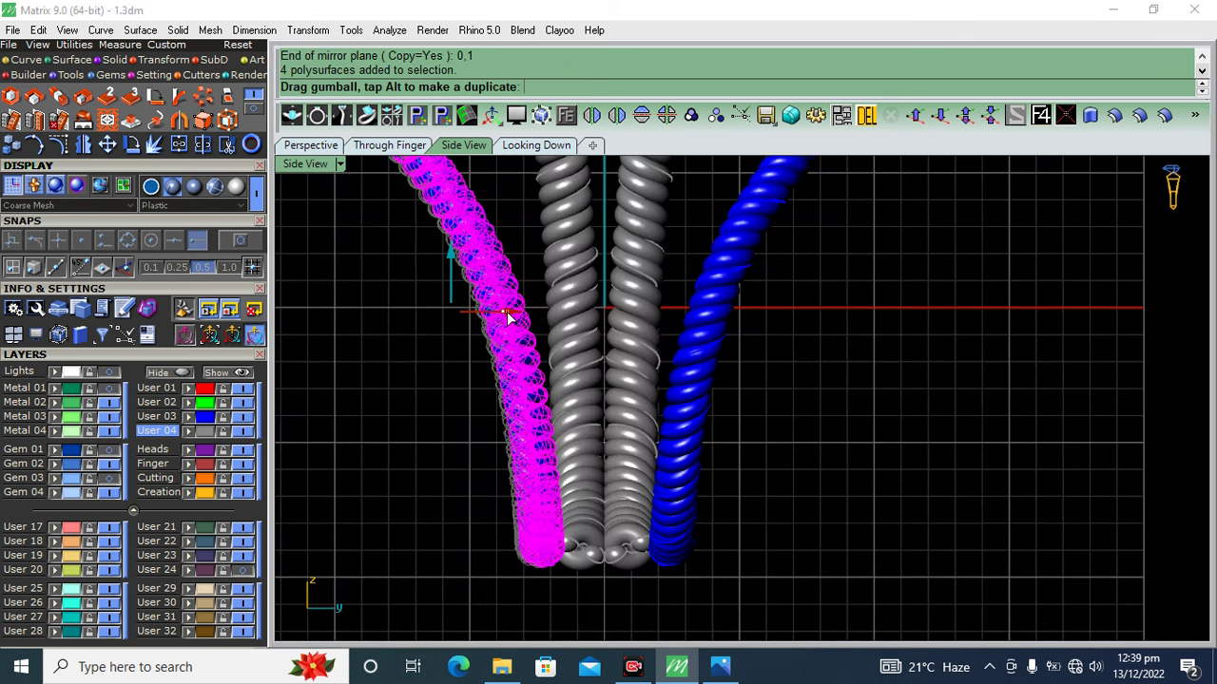
key(Delete)
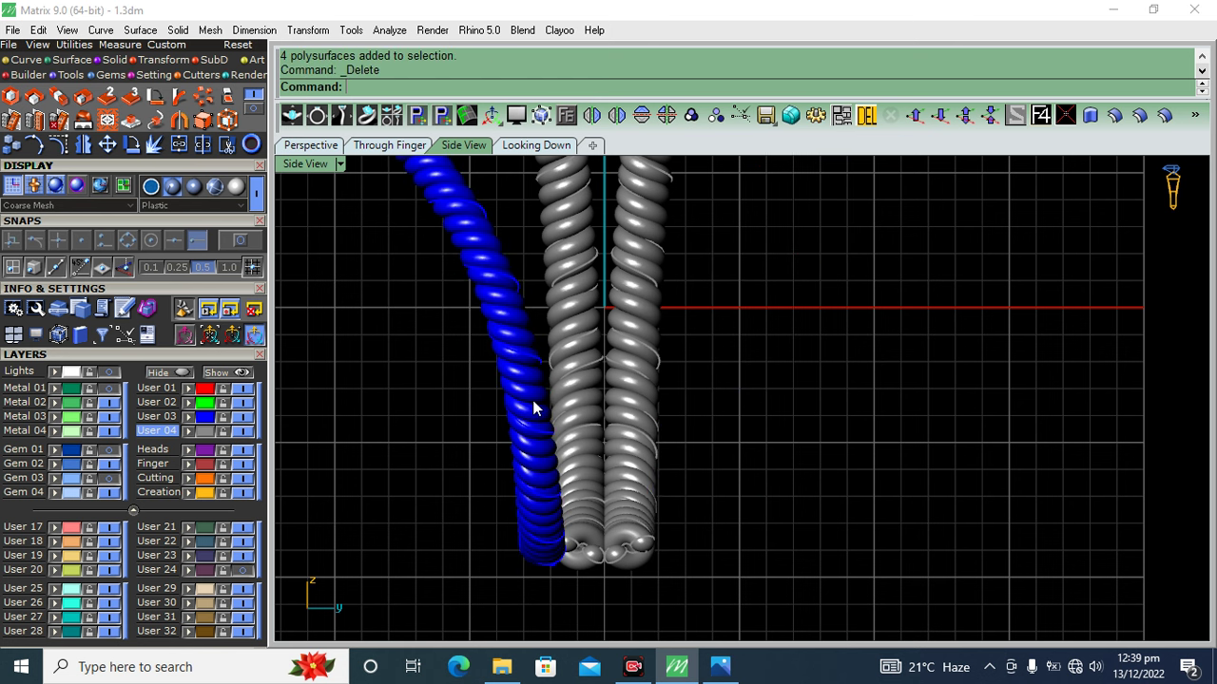
click(535, 408)
click(592, 115)
key(ctrl+z)
key(ctrl+z)
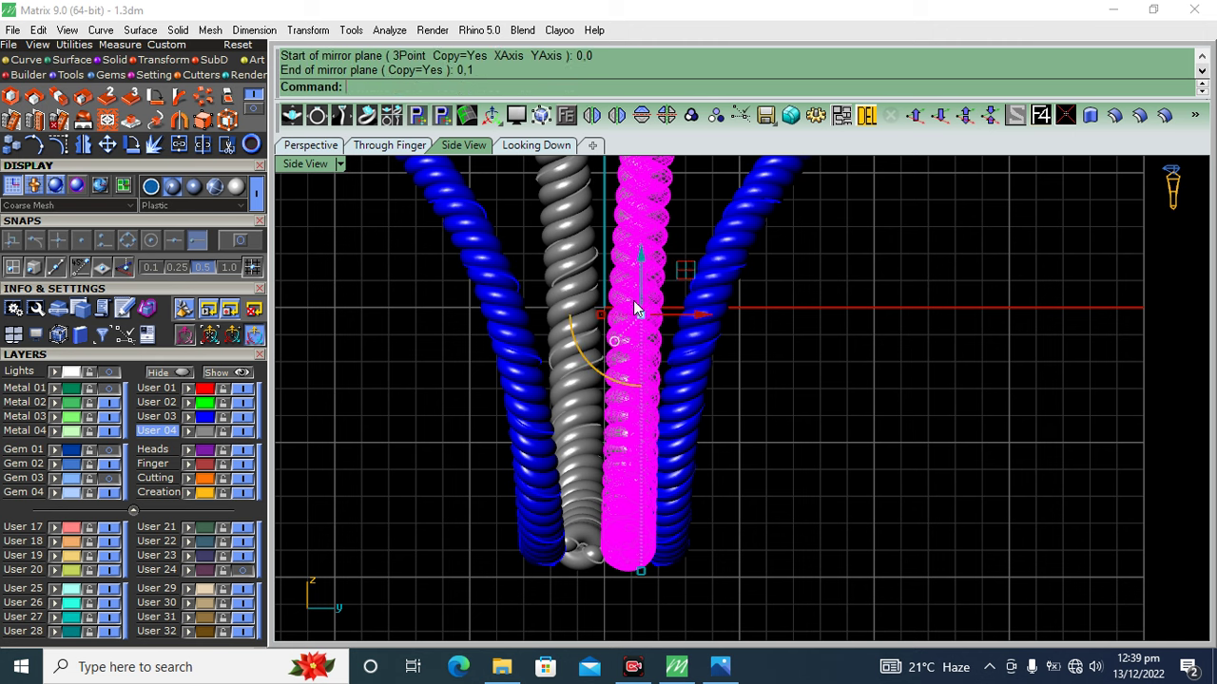
key(Delete)
- Mirror the grey coil to the right, adjust the left blue coil and return to Perspective
click(560, 257)
click(591, 115)
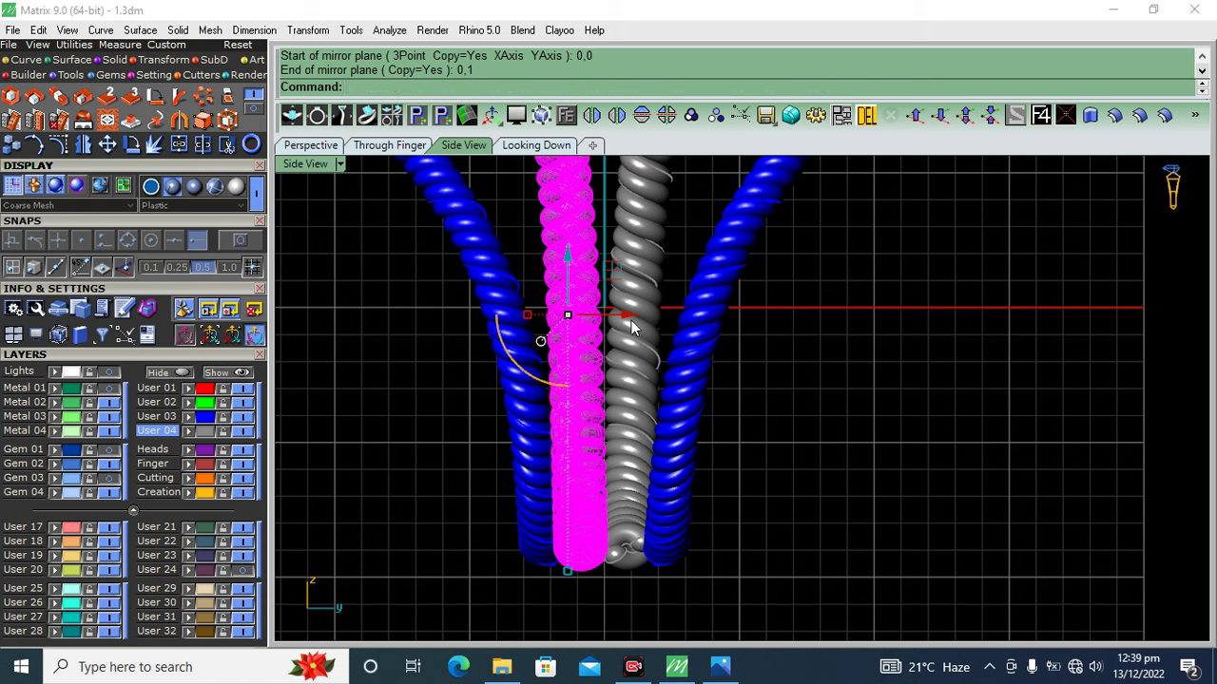
drag(632, 328, 580, 328)
key(ctrl+z)
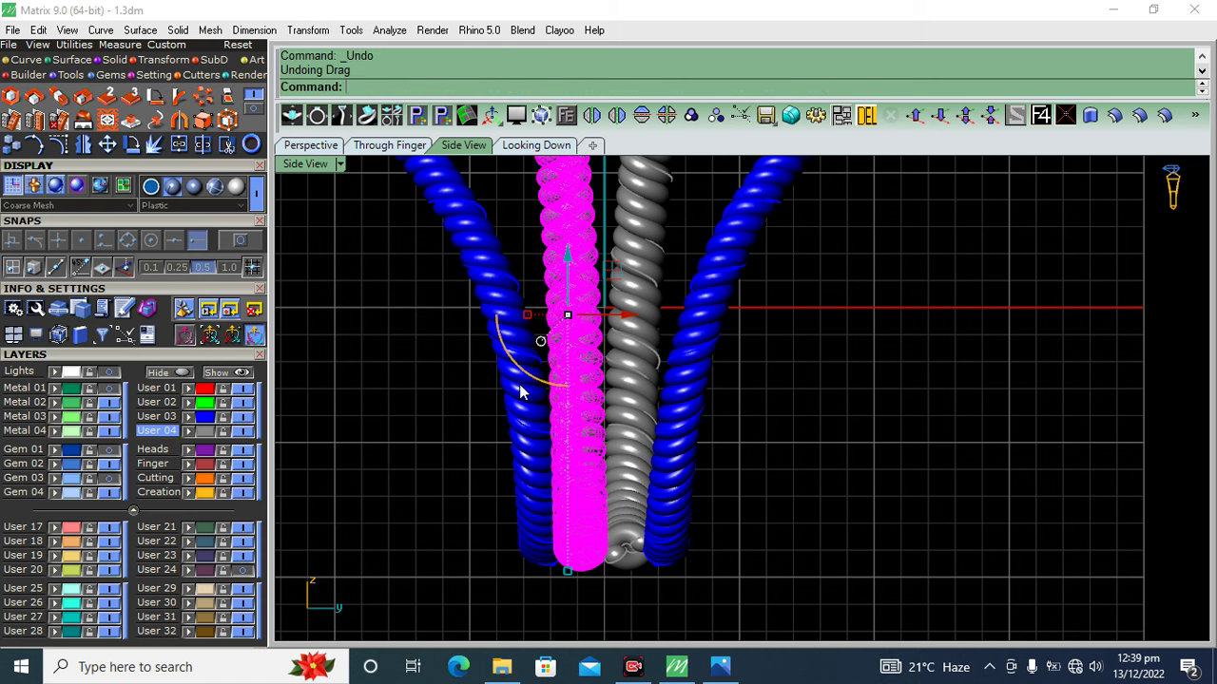
click(471, 295)
drag(519, 320, 516, 317)
click(912, 434)
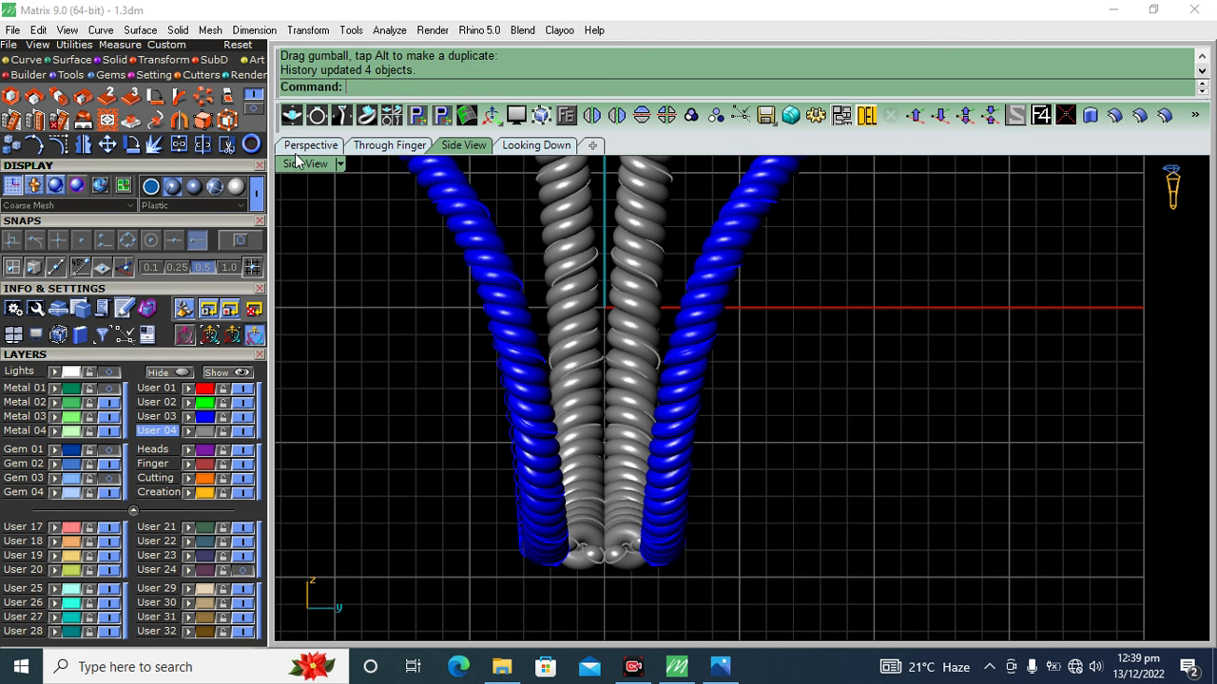
click(309, 146)
mouse_move(454, 343)
right_down()
mouse_move(613, 437)
mouse_move(626, 260)
mouse_move(579, 434)
mouse_move(541, 499)
right_up()
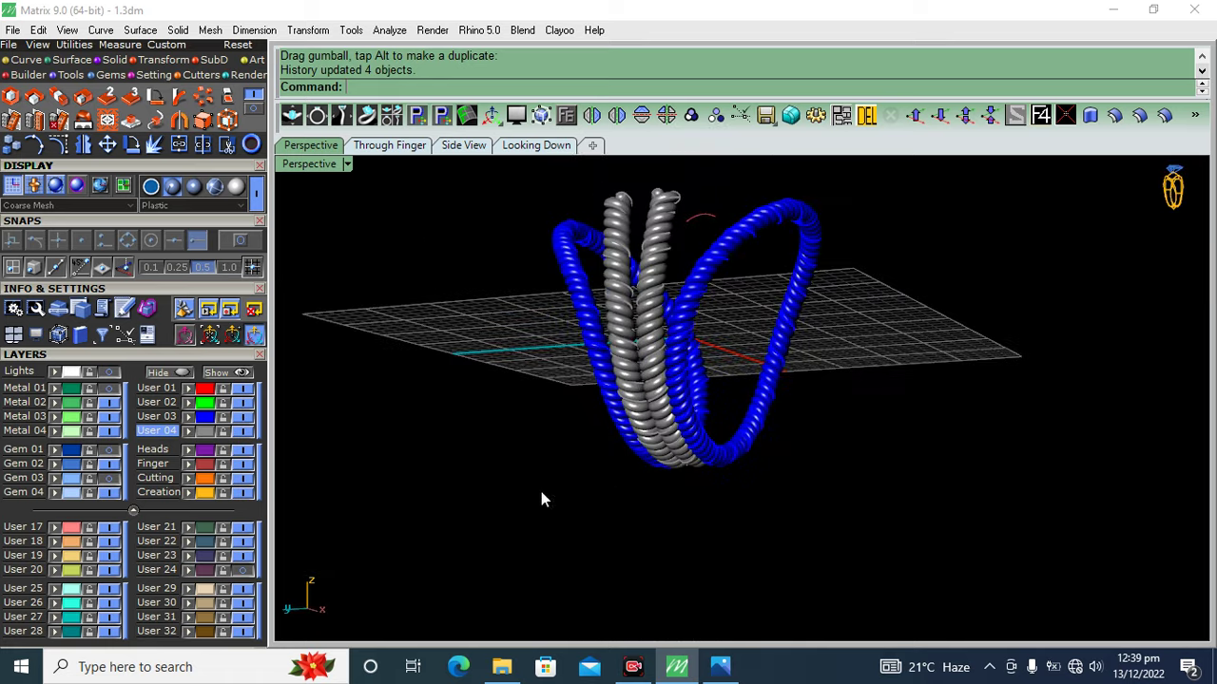
- Show the Metal 01 head layer and the gemstone layers again
click(105, 393)
mouse_move(516, 386)
right_down()
mouse_move(592, 429)
mouse_move(579, 311)
mouse_move(635, 299)
mouse_move(806, 334)
mouse_move(777, 358)
right_up()
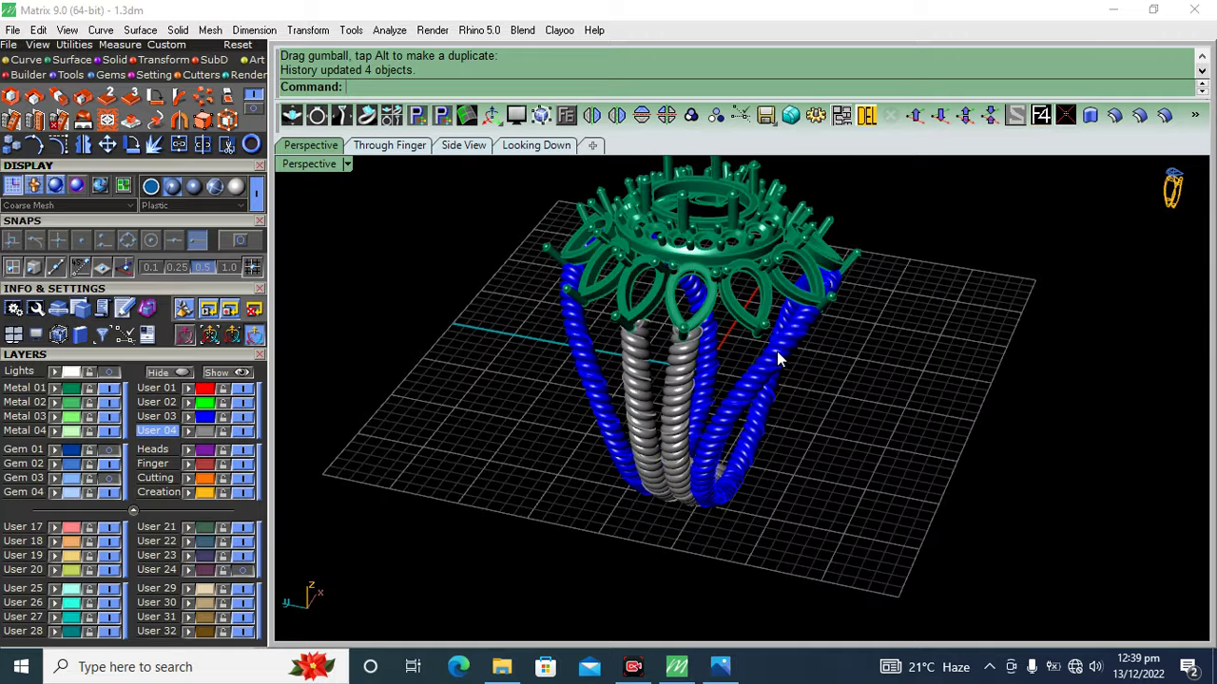
click(109, 478)
click(110, 449)
scroll(676, 391, up, 3)
- Mirror the blue and grey shank coils to the opposite side of the ring
click(677, 392)
shift+click(636, 385)
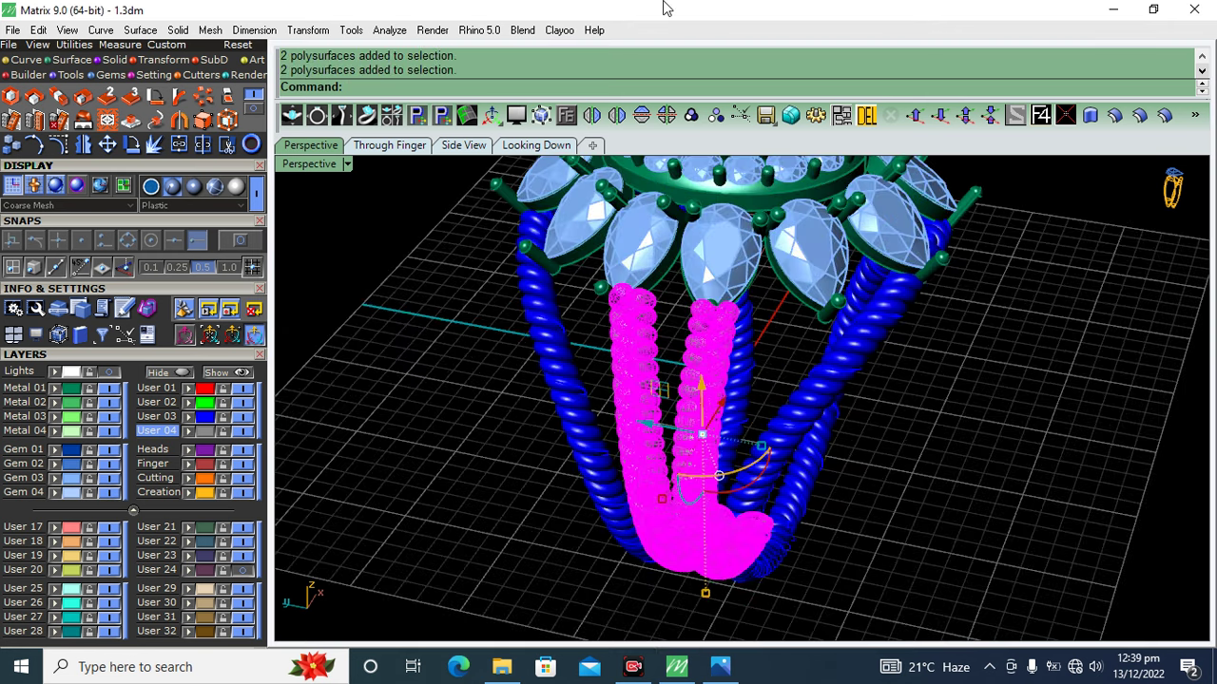
click(591, 115)
mouse_move(874, 453)
right_down()
mouse_move(570, 348)
mouse_move(704, 383)
mouse_move(580, 379)
mouse_move(660, 399)
right_up()
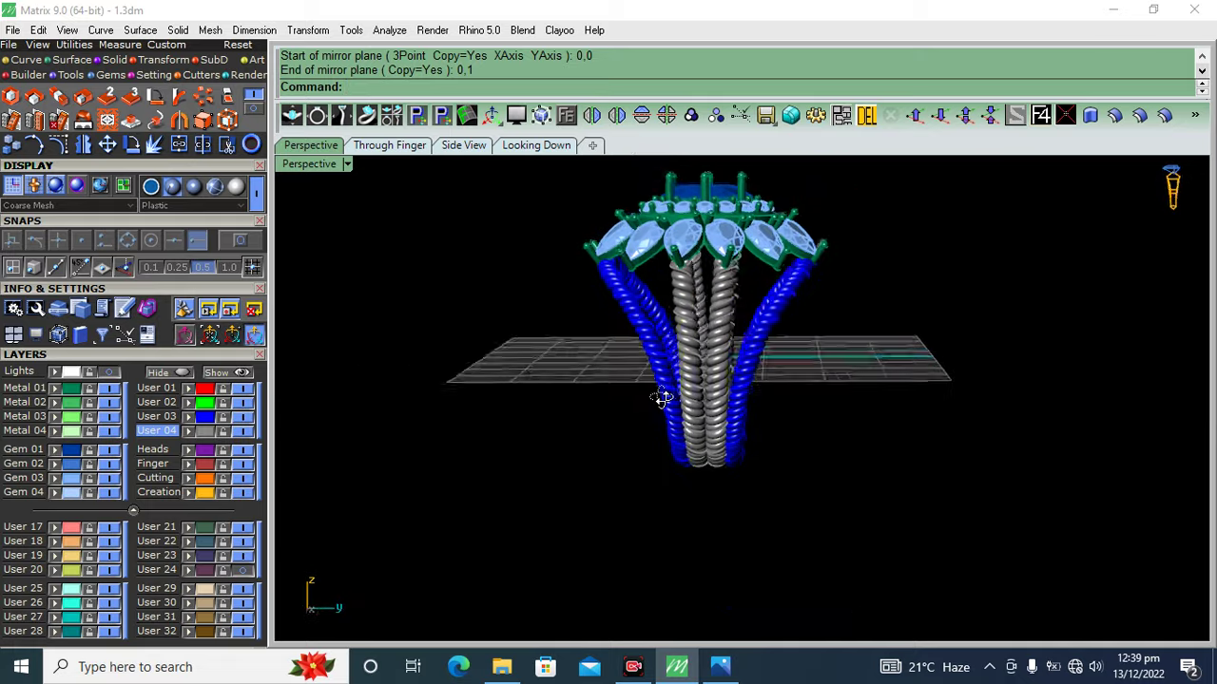
scroll(524, 339, up, 3)
scroll(917, 380, up, 2)
right_drag(917, 380, 809, 330)
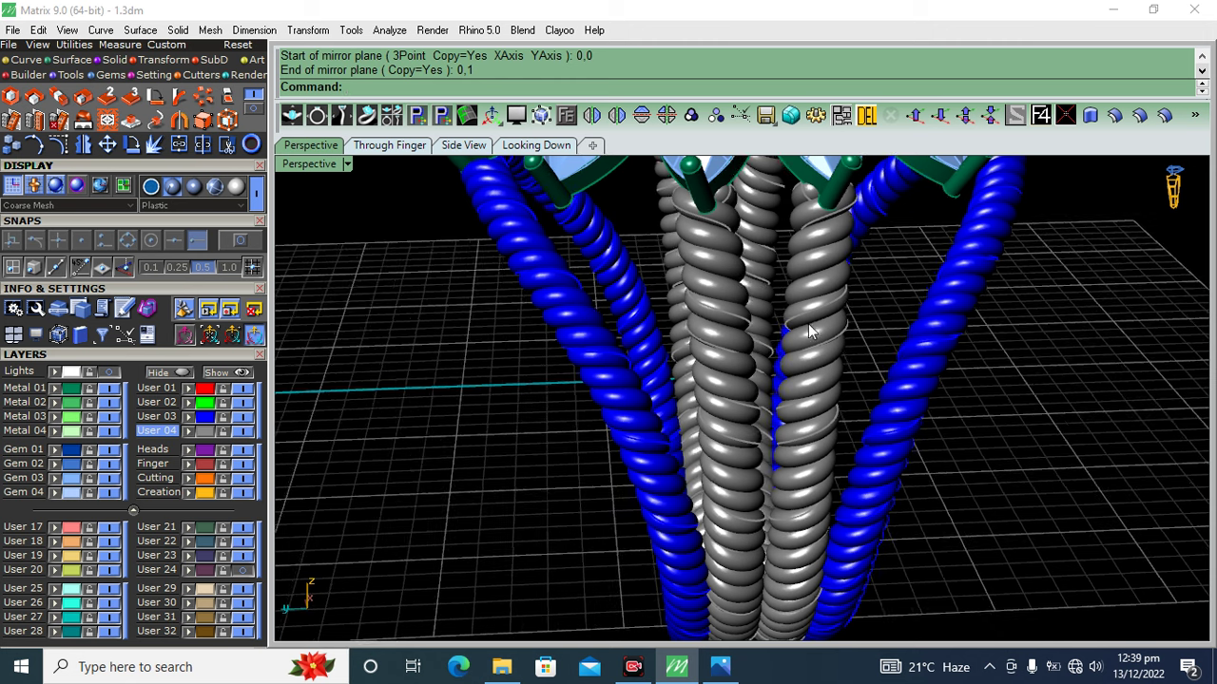
- Drag the mirrored coils into place on the right side
click(644, 398)
right_drag(646, 399, 589, 356)
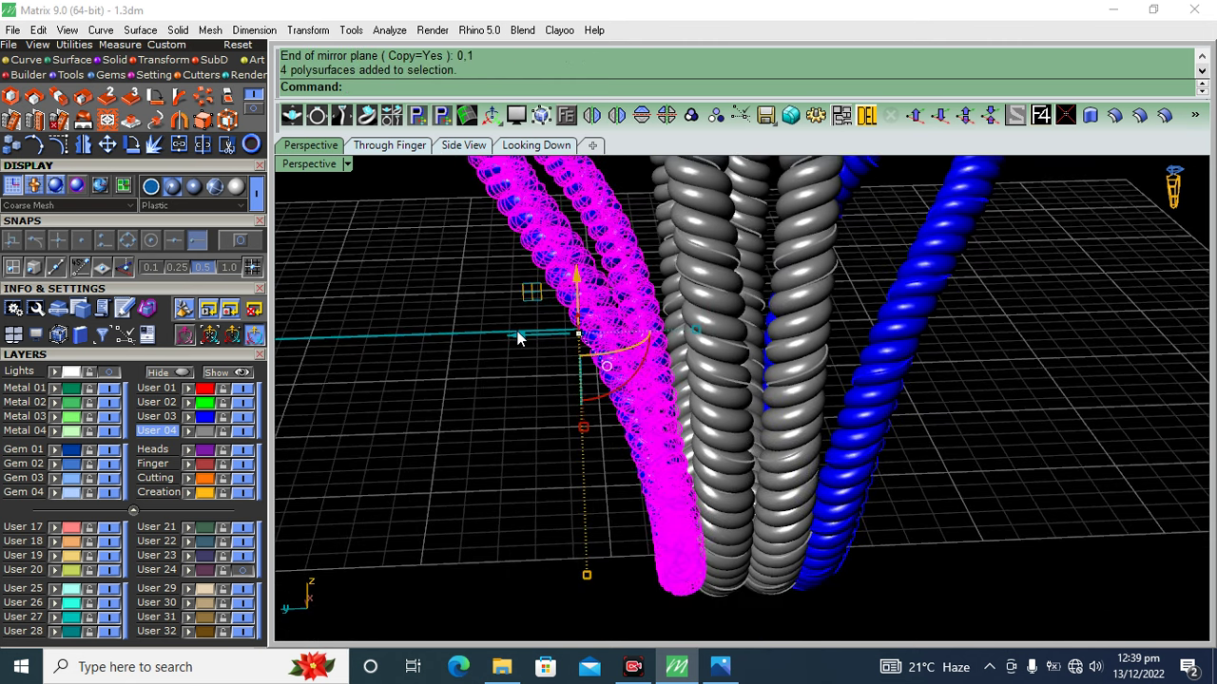
drag(518, 338, 524, 337)
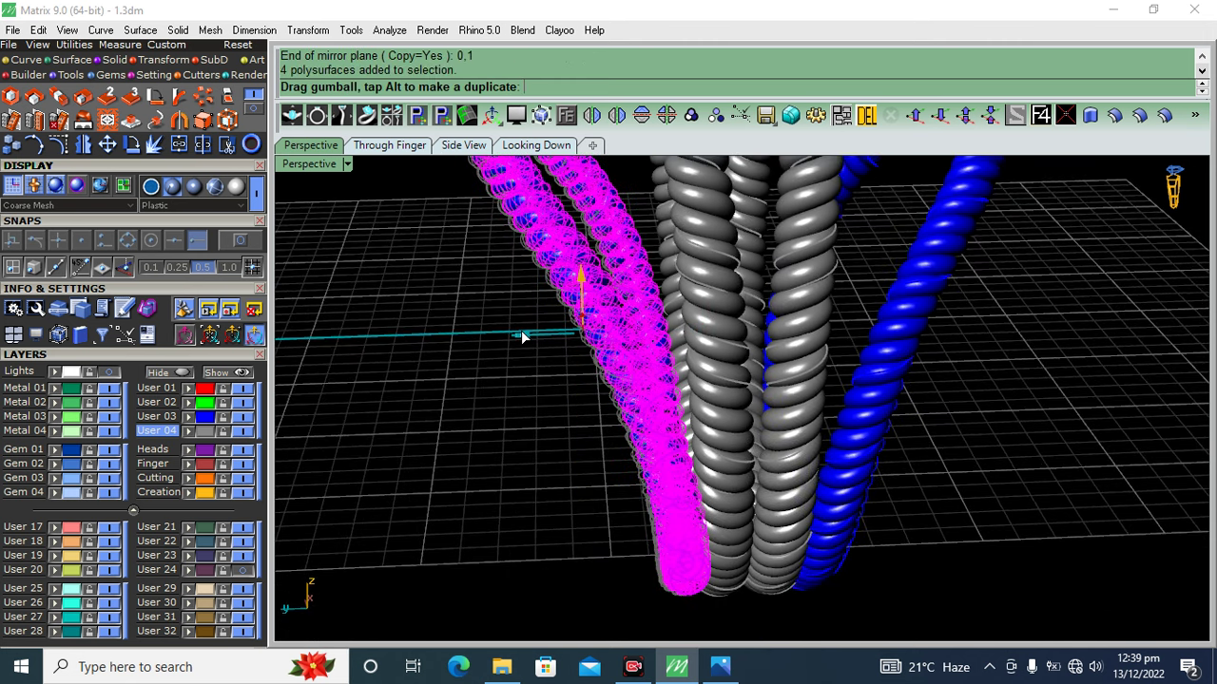
click(462, 381)
key(ctrl+z)
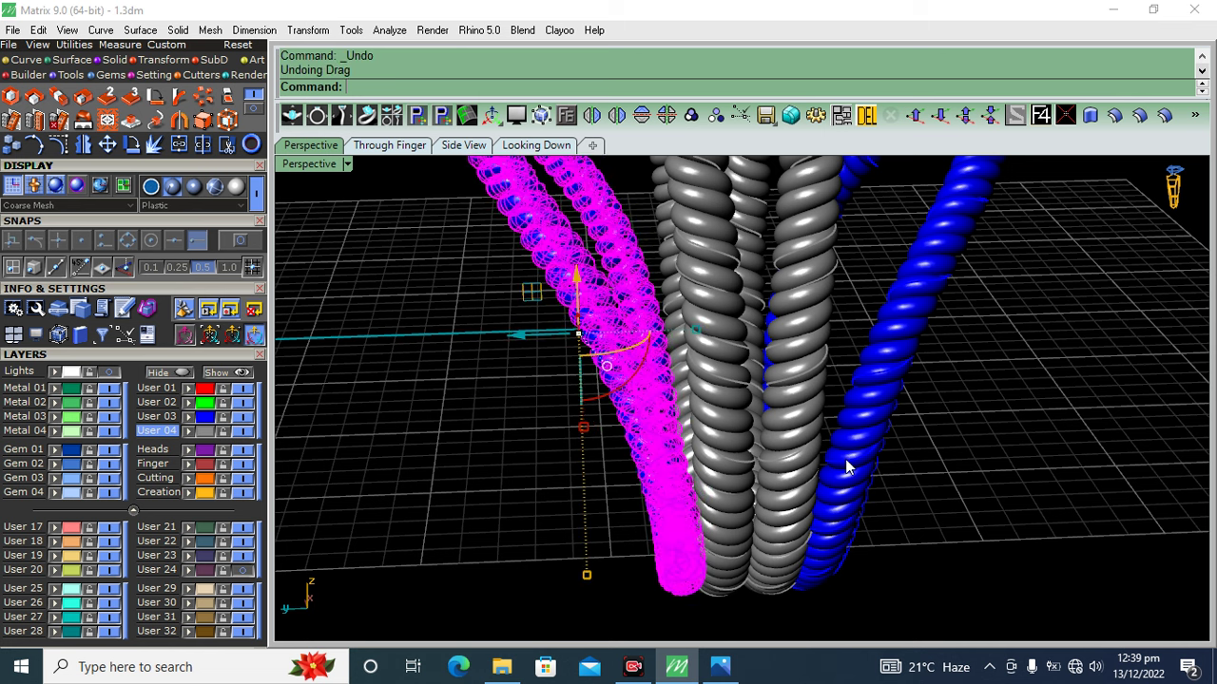
drag(836, 331, 840, 333)
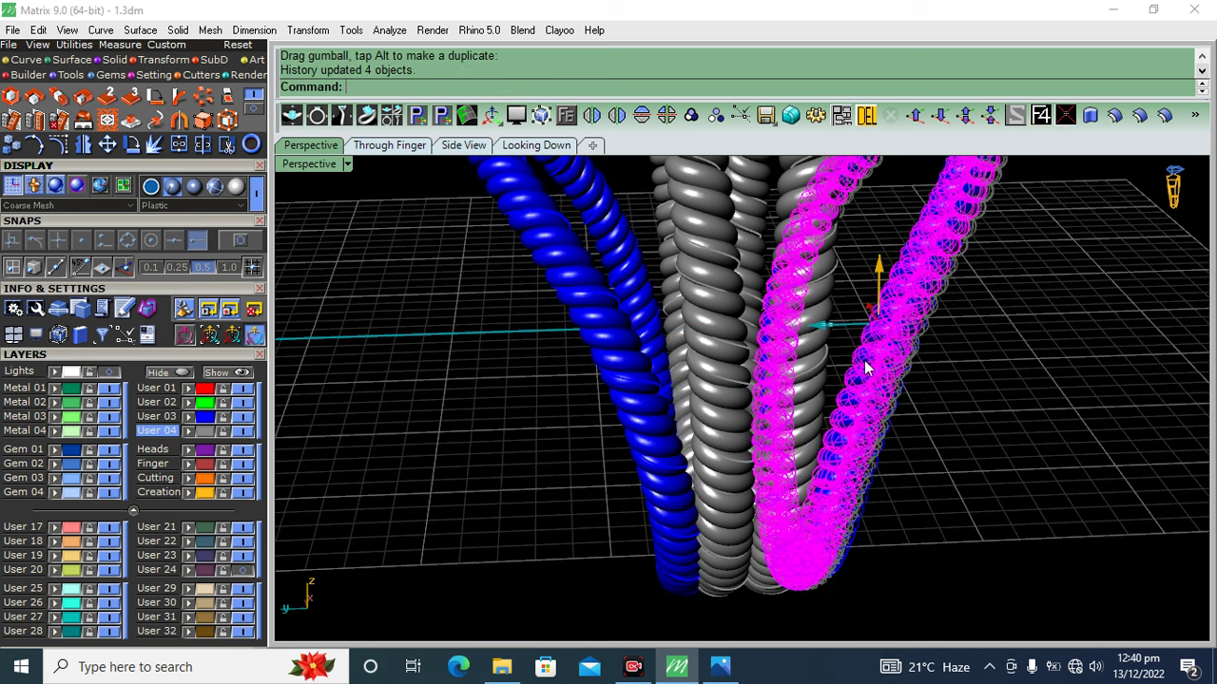
- Select the two twisted shank wires and view the ring through the finger opening
scroll(724, 452, down, 5)
mouse_move(724, 452)
right_down()
mouse_move(512, 440)
mouse_move(746, 359)
mouse_move(573, 322)
right_up()
scroll(573, 322, up, 5)
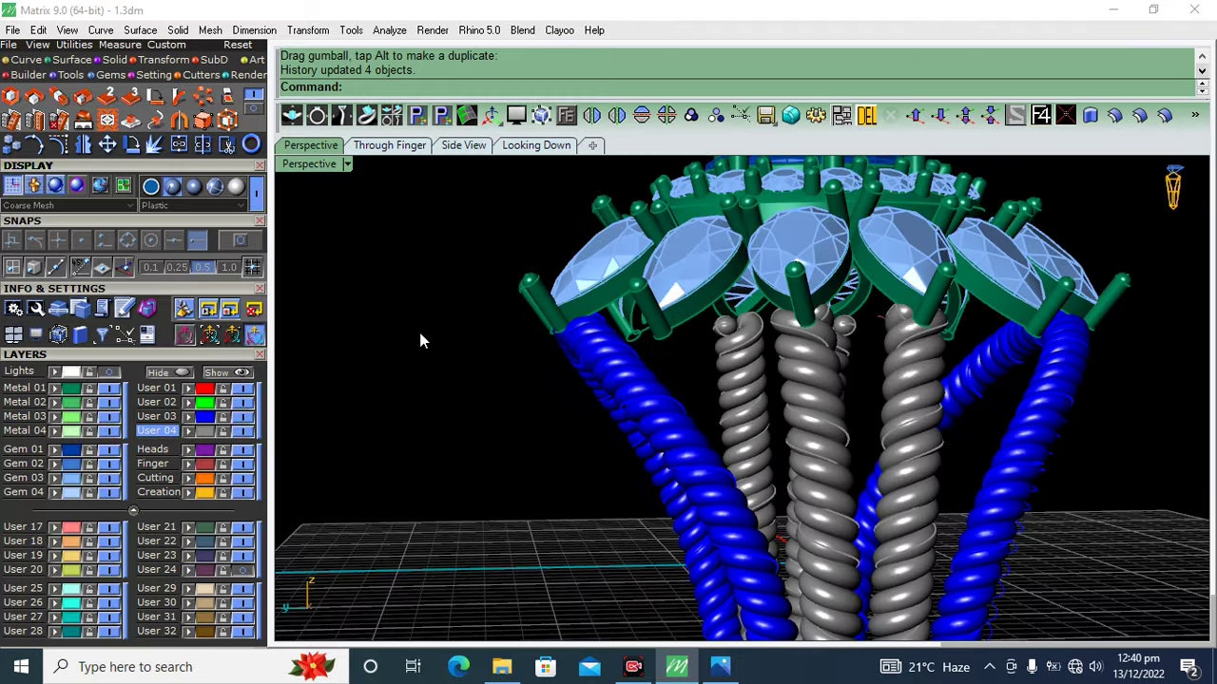
scroll(421, 339, down, 5)
right_drag(421, 339, 624, 307)
scroll(592, 324, up, 3)
click(592, 327)
shift+click(513, 304)
scroll(513, 304, down, 3)
click(407, 149)
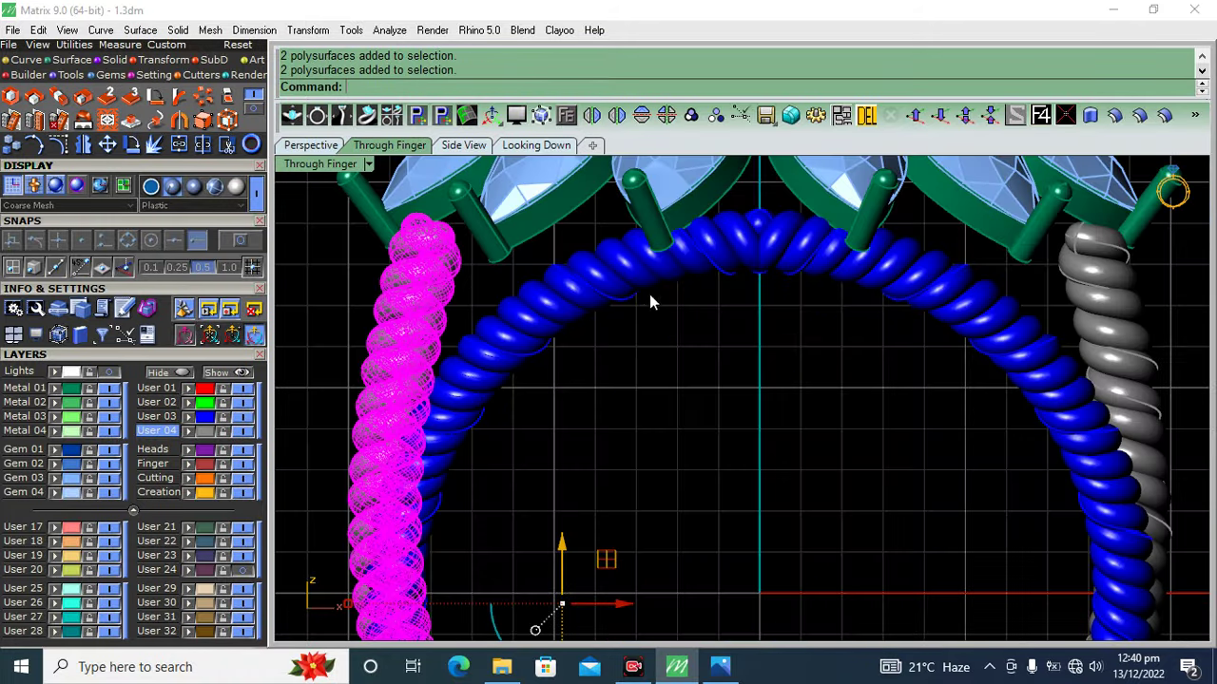
- Abandon a one-direction stretch and start a bounding-box cage edit aligned to the construction plane
click(61, 100)
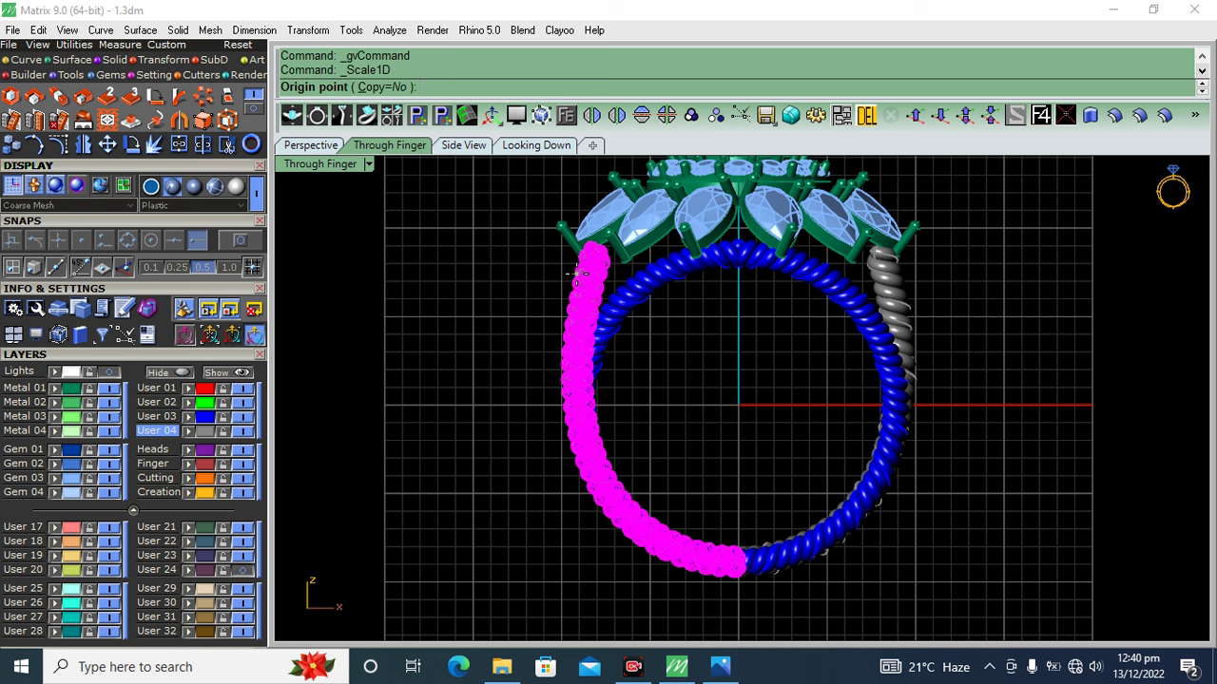
click(738, 561)
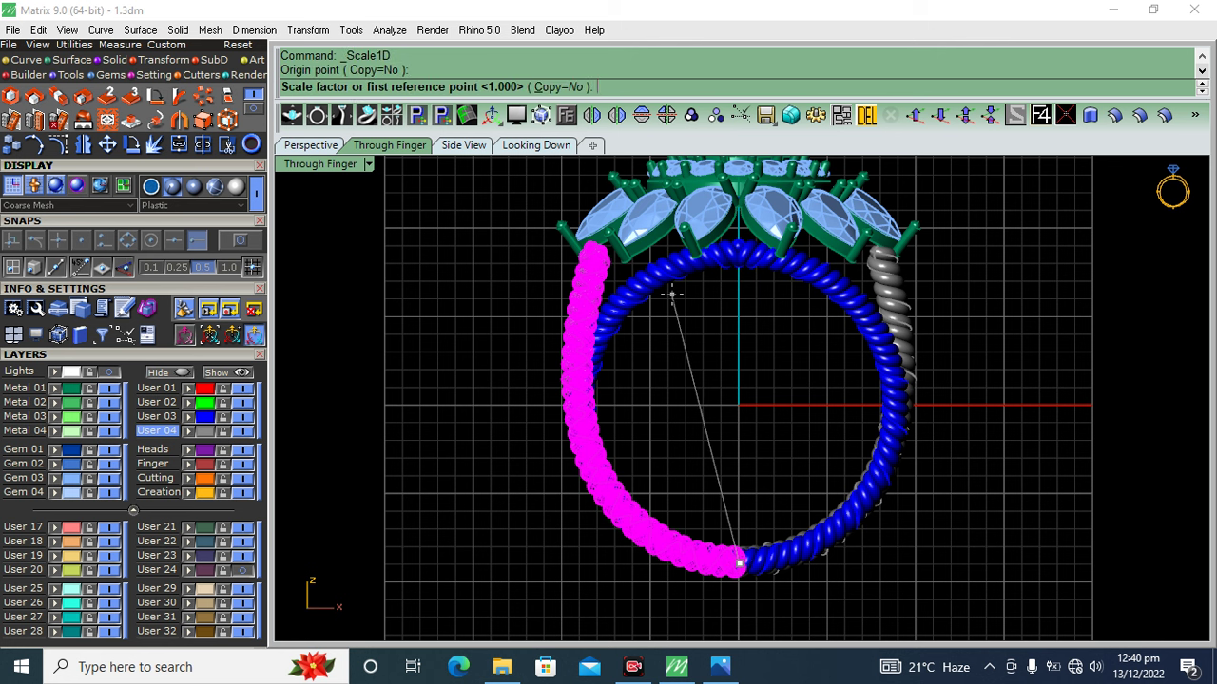
key(Escape)
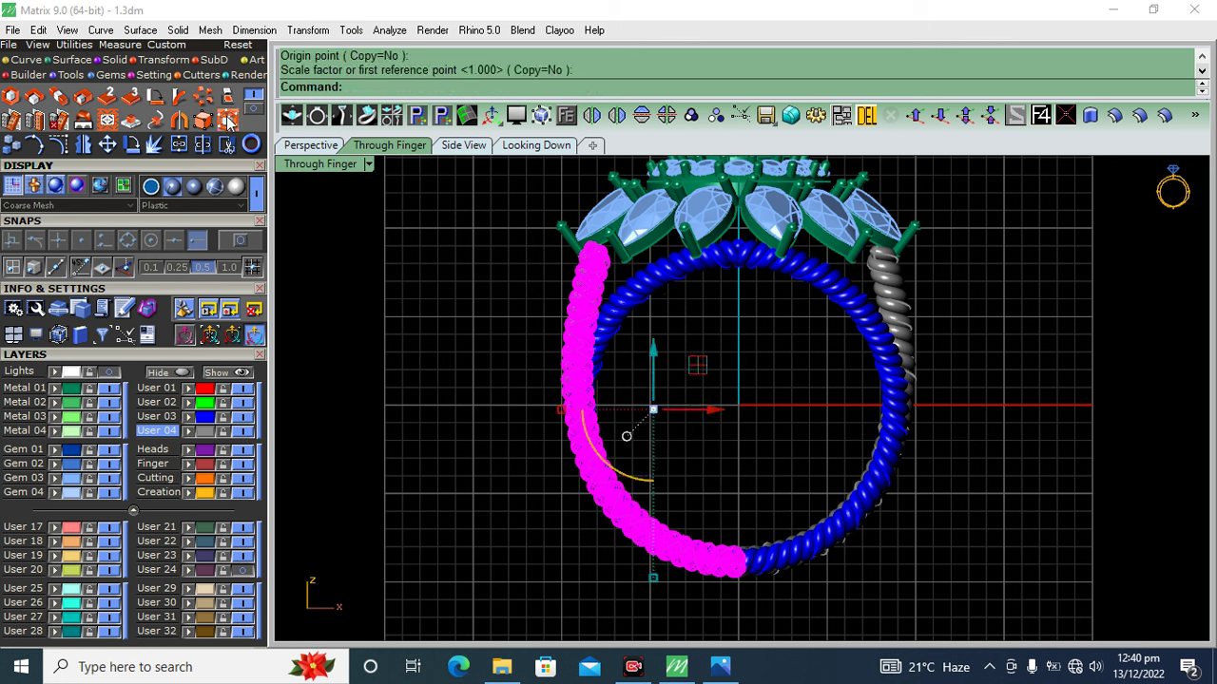
click(228, 122)
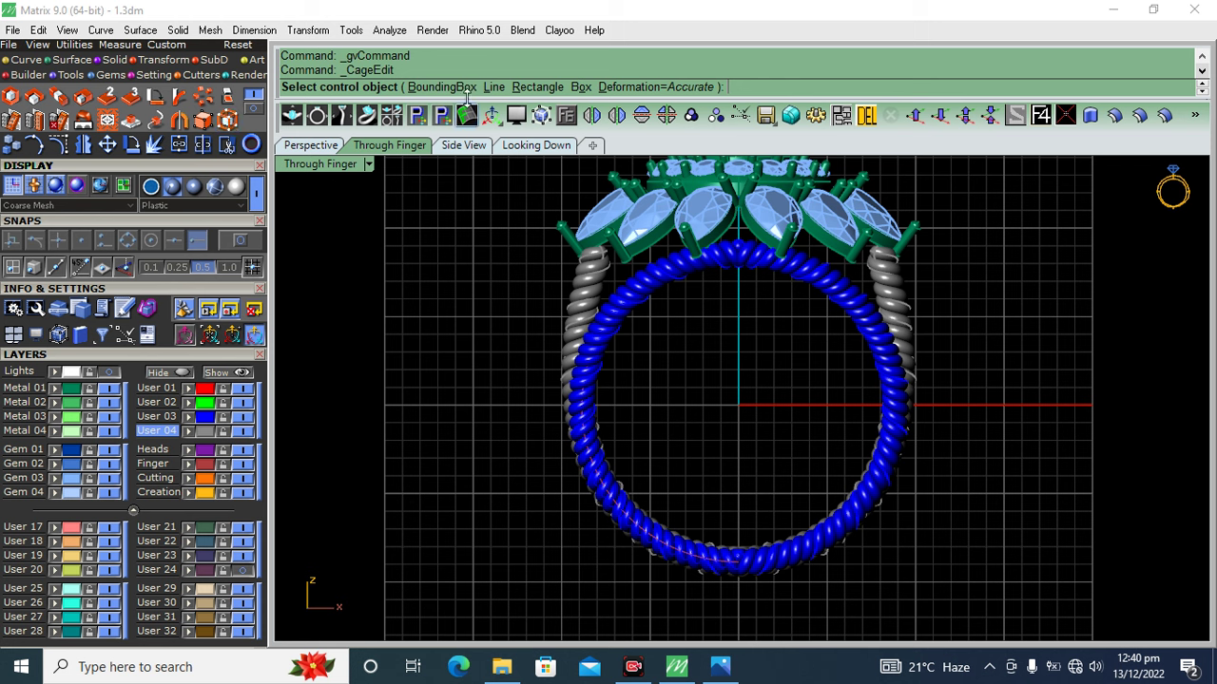
click(436, 87)
click(468, 85)
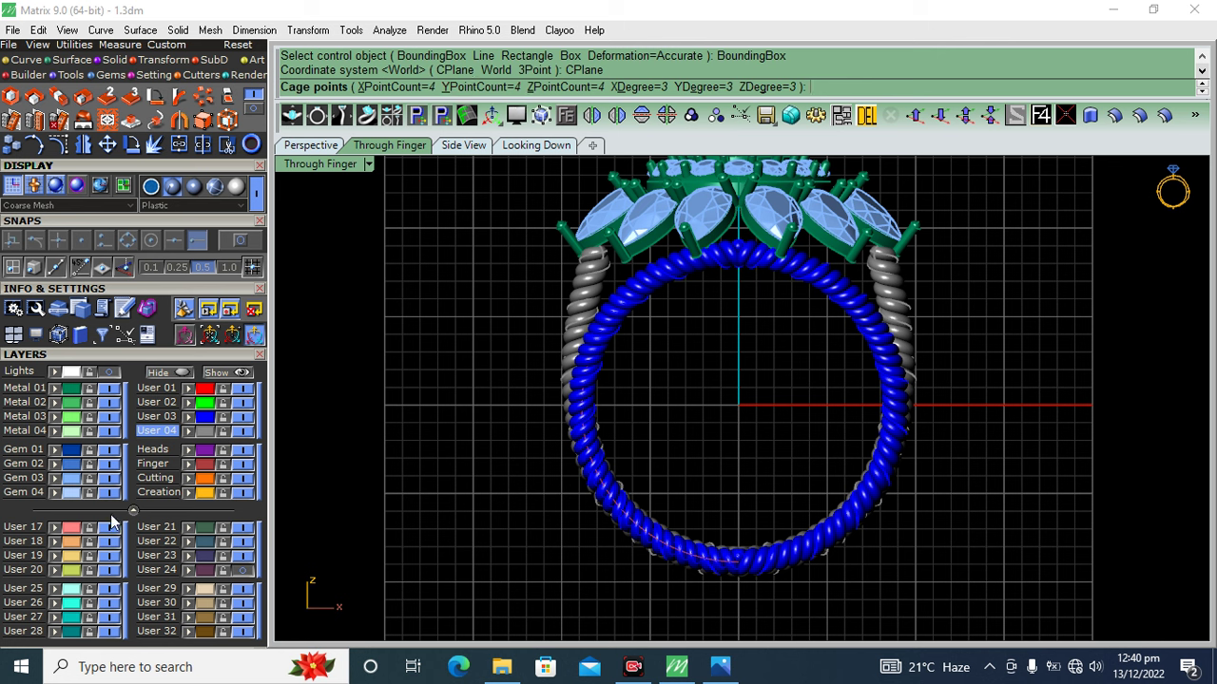
- Hide the Metal 01 and Gem 03 layers and finish setting up the deformation cage
click(109, 389)
click(110, 478)
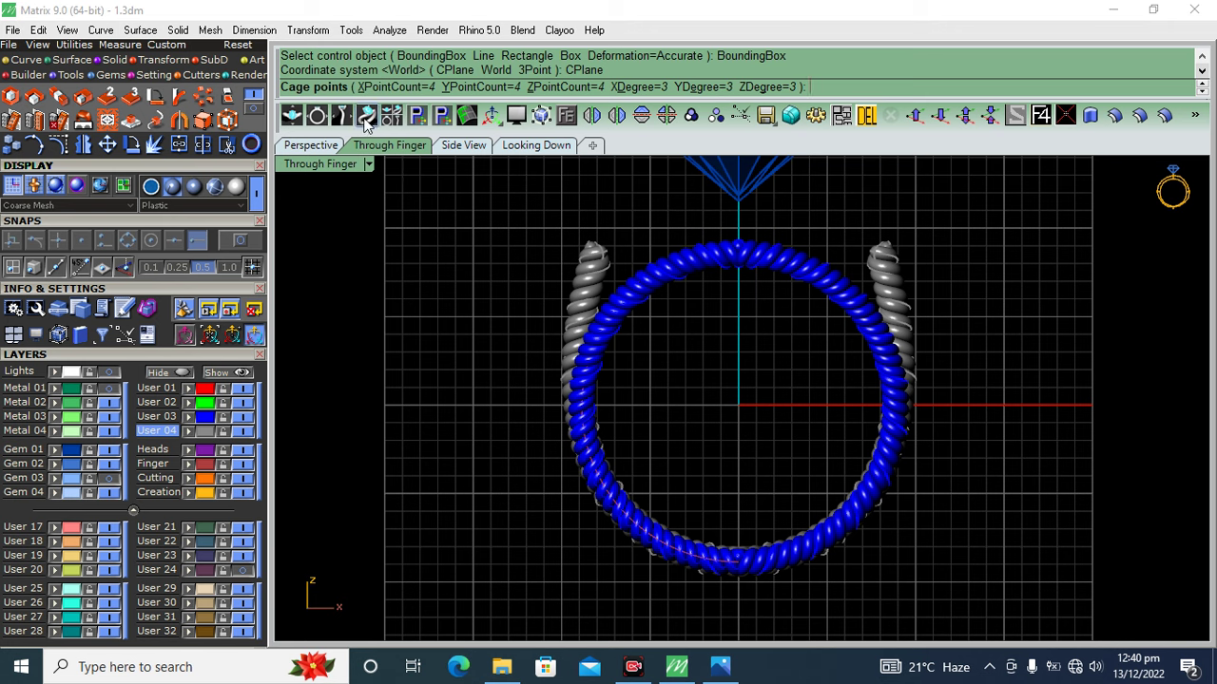
click(537, 145)
scroll(487, 301, down, 5)
scroll(775, 359, up, 4)
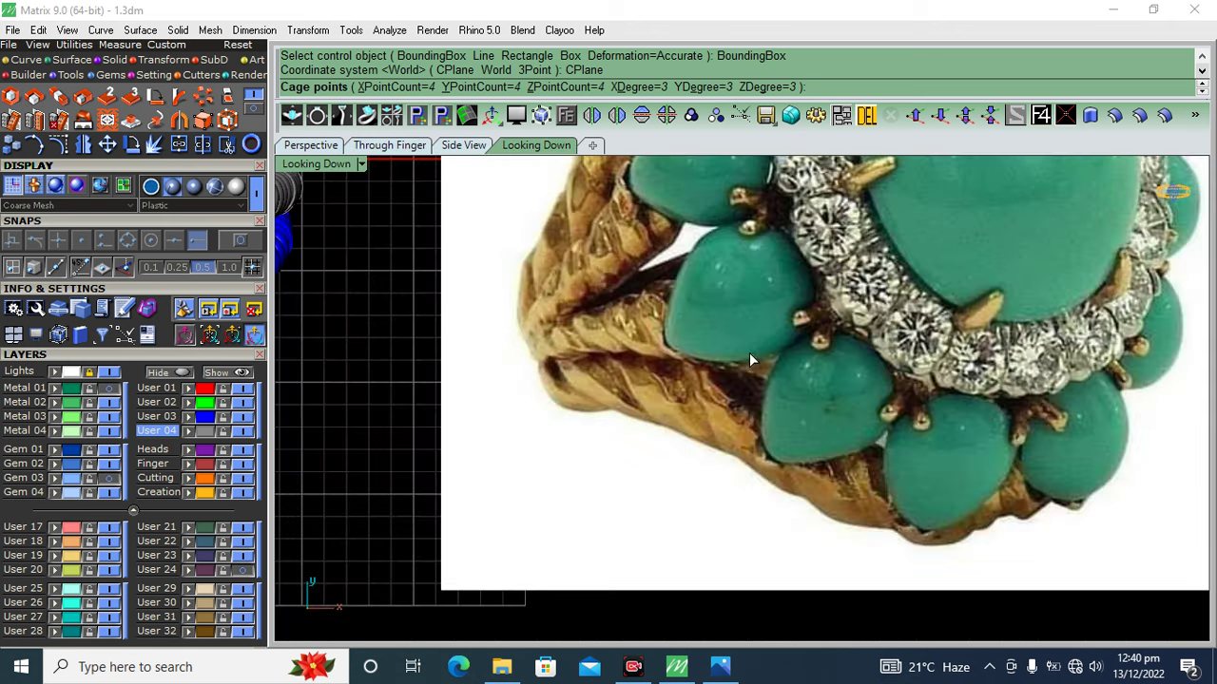
scroll(736, 328, up, 1)
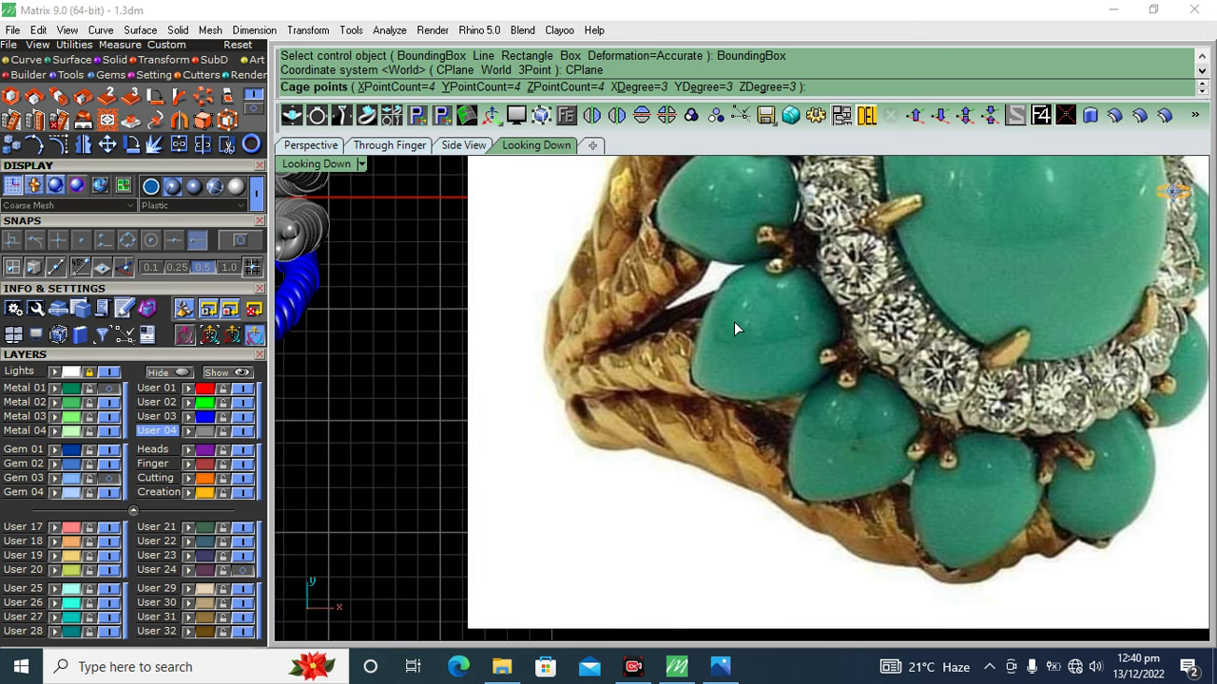
scroll(733, 328, down, 3)
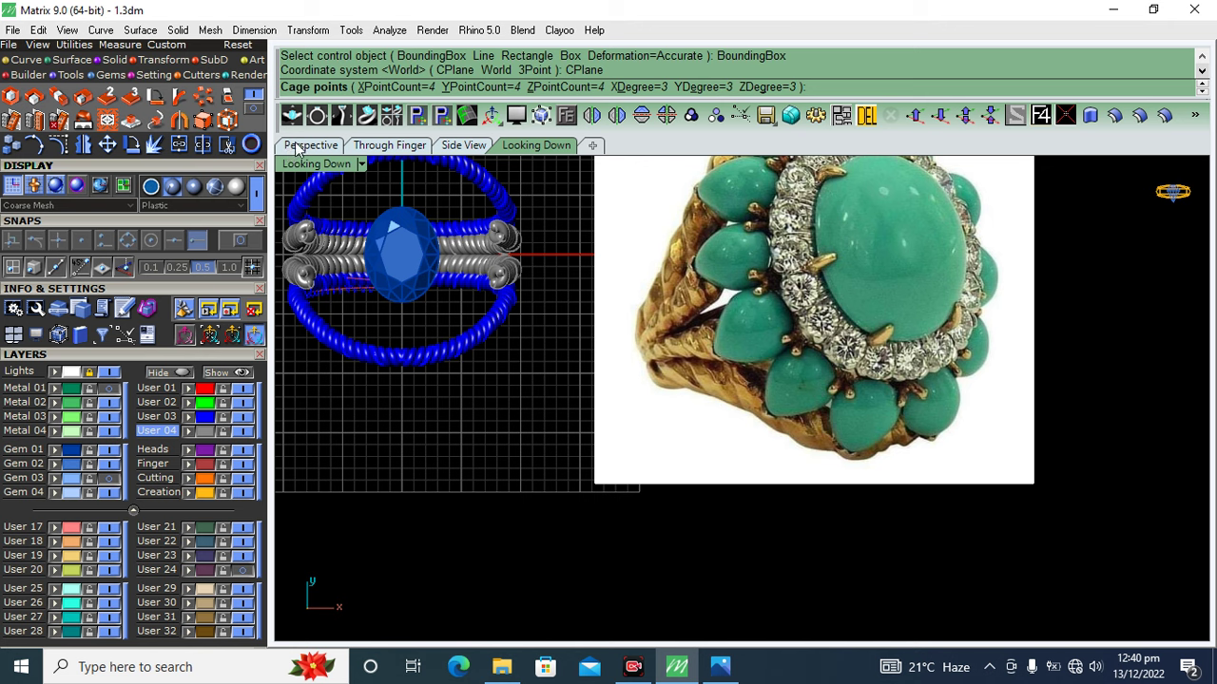
click(297, 146)
right_drag(665, 314, 777, 367)
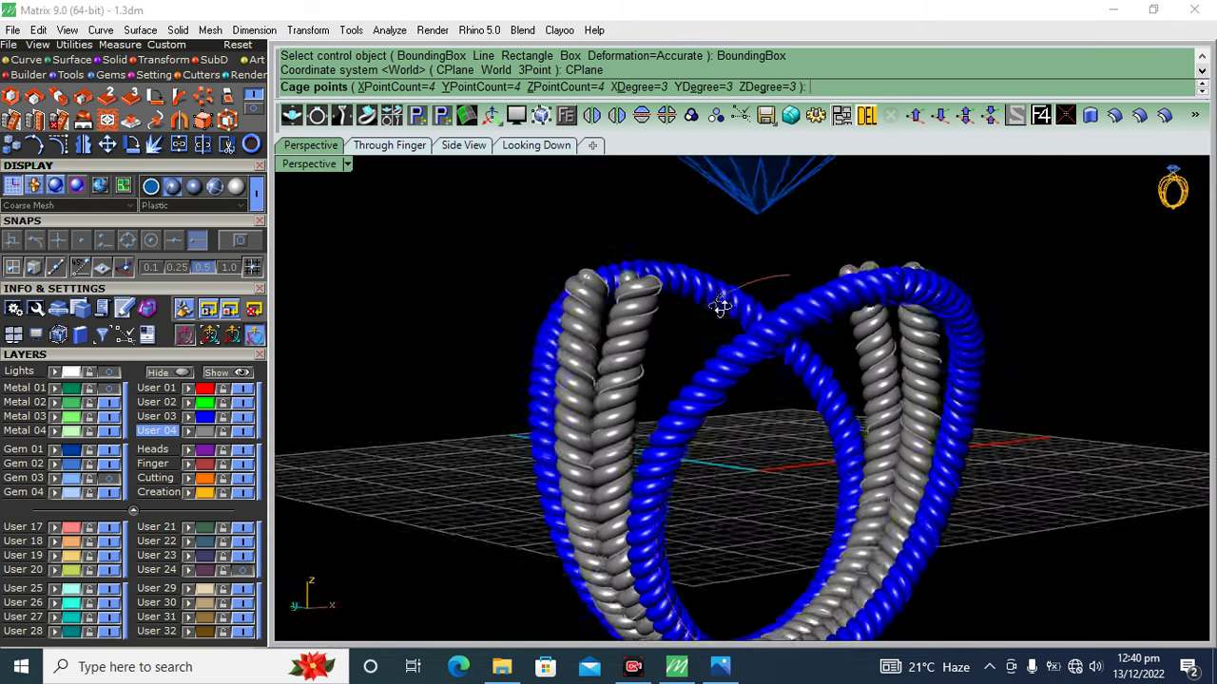
scroll(778, 367, up, 3)
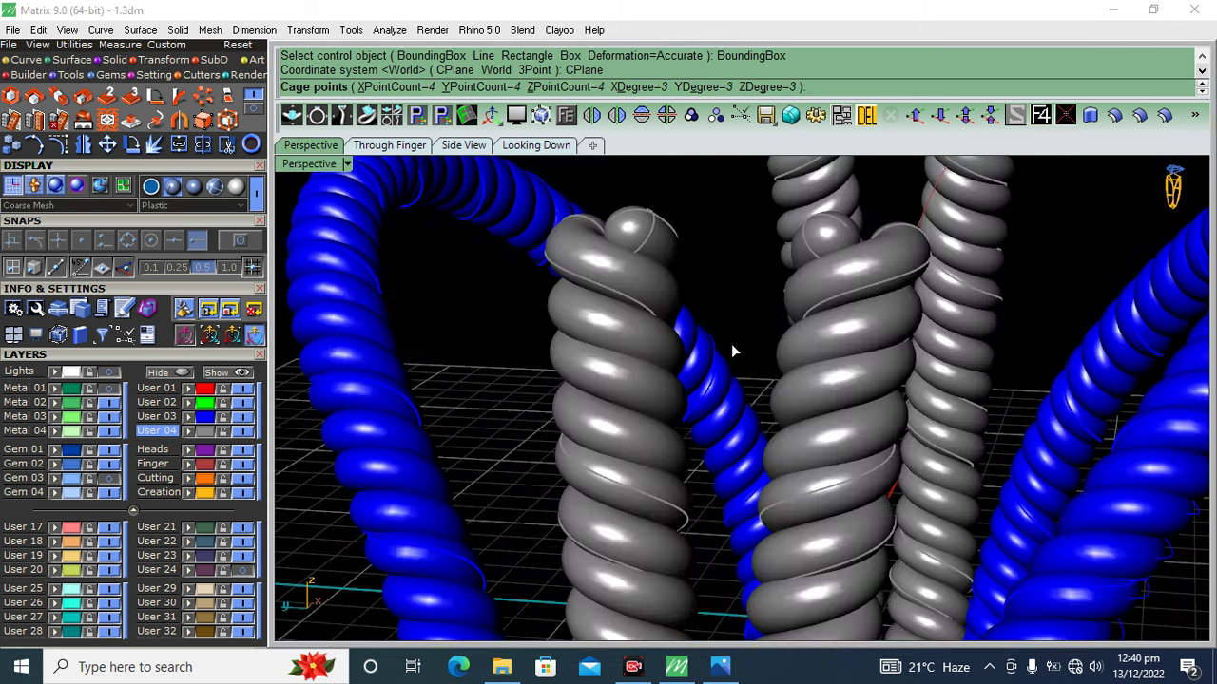
scroll(715, 400, down, 5)
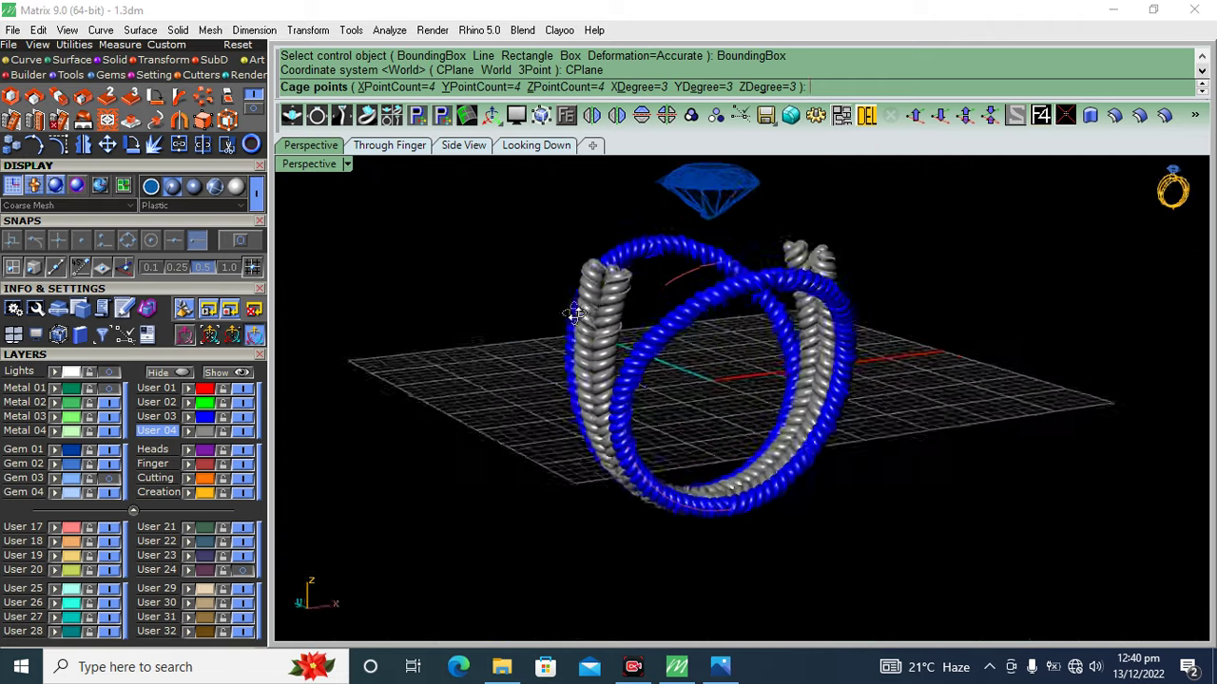
key(Return)
key(Return)
- Select the top row of cage points and raise the shank tops up to the green head
right_drag(662, 249, 620, 228)
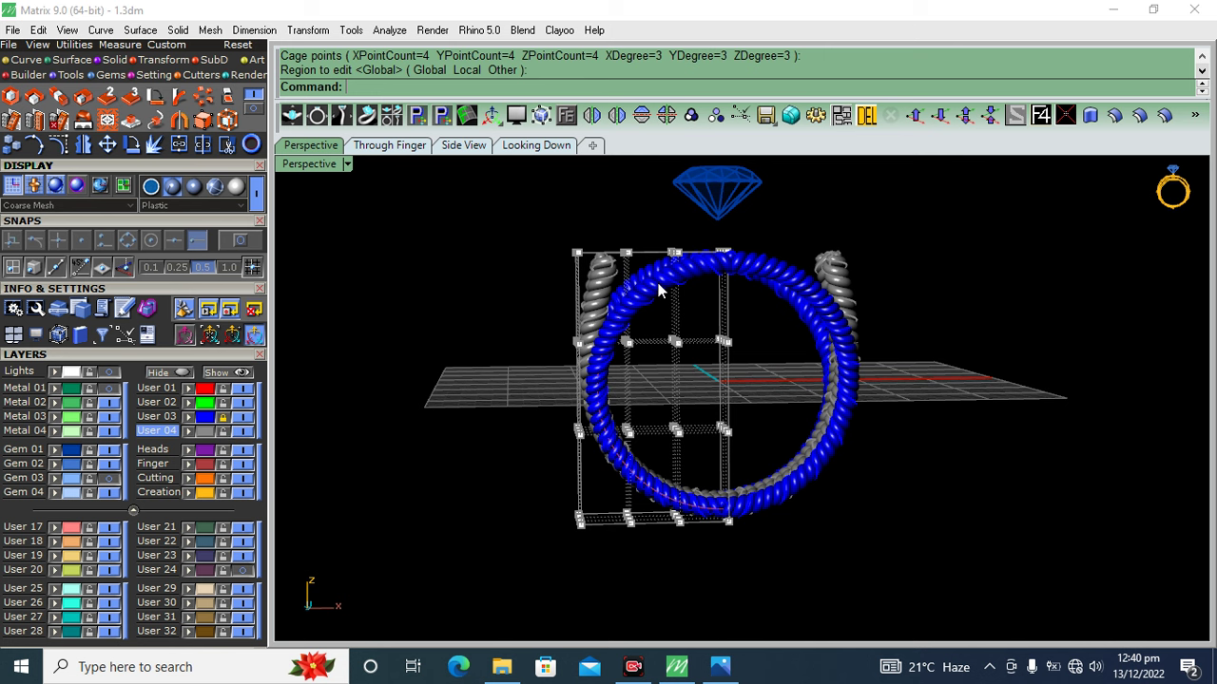
scroll(673, 250, up, 2)
drag(829, 226, 425, 300)
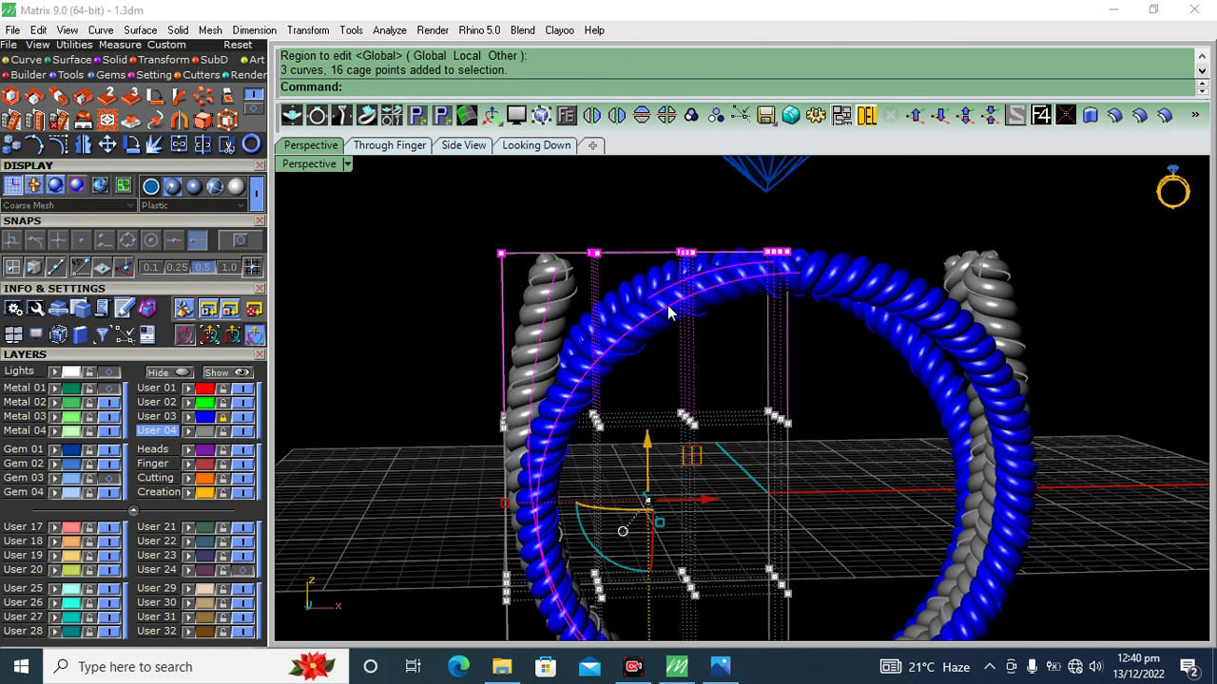
click(103, 390)
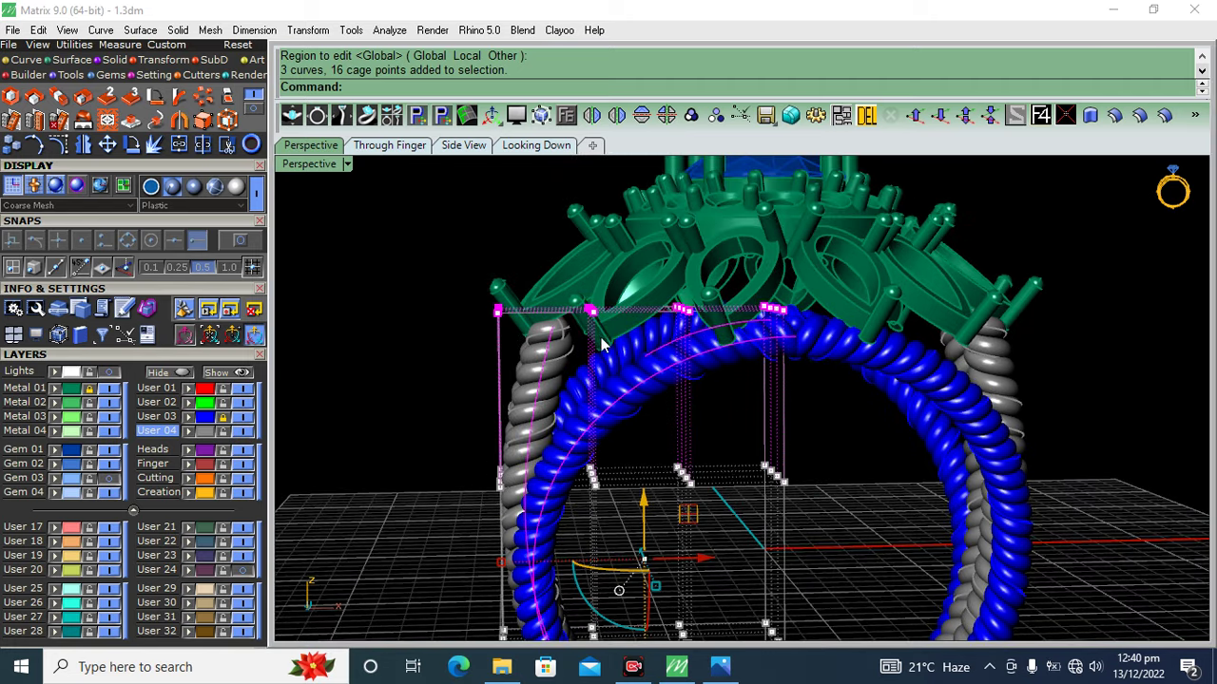
ctrl+drag(470, 529, 661, 373)
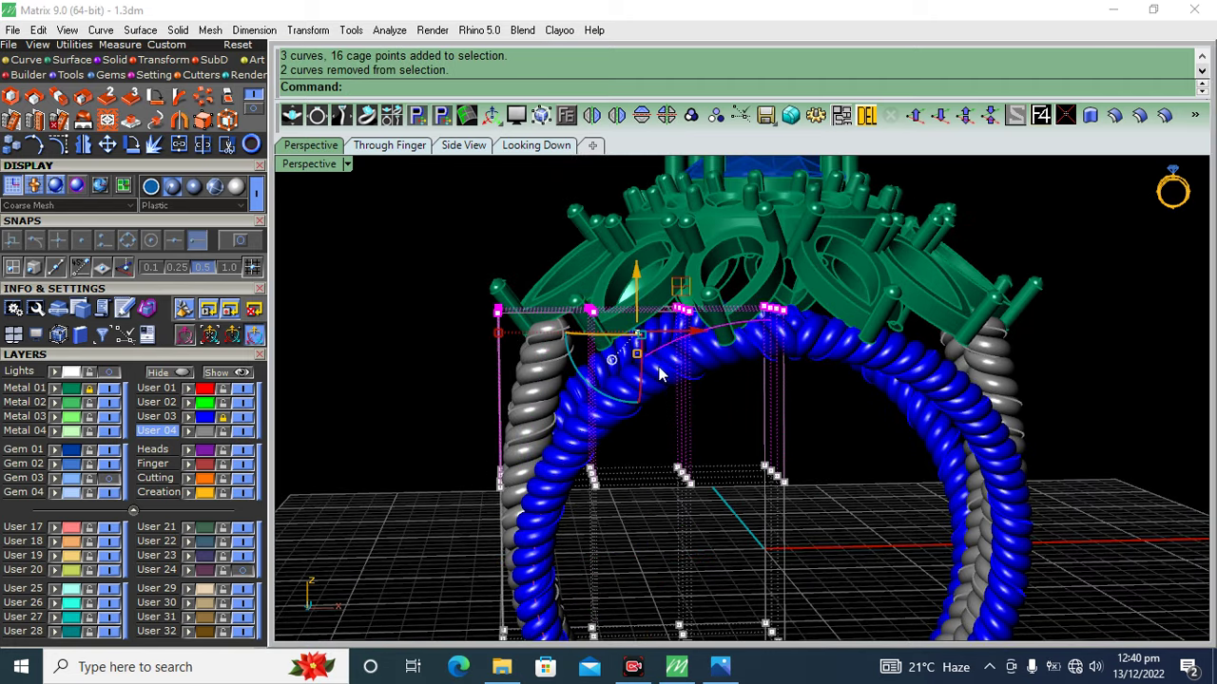
drag(636, 282, 654, 274)
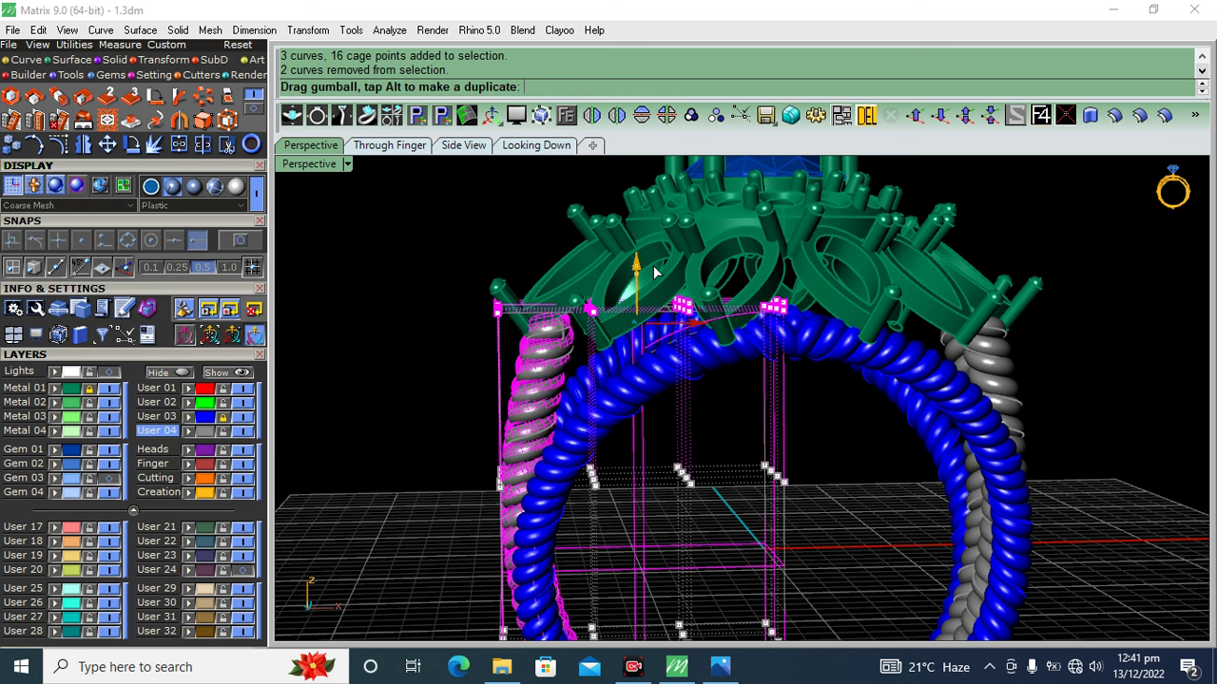
drag(654, 274, 648, 280)
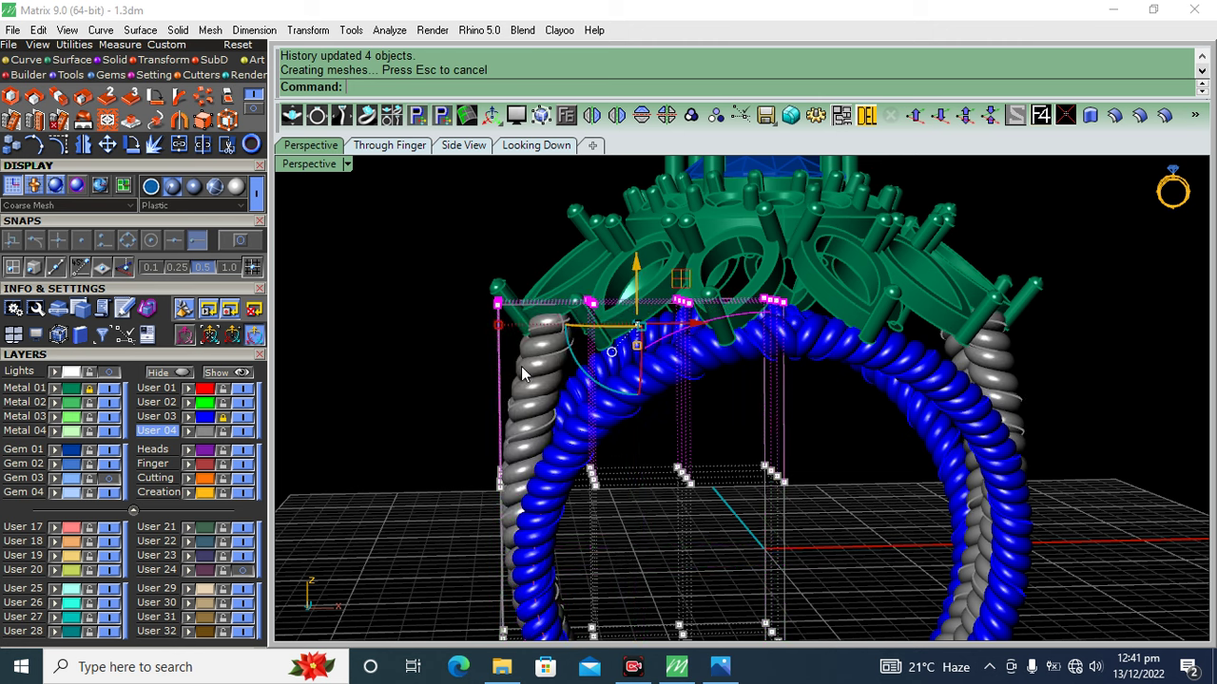
- Delete the deformation cage and turn Gem 03 back on to show the light-blue gems
right_drag(538, 373, 581, 379)
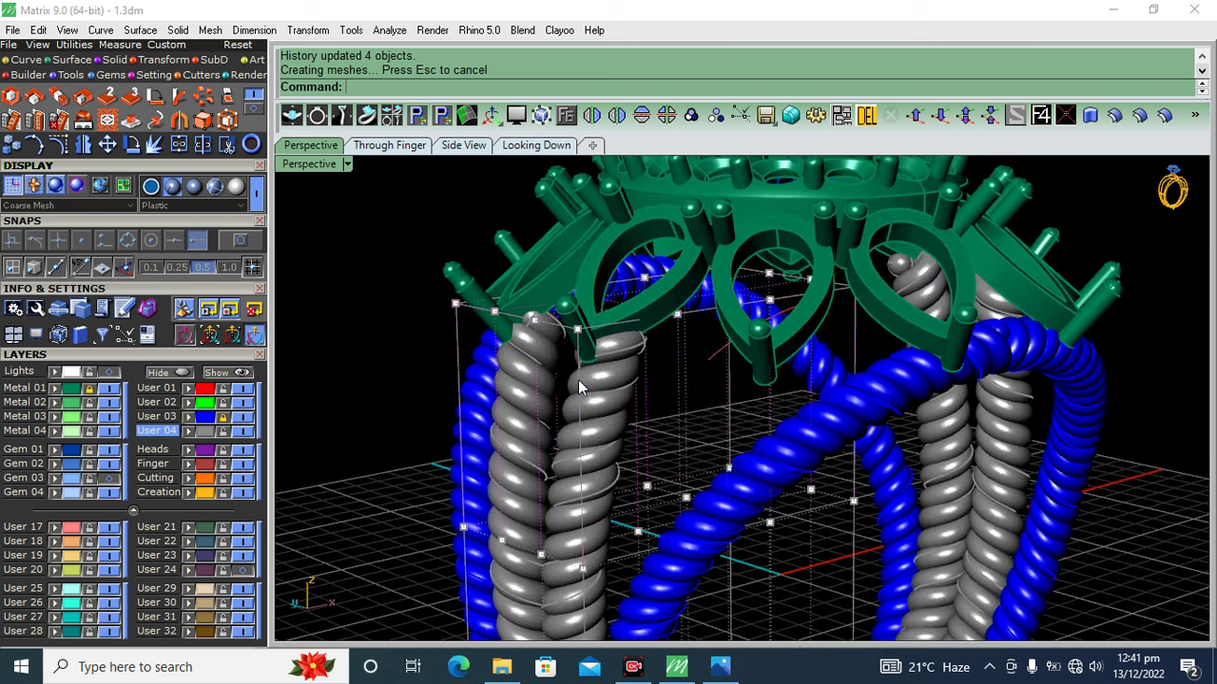
click(460, 327)
key(Delete)
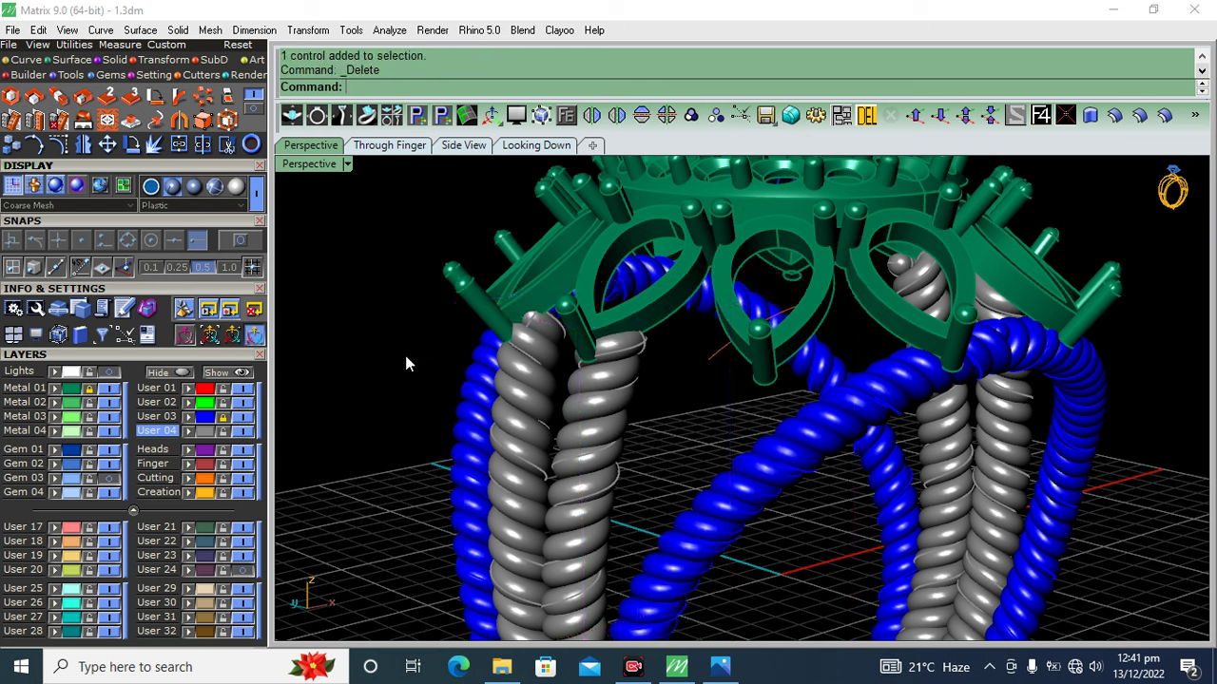
click(111, 479)
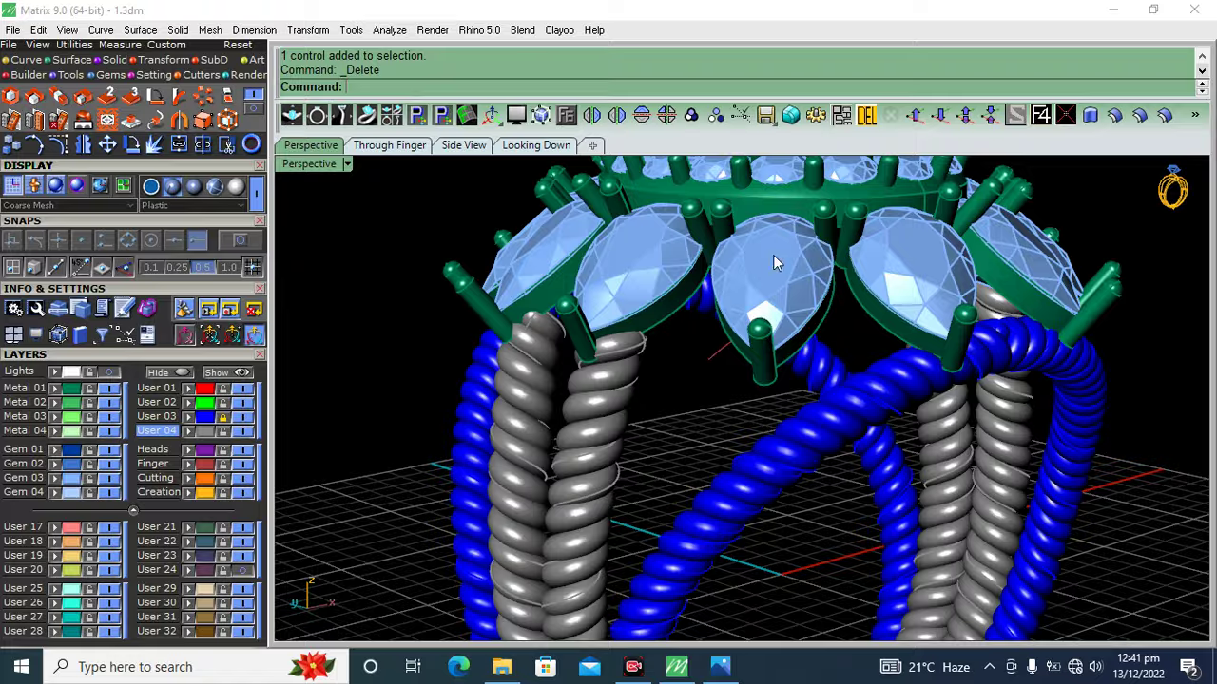
scroll(747, 269, down, 5)
mouse_move(842, 355)
right_down()
mouse_move(918, 321)
mouse_move(998, 331)
mouse_move(937, 339)
mouse_move(467, 314)
mouse_move(640, 389)
mouse_move(602, 407)
mouse_move(638, 472)
right_up()
click(390, 145)
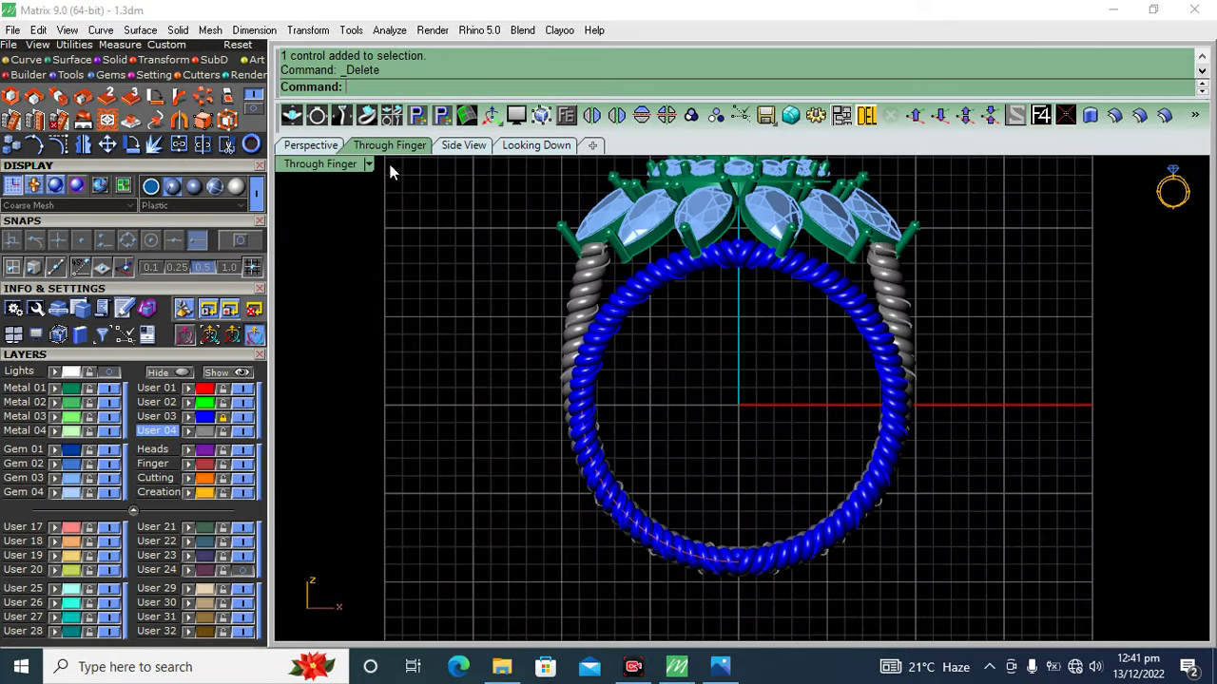
- Delete the three old rail curves and create a Swiss 15 3/4 ring rail circle
scroll(709, 333, up, 1)
scroll(652, 257, up, 2)
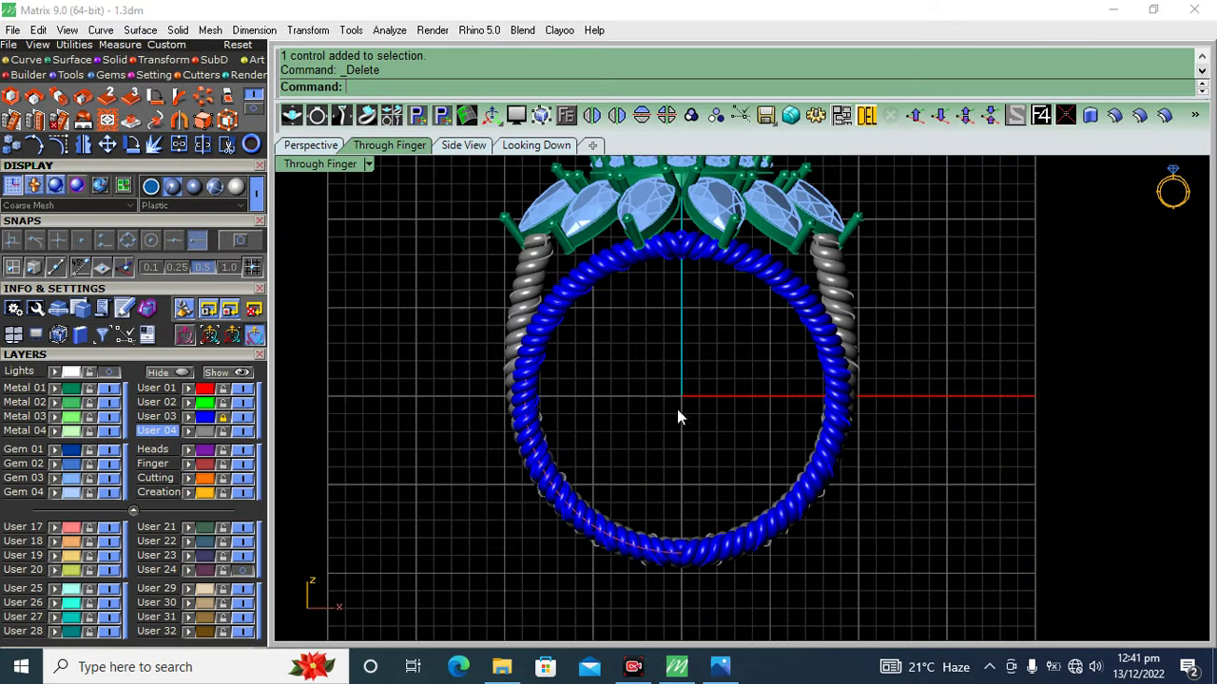
click(205, 472)
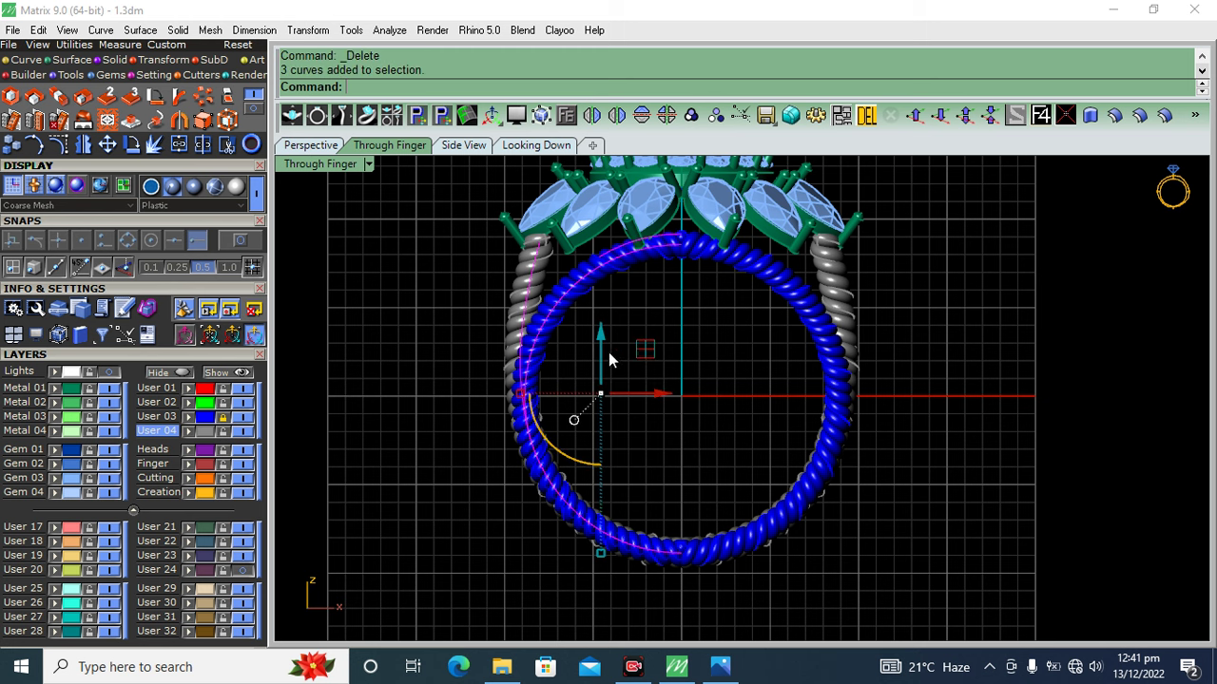
click(866, 115)
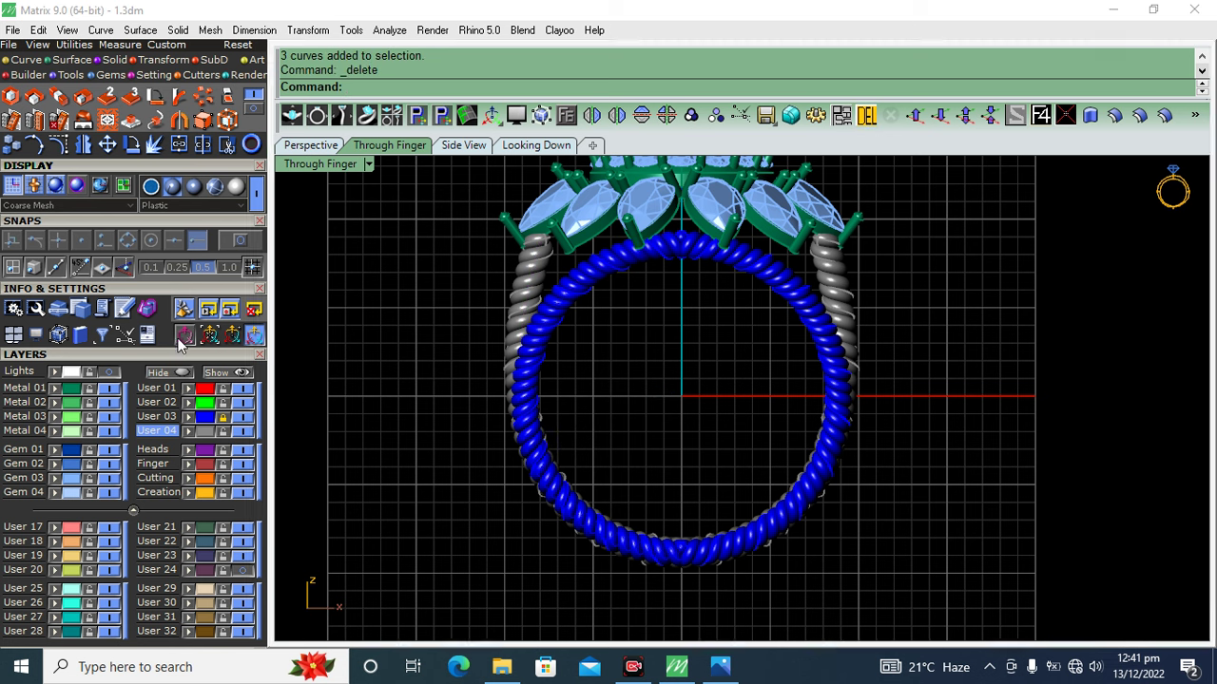
click(153, 352)
click(220, 311)
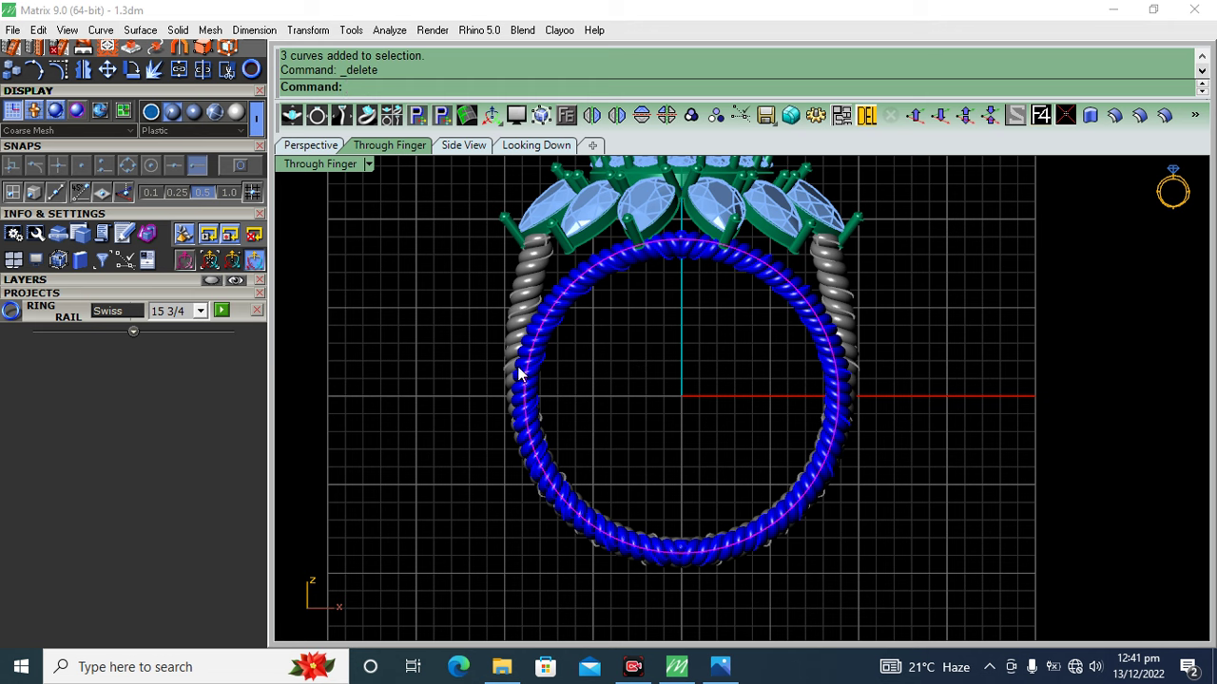
- Offset the finger-size circle by 0.5 to make a closed copy
scroll(517, 374, up, 5)
scroll(523, 399, up, 3)
scroll(14, 411, up, 3)
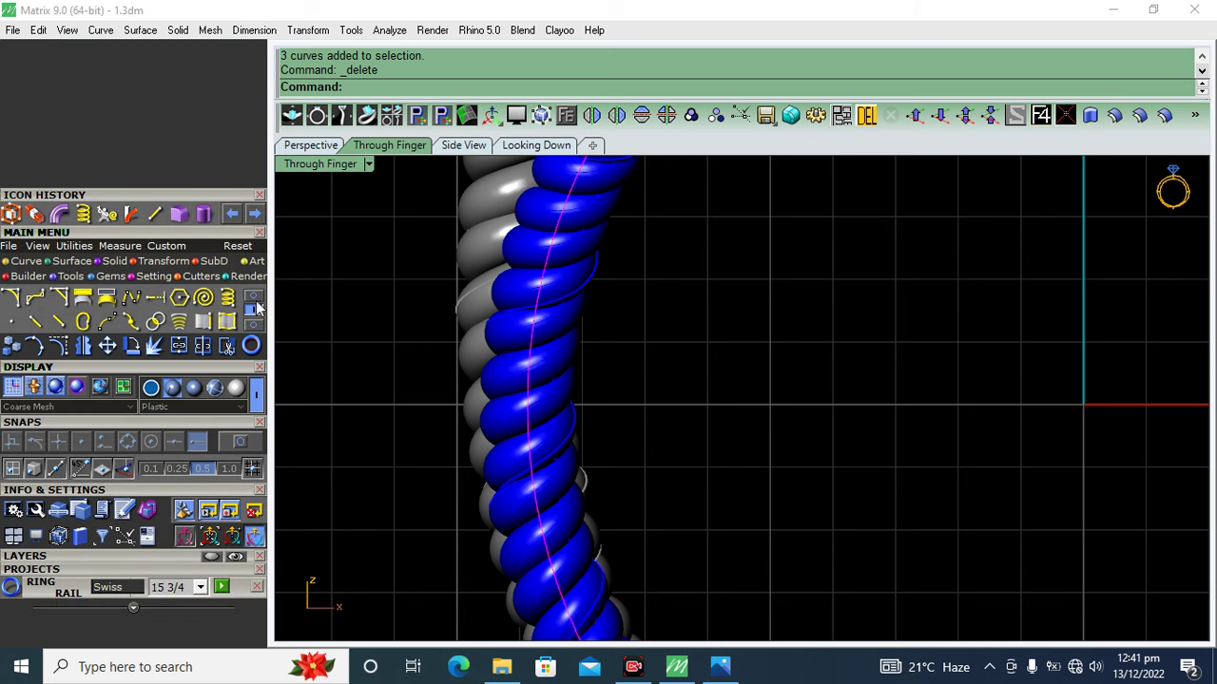
click(180, 321)
right_drag(697, 392, 678, 376)
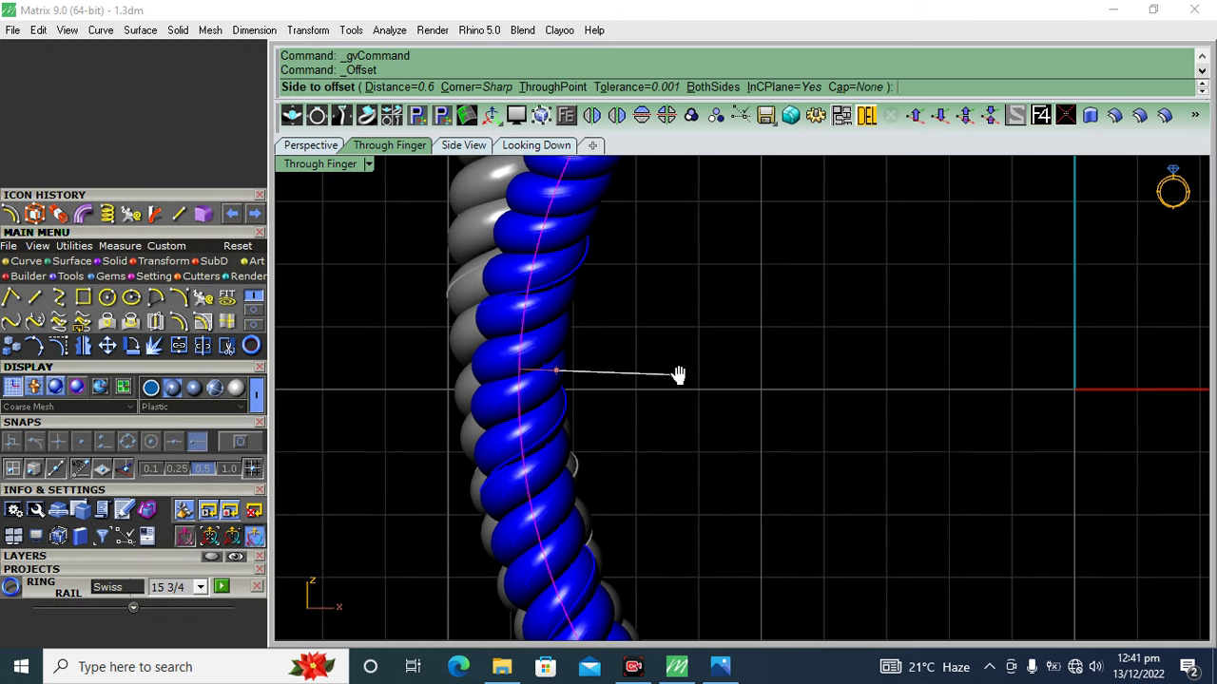
text(.5)
key(Return)
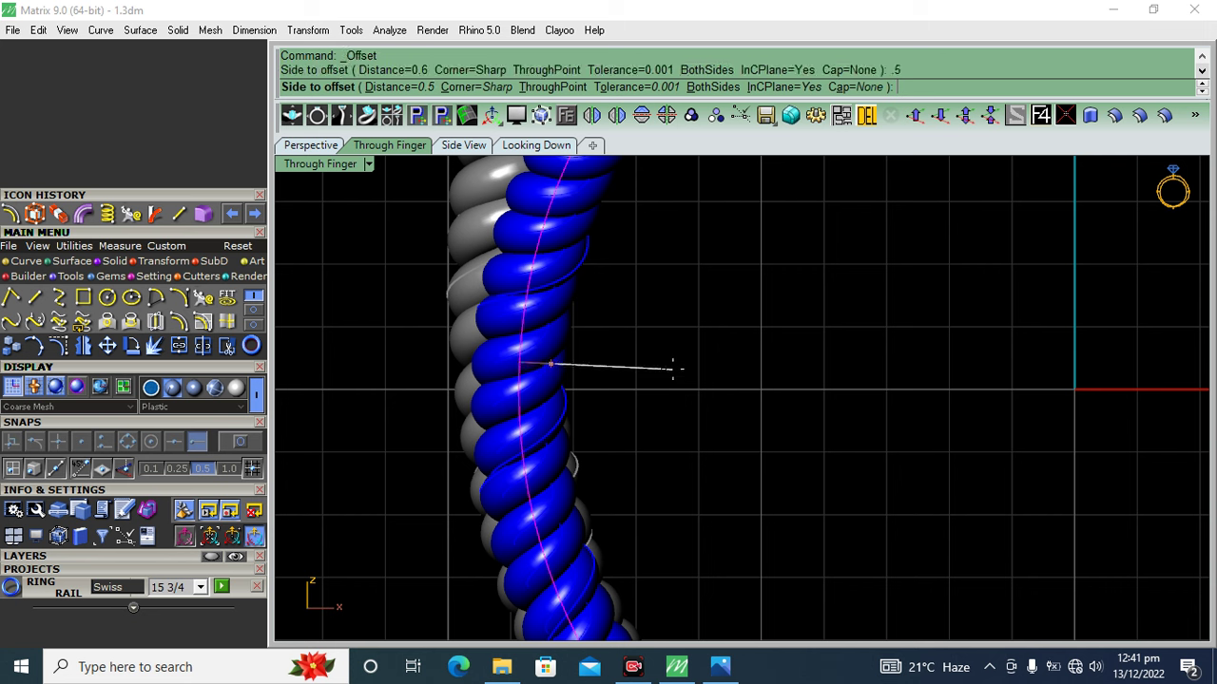
click(672, 376)
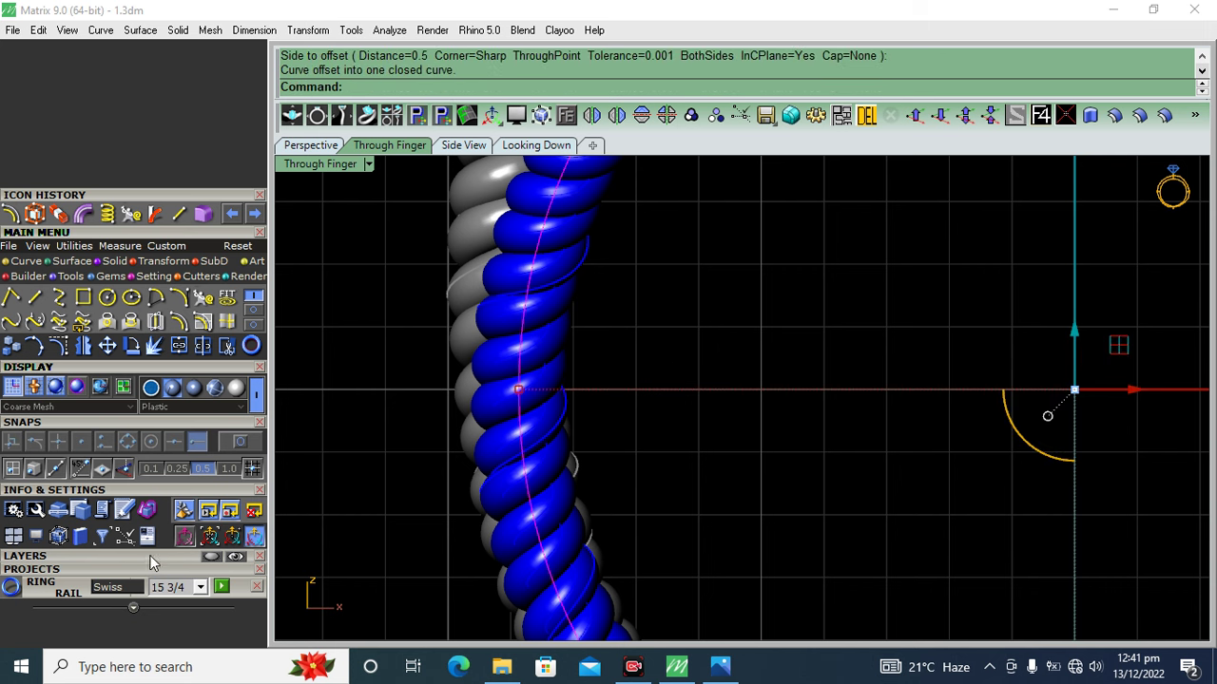
- Temporarily hide the blue twisted shank to select the offset circle, then show it again
click(150, 557)
click(243, 532)
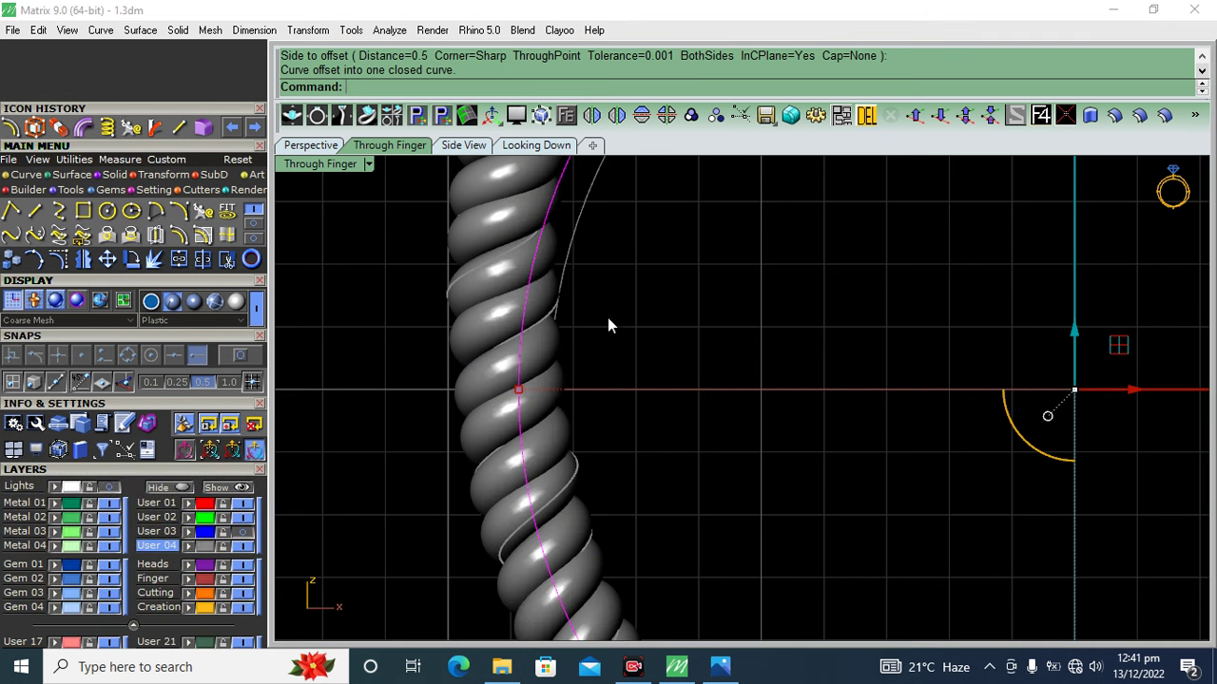
click(580, 228)
scroll(580, 257, down, 3)
scroll(697, 269, down, 2)
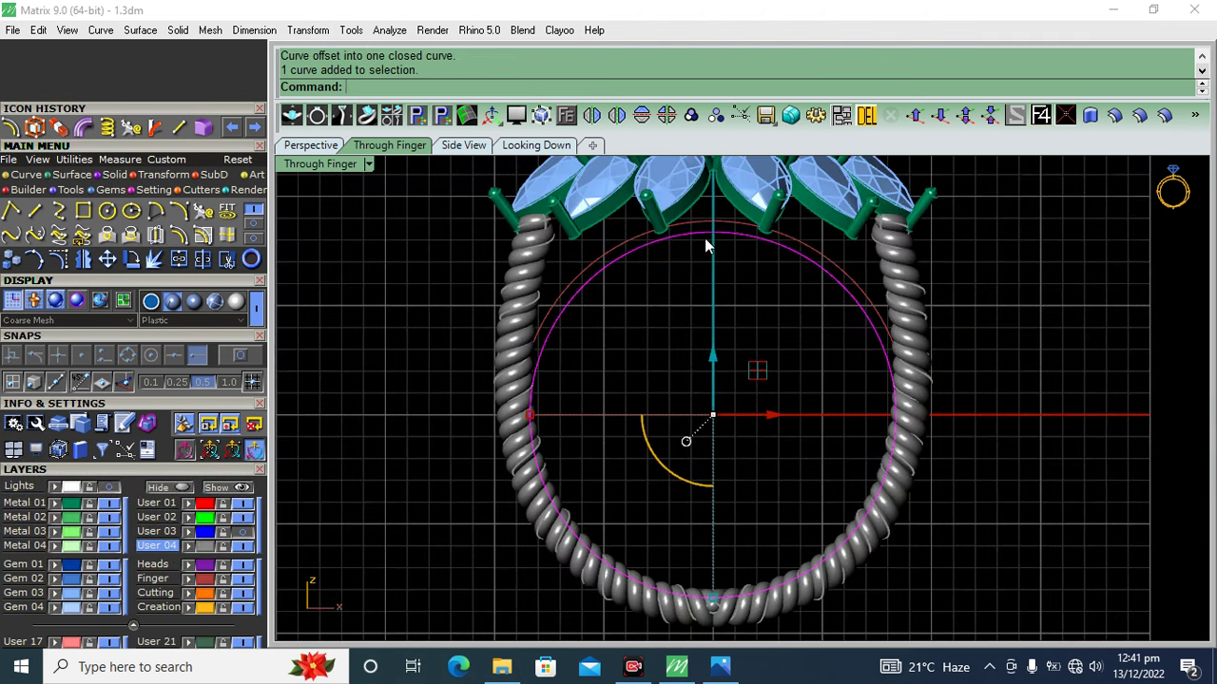
click(238, 534)
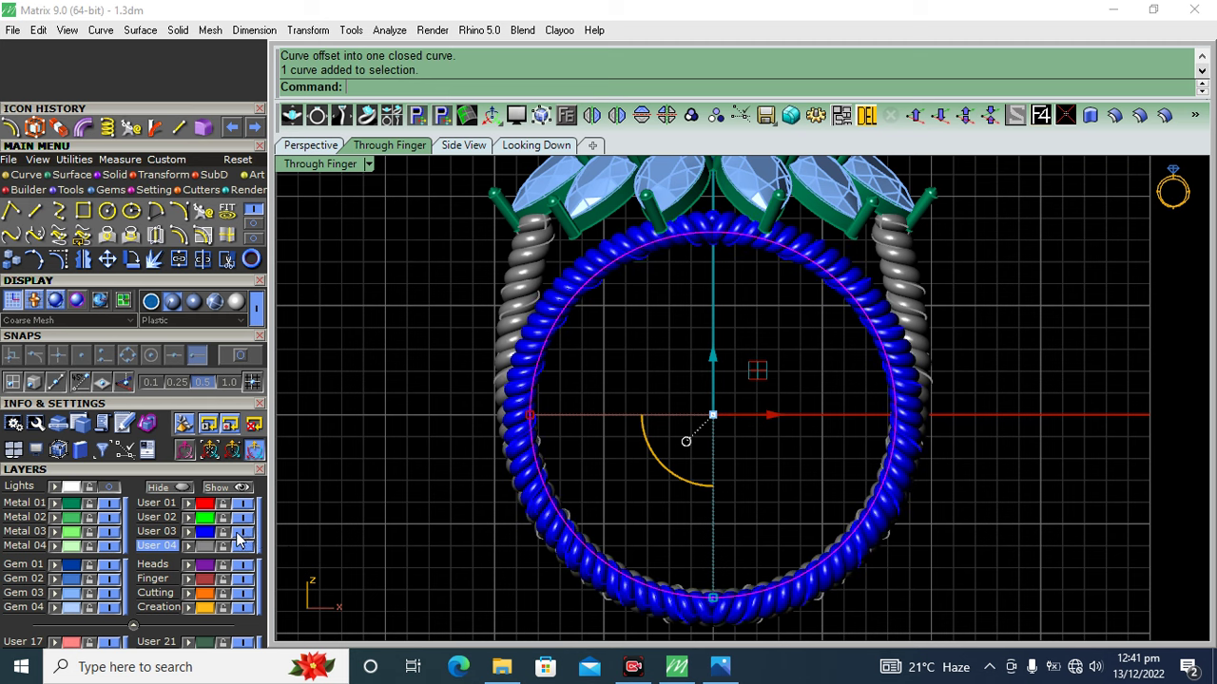
click(311, 145)
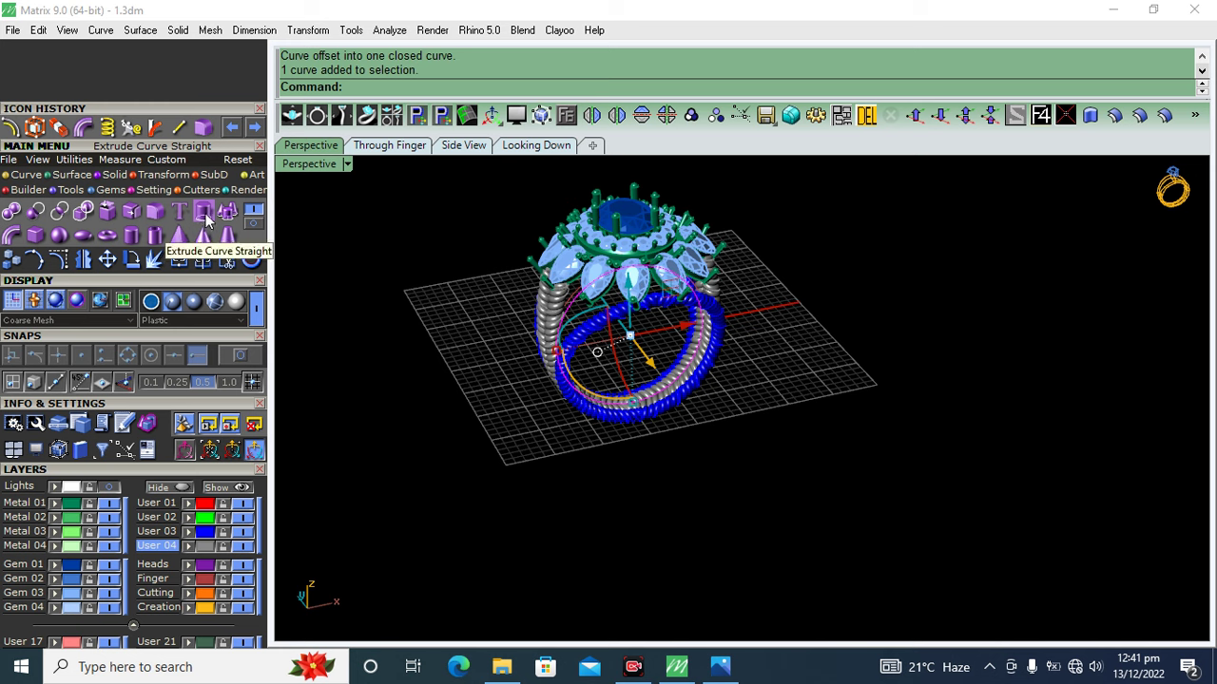
- Extrude the offset circle straight on both sides into a solid cylinder and color it green
click(205, 215)
click(597, 352)
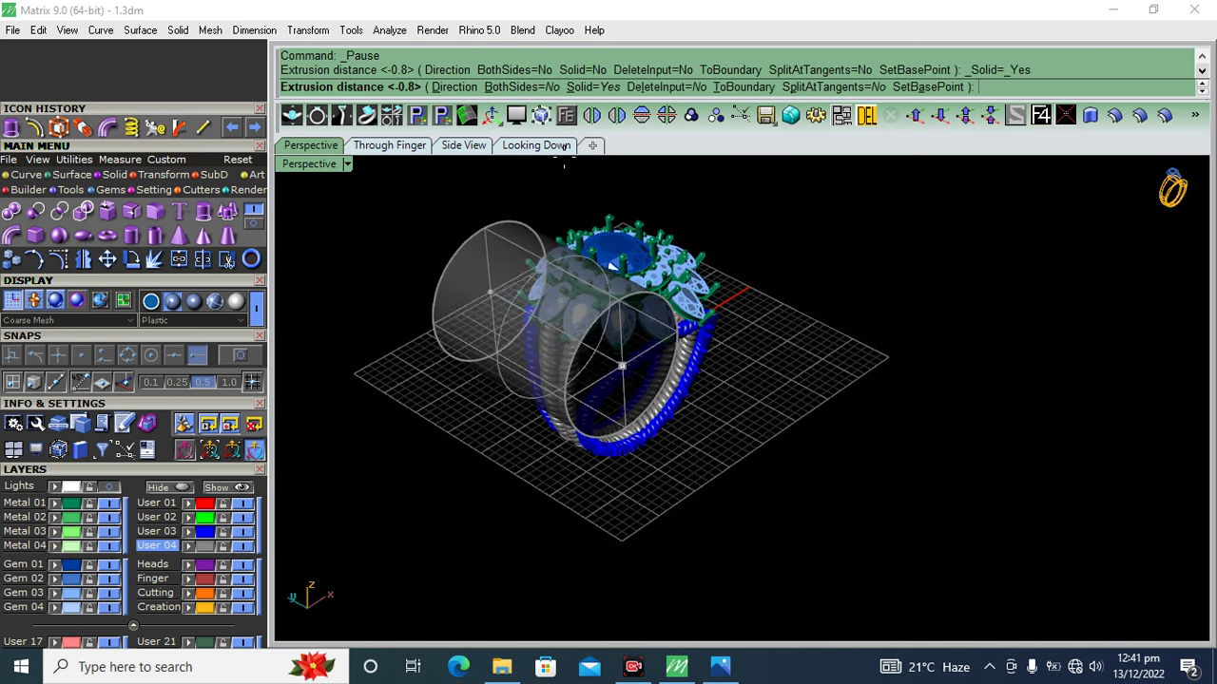
click(522, 87)
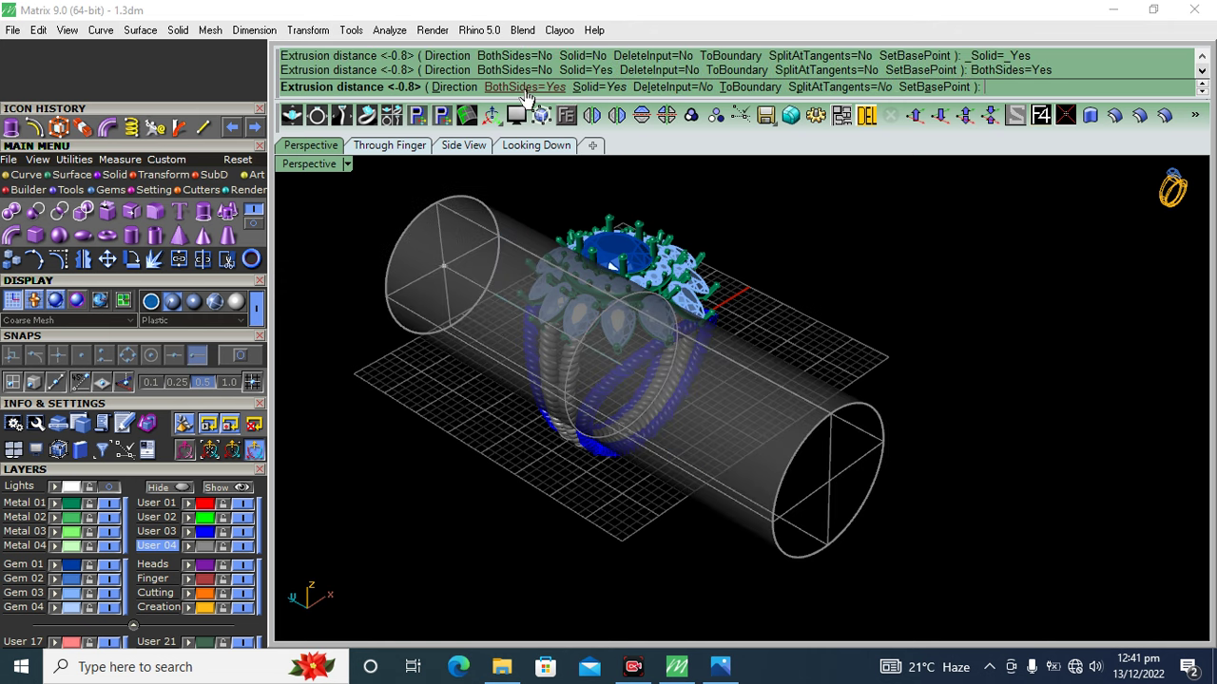
right_click(455, 302)
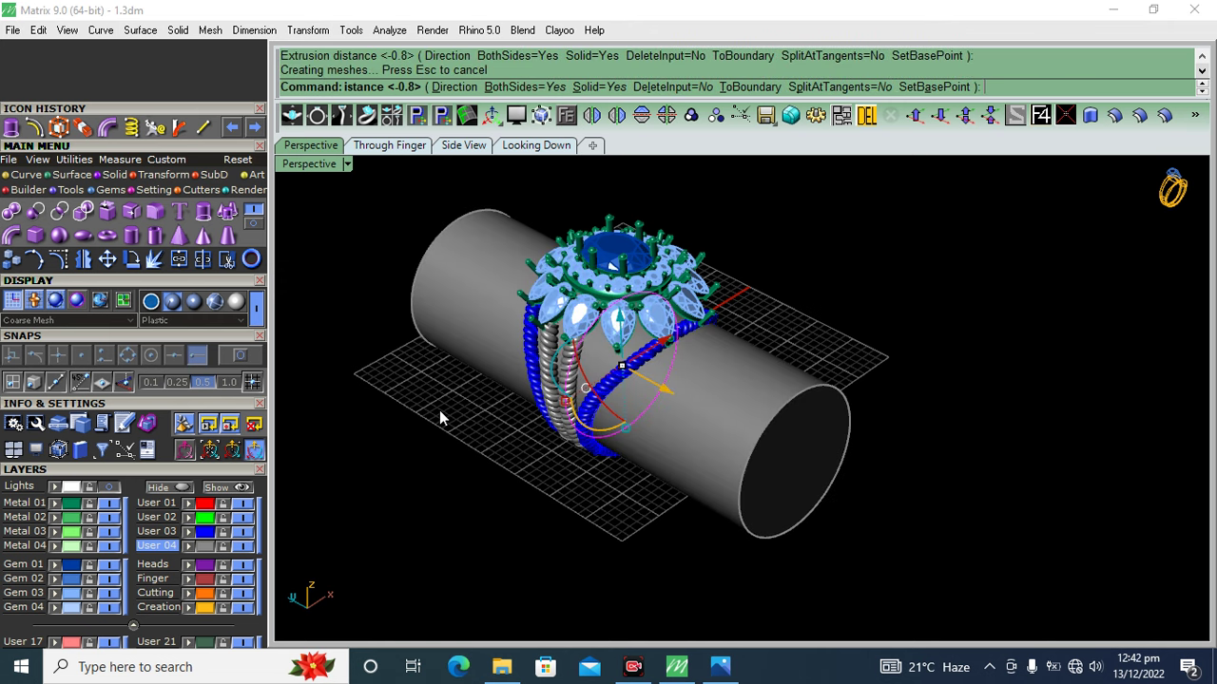
click(611, 485)
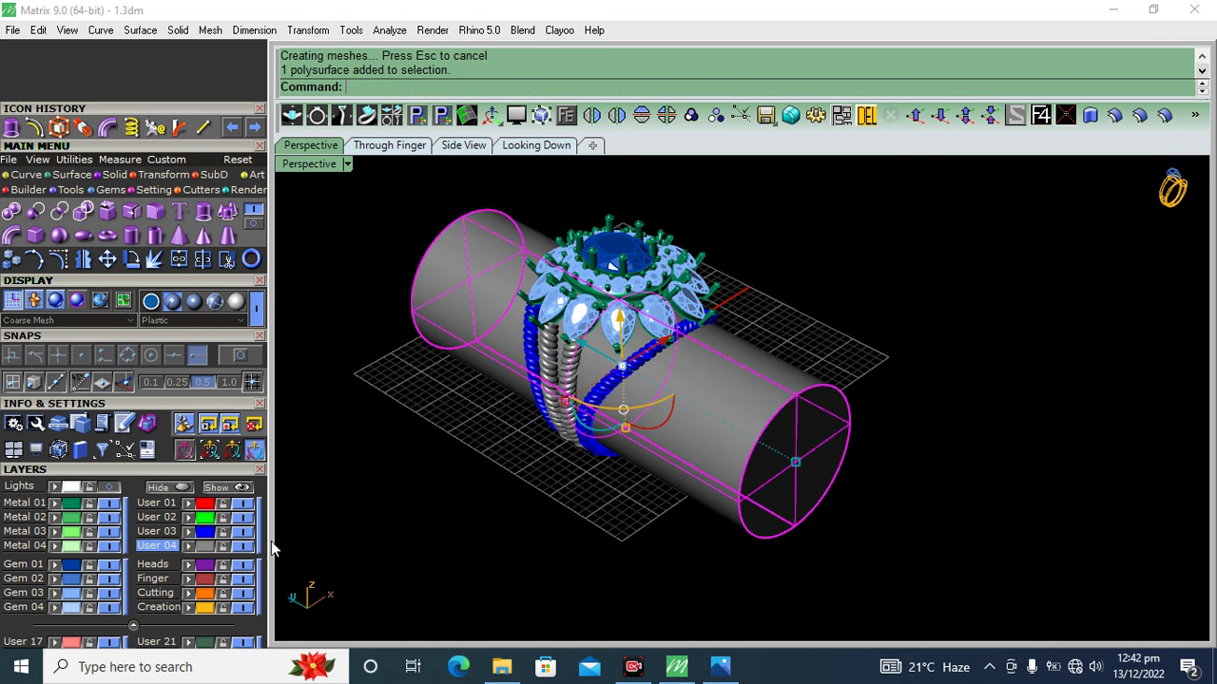
click(190, 520)
click(410, 529)
- Select all twisted shanks and grey spirals and Boolean-subtract the finger cylinder from them
scroll(552, 364, up, 5)
click(552, 364)
shift+click(493, 370)
shift+click(717, 410)
shift+click(856, 314)
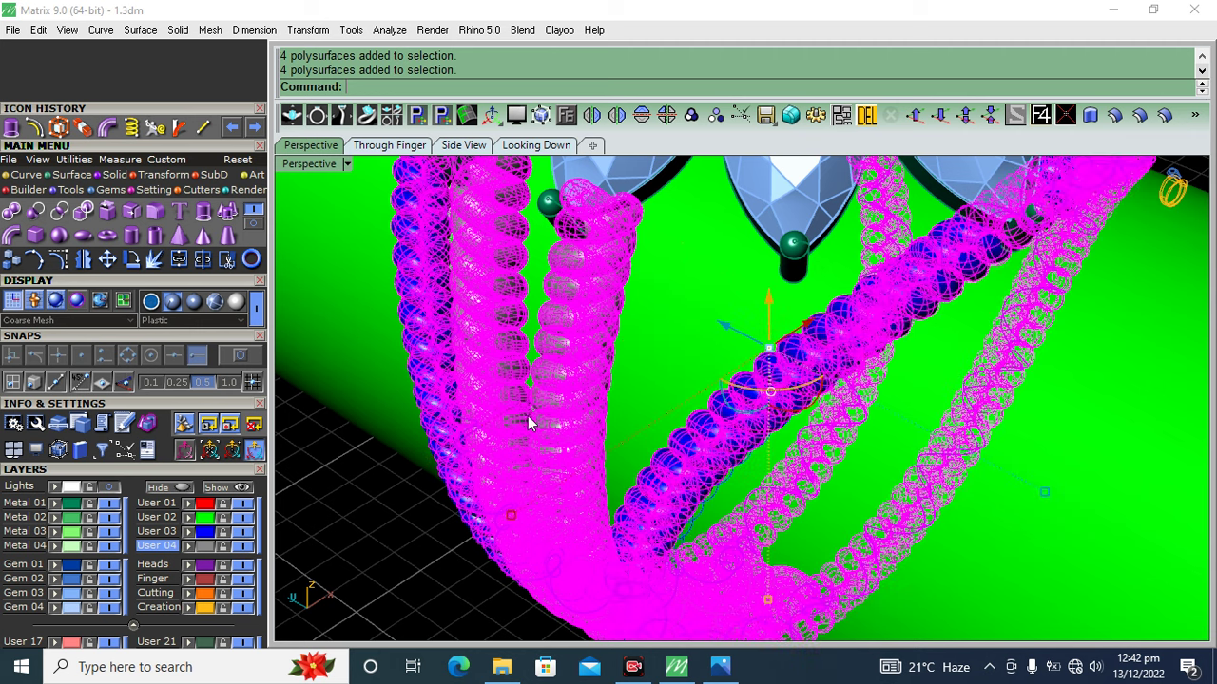
scroll(712, 370, down, 5)
right_drag(713, 369, 722, 352)
scroll(722, 352, up, 3)
shift+click(718, 352)
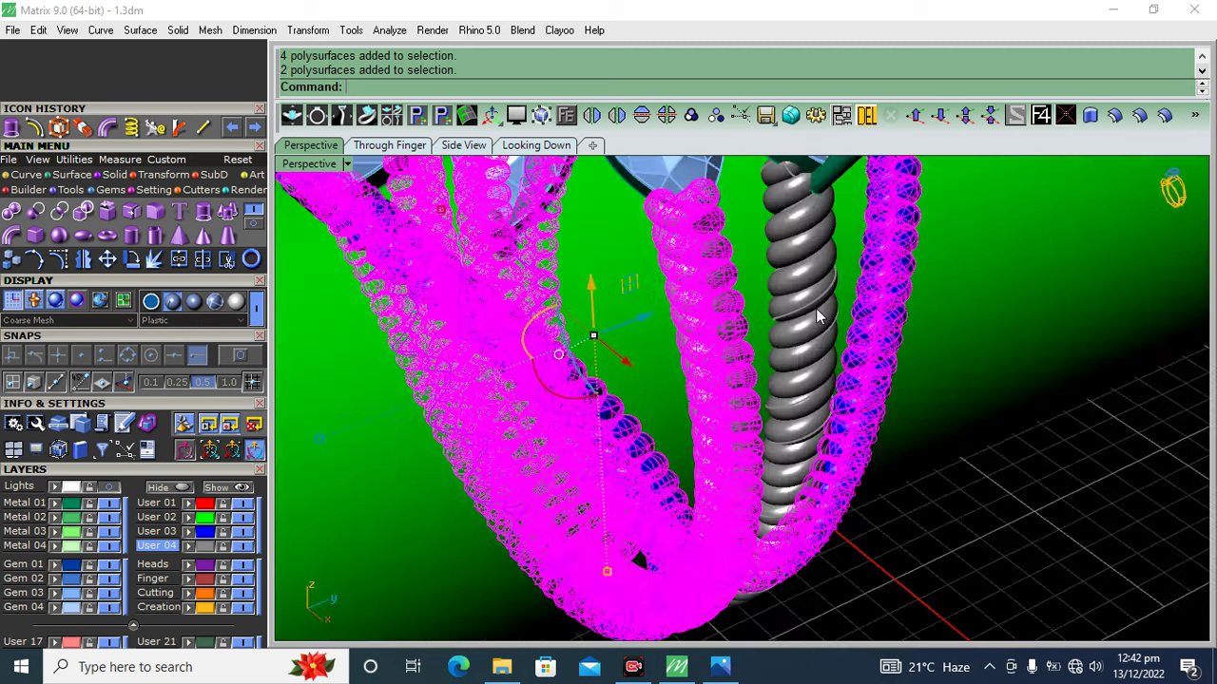
shift+click(789, 314)
scroll(719, 348, down, 3)
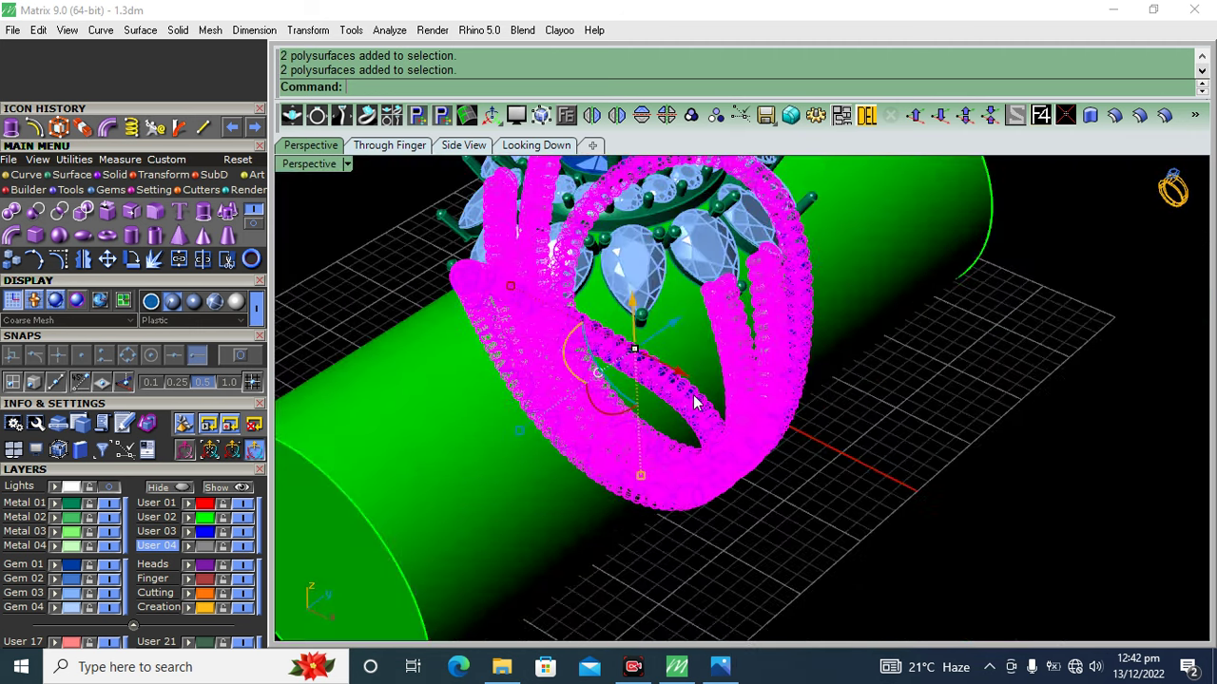
right_click(694, 404)
key(Return)
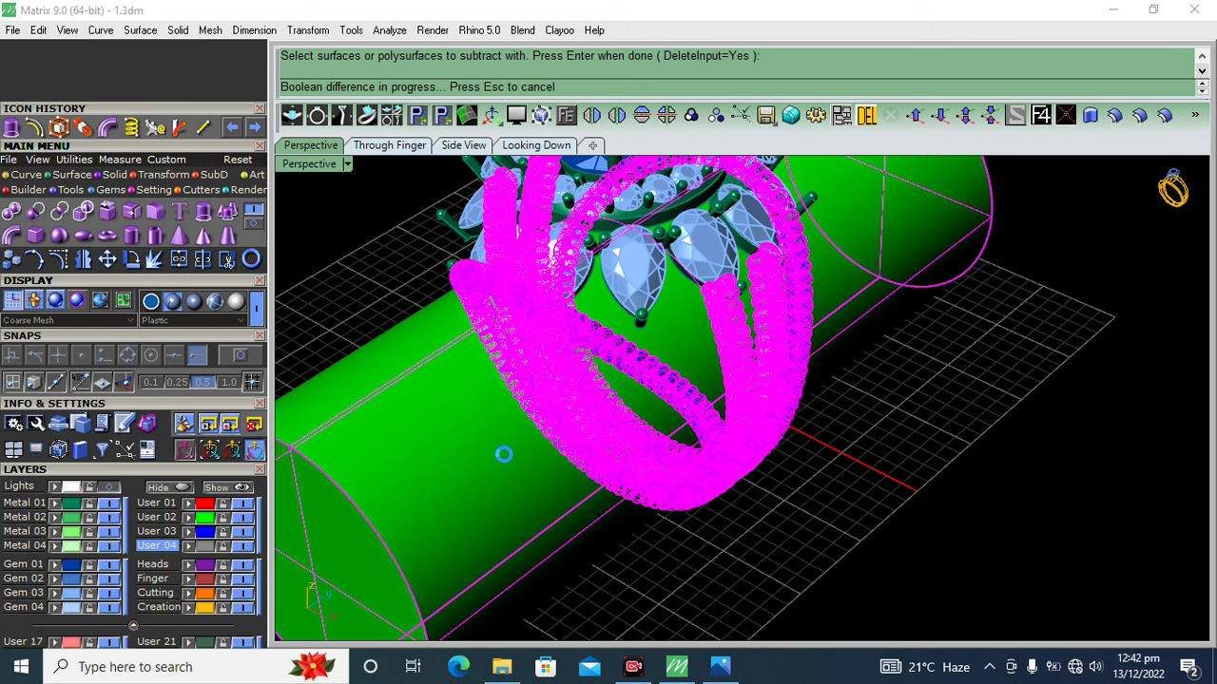
- Delete the two leftover thin guide curves along the twisted shanks
mouse_move(887, 507)
right_down()
mouse_move(884, 373)
mouse_move(1010, 369)
mouse_move(896, 394)
right_up()
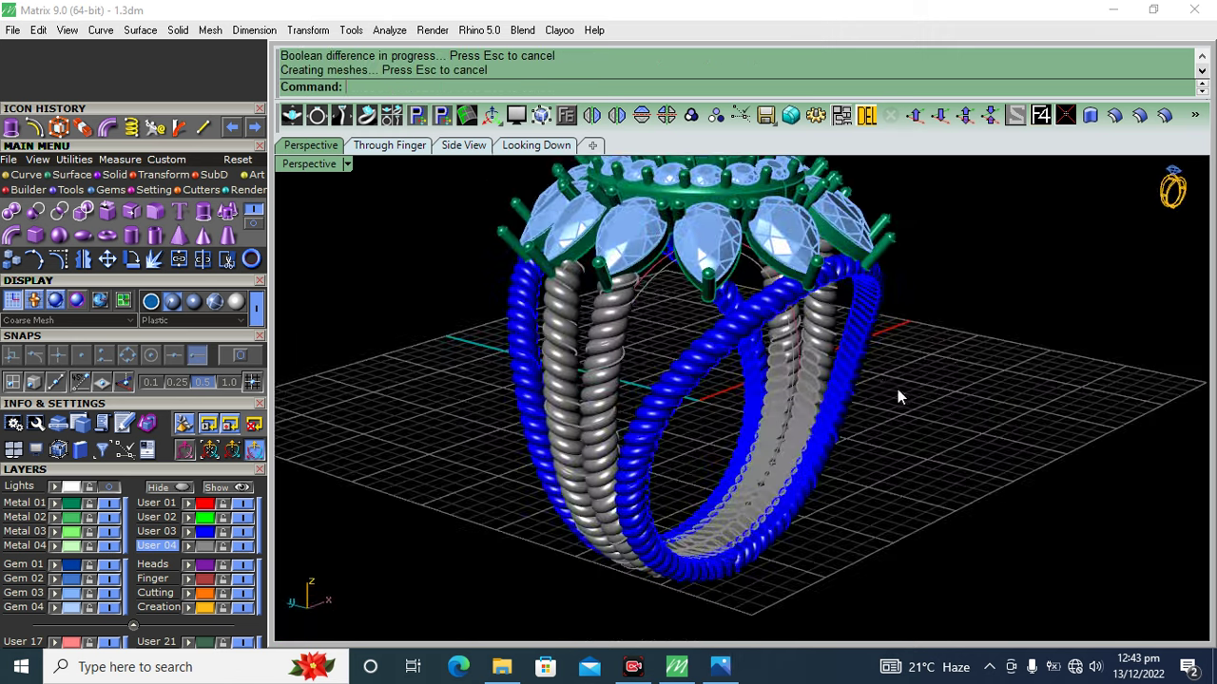
scroll(847, 336, up, 5)
mouse_move(745, 359)
right_down()
mouse_move(856, 367)
mouse_move(820, 366)
right_up()
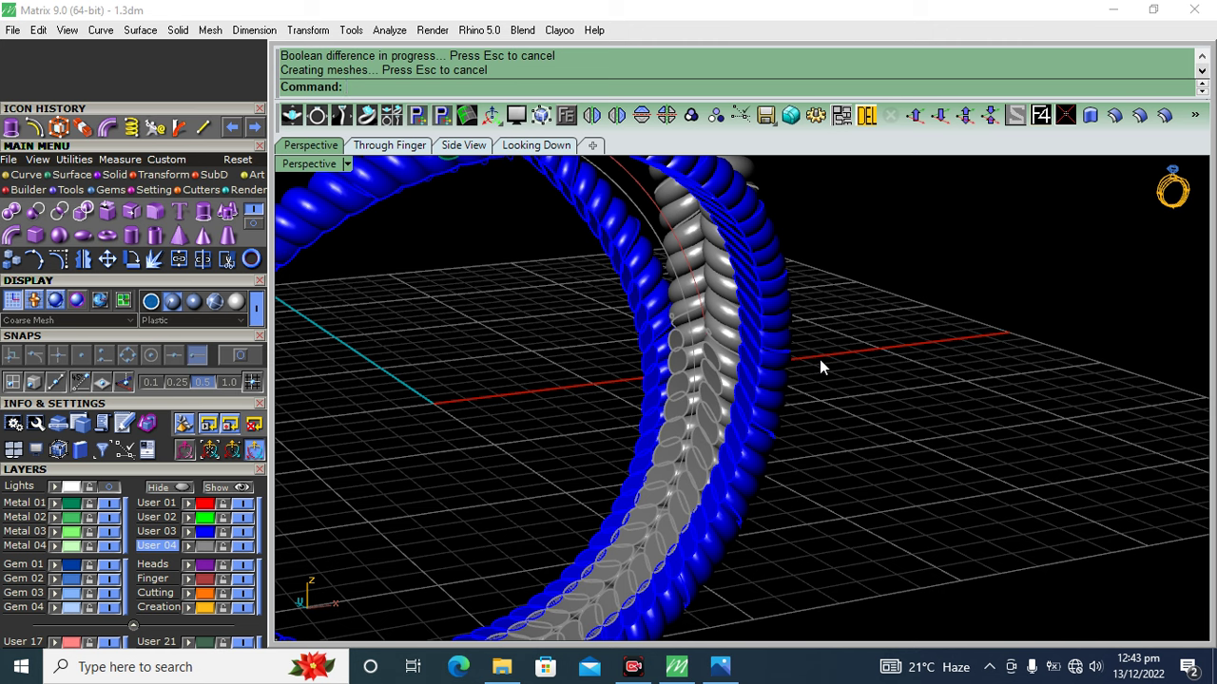
right_drag(638, 188, 629, 179)
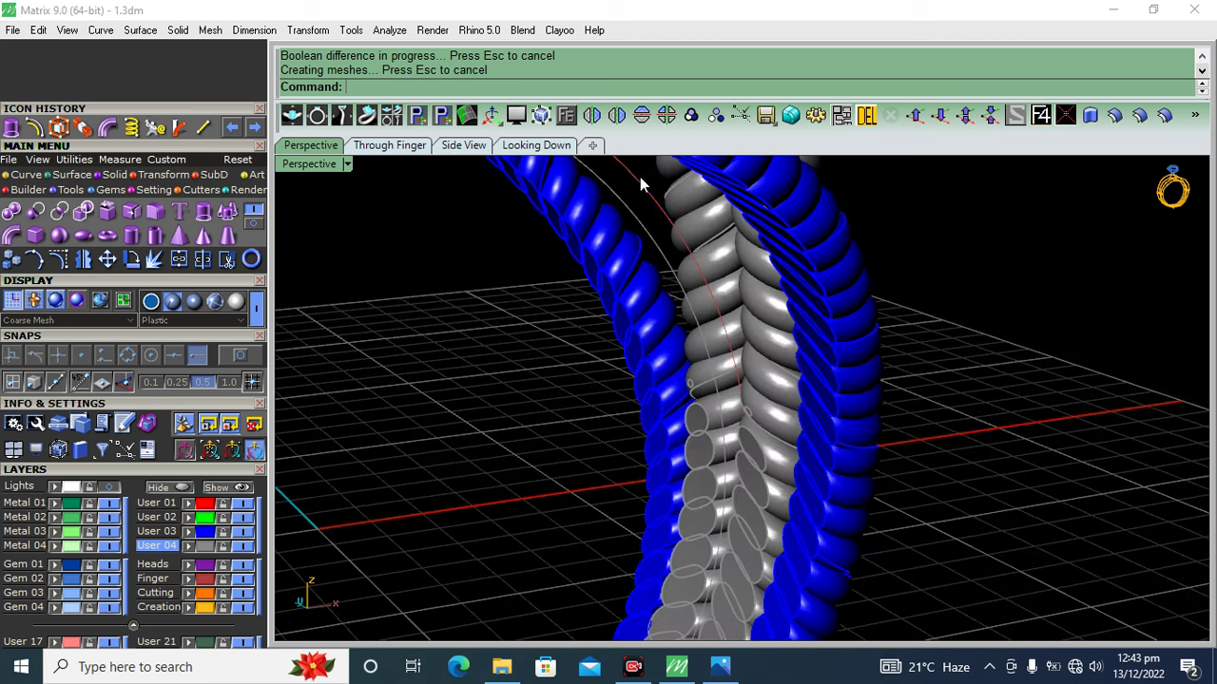
click(635, 211)
shift+click(646, 220)
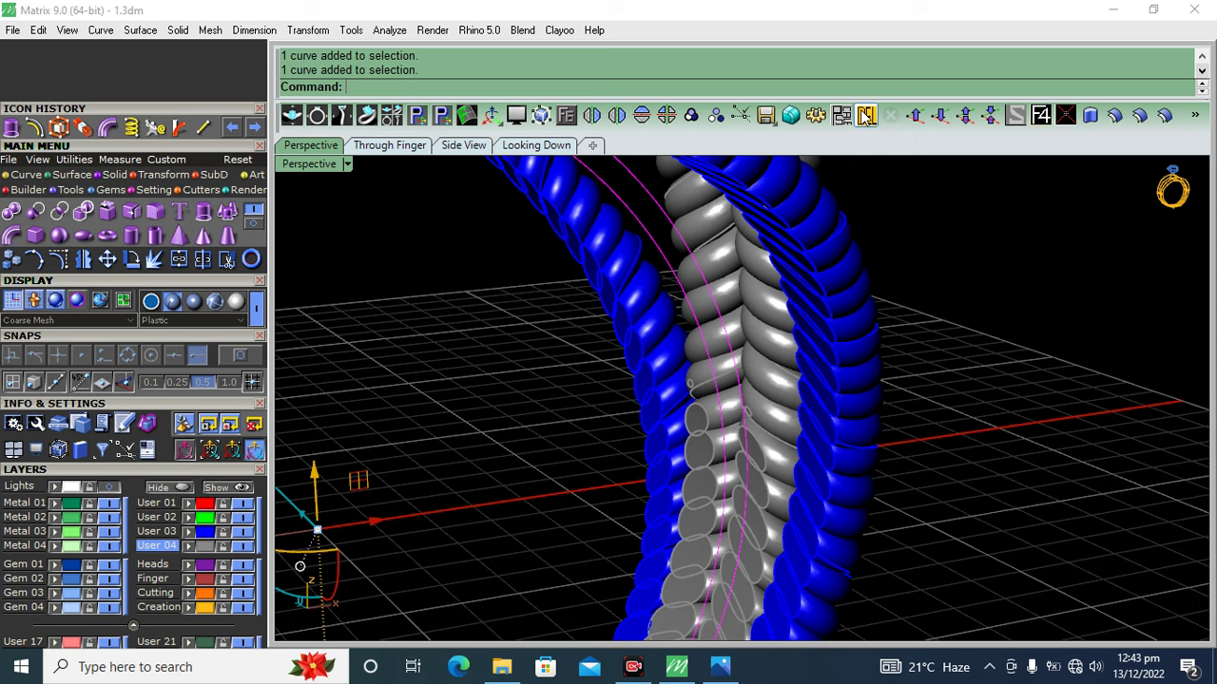
key(Delete)
- Return to a front view of the whole ring and select the shank pieces
scroll(674, 355, down, 5)
mouse_move(755, 355)
right_down()
mouse_move(909, 345)
mouse_move(898, 317)
mouse_move(747, 494)
right_up()
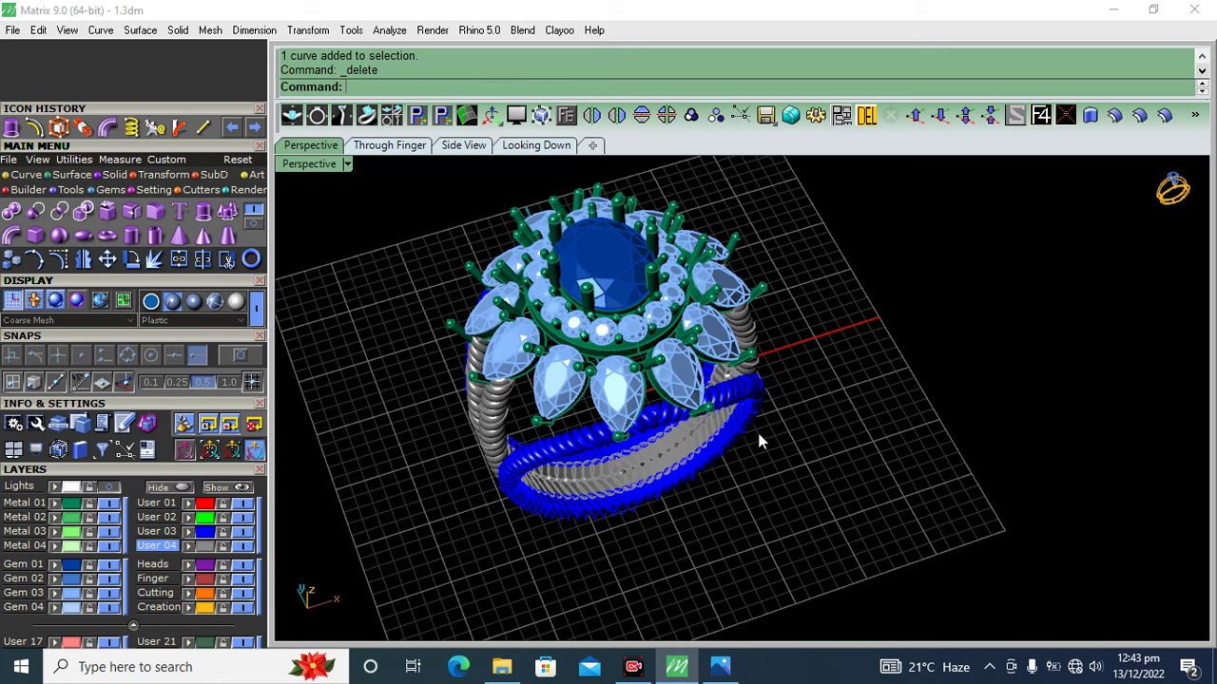
right_drag(758, 439, 774, 358)
click(690, 474)
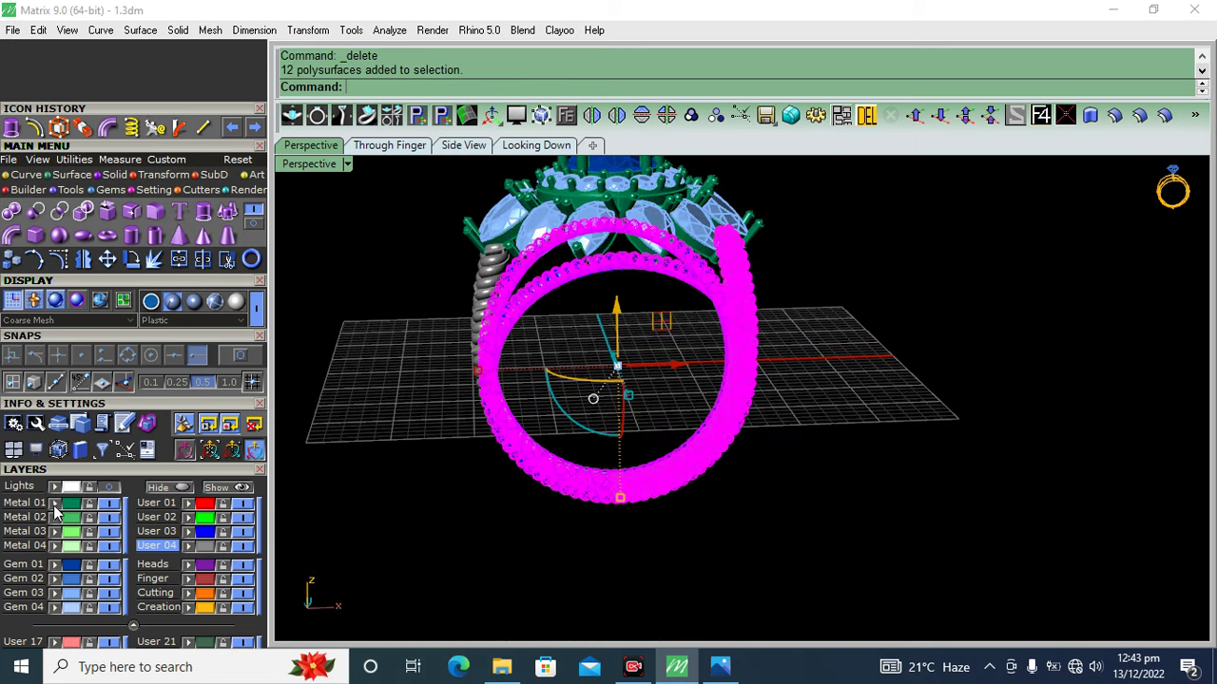
- Group the selected shank pieces and temporarily hide them
click(691, 115)
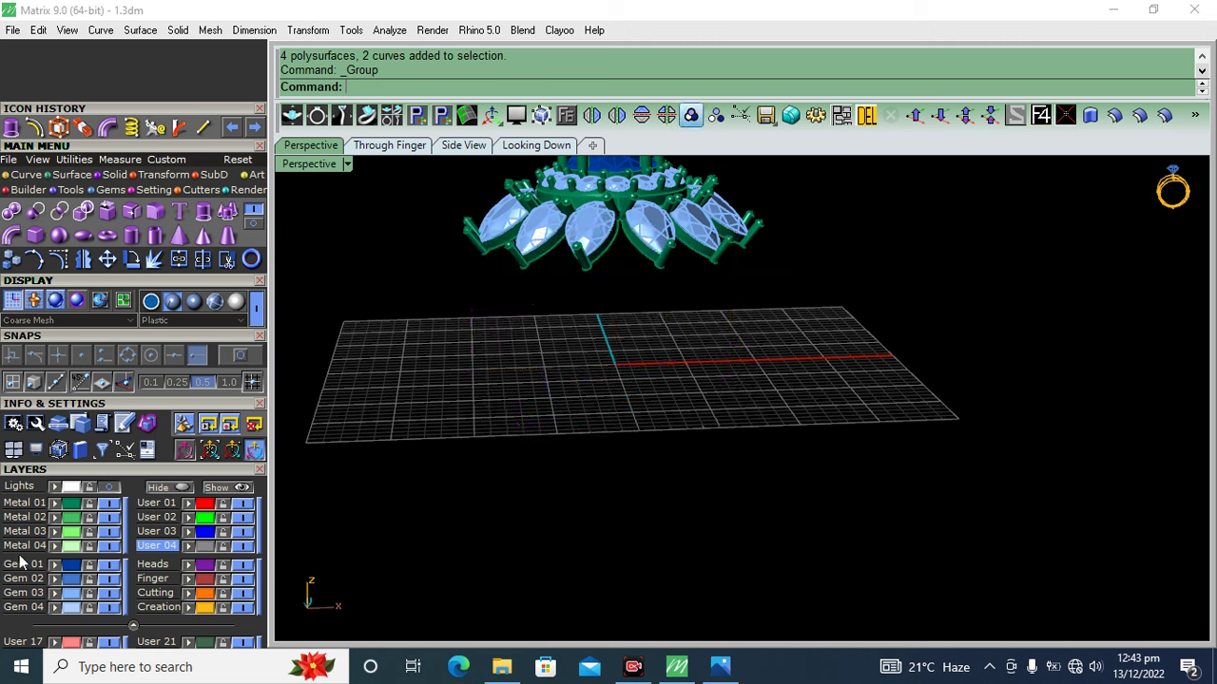
click(242, 517)
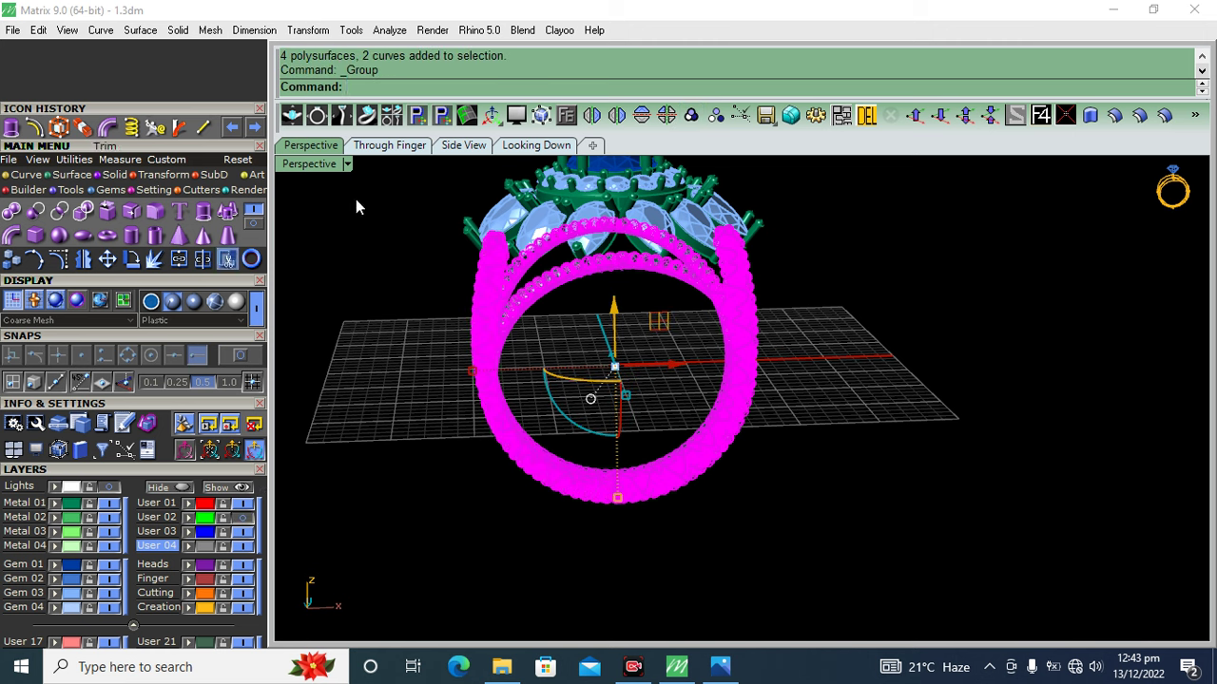
mouse_move(837, 238)
right_down()
mouse_move(896, 263)
mouse_move(849, 355)
mouse_move(970, 352)
mouse_move(822, 320)
mouse_move(777, 484)
mouse_move(796, 434)
mouse_move(884, 326)
right_up()
key(Escape)
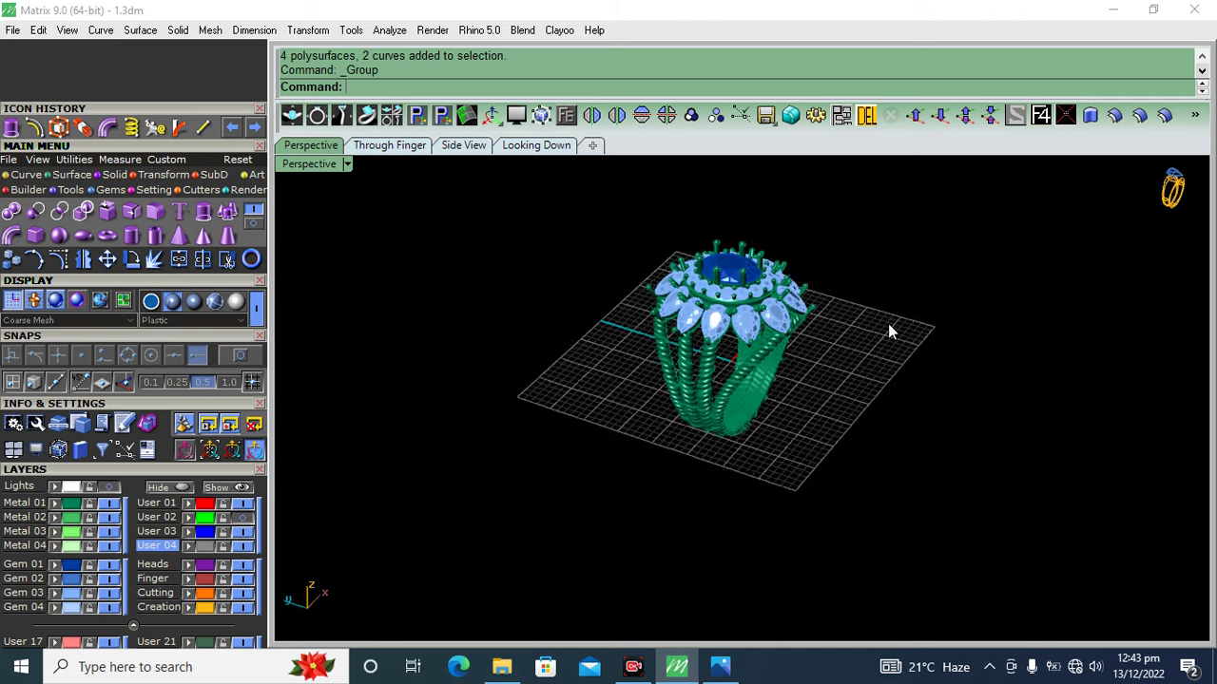
- Hide the centre, side and remaining gem layers, then check the ring from the side
click(109, 564)
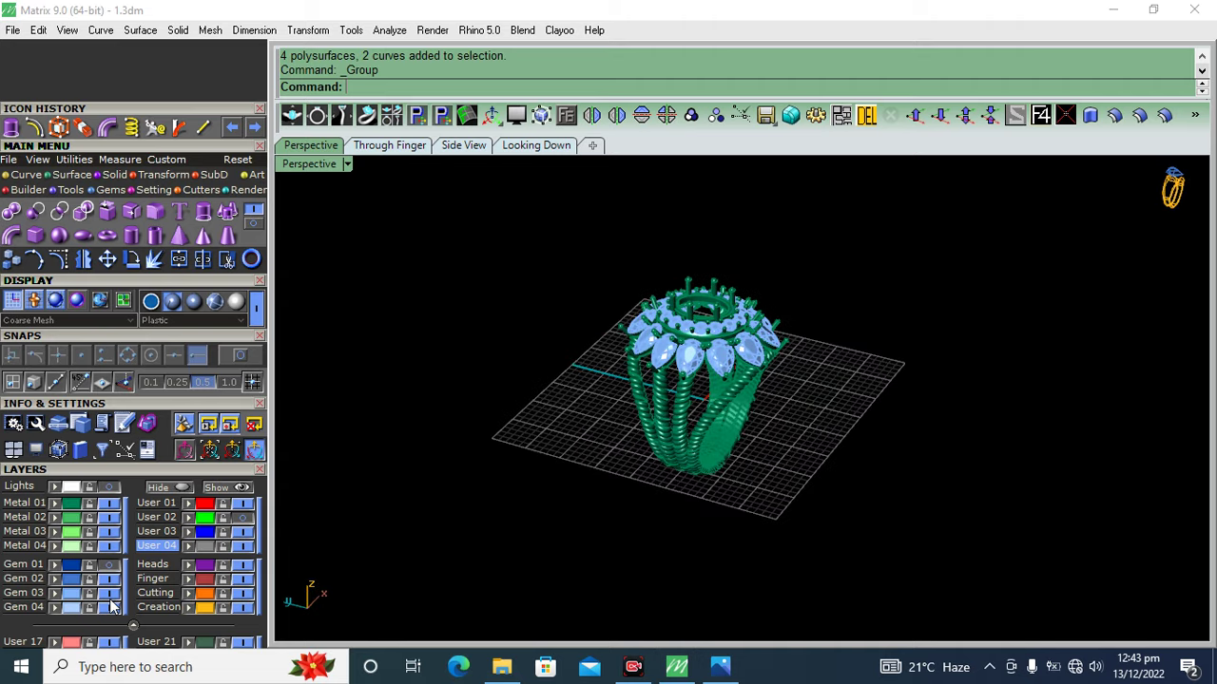
click(110, 592)
click(109, 607)
drag(861, 205, 462, 581)
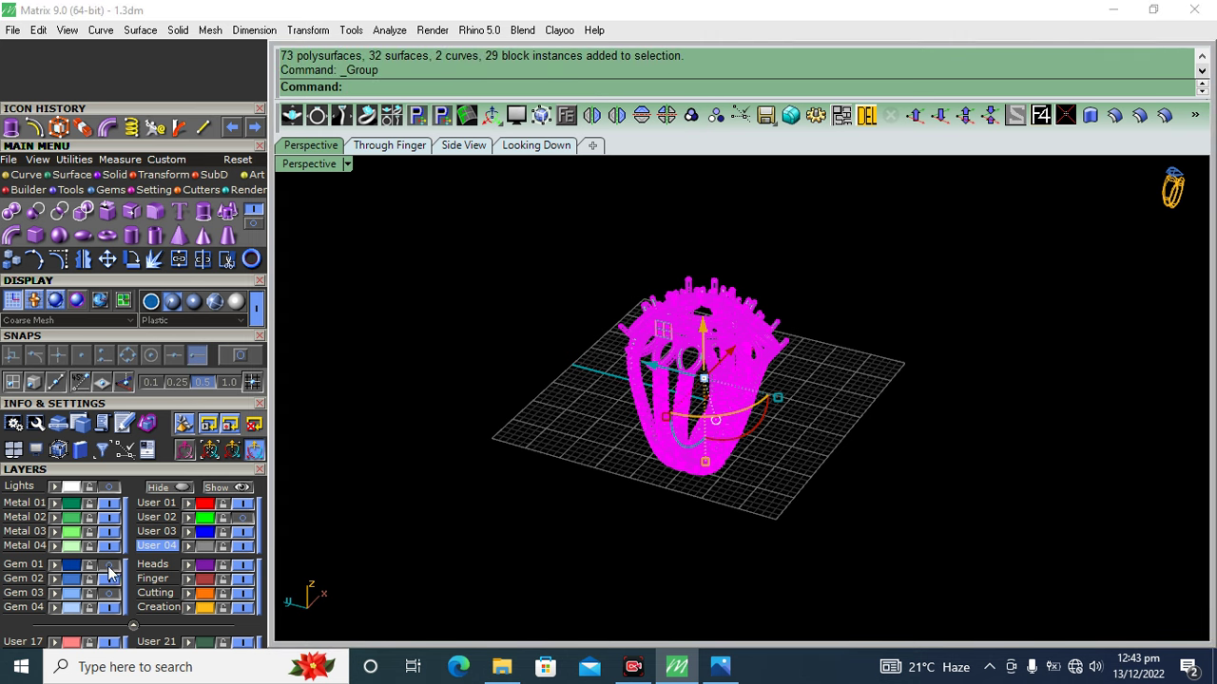
click(408, 484)
mouse_move(792, 337)
right_down()
mouse_move(862, 274)
mouse_move(804, 271)
mouse_move(760, 385)
right_up()
scroll(827, 267, up, 3)
scroll(845, 256, down, 2)
scroll(760, 385, up, 2)
scroll(761, 385, down, 2)
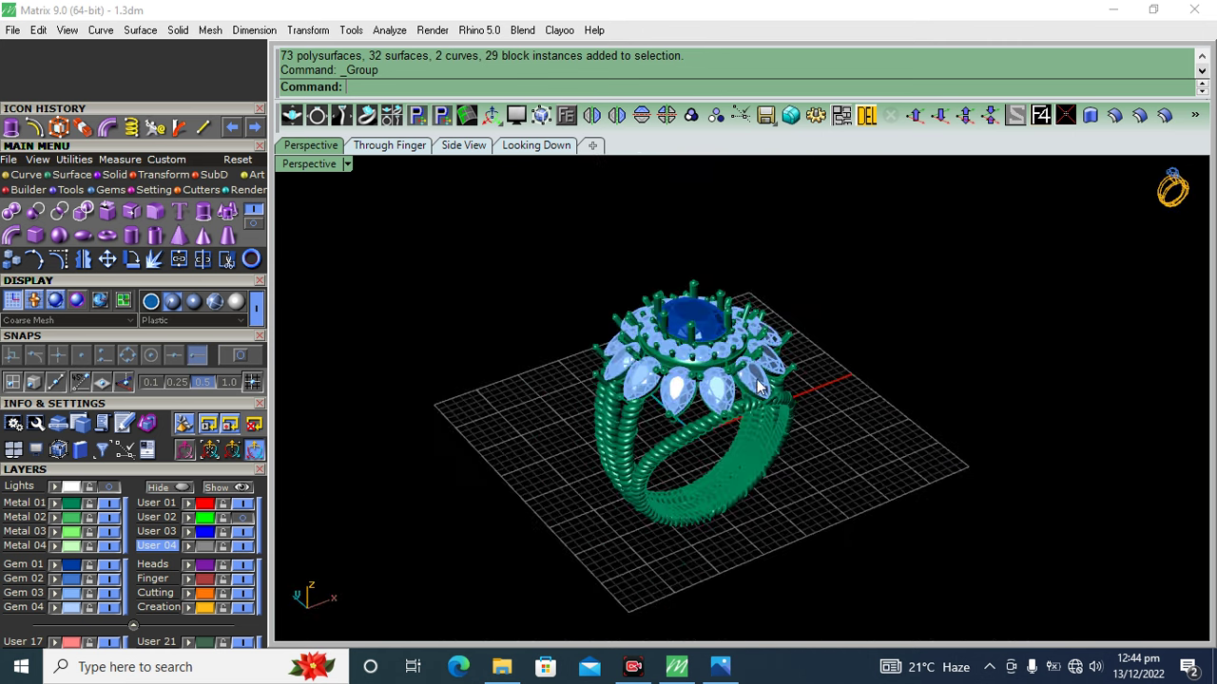
- Ungroup the ring and pick out its head, prongs and pear gems
click(680, 353)
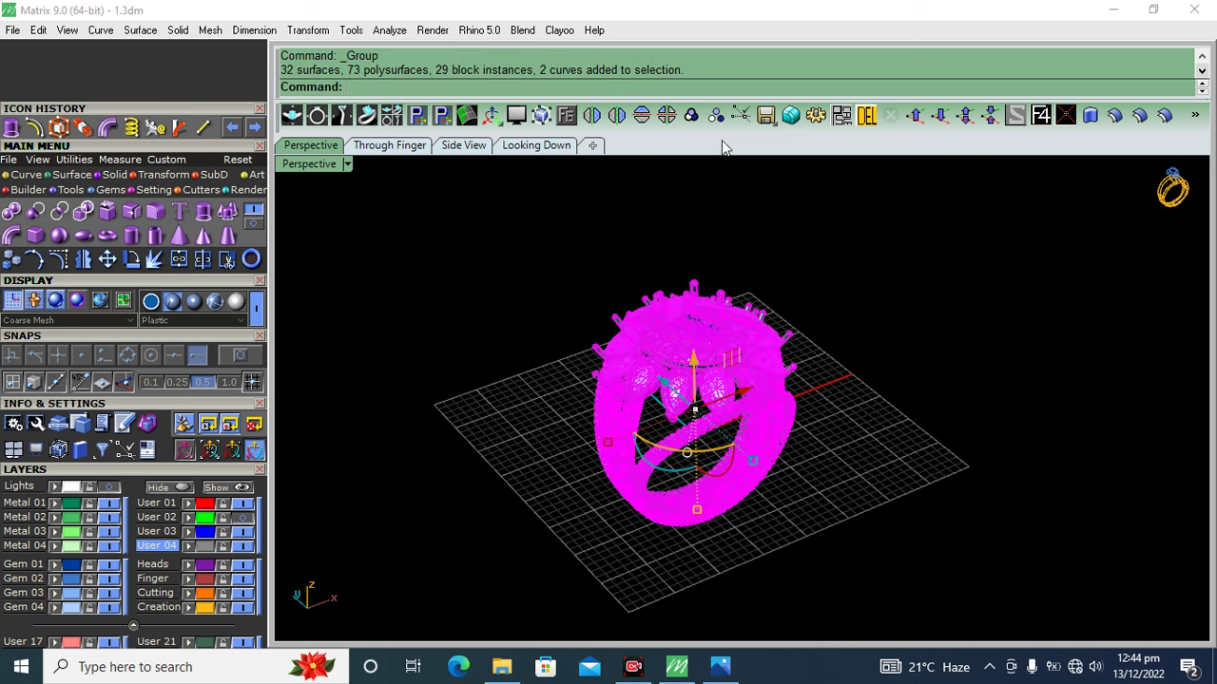
click(715, 115)
click(856, 342)
click(684, 333)
click(917, 302)
scroll(670, 399, up, 3)
click(668, 388)
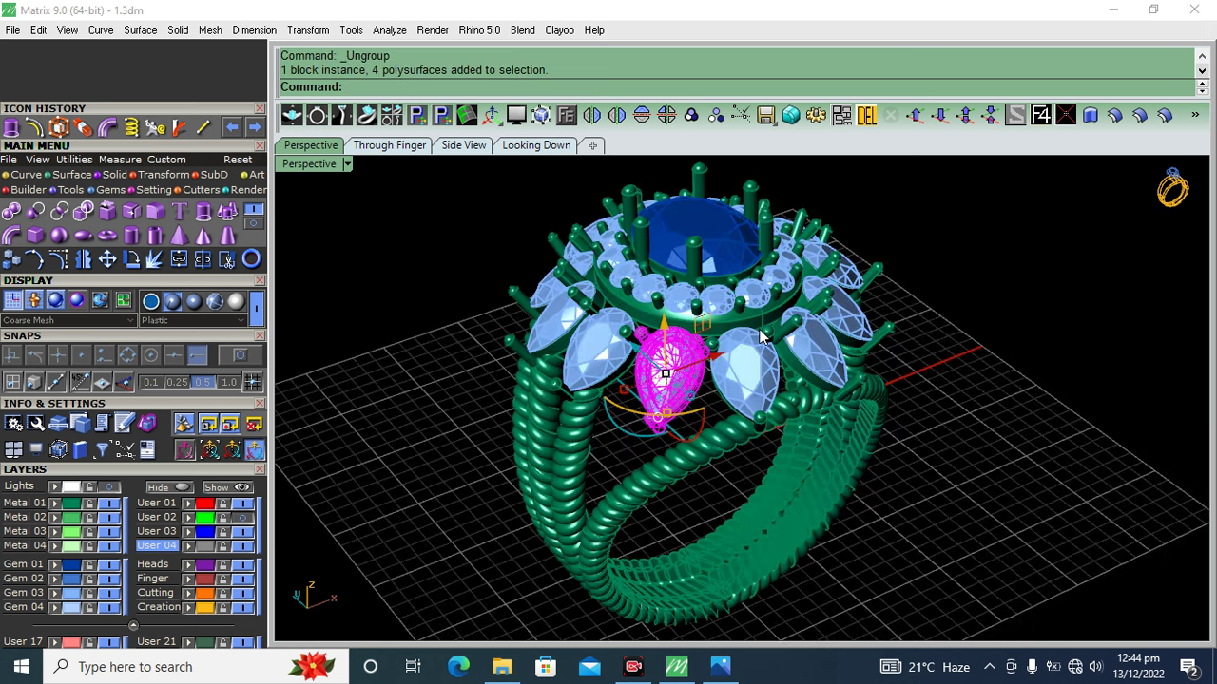
scroll(761, 334, down, 3)
drag(856, 203, 562, 479)
click(515, 484)
- Ungroup the head's halo and the centre stone setting
scroll(699, 375, up, 3)
click(699, 375)
click(768, 301)
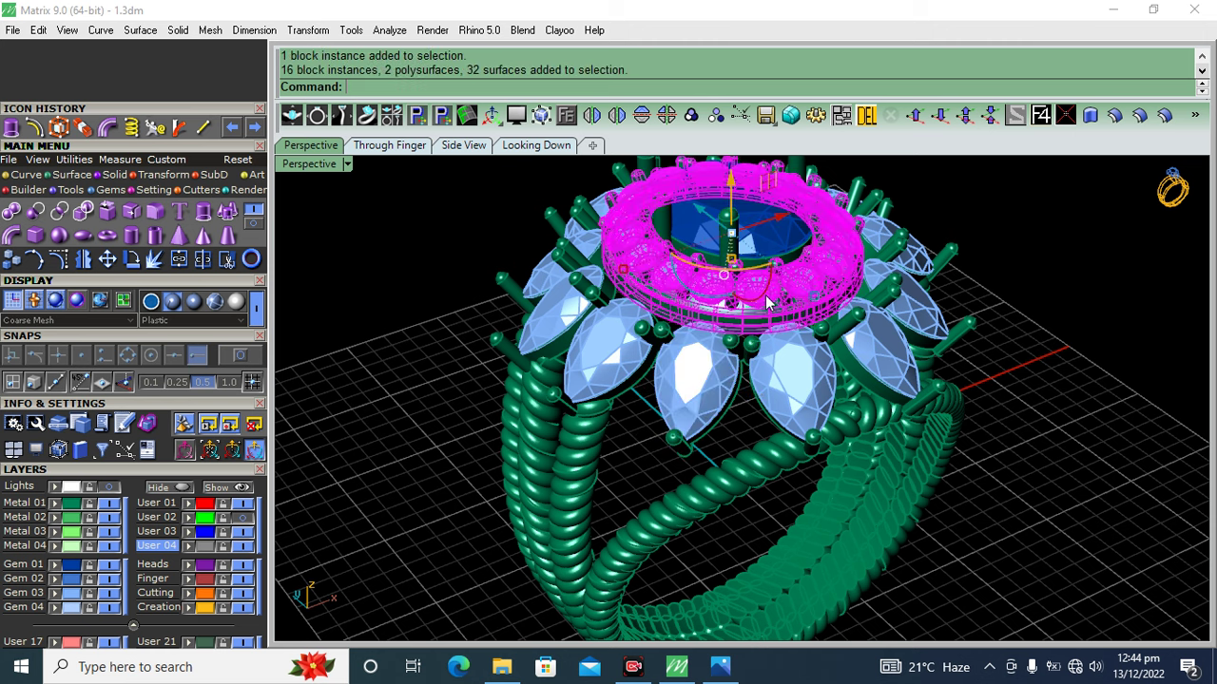
key(ctrl+shift+g)
scroll(766, 301, up, 2)
click(753, 296)
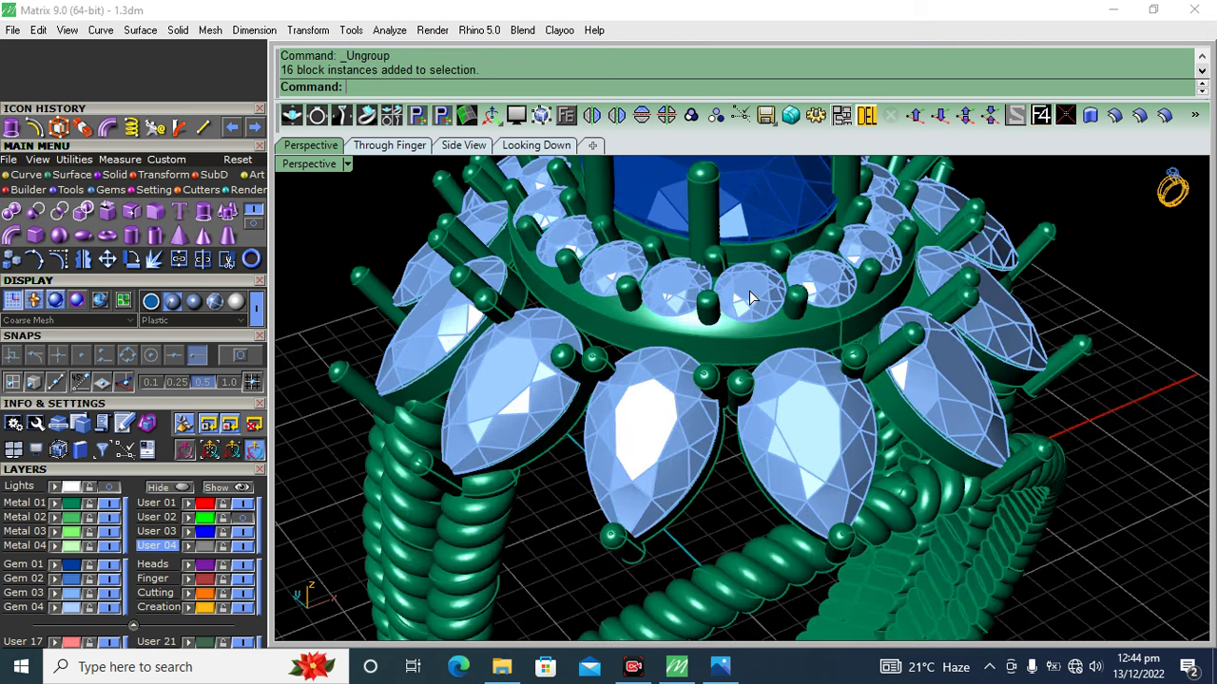
click(777, 201)
key(ctrl+shift+g)
click(777, 202)
scroll(703, 275, down, 4)
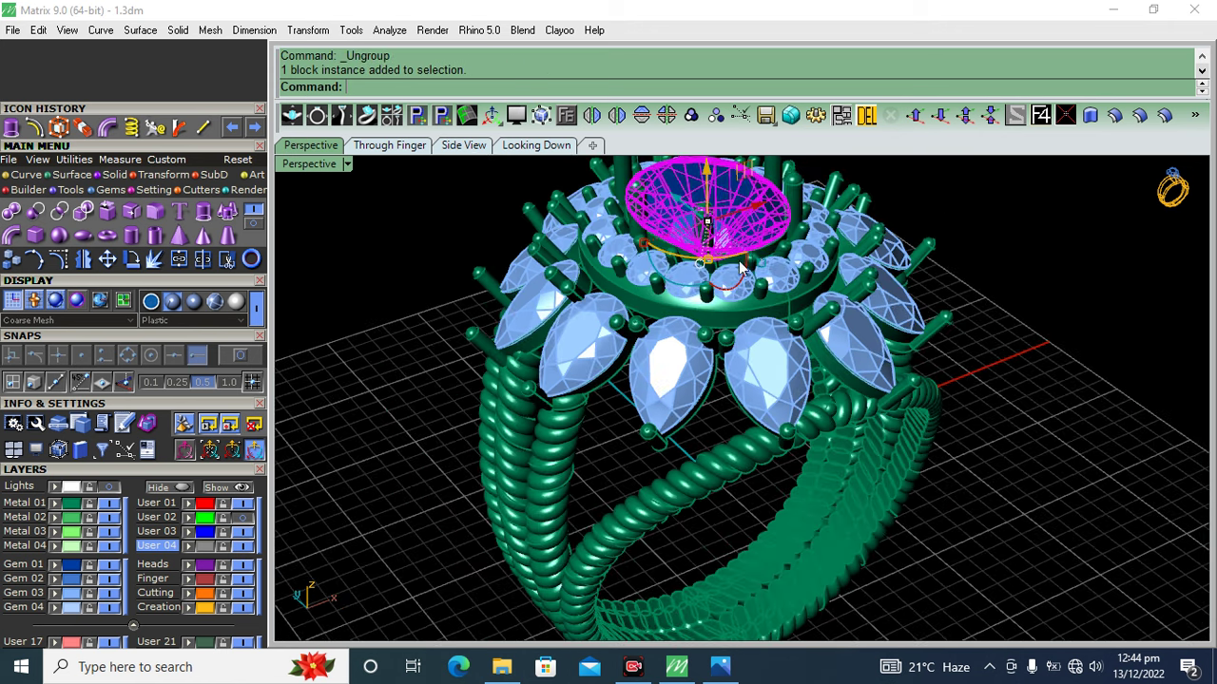
- Hide the blue gems and the centre cone setting
click(109, 600)
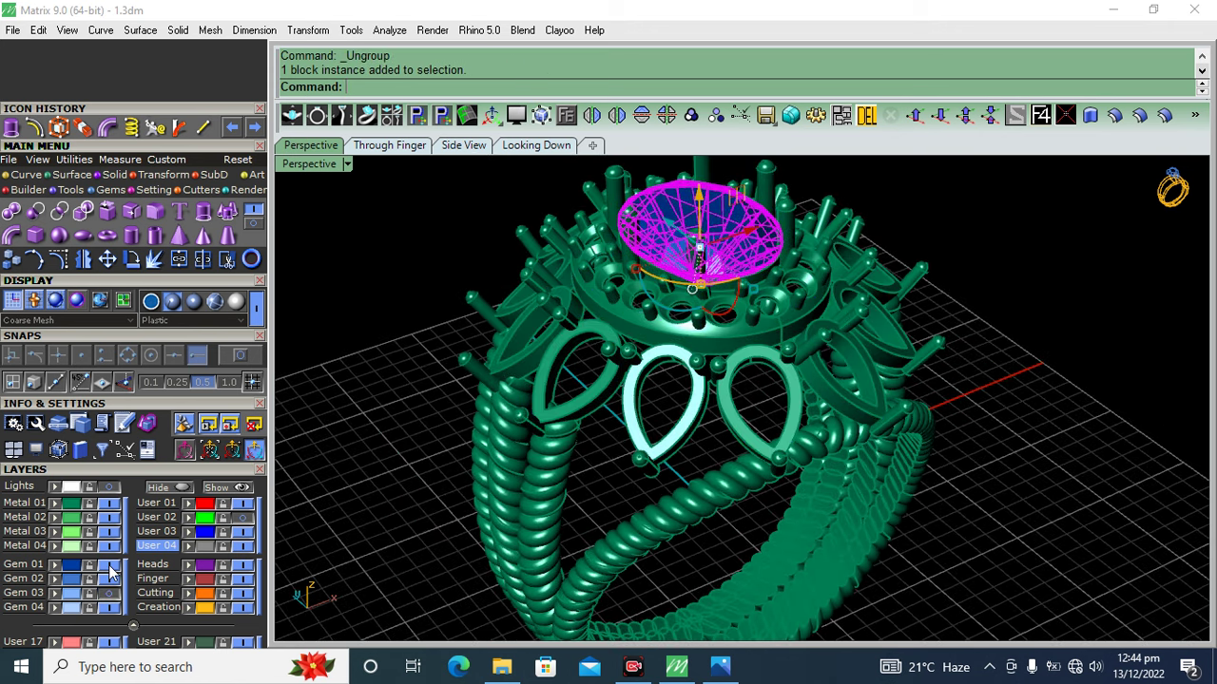
click(109, 576)
scroll(623, 454, down, 3)
right_drag(622, 453, 728, 361)
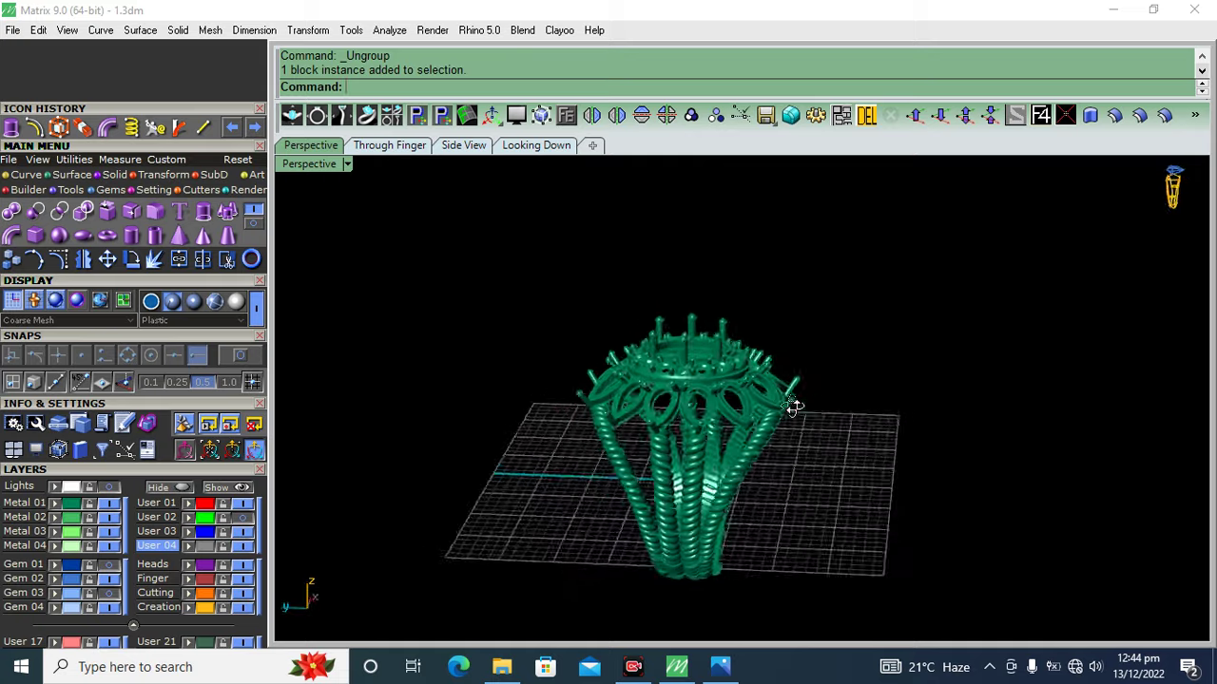
scroll(760, 304, down, 2)
- Window-select all remaining ring parts and group them with Ctrl+G
drag(808, 226, 481, 624)
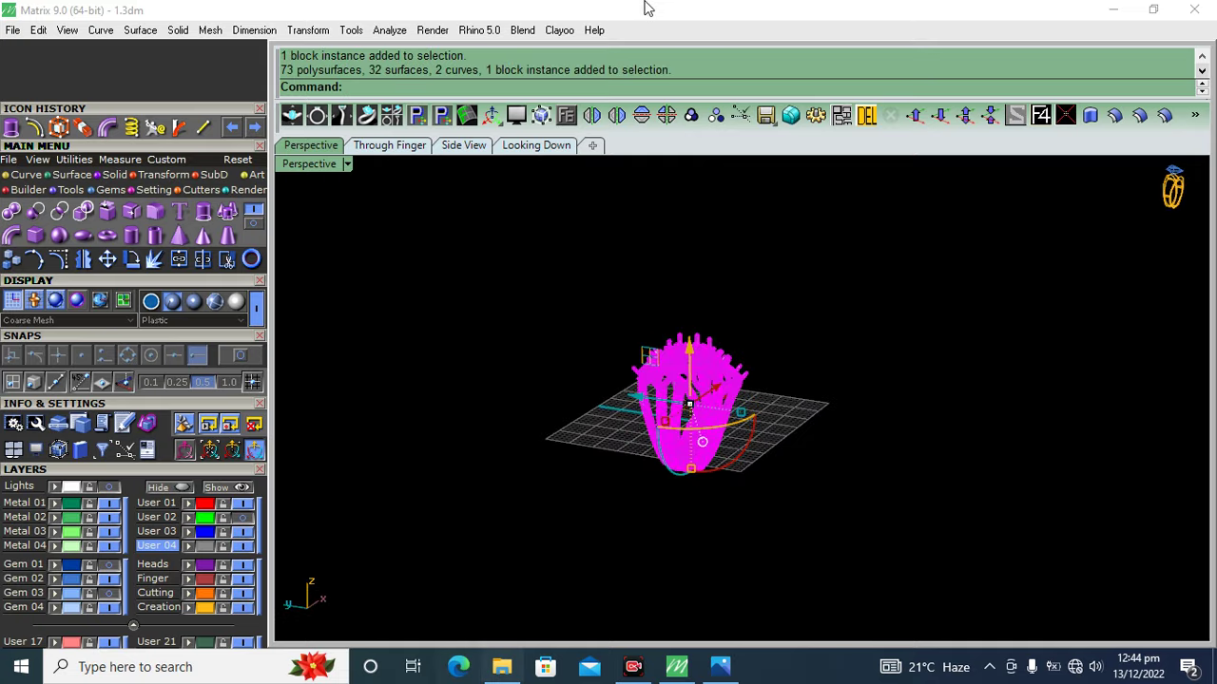
key(ctrl+g)
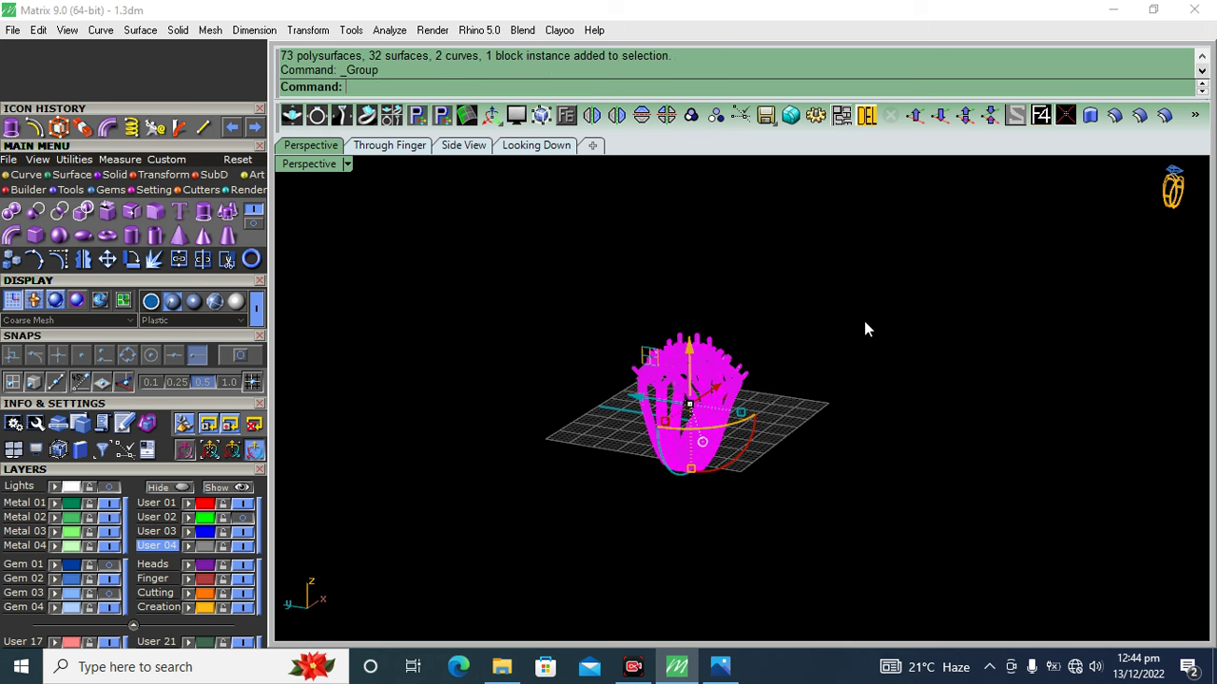
click(864, 322)
scroll(680, 447, up, 3)
scroll(679, 447, up, 2)
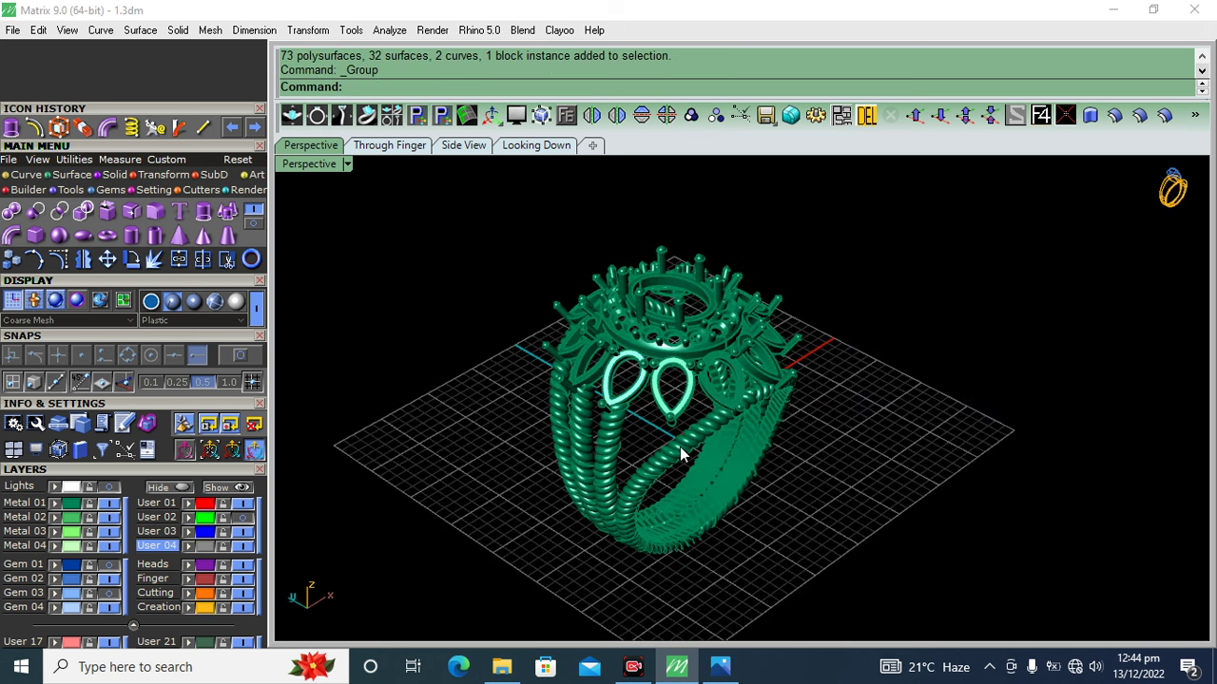
right_drag(679, 446, 714, 445)
scroll(715, 444, up, 3)
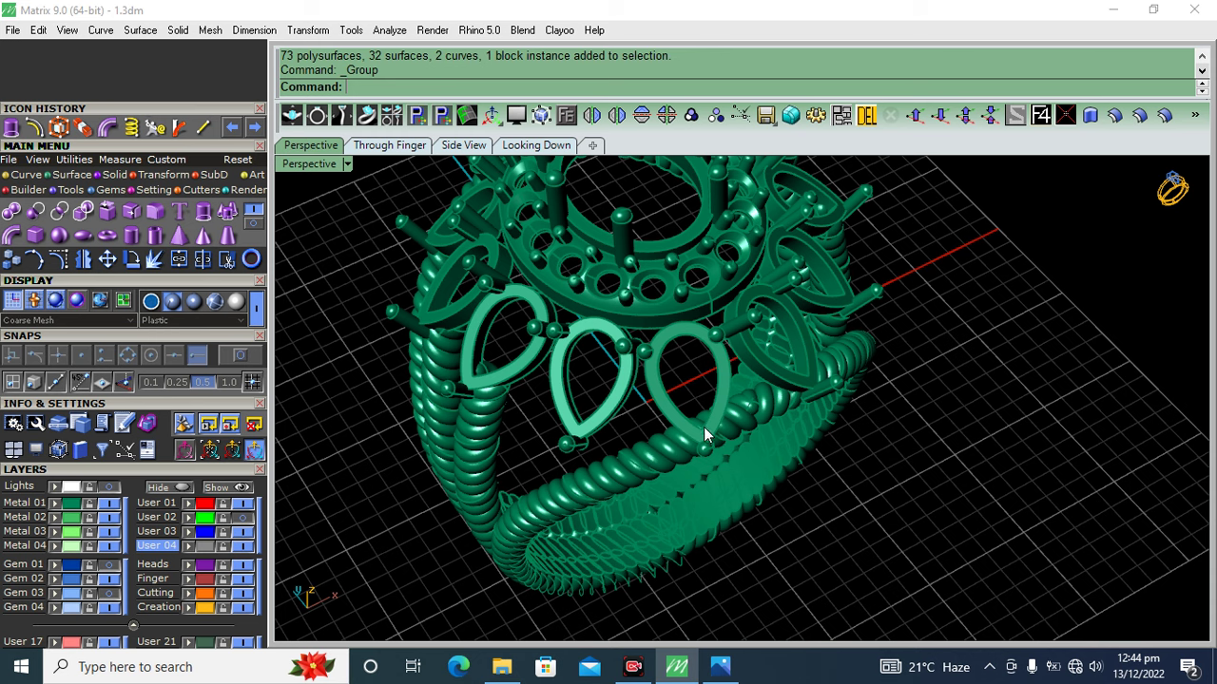
click(704, 434)
scroll(702, 424, down, 2)
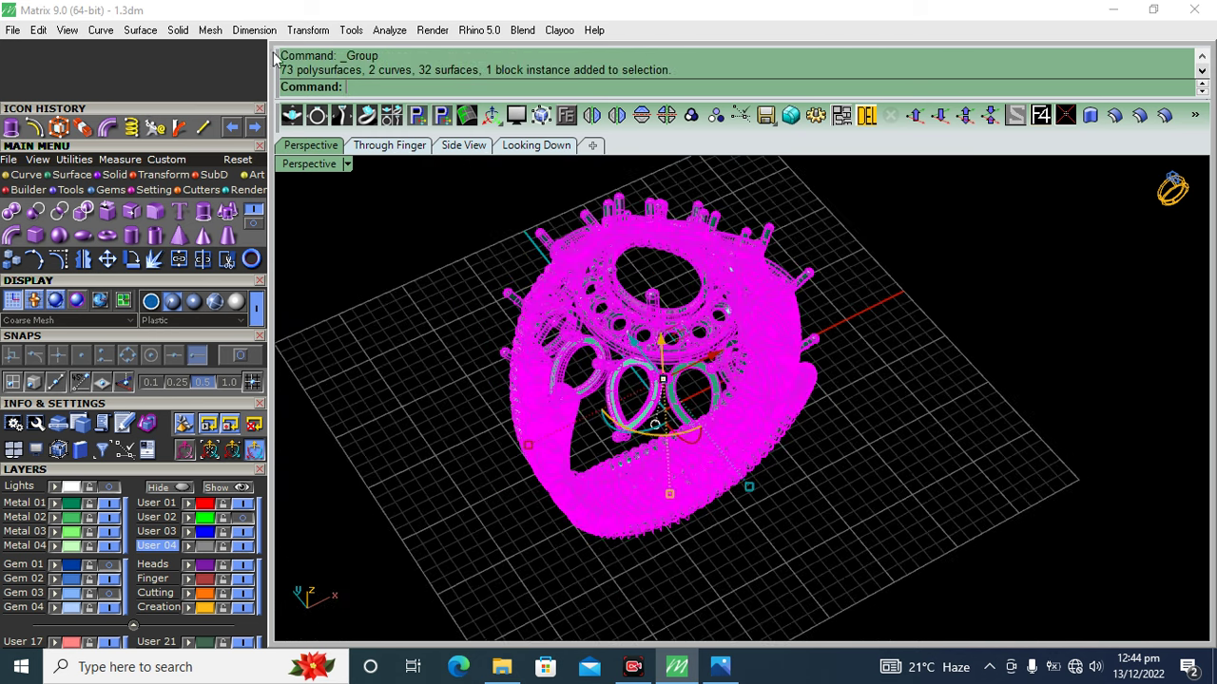
- Try Mesh From NURBS Object on the grouped ring, then undo it
click(213, 34)
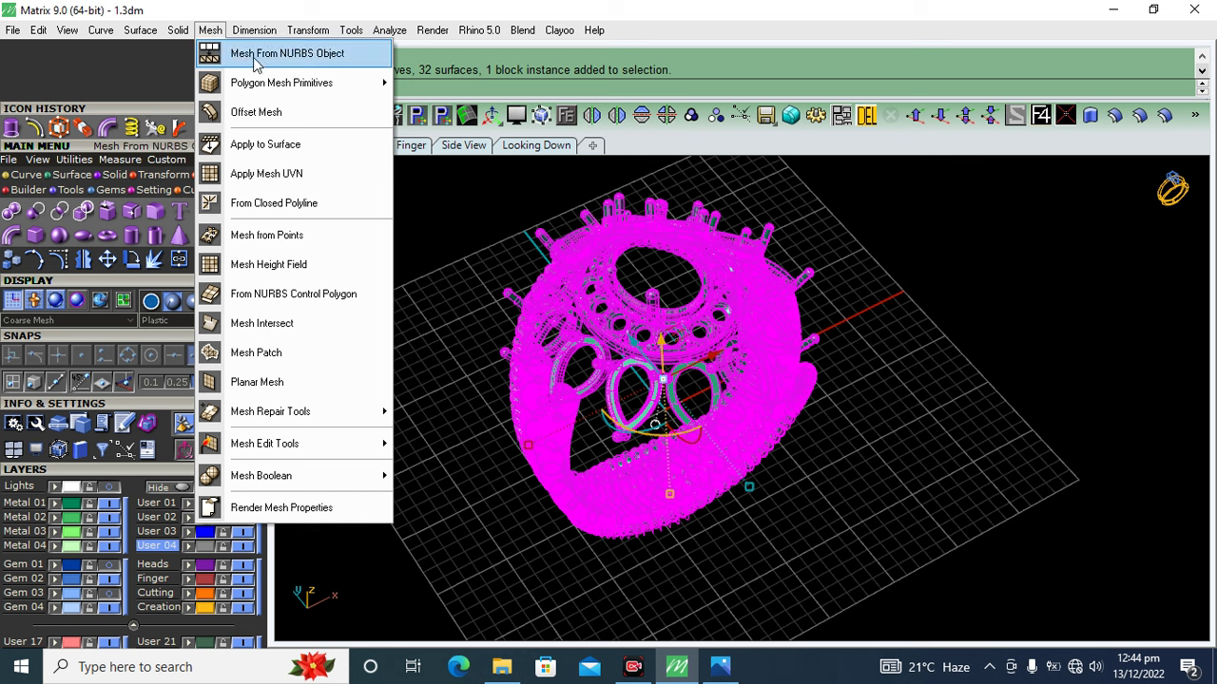
click(255, 57)
click(616, 460)
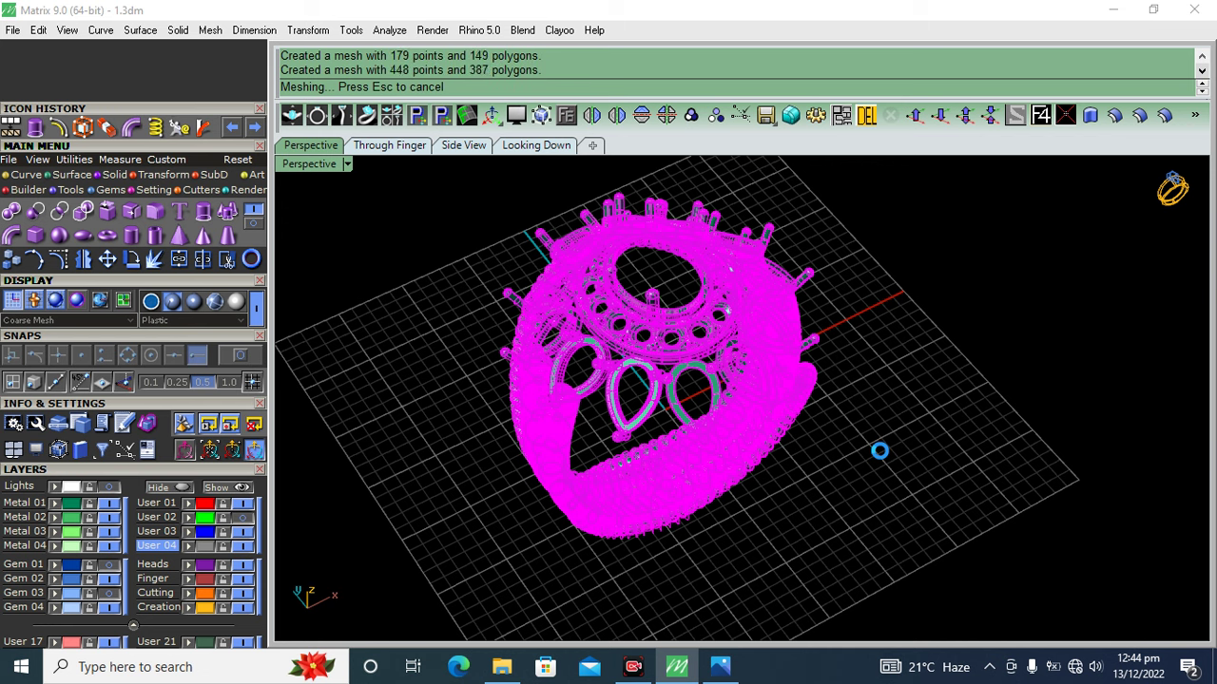
key(ctrl+z)
- Ungroup the ring and hide the pear gems
right_drag(880, 451, 764, 354)
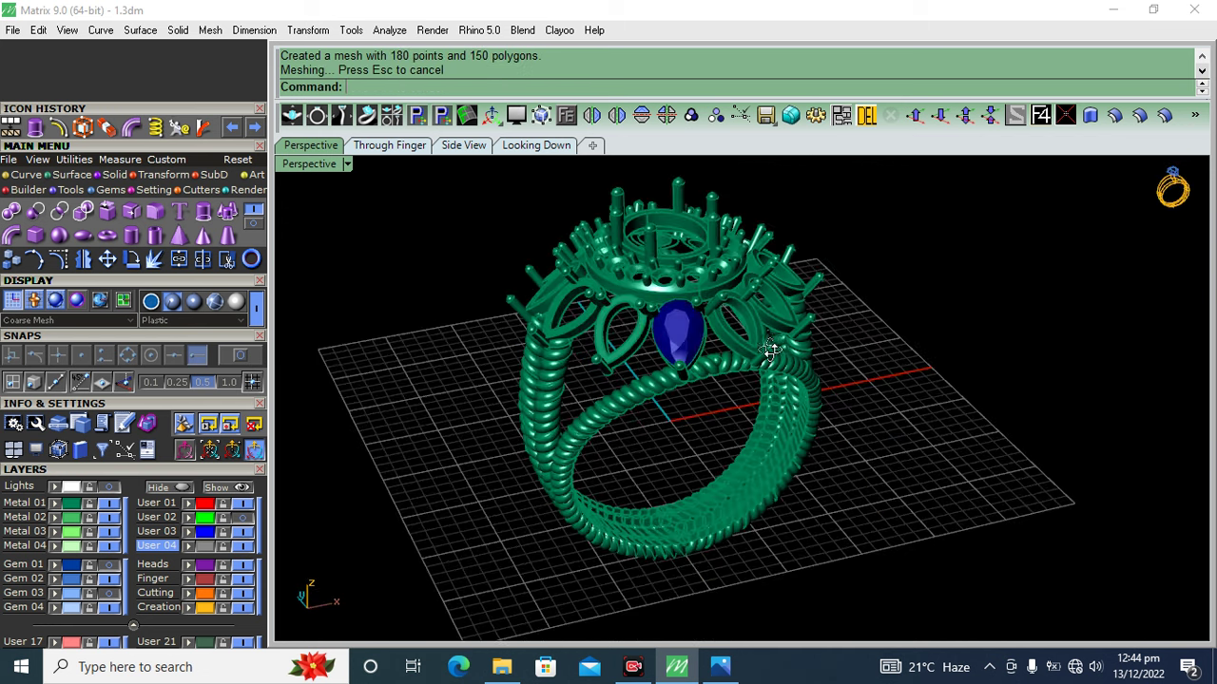
right_drag(280, 539, 720, 166)
key(ctrl+a)
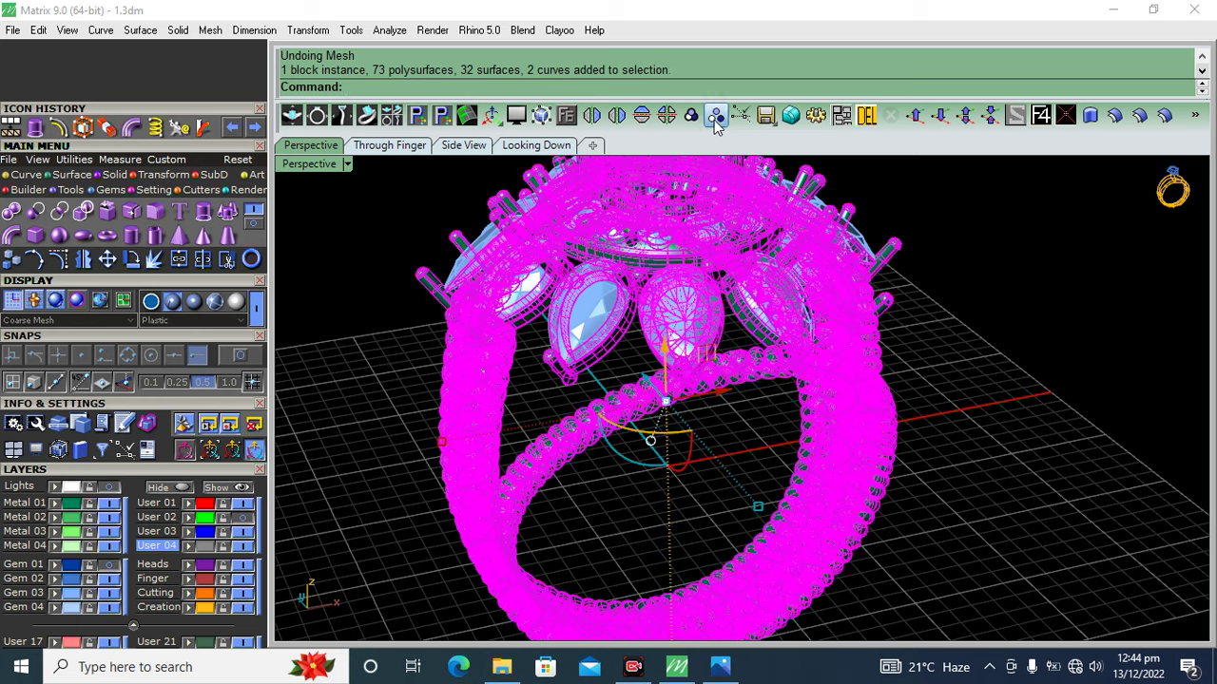
click(715, 115)
click(680, 313)
scroll(692, 330, up, 2)
click(1037, 380)
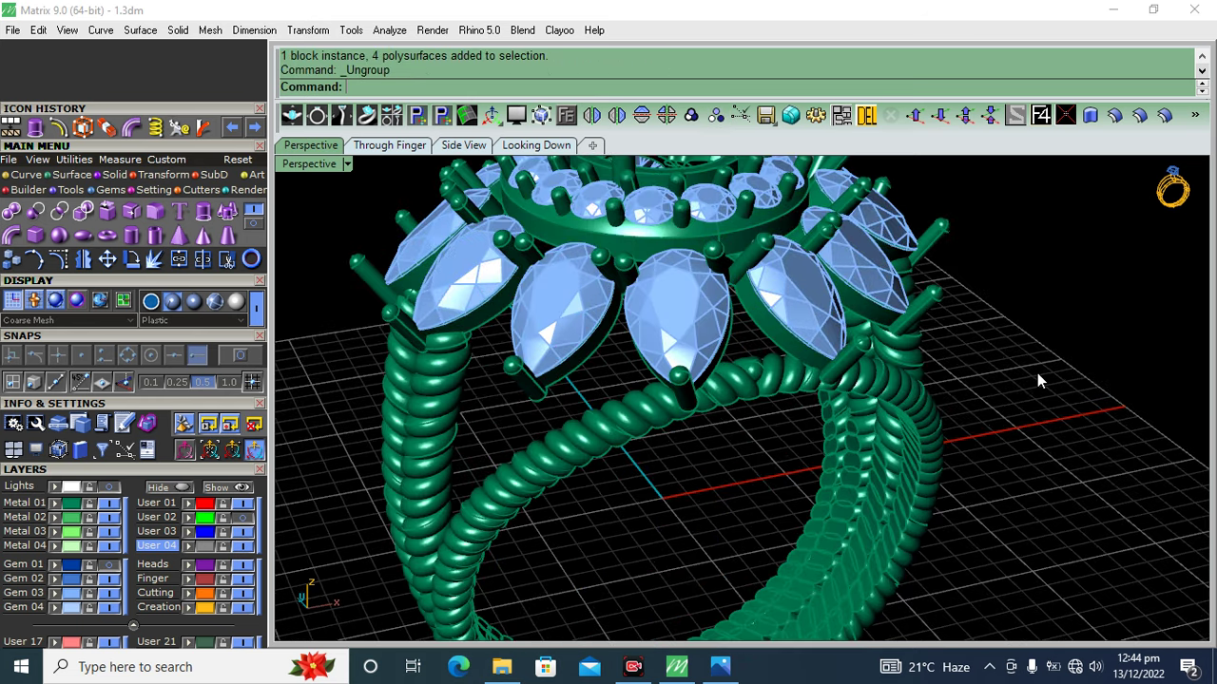
click(780, 292)
click(655, 322)
click(106, 607)
scroll(647, 398, down, 5)
- Group the remaining metal and convert it to meshes with Mesh From NURBS Object
drag(773, 244, 451, 530)
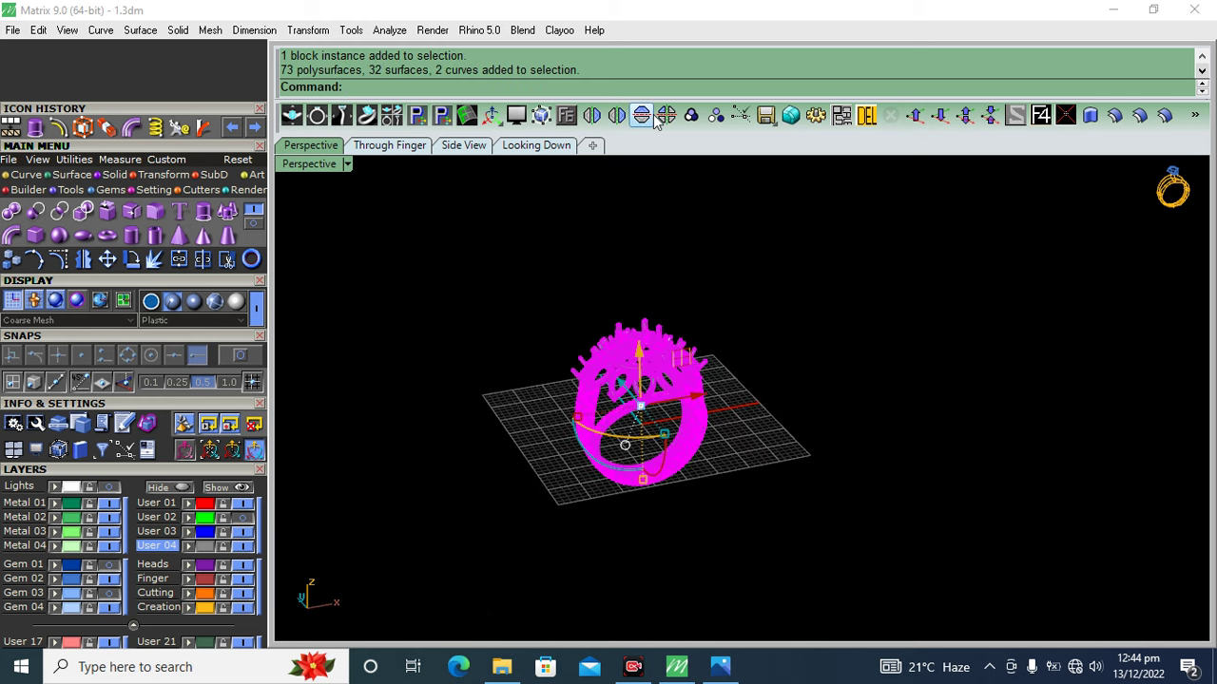
click(691, 115)
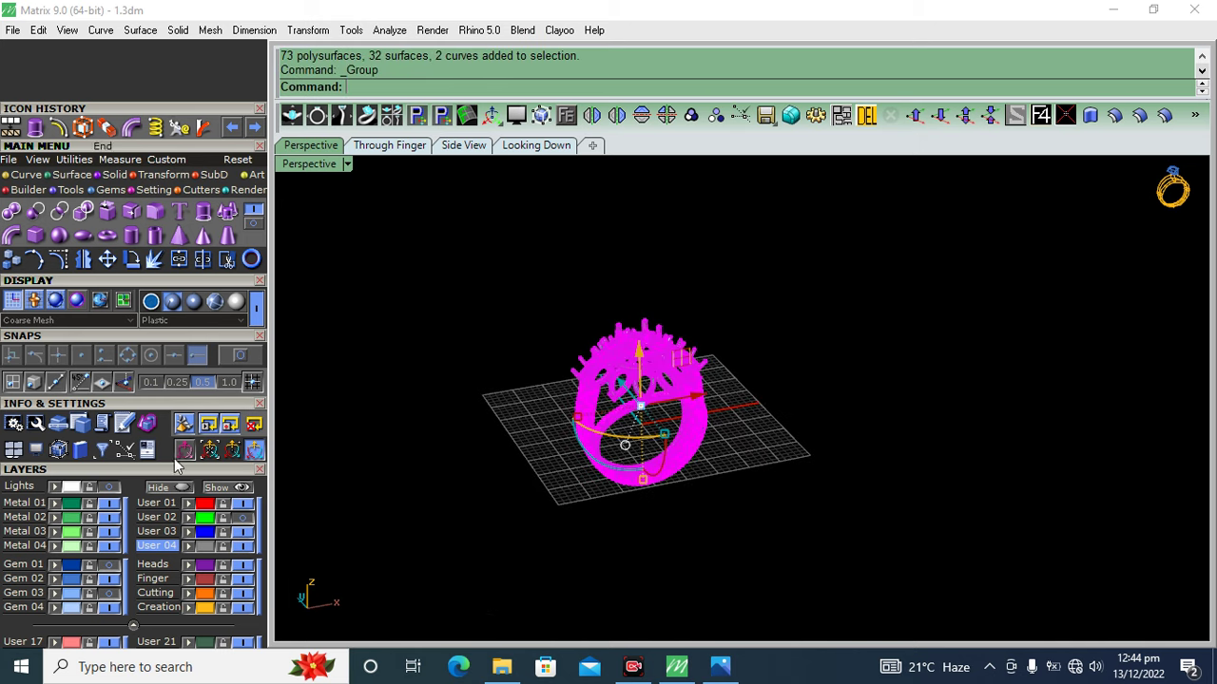
click(210, 29)
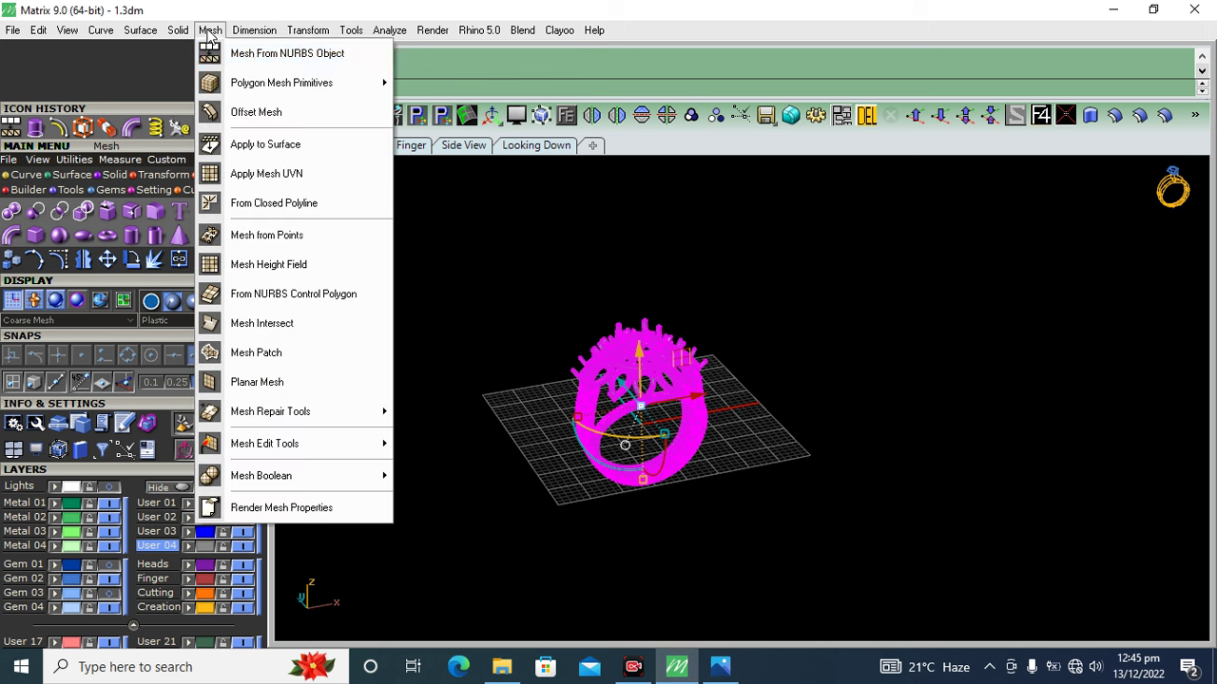
click(245, 54)
click(619, 456)
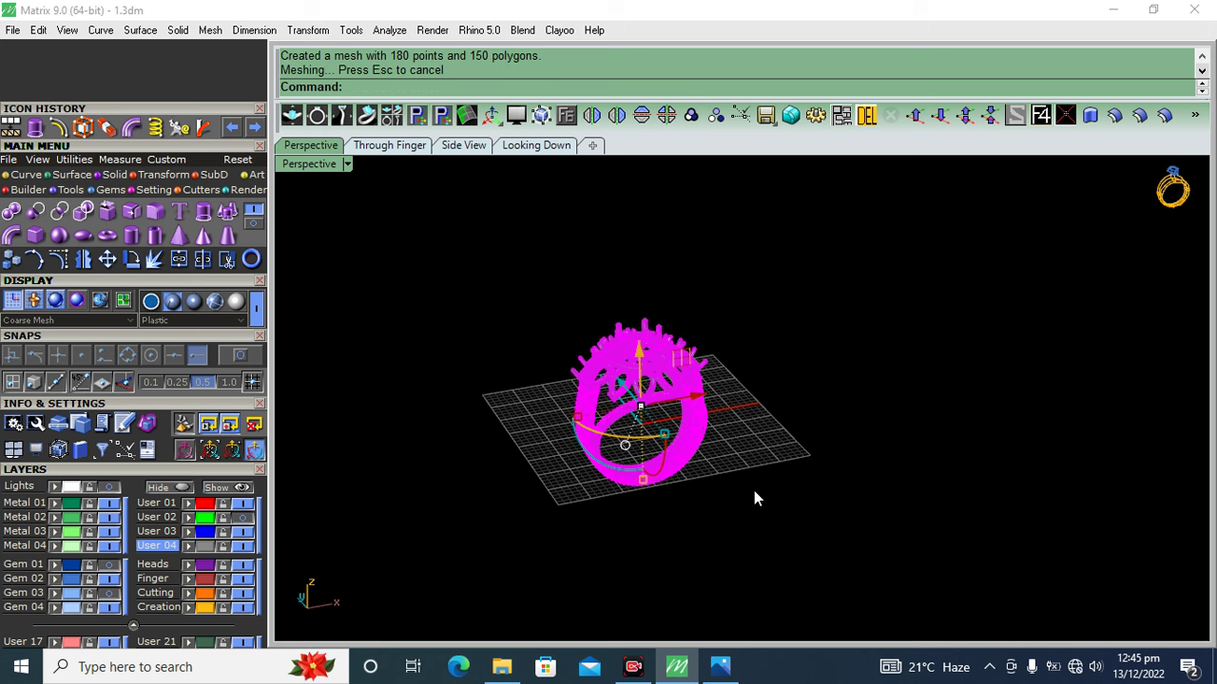
- Window-select the 105 resulting meshes and group them together
click(754, 495)
scroll(660, 416, up, 5)
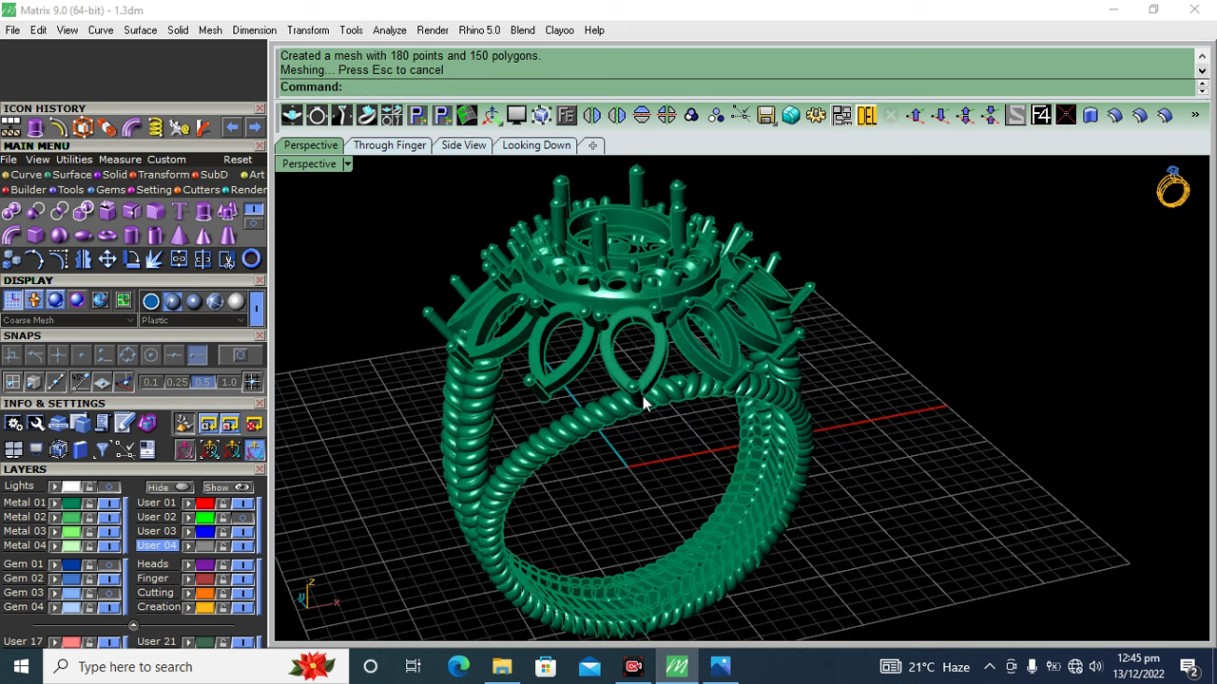
key(ctrl+a)
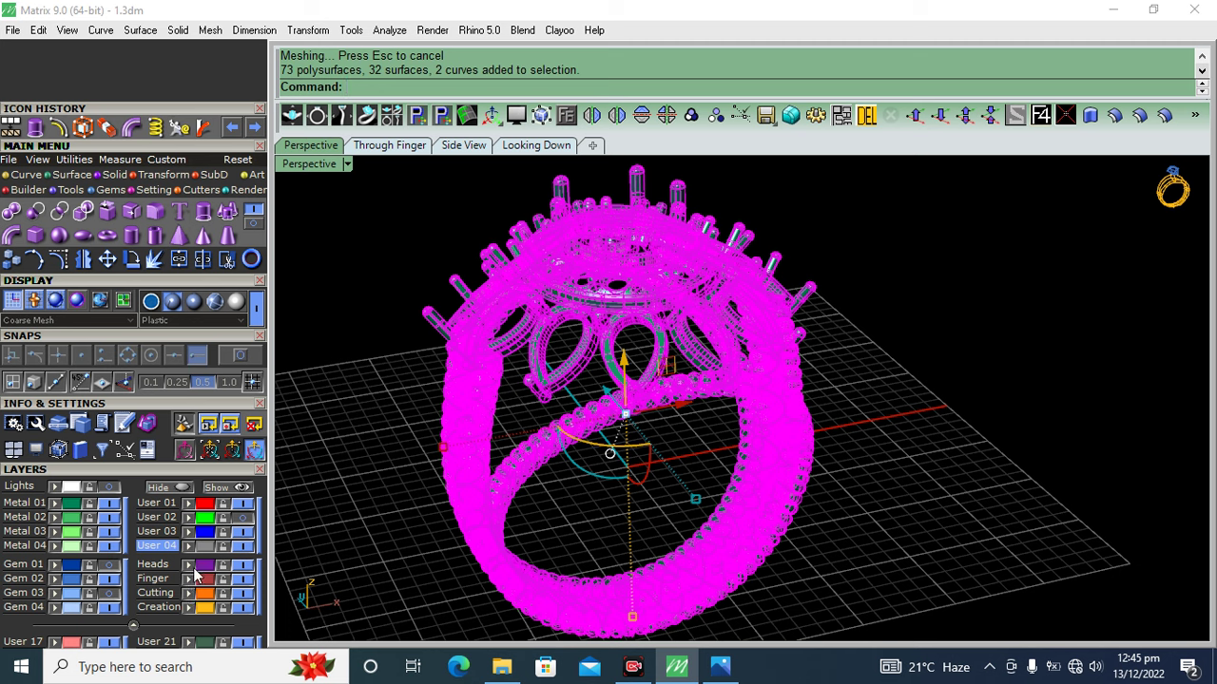
key(Escape)
scroll(833, 395, down, 3)
mouse_move(760, 400)
right_down()
mouse_move(833, 395)
mouse_move(825, 328)
right_up()
drag(854, 226, 396, 599)
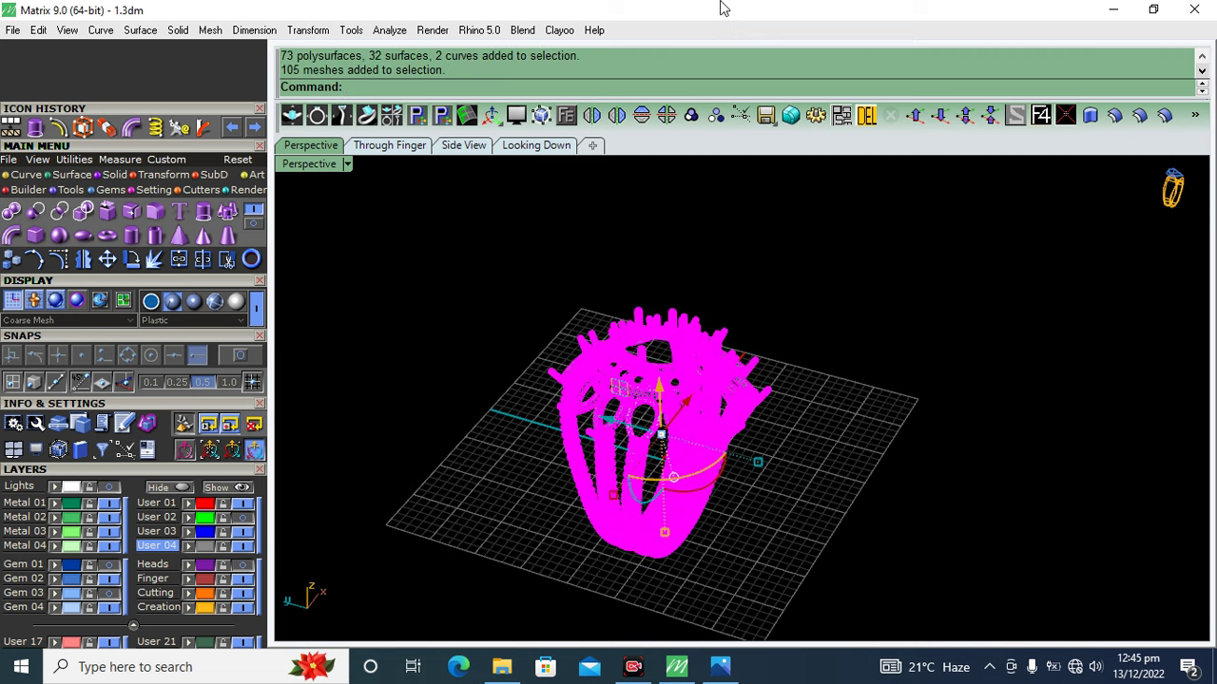
click(690, 115)
right_drag(801, 467, 691, 427)
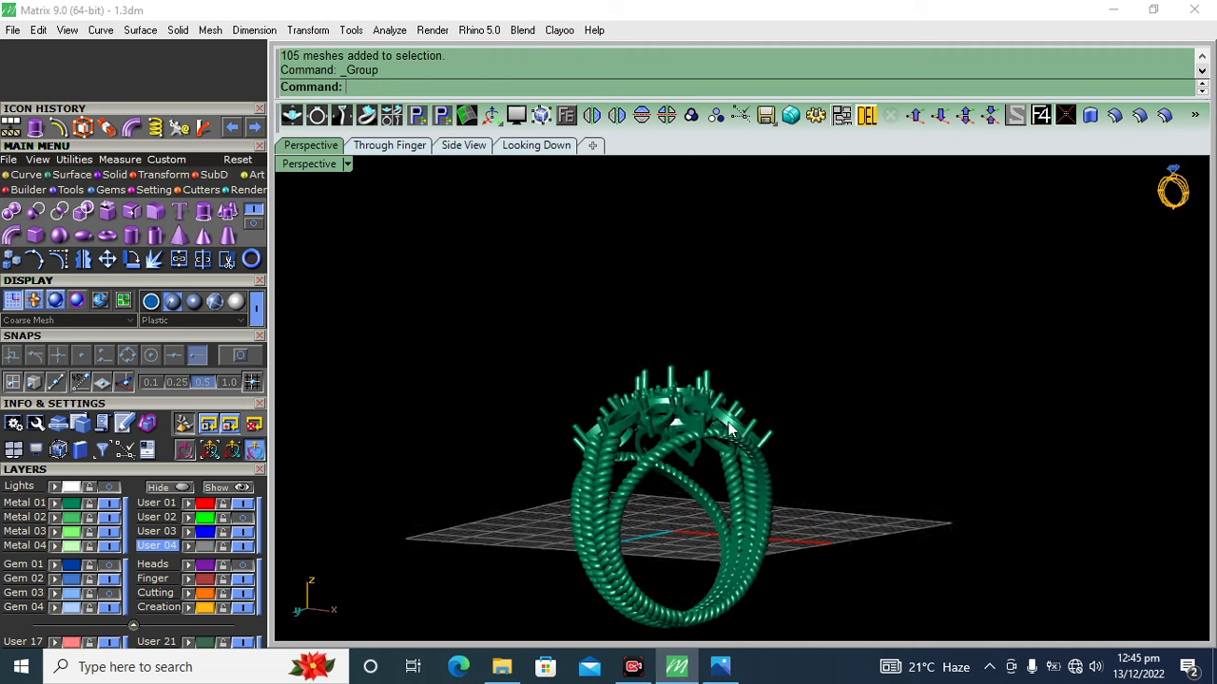
scroll(691, 426, up, 10)
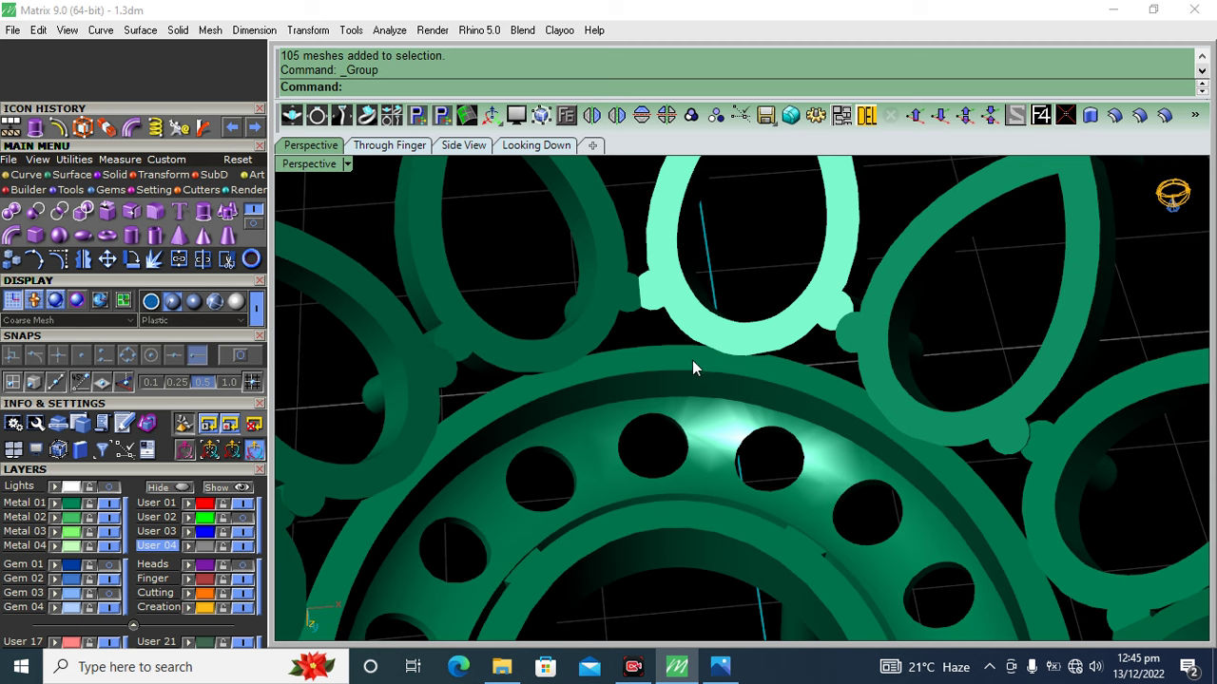
click(687, 361)
text(Blend)
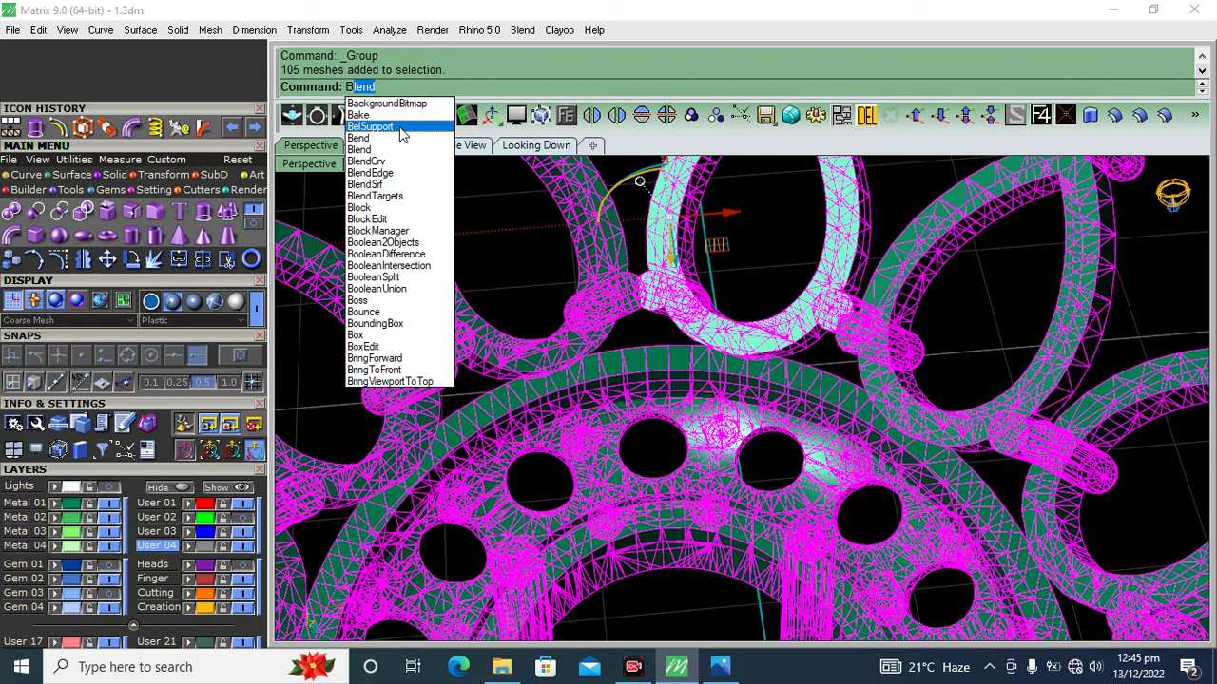
- Run BelSupport and place the first support bars across the petal loops and onto the gallery
click(401, 127)
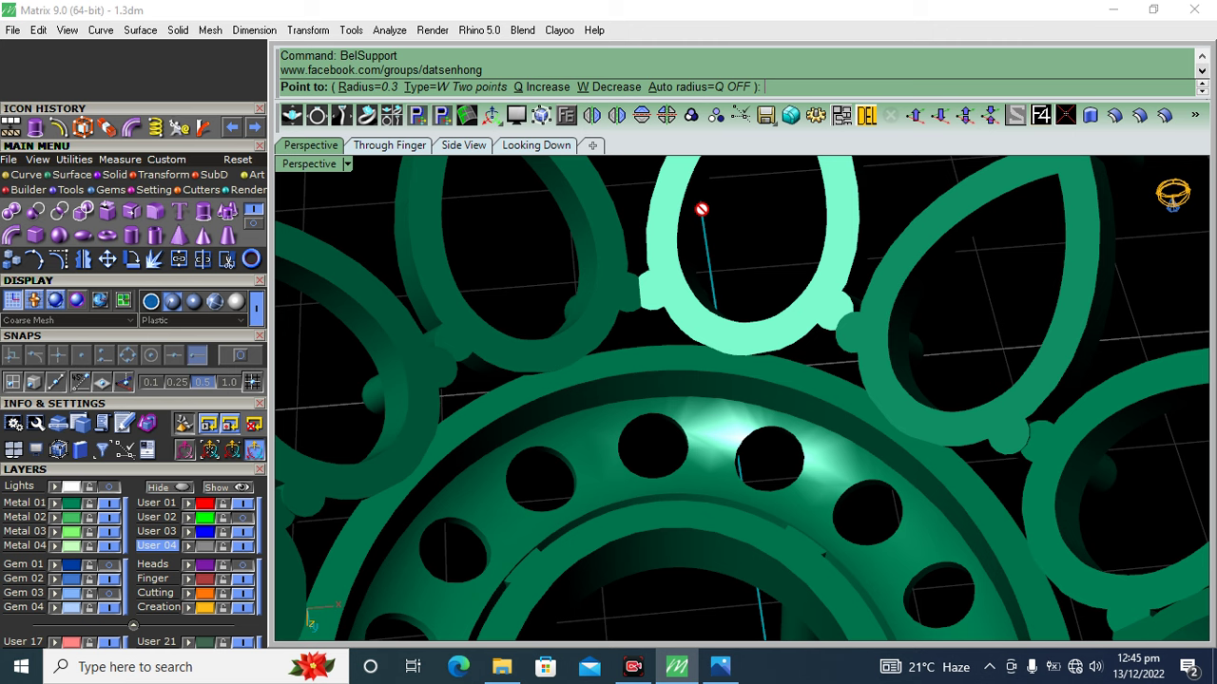
right_drag(634, 346, 543, 413)
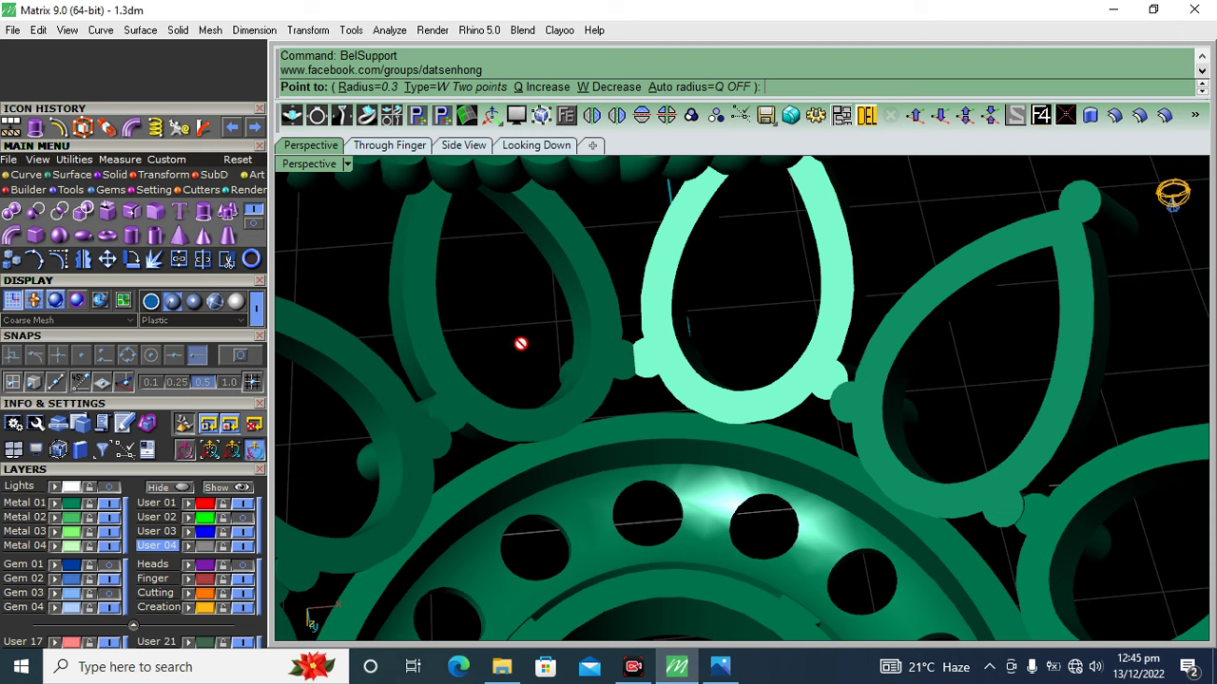
scroll(559, 465, up, 2)
click(571, 448)
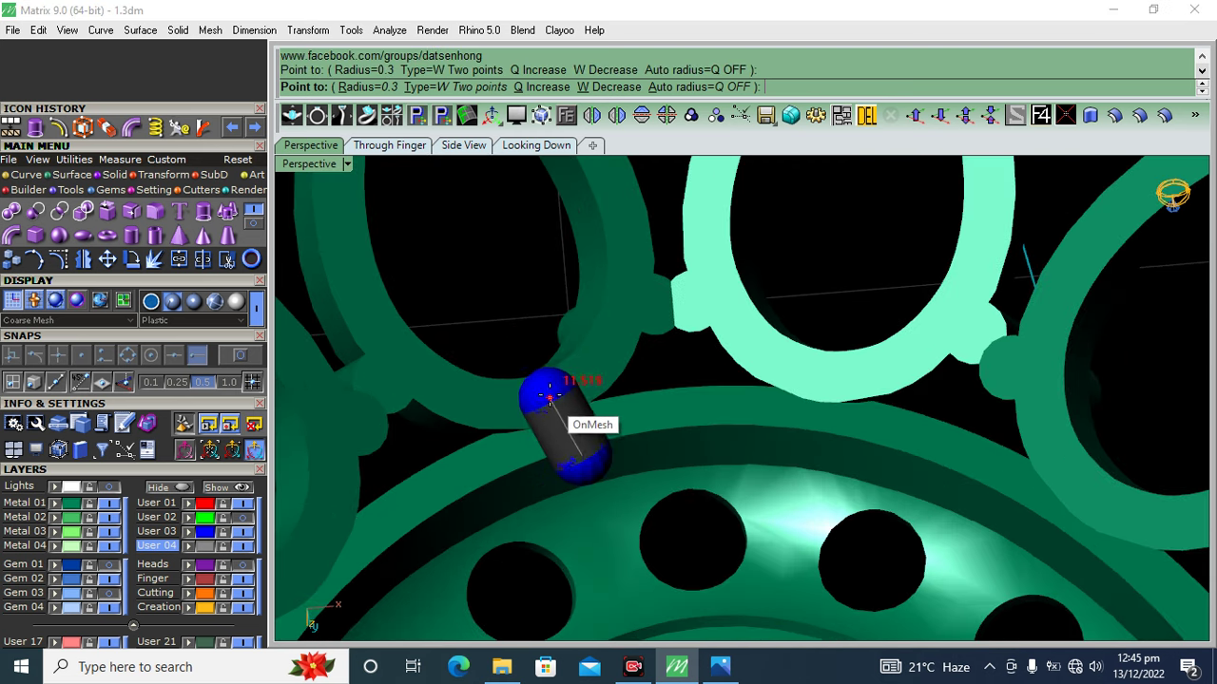
click(538, 437)
scroll(517, 516, up, 1)
mouse_move(517, 516)
right_down()
mouse_move(597, 332)
mouse_move(800, 336)
right_up()
click(556, 347)
scroll(542, 421, down, 1)
right_drag(543, 421, 652, 408)
scroll(652, 407, up, 1)
scroll(605, 308, up, 1)
click(594, 304)
click(708, 285)
click(504, 556)
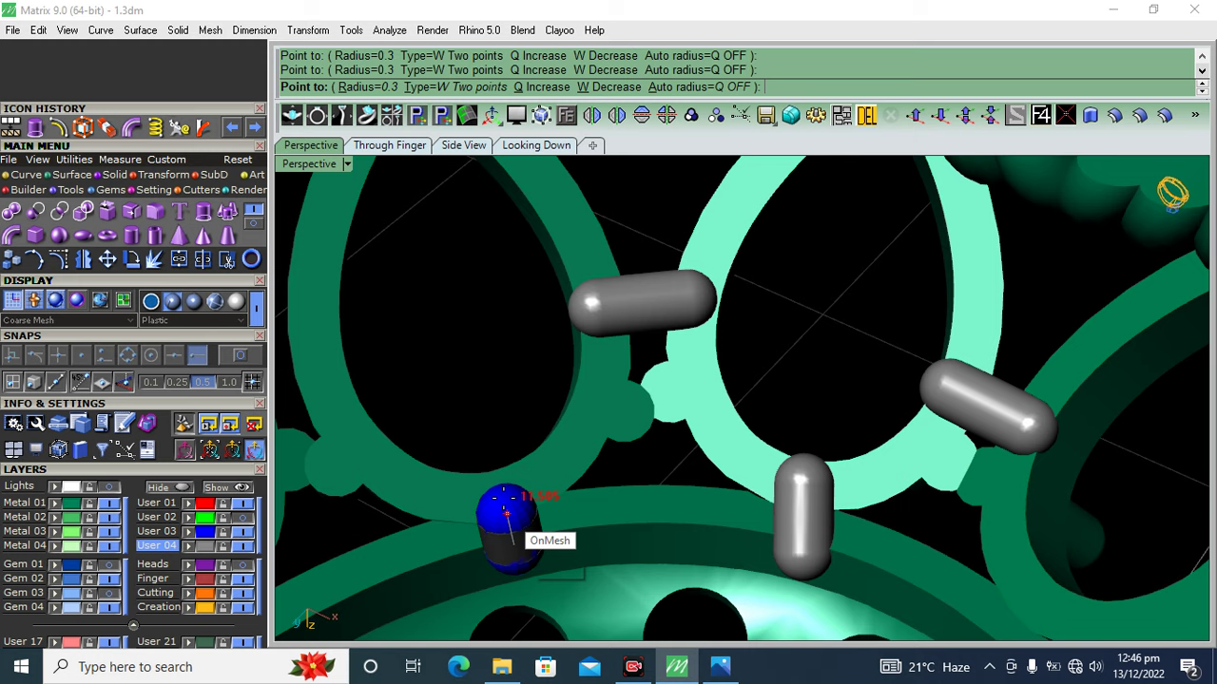
scroll(645, 442, down, 1)
scroll(543, 443, up, 2)
scroll(504, 314, down, 1)
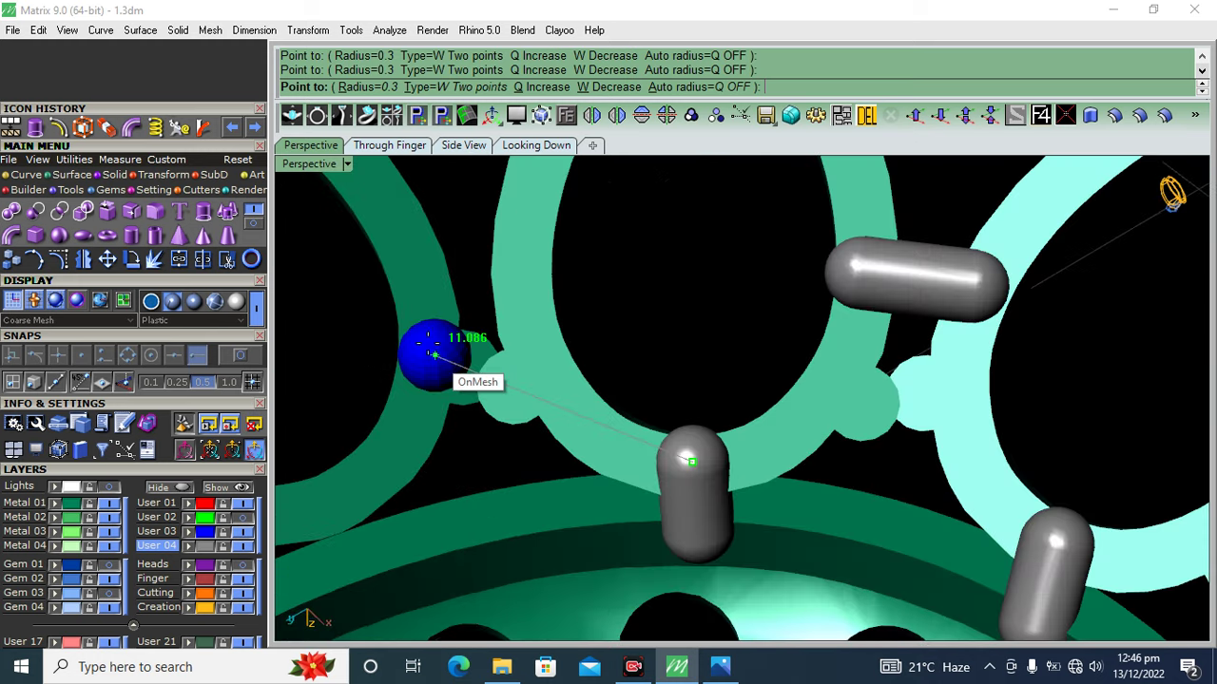
click(541, 300)
scroll(632, 339, down, 1)
scroll(415, 507, up, 1)
- Add three more support bars on the lower-left petals, reaching seven, and end the command
click(404, 523)
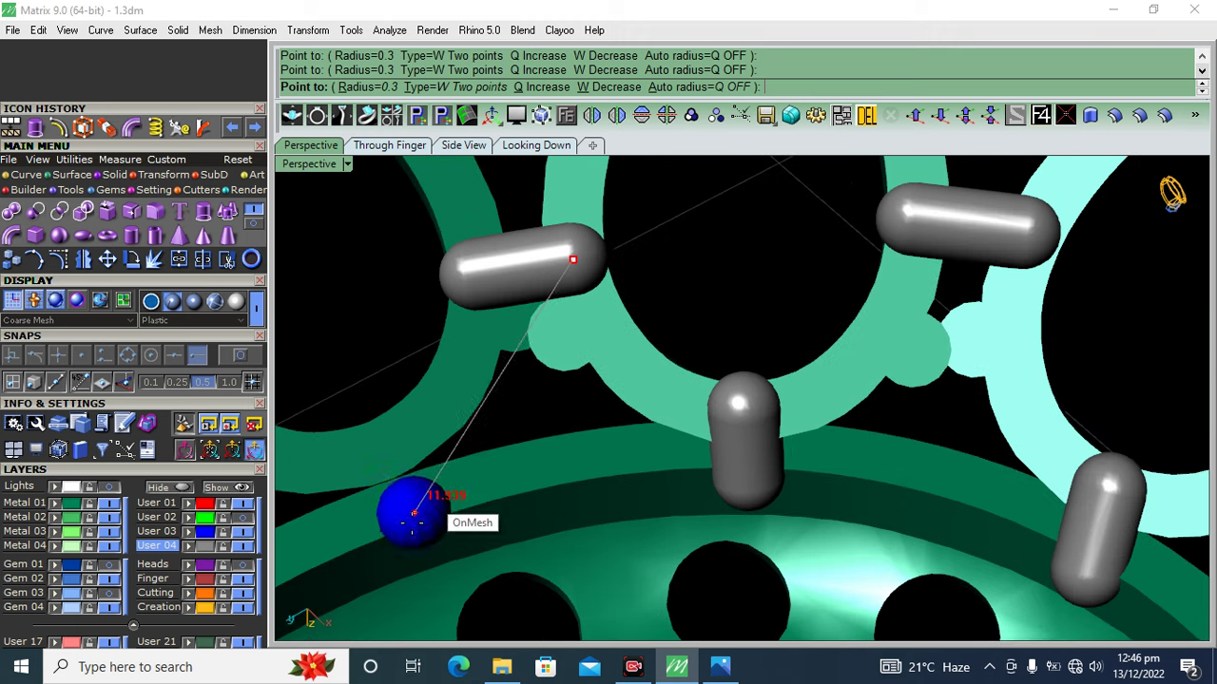
click(366, 433)
scroll(366, 433, down, 2)
scroll(483, 388, up, 2)
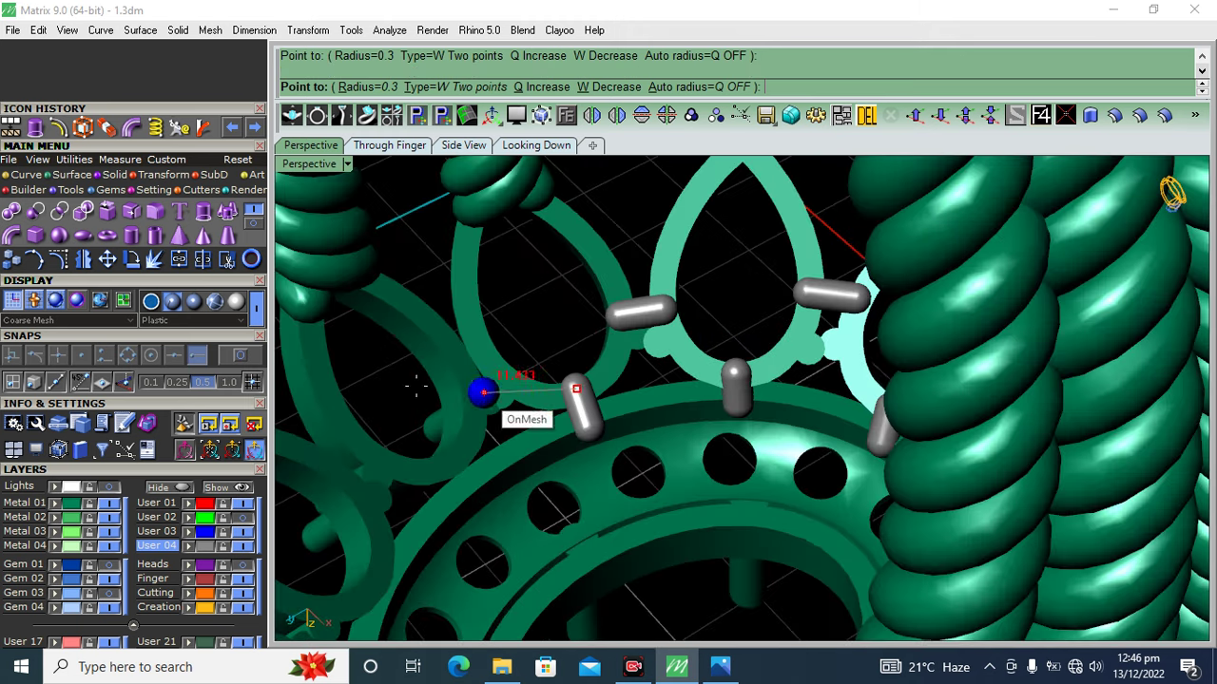
scroll(474, 339, up, 1)
scroll(475, 340, down, 2)
scroll(473, 301, up, 1)
click(454, 305)
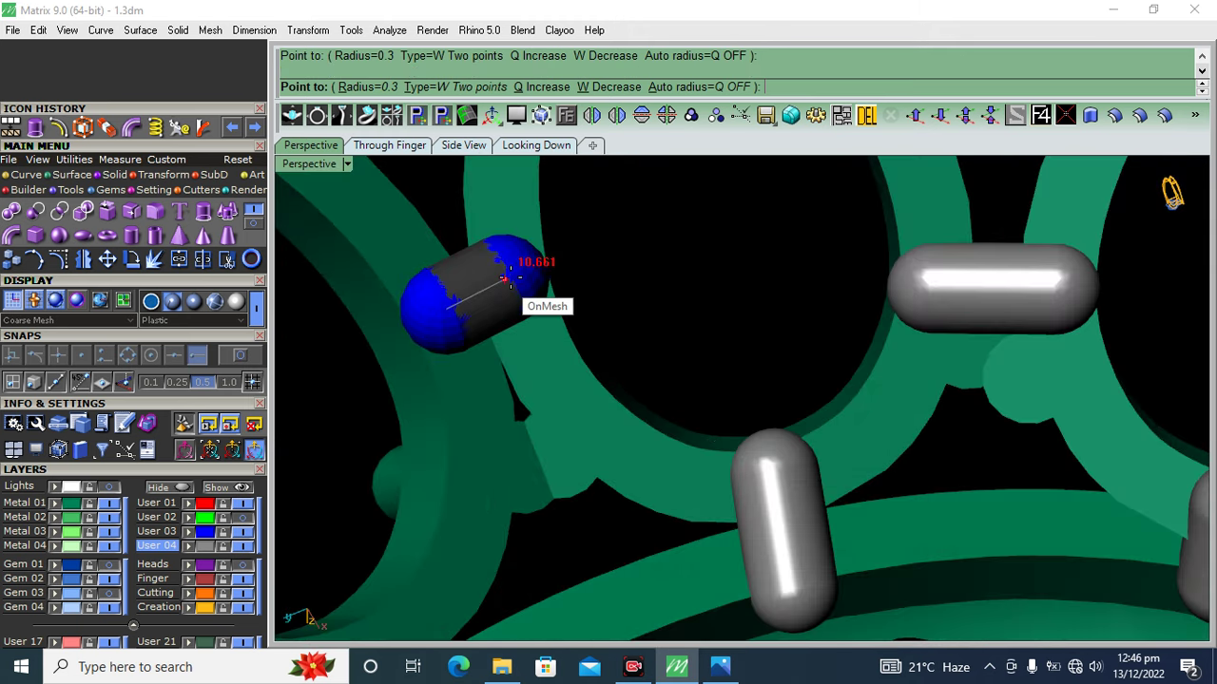
click(521, 297)
scroll(520, 297, down, 1)
scroll(483, 364, up, 1)
click(462, 369)
scroll(462, 369, down, 1)
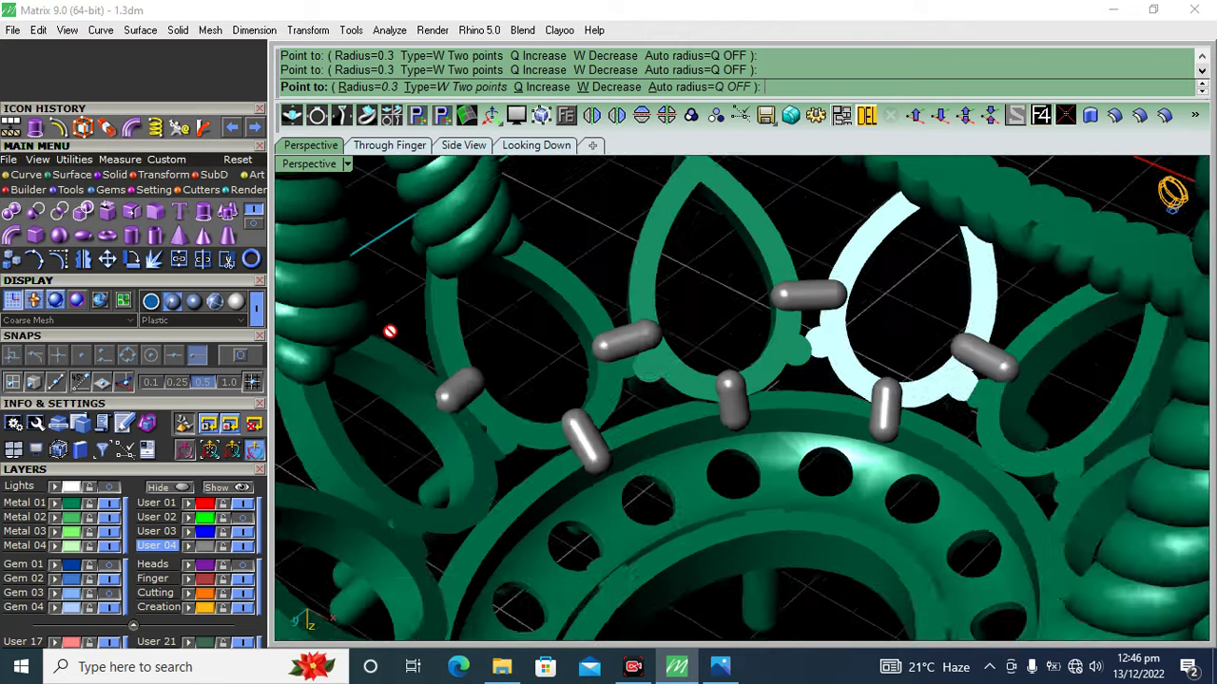
scroll(498, 337, up, 1)
scroll(498, 336, down, 1)
click(447, 339)
scroll(448, 339, down, 1)
scroll(733, 272, up, 1)
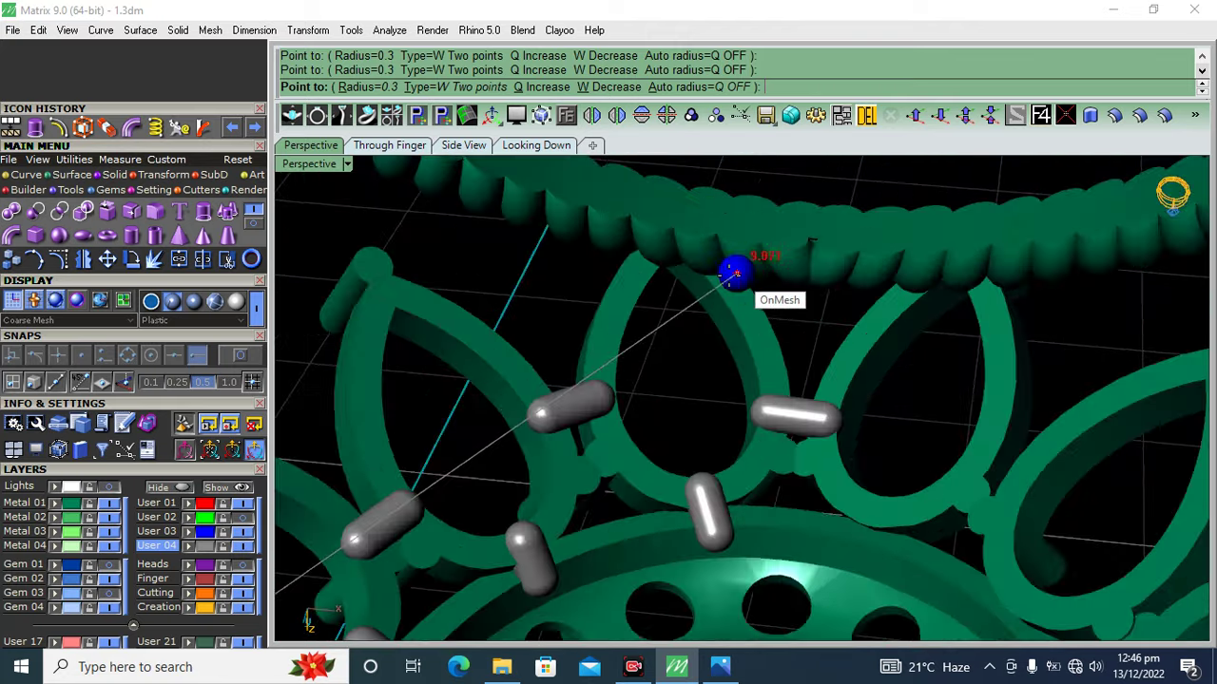
scroll(609, 328, down, 1)
right_click(608, 328)
- Add two support bars from the petal arms up to the rope border, then select all nine
scroll(609, 327, down, 2)
mouse_move(608, 328)
right_down()
mouse_move(657, 220)
mouse_move(624, 313)
mouse_move(628, 231)
mouse_move(589, 340)
mouse_move(543, 321)
right_up()
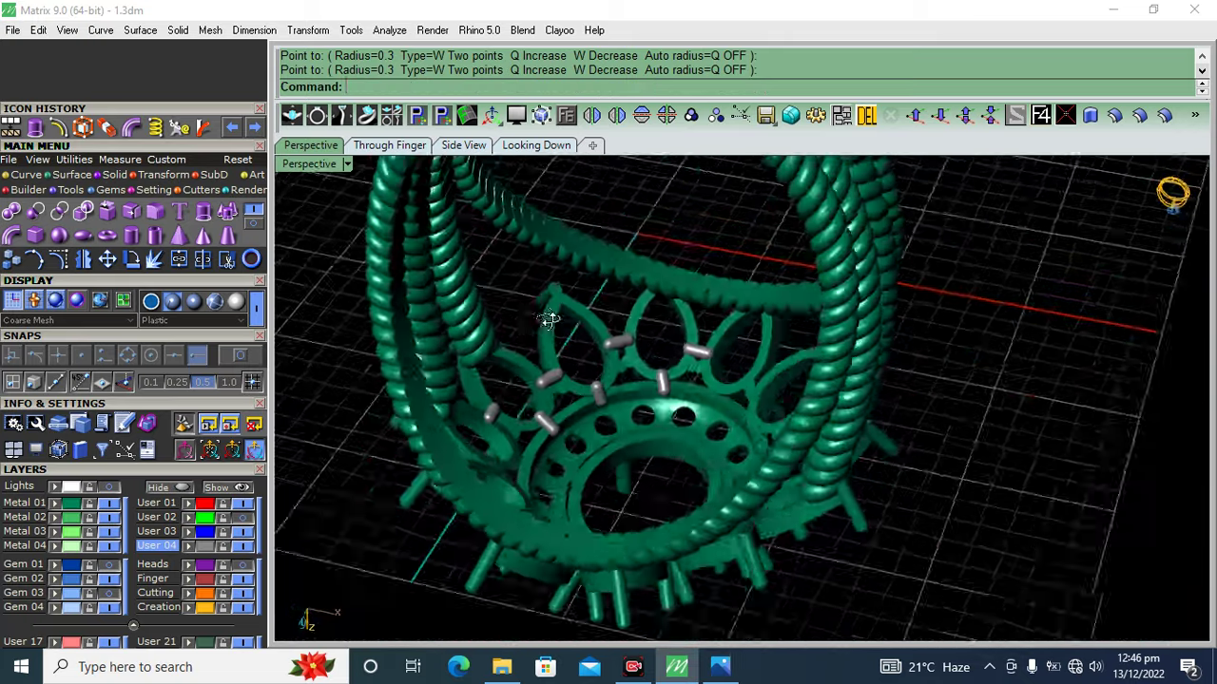
scroll(566, 249, up, 2)
scroll(549, 429, up, 3)
right_click(556, 421)
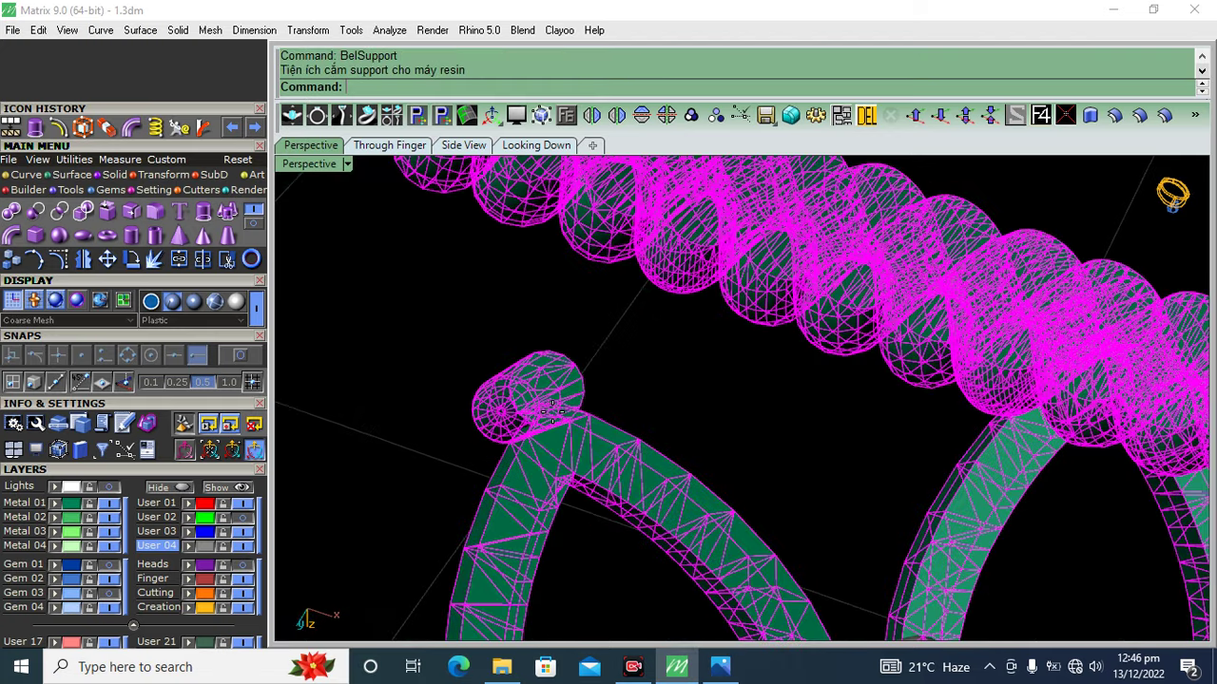
click(518, 408)
click(511, 254)
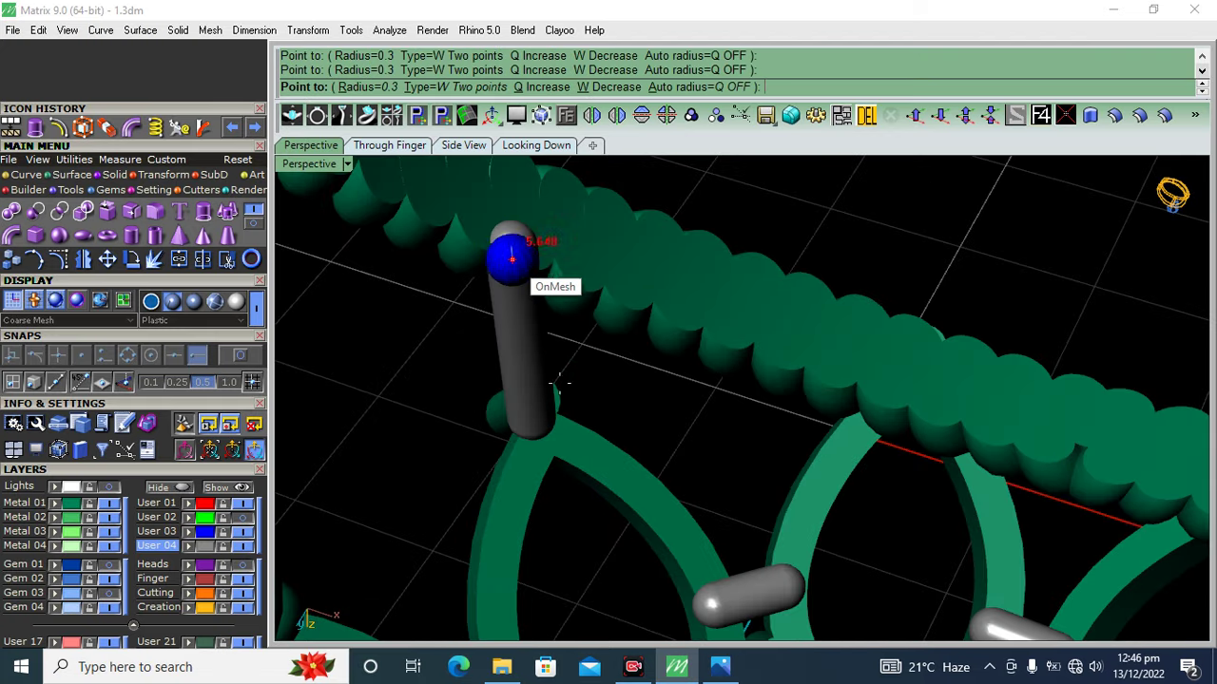
click(557, 417)
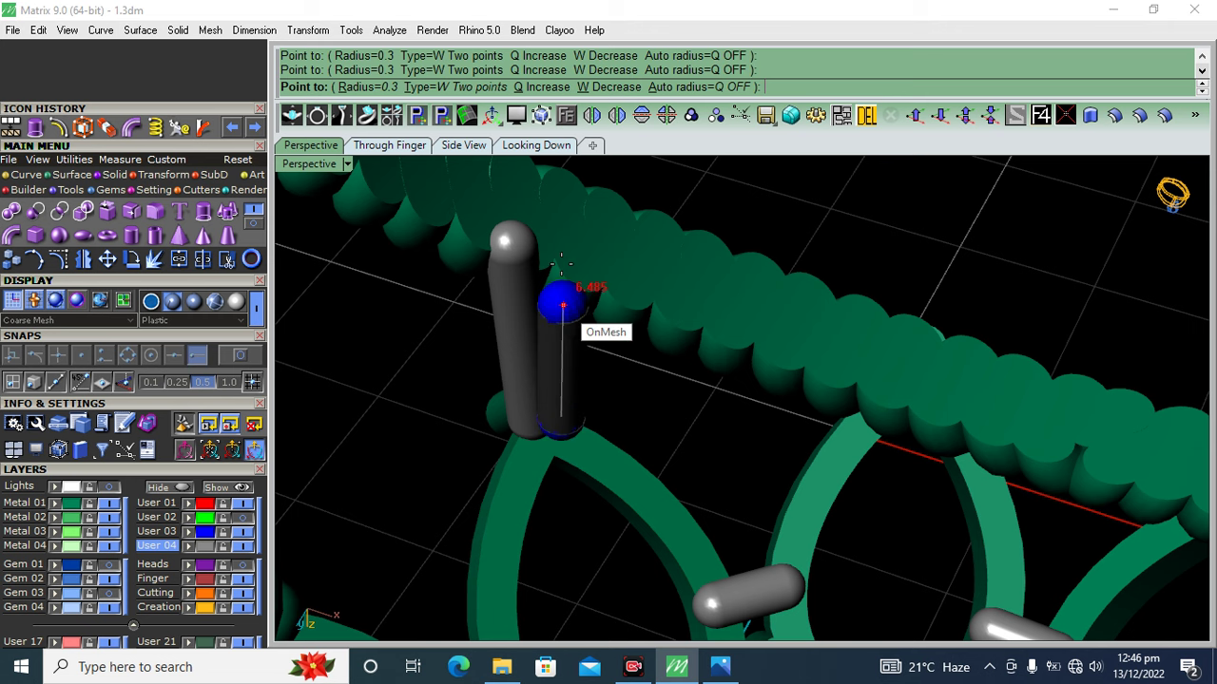
click(551, 238)
right_click(524, 263)
scroll(700, 402, down, 5)
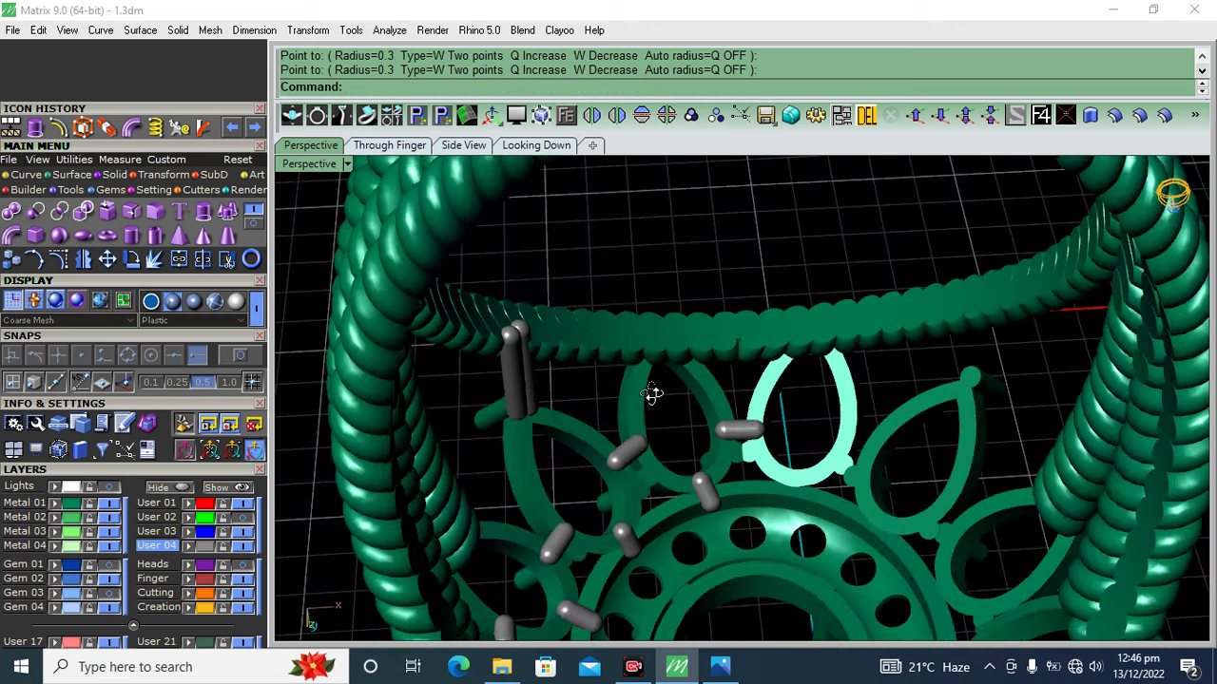
right_drag(701, 402, 638, 386)
click(201, 553)
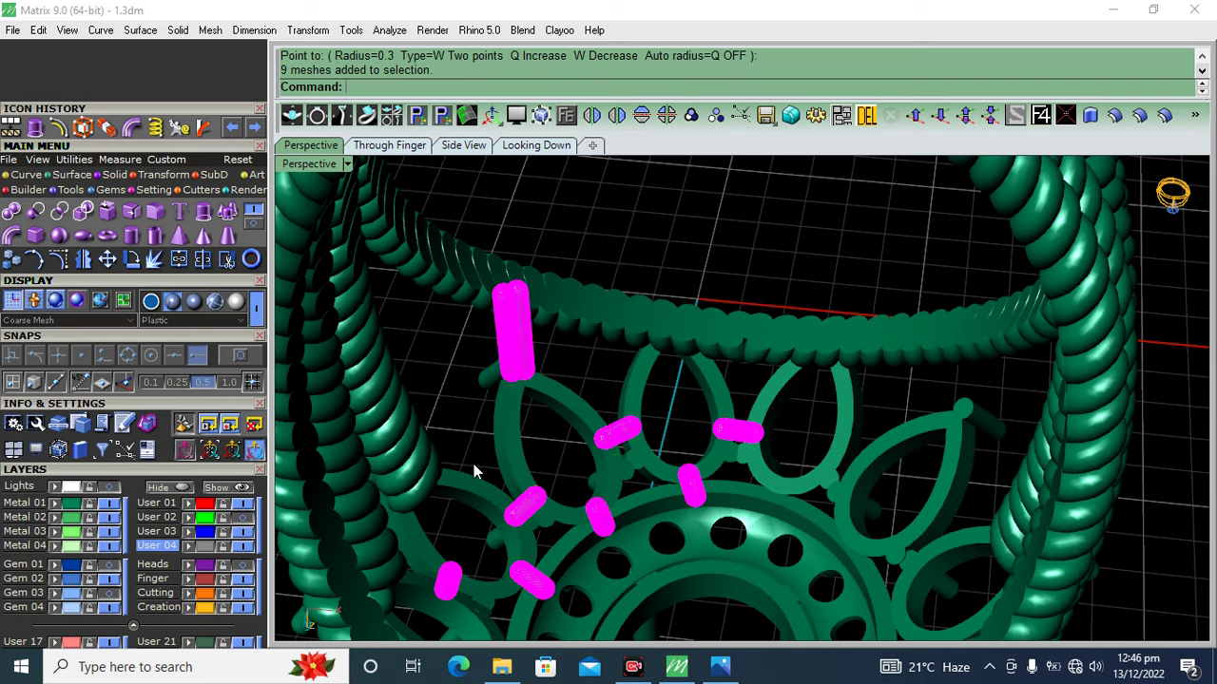
- Narrow the selection to the grey cutter cylinders and mirror them to the ring's other side
mouse_move(570, 418)
right_down()
mouse_move(461, 396)
mouse_move(618, 142)
right_up()
scroll(461, 396, up, 3)
ctrl+click(461, 396)
click(642, 115)
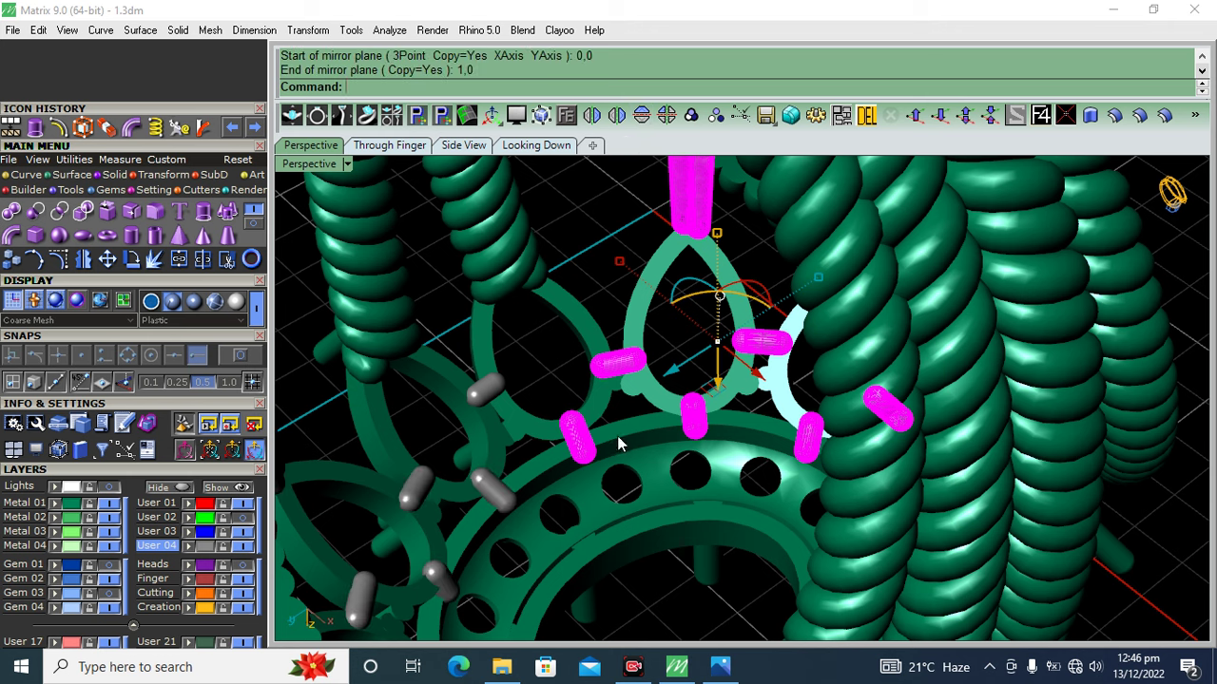
click(204, 554)
right_drag(571, 428, 741, 495)
scroll(769, 518, up, 2)
scroll(760, 380, up, 3)
scroll(766, 532, down, 3)
ctrl+click(766, 533)
scroll(768, 542, up, 3)
ctrl+click(772, 539)
scroll(772, 540, down, 4)
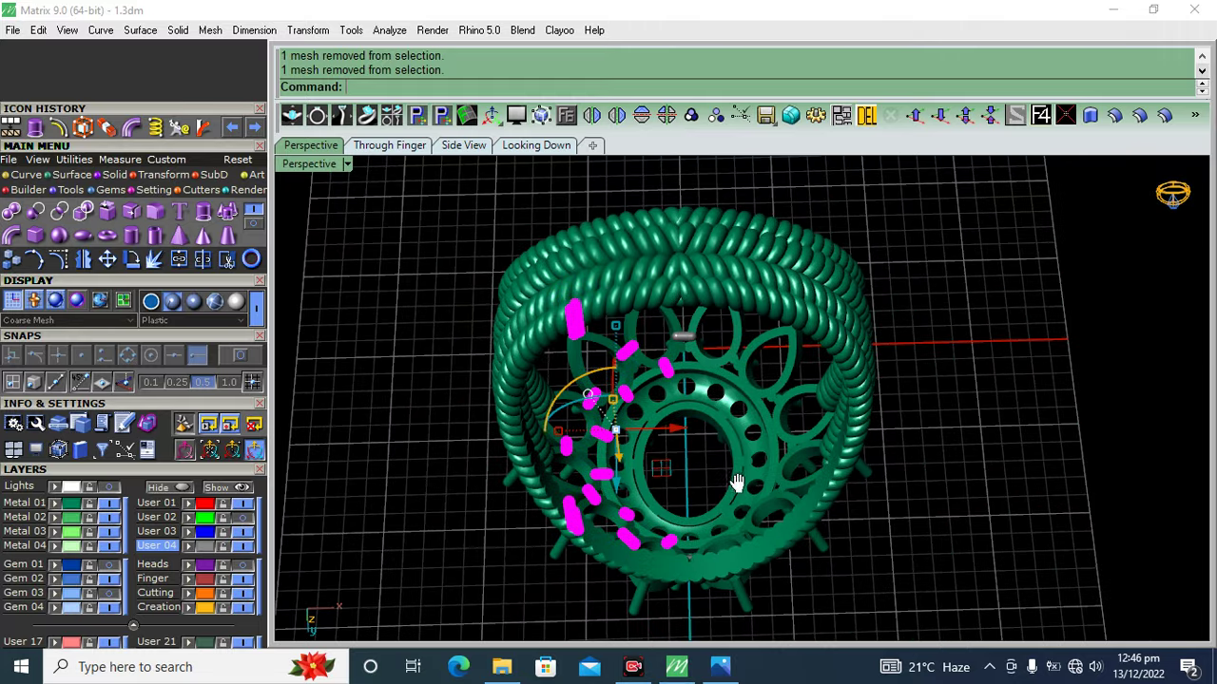
click(592, 115)
- Select everything, accidentally delete it, and undo the deletion
right_drag(1027, 338, 821, 159)
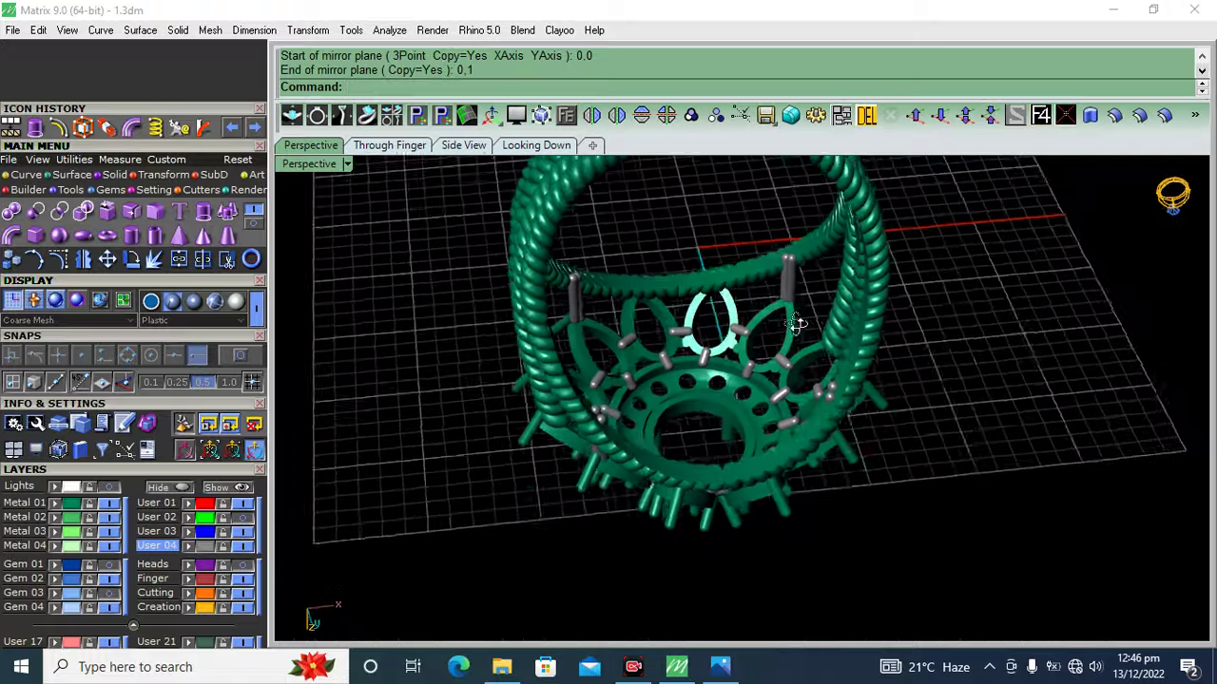
key(ctrl+a)
key(Delete)
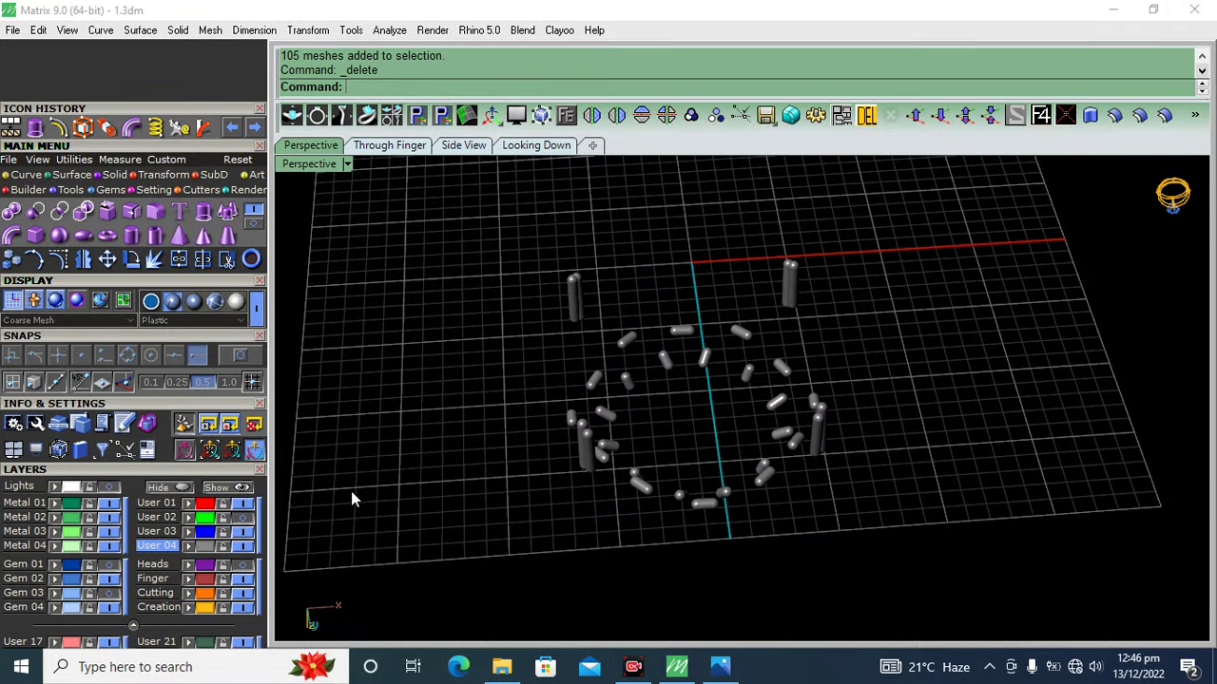
key(ctrl+z)
- Window-select the whole ring and group all its parts into one object
mouse_move(722, 285)
right_down()
mouse_move(909, 234)
mouse_move(929, 270)
mouse_move(897, 288)
mouse_move(949, 304)
mouse_move(887, 373)
mouse_move(846, 235)
right_up()
scroll(846, 234, down, 3)
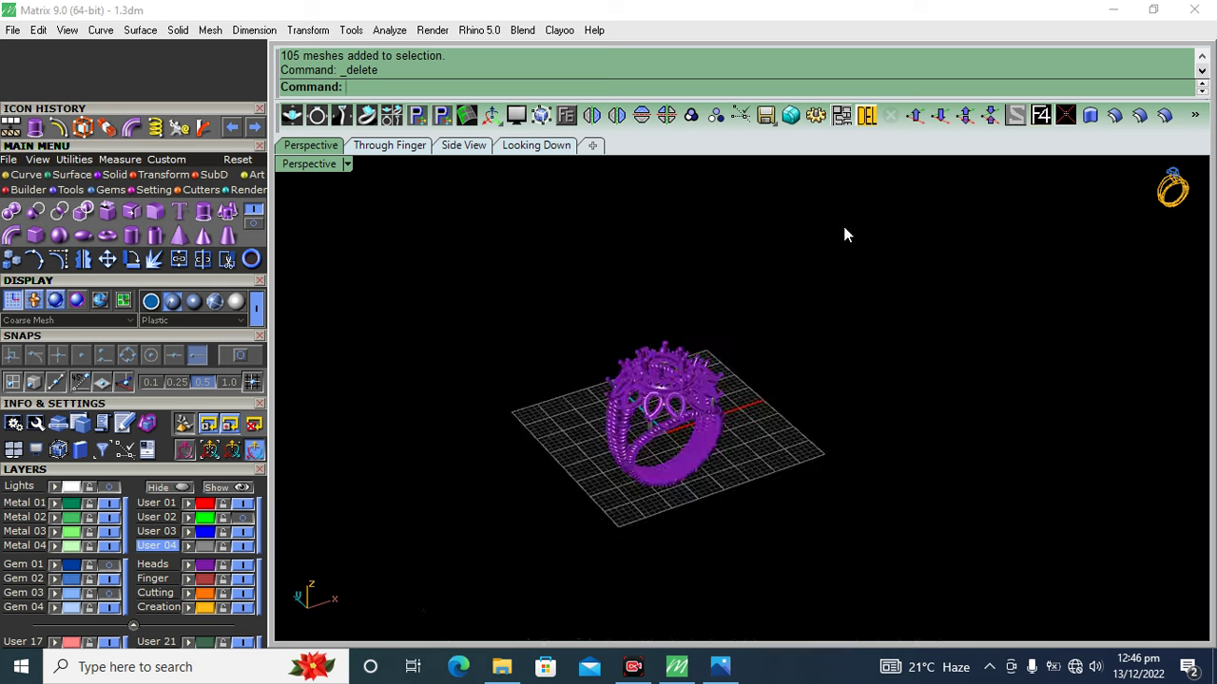
drag(477, 615, 478, 614)
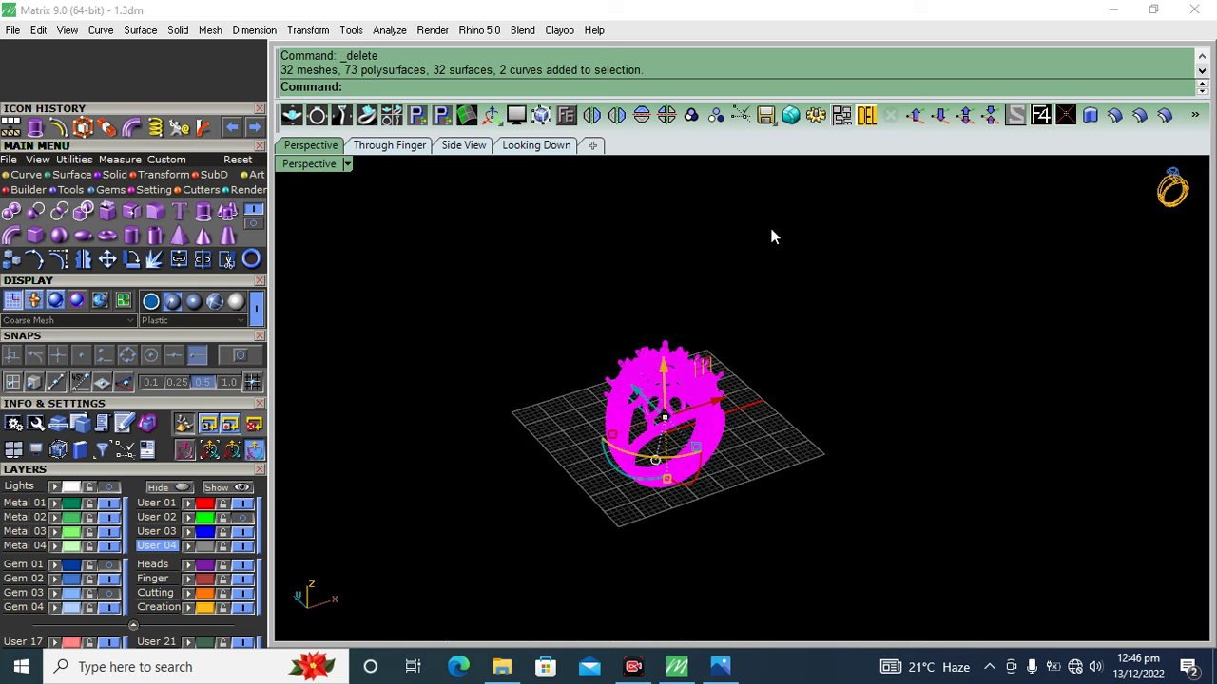
click(691, 115)
key(Escape)
scroll(636, 466, up, 3)
mouse_move(636, 466)
right_down()
mouse_move(787, 339)
mouse_move(874, 305)
right_up()
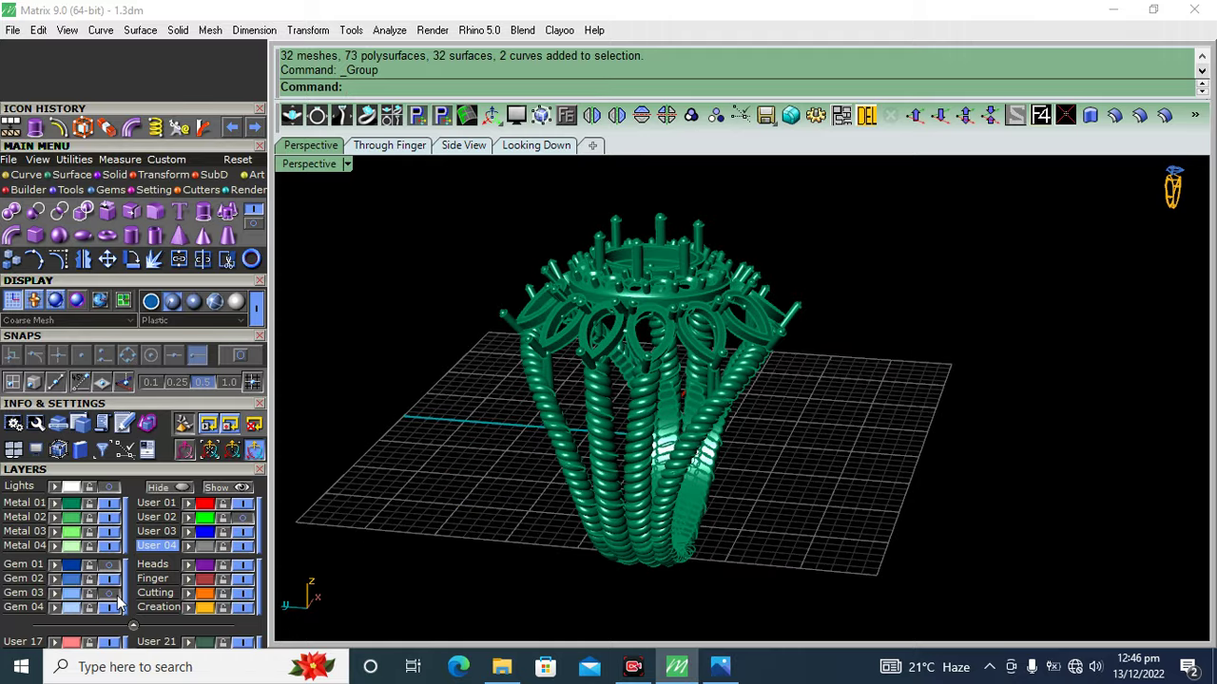
- Turn on the gem layers so all the stones set in the ring are visible
click(110, 593)
click(110, 564)
click(193, 301)
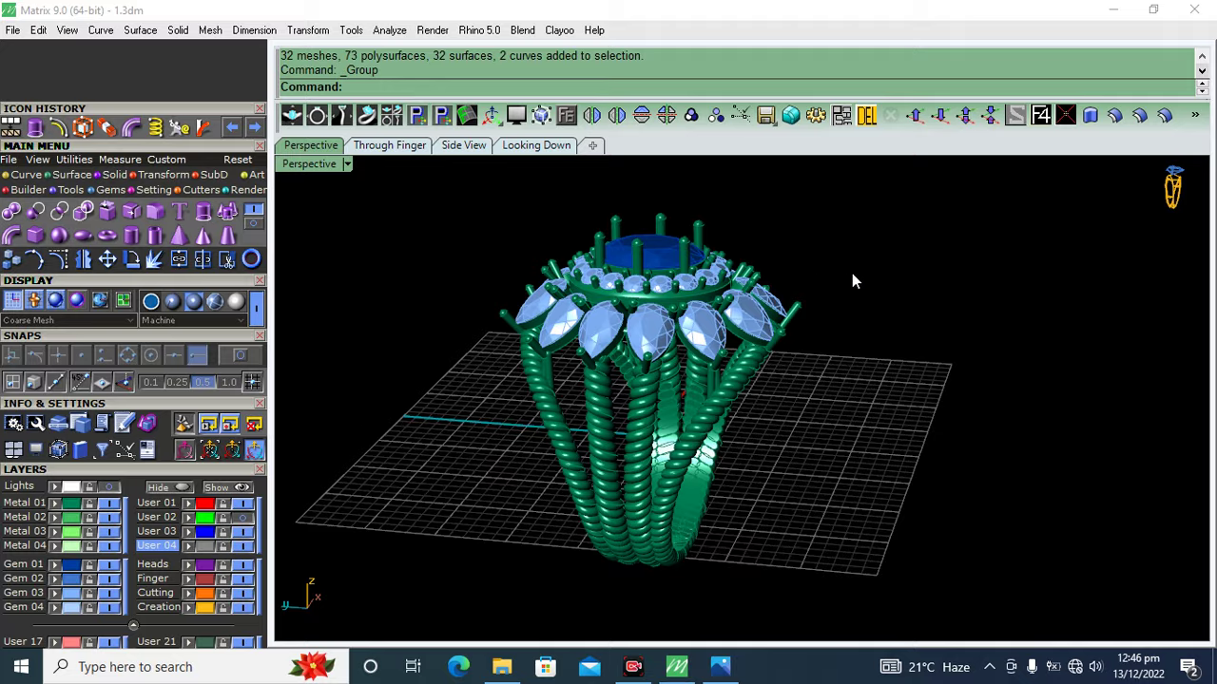
mouse_move(852, 281)
right_down()
mouse_move(802, 383)
mouse_move(722, 404)
right_up()
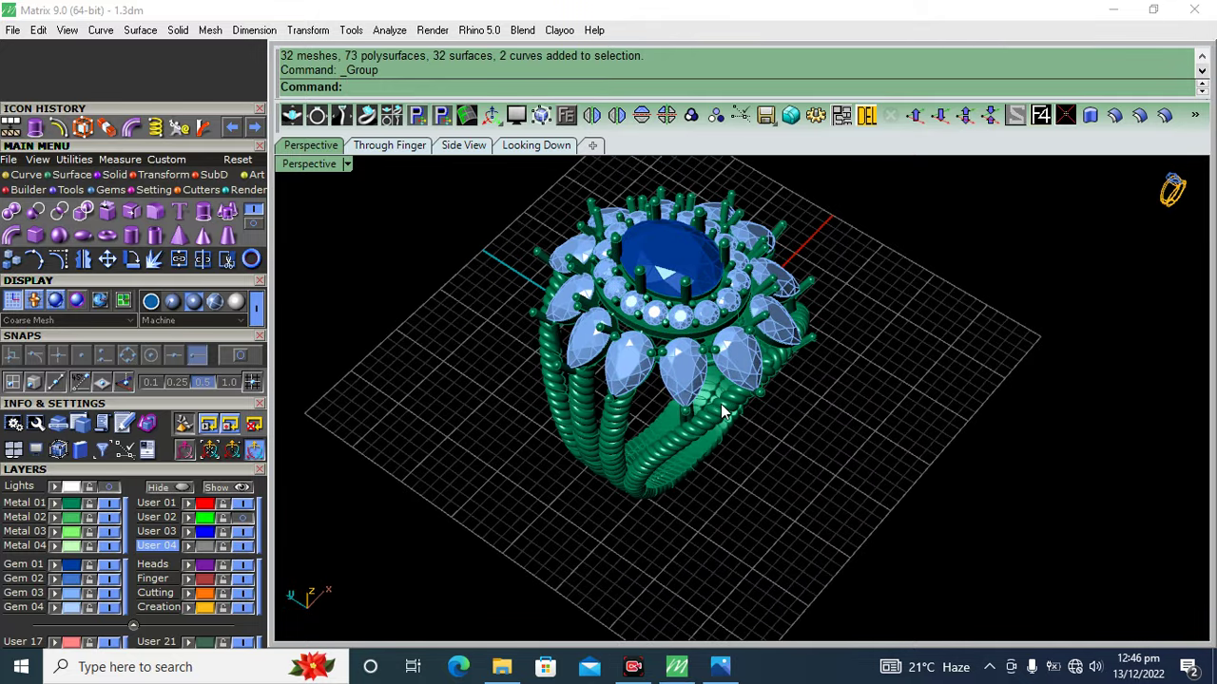
right_drag(814, 414, 819, 466)
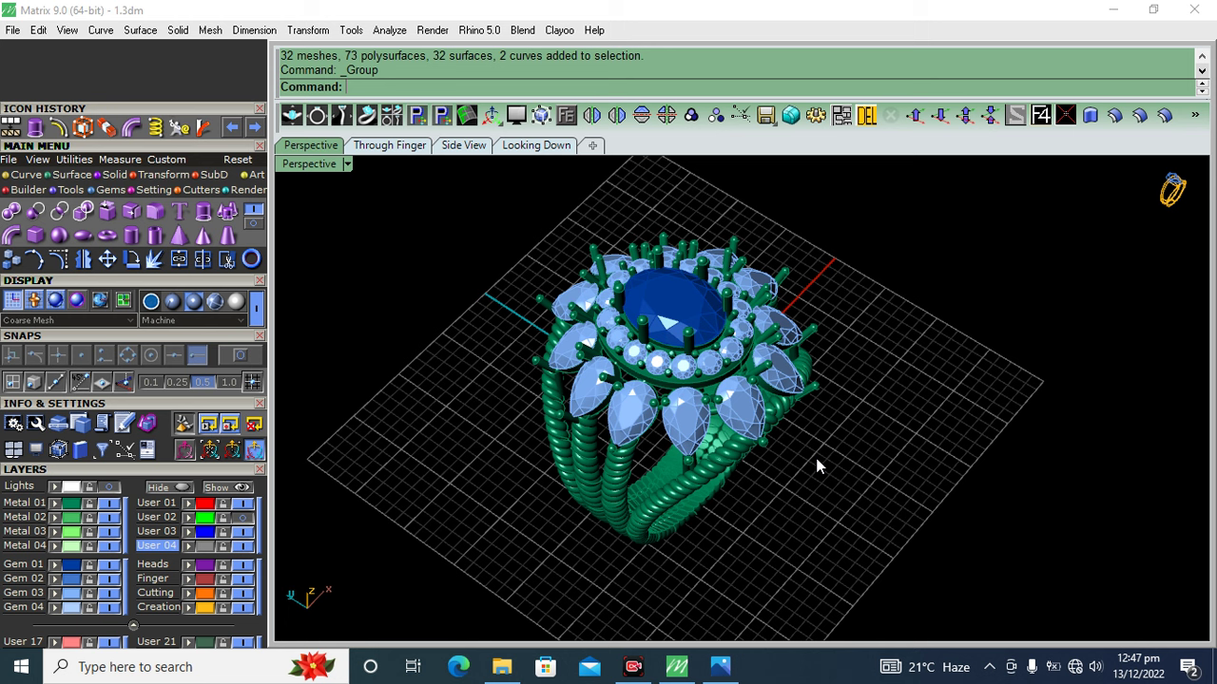
right_drag(909, 541, 855, 385)
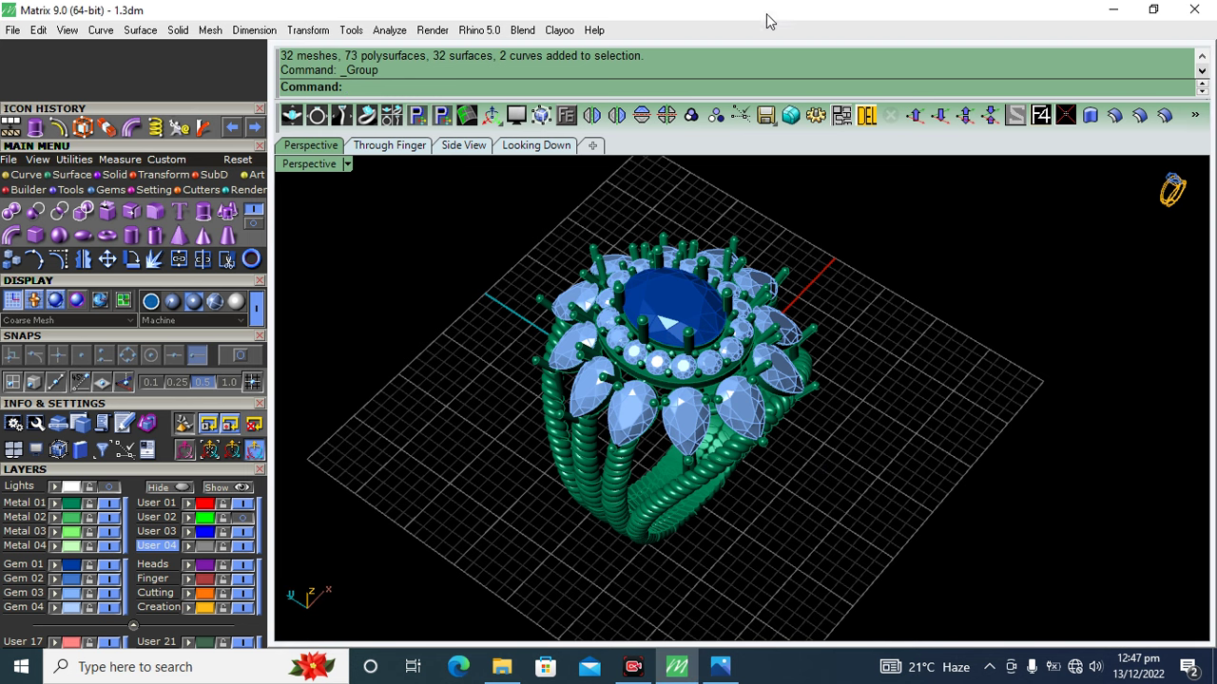
key(Escape)
key(F7)
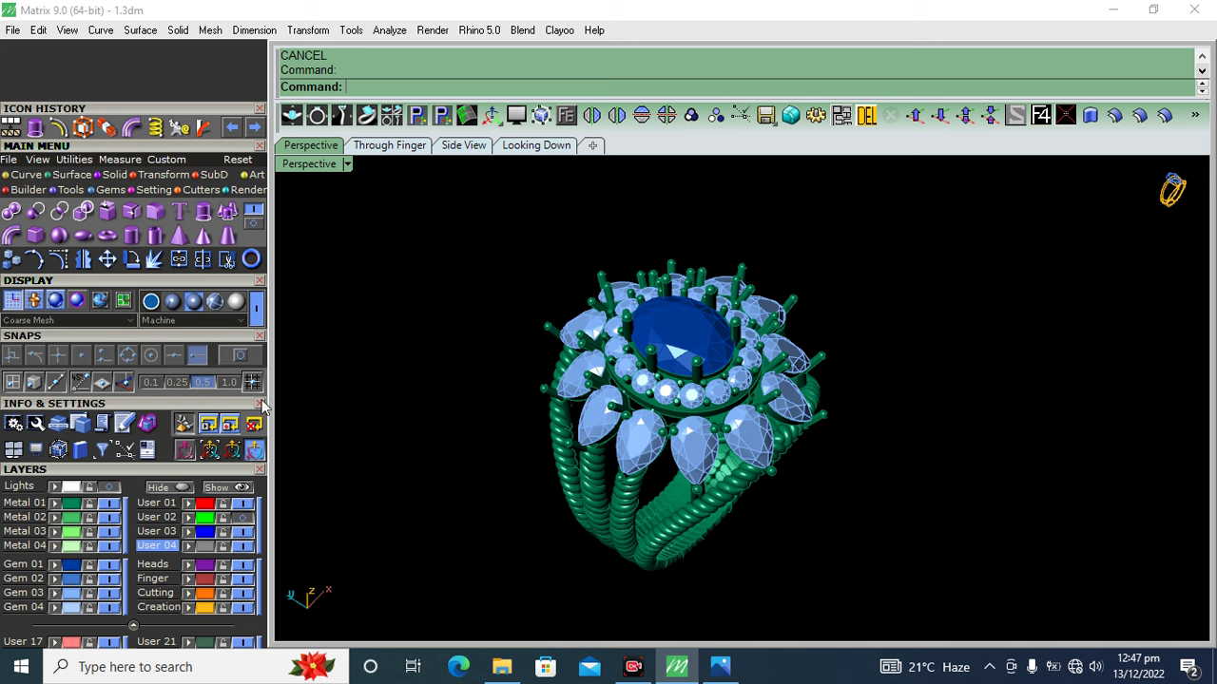
- Show the turquoise reference photo beside the ring for comparison, then hide it again
click(92, 489)
mouse_move(779, 380)
right_down()
mouse_move(829, 348)
mouse_move(913, 364)
right_up()
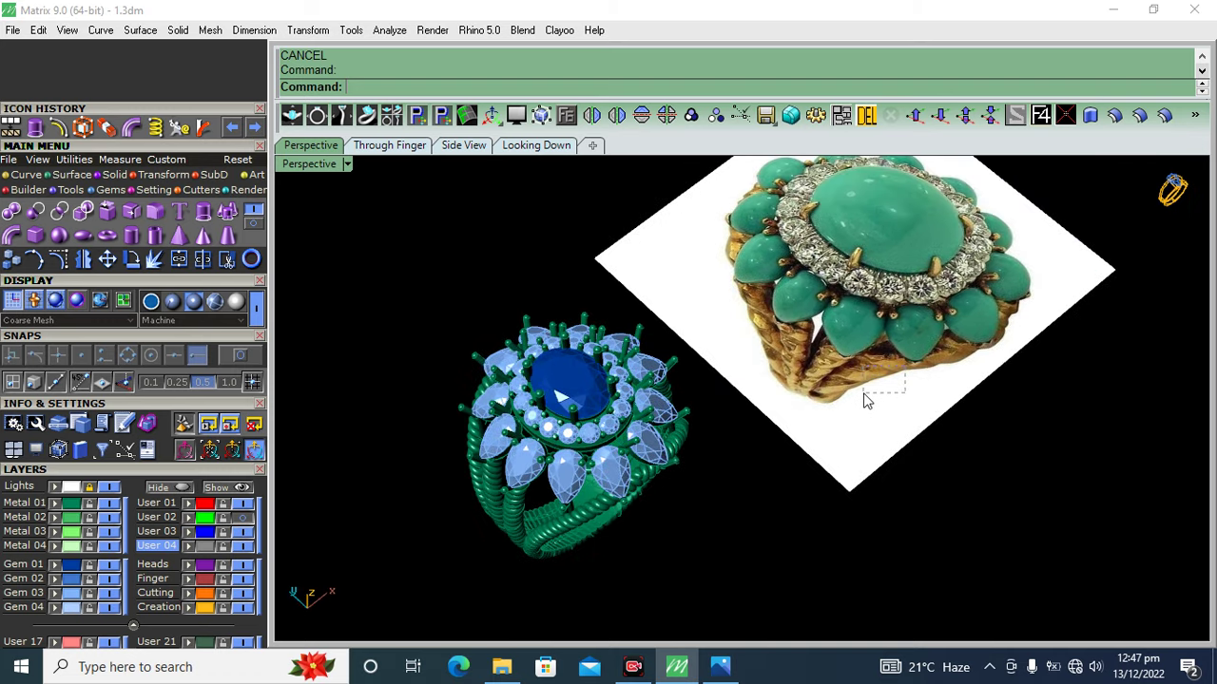
drag(816, 399, 856, 380)
right_drag(855, 380, 701, 380)
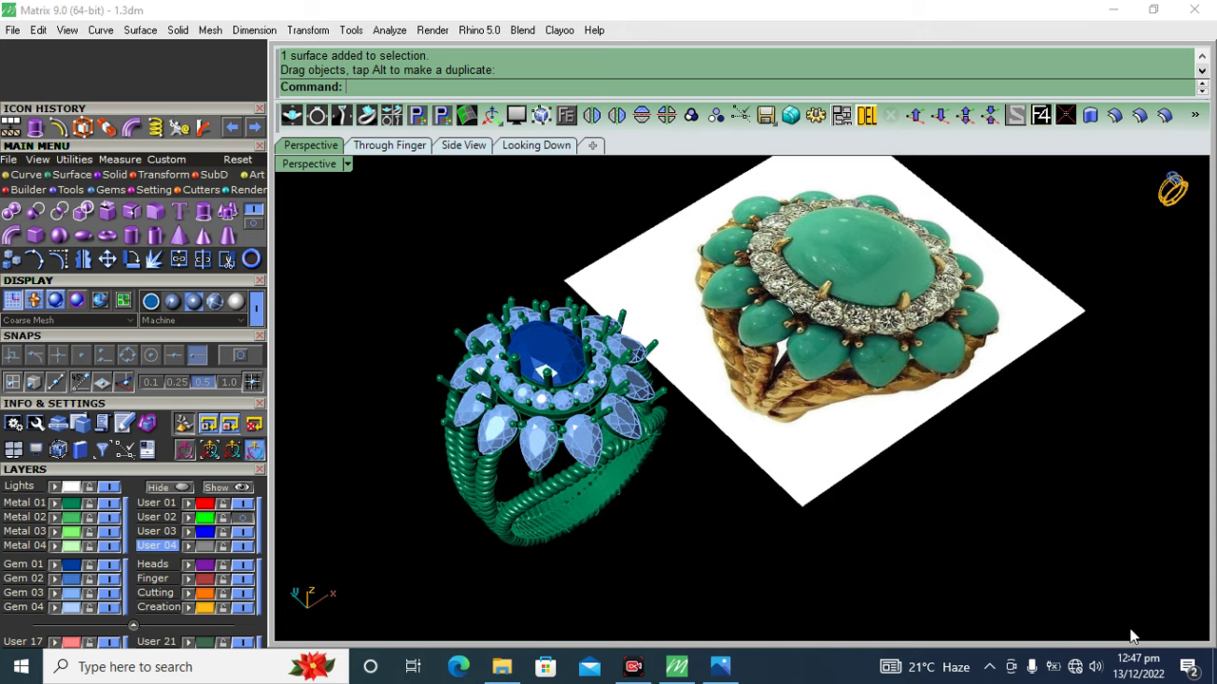
click(109, 494)
right_drag(700, 429, 763, 407)
scroll(544, 451, up, 2)
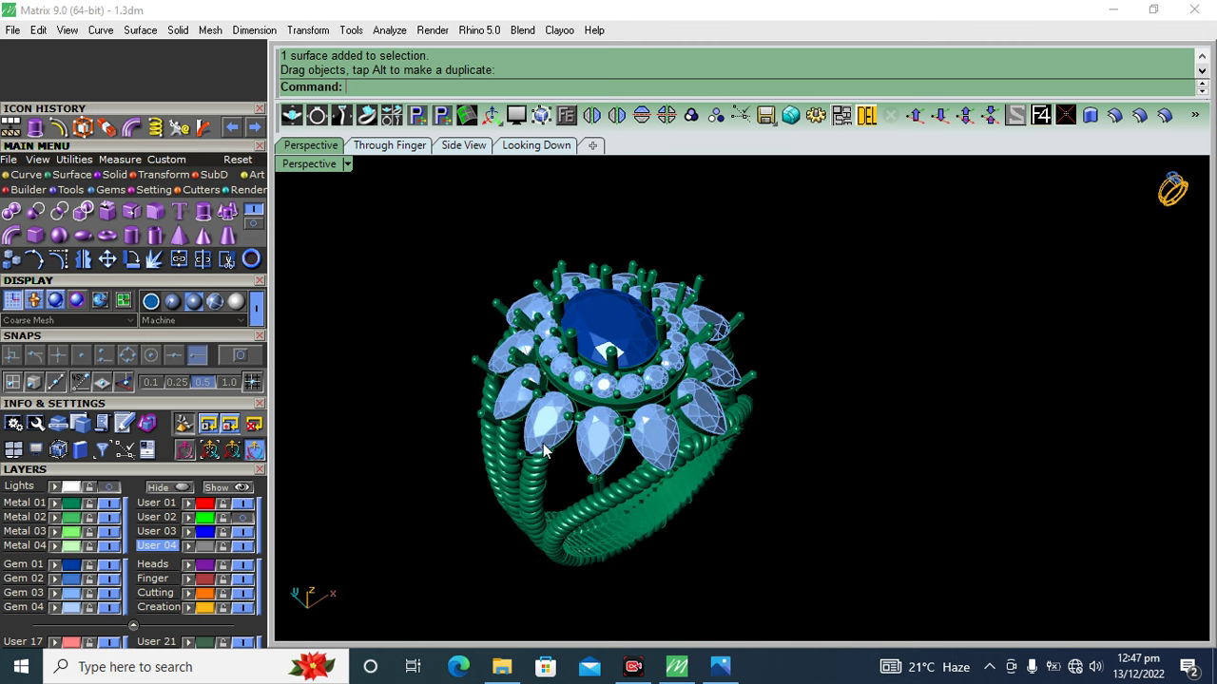
key(Escape)
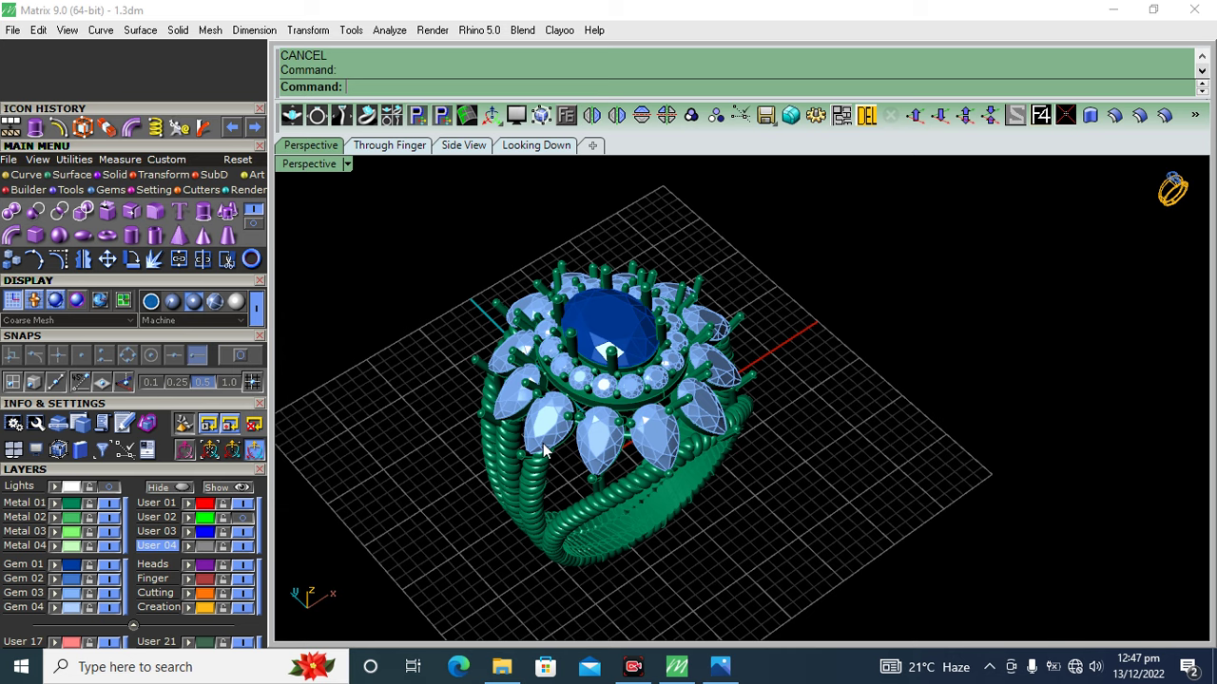
- Switch to the Render tools, open VRay Styles, and create a ground plane under the ring
click(251, 191)
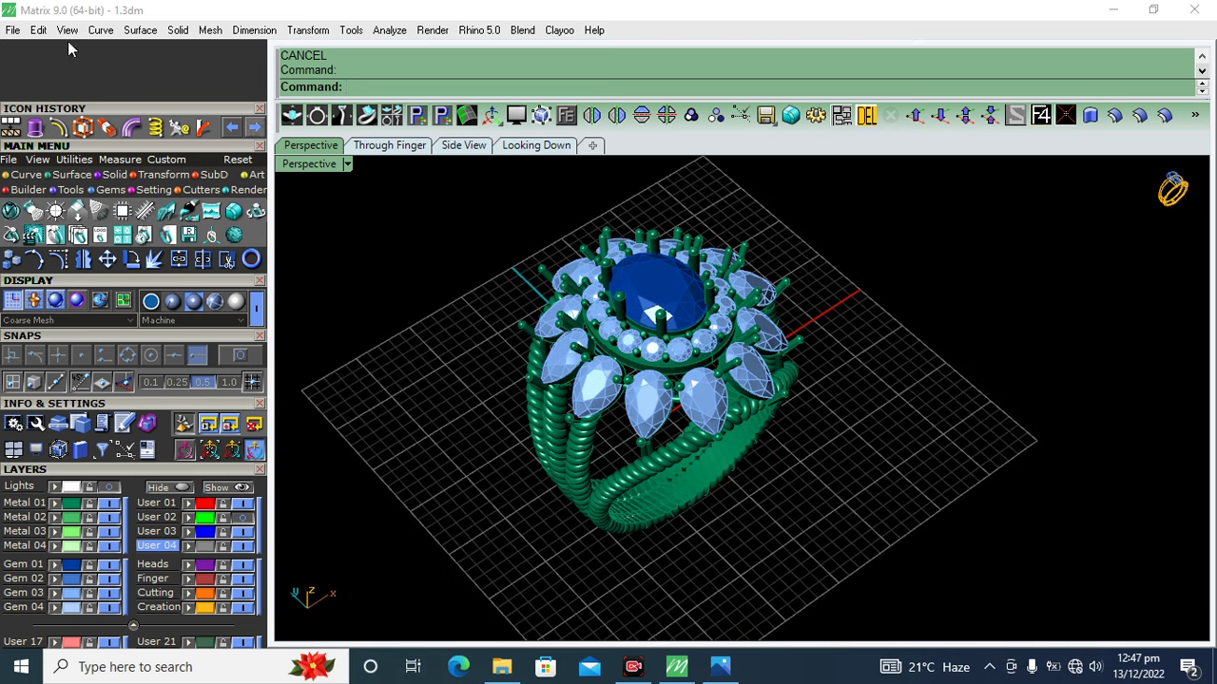
click(11, 213)
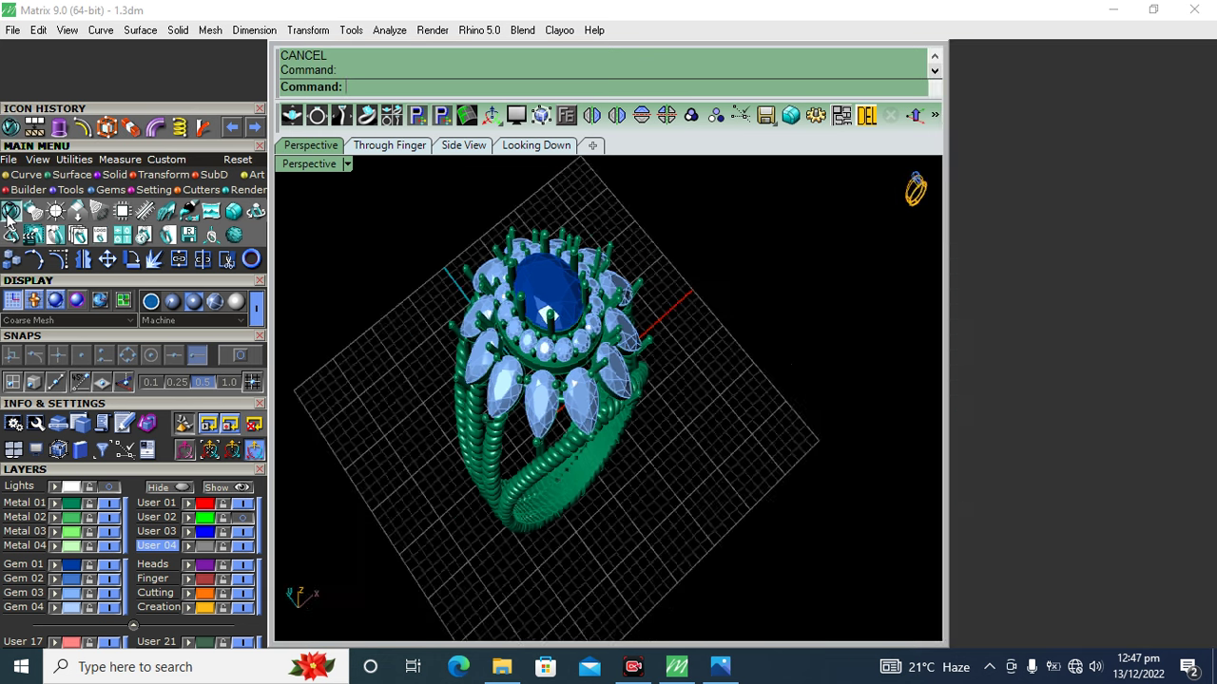
shift+right_drag(768, 216, 839, 226)
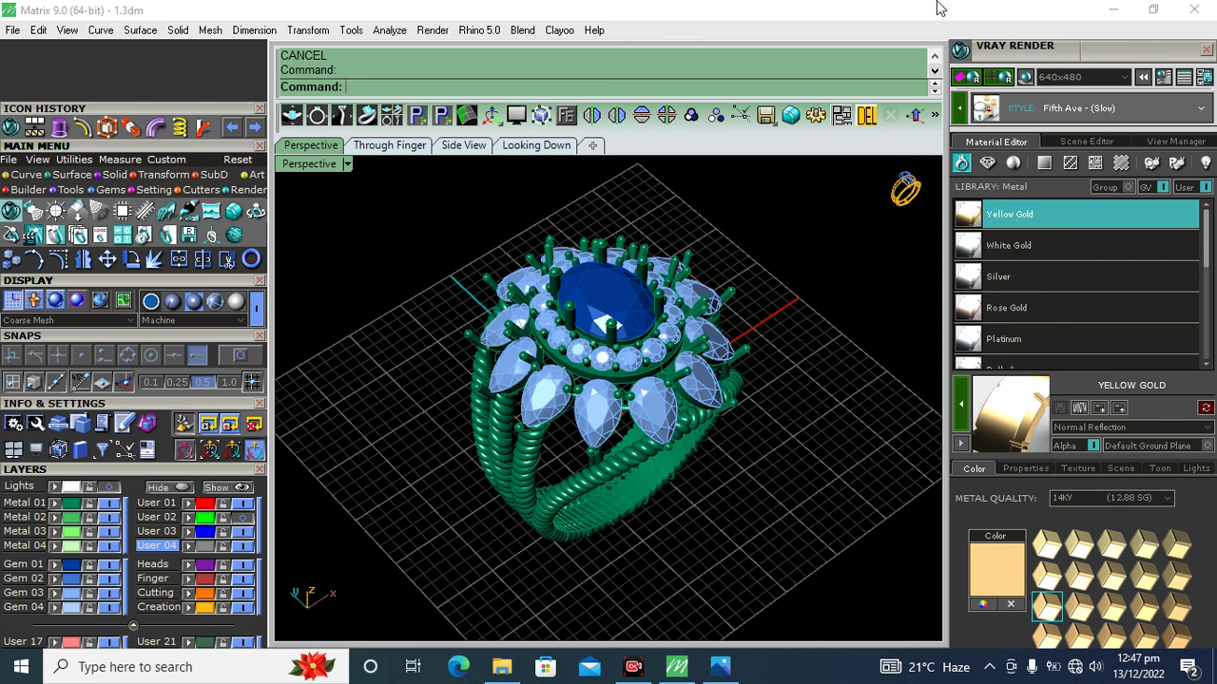
click(1025, 78)
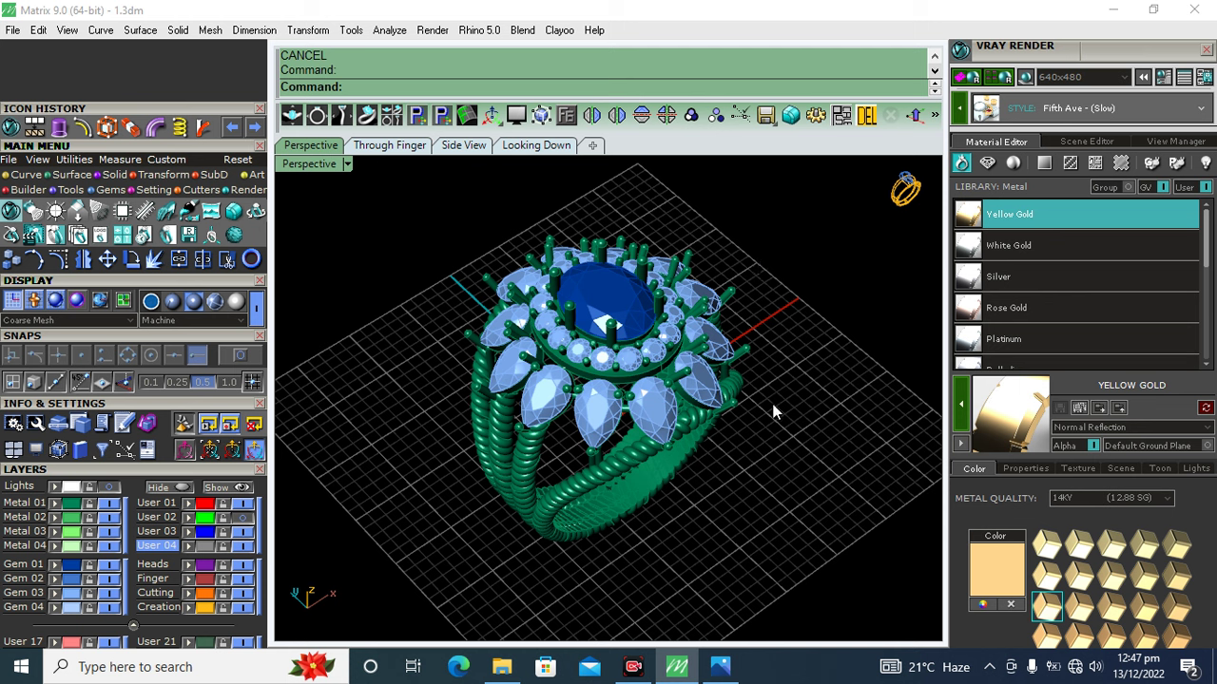
click(1025, 76)
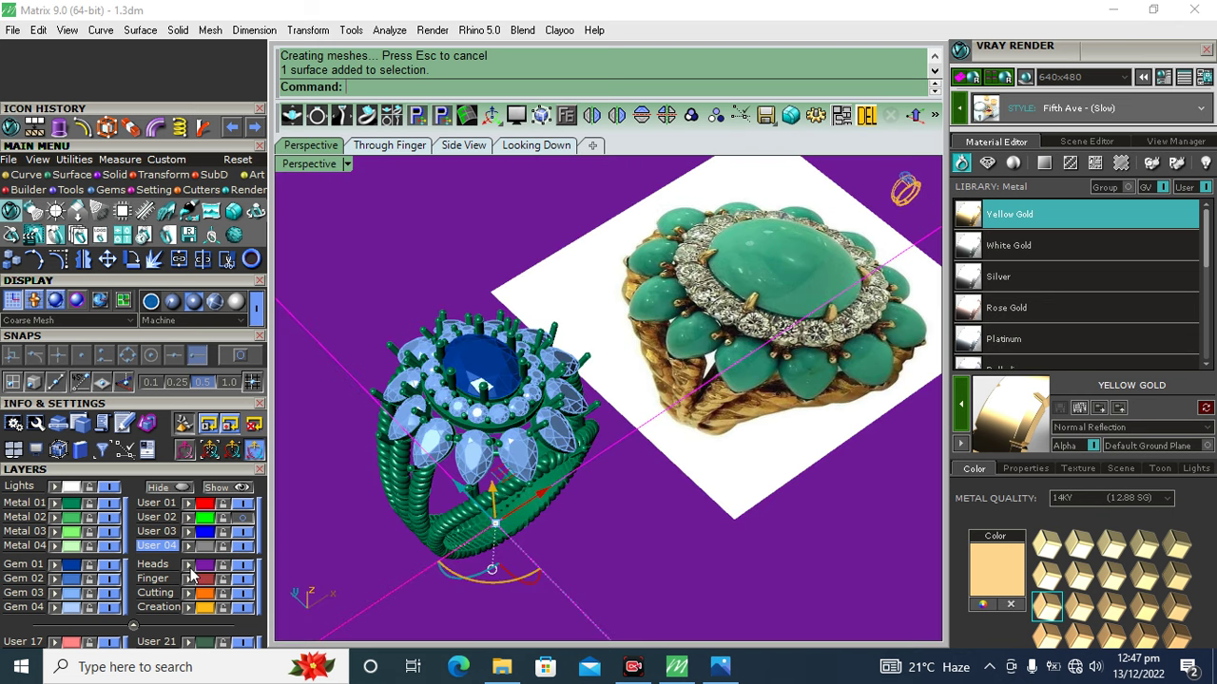
- Lock the Heads layer and hide the reference ring picture
click(222, 566)
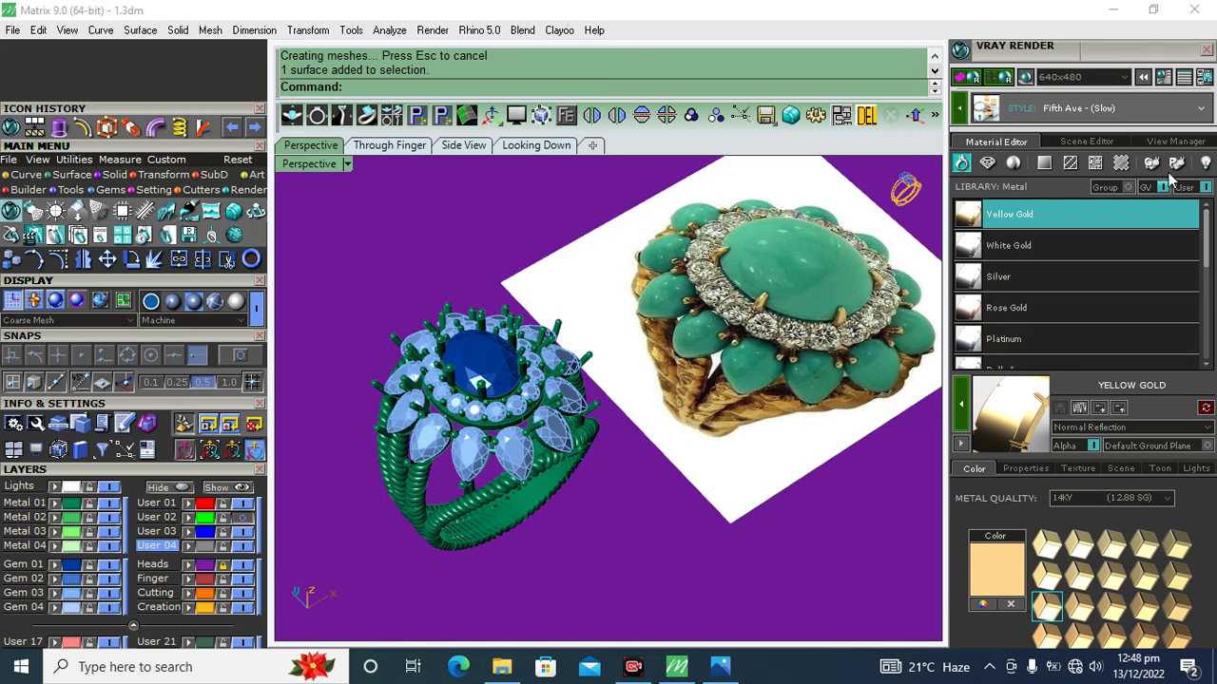
click(1207, 51)
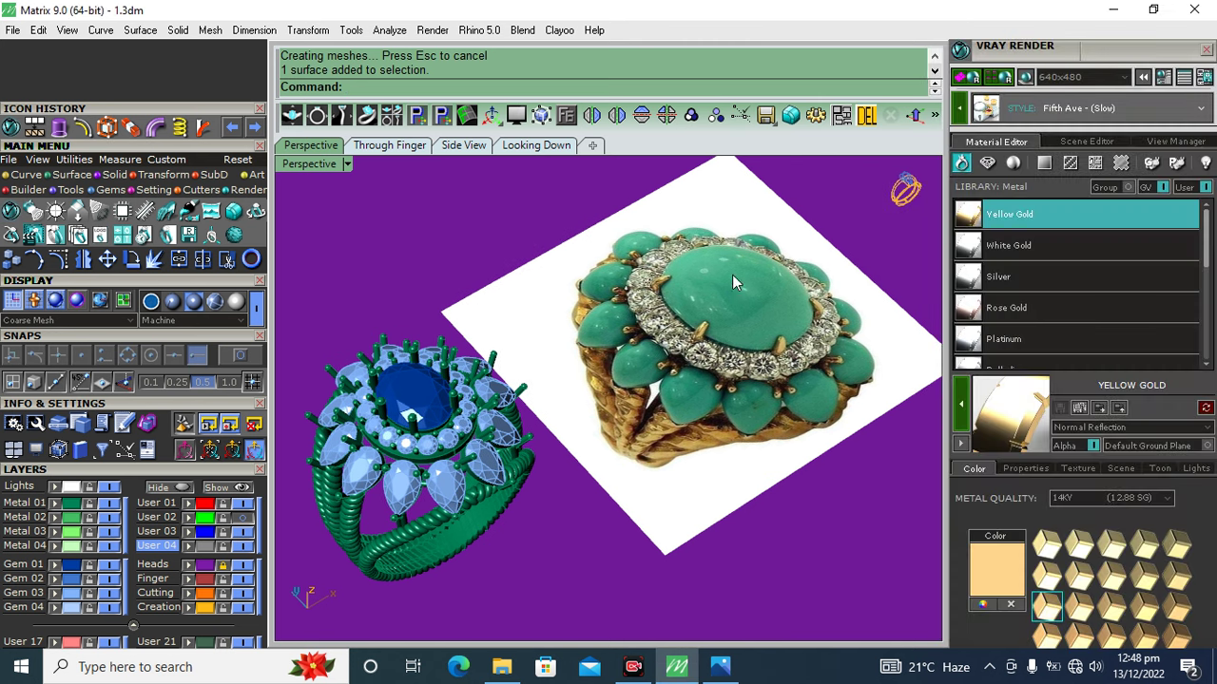
click(111, 489)
- Window-select the whole ring including its stones and group it into one object
mouse_move(592, 494)
right_down()
mouse_move(691, 460)
mouse_move(640, 483)
right_up()
scroll(606, 400, up, 1)
scroll(605, 399, up, 1)
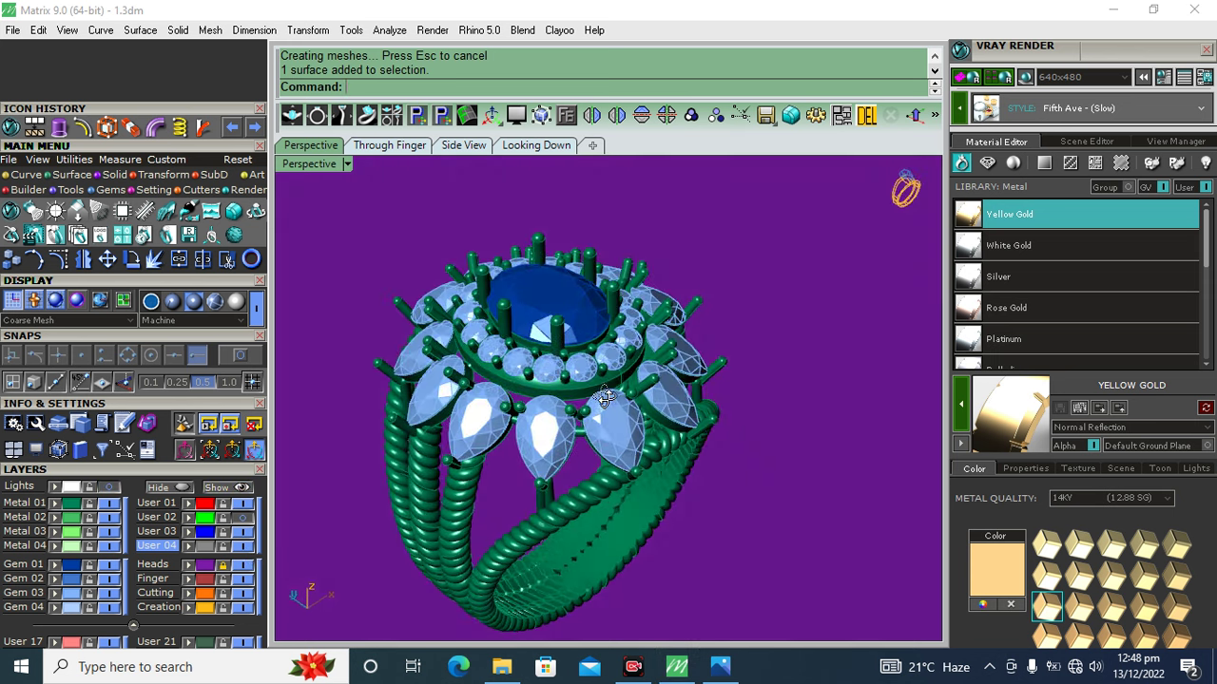
right_drag(605, 397, 605, 407)
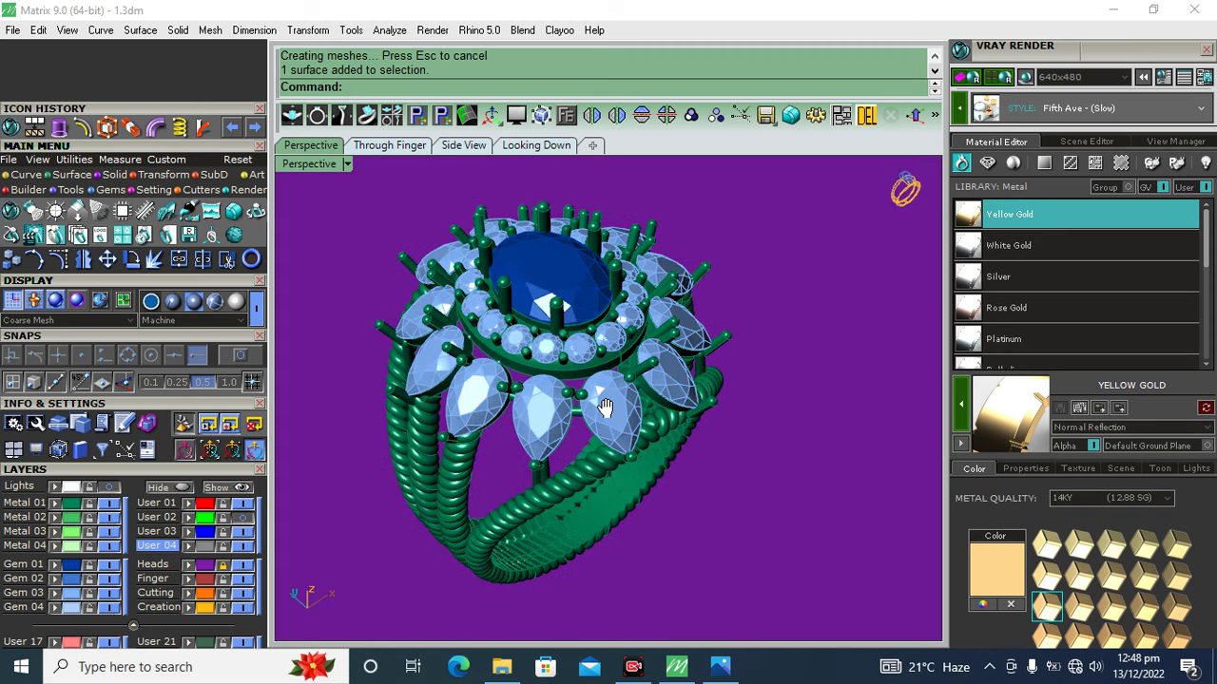
right_drag(605, 406, 538, 404)
click(539, 404)
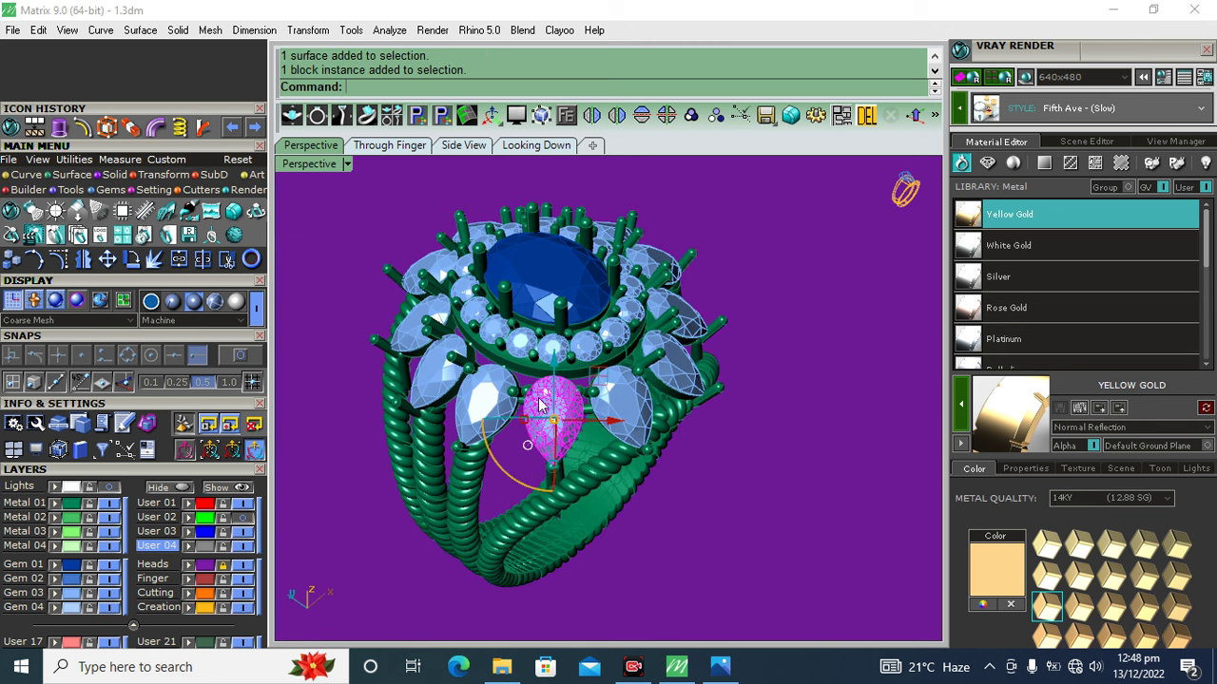
scroll(537, 380, down, 2)
drag(690, 227, 342, 575)
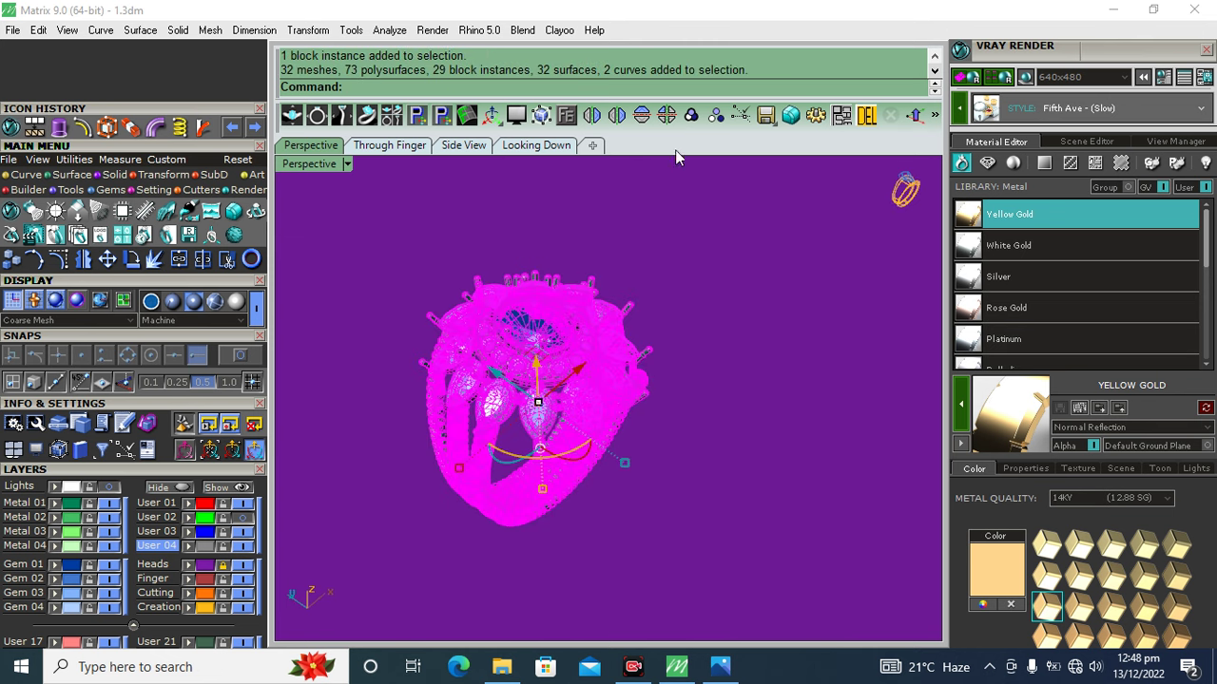
click(691, 115)
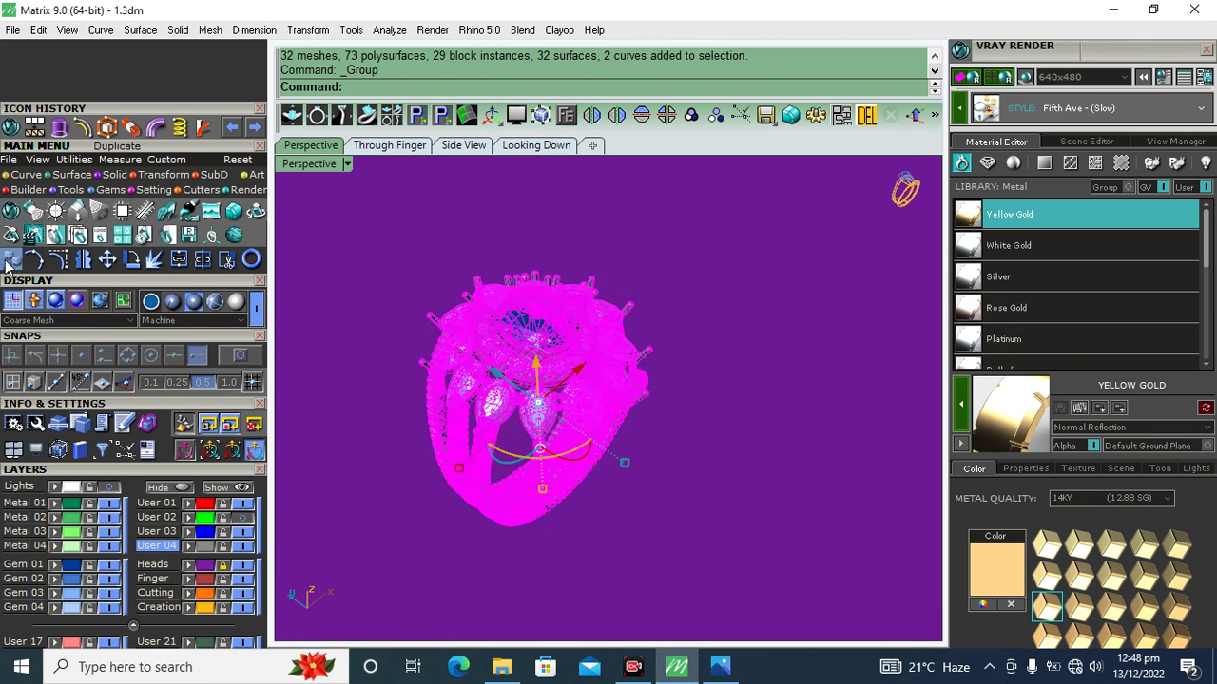
- Copy the grouped ring beside the original and rotate the copy to show its side
click(12, 258)
right_drag(558, 386, 498, 411)
click(498, 411)
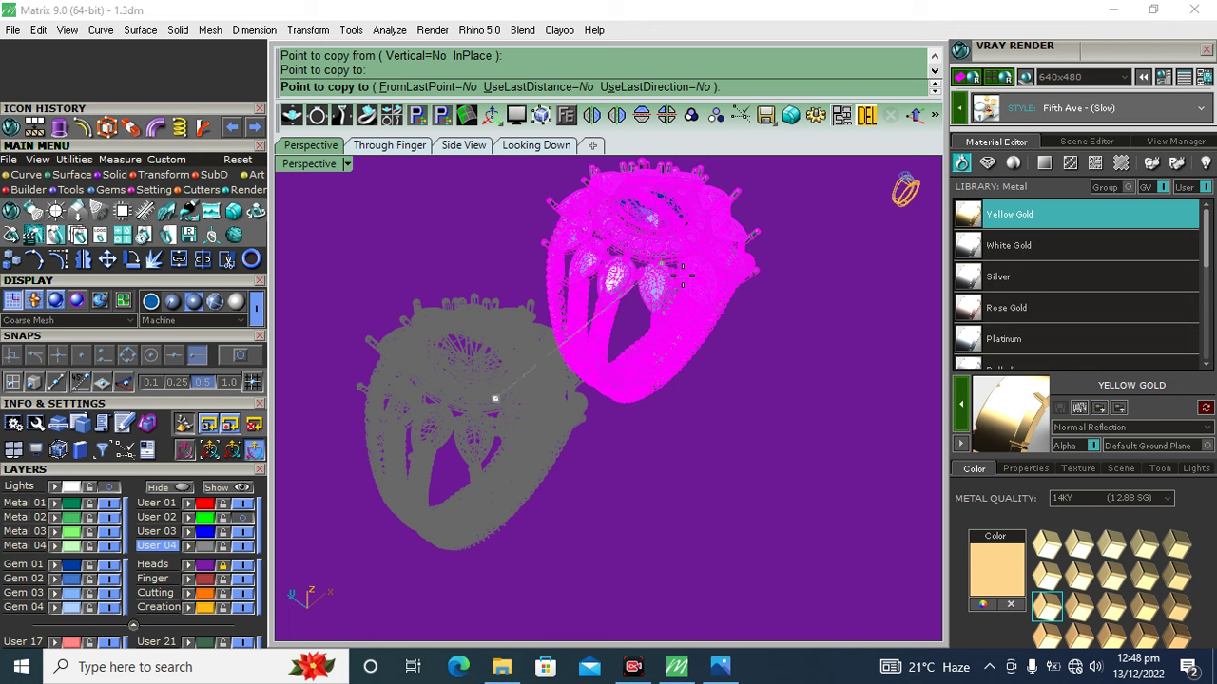
click(682, 276)
key(Return)
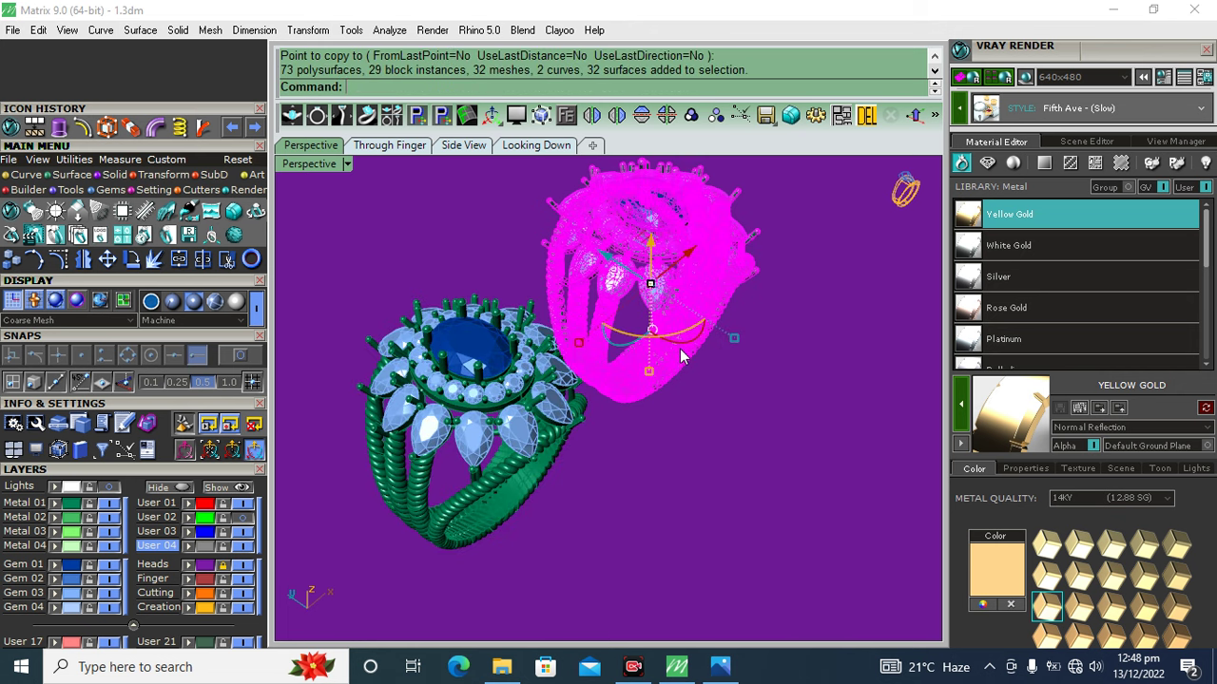
drag(681, 356, 756, 440)
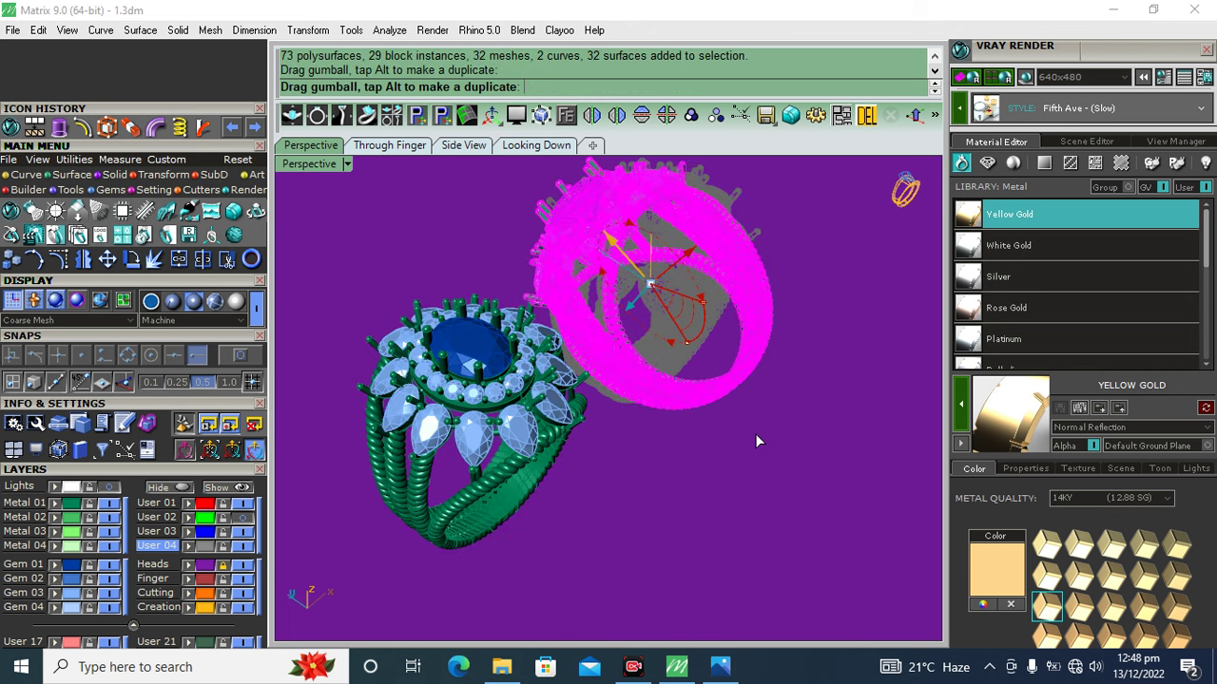
drag(755, 452, 756, 453)
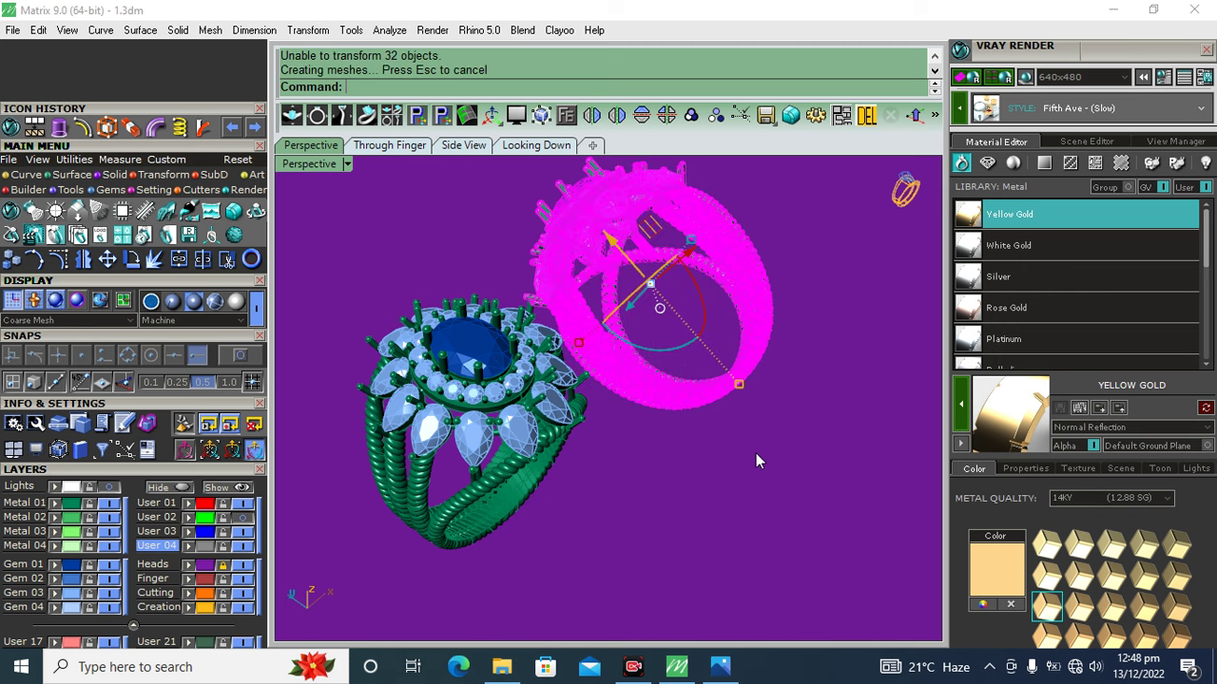
- Frame both rings in the Perspective view and select the metal of both
right_drag(709, 371, 642, 398)
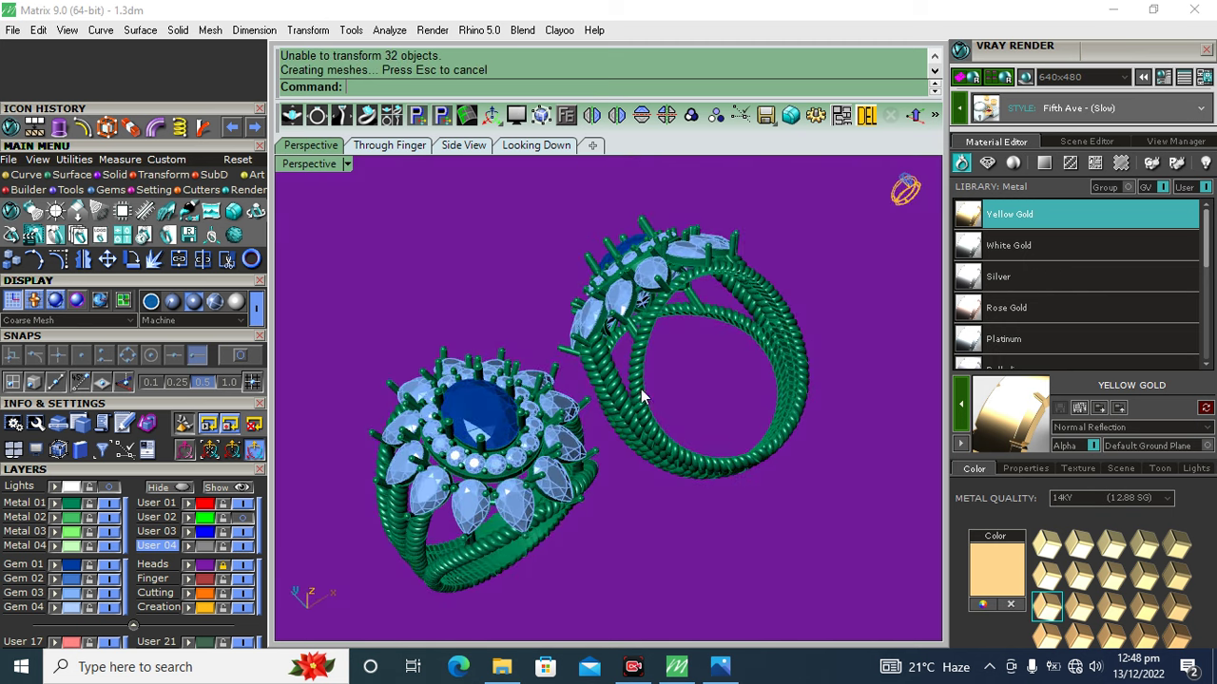
scroll(633, 369, up, 1)
scroll(635, 370, up, 1)
scroll(638, 371, up, 1)
mouse_move(639, 371)
right_down()
mouse_move(630, 356)
mouse_move(631, 367)
right_up()
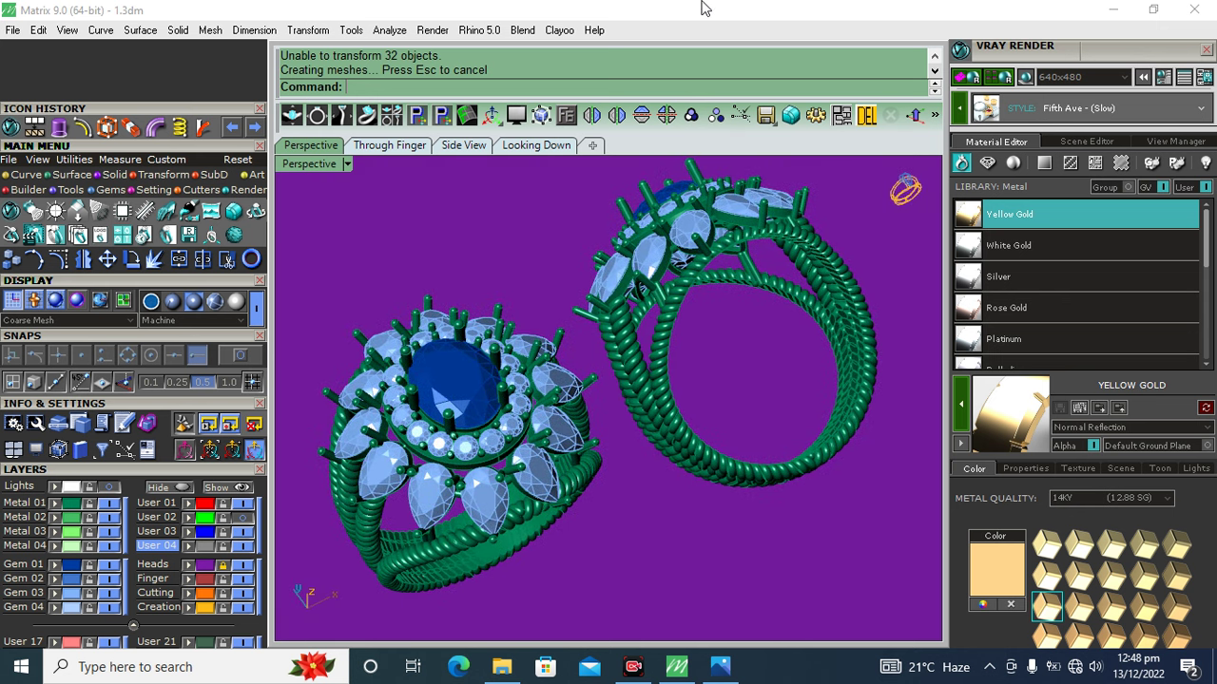
click(72, 513)
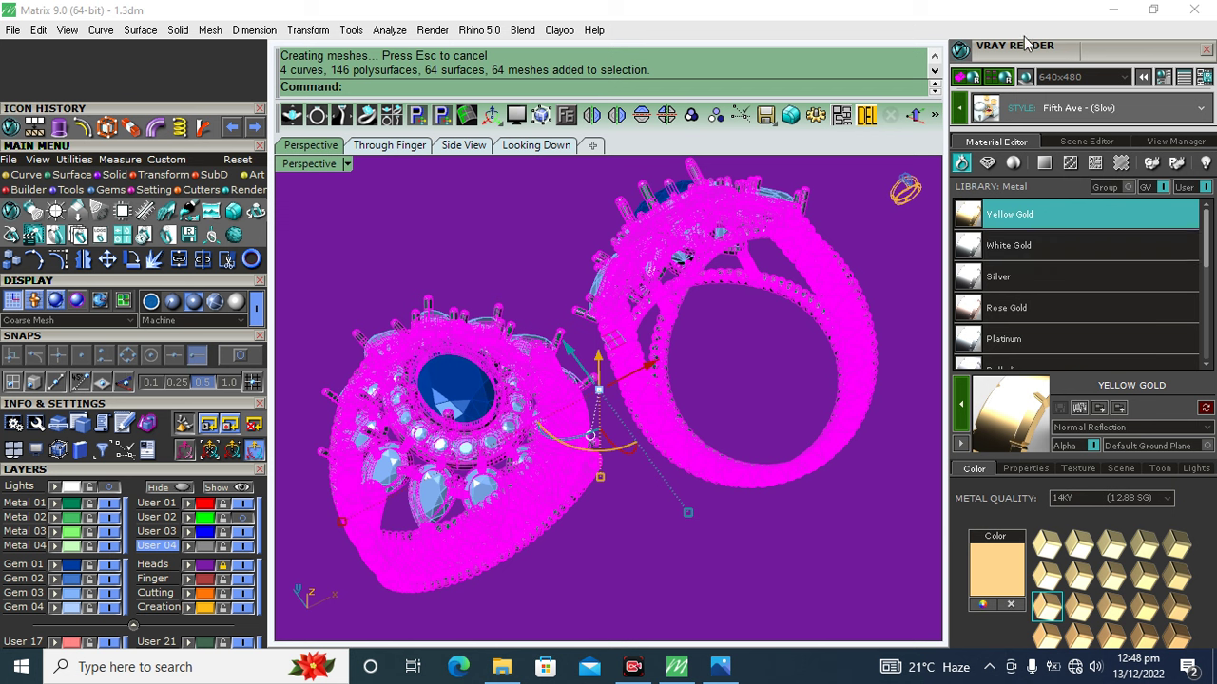
- Float the VRAY RENDER panel, pick a deeper 14KY gold swatch, and select the blue centre stones
drag(1077, 59, 975, 76)
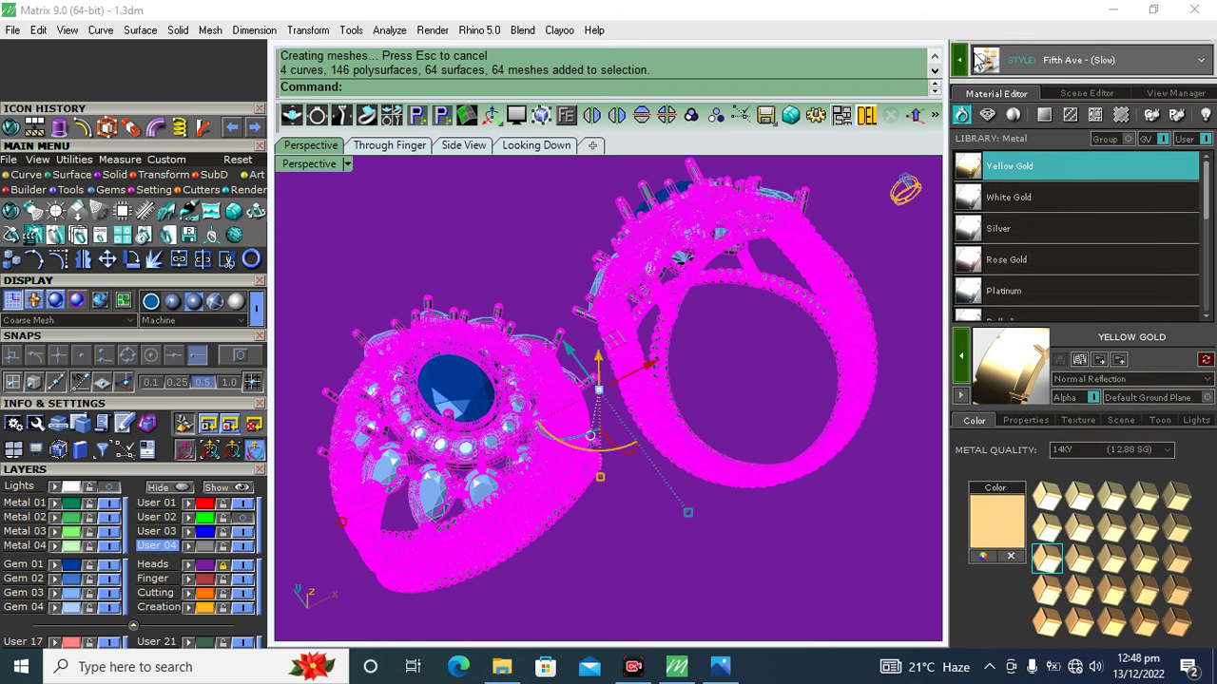
mouse_move(1070, 77)
mouse_down()
mouse_move(911, 79)
mouse_move(985, 21)
mouse_move(1086, 45)
mouse_up()
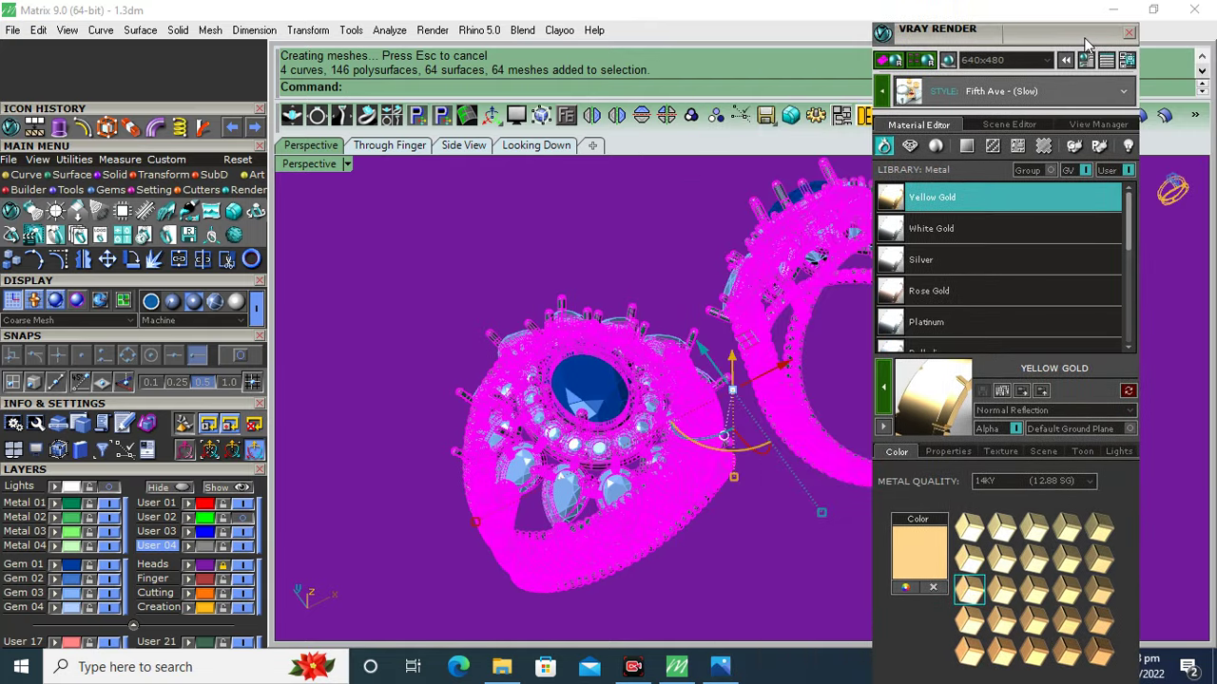
click(1003, 623)
click(1035, 624)
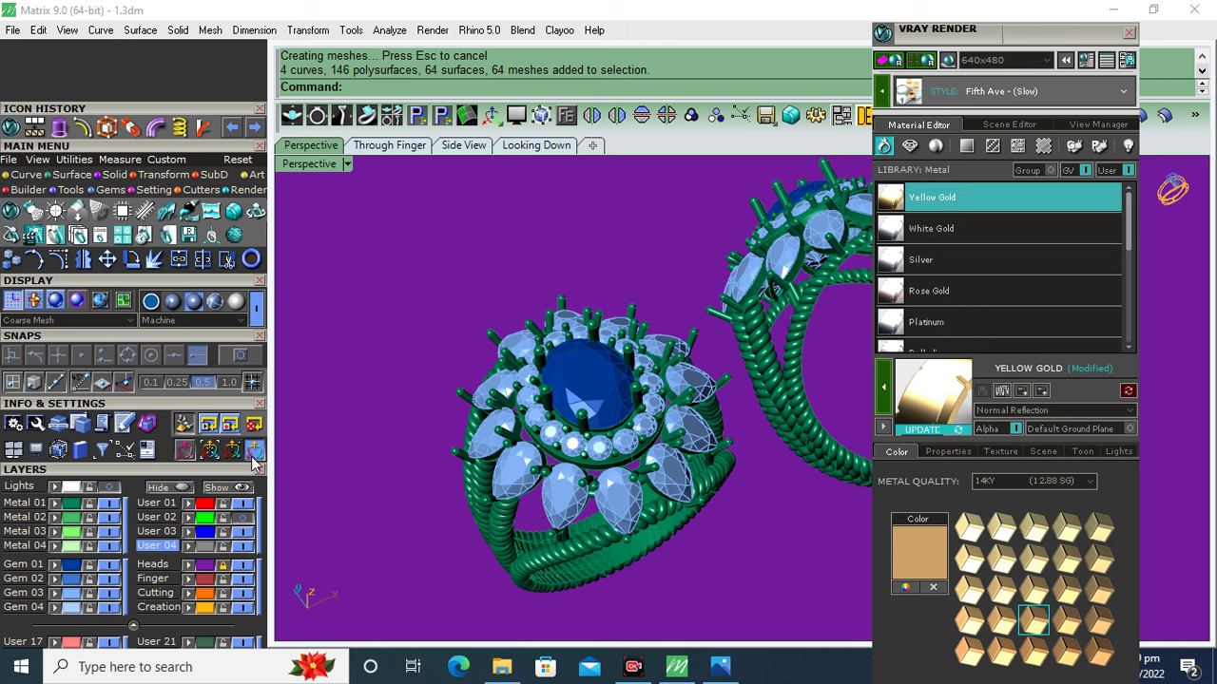
click(75, 570)
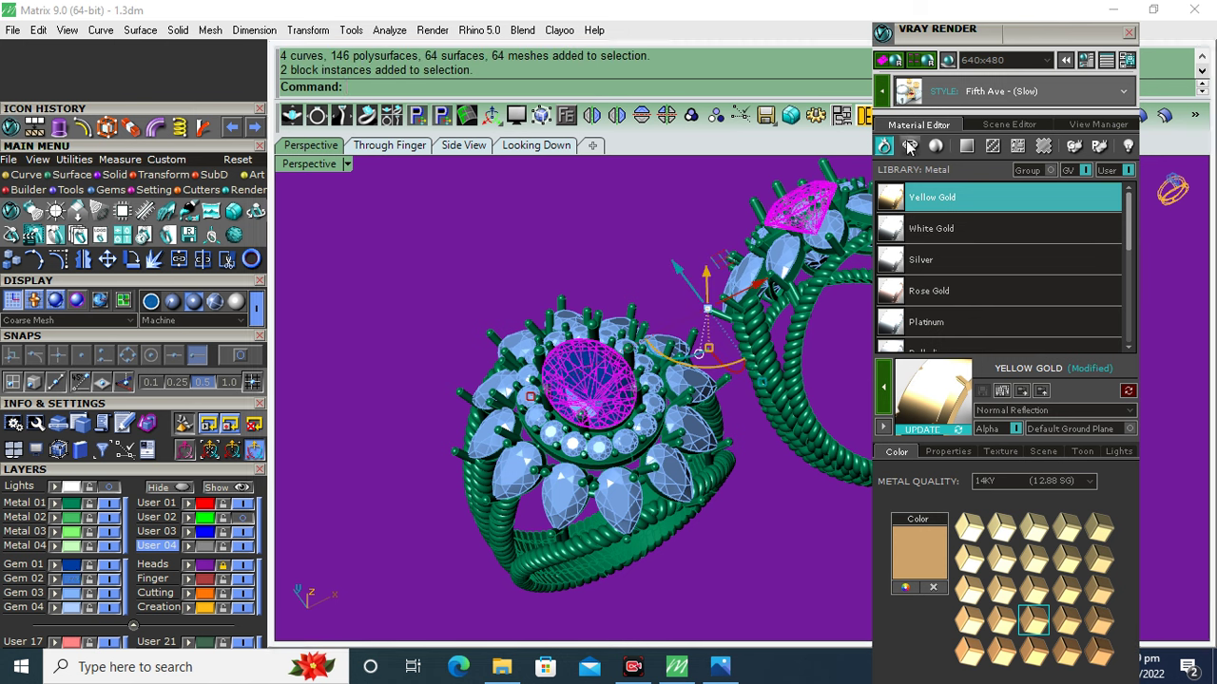
- Apply the Emerald gem material from the Gem library to the selected centre stones
click(909, 146)
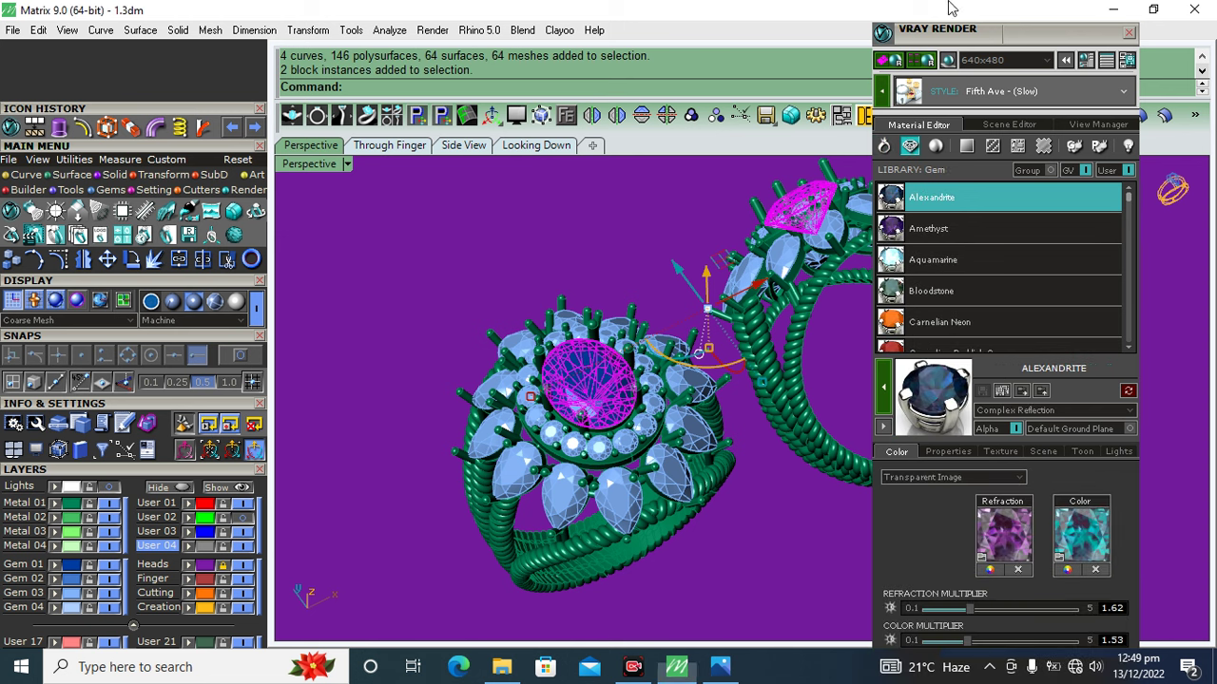
scroll(1037, 250, down, 2)
scroll(1037, 251, down, 2)
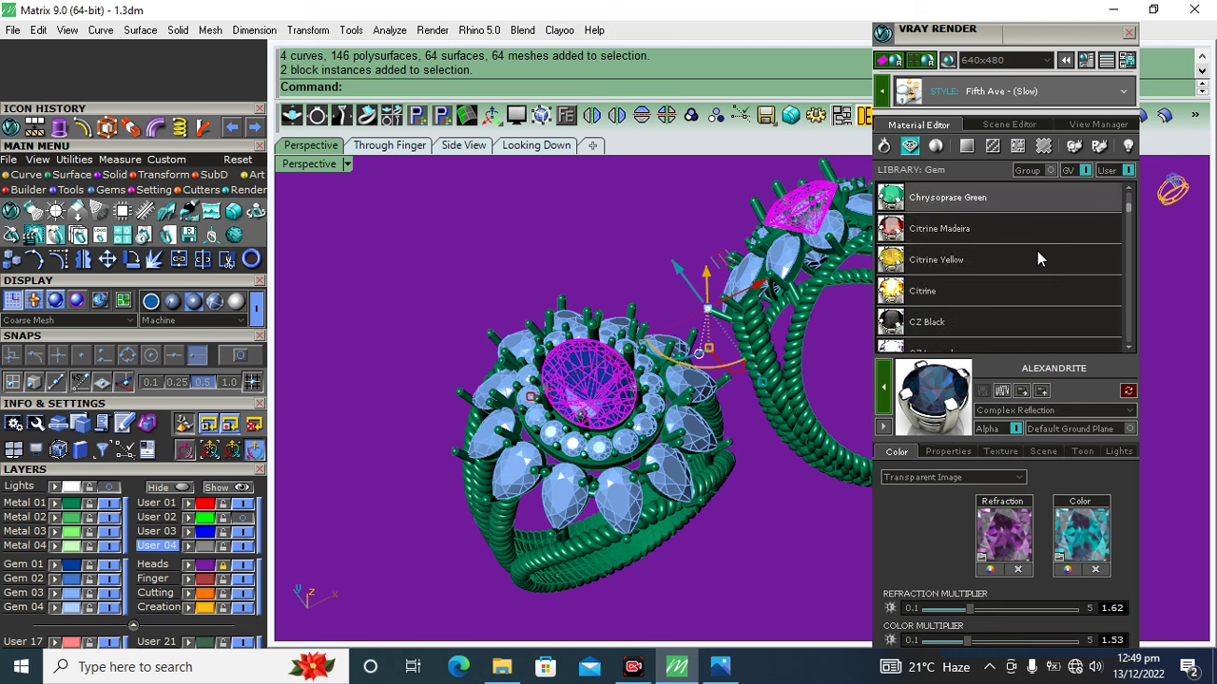
scroll(1042, 299, down, 2)
scroll(1042, 299, down, 1)
scroll(1042, 299, down, 1)
scroll(1040, 291, down, 2)
scroll(1040, 293, down, 2)
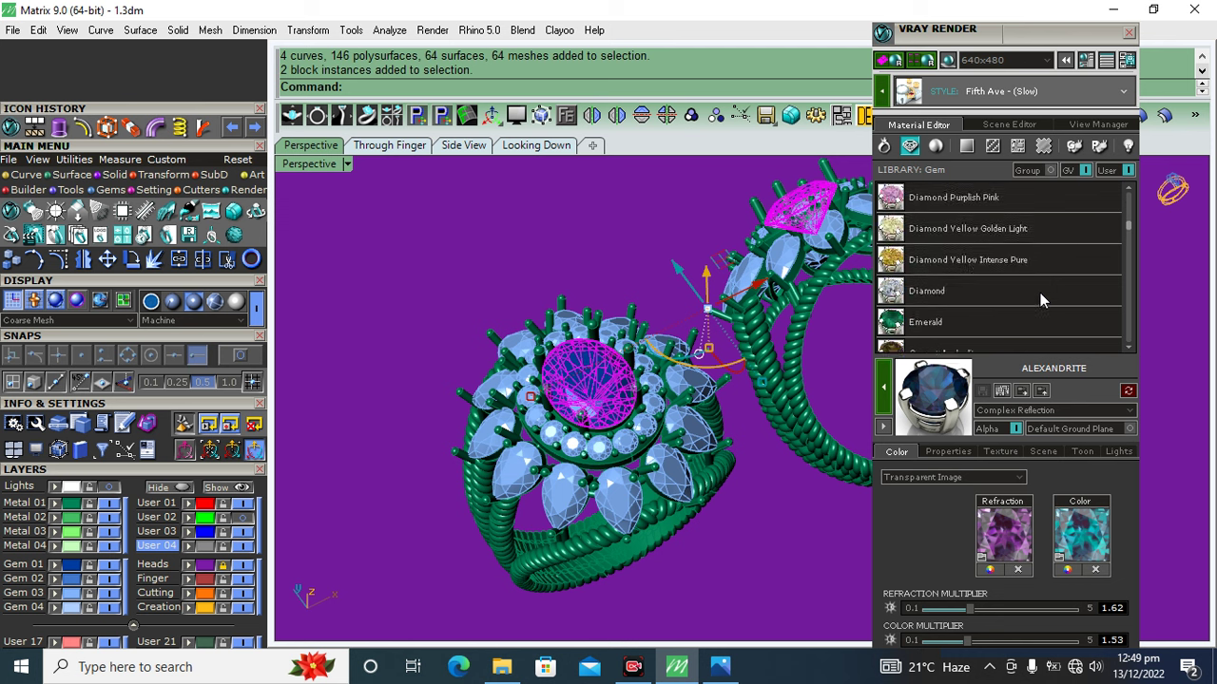
click(966, 323)
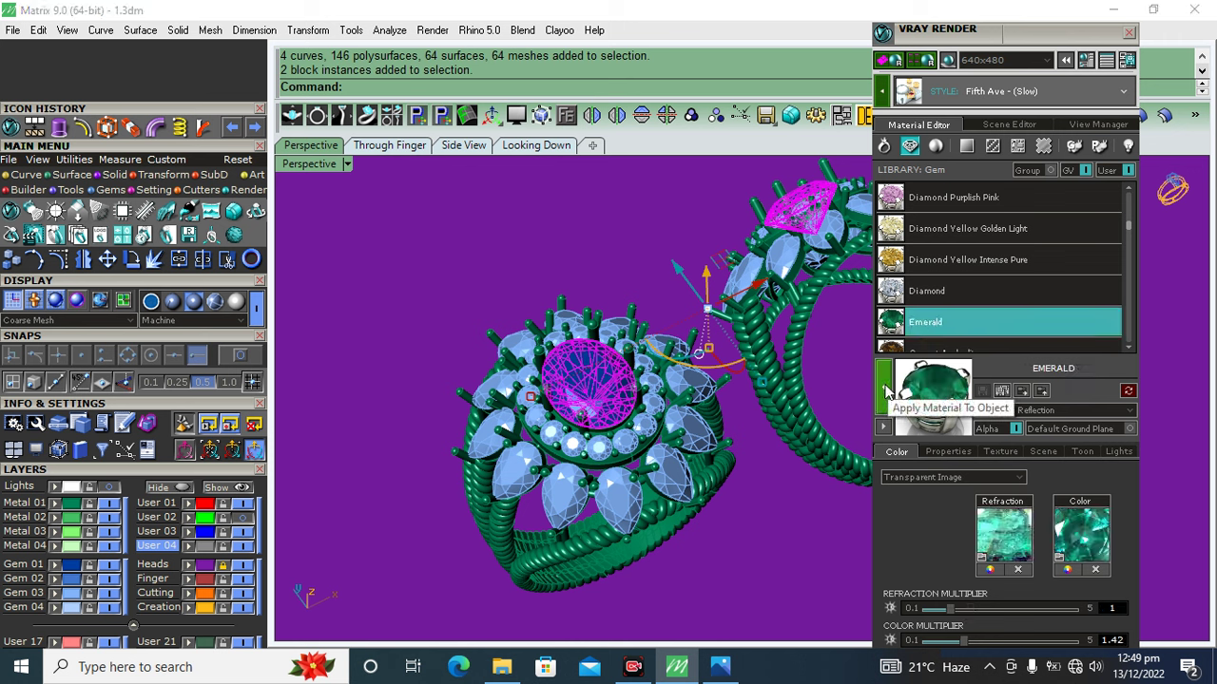
click(886, 392)
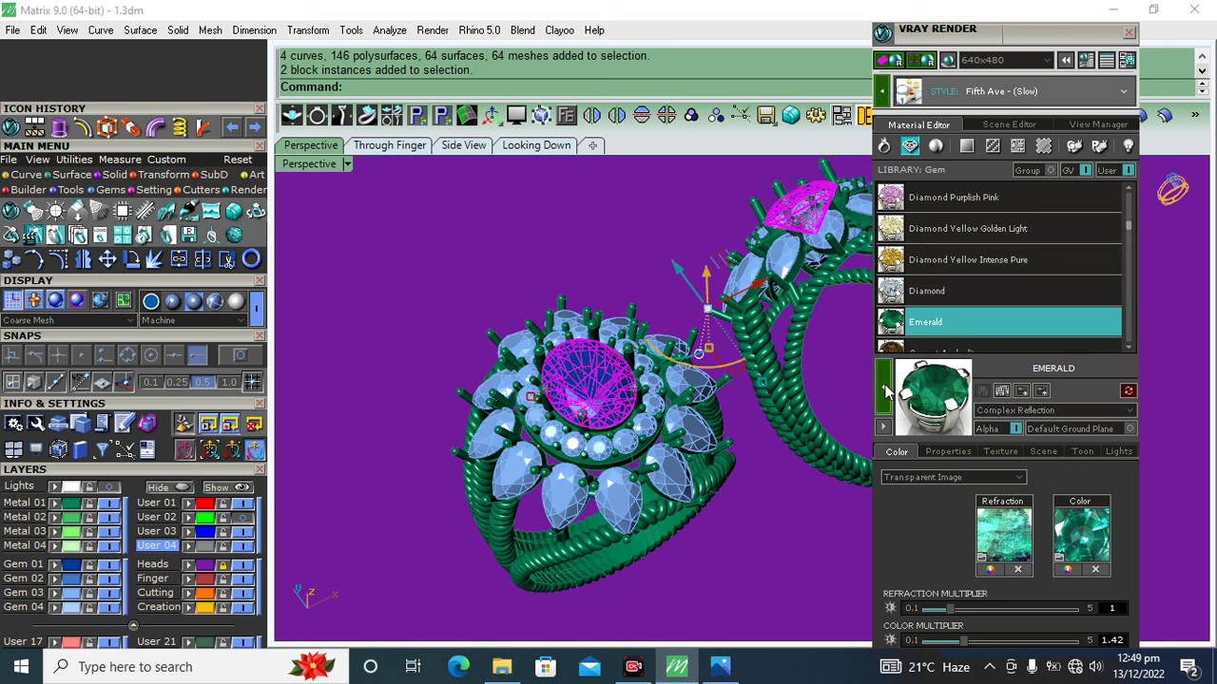
- Give the 56 surrounding stones the Diamond Blue material, then select the ring shank surface
click(62, 602)
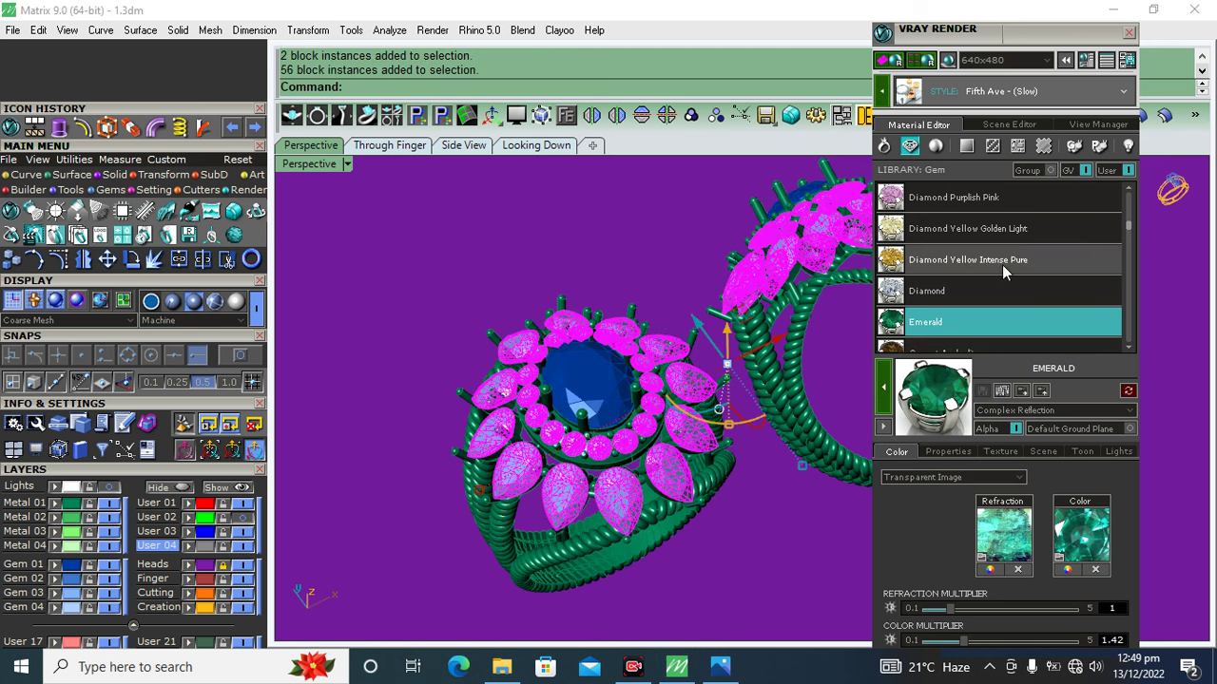
scroll(1002, 264, up, 3)
click(946, 229)
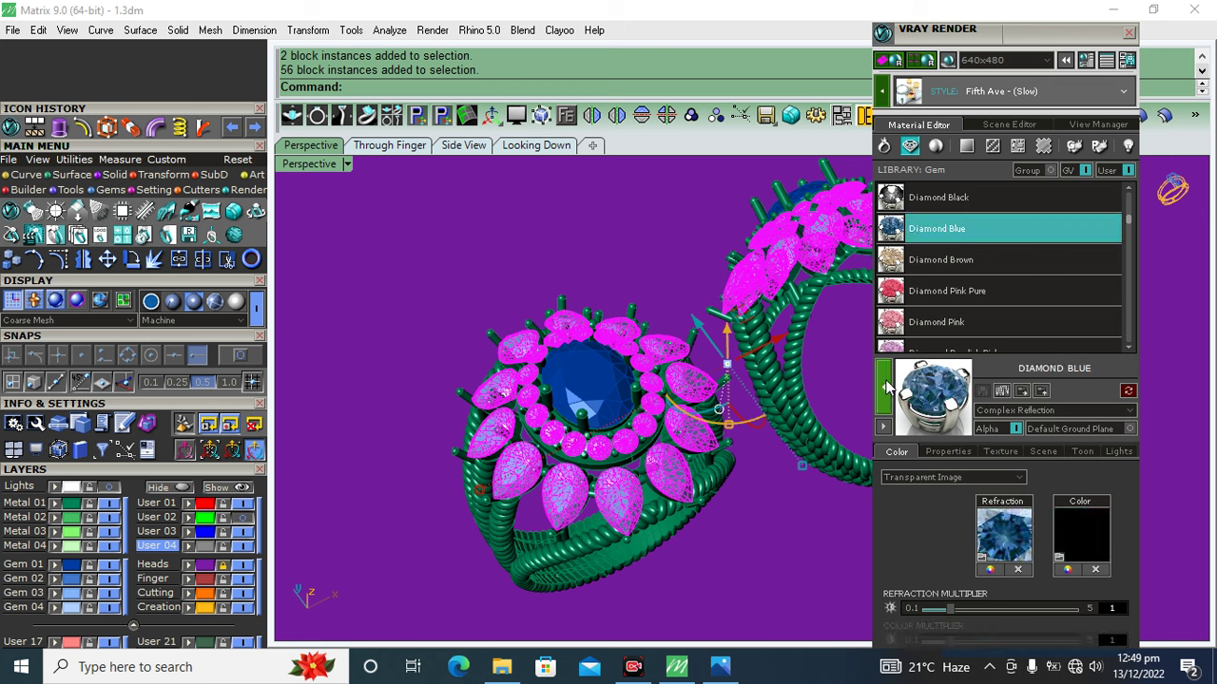
click(903, 407)
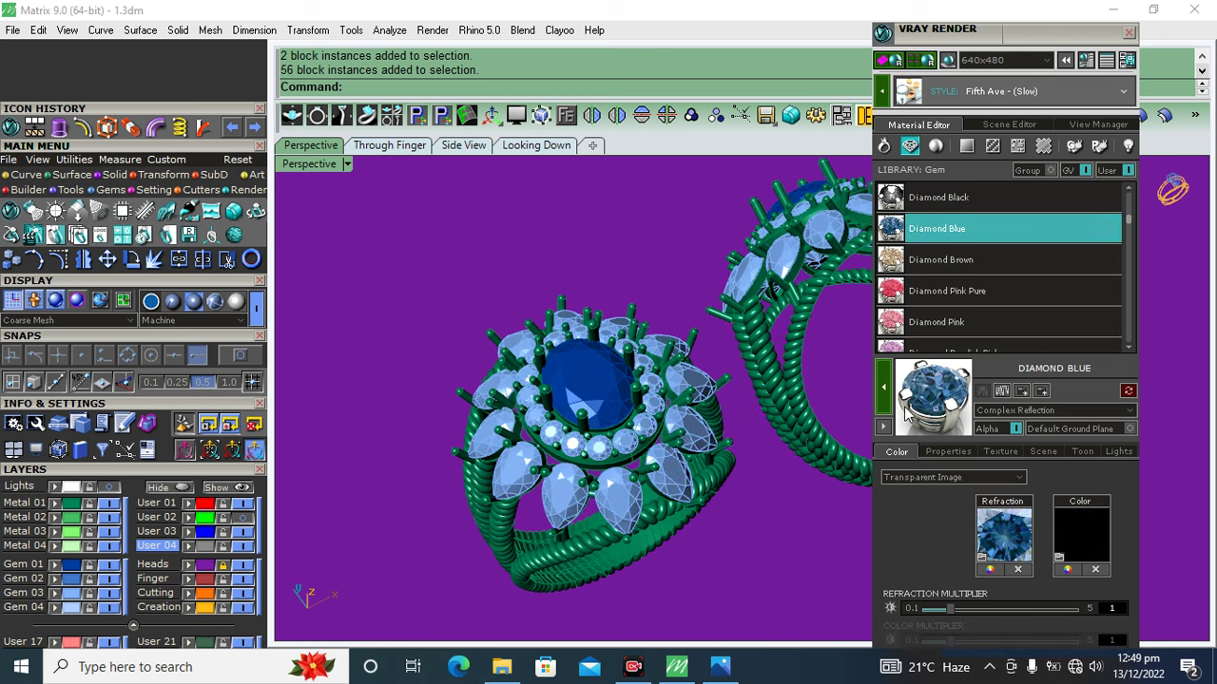
click(207, 573)
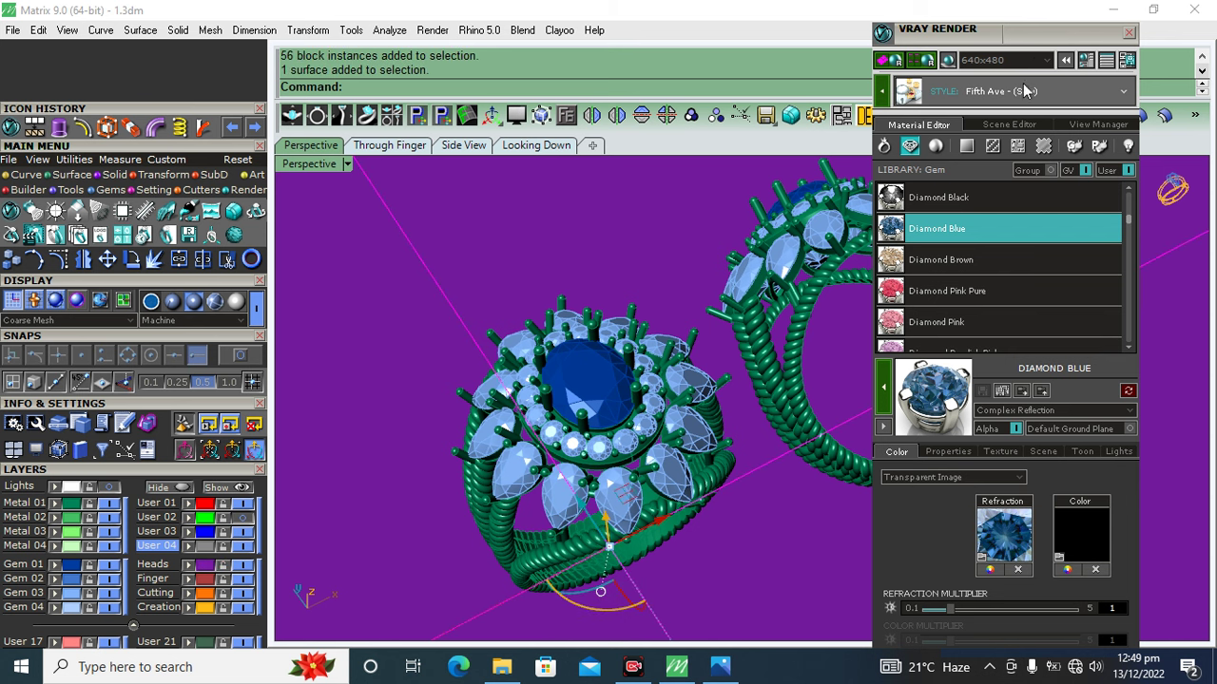
click(992, 147)
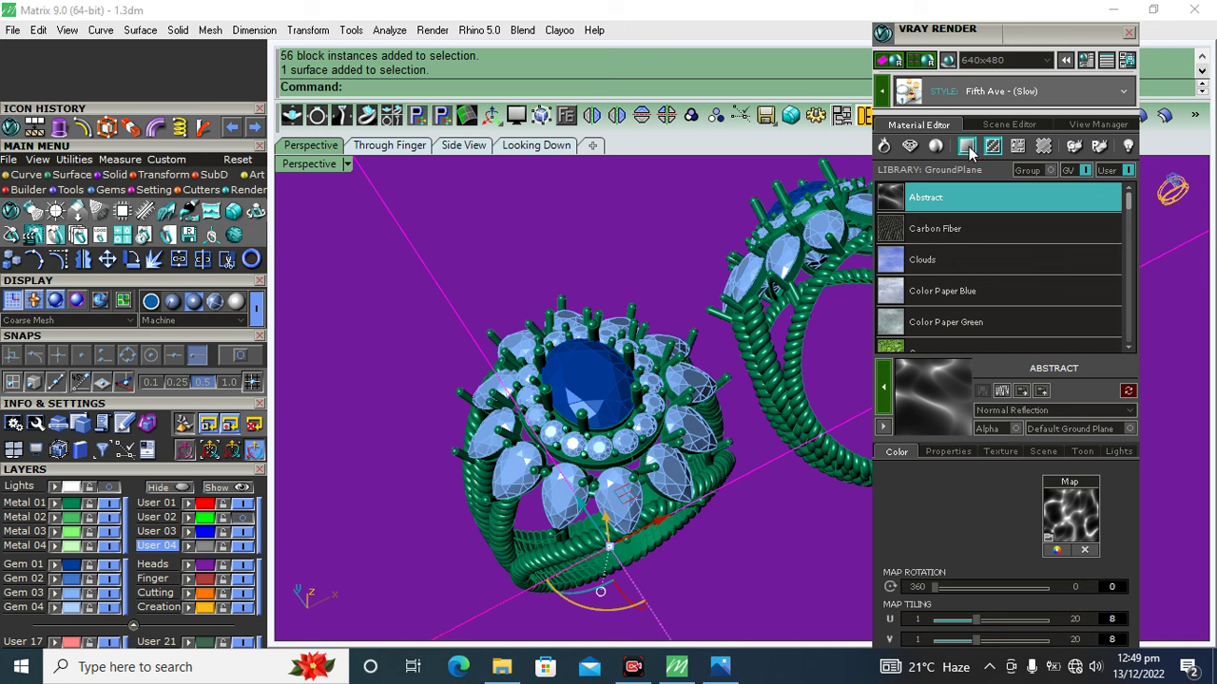
- Browse the GroundPlaneColor, Glass and Plastic material libraries
click(968, 149)
click(1043, 146)
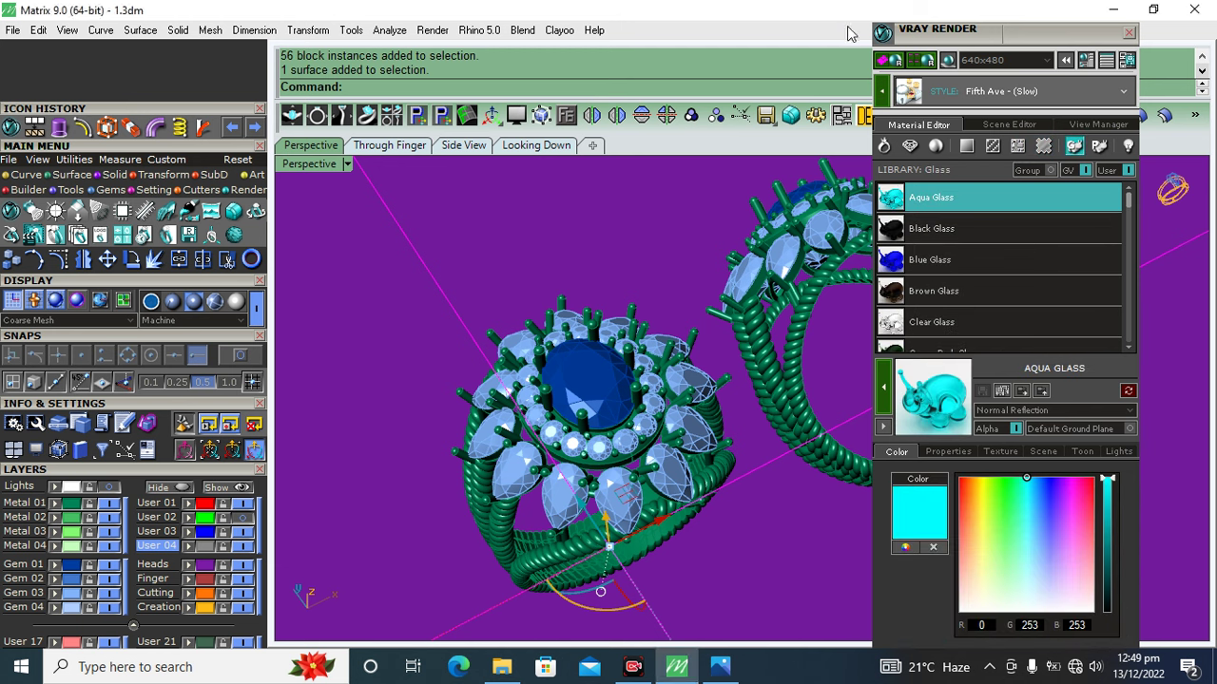
click(1097, 147)
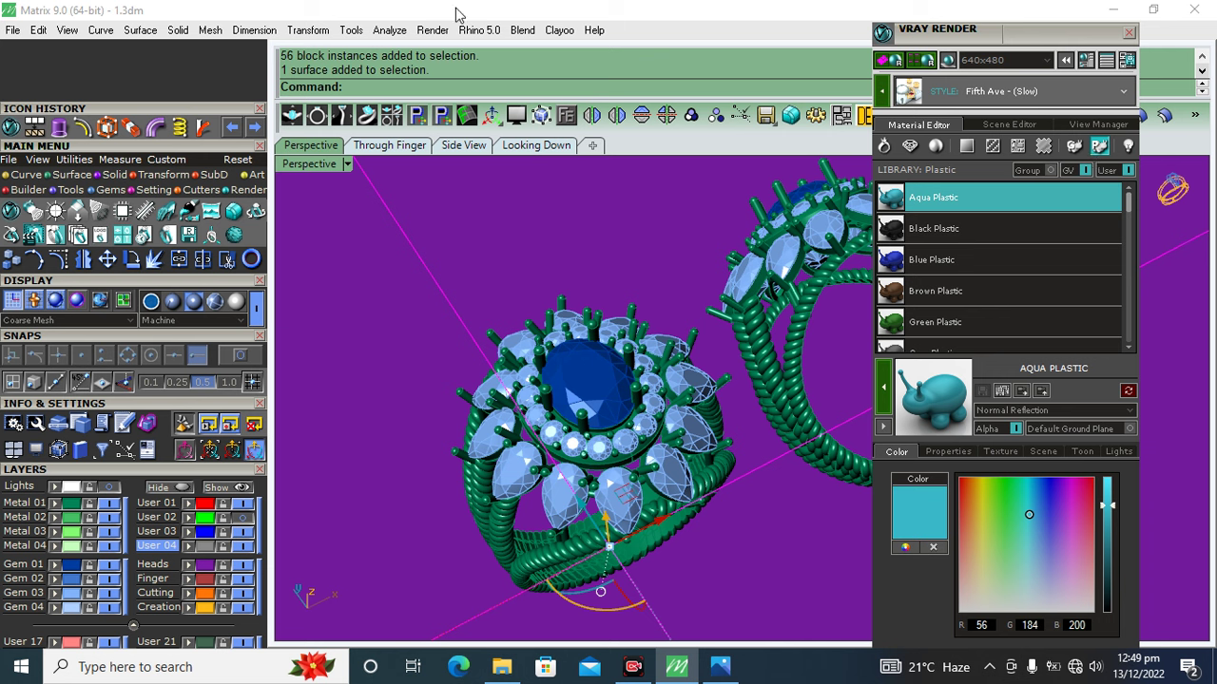
- Save the ring design as the compact file 1.3dm with File > Save Small
click(12, 29)
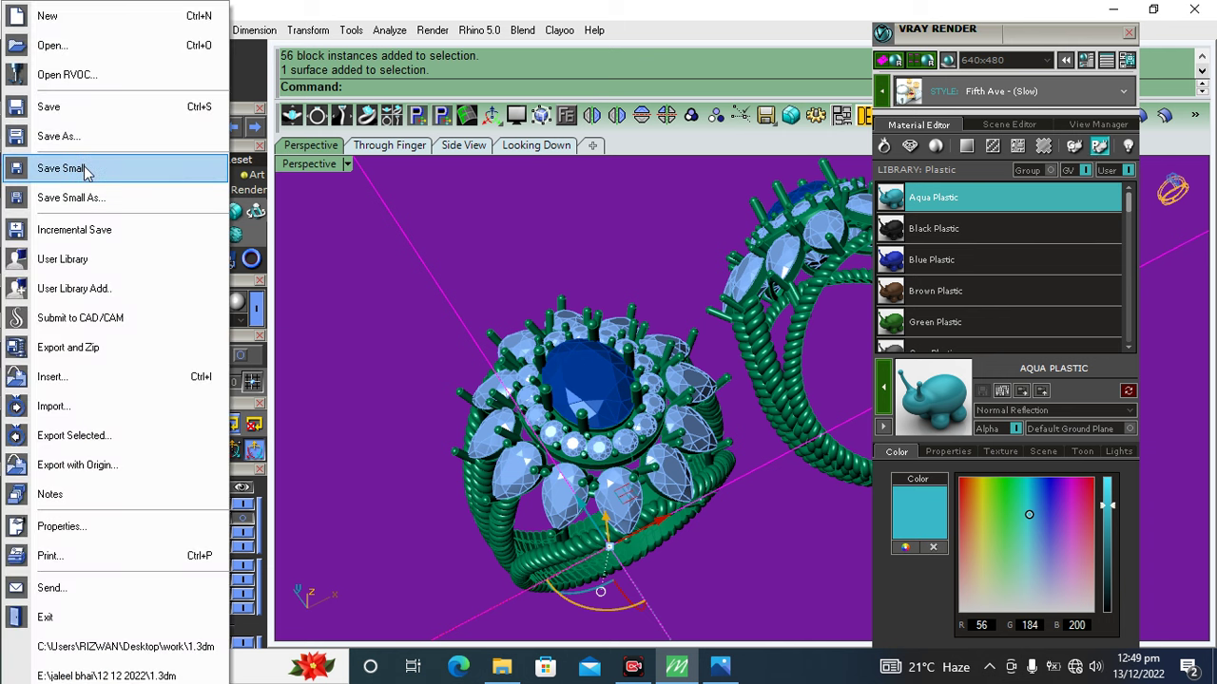
click(85, 168)
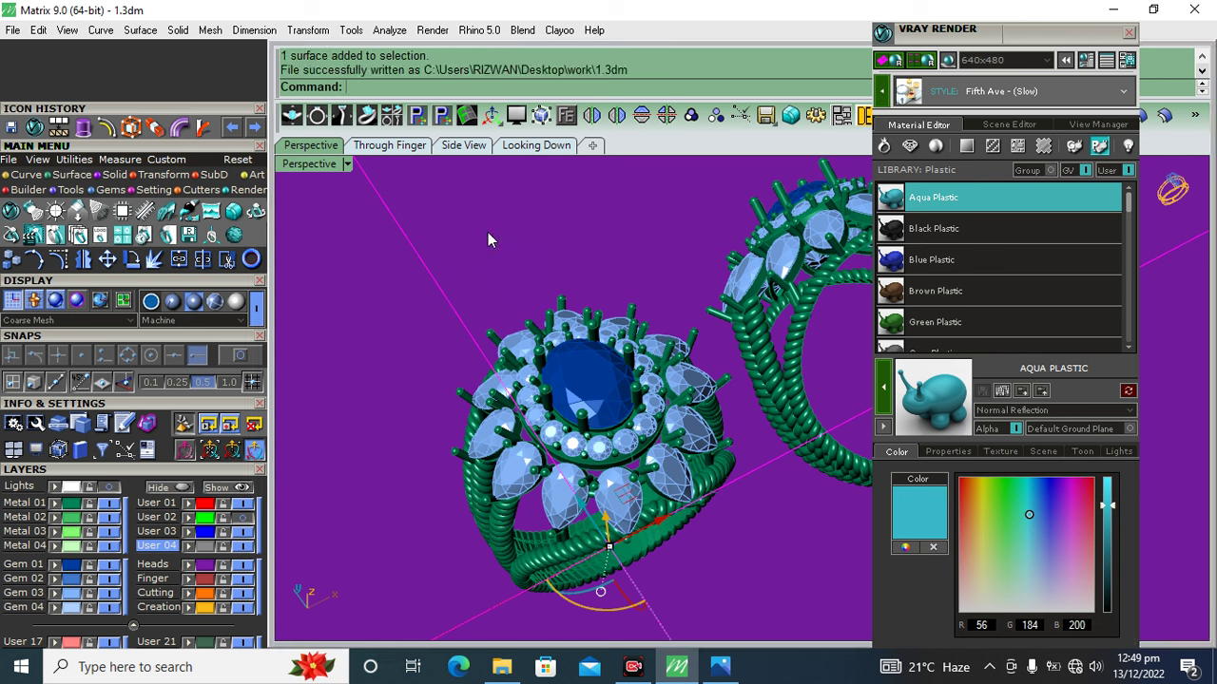
click(992, 148)
- Preview Black, Blue to White and Blue to Black Reflective grounds, stretching the blue gradient
click(965, 145)
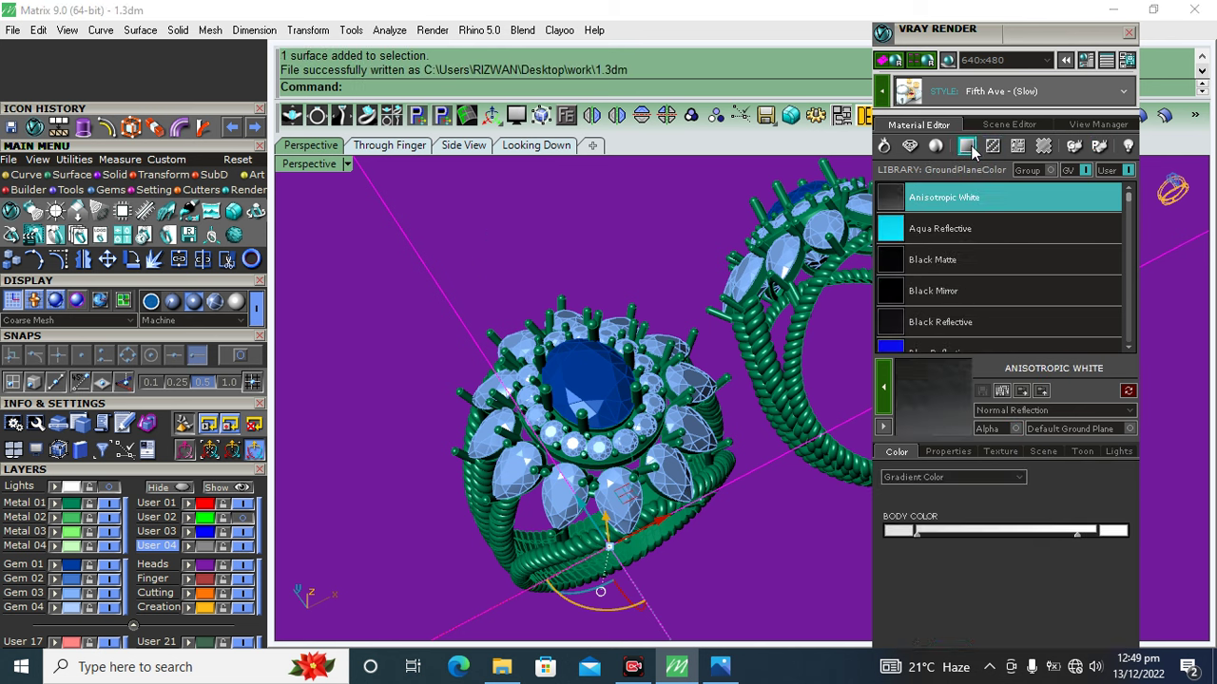
scroll(1079, 306, down, 1)
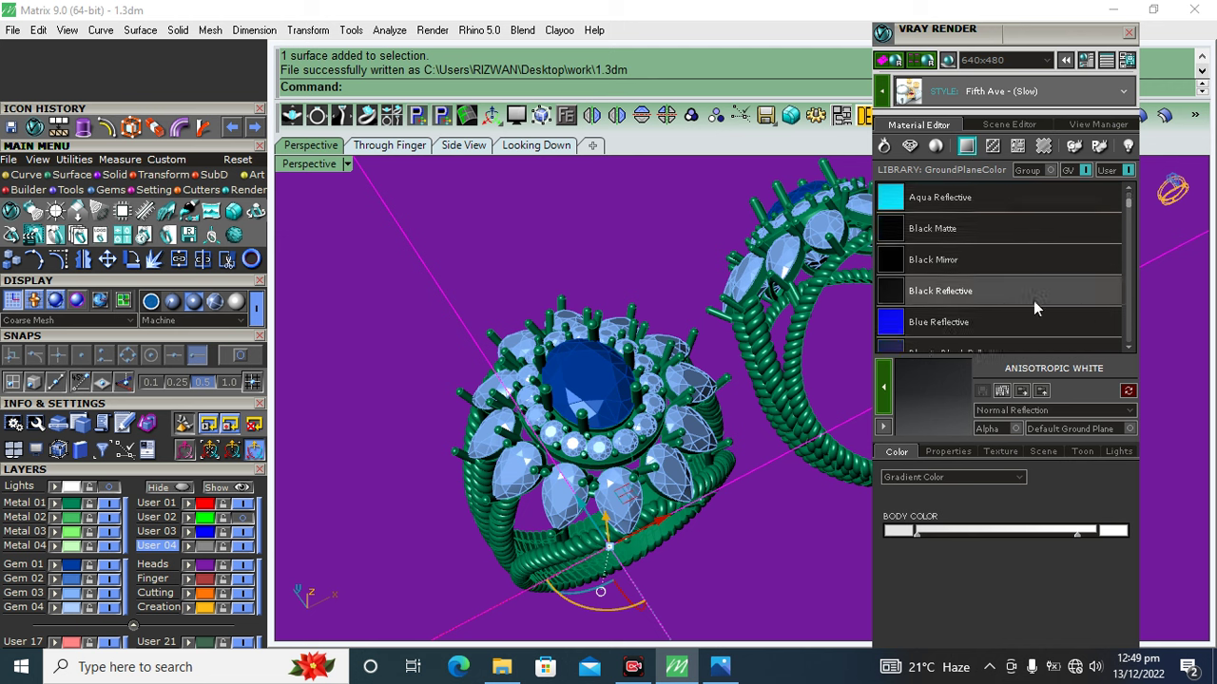
scroll(966, 294, down, 1)
scroll(979, 293, down, 1)
click(960, 292)
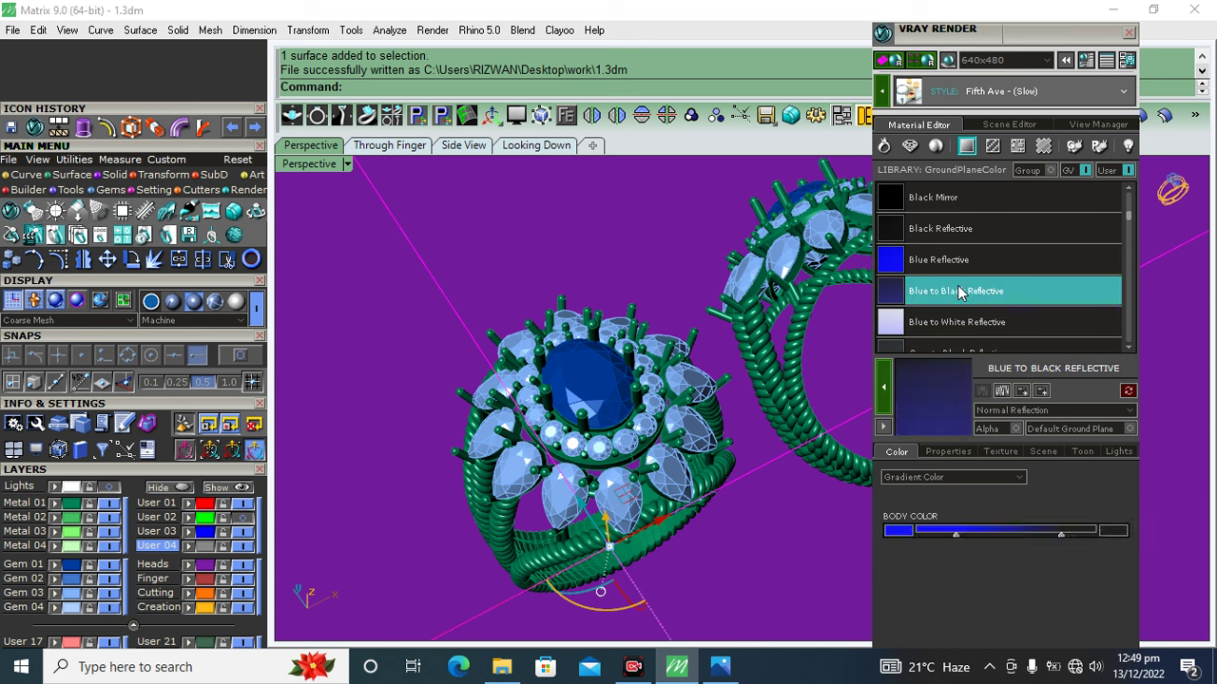
click(949, 235)
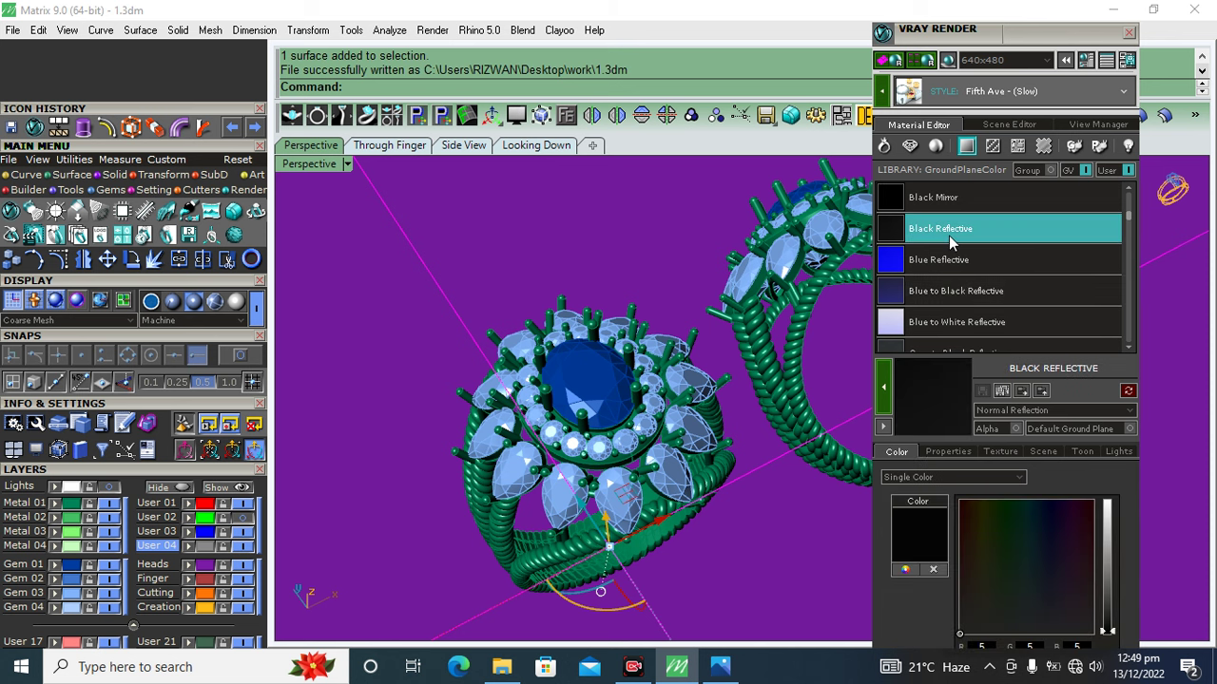
click(956, 319)
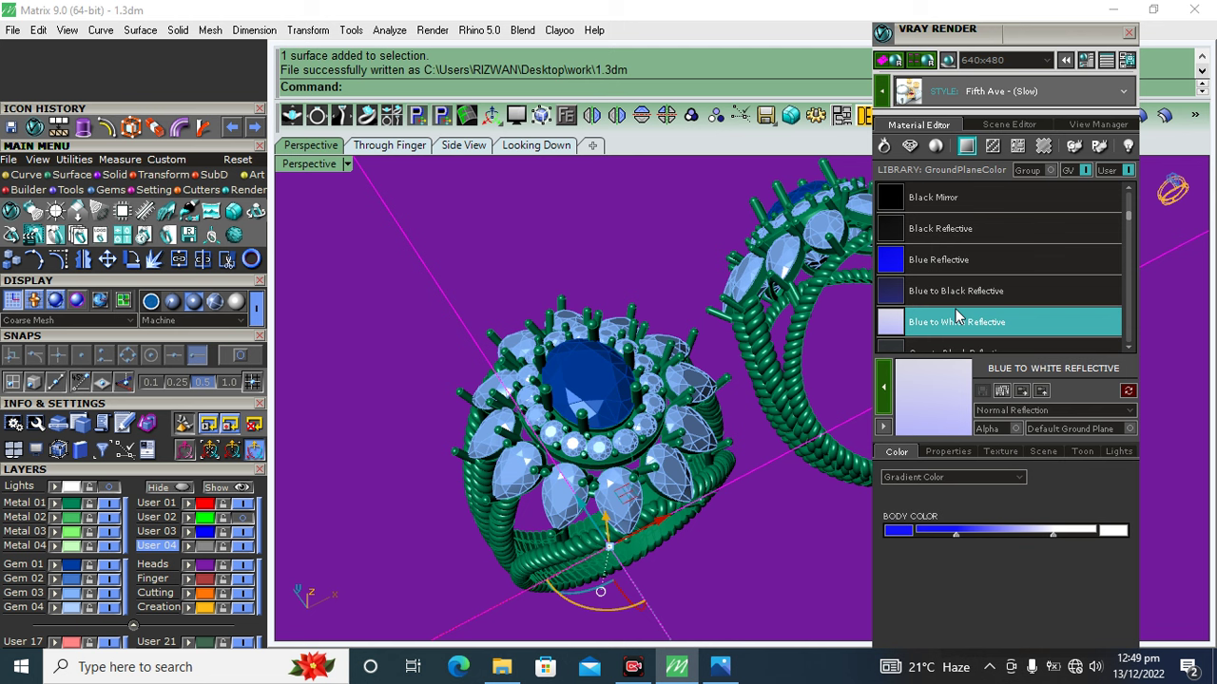
click(962, 293)
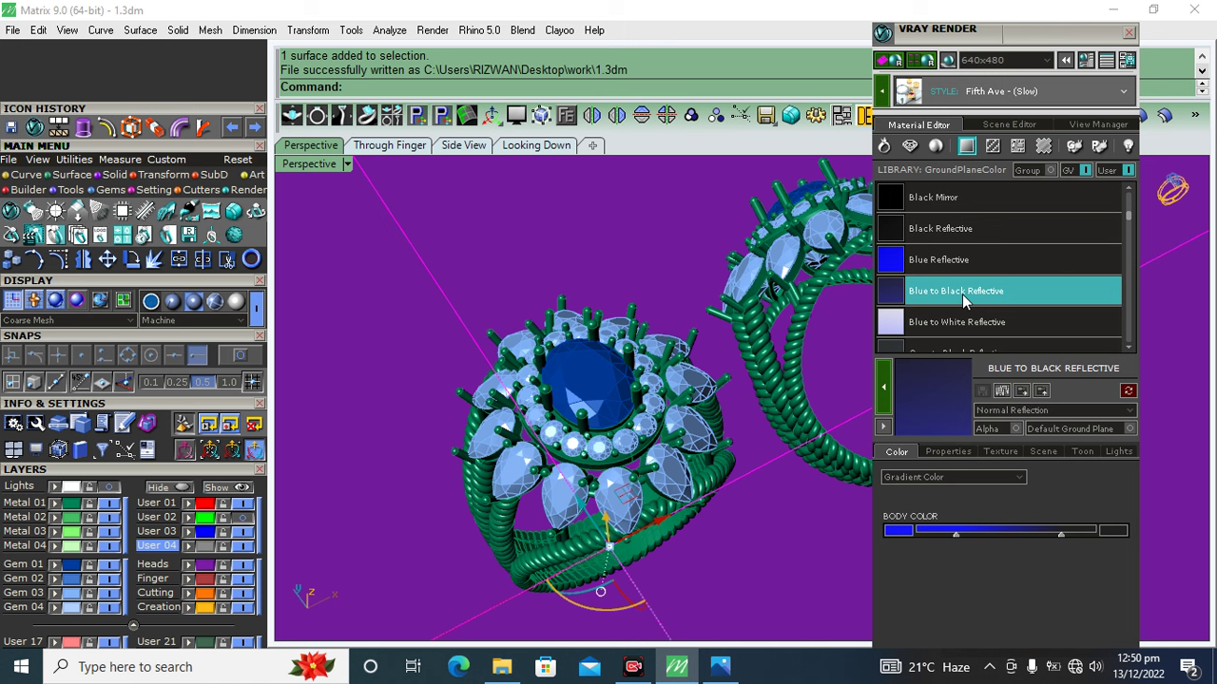
drag(1057, 540, 1052, 535)
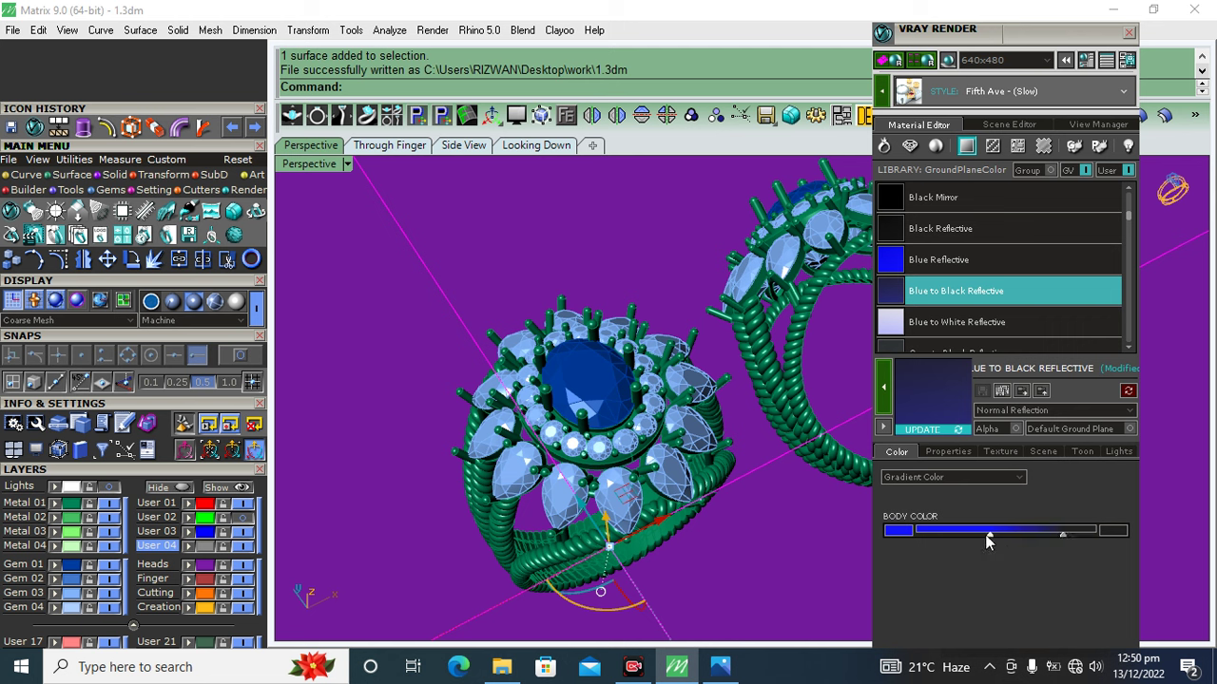
drag(1038, 535, 1030, 532)
- Switch the ground to a single solid colour and try purple, blue and light cyan
click(1019, 478)
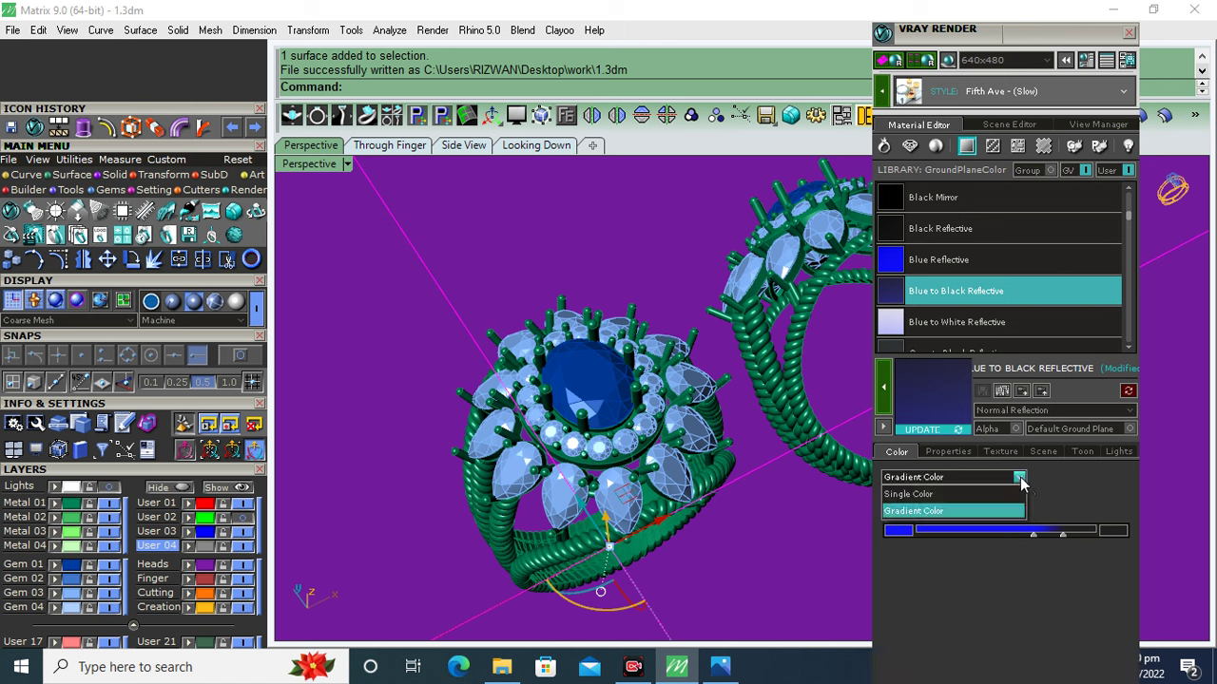
click(926, 494)
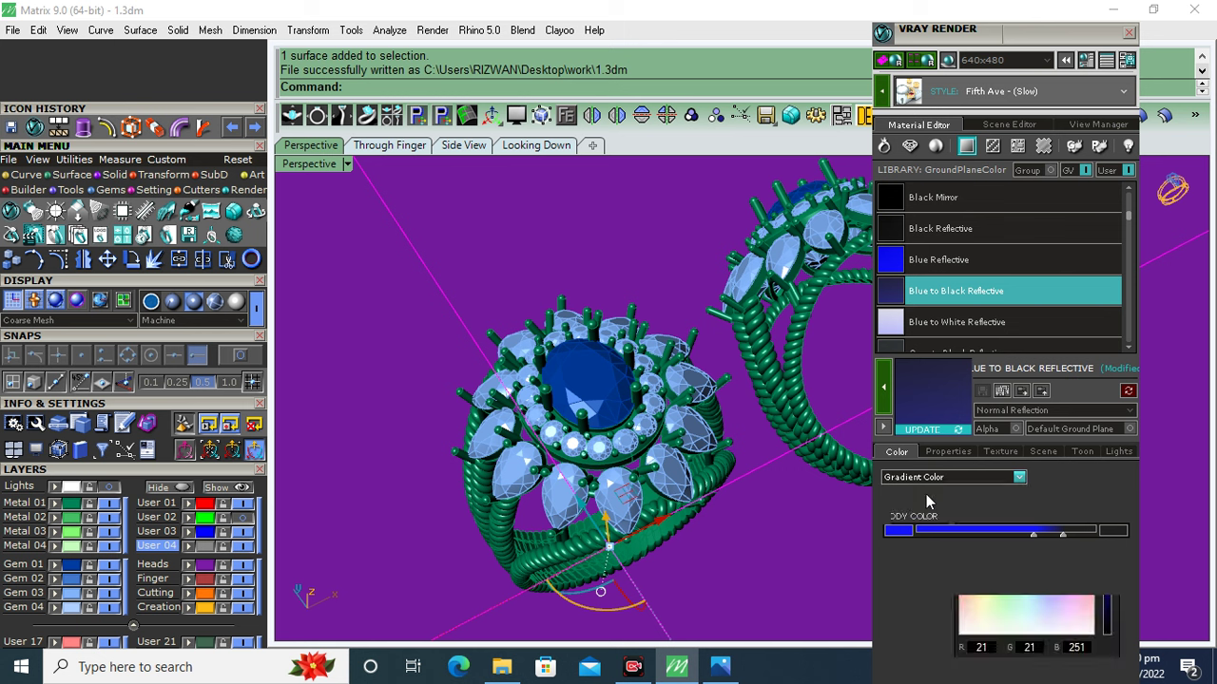
click(1057, 585)
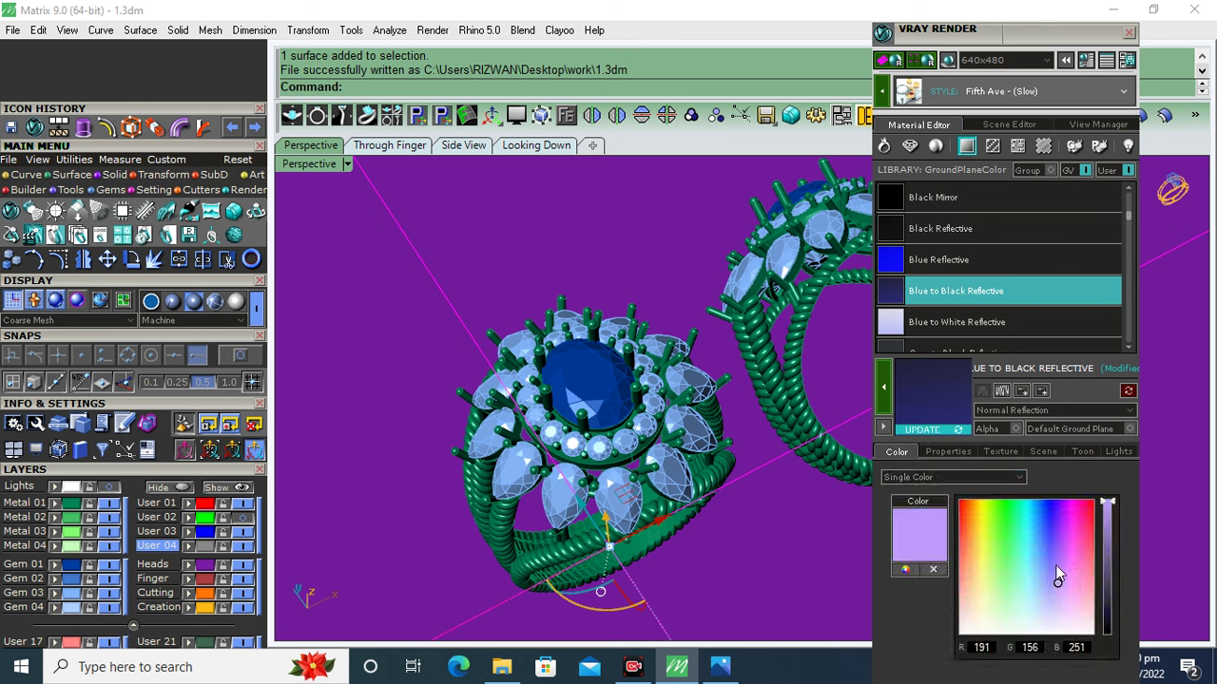
drag(1055, 567, 1062, 546)
click(1044, 541)
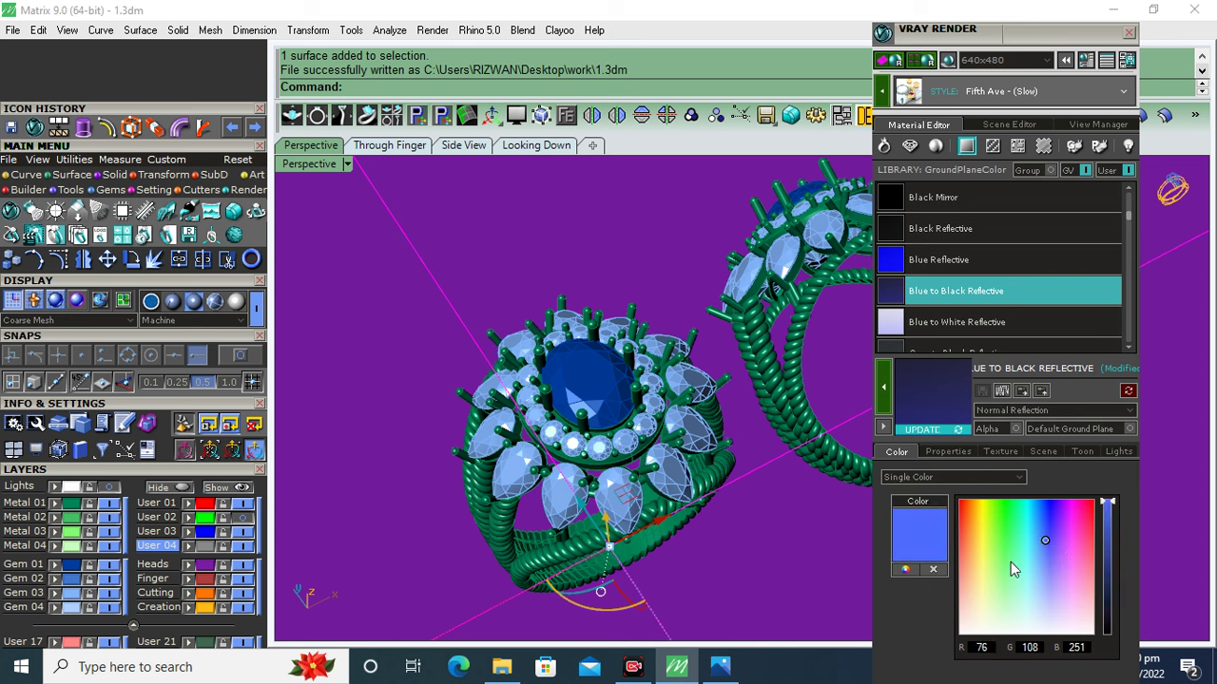
click(1020, 587)
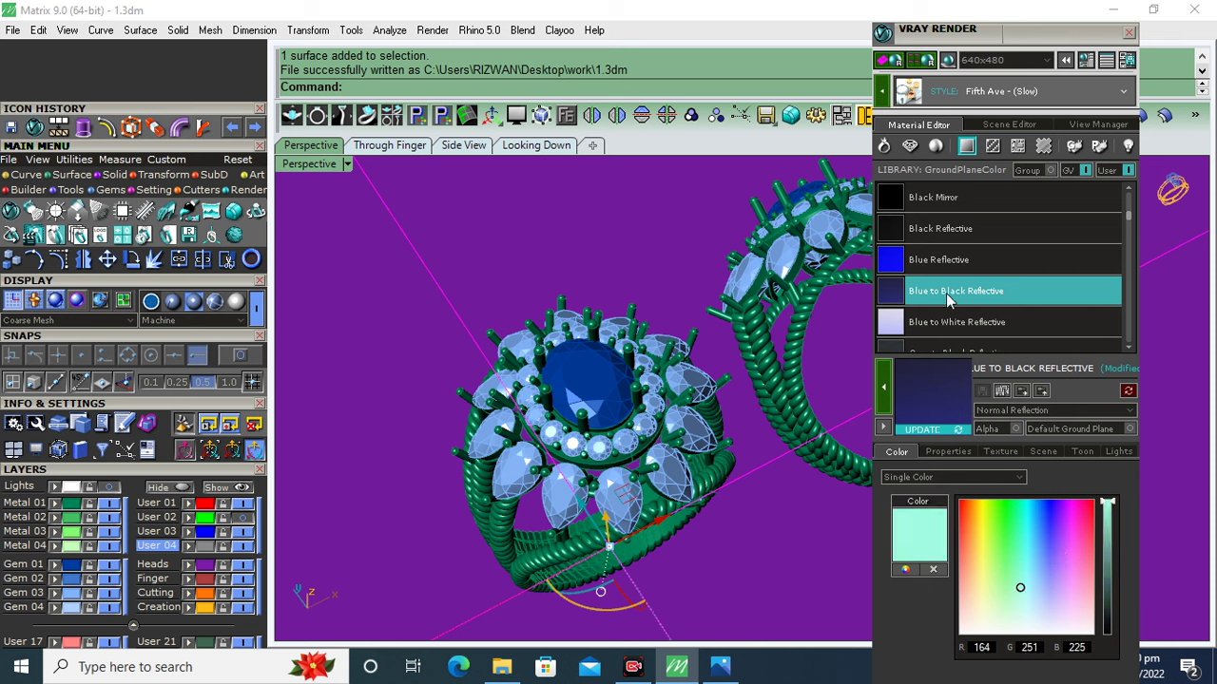
- Apply Gray to Black Reflective as the ground plane colour and orbit the view
scroll(988, 301, down, 1)
click(943, 327)
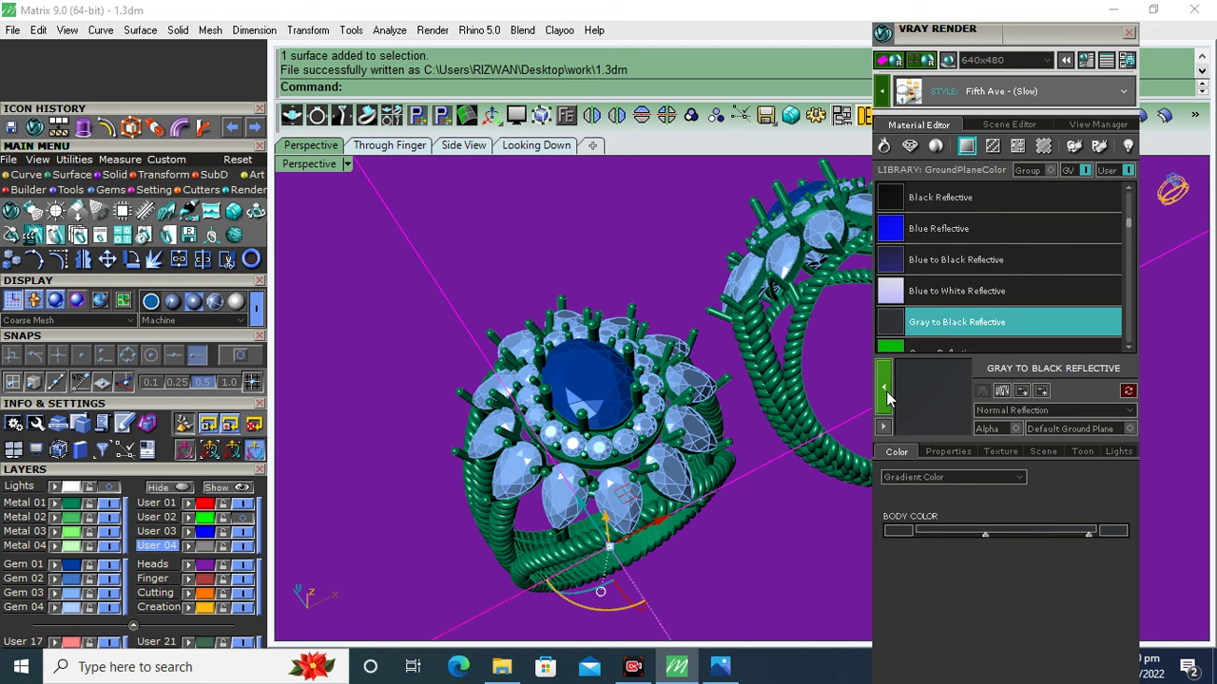
click(885, 392)
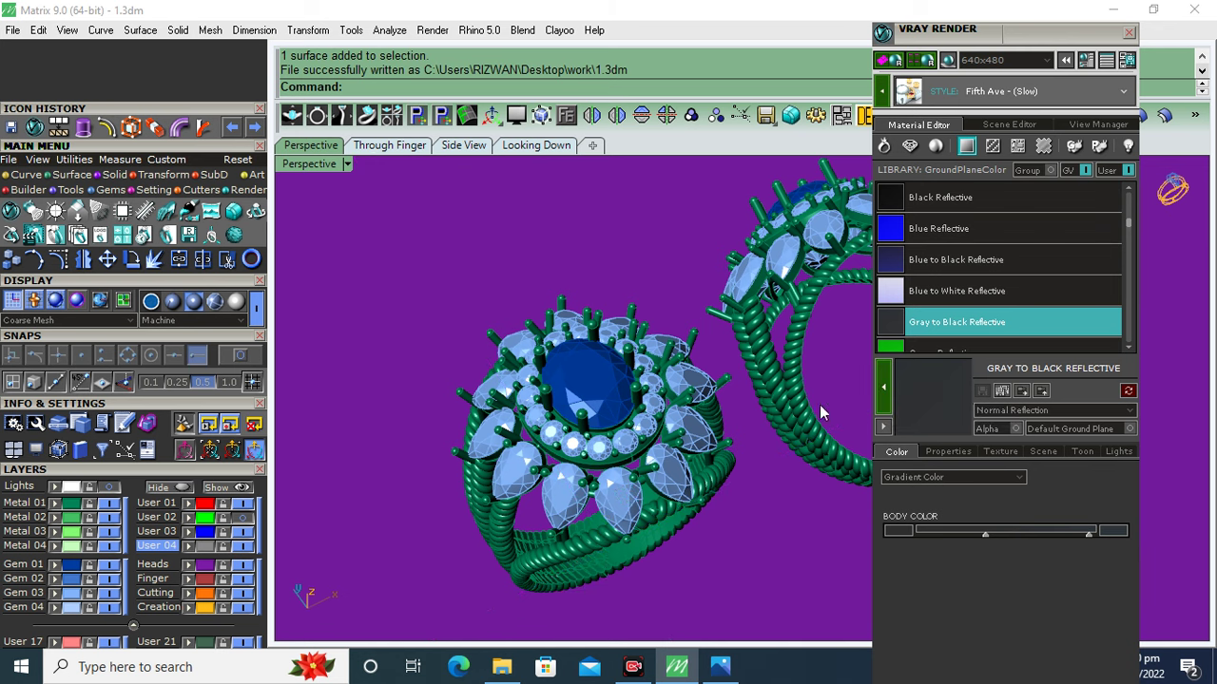
mouse_move(698, 429)
right_down()
mouse_move(639, 429)
mouse_move(665, 426)
right_up()
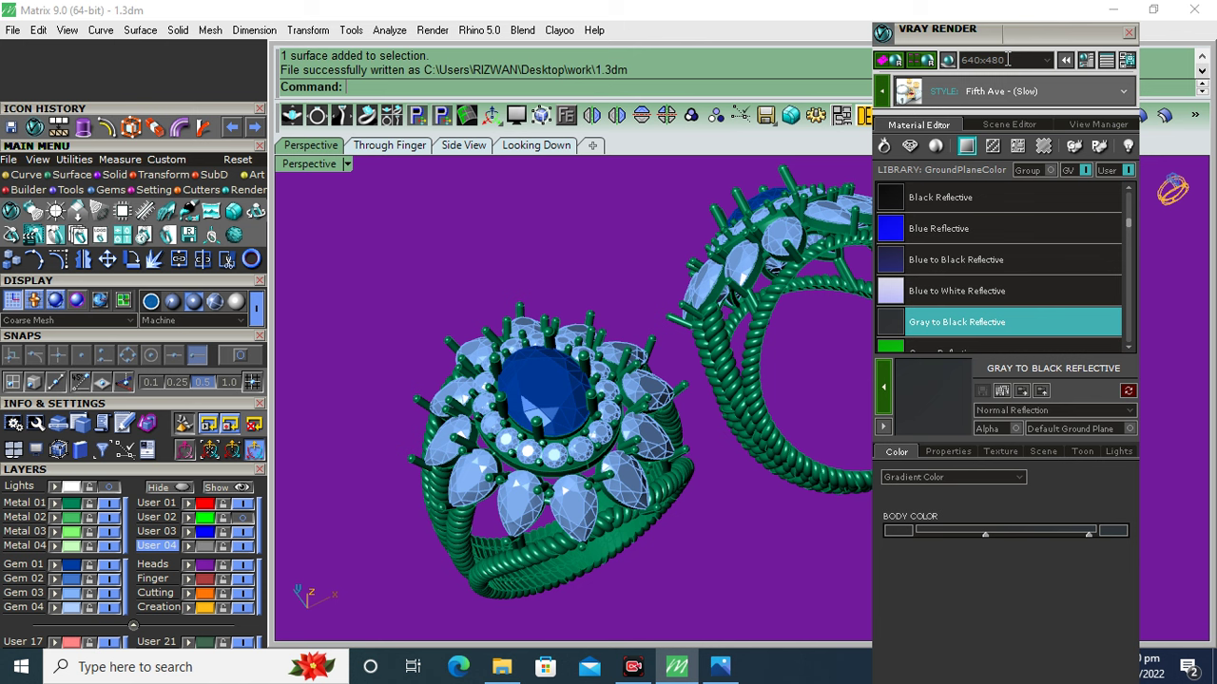
click(1014, 59)
text(1920x1000)
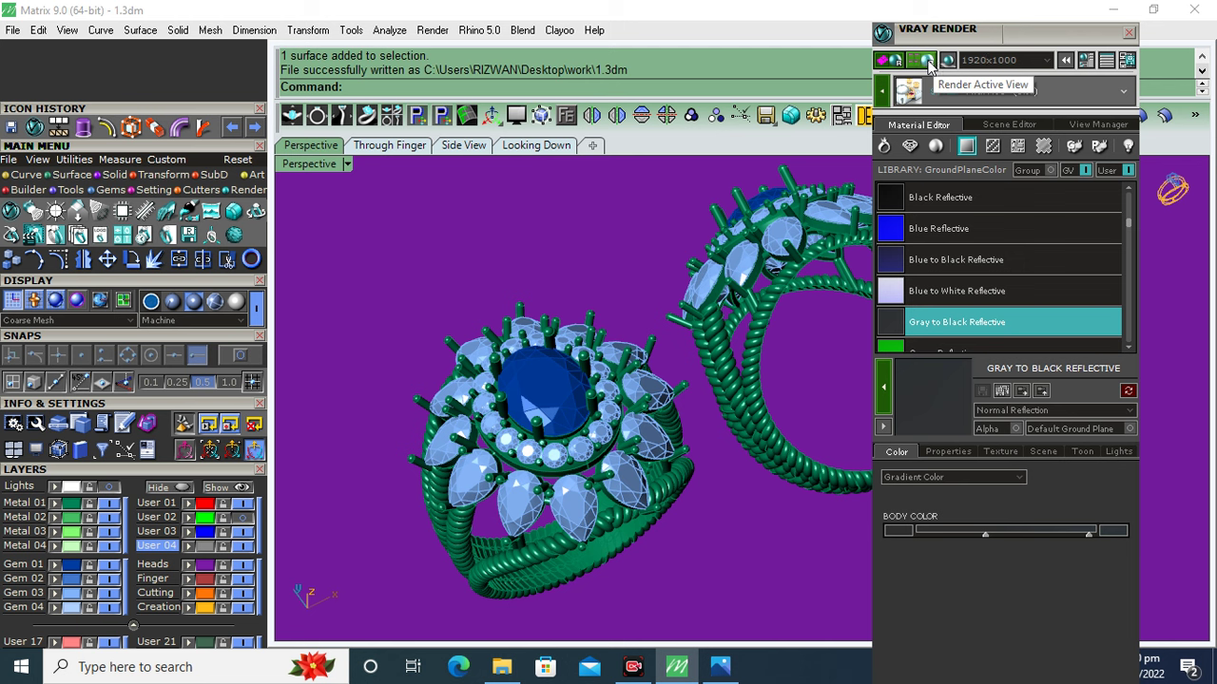
- Render the active view with V-Ray at 1920x1000, arranging the frame buffer and settings panel to view it
click(927, 60)
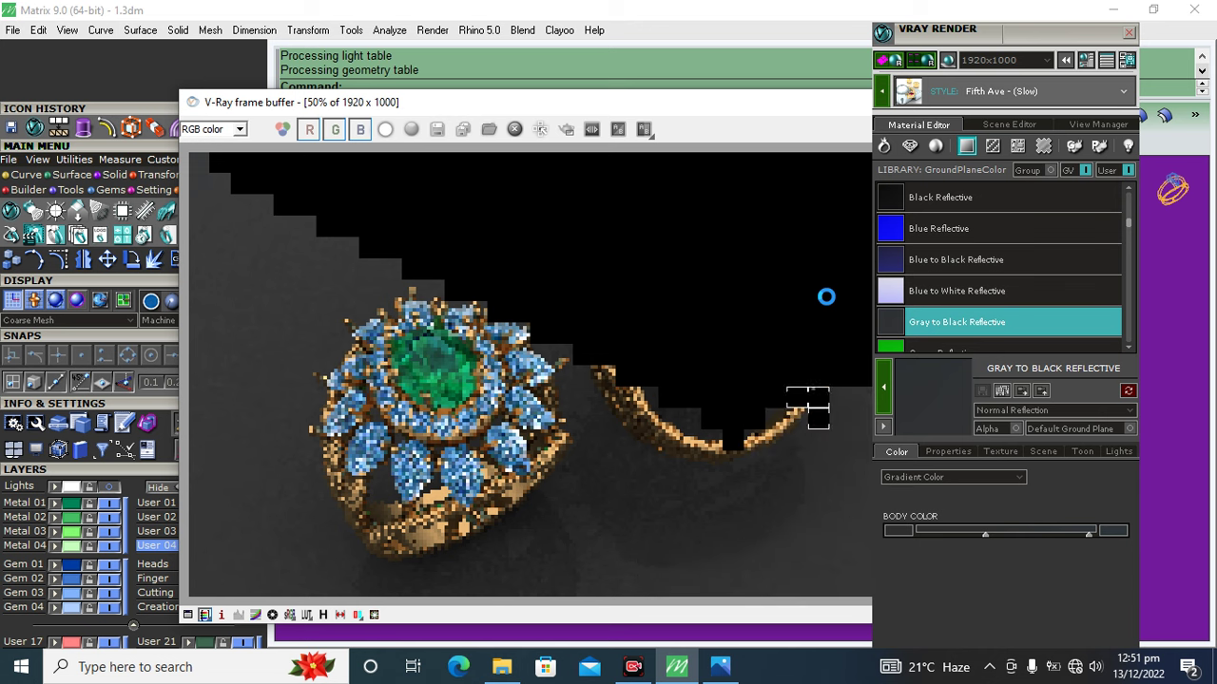
mouse_move(1001, 41)
mouse_down()
mouse_move(1179, 33)
mouse_move(1159, 36)
mouse_up()
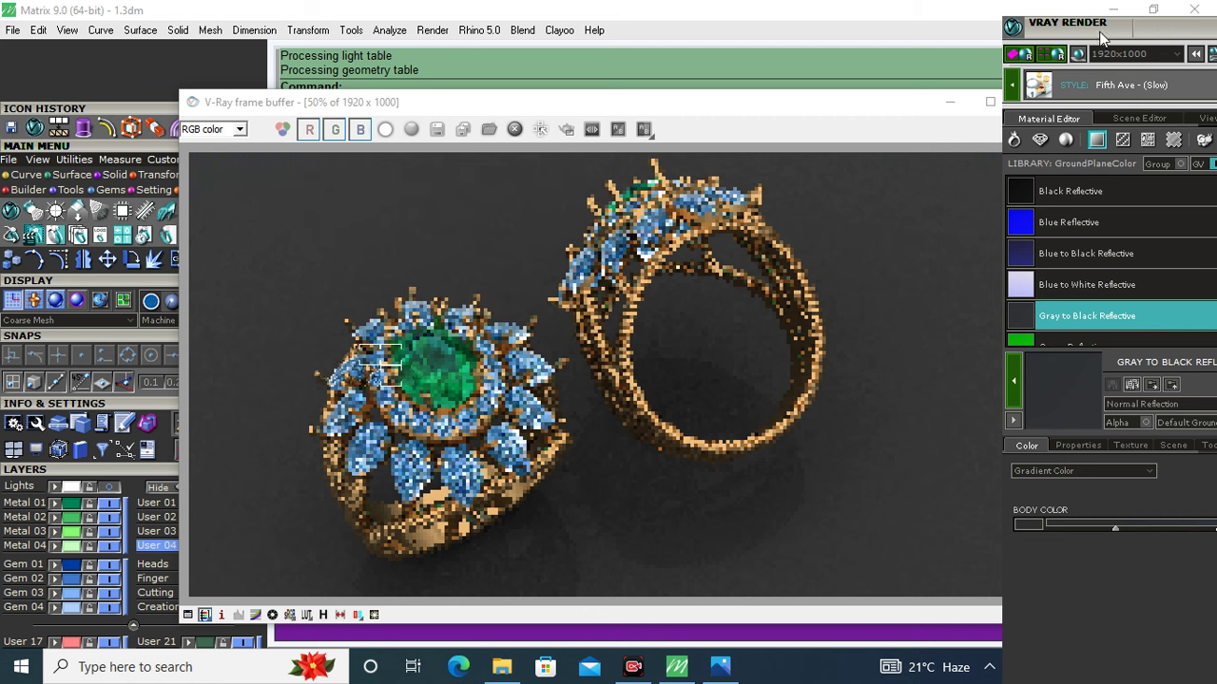
drag(1158, 31, 1001, 43)
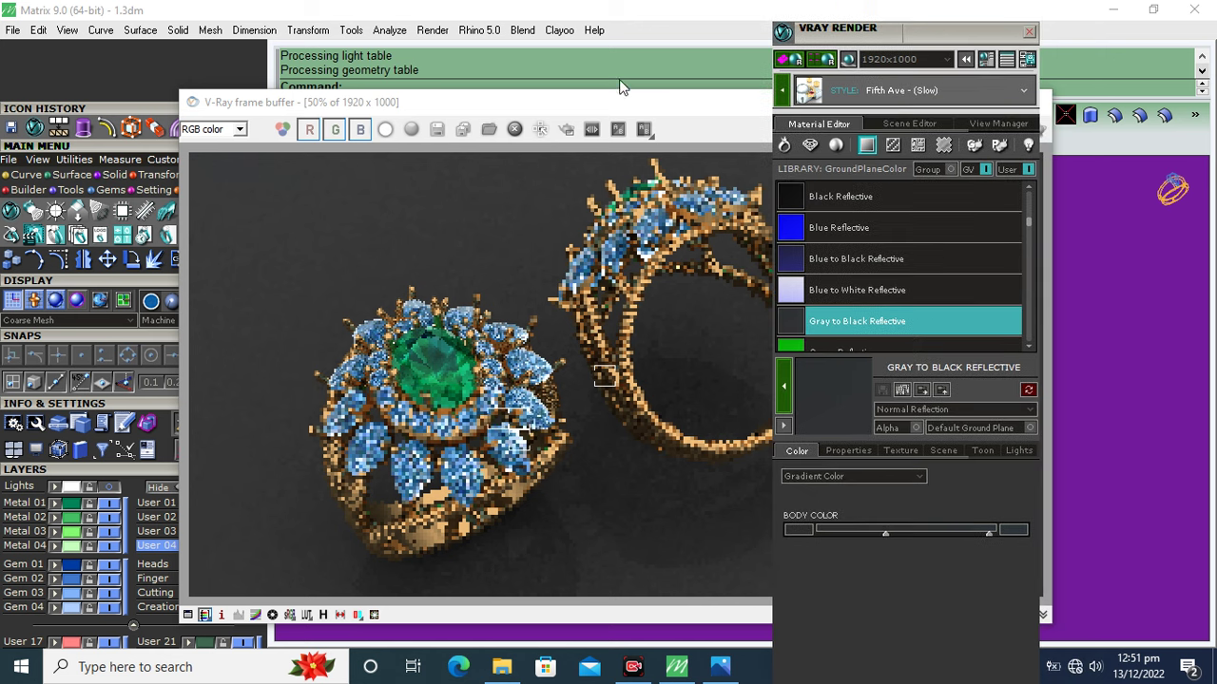
mouse_move(638, 104)
mouse_down()
mouse_move(890, 66)
mouse_move(162, 32)
mouse_up()
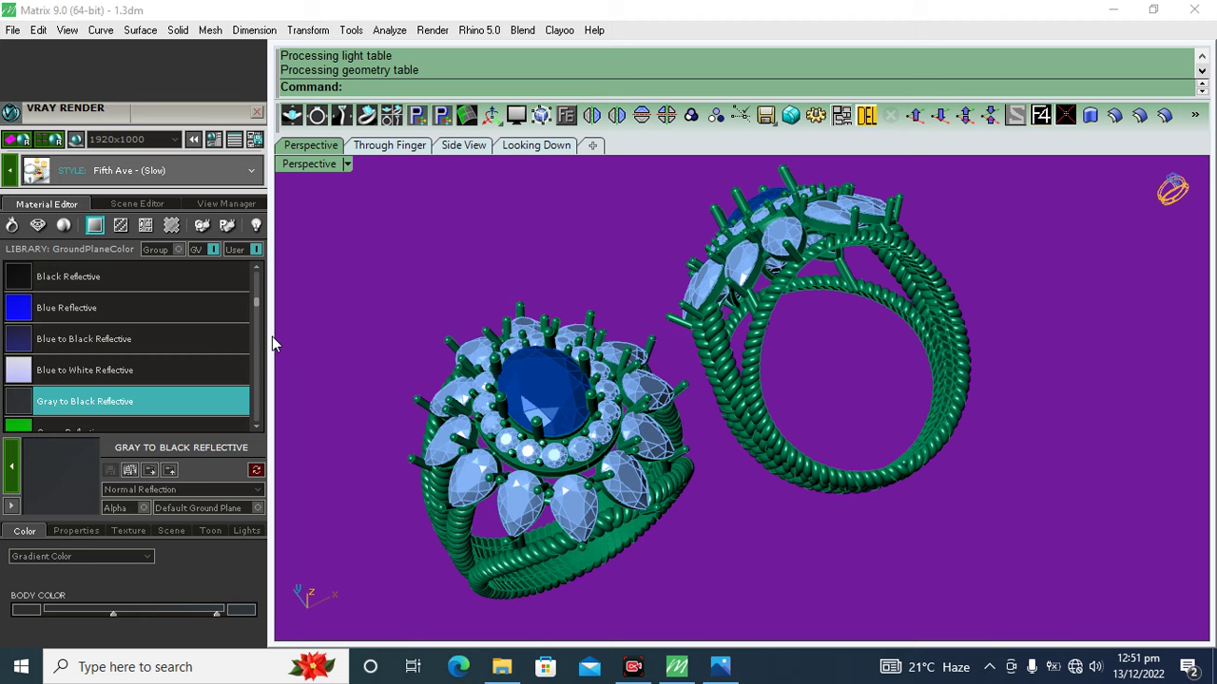
click(391, 116)
mouse_move(523, 116)
mouse_down()
mouse_move(483, 126)
mouse_move(397, 99)
mouse_move(112, 72)
mouse_up()
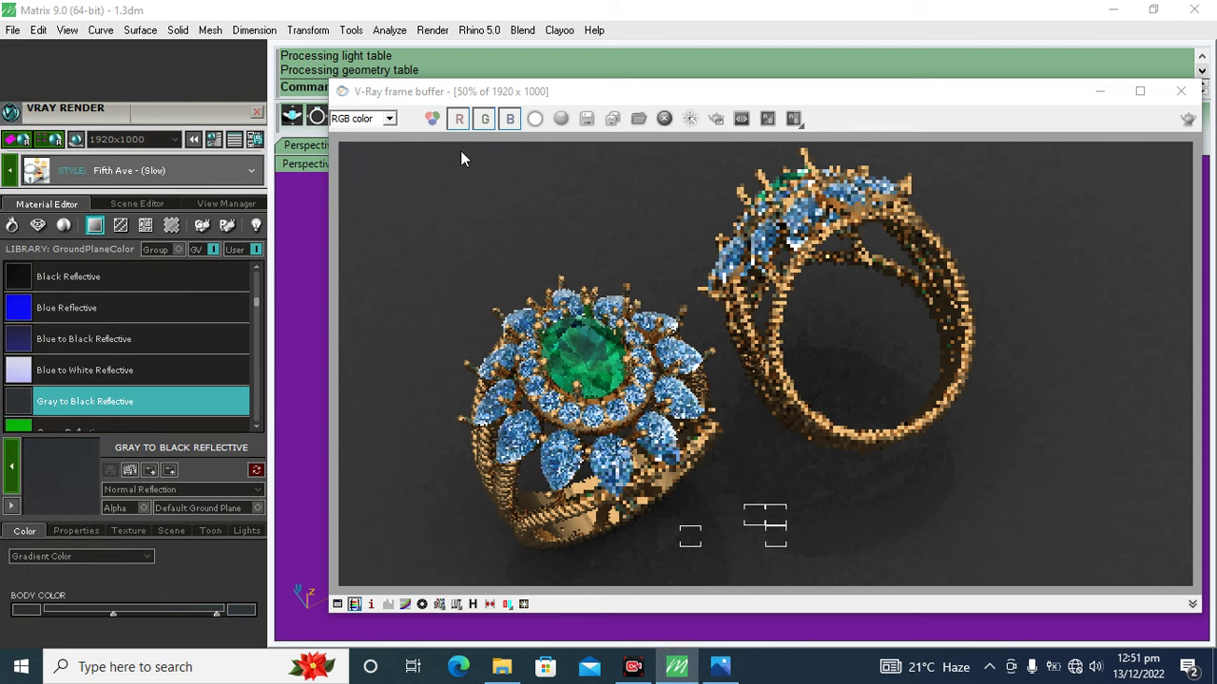
drag(620, 90, 553, 80)
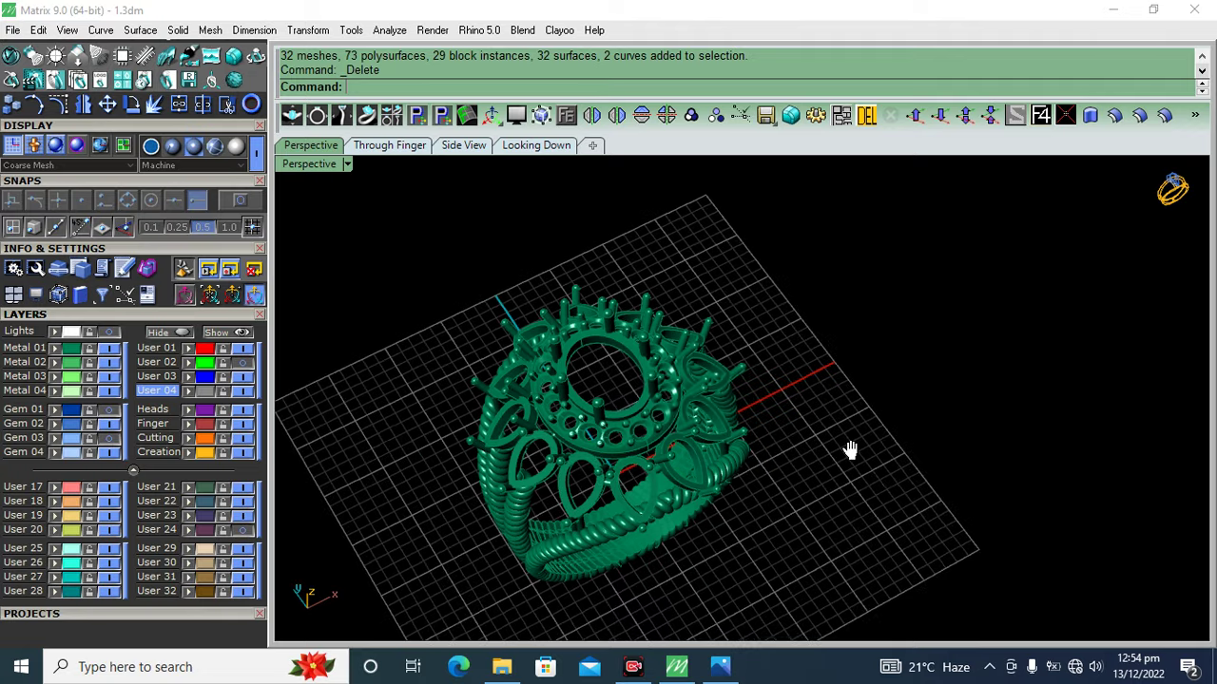
- Select the whole ring and choose Export Selected
mouse_move(826, 314)
right_down()
mouse_move(806, 323)
mouse_move(858, 298)
mouse_move(728, 274)
mouse_move(691, 342)
right_up()
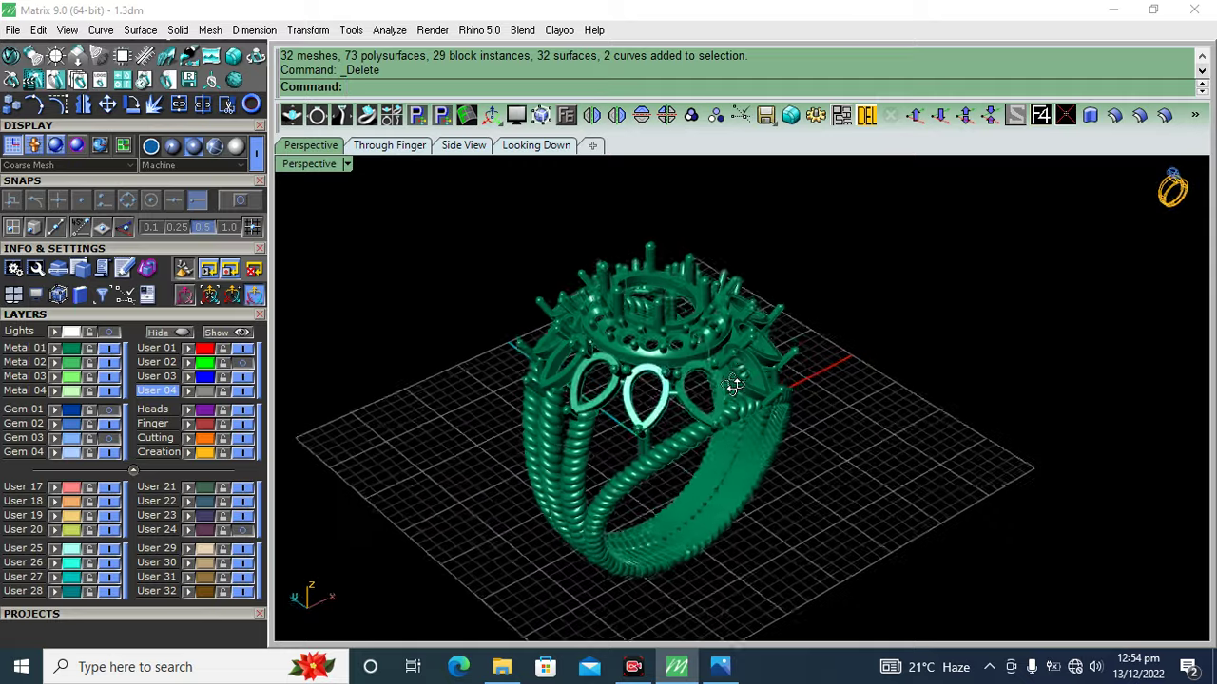
scroll(691, 342, down, 3)
drag(493, 560, 493, 559)
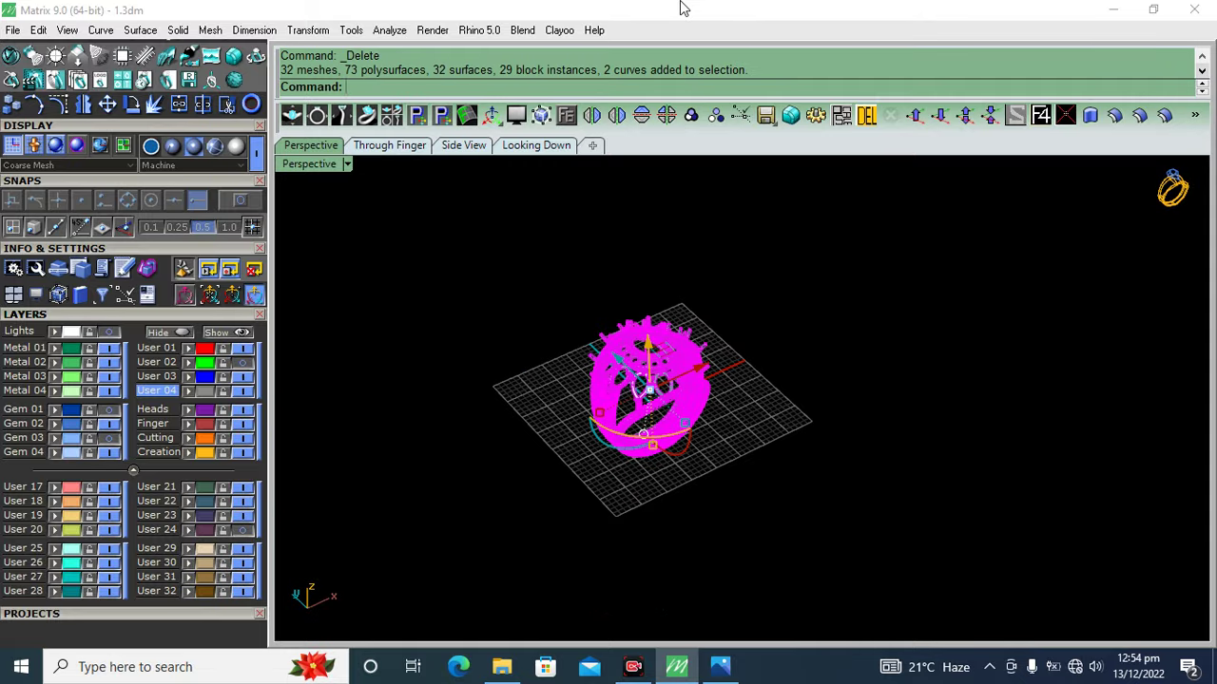
click(690, 116)
click(8, 32)
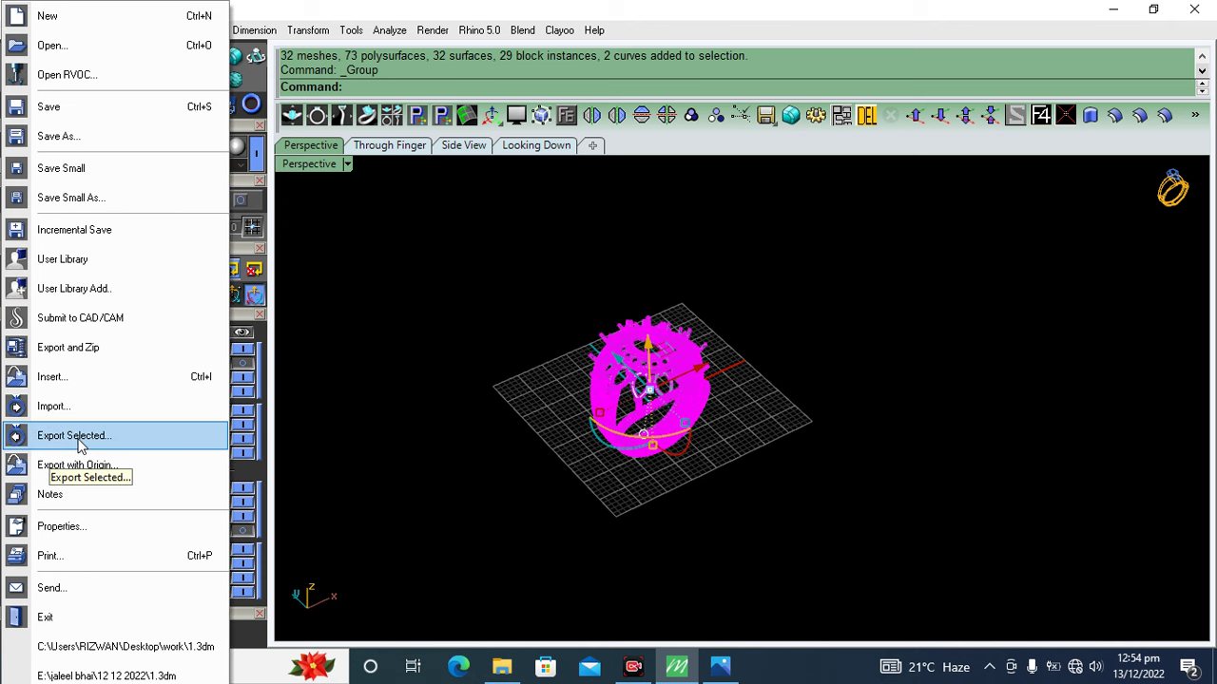
click(80, 441)
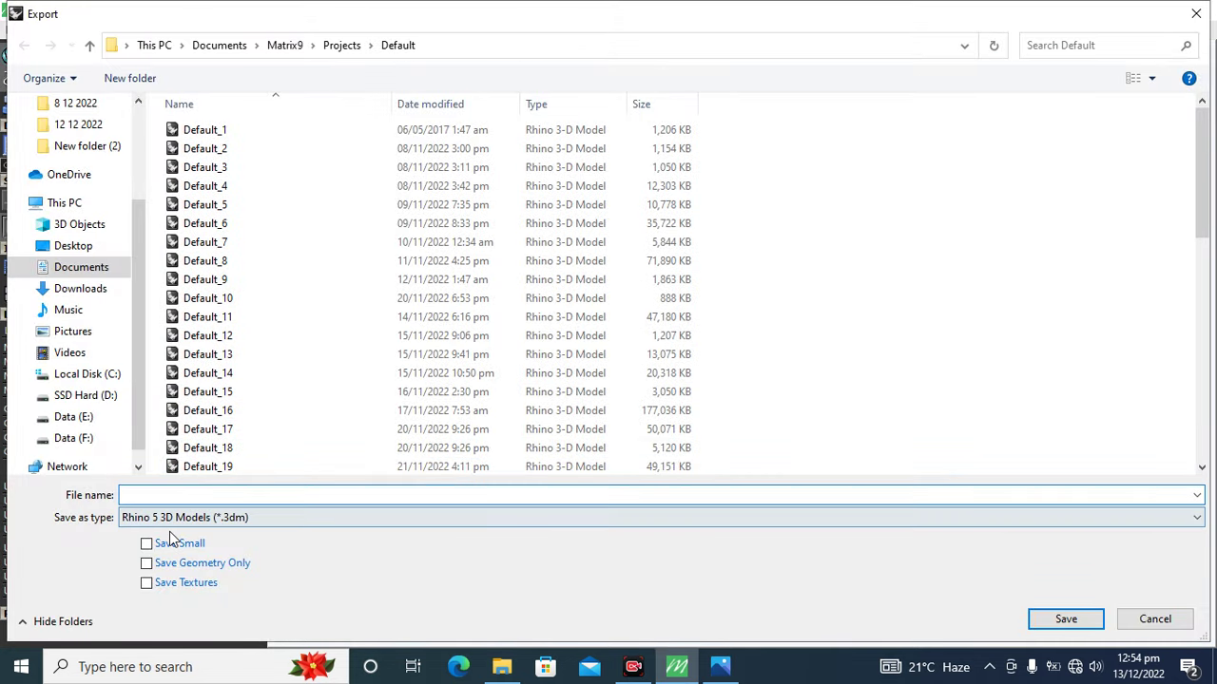
- Export the ring in STL format to the Desktop as ring.stl, accepting the default mesh options
click(172, 519)
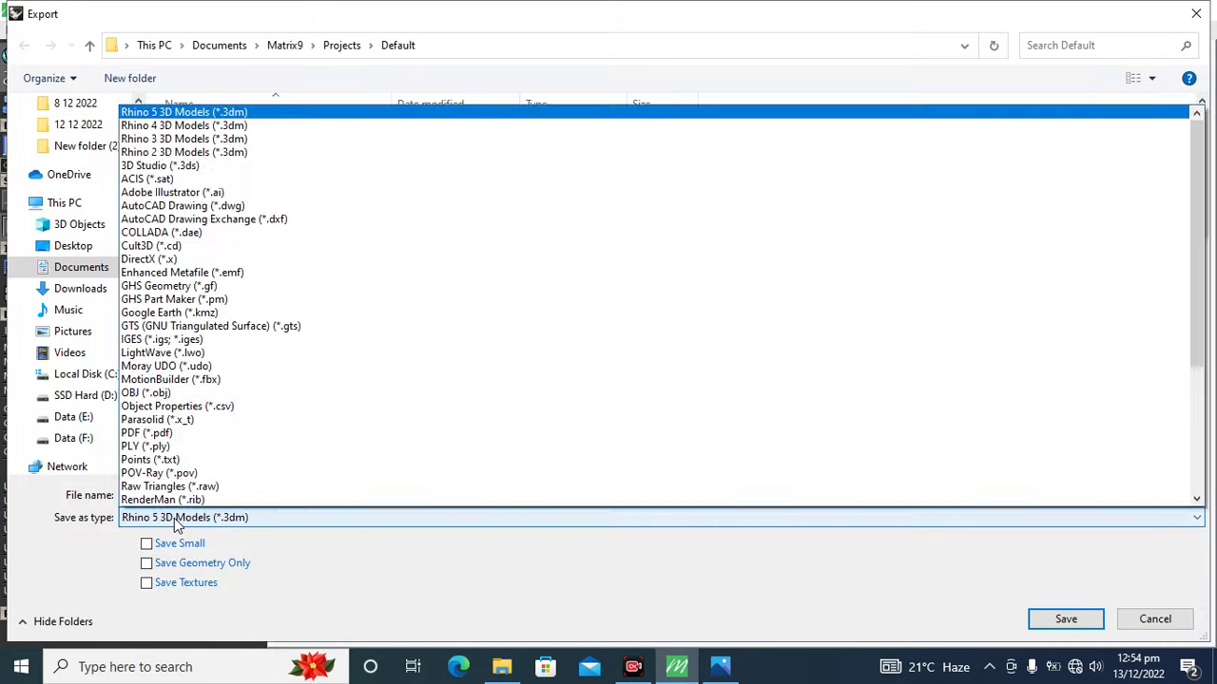
scroll(433, 304, down, 5)
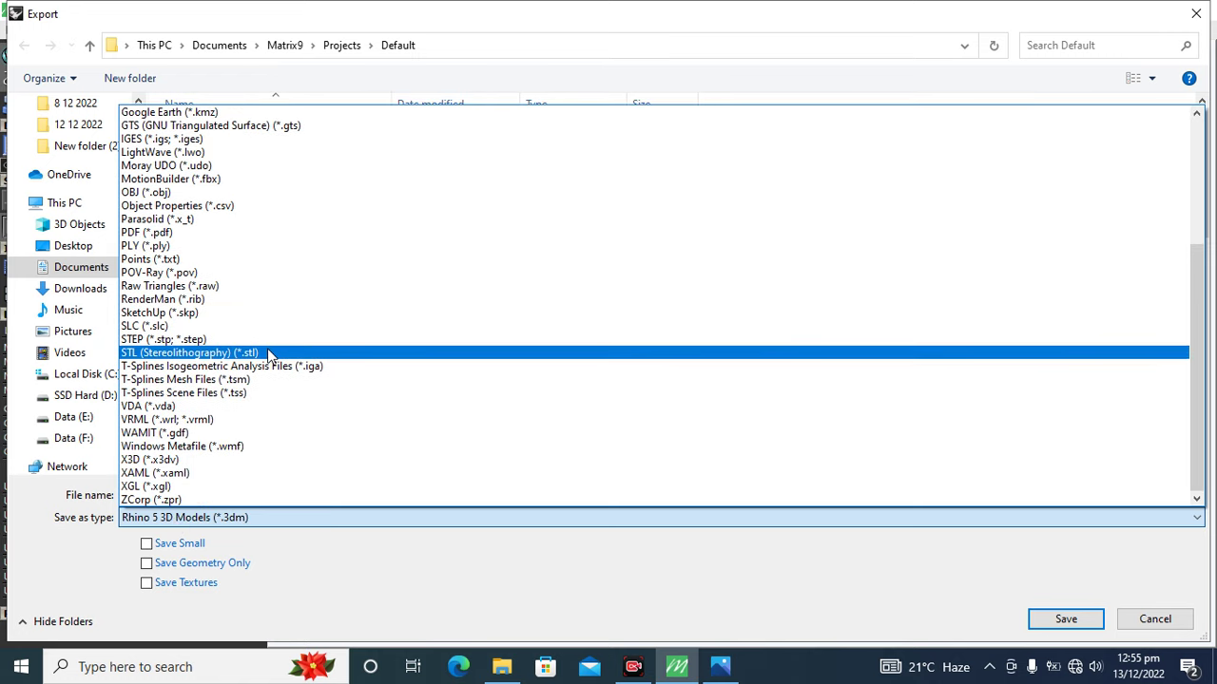
click(267, 353)
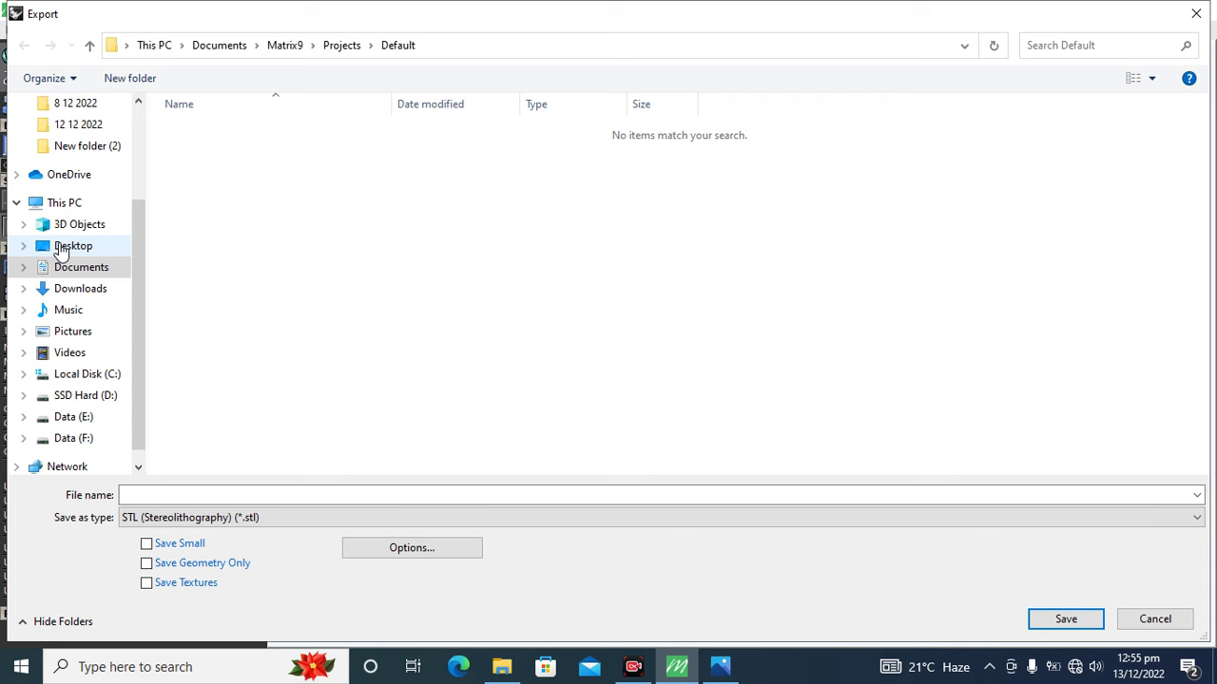
click(59, 247)
text(ring)
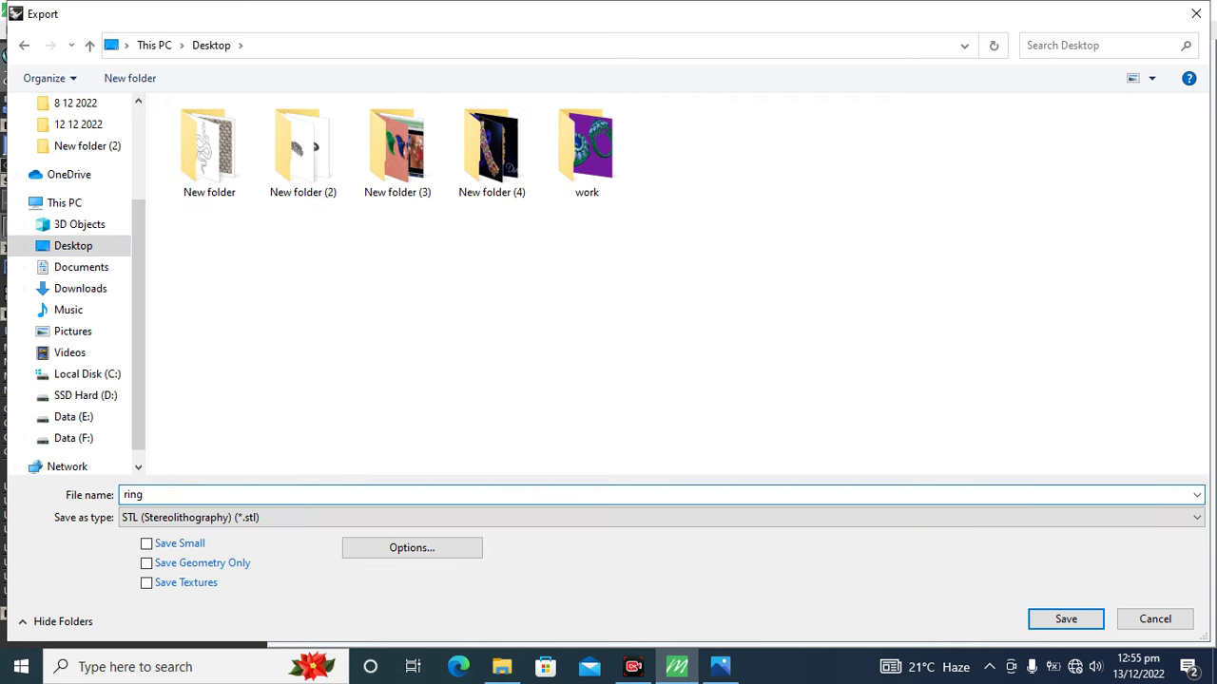
key(Return)
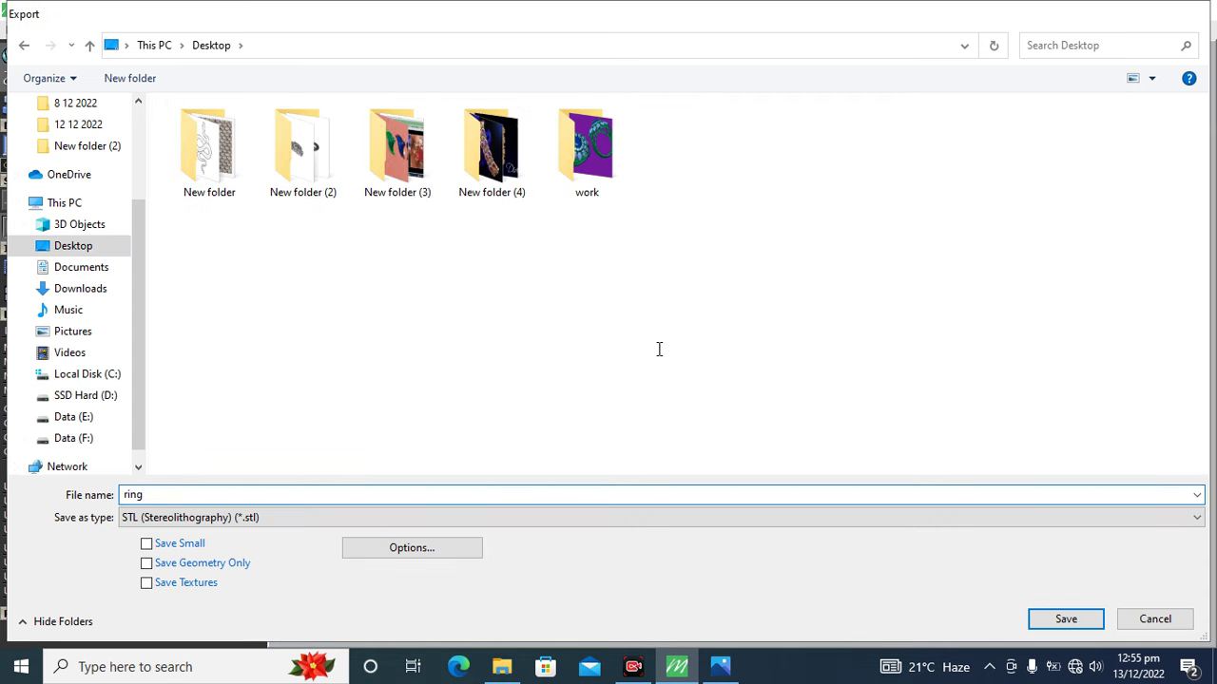
key(Return)
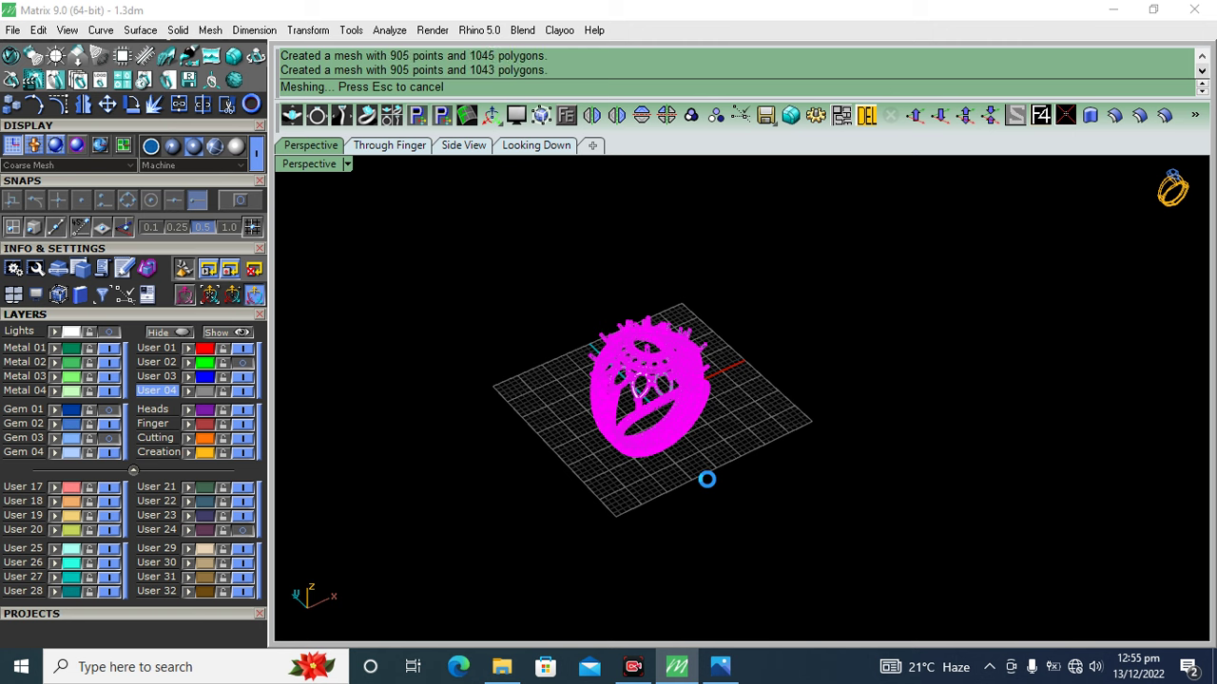
key(Return)
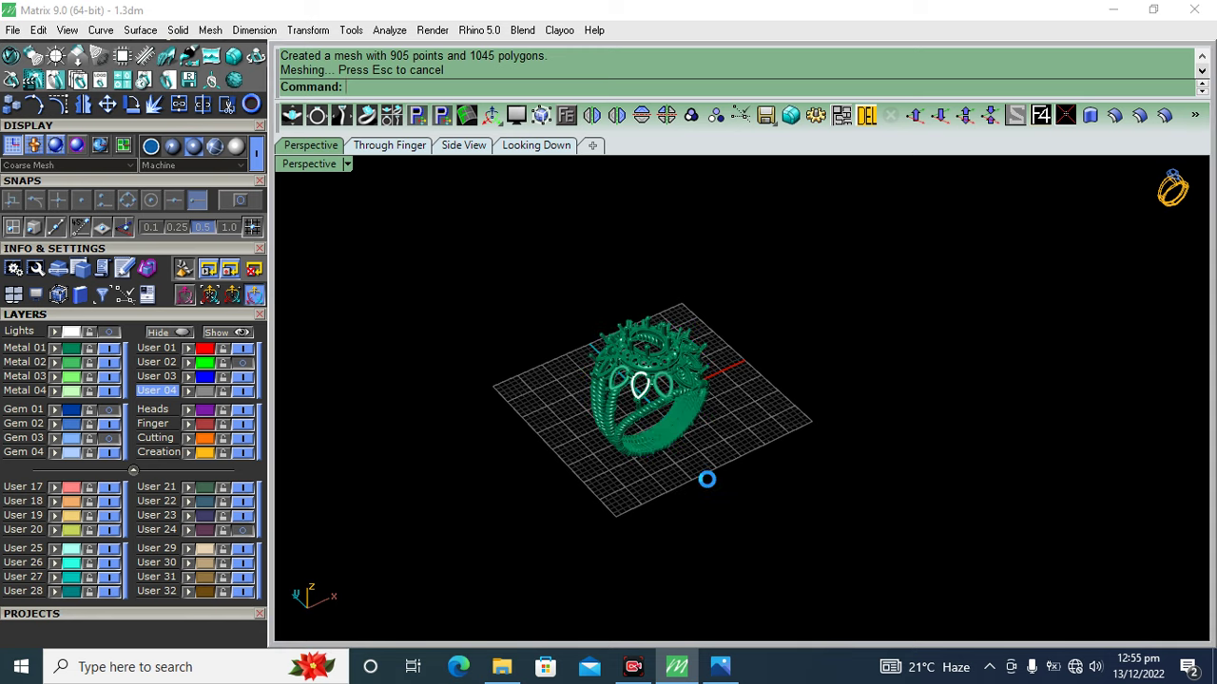
- Orbit to a low side view of the ring and minimize Matrix
scroll(643, 415, up, 5)
mouse_move(643, 415)
right_down()
mouse_move(660, 377)
mouse_move(659, 408)
right_up()
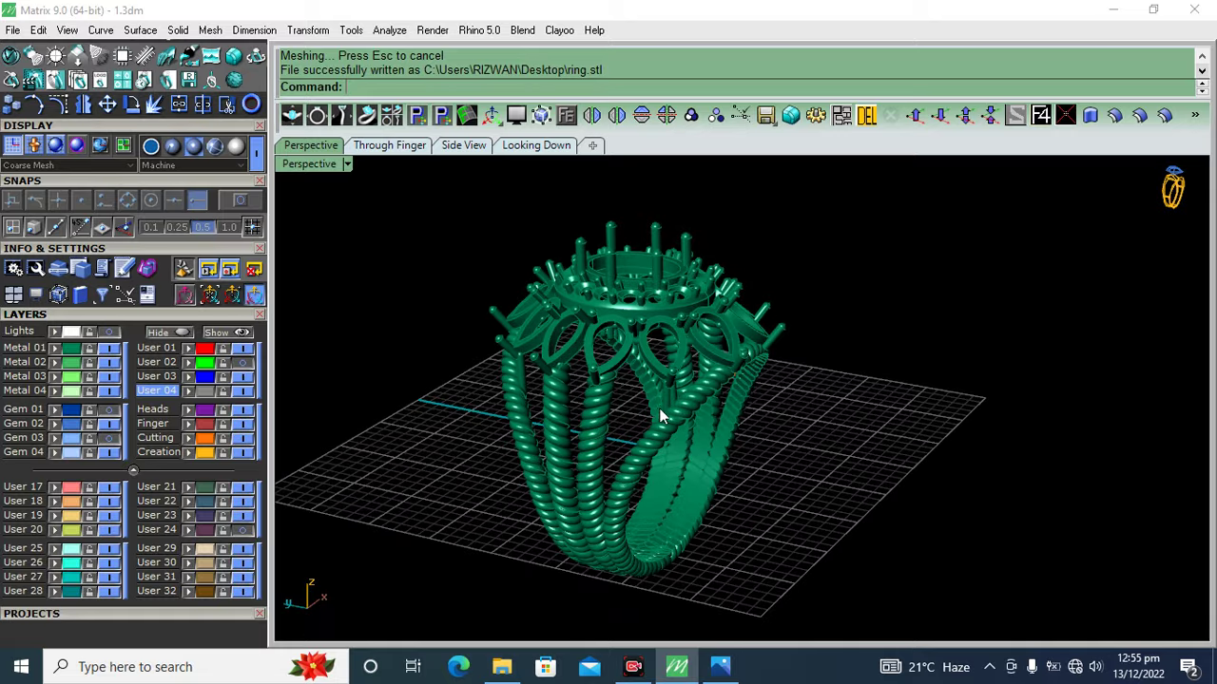
click(1115, 8)
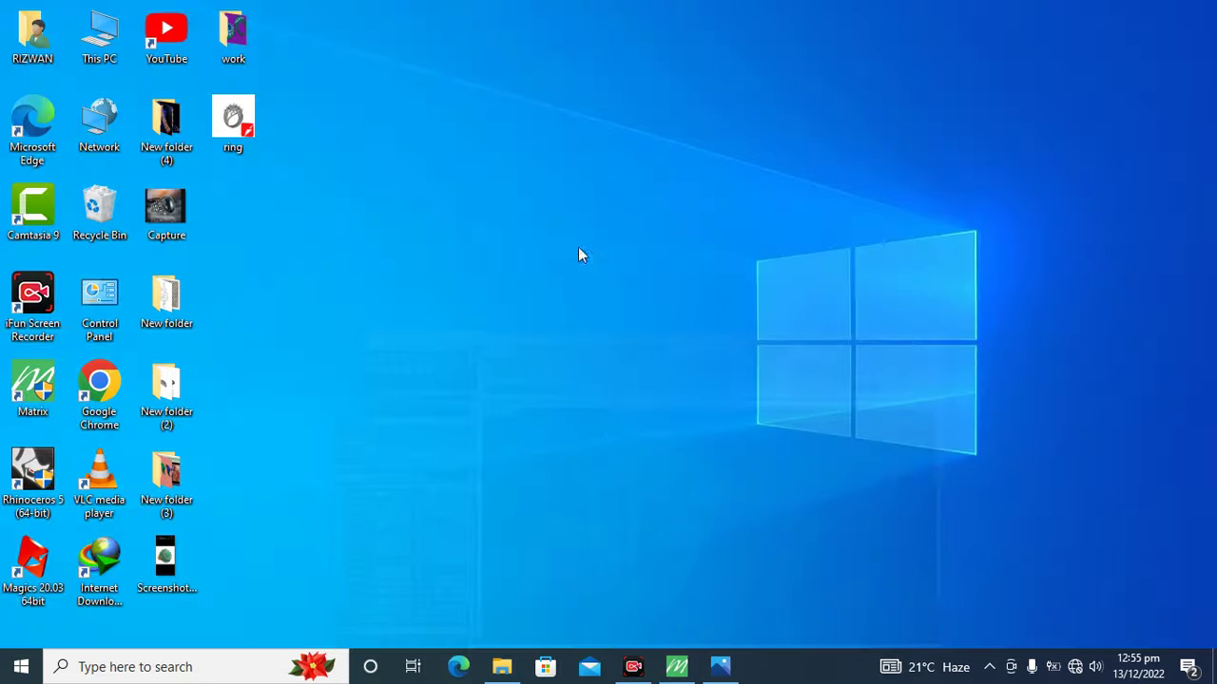
- Minimize Matrix and double-click ring.stl on the desktop to load it in Magics 20.03
click(676, 667)
mouse_move(775, 404)
right_down()
mouse_move(766, 356)
mouse_move(776, 326)
mouse_move(779, 348)
right_up()
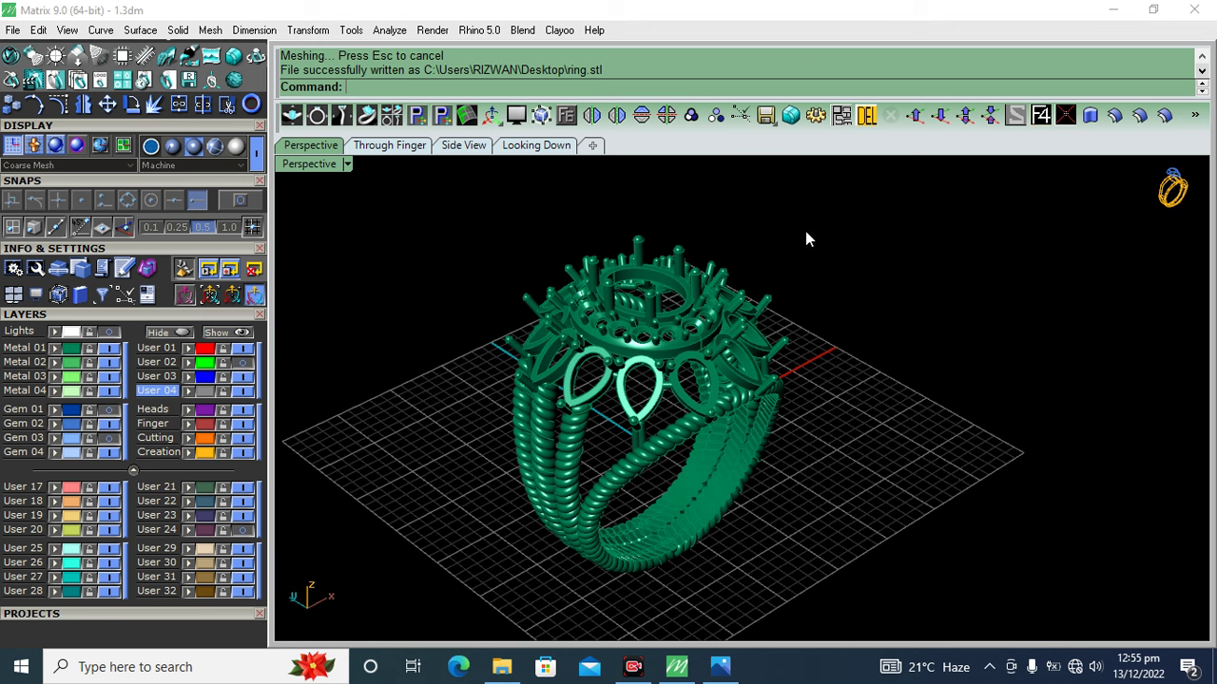
click(1115, 9)
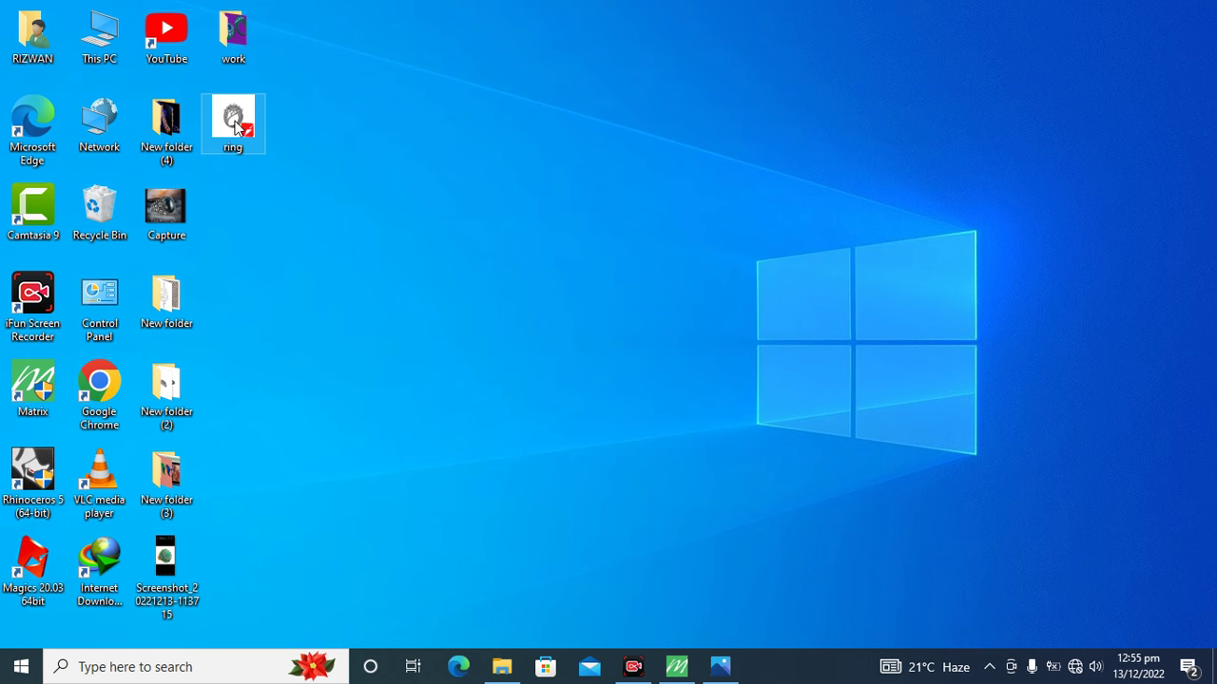
double_click(237, 126)
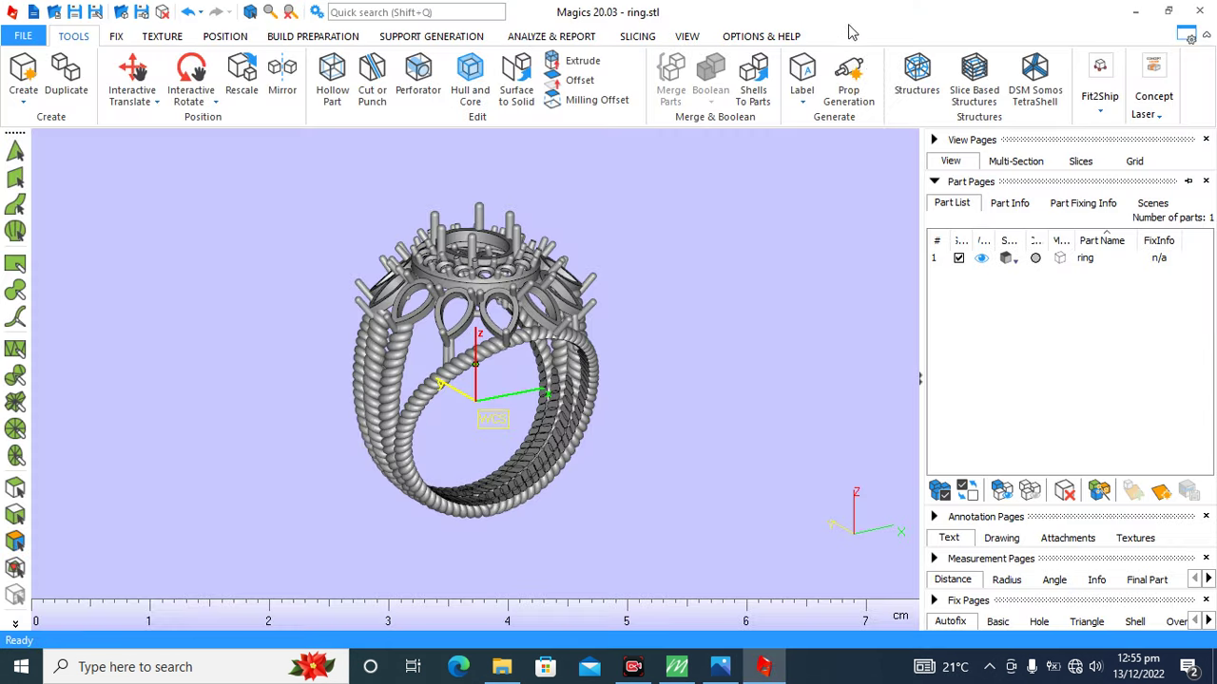
- Run Triangle Reduction (0.02 mm smallest detail, 45° angle, 5 iterations), skipping sharp-triangle filtering
mouse_move(516, 356)
right_down()
mouse_move(480, 351)
mouse_move(523, 390)
right_up()
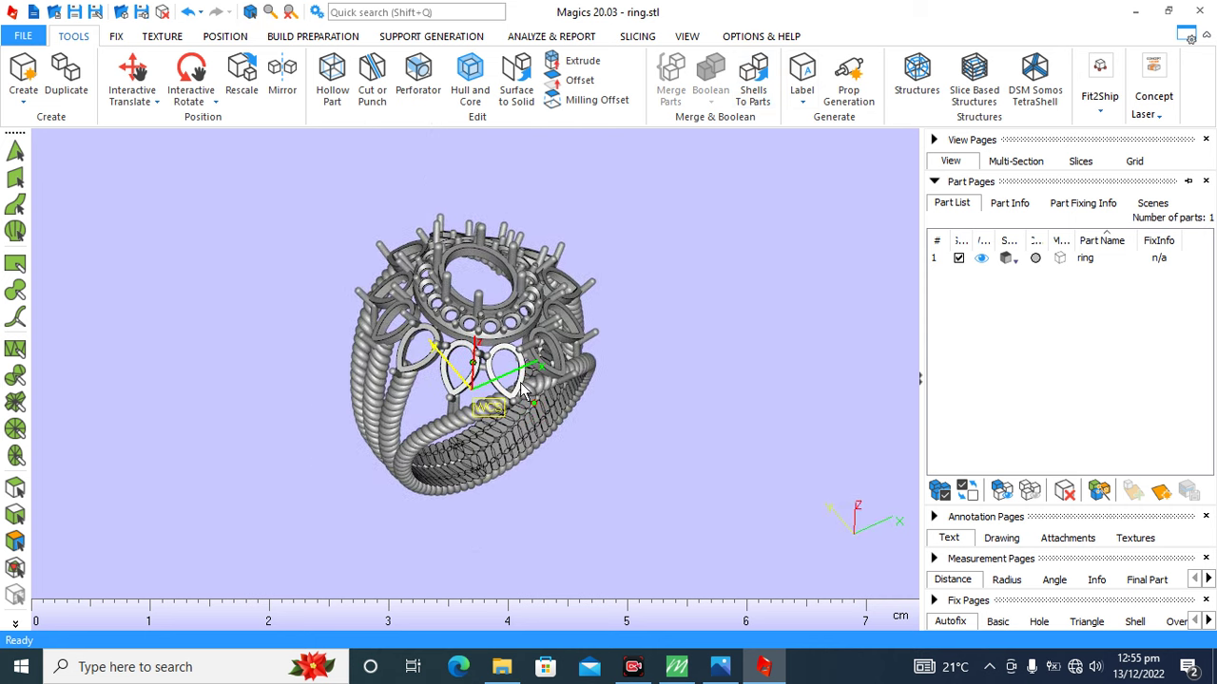
key(ctrl+shift+r)
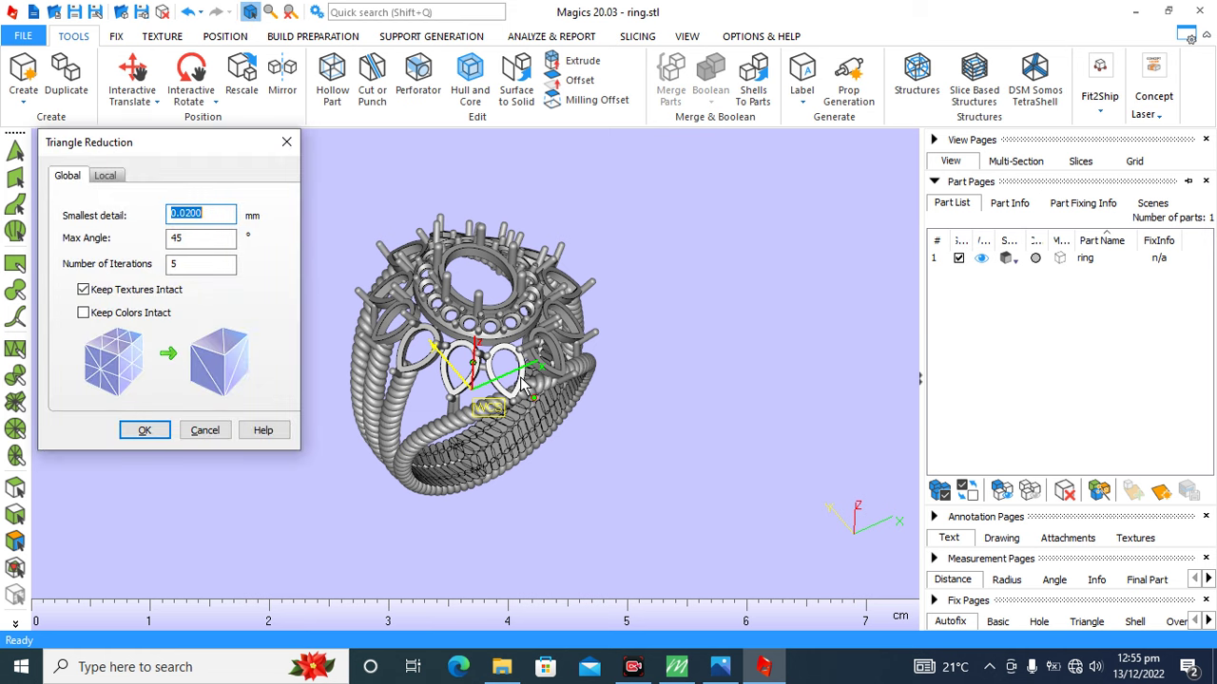
key(Return)
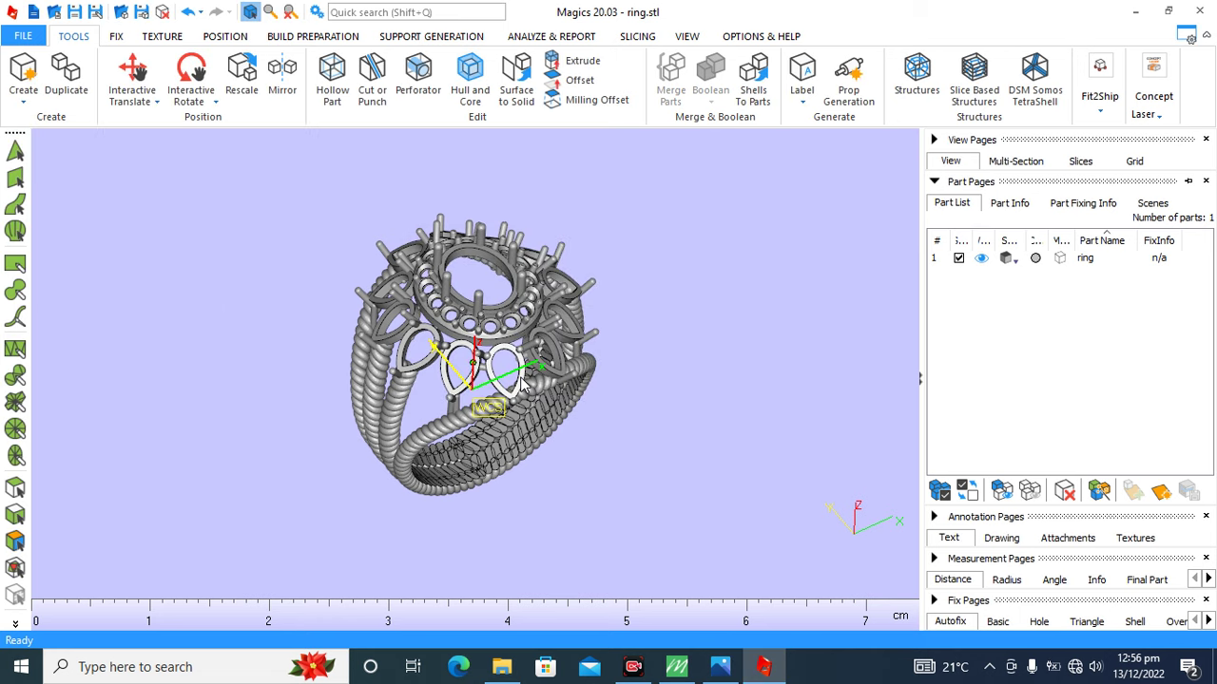
key(Return)
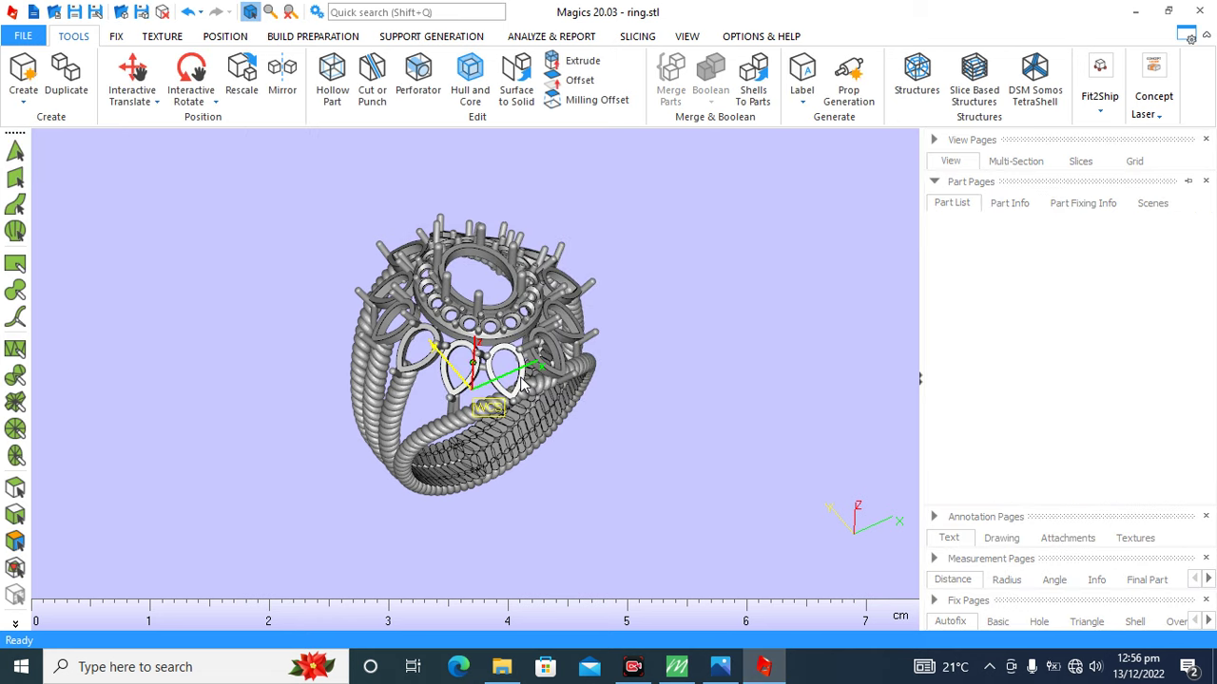
- Open the Fix Wizard on the reduced ring mesh
scroll(445, 430, up, 5)
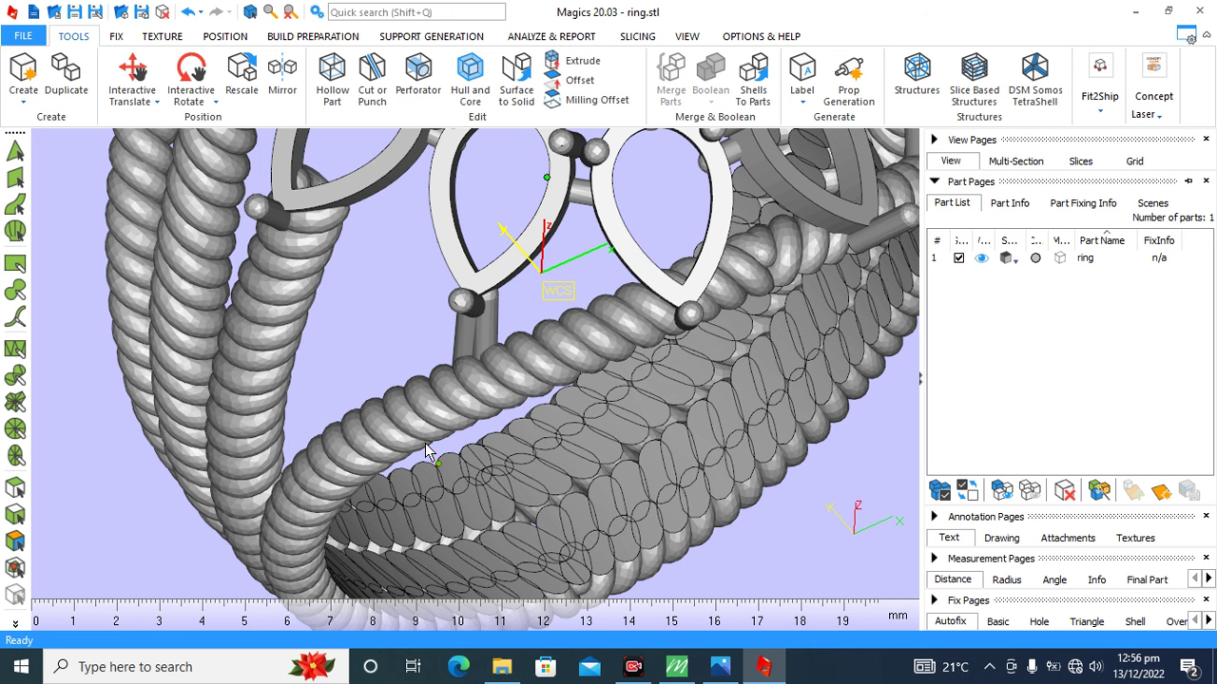
scroll(473, 407, down, 3)
scroll(498, 360, down, 3)
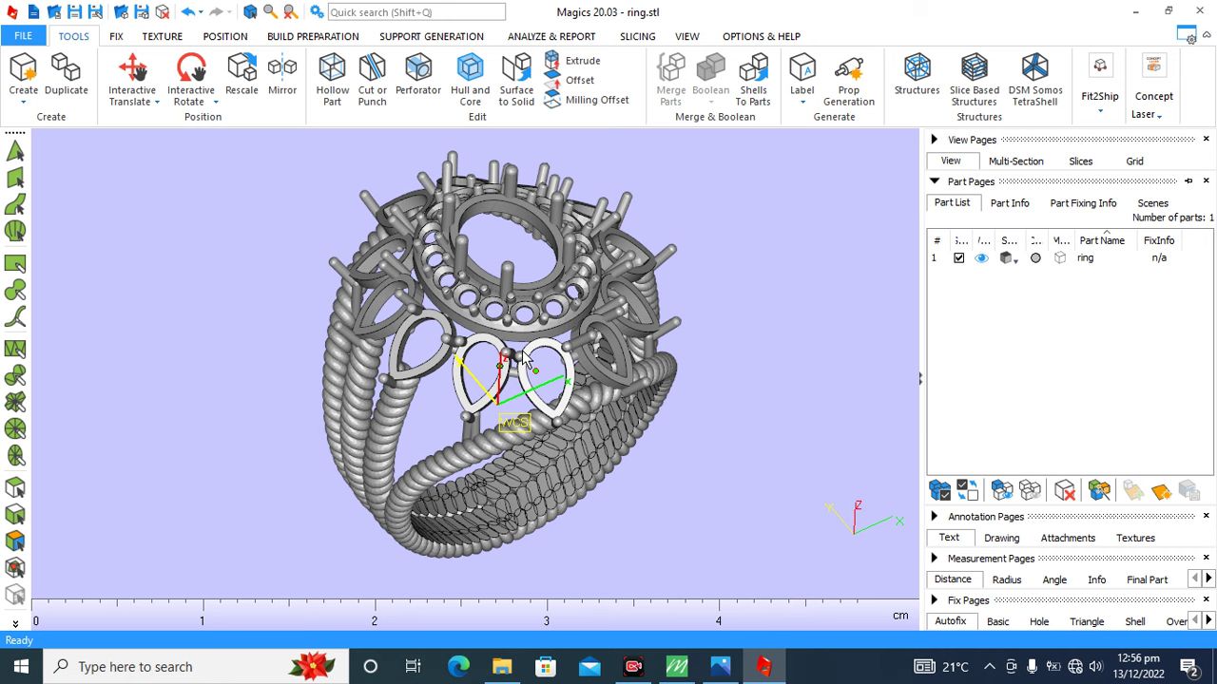
key(ctrl+f)
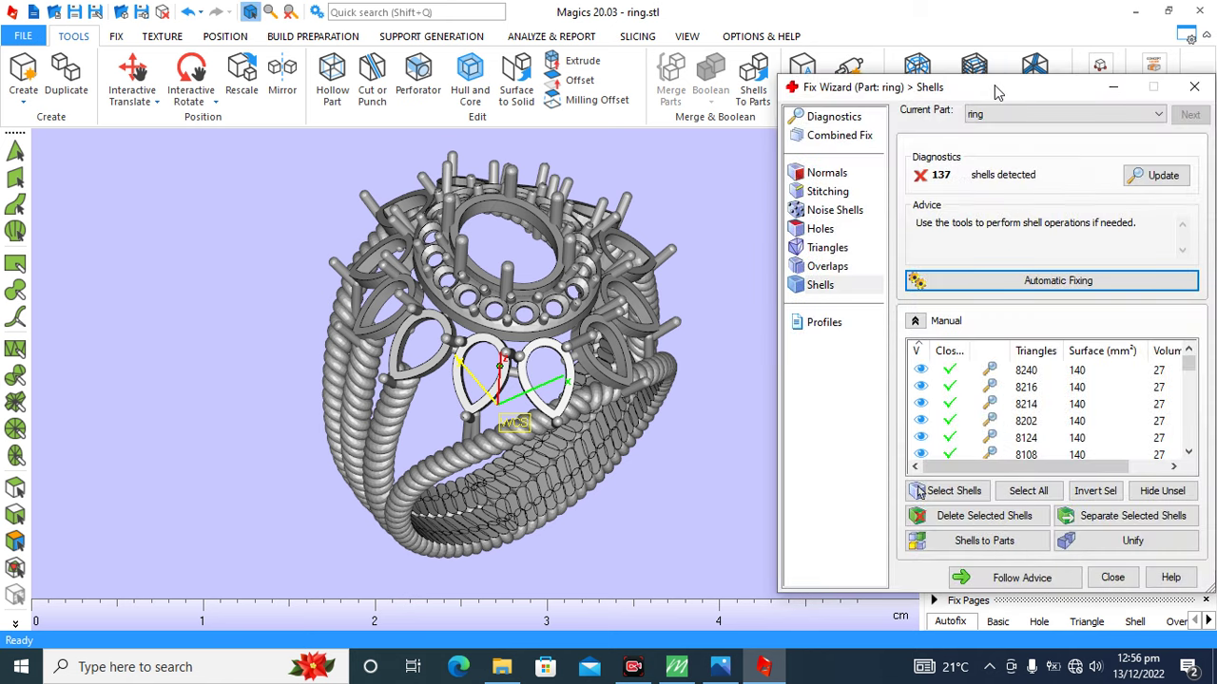
- Update the Fix Wizard diagnostics, revealing the ring's 137 shells
drag(996, 92, 939, 31)
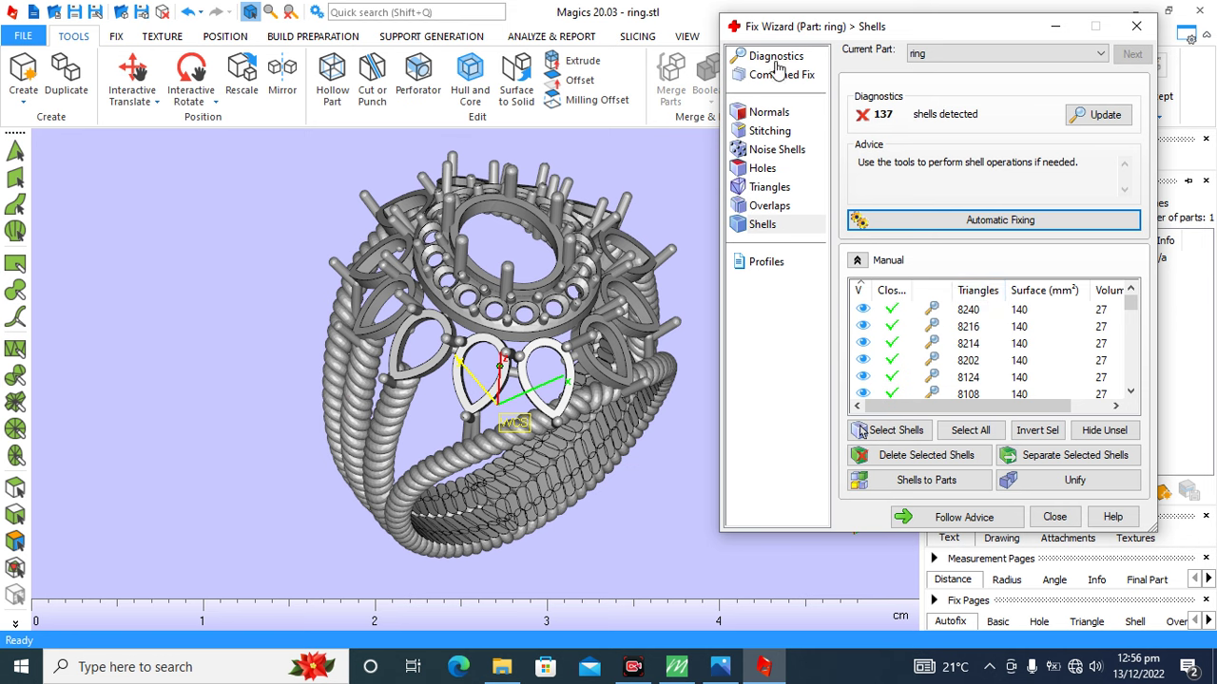
click(776, 61)
click(1093, 390)
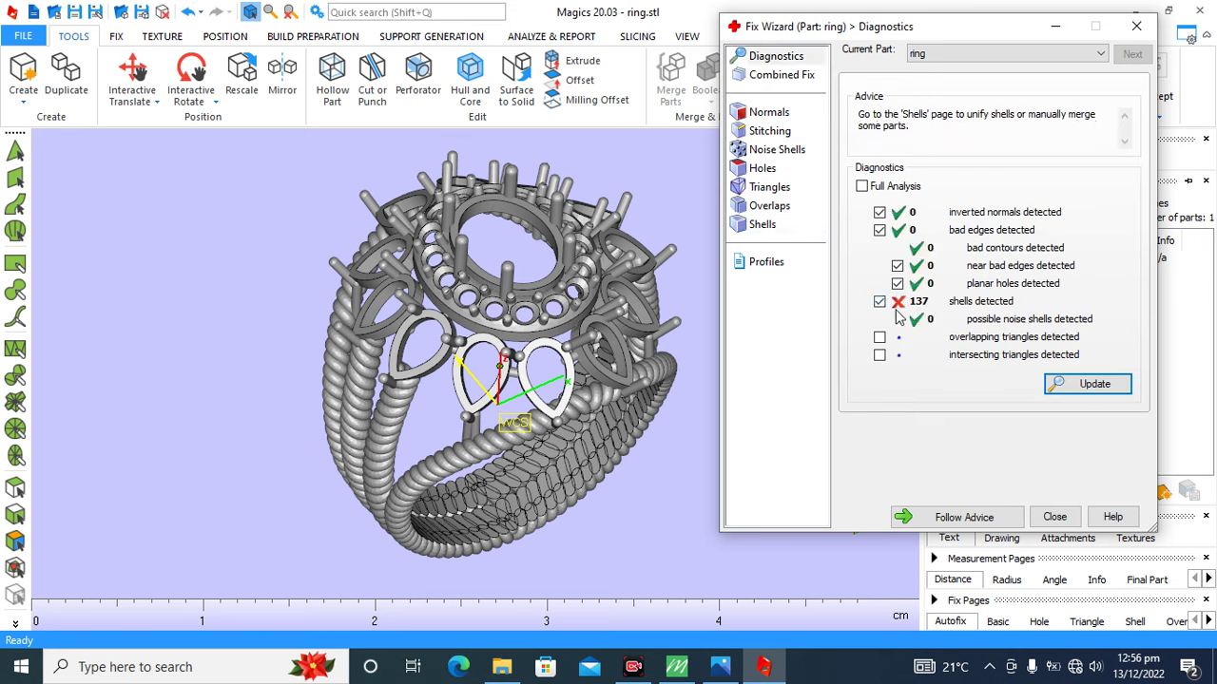
- On the Shells page select all shells and unify them into one shell of 215402 triangles
click(761, 226)
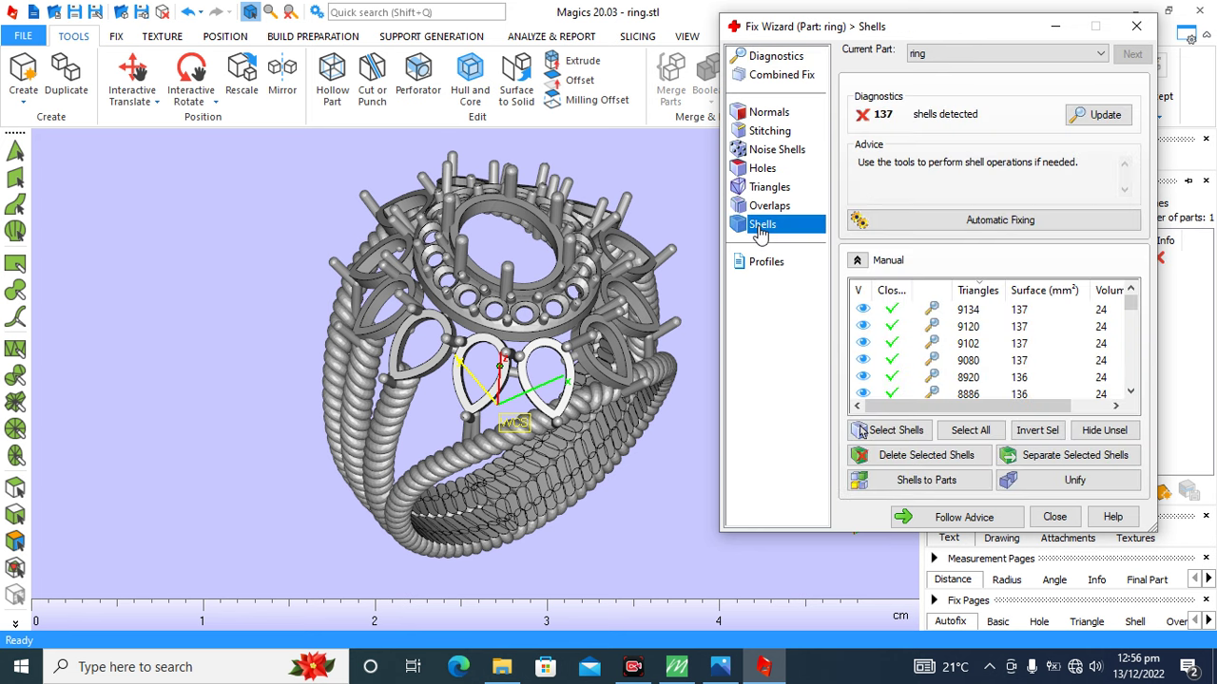
click(964, 432)
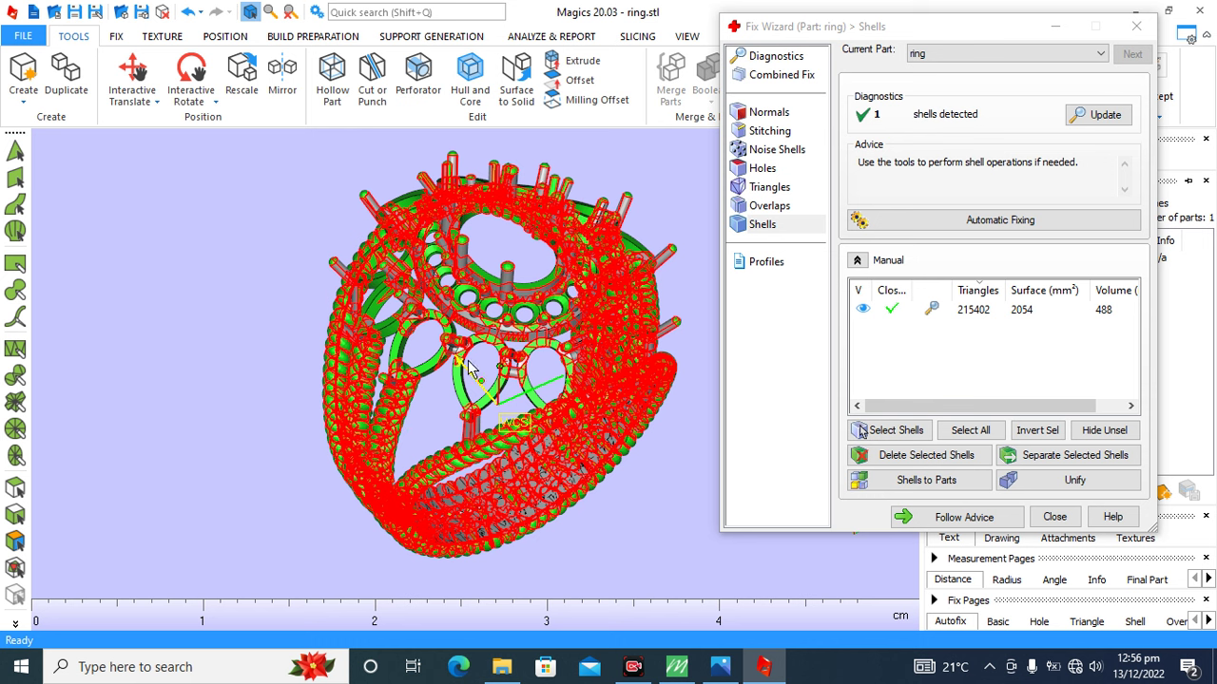
click(973, 311)
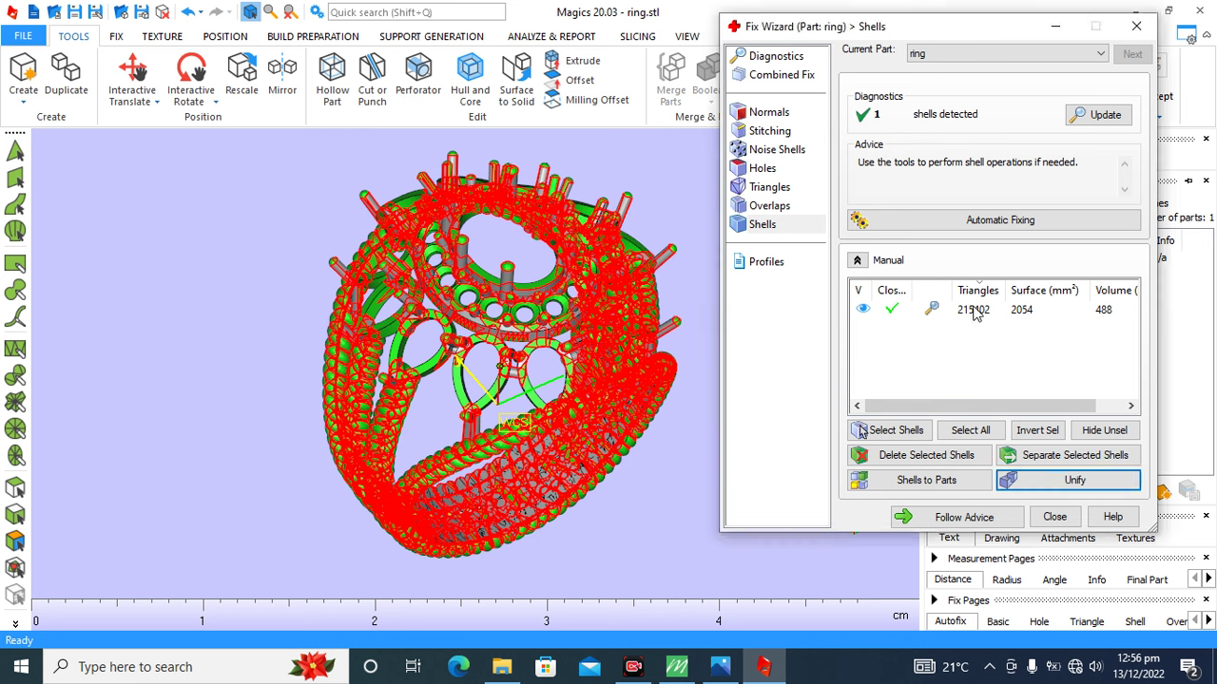
click(1036, 434)
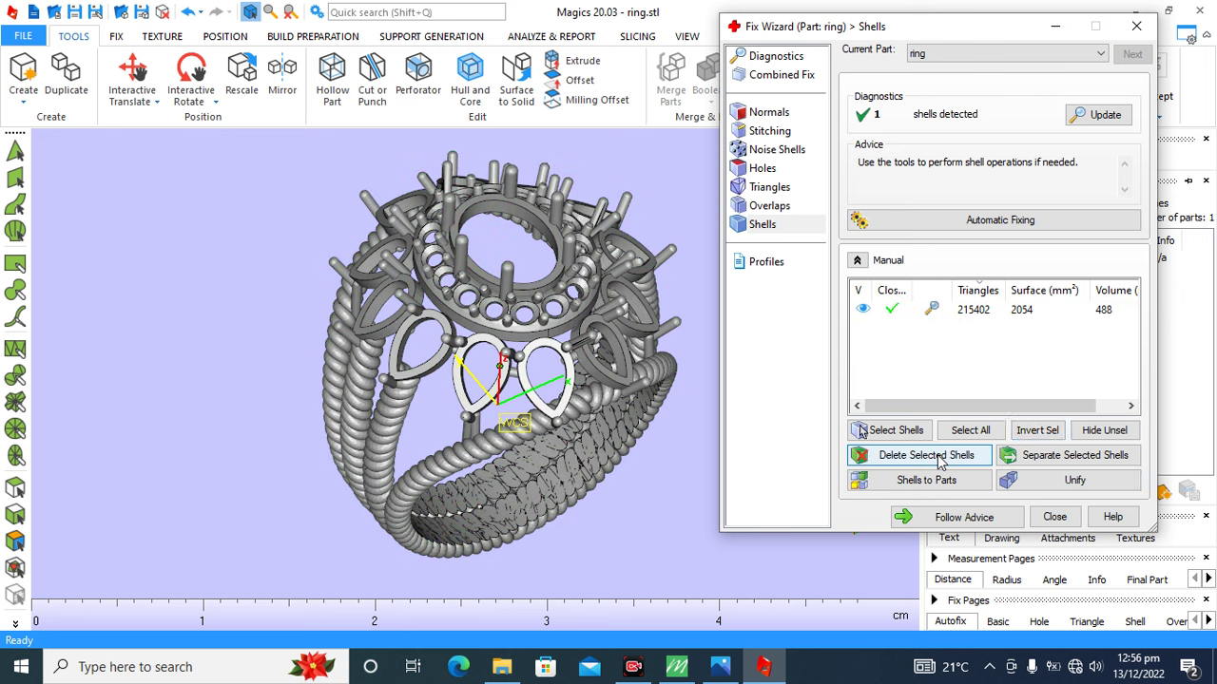
- Orbit the ring and re-run diagnostics to check the repaired mesh
middle_drag(551, 424, 507, 425)
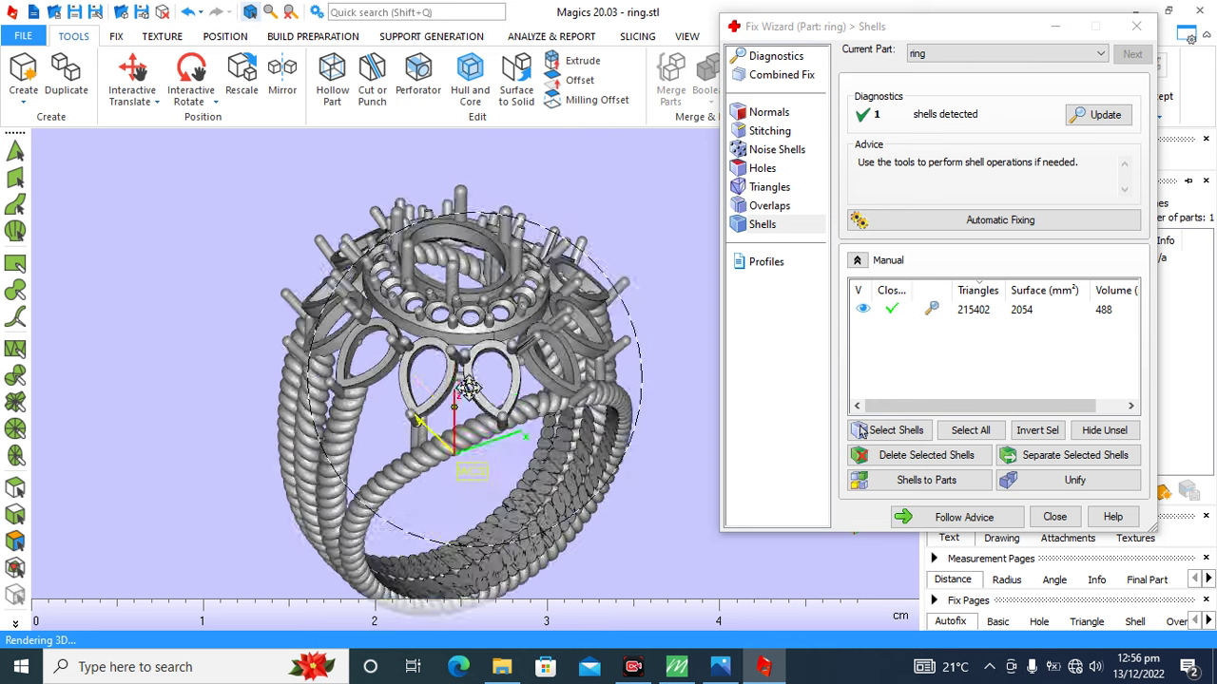
right_drag(506, 425, 446, 440)
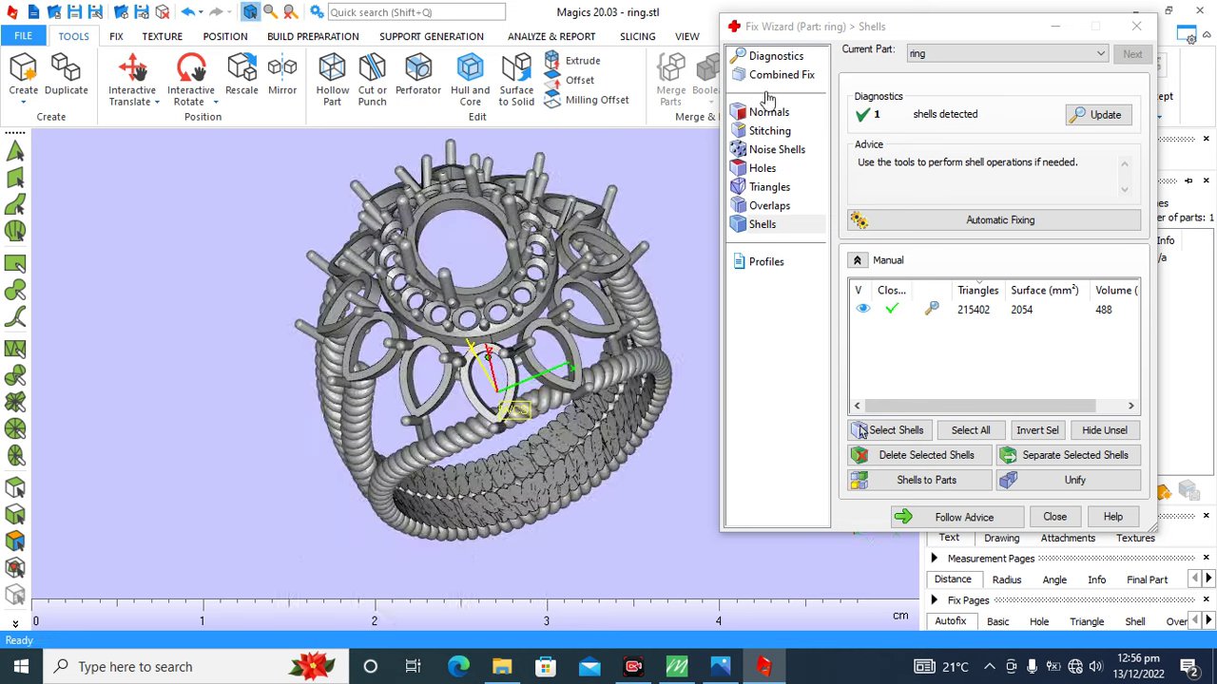
click(771, 57)
click(1089, 392)
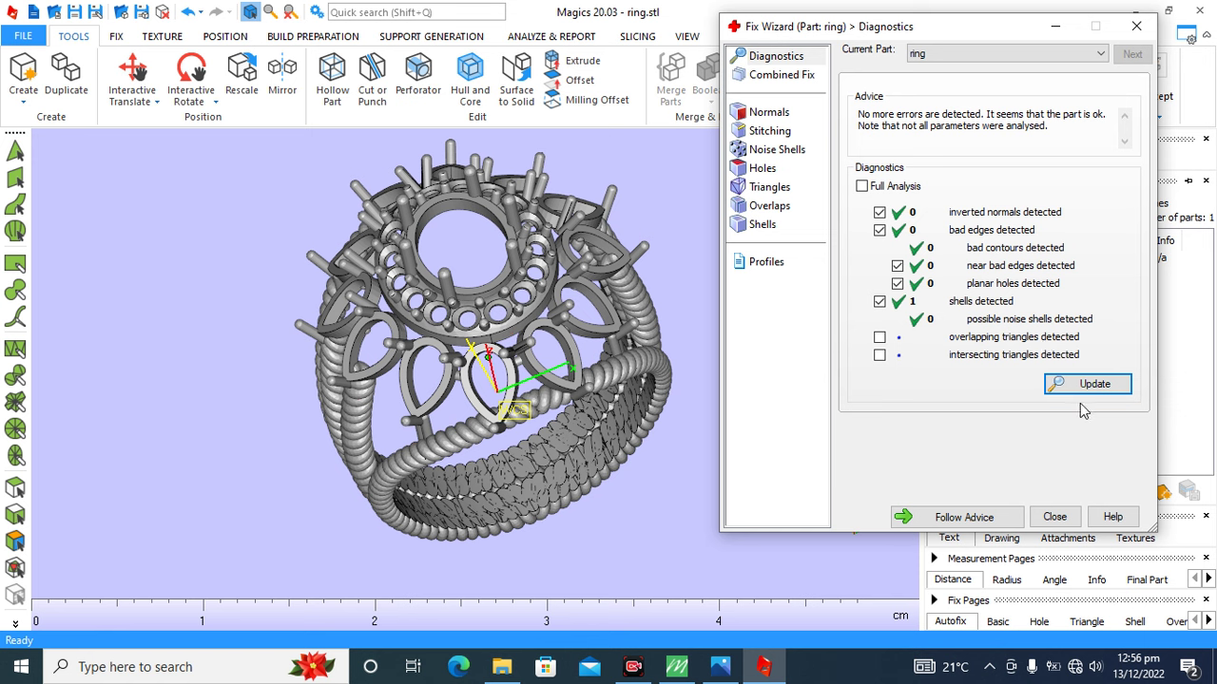
- Update diagnostics and return to Shells, confirming one closed shell with 215402 triangles and 488 volume
click(1091, 388)
click(763, 226)
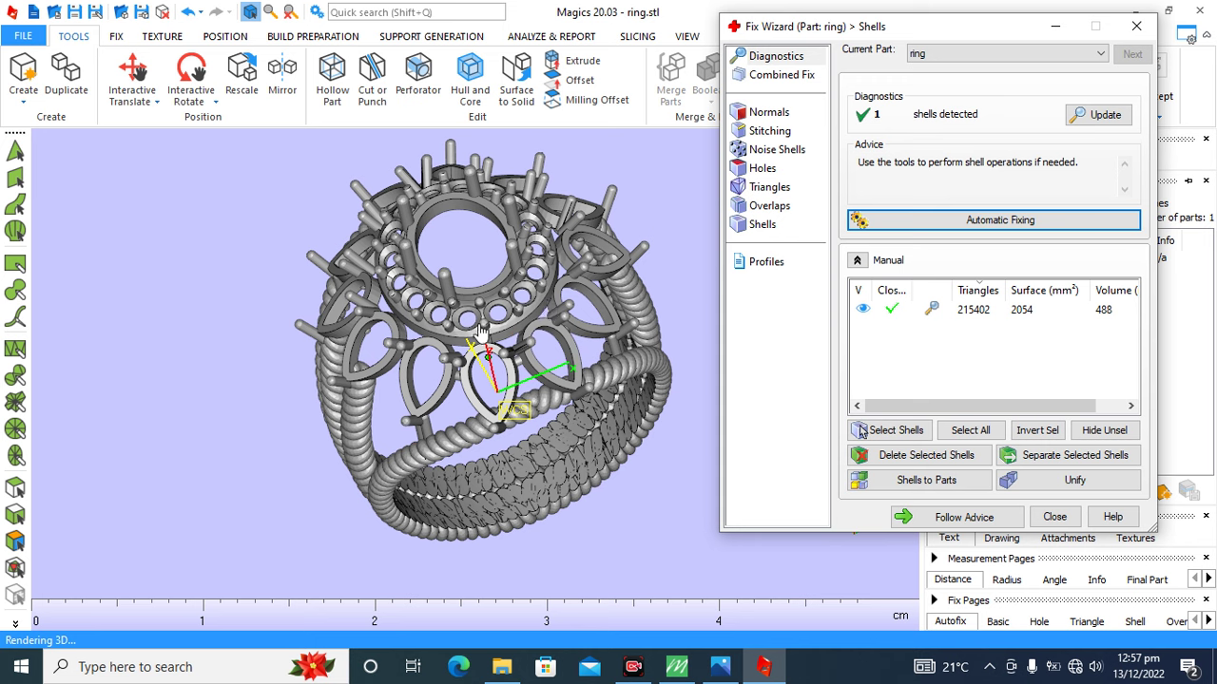
right_drag(481, 334, 1071, 300)
mouse_move(484, 384)
right_down()
mouse_move(507, 368)
mouse_move(619, 371)
right_up()
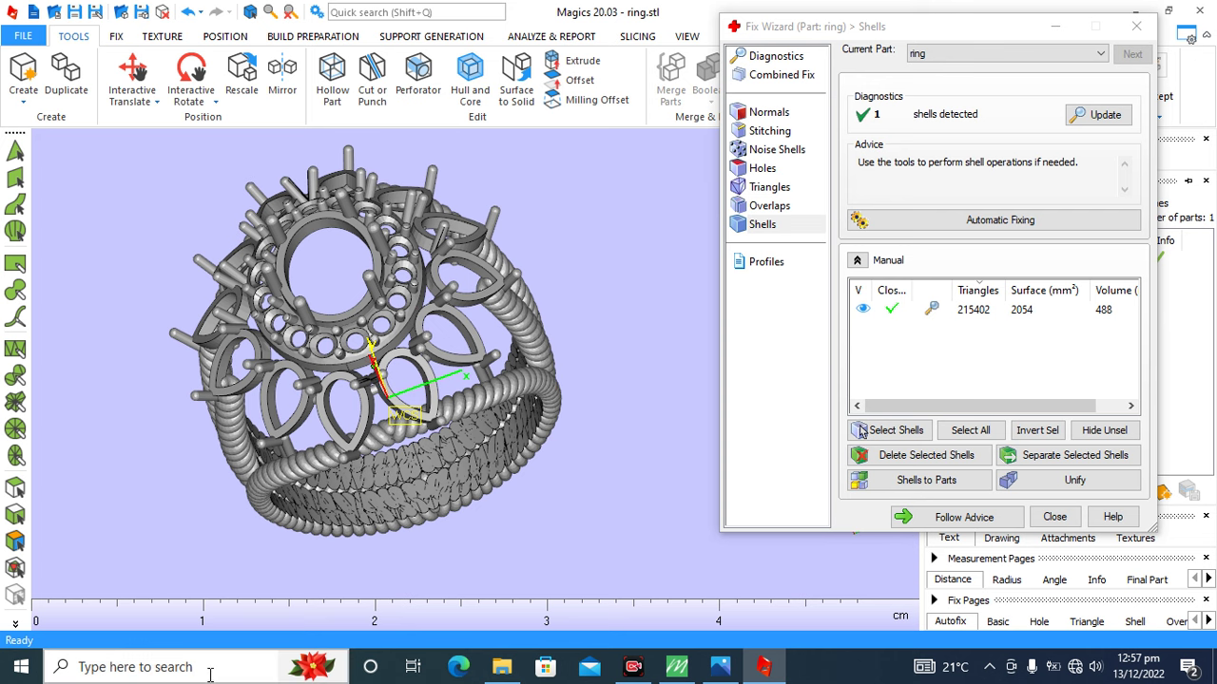
- Launch the Windows Calculator app via the cal search
click(203, 667)
text(cal)
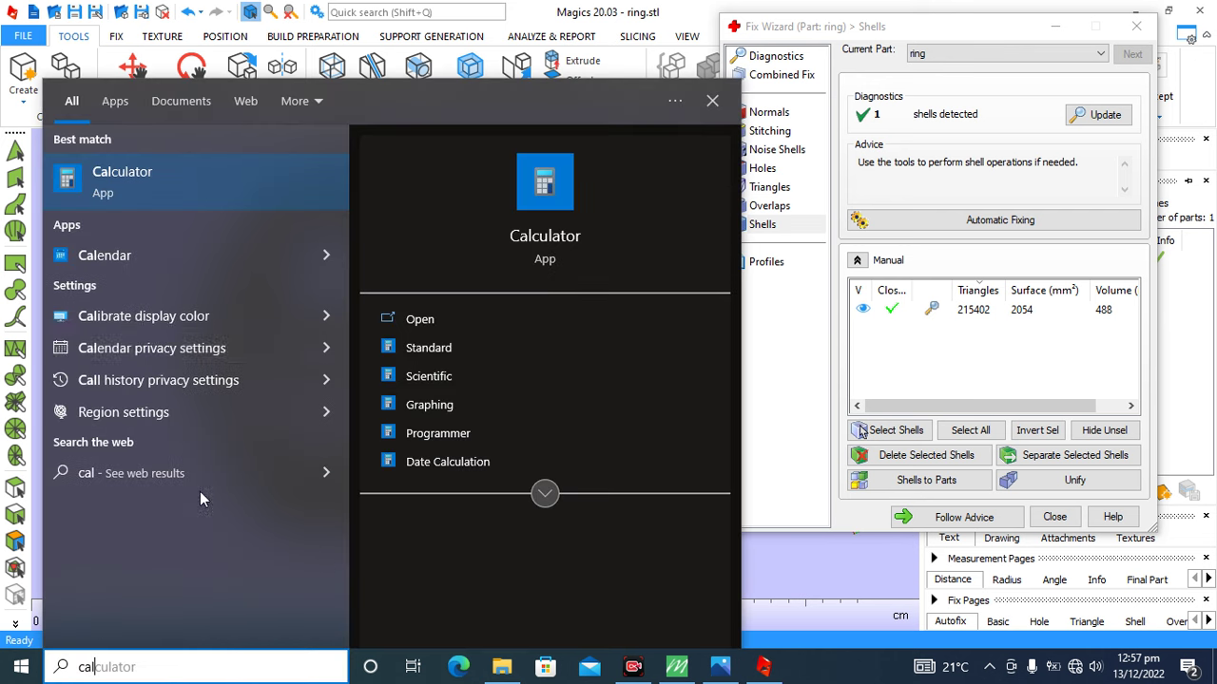
click(98, 194)
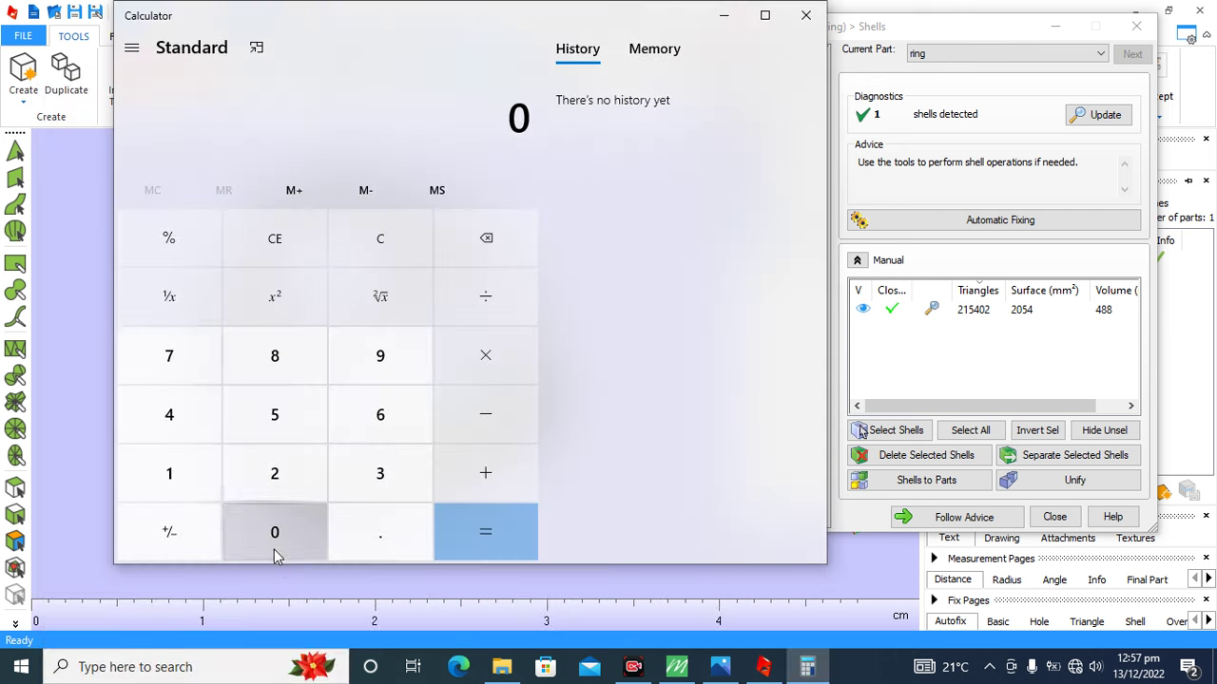
- Calculate 0.00125 × 488 to get 0.61
click(381, 547)
double_click(307, 536)
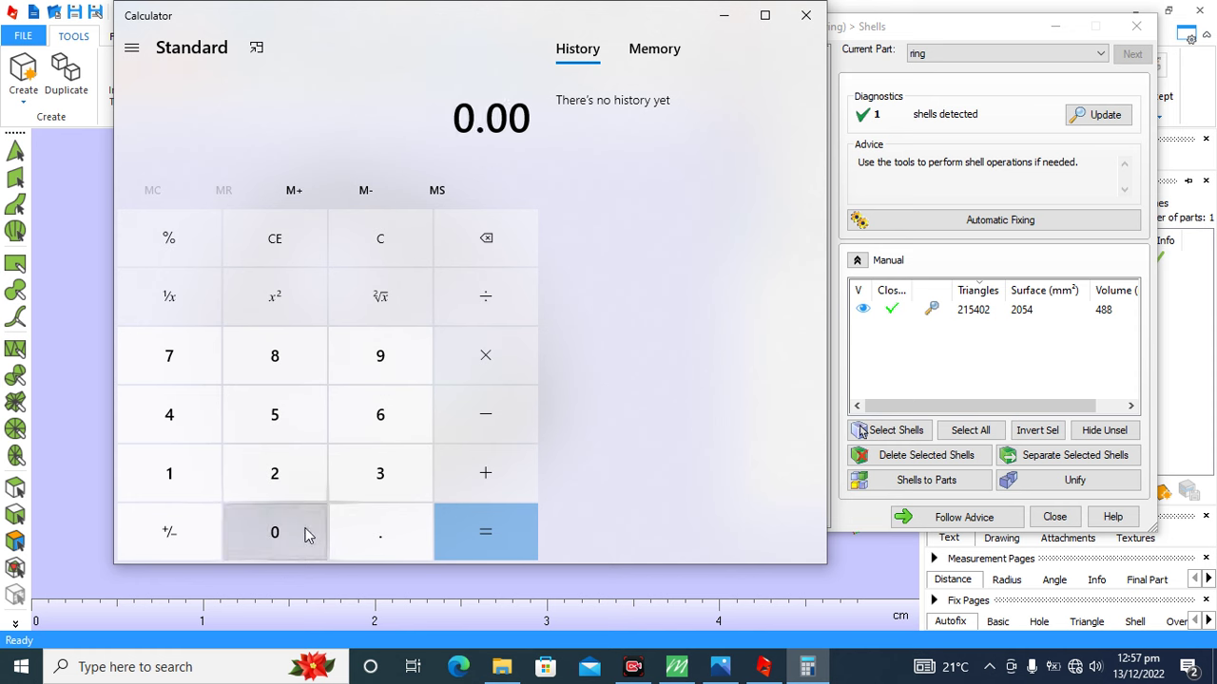
click(185, 486)
click(273, 477)
click(273, 421)
click(486, 364)
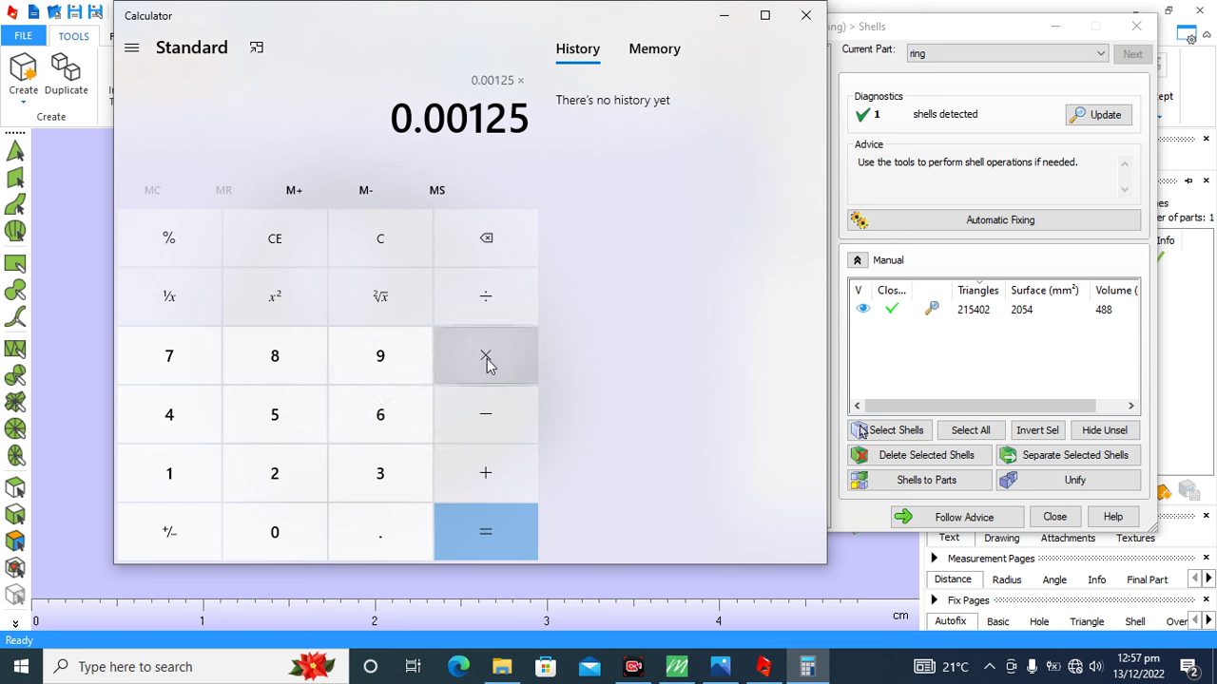
click(166, 419)
double_click(261, 371)
click(489, 543)
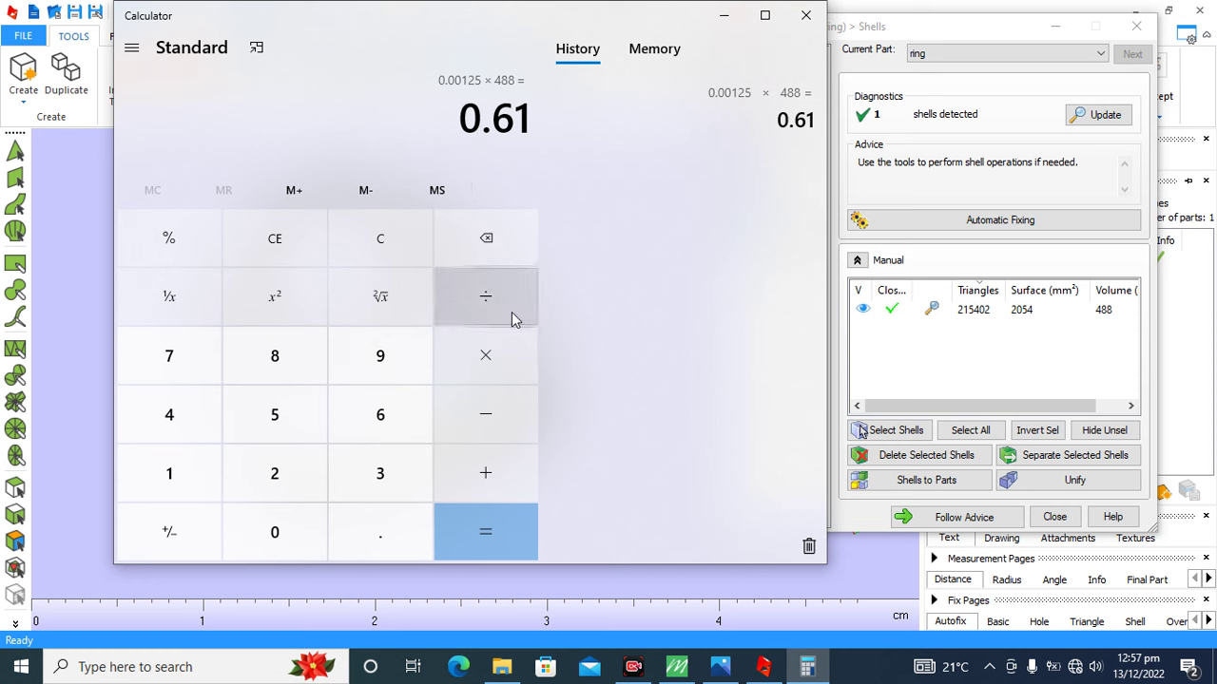
- Multiply 0.61 by 14 to get 8.54, then clear the calculator
click(492, 359)
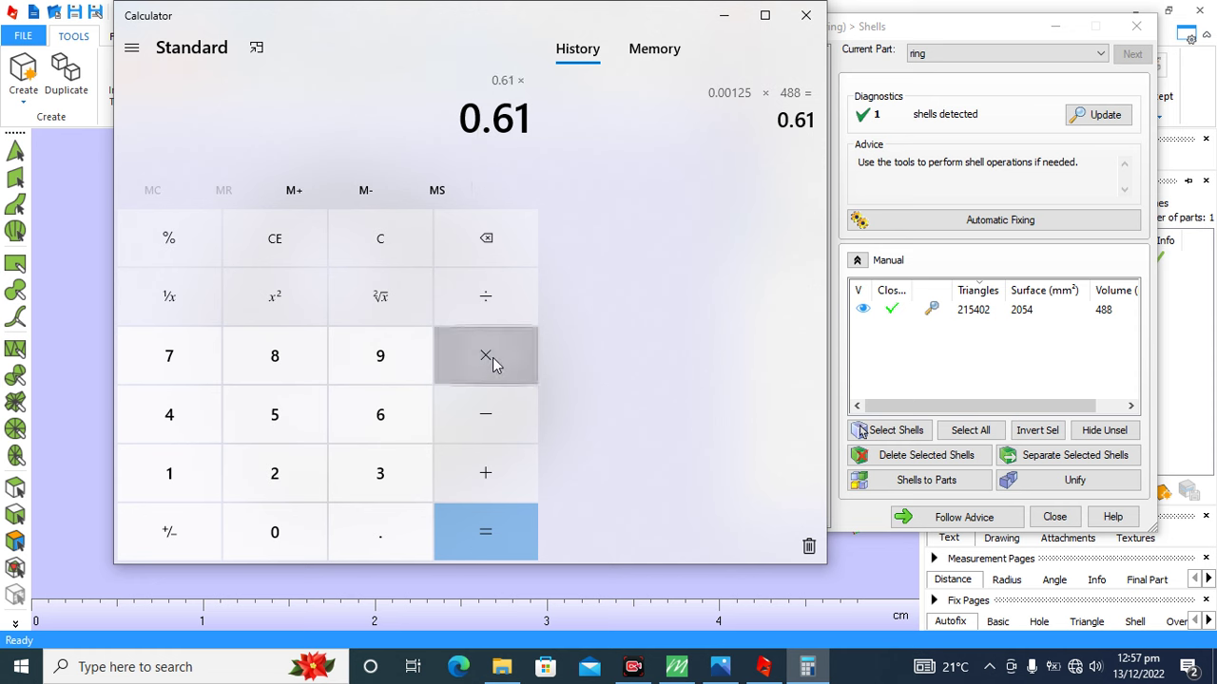
click(155, 488)
click(162, 415)
click(496, 547)
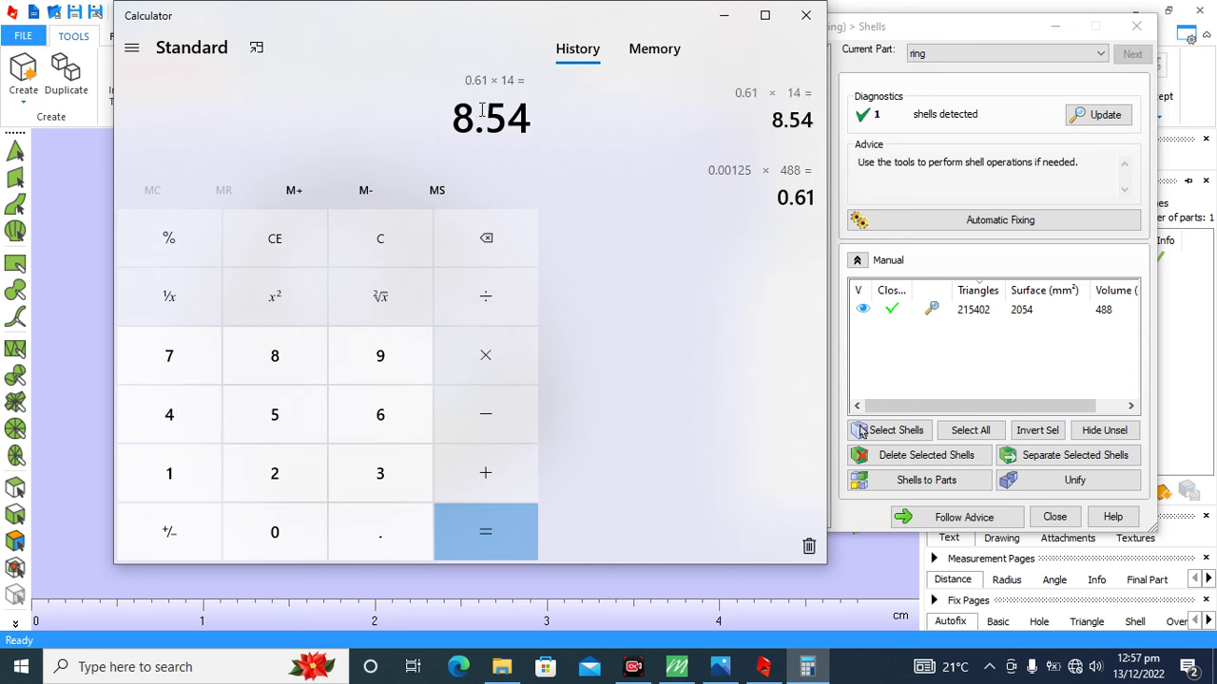
click(382, 242)
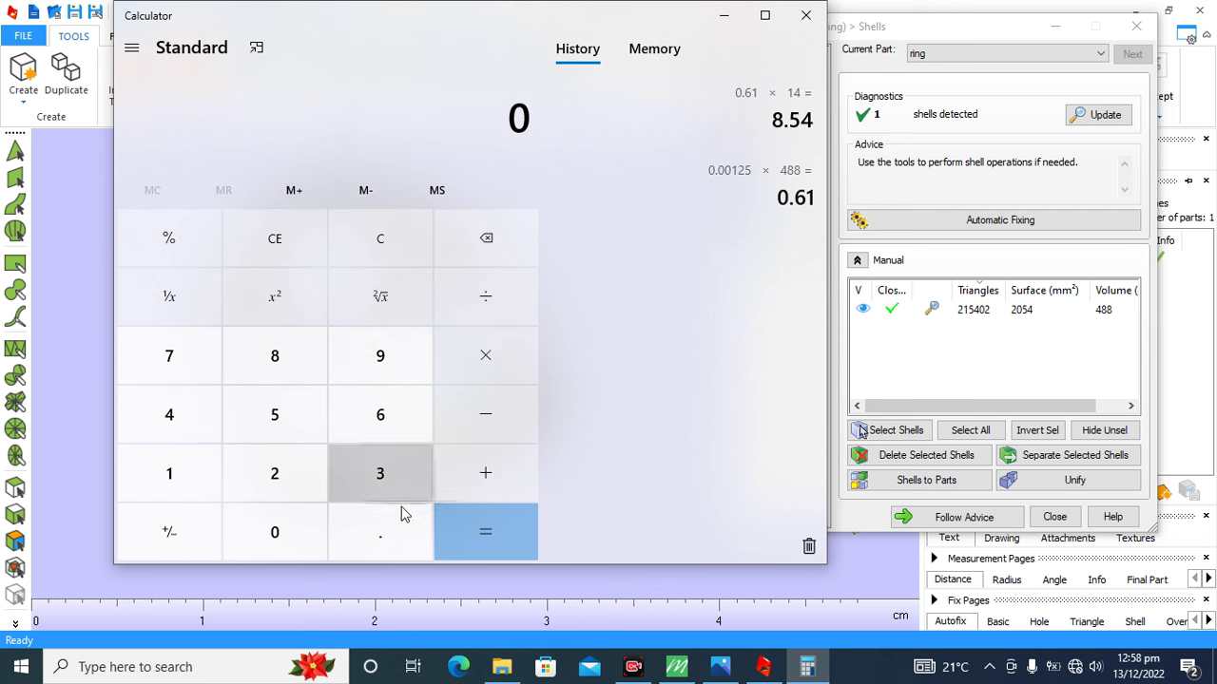
- Multiply 0.00125 by the ring volume 488 in Calculator to get 0.61
click(380, 532)
click(275, 532)
click(274, 532)
click(169, 474)
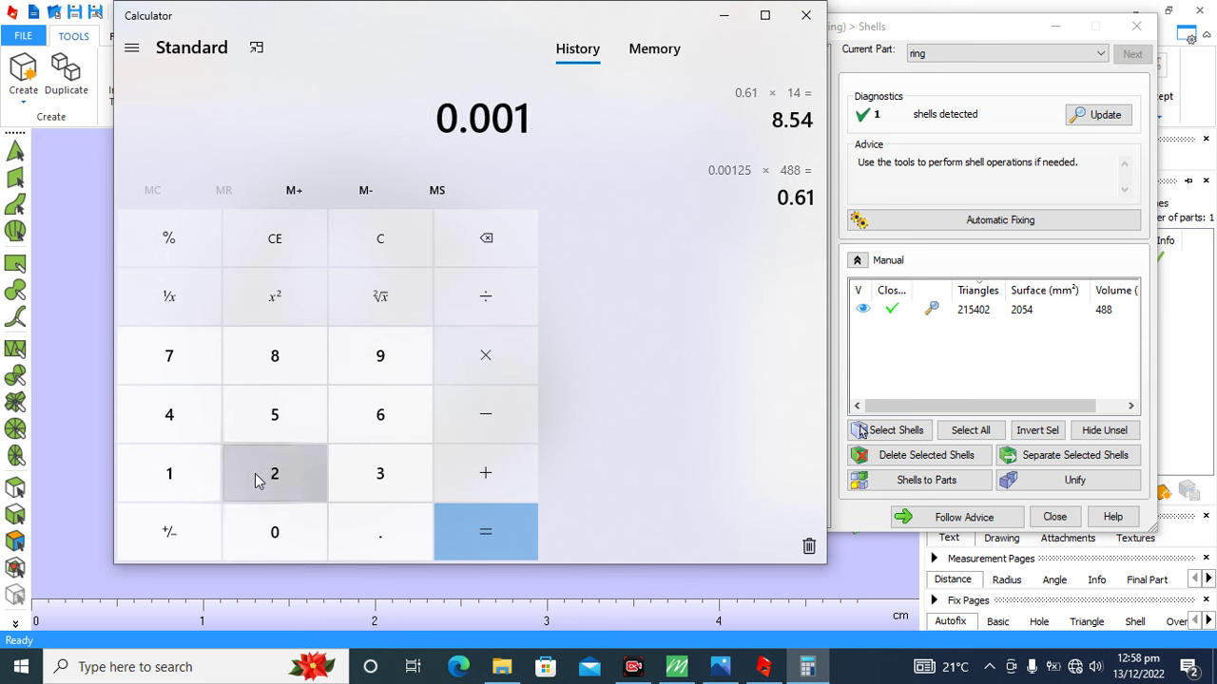
click(275, 473)
click(275, 415)
click(485, 355)
click(169, 415)
click(275, 355)
click(274, 355)
click(438, 537)
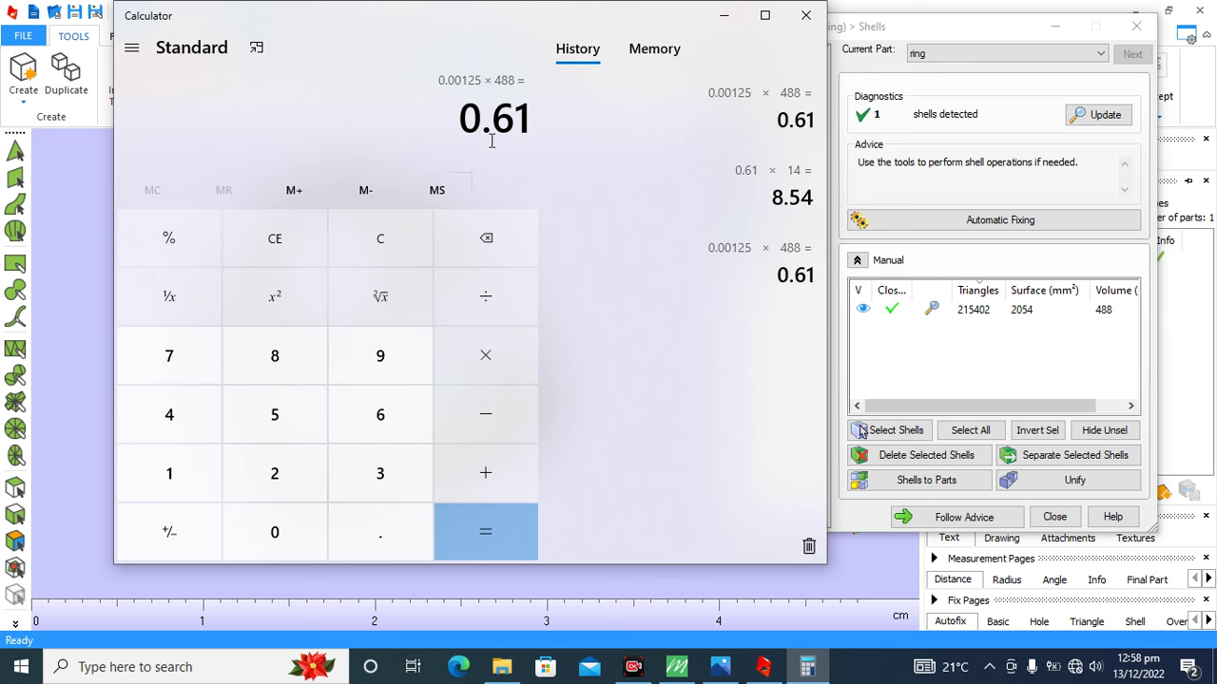
- Multiply 0.61 by 14 to get the metal weight 8.54
click(479, 355)
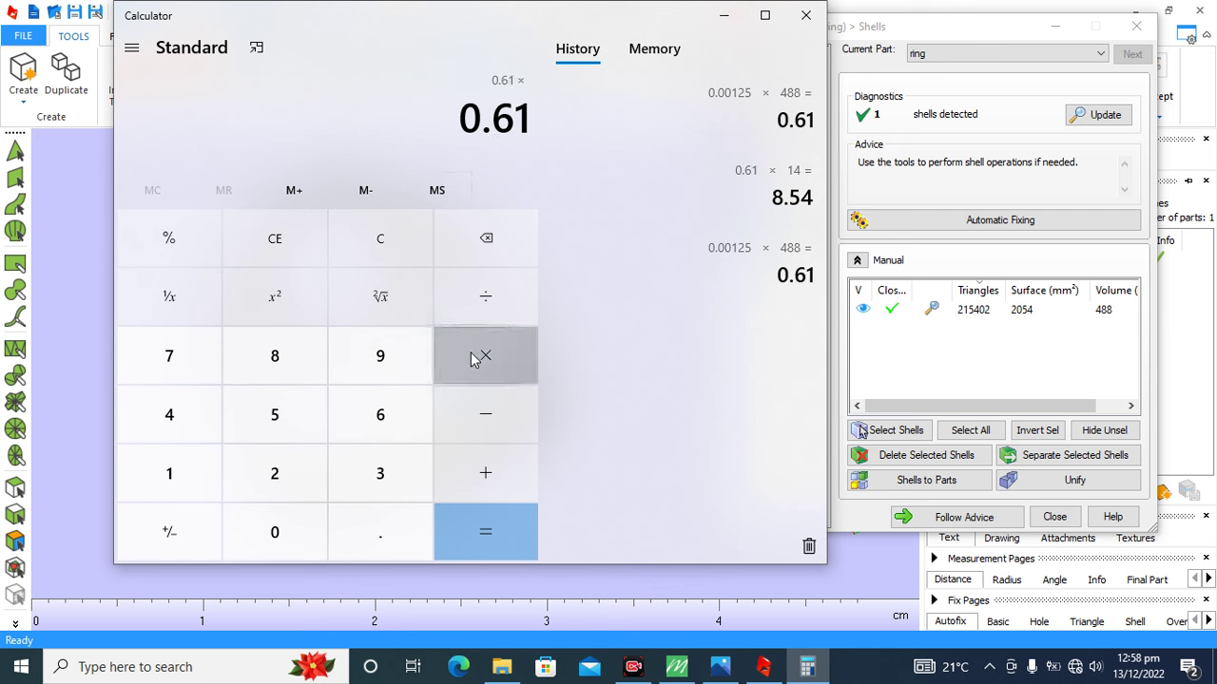
click(190, 481)
click(186, 416)
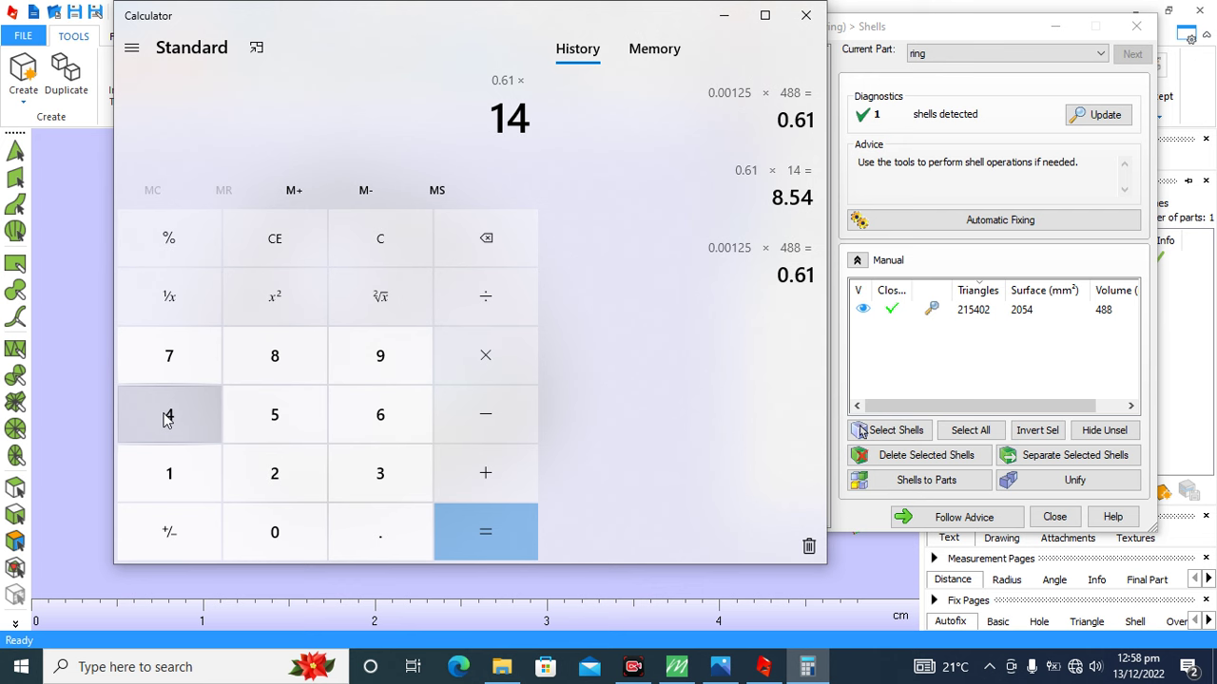
click(492, 542)
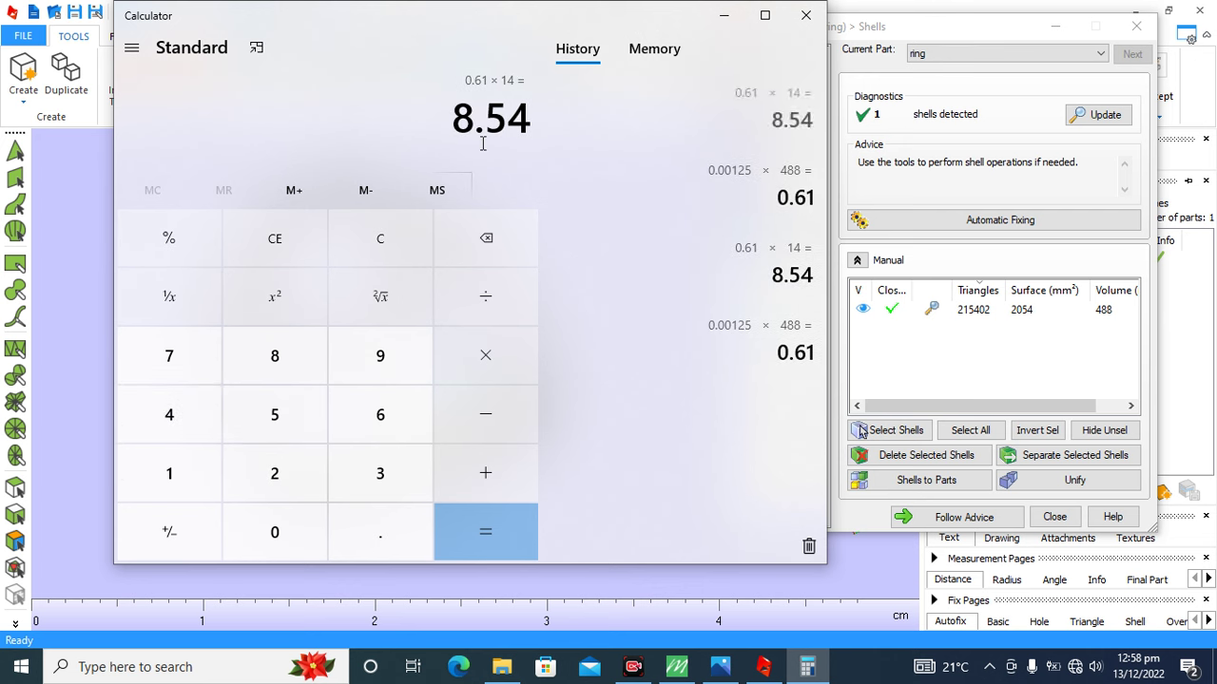
- Clear the display, confirm that 0.0175 × 488 also gives 8.54, then return to Magics
click(380, 249)
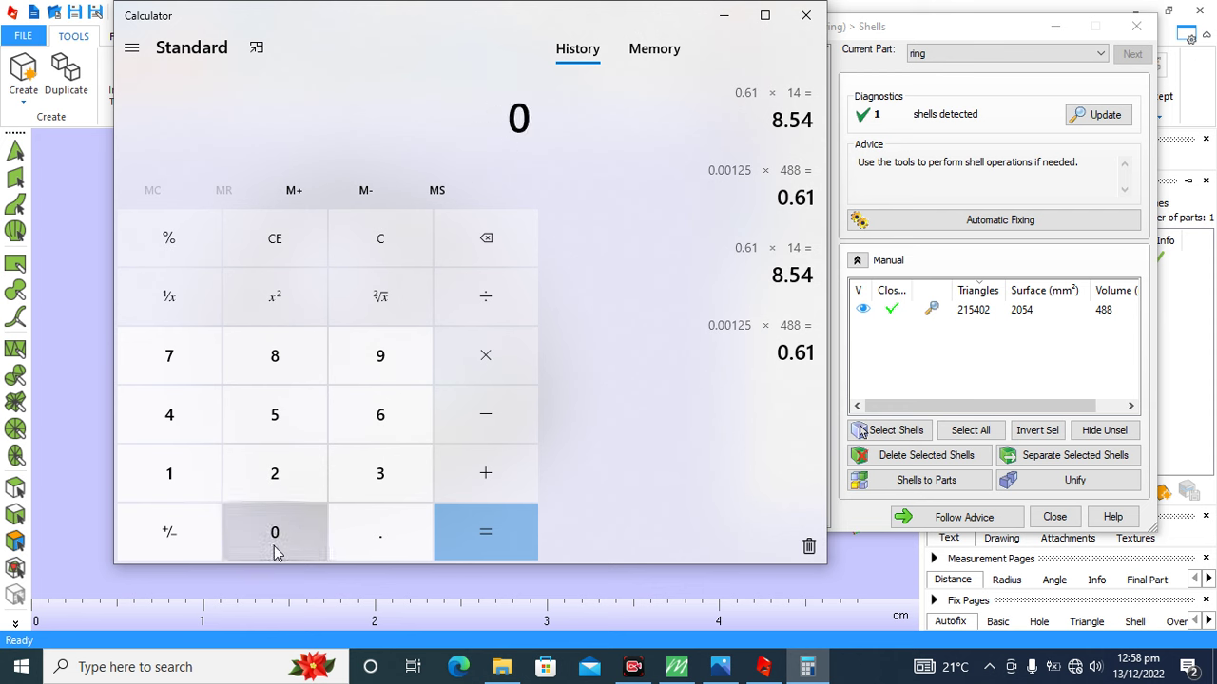
click(372, 535)
click(253, 538)
click(179, 473)
click(218, 371)
click(268, 399)
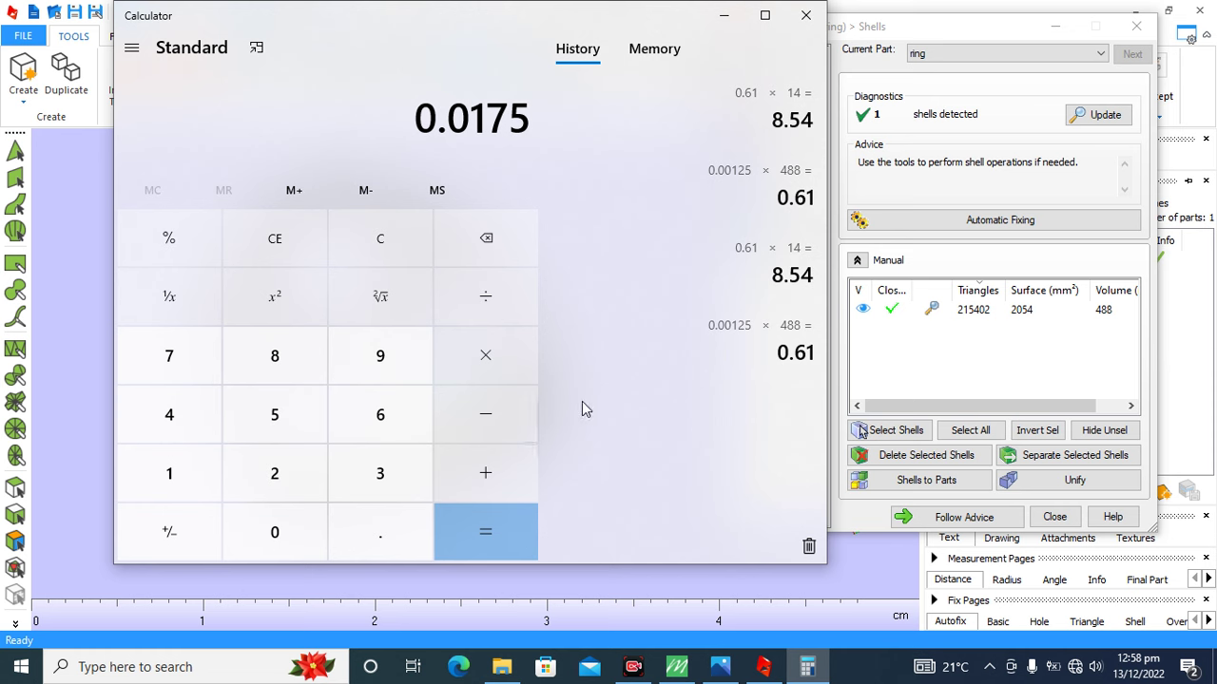
click(458, 371)
click(209, 412)
double_click(293, 368)
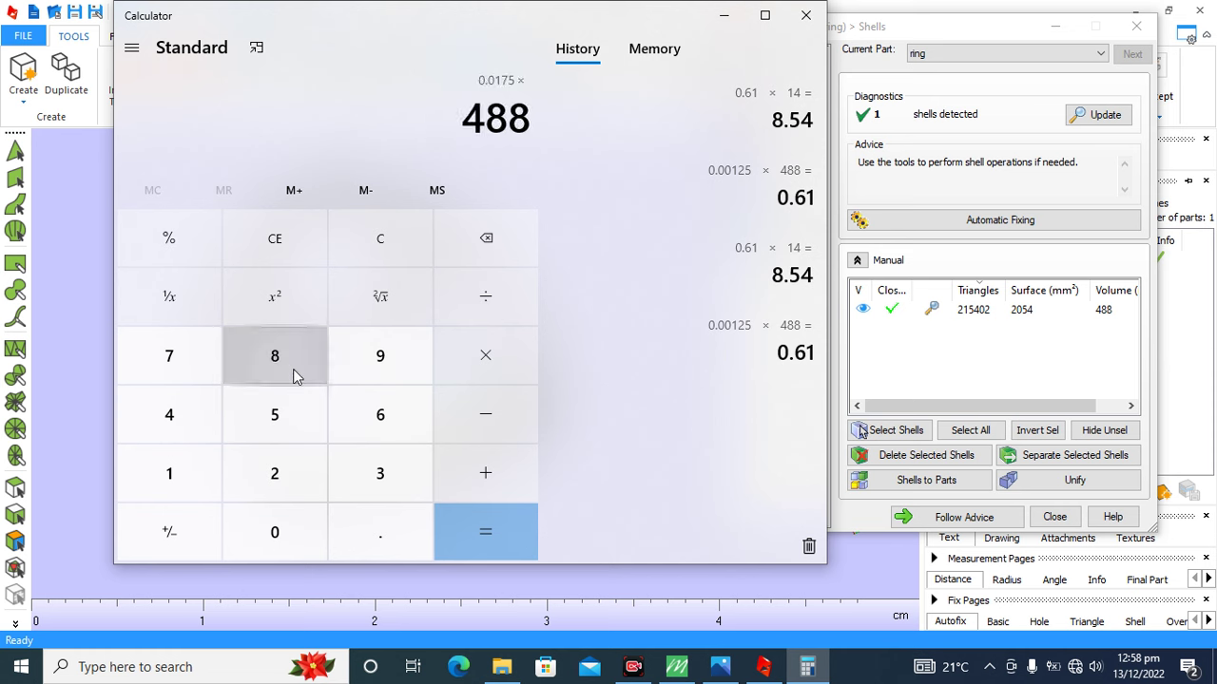
click(512, 532)
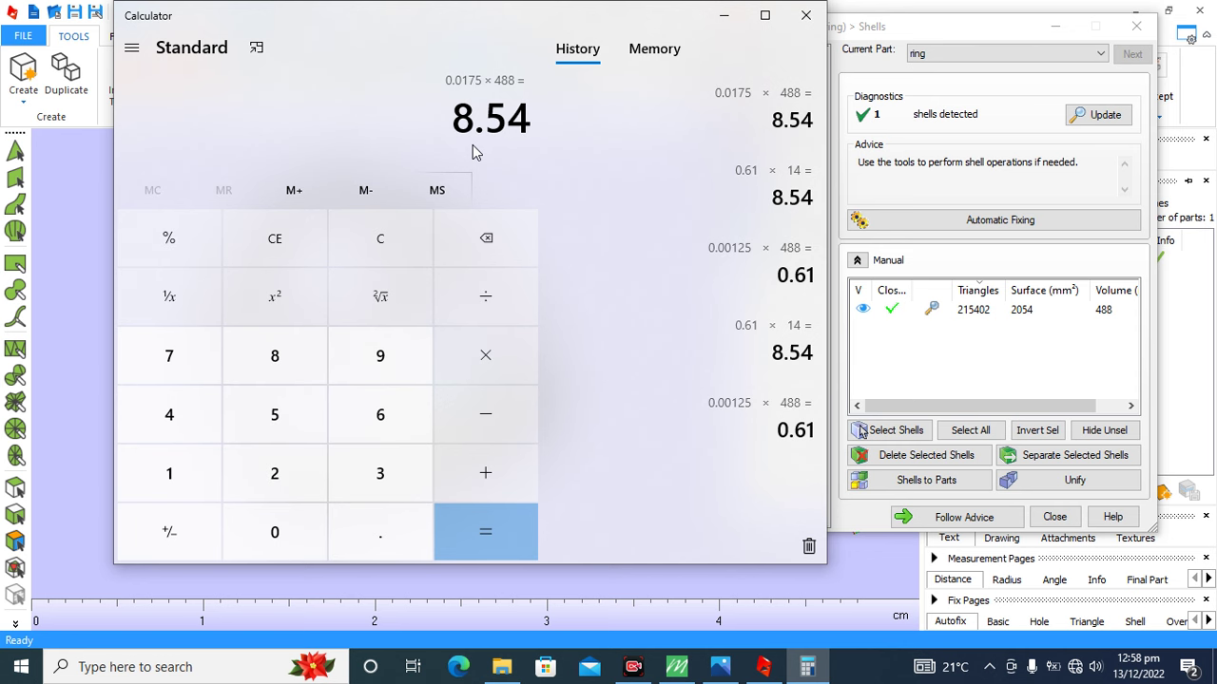
click(380, 243)
click(741, 21)
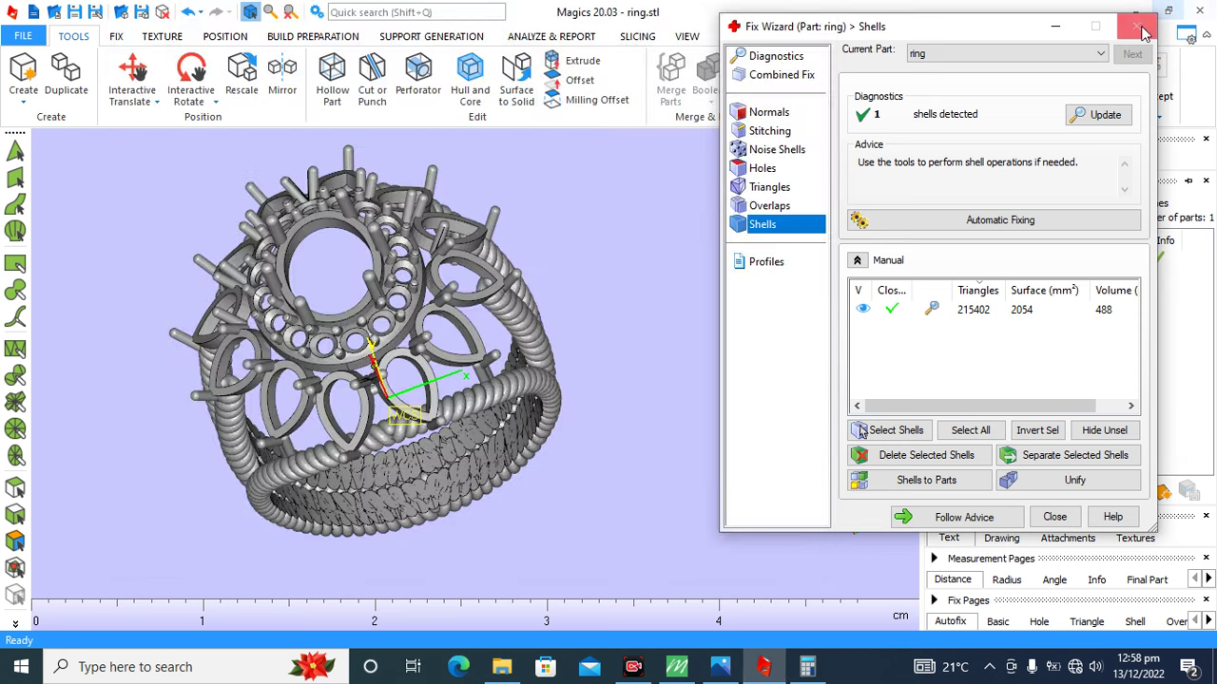
- Close the Fix Wizard and re-save the ring as ring.stl on the Desktop, replacing the old file
key(Escape)
right_drag(528, 421, 536, 435)
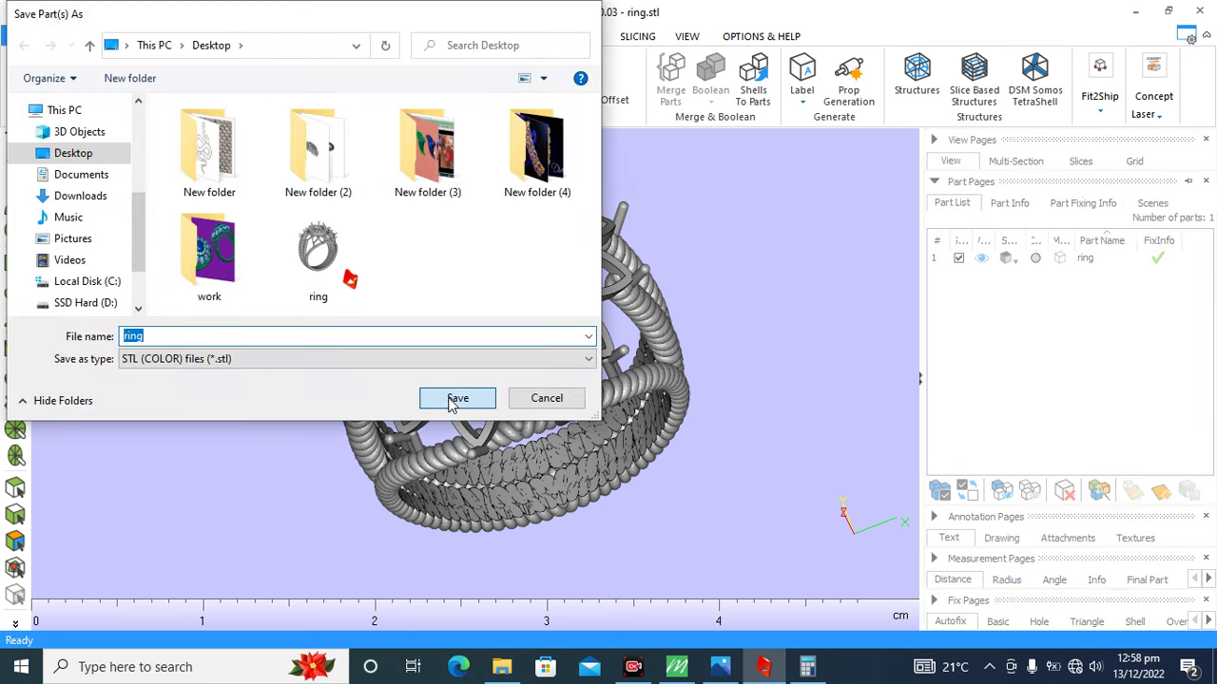
click(456, 399)
click(527, 380)
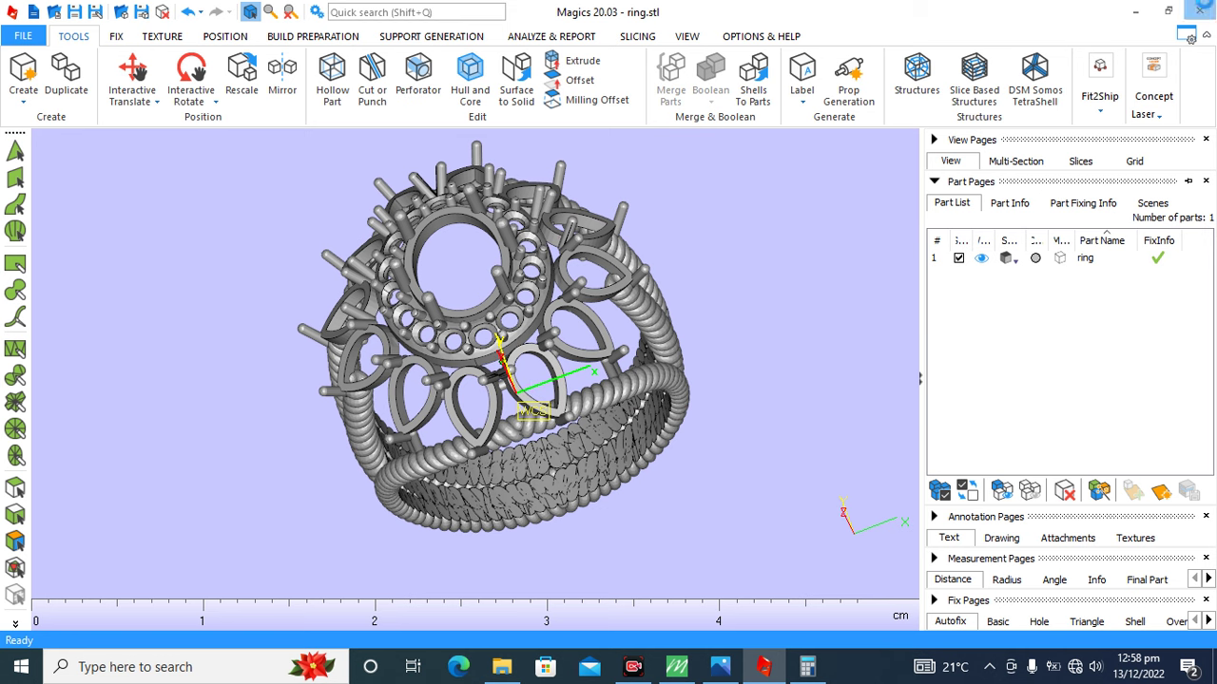
- Quit Magics without saving further changes and return to the Matrix ring model
click(1199, 10)
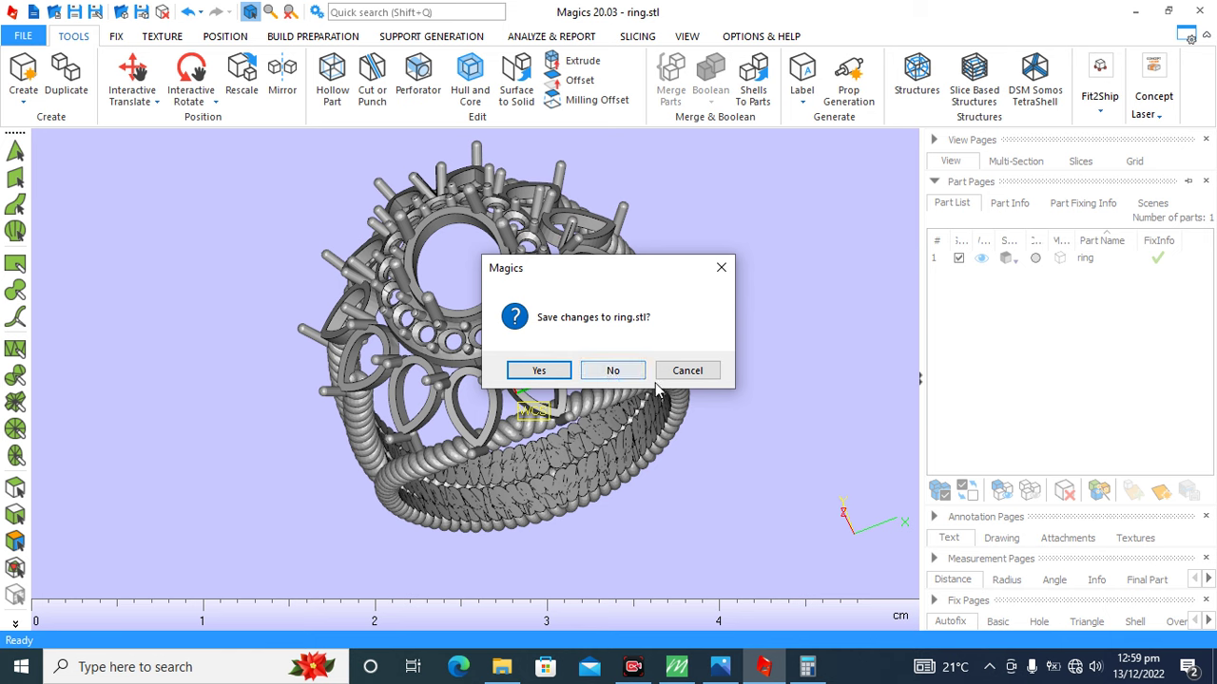
click(688, 370)
mouse_move(459, 377)
right_down()
mouse_move(400, 367)
mouse_move(609, 377)
right_up()
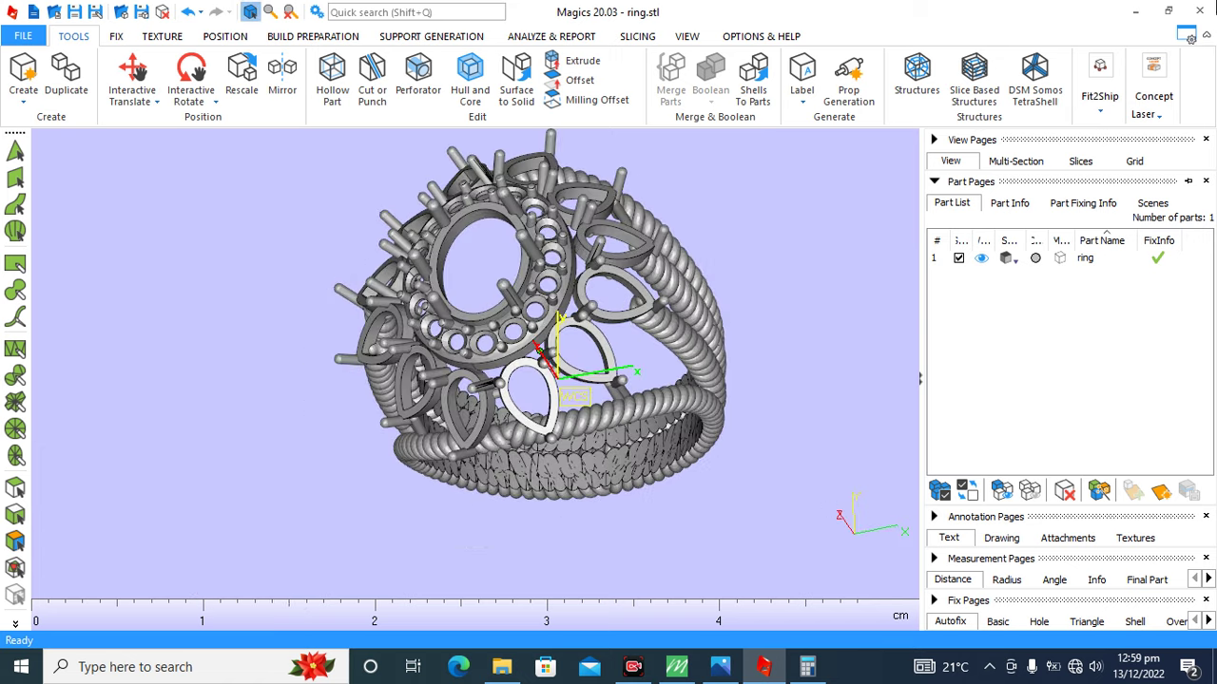
click(1200, 10)
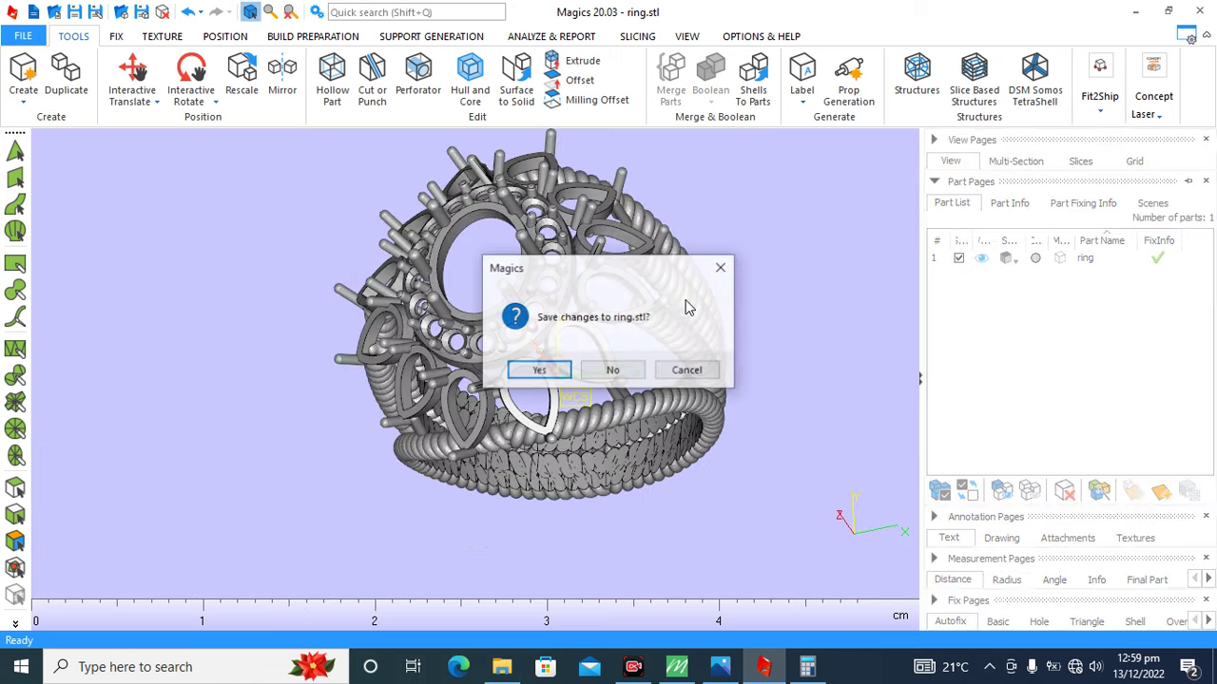
click(610, 371)
click(671, 668)
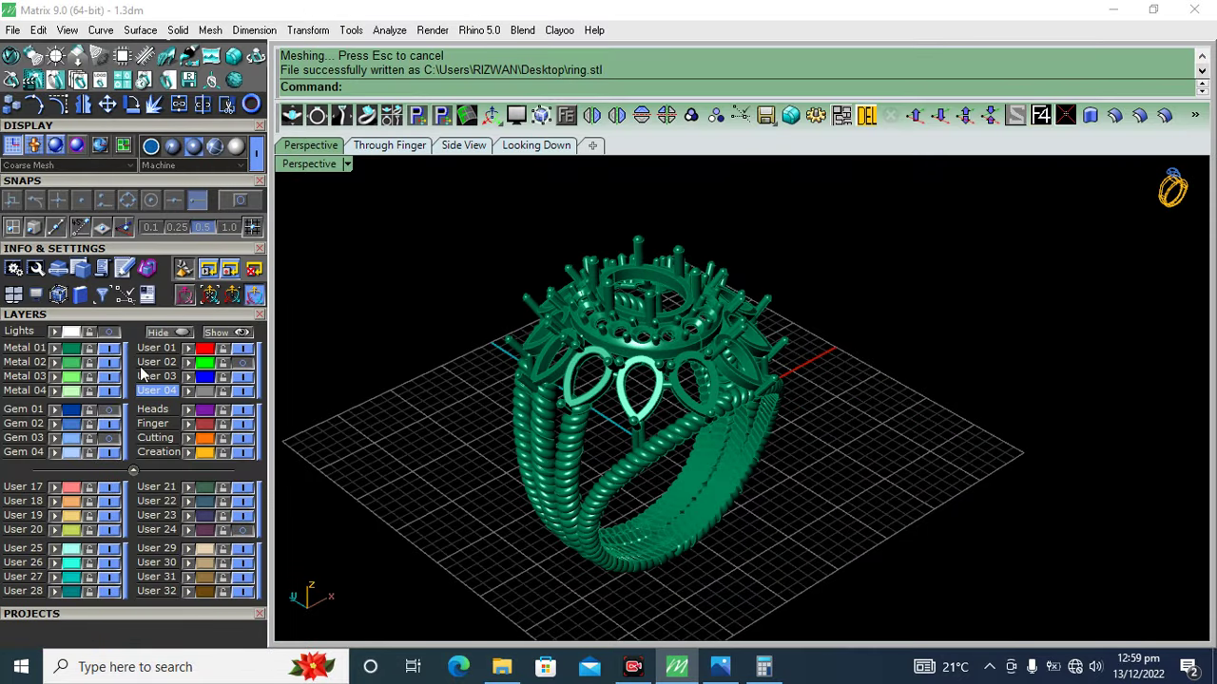
- Turn on both Gem layers and orbit the Perspective view to inspect the centre and pear stones
click(109, 410)
click(109, 438)
right_drag(635, 369, 649, 373)
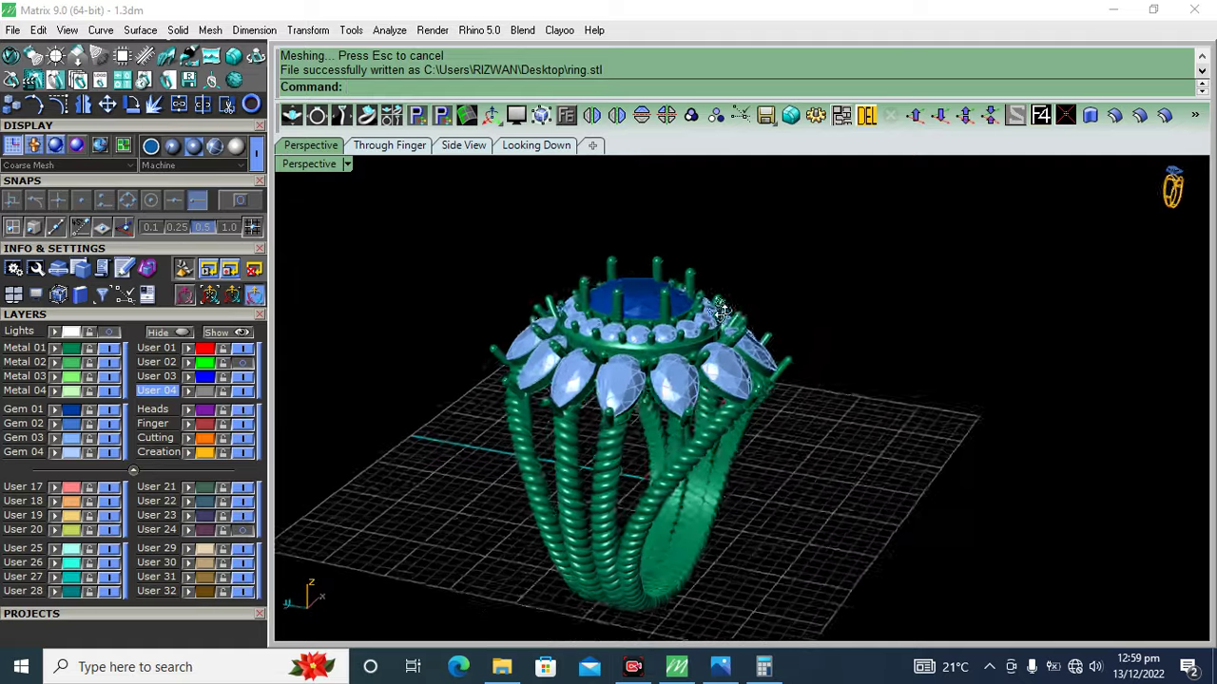
mouse_move(648, 374)
right_down()
mouse_move(749, 288)
mouse_move(695, 399)
mouse_move(462, 328)
mouse_move(529, 303)
mouse_move(616, 369)
right_up()
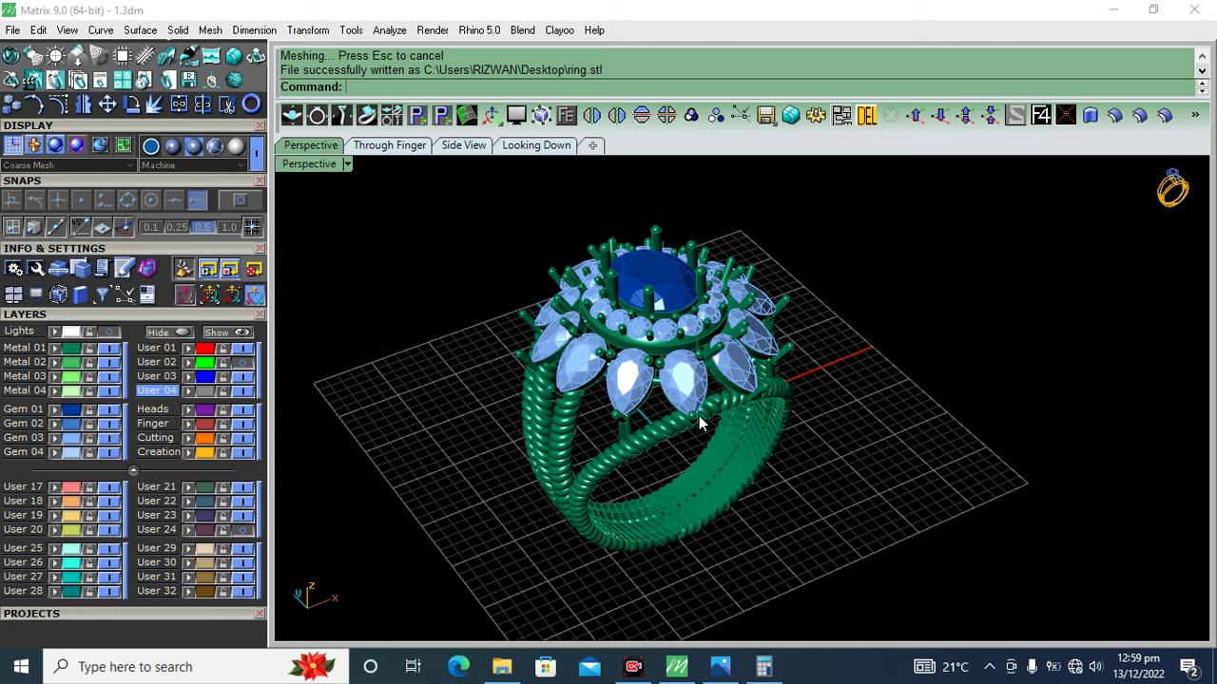
mouse_move(742, 430)
right_down()
mouse_move(728, 381)
mouse_move(865, 345)
mouse_move(815, 326)
mouse_move(686, 357)
mouse_move(760, 415)
right_up()
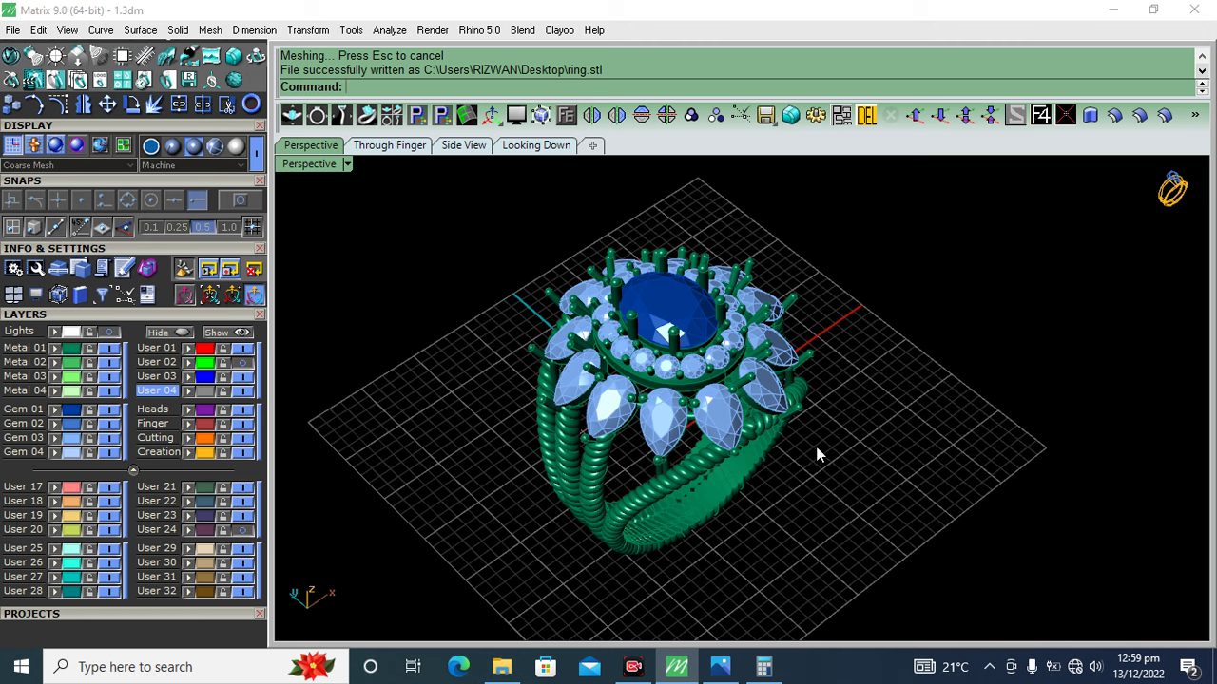
right_drag(821, 450, 815, 448)
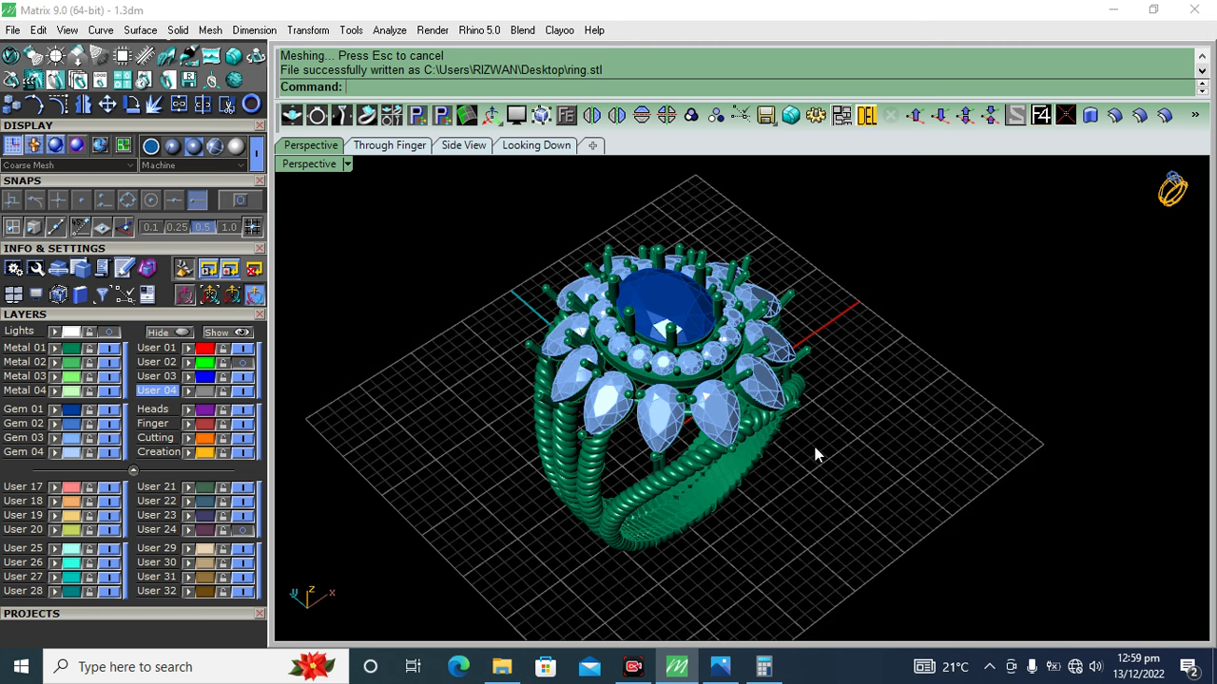